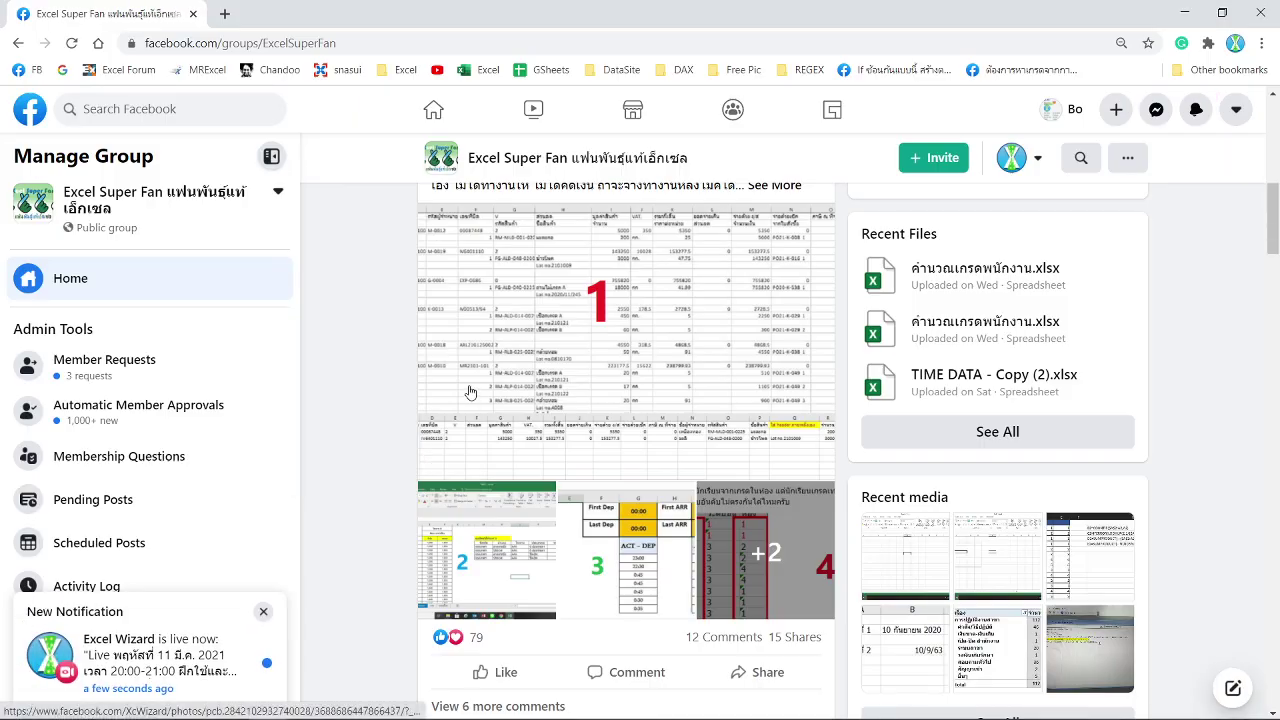
Step: Show the Excel Super Fan group's About page and bring the admins' Group Rules into view
{"action": "scroll", "coordinate": [378, 400], "scroll_direction": "up", "scroll_amount": 2}
{"action": "scroll", "coordinate": [378, 400], "scroll_direction": "up", "scroll_amount": 5}
{"action": "scroll", "coordinate": [378, 400], "scroll_direction": "up", "scroll_amount": 3}
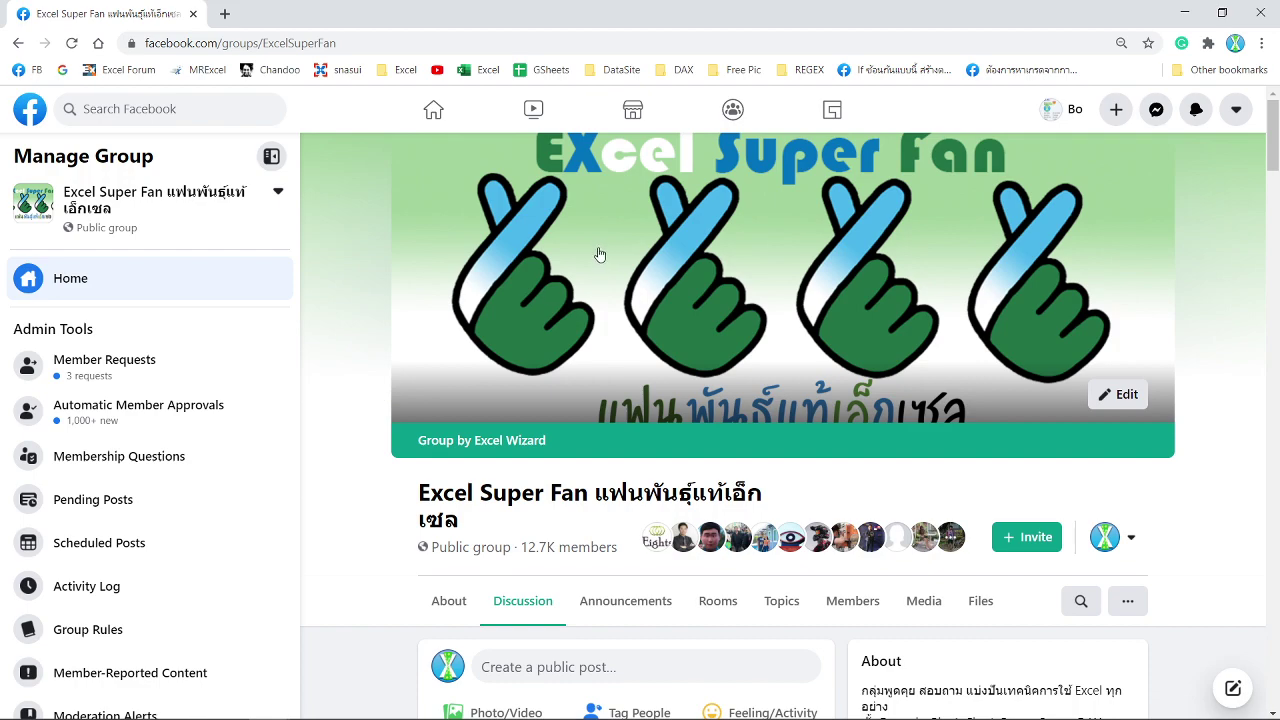
{"action": "scroll", "coordinate": [366, 404], "scroll_direction": "down", "scroll_amount": 2}
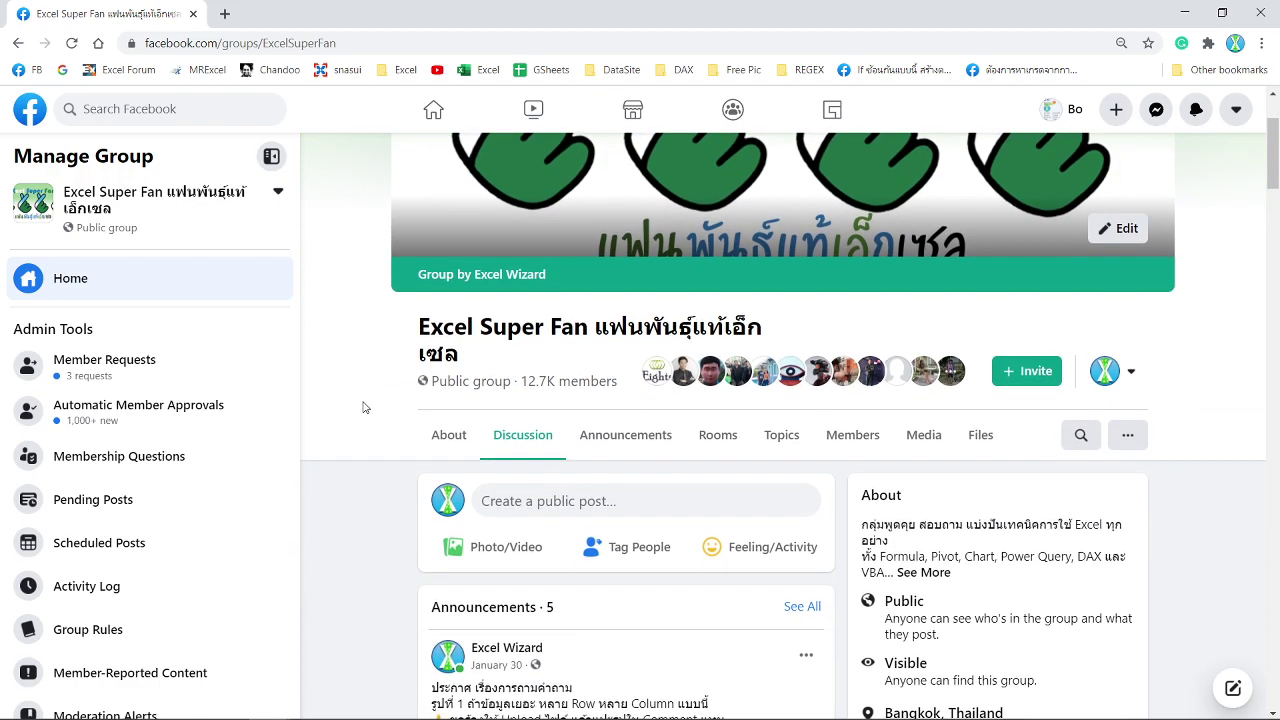
{"action": "scroll", "coordinate": [364, 405], "scroll_direction": "down", "scroll_amount": 1}
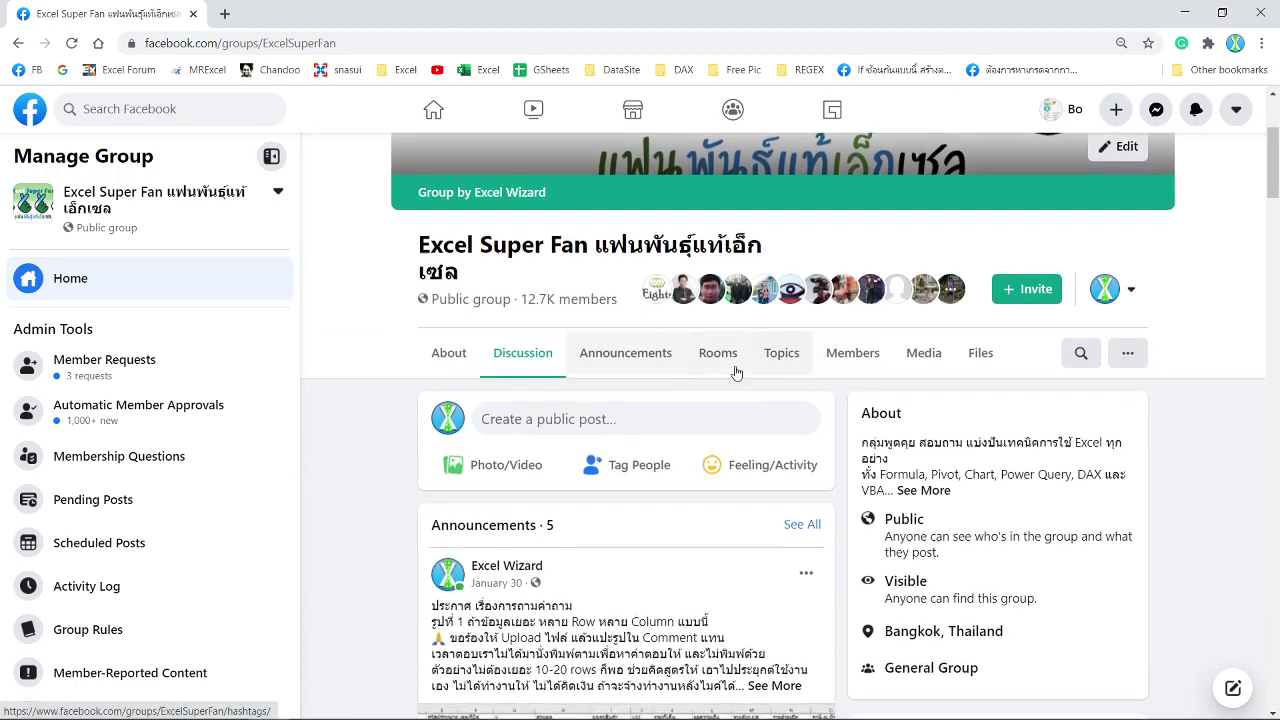
{"action": "left_click", "coordinate": [452, 369]}
{"action": "scroll", "coordinate": [560, 498], "scroll_direction": "down", "scroll_amount": 3}
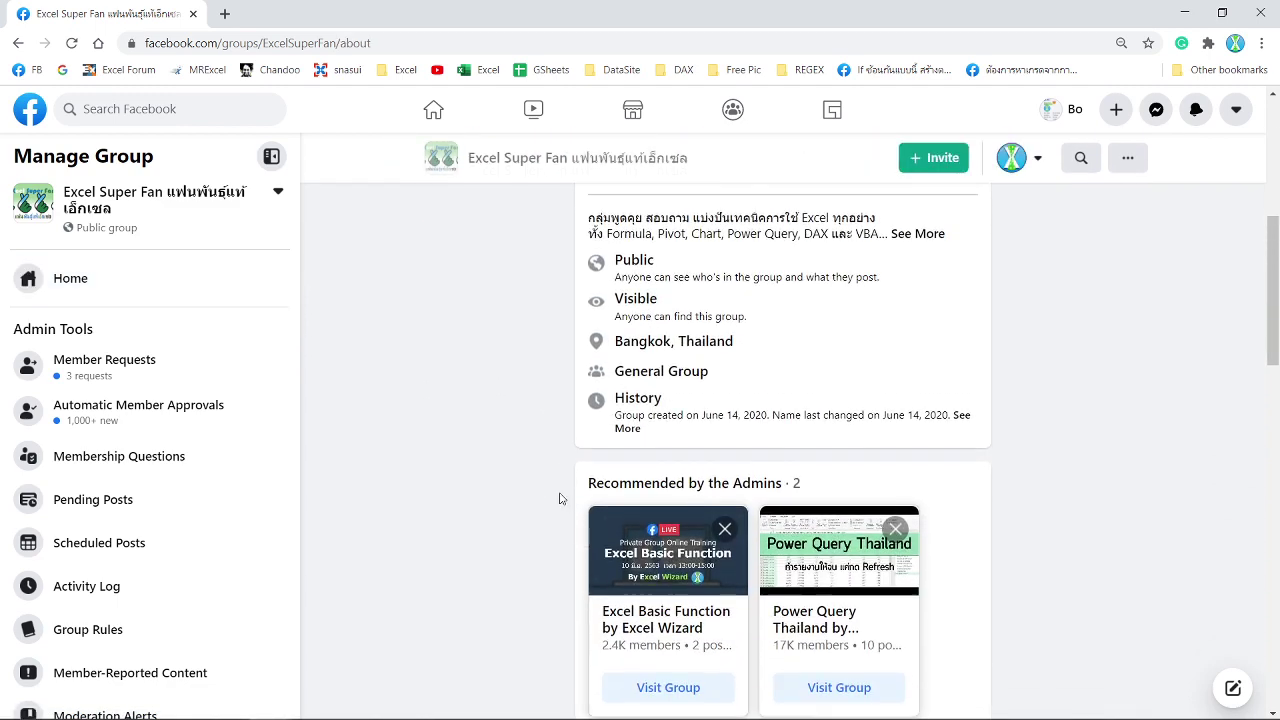
{"action": "scroll", "coordinate": [560, 498], "scroll_direction": "down", "scroll_amount": 3}
{"action": "scroll", "coordinate": [560, 498], "scroll_direction": "up", "scroll_amount": 2}
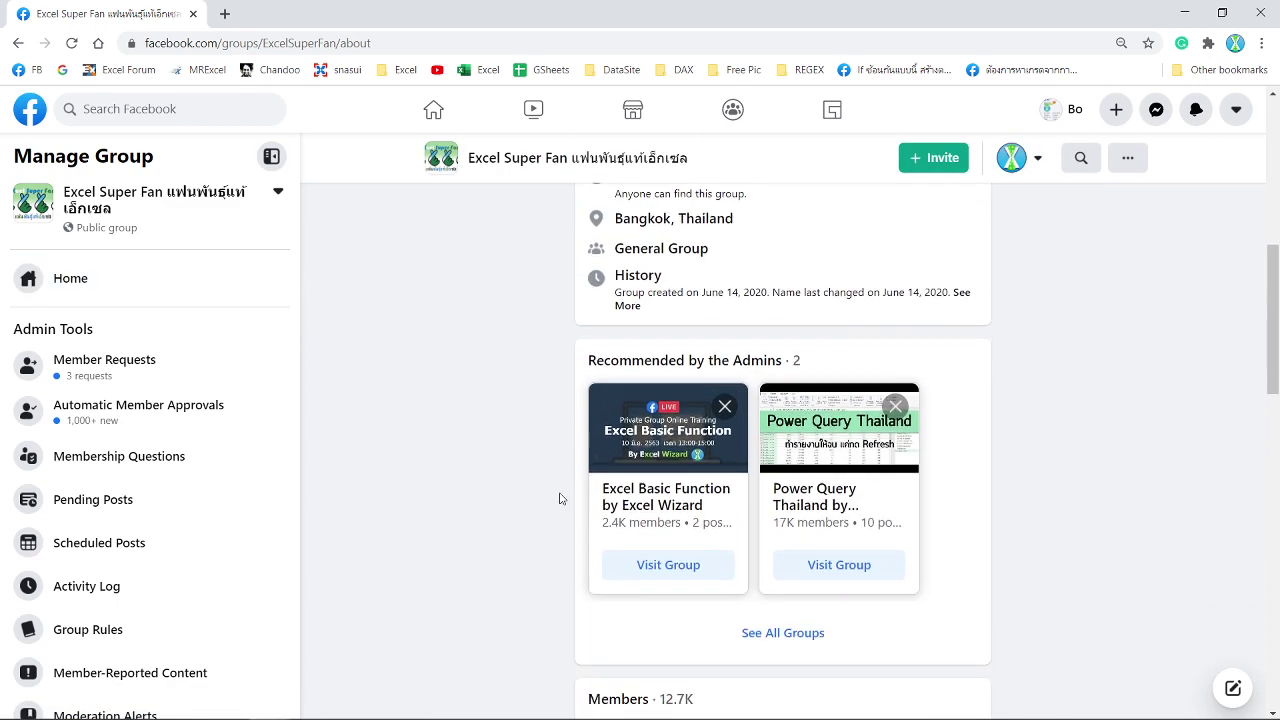
{"action": "scroll", "coordinate": [560, 498], "scroll_direction": "down", "scroll_amount": 3}
{"action": "scroll", "coordinate": [560, 498], "scroll_direction": "down", "scroll_amount": 3}
{"action": "scroll", "coordinate": [555, 502], "scroll_direction": "down", "scroll_amount": 1}
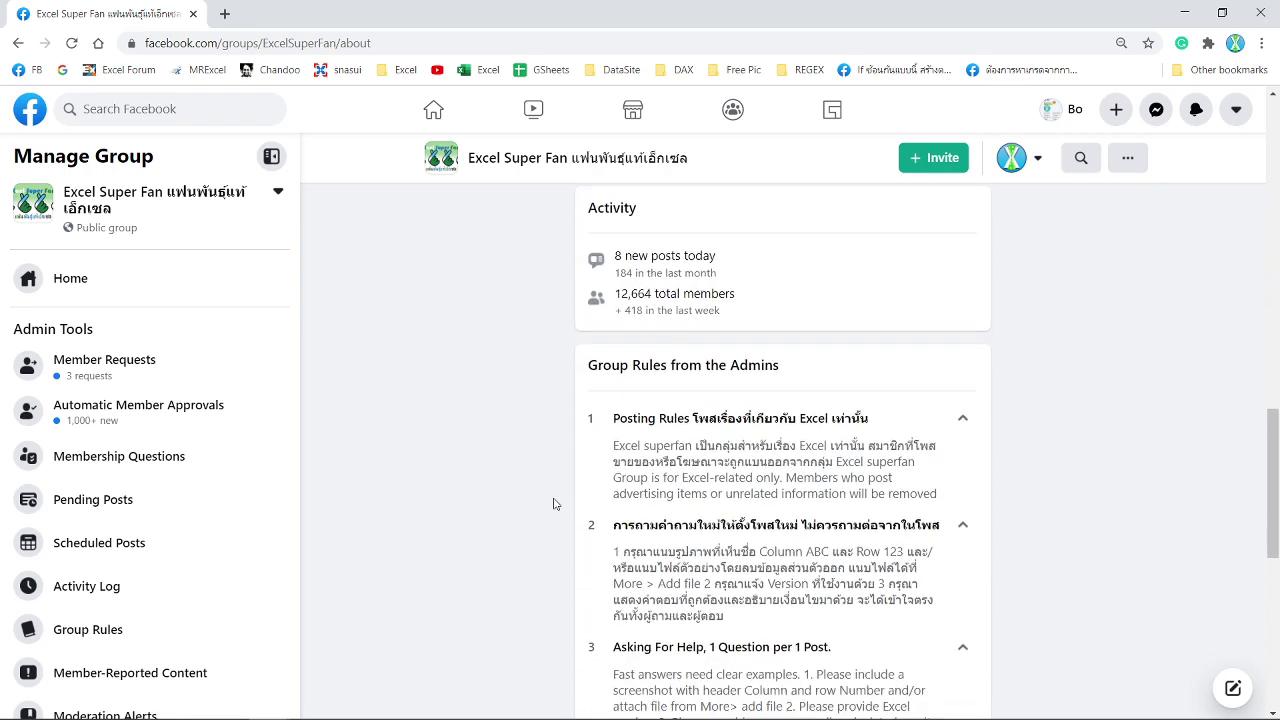
{"action": "scroll", "coordinate": [555, 503], "scroll_direction": "down", "scroll_amount": 3}
{"action": "scroll", "coordinate": [555, 503], "scroll_direction": "up", "scroll_amount": 2}
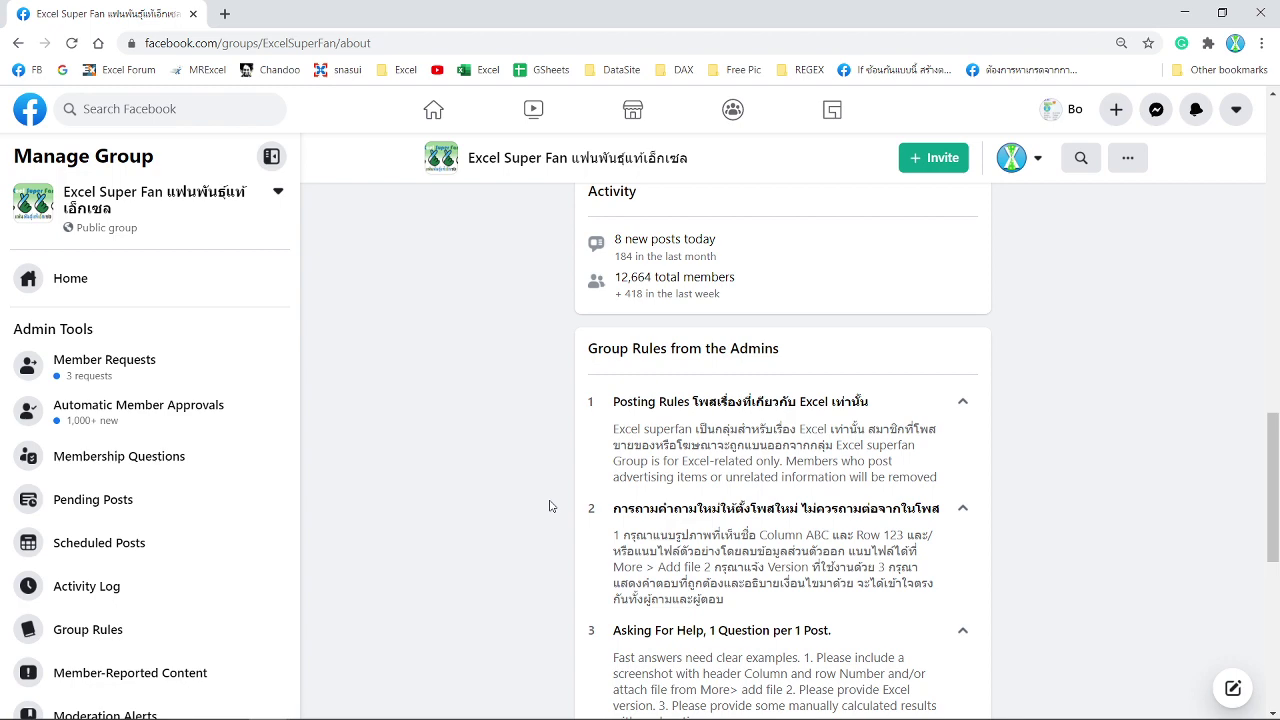
{"action": "scroll", "coordinate": [550, 504], "scroll_direction": "down", "scroll_amount": 1}
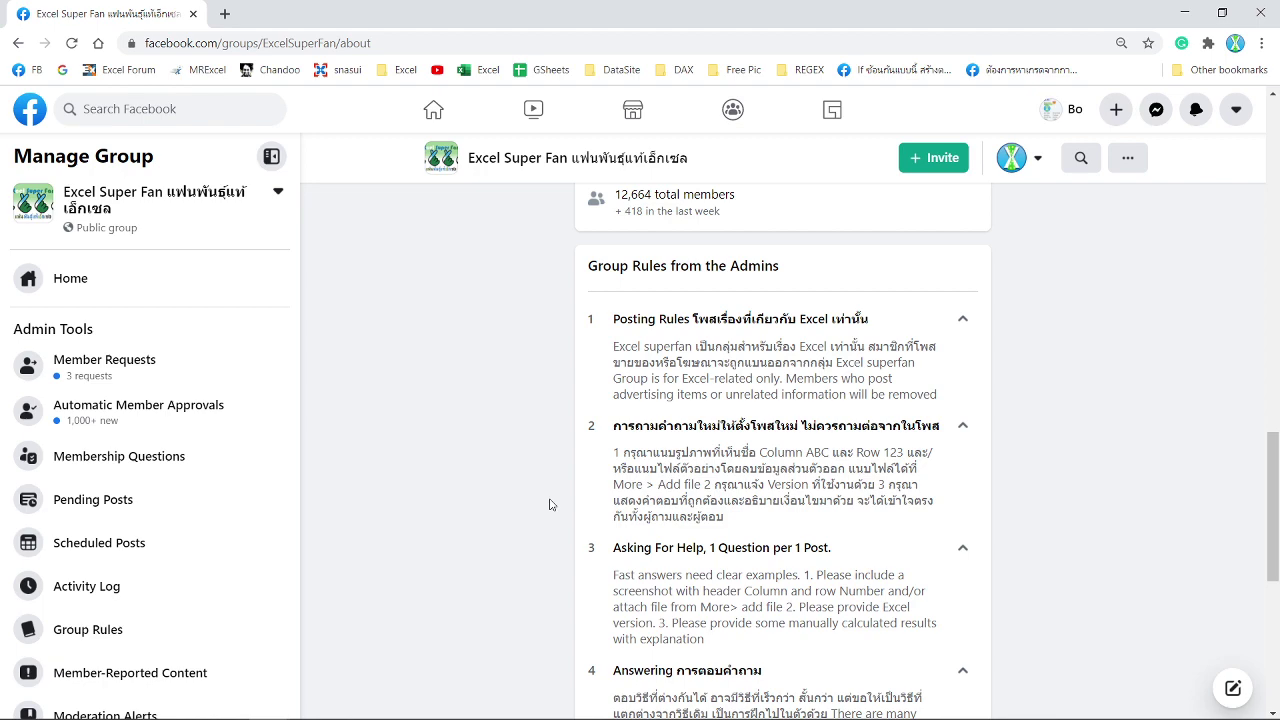
{"action": "scroll", "coordinate": [561, 461], "scroll_direction": "down", "scroll_amount": 1}
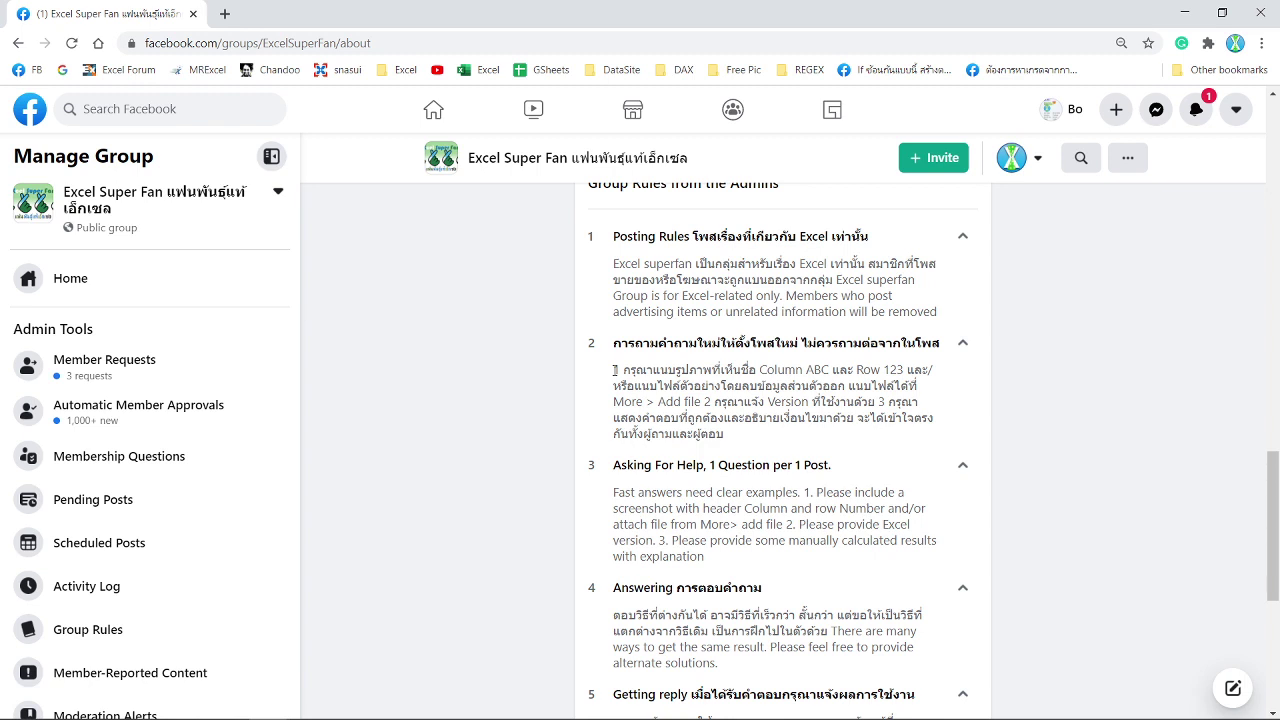
{"action": "left_click_drag", "start_coordinate": [615, 369], "coordinate": [829, 370]}
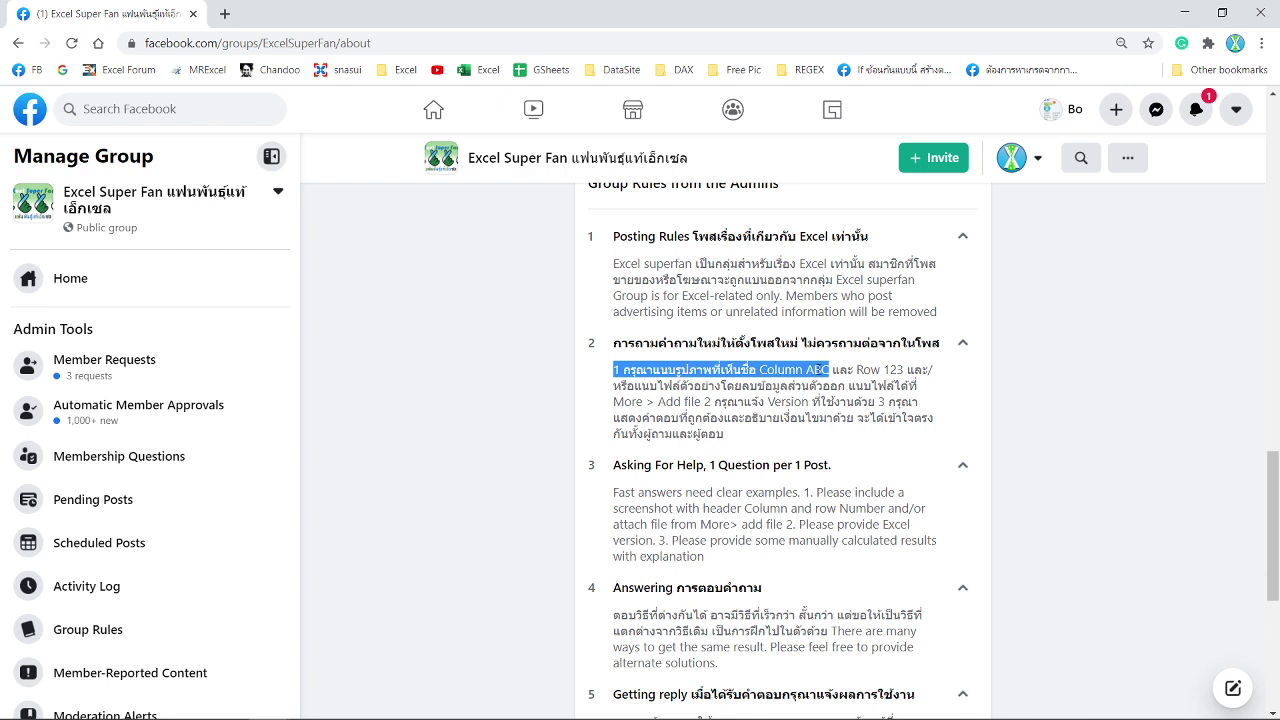
{"action": "left_click_drag", "start_coordinate": [906, 370], "coordinate": [857, 370]}
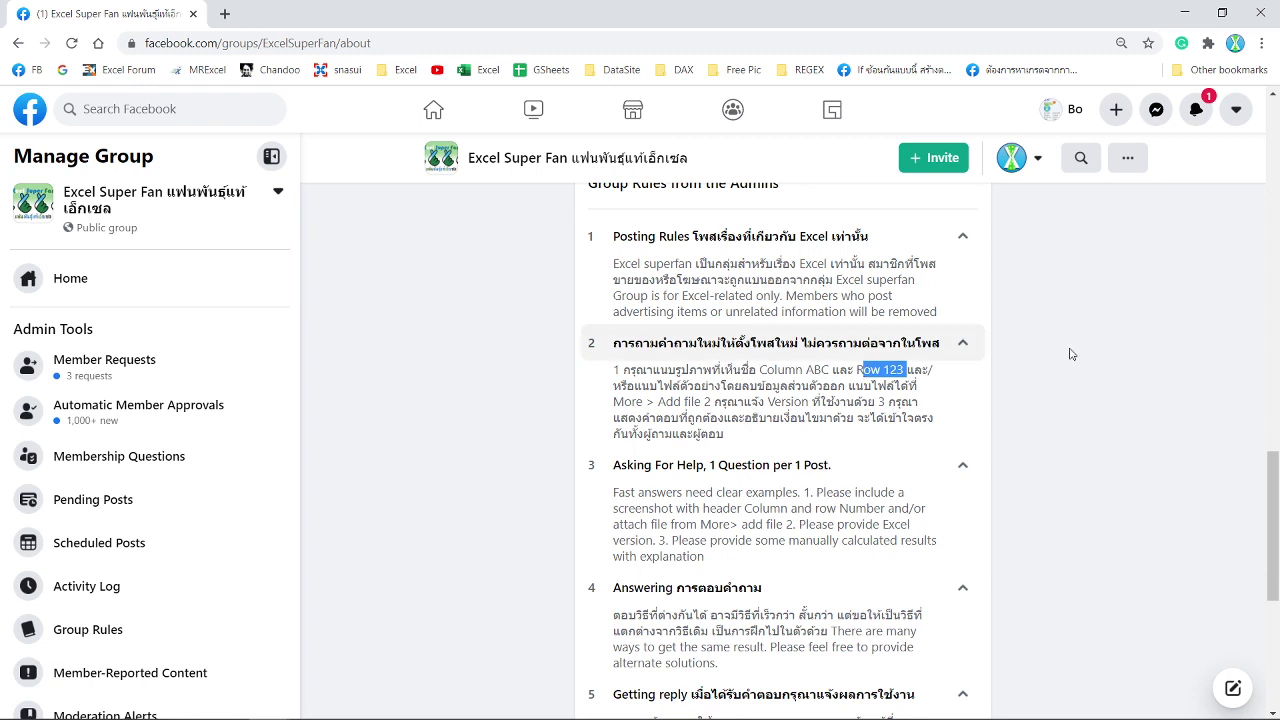
{"action": "left_click_drag", "start_coordinate": [658, 401], "coordinate": [877, 402]}
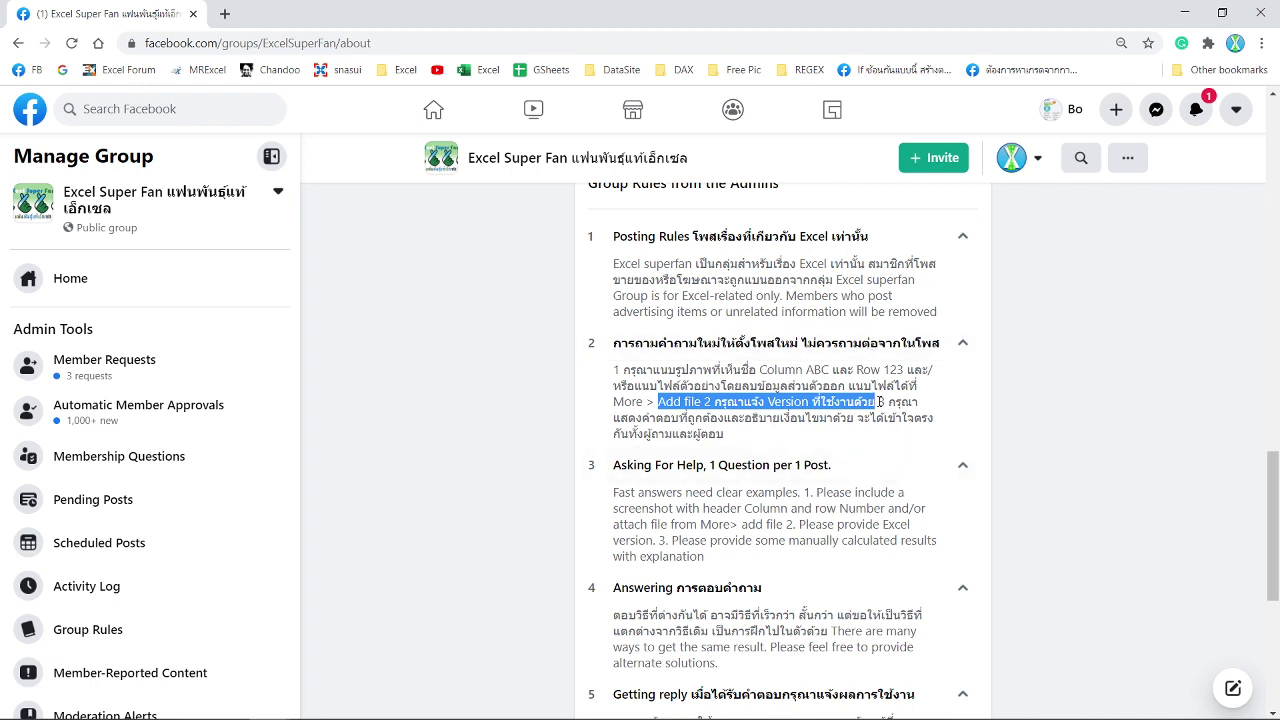
{"action": "left_click_drag", "start_coordinate": [879, 401], "coordinate": [760, 418]}
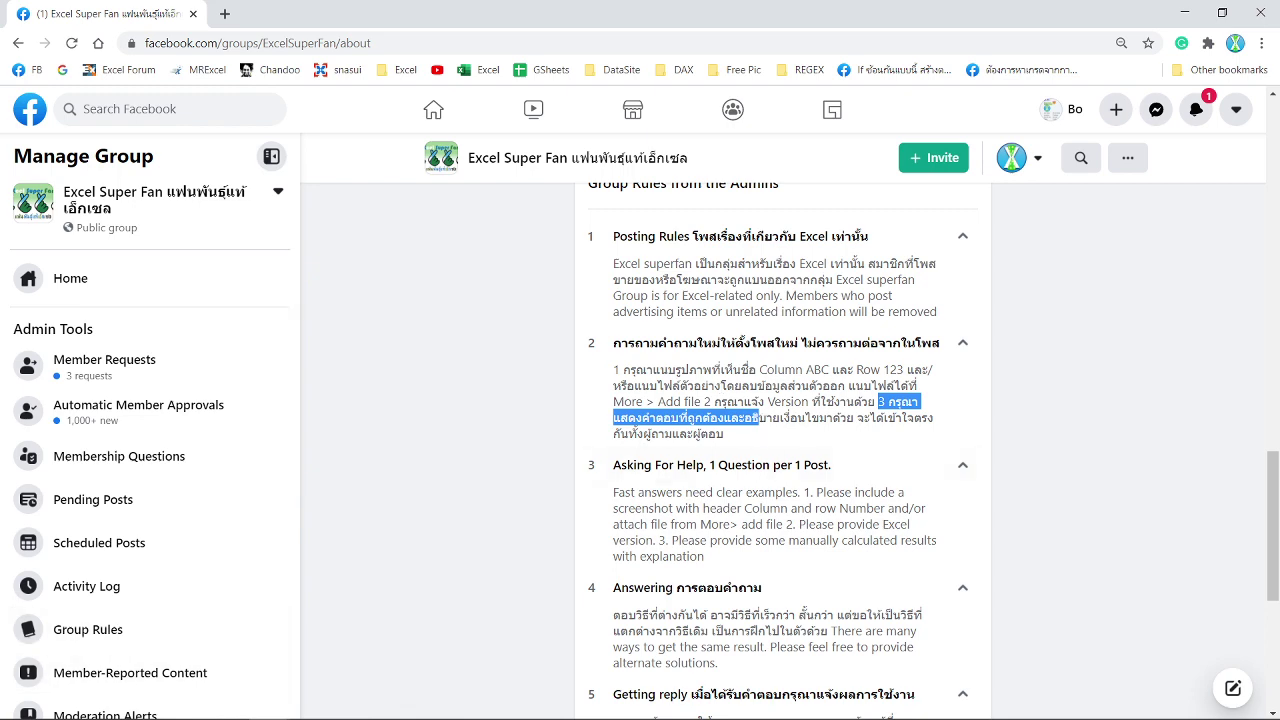
{"action": "scroll", "coordinate": [559, 462], "scroll_direction": "down", "scroll_amount": 3}
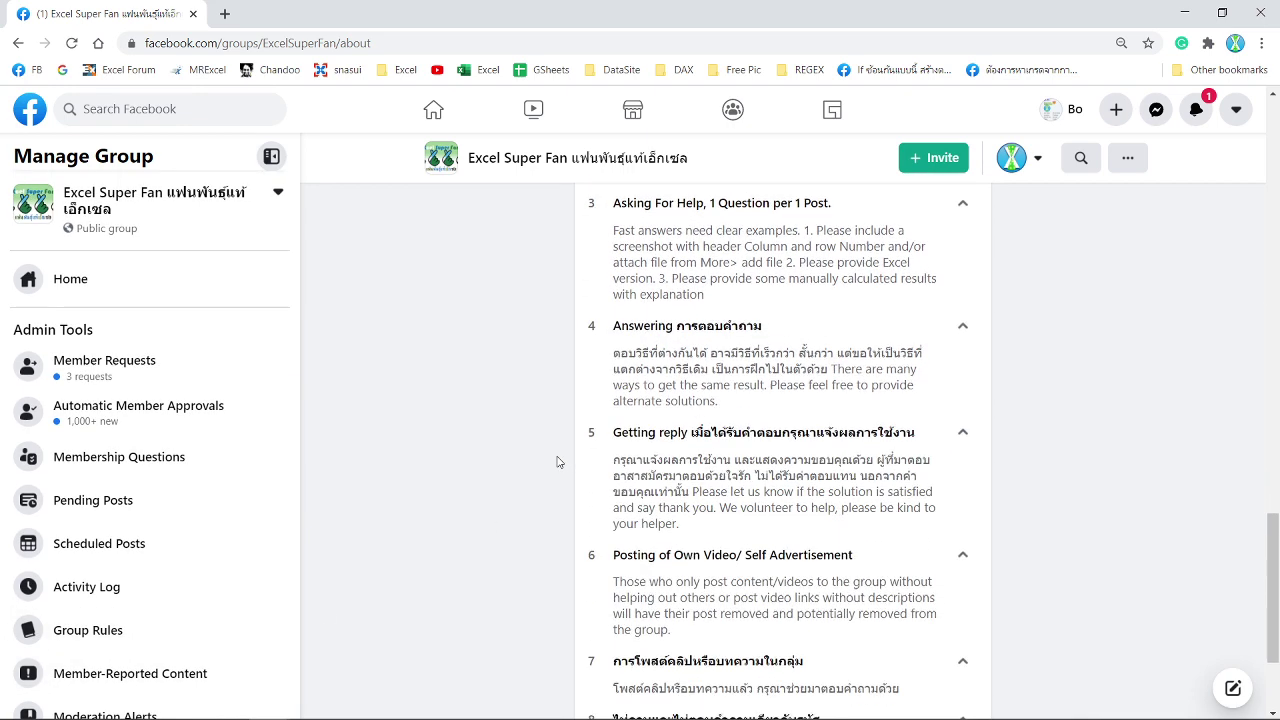
{"action": "scroll", "coordinate": [559, 462], "scroll_direction": "down", "scroll_amount": 1}
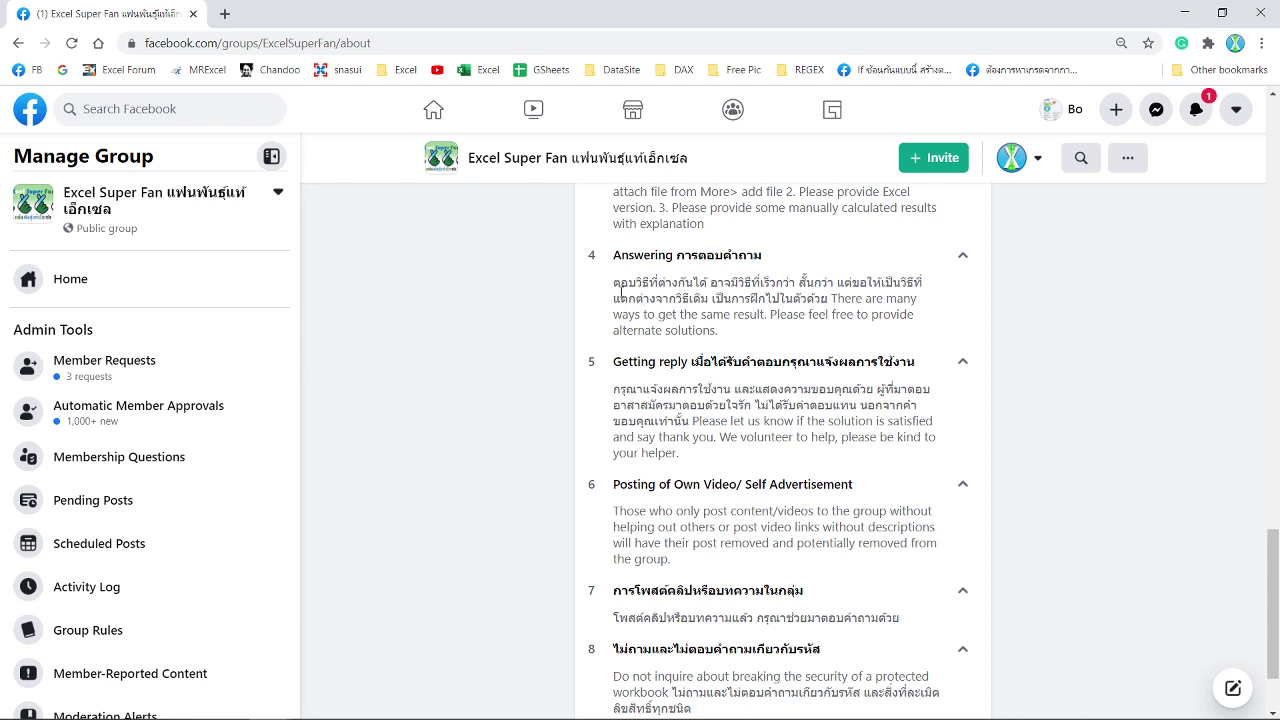
{"action": "left_click_drag", "start_coordinate": [837, 282], "coordinate": [708, 298]}
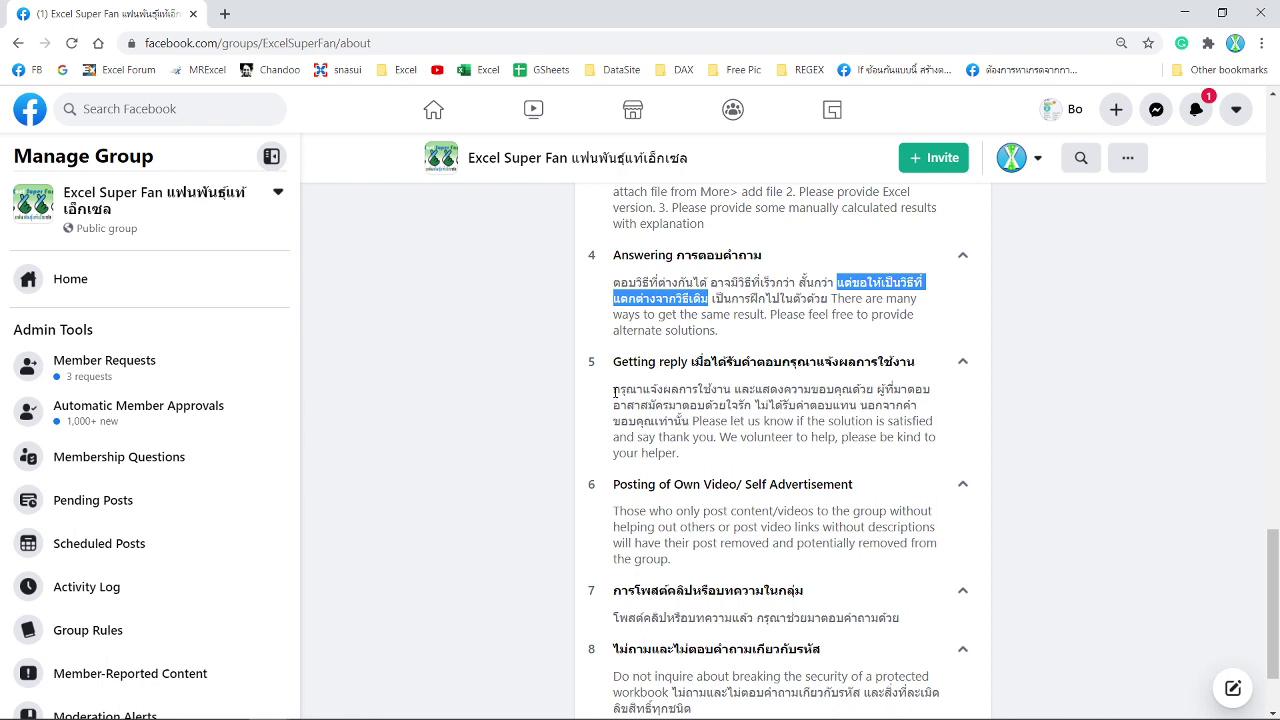
{"action": "scroll", "coordinate": [510, 517], "scroll_direction": "down", "scroll_amount": 3}
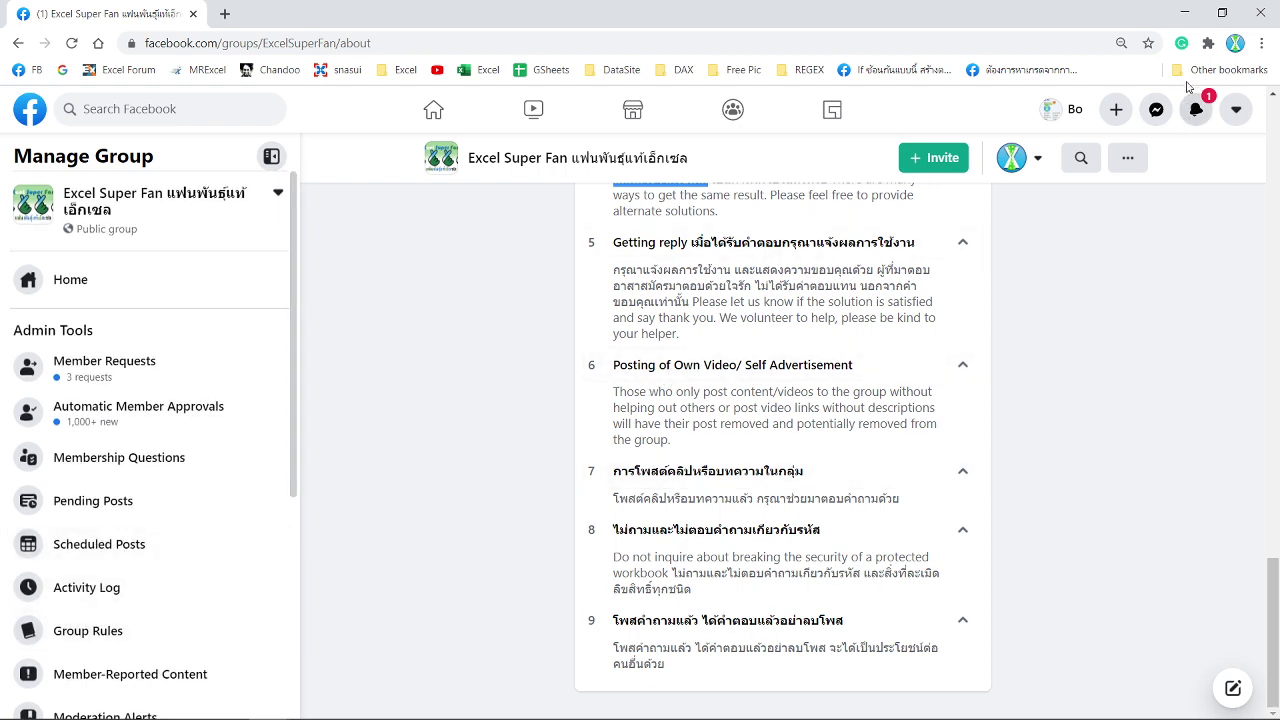
Step: Minimize the browser to reveal the IF lesson slide, then switch to Logic.xlsx in Excel
{"action": "left_click", "coordinate": [1187, 14]}
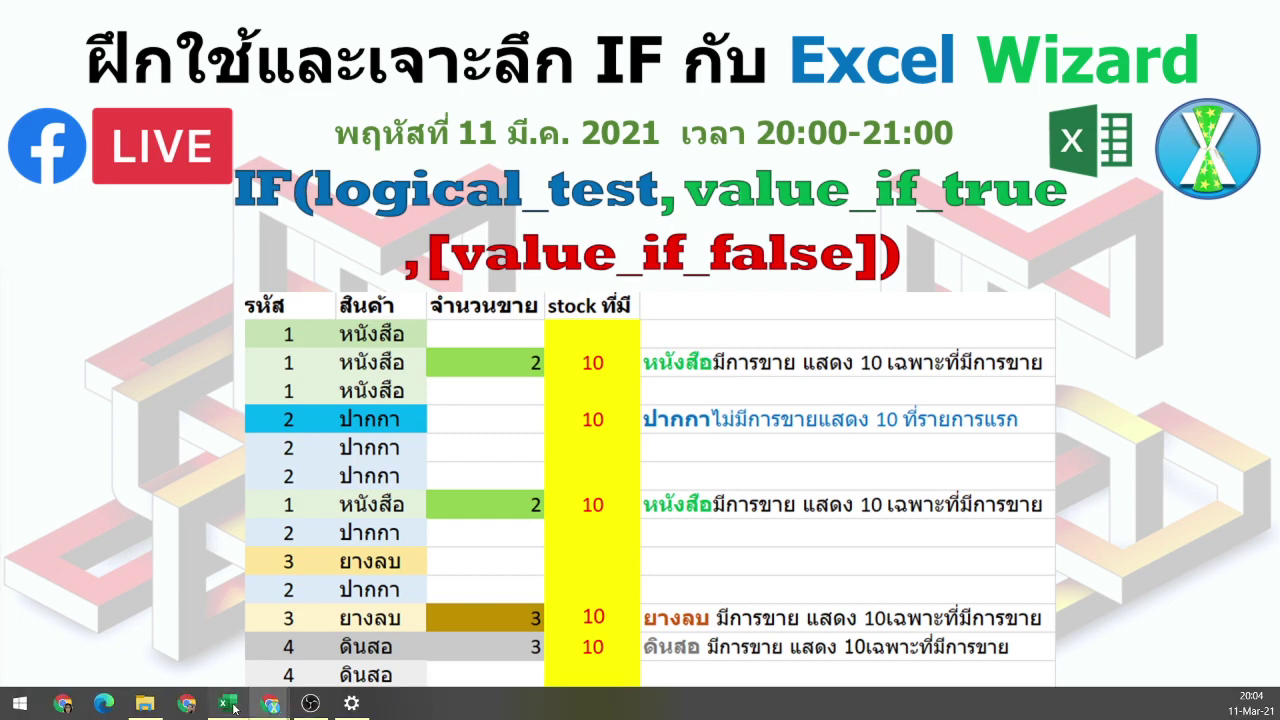
{"action": "left_click", "coordinate": [230, 705]}
{"action": "left_click", "coordinate": [854, 447]}
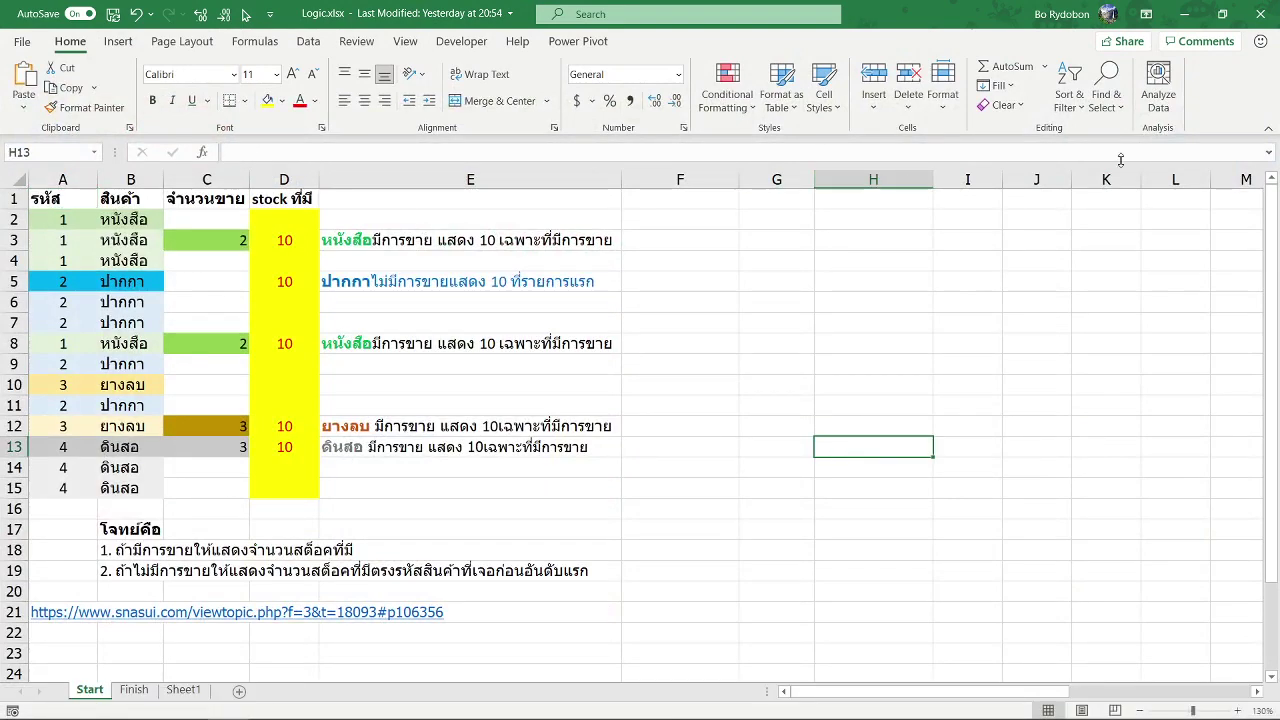
{"action": "key", "text": "ctrl+F1"}
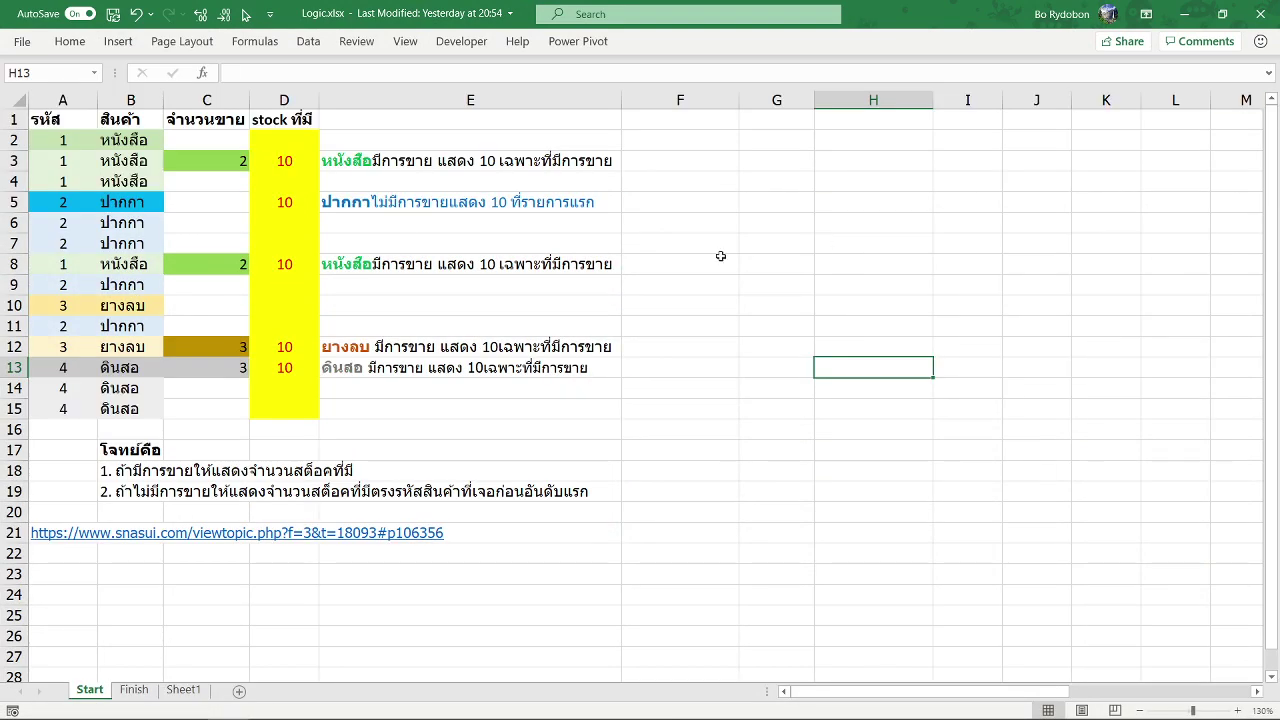
{"action": "scroll", "coordinate": [481, 307], "scroll_direction": "up", "scroll_amount": 1, "text": "ctrl"}
{"action": "scroll", "coordinate": [558, 399], "scroll_direction": "up", "scroll_amount": 1}
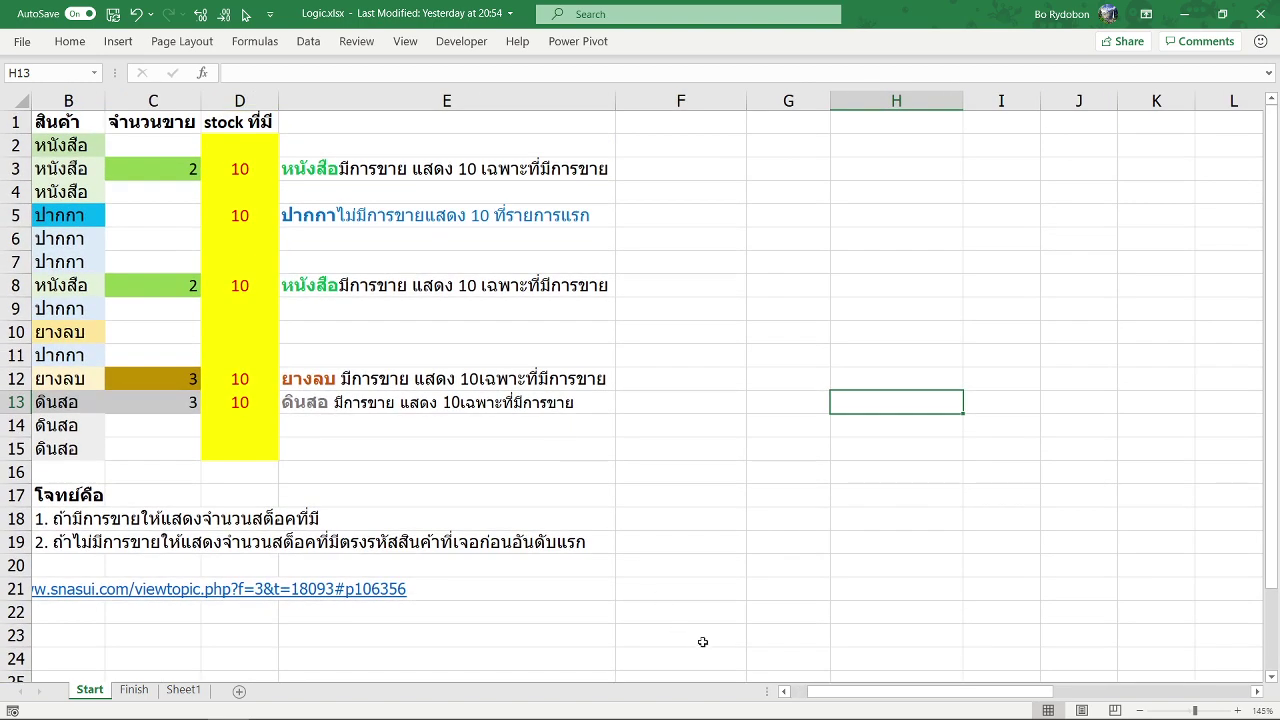
{"action": "left_click_drag", "start_coordinate": [810, 692], "coordinate": [797, 694]}
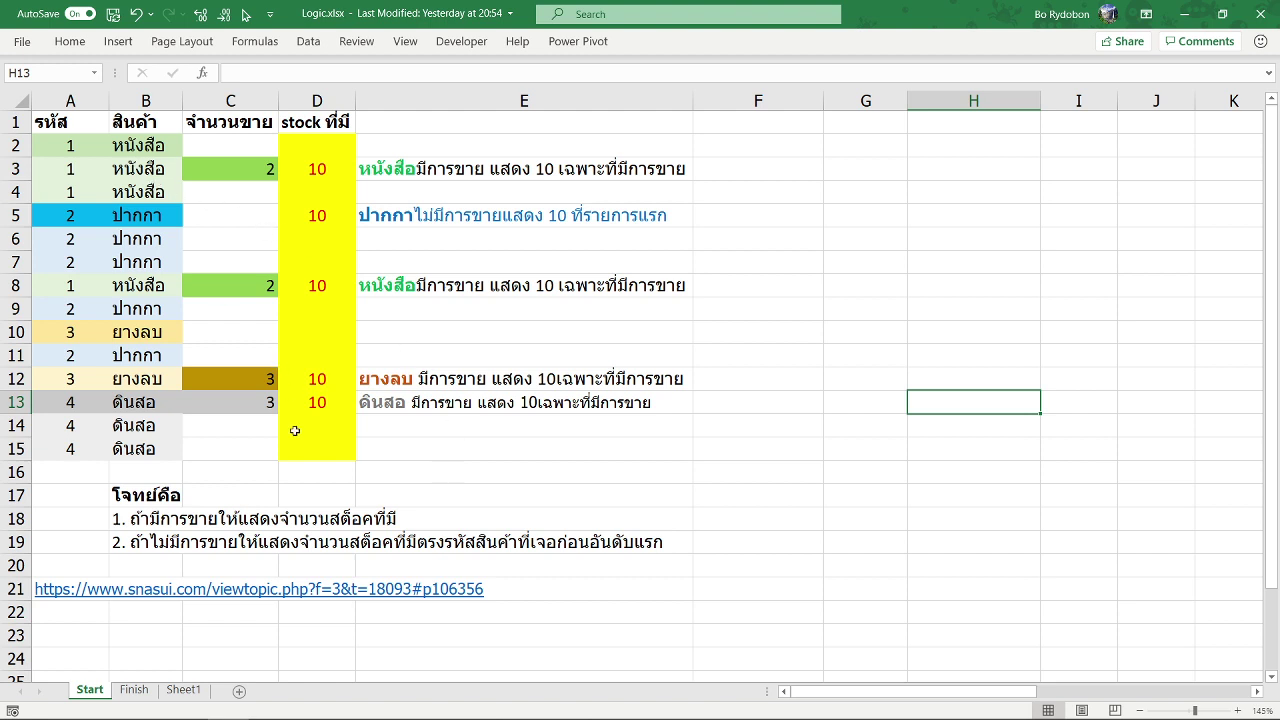
{"action": "left_click", "coordinate": [138, 519]}
{"action": "left_click", "coordinate": [75, 527]}
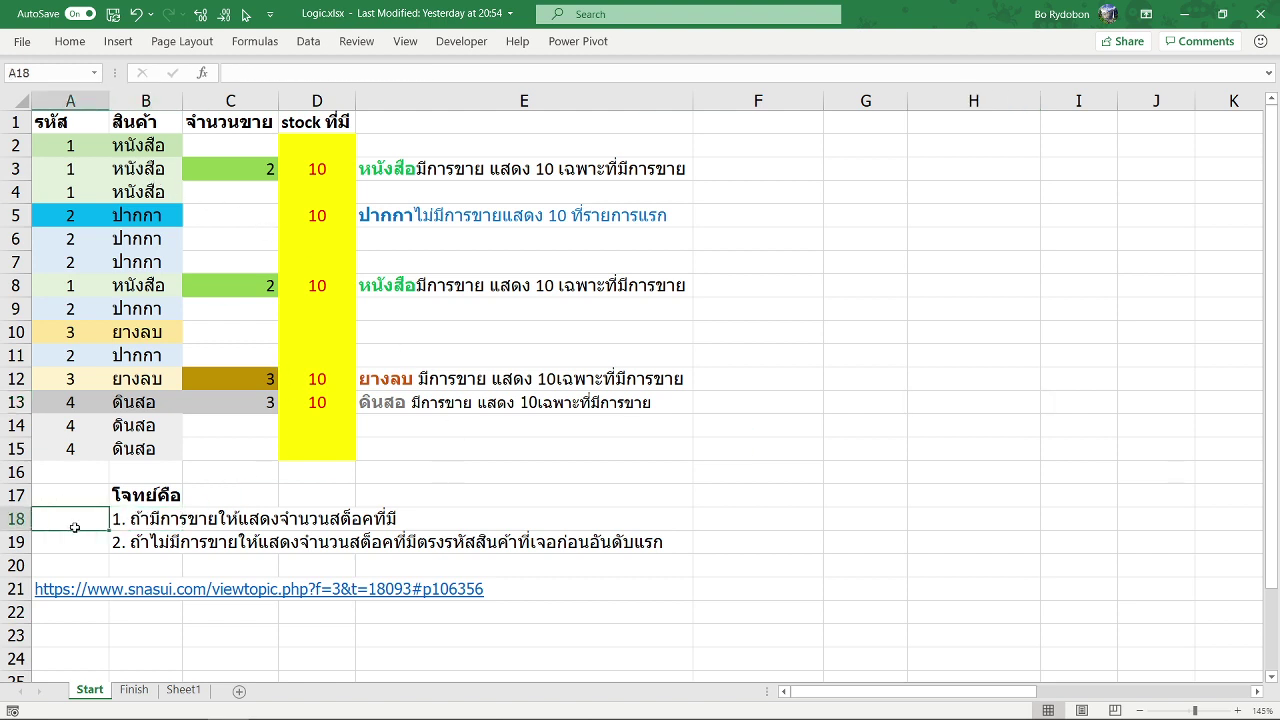
{"action": "mouse_move", "coordinate": [56, 121]}
{"action": "left_mouse_down"}
{"action": "mouse_move", "coordinate": [185, 409]}
{"action": "mouse_move", "coordinate": [227, 452]}
{"action": "mouse_move", "coordinate": [220, 443]}
{"action": "left_mouse_up"}
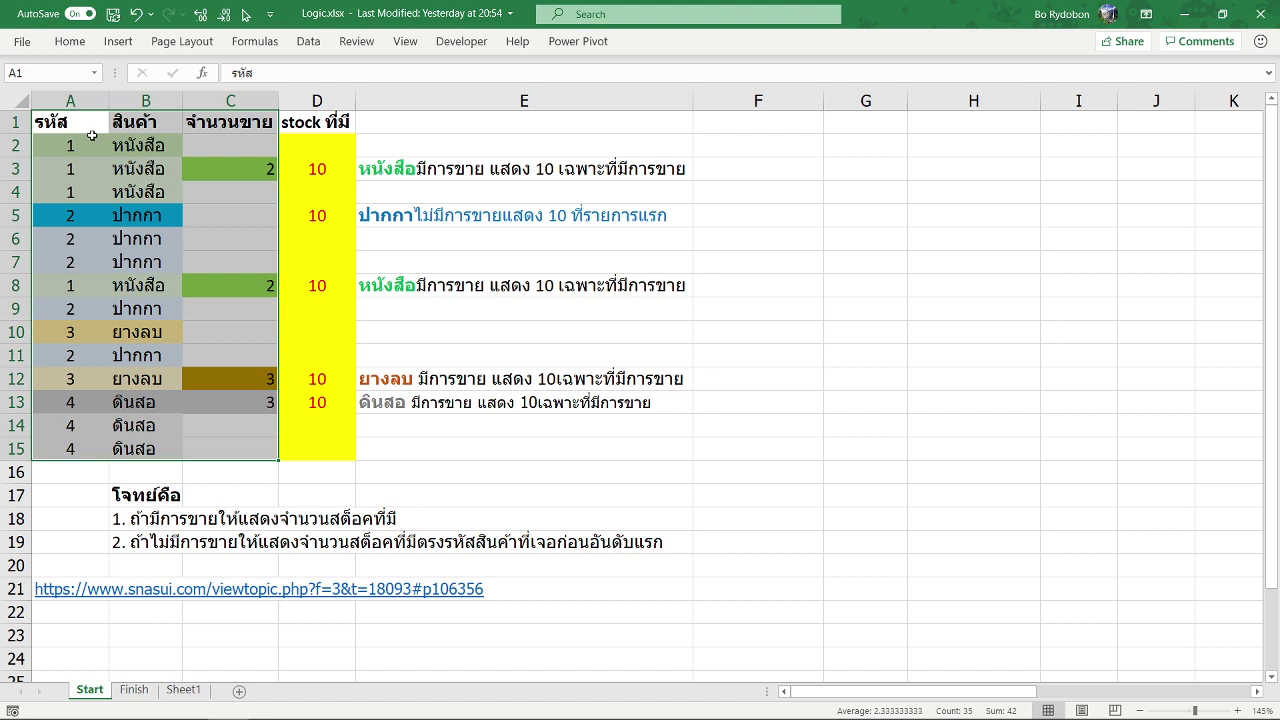
{"action": "left_click_drag", "start_coordinate": [91, 135], "coordinate": [86, 443]}
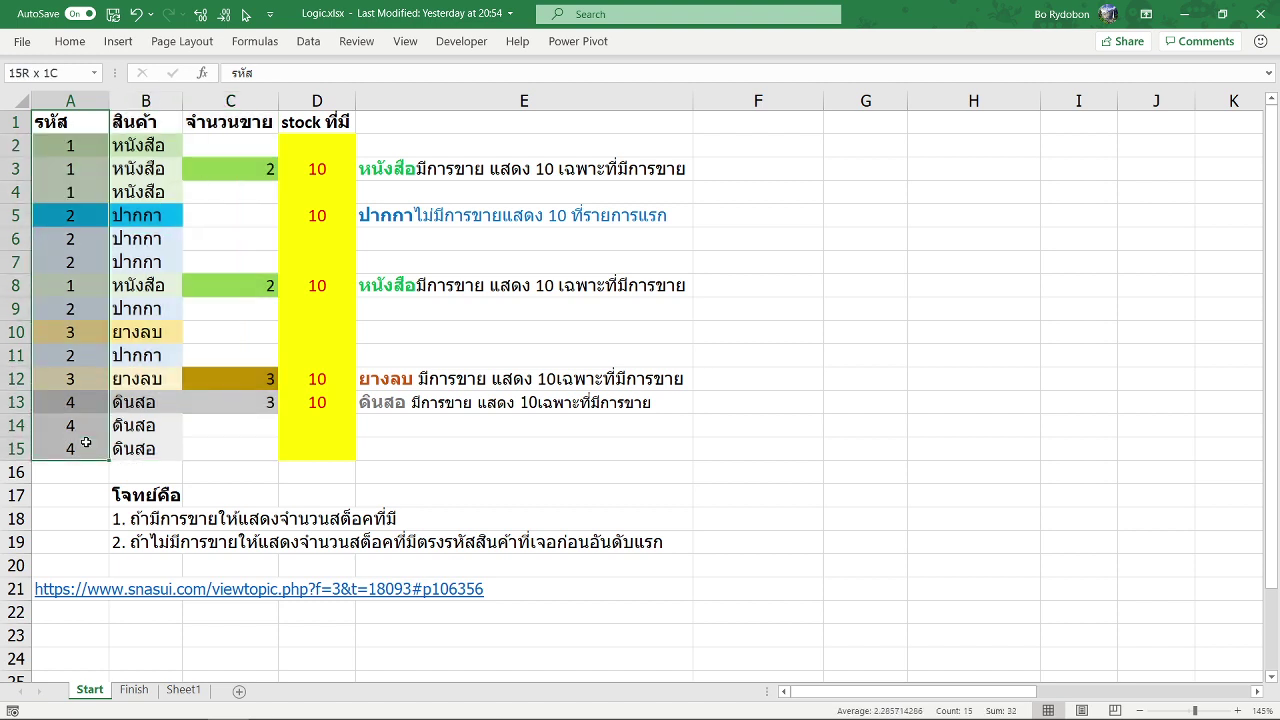
{"action": "left_click_drag", "start_coordinate": [81, 122], "coordinate": [86, 443]}
{"action": "left_click_drag", "start_coordinate": [145, 122], "coordinate": [145, 449]}
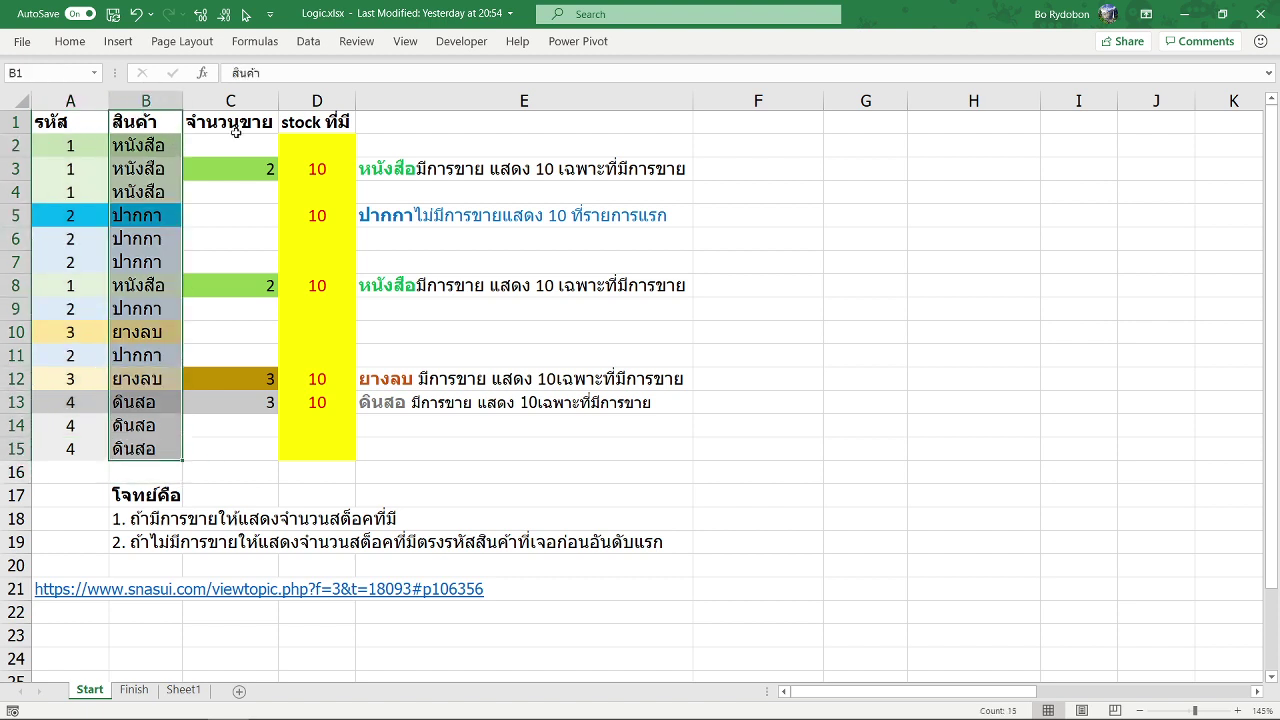
{"action": "left_click_drag", "start_coordinate": [235, 132], "coordinate": [238, 449]}
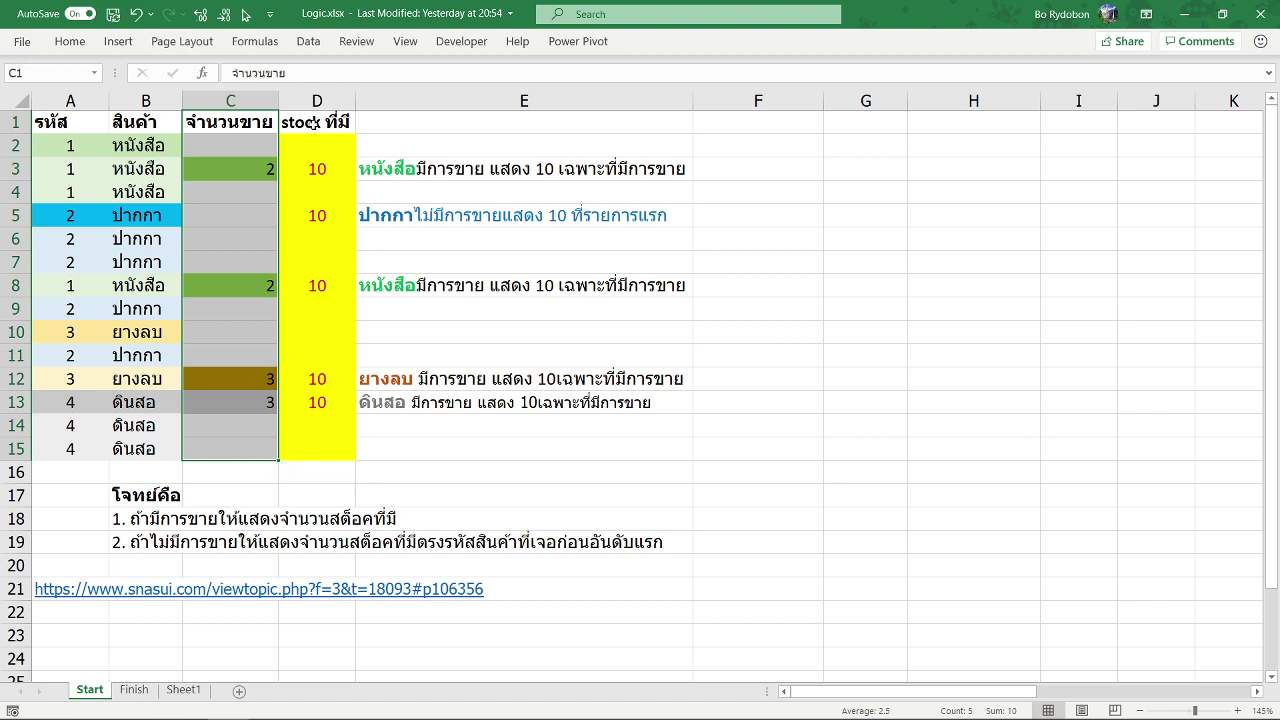
{"action": "left_click_drag", "start_coordinate": [316, 122], "coordinate": [327, 443]}
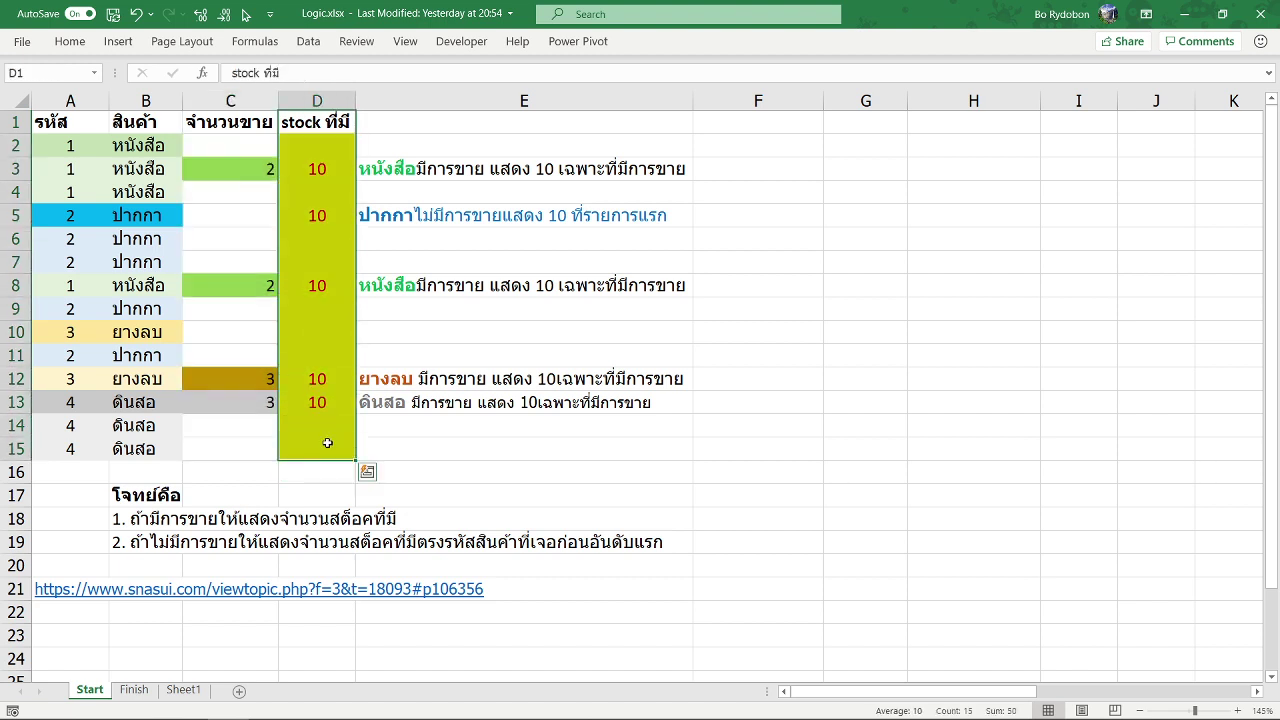
{"action": "left_click", "coordinate": [342, 168]}
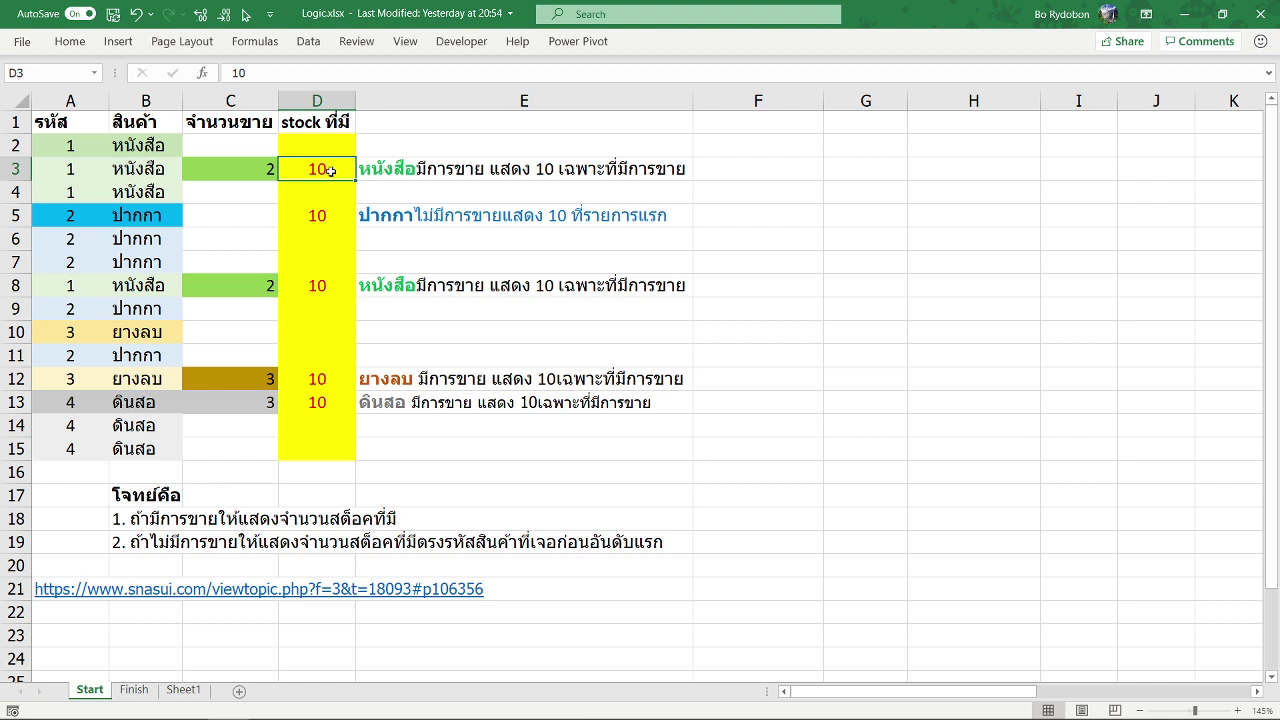
{"action": "left_click_drag", "start_coordinate": [244, 169], "coordinate": [324, 169]}
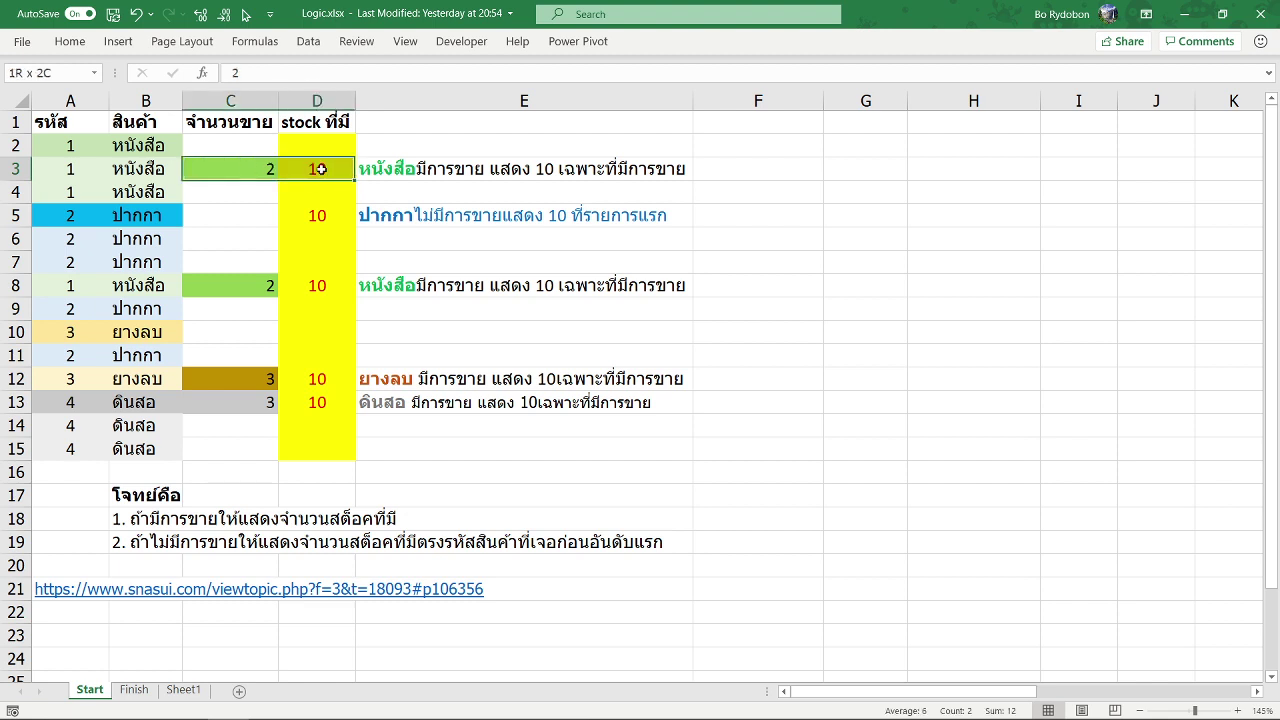
{"action": "left_click_drag", "start_coordinate": [226, 286], "coordinate": [300, 286]}
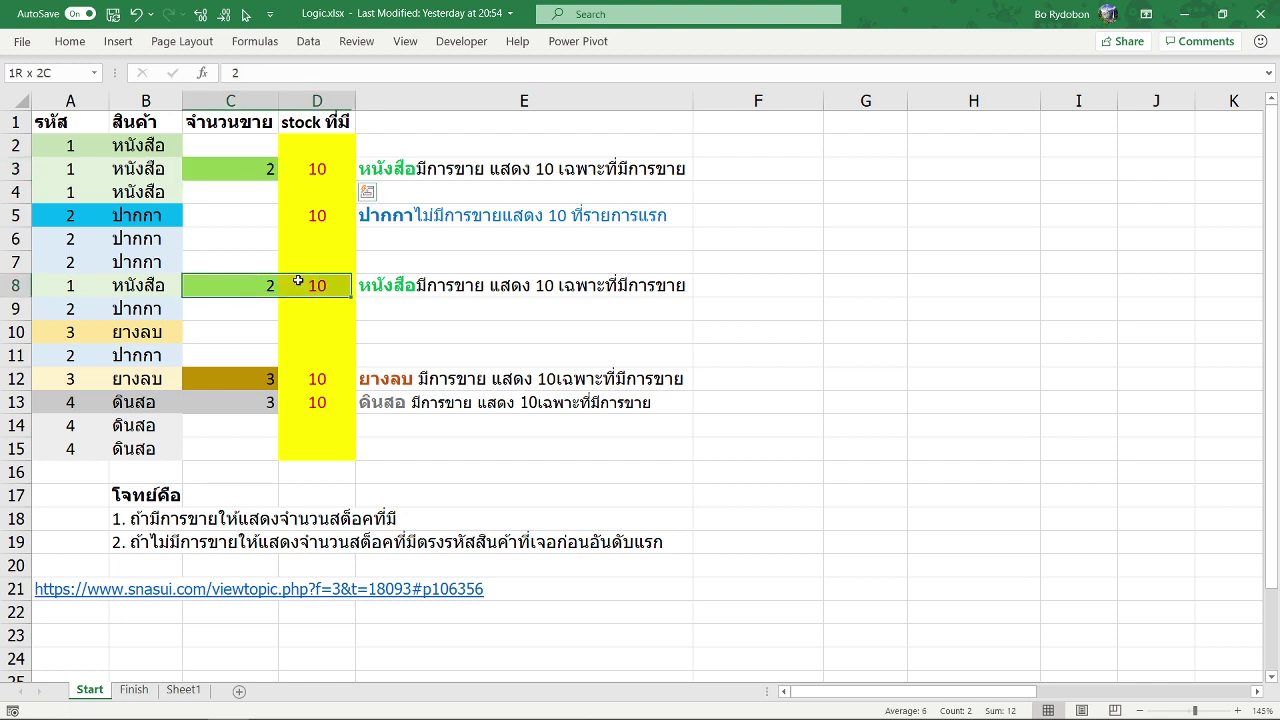
{"action": "left_click_drag", "start_coordinate": [240, 373], "coordinate": [305, 402], "text": "ctrl"}
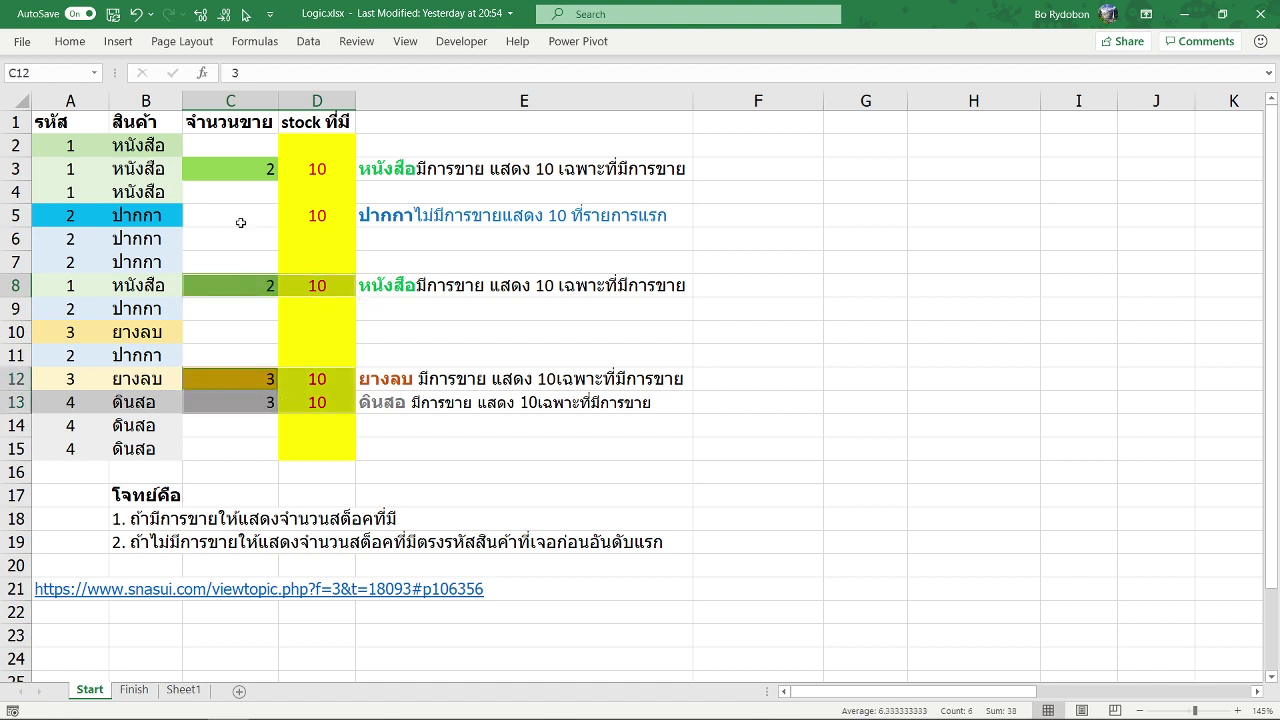
{"action": "left_click_drag", "start_coordinate": [232, 170], "coordinate": [317, 180], "text": "ctrl"}
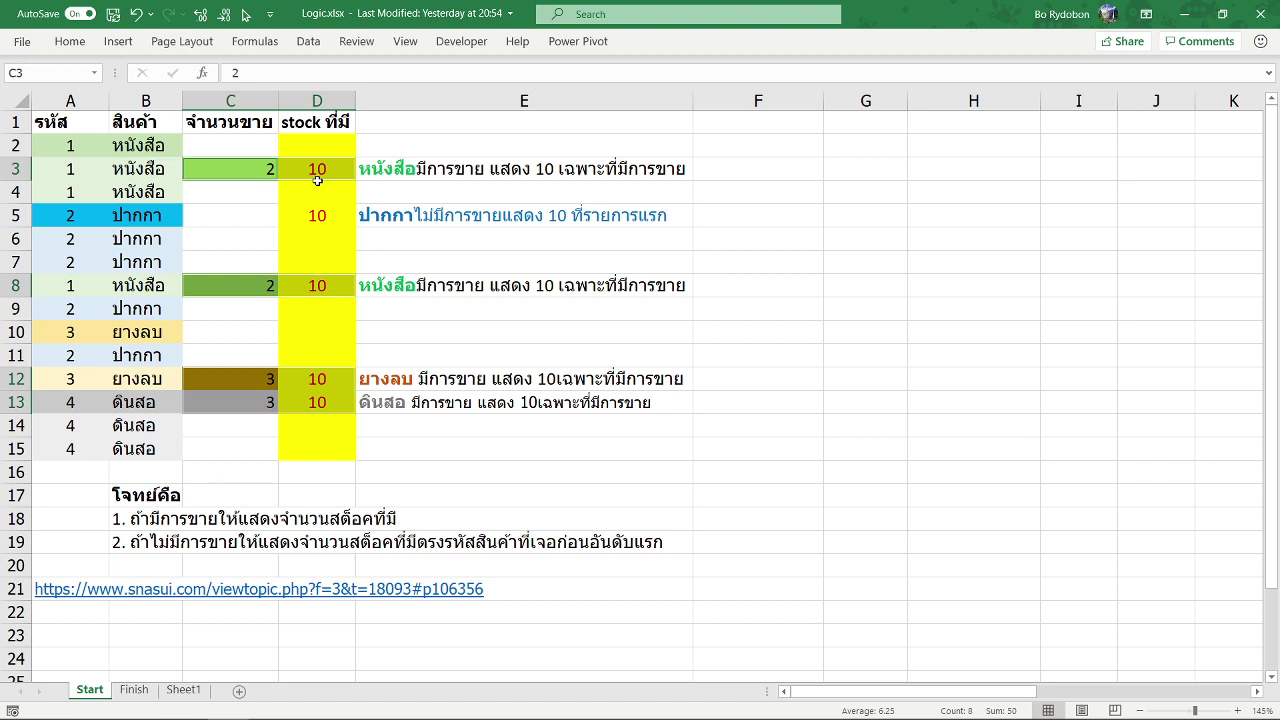
{"action": "left_click", "coordinate": [292, 324]}
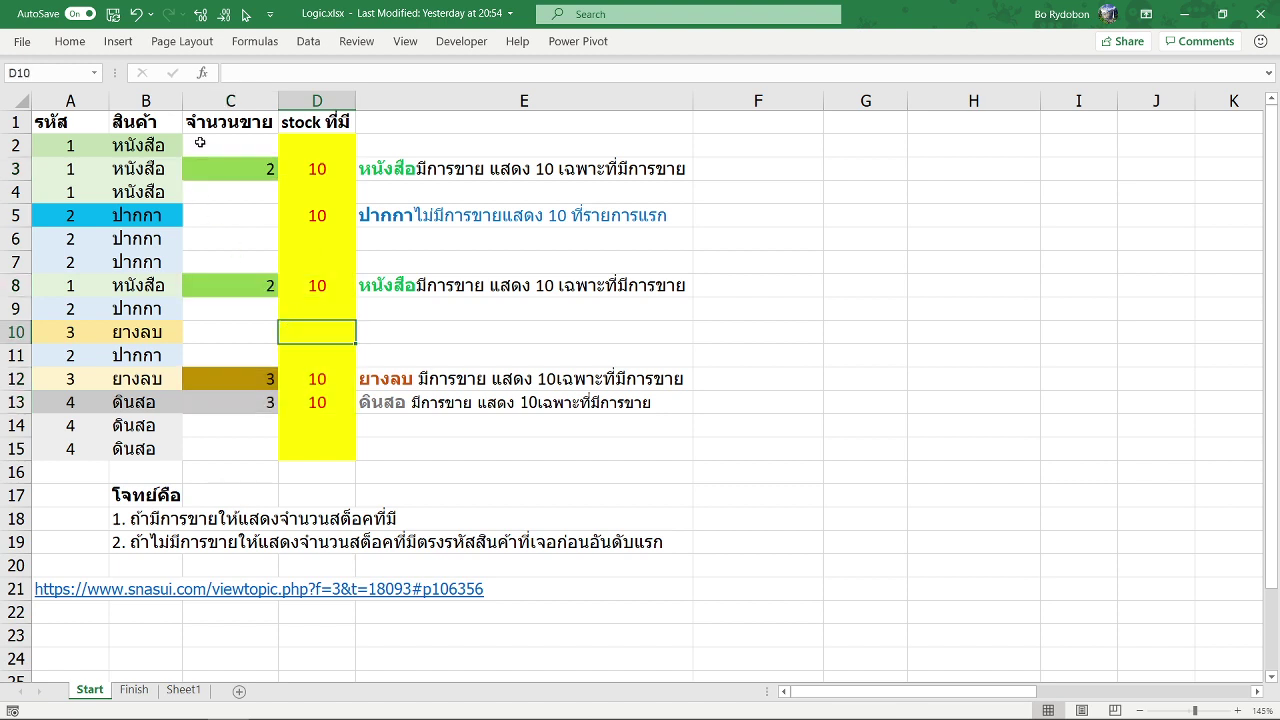
{"action": "left_click", "coordinate": [200, 143]}
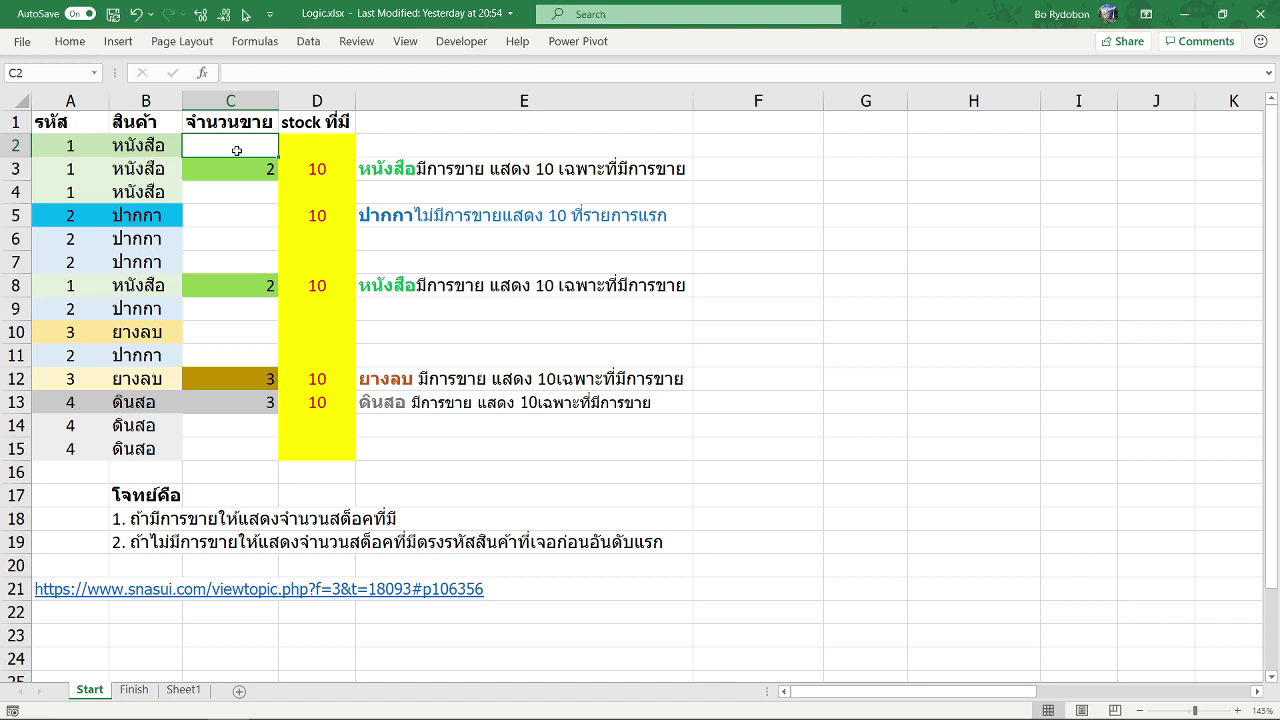
{"action": "left_click_drag", "start_coordinate": [150, 146], "coordinate": [190, 215]}
{"action": "left_click", "coordinate": [221, 165]}
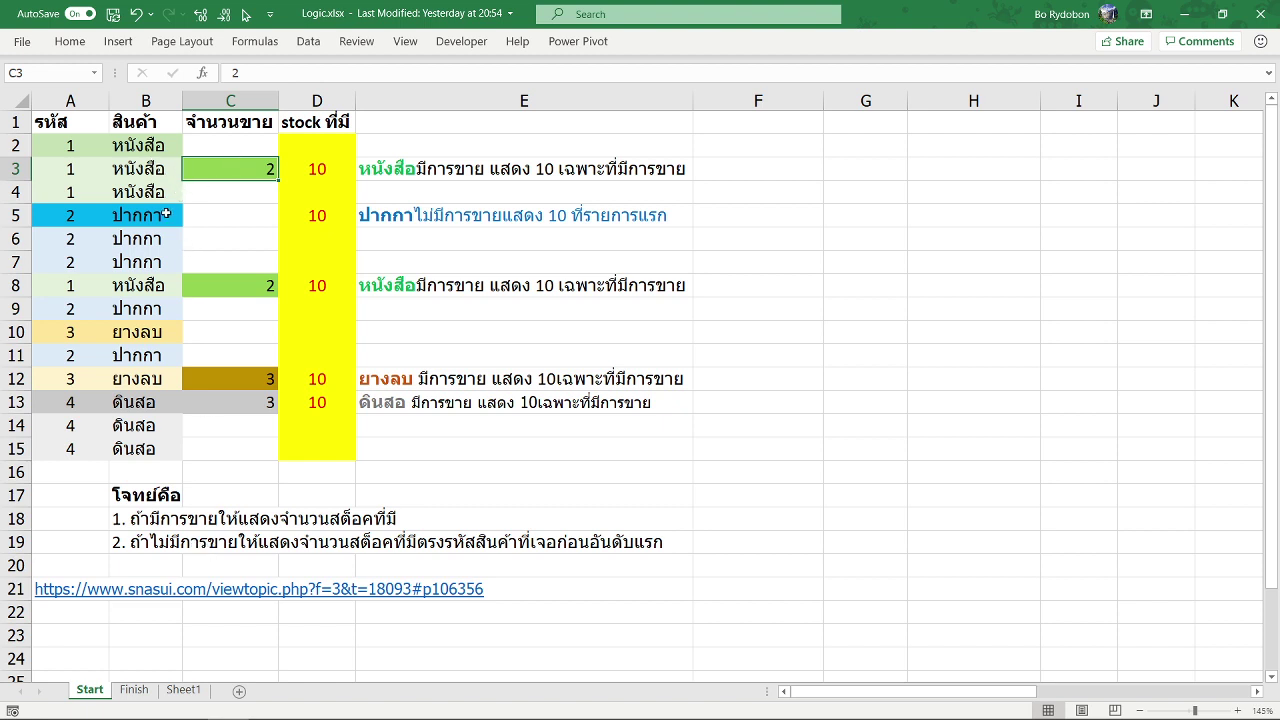
{"action": "left_click_drag", "start_coordinate": [158, 215], "coordinate": [154, 265]}
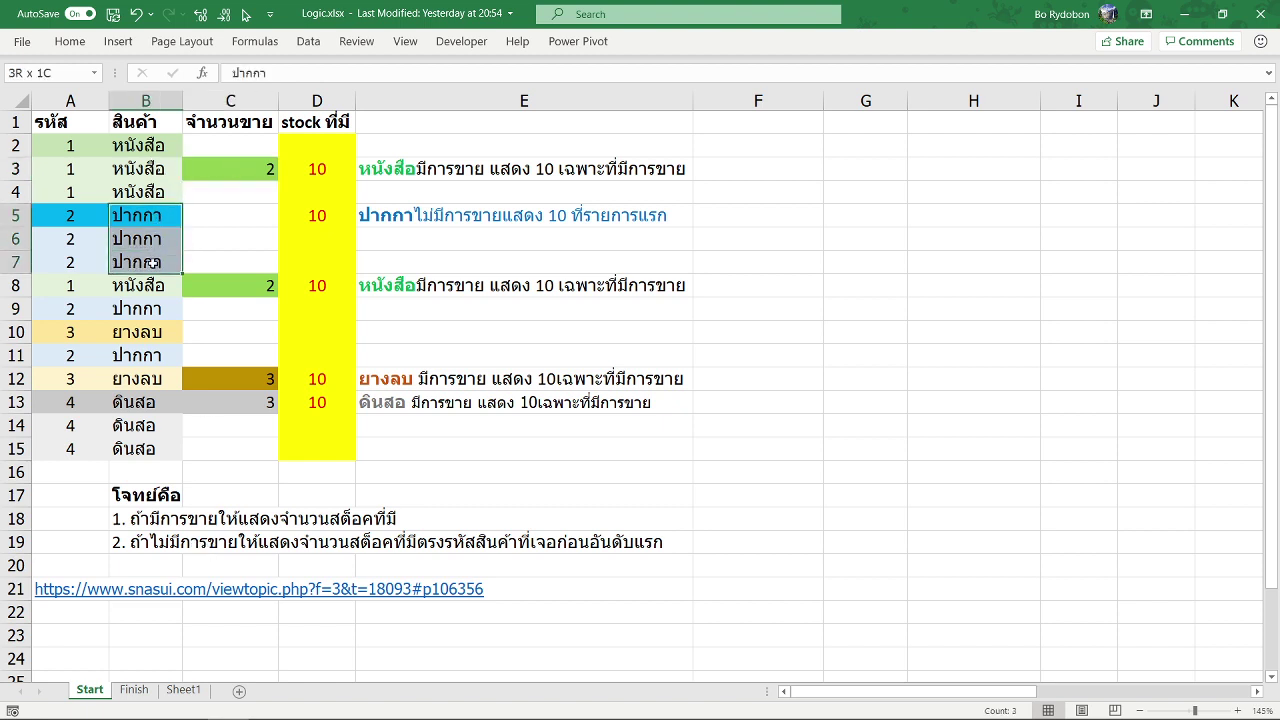
{"action": "left_click", "coordinate": [150, 310], "text": "ctrl"}
{"action": "left_click", "coordinate": [150, 354], "text": "ctrl"}
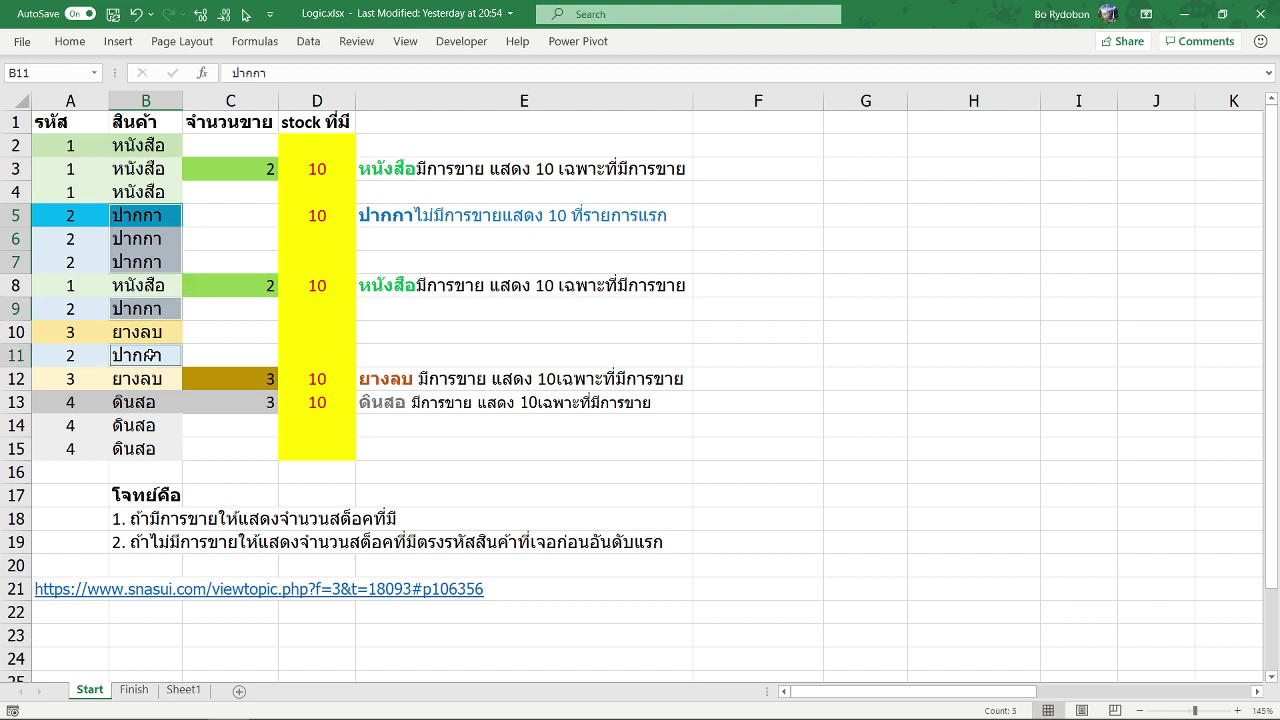
{"action": "left_click_drag", "start_coordinate": [205, 222], "coordinate": [207, 258]}
{"action": "left_click", "coordinate": [208, 312], "text": "ctrl"}
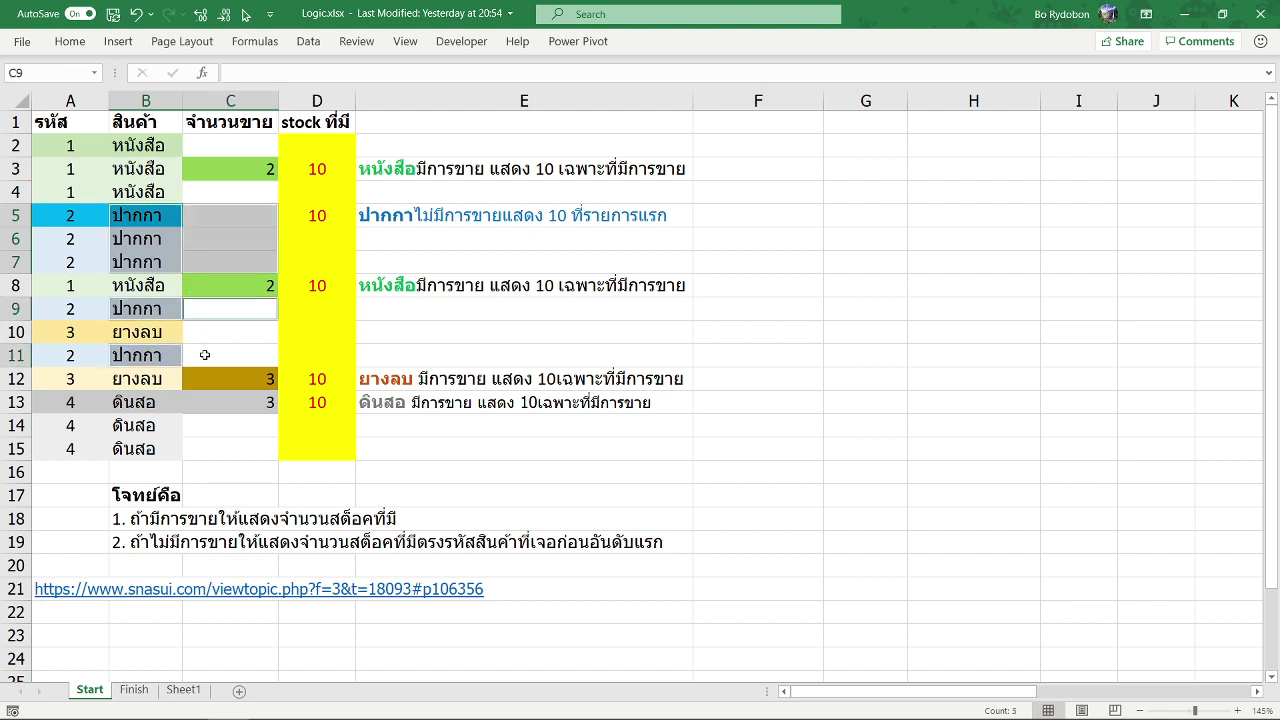
{"action": "left_click", "coordinate": [204, 356], "text": "ctrl"}
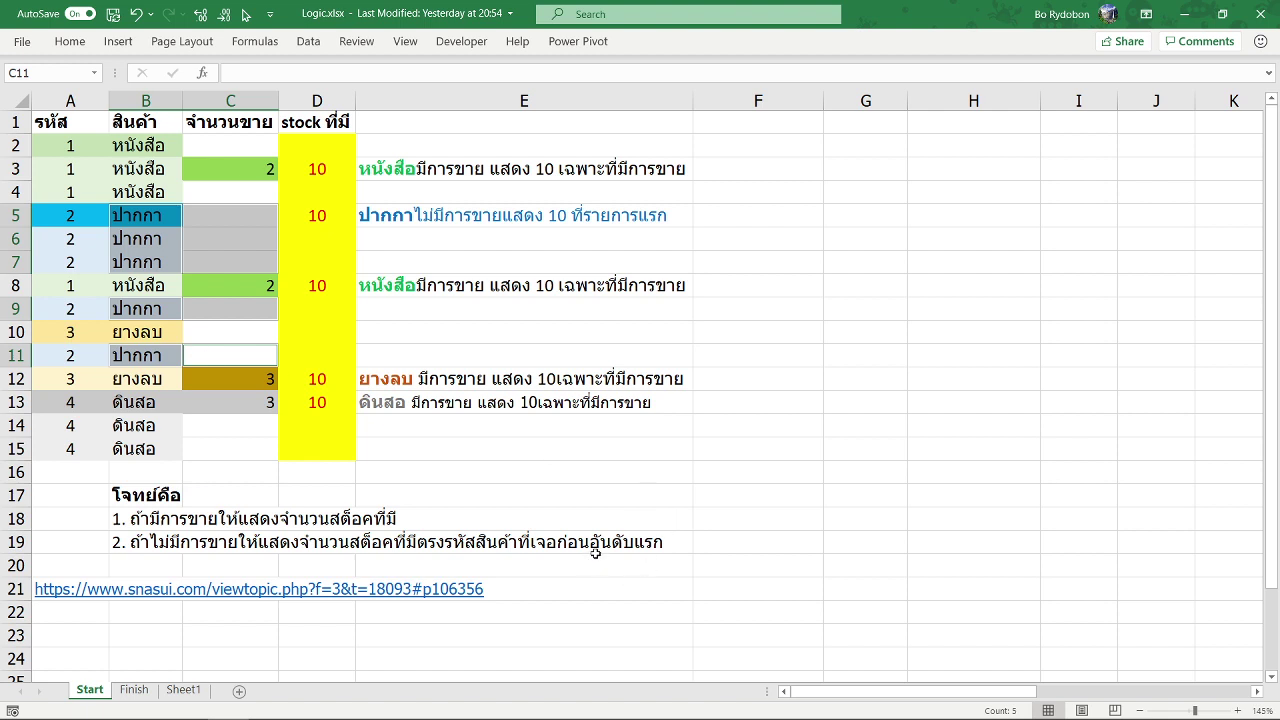
{"action": "left_click_drag", "start_coordinate": [193, 214], "coordinate": [206, 258]}
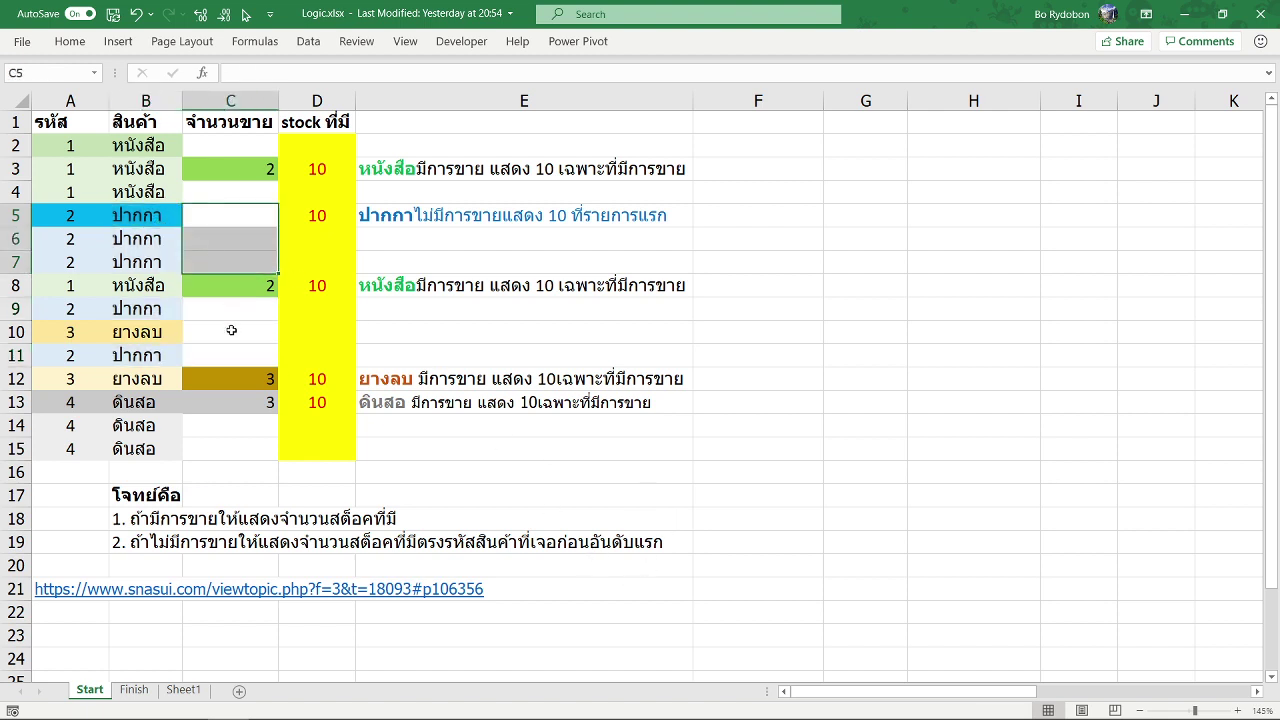
{"action": "left_click", "coordinate": [240, 218]}
{"action": "left_click", "coordinate": [314, 217]}
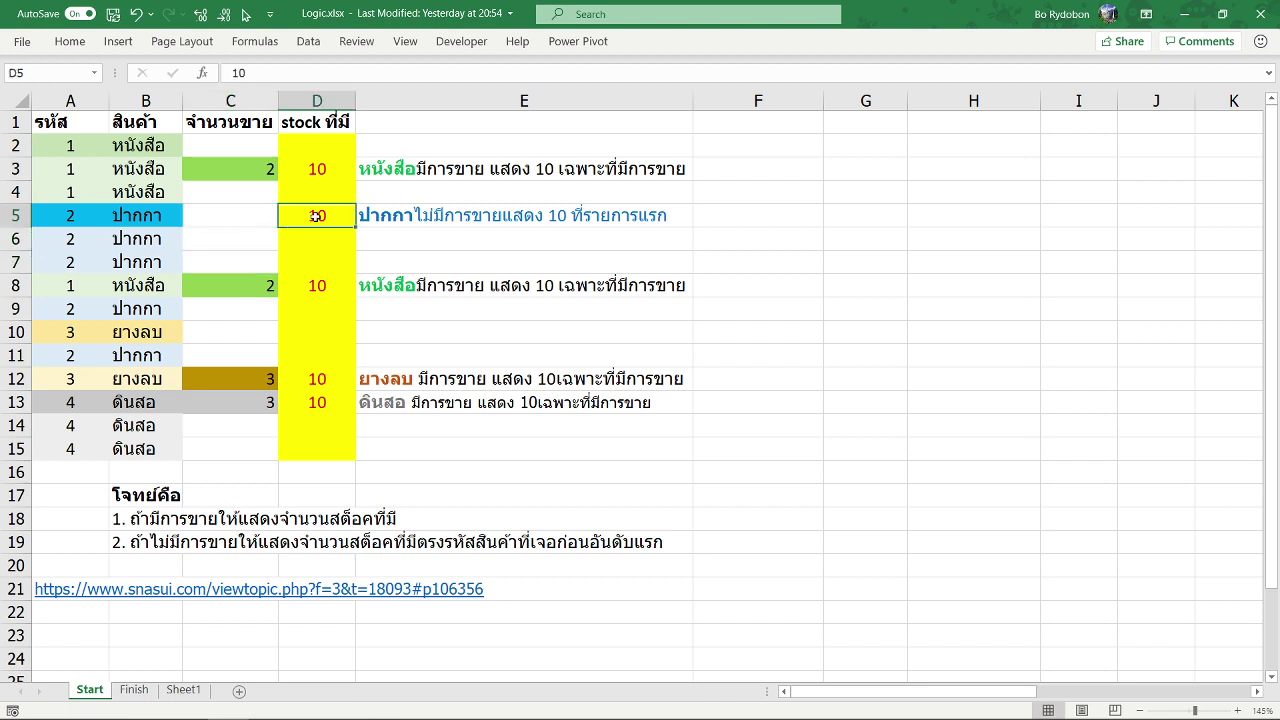
{"action": "left_click_drag", "start_coordinate": [141, 216], "coordinate": [291, 218]}
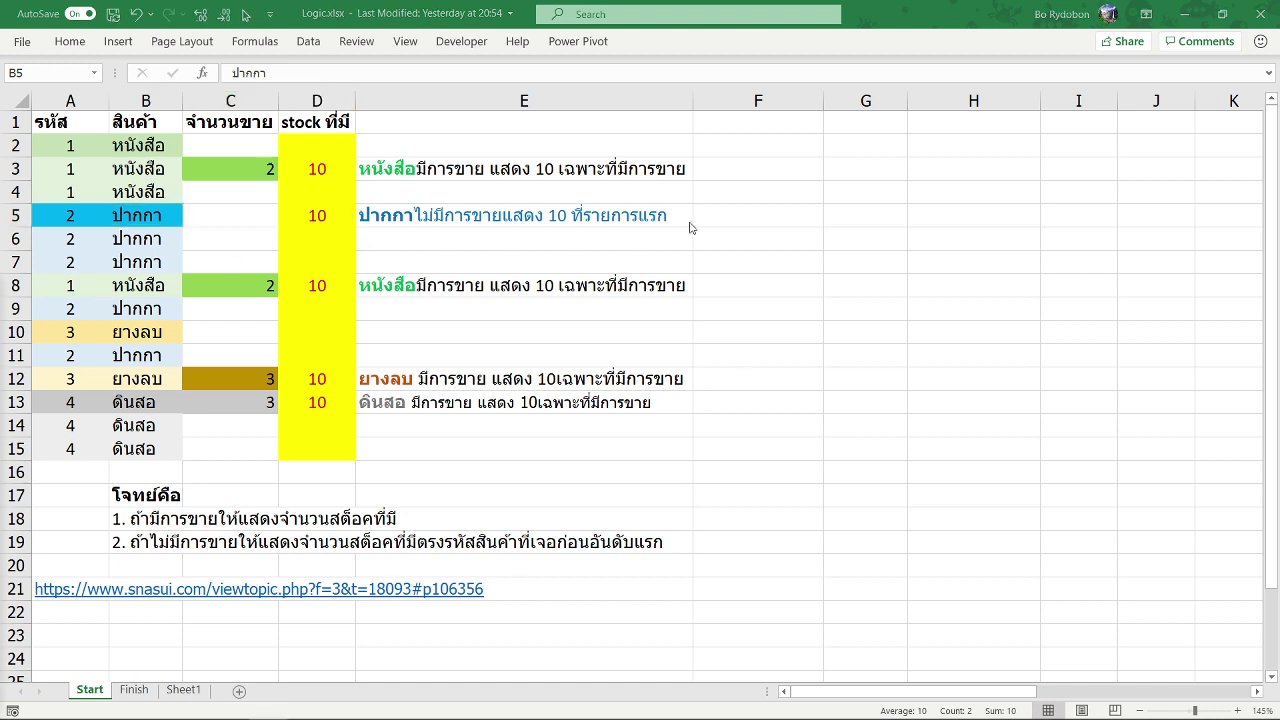
{"action": "left_click", "coordinate": [722, 153]}
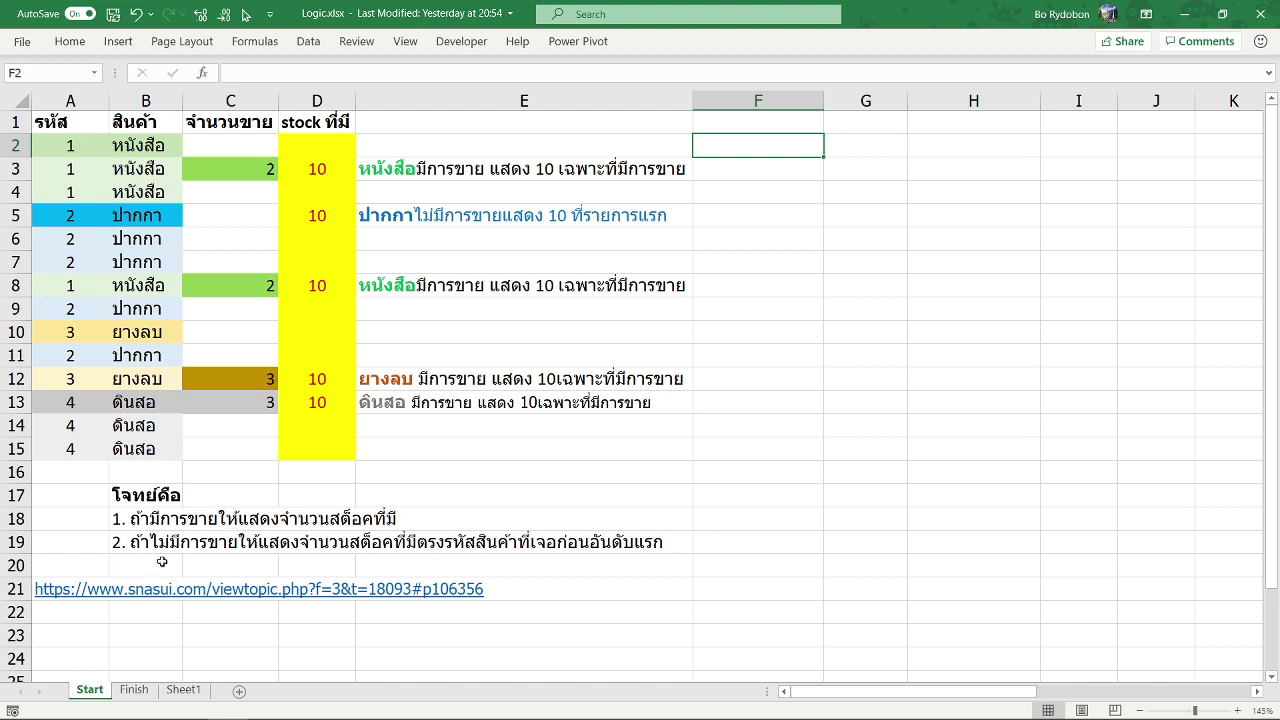
{"action": "left_click", "coordinate": [142, 527]}
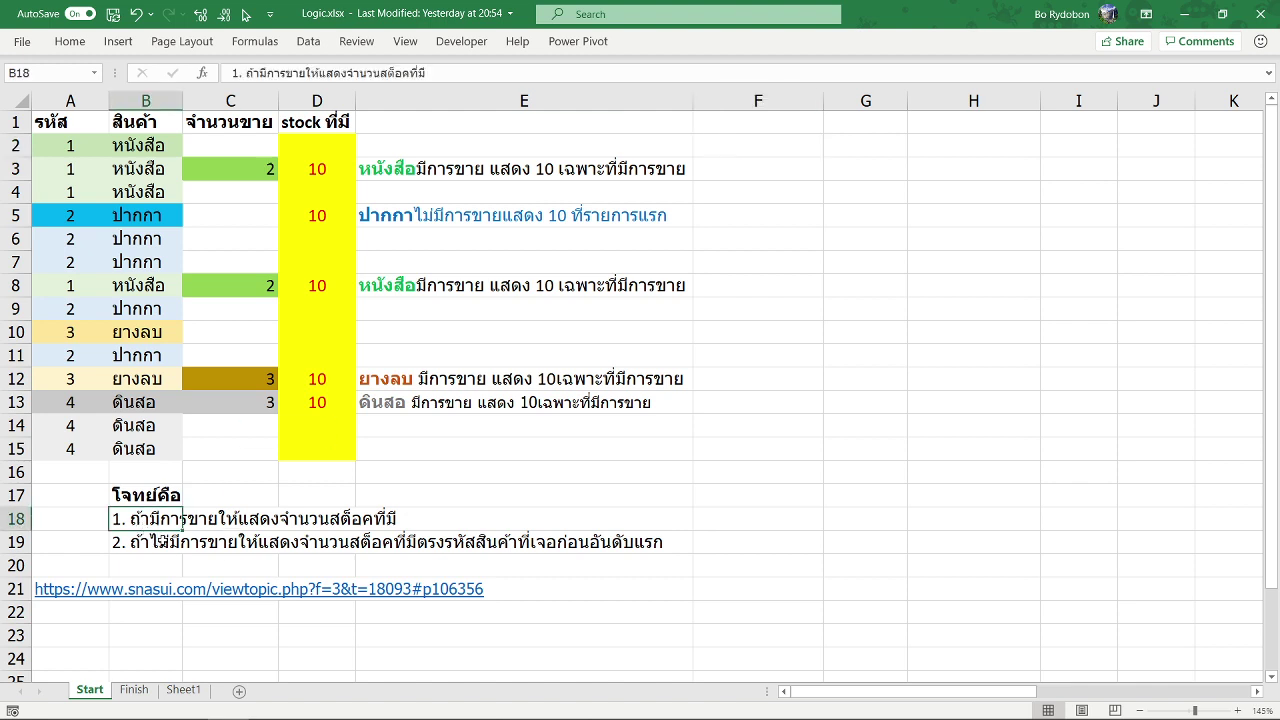
{"action": "left_click", "coordinate": [161, 540]}
{"action": "left_click", "coordinate": [162, 519]}
{"action": "left_click", "coordinate": [740, 125]}
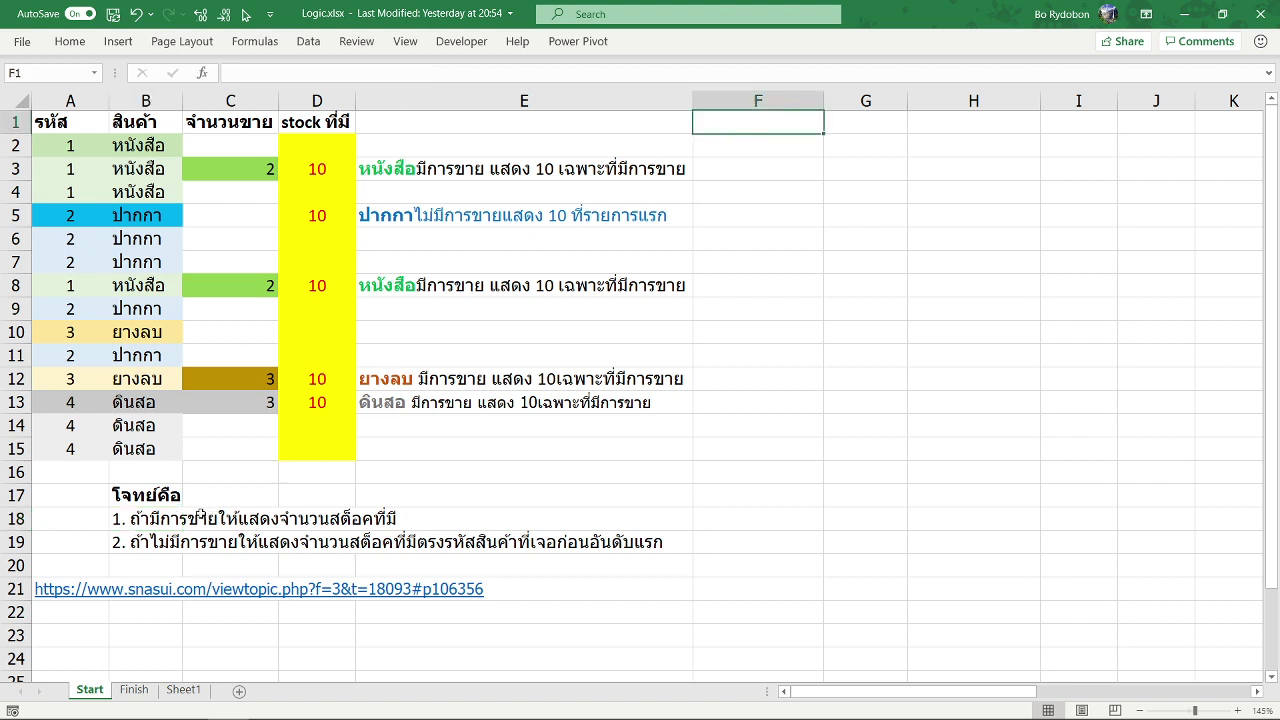
{"action": "left_click", "coordinate": [145, 519]}
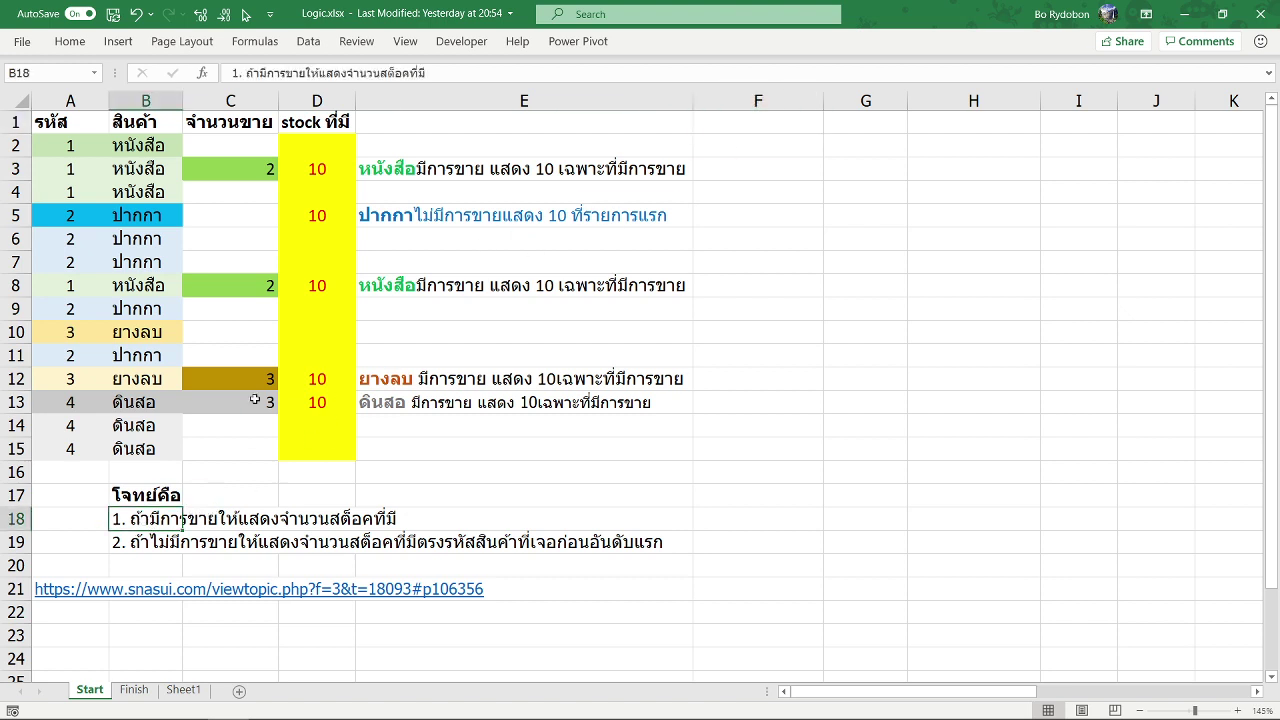
{"action": "left_click_drag", "start_coordinate": [307, 75], "coordinate": [245, 75]}
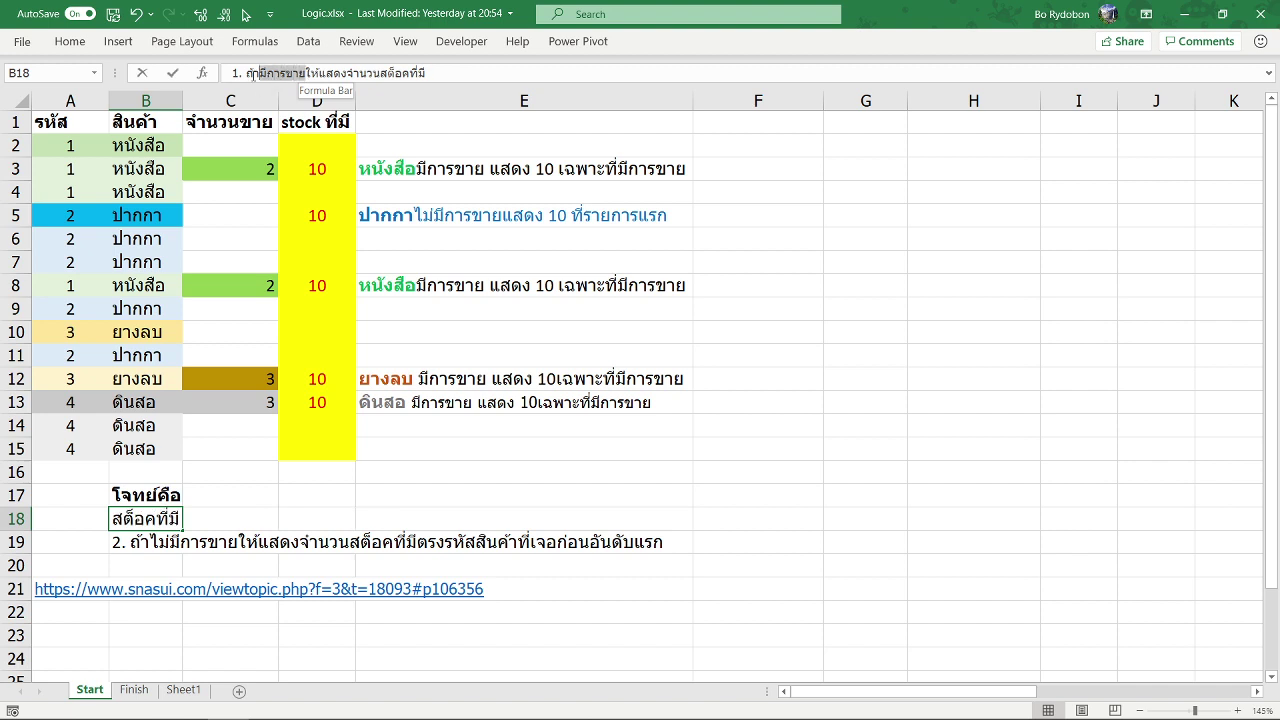
{"action": "key", "text": "ctrl+c"}
{"action": "key", "text": "Escape"}
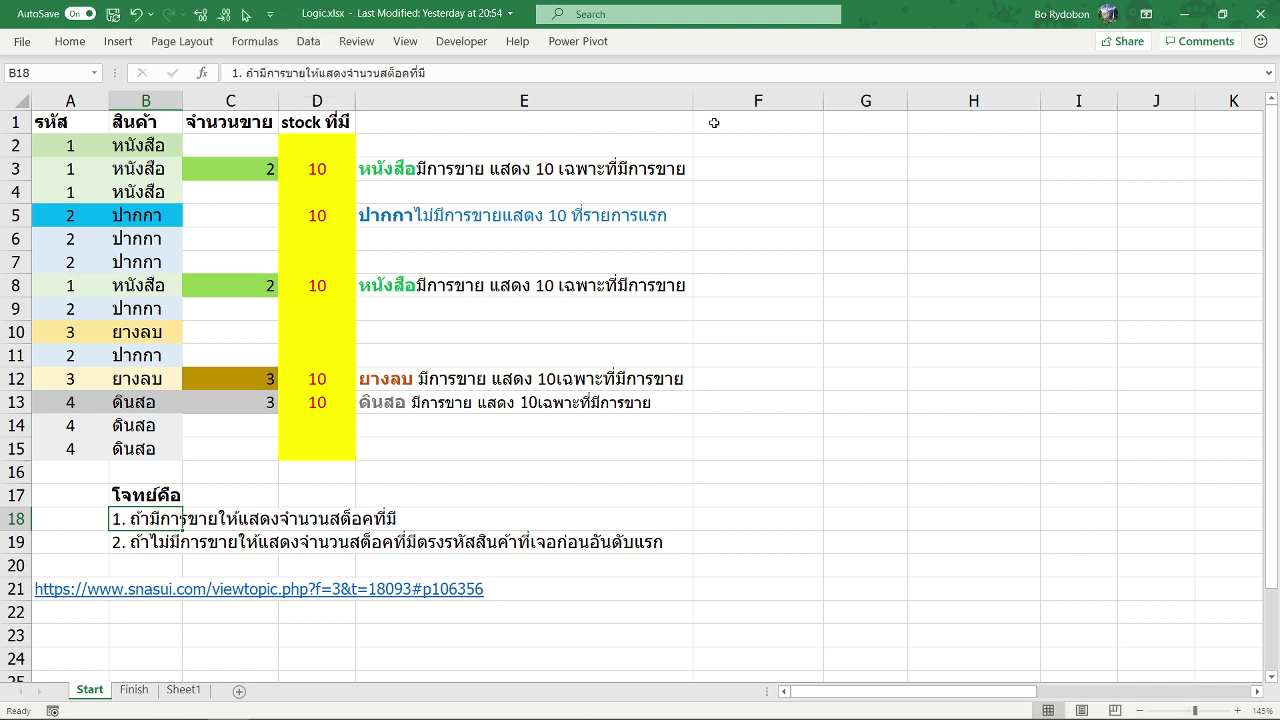
{"action": "left_click", "coordinate": [757, 122]}
{"action": "key", "text": "ctrl+v"}
{"action": "key", "text": "Return"}
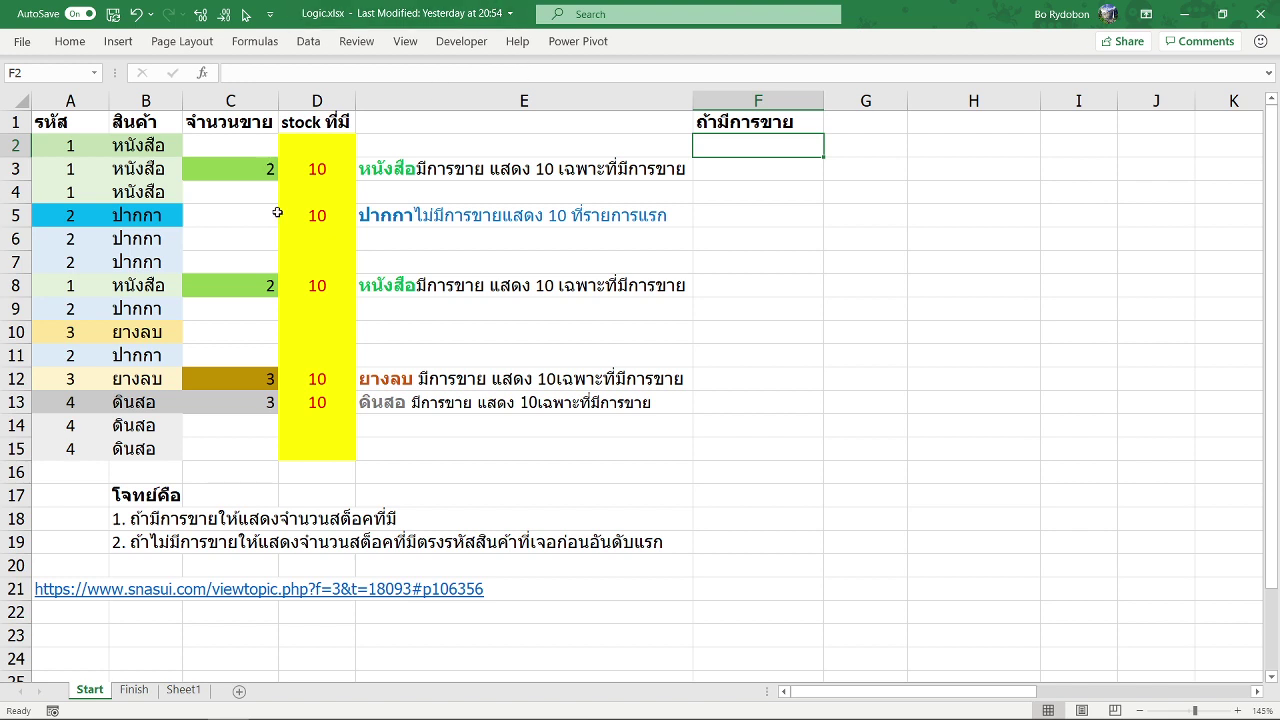
{"action": "left_click", "coordinate": [249, 145]}
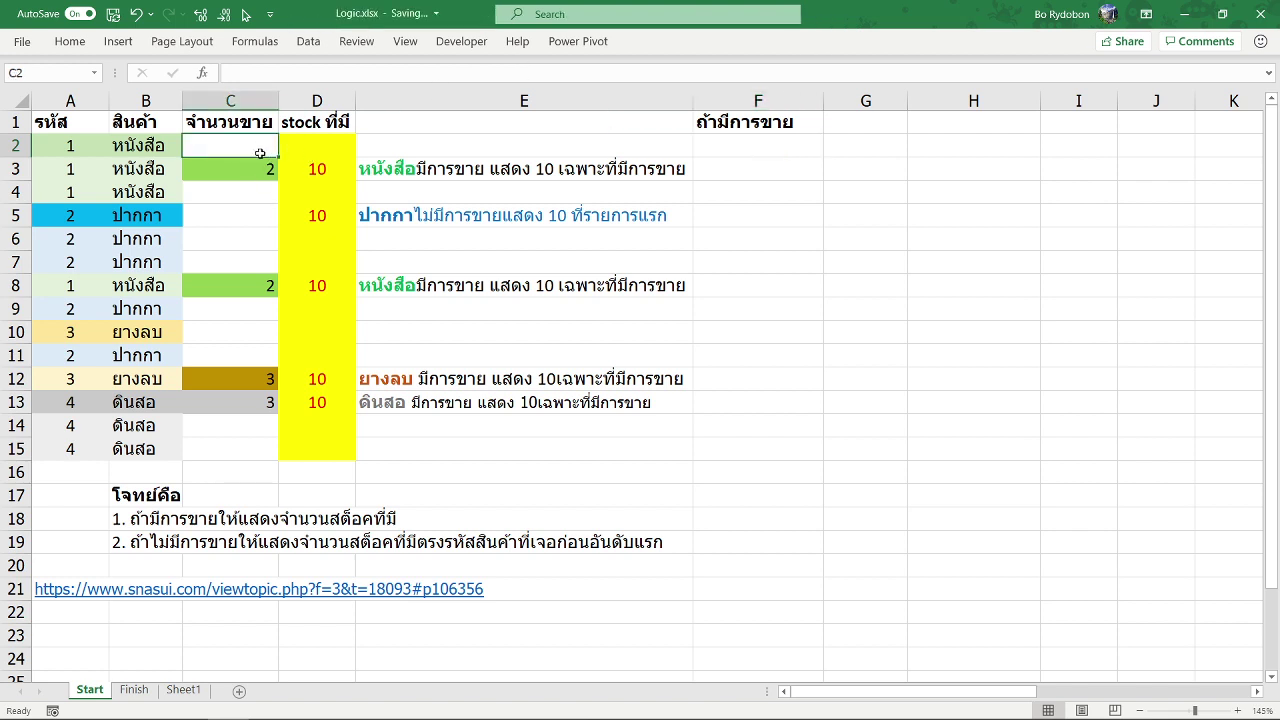
{"action": "left_click", "coordinate": [740, 147]}
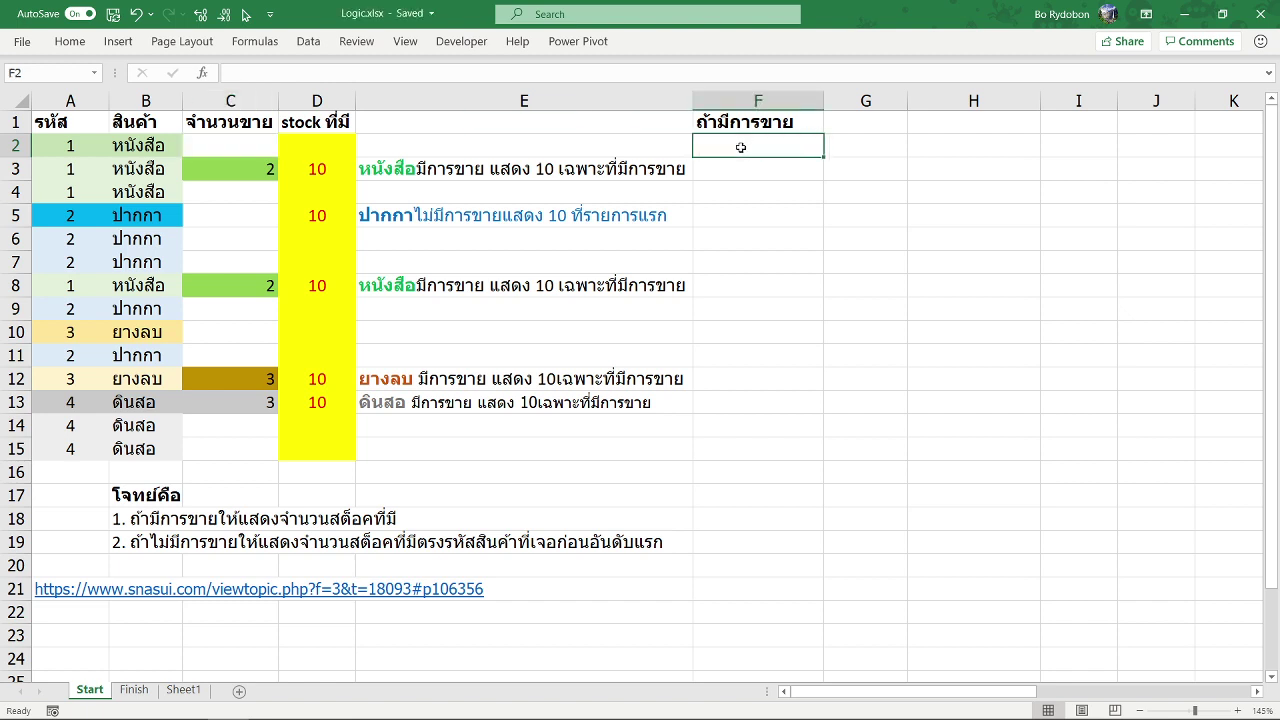
{"action": "type", "text": "="}
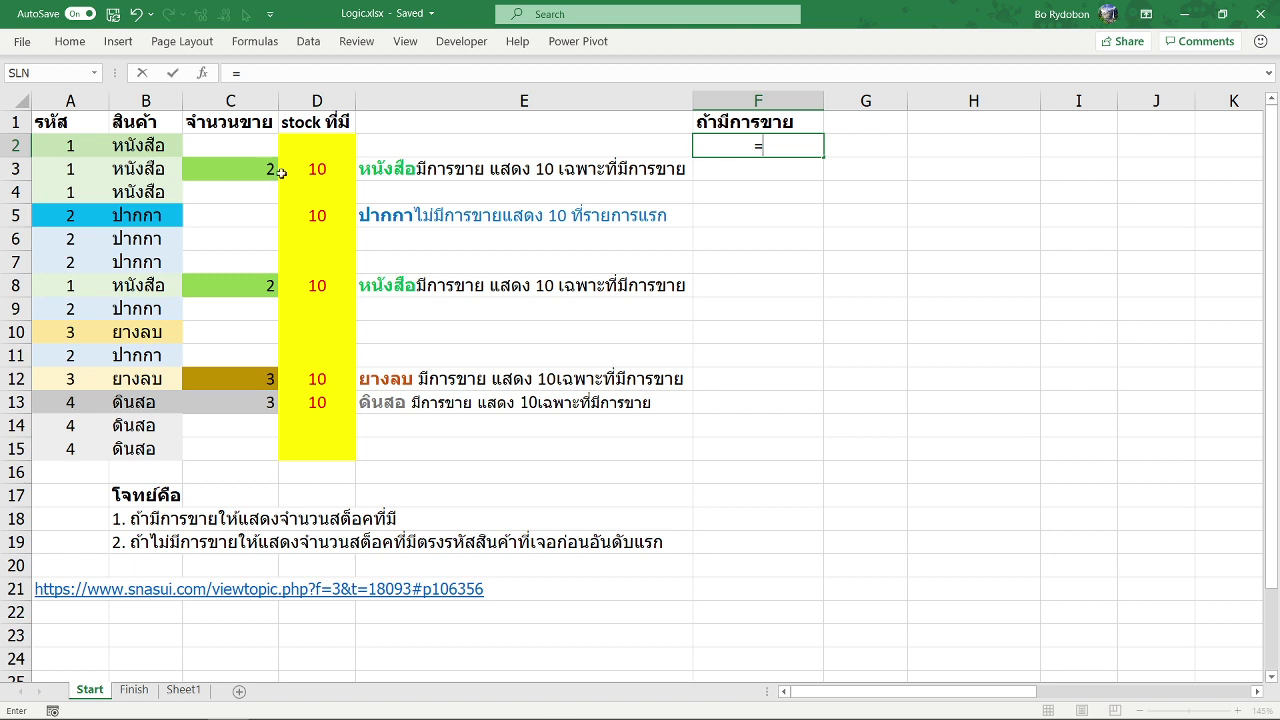
{"action": "left_click", "coordinate": [230, 144]}
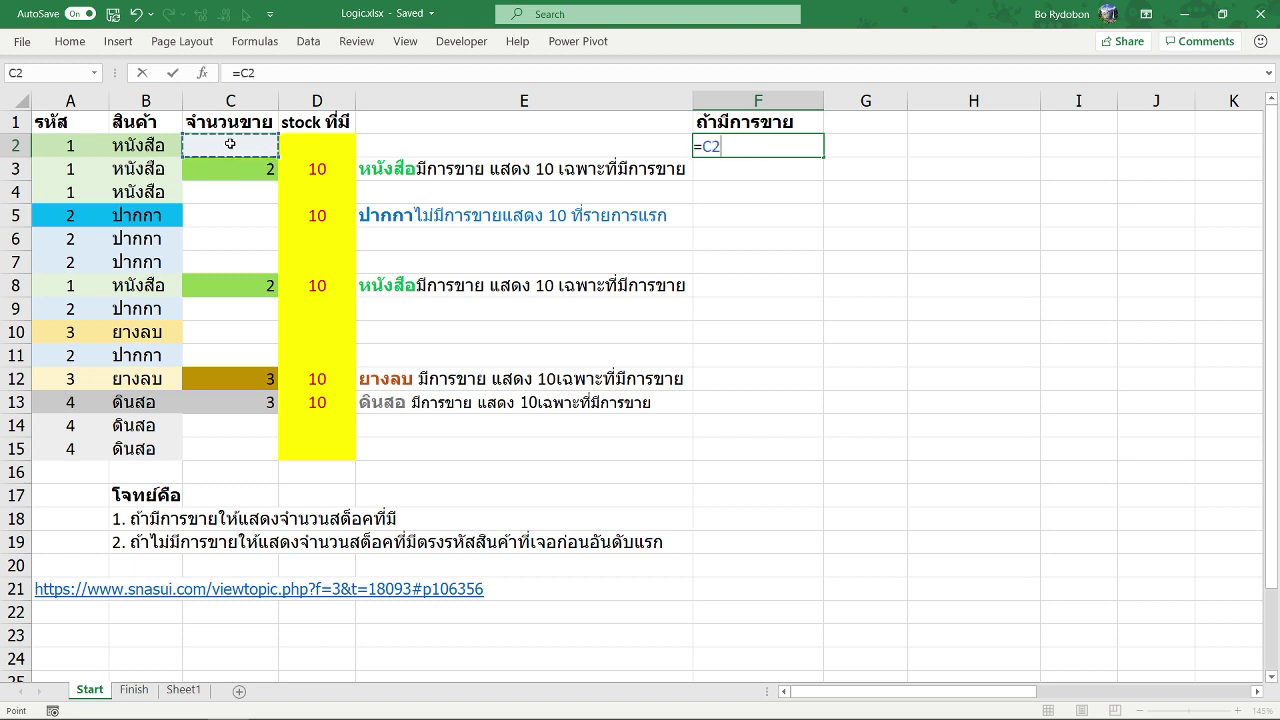
{"action": "type", "text": ">0"}
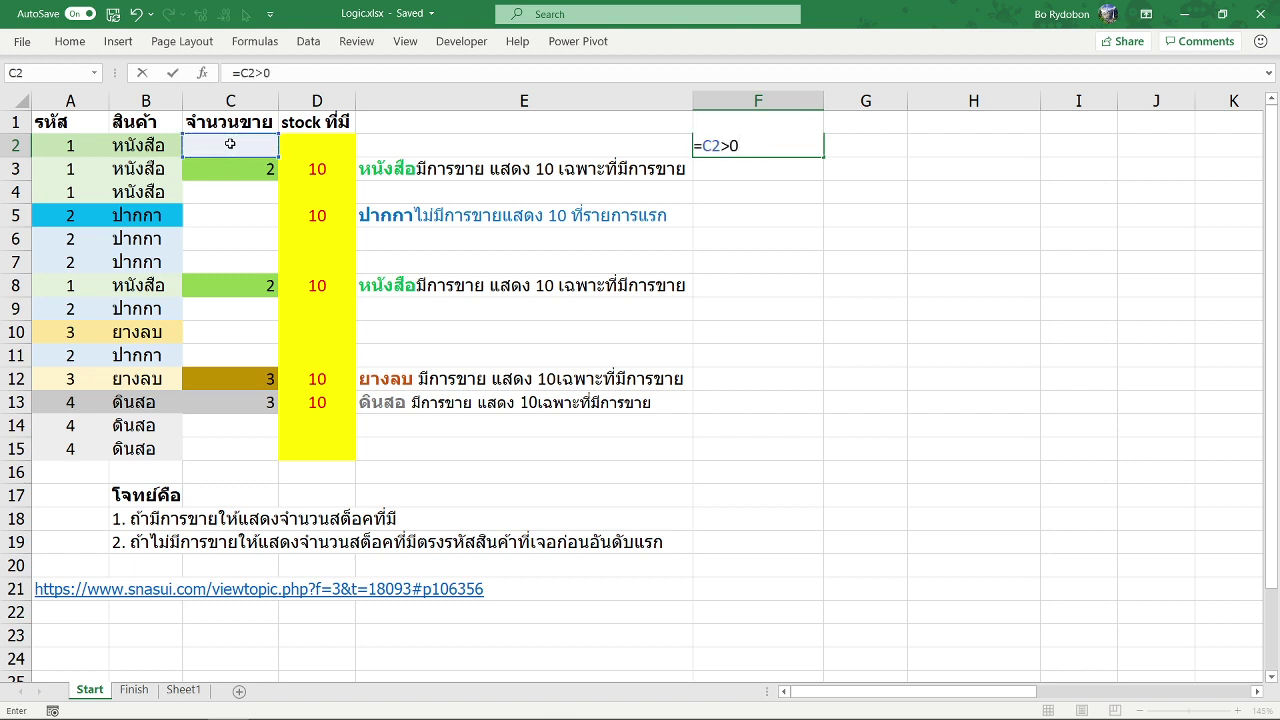
{"action": "key", "text": "ctrl+Return"}
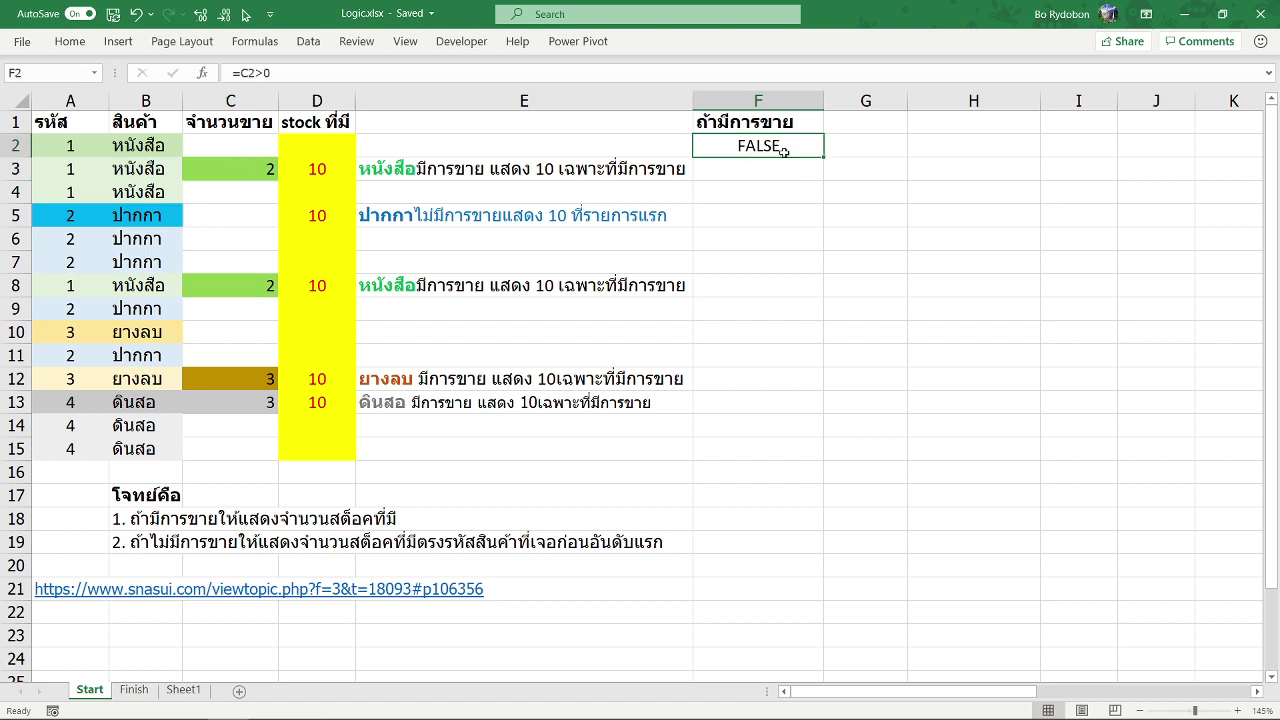
{"action": "left_click_drag", "start_coordinate": [826, 158], "coordinate": [826, 458]}
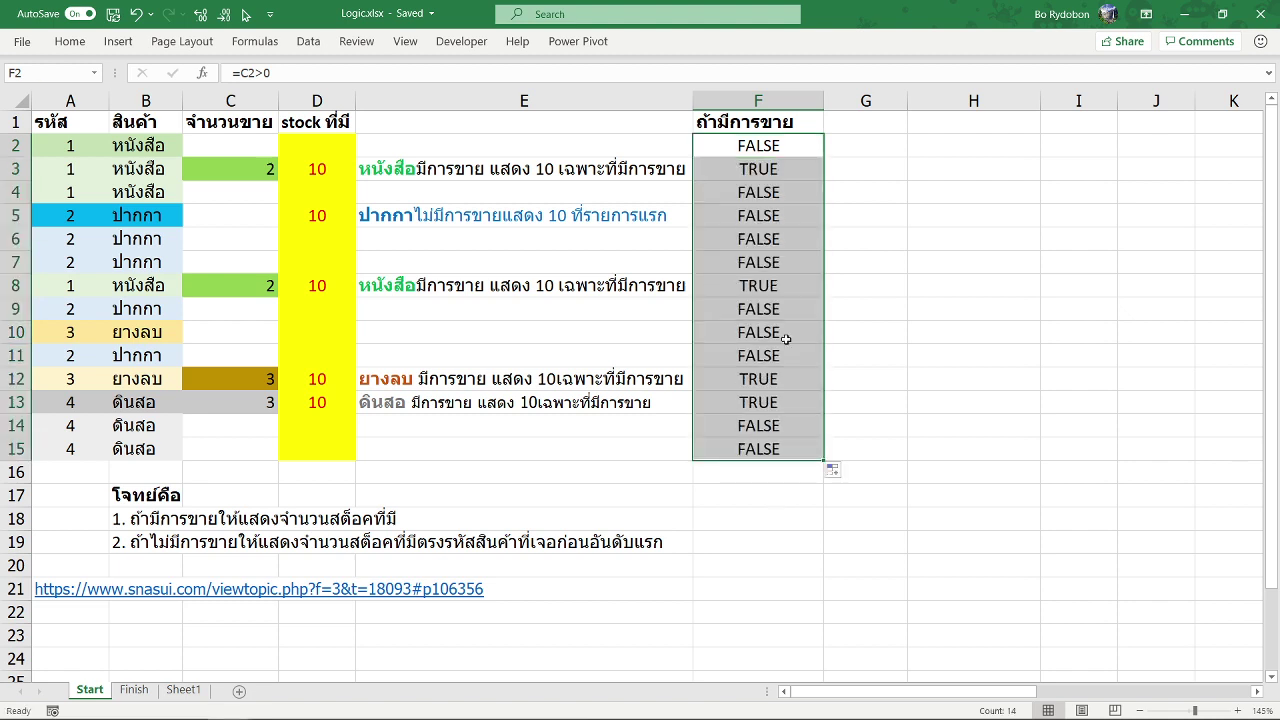
{"action": "left_click_drag", "start_coordinate": [775, 169], "coordinate": [257, 167]}
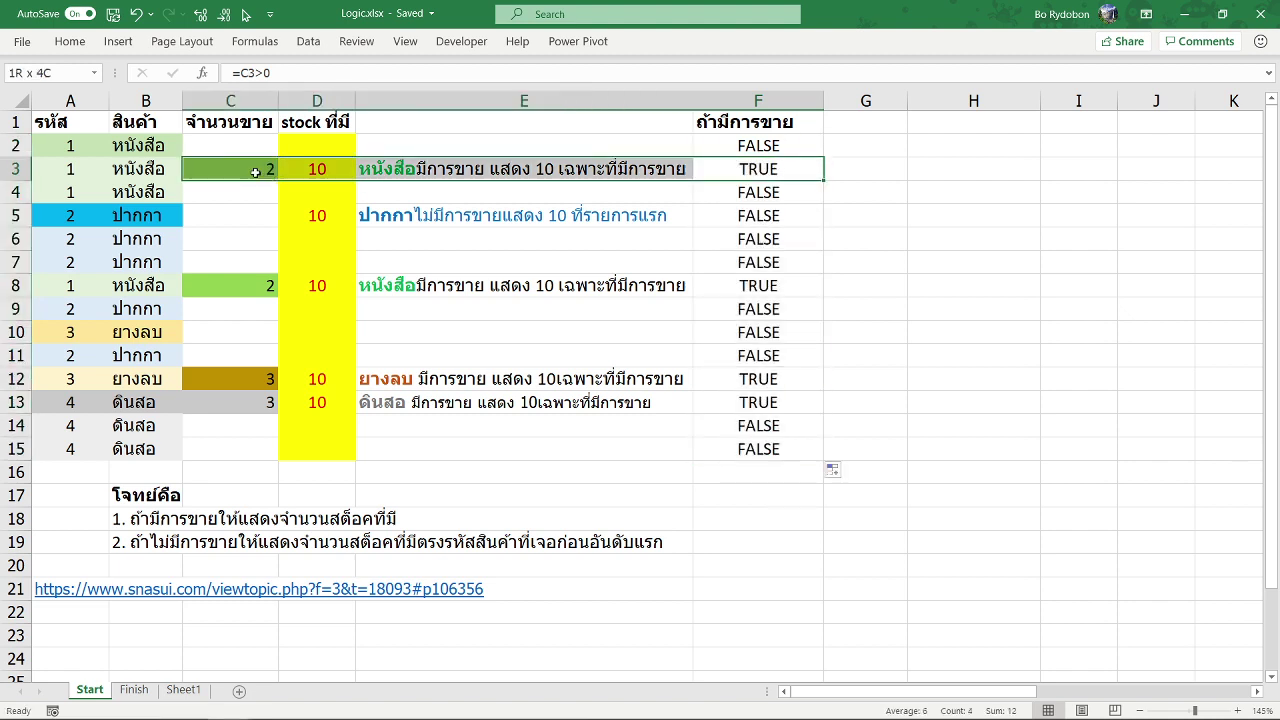
{"action": "left_click_drag", "start_coordinate": [756, 286], "coordinate": [299, 284], "text": "ctrl"}
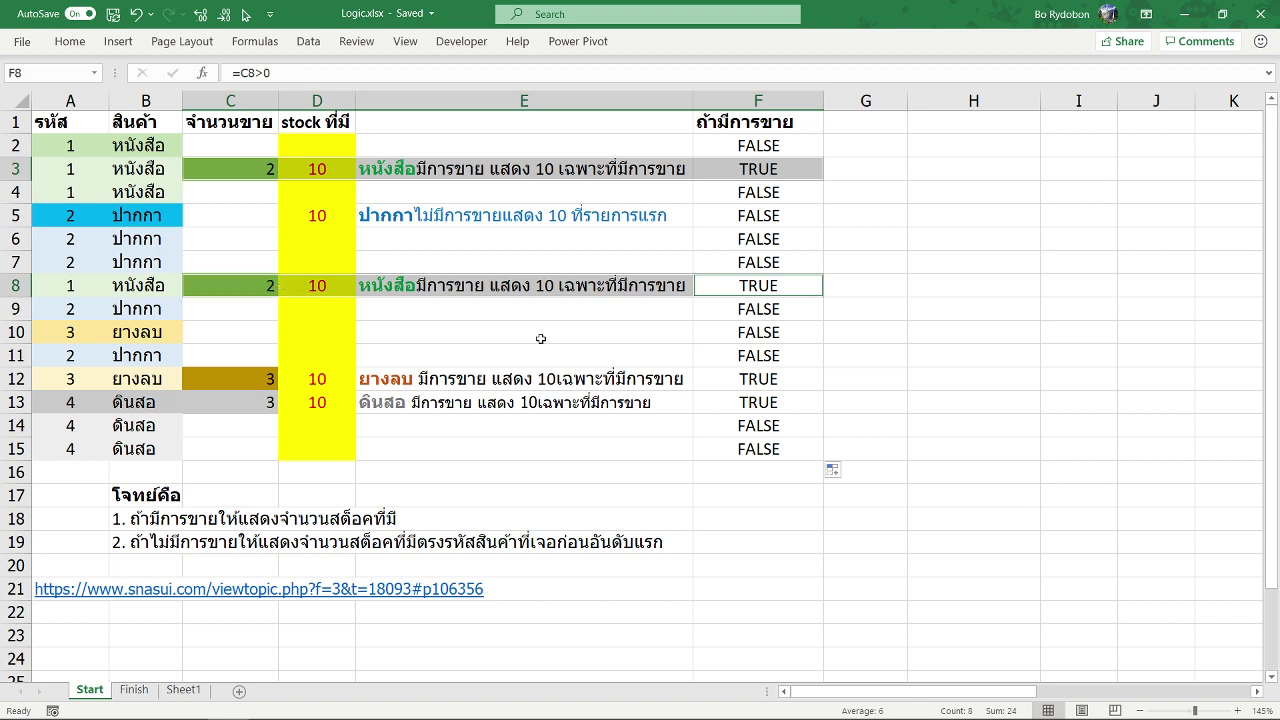
{"action": "left_click_drag", "start_coordinate": [790, 380], "coordinate": [256, 397], "text": "ctrl"}
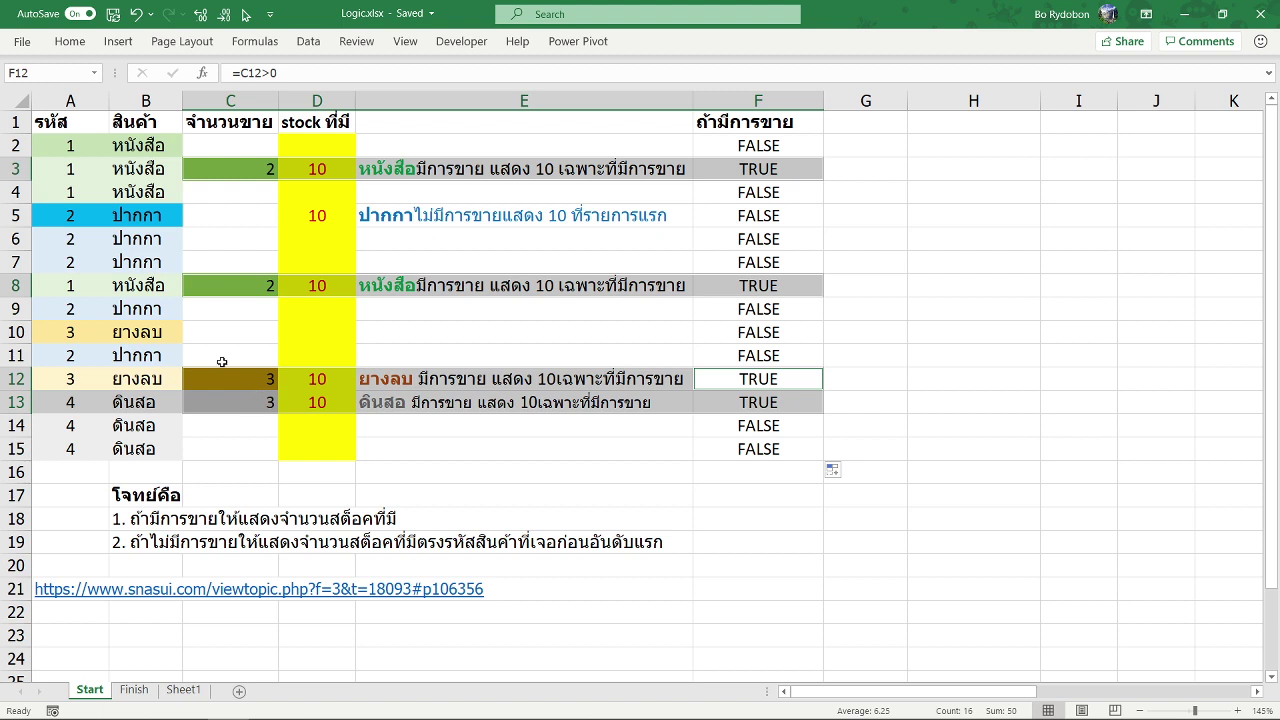
{"action": "left_click", "coordinate": [130, 545]}
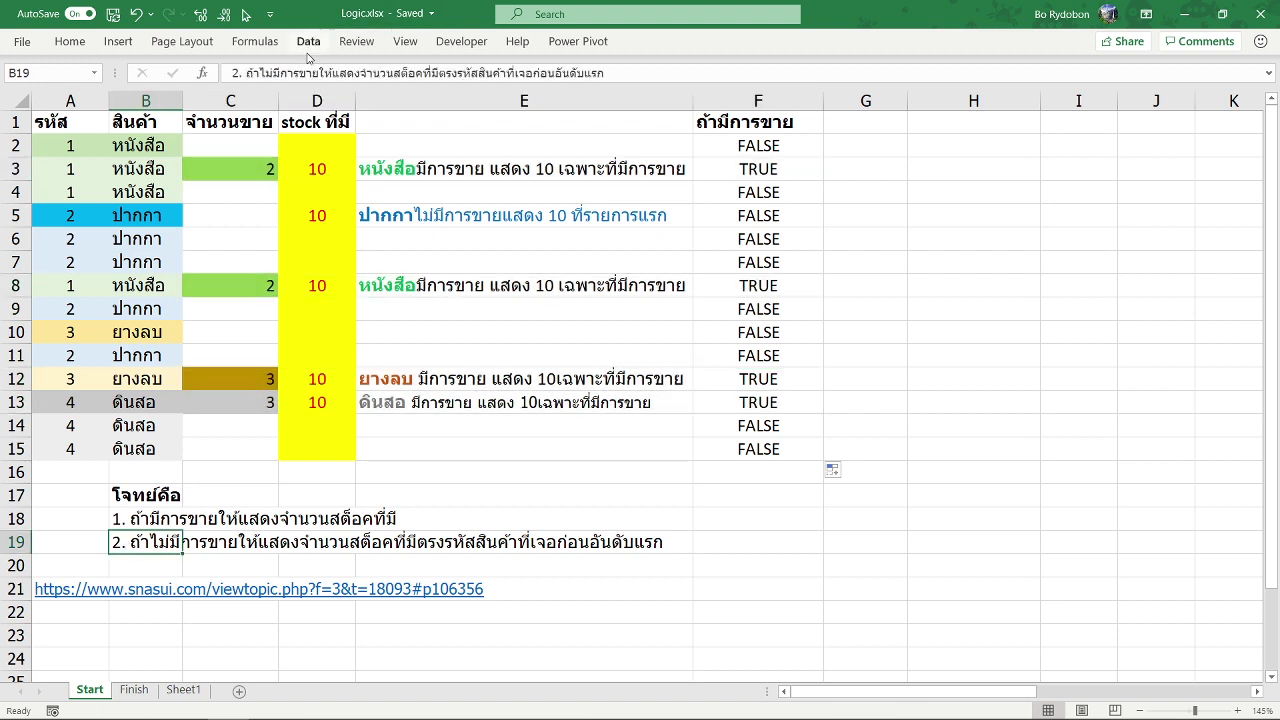
Step: Put the phrase 'ไม่มีการขาย' from B19 into G1, autofit column G and slightly narrow column F
{"action": "left_click", "coordinate": [260, 73]}
{"action": "left_click_drag", "start_coordinate": [260, 73], "coordinate": [314, 73]}
{"action": "key", "text": "ctrl+c"}
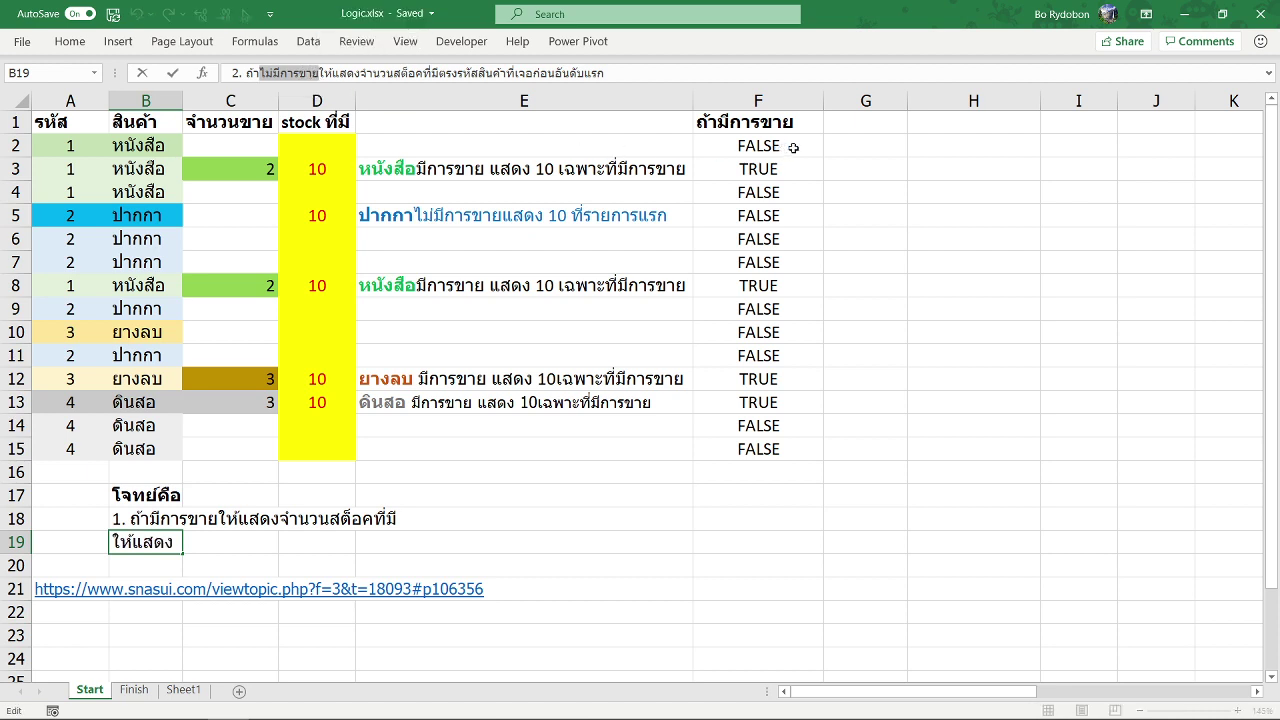
{"action": "left_click", "coordinate": [830, 124]}
{"action": "key", "text": "ctrl+v"}
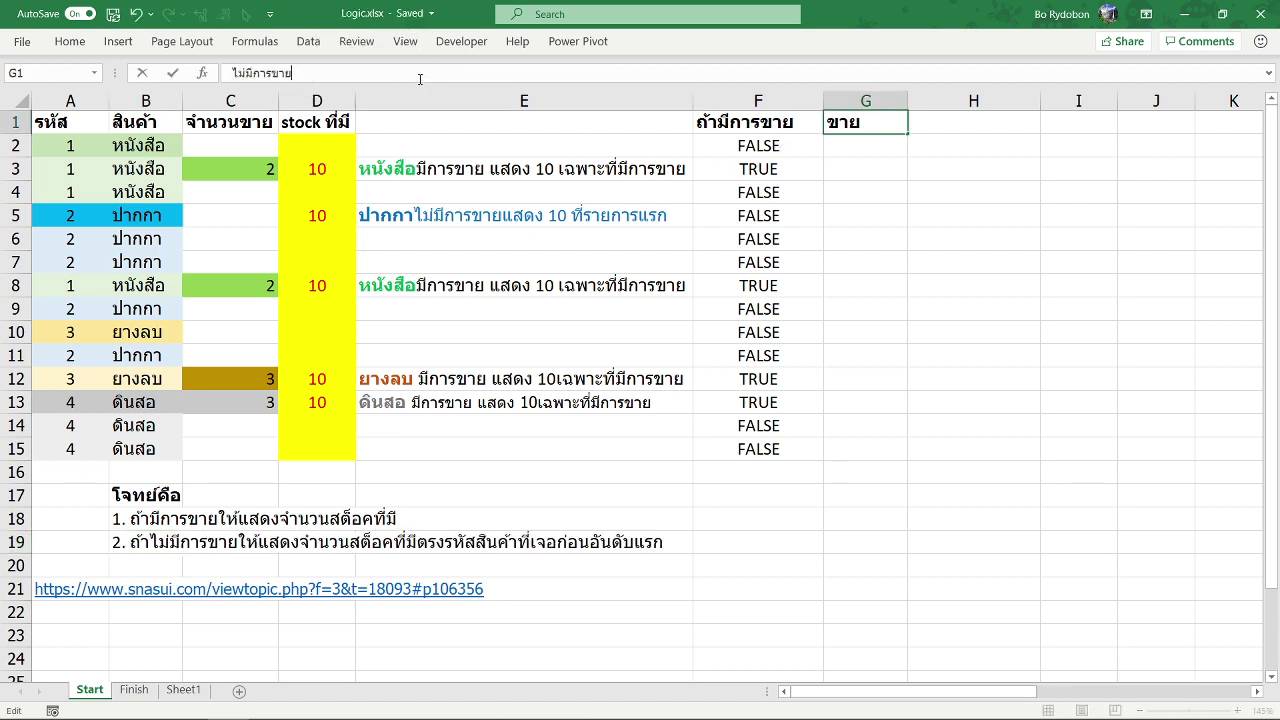
{"action": "key", "text": "Return"}
{"action": "double_click", "coordinate": [908, 101]}
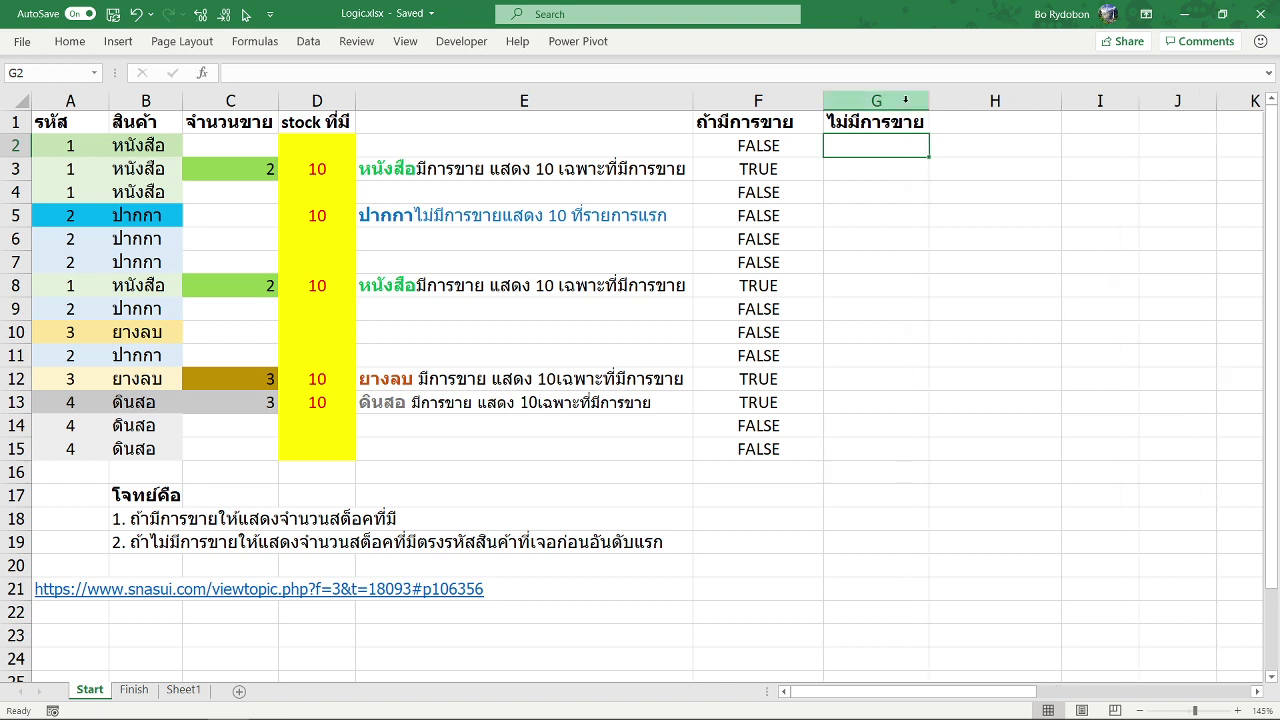
{"action": "left_click_drag", "start_coordinate": [812, 101], "coordinate": [798, 101]}
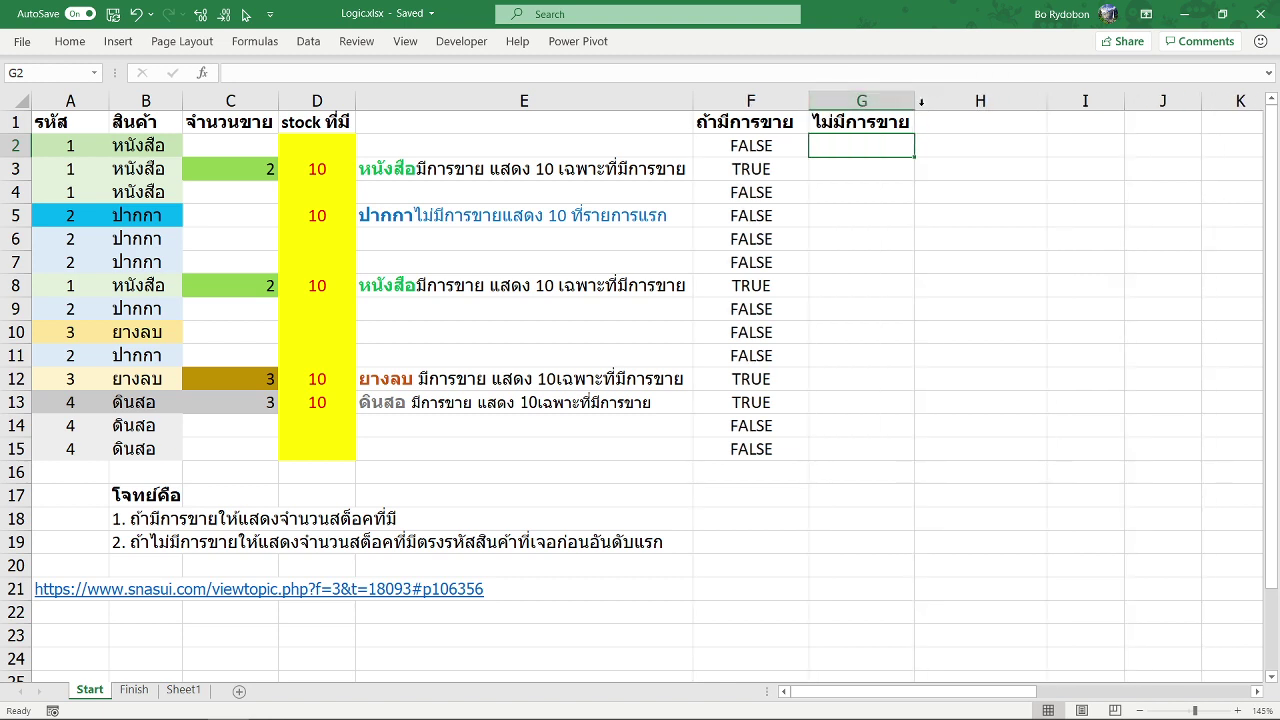
{"action": "left_click", "coordinate": [243, 146]}
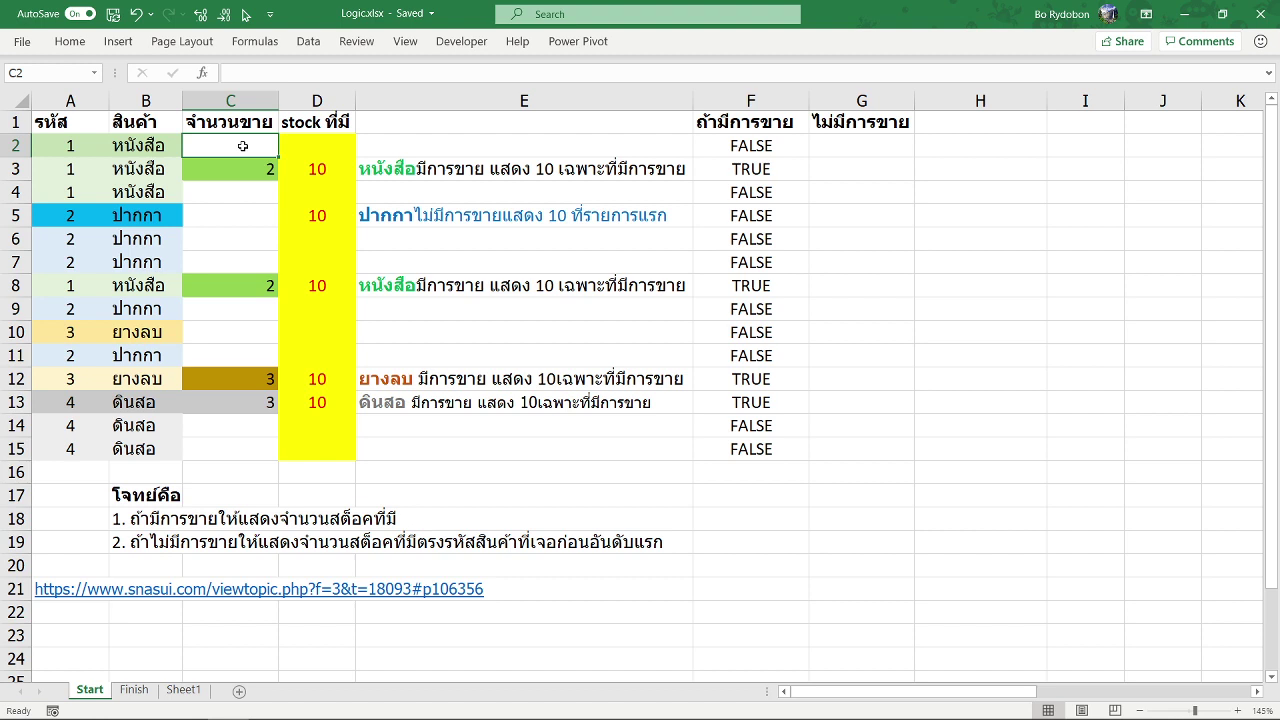
{"action": "left_click", "coordinate": [849, 148]}
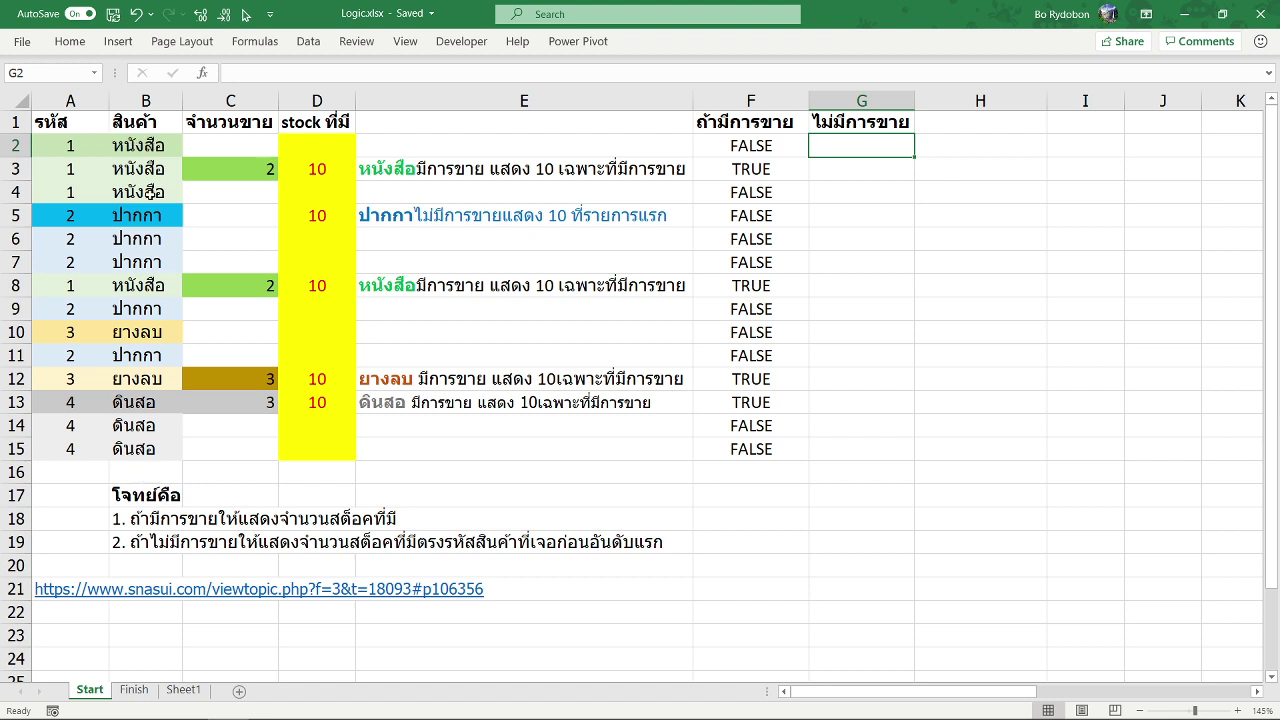
Step: Enter =COUNTIFS($A$2:$A$15,A2,$C$2:$C$15,">0") in G2
{"action": "type", "text": "="}
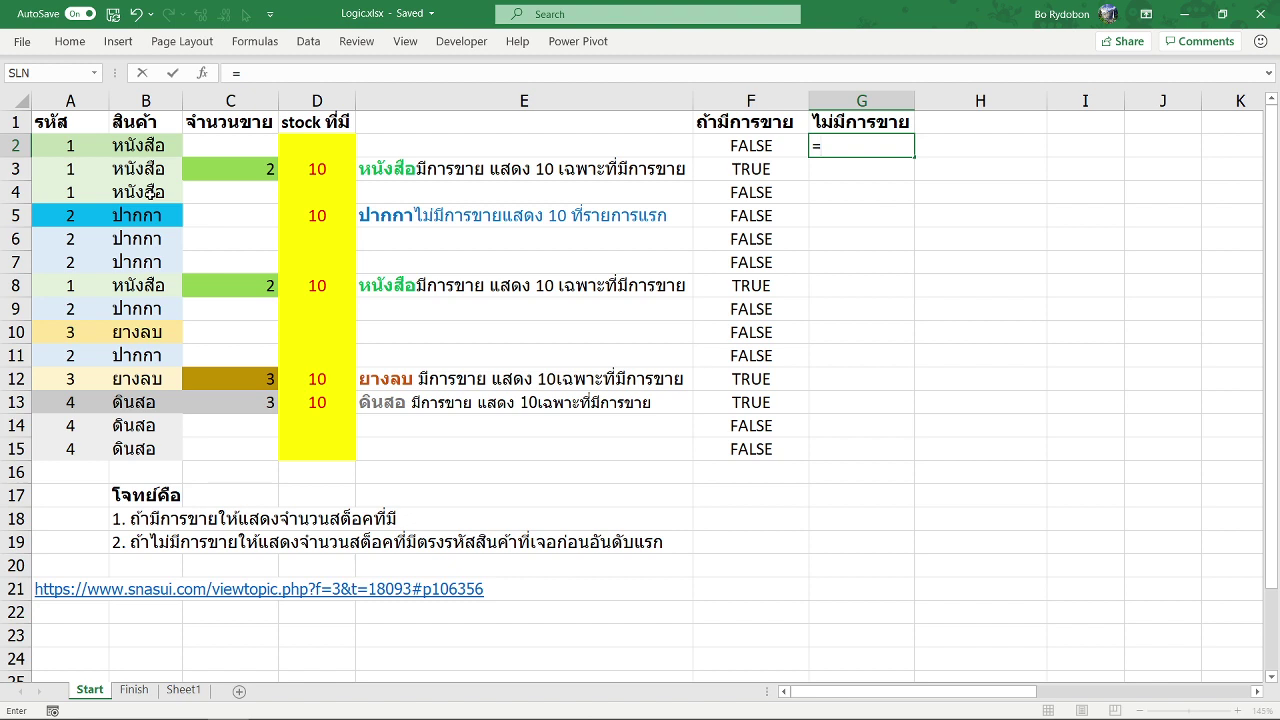
{"action": "type", "text": "count"}
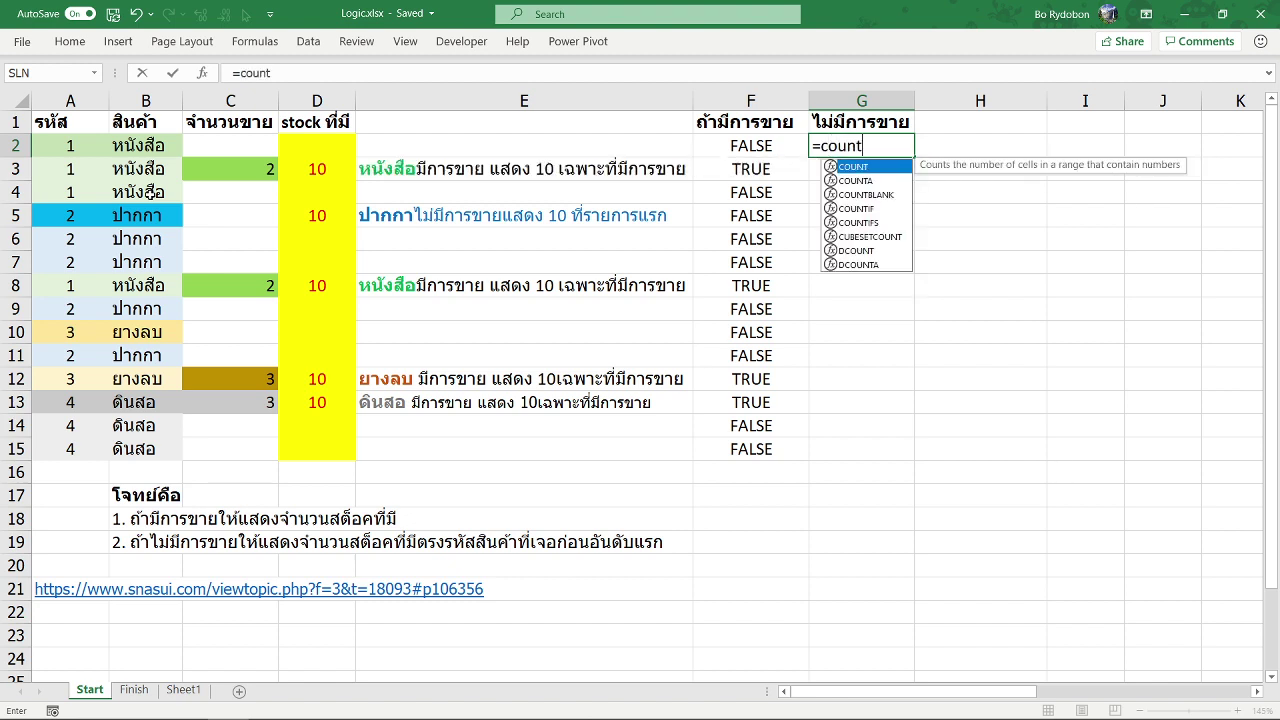
{"action": "type", "text": "ifs"}
{"action": "key", "text": "Tab"}
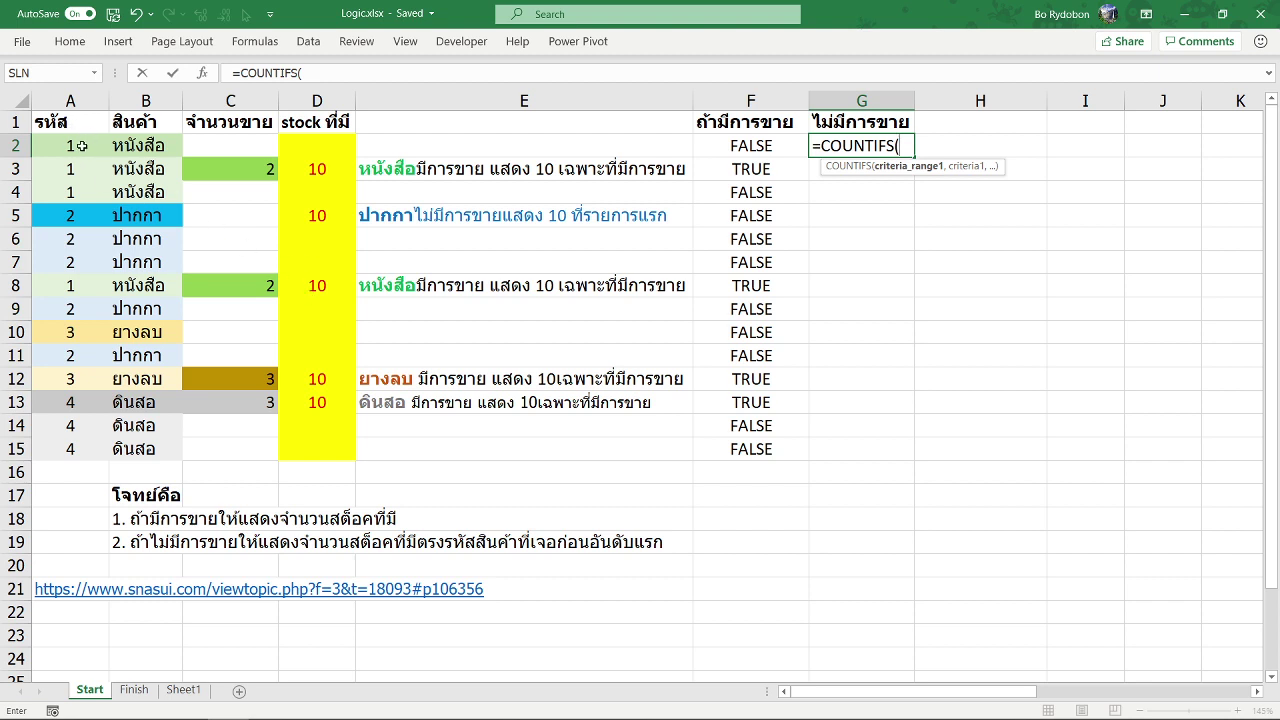
{"action": "left_click_drag", "start_coordinate": [81, 146], "coordinate": [56, 444]}
{"action": "key", "text": "F4"}
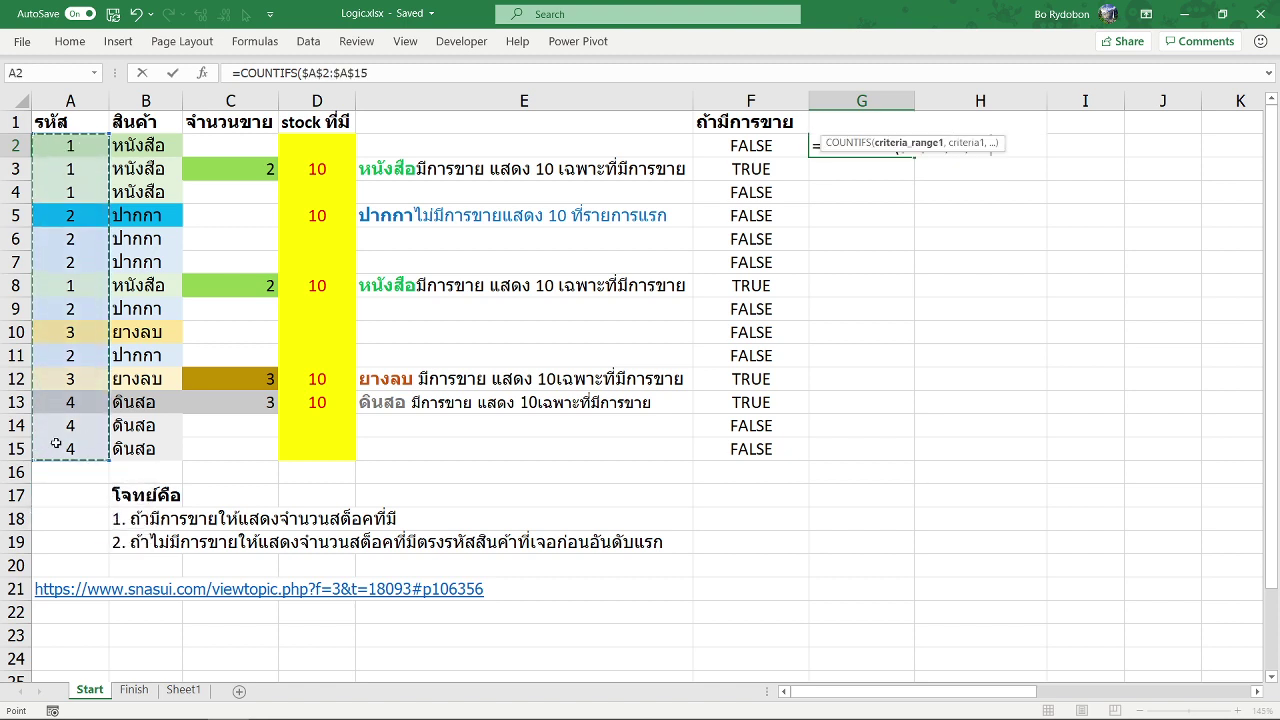
{"action": "left_click", "coordinate": [397, 72]}
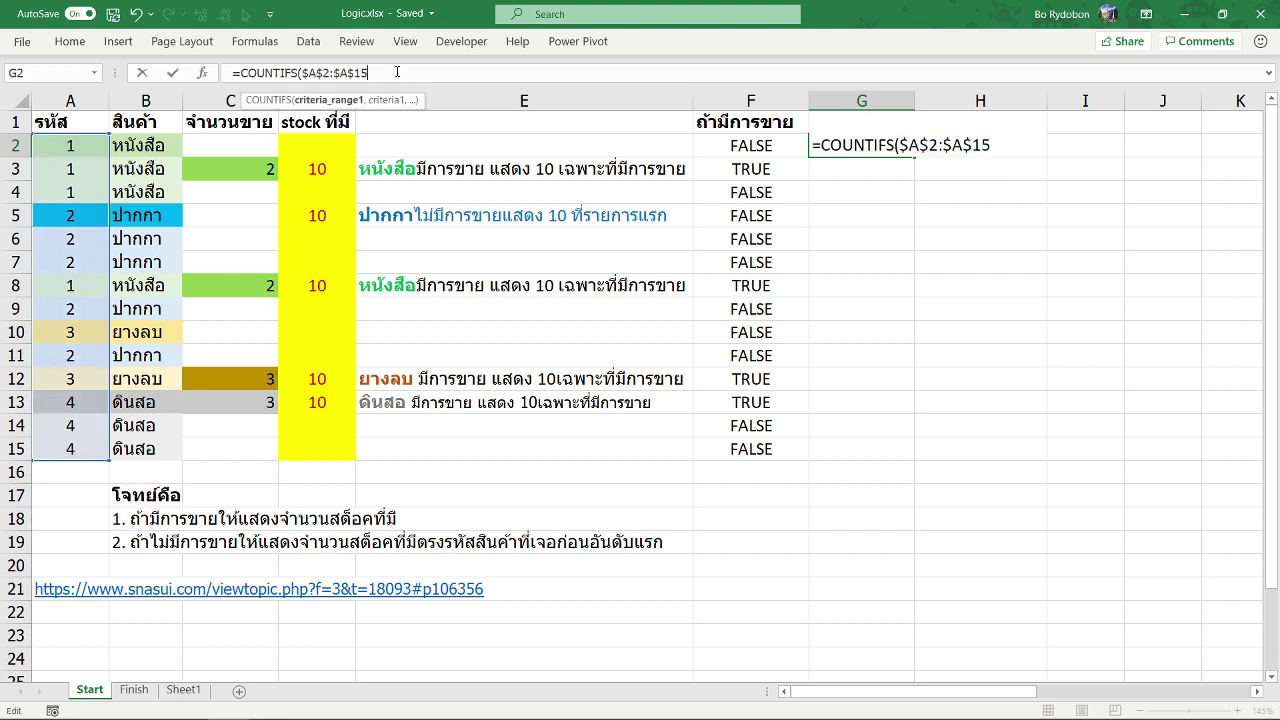
{"action": "type", "text": ","}
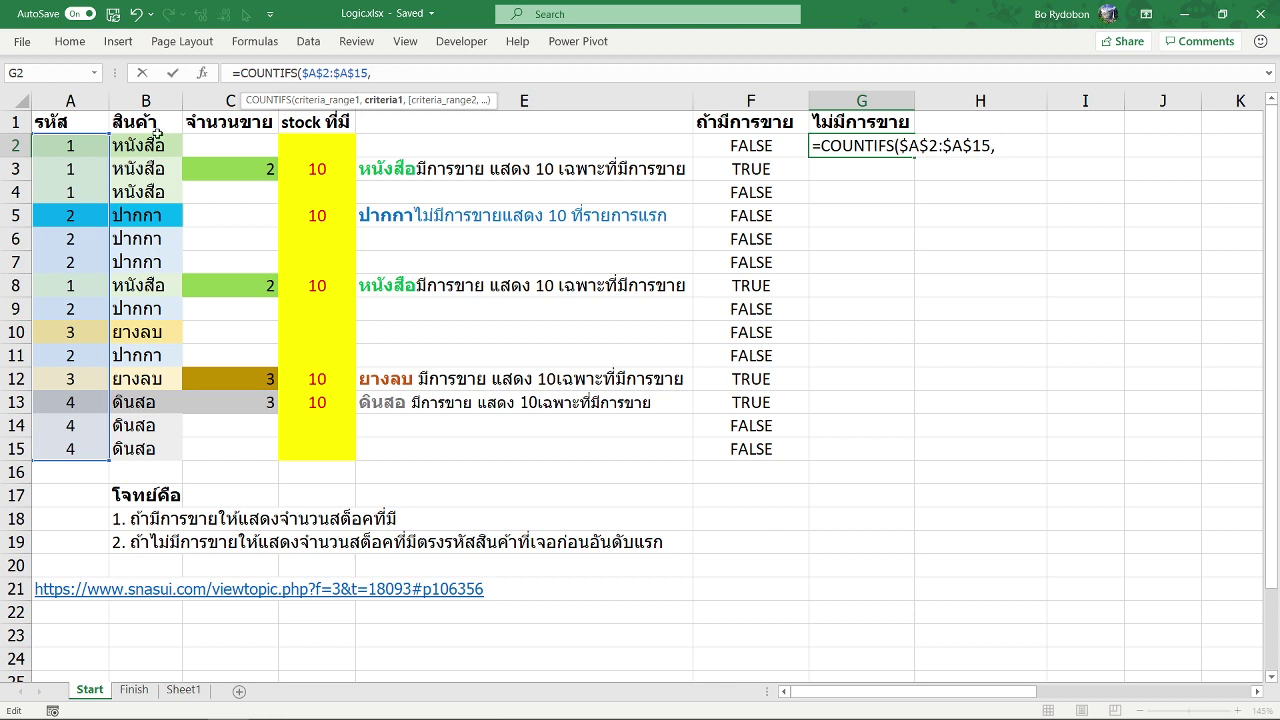
{"action": "left_click", "coordinate": [72, 147]}
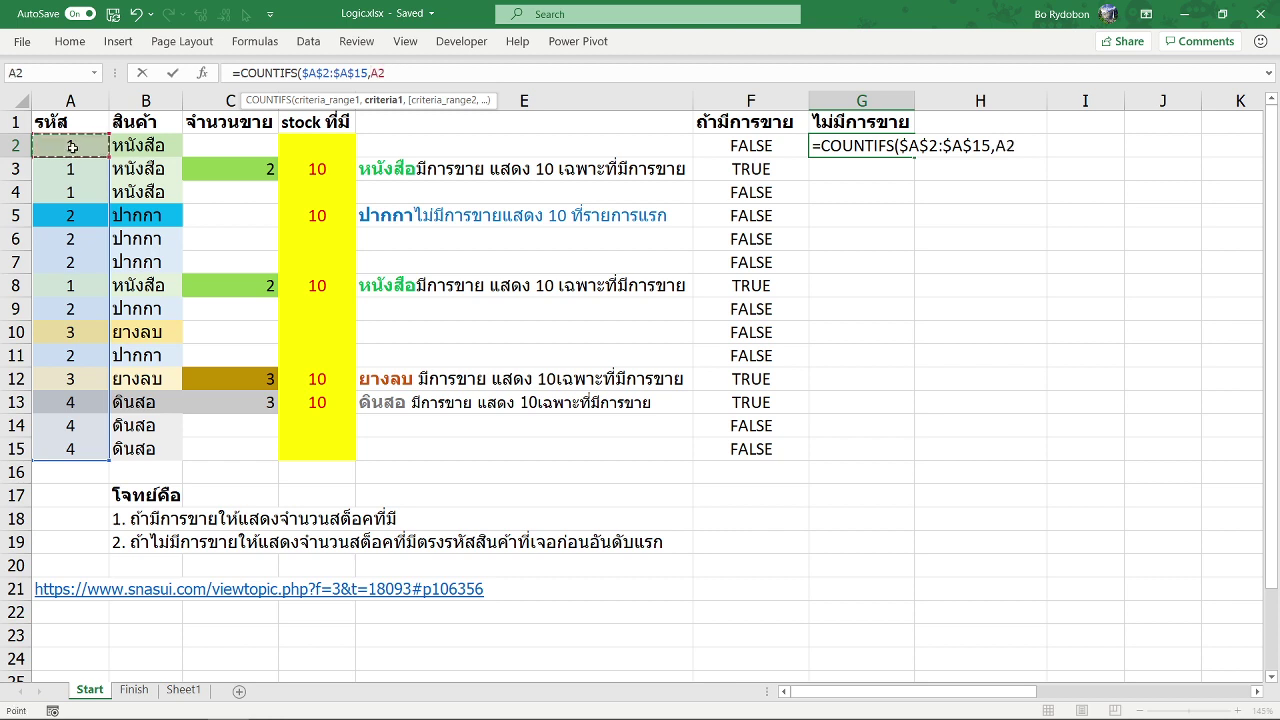
{"action": "type", "text": ","}
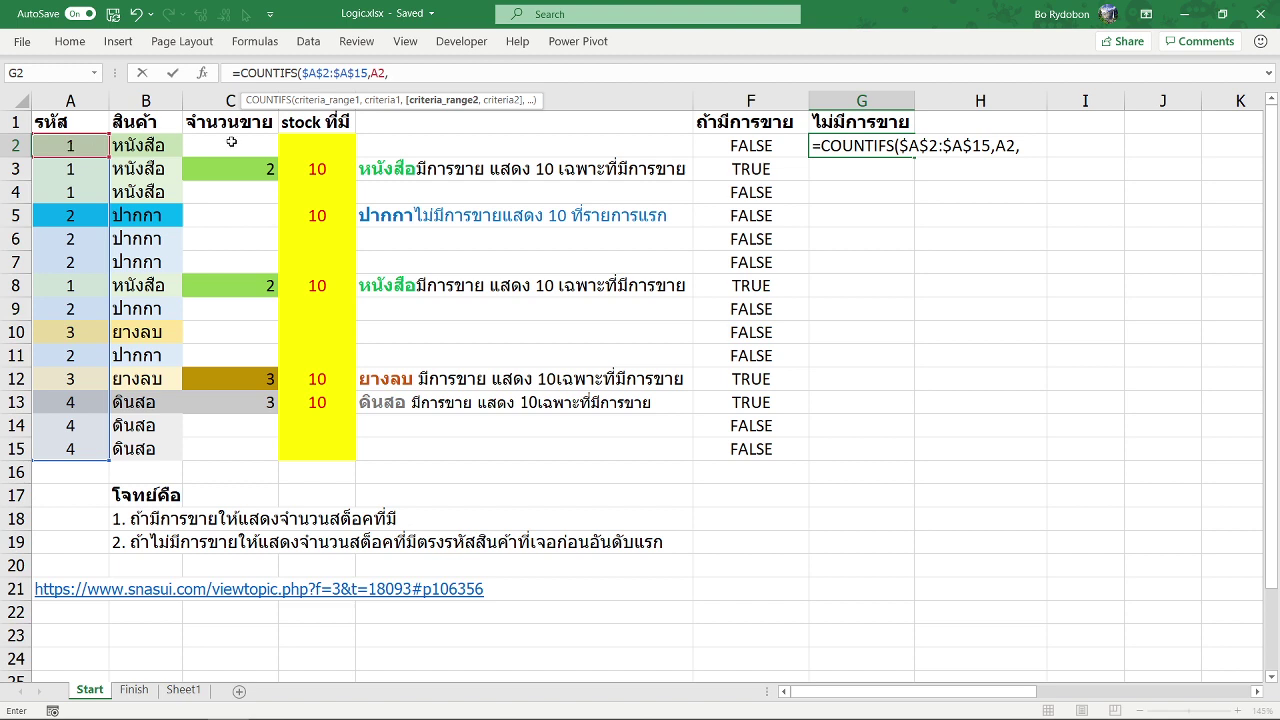
{"action": "left_click_drag", "start_coordinate": [231, 142], "coordinate": [225, 452]}
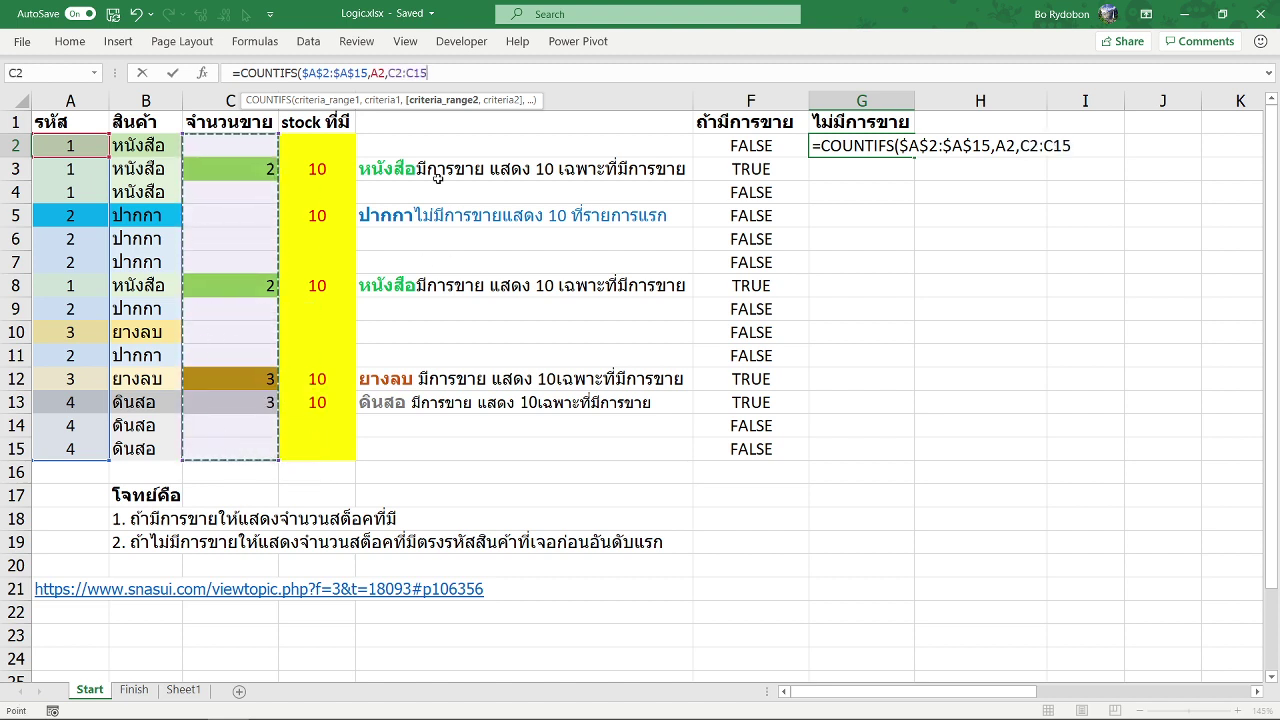
{"action": "key", "text": "F4"}
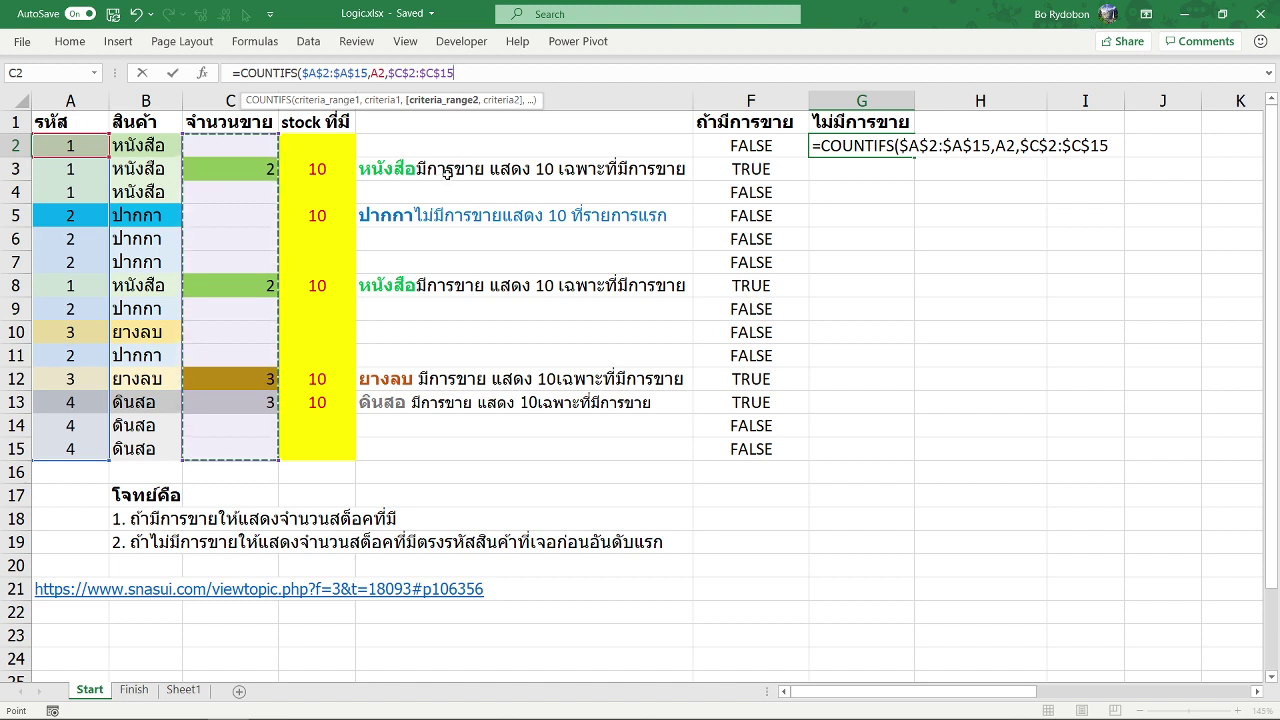
{"action": "type", "text": ",\">0"}
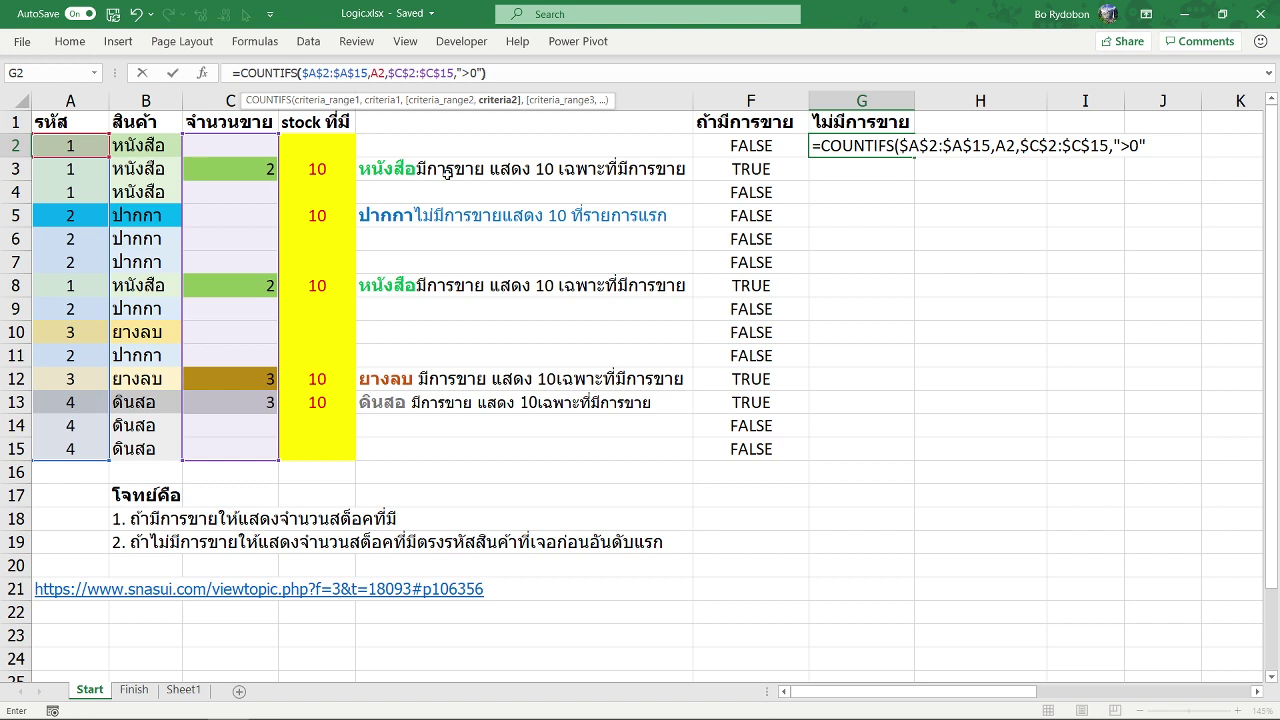
{"action": "type", "text": ")"}
{"action": "key", "text": "ctrl+Return"}
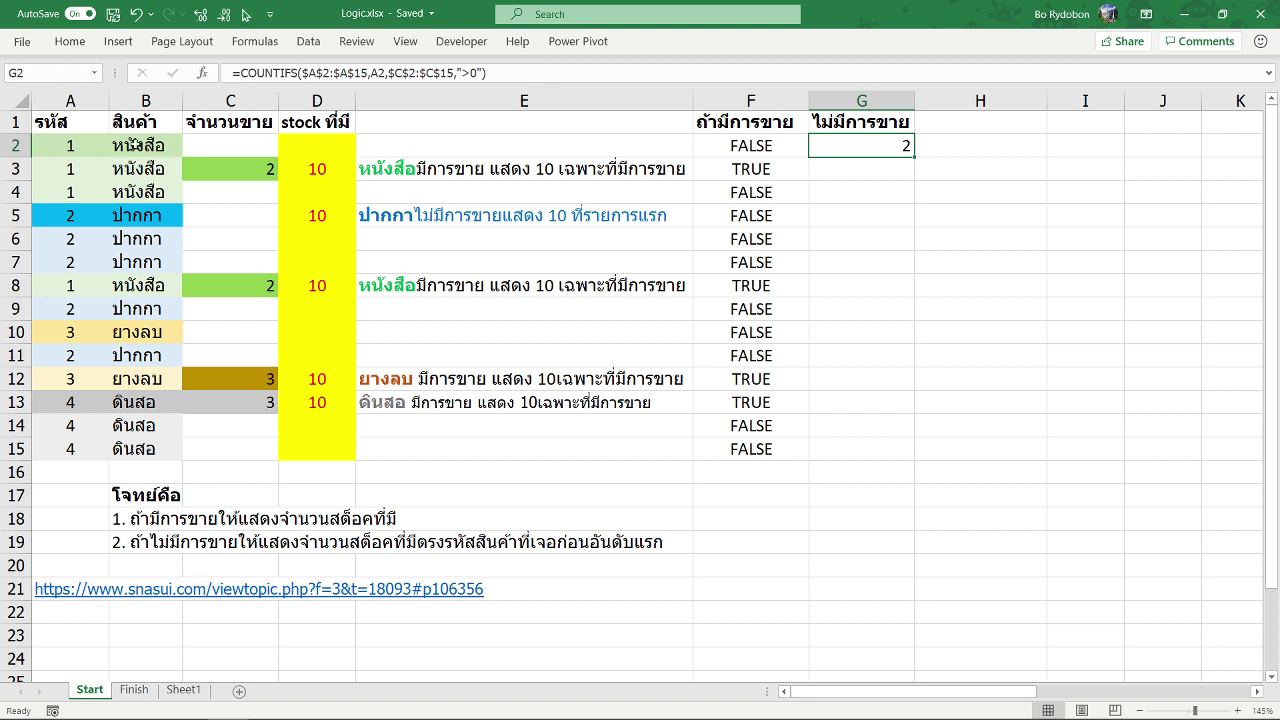
Step: Check the หนังสือ rows' sales, fill the COUNTIFS formula down to G15, and narrow column E
{"action": "left_click", "coordinate": [137, 145]}
{"action": "left_click_drag", "start_coordinate": [182, 157], "coordinate": [160, 195]}
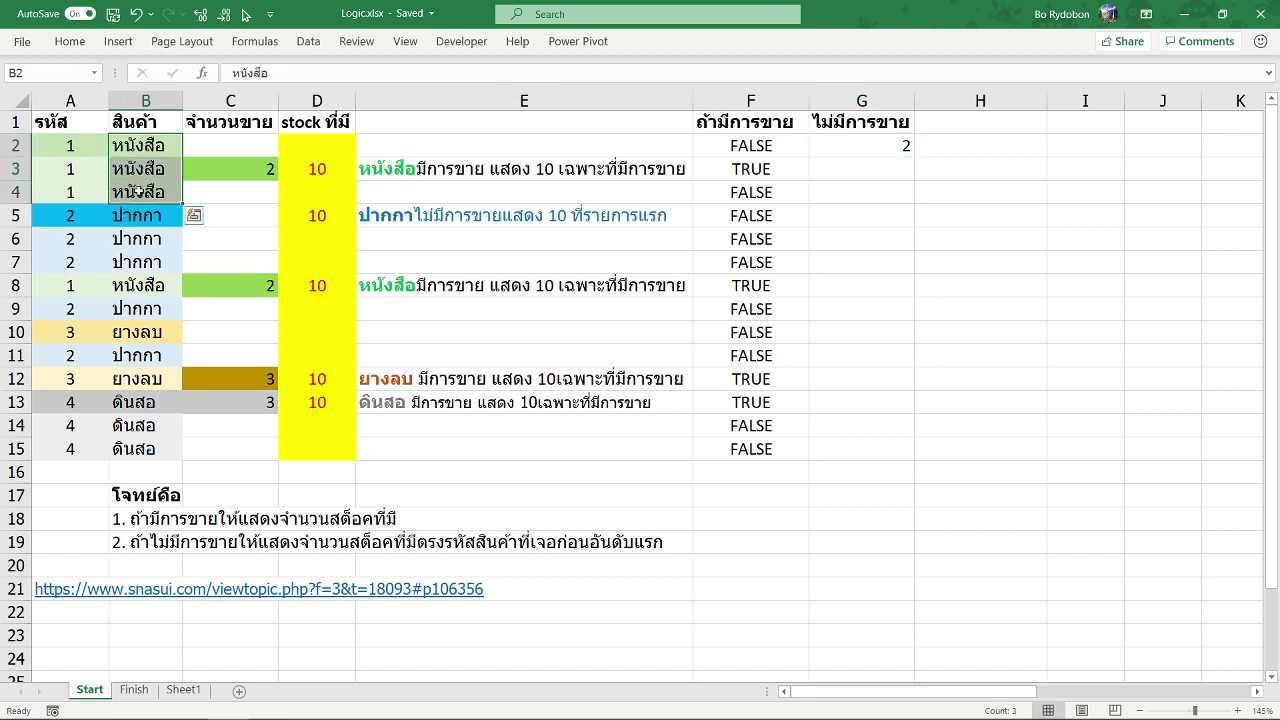
{"action": "left_click", "coordinate": [155, 285], "text": "ctrl"}
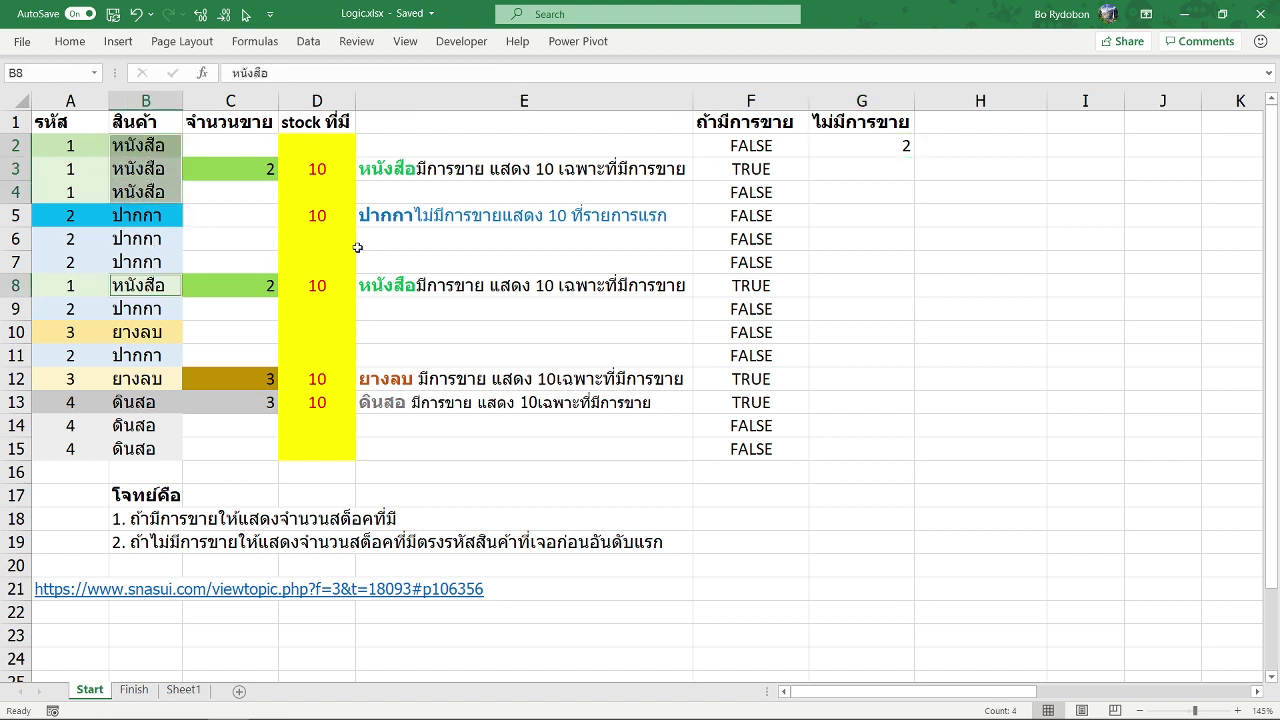
{"action": "left_click", "coordinate": [229, 169], "text": "ctrl"}
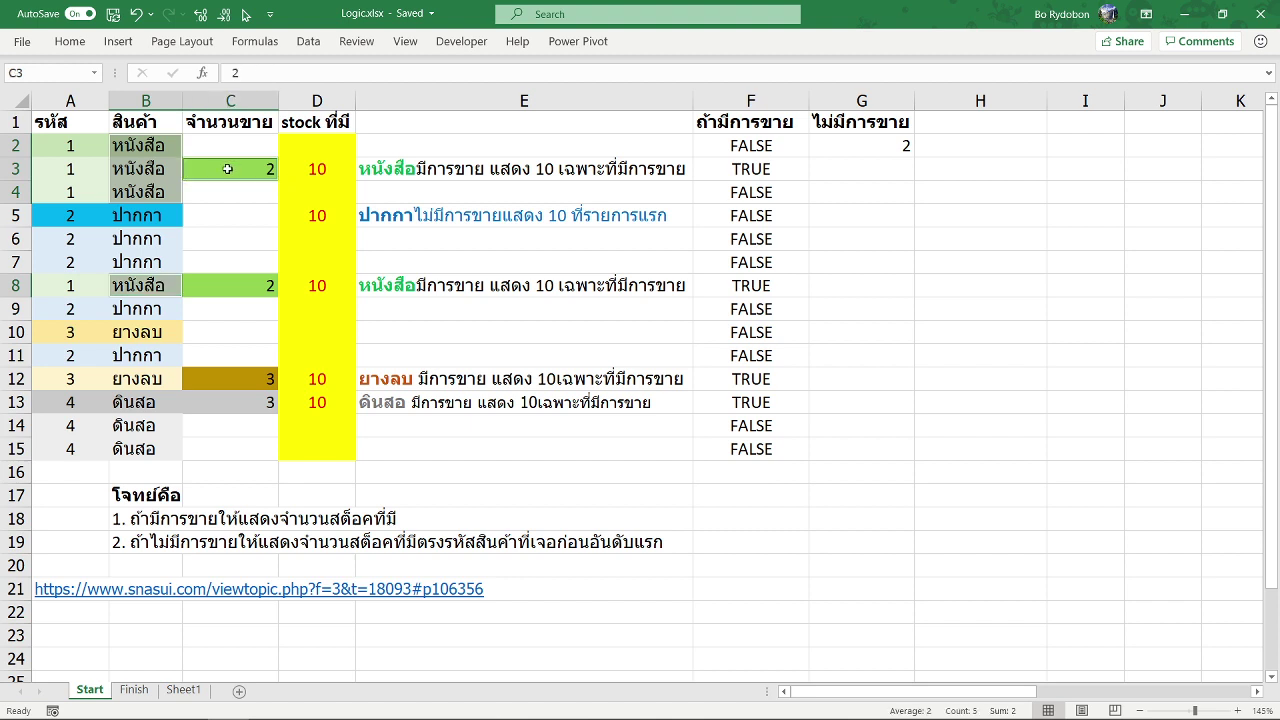
{"action": "left_click", "coordinate": [248, 289], "text": "ctrl"}
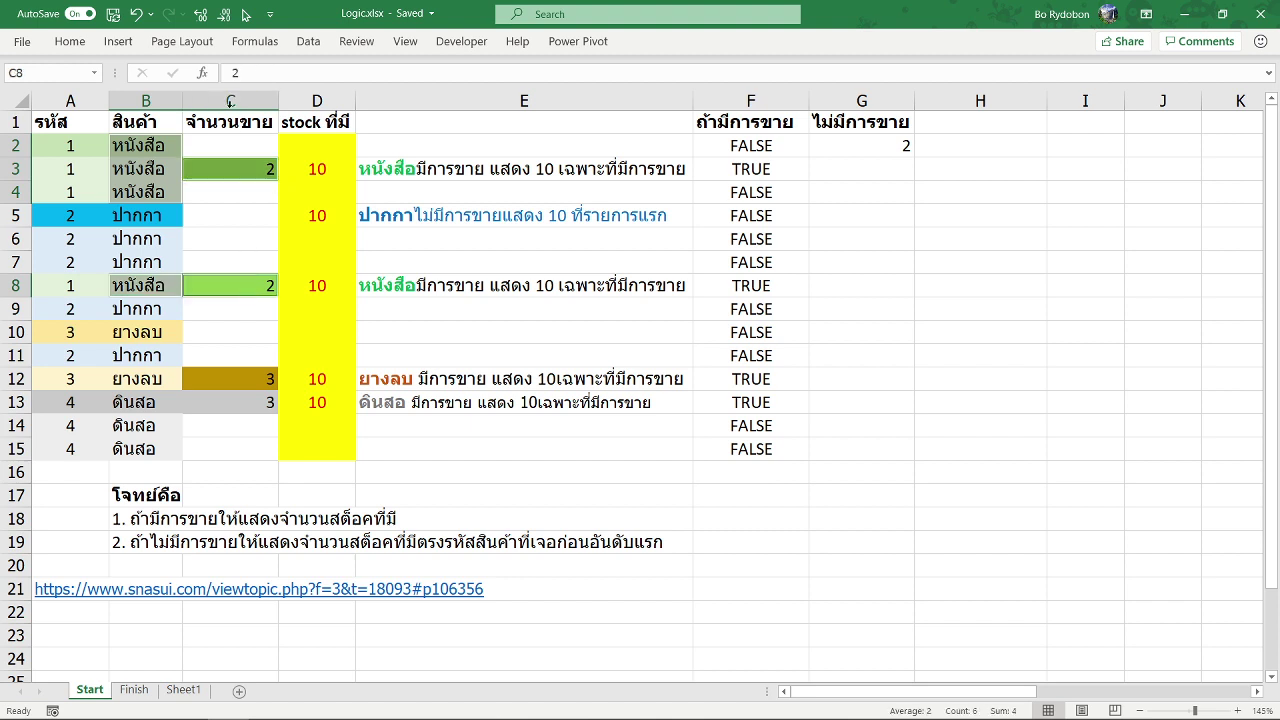
{"action": "left_click", "coordinate": [888, 148]}
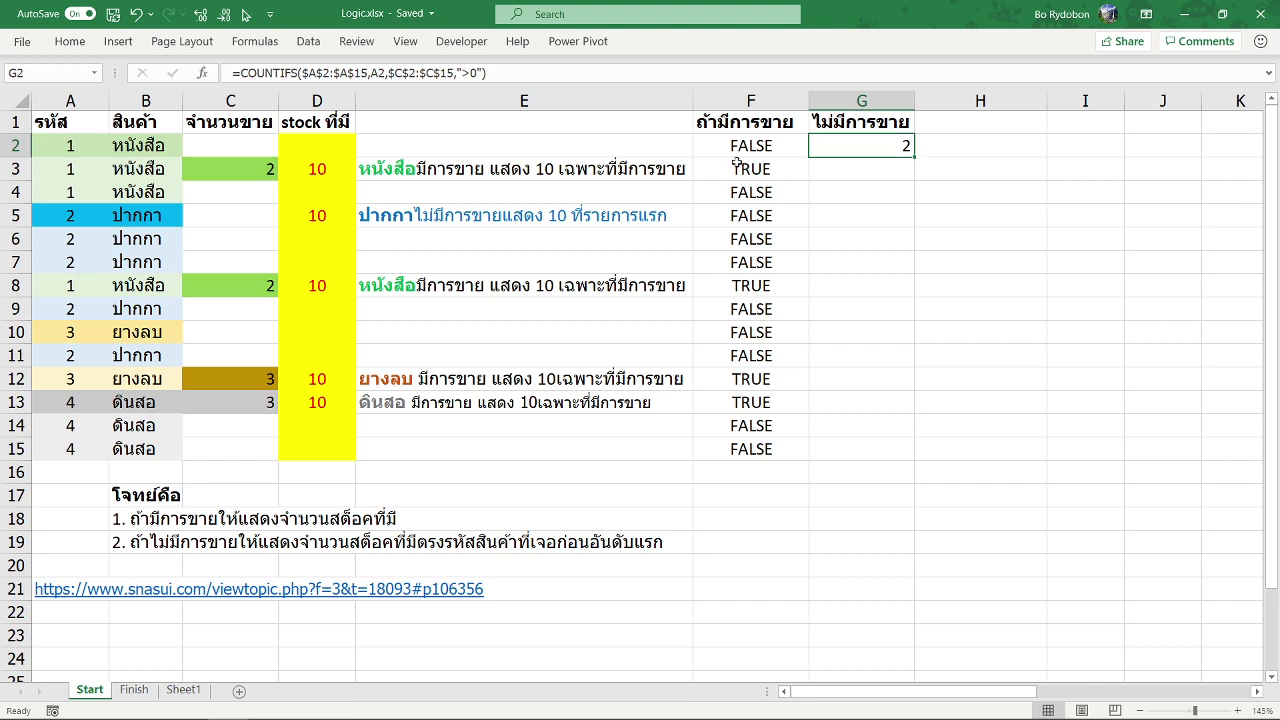
{"action": "double_click", "coordinate": [914, 157]}
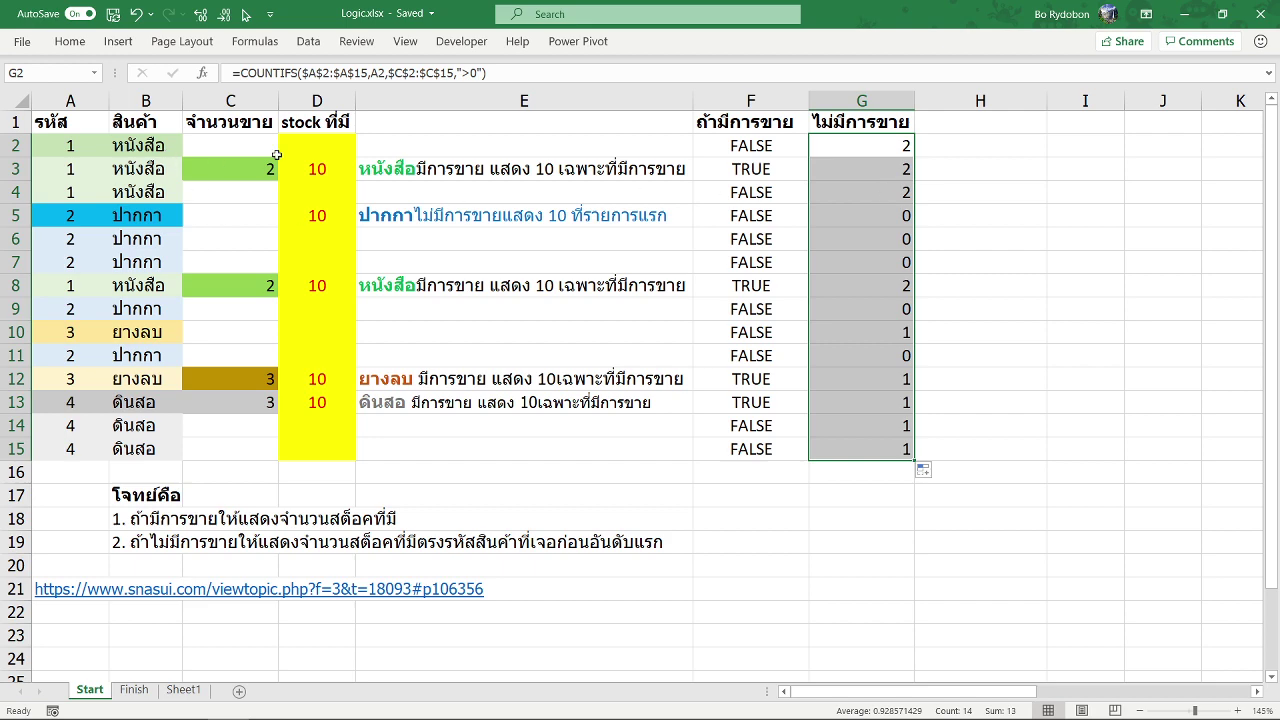
{"action": "left_click_drag", "start_coordinate": [688, 105], "coordinate": [409, 122]}
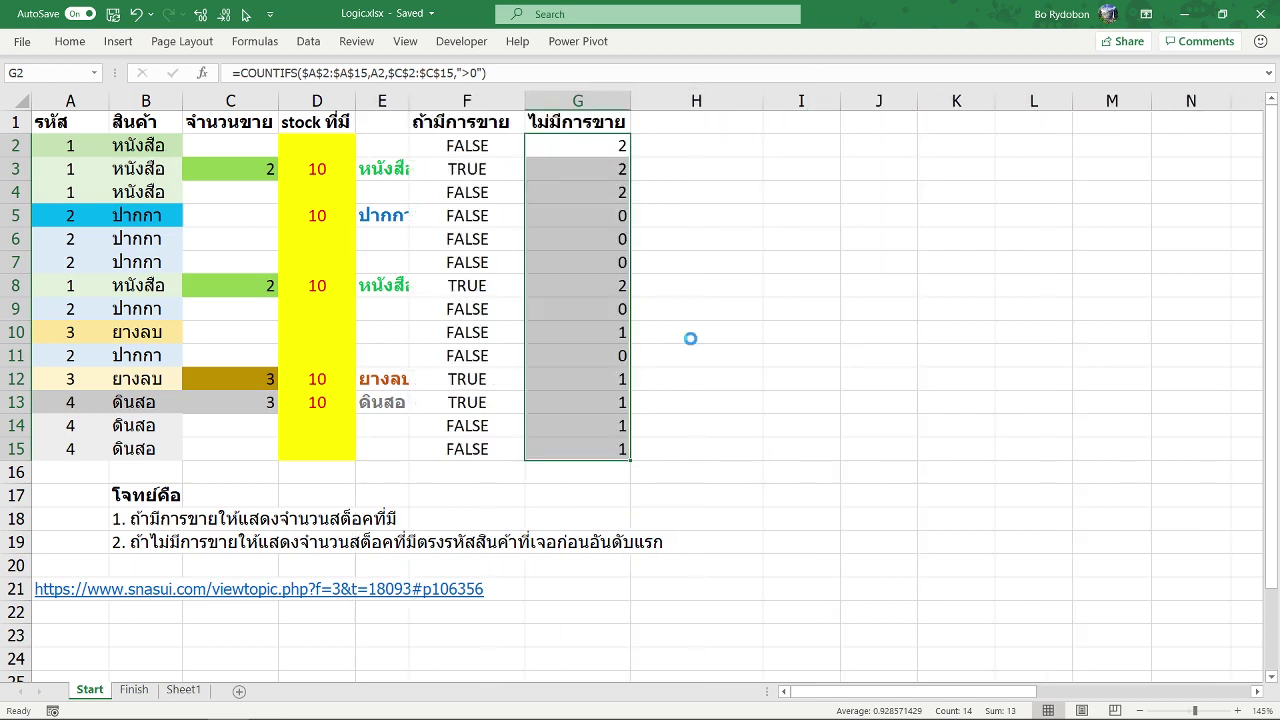
Step: Select the หนังสือ product cells in rows 2–4 and 8 with their column G counts
{"action": "scroll", "coordinate": [691, 339], "scroll_direction": "up", "scroll_amount": 1, "text": "ctrl"}
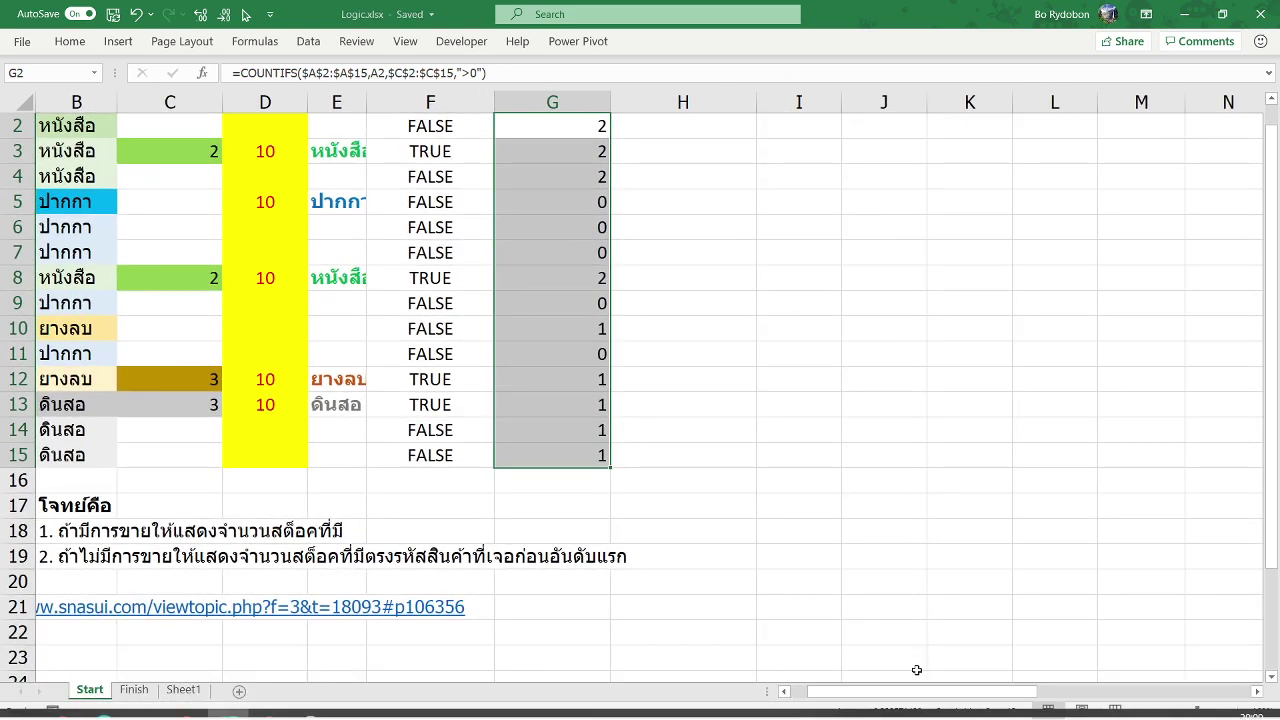
{"action": "left_click_drag", "start_coordinate": [922, 690], "coordinate": [905, 690]}
{"action": "scroll", "coordinate": [762, 429], "scroll_direction": "up", "scroll_amount": 1}
{"action": "left_click", "coordinate": [584, 150]}
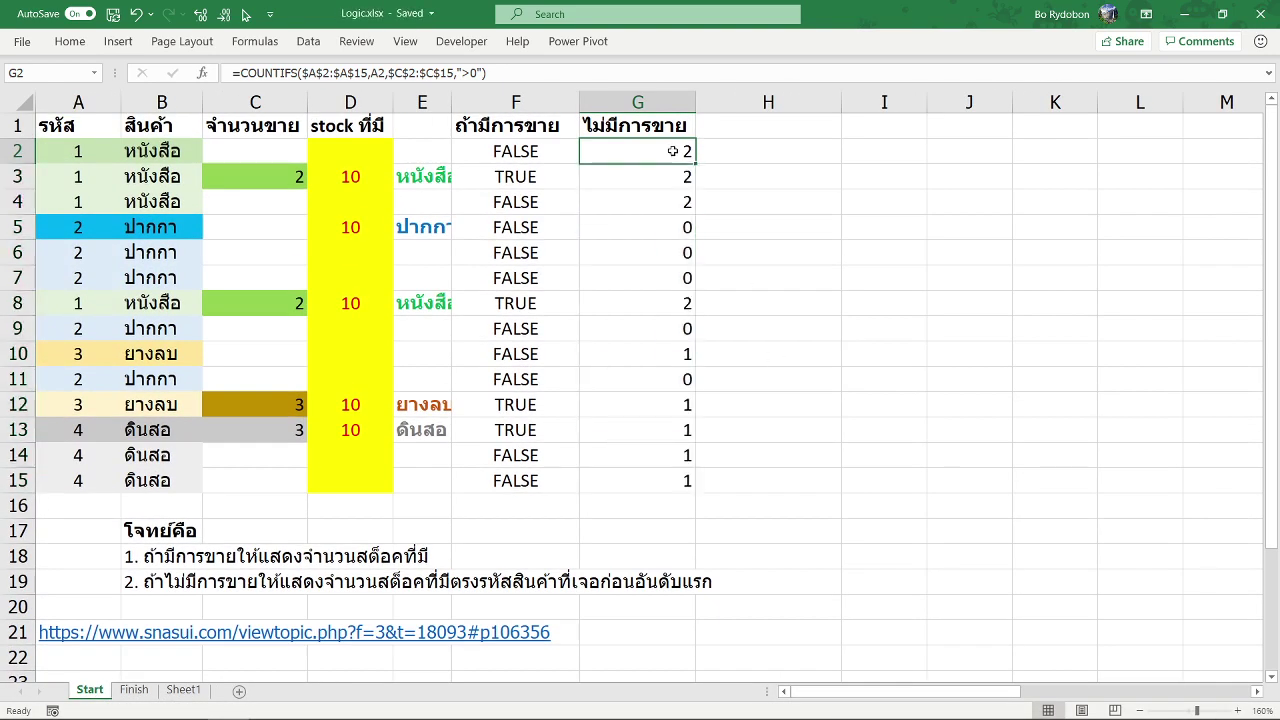
{"action": "left_click_drag", "start_coordinate": [163, 150], "coordinate": [156, 201]}
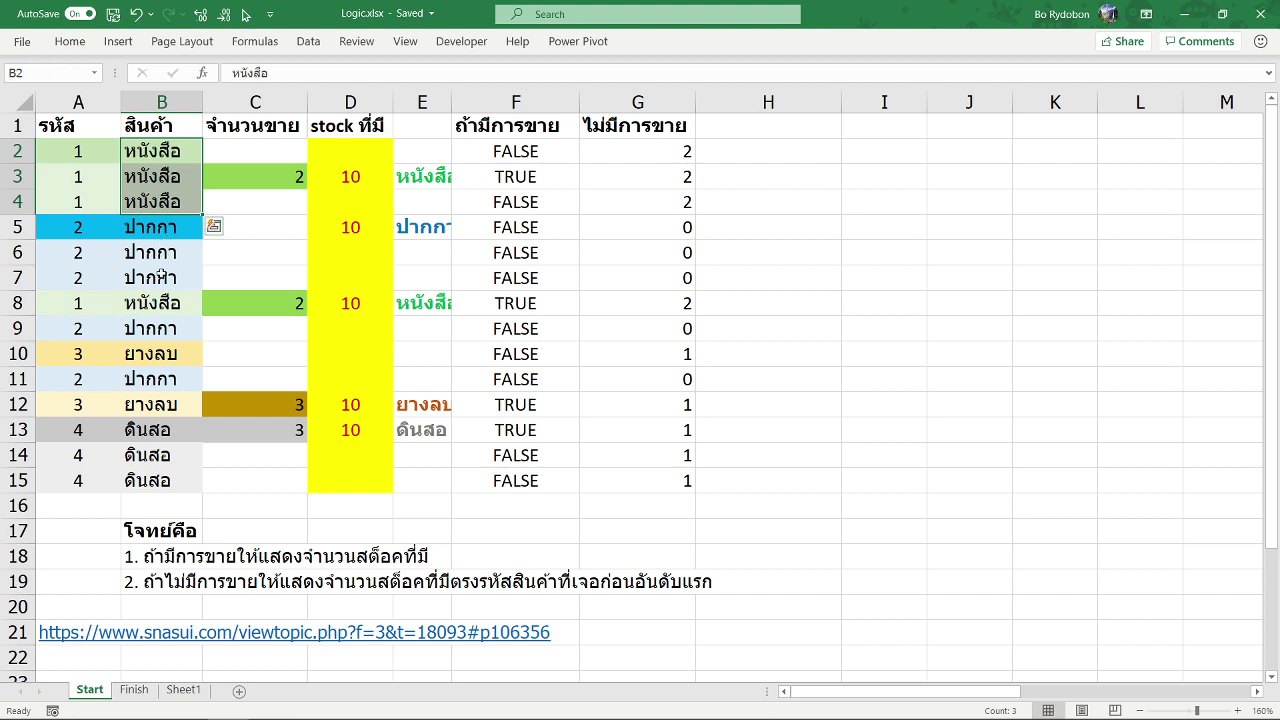
{"action": "left_click", "coordinate": [156, 308], "text": "ctrl"}
{"action": "left_click", "coordinate": [664, 308], "text": "ctrl"}
{"action": "left_click_drag", "start_coordinate": [679, 200], "coordinate": [669, 155]}
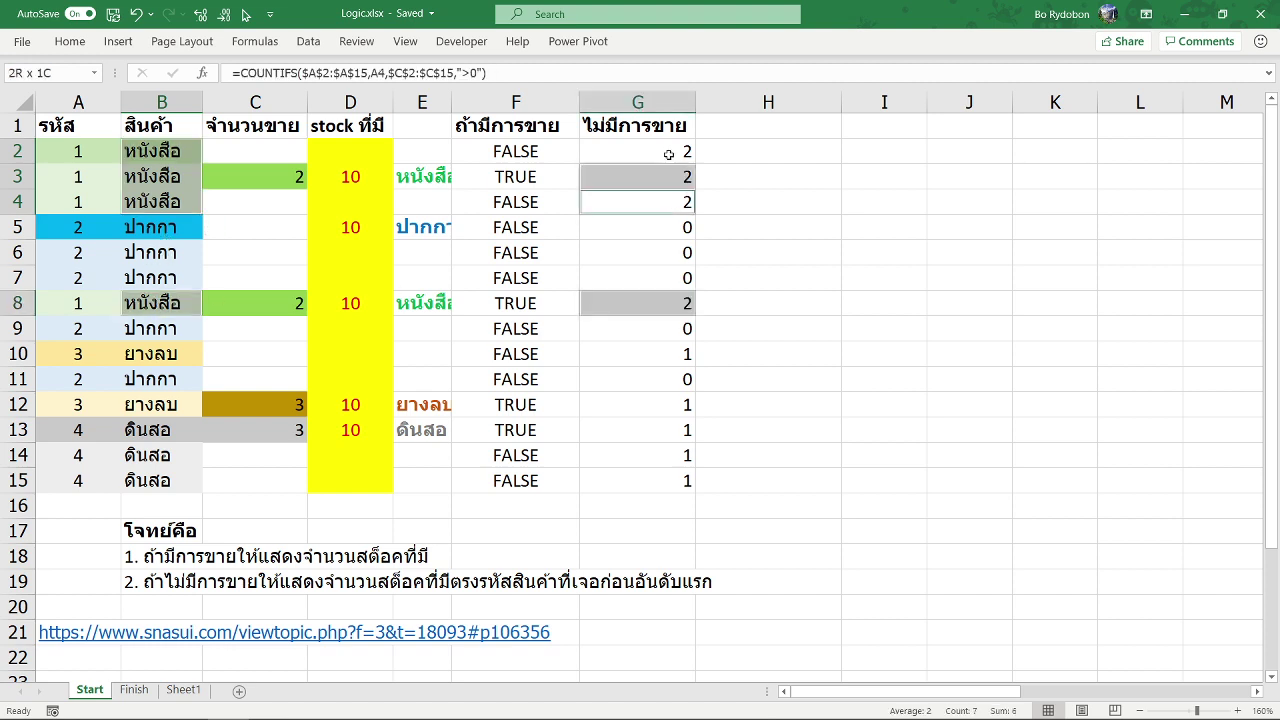
Step: Widen column E and compare the ปากกา rows 5–7, 9 and 11 with their counts
{"action": "left_click", "coordinate": [196, 237]}
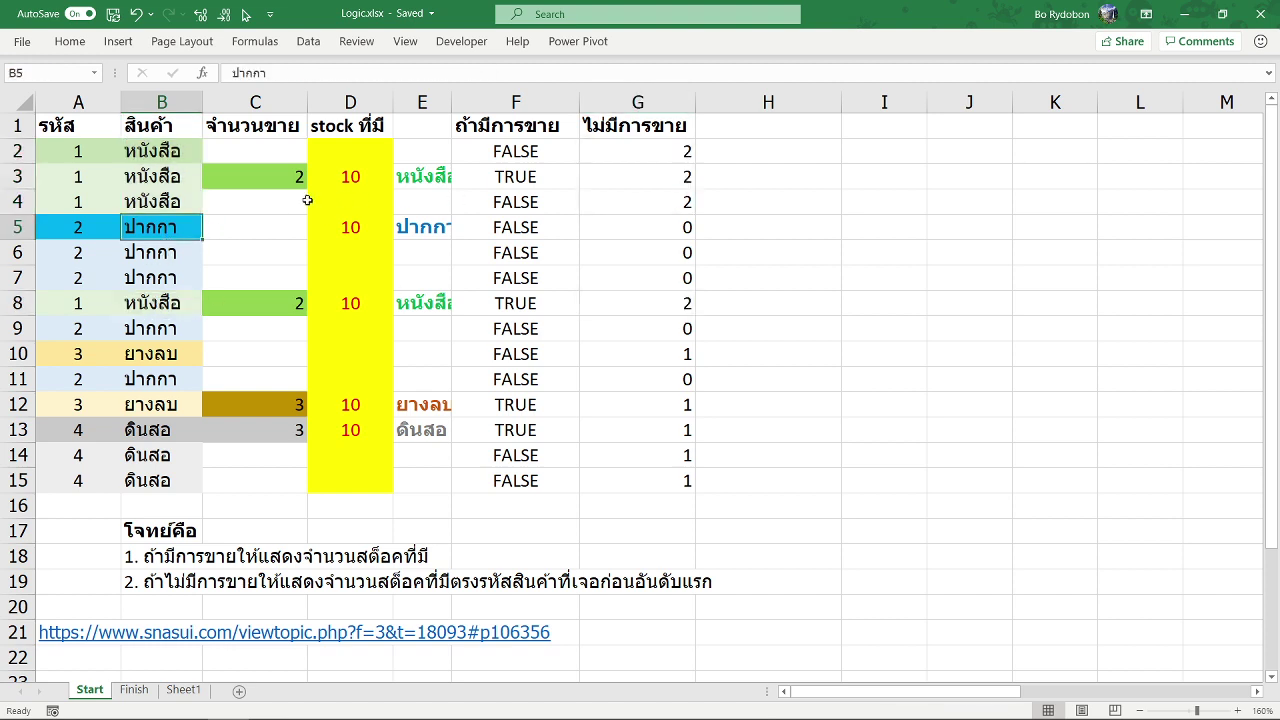
{"action": "left_click_drag", "start_coordinate": [451, 102], "coordinate": [469, 104]}
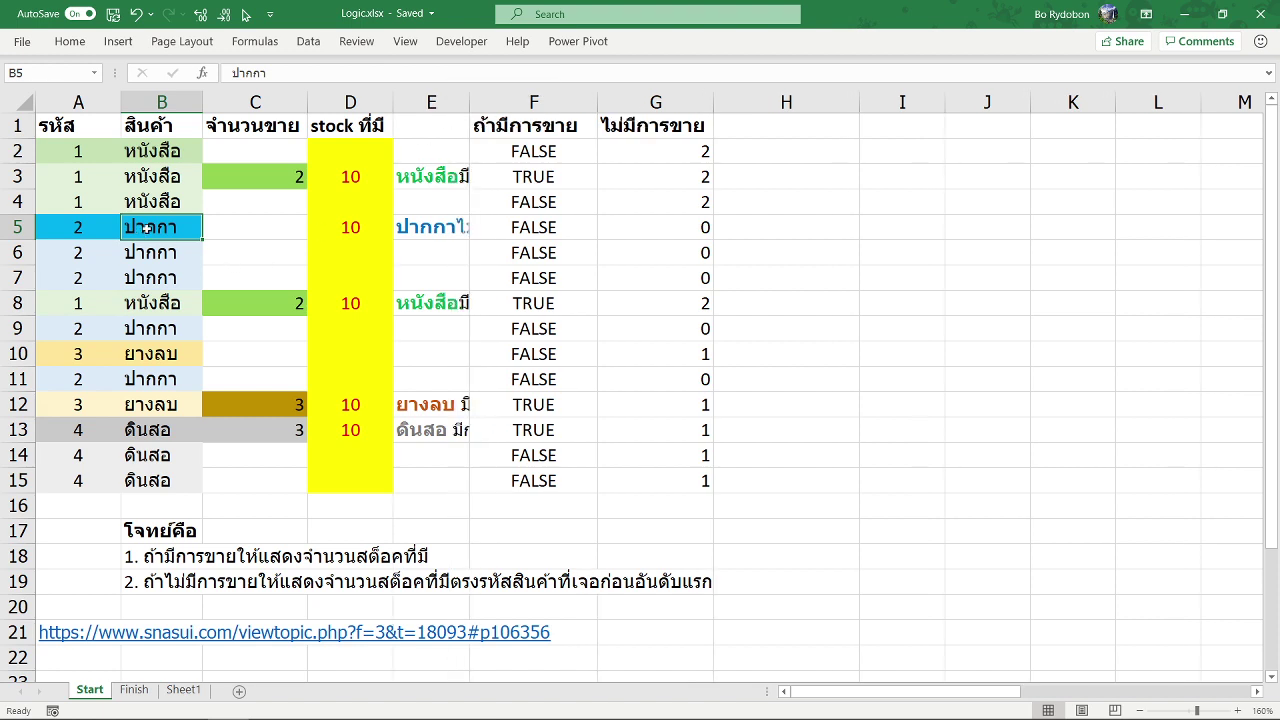
{"action": "left_click_drag", "start_coordinate": [145, 229], "coordinate": [150, 280]}
{"action": "left_click", "coordinate": [158, 330], "text": "ctrl"}
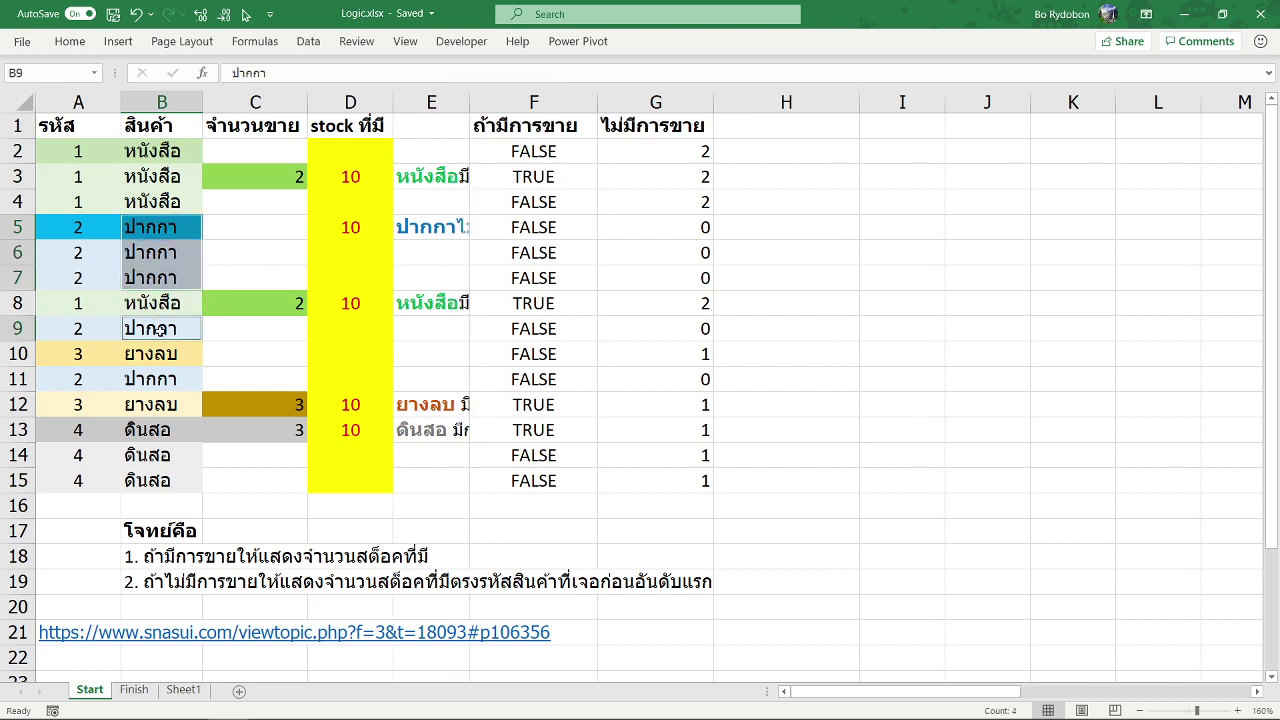
{"action": "left_click", "coordinate": [155, 382], "text": "ctrl"}
{"action": "left_click_drag", "start_coordinate": [690, 222], "coordinate": [686, 272]}
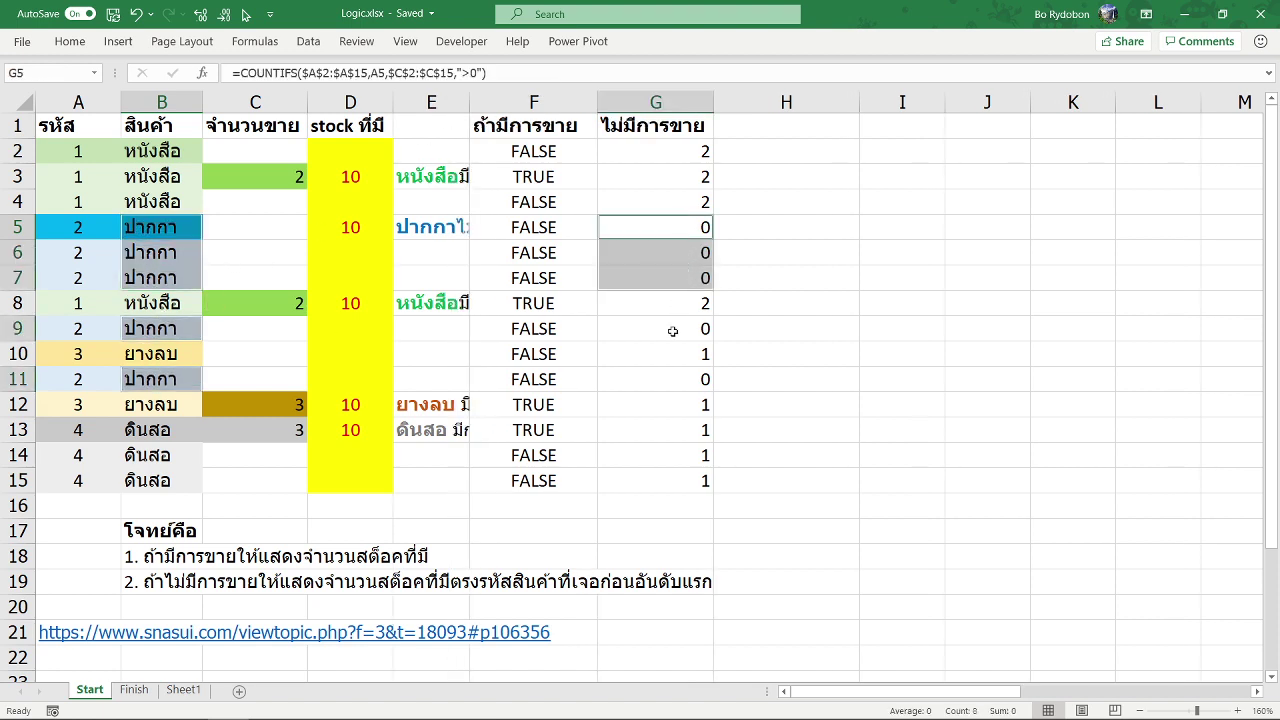
{"action": "left_click", "coordinate": [671, 328], "text": "ctrl"}
{"action": "left_click", "coordinate": [655, 379], "text": "ctrl"}
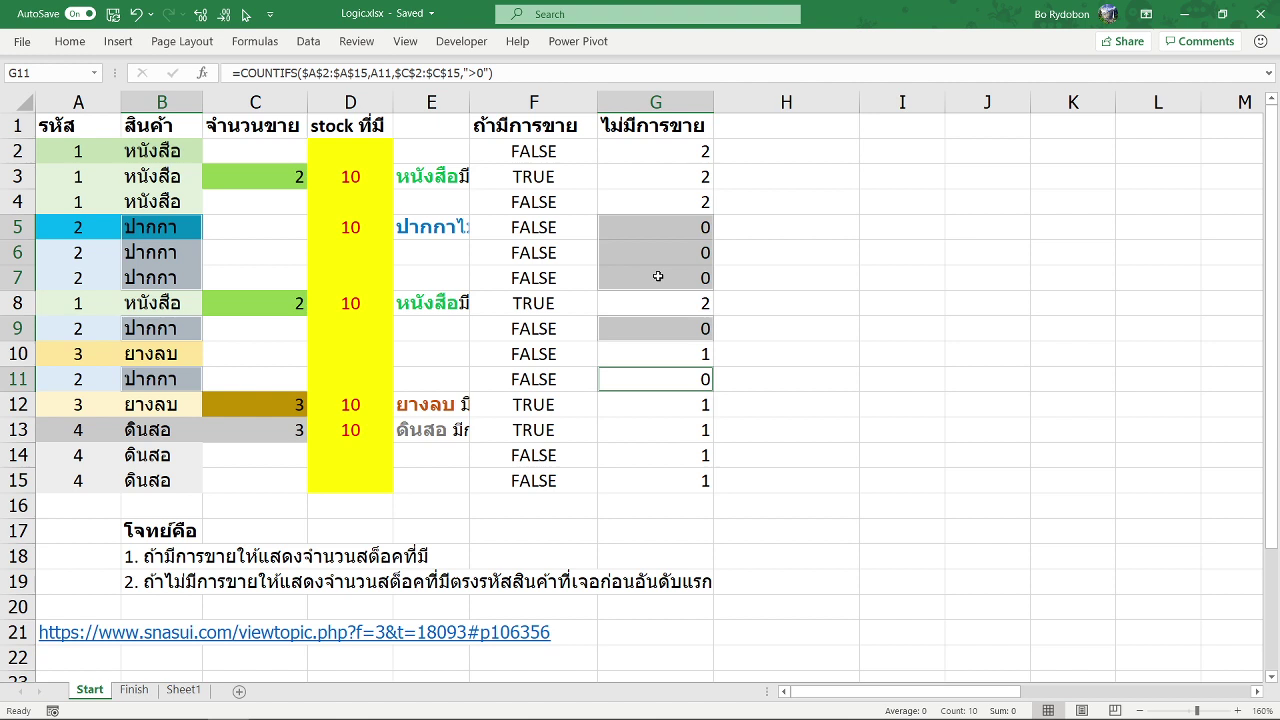
Step: Compare the ยางลบ rows 10 and 12 and the ดินสอ rows with their column G counts
{"action": "left_click", "coordinate": [180, 356]}
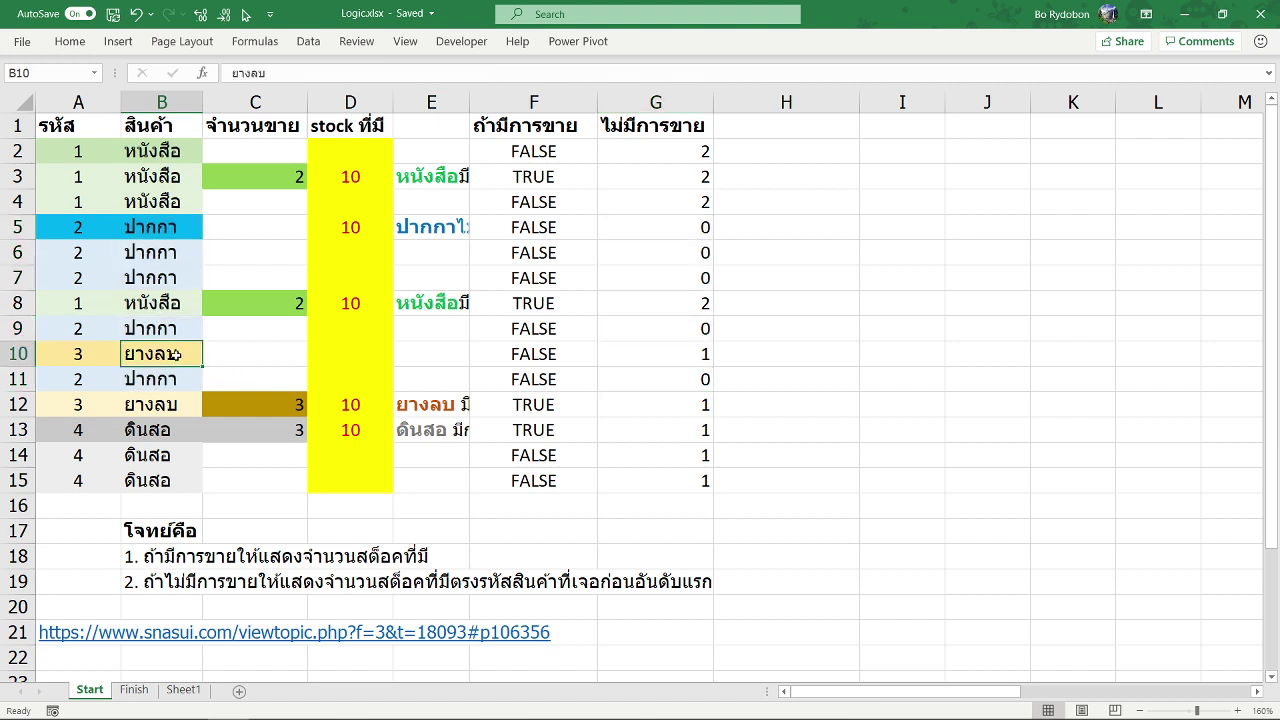
{"action": "left_click_drag", "start_coordinate": [155, 415], "coordinate": [245, 405], "text": "ctrl"}
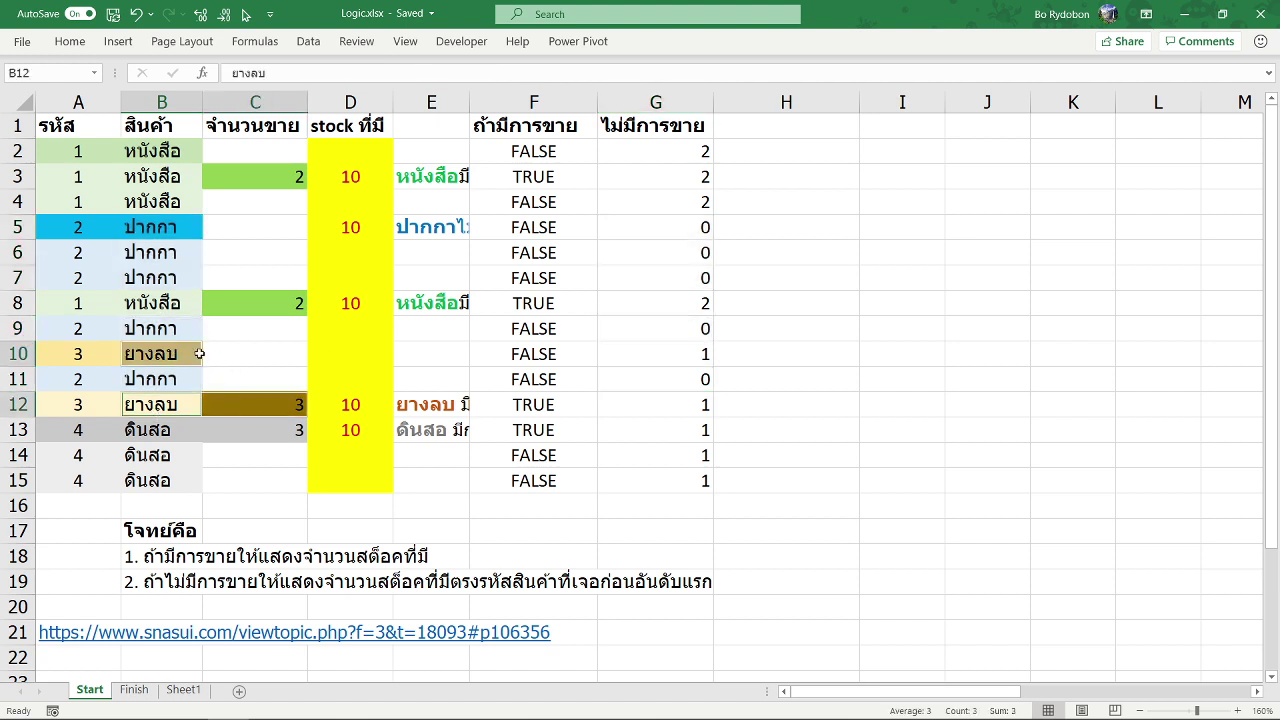
{"action": "left_click", "coordinate": [231, 354], "text": "ctrl"}
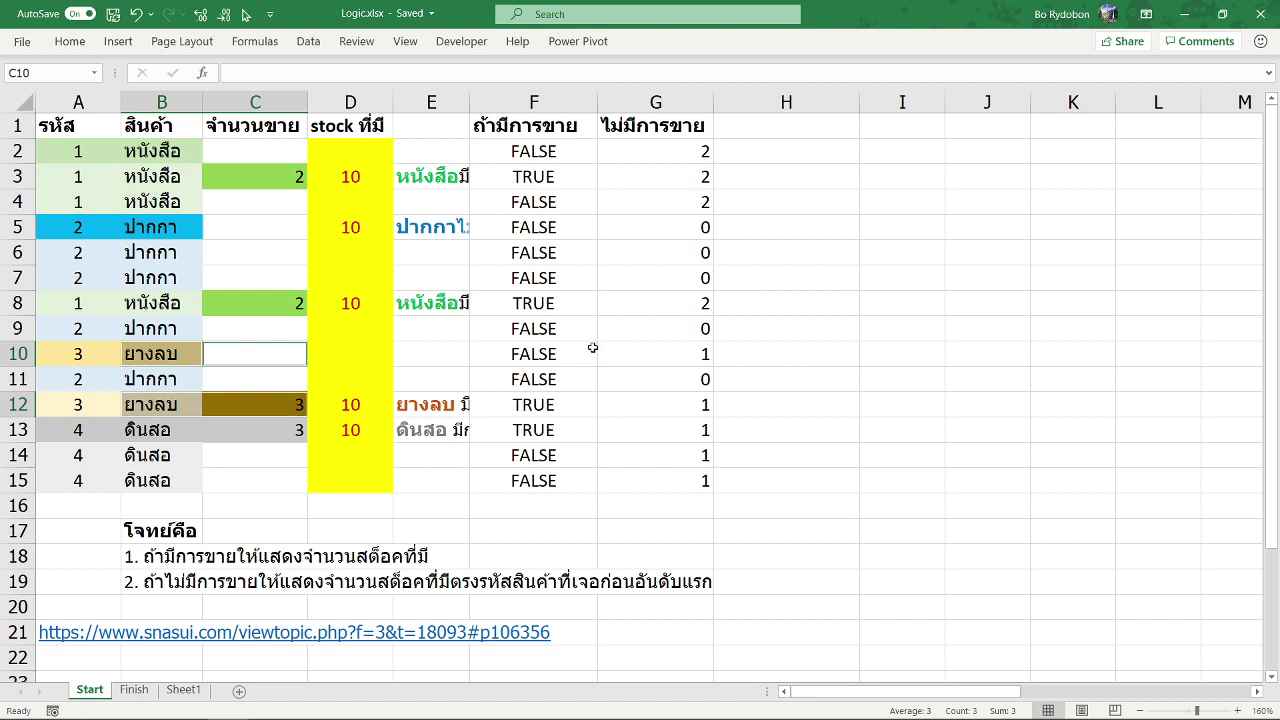
{"action": "left_click_drag", "start_coordinate": [567, 354], "coordinate": [672, 358], "text": "ctrl"}
{"action": "left_click_drag", "start_coordinate": [562, 408], "coordinate": [642, 408], "text": "ctrl"}
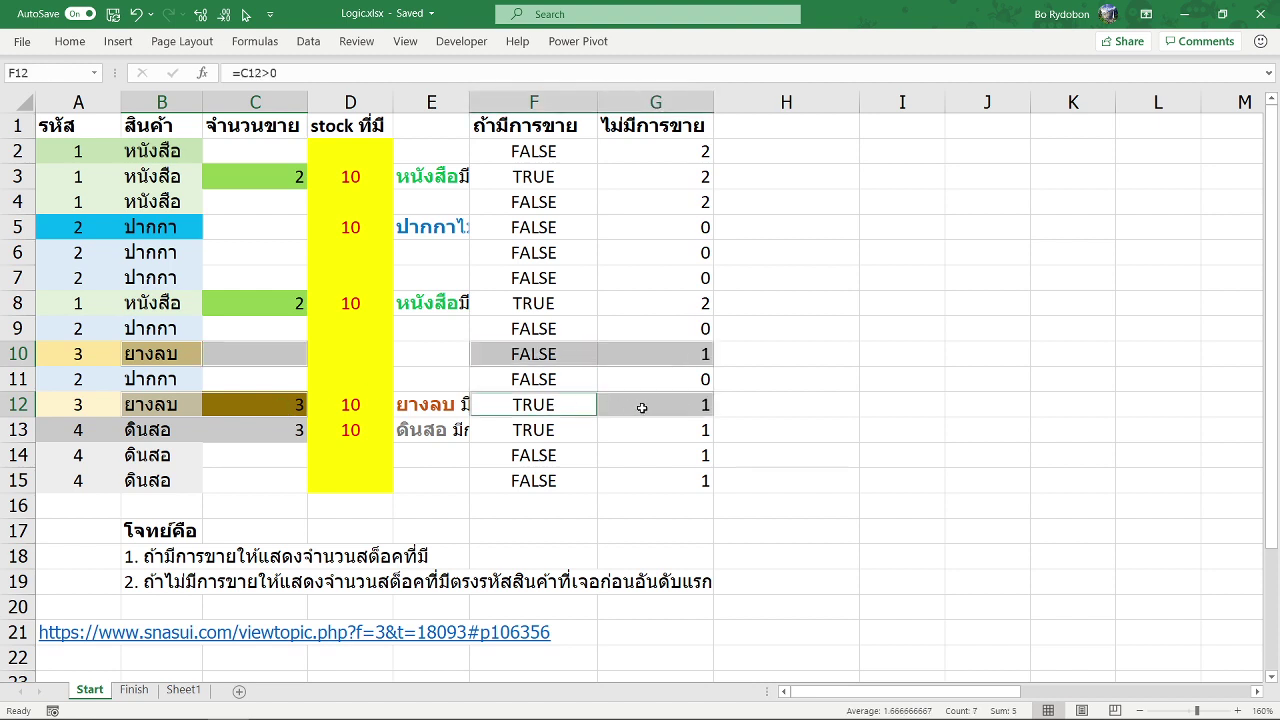
{"action": "left_click_drag", "start_coordinate": [163, 430], "coordinate": [157, 479]}
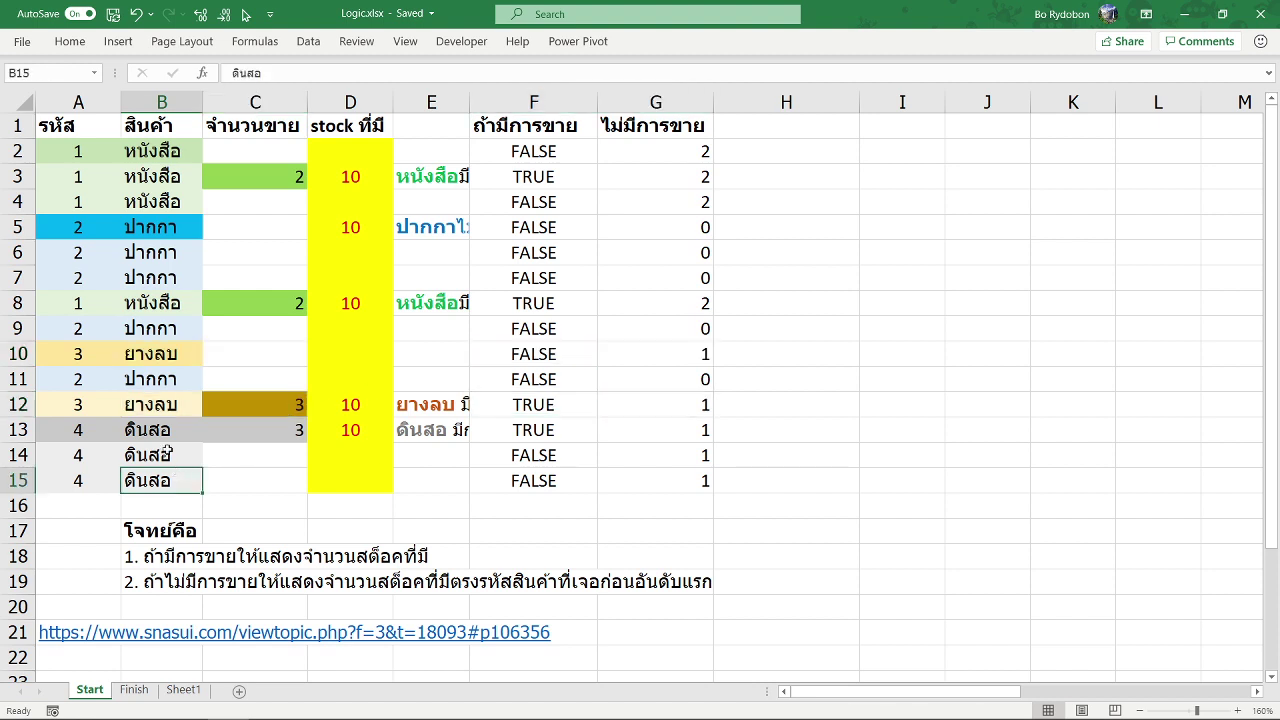
{"action": "left_click_drag", "start_coordinate": [645, 428], "coordinate": [647, 473]}
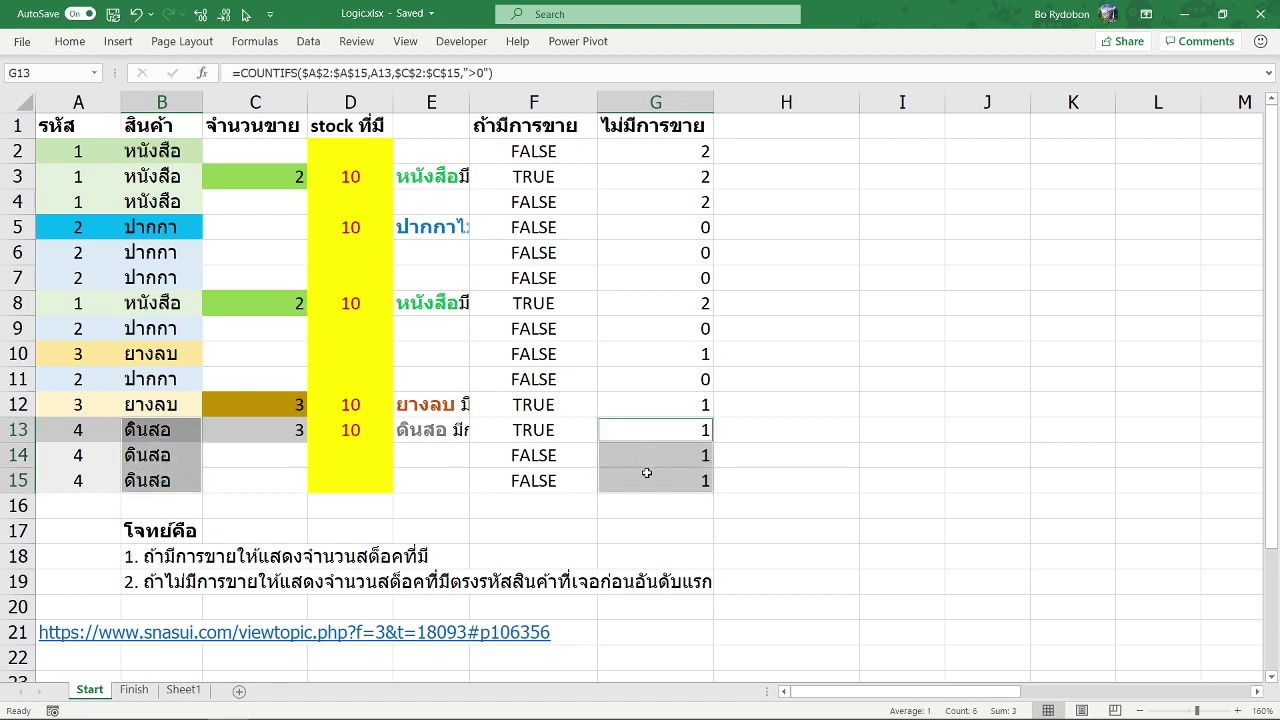
{"action": "left_click", "coordinate": [686, 148]}
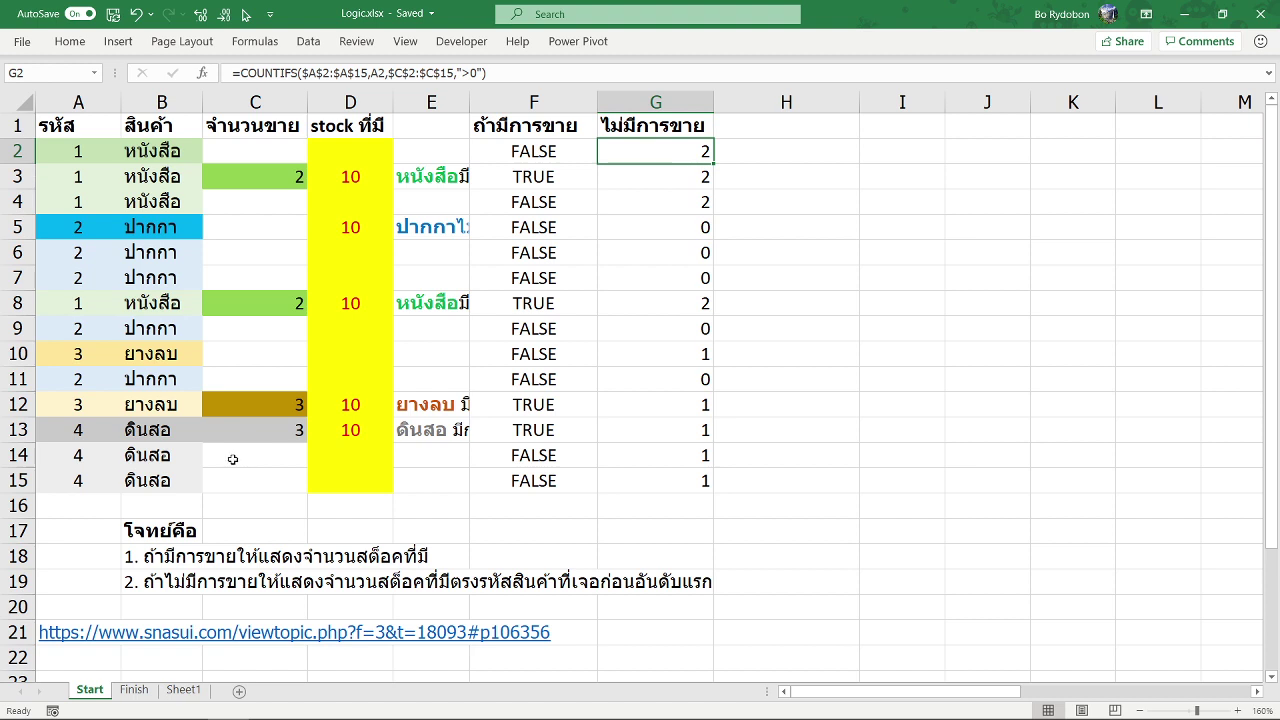
{"action": "left_click", "coordinate": [245, 457]}
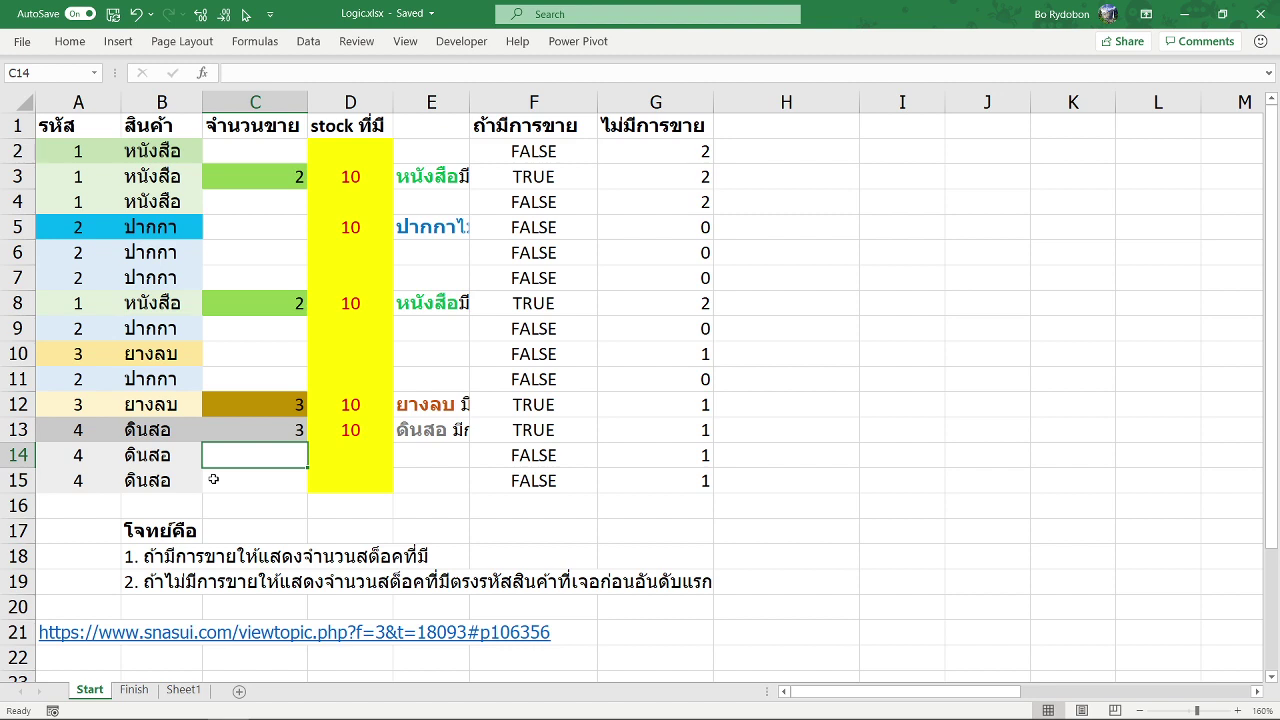
{"action": "type", "text": "1"}
{"action": "key", "text": "Return"}
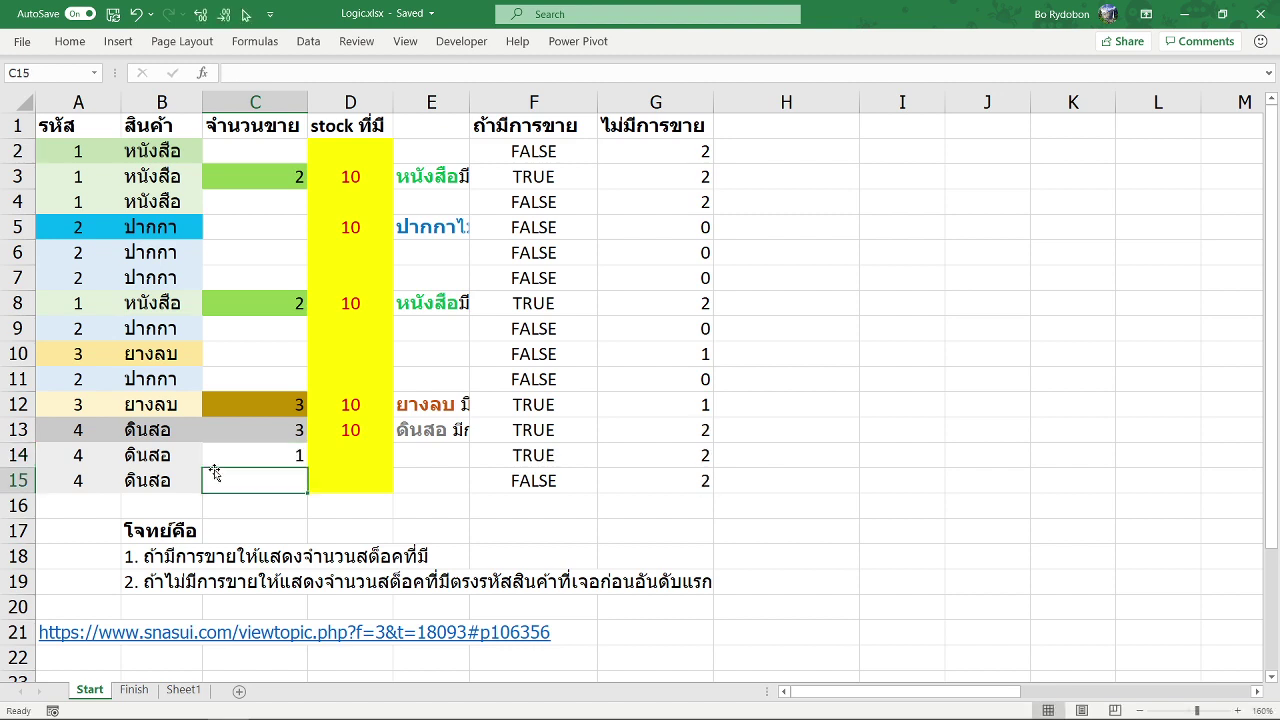
{"action": "left_click_drag", "start_coordinate": [676, 426], "coordinate": [668, 451]}
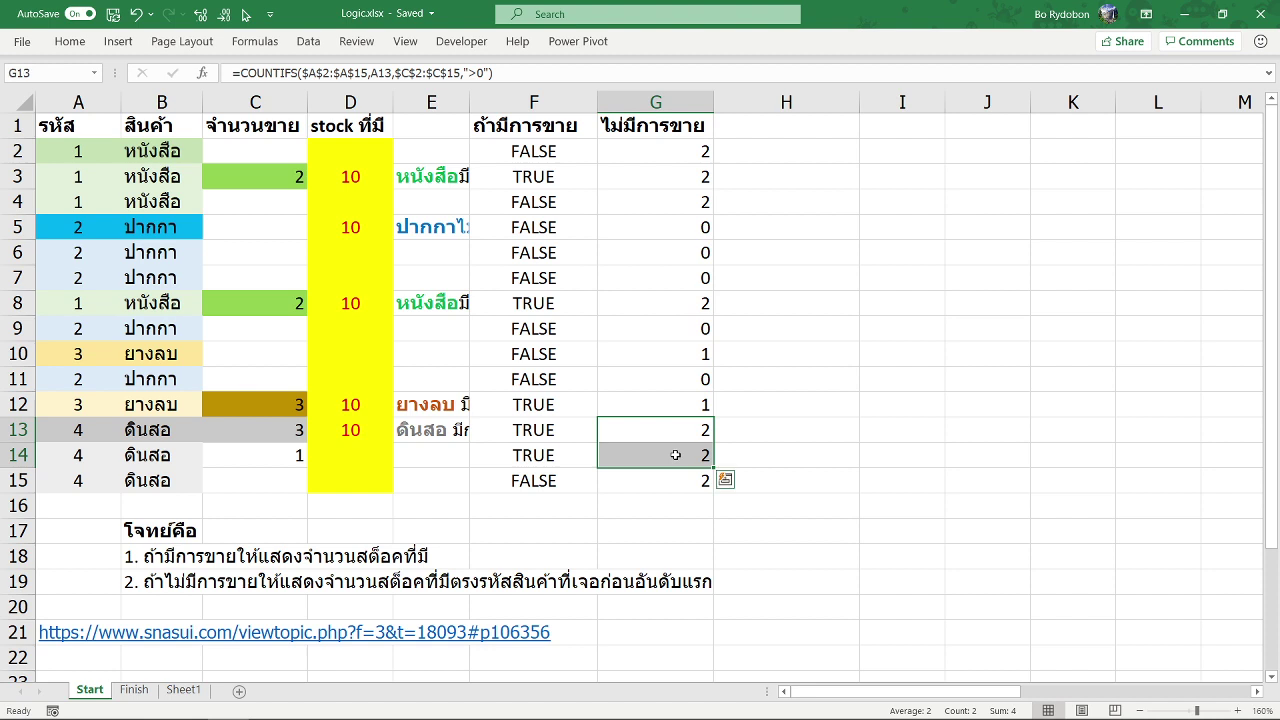
{"action": "left_click_drag", "start_coordinate": [248, 432], "coordinate": [246, 456]}
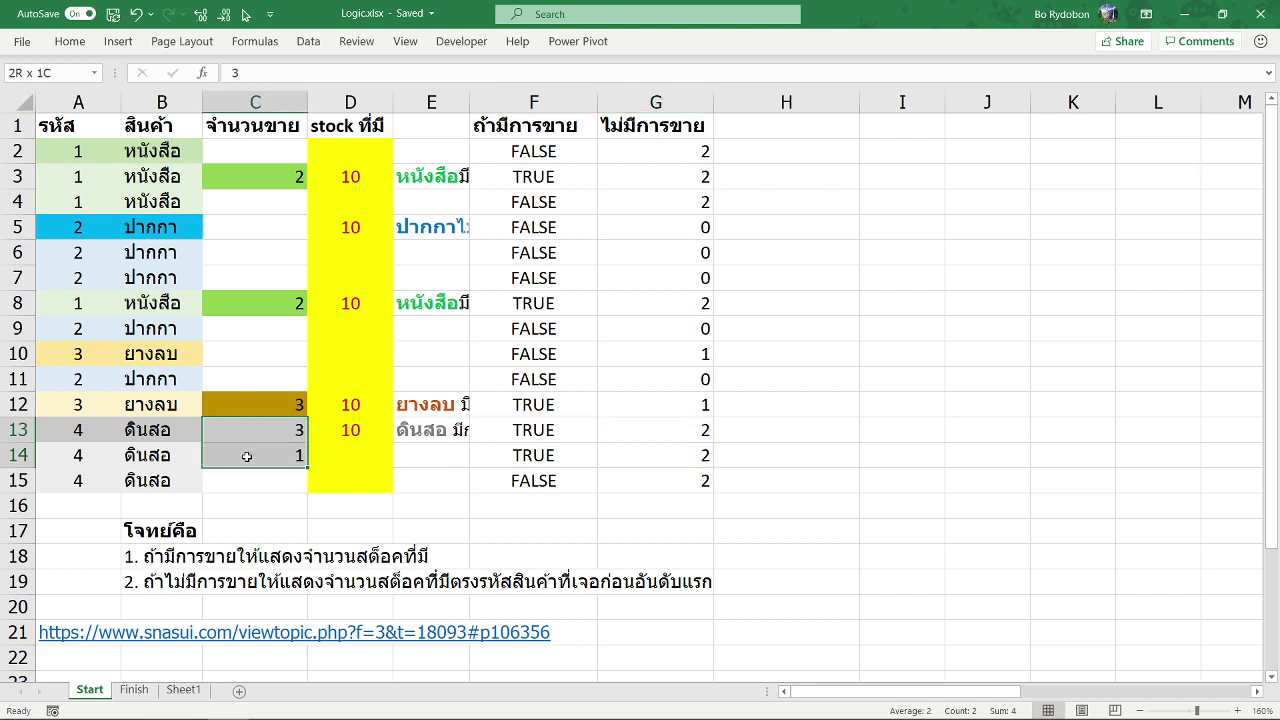
{"action": "left_click", "coordinate": [250, 458]}
{"action": "left_click", "coordinate": [267, 484]}
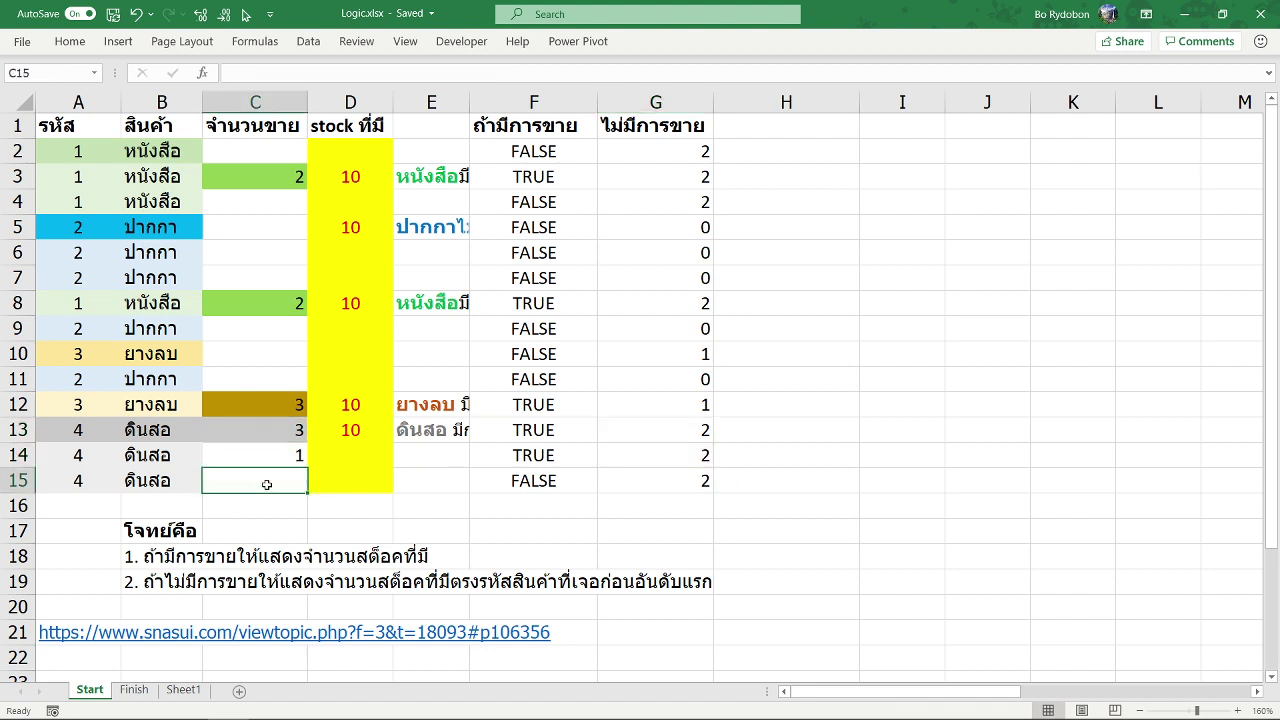
{"action": "type", "text": "1"}
{"action": "key", "text": "Return"}
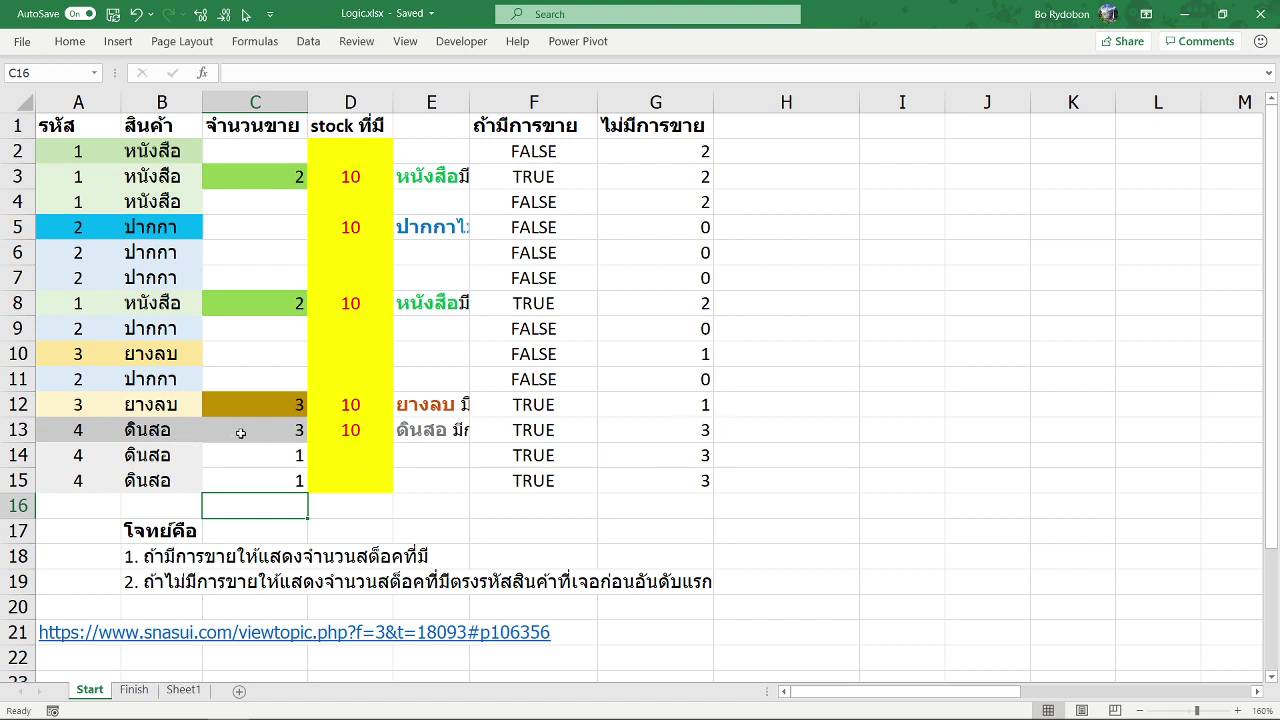
{"action": "left_click_drag", "start_coordinate": [242, 433], "coordinate": [243, 476]}
{"action": "left_click_drag", "start_coordinate": [688, 438], "coordinate": [682, 473]}
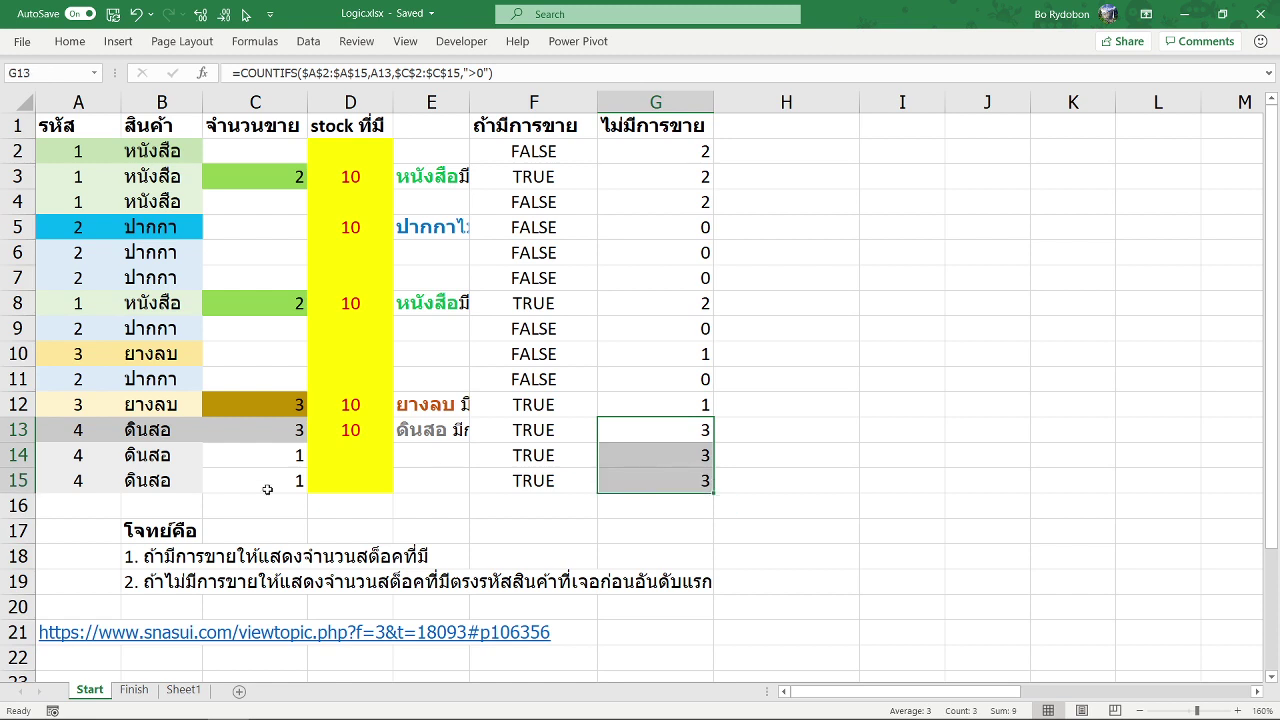
{"action": "left_click_drag", "start_coordinate": [262, 460], "coordinate": [259, 478]}
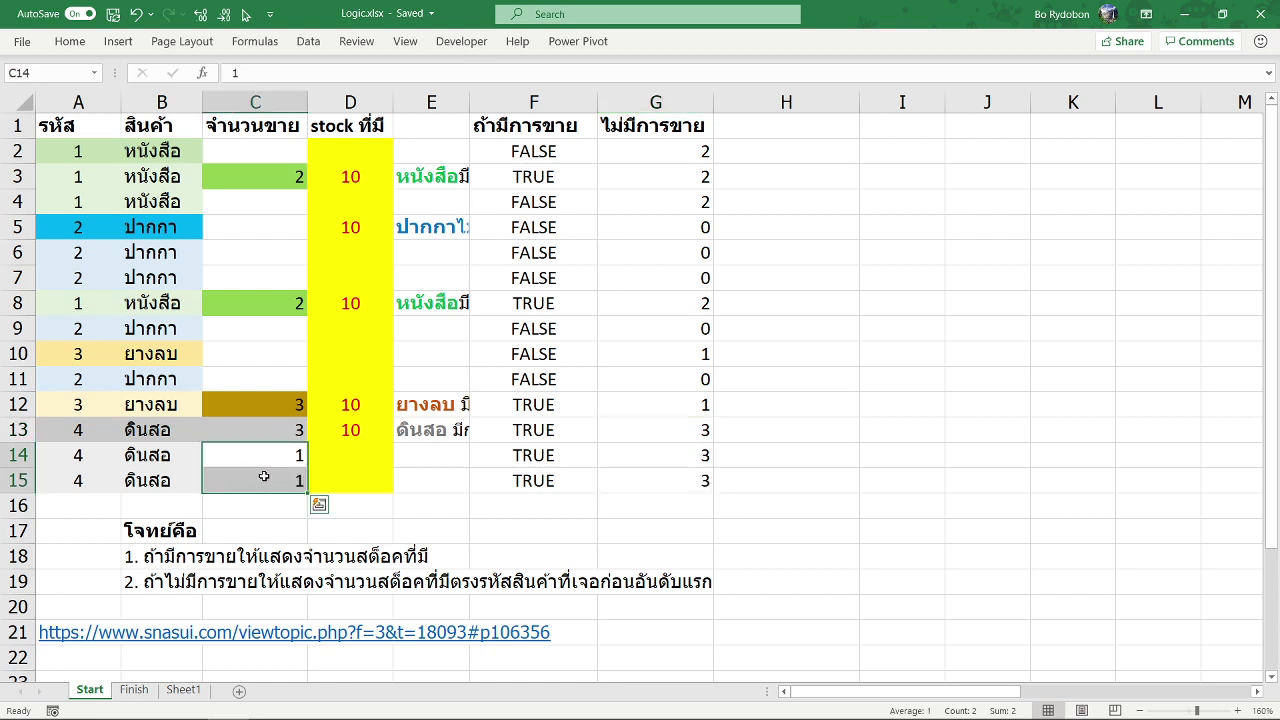
{"action": "key", "text": "Delete"}
{"action": "left_click", "coordinate": [650, 453]}
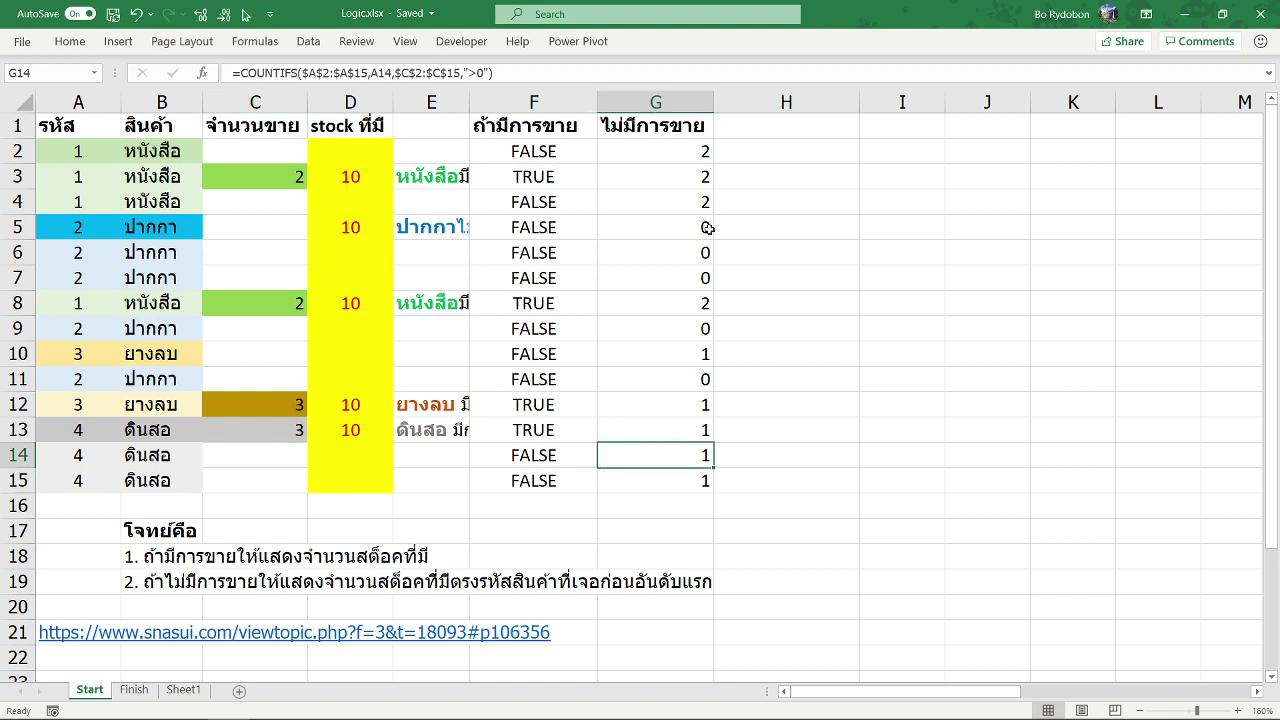
{"action": "left_click", "coordinate": [663, 163]}
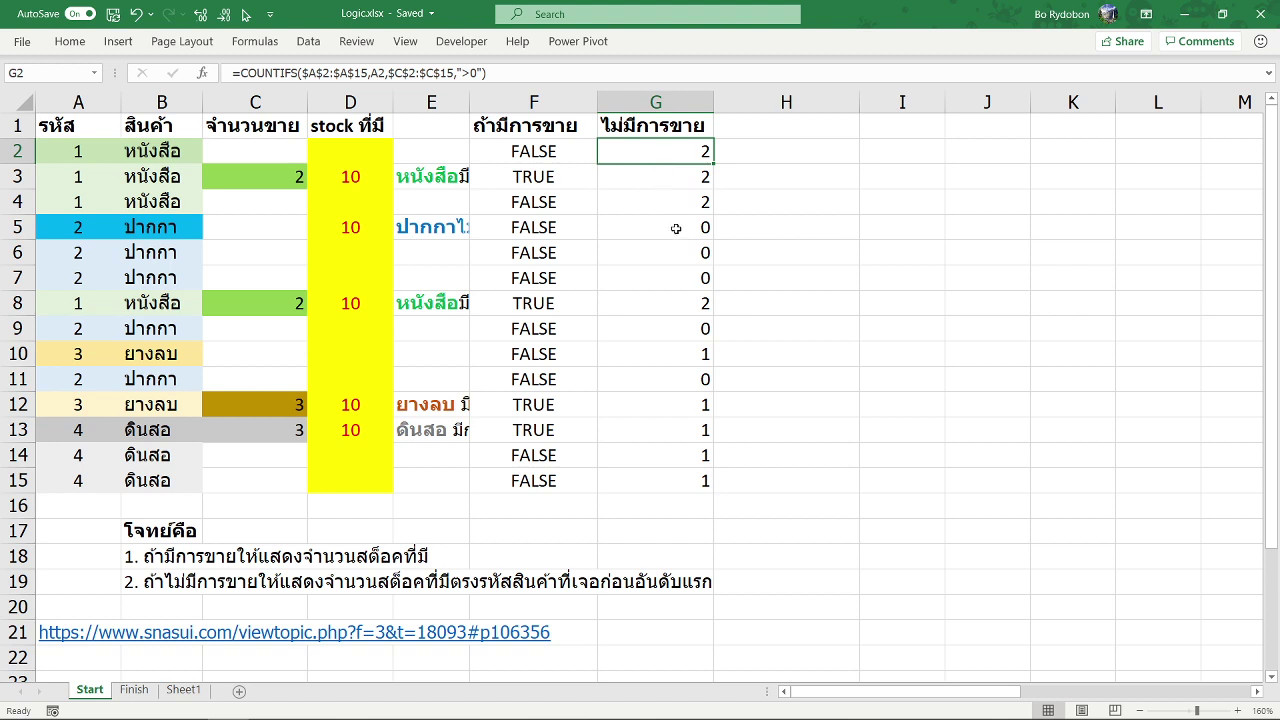
Step: Append =0 to the COUNTIFS formula in G5 to test it, giving TRUE
{"action": "left_click_drag", "start_coordinate": [666, 229], "coordinate": [666, 271]}
{"action": "left_click", "coordinate": [517, 75]}
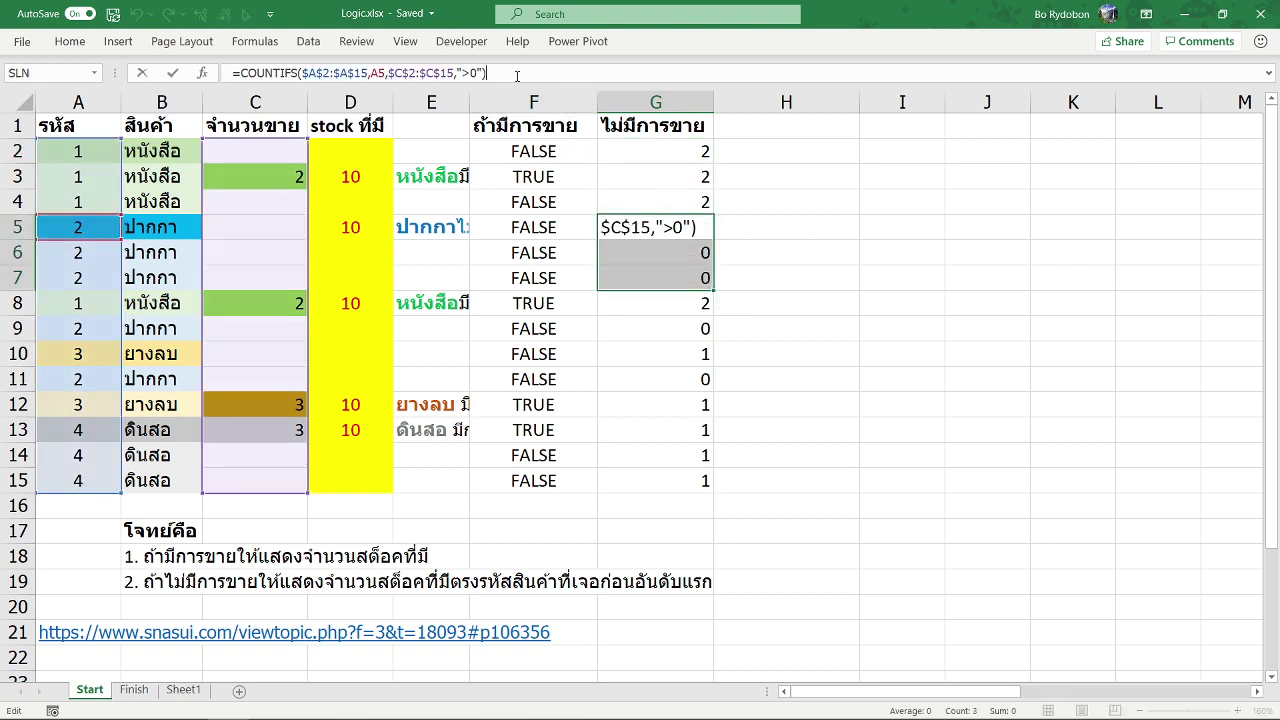
{"action": "type", "text": "=0"}
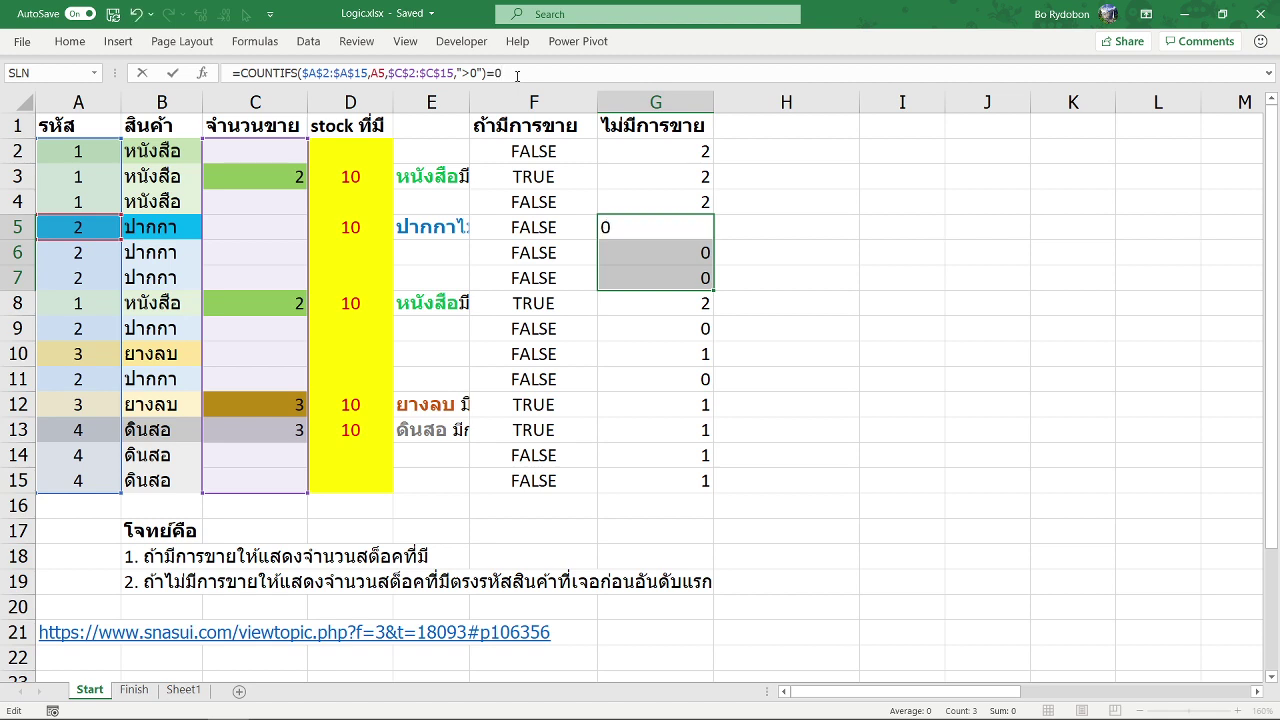
{"action": "key", "text": "Return"}
{"action": "left_click", "coordinate": [696, 228]}
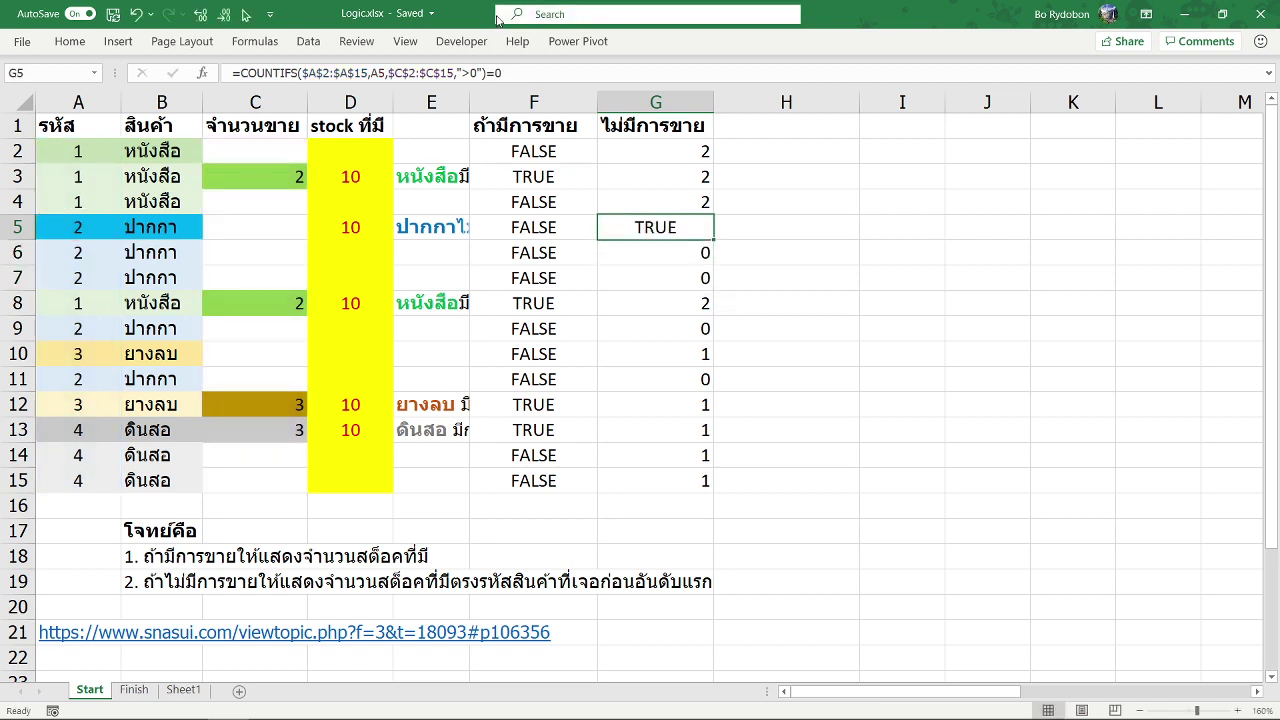
Step: Append =0 to the G2 formula and fill it down to G15
{"action": "left_click", "coordinate": [677, 150]}
{"action": "left_click", "coordinate": [516, 73]}
{"action": "type", "text": "="}
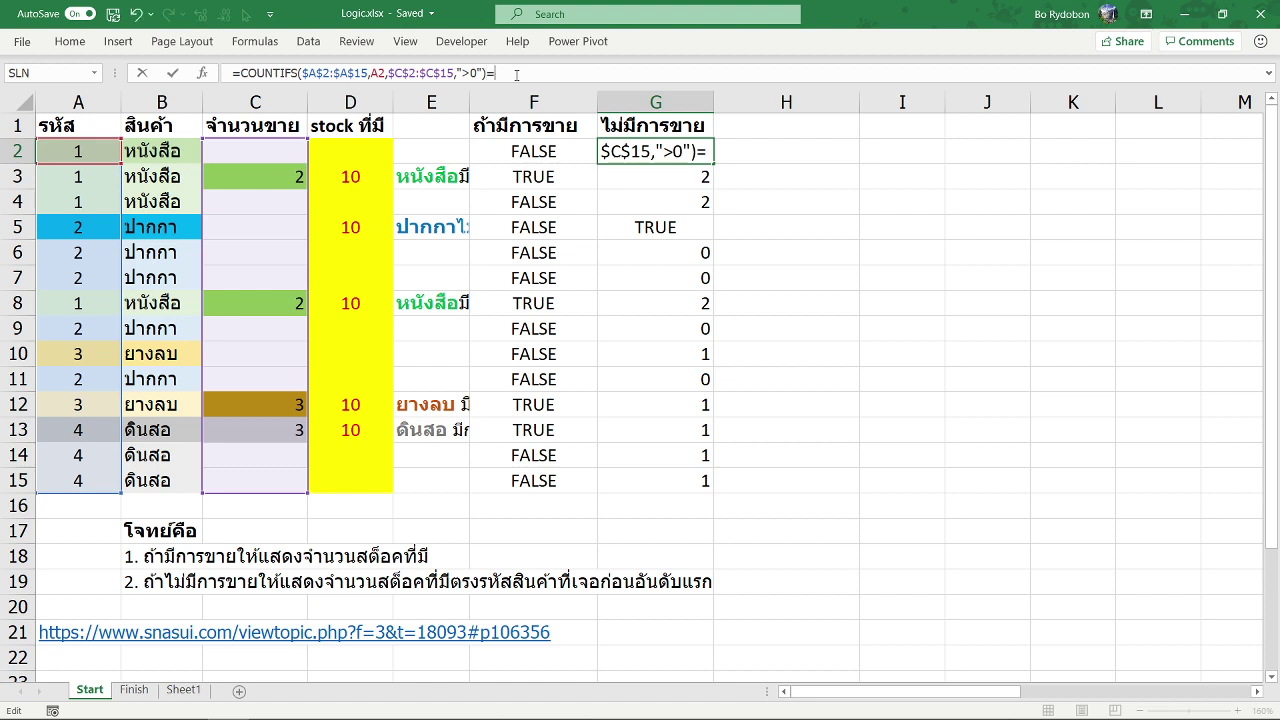
{"action": "type", "text": "0"}
{"action": "key", "text": "Return"}
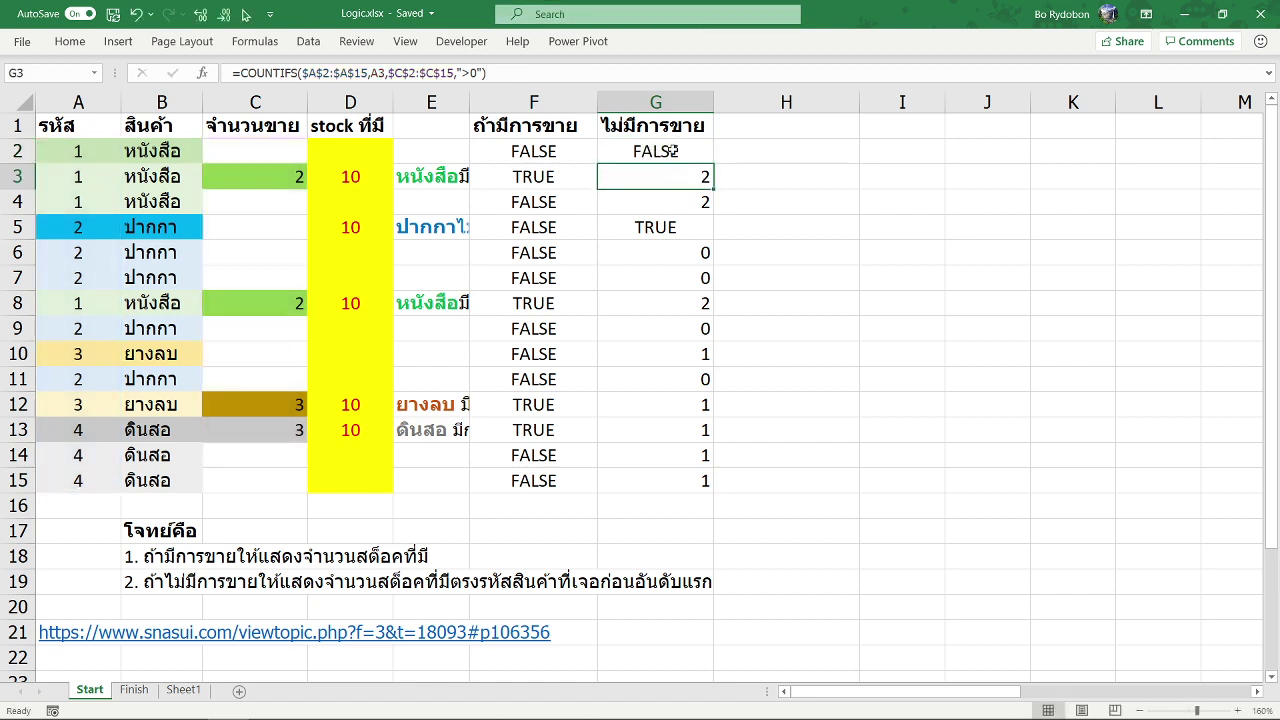
{"action": "left_click", "coordinate": [670, 150]}
{"action": "double_click", "coordinate": [714, 165]}
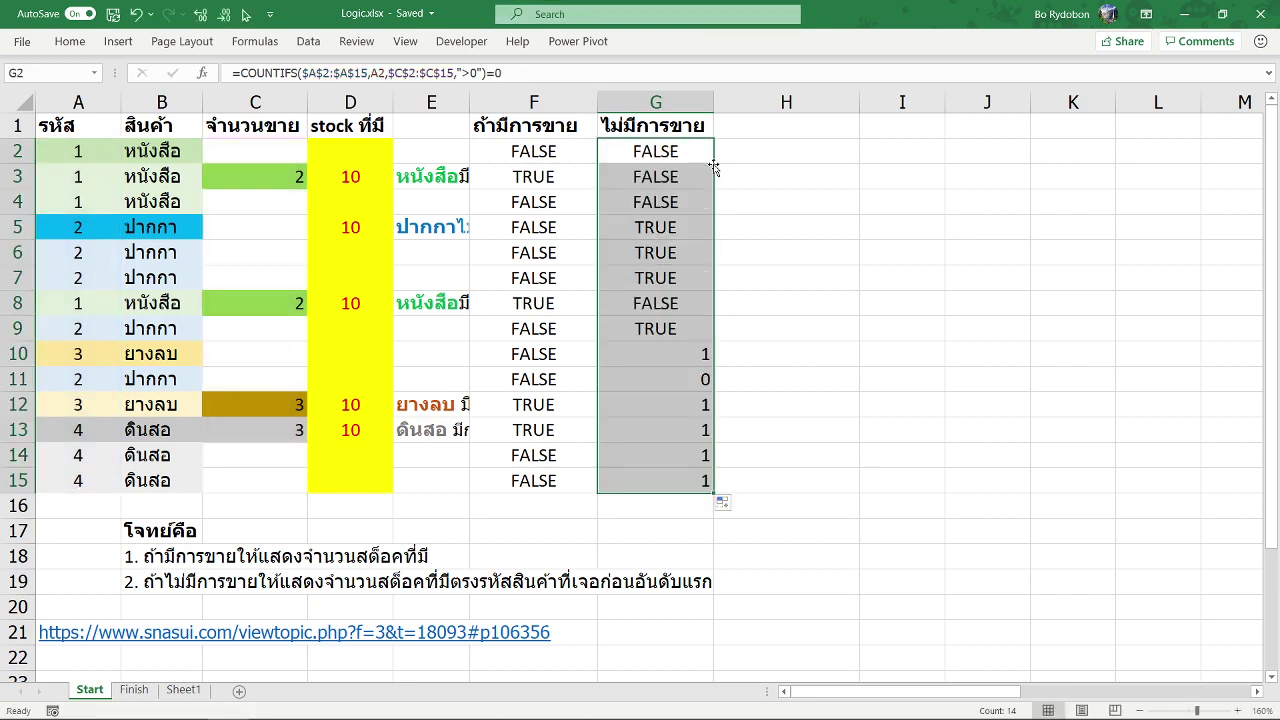
{"action": "left_click", "coordinate": [684, 237]}
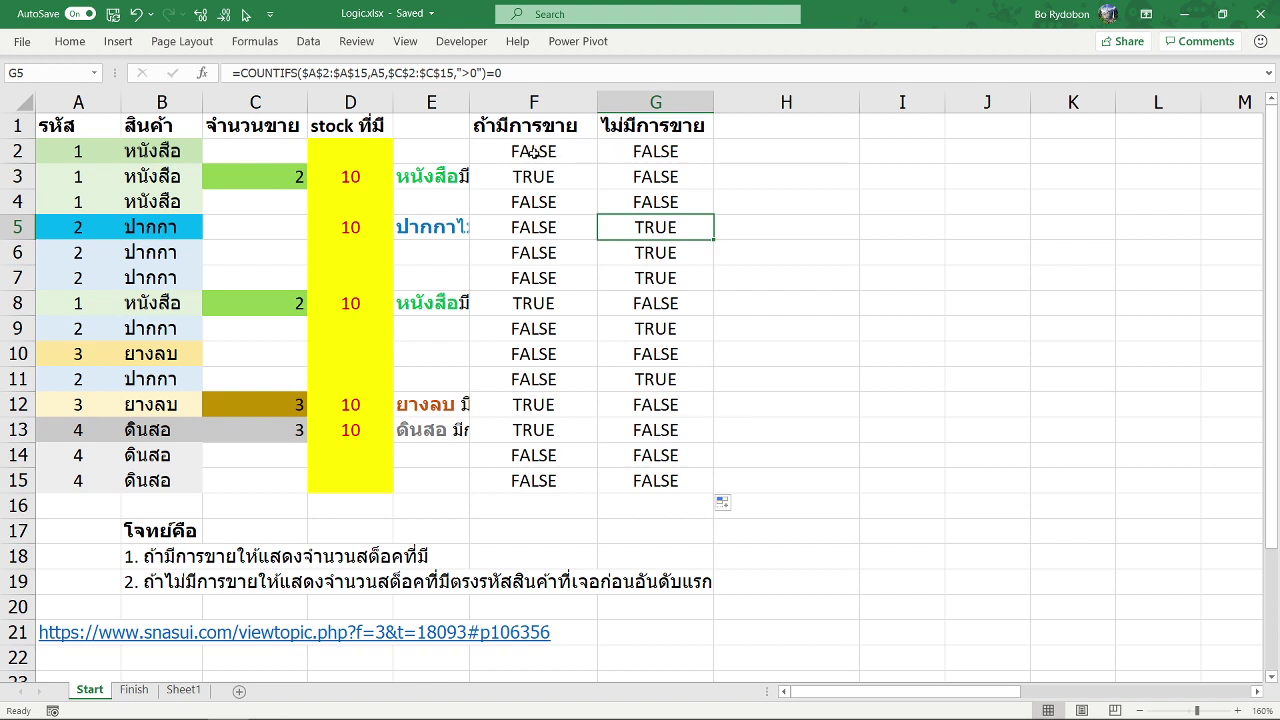
Step: Select F2:H15 and start a new conditional formatting rule
{"action": "mouse_move", "coordinate": [533, 151]}
{"action": "left_mouse_down"}
{"action": "mouse_move", "coordinate": [631, 487]}
{"action": "mouse_move", "coordinate": [769, 474]}
{"action": "left_mouse_up"}
{"action": "right_click", "coordinate": [622, 482]}
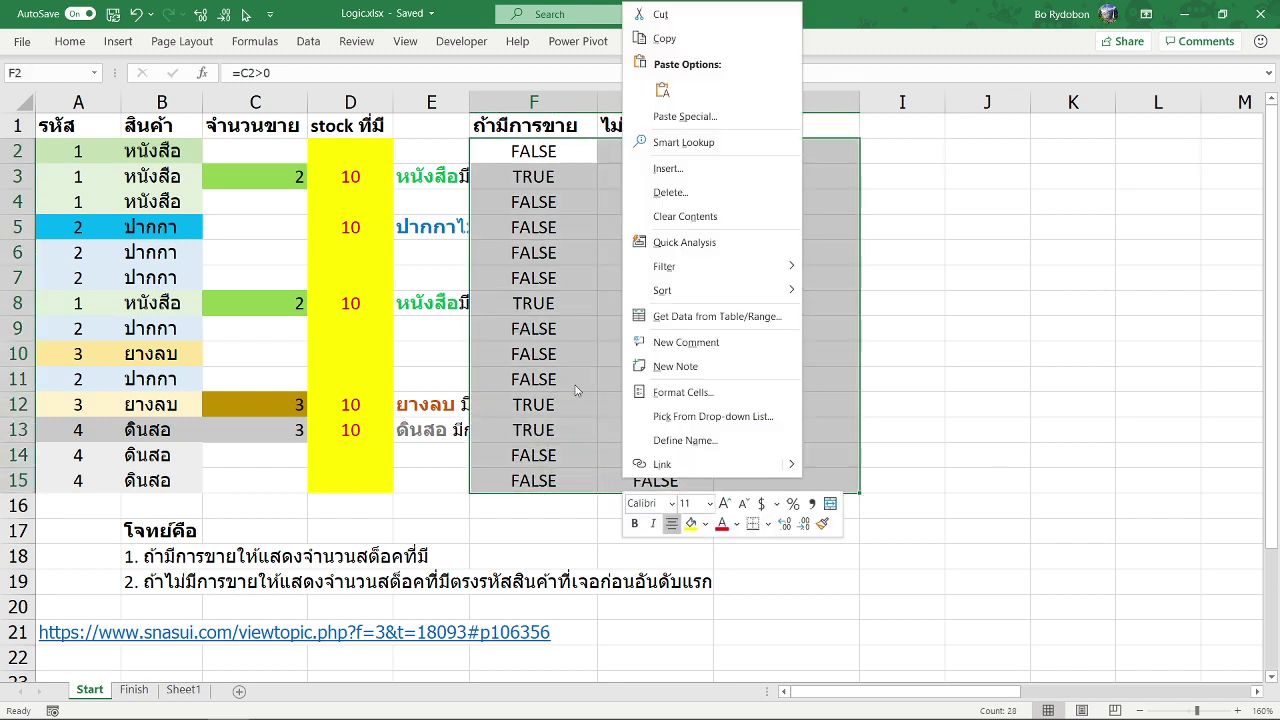
{"action": "key", "text": "Escape"}
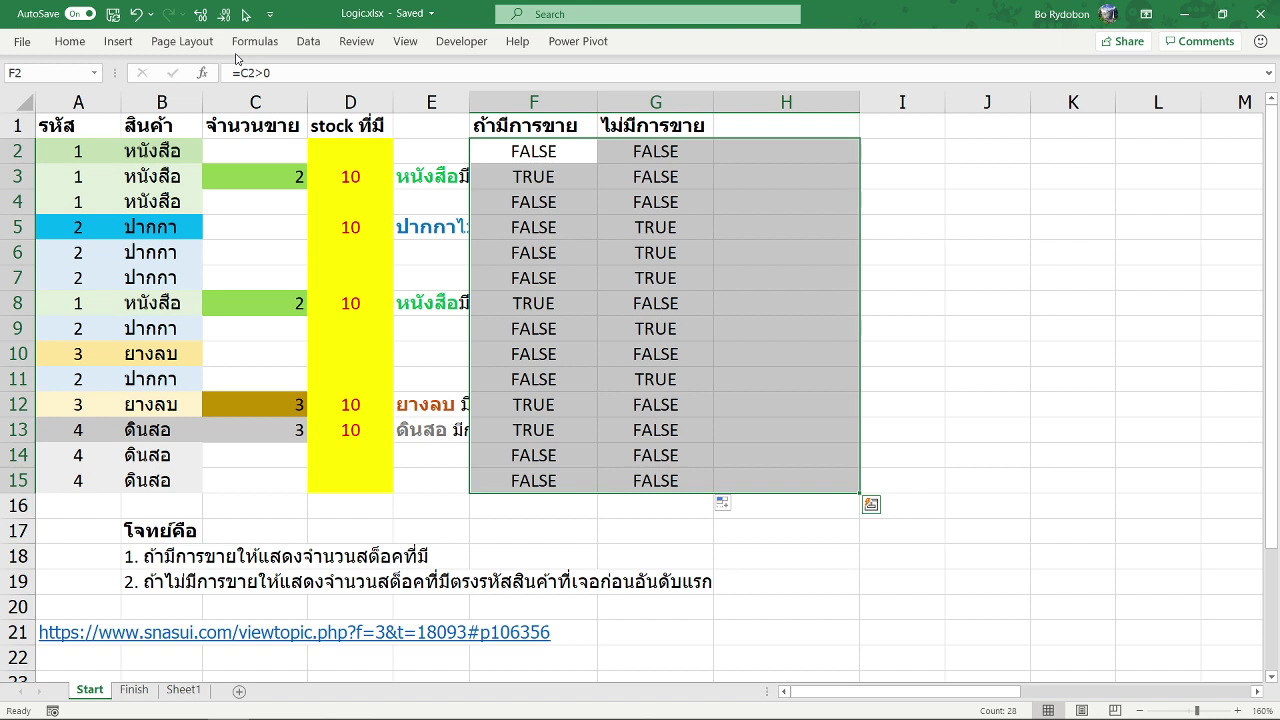
{"action": "key", "text": "alt"}
{"action": "key", "text": "h"}
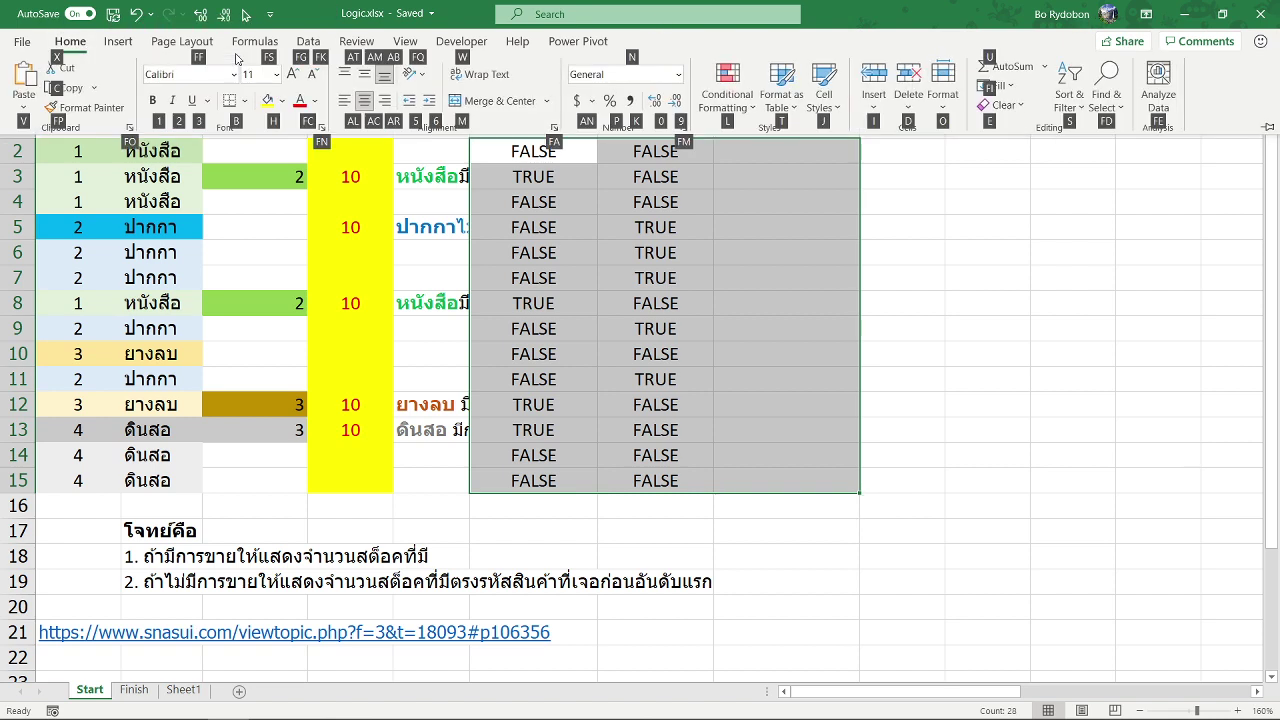
{"action": "key", "text": "l"}
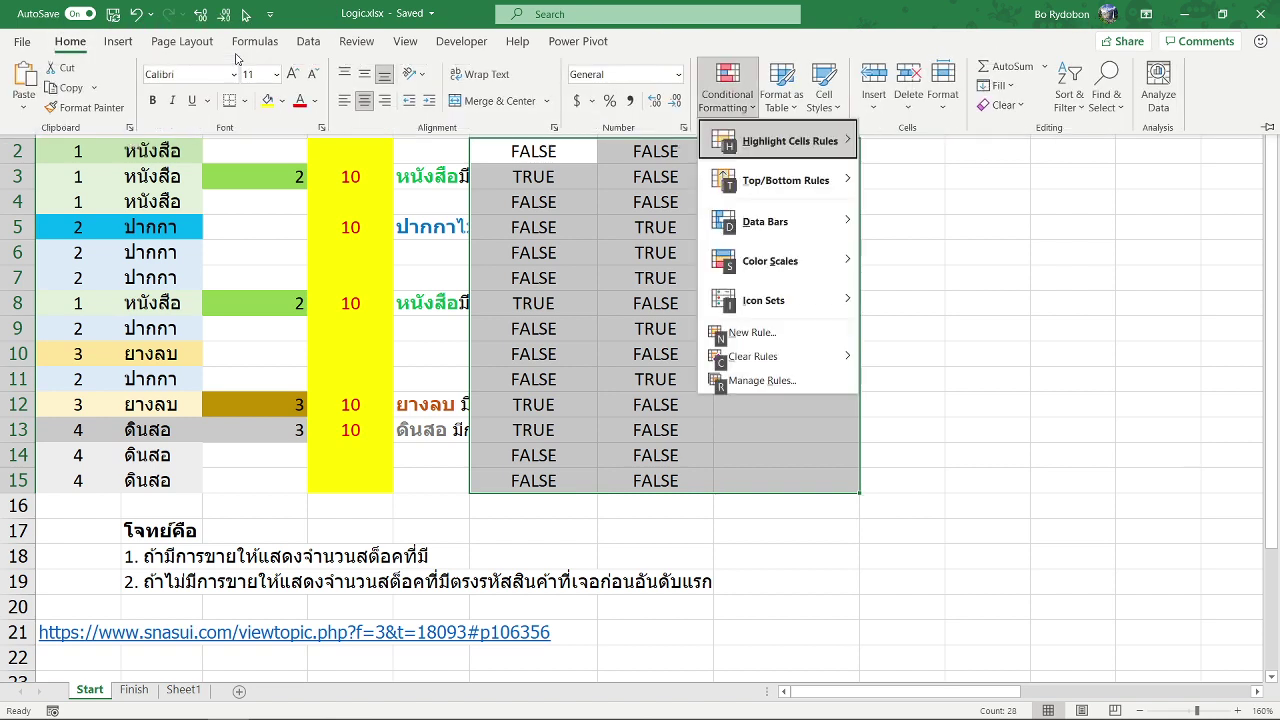
{"action": "key", "text": "n"}
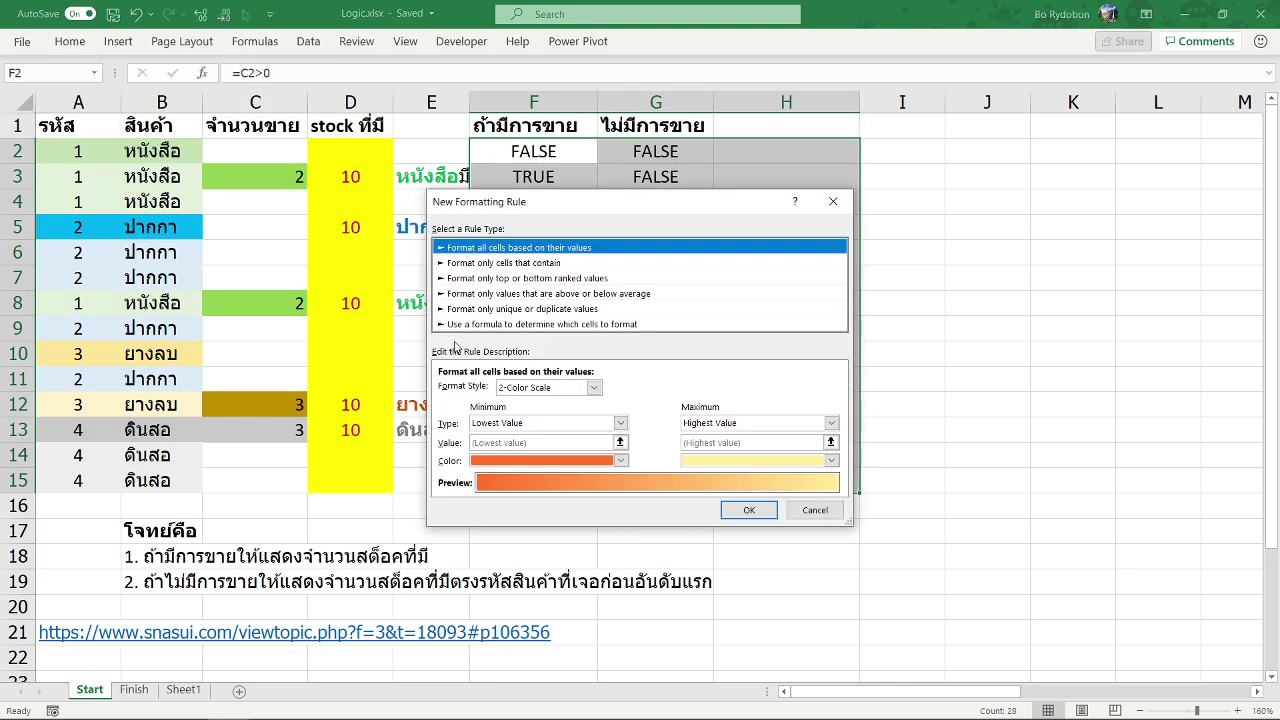
Step: Define the rule with formula =F2 and a light green fill, and apply it
{"action": "left_click", "coordinate": [568, 324]}
{"action": "left_click", "coordinate": [501, 388]}
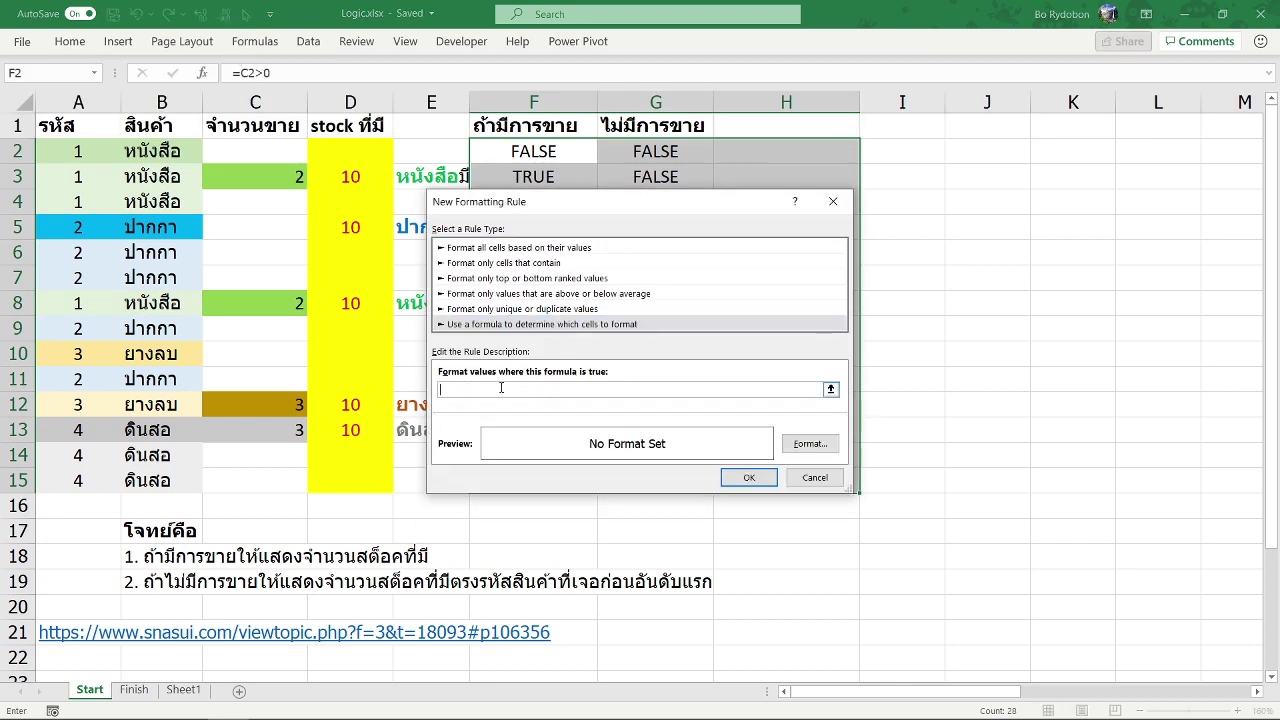
{"action": "type", "text": "="}
{"action": "left_click", "coordinate": [810, 446]}
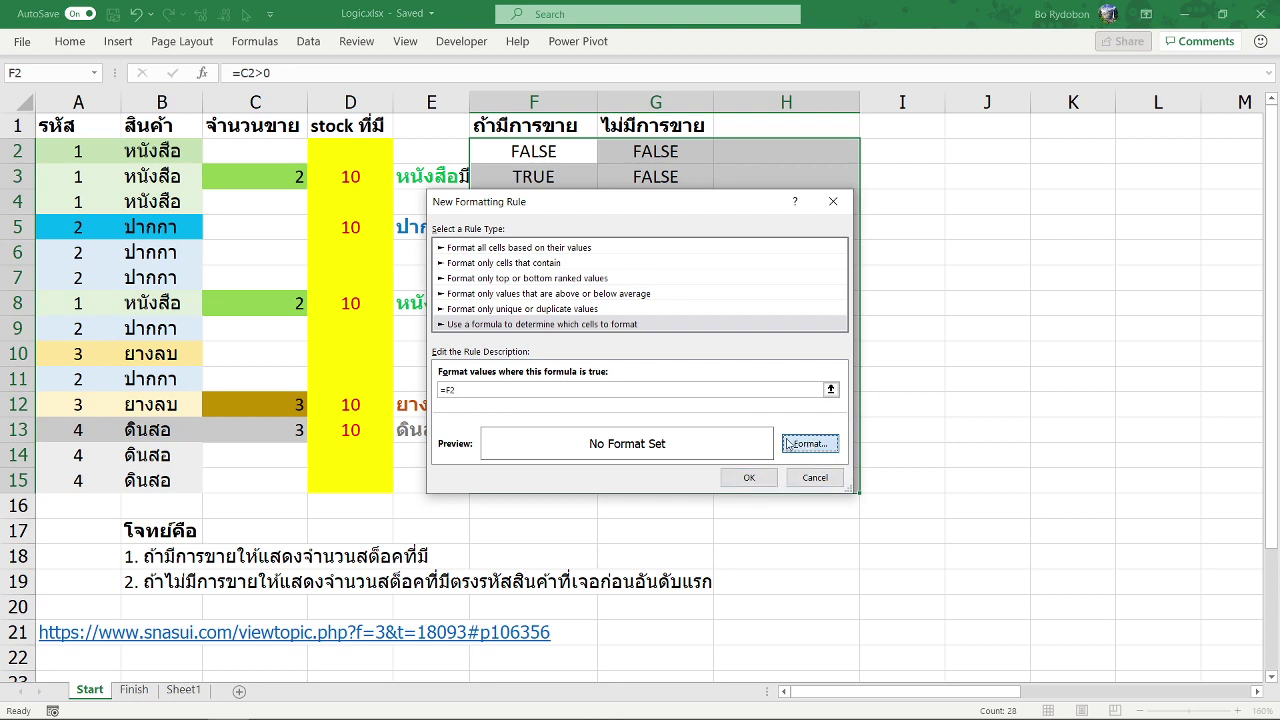
{"action": "left_click", "coordinate": [609, 177]}
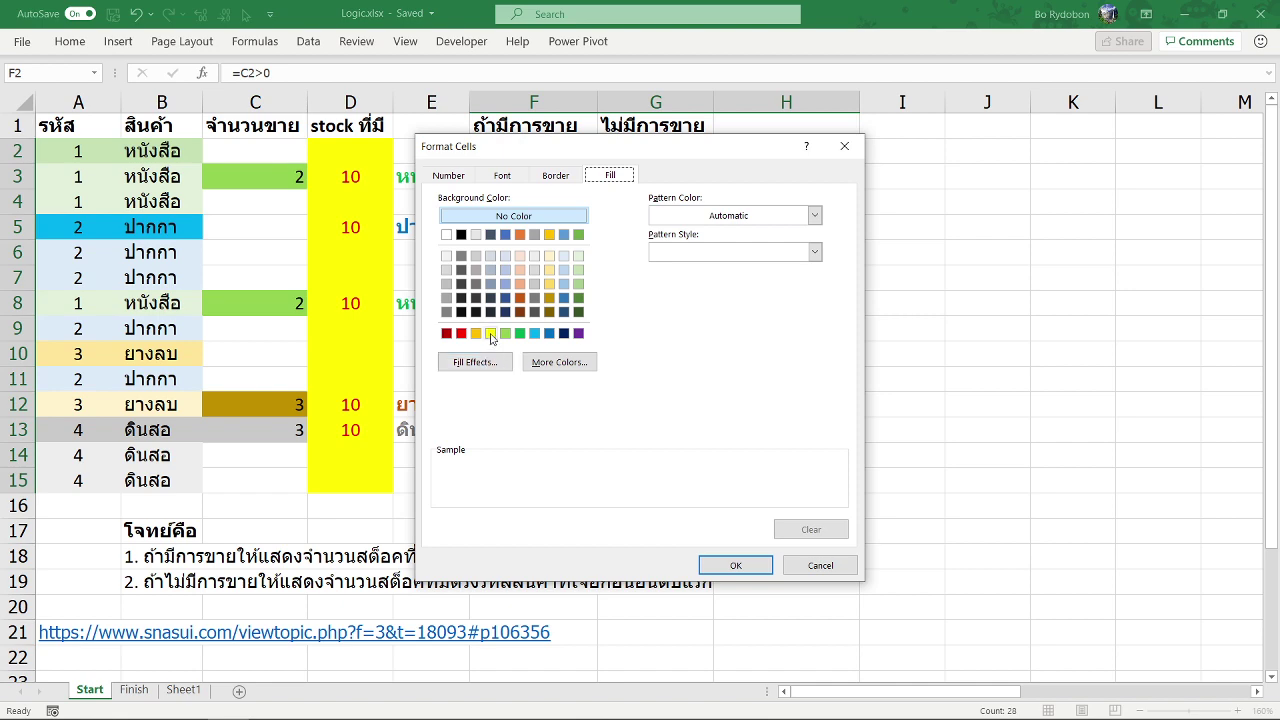
{"action": "left_click", "coordinate": [579, 258]}
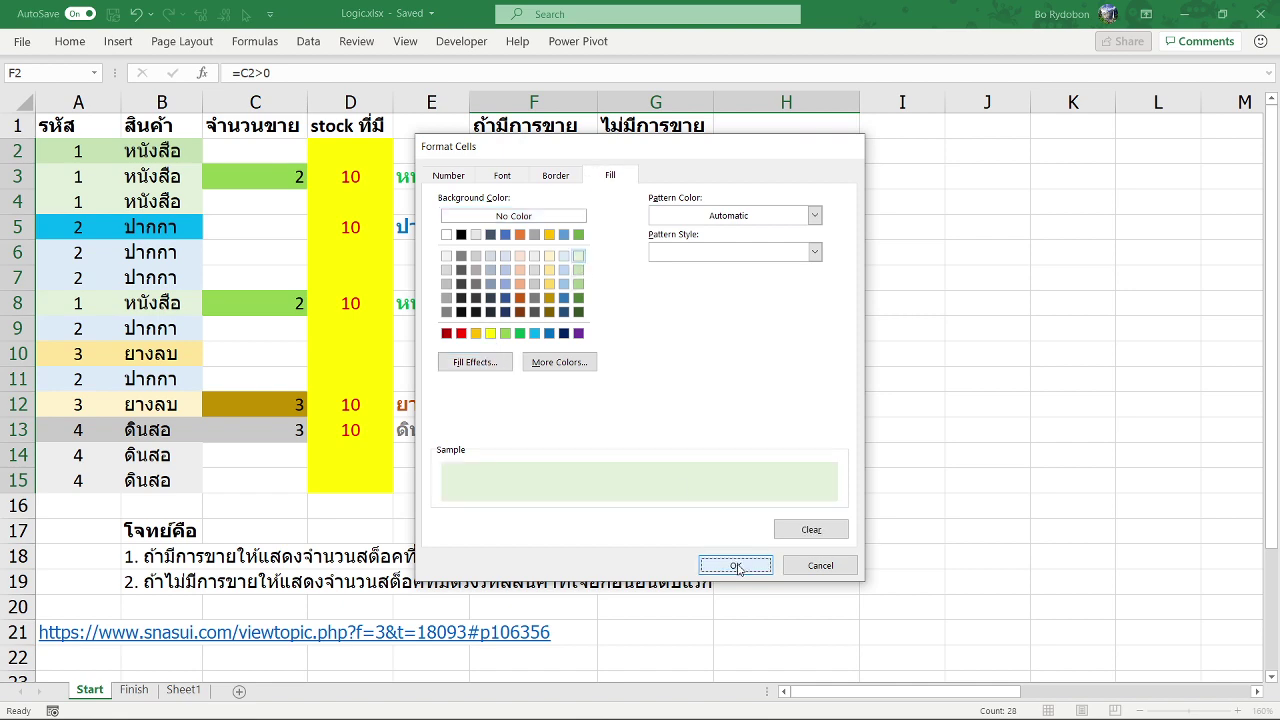
{"action": "left_click", "coordinate": [736, 565]}
{"action": "left_click", "coordinate": [750, 479]}
{"action": "left_click", "coordinate": [705, 522]}
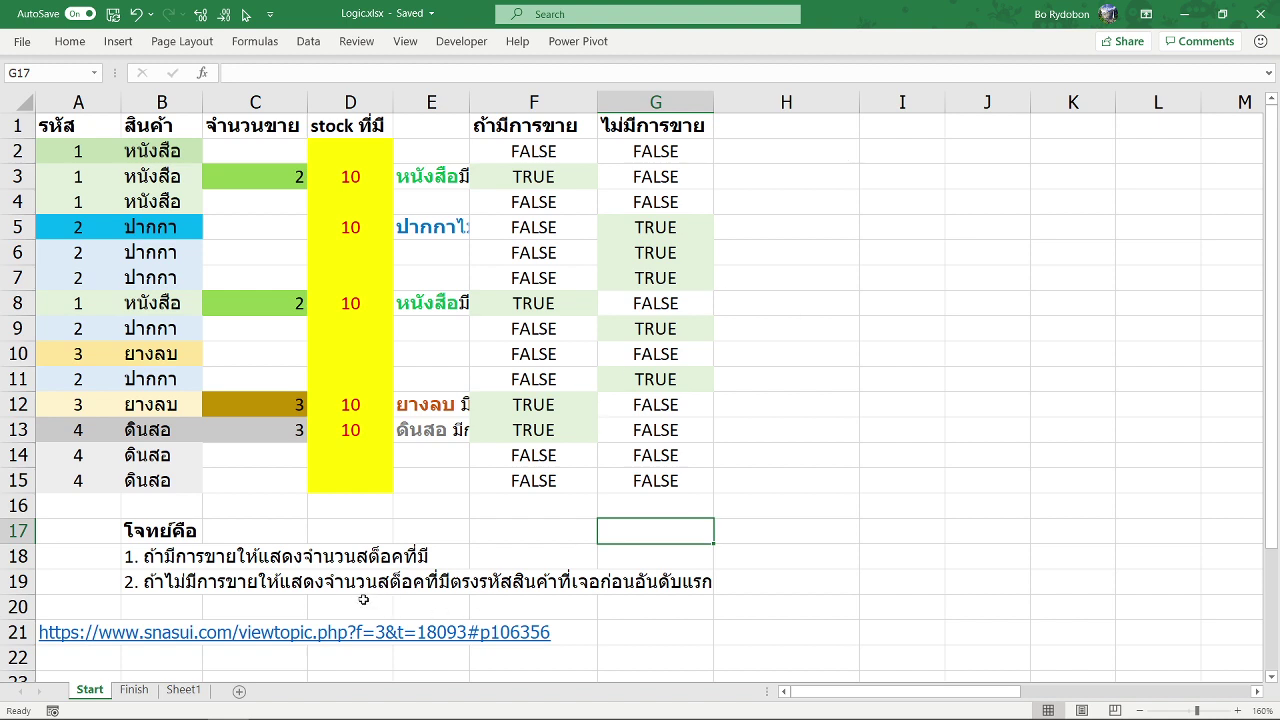
Step: Review the row 19 requirement and the repeated product codes in column A, then select H2
{"action": "left_click", "coordinate": [156, 584]}
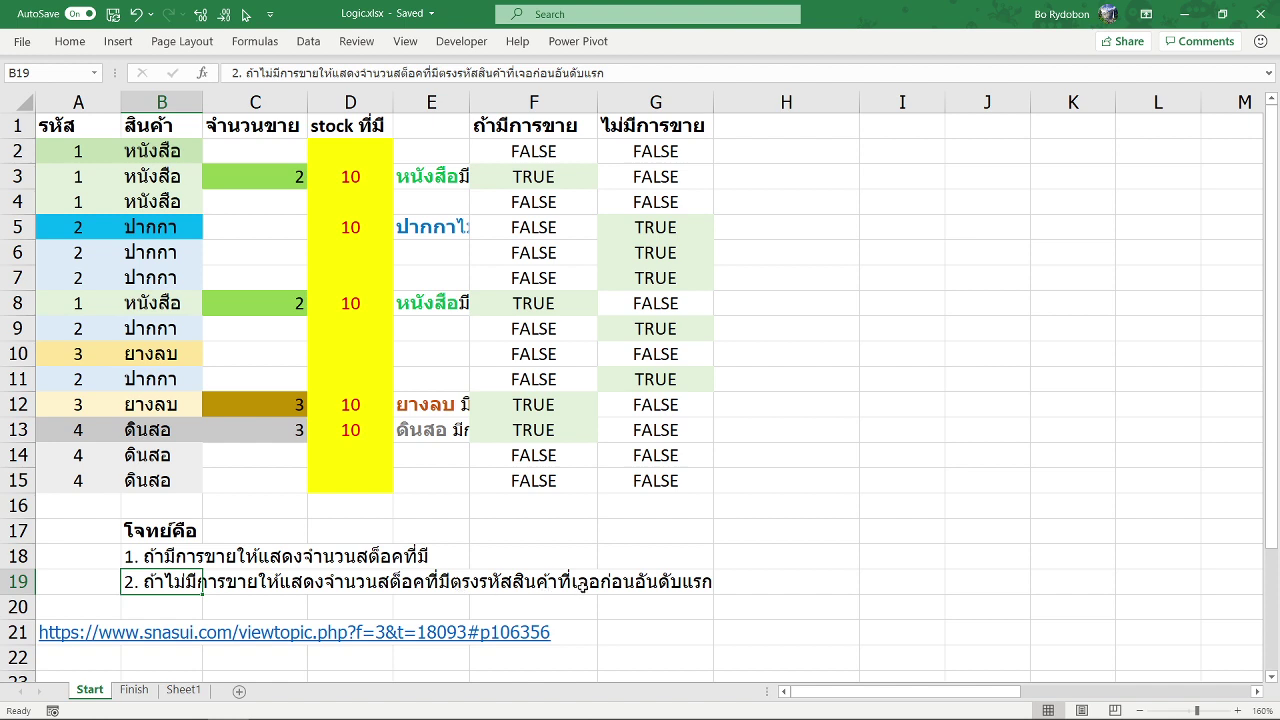
{"action": "left_click", "coordinate": [738, 155]}
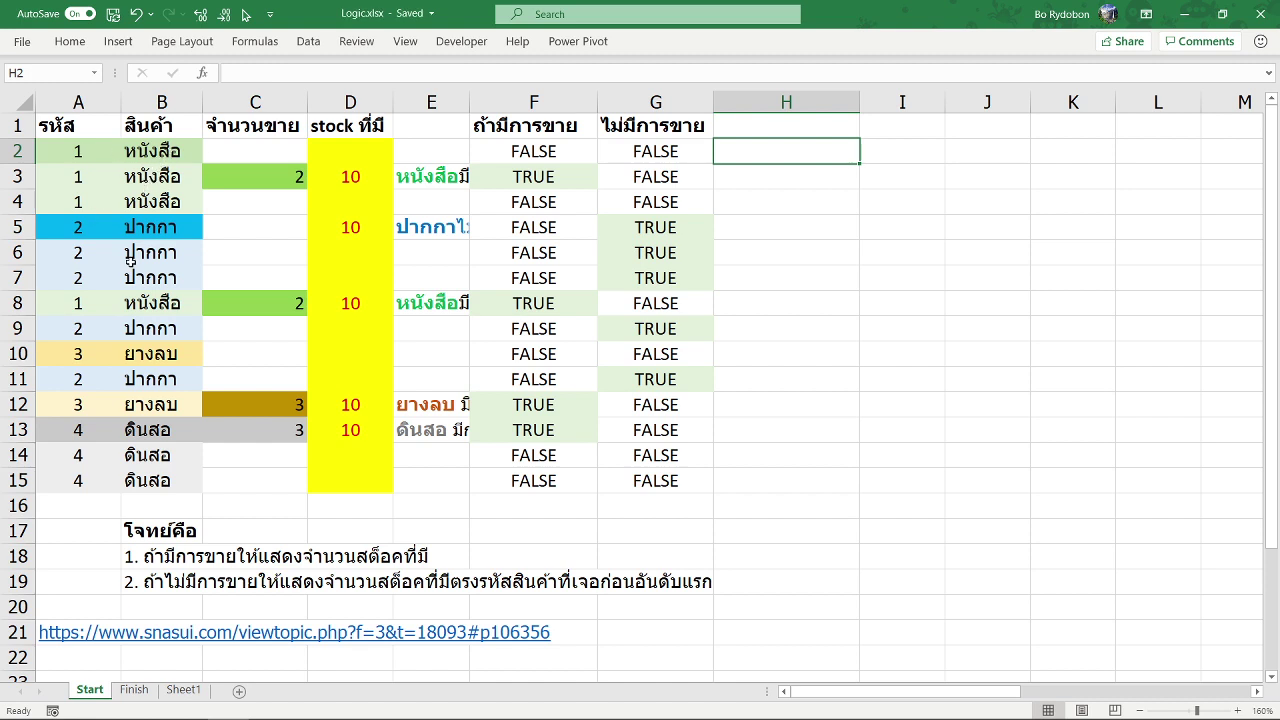
{"action": "left_click", "coordinate": [82, 152]}
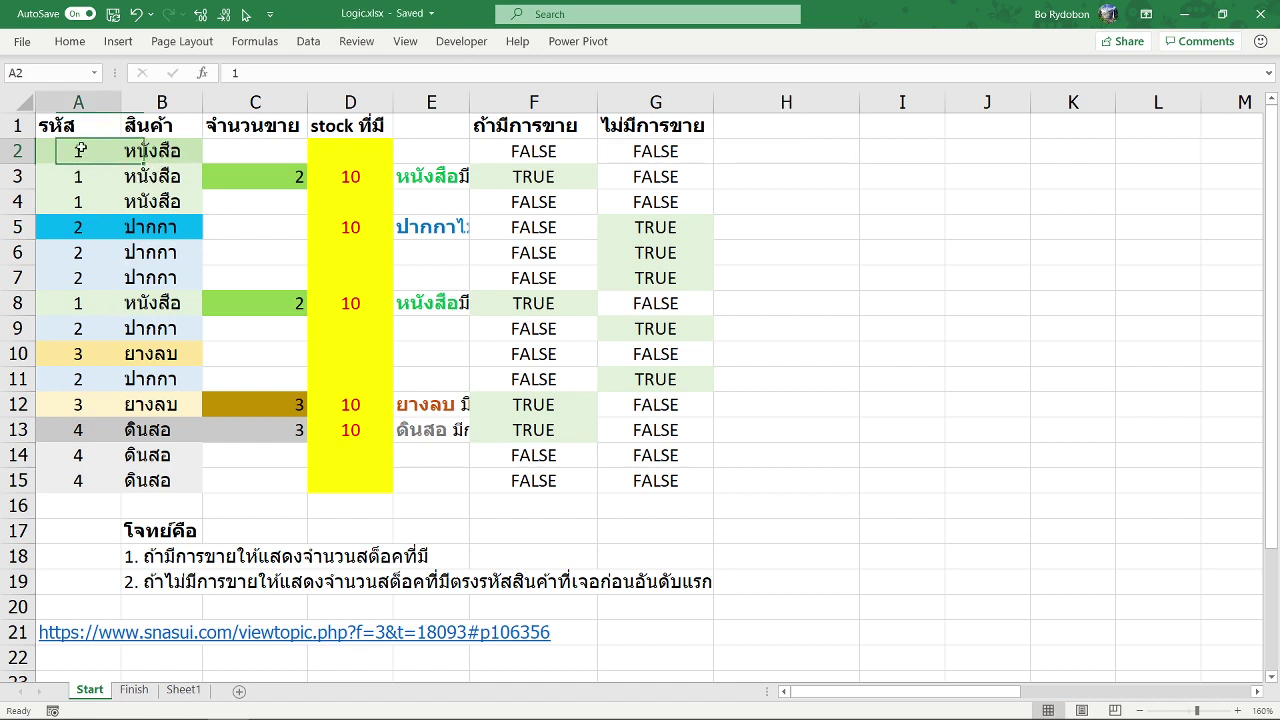
{"action": "left_click", "coordinate": [161, 152]}
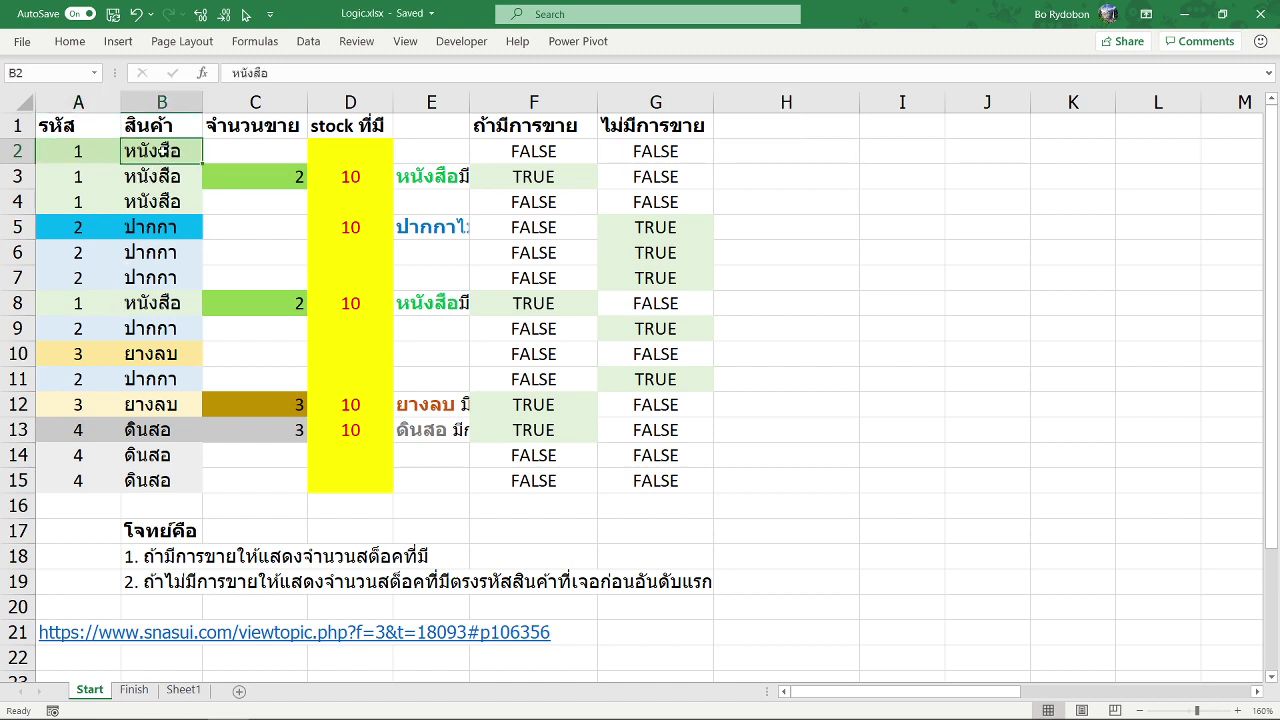
{"action": "left_click", "coordinate": [91, 151]}
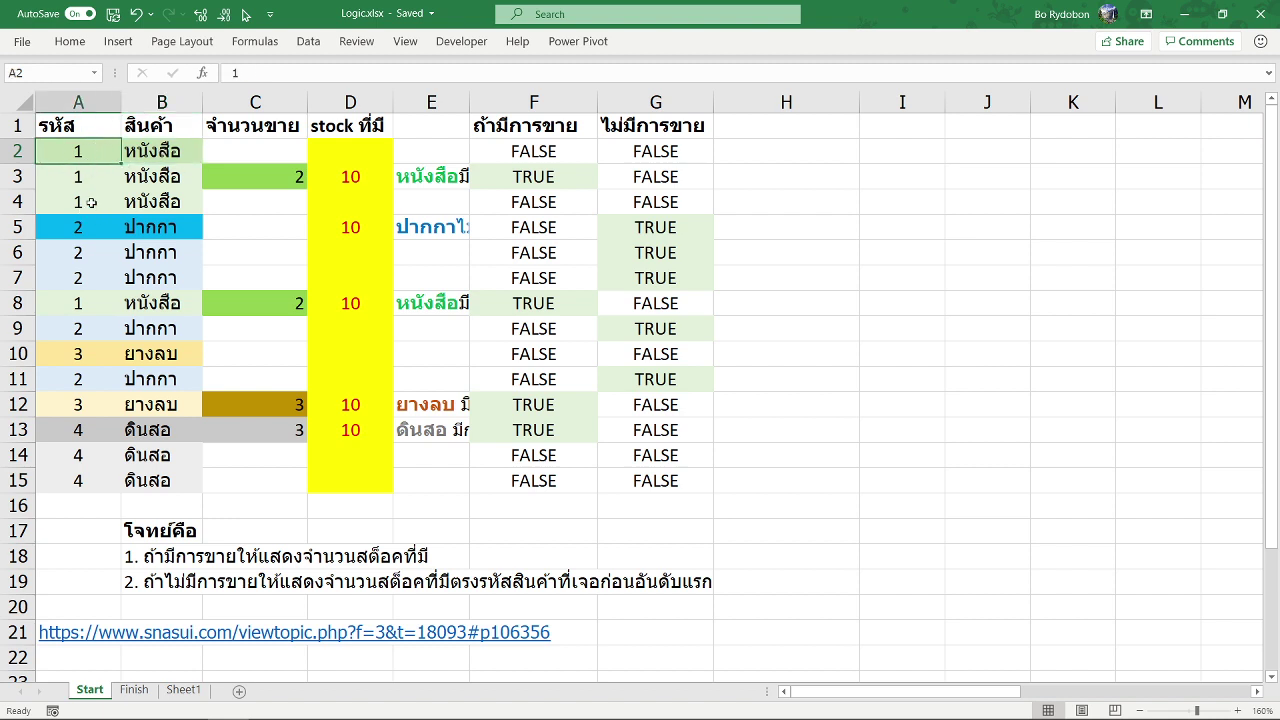
{"action": "left_click", "coordinate": [91, 202]}
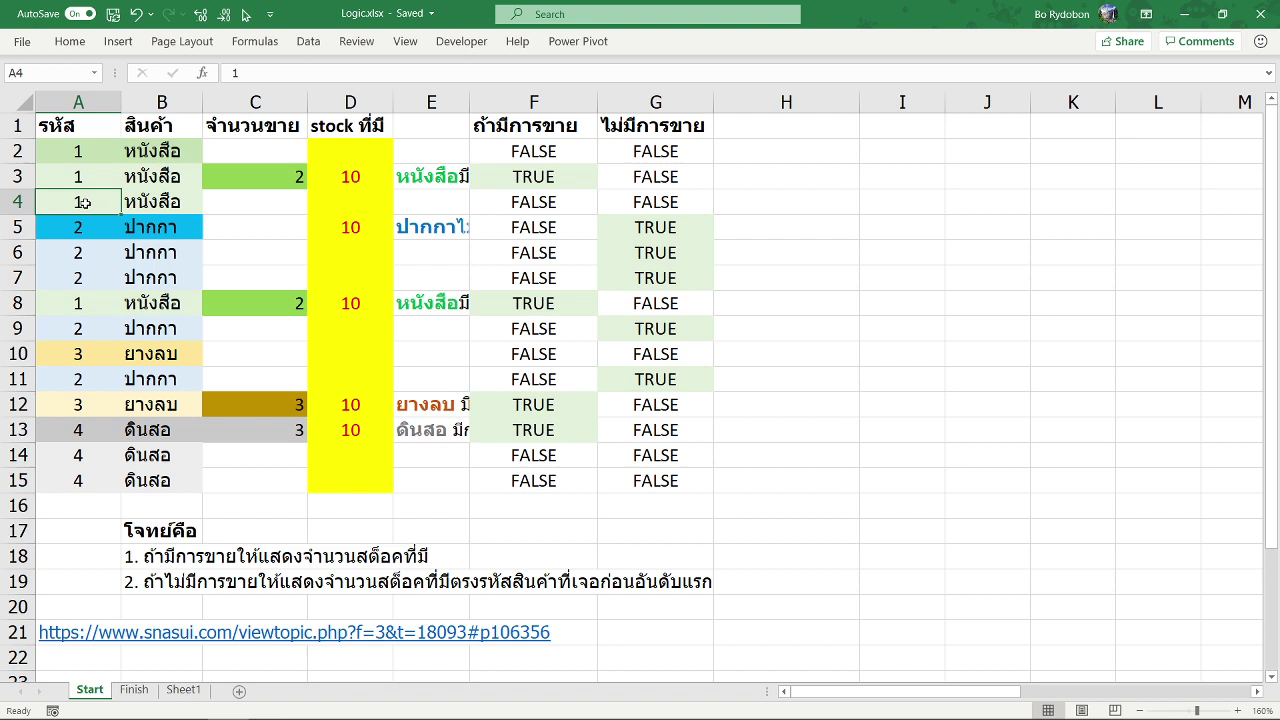
{"action": "left_click", "coordinate": [77, 150]}
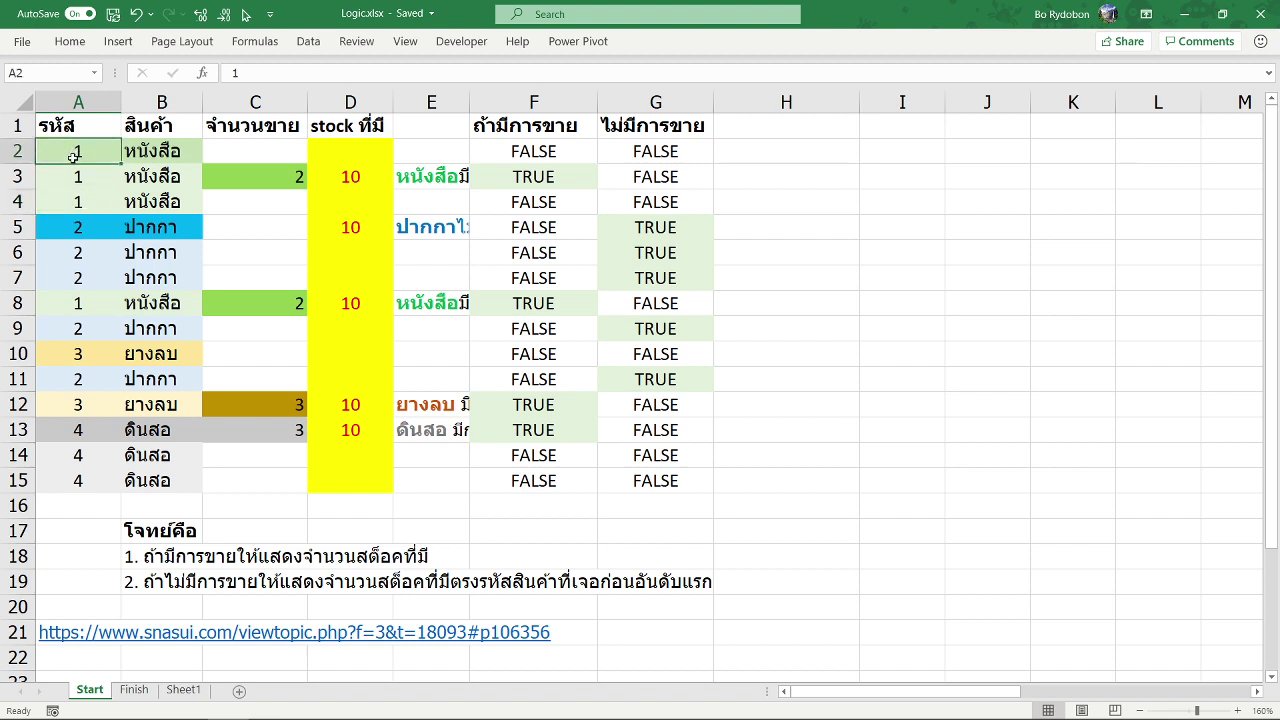
{"action": "left_click", "coordinate": [725, 142]}
Step: Enter the running count formula =COUNTIFS(A$2:A2,A2) in H2
{"action": "type", "text": "="}
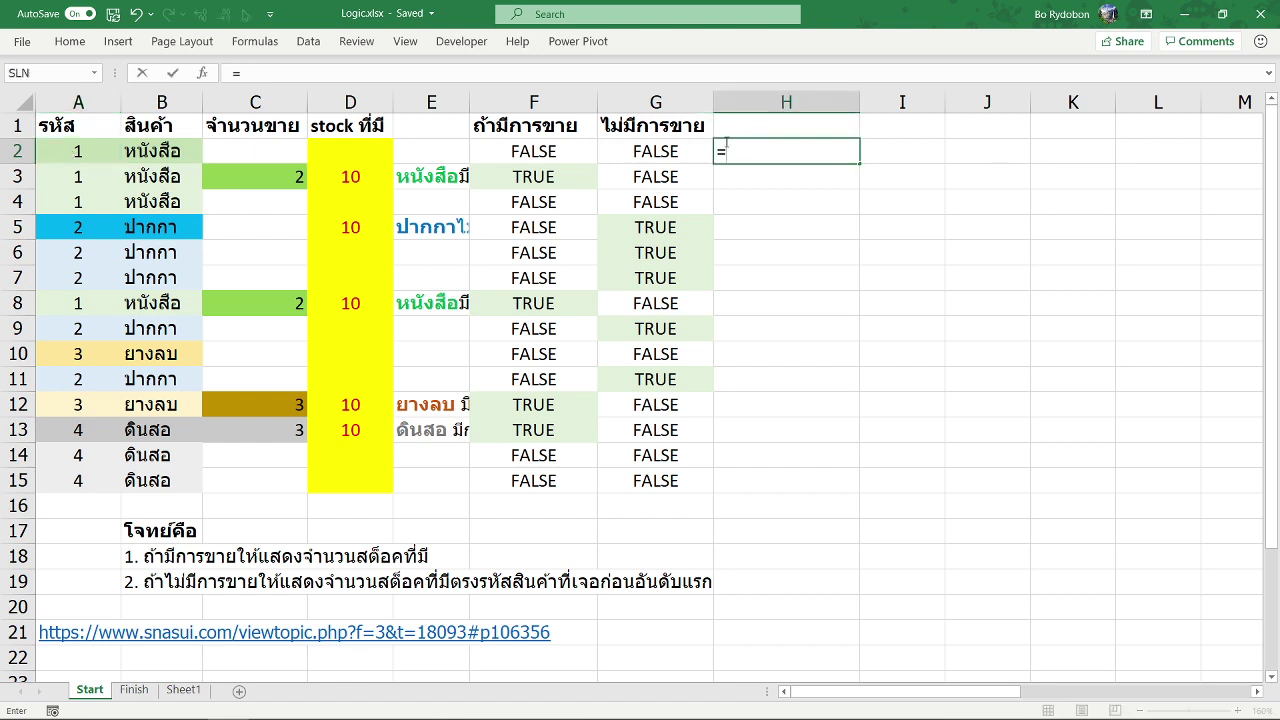
{"action": "type", "text": "countif"}
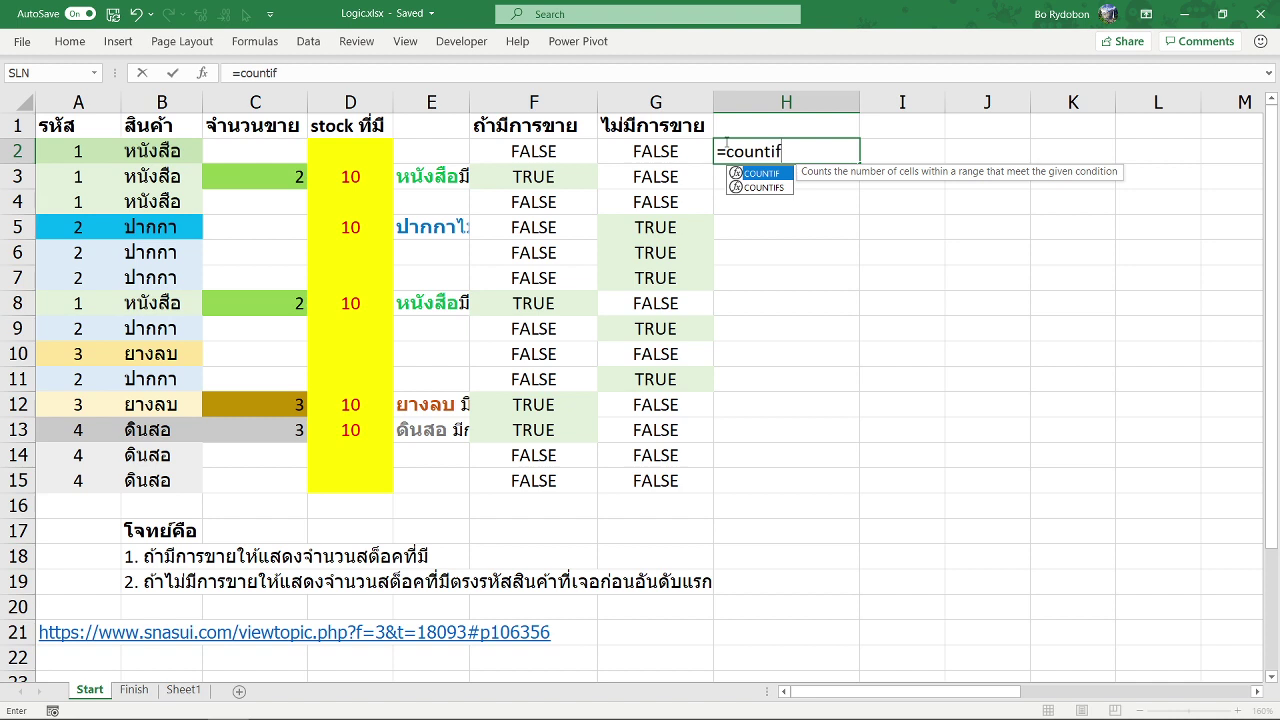
{"action": "key", "text": "Down"}
{"action": "key", "text": "Tab"}
{"action": "left_click", "coordinate": [103, 151]}
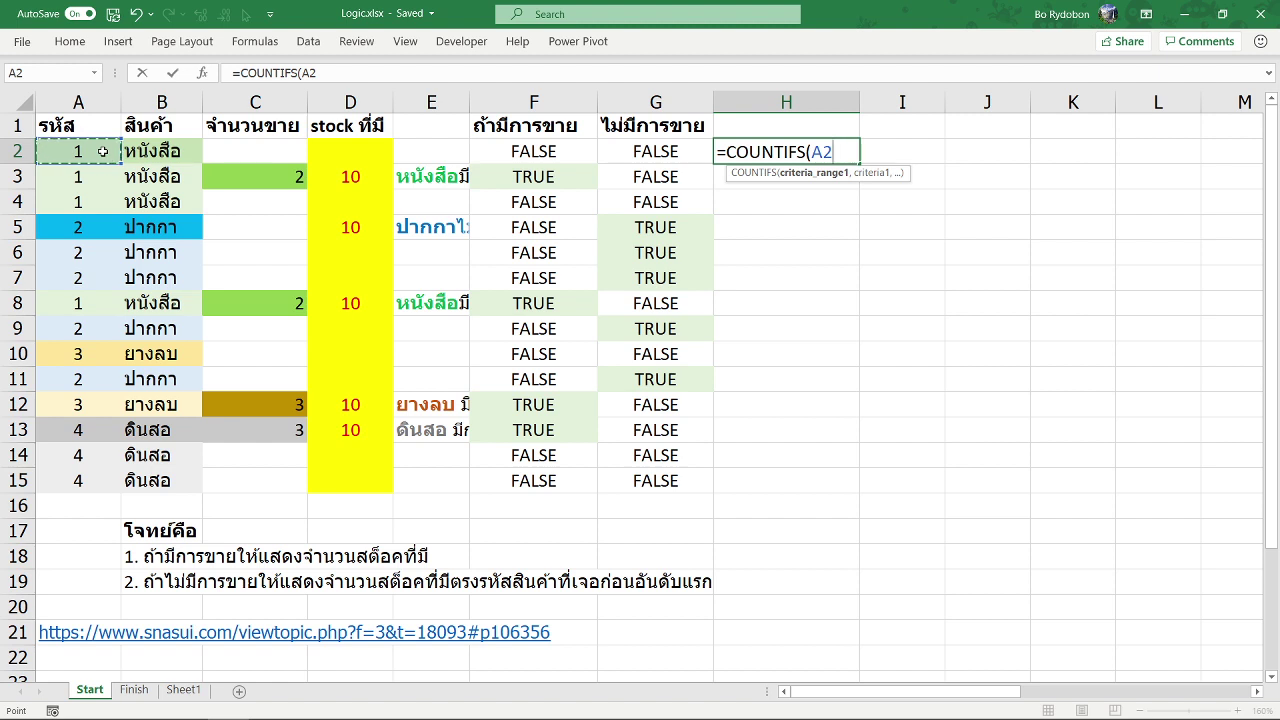
{"action": "key", "text": "F4"}
{"action": "key", "text": "F4"}
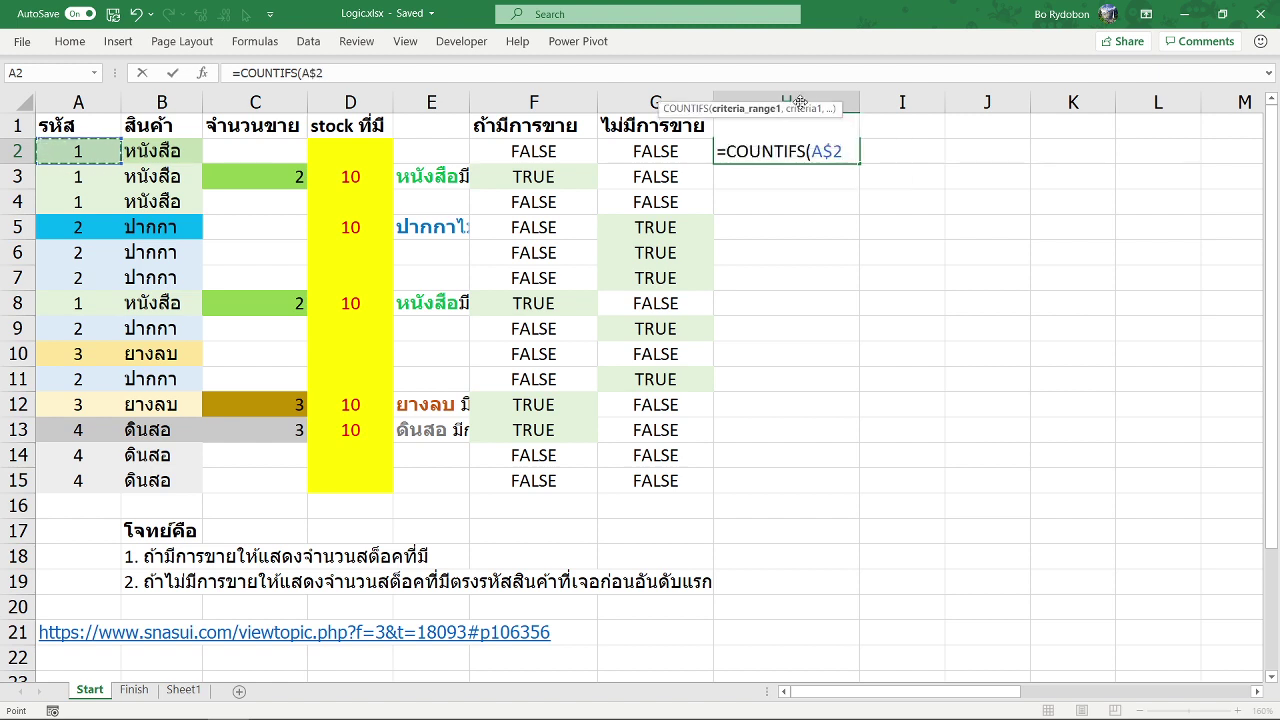
{"action": "key", "text": "F8"}
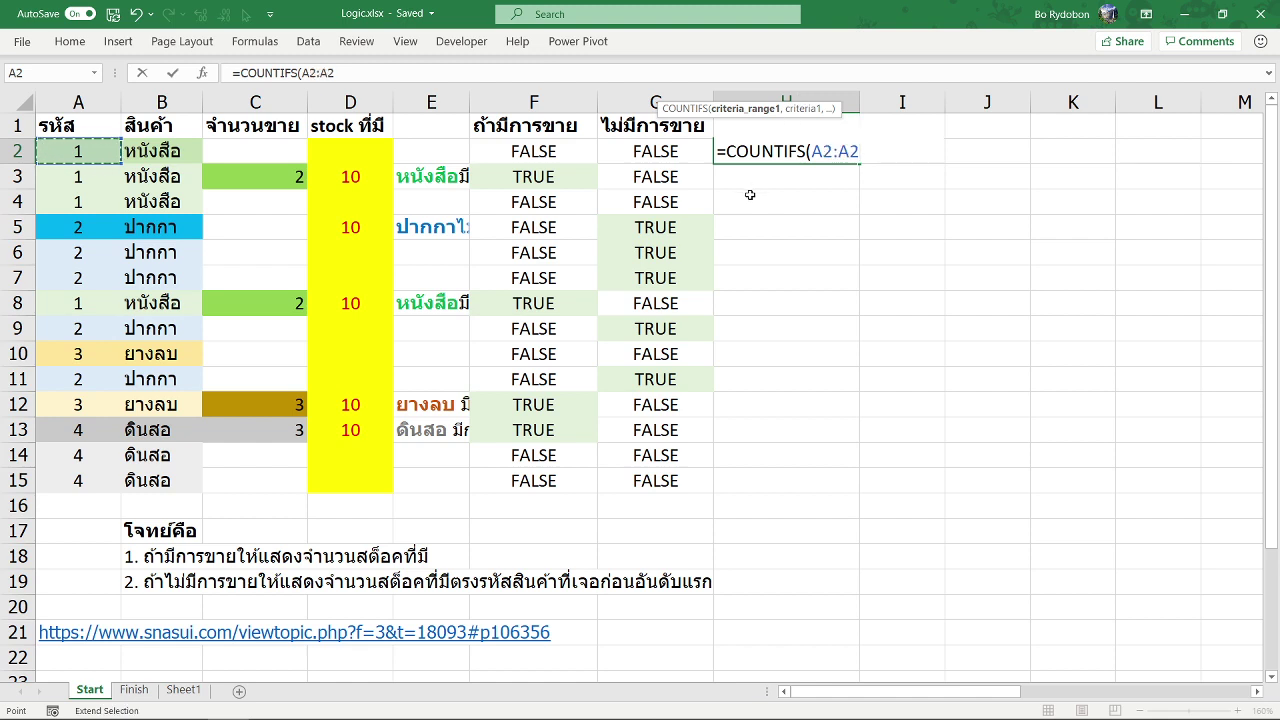
{"action": "double_click", "coordinate": [310, 73]}
{"action": "key", "text": "F4"}
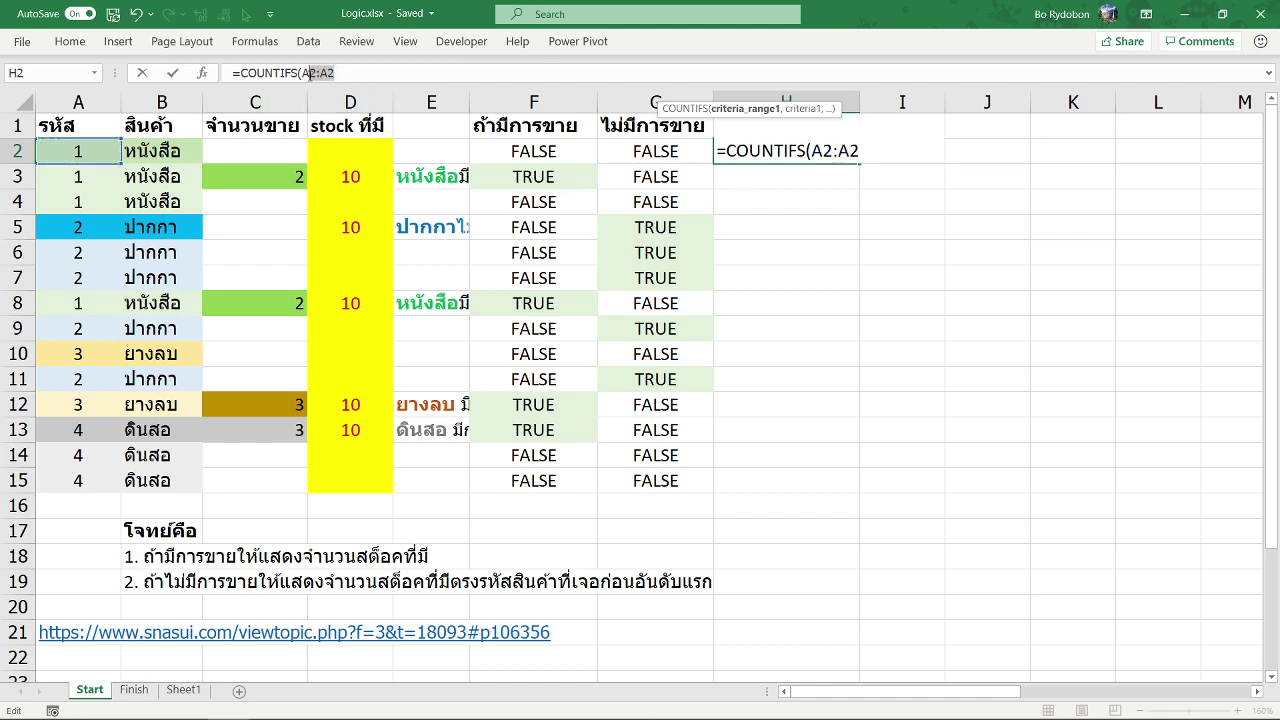
{"action": "key", "text": "F4"}
{"action": "left_click", "coordinate": [348, 73]}
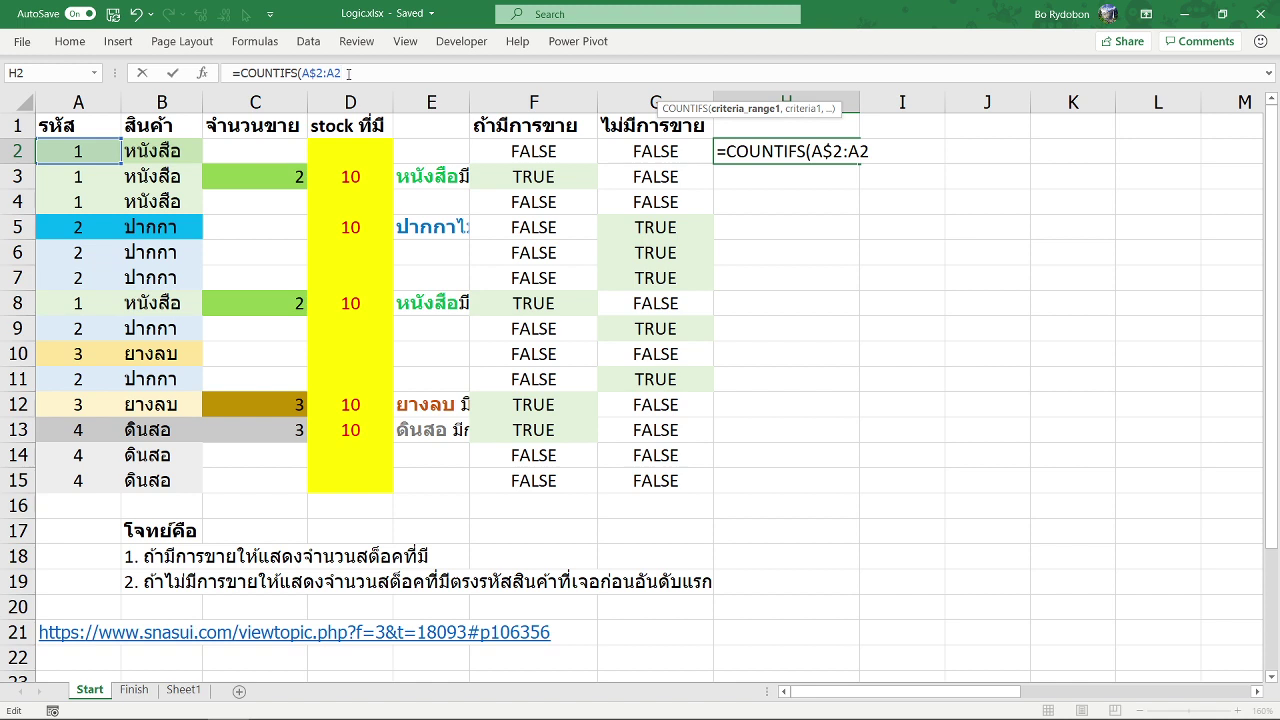
{"action": "type", "text": ","}
{"action": "left_click", "coordinate": [91, 148]}
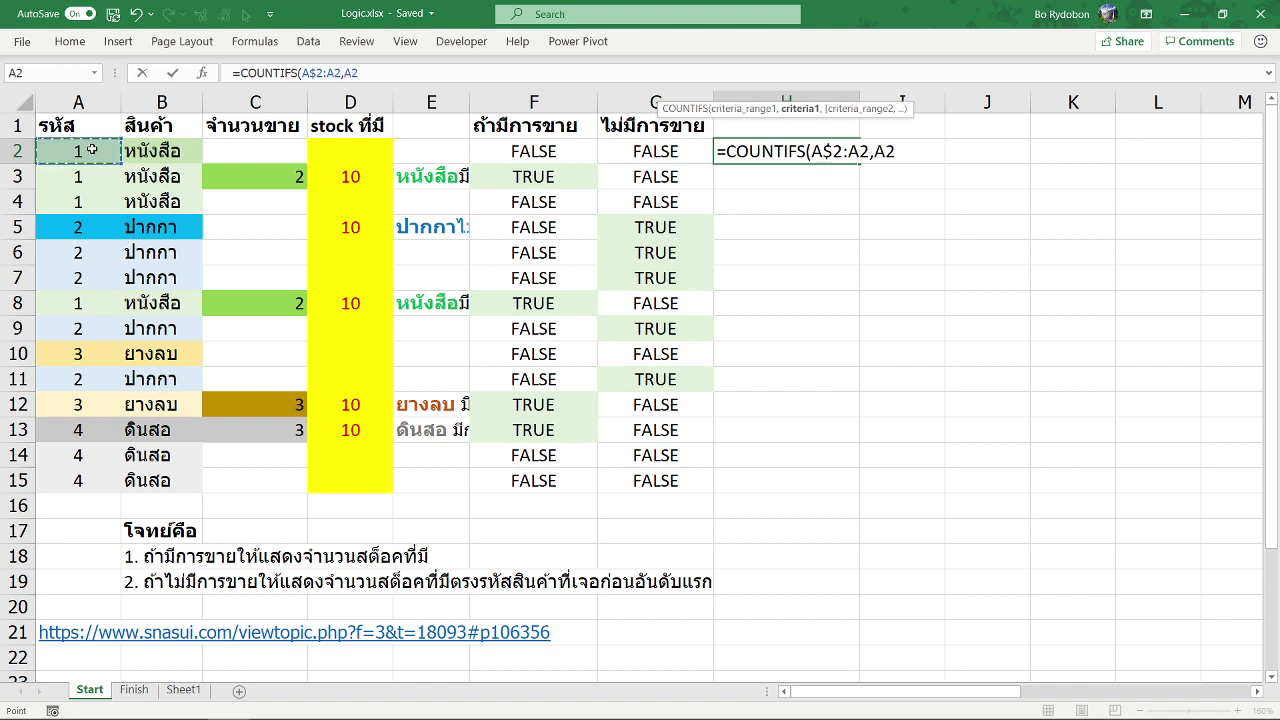
{"action": "key", "text": "Return"}
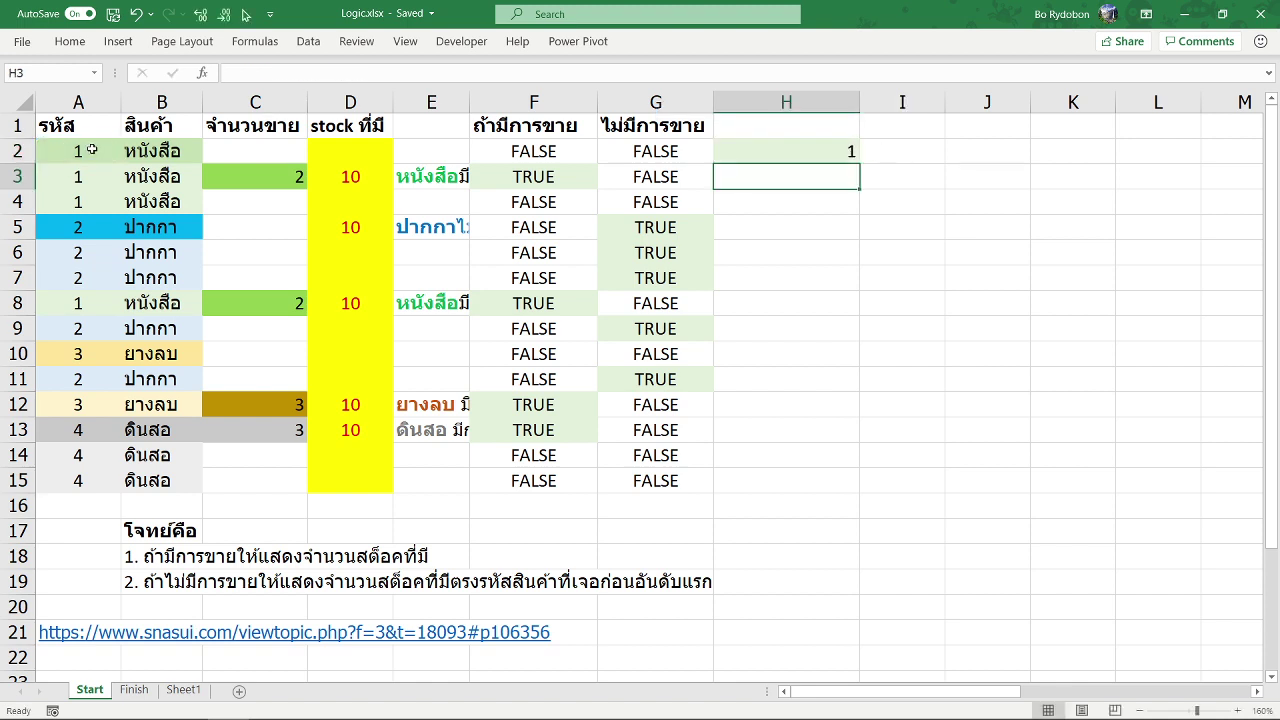
Step: Fill the H2 running count down to H15 and narrow column H
{"action": "key", "text": "Up"}
{"action": "left_click_drag", "start_coordinate": [861, 162], "coordinate": [829, 487]}
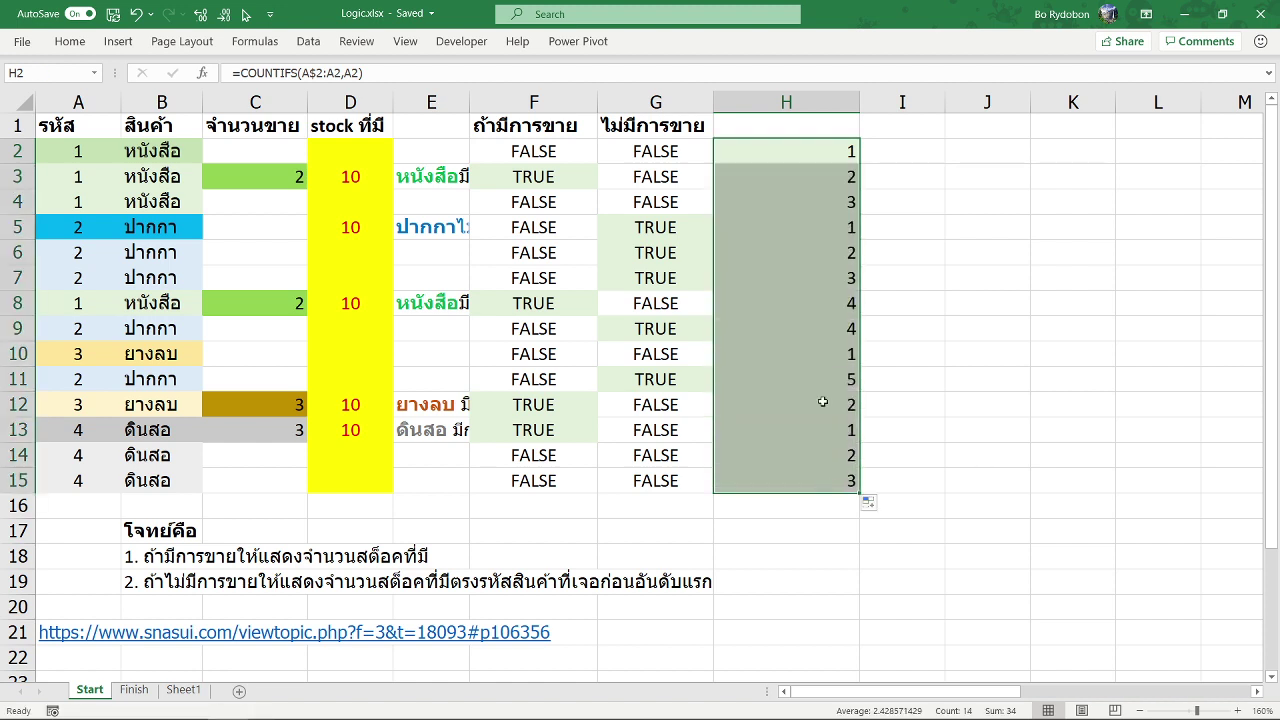
{"action": "right_click", "coordinate": [779, 163]}
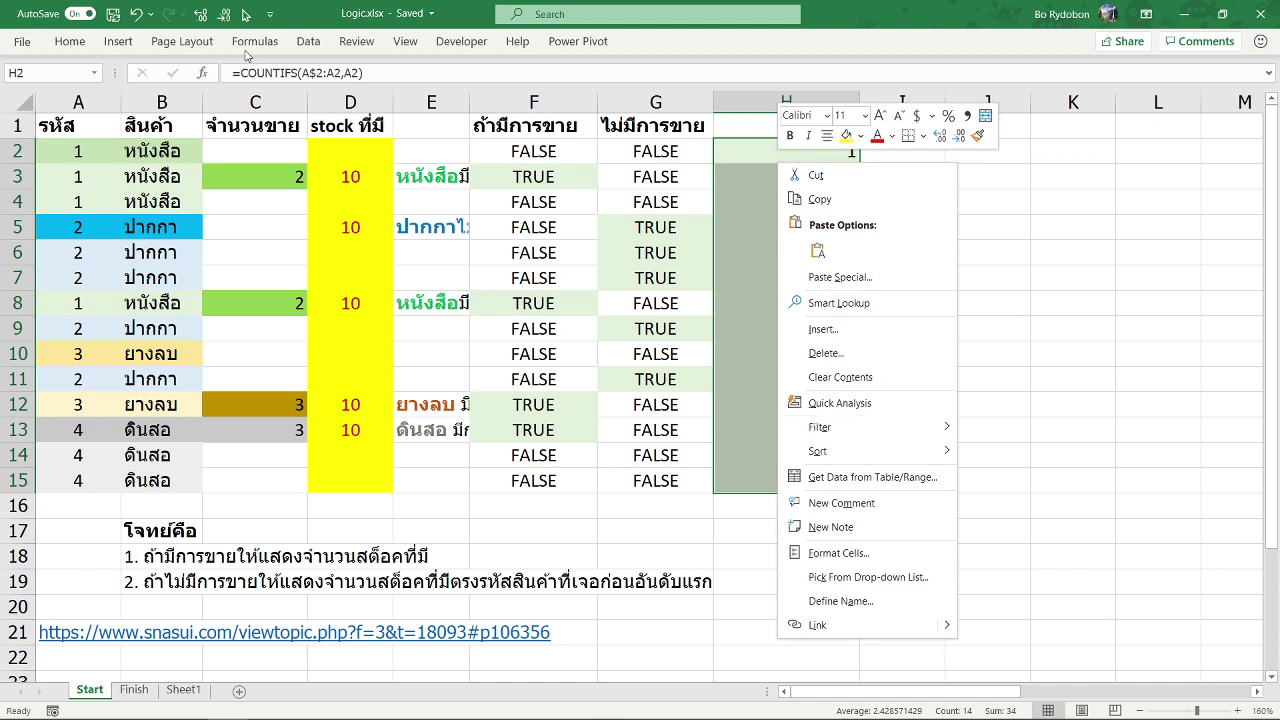
{"action": "left_click", "coordinate": [75, 49]}
{"action": "left_click", "coordinate": [75, 47]}
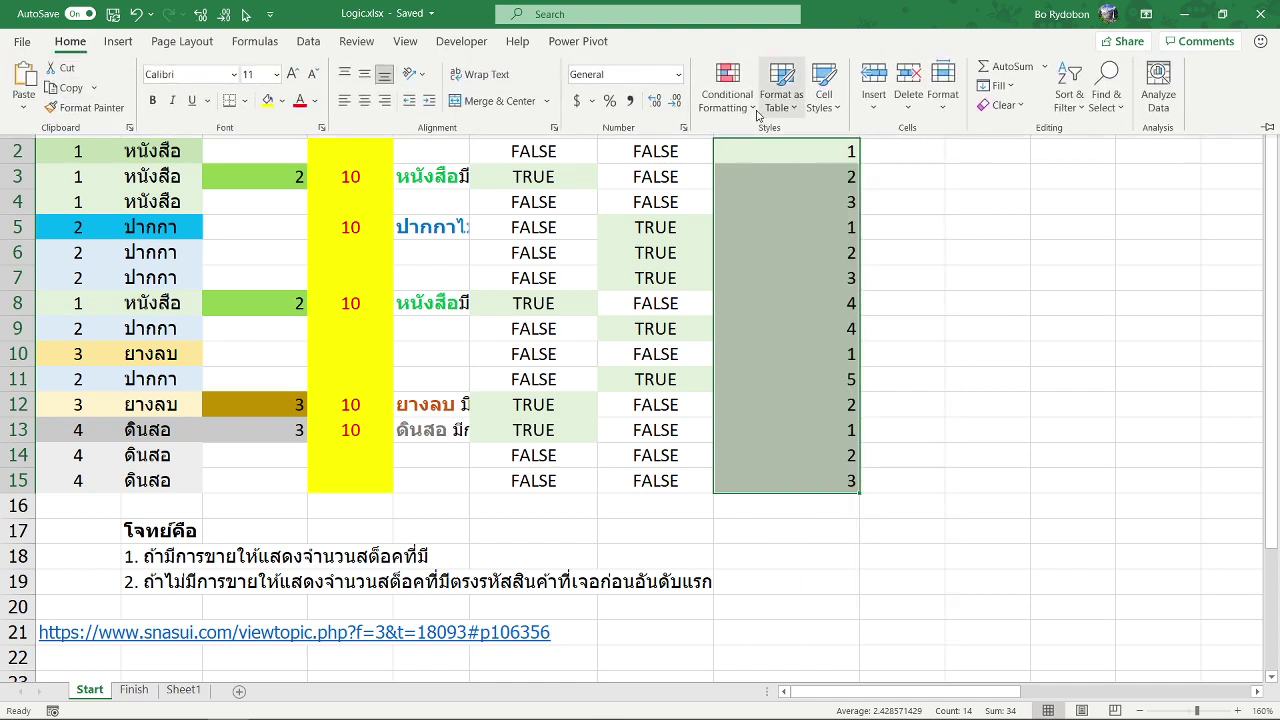
{"action": "left_click", "coordinate": [790, 404]}
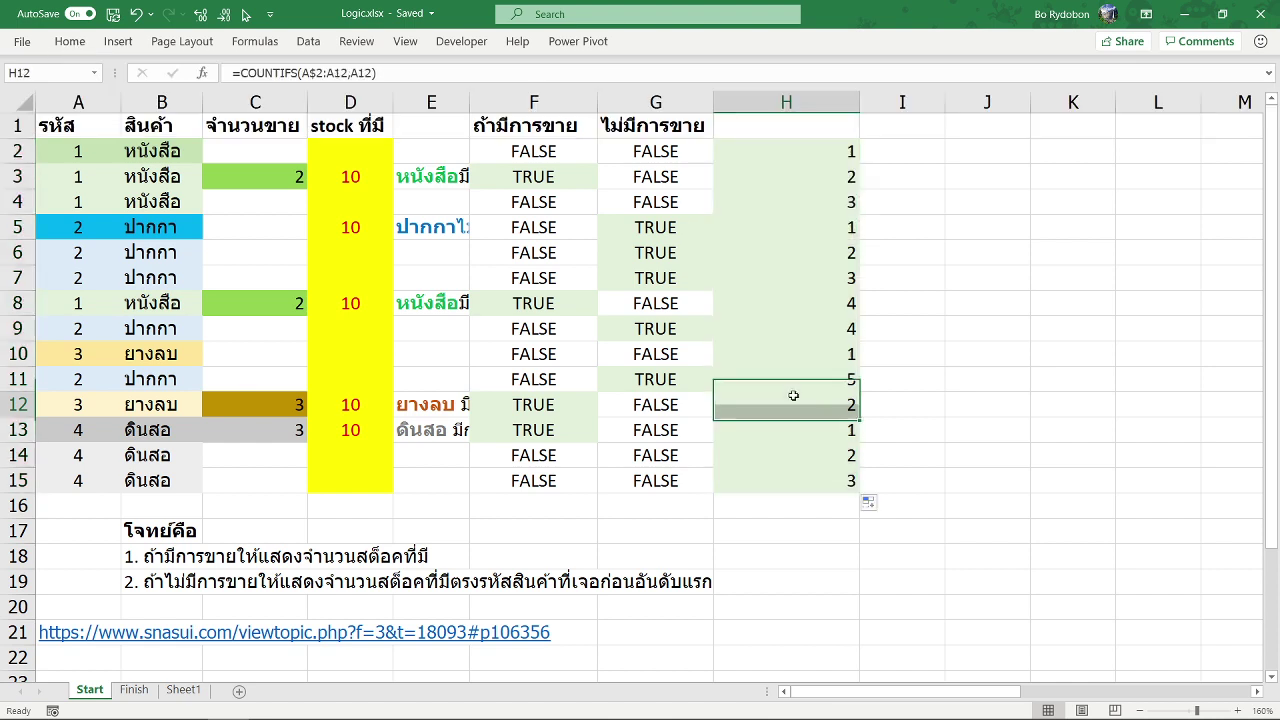
{"action": "left_click_drag", "start_coordinate": [859, 101], "coordinate": [814, 101]}
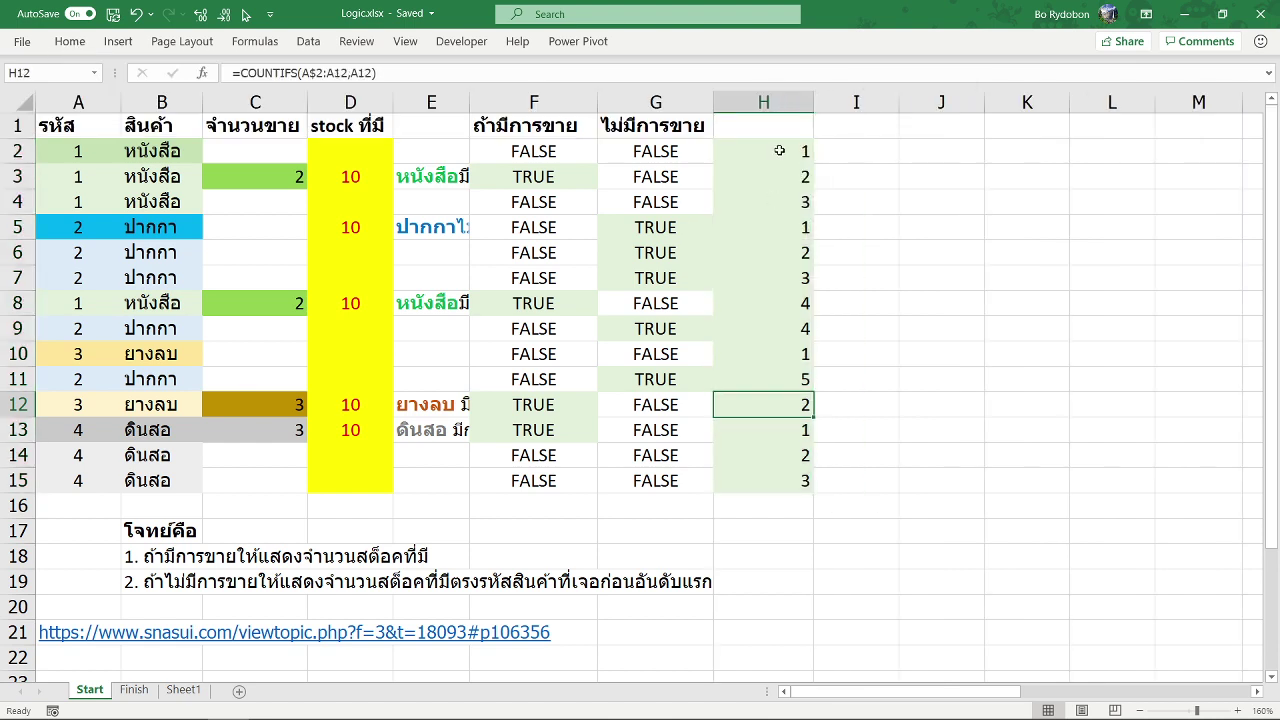
{"action": "left_click", "coordinate": [779, 151]}
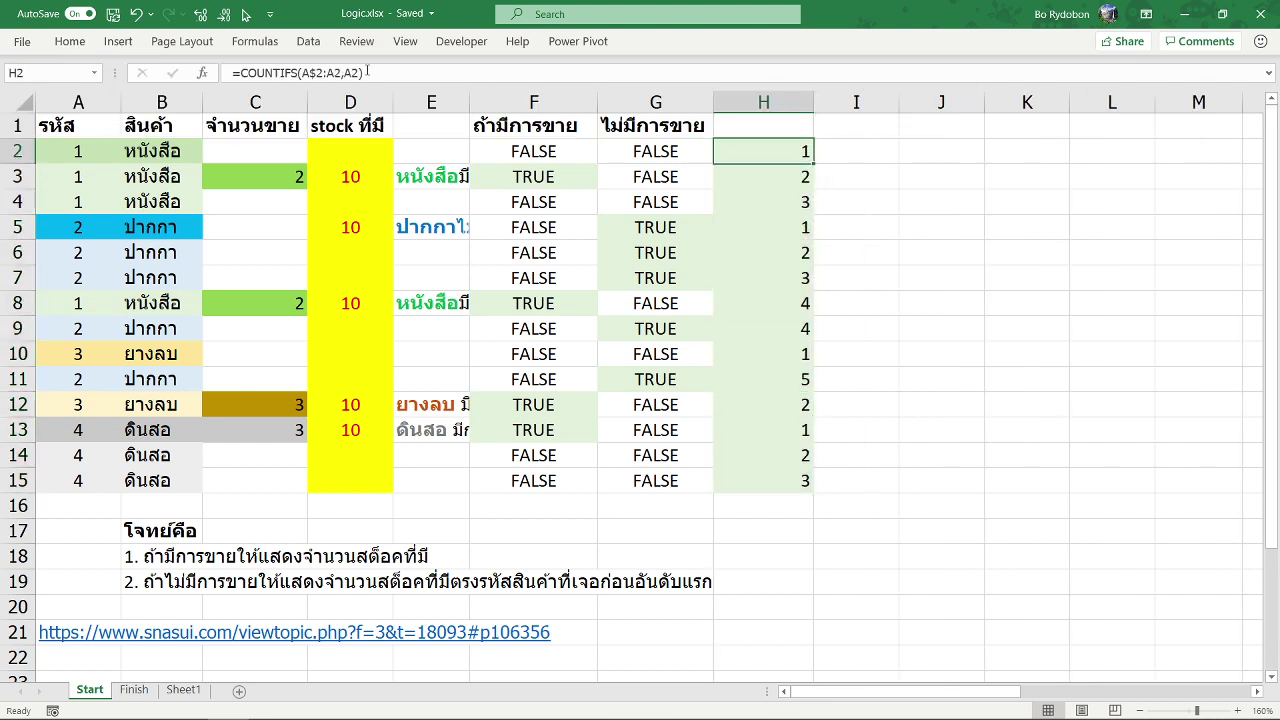
Step: Append =1 to the H2 formula and fill the first-occurrence test down to H15
{"action": "left_click", "coordinate": [367, 72]}
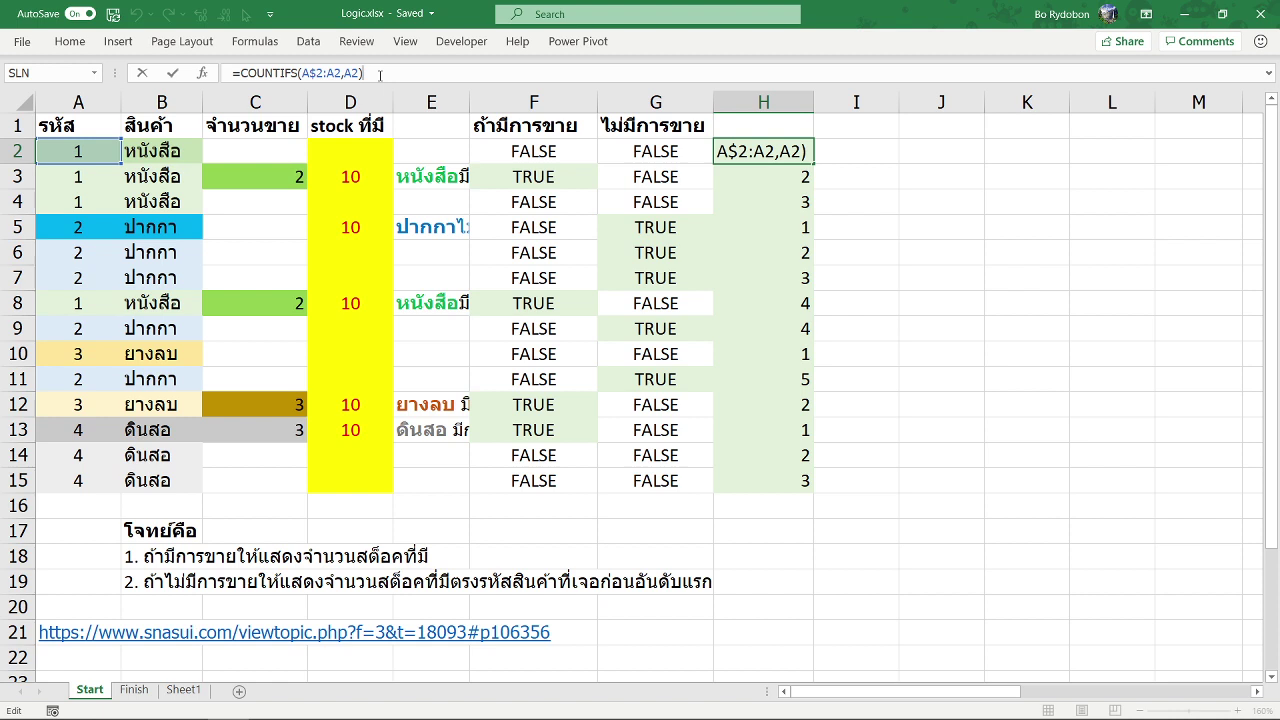
{"action": "type", "text": "=1"}
{"action": "key", "text": "Return"}
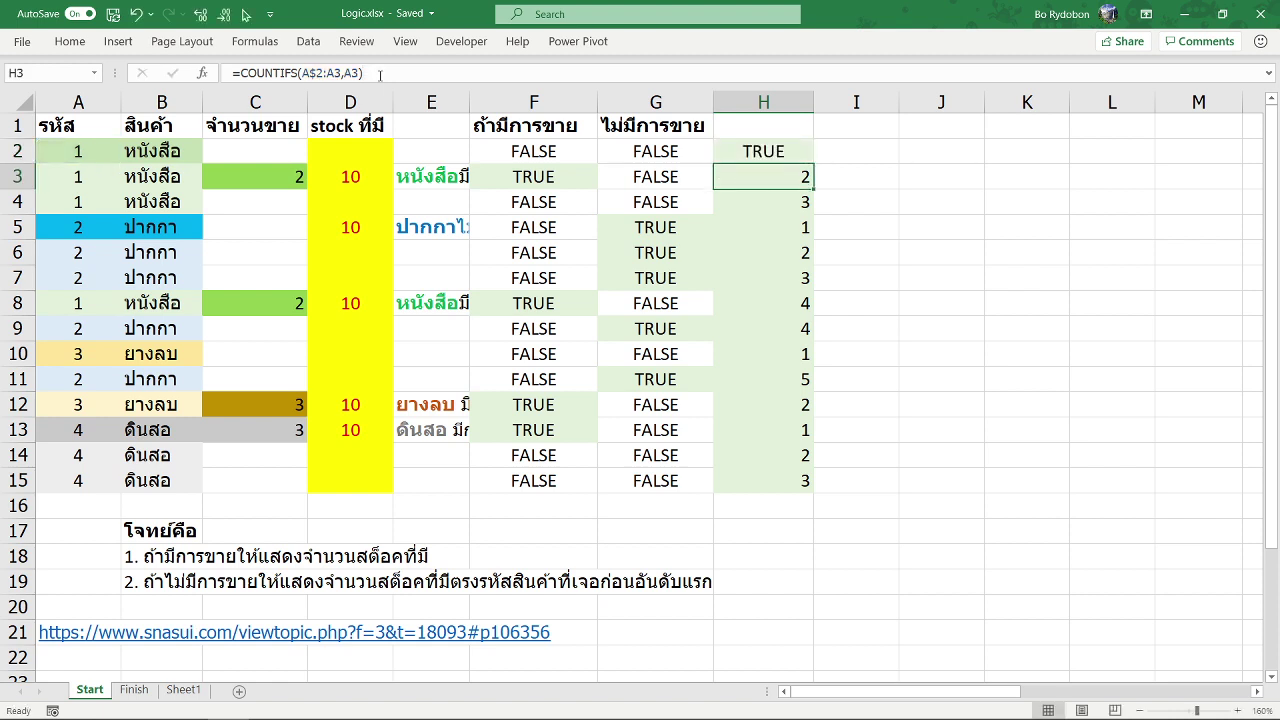
{"action": "key", "text": "Up"}
{"action": "double_click", "coordinate": [814, 162]}
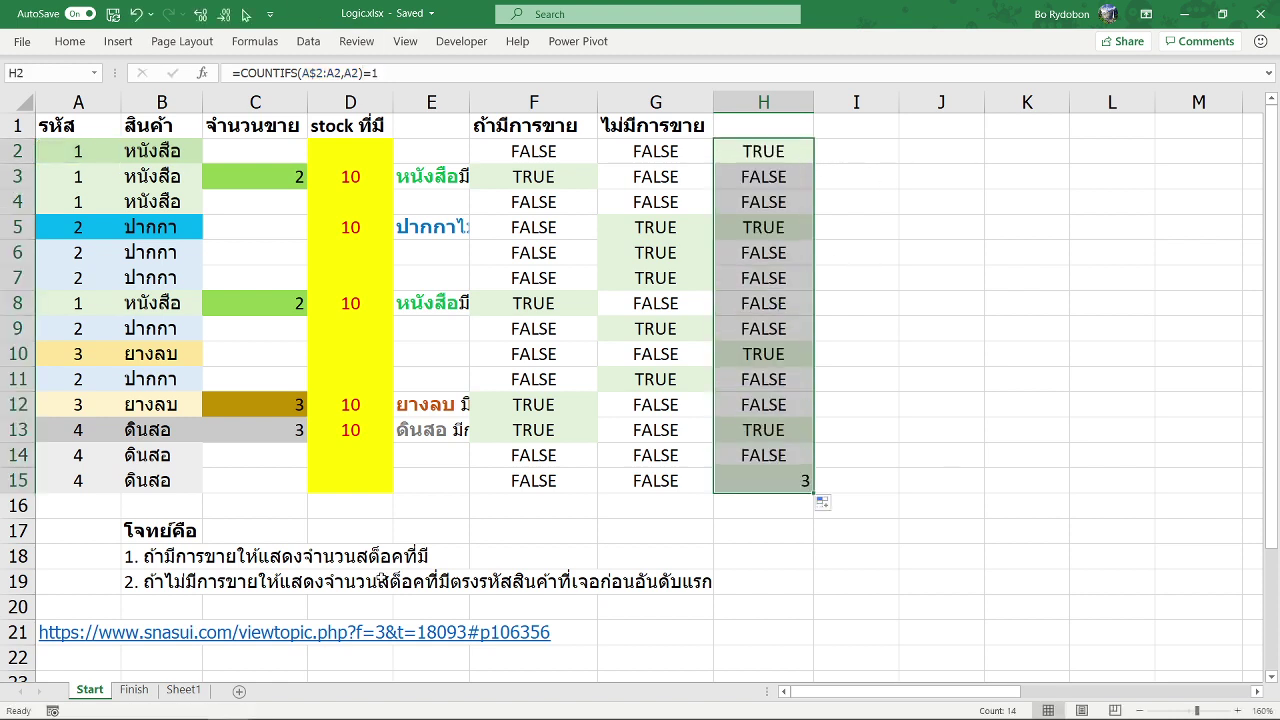
Step: Label column H with the header 'อันดับแรก'
{"action": "left_click", "coordinate": [157, 578]}
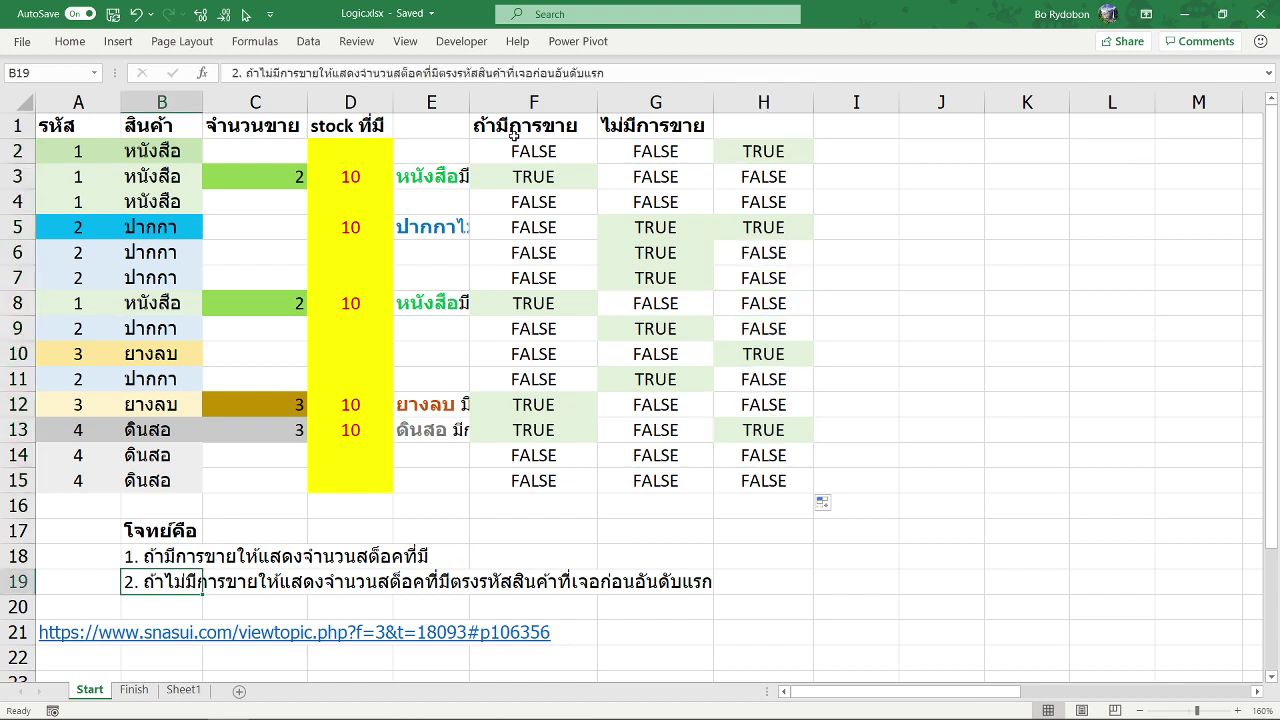
{"action": "double_click", "coordinate": [552, 75]}
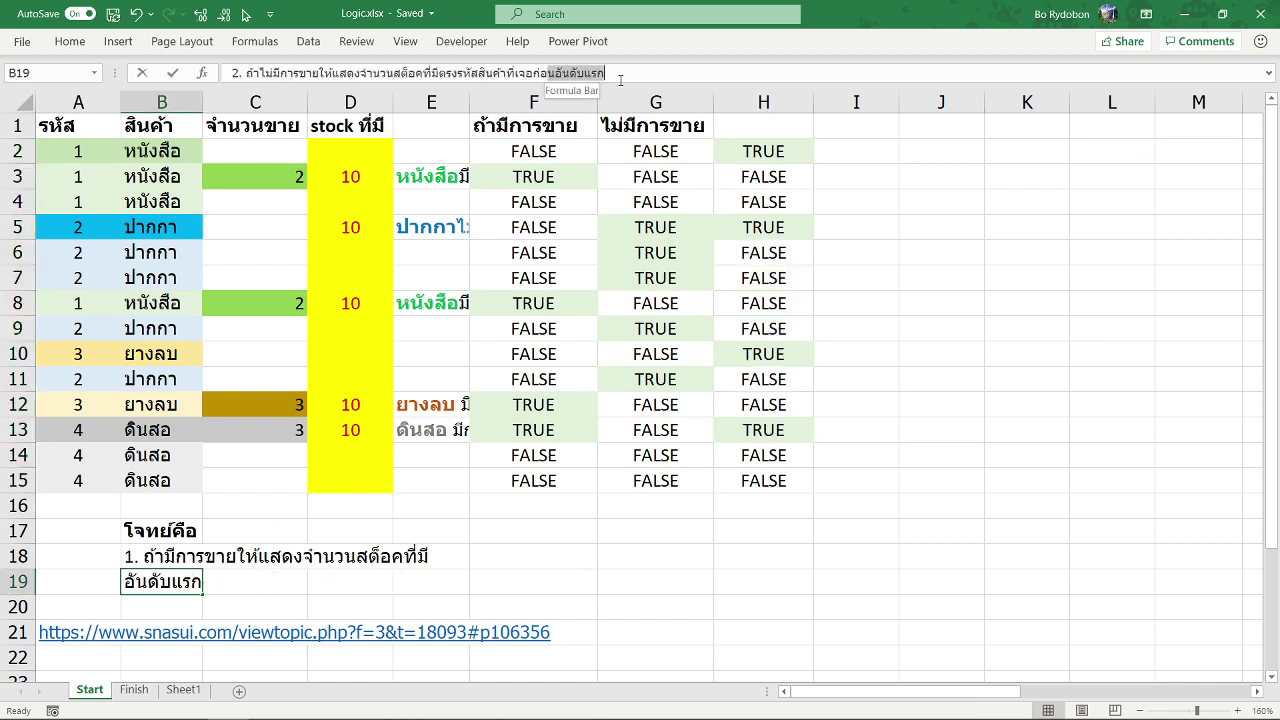
{"action": "double_click", "coordinate": [749, 123]}
{"action": "type", "text": "อันดับแรก"}
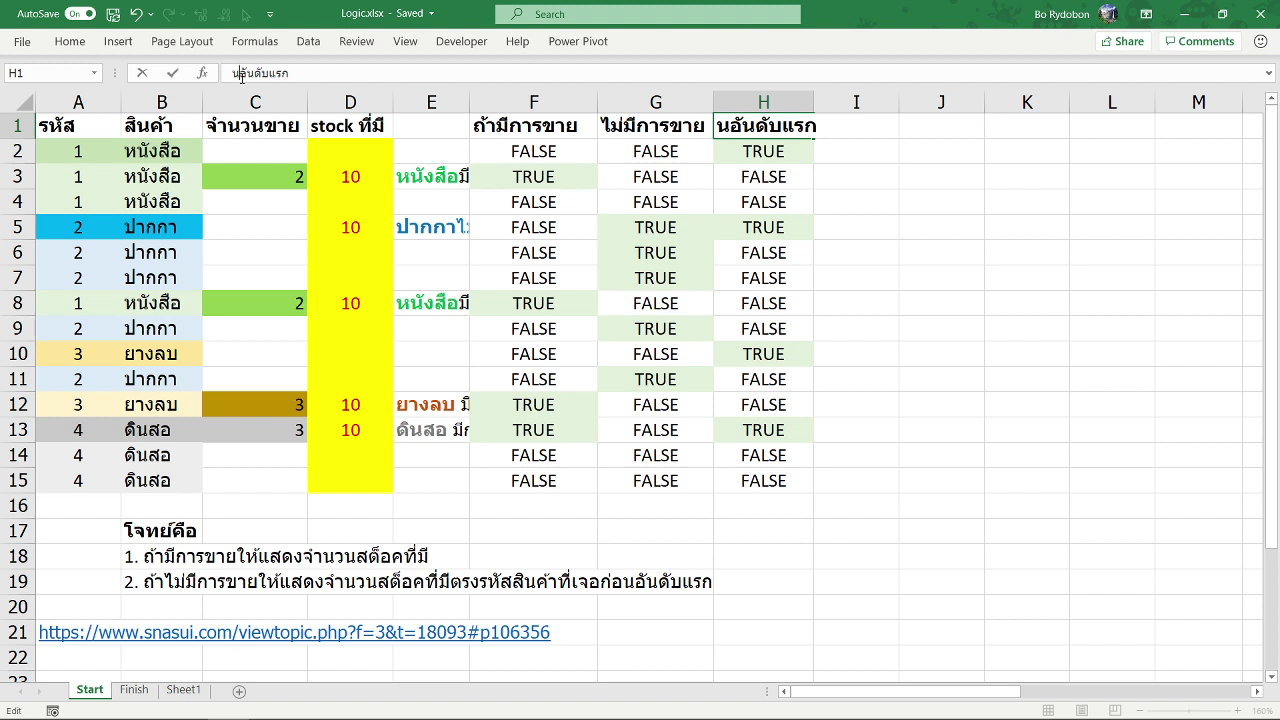
{"action": "key", "text": "Return"}
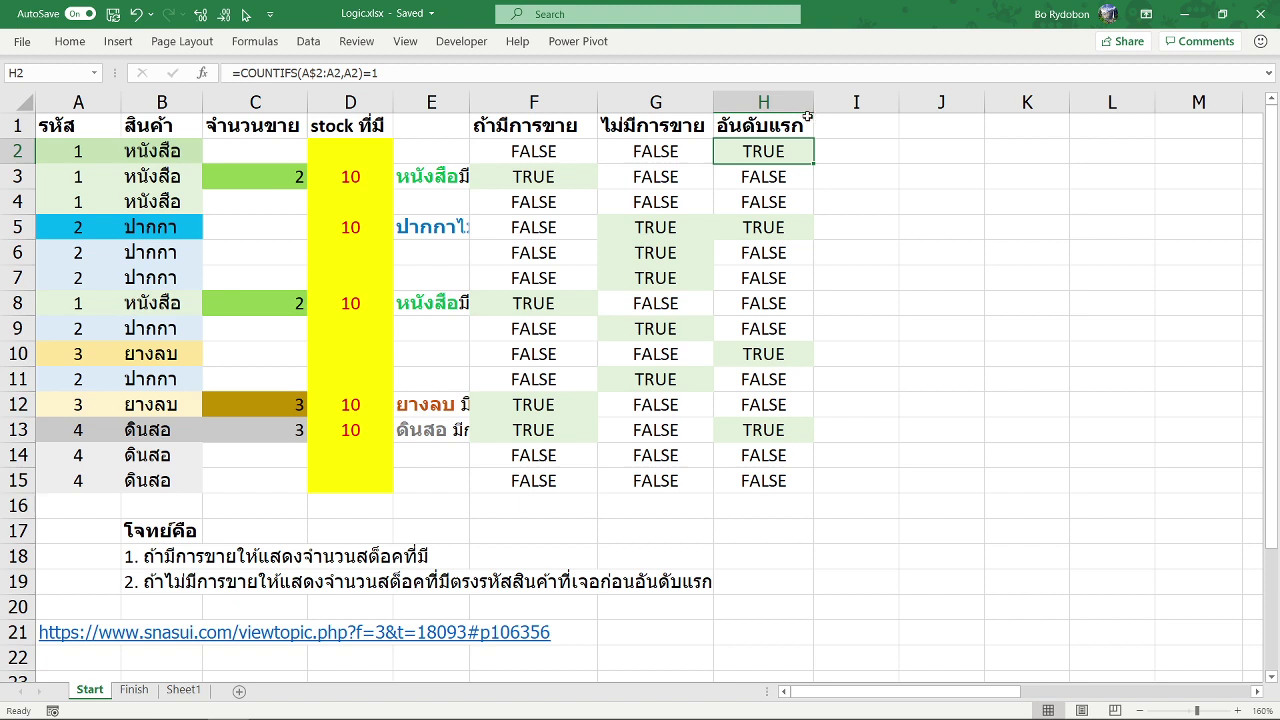
{"action": "left_click", "coordinate": [849, 149]}
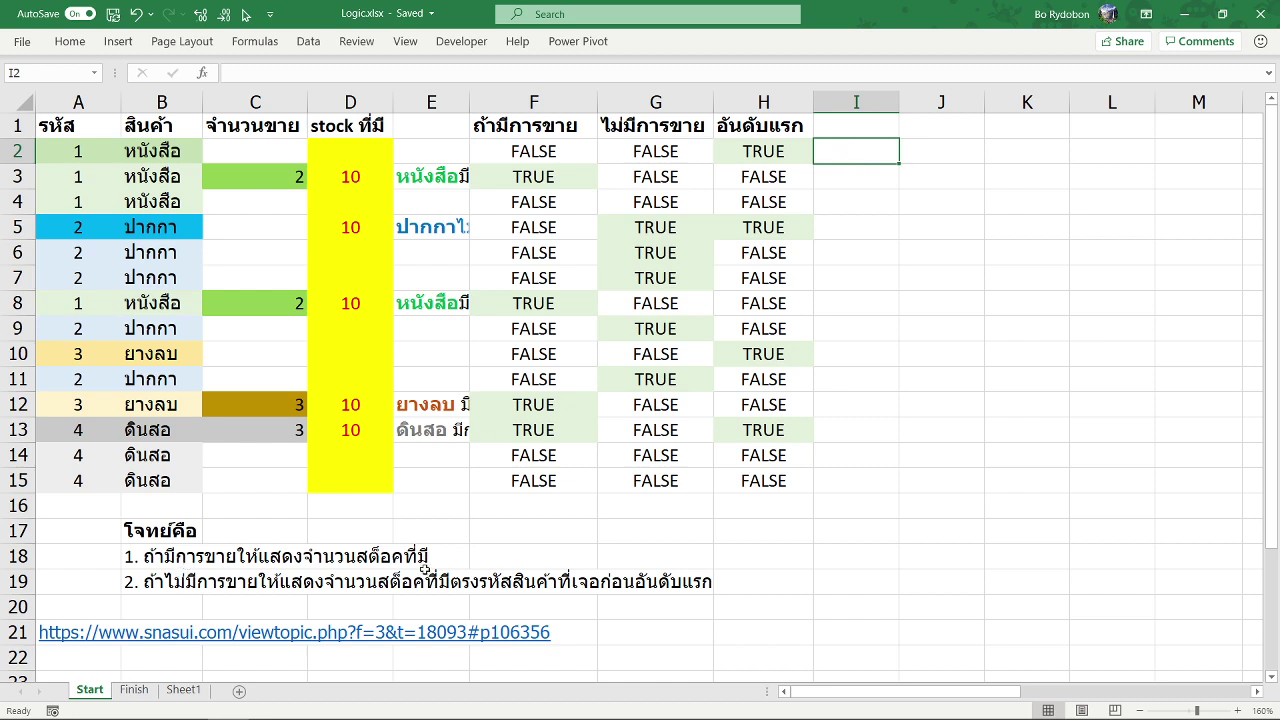
Step: Enter =IF(F2,10) in I2 and fill it down to row 15
{"action": "type", "text": "="}
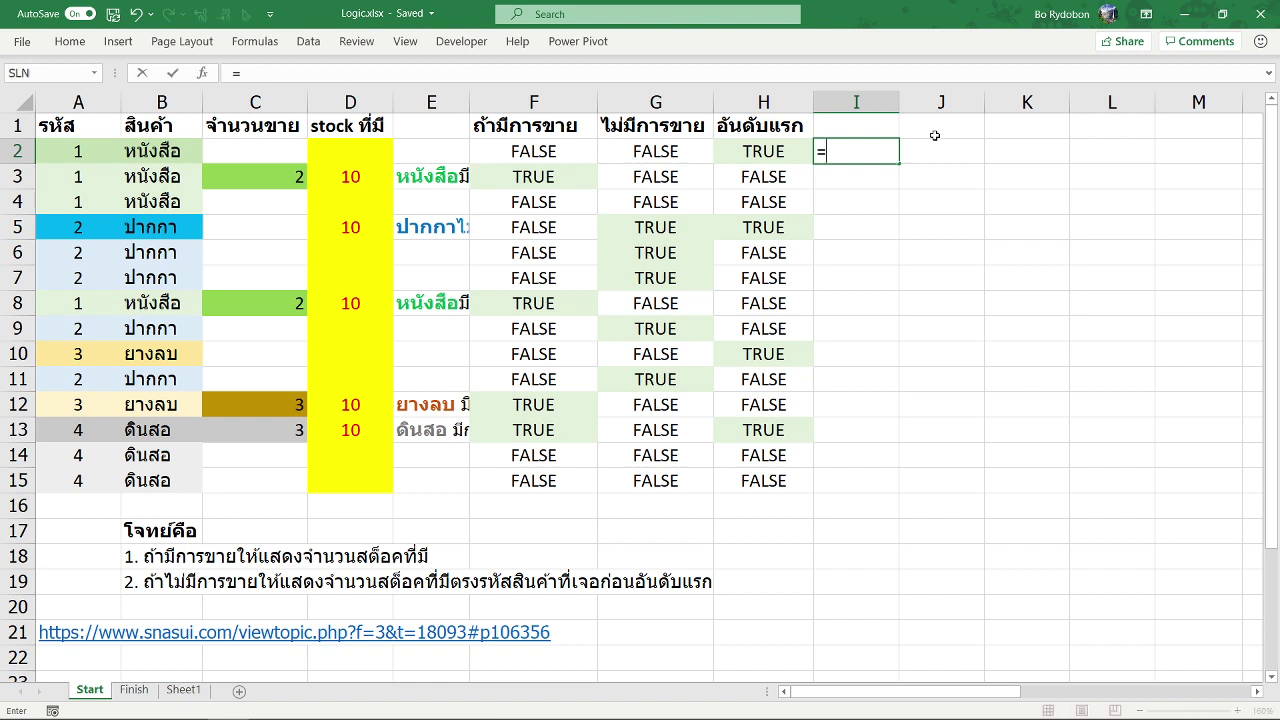
{"action": "type", "text": "if"}
{"action": "key", "text": "Tab"}
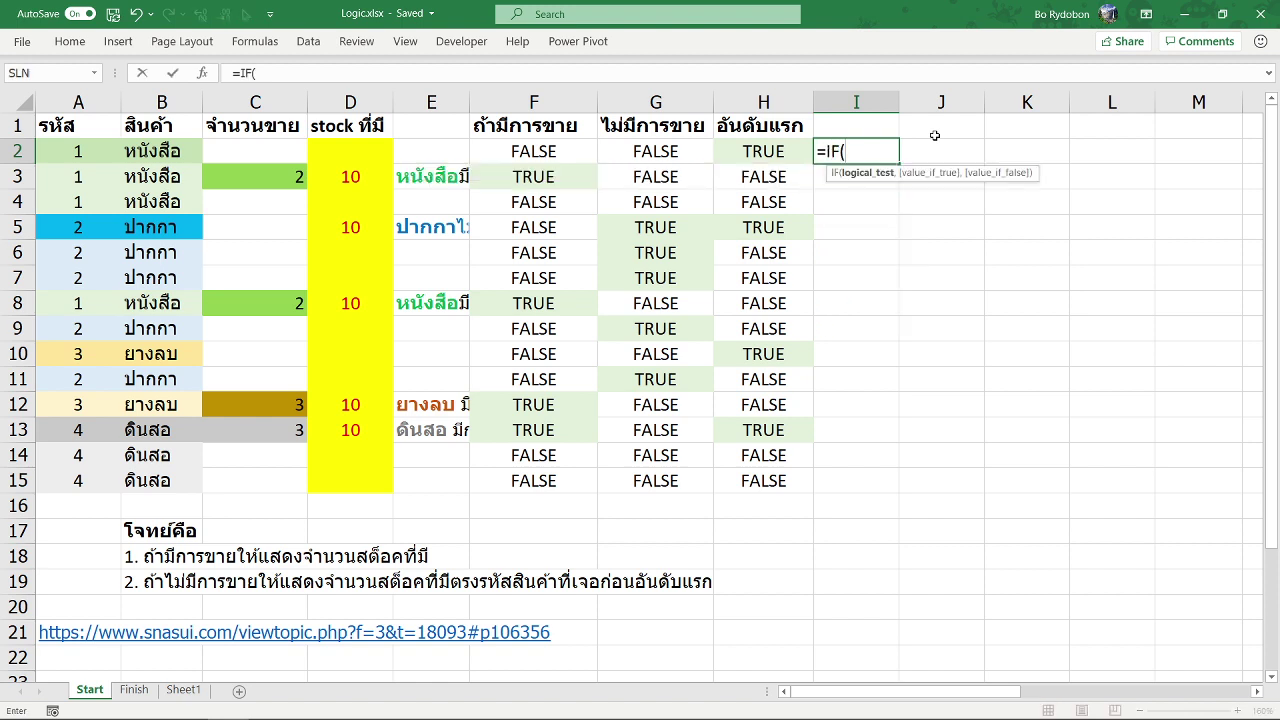
{"action": "left_click", "coordinate": [524, 150]}
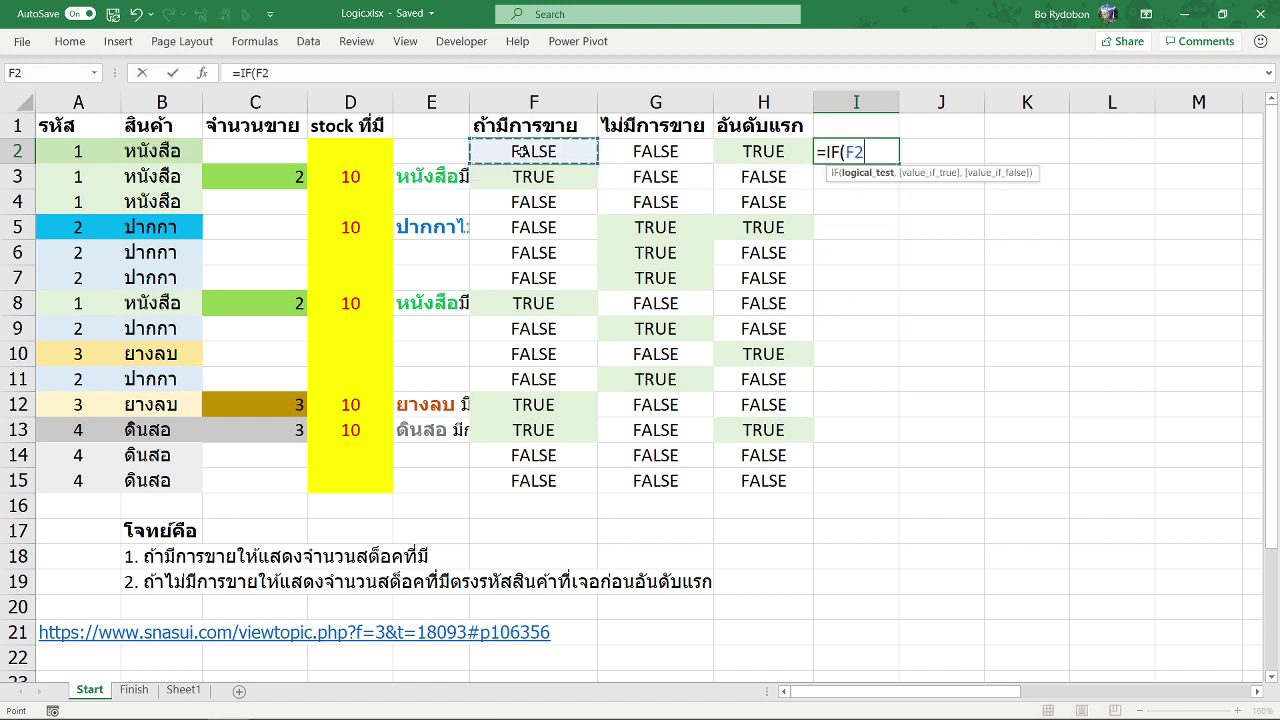
{"action": "type", "text": ","}
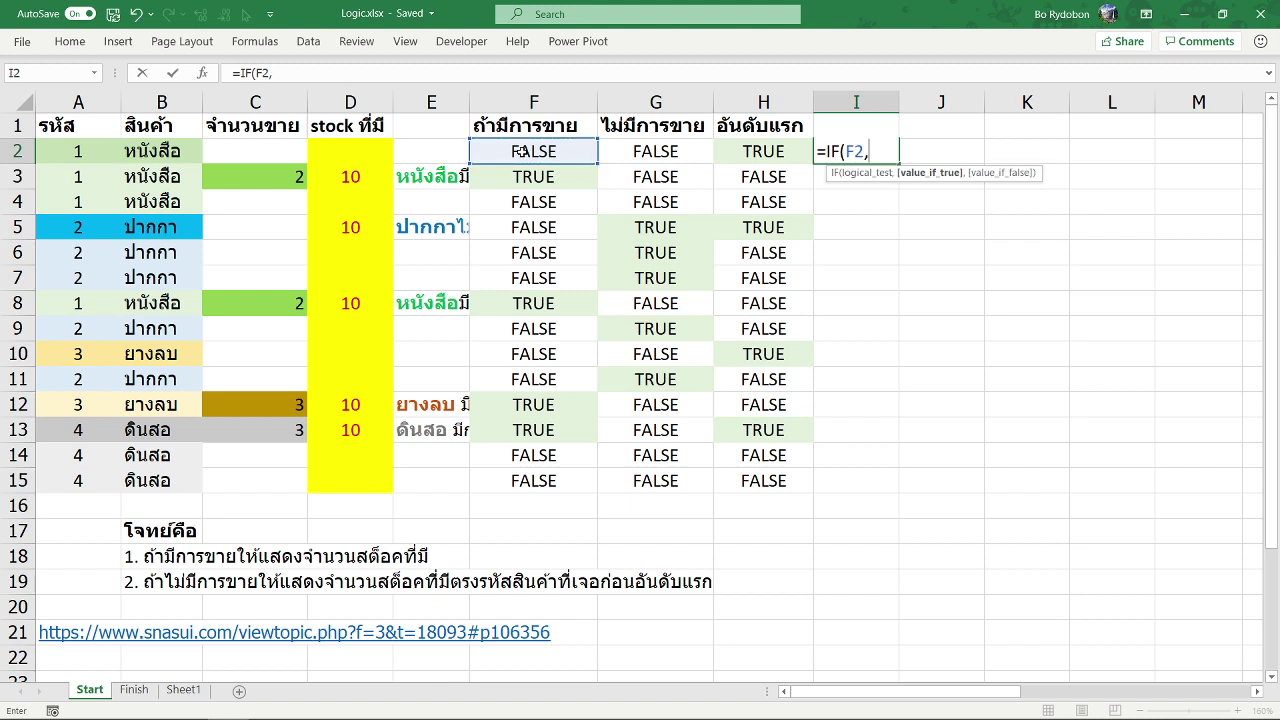
{"action": "type", "text": "10"}
{"action": "type", "text": ")"}
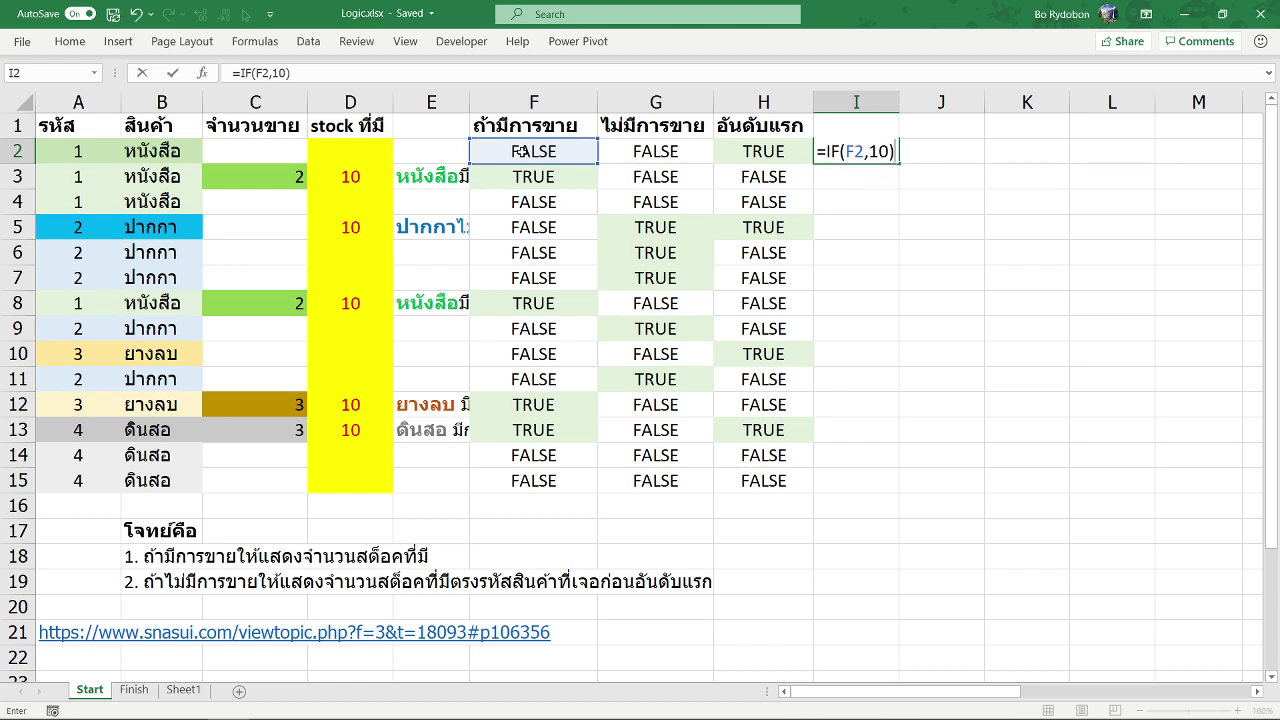
{"action": "key", "text": "ctrl+Return"}
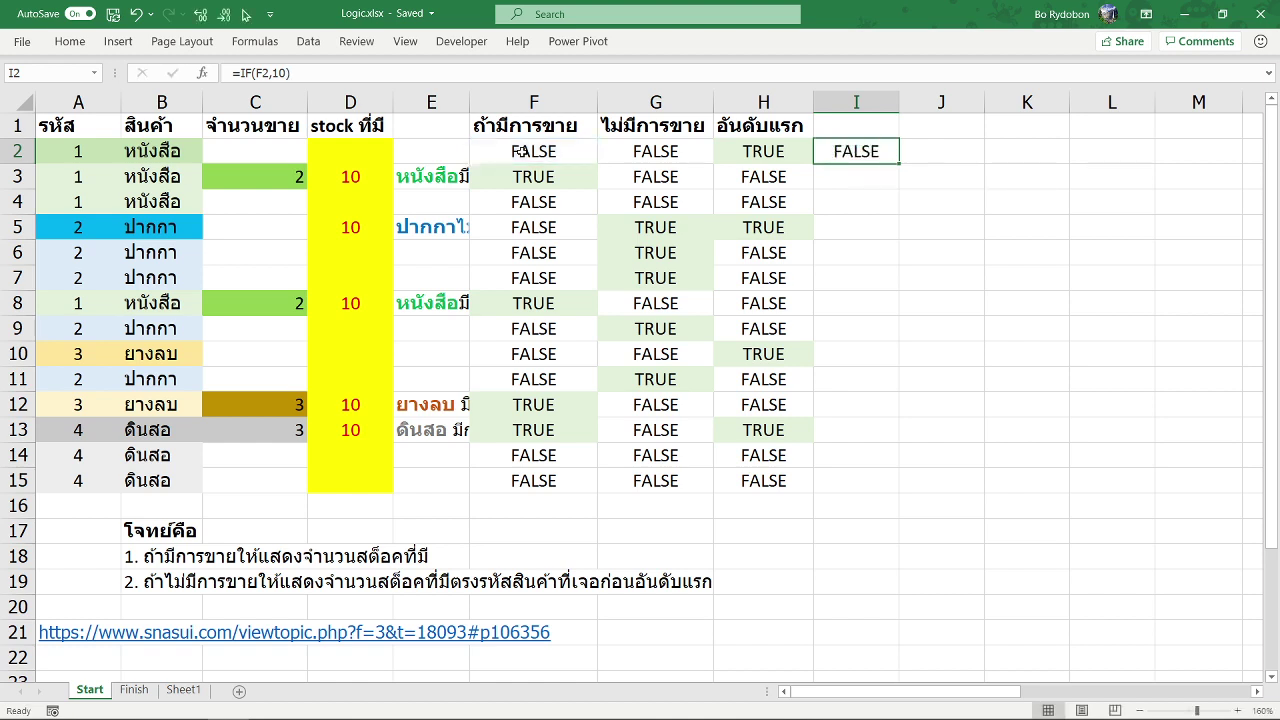
{"action": "double_click", "coordinate": [899, 164]}
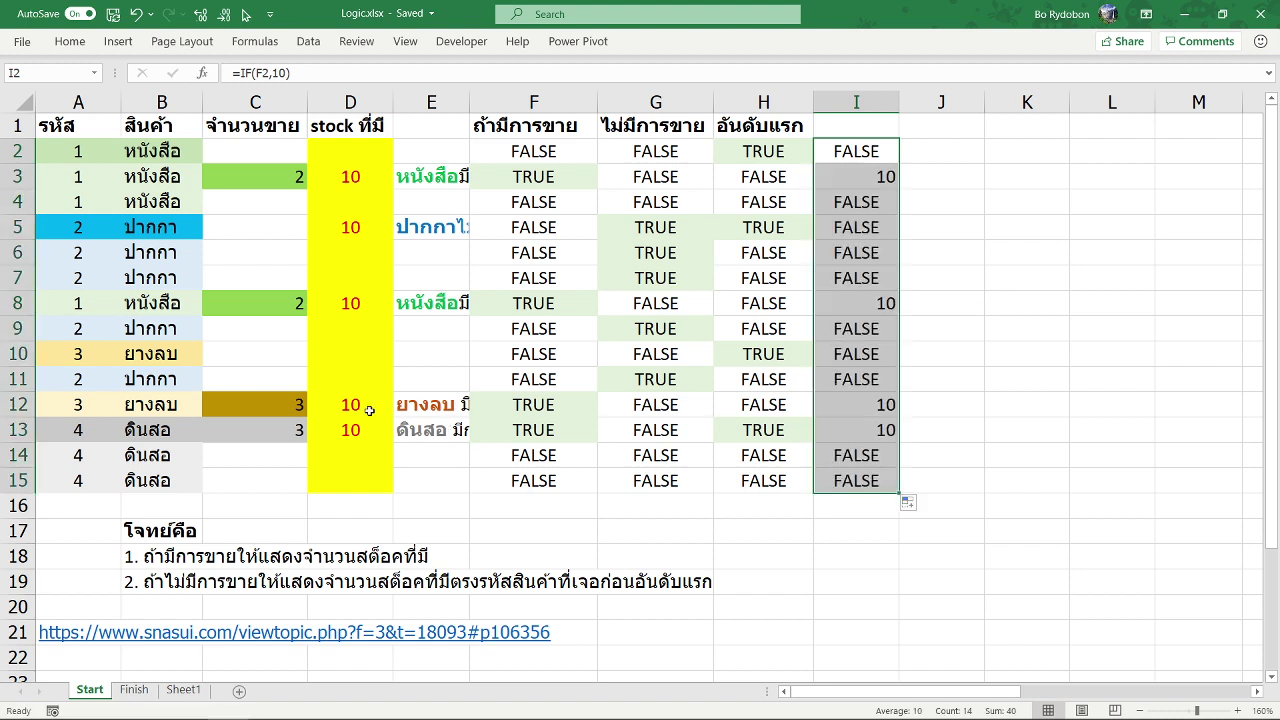
Step: Compare the 10 results on rows 3, 8, 12 and 13, then reopen I2's formula
{"action": "left_click_drag", "start_coordinate": [213, 407], "coordinate": [855, 428]}
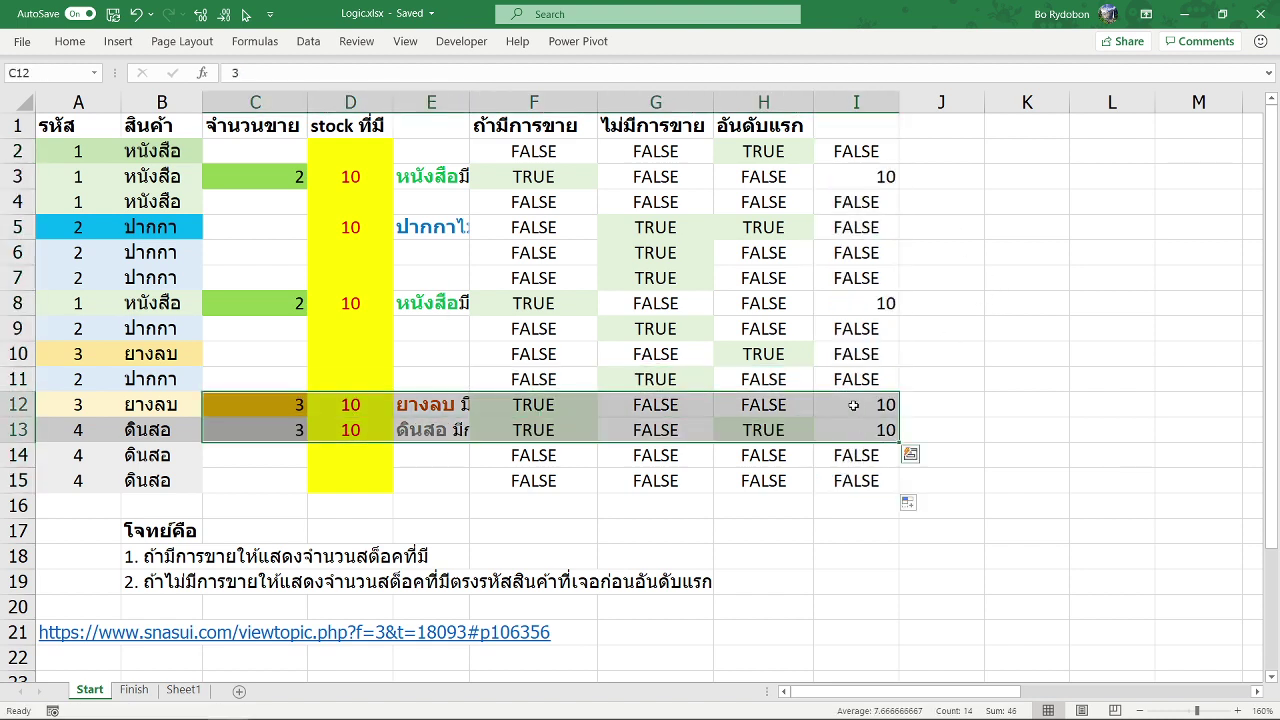
{"action": "left_click", "coordinate": [866, 302], "text": "ctrl"}
{"action": "left_click_drag", "start_coordinate": [866, 302], "coordinate": [251, 302]}
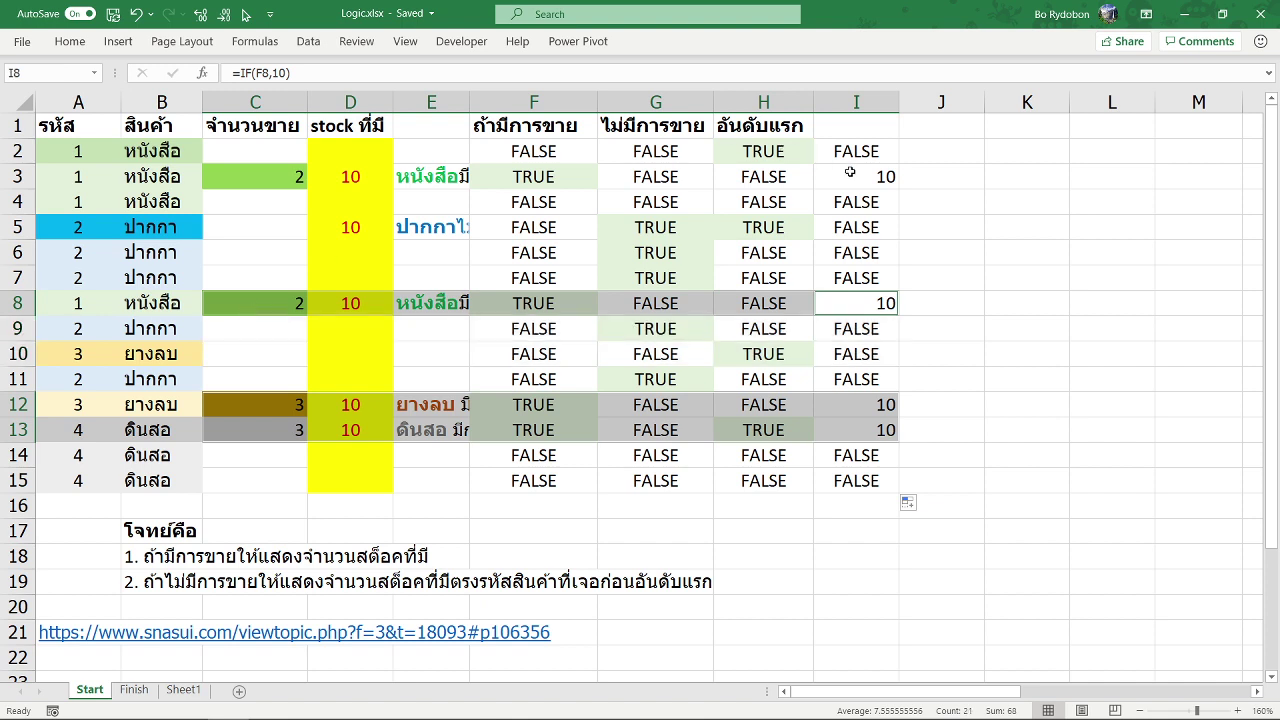
{"action": "left_click_drag", "start_coordinate": [852, 176], "coordinate": [256, 180]}
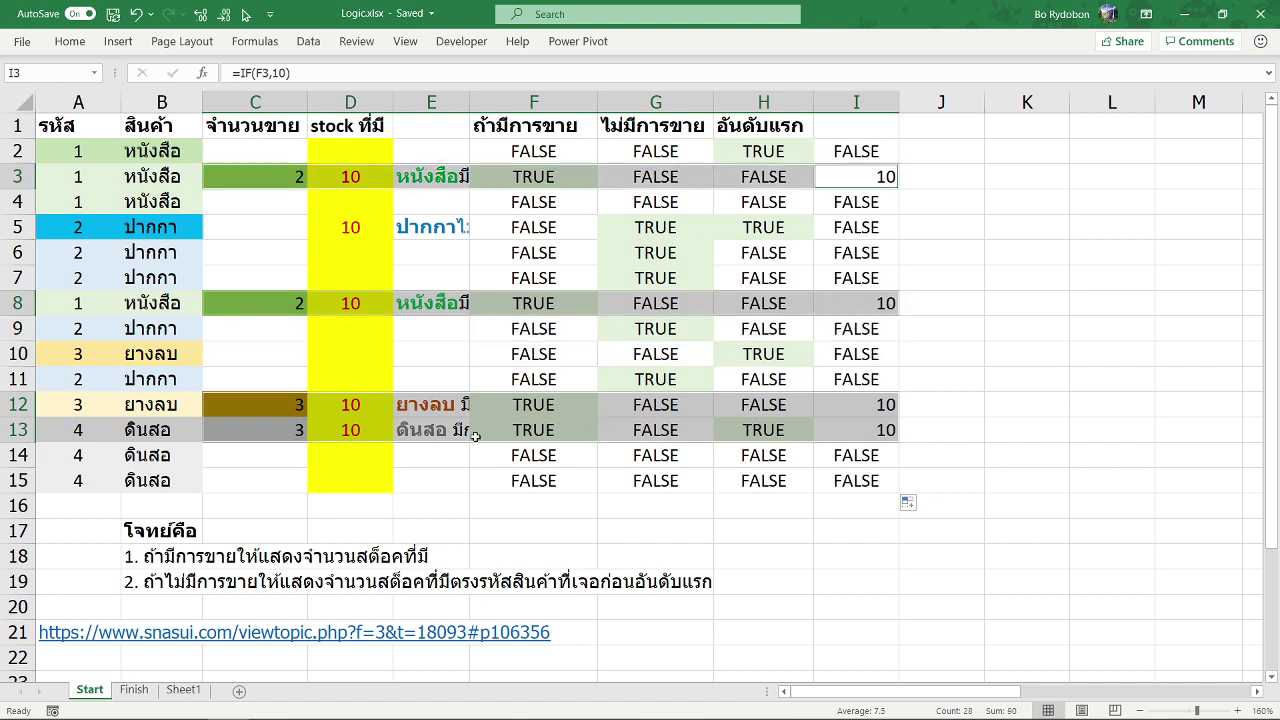
{"action": "left_click", "coordinate": [246, 229]}
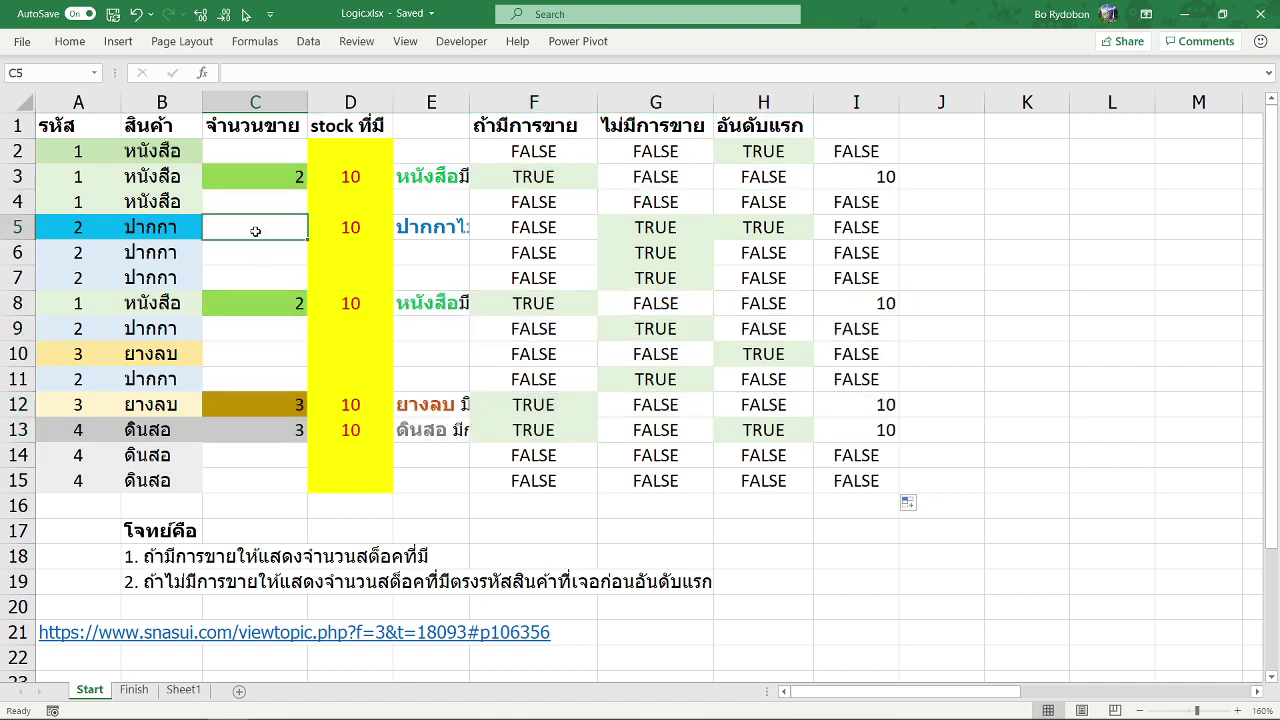
{"action": "left_click", "coordinate": [345, 228]}
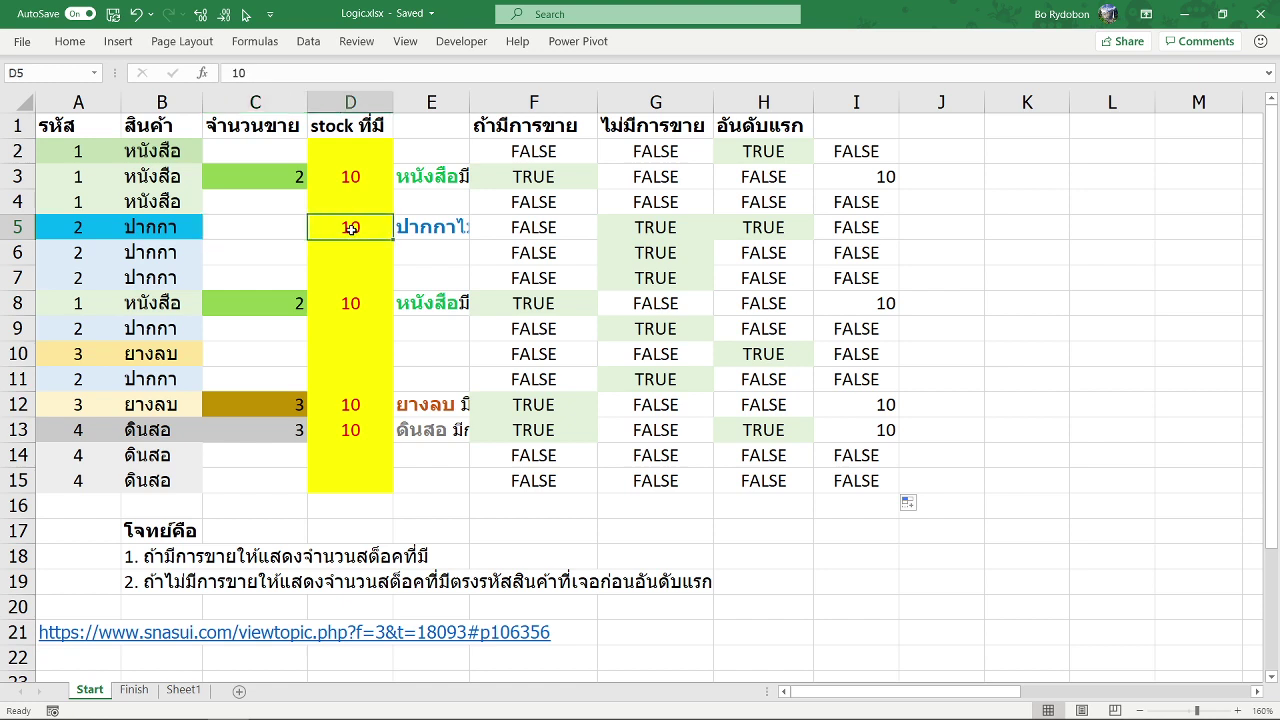
{"action": "left_click", "coordinate": [868, 146]}
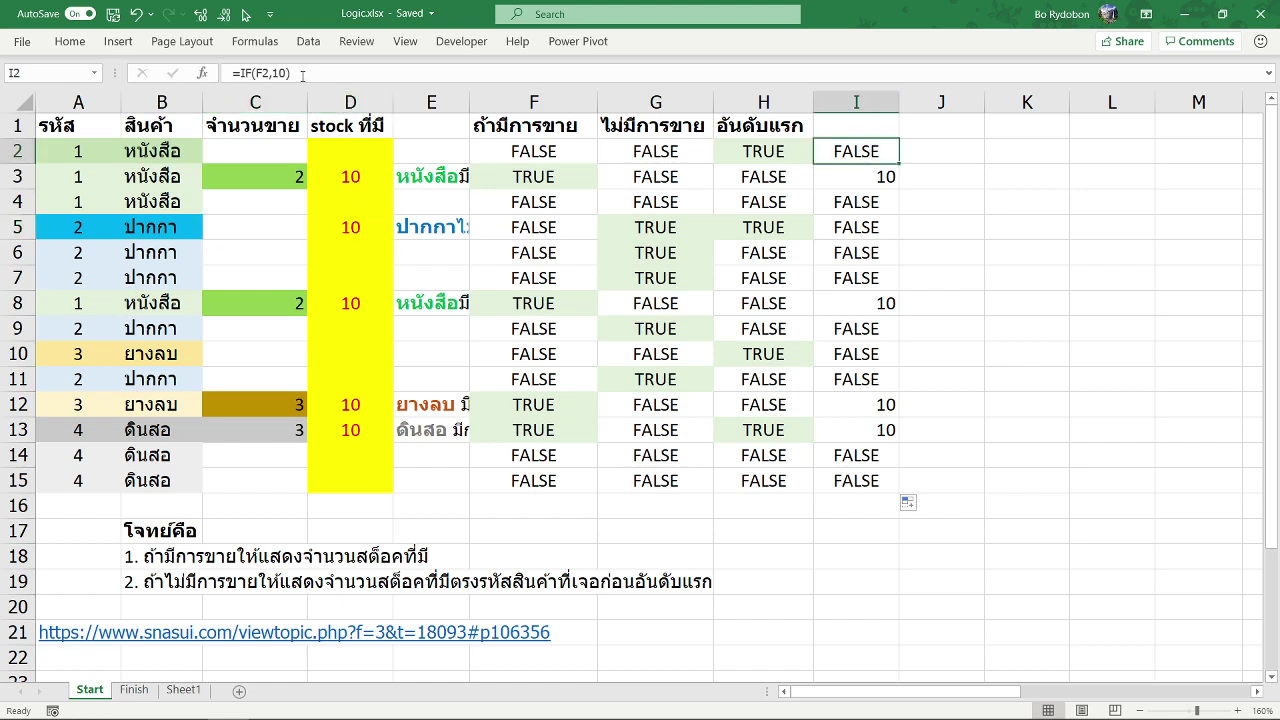
{"action": "left_click", "coordinate": [301, 73]}
Step: Add a nested IF to I2's formula that tests G2 when F2 is false
{"action": "key", "text": "Left"}
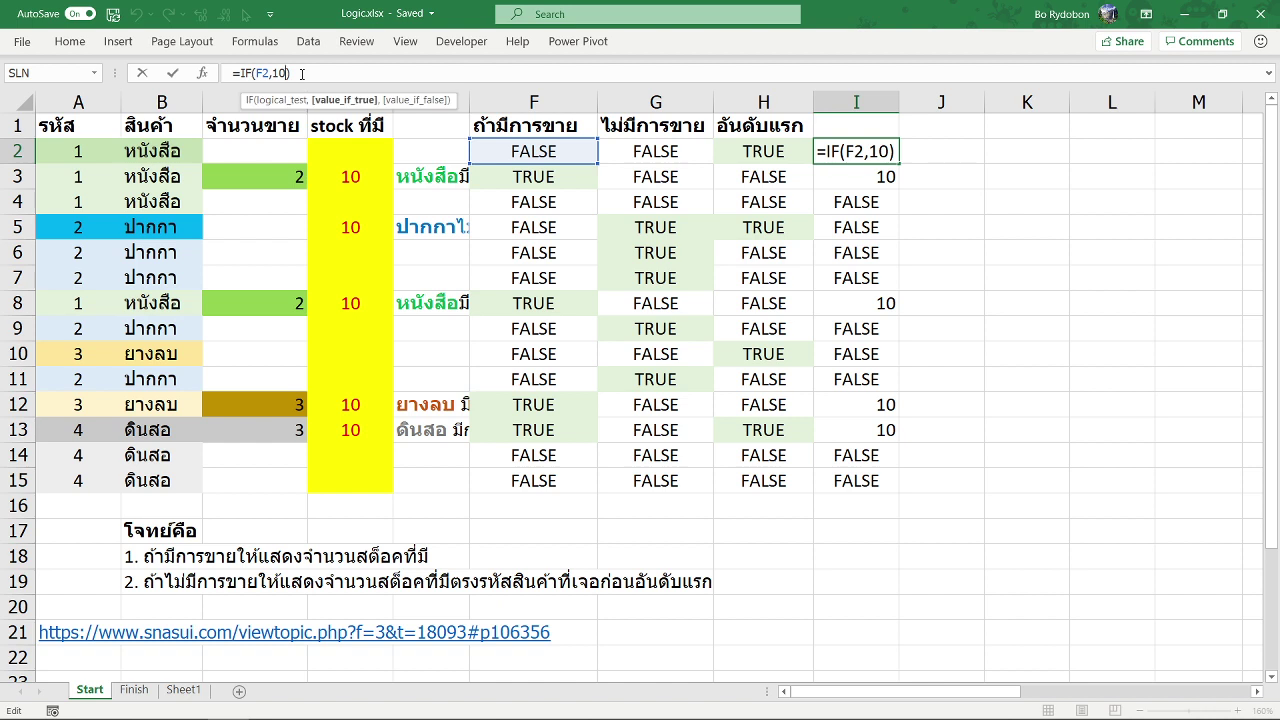
{"action": "type", "text": ",if"}
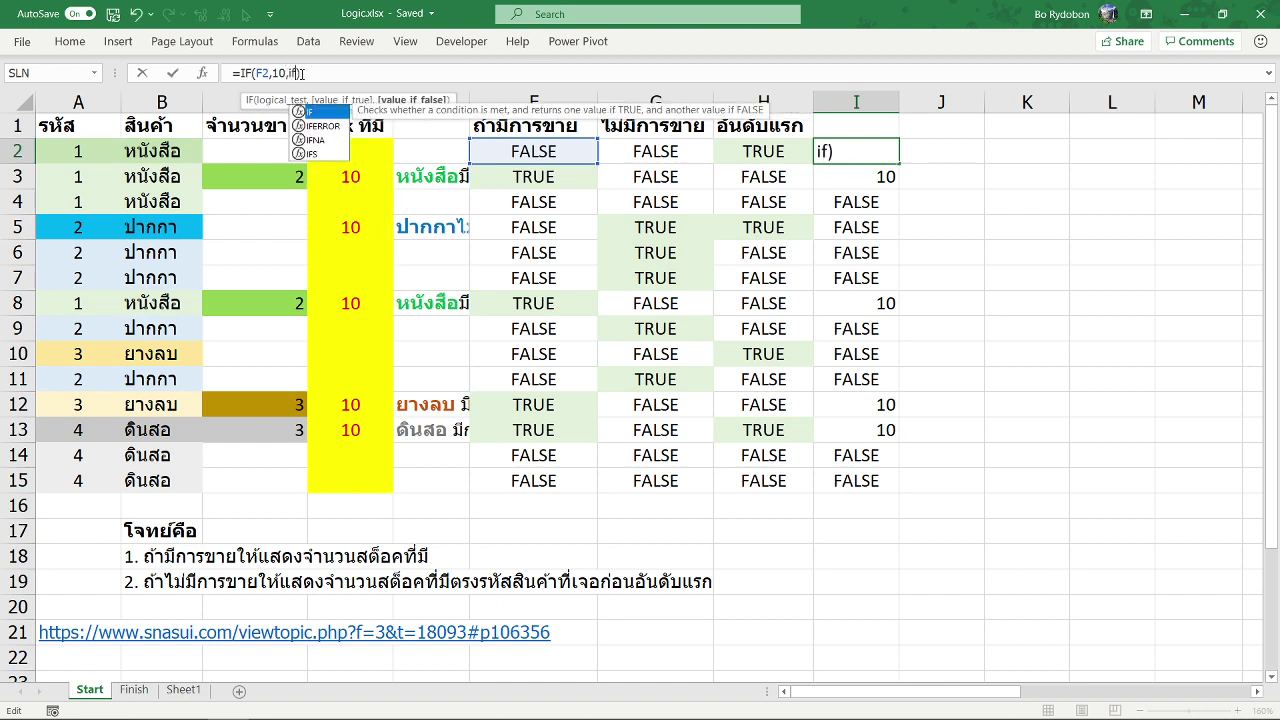
{"action": "key", "text": "Tab"}
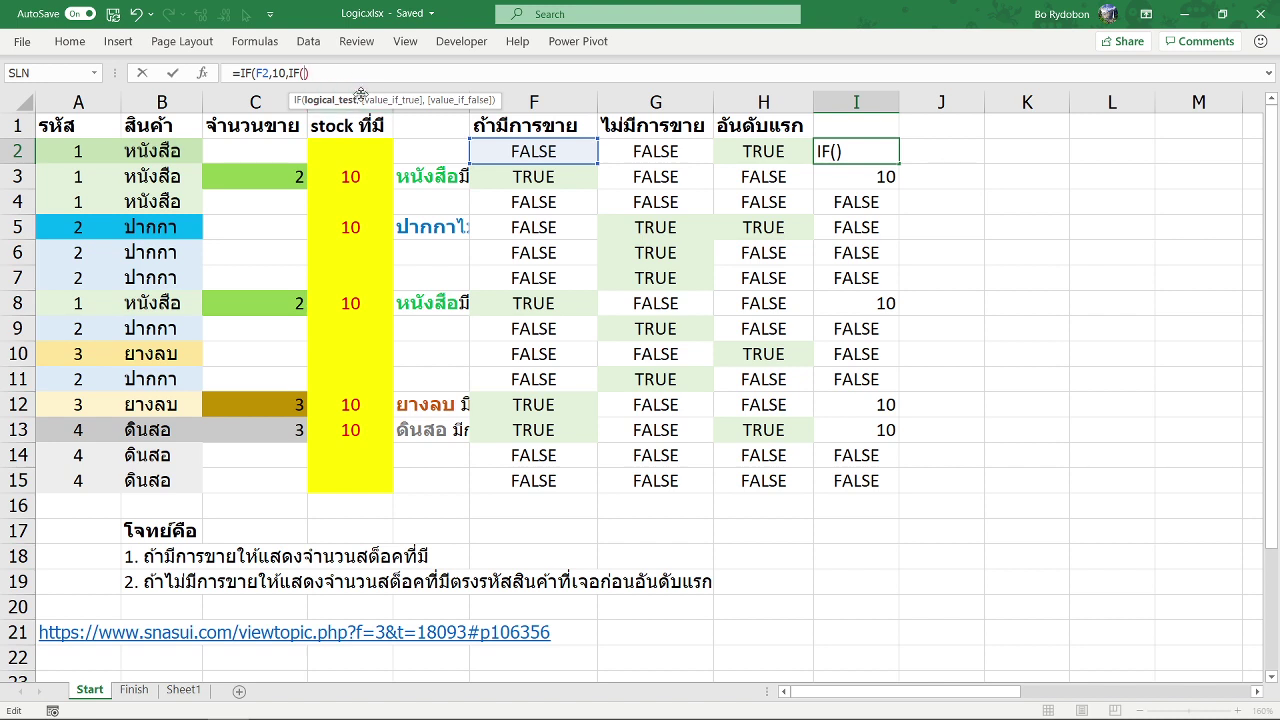
{"action": "left_click", "coordinate": [658, 151]}
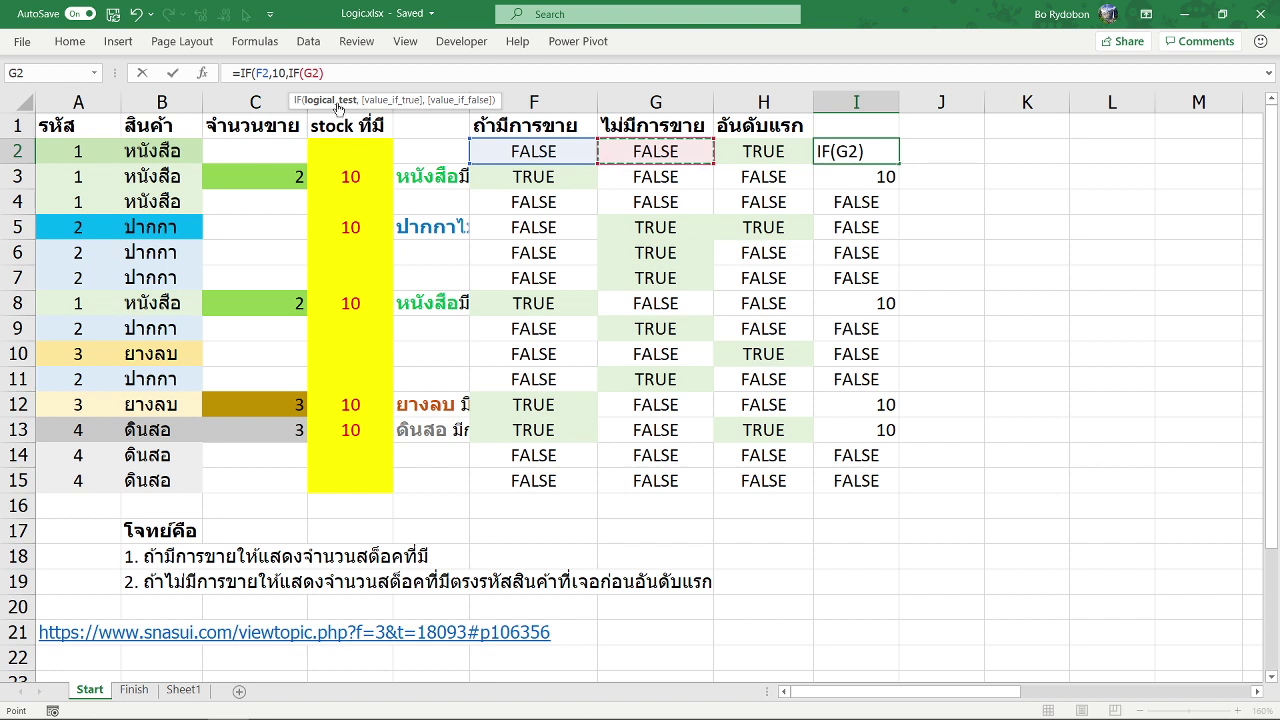
Step: Wrap the G2 condition as AND(G2,H2)
{"action": "left_click", "coordinate": [306, 73]}
{"action": "type", "text": "a"}
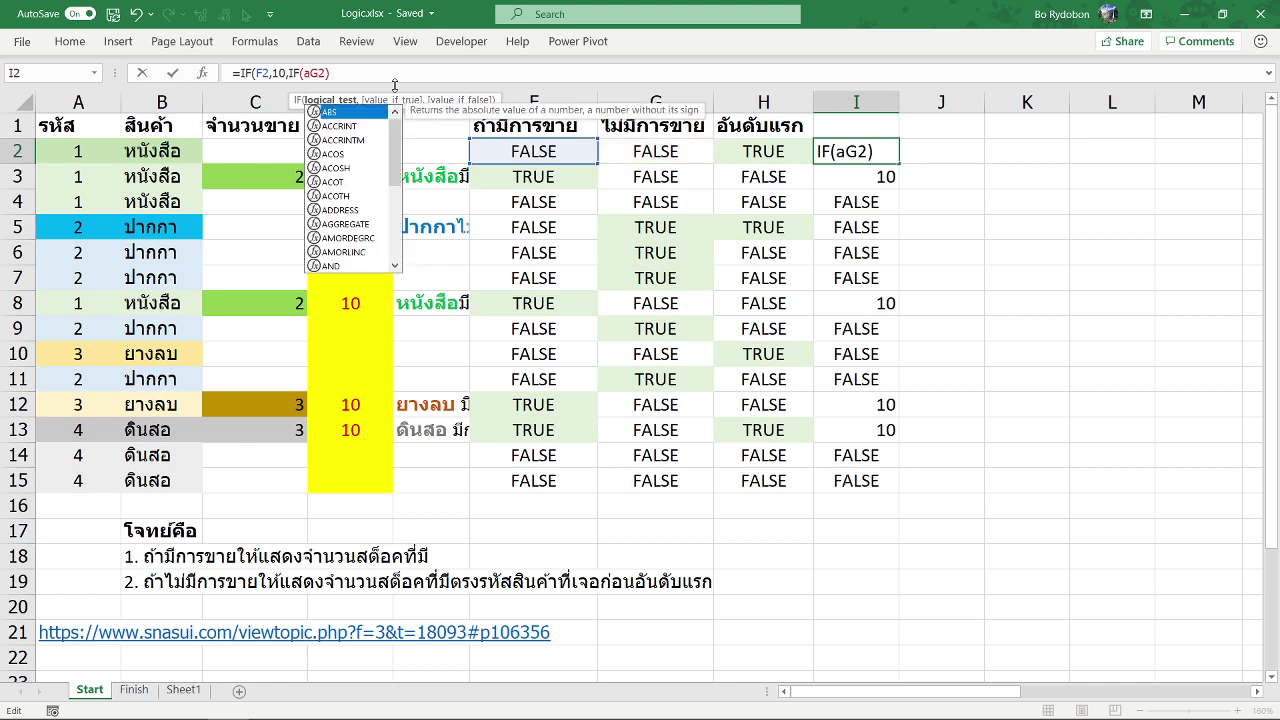
{"action": "type", "text": "nd"}
{"action": "key", "text": "Tab"}
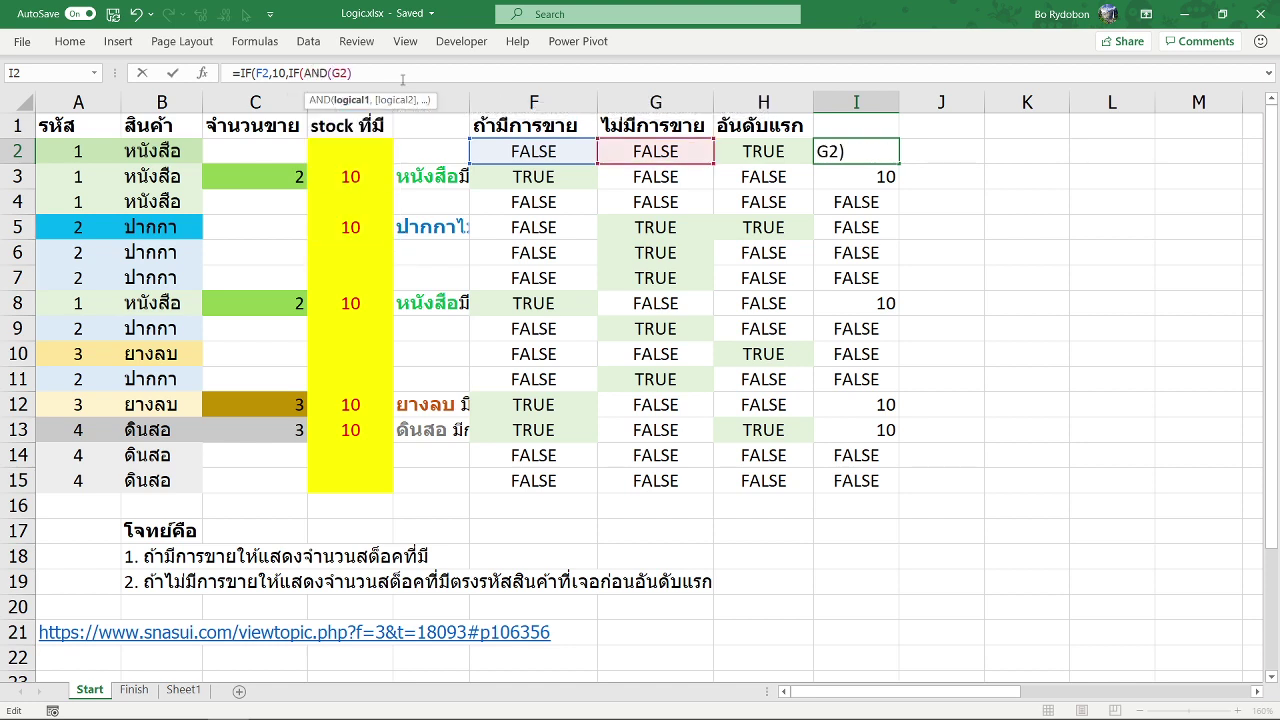
{"action": "left_click", "coordinate": [401, 77]}
{"action": "key", "text": "Left"}
{"action": "type", "text": ","}
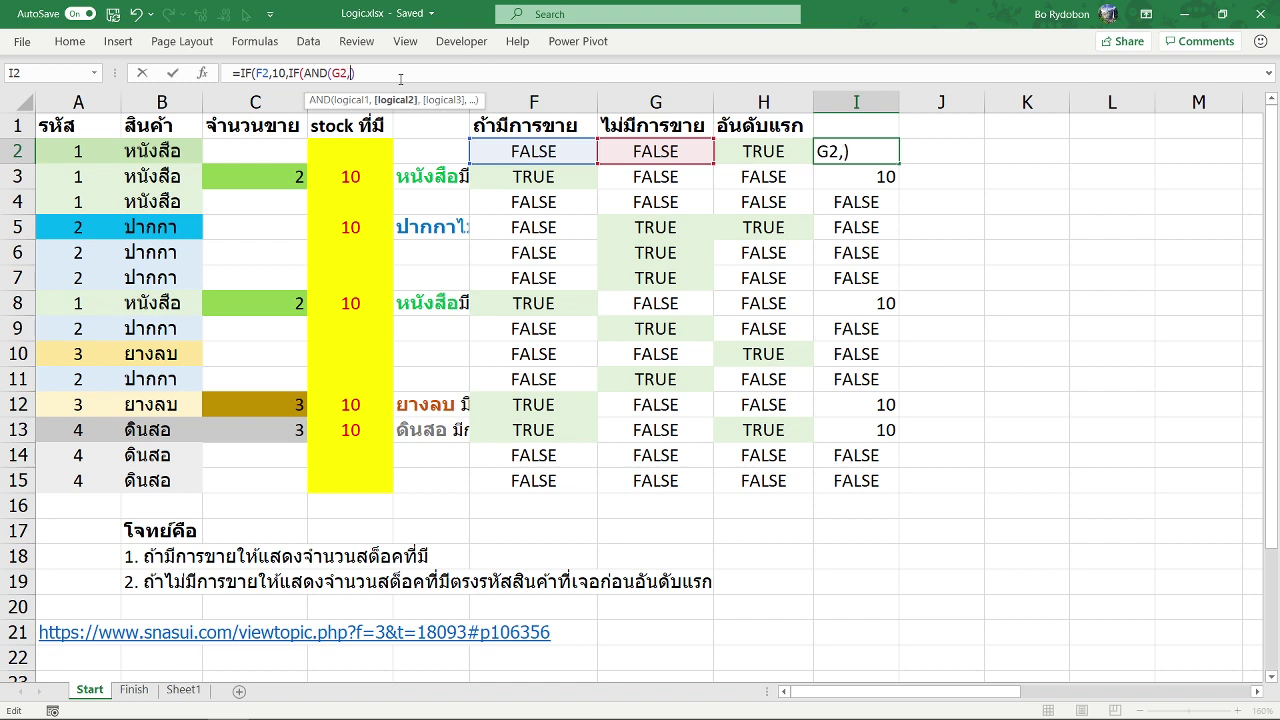
{"action": "left_click", "coordinate": [768, 148]}
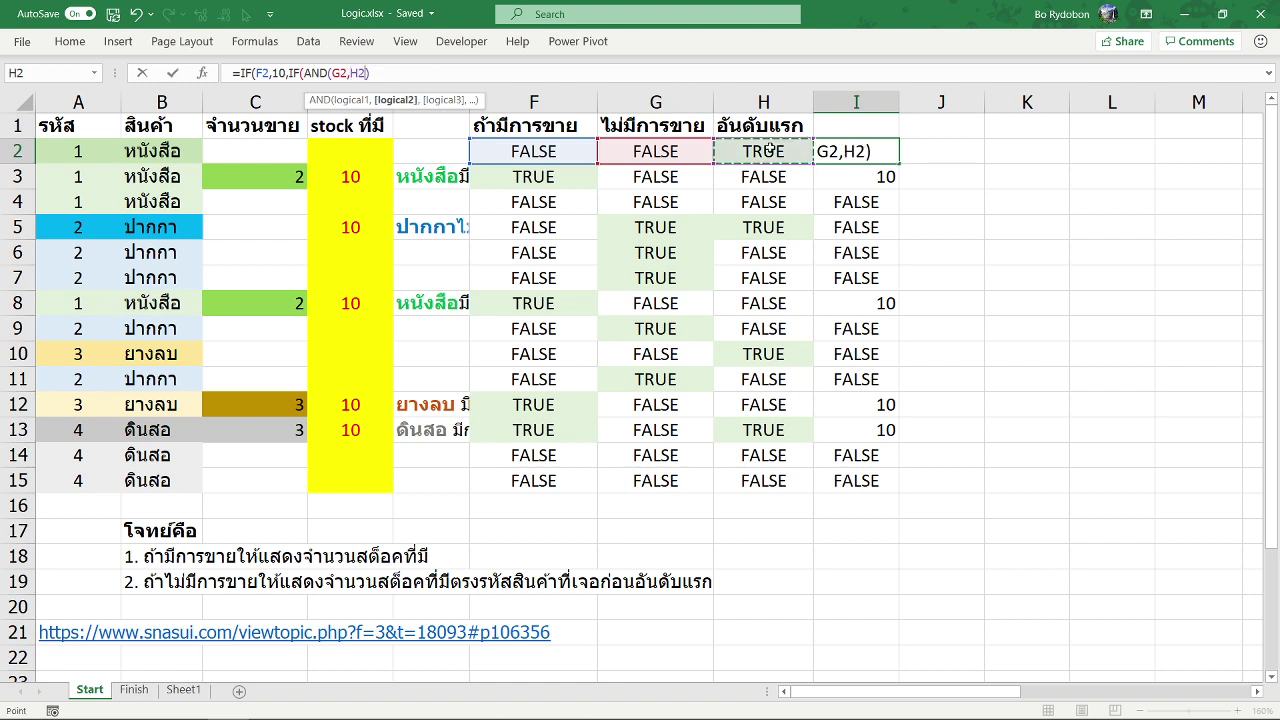
Step: Finish the inner IF with ,10,"") and accept Excel's parenthesis correction
{"action": "type", "text": ","}
{"action": "key", "text": "BackSpace"}
{"action": "type", "text": "),"}
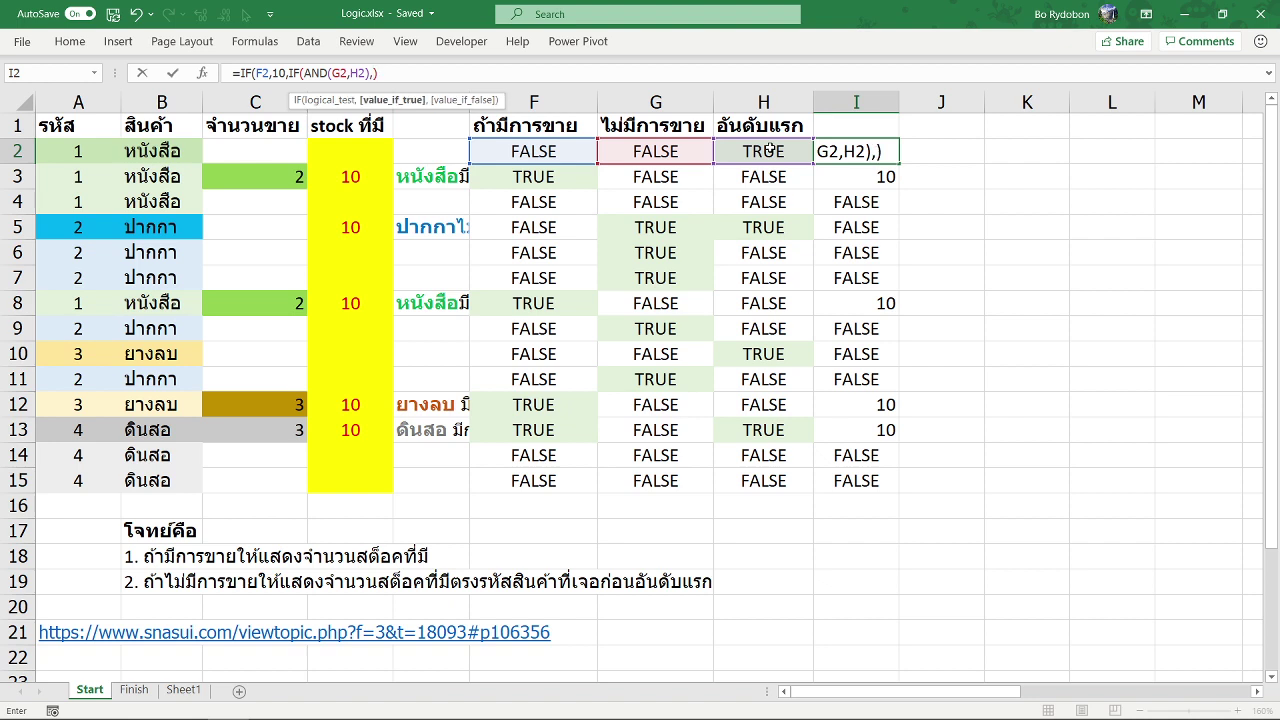
{"action": "type", "text": "10"}
{"action": "type", "text": ","}
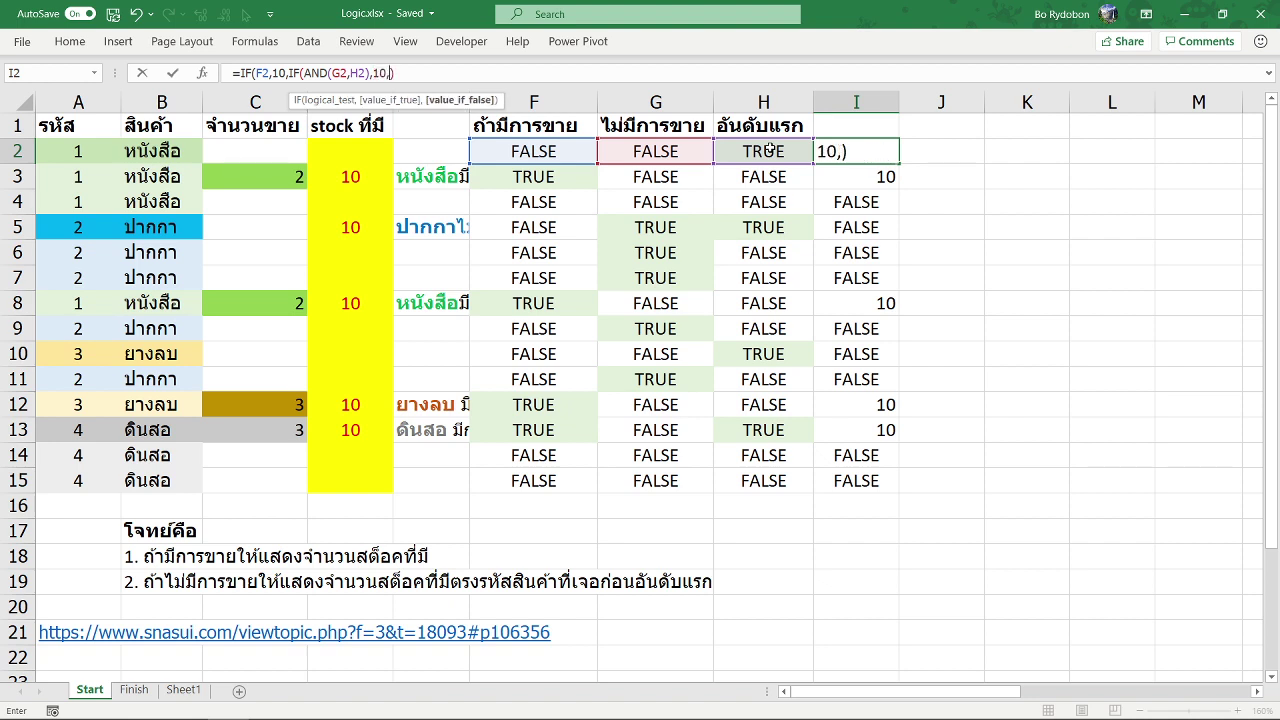
{"action": "type", "text": "\"\""}
{"action": "key", "text": "Return"}
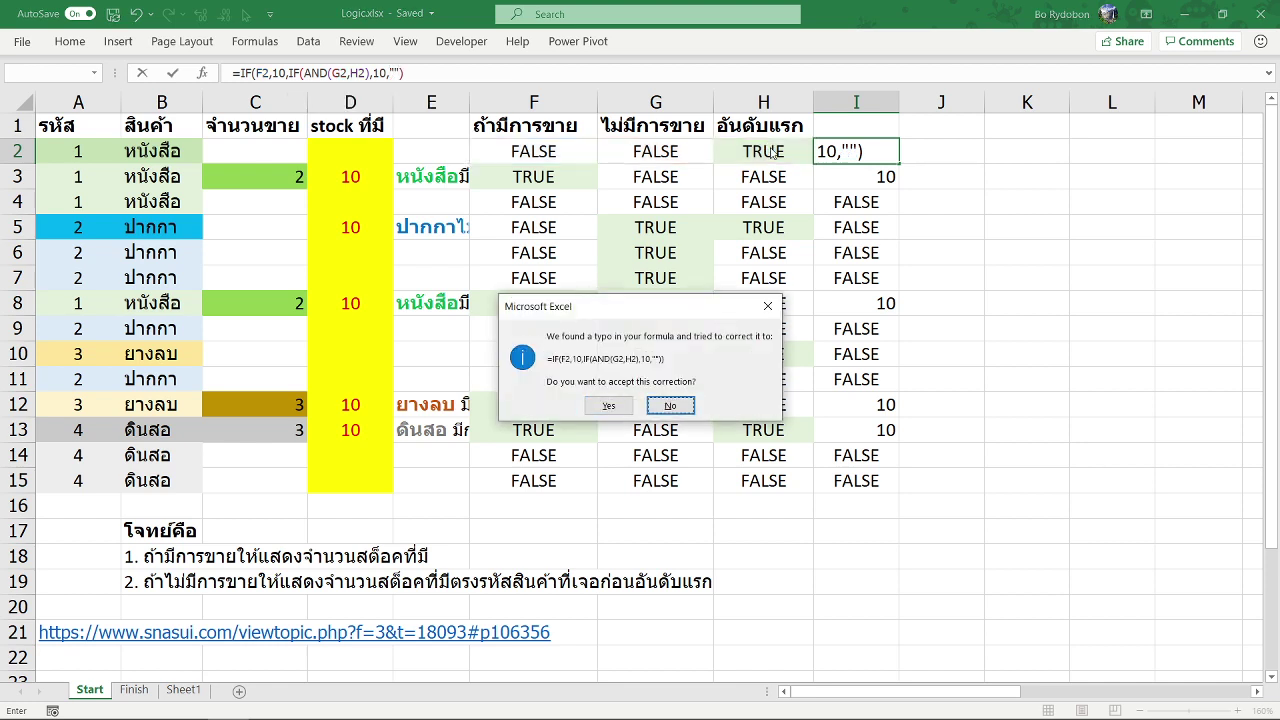
{"action": "key", "text": "Left"}
{"action": "key", "text": "Return"}
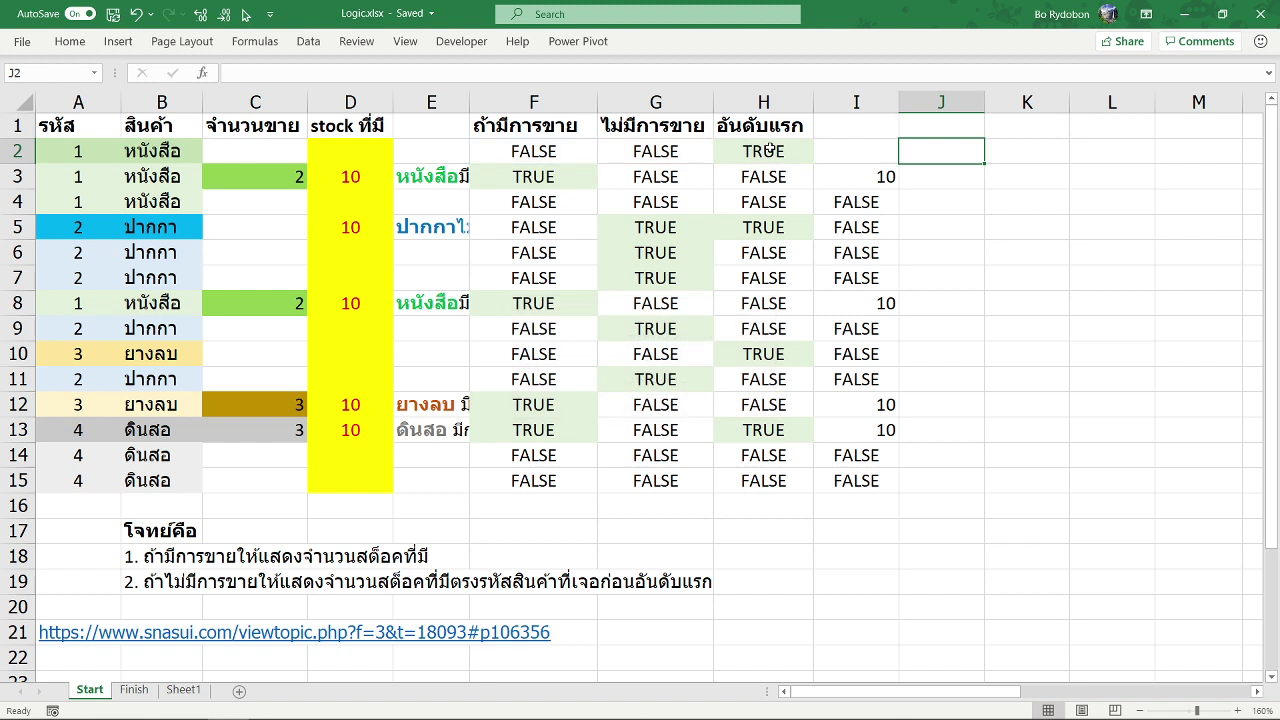
Step: Copy I2's nested IF formula down through I15
{"action": "key", "text": "Left"}
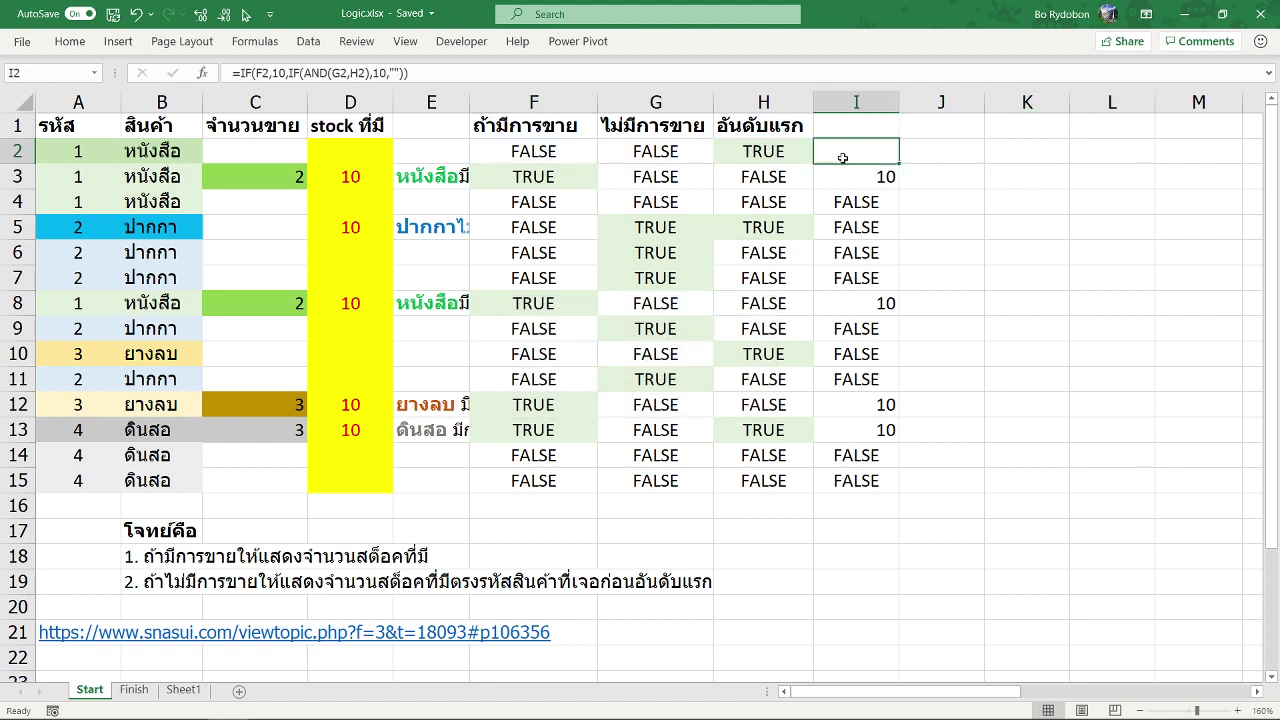
{"action": "double_click", "coordinate": [899, 161]}
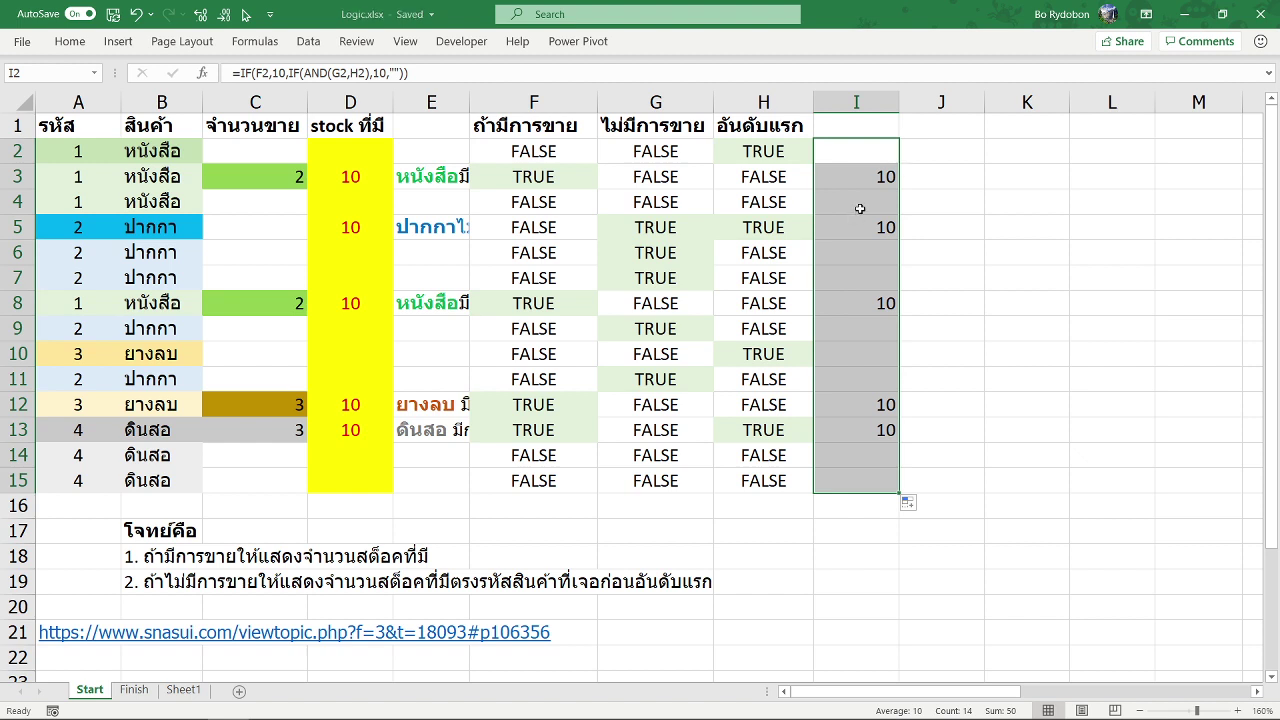
{"action": "left_click", "coordinate": [860, 148]}
Step: Review the helper formulas in F2 and G2 and the source data in A1:C15
{"action": "left_click", "coordinate": [554, 147]}
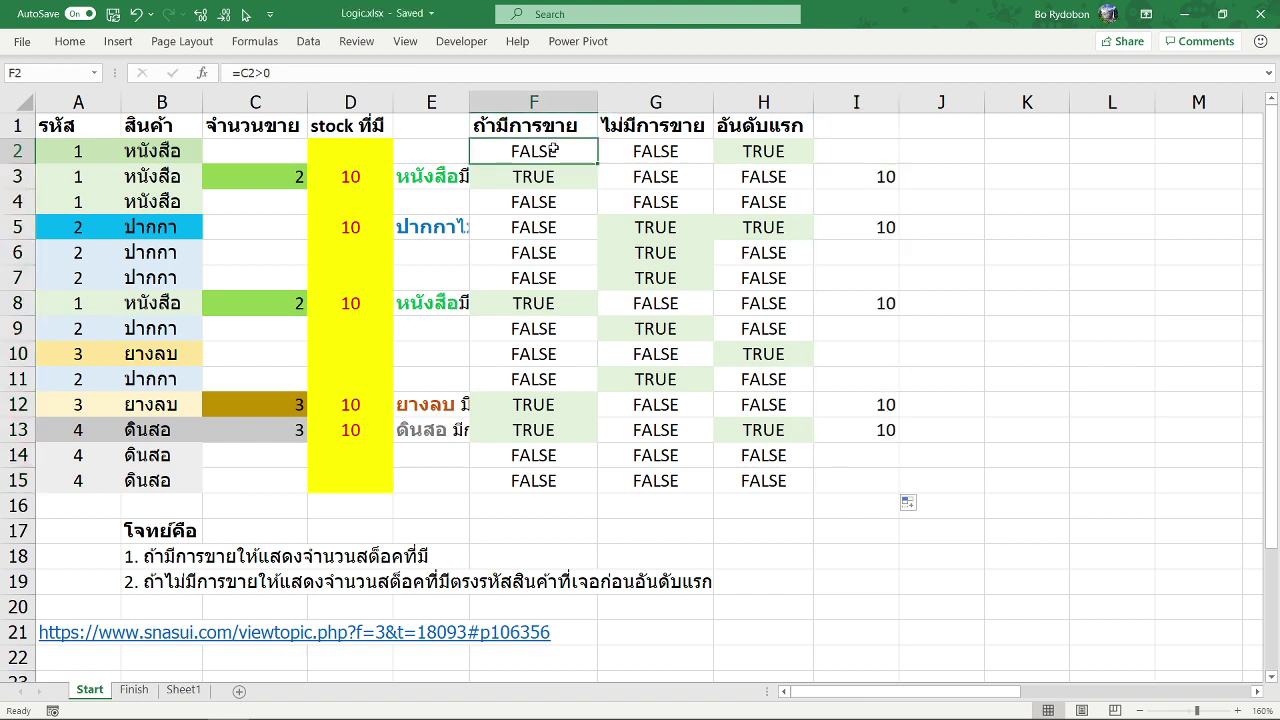
{"action": "left_click", "coordinate": [640, 150]}
{"action": "left_click", "coordinate": [819, 151]}
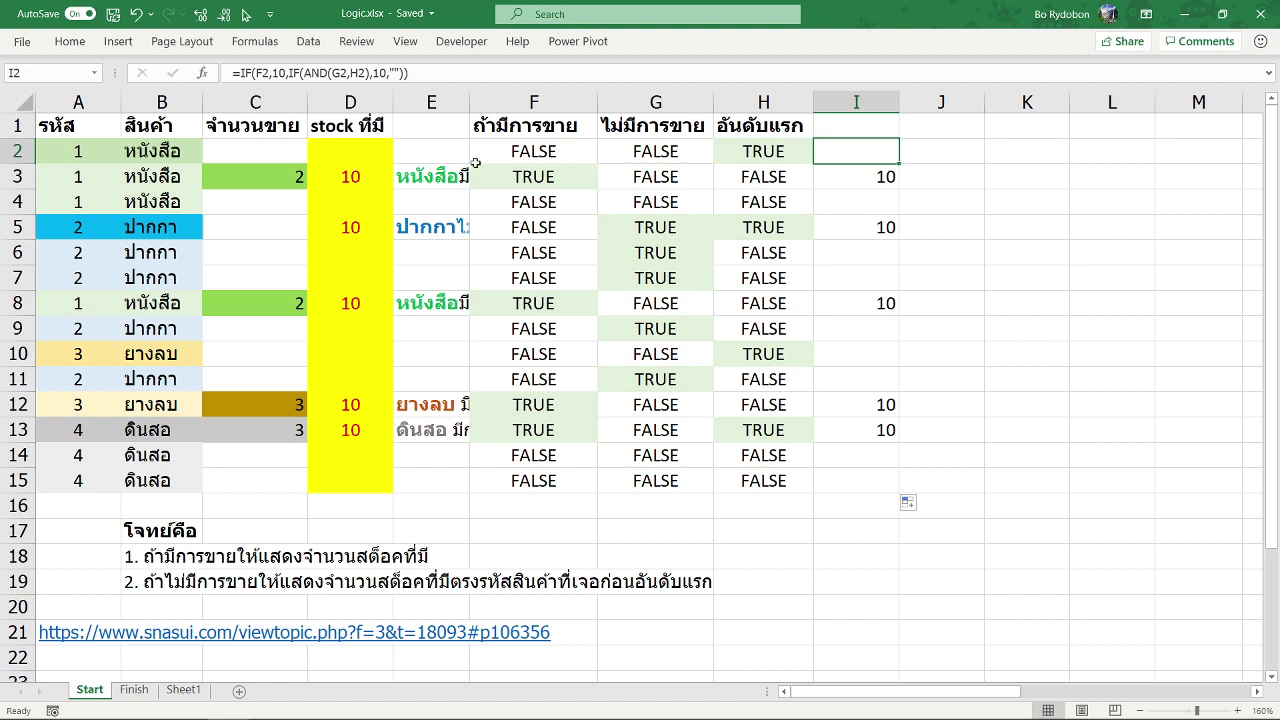
{"action": "left_click_drag", "start_coordinate": [80, 128], "coordinate": [262, 484]}
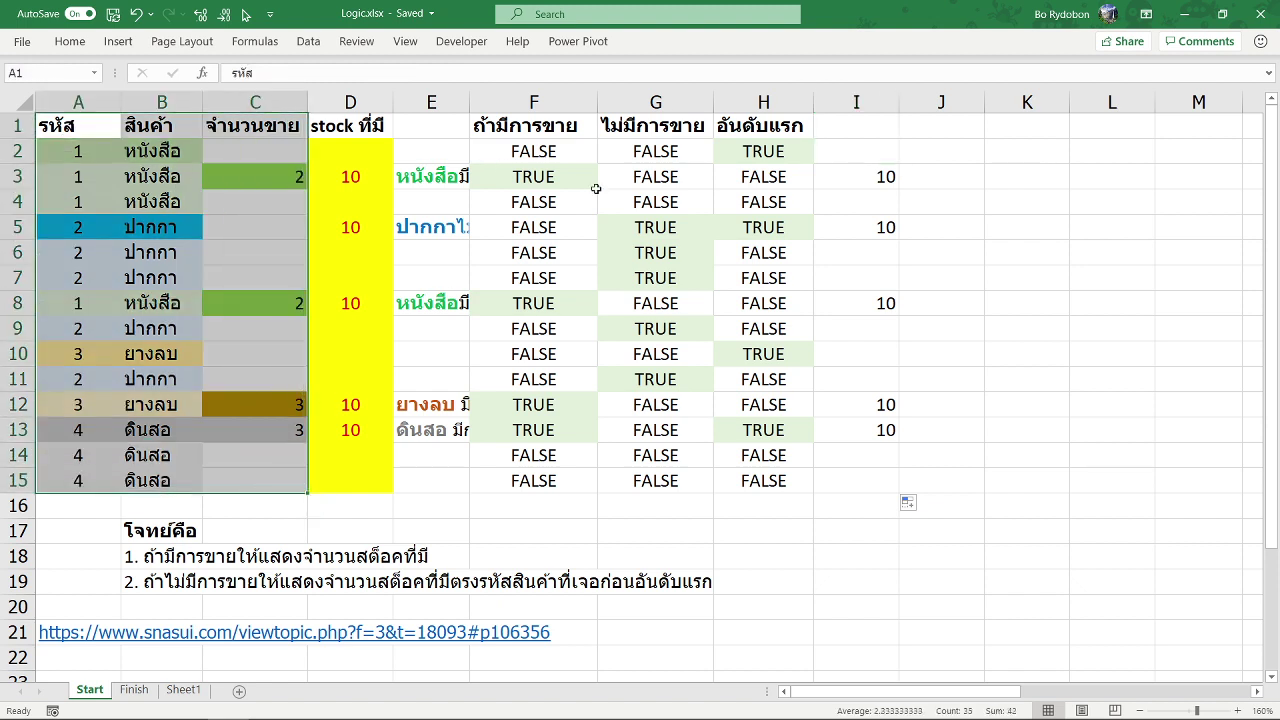
{"action": "left_click", "coordinate": [848, 160]}
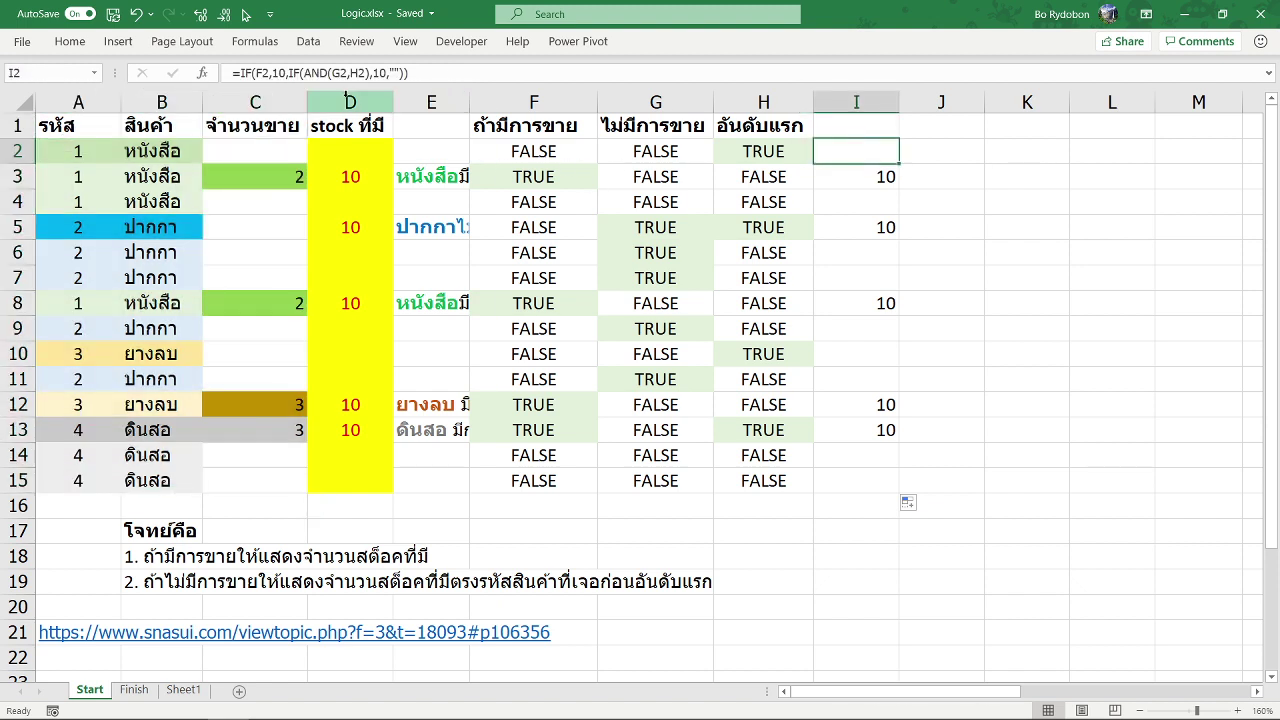
{"action": "left_click", "coordinate": [264, 73]}
{"action": "key", "text": "ctrl+bracketleft"}
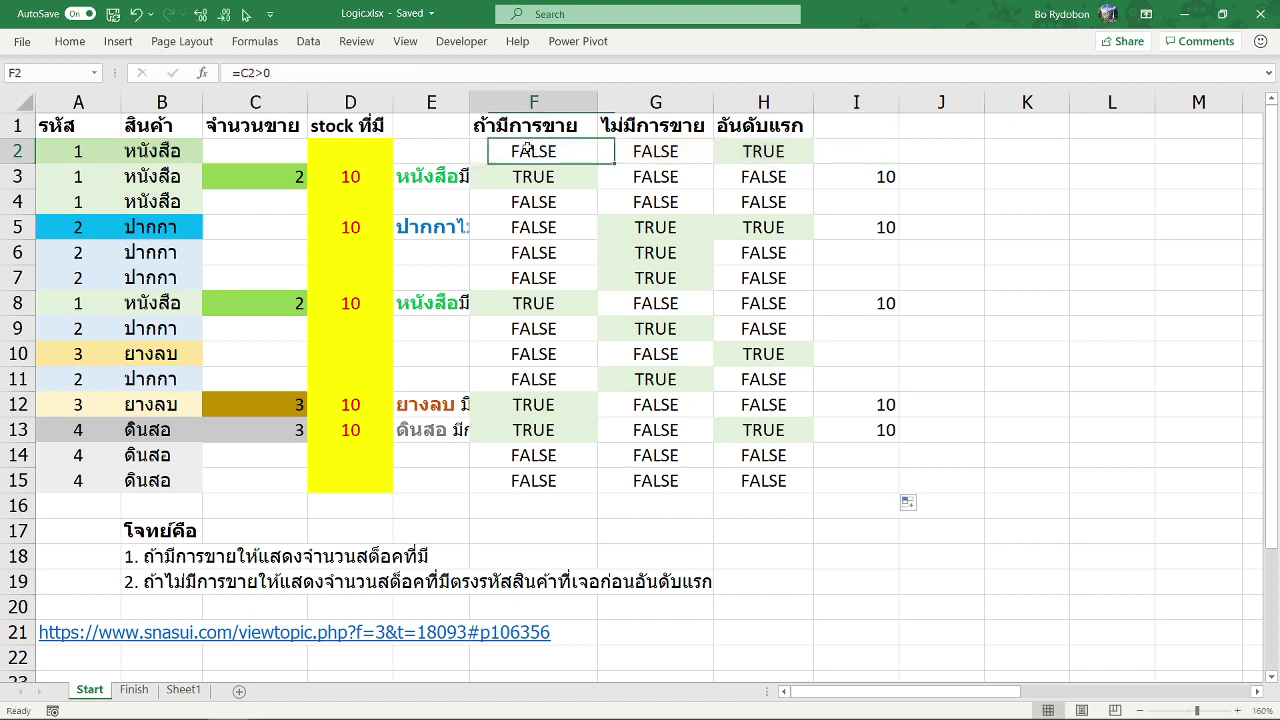
{"action": "left_click", "coordinate": [272, 73]}
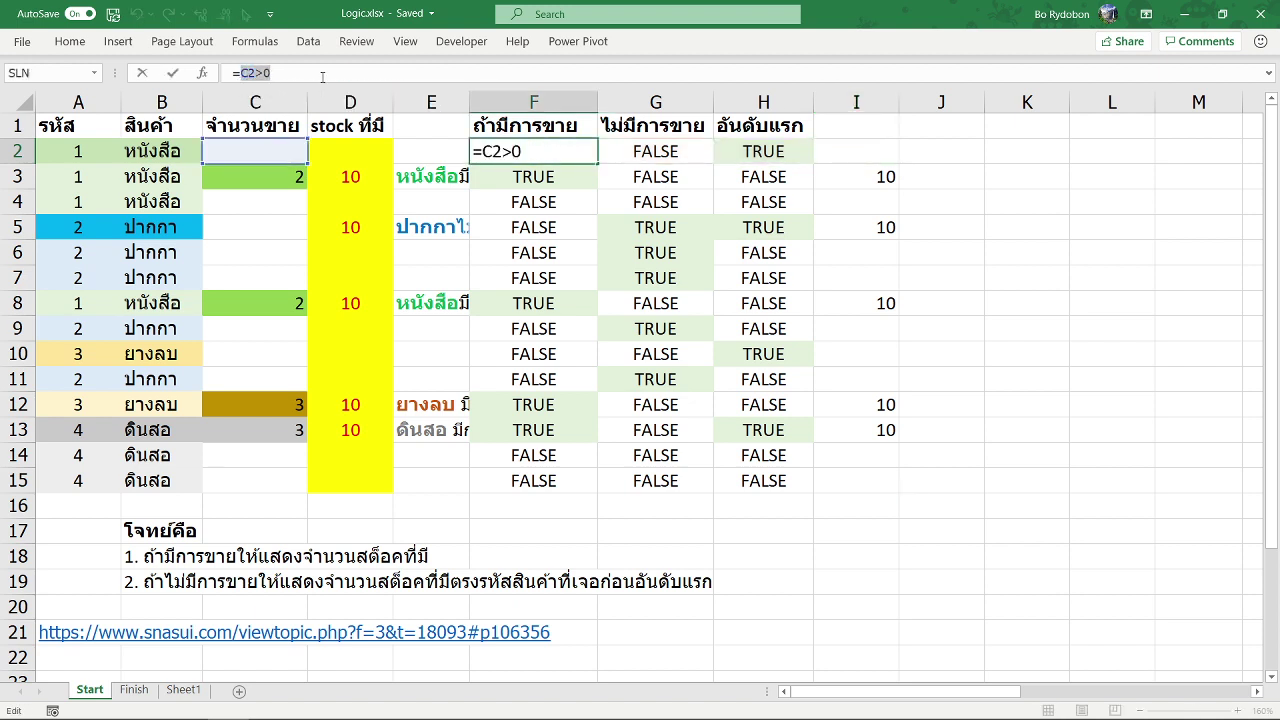
{"action": "key", "text": "Escape"}
Step: Replace the F2 reference in I2's formula with the C2>0 test
{"action": "left_click", "coordinate": [856, 150]}
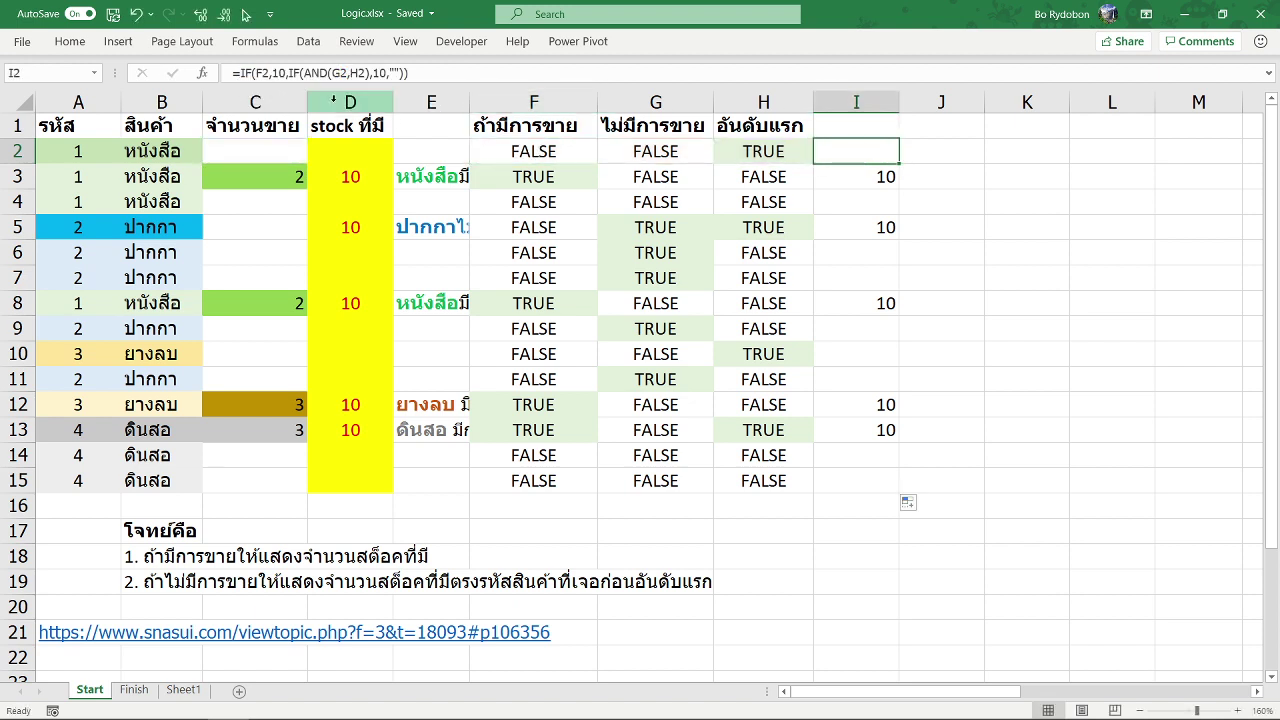
{"action": "double_click", "coordinate": [268, 73]}
{"action": "type", "text": "C2>0"}
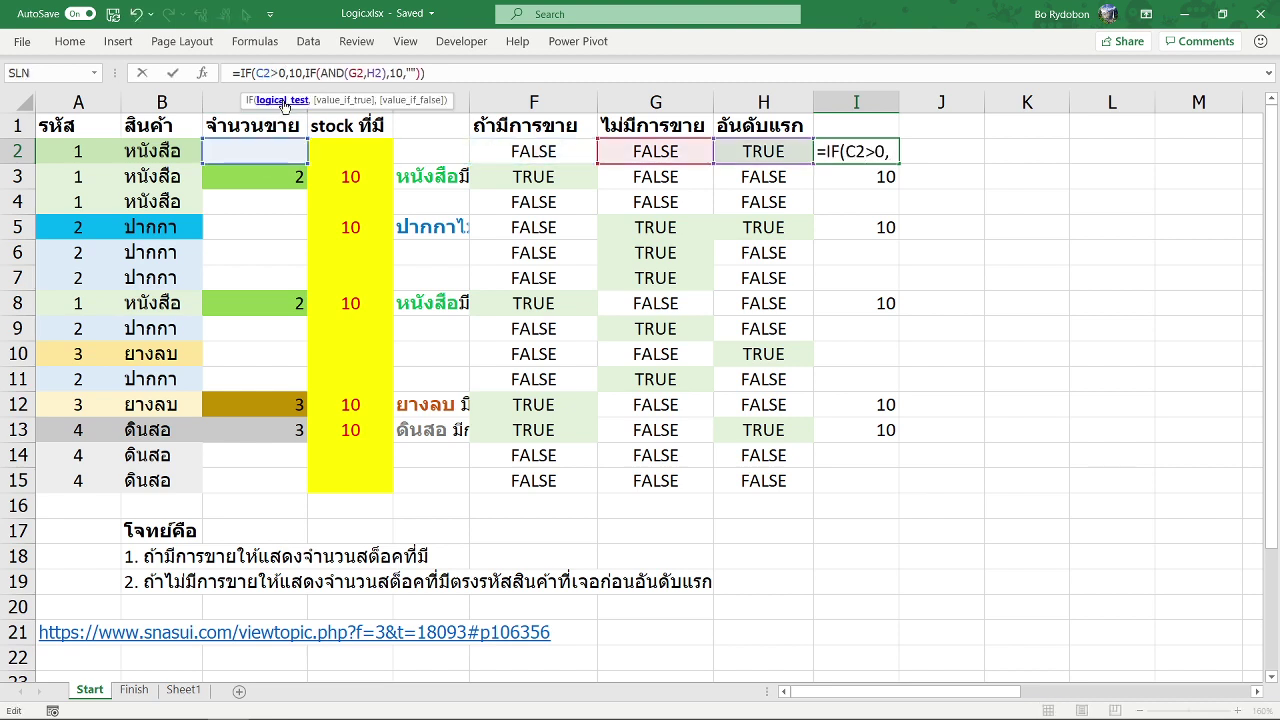
{"action": "key", "text": "ctrl+Return"}
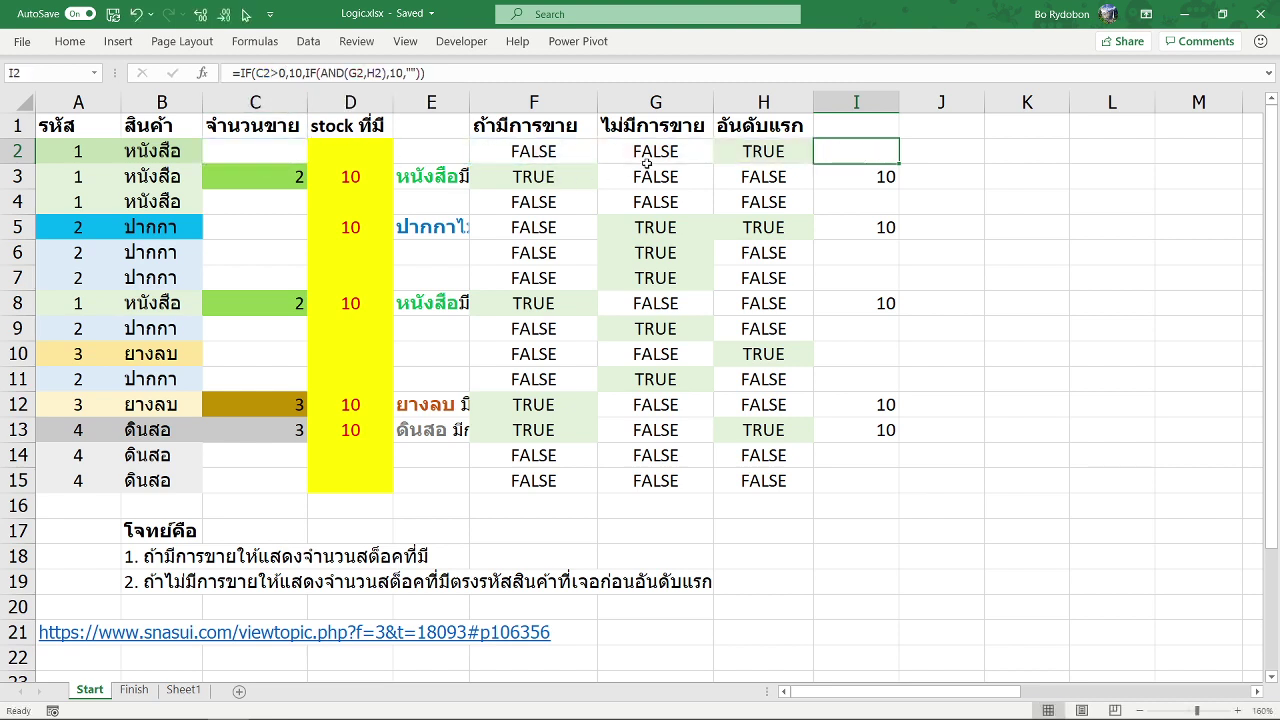
Step: Paste the COUNTIFS(A$2:A2,A2)=1 condition into I2's AND in place of the helper-column reference
{"action": "left_click", "coordinate": [353, 73]}
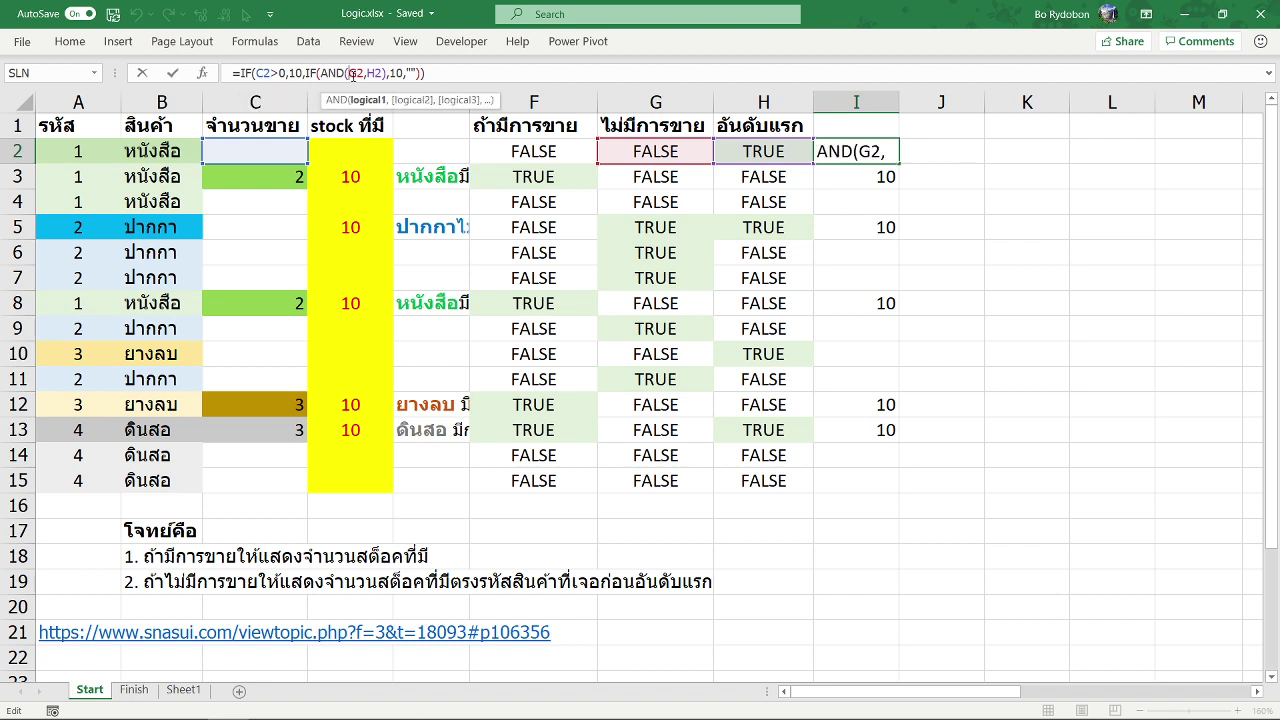
{"action": "key", "text": "Escape"}
{"action": "key", "text": "Left"}
{"action": "key", "text": "Left"}
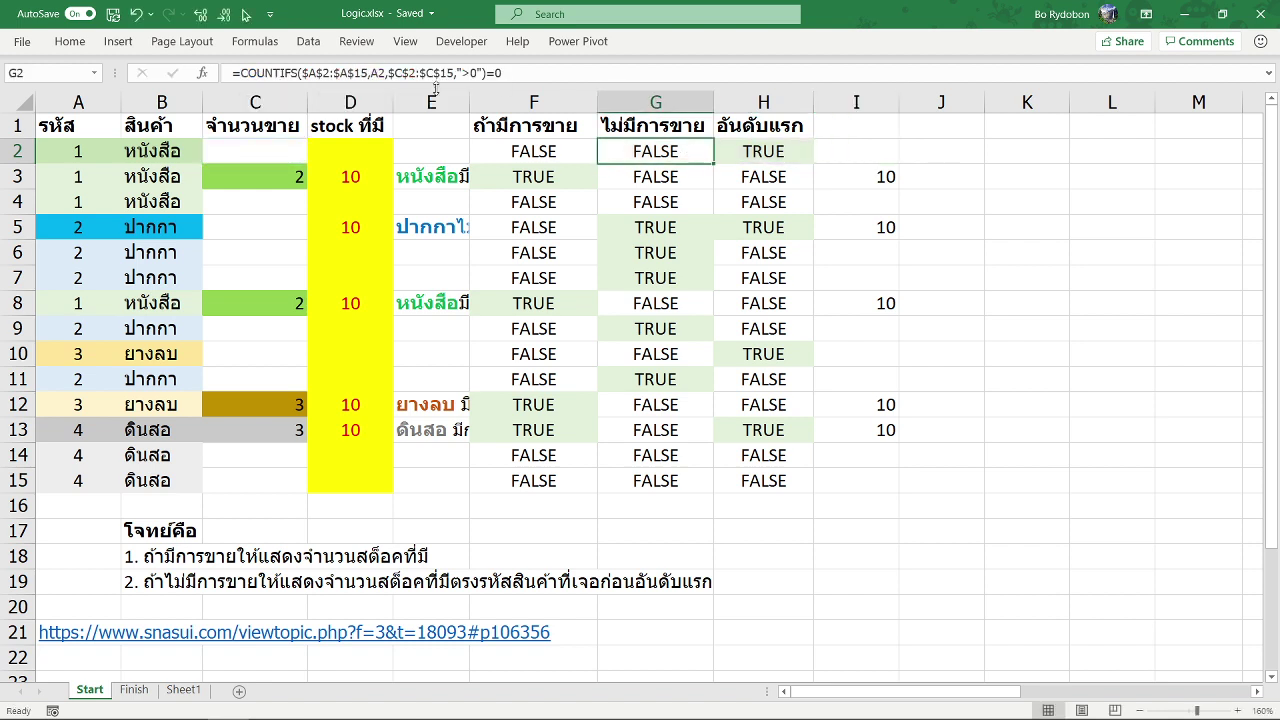
{"action": "left_click", "coordinate": [241, 73]}
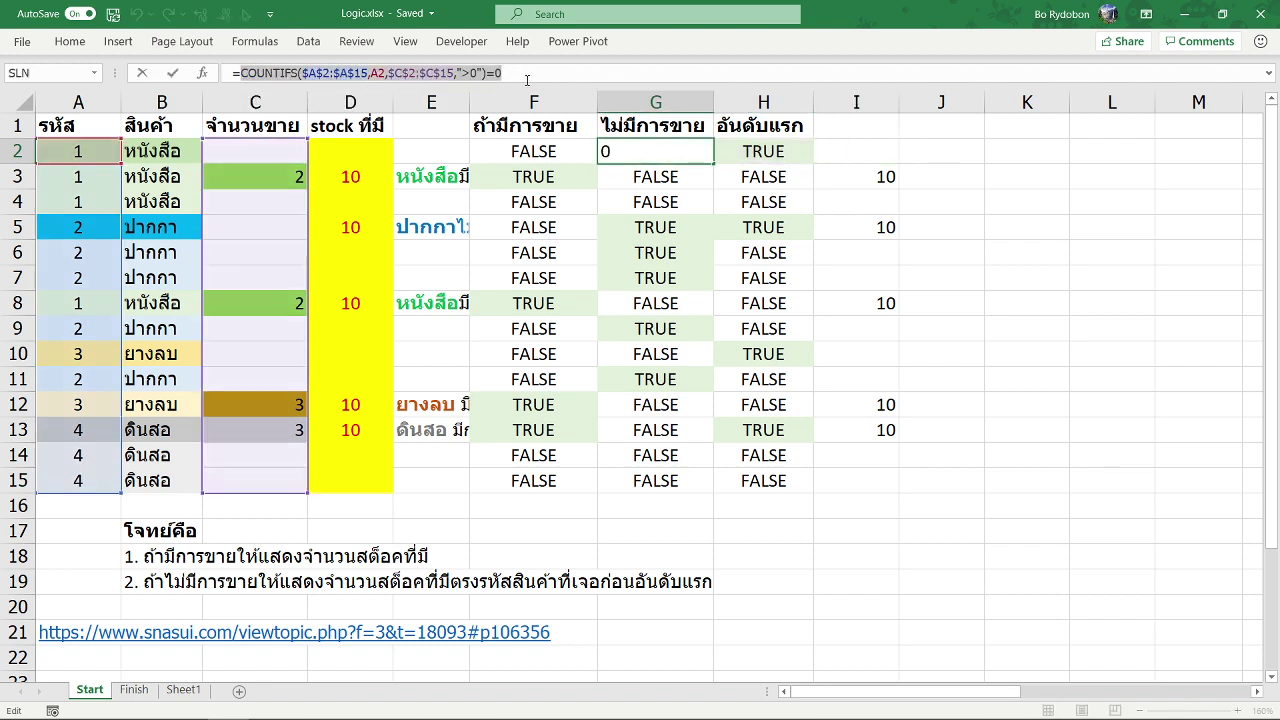
{"action": "key", "text": "Escape"}
{"action": "left_click", "coordinate": [868, 151]}
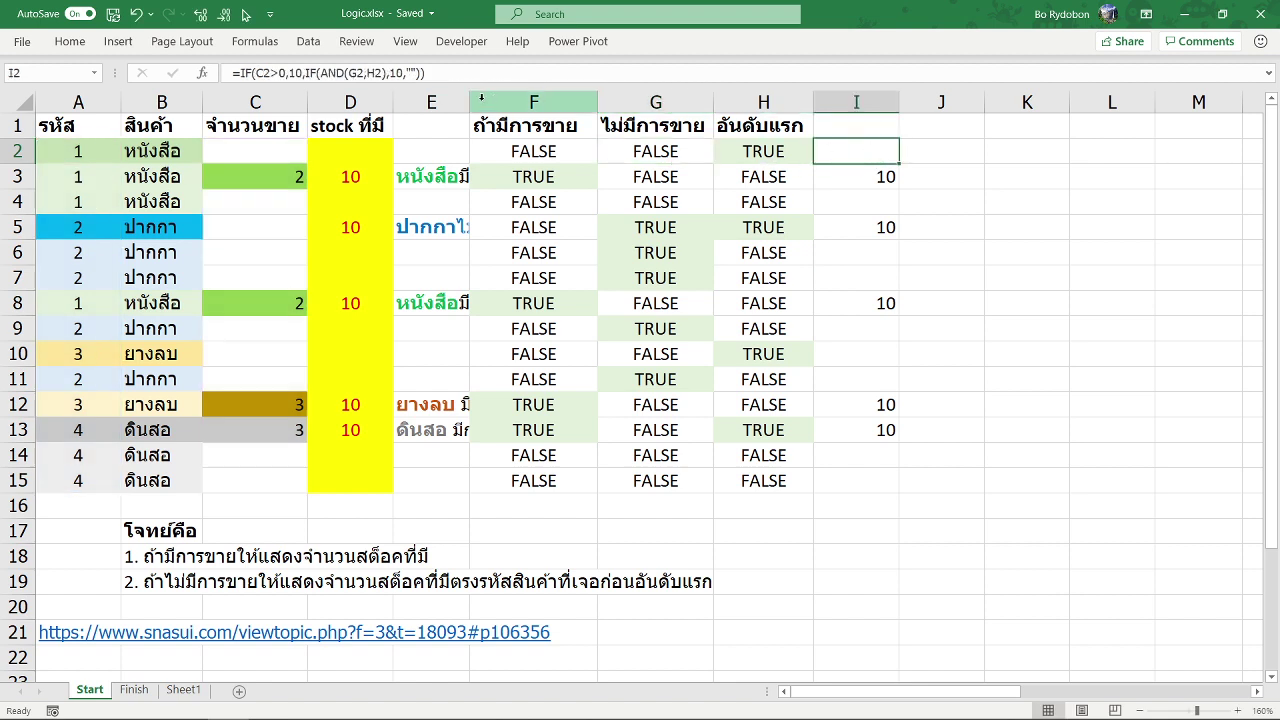
{"action": "left_click", "coordinate": [355, 73]}
{"action": "type", "text": "COUNTIFS($A$2:$A$15,A2,$C$2:$C$15,\">0\")=0"}
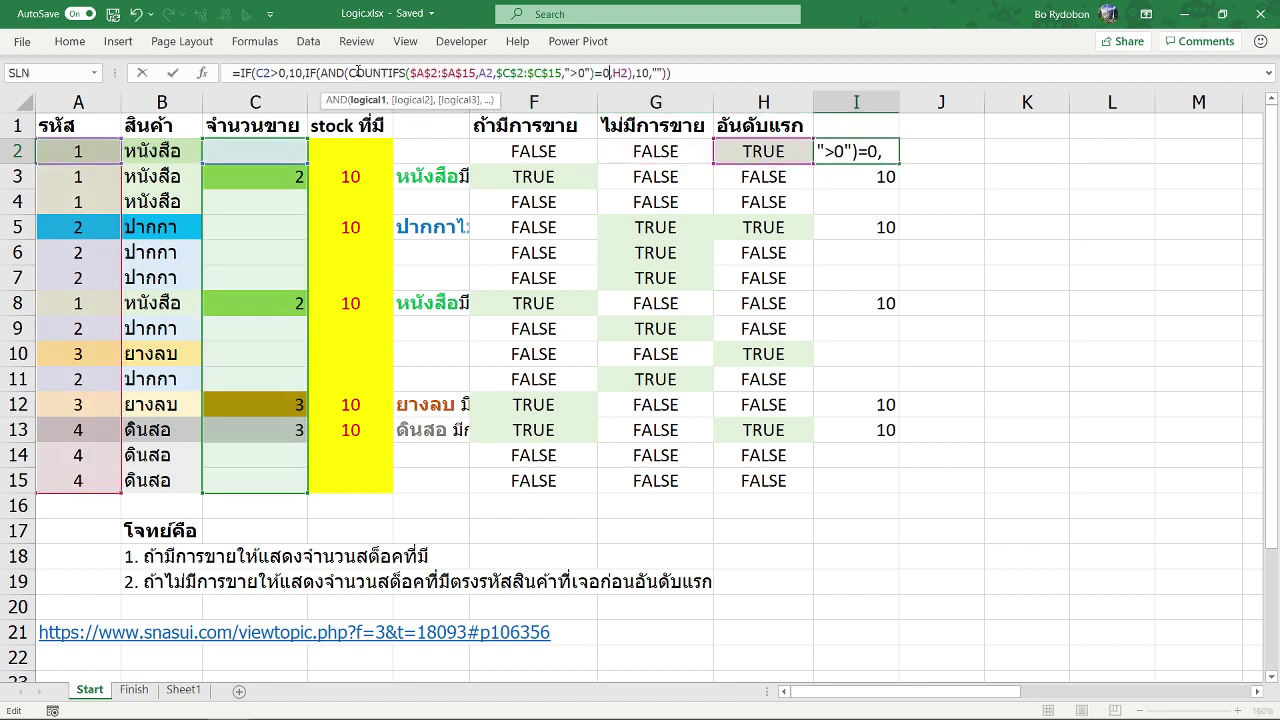
{"action": "key", "text": "Return"}
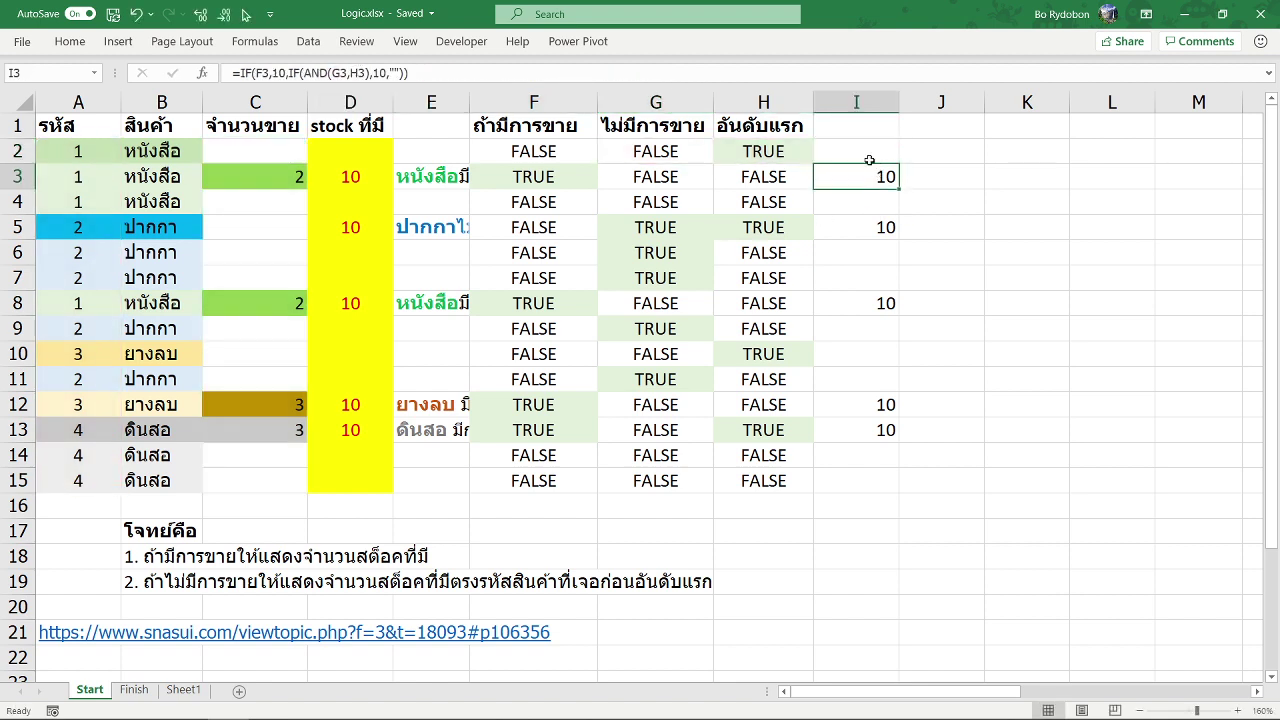
Step: Review I2's self-contained formula alongside H2's formula
{"action": "left_click", "coordinate": [868, 158]}
{"action": "key", "text": "F2"}
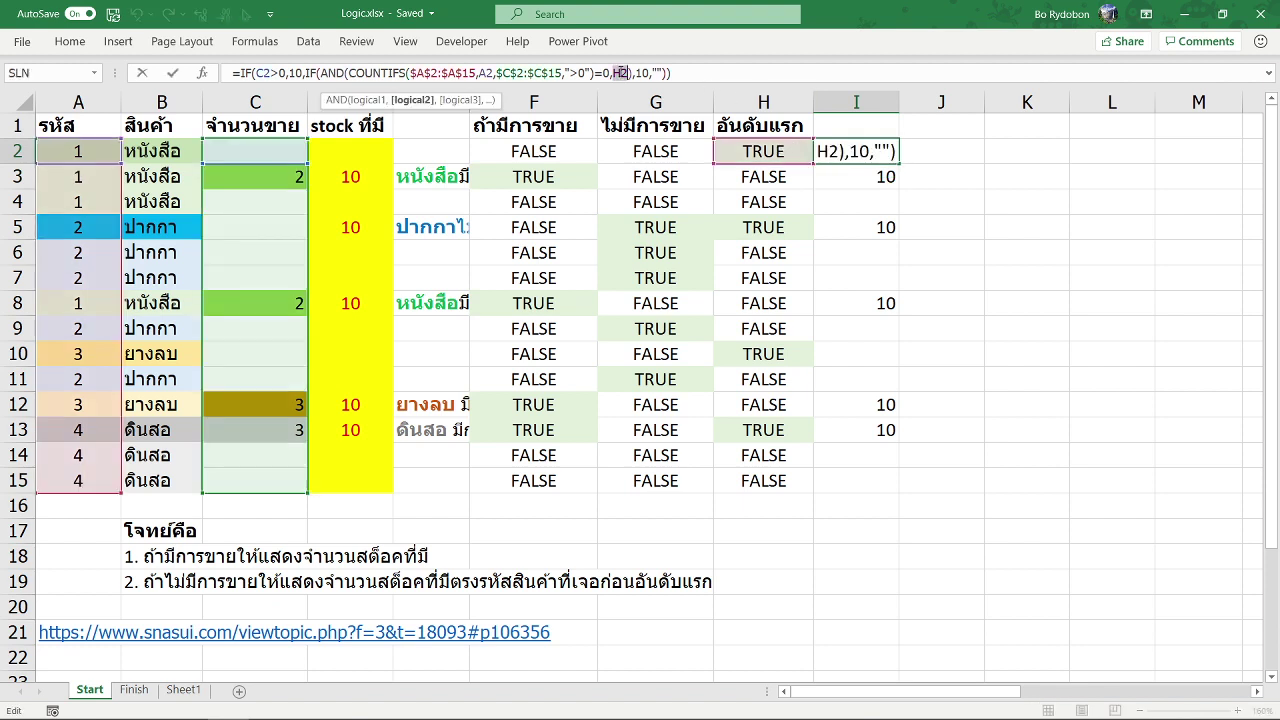
{"action": "left_click", "coordinate": [724, 143]}
{"action": "left_click", "coordinate": [236, 80]}
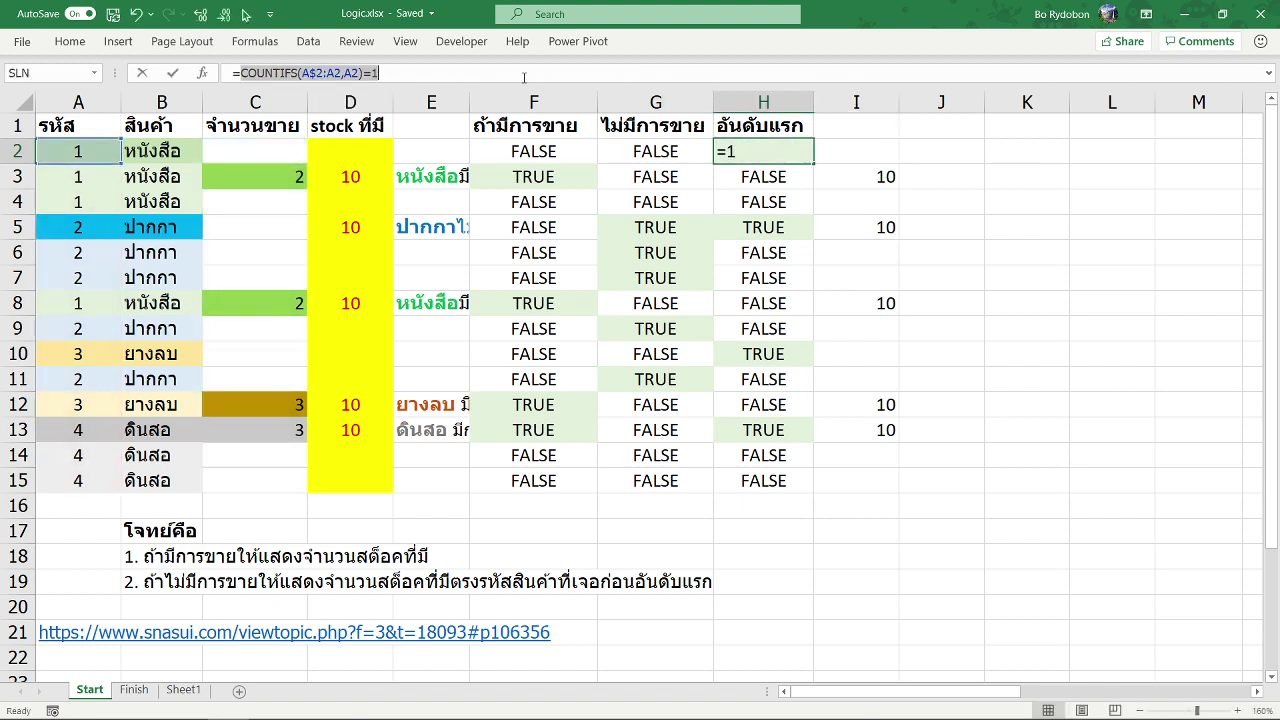
{"action": "key", "text": "Escape"}
{"action": "left_click", "coordinate": [834, 151]}
{"action": "key", "text": "F2"}
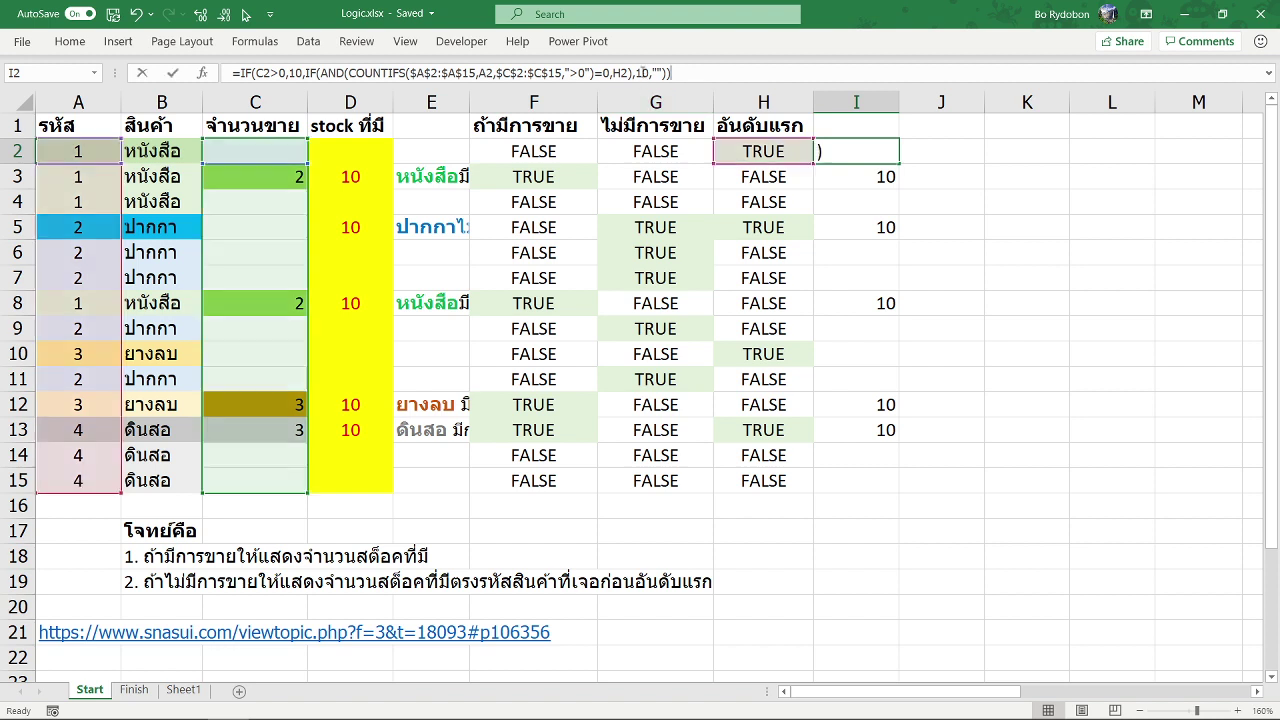
{"action": "key", "text": "Return"}
{"action": "left_click", "coordinate": [905, 172]}
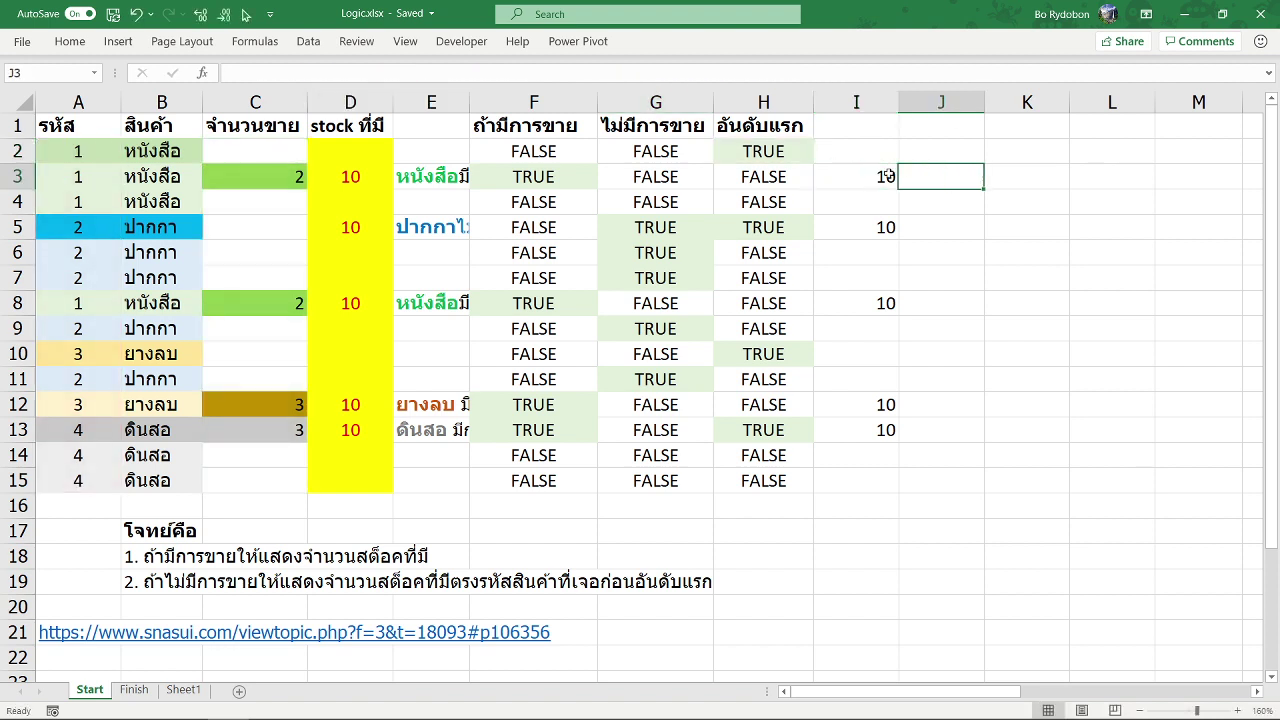
{"action": "left_click", "coordinate": [890, 150]}
{"action": "left_click", "coordinate": [898, 170]}
{"action": "left_click", "coordinate": [890, 150]}
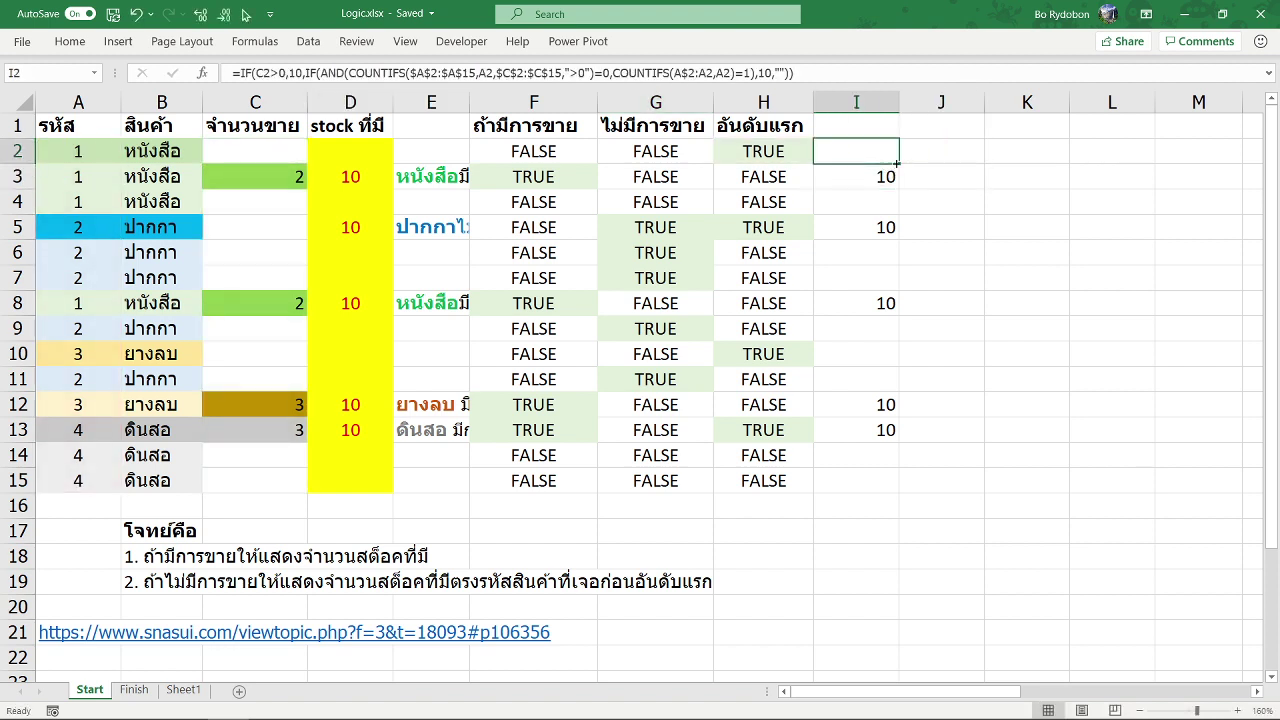
{"action": "double_click", "coordinate": [898, 162]}
{"action": "left_click", "coordinate": [868, 150]}
{"action": "left_click", "coordinate": [820, 75]}
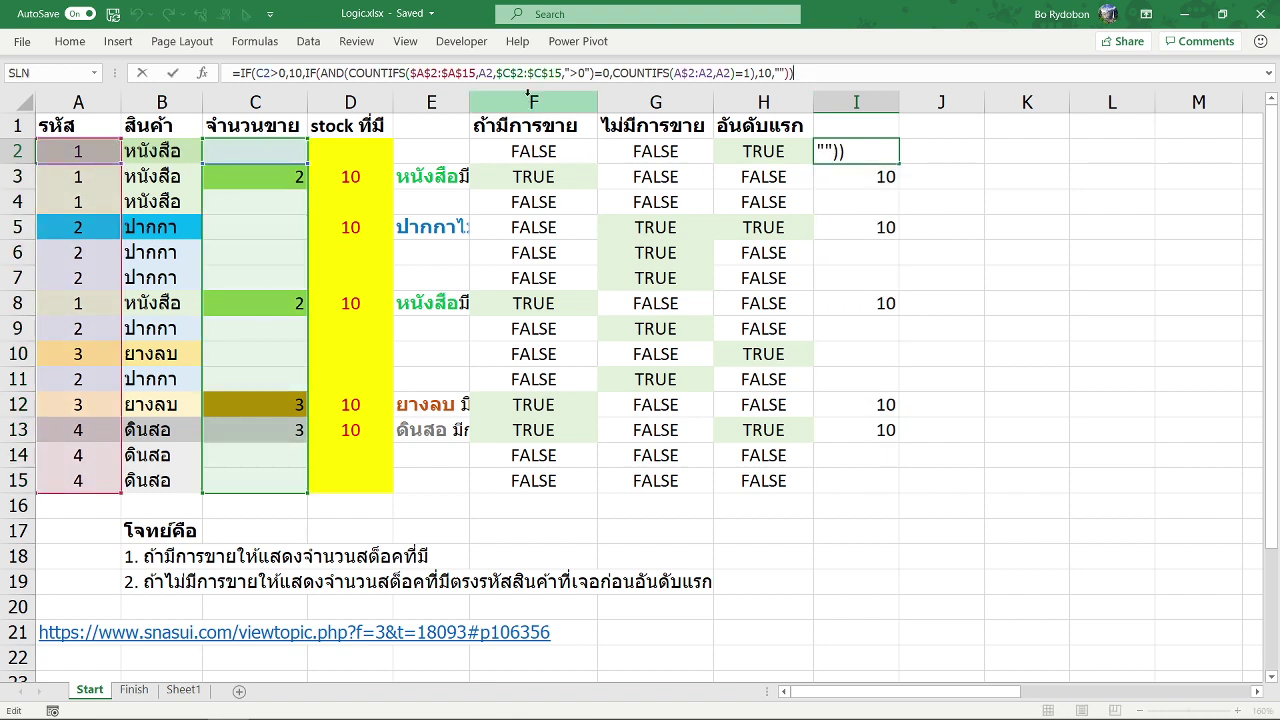
{"action": "left_click_drag", "start_coordinate": [530, 120], "coordinate": [739, 494]}
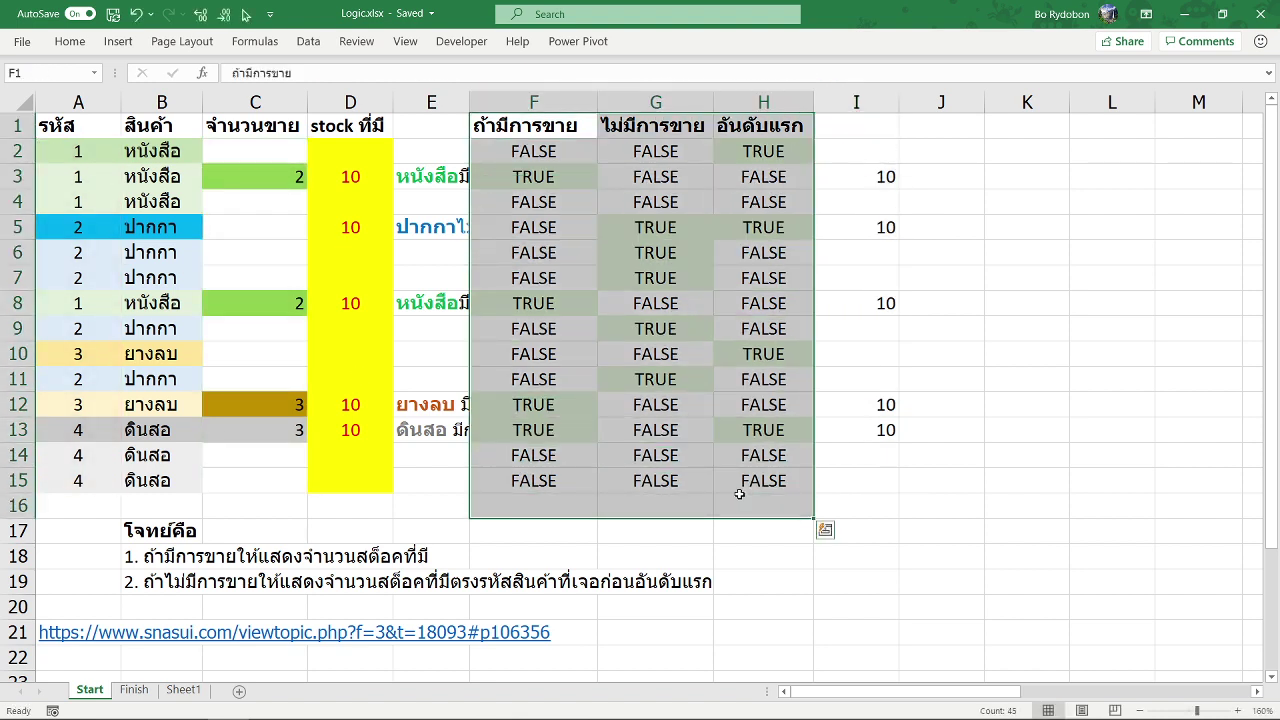
{"action": "key", "text": "Delete"}
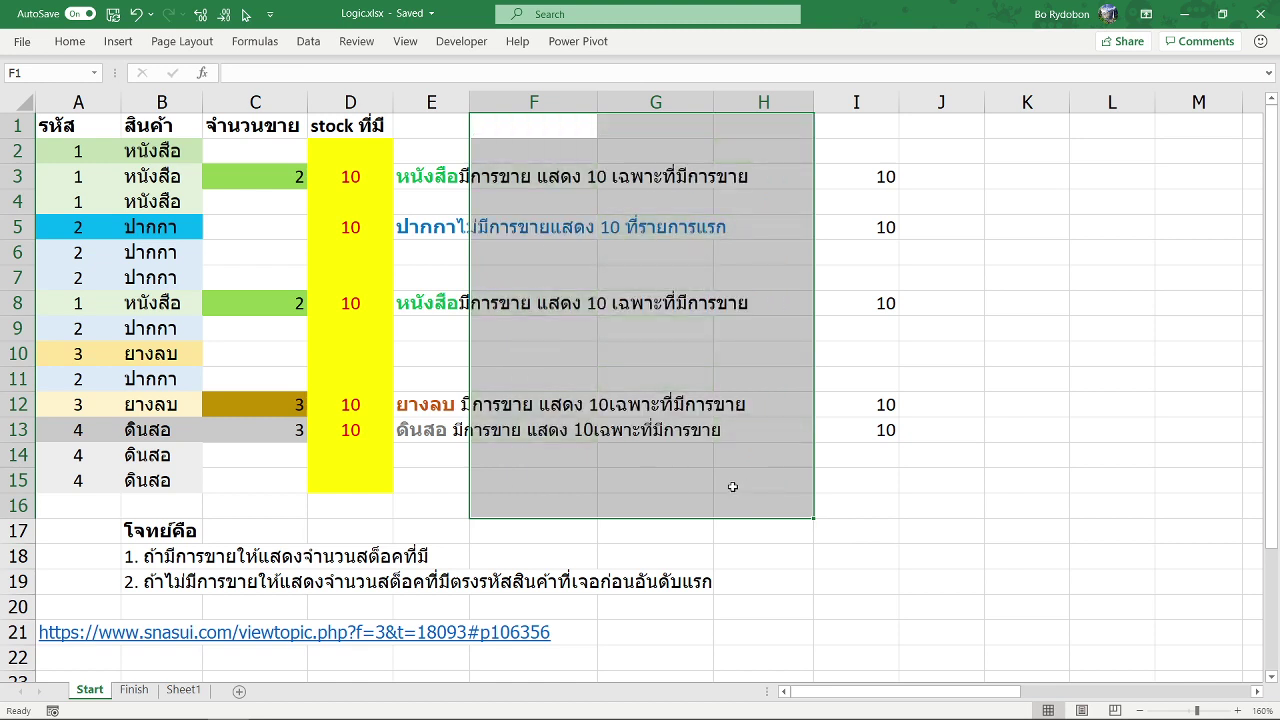
{"action": "key", "text": "ctrl+z"}
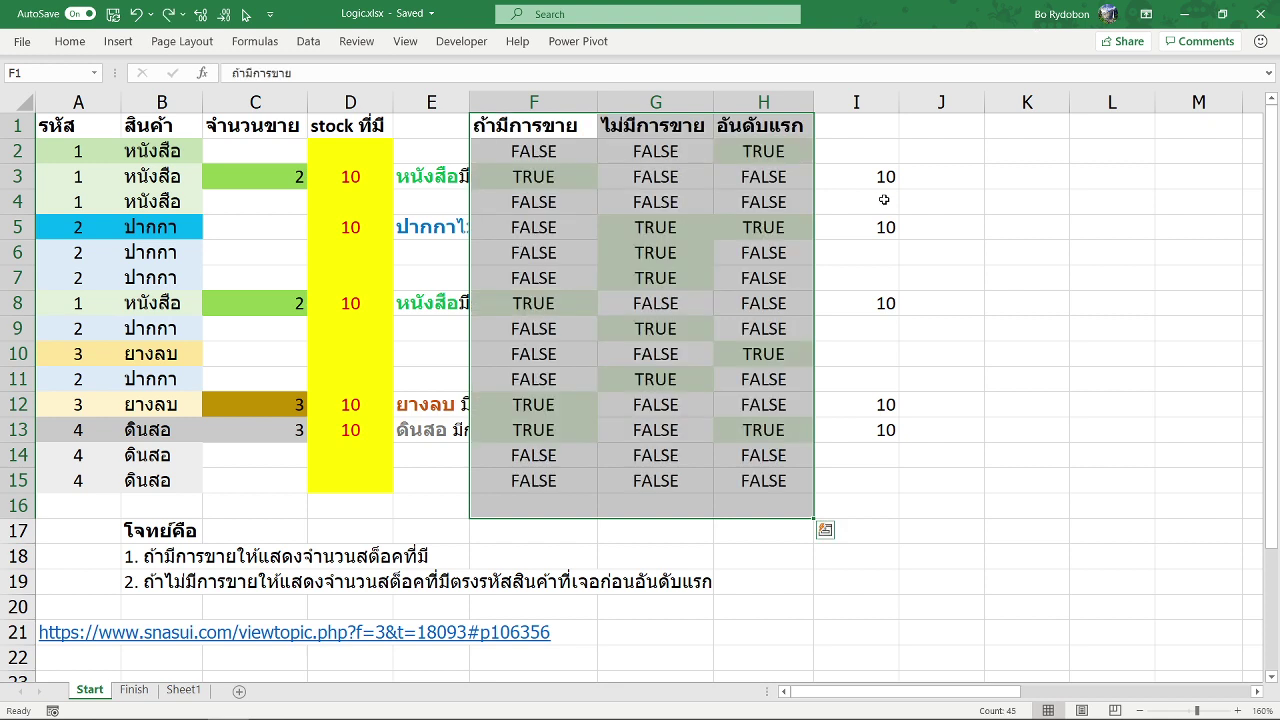
{"action": "left_click", "coordinate": [862, 153]}
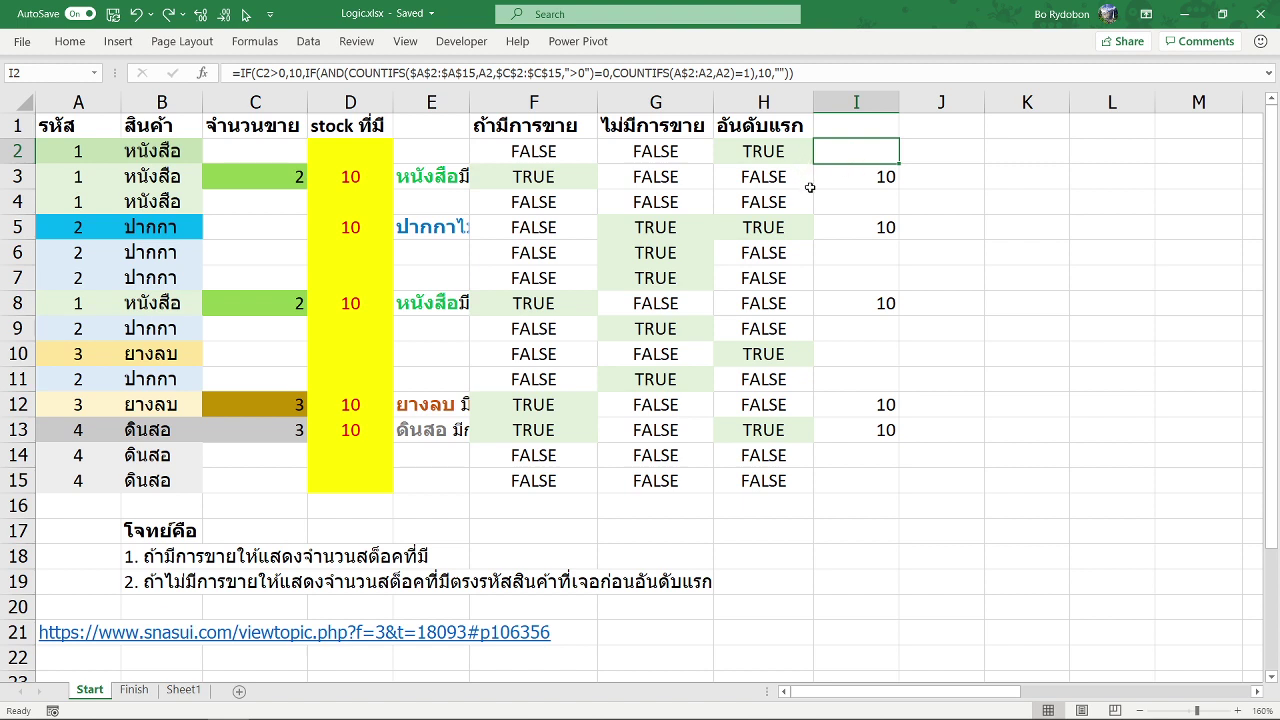
Step: Narrow column E slightly and highlight the C2>0 test in I2's formula
{"action": "left_click_drag", "start_coordinate": [470, 101], "coordinate": [463, 99]}
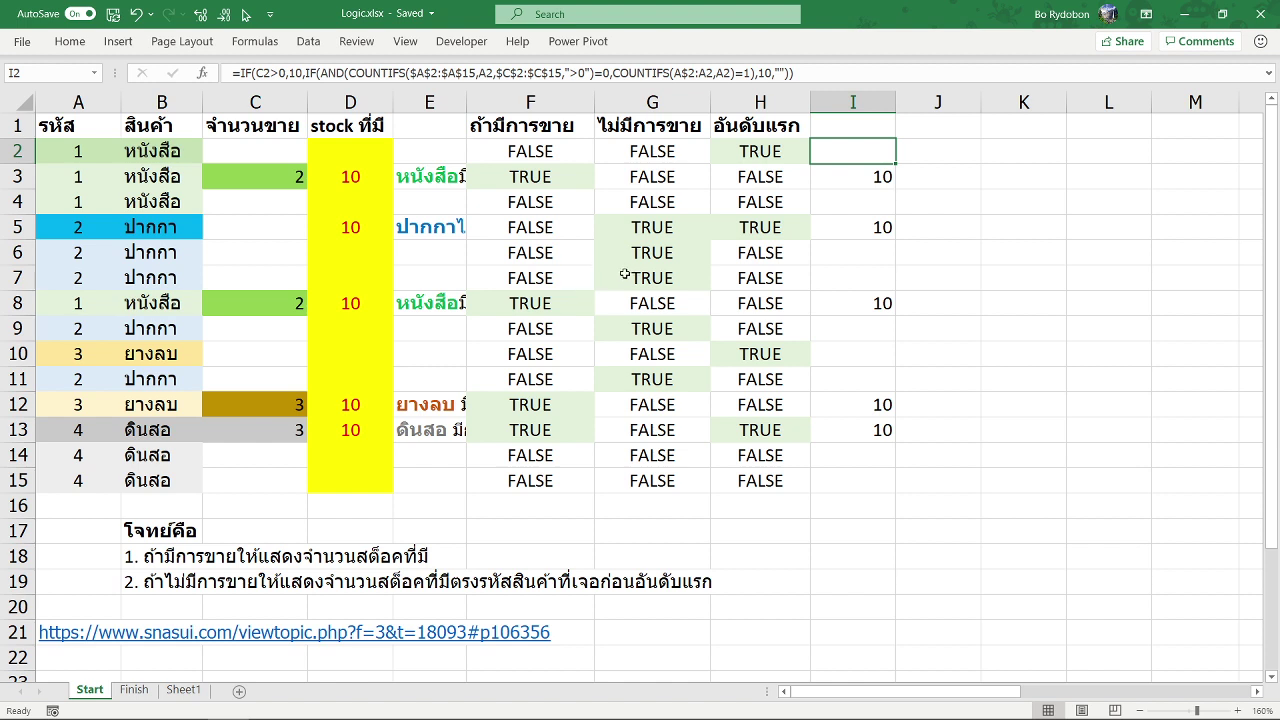
{"action": "left_click", "coordinate": [265, 72]}
{"action": "left_click", "coordinate": [277, 102]}
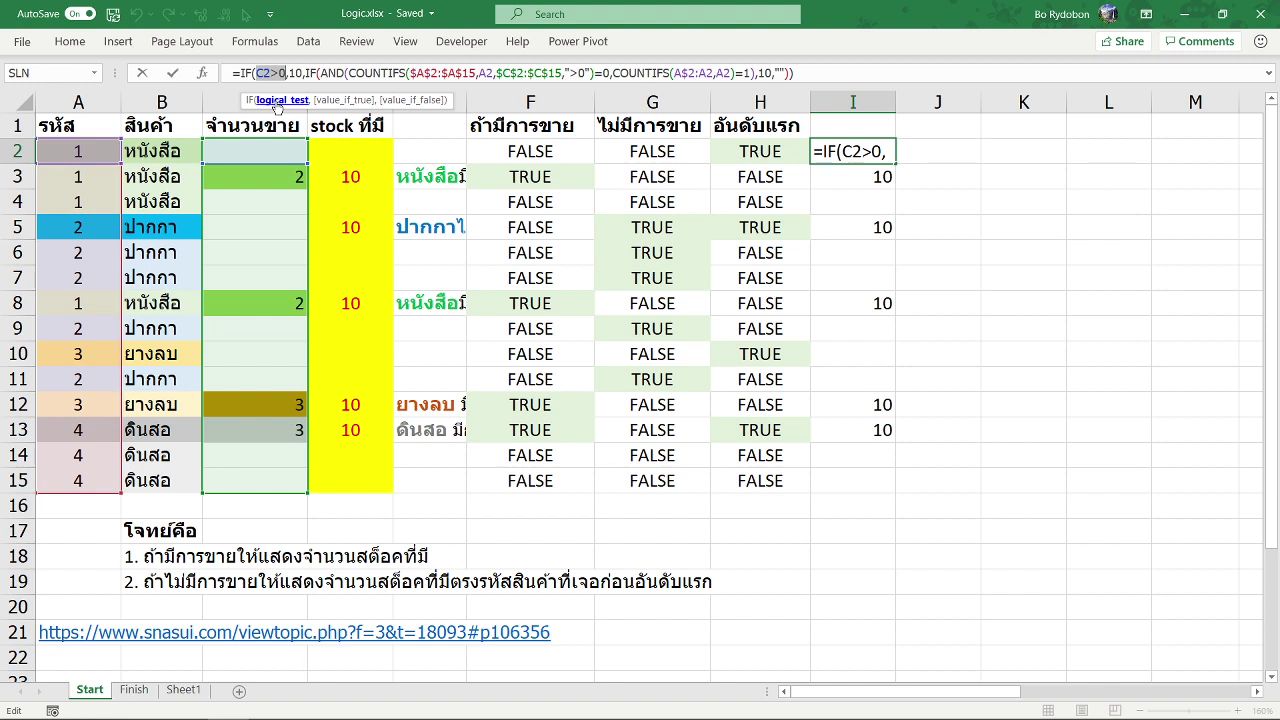
Step: Leave I2's formula unchanged and begin a =LEN formula in cell I1
{"action": "key", "text": "Escape"}
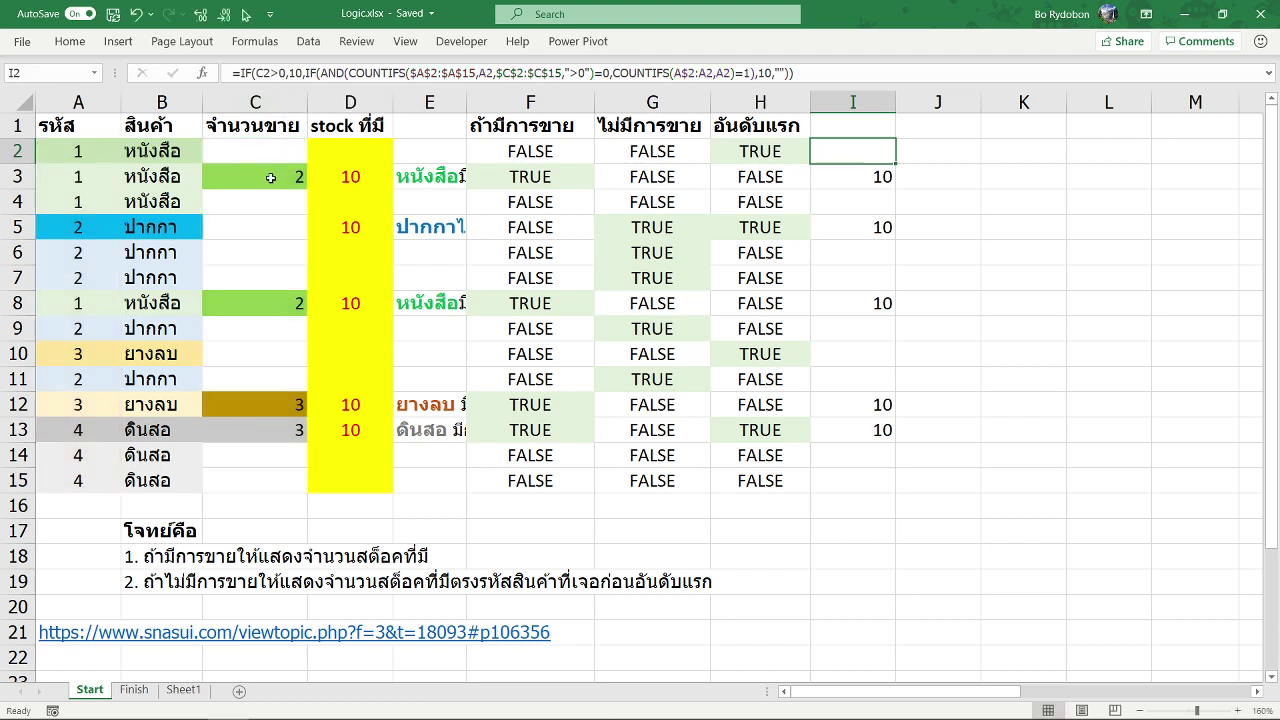
{"action": "left_click", "coordinate": [855, 129]}
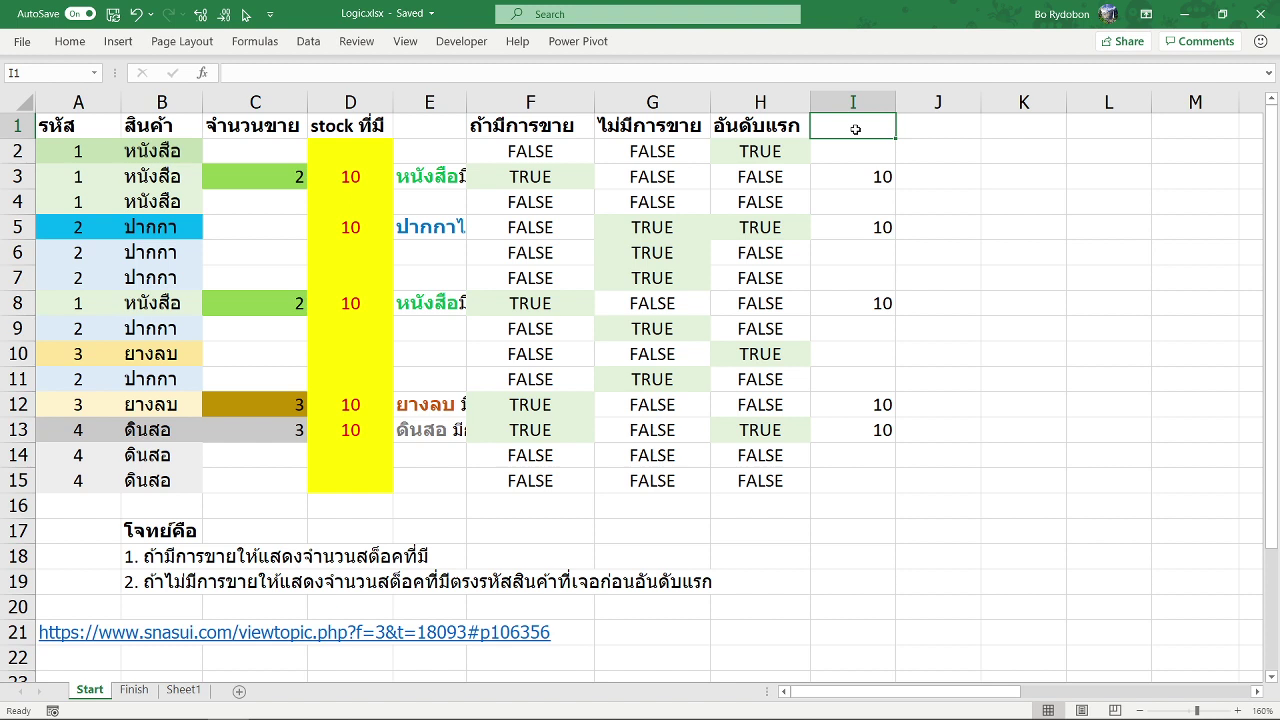
{"action": "type", "text": "="}
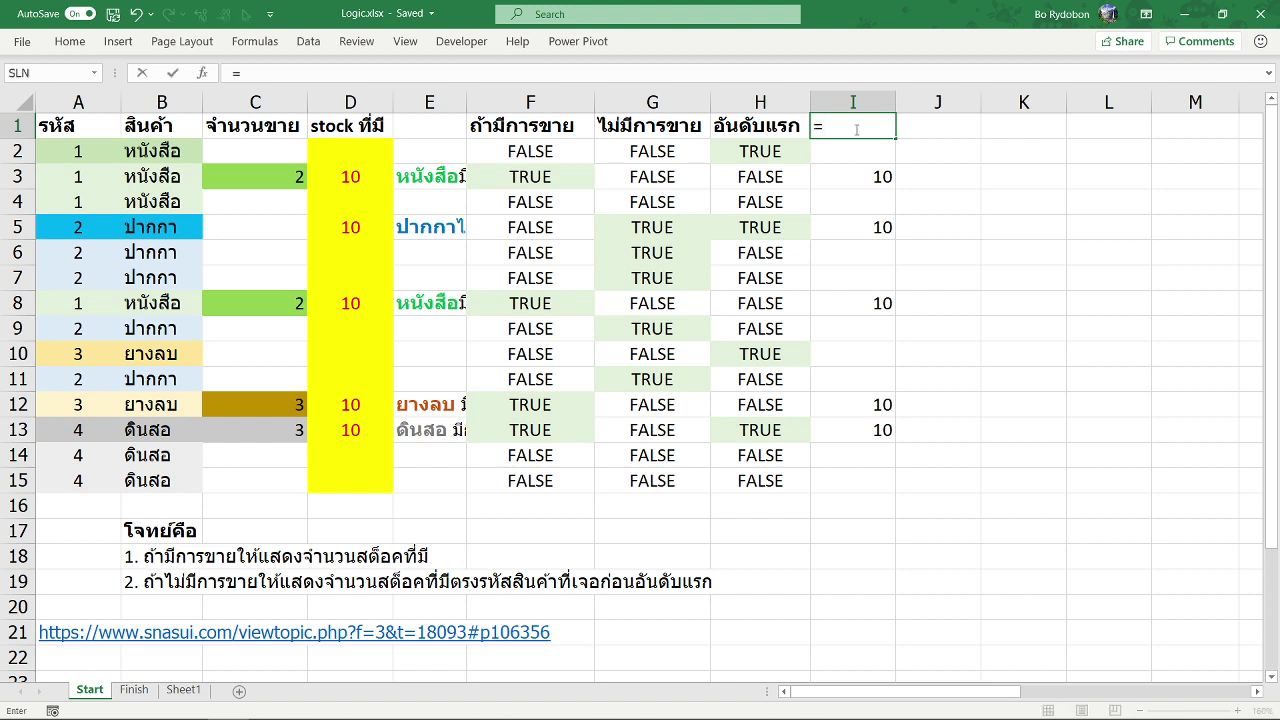
{"action": "type", "text": "len"}
Step: Complete =LEN(FORMULATEXT(I2)) in I1 to measure I2's formula length
{"action": "key", "text": "Tab"}
{"action": "type", "text": "f"}
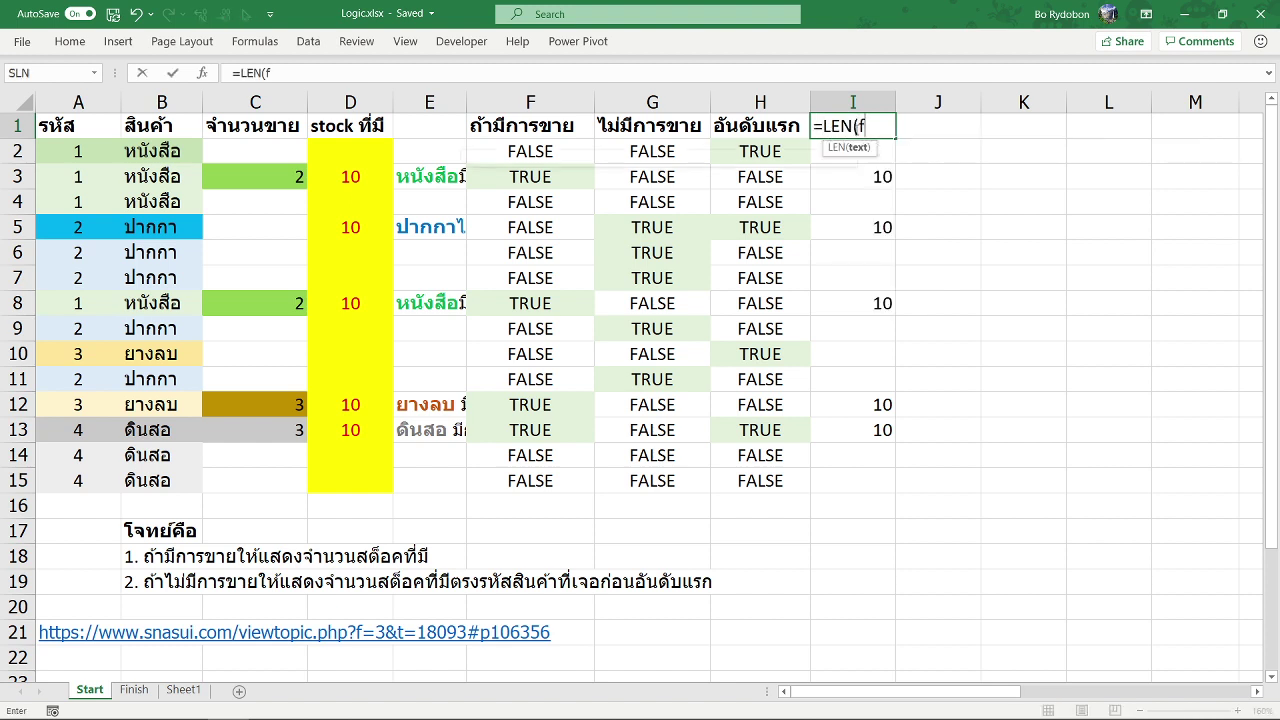
{"action": "type", "text": "orm"}
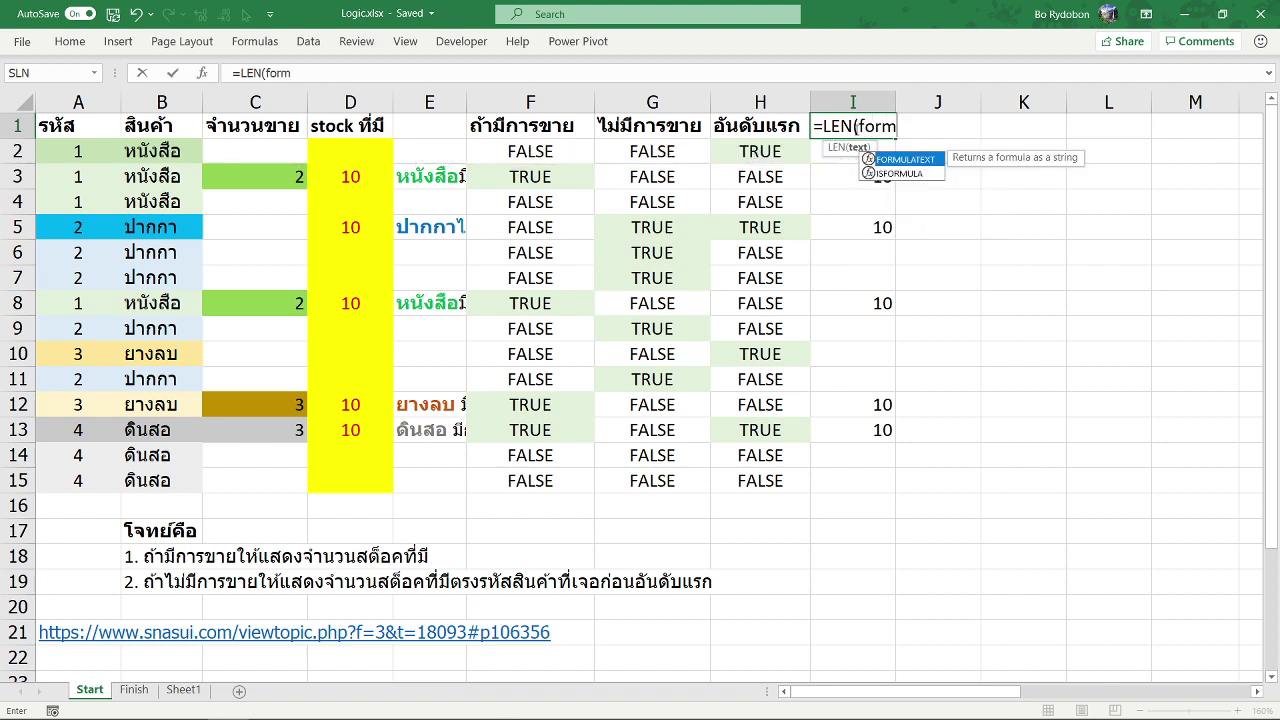
{"action": "type", "text": "u"}
{"action": "key", "text": "Tab"}
{"action": "left_click", "coordinate": [855, 148]}
{"action": "type", "text": ")"}
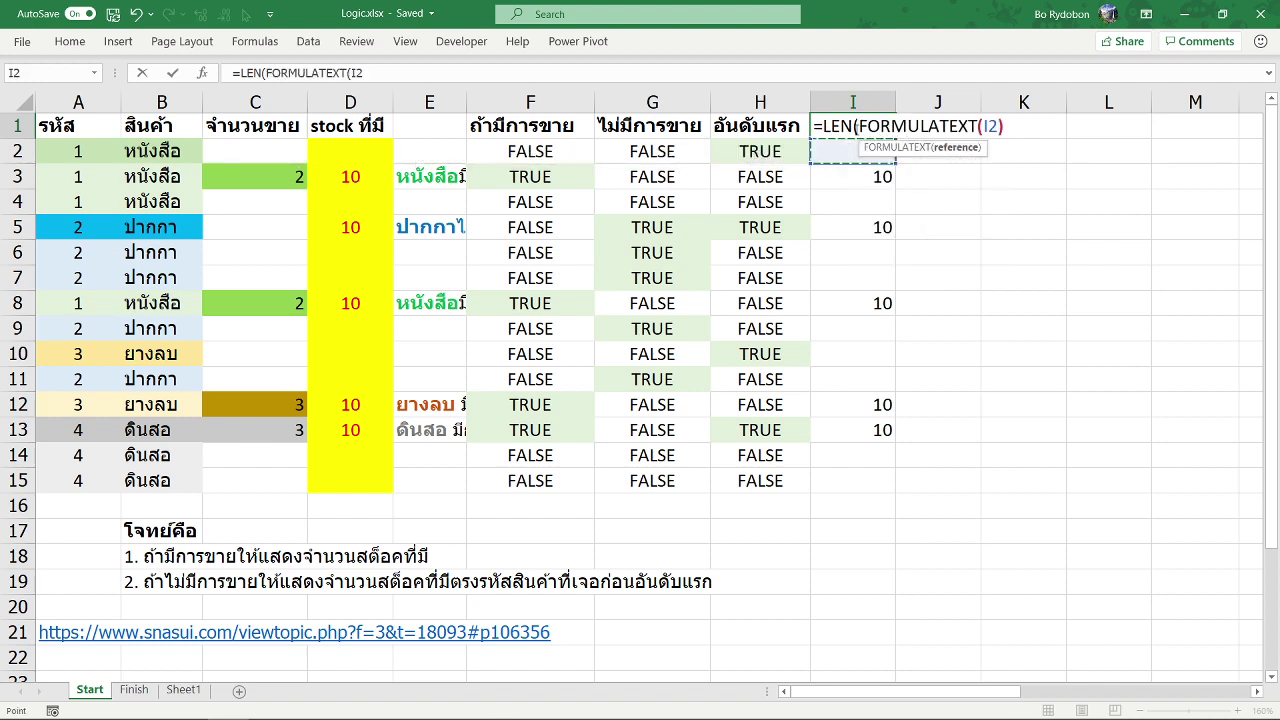
{"action": "key", "text": "Return"}
Step: Check I1's length result of 91 and save the workbook
{"action": "left_click", "coordinate": [855, 128]}
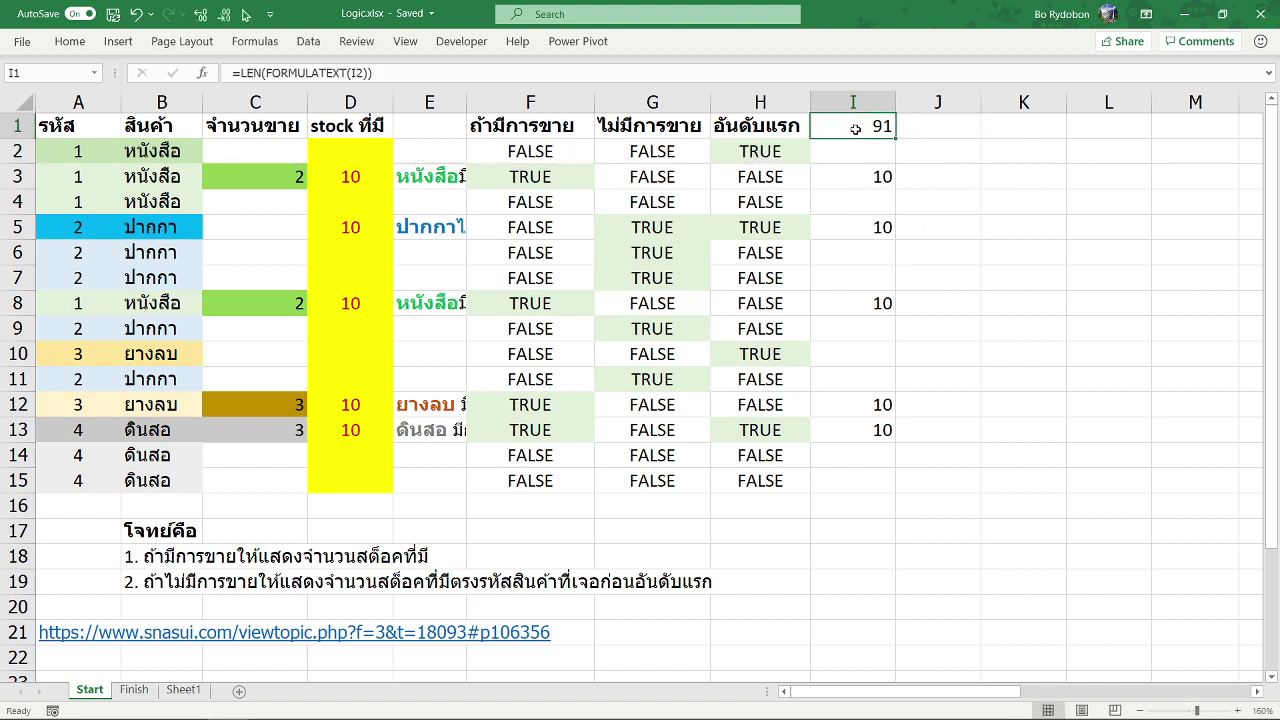
{"action": "key", "text": "Down"}
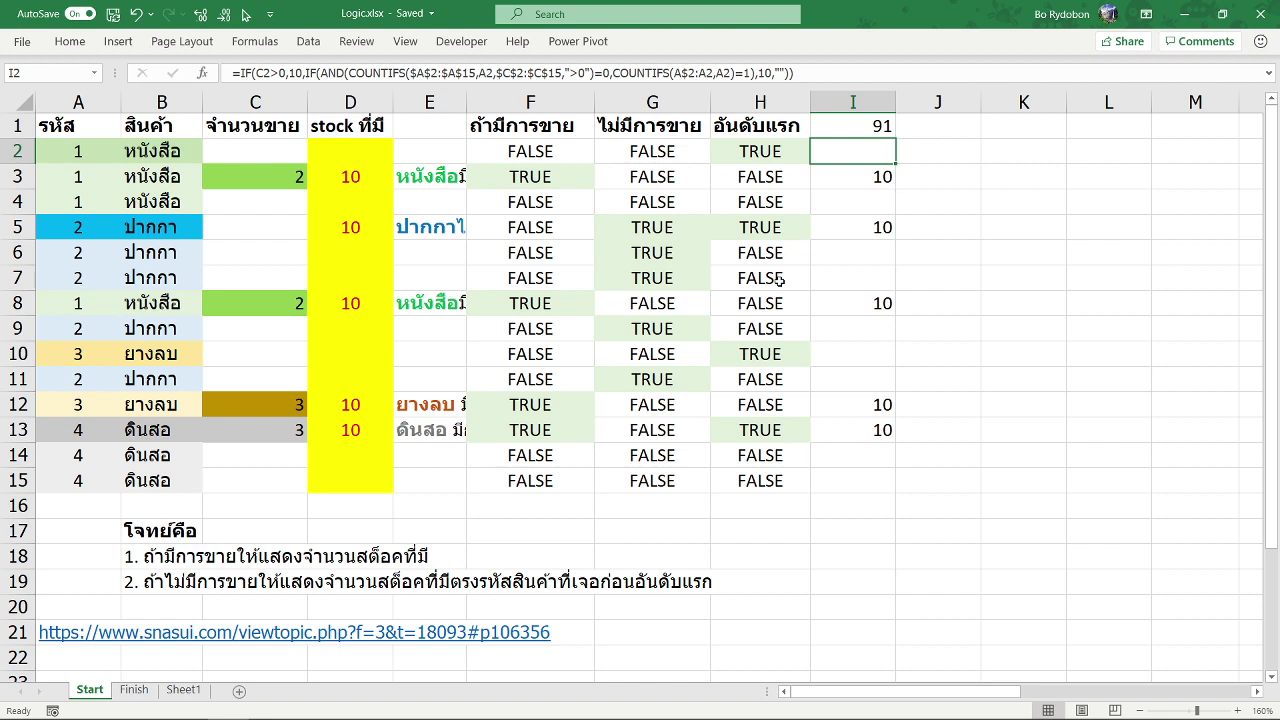
{"action": "key", "text": "ctrl+s"}
Step: Copy I2's formula text from the formula bar into J2
{"action": "left_click", "coordinate": [288, 73]}
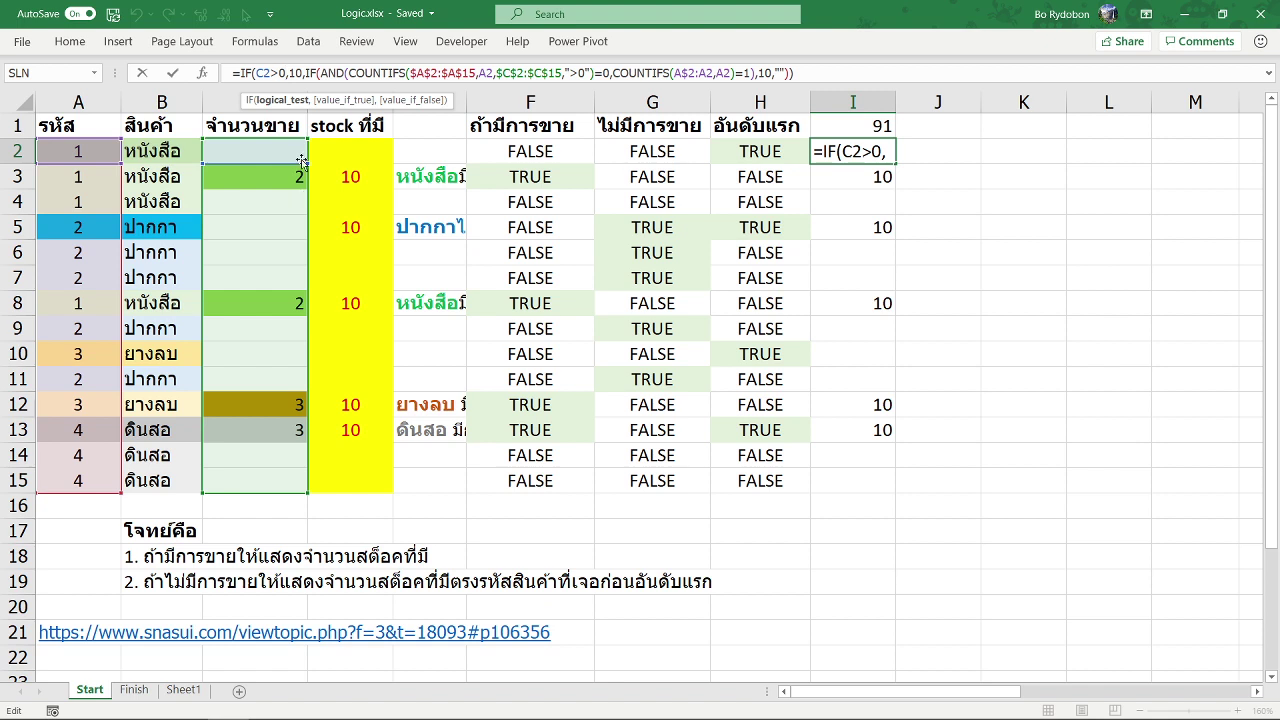
{"action": "key", "text": "End"}
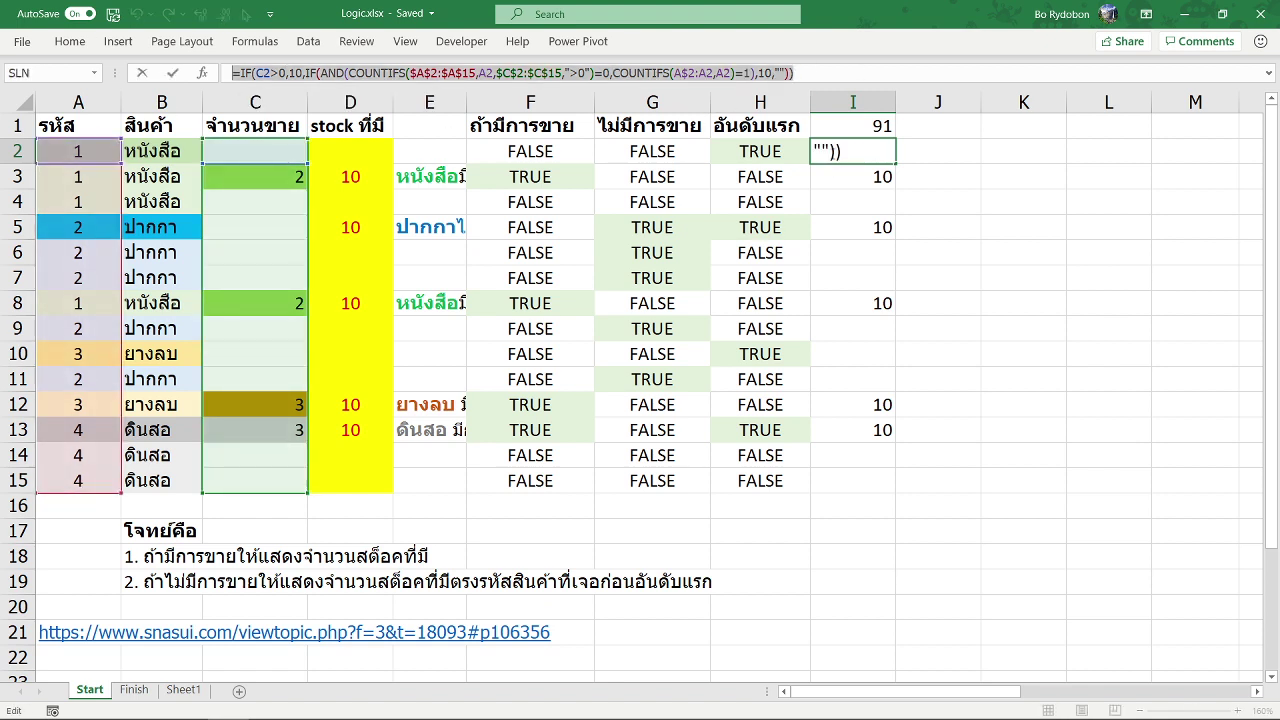
{"action": "left_click", "coordinate": [925, 150]}
{"action": "left_click", "coordinate": [408, 73]}
{"action": "key", "text": "Escape"}
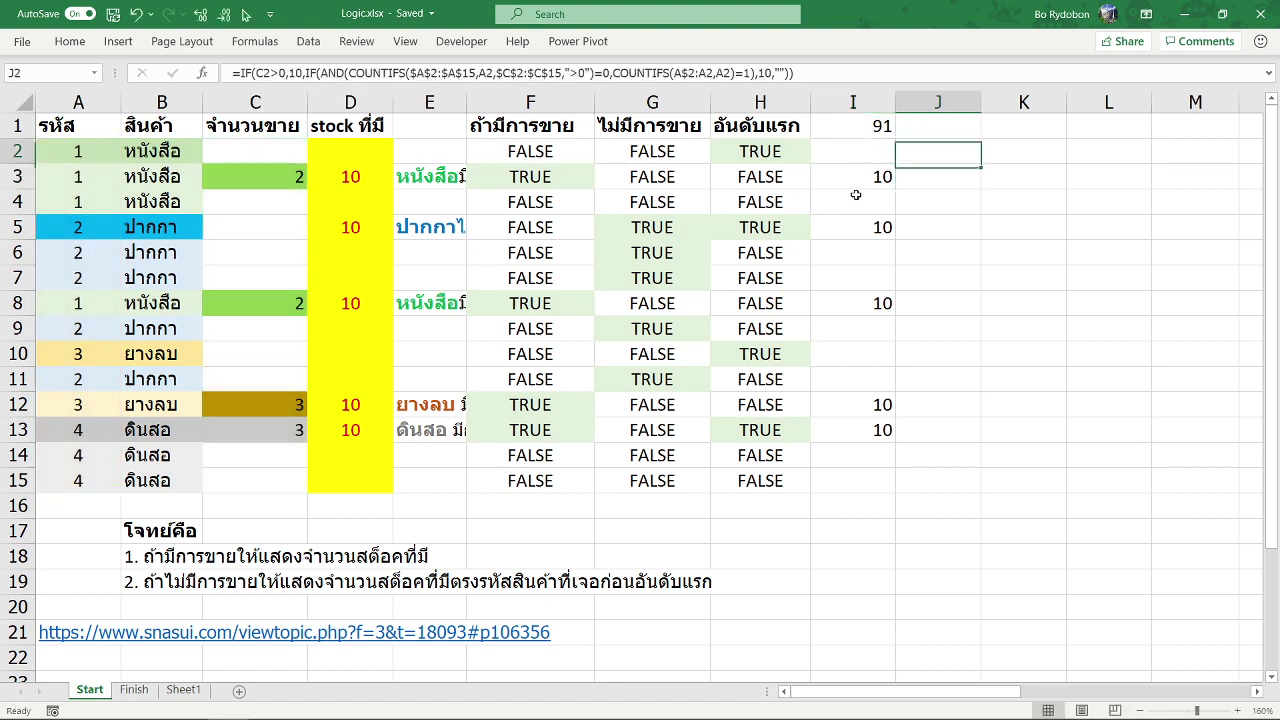
{"action": "left_click", "coordinate": [850, 126]}
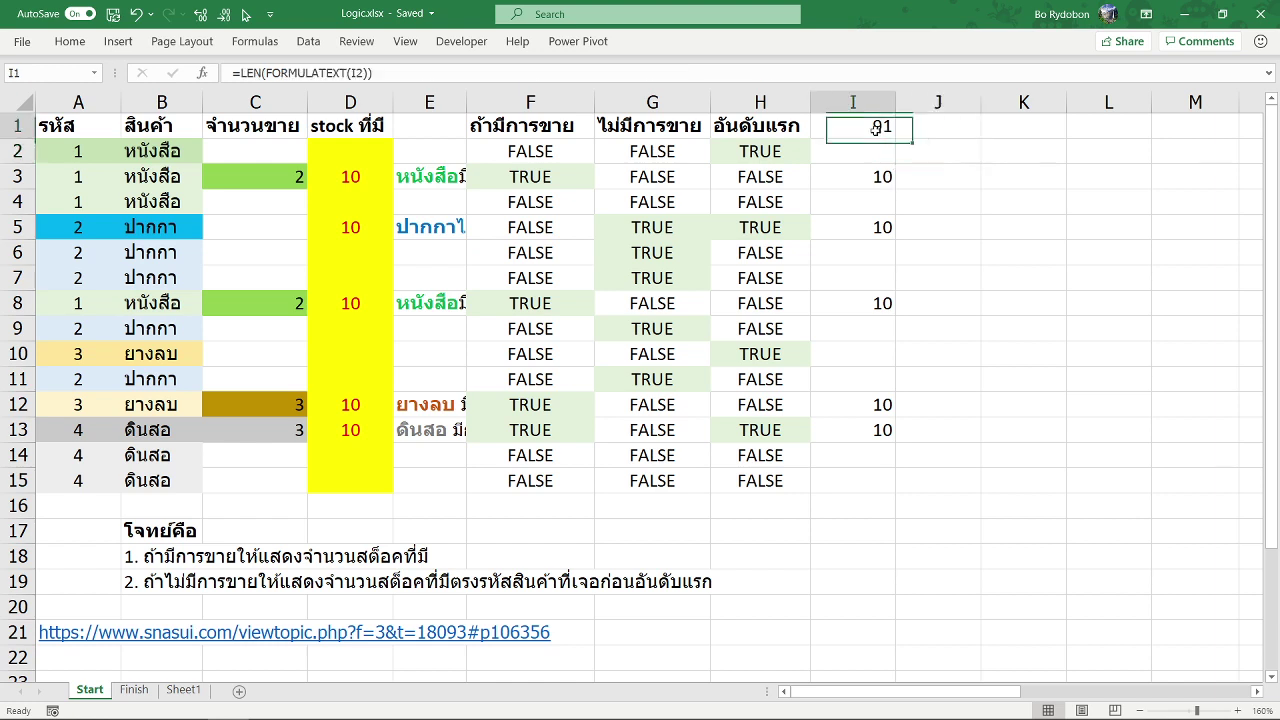
Step: Copy the length formula to J1, drop >0 from J2's C2 test, and fill J2:J15
{"action": "left_click_drag", "start_coordinate": [921, 138], "coordinate": [955, 135]}
{"action": "left_click", "coordinate": [938, 150]}
{"action": "left_click", "coordinate": [290, 73]}
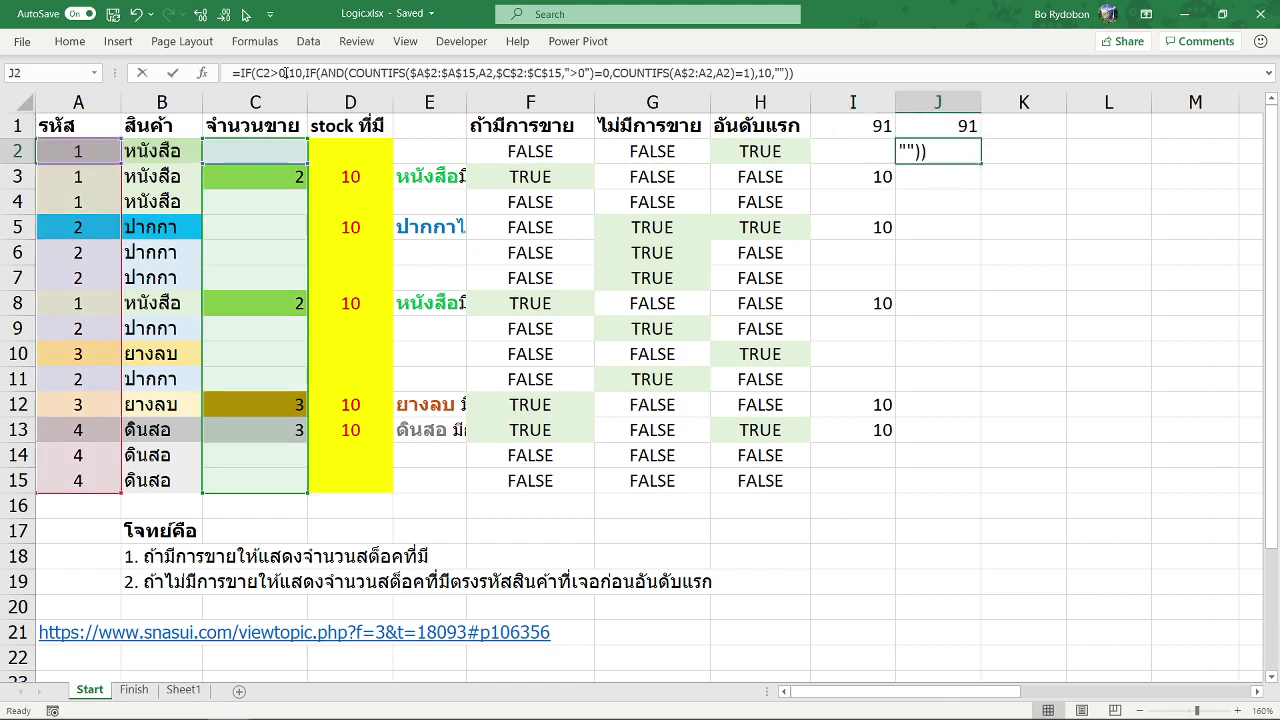
{"action": "key", "text": "BackSpace"}
{"action": "key", "text": "BackSpace"}
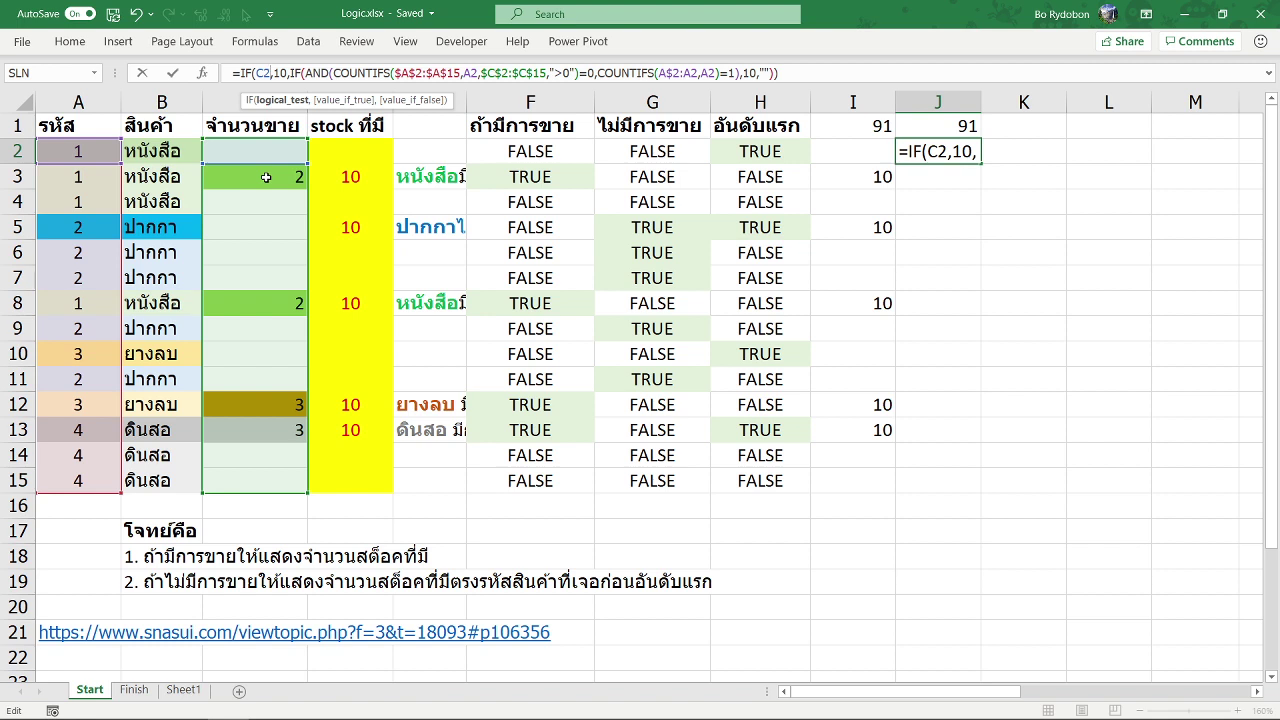
{"action": "key", "text": "Return"}
{"action": "key", "text": "Up"}
{"action": "double_click", "coordinate": [981, 163]}
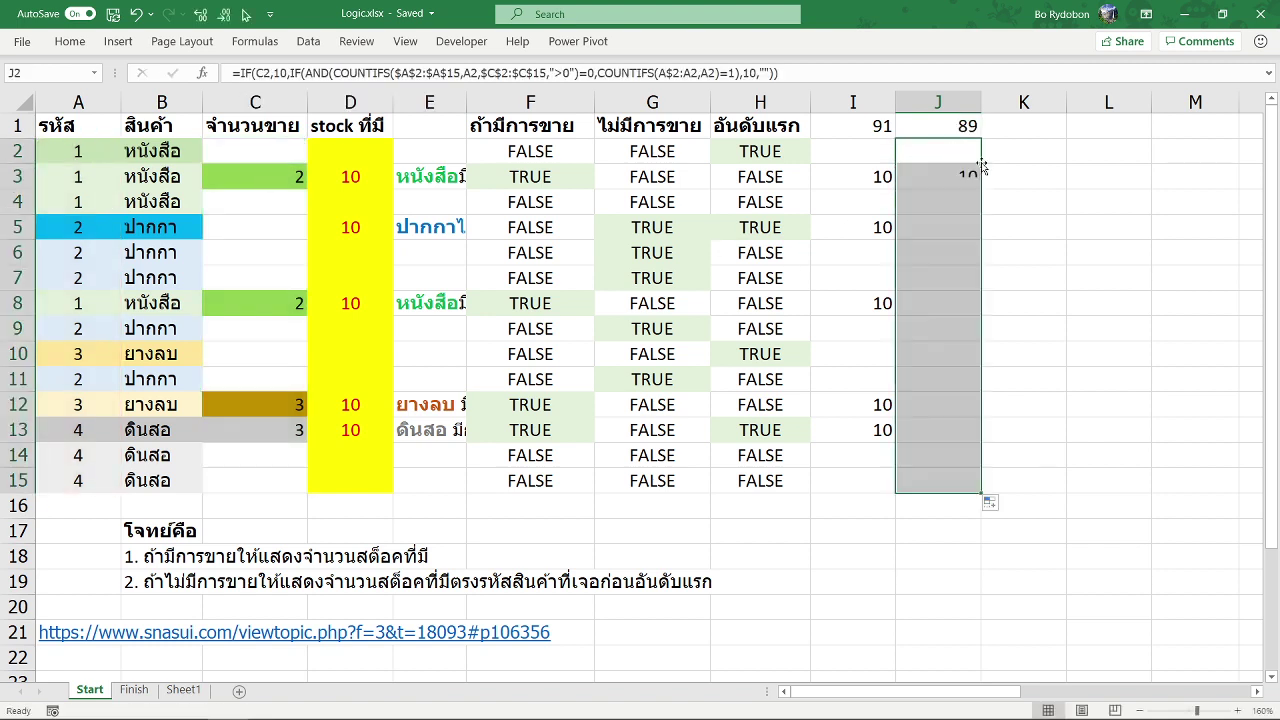
Step: Select J2, then I2, then C2 to prepare a new sales test value
{"action": "left_click", "coordinate": [951, 156]}
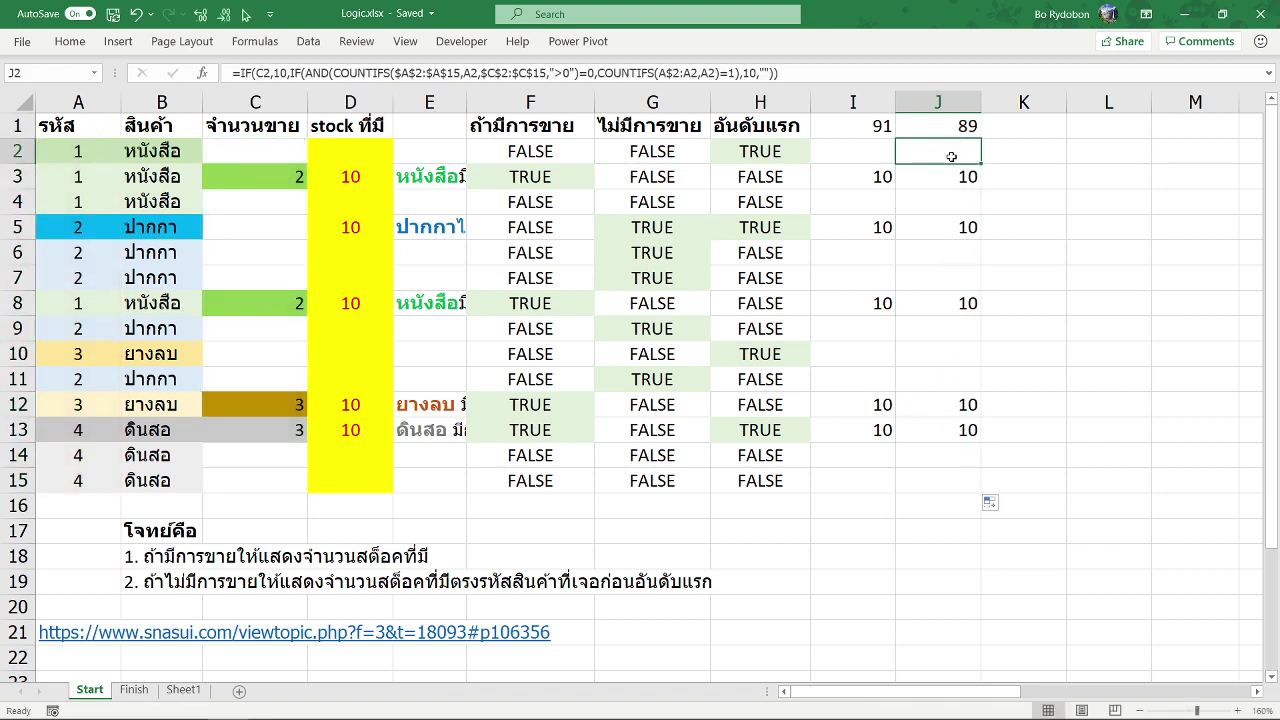
{"action": "left_click", "coordinate": [885, 157]}
{"action": "left_click", "coordinate": [278, 158]}
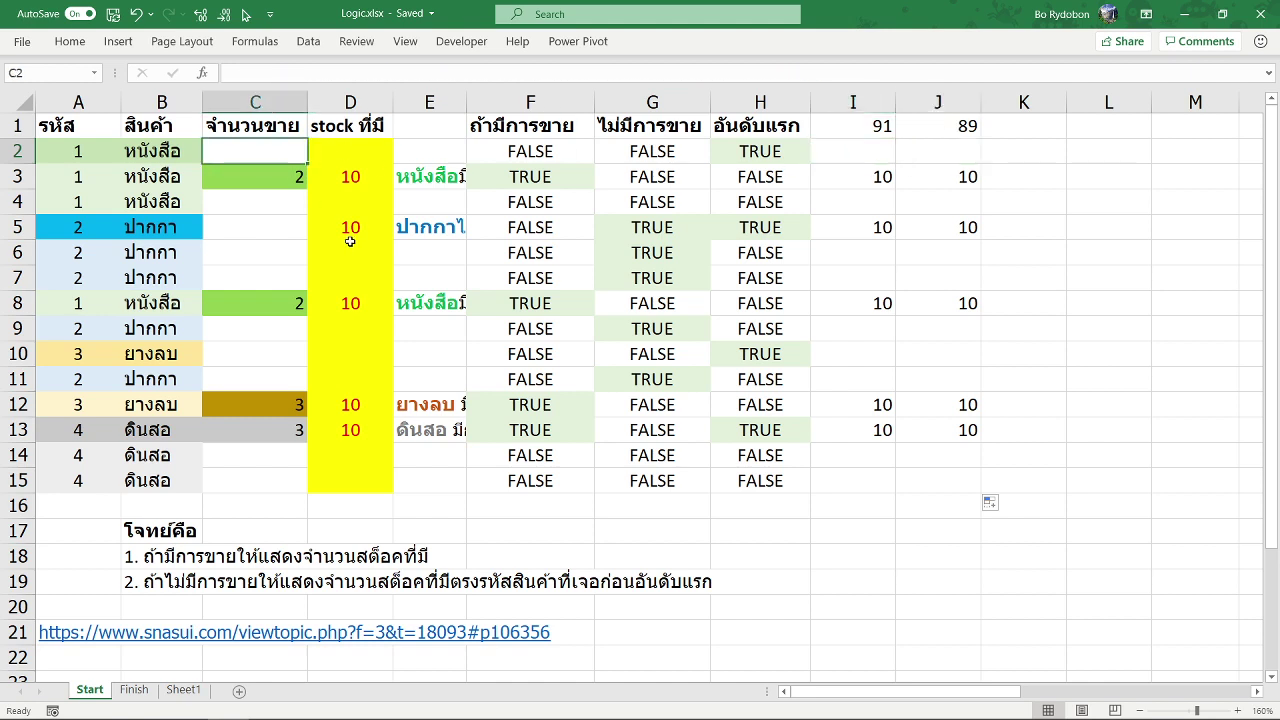
Step: Test a sales value of 5 in C2, compare I2 and J2, then clear C2
{"action": "type", "text": "5"}
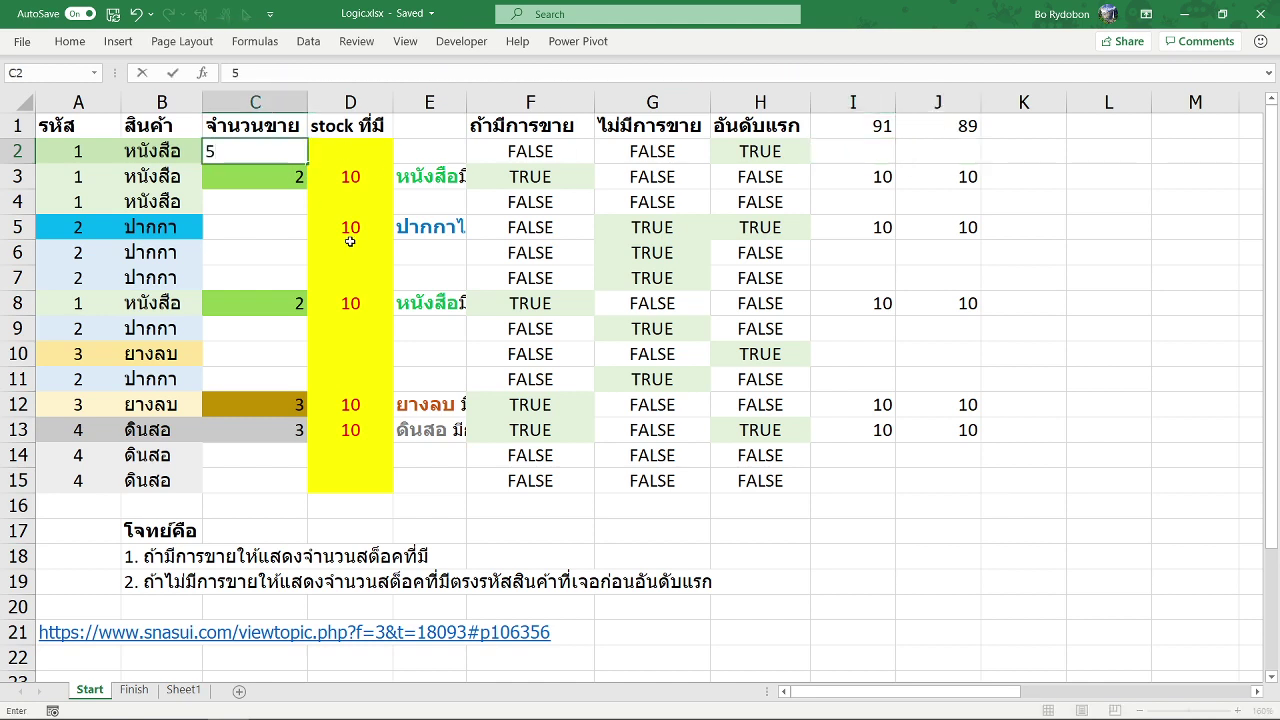
{"action": "key", "text": "Return"}
{"action": "left_click_drag", "start_coordinate": [877, 151], "coordinate": [962, 150]}
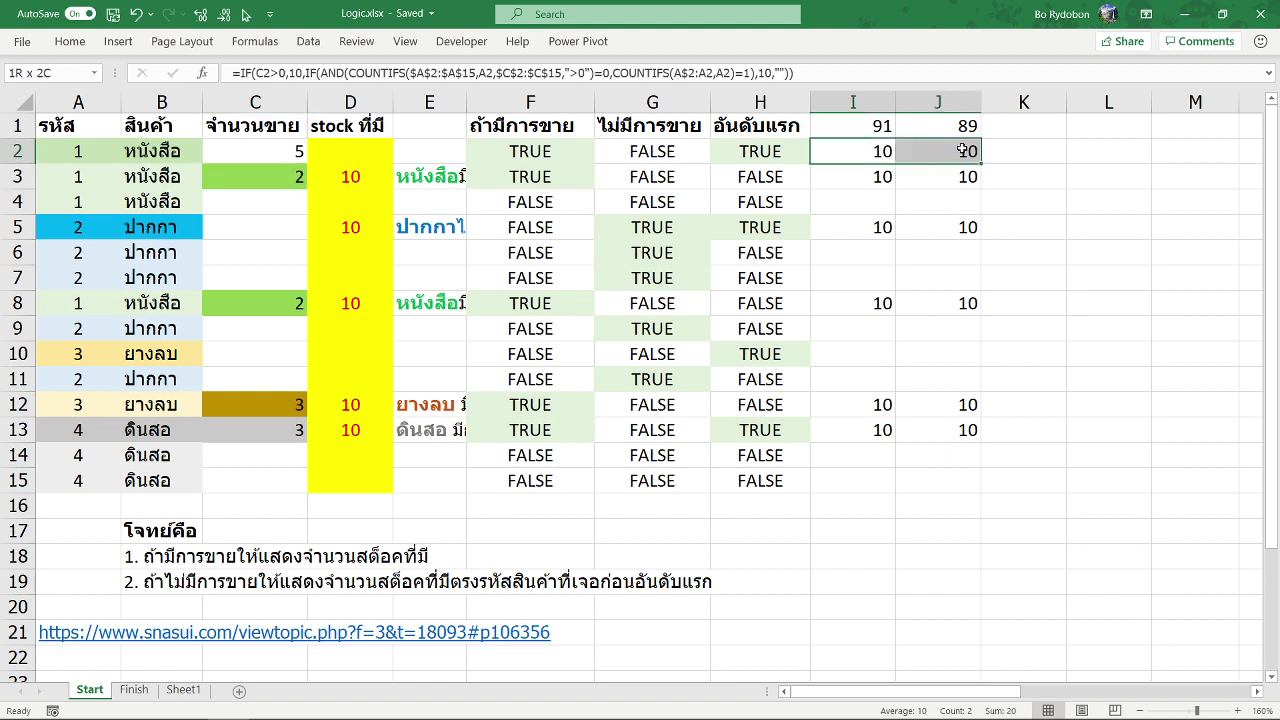
{"action": "left_click", "coordinate": [289, 156]}
{"action": "key", "text": "Delete"}
{"action": "left_click", "coordinate": [970, 172]}
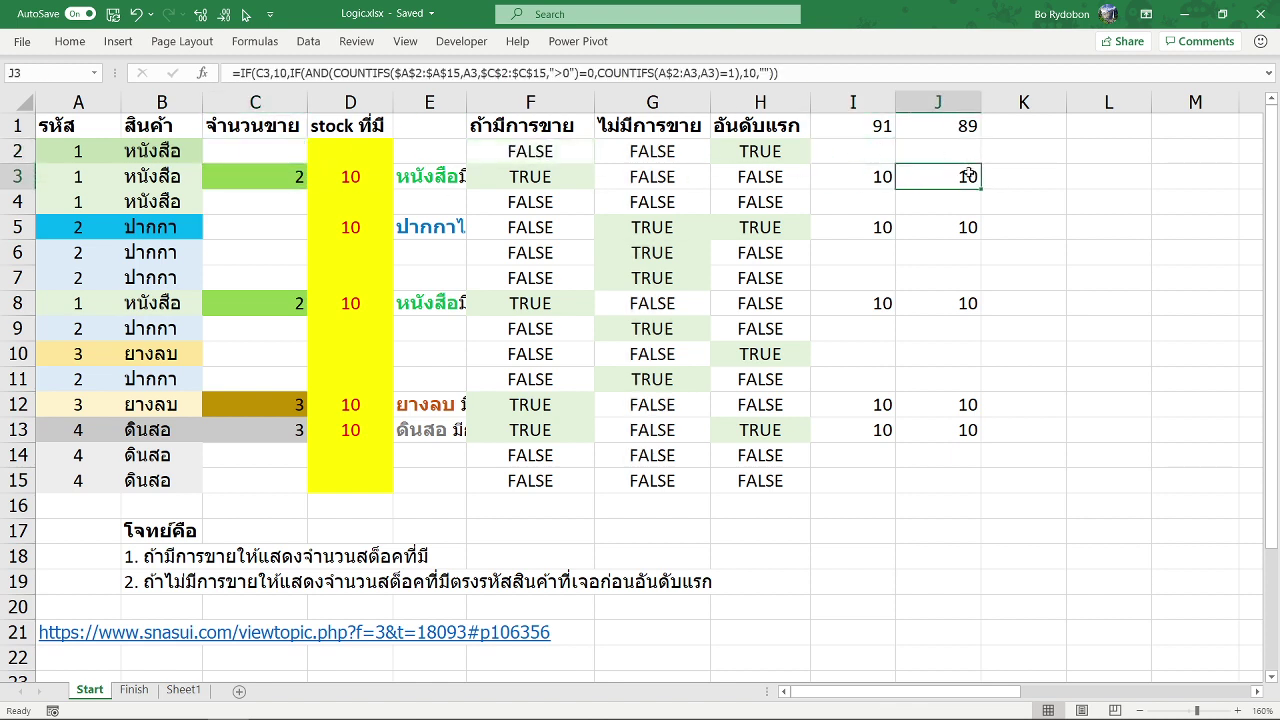
{"action": "left_click", "coordinate": [962, 147]}
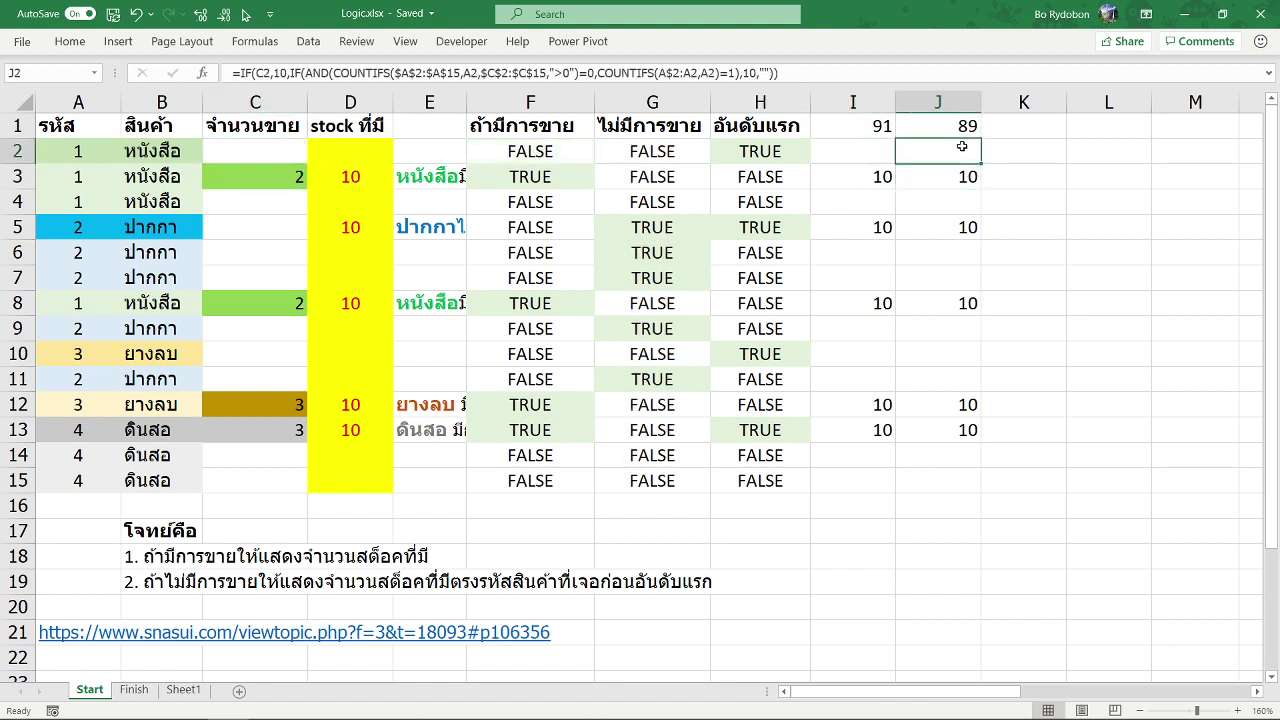
Step: Enter test values 0 and then -2 in C2 to compare both formulas
{"action": "left_click", "coordinate": [258, 153]}
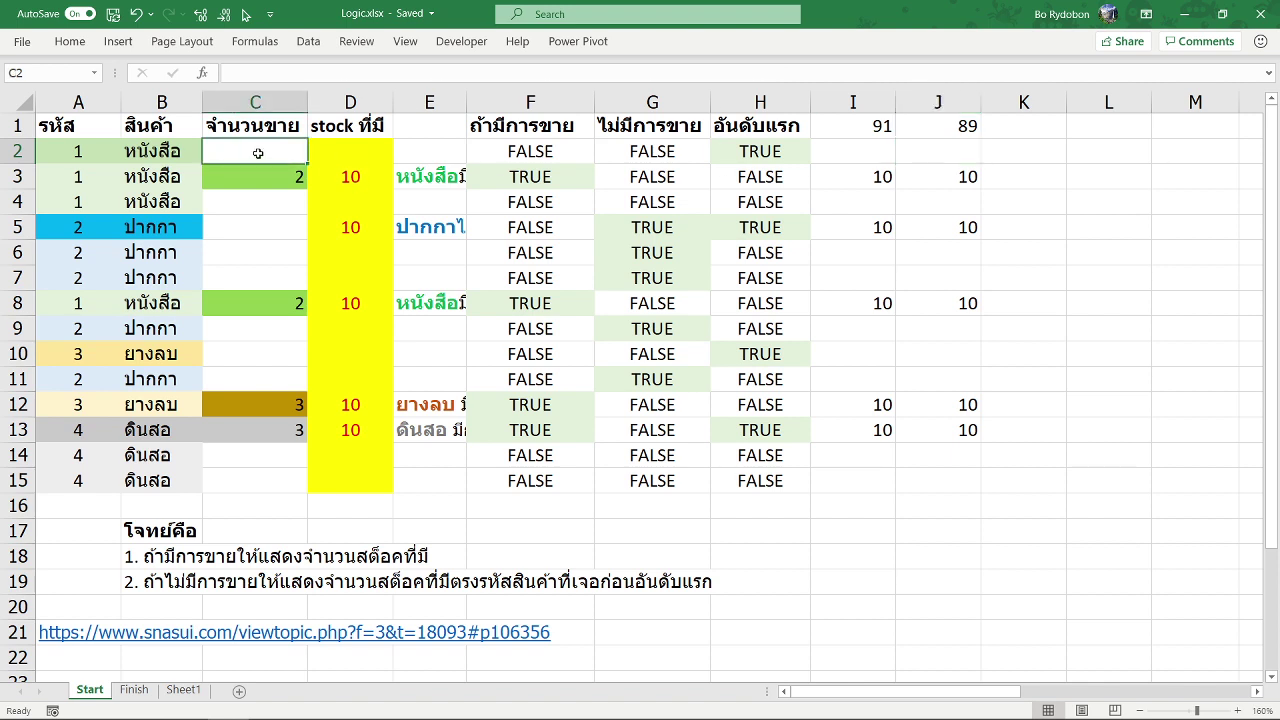
{"action": "type", "text": "0"}
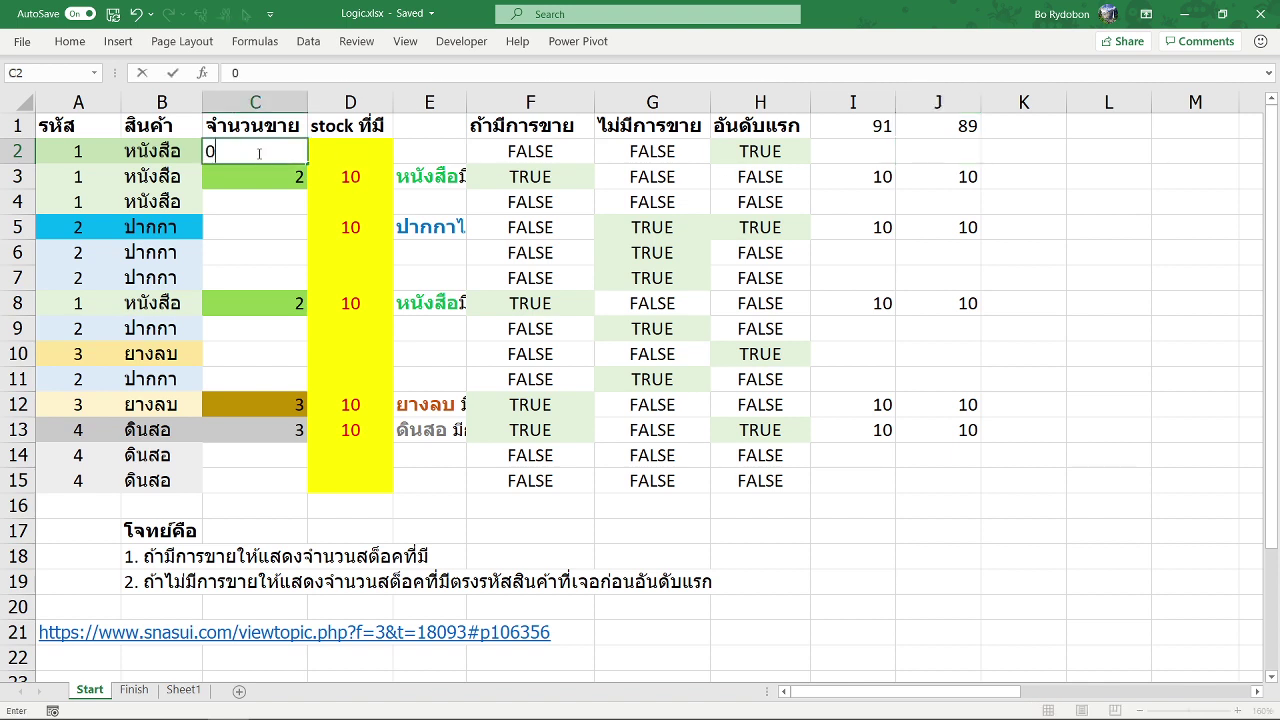
{"action": "key", "text": "Return"}
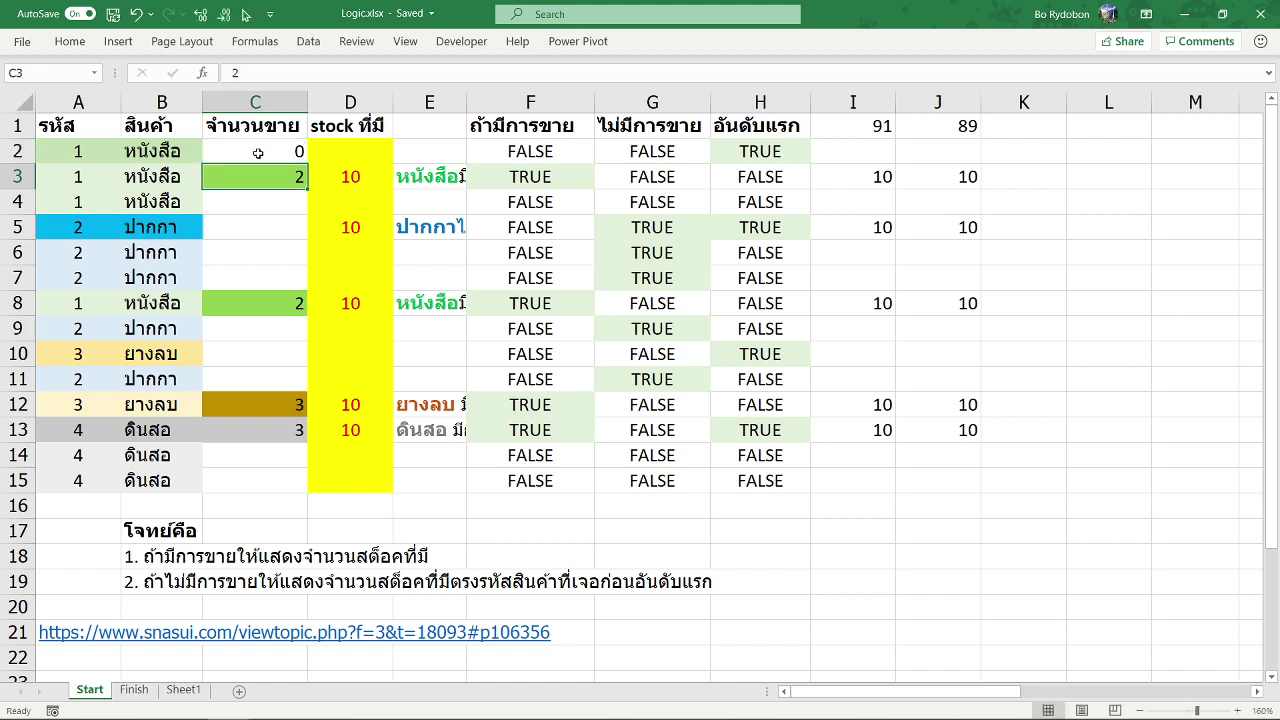
{"action": "left_click", "coordinate": [258, 152]}
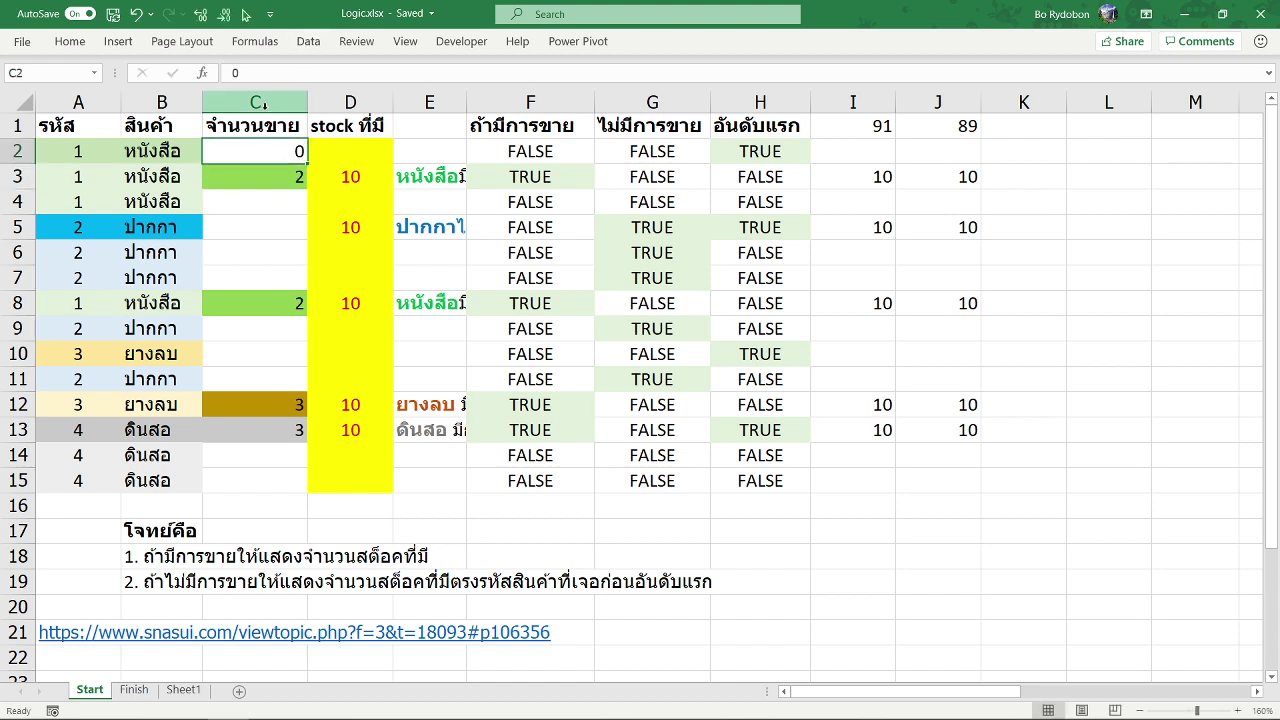
{"action": "type", "text": "-"}
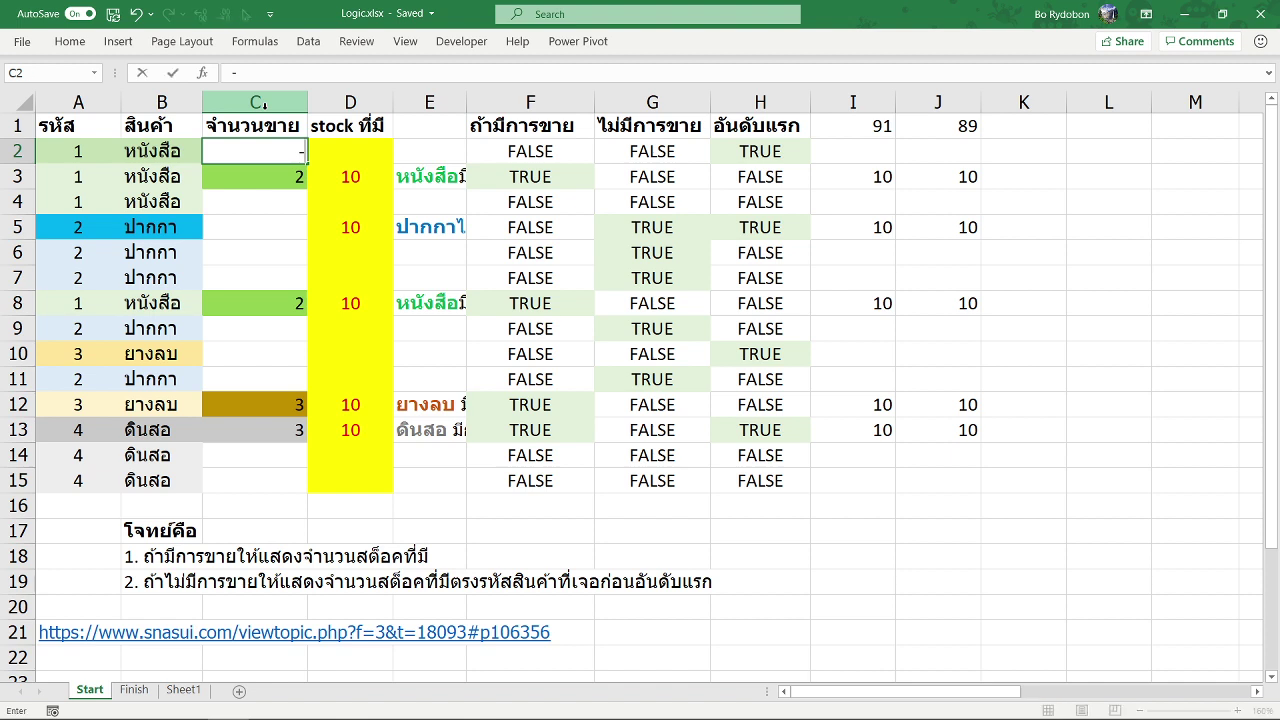
{"action": "type", "text": "2"}
{"action": "key", "text": "Return"}
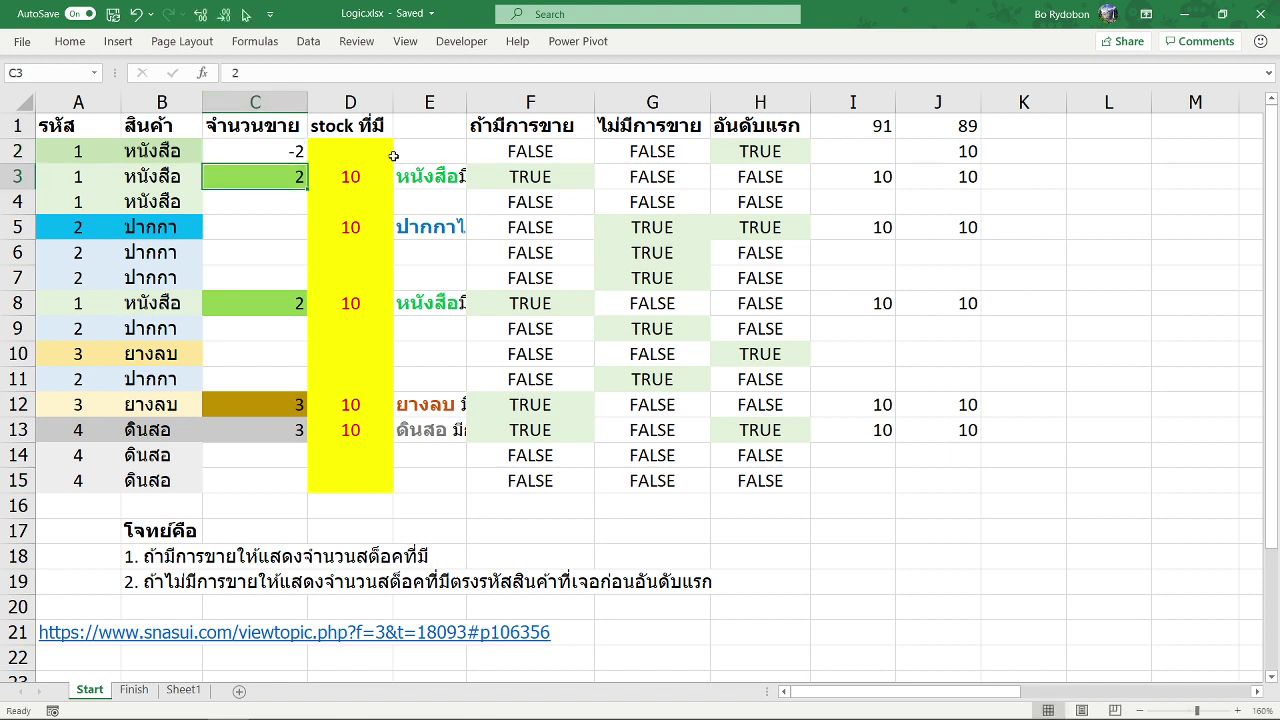
Step: Inspect I2's C2>0 test, then undo the -2 entry so C2 is empty
{"action": "left_click", "coordinate": [872, 151]}
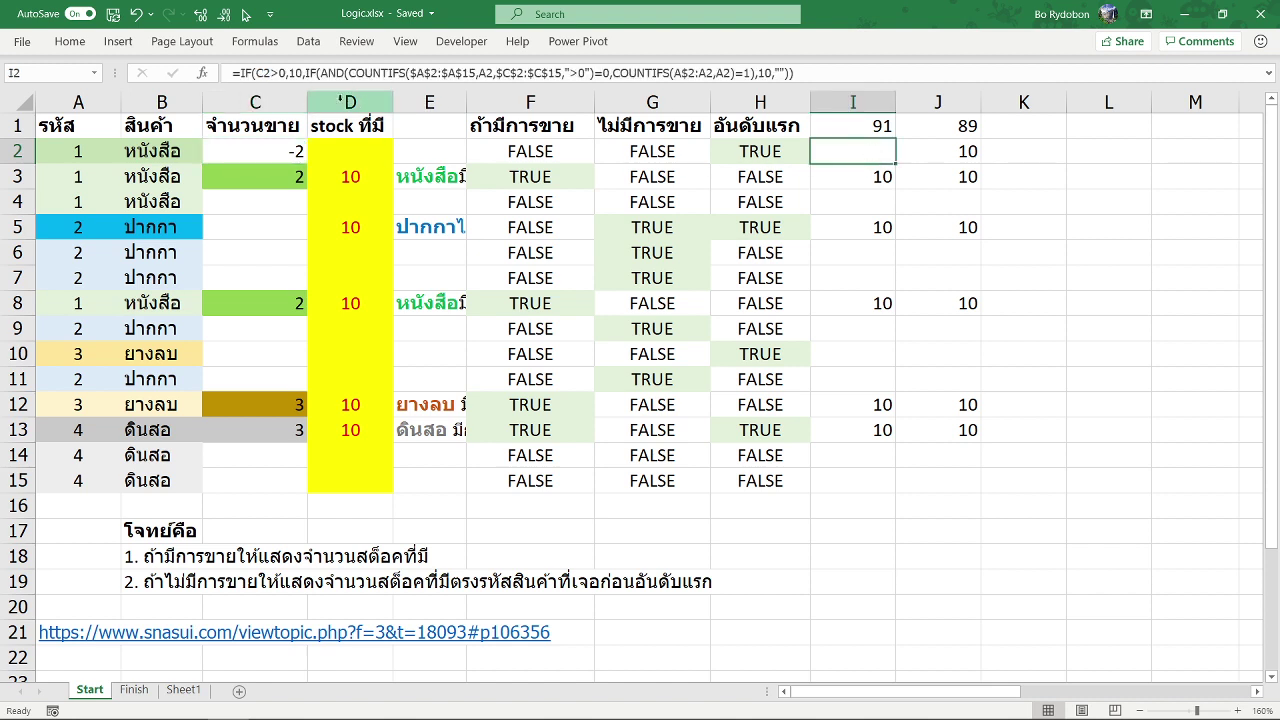
{"action": "left_click", "coordinate": [282, 73]}
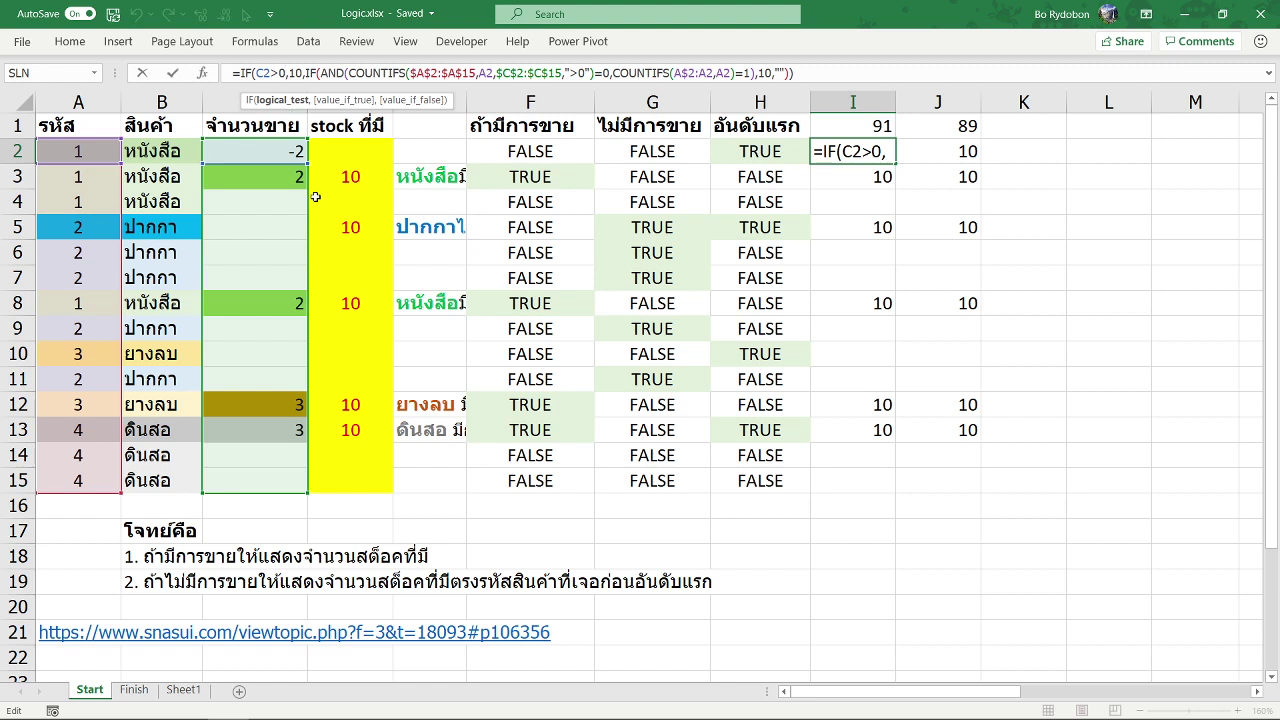
{"action": "key", "text": "Escape"}
{"action": "key", "text": "ctrl+z"}
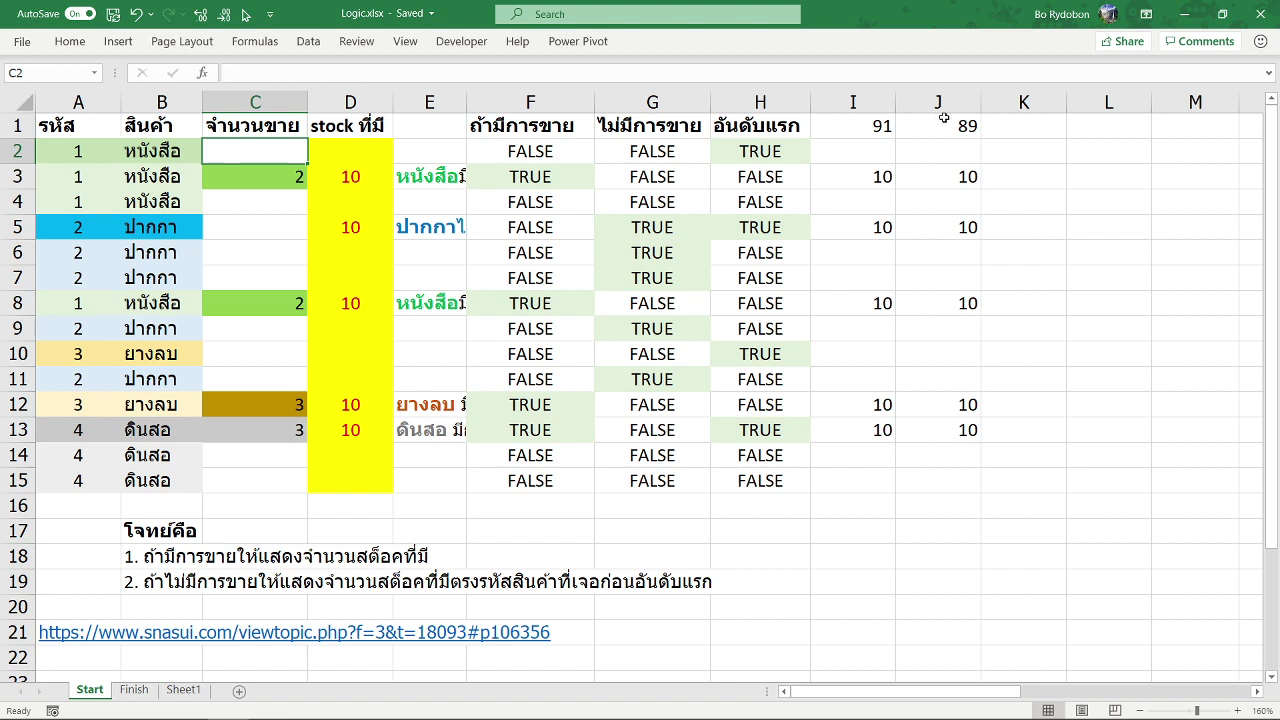
{"action": "left_click", "coordinate": [946, 153]}
{"action": "left_click", "coordinate": [268, 74]}
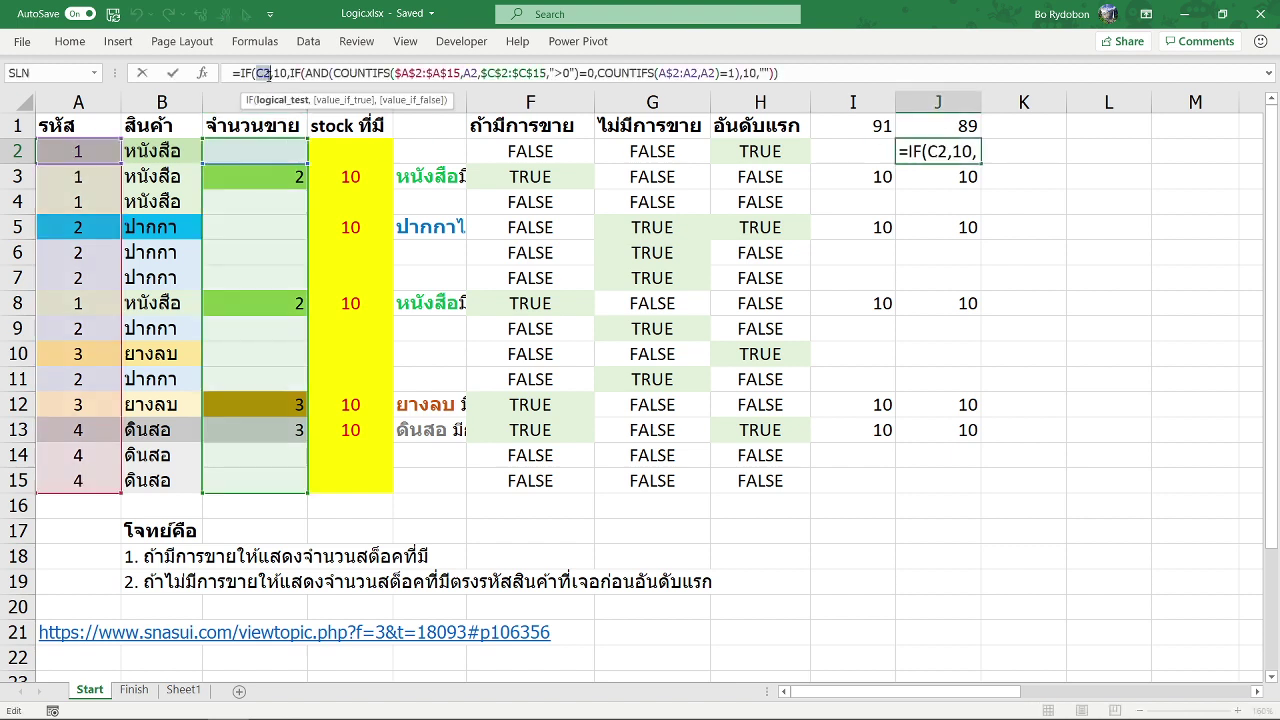
{"action": "key", "text": "Escape"}
{"action": "left_click", "coordinate": [255, 155]}
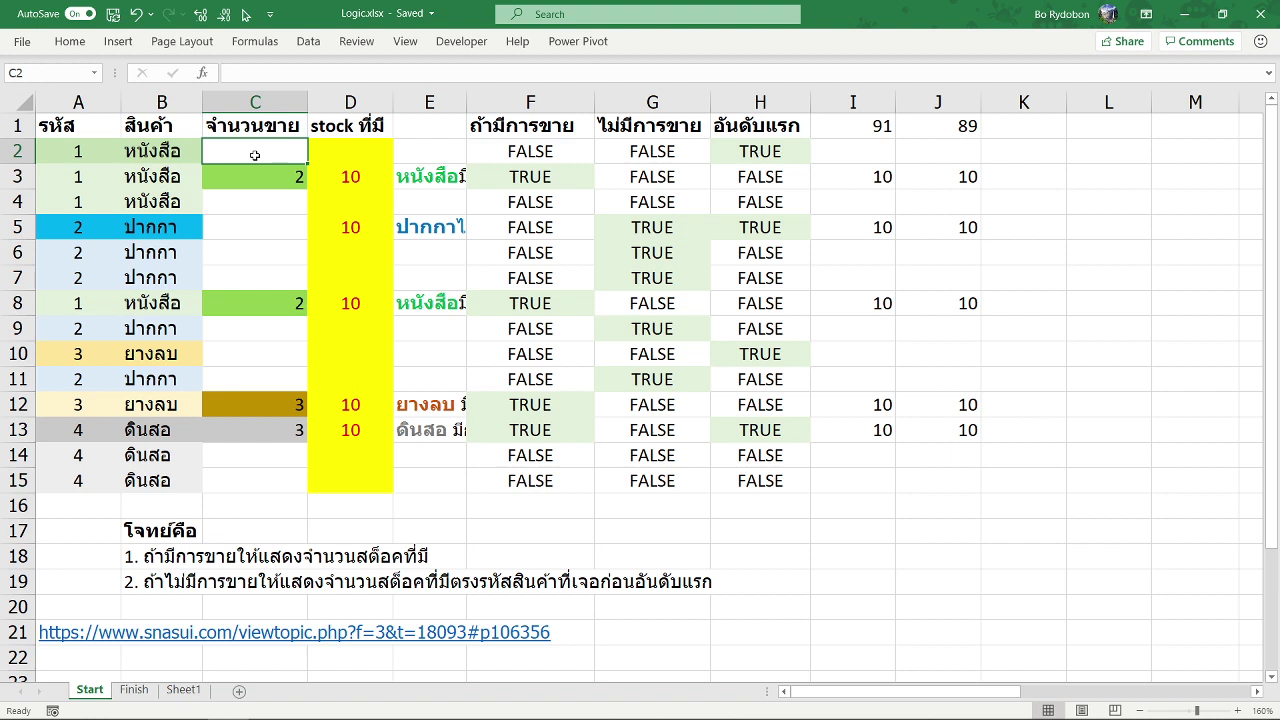
{"action": "type", "text": "="}
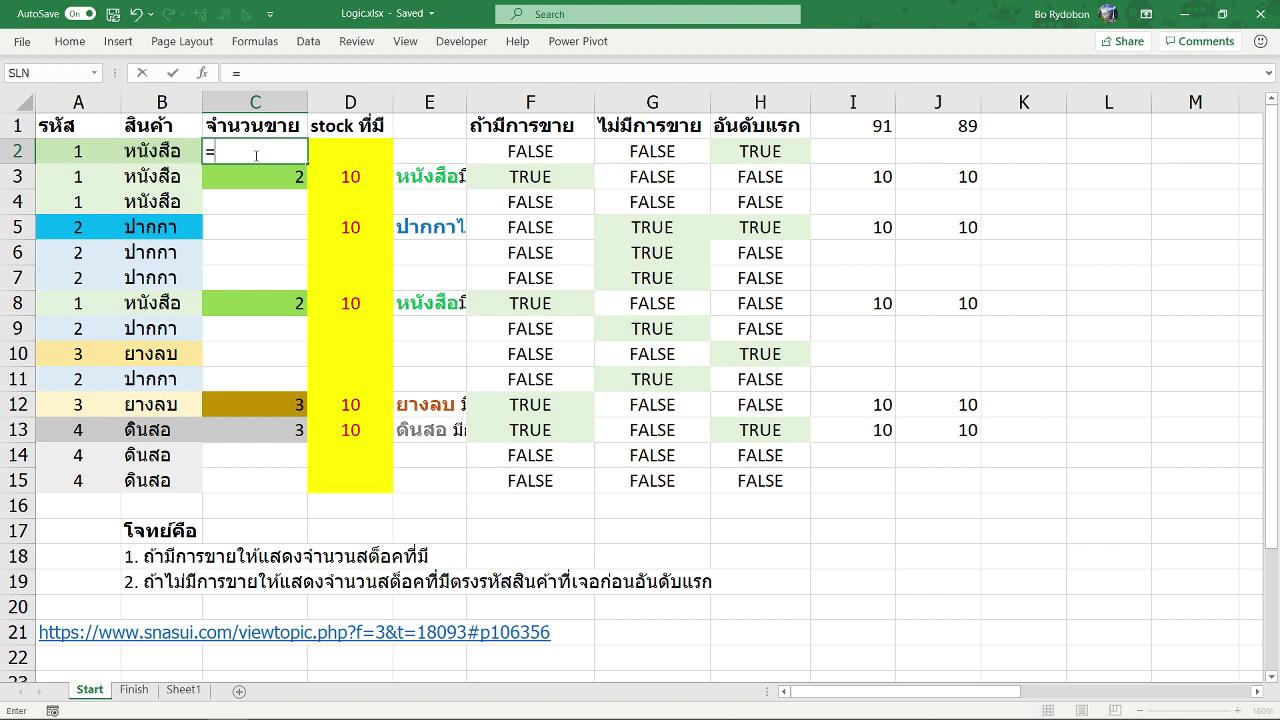
{"action": "type", "text": "\"\""}
{"action": "key", "text": "Return"}
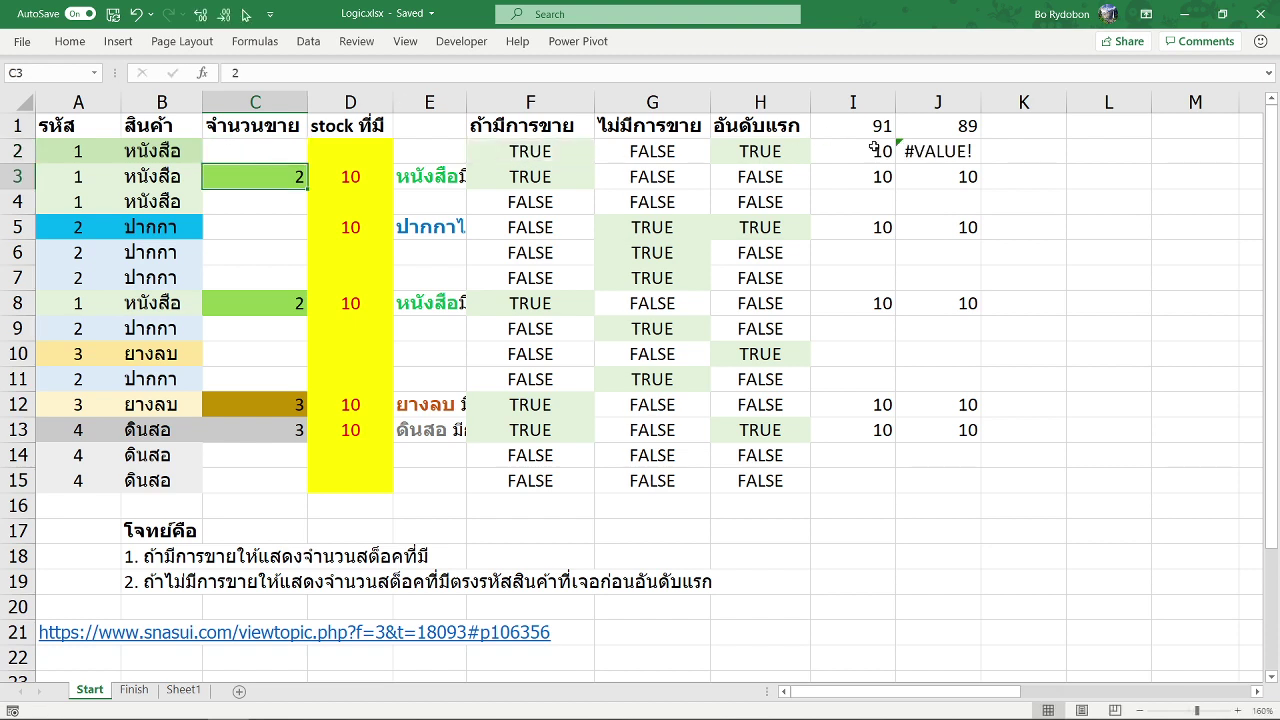
{"action": "left_click", "coordinate": [933, 157]}
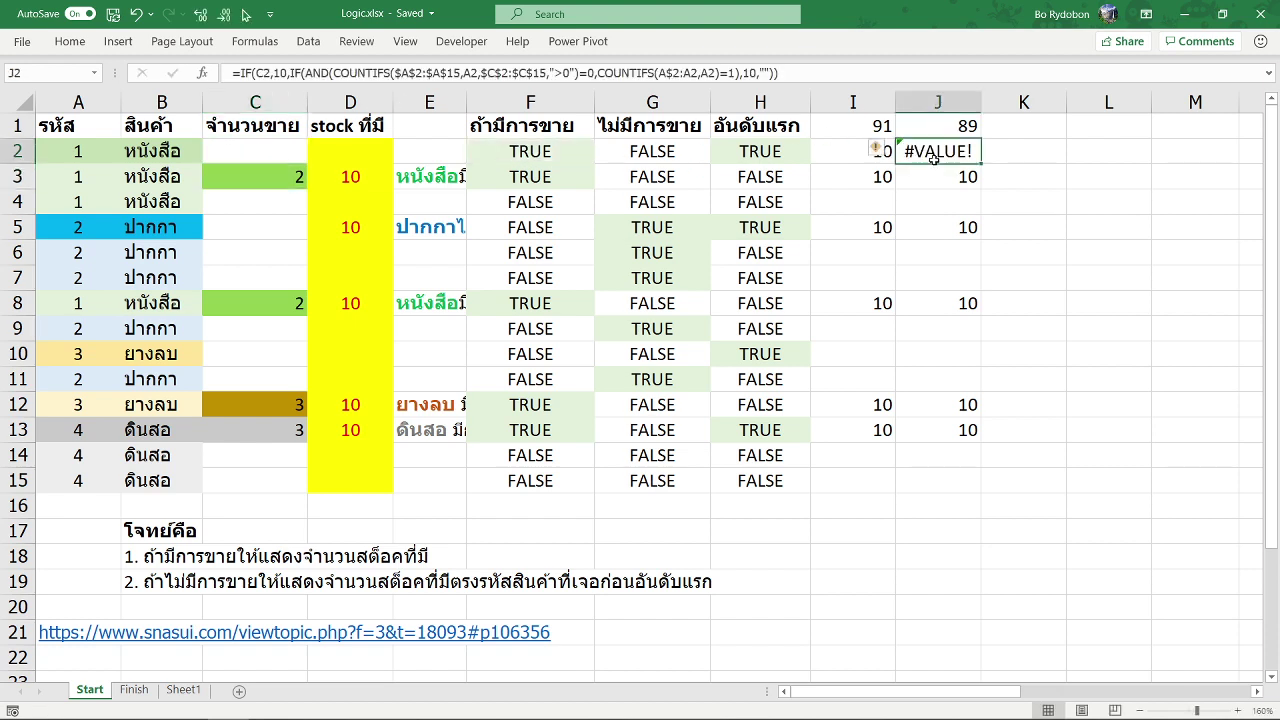
{"action": "double_click", "coordinate": [263, 73]}
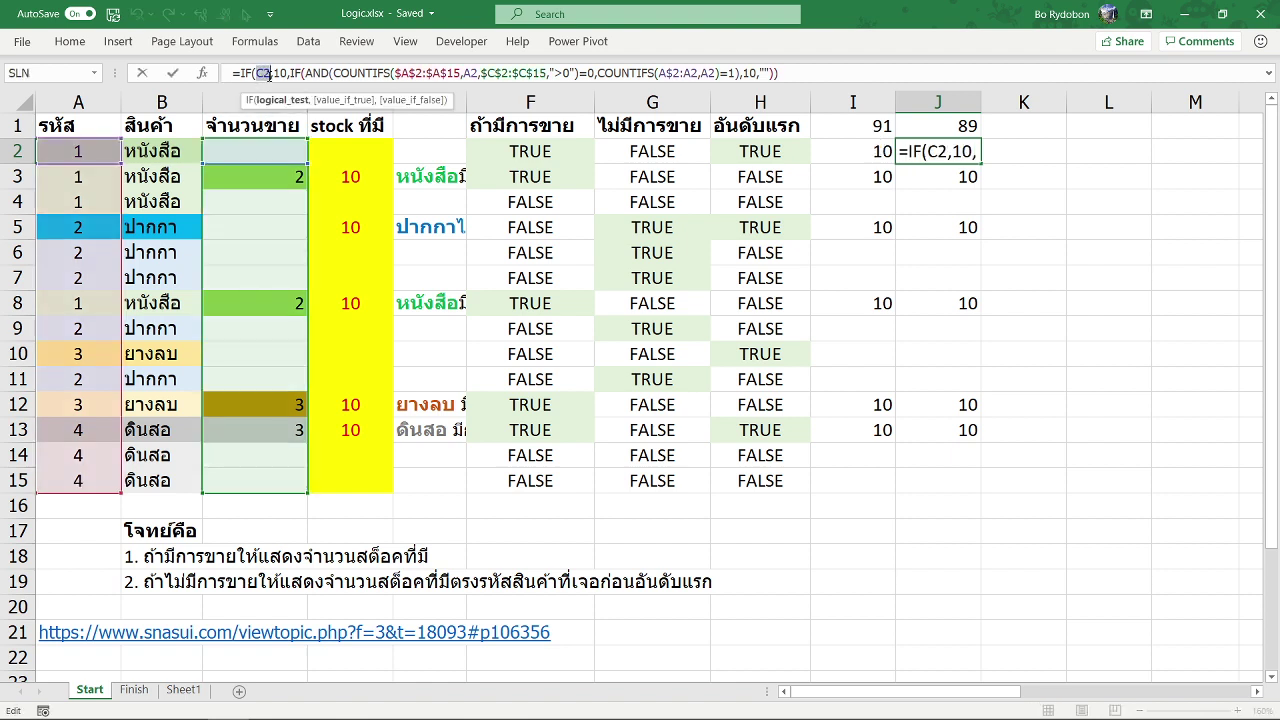
{"action": "key", "text": "Escape"}
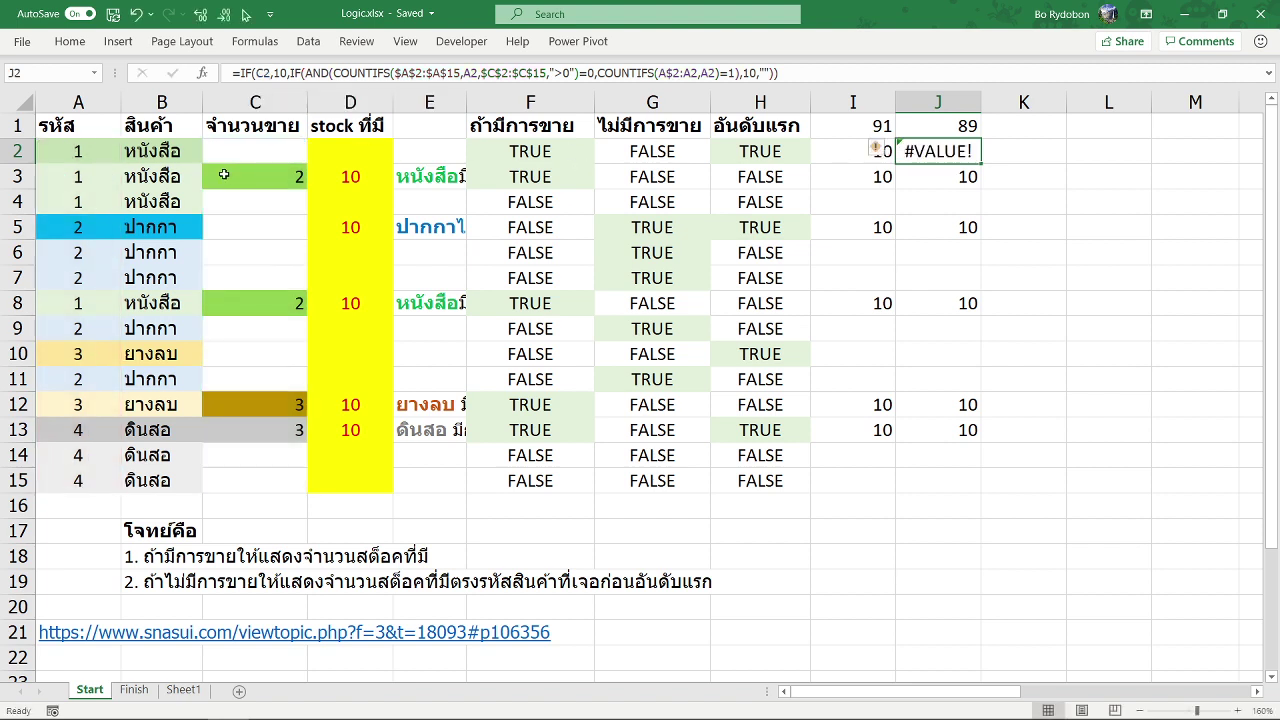
{"action": "left_click", "coordinate": [265, 150]}
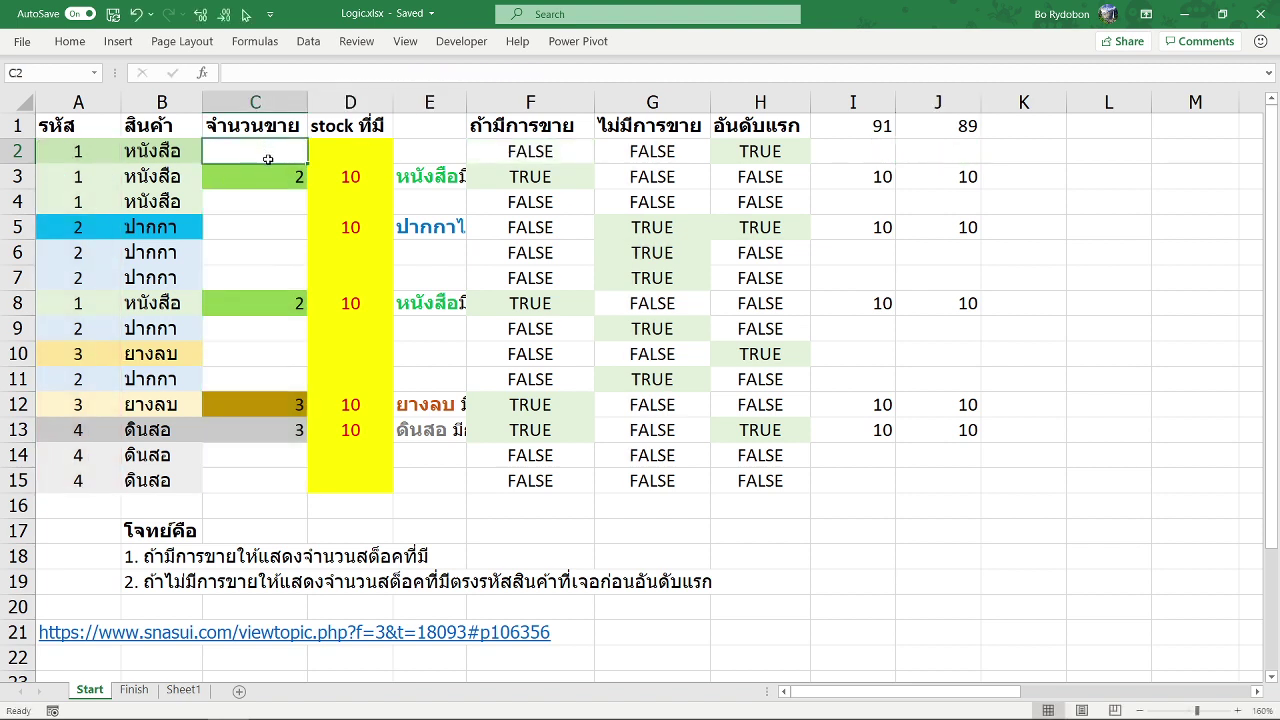
{"action": "type", "text": "a"}
{"action": "key", "text": "Return"}
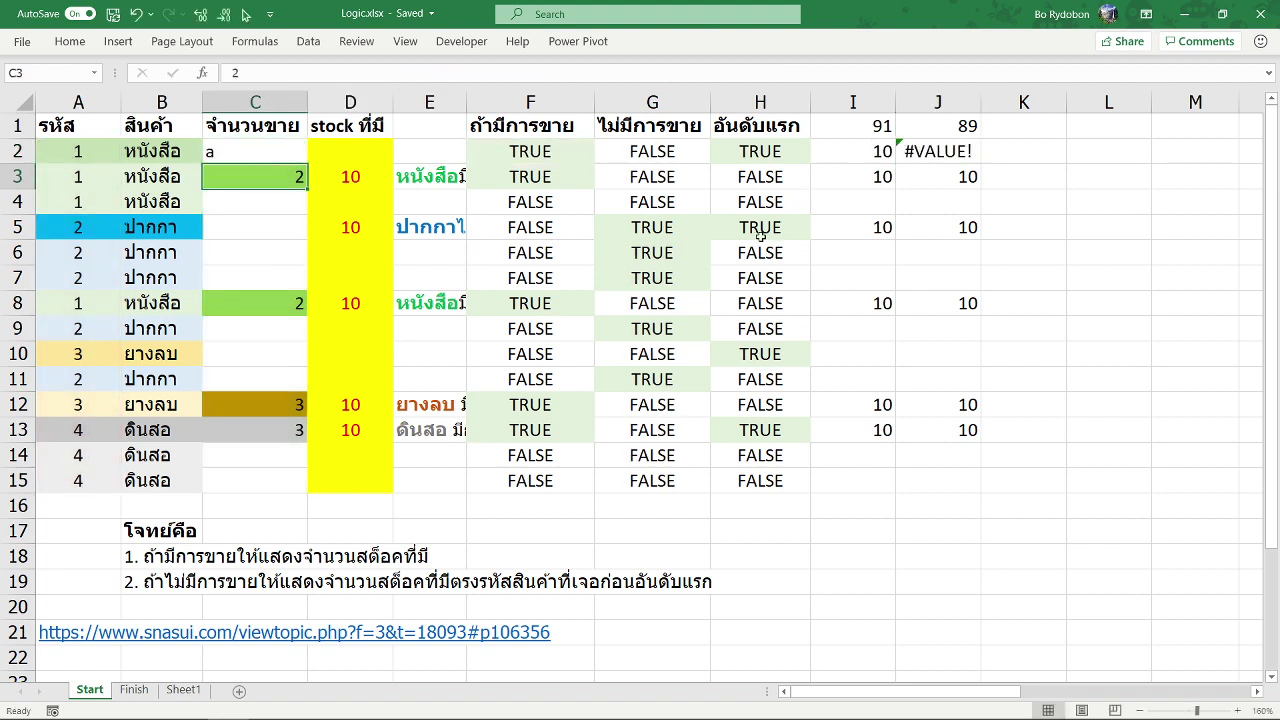
{"action": "left_click", "coordinate": [846, 149]}
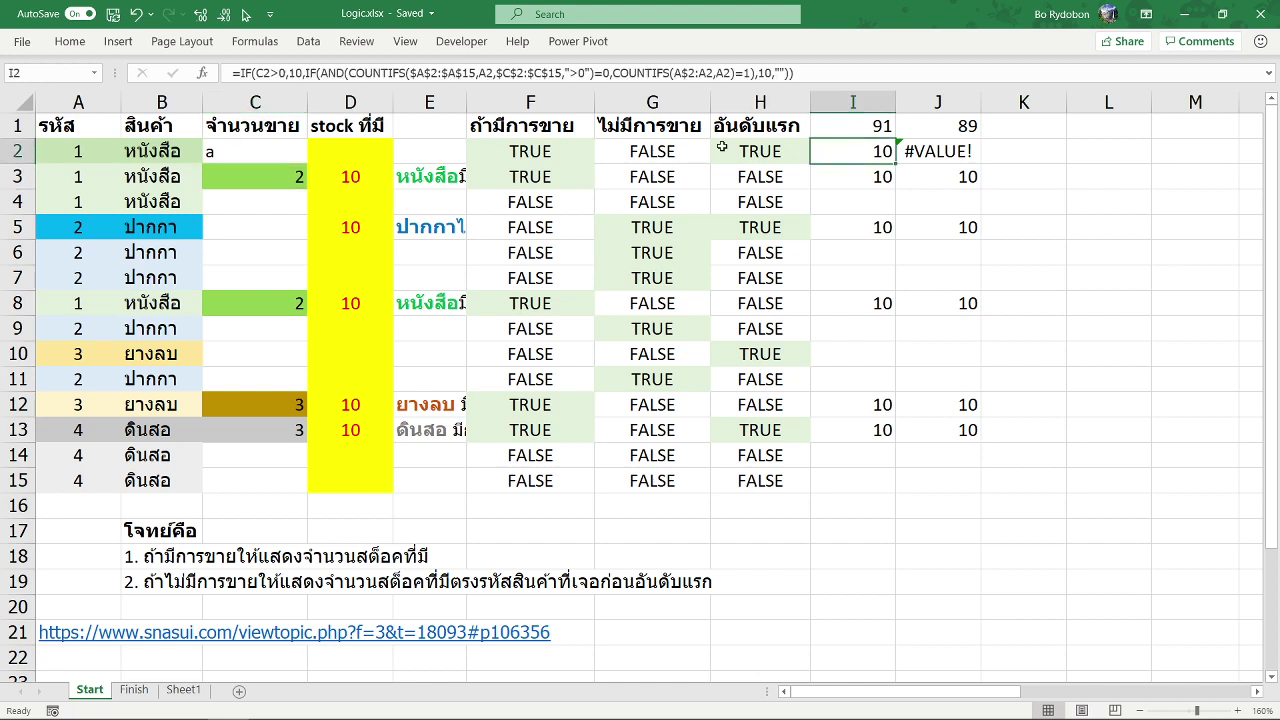
{"action": "left_click", "coordinate": [265, 73]}
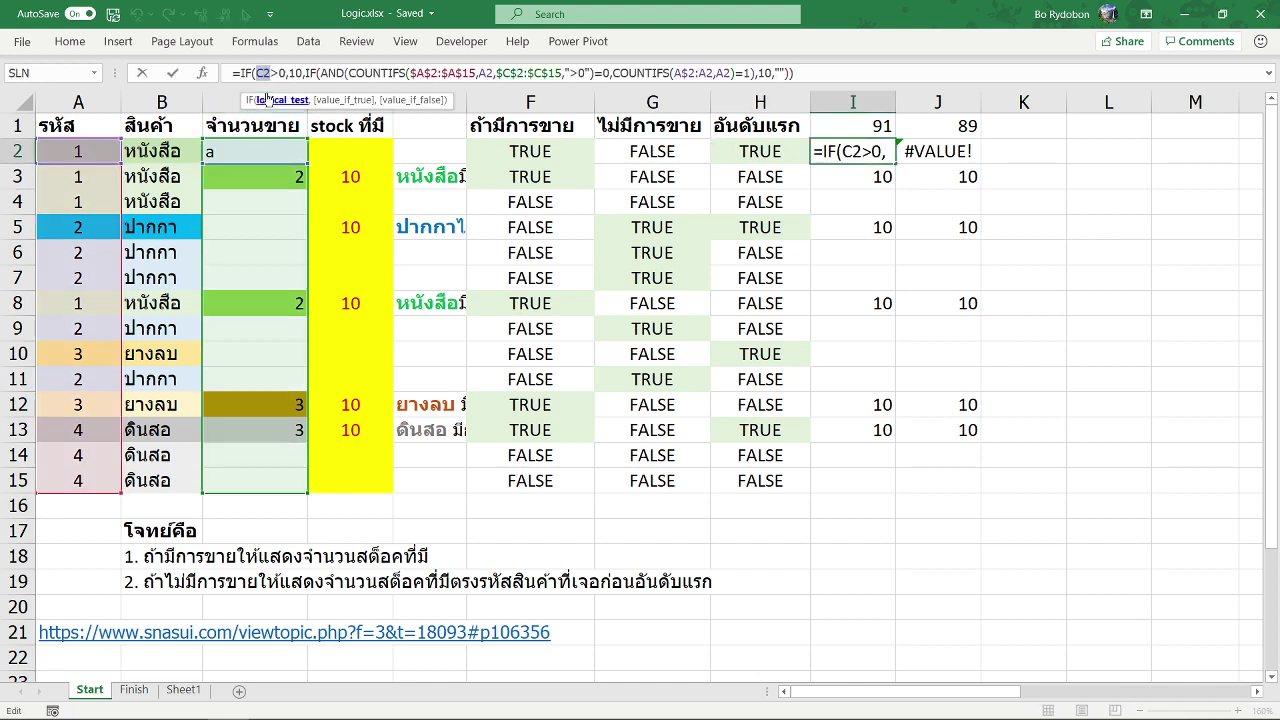
{"action": "double_click", "coordinate": [272, 73]}
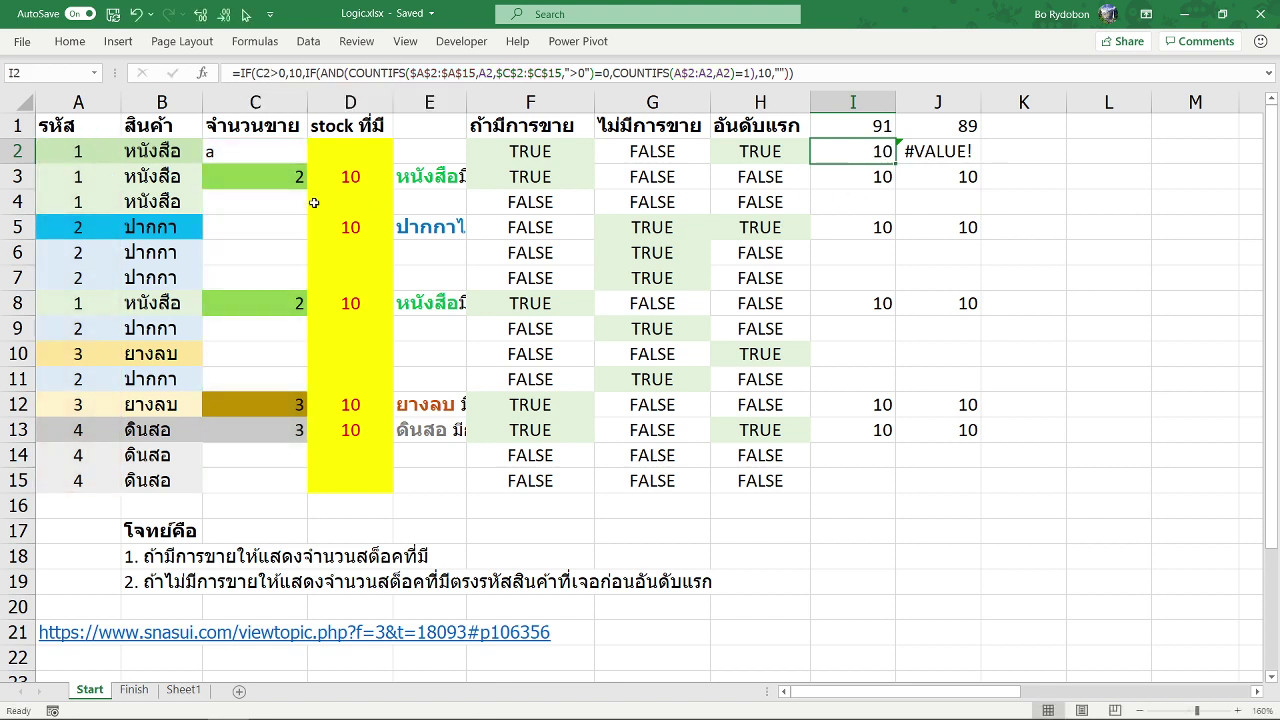
{"action": "key", "text": "Escape"}
{"action": "left_click", "coordinate": [300, 152]}
{"action": "key", "text": "Delete"}
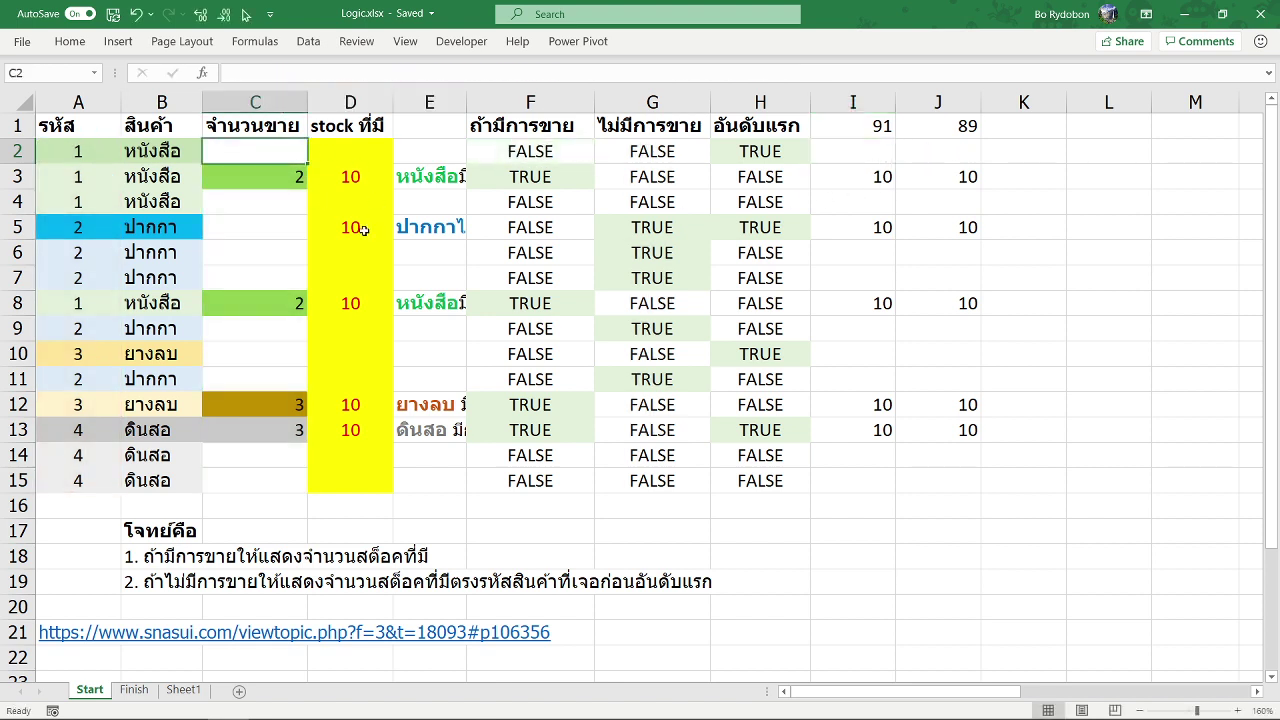
{"action": "left_click", "coordinate": [966, 157]}
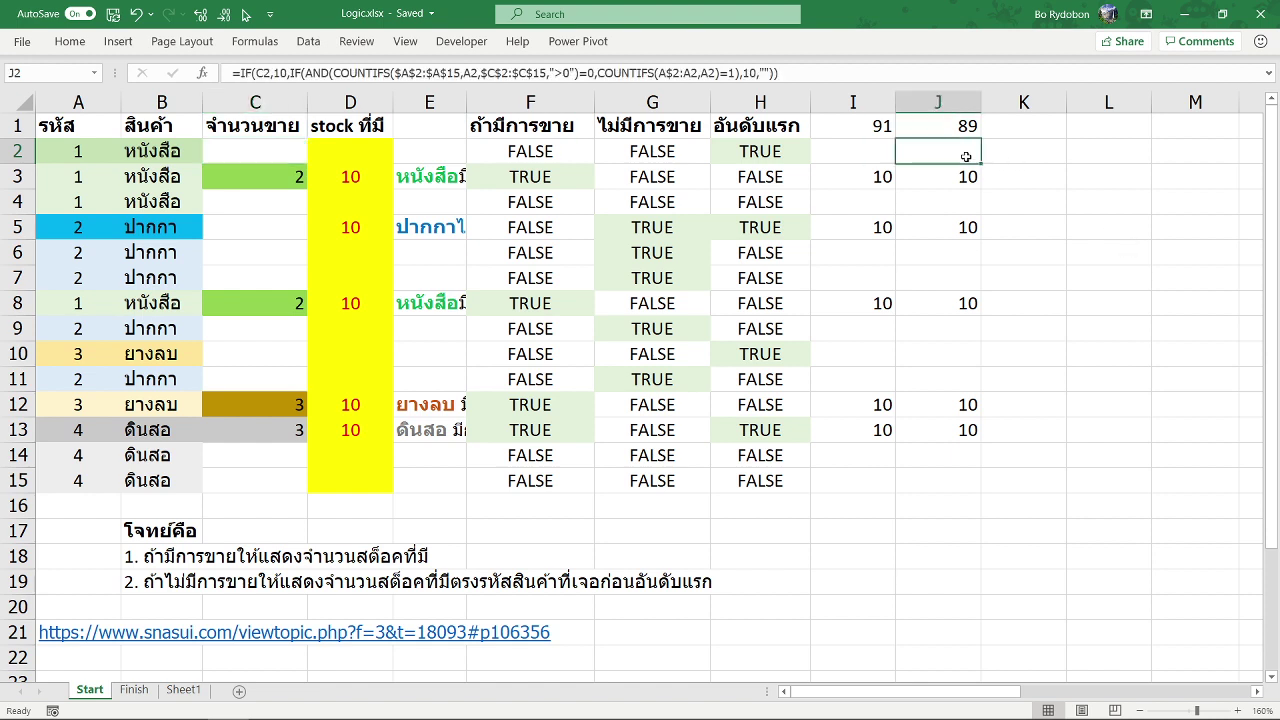
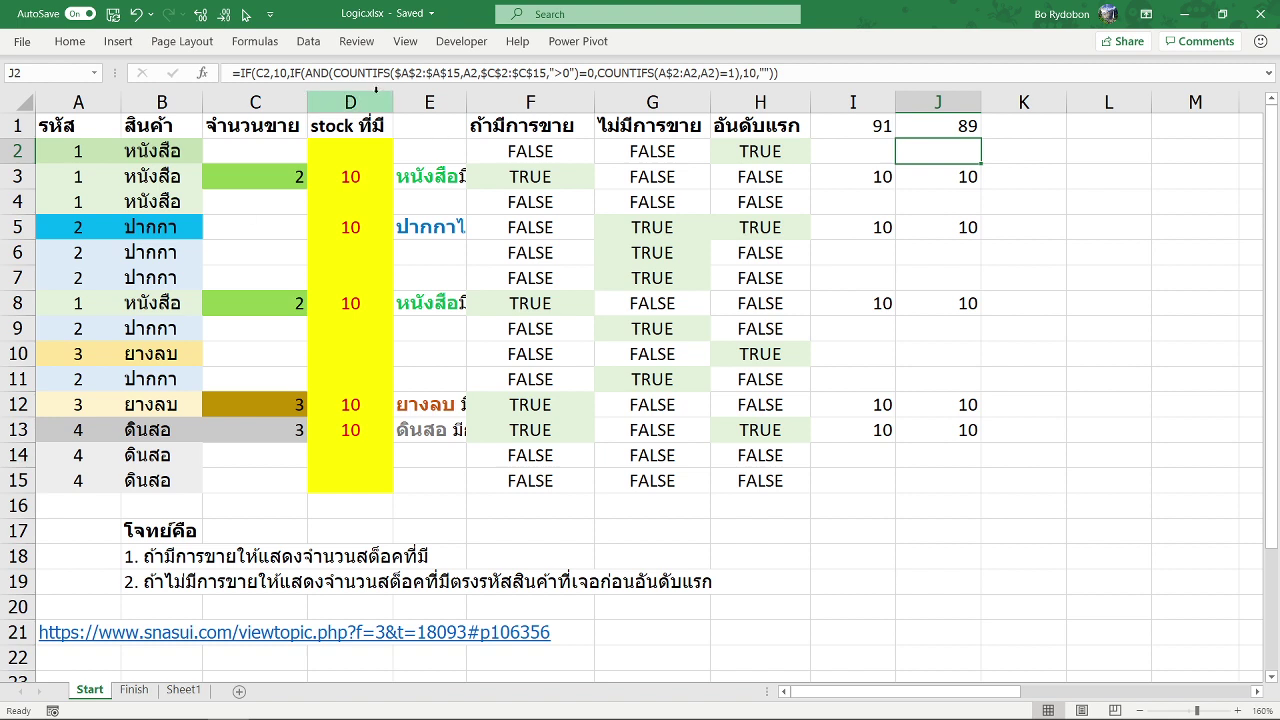
Step: Change I2's formula to test C2>0 and fill it down to I15
{"action": "left_click", "coordinate": [289, 73]}
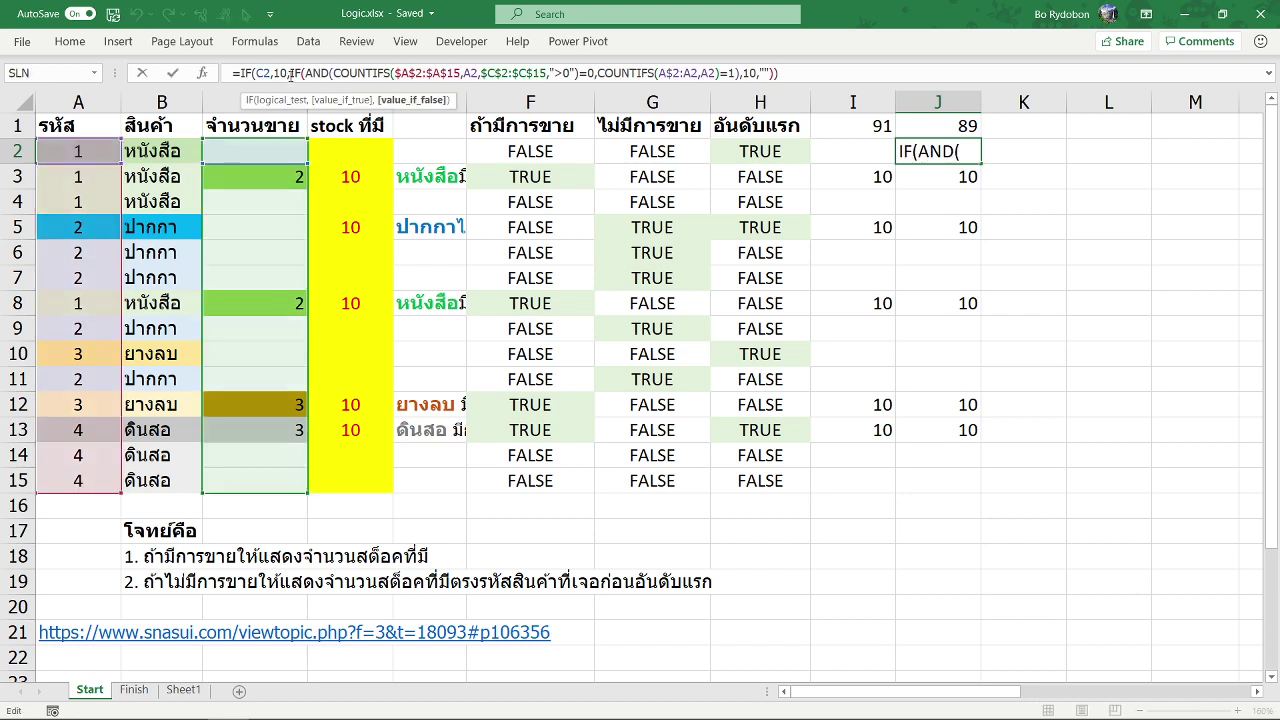
{"action": "type", "text": ">0"}
{"action": "key", "text": "Return"}
{"action": "left_click_drag", "start_coordinate": [852, 151], "coordinate": [876, 483]}
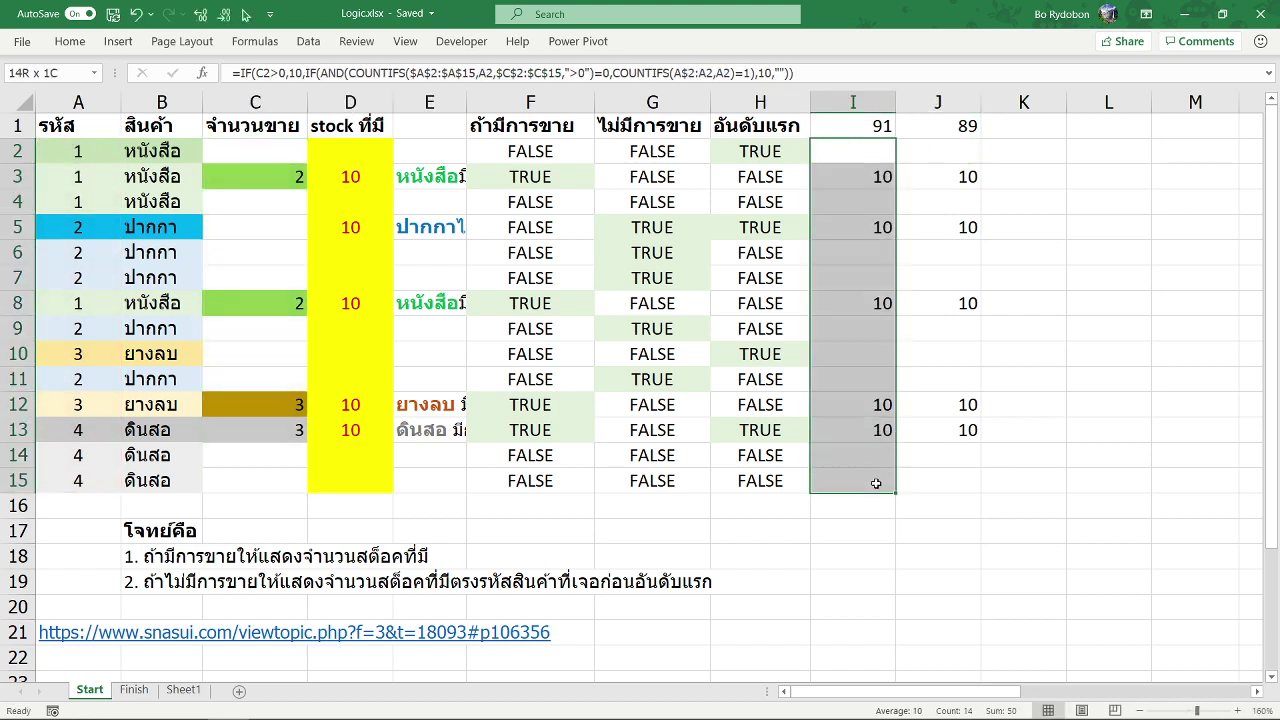
Step: Inspect the nested IF formulas in I2, I3 and J2, including J2's two result values of 10, without changing them
{"action": "left_click", "coordinate": [869, 150]}
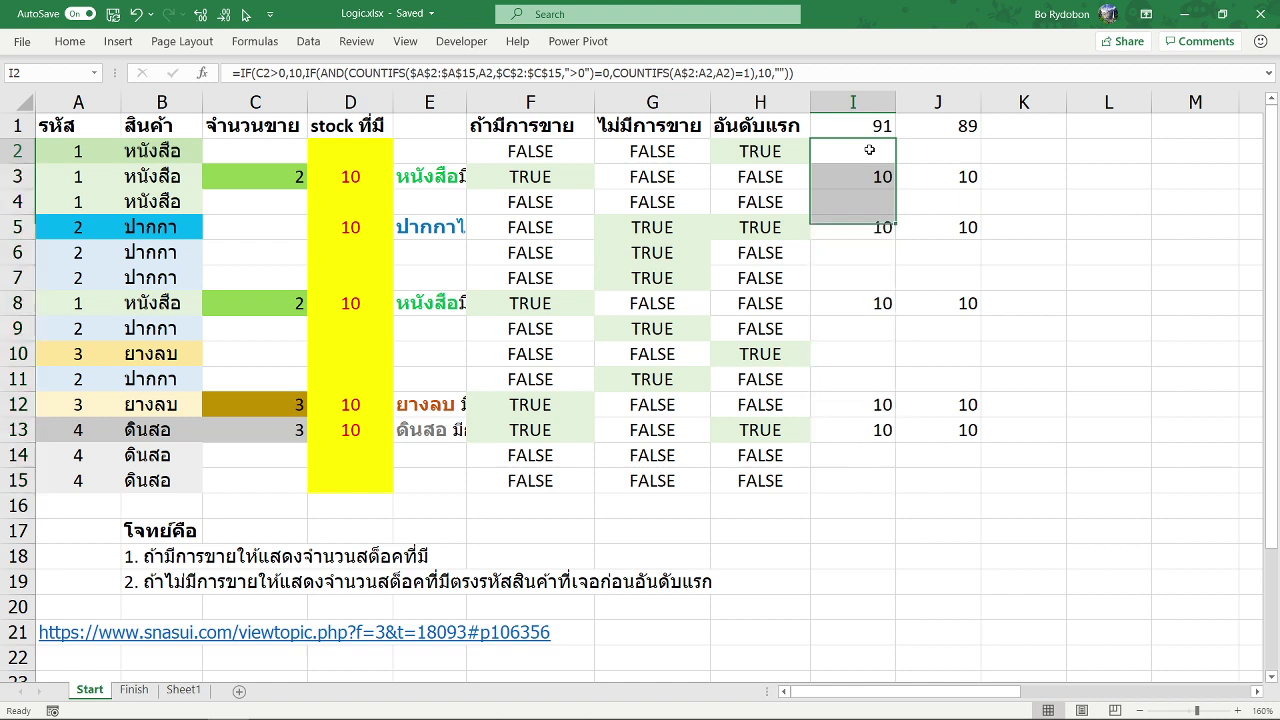
{"action": "left_click", "coordinate": [870, 176]}
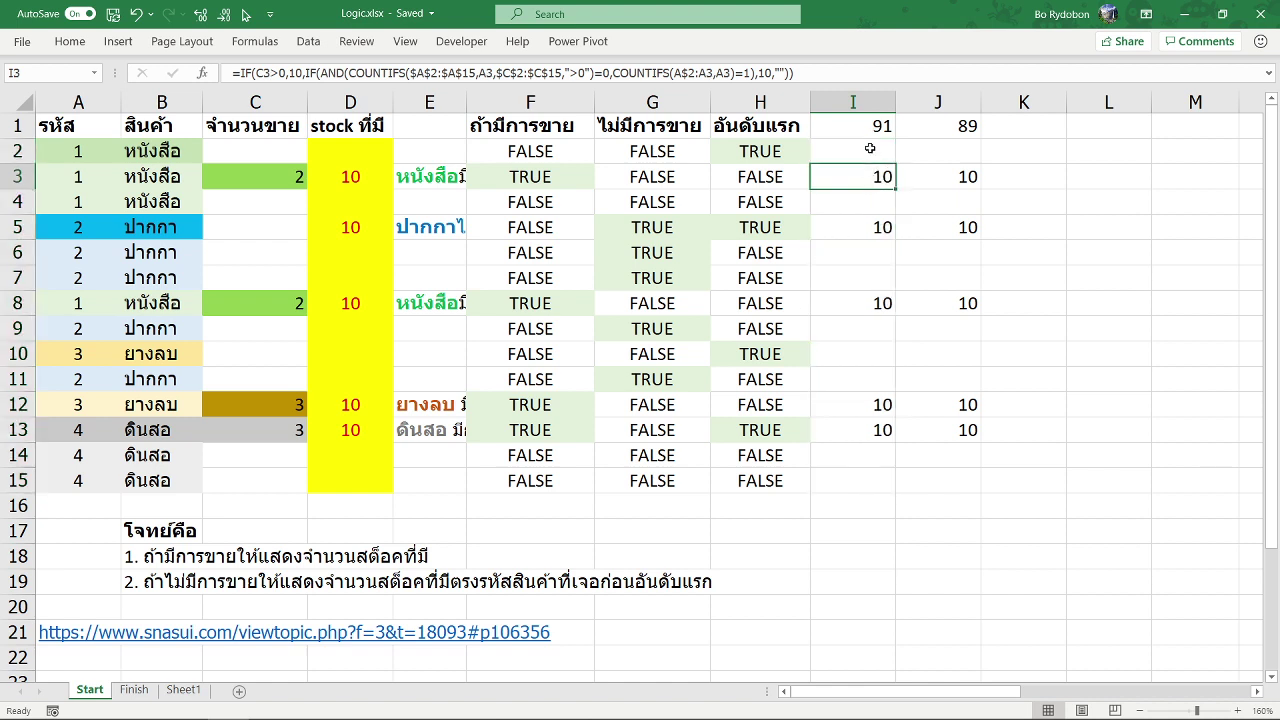
{"action": "left_click", "coordinate": [870, 148]}
{"action": "left_click", "coordinate": [948, 152]}
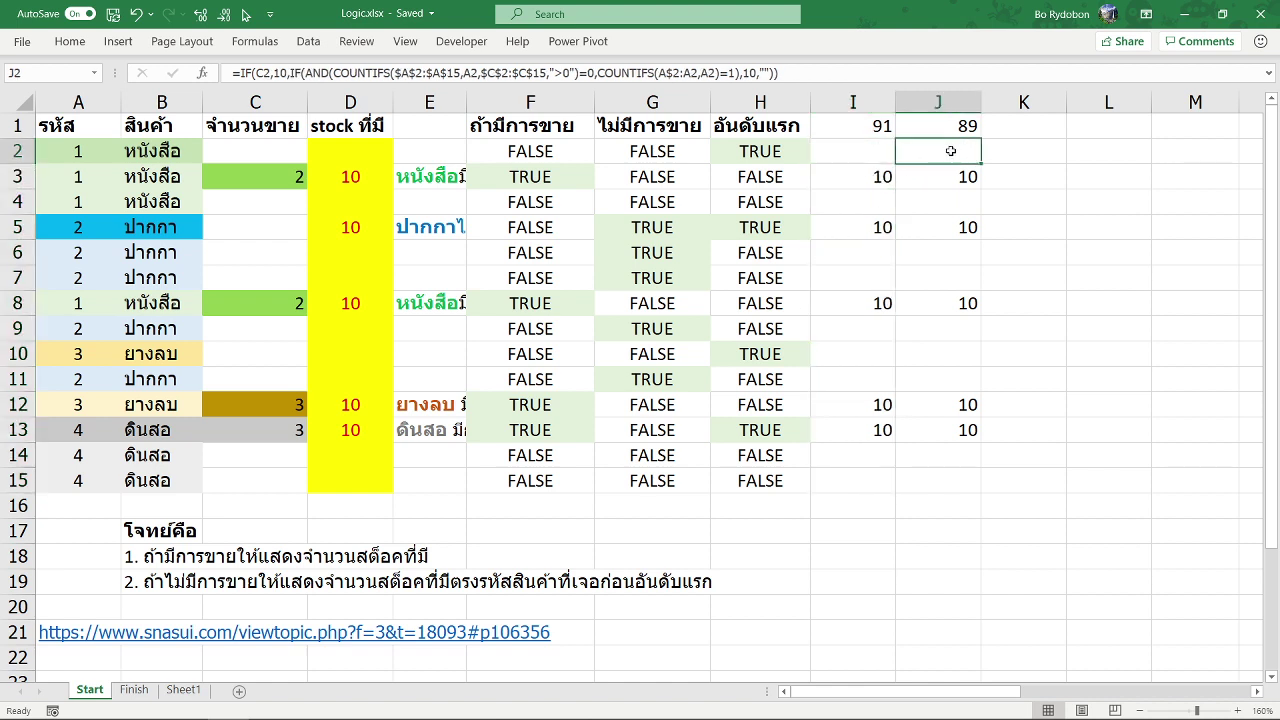
{"action": "left_click", "coordinate": [251, 72]}
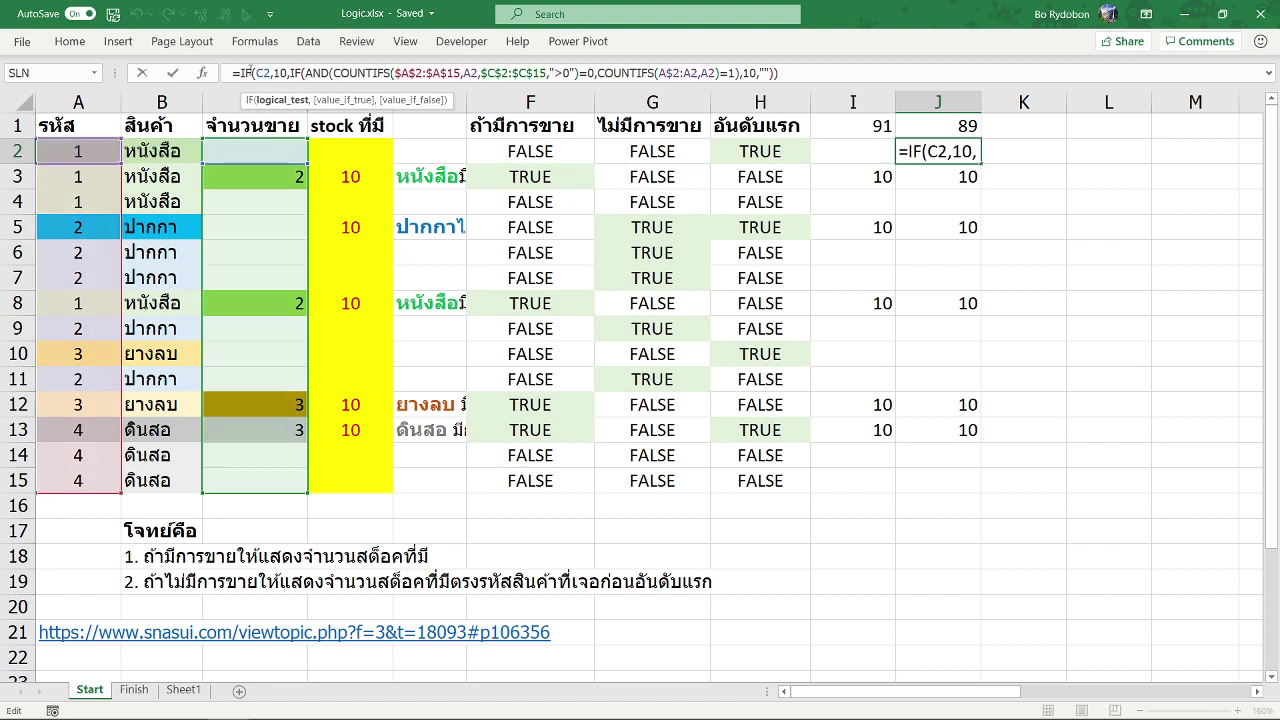
{"action": "left_click", "coordinate": [296, 72]}
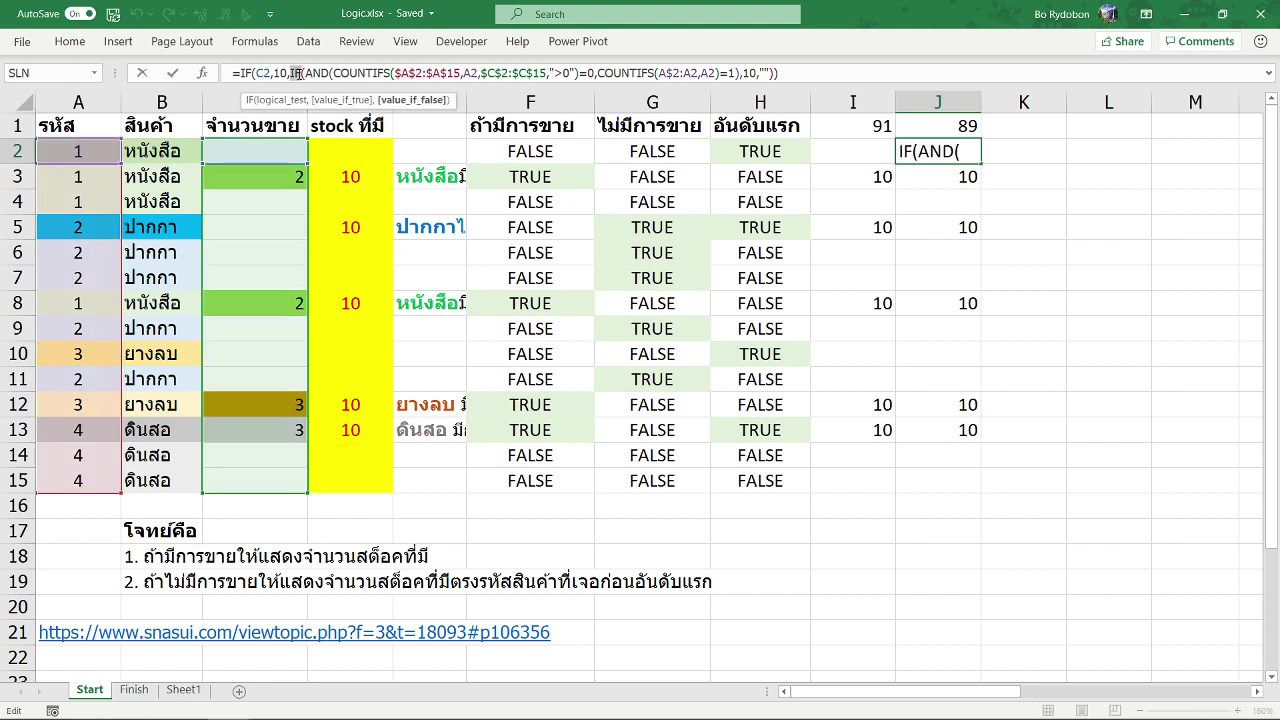
{"action": "left_click", "coordinate": [285, 73]}
{"action": "double_click", "coordinate": [281, 73]}
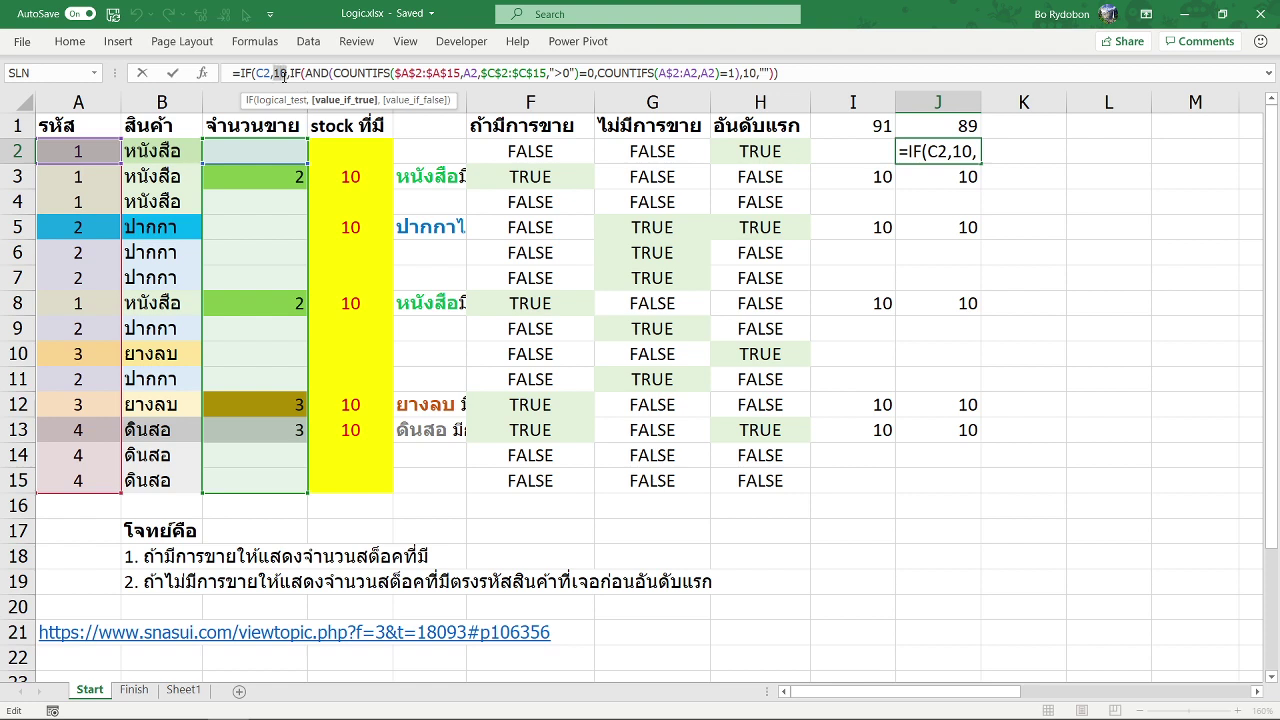
{"action": "double_click", "coordinate": [748, 73]}
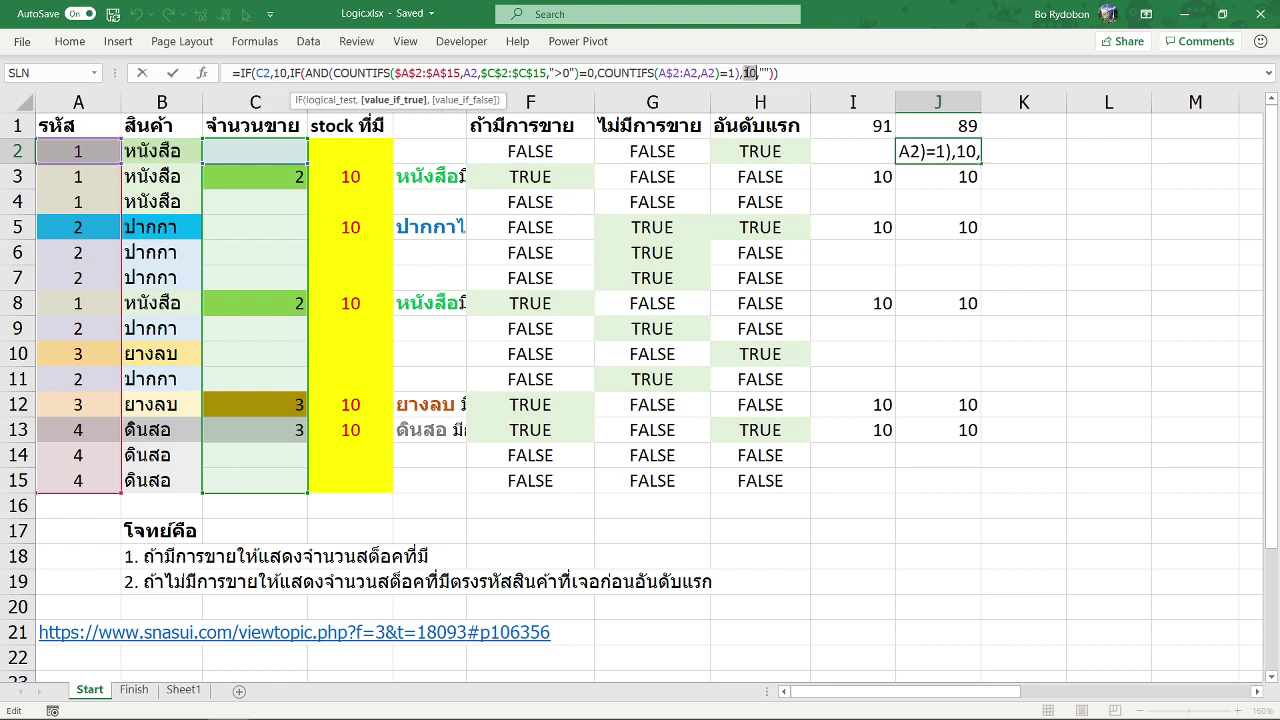
{"action": "key", "text": "Escape"}
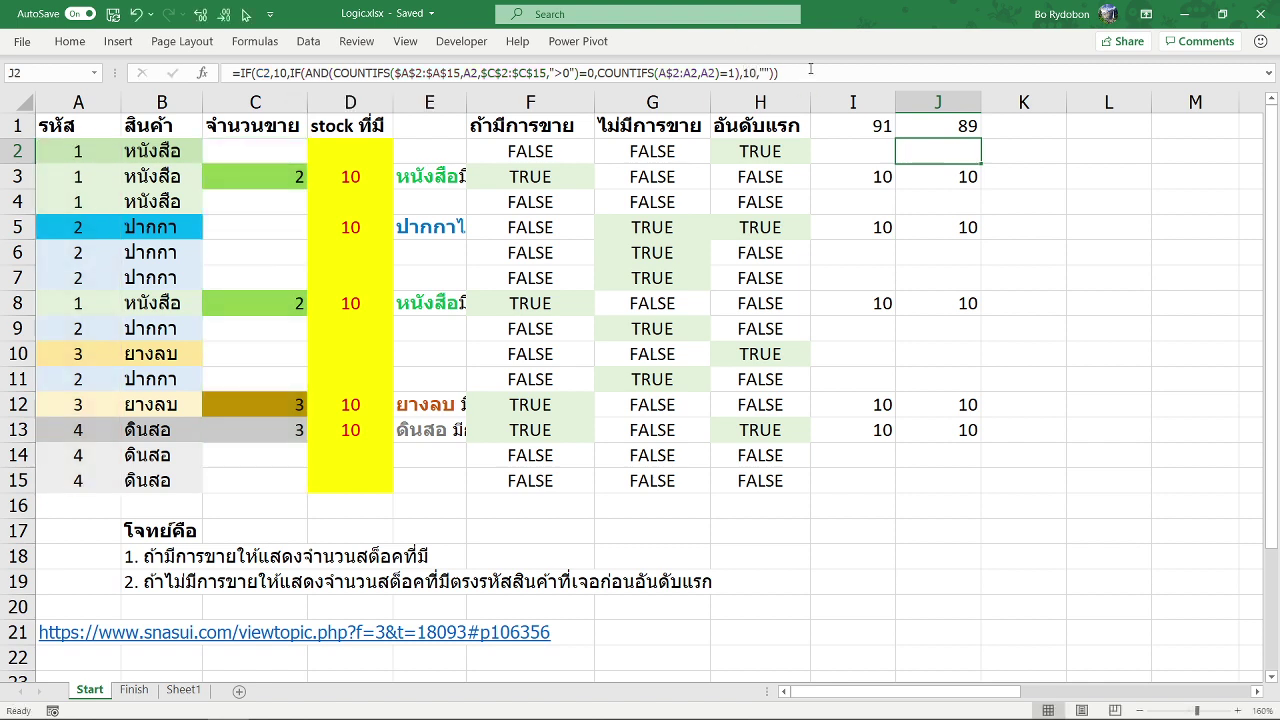
{"action": "left_click", "coordinate": [810, 72]}
Step: Paste J2's nested IF formula into K2 and examine its C2 and AND conditions
{"action": "key", "text": "Tab"}
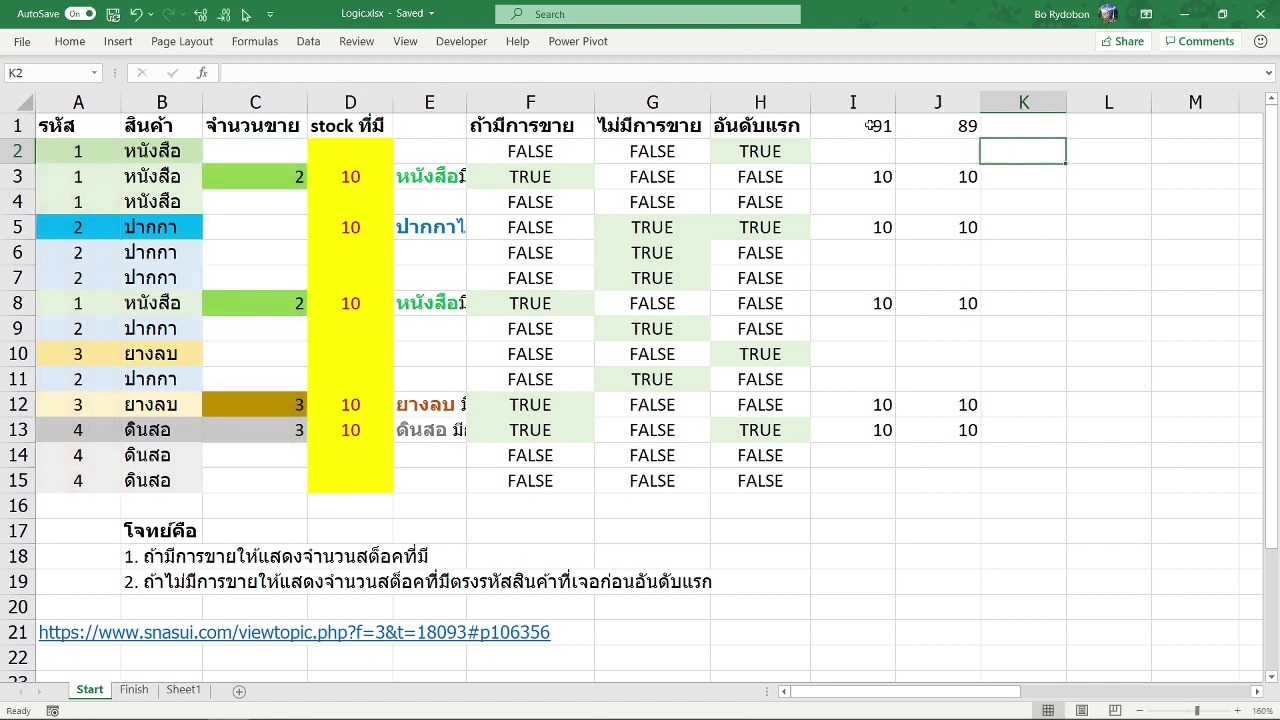
{"action": "left_click", "coordinate": [263, 73]}
{"action": "type", "text": "=IF(C2,10,IF(AND(COUNTIFS($A$2:$A$15,A2,$C$2:$C$15,\">0\")=0,COUNTIFS(A$2:A2,A2)=1),10,\"\"))"}
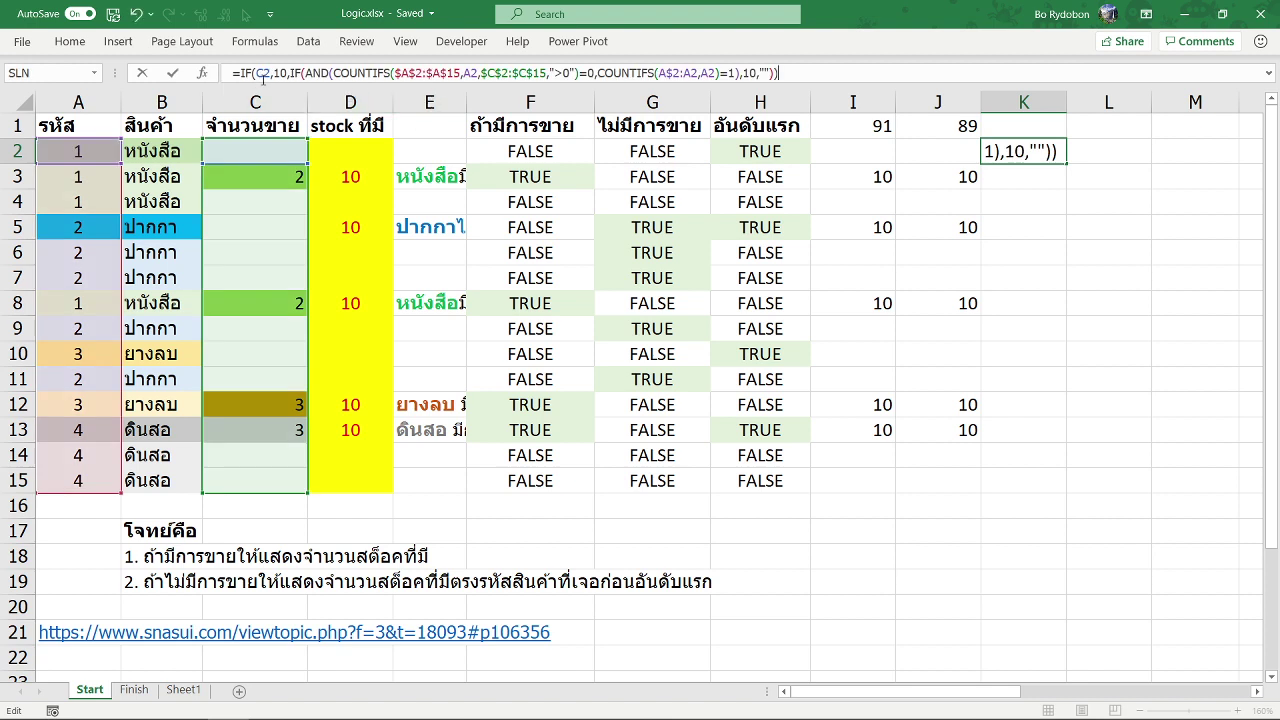
{"action": "double_click", "coordinate": [265, 74]}
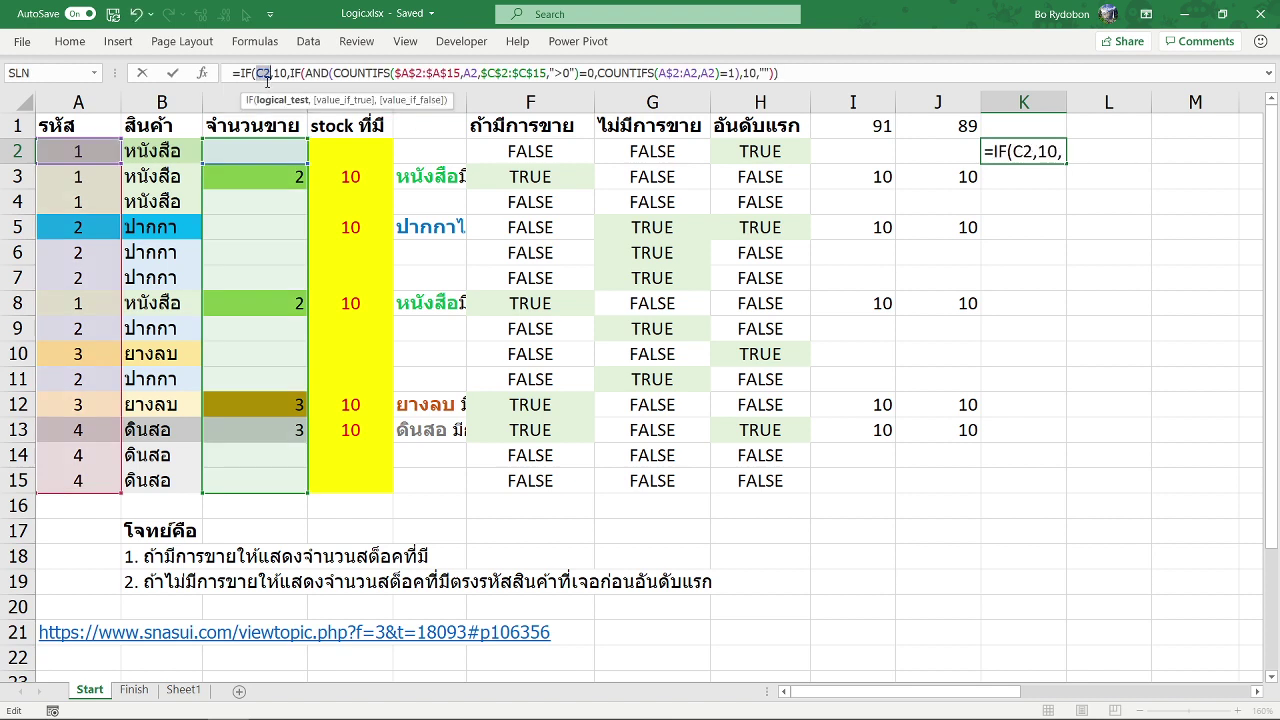
{"action": "double_click", "coordinate": [320, 74]}
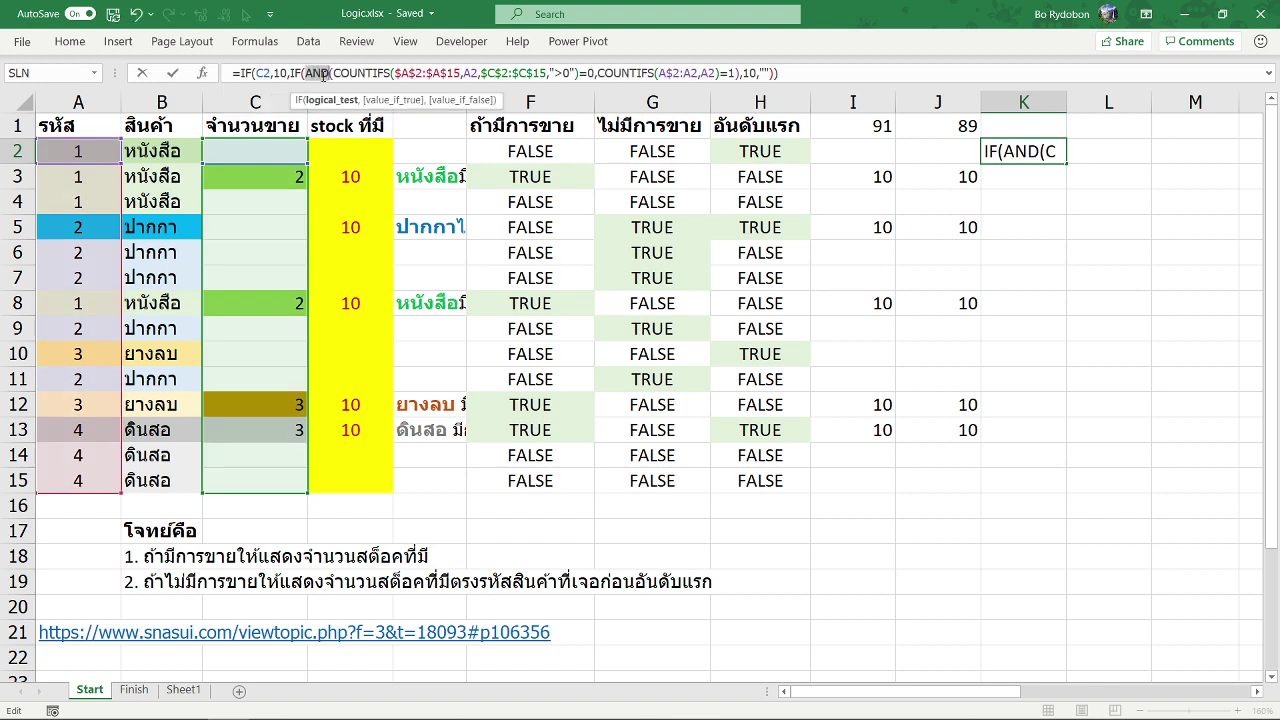
{"action": "left_click", "coordinate": [333, 100]}
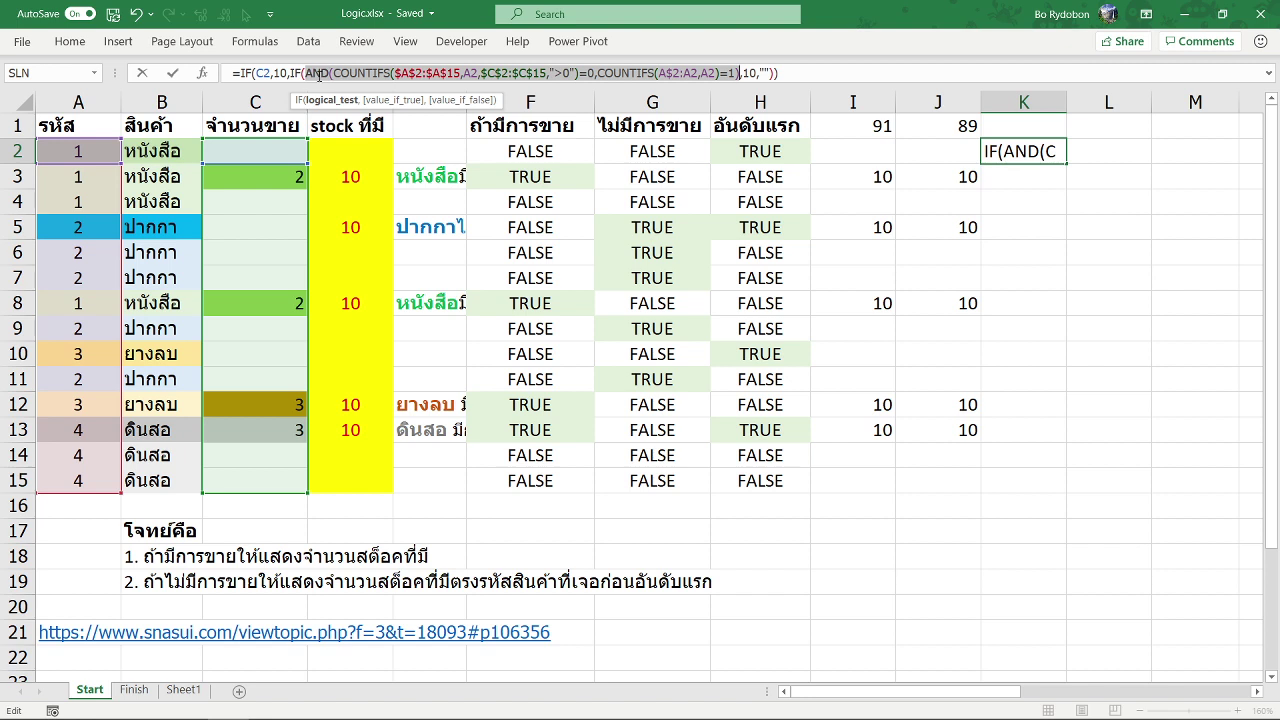
{"action": "left_click", "coordinate": [272, 73]}
{"action": "double_click", "coordinate": [266, 73]}
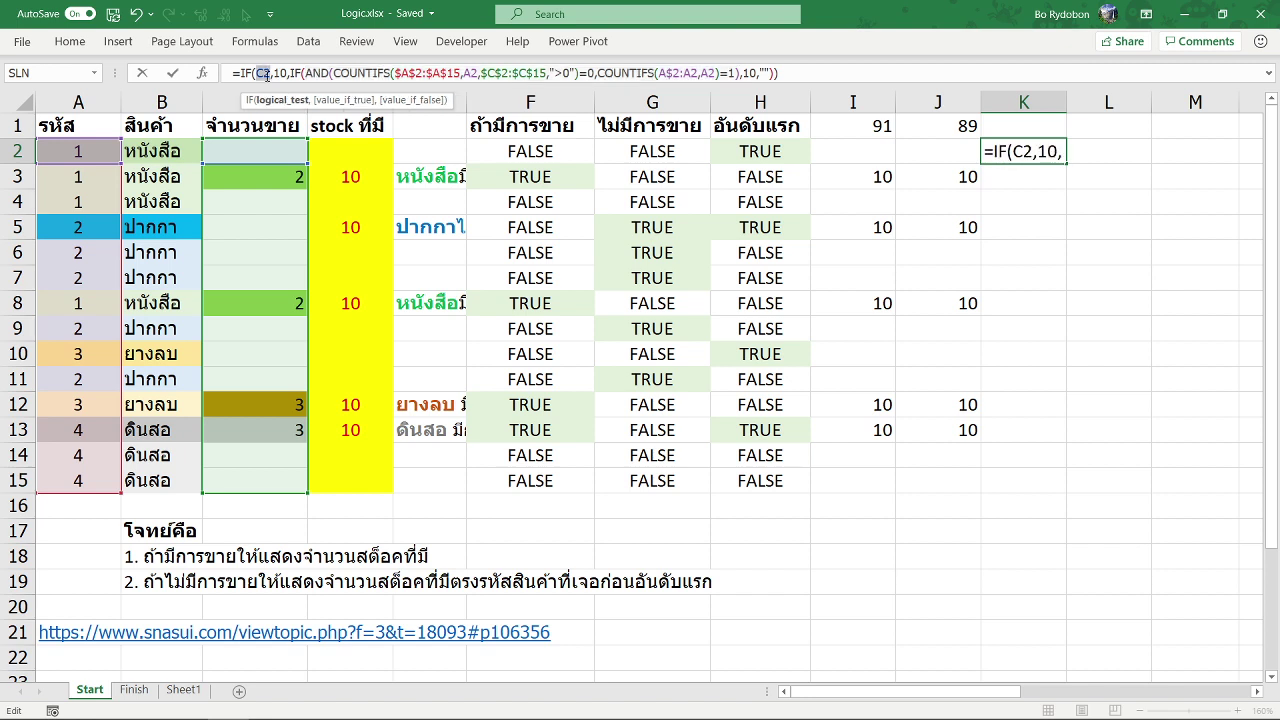
{"action": "left_click", "coordinate": [330, 73]}
{"action": "left_click", "coordinate": [338, 100]}
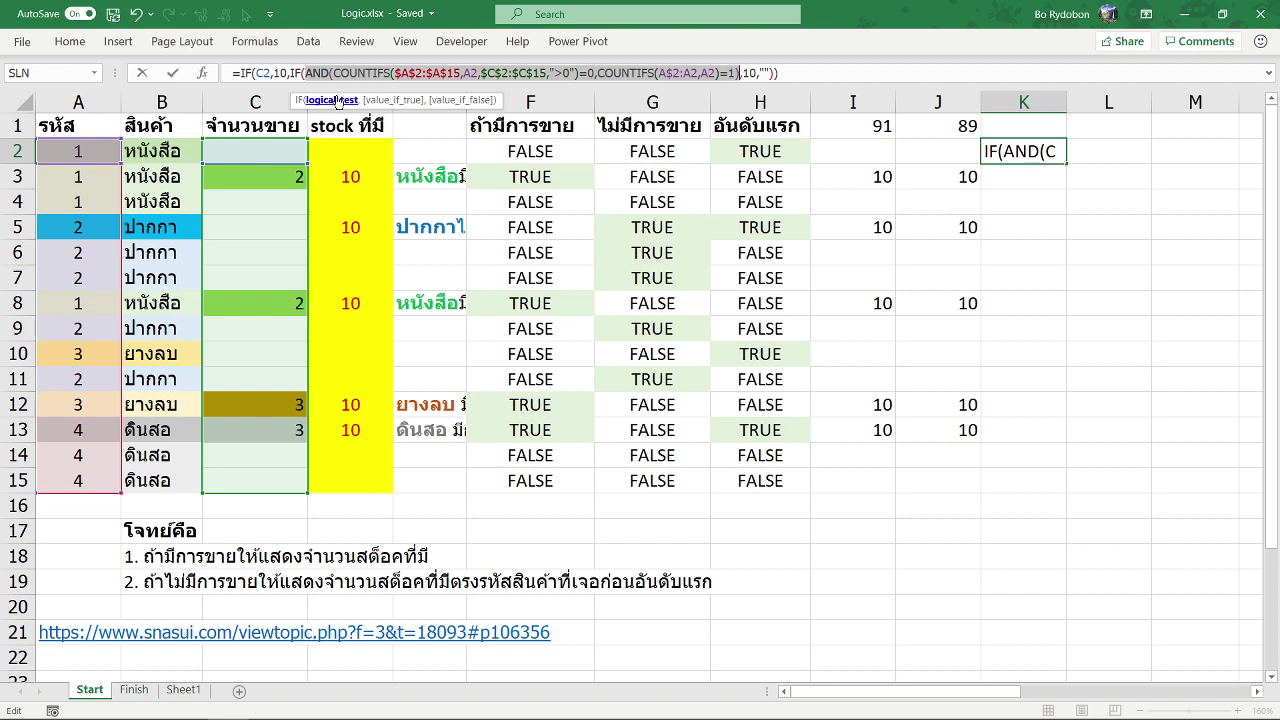
{"action": "key", "text": "Left"}
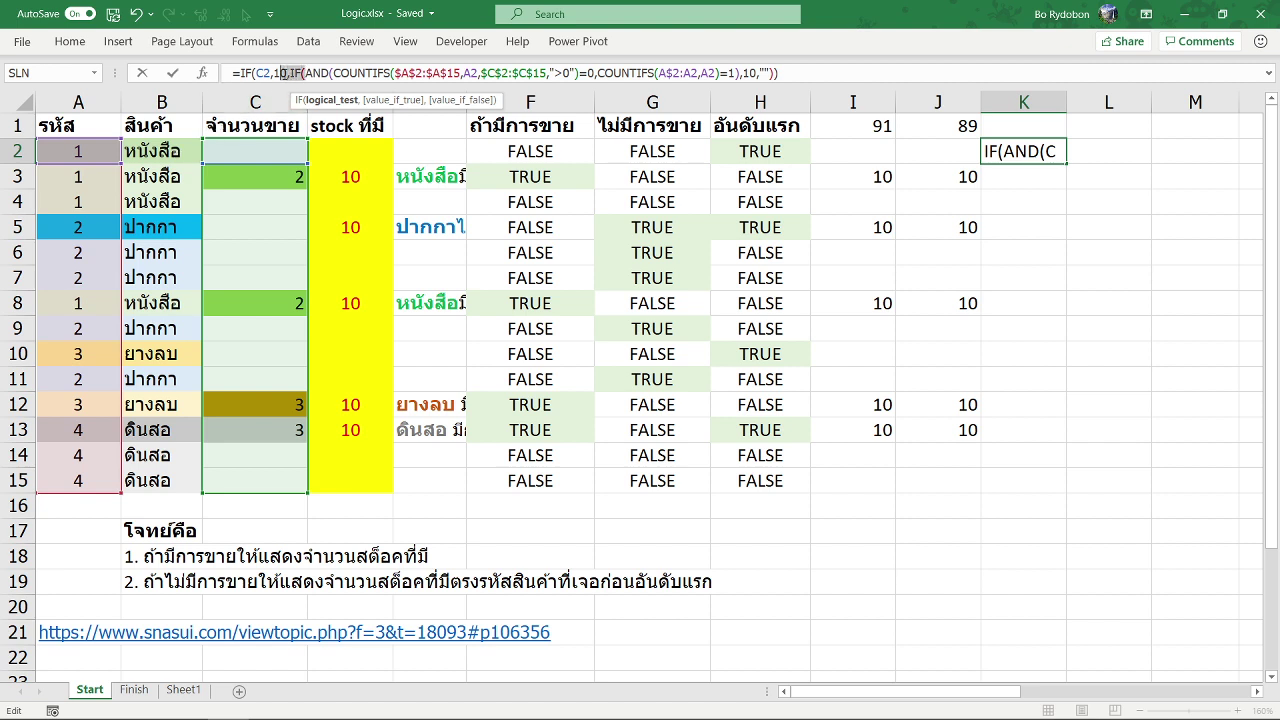
Step: Replace the first '10,IF(' in K2's formula with OR( wrapping the C2 test
{"action": "double_click", "coordinate": [281, 73]}
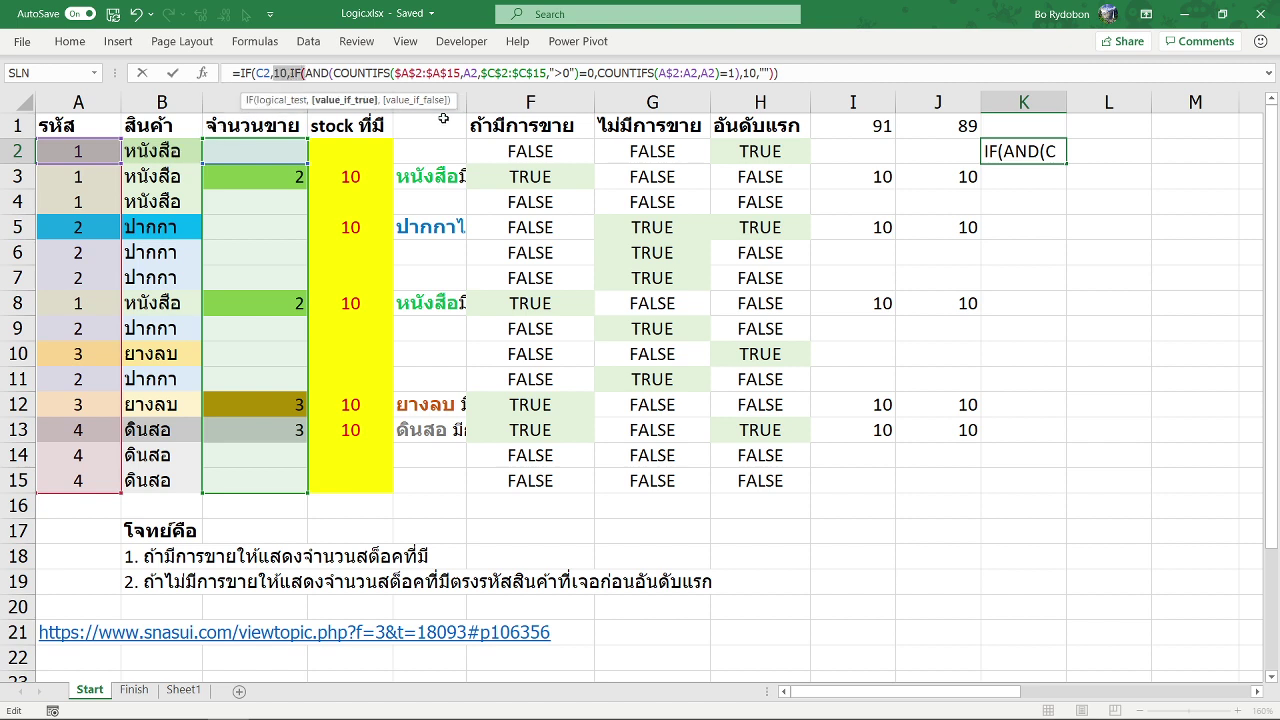
{"action": "key", "text": "Delete"}
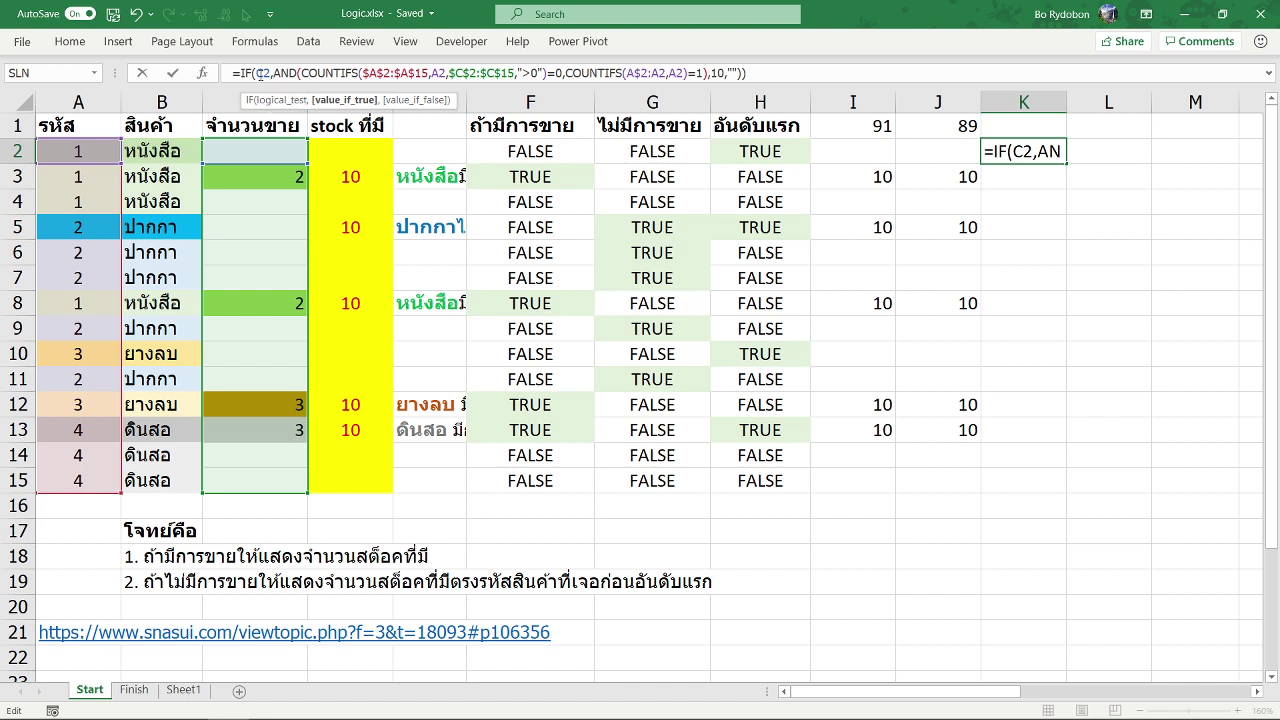
{"action": "key", "text": "Left"}
{"action": "key", "text": "Left"}
{"action": "type", "text": "or("}
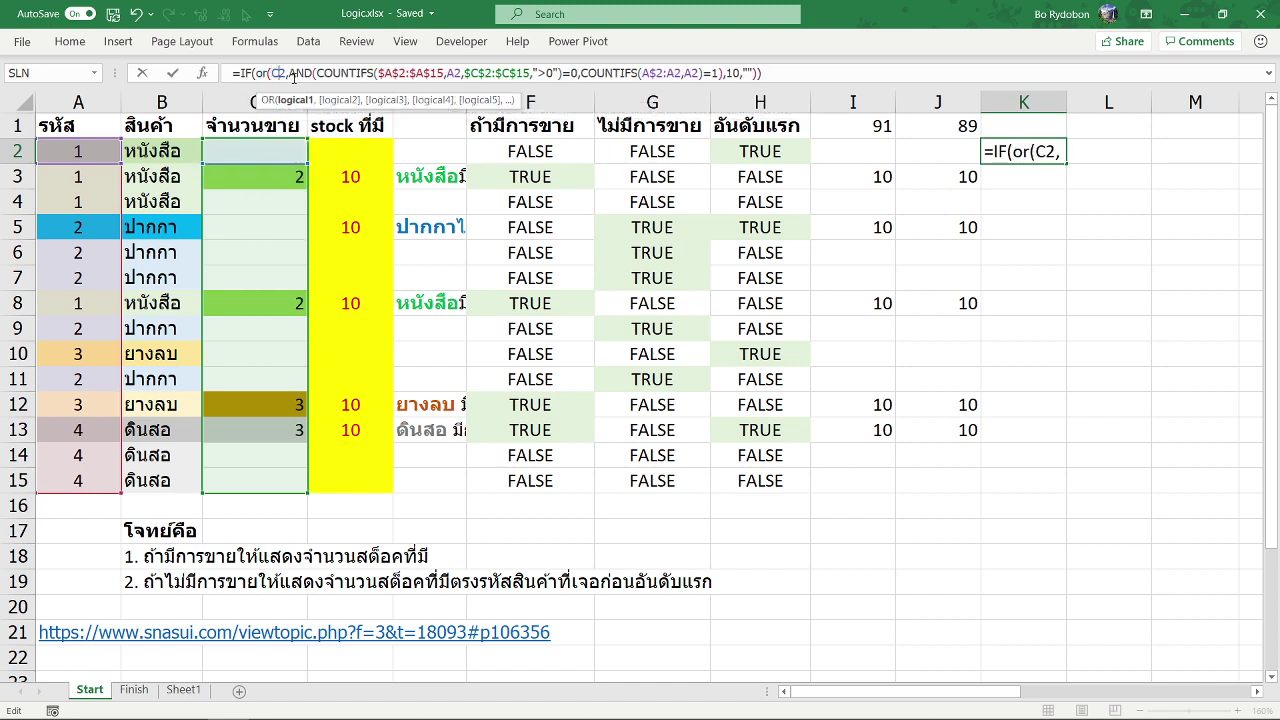
{"action": "left_click", "coordinate": [296, 100]}
{"action": "left_click", "coordinate": [338, 100]}
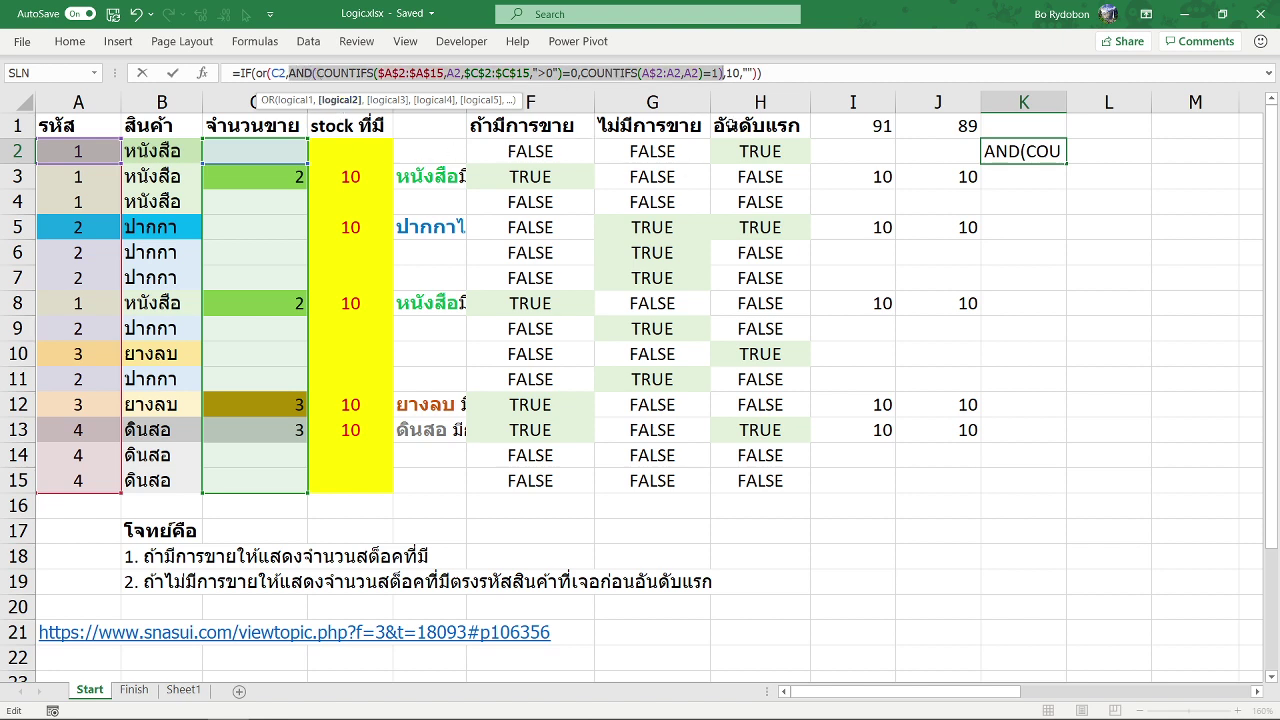
Step: Close the OR after the AND condition, commit K2 and fill it down to K15
{"action": "left_click", "coordinate": [725, 73]}
{"action": "key", "text": "Left"}
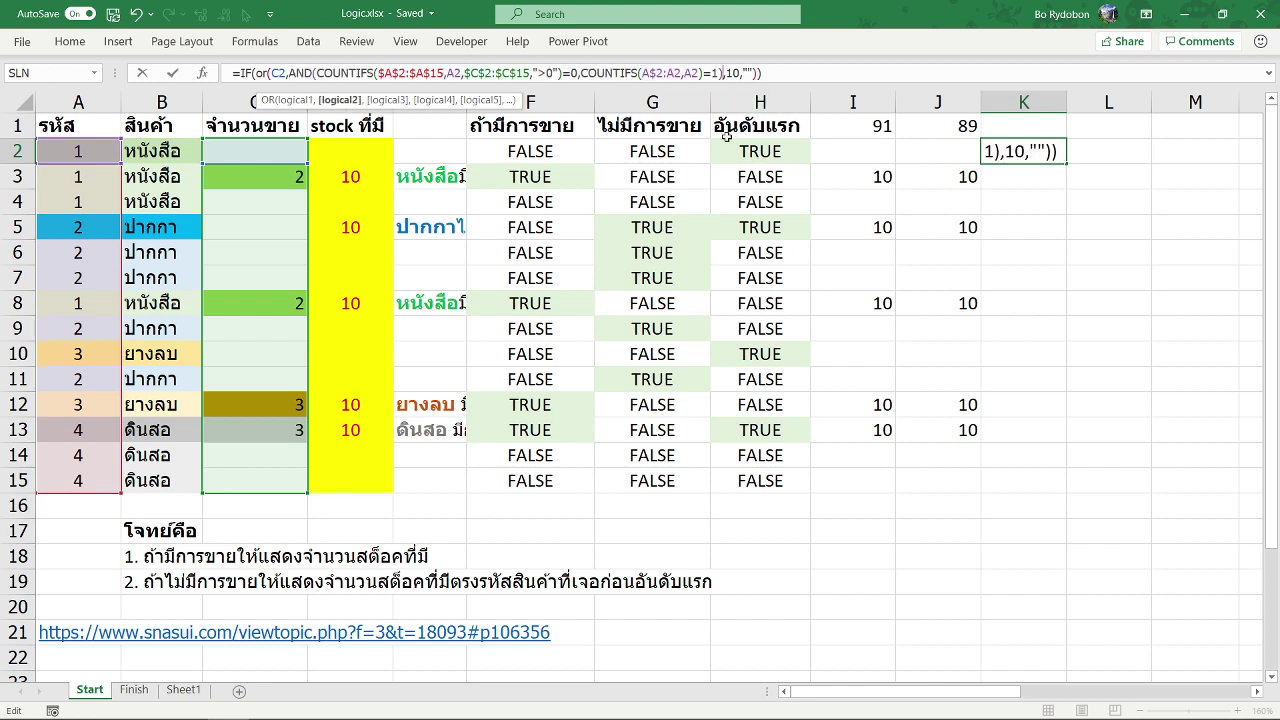
{"action": "type", "text": ")"}
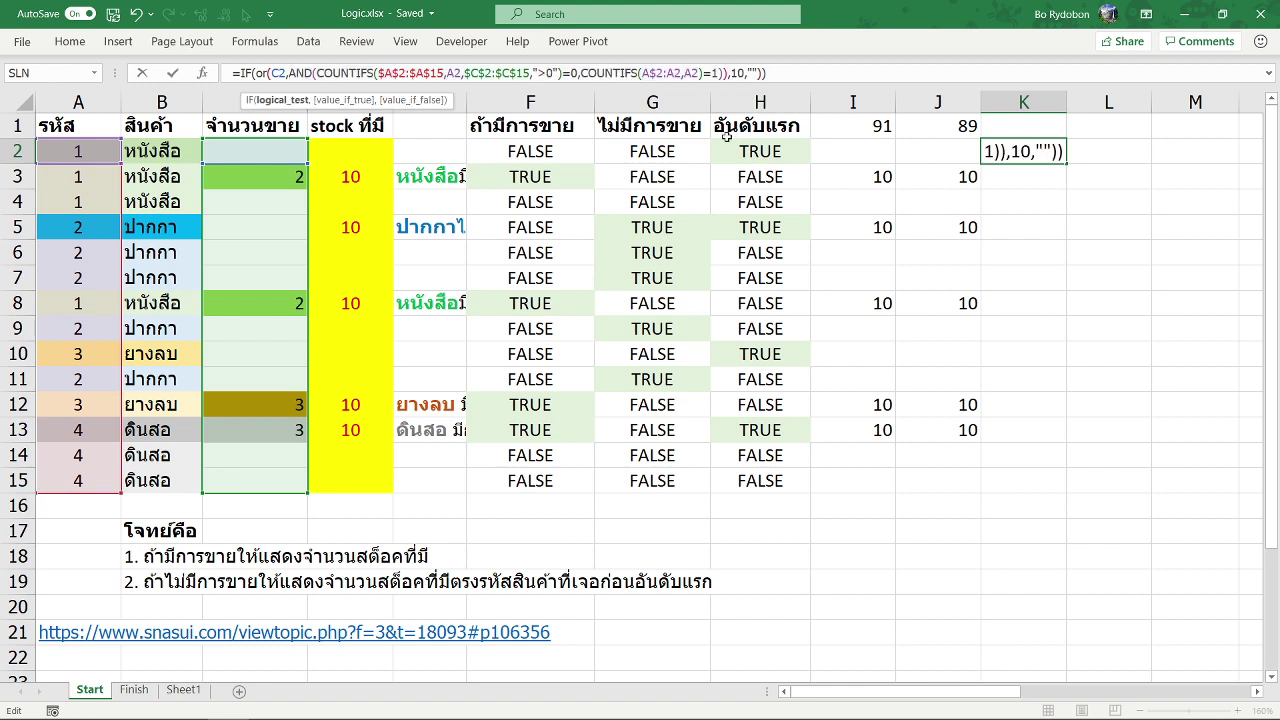
{"action": "left_click", "coordinate": [780, 73]}
{"action": "key", "text": "BackSpace"}
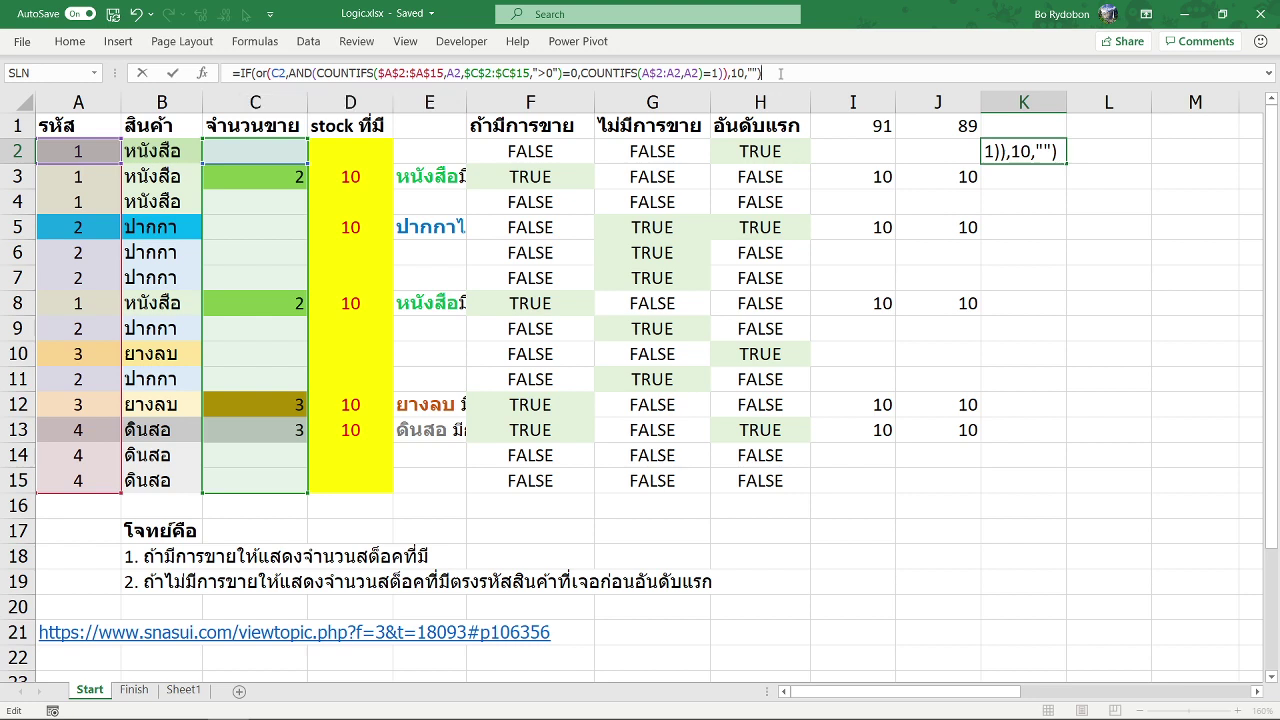
{"action": "key", "text": "Return"}
{"action": "key", "text": "Up"}
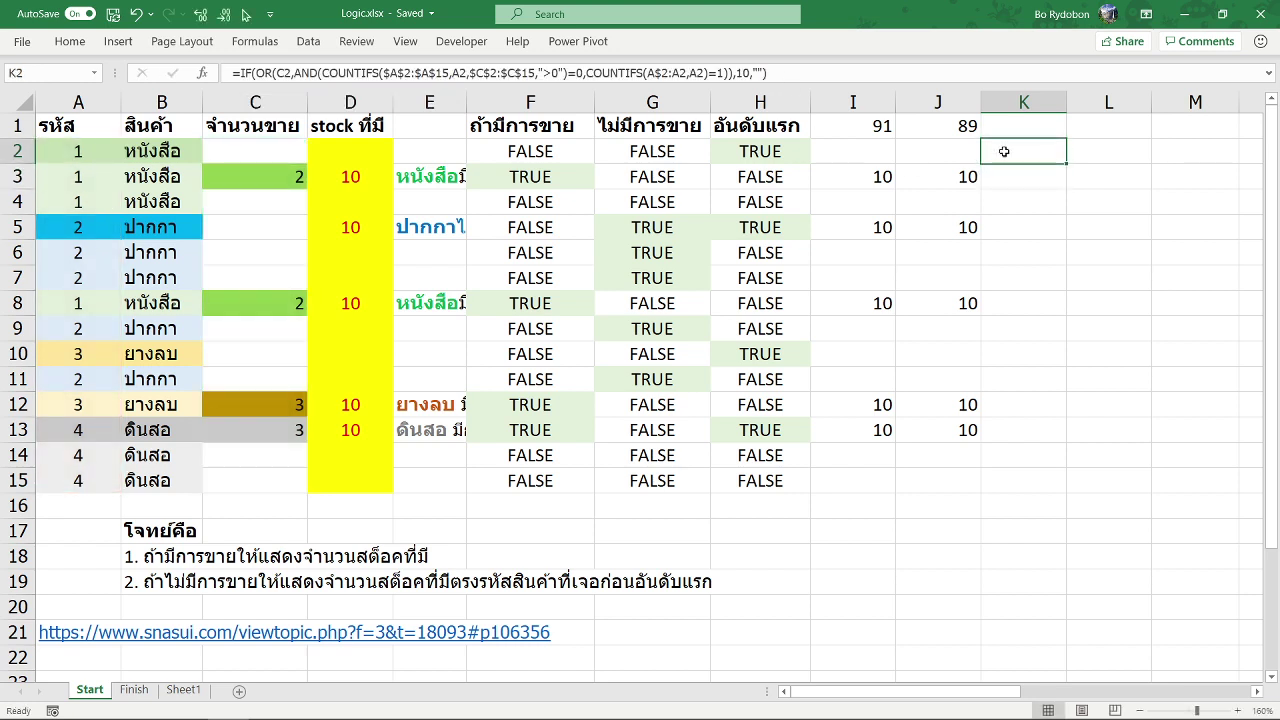
{"action": "double_click", "coordinate": [1066, 163]}
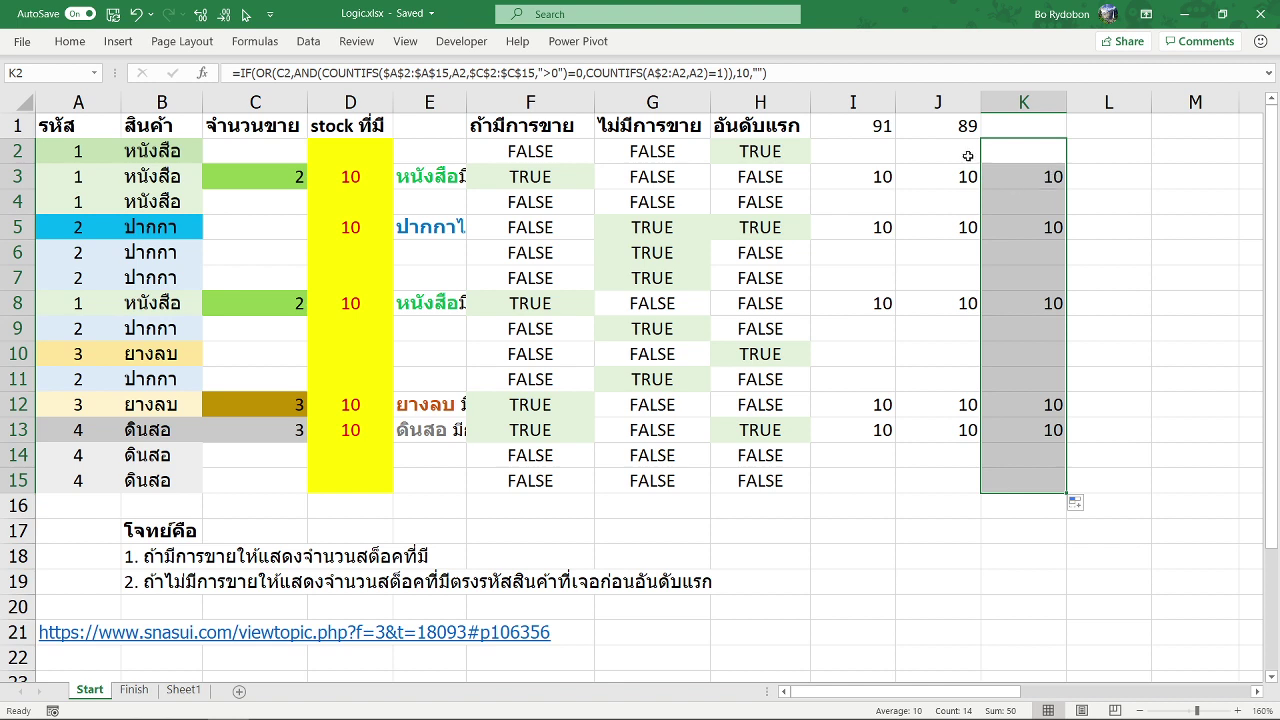
Step: Review K2's formula and extend J1's formula-length count into K1, showing 86
{"action": "left_click_drag", "start_coordinate": [987, 160], "coordinate": [1003, 155]}
{"action": "left_click", "coordinate": [1003, 155]}
{"action": "left_click", "coordinate": [254, 73]}
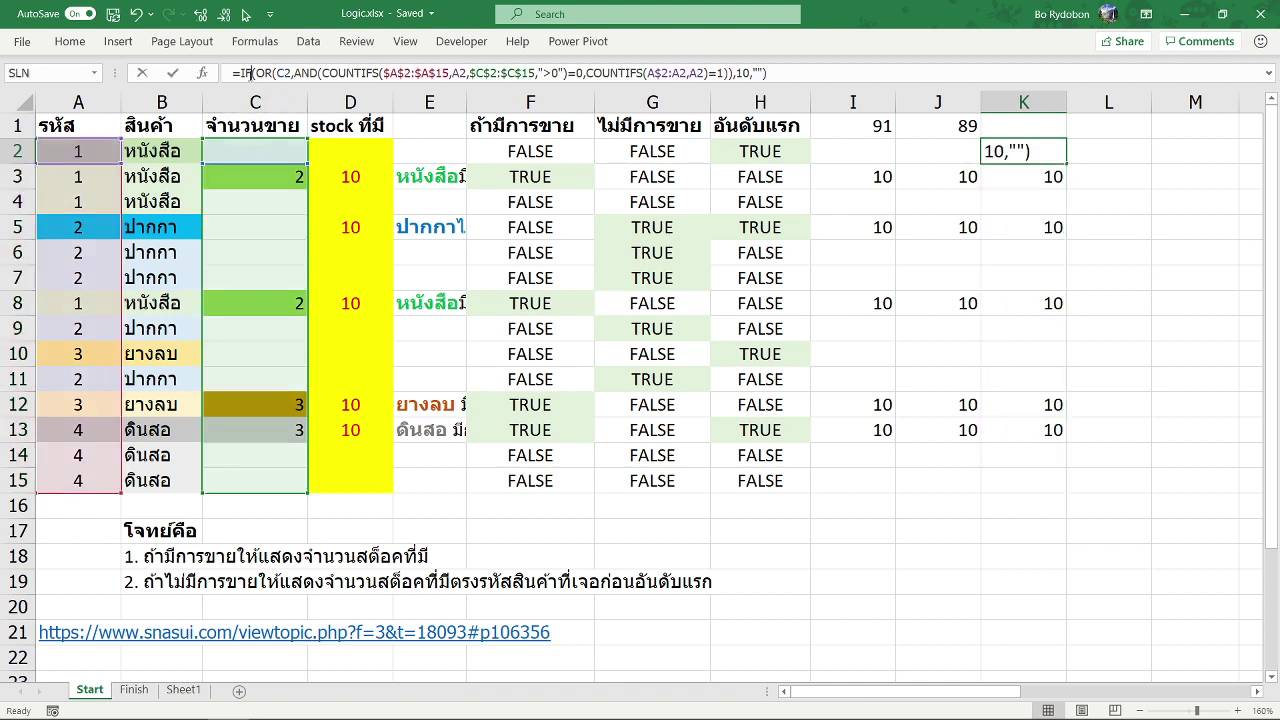
{"action": "key", "text": "Escape"}
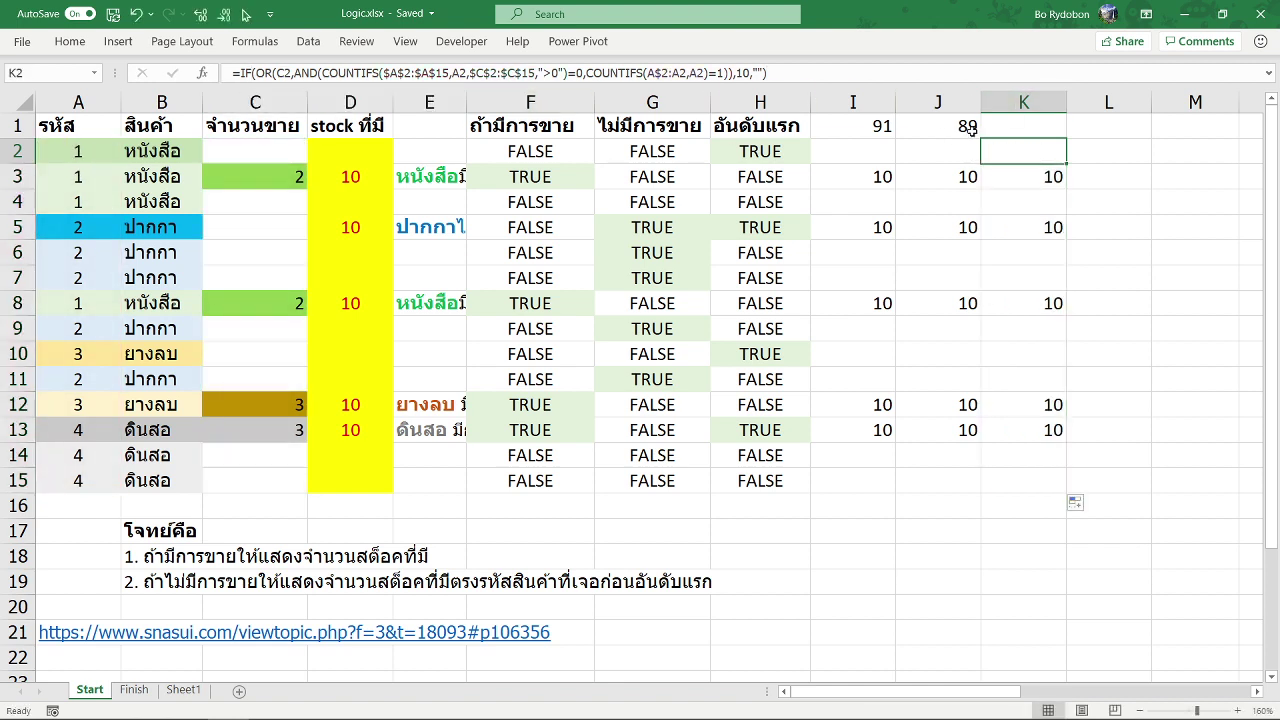
{"action": "left_click", "coordinate": [955, 126]}
{"action": "left_click_drag", "start_coordinate": [981, 141], "coordinate": [1040, 140]}
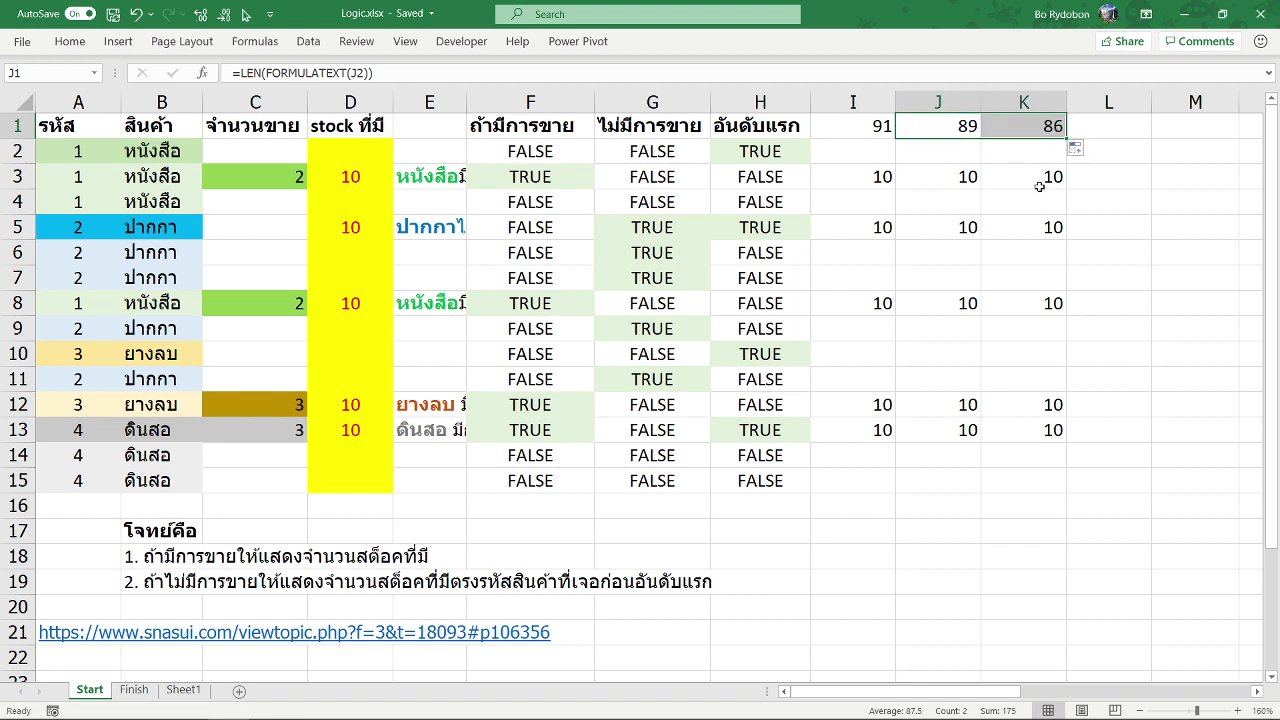
Step: Inspect the AND conditions inside K2's formula, leaving it unchanged
{"action": "left_click", "coordinate": [1048, 153]}
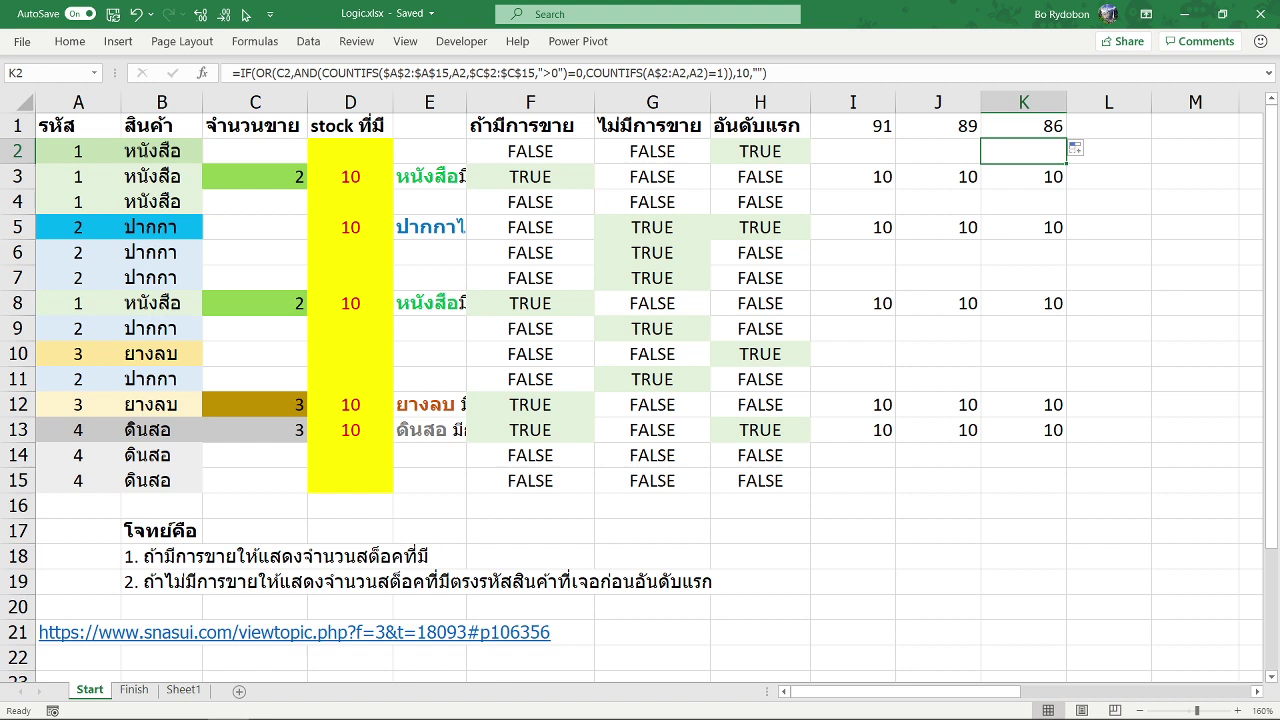
{"action": "left_click", "coordinate": [282, 73]}
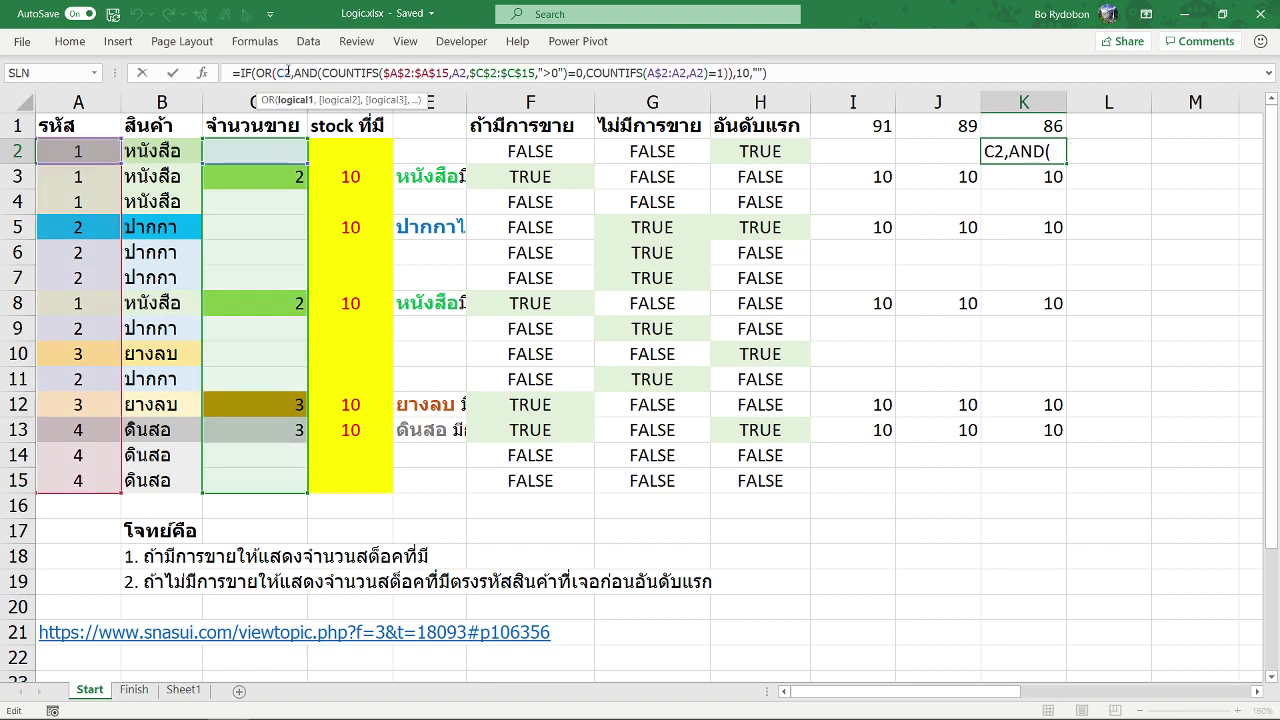
{"action": "left_click", "coordinate": [332, 72]}
{"action": "left_click", "coordinate": [308, 73]}
{"action": "key", "text": "Escape"}
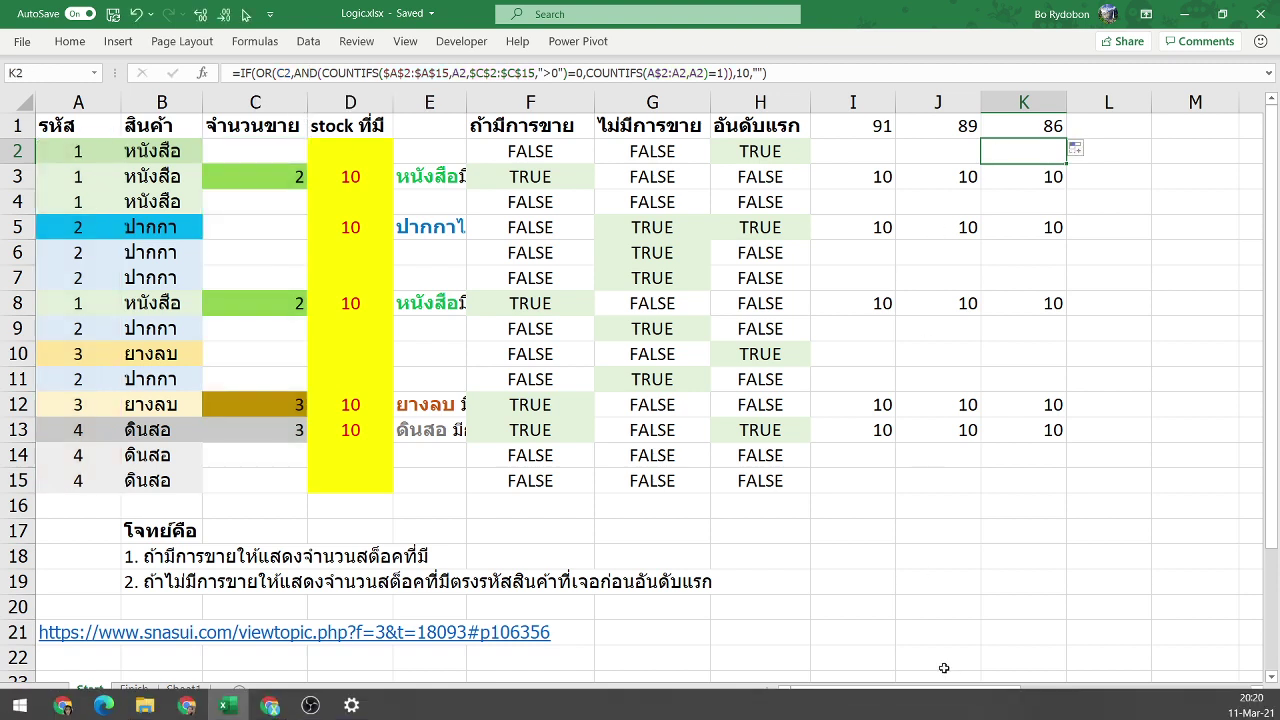
Step: Hide columns F through H so the helper columns sit beside the stock table
{"action": "left_click_drag", "start_coordinate": [760, 102], "coordinate": [544, 101]}
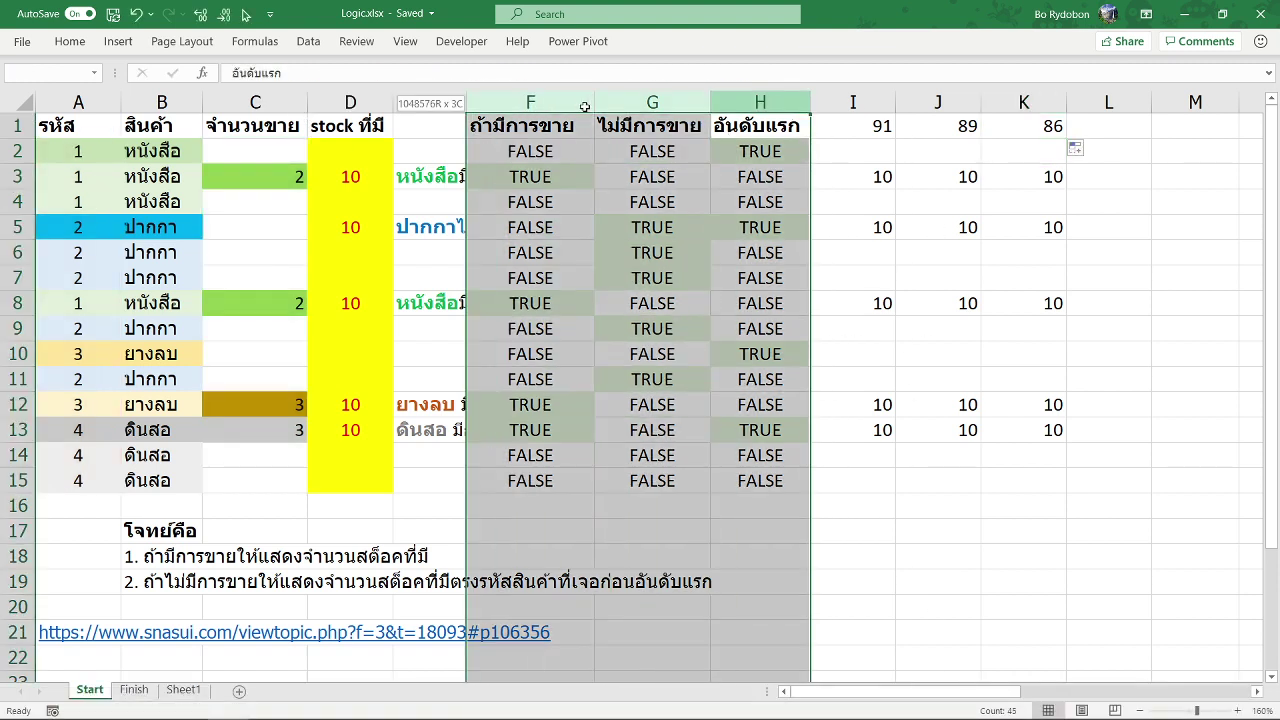
{"action": "right_click", "coordinate": [544, 101]}
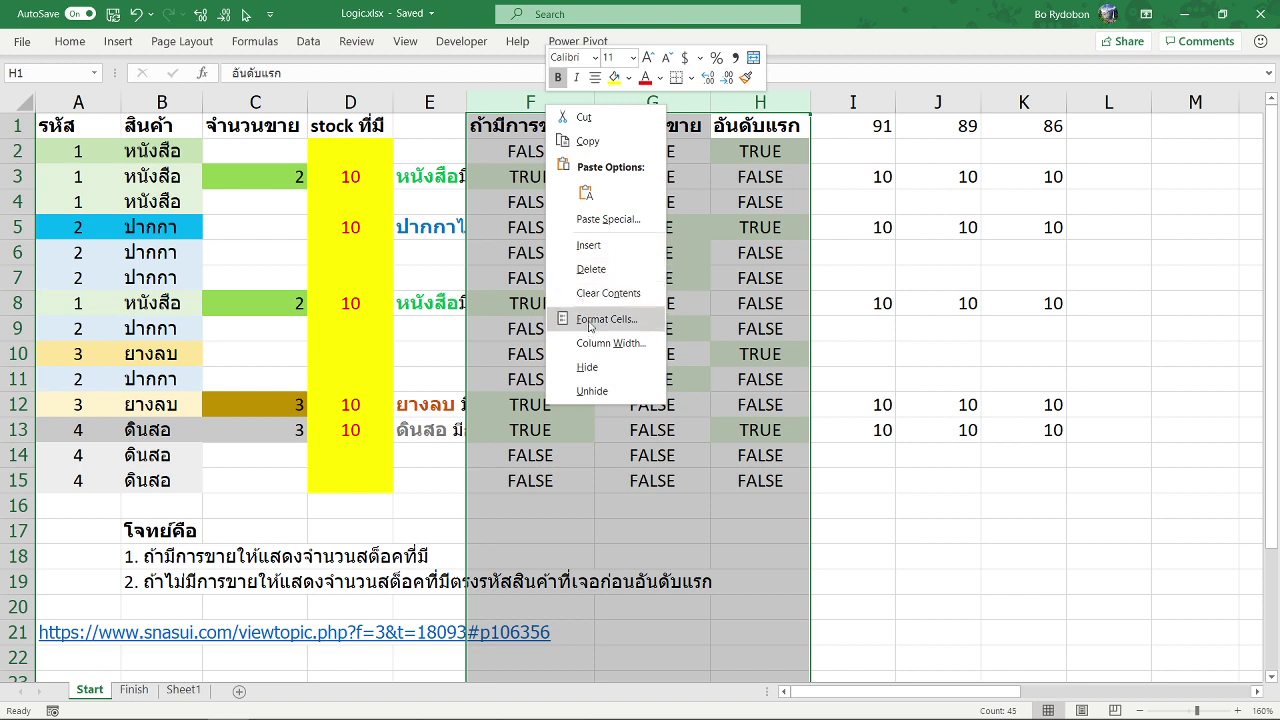
{"action": "left_click", "coordinate": [588, 367]}
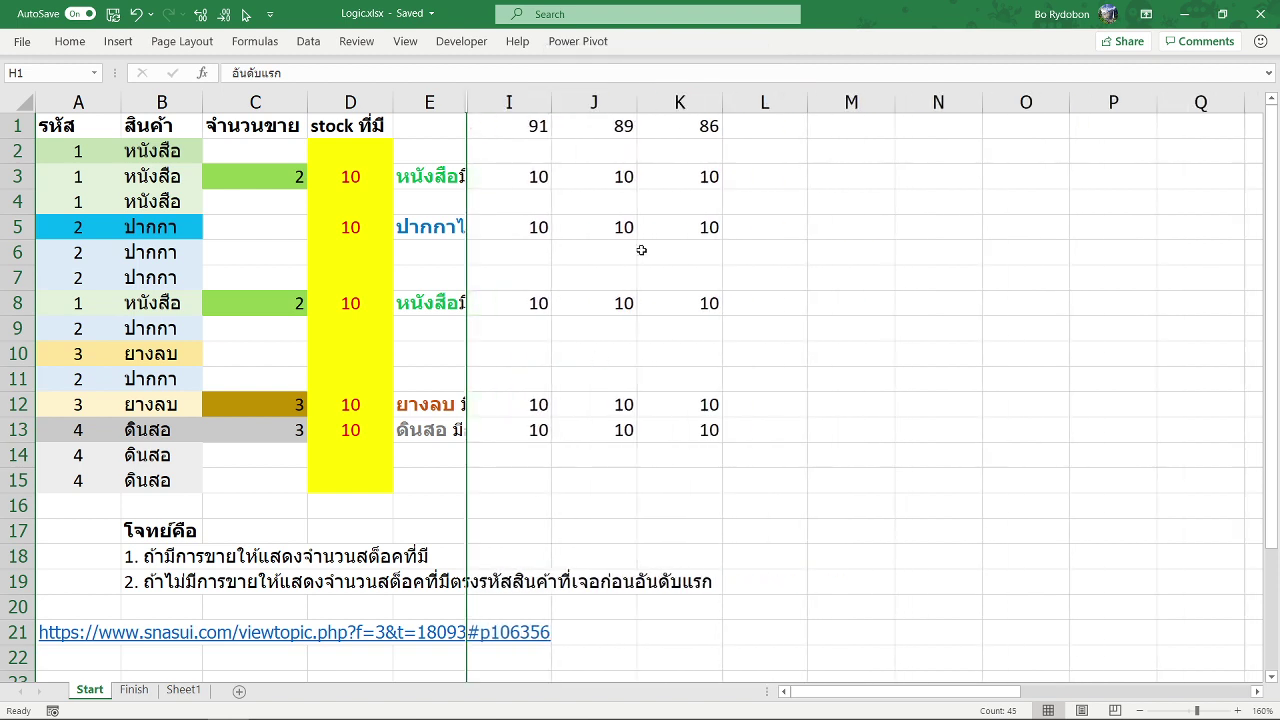
{"action": "left_click", "coordinate": [530, 150]}
{"action": "left_click", "coordinate": [659, 144]}
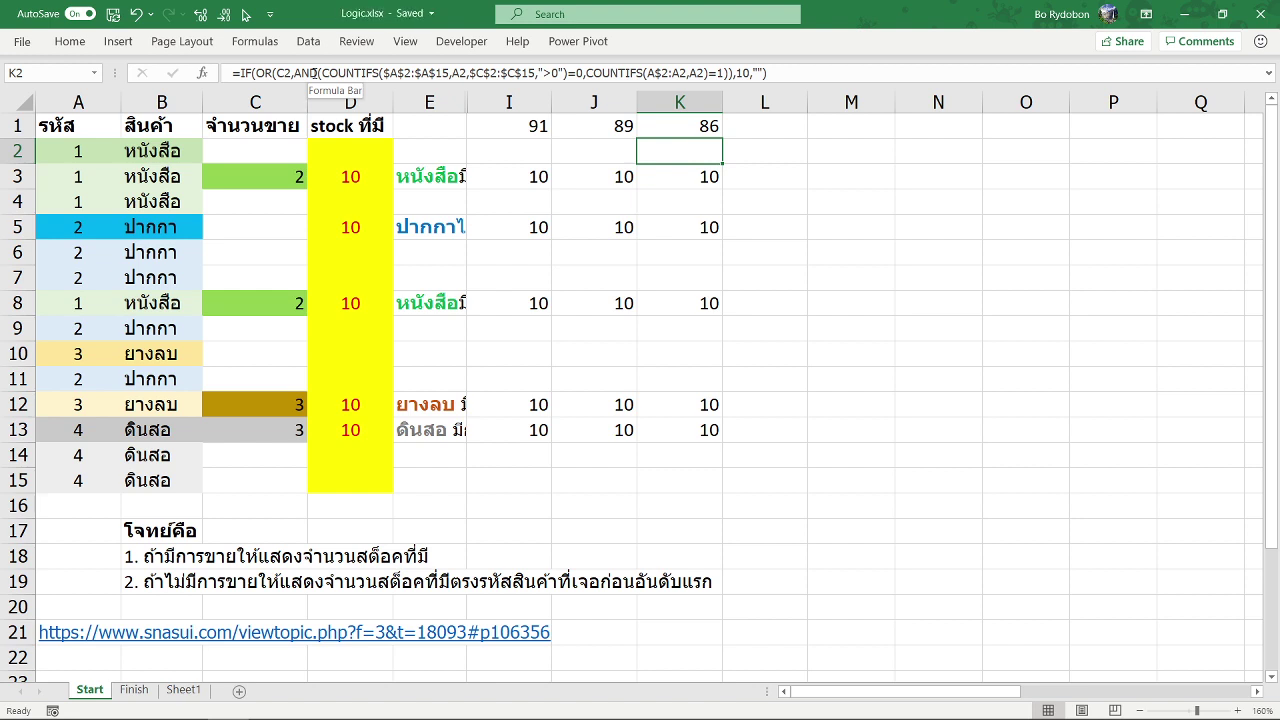
Step: In K2's formula, replace AND with a multiplication of the two COUNTIFS conditions
{"action": "left_click", "coordinate": [330, 73]}
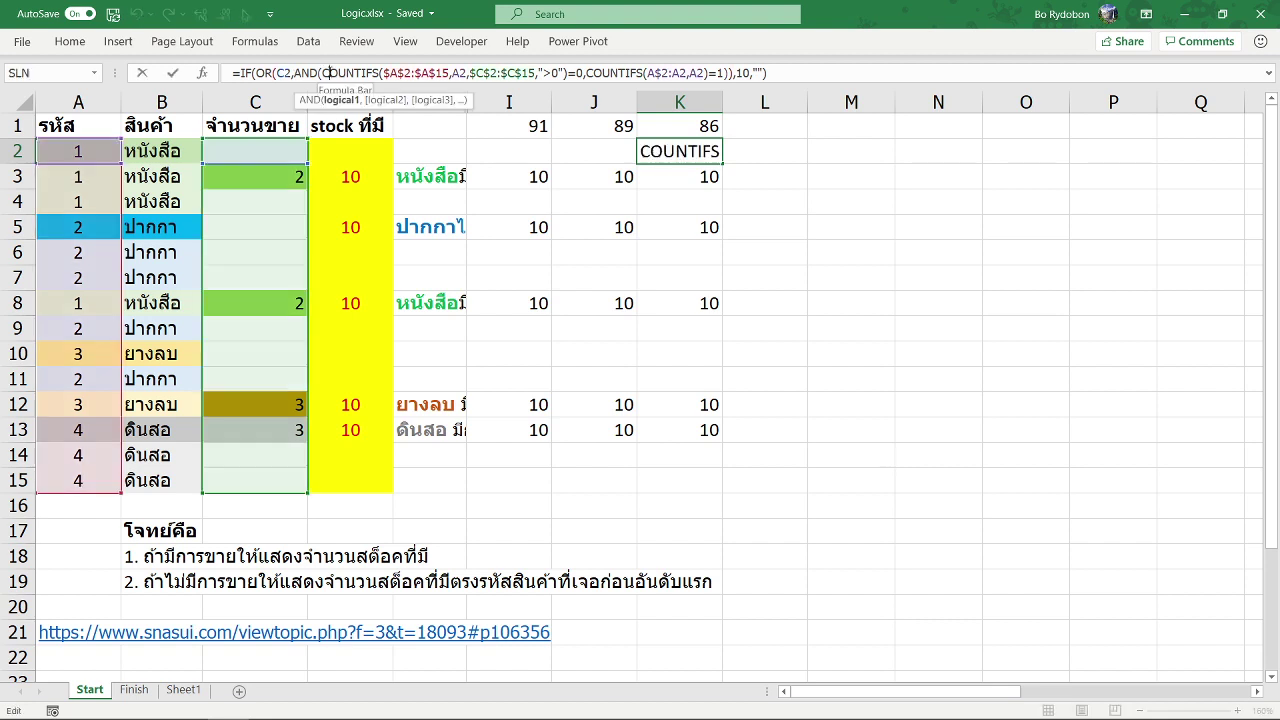
{"action": "left_click", "coordinate": [340, 100]}
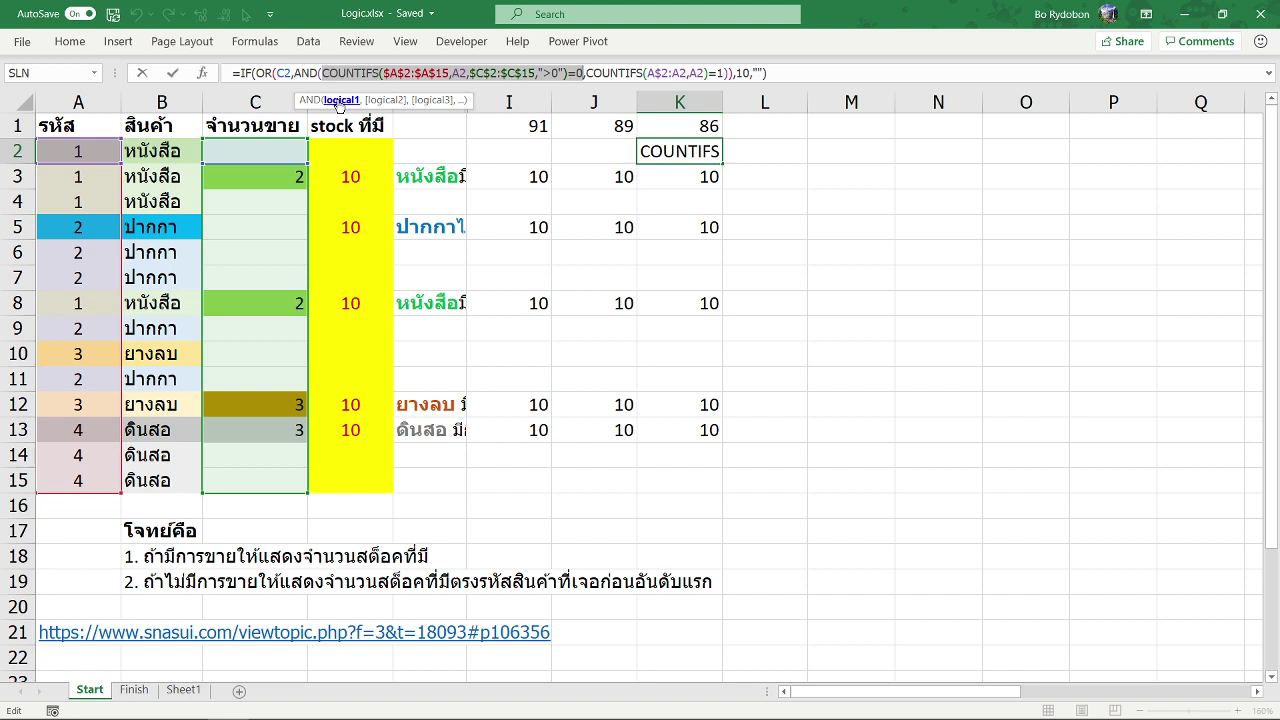
{"action": "left_click", "coordinate": [322, 73]}
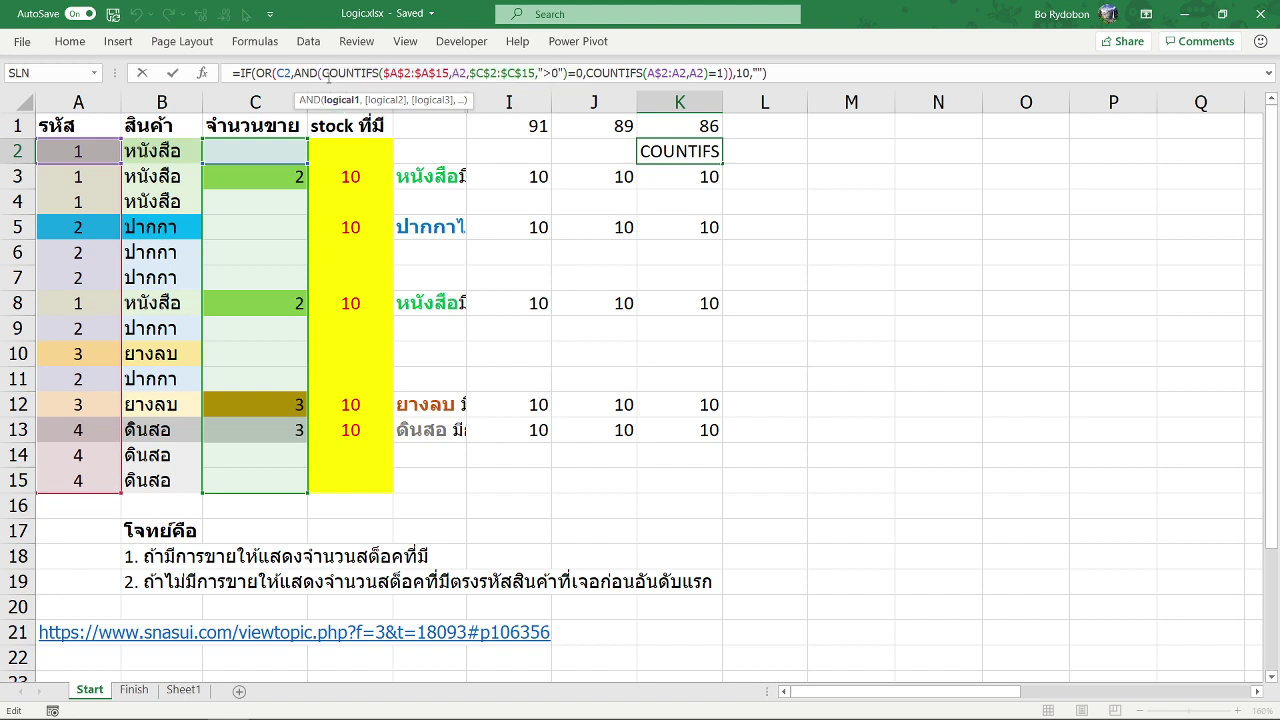
{"action": "key", "text": "BackSpace"}
{"action": "key", "text": "BackSpace"}
{"action": "key", "text": "BackSpace"}
{"action": "key", "text": "BackSpace"}
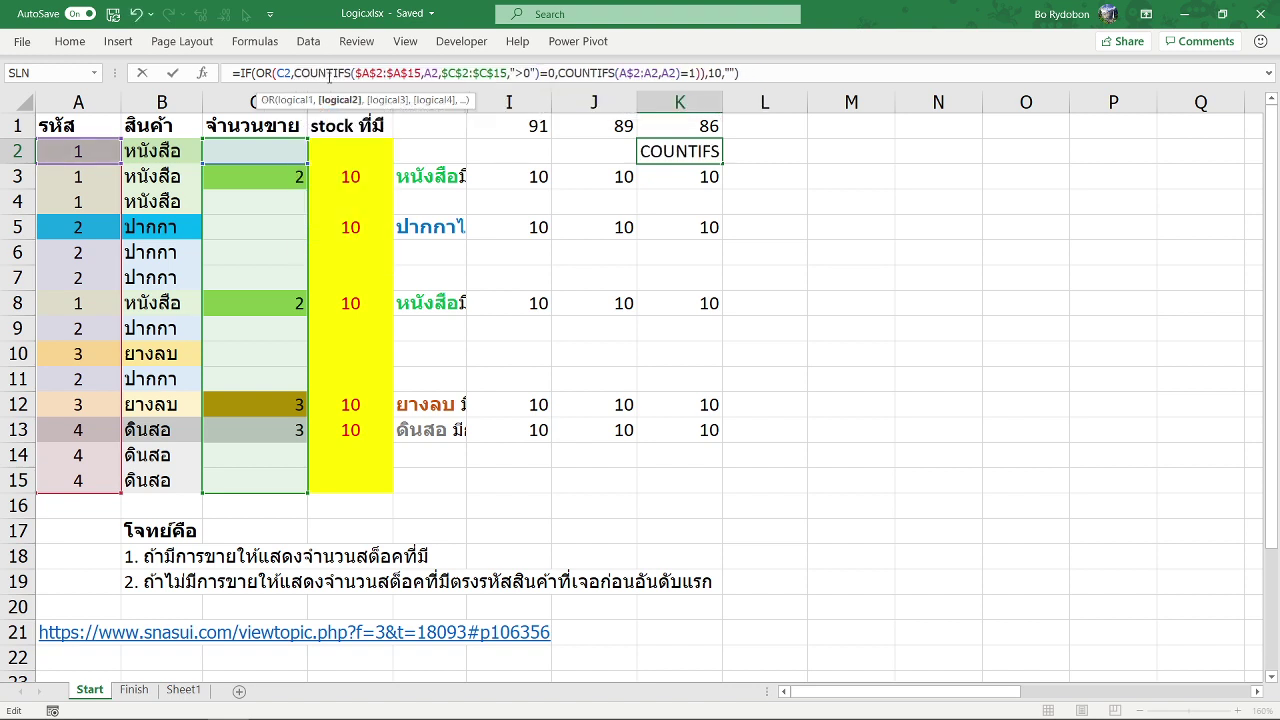
{"action": "type", "text": "("}
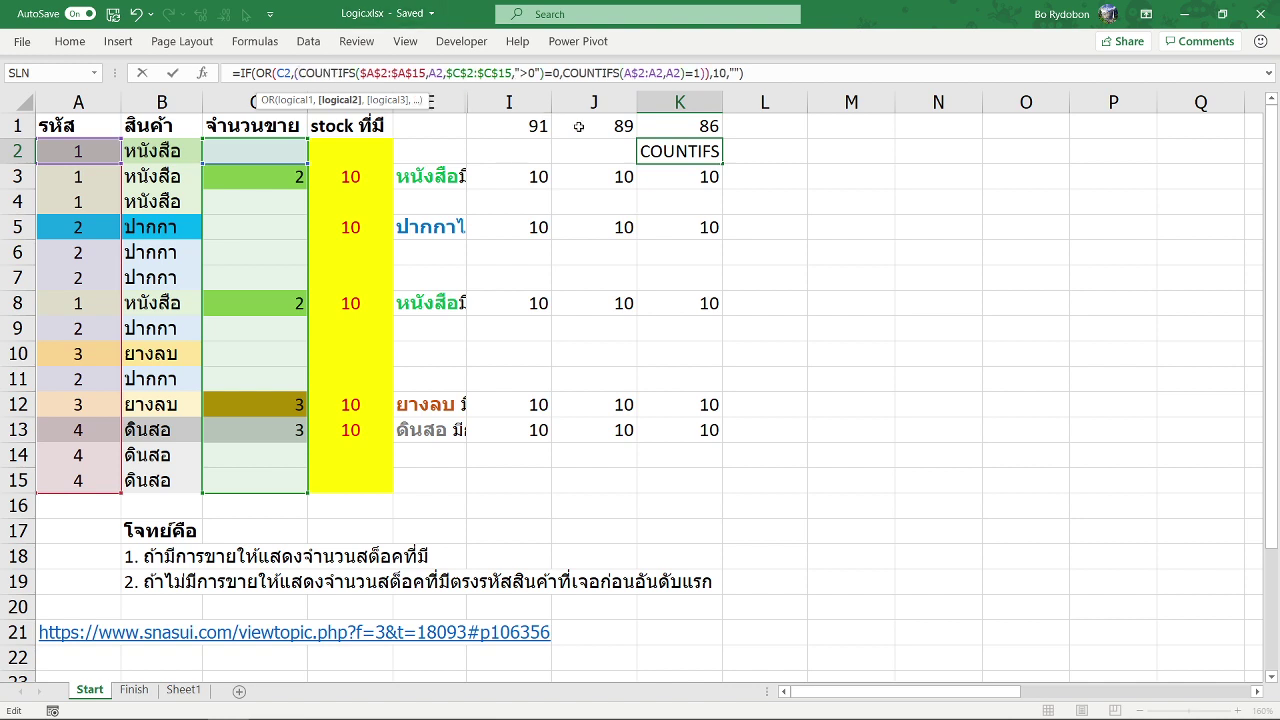
{"action": "left_click", "coordinate": [561, 74]}
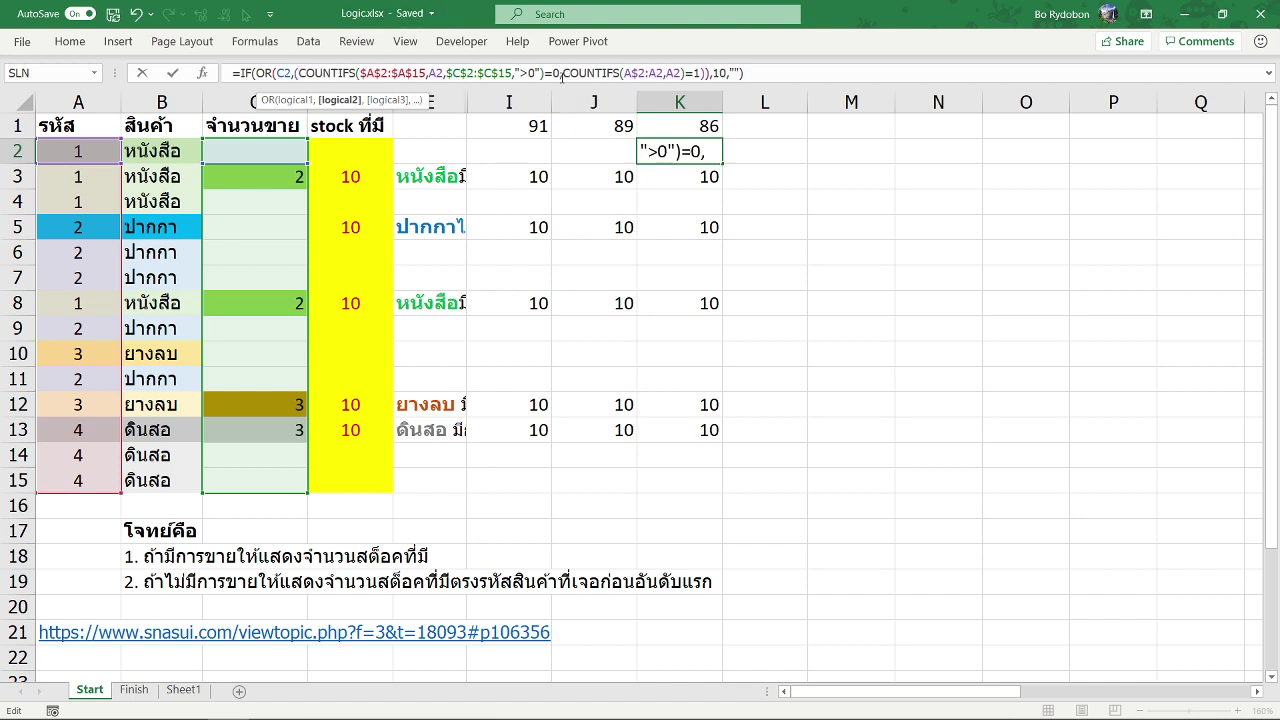
{"action": "type", "text": ")*"}
{"action": "key", "text": "Delete"}
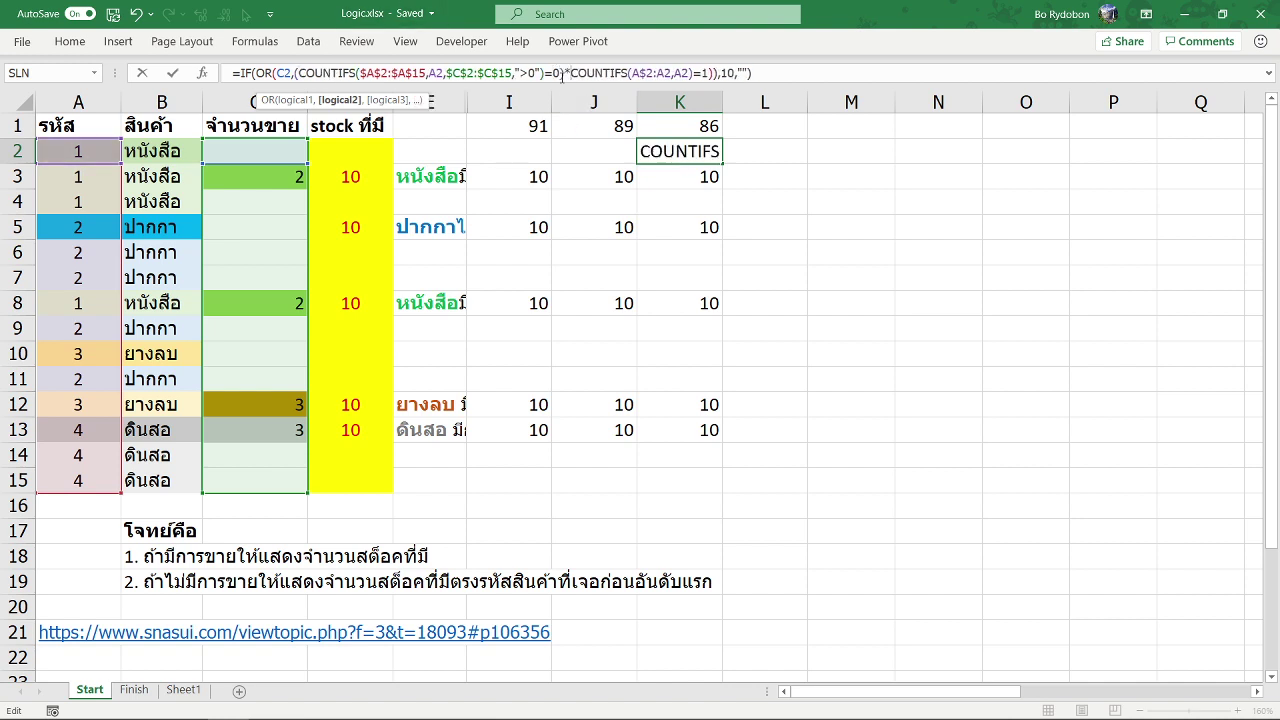
{"action": "type", "text": "("}
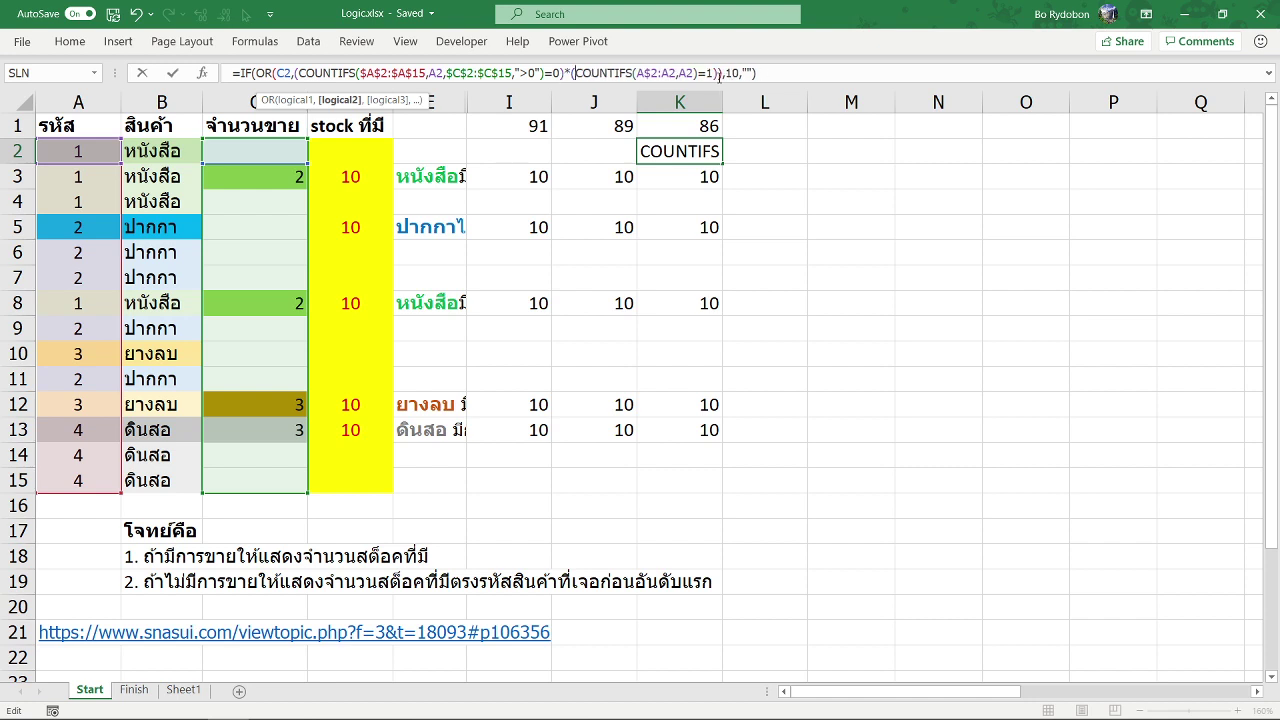
Step: Check the grouping, then copy the whole rewritten formula while leaving K2 unchanged
{"action": "left_click", "coordinate": [720, 74]}
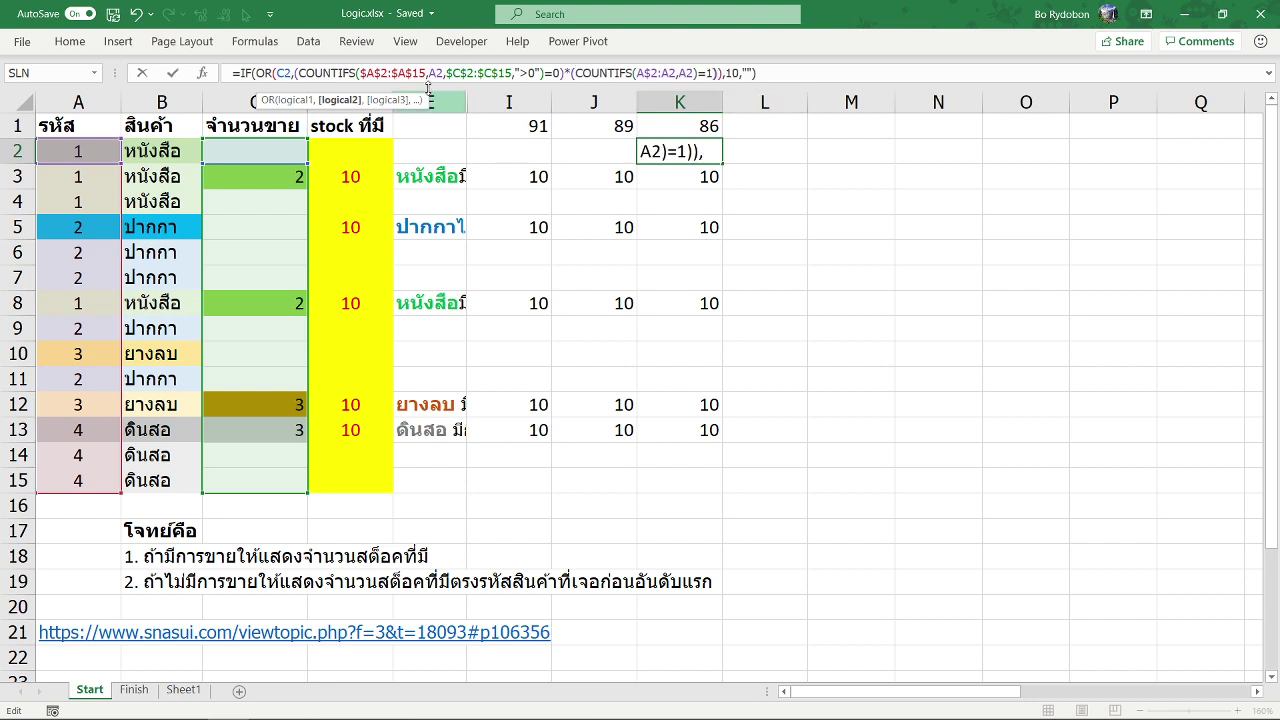
{"action": "left_click", "coordinate": [306, 73]}
{"action": "left_click", "coordinate": [336, 101]}
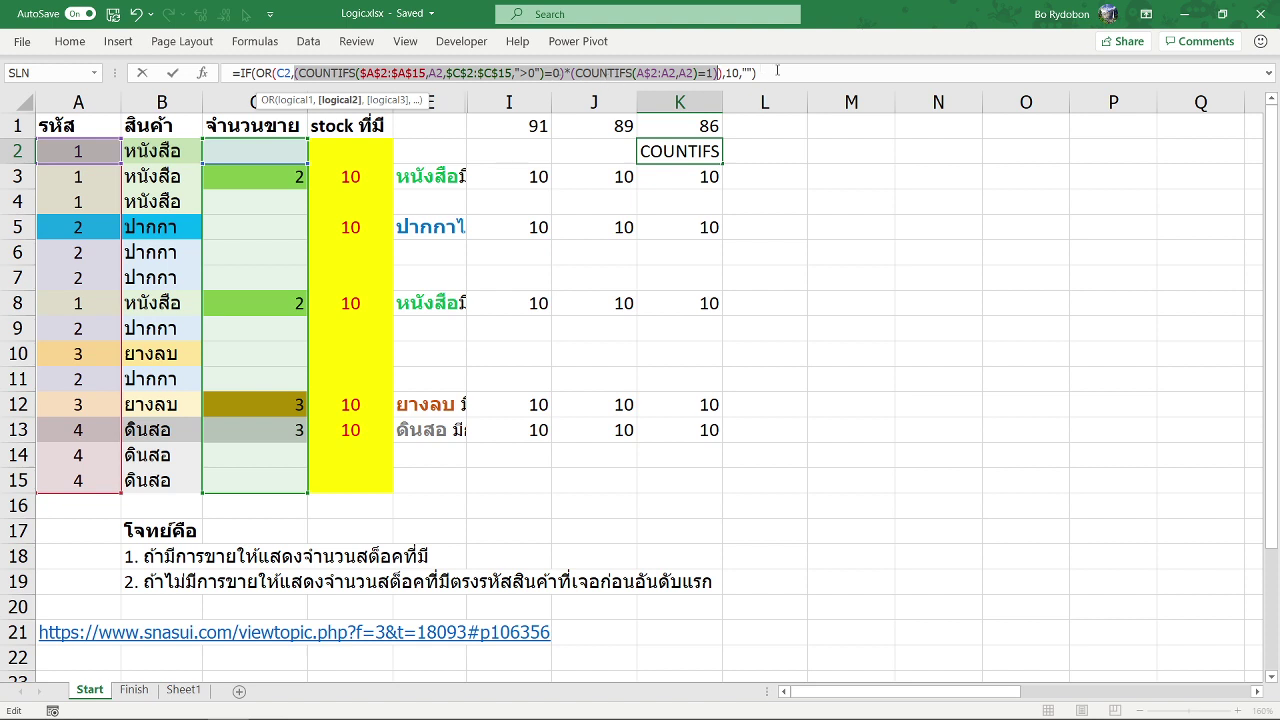
{"action": "triple_click", "coordinate": [777, 70]}
{"action": "key", "text": "ctrl+c"}
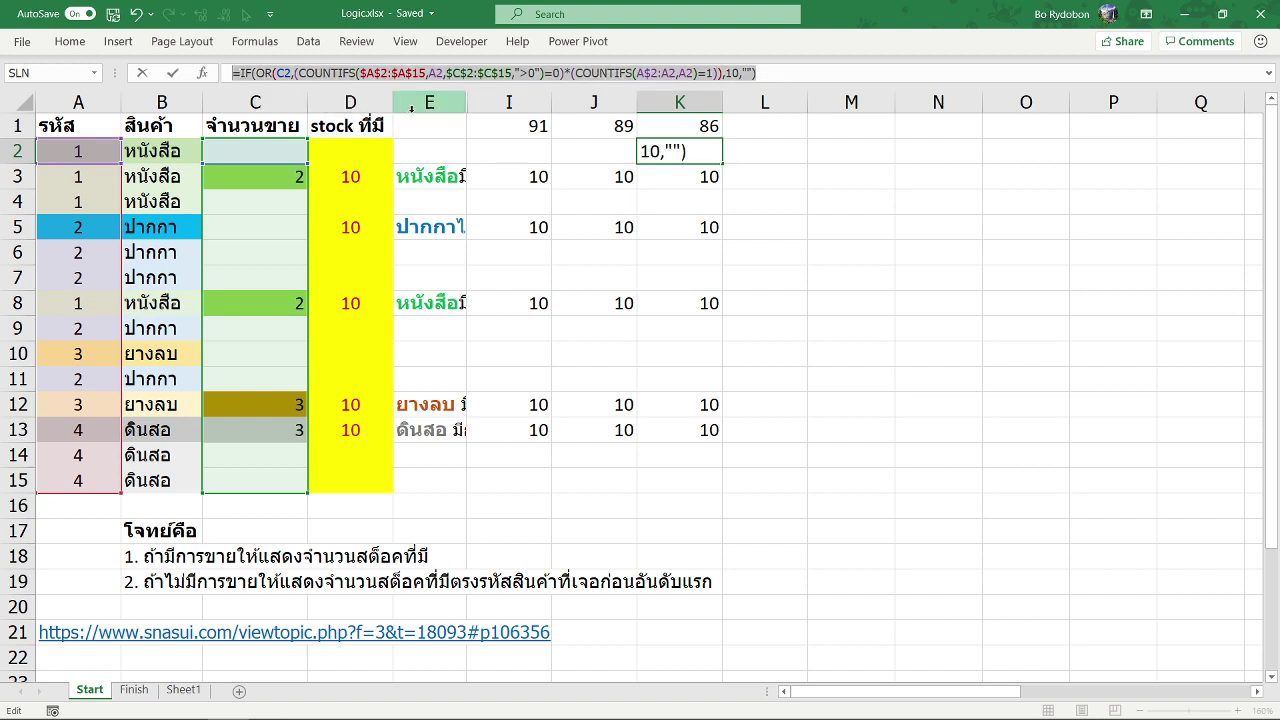
{"action": "key", "text": "Escape"}
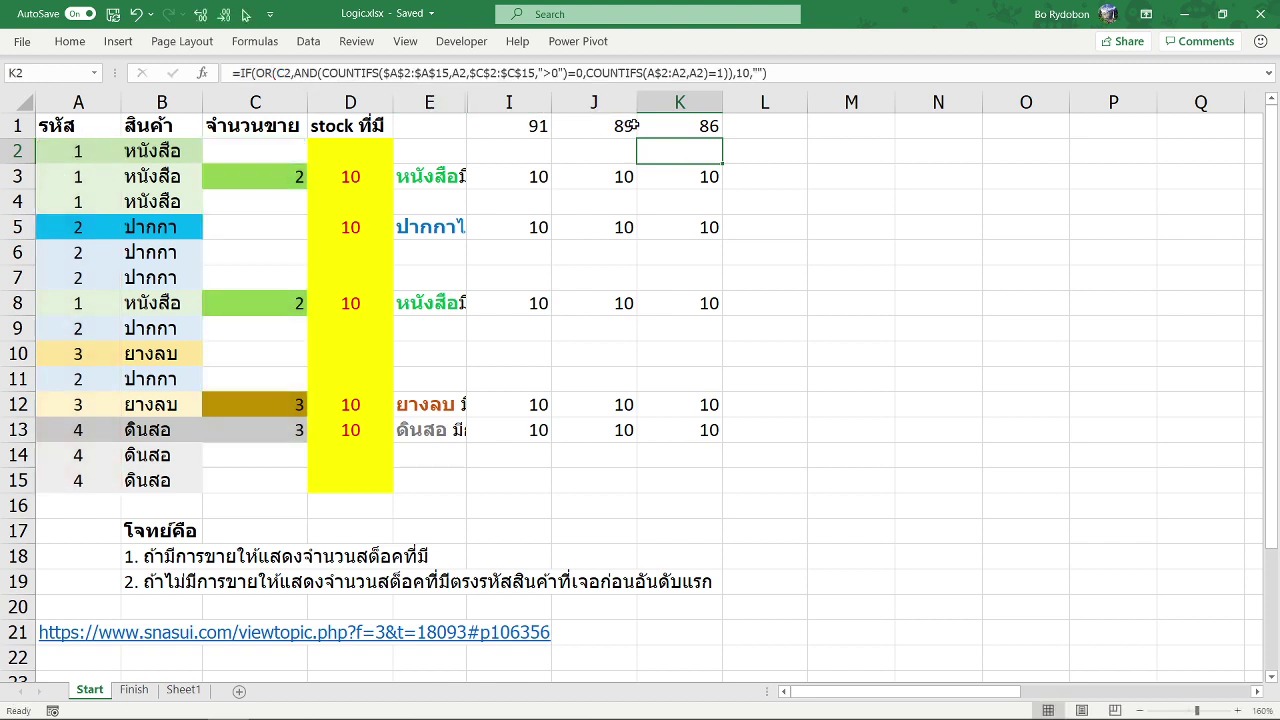
{"action": "left_click", "coordinate": [765, 152]}
{"action": "left_click", "coordinate": [509, 73]}
{"action": "key", "text": "ctrl+v"}
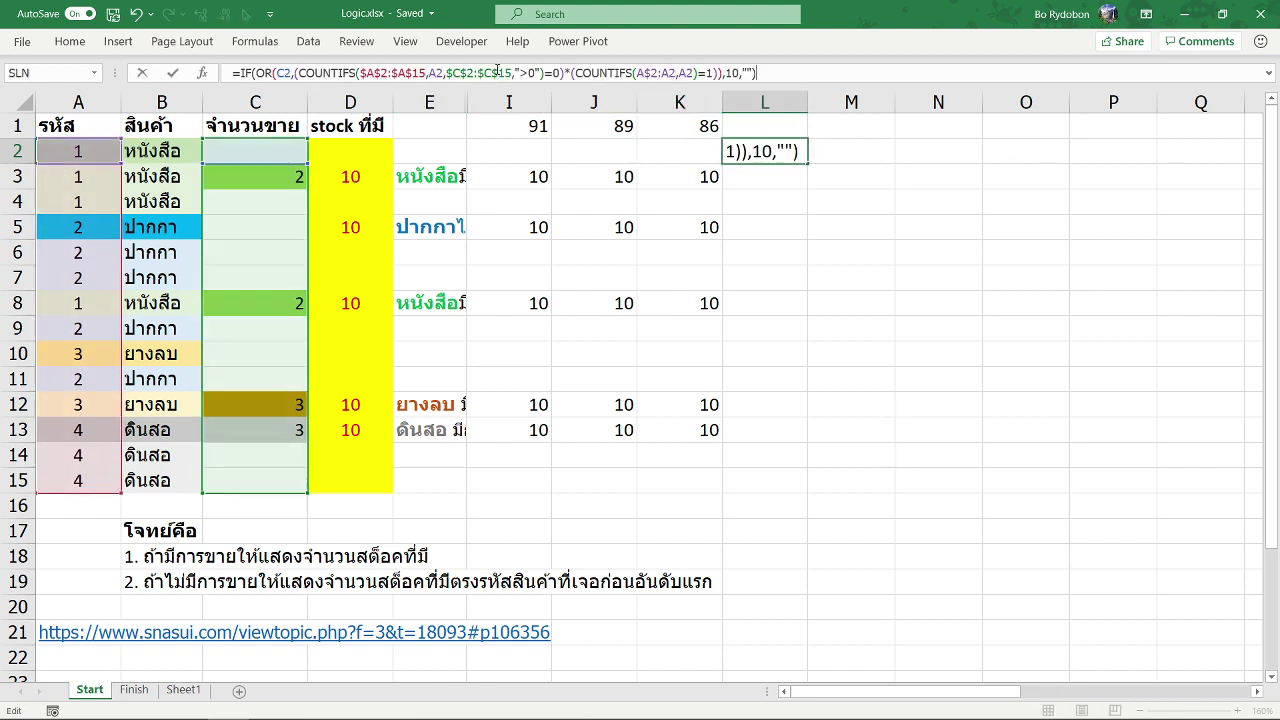
{"action": "key", "text": "ctrl+Return"}
{"action": "left_click", "coordinate": [714, 124]}
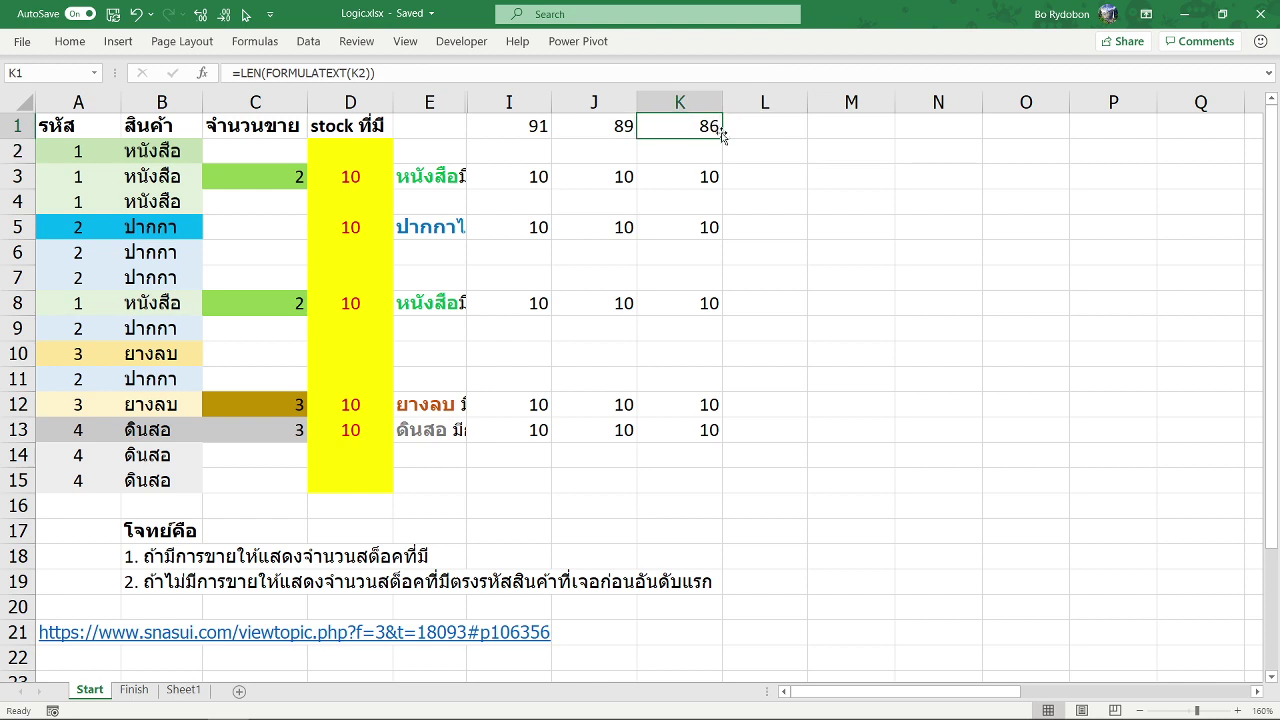
{"action": "left_click_drag", "start_coordinate": [722, 138], "coordinate": [797, 132]}
{"action": "left_click", "coordinate": [785, 152]}
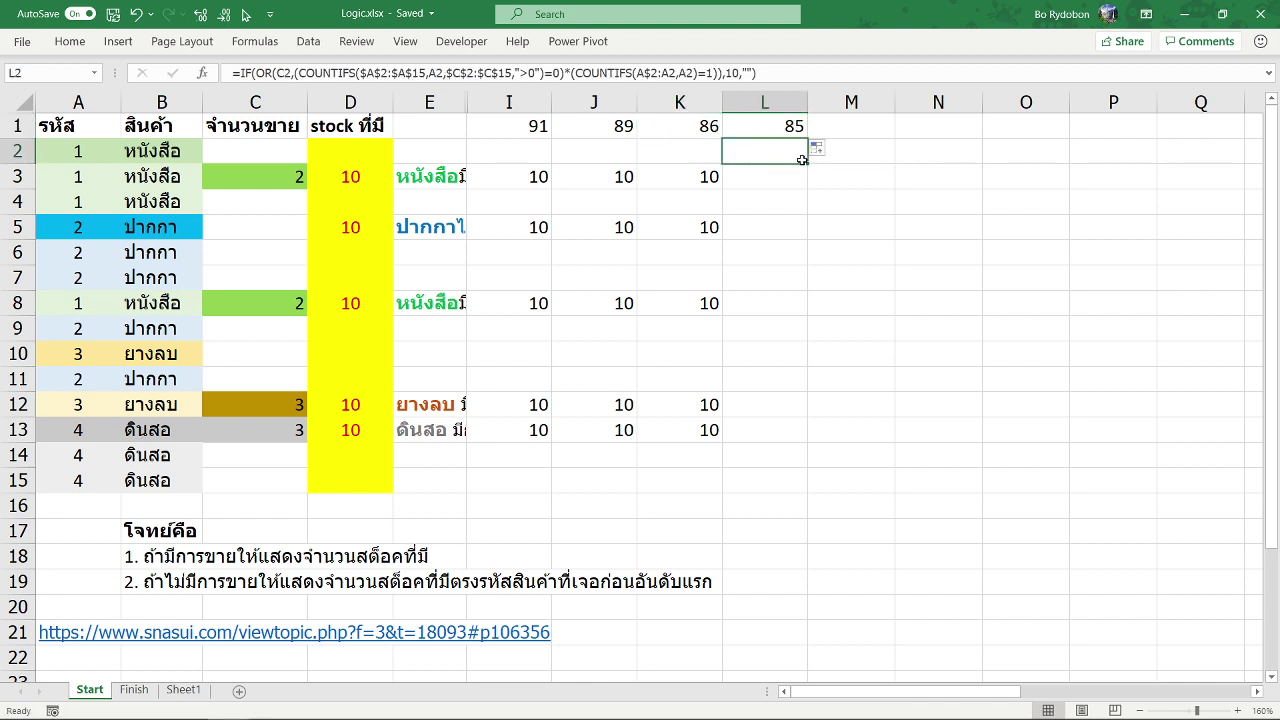
{"action": "double_click", "coordinate": [807, 164]}
{"action": "left_click", "coordinate": [783, 160]}
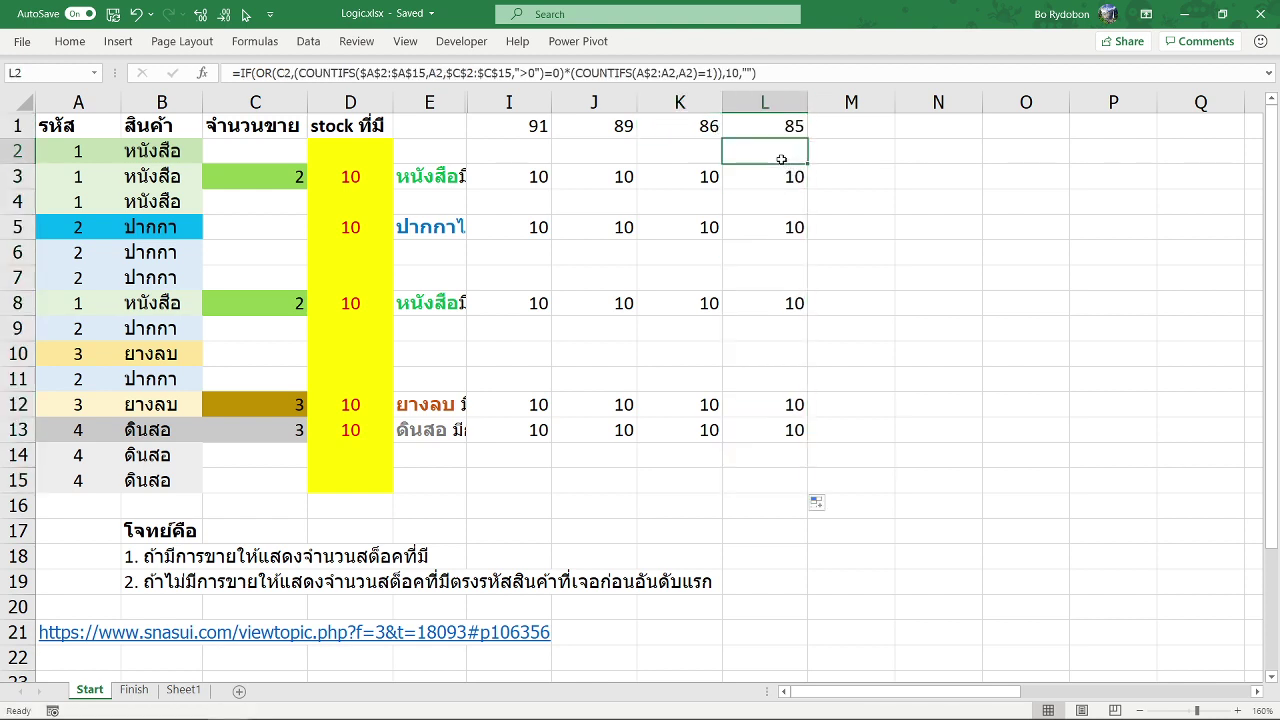
{"action": "left_click", "coordinate": [274, 74]}
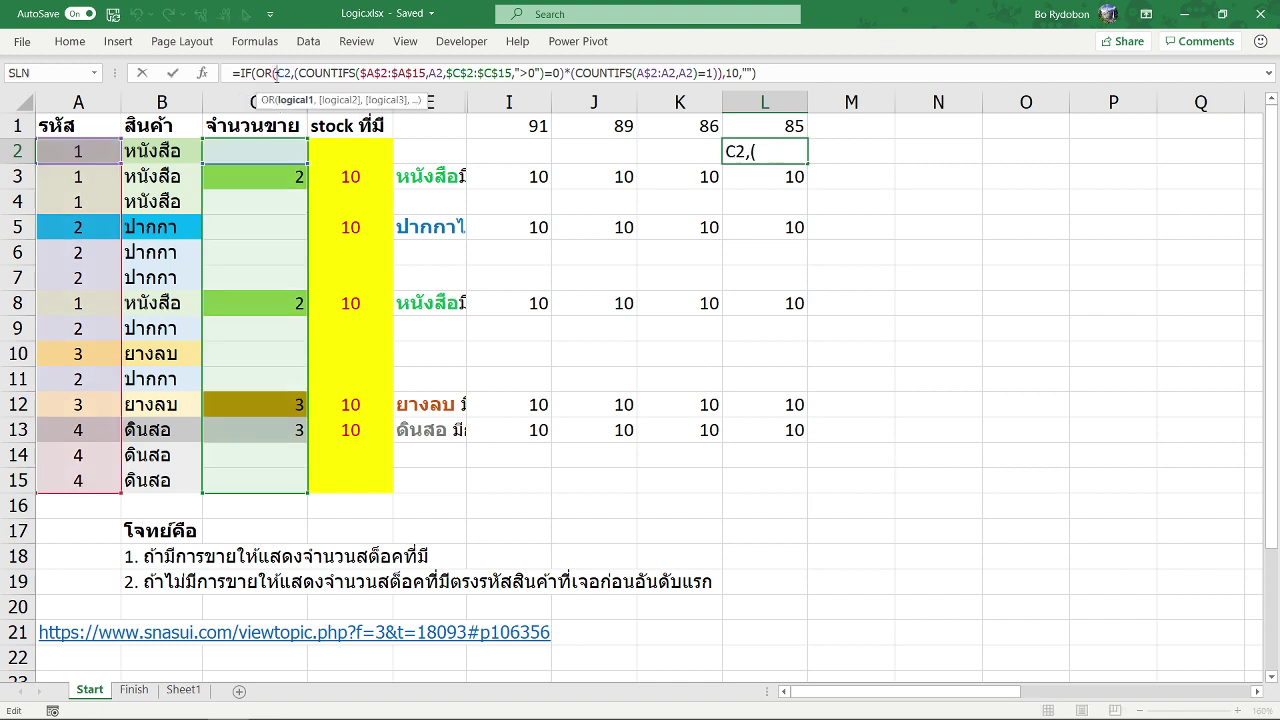
{"action": "key", "text": "BackSpace"}
{"action": "key", "text": "BackSpace"}
{"action": "key", "text": "BackSpace"}
{"action": "left_click", "coordinate": [274, 74]}
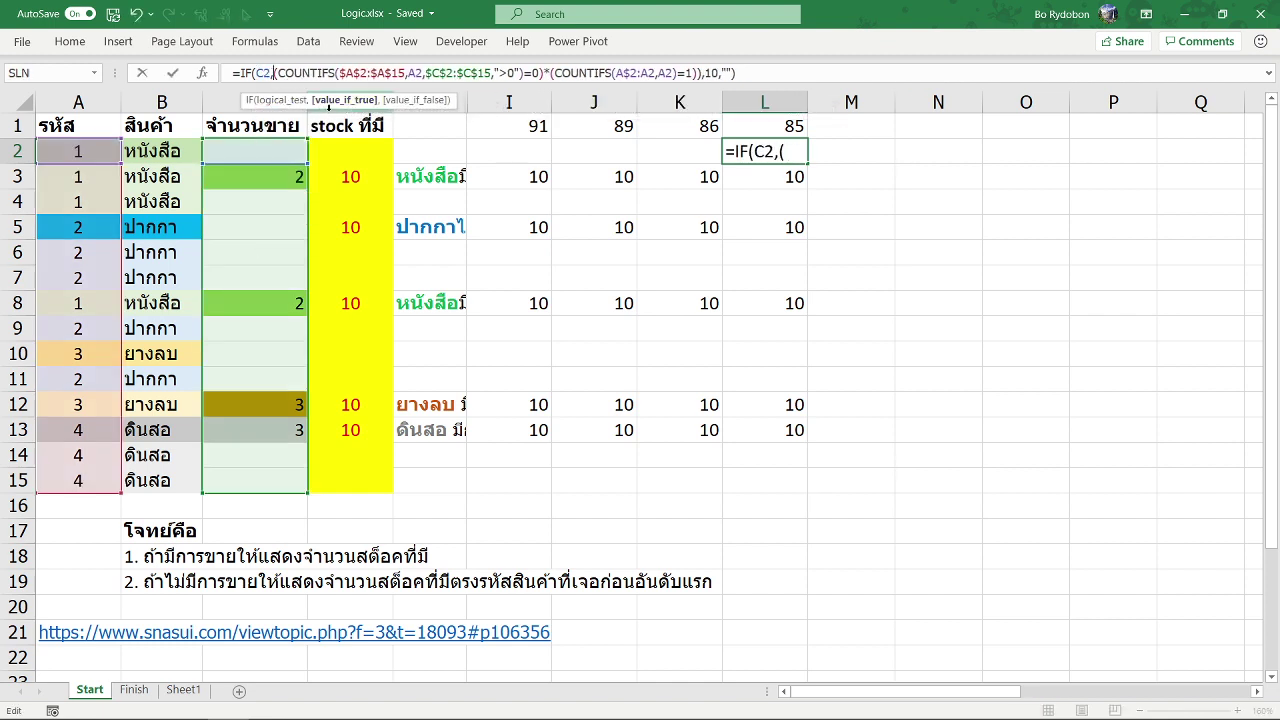
{"action": "key", "text": "BackSpace"}
{"action": "type", "text": "+"}
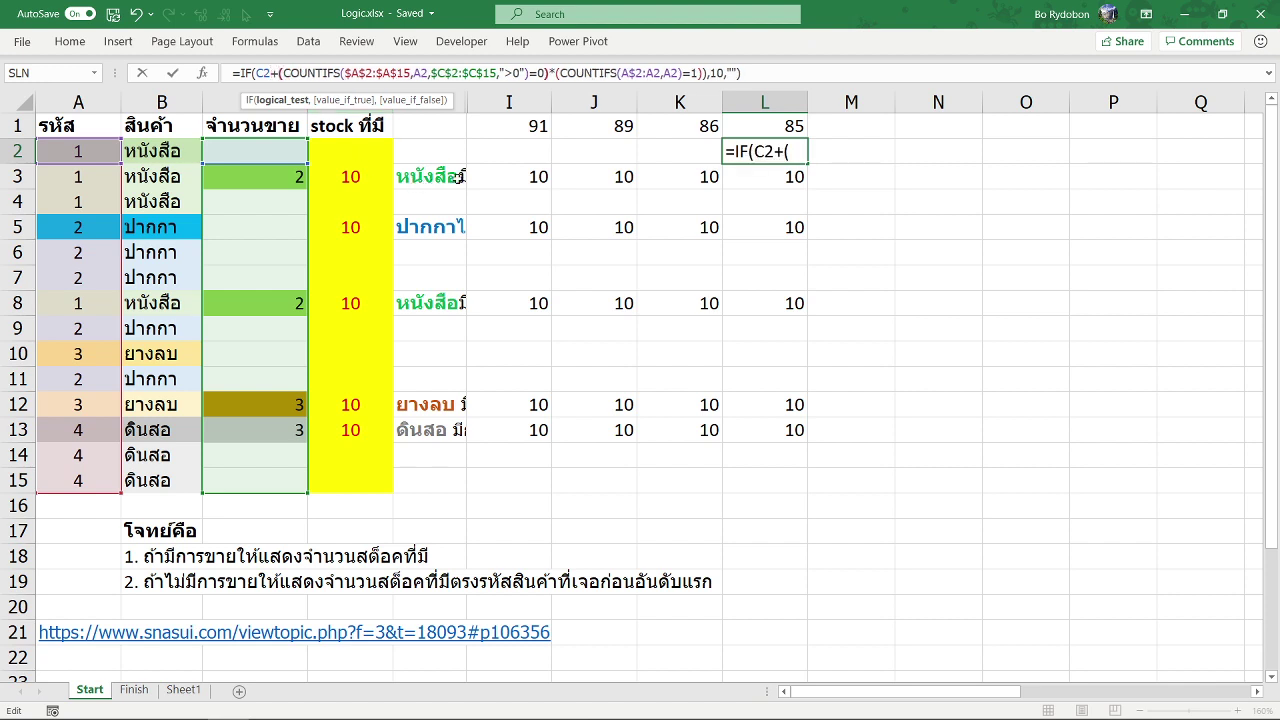
{"action": "key", "text": "Return"}
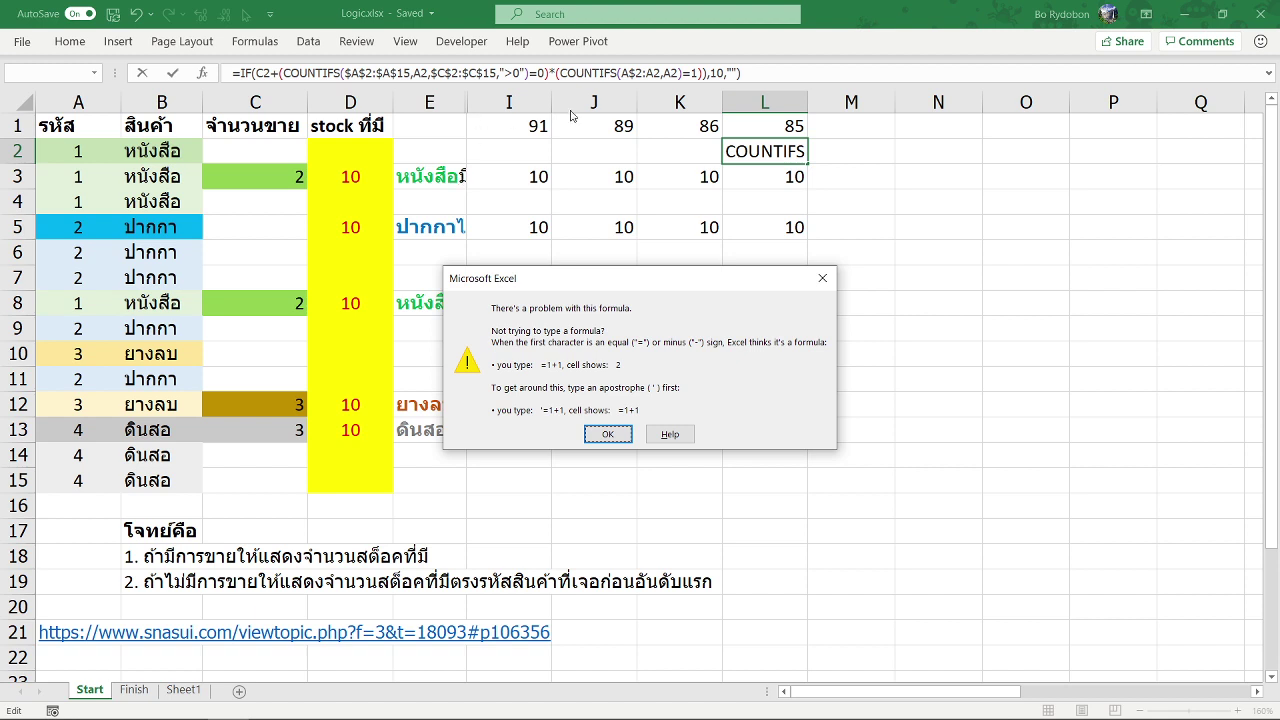
{"action": "key", "text": "Return"}
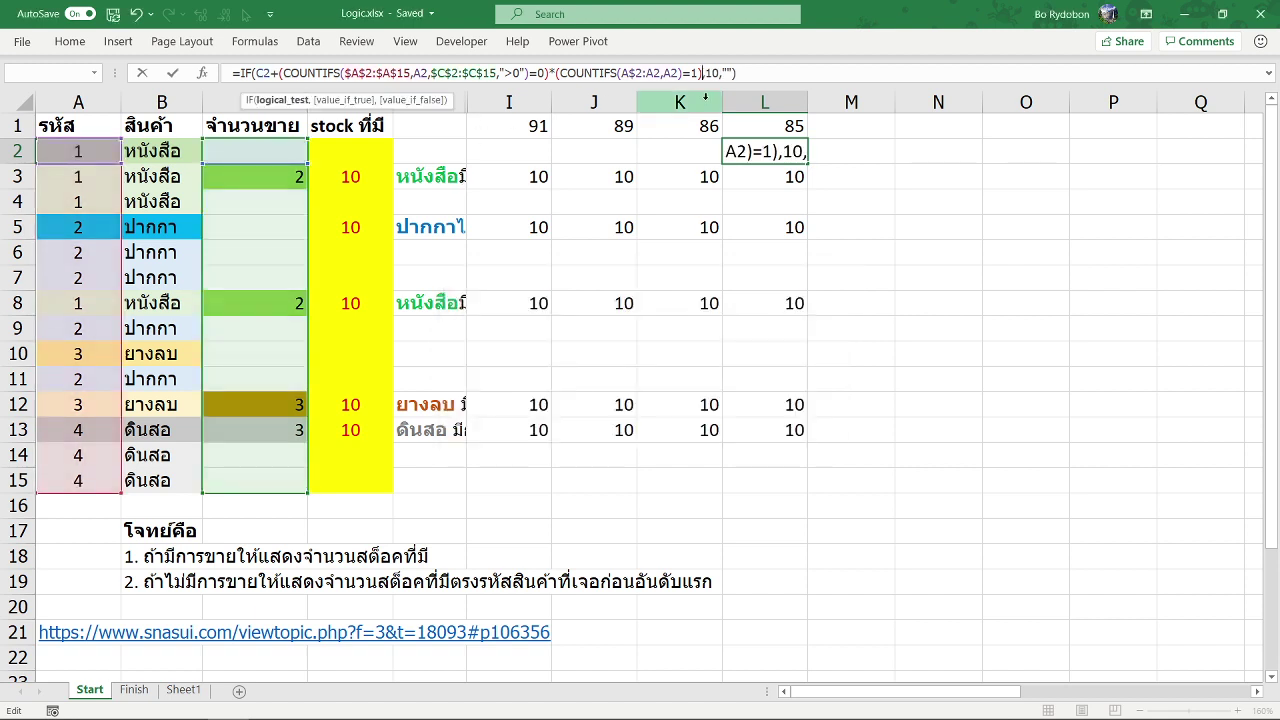
{"action": "key", "text": "ctrl+Return"}
{"action": "double_click", "coordinate": [807, 163]}
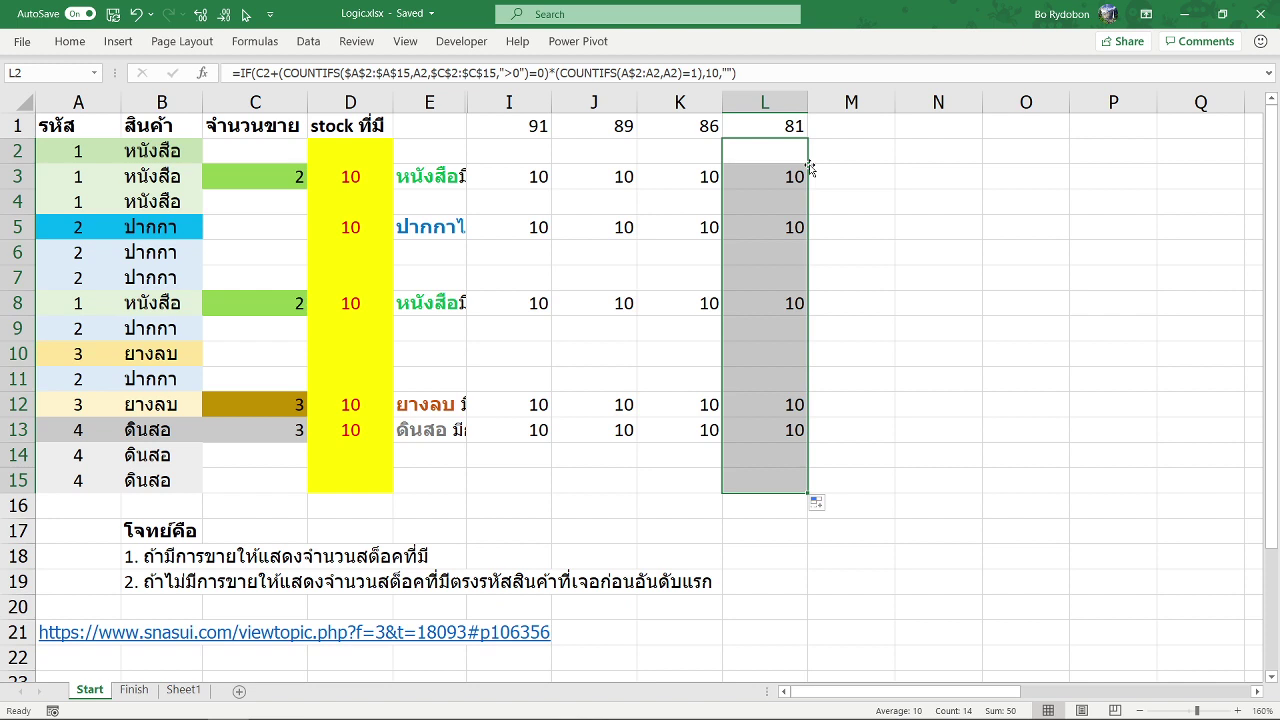
{"action": "left_click", "coordinate": [771, 147]}
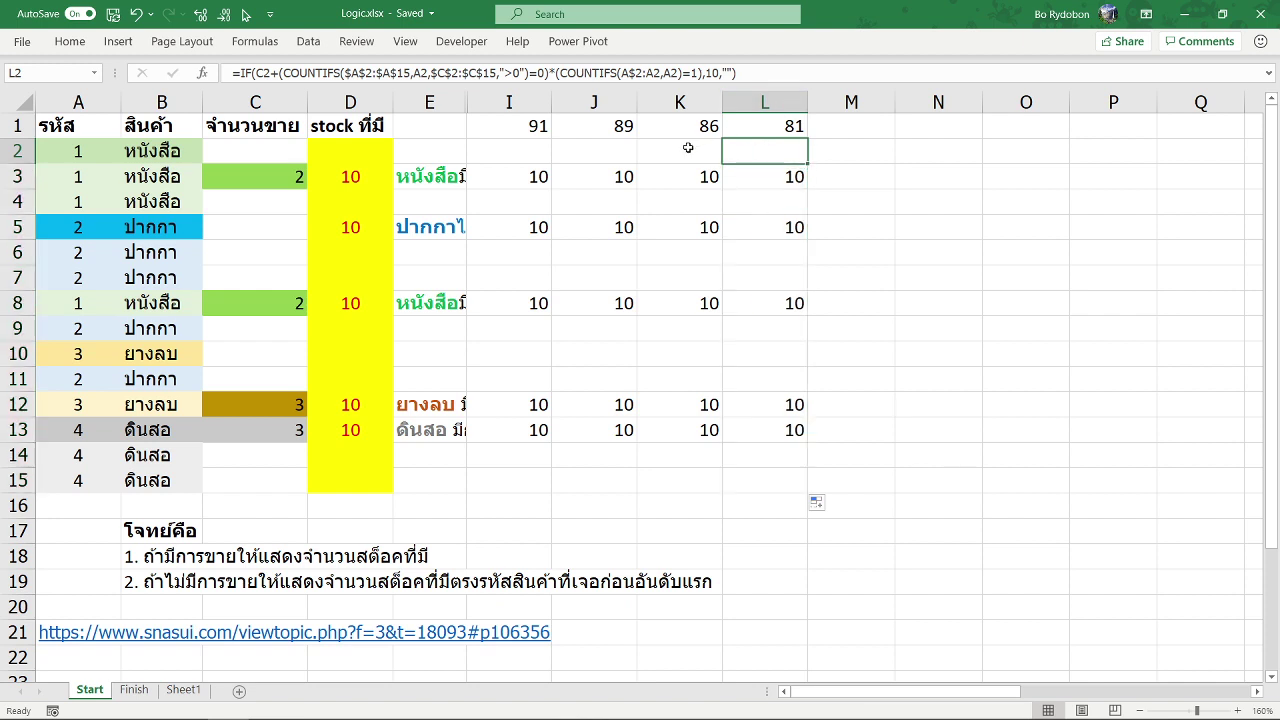
{"action": "left_click", "coordinate": [688, 148]}
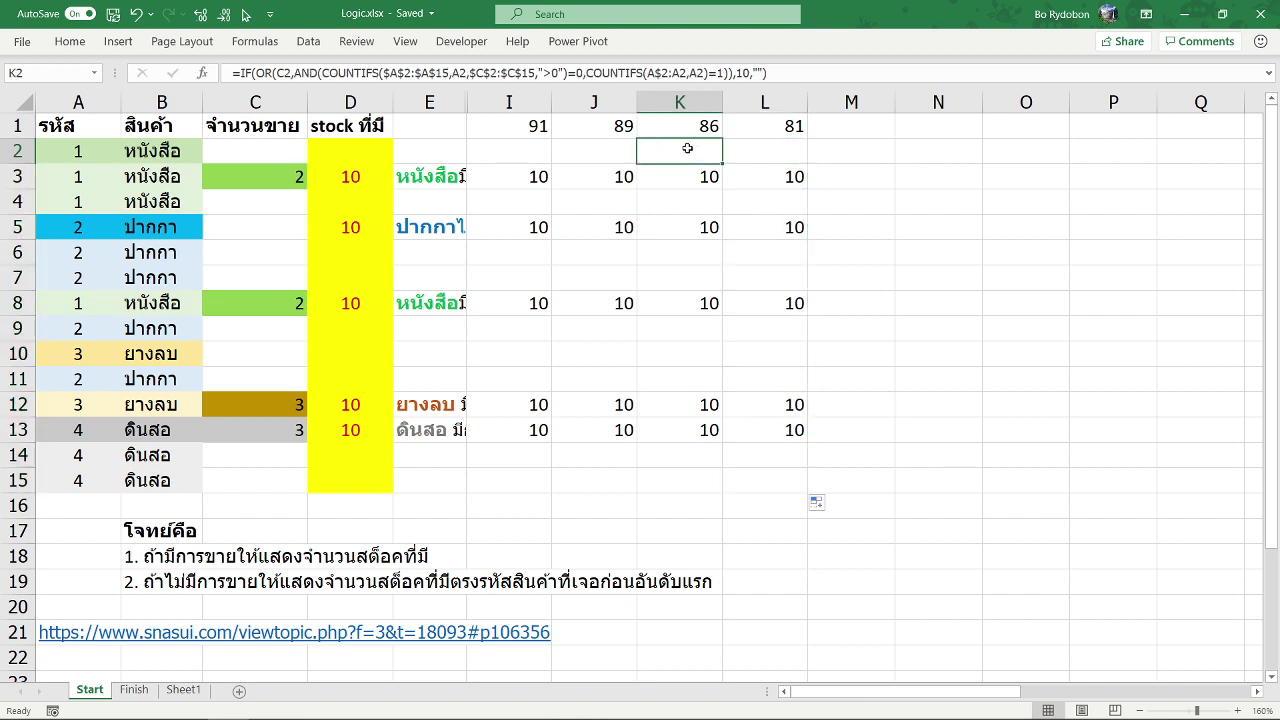
{"action": "key", "text": "Right"}
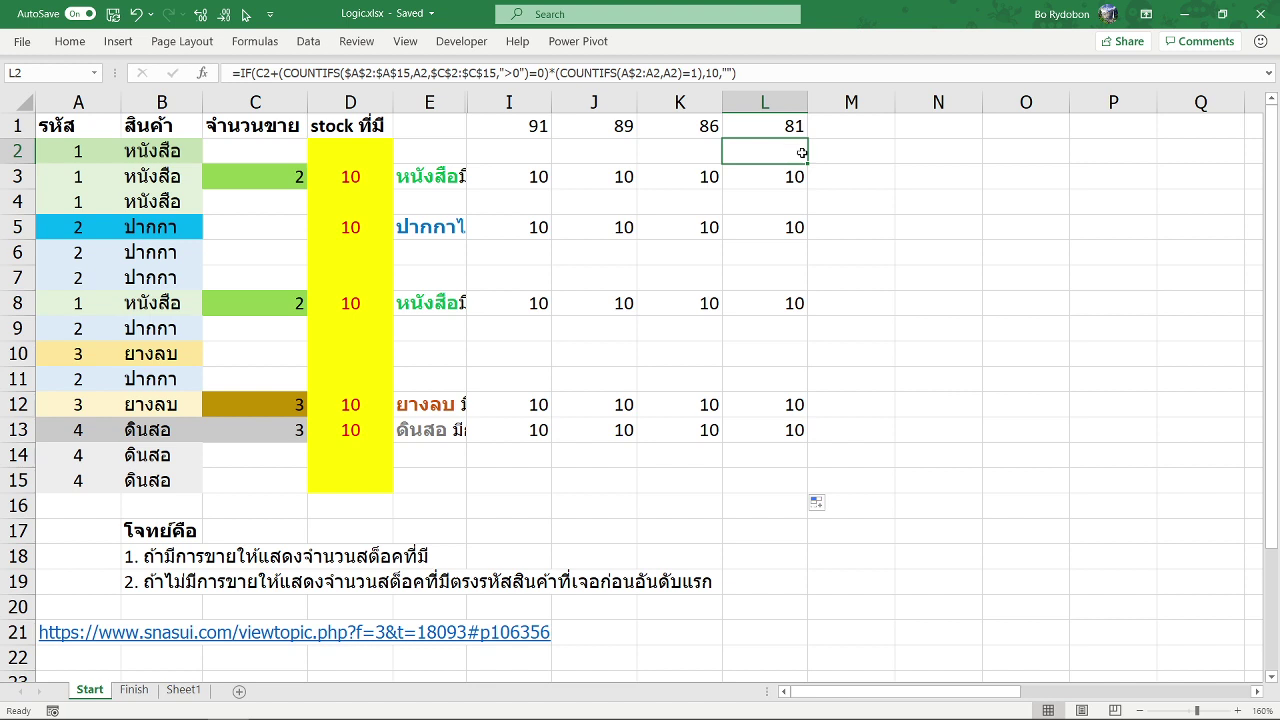
{"action": "left_click", "coordinate": [865, 154]}
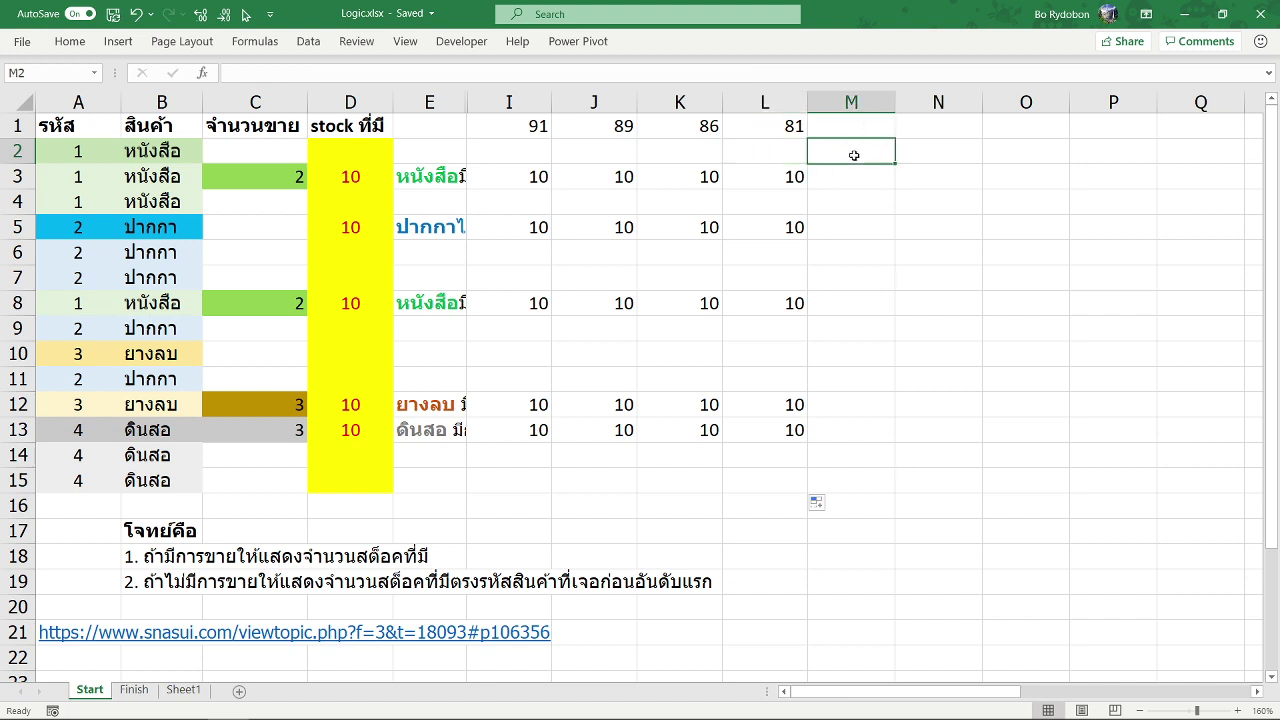
Step: Enter test values 1, 1, 0 into N2:N4
{"action": "left_click", "coordinate": [910, 156]}
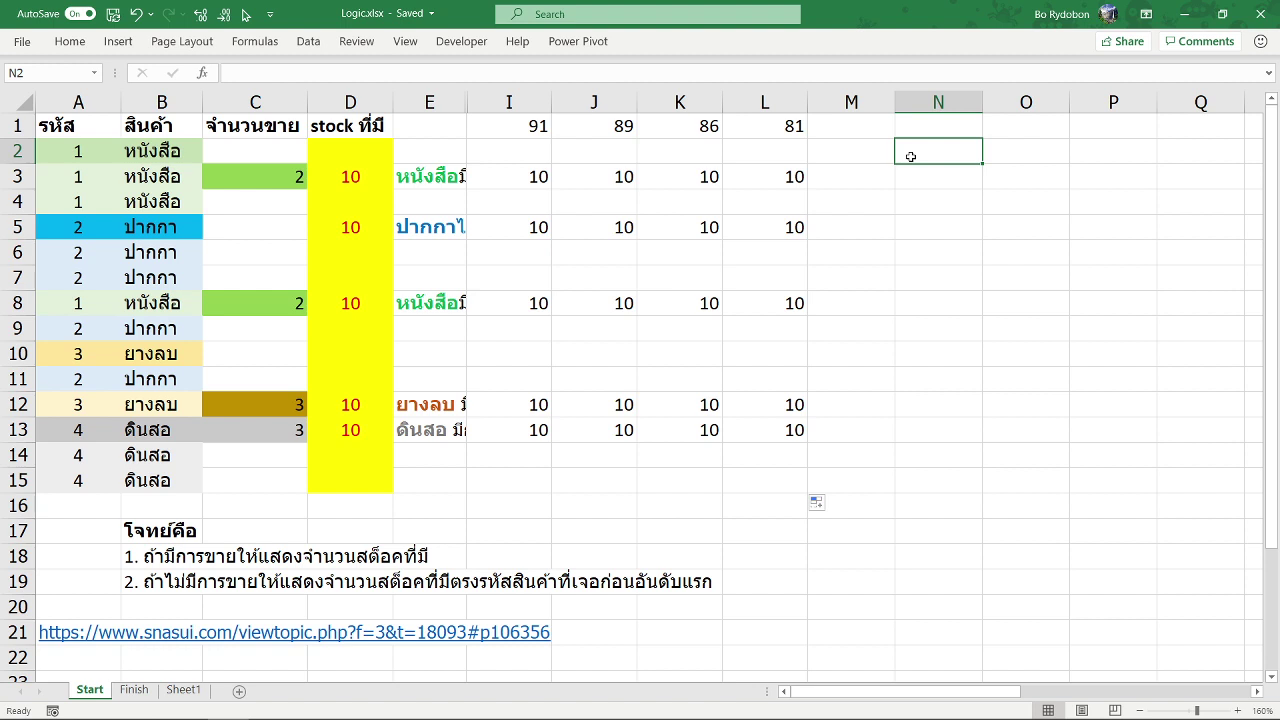
{"action": "type", "text": "1"}
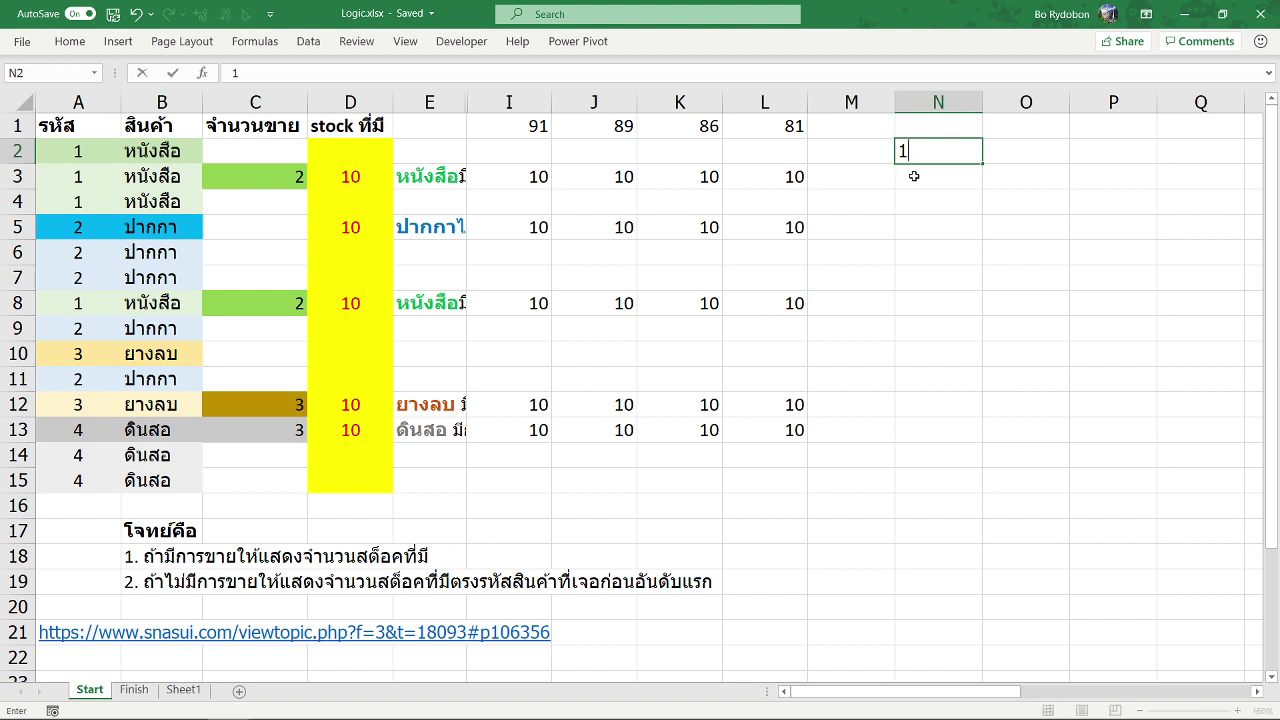
{"action": "key", "text": "Return"}
{"action": "key", "text": "ctrl+d"}
{"action": "key", "text": "Right"}
{"action": "key", "text": "Up"}
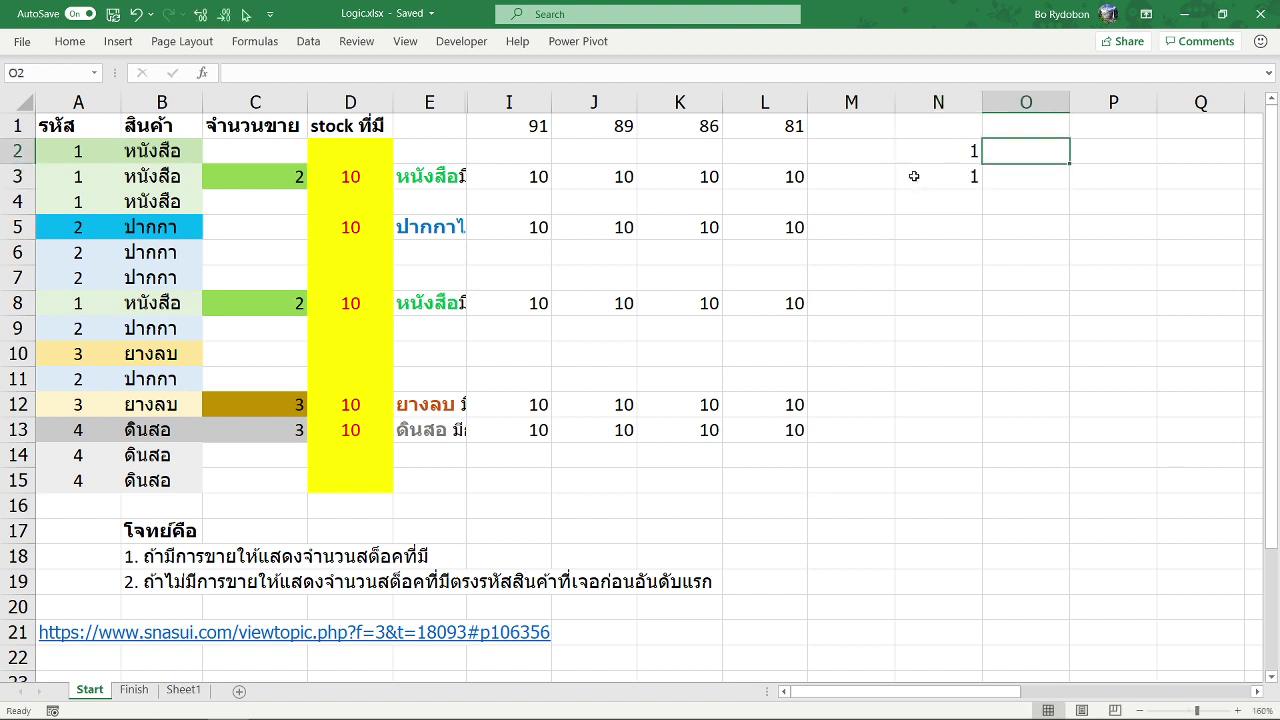
{"action": "left_click", "coordinate": [914, 176]}
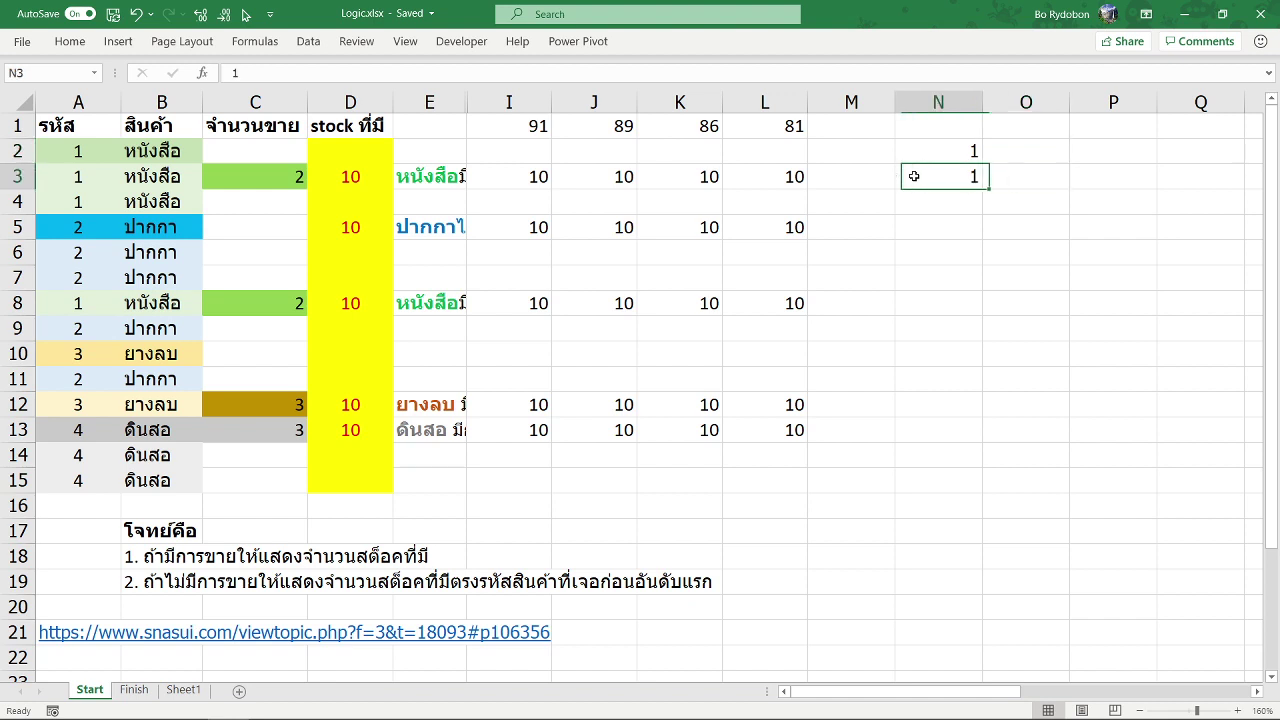
{"action": "key", "text": "Down"}
{"action": "type", "text": "0"}
{"action": "key", "text": "Return"}
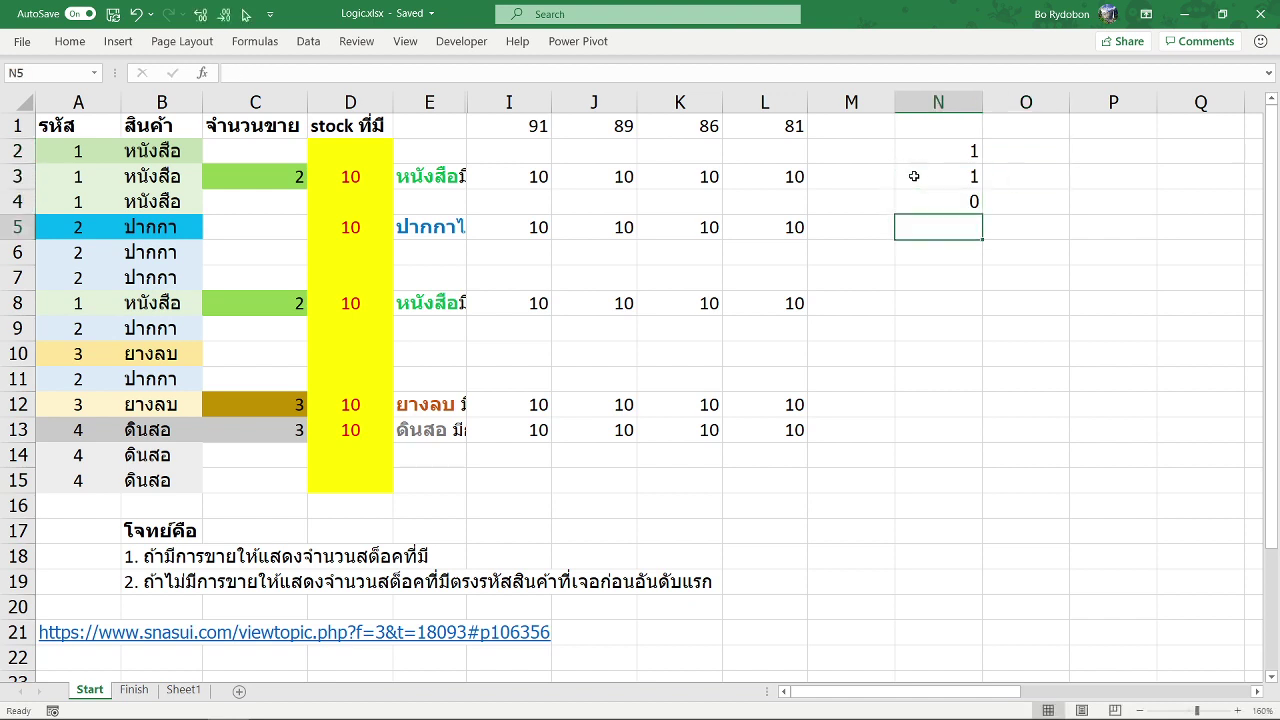
{"action": "key", "text": "Up"}
{"action": "key", "text": "Up"}
{"action": "key", "text": "Up"}
Step: Enter test values 0, 0, 0 into O2:O4
{"action": "key", "text": "Right"}
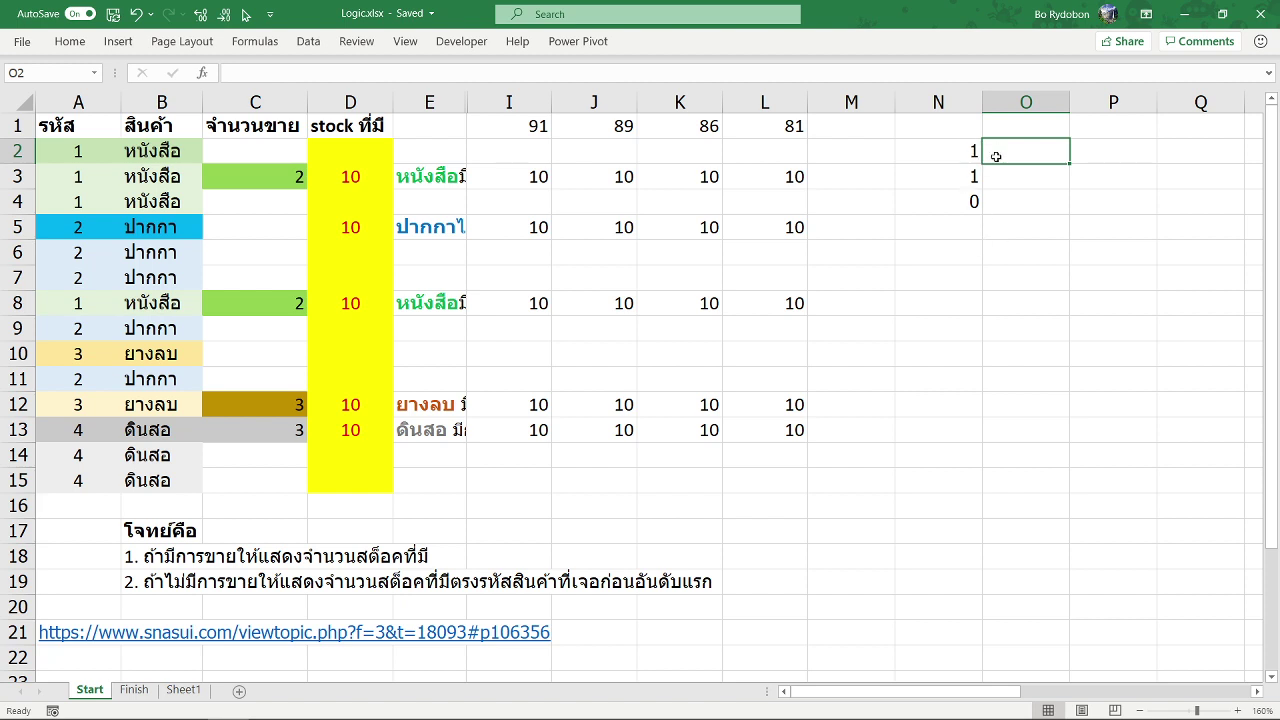
{"action": "type", "text": "0"}
{"action": "key", "text": "Return"}
{"action": "type", "text": "0"}
{"action": "key", "text": "Return"}
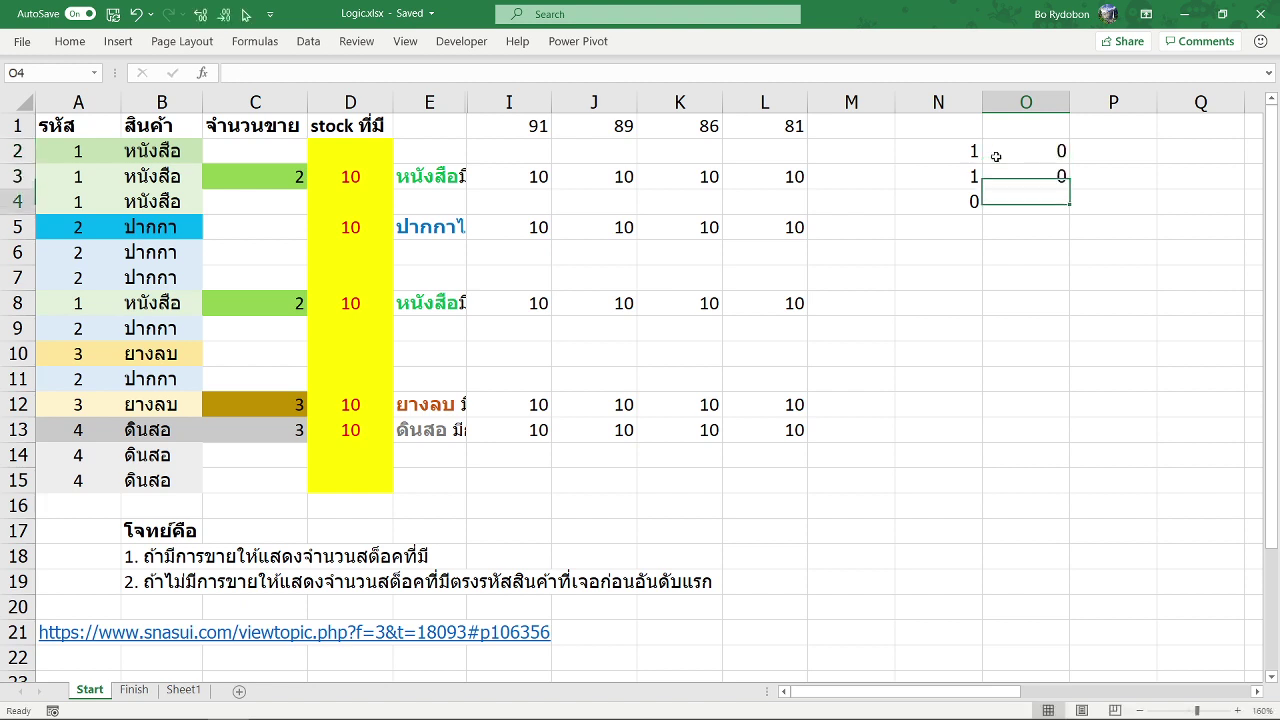
{"action": "type", "text": "0"}
{"action": "key", "text": "Return"}
{"action": "left_click", "coordinate": [962, 254]}
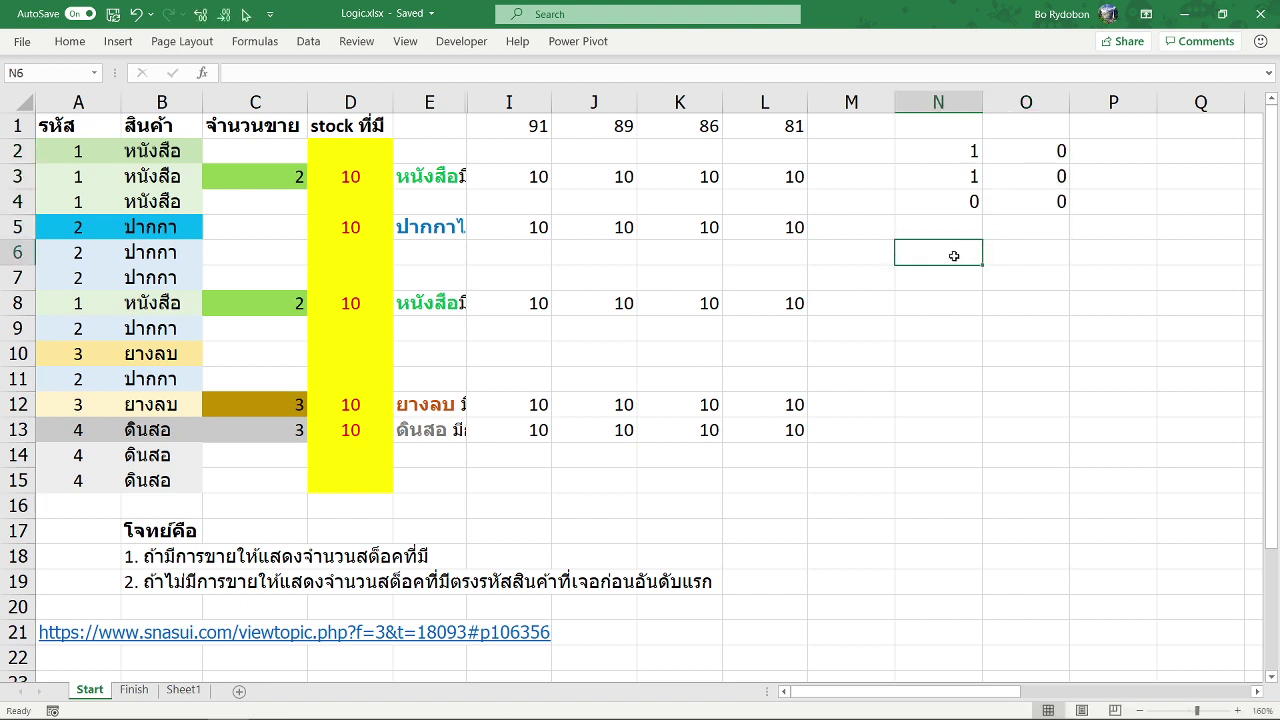
Step: Enter =N2:N4+O2:O4 in N6 so the sums spill down
{"action": "type", "text": "="}
{"action": "left_click_drag", "start_coordinate": [947, 150], "coordinate": [960, 201]}
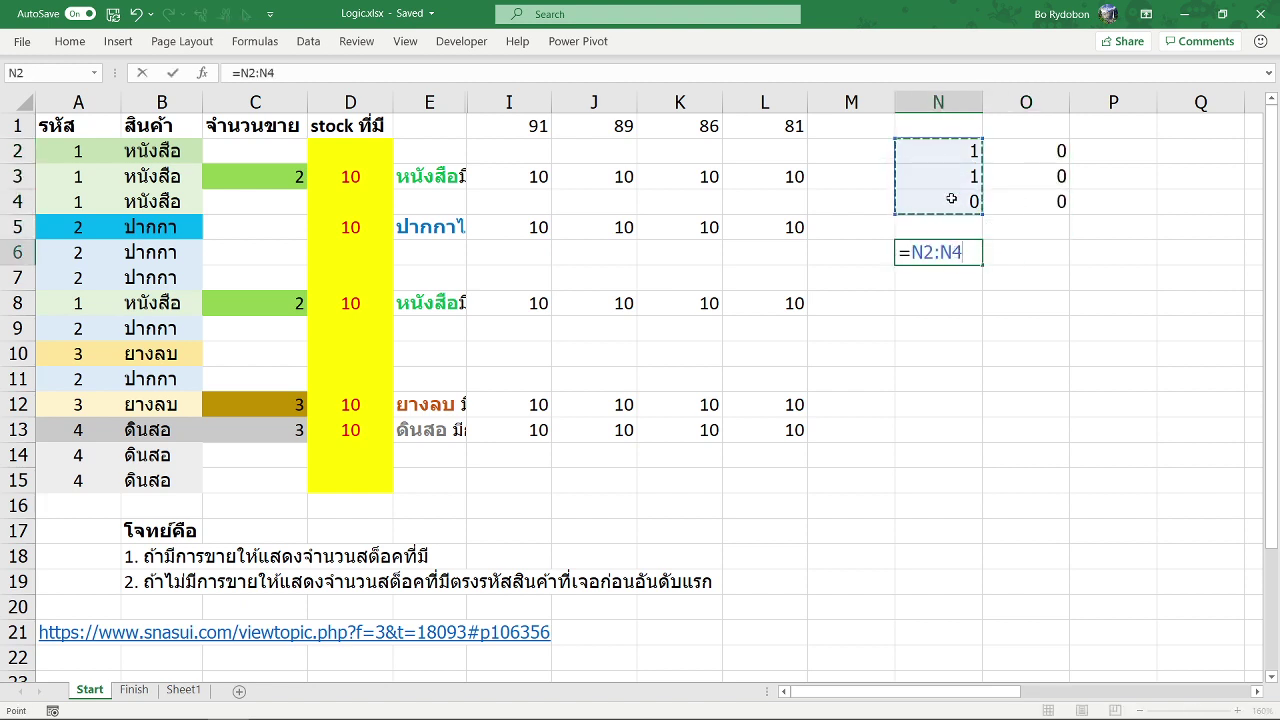
{"action": "type", "text": "+"}
{"action": "left_click_drag", "start_coordinate": [1018, 145], "coordinate": [1016, 205]}
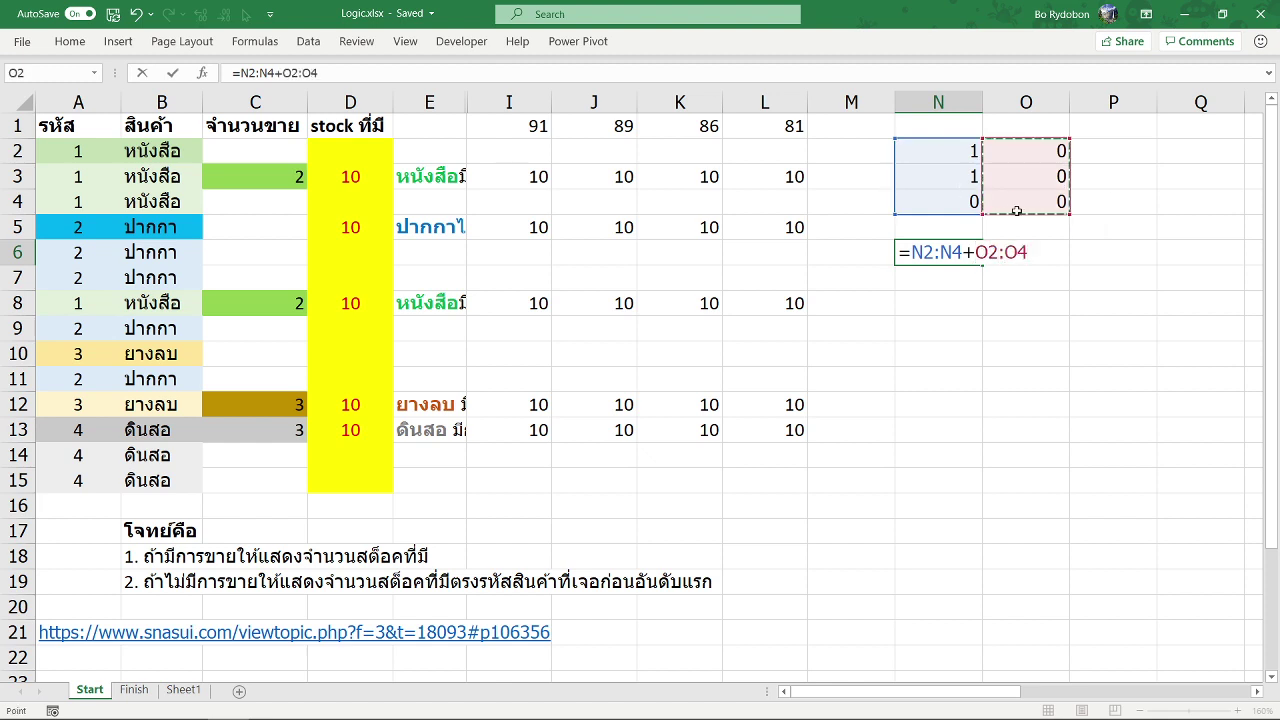
{"action": "key", "text": "Return"}
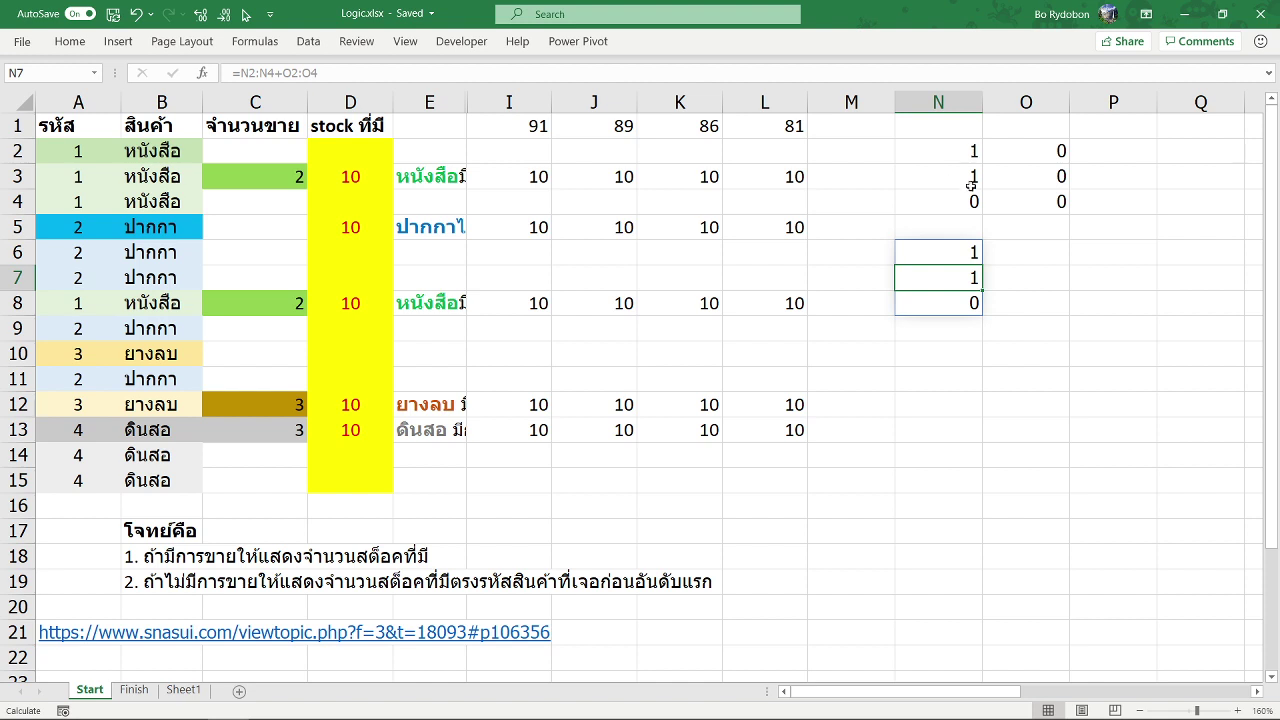
{"action": "left_click", "coordinate": [926, 252]}
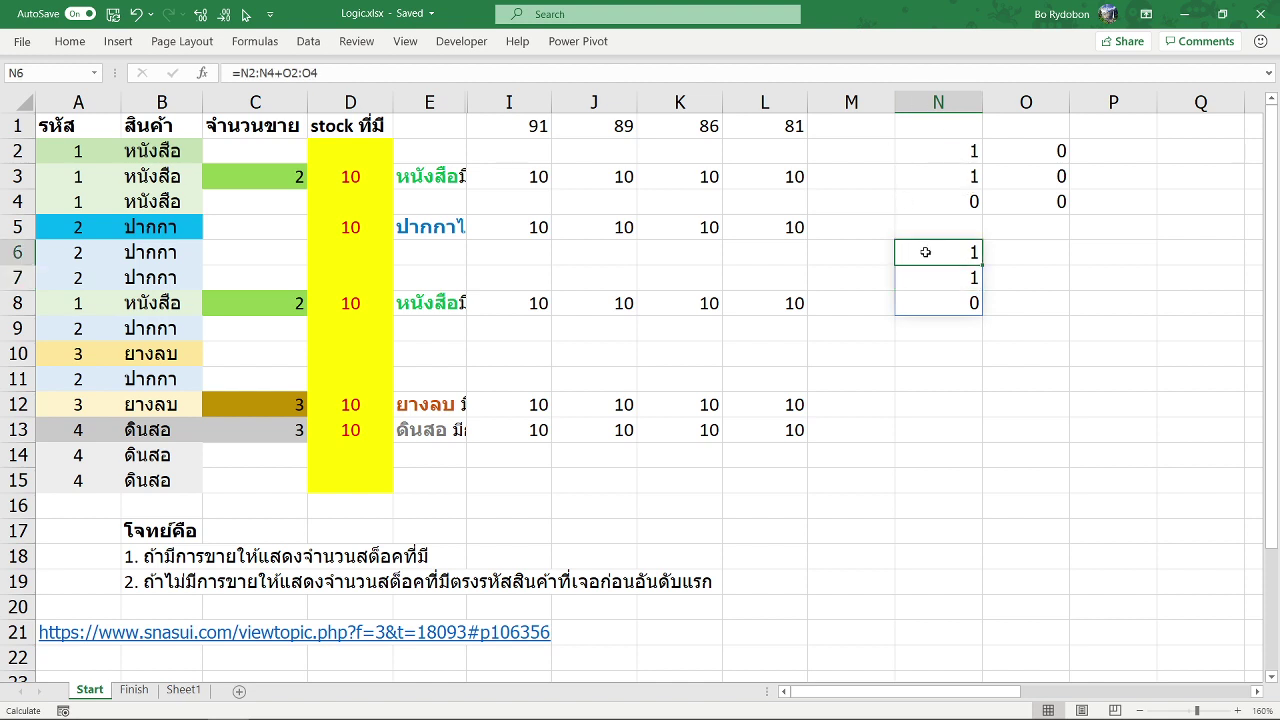
{"action": "left_click", "coordinate": [244, 73]}
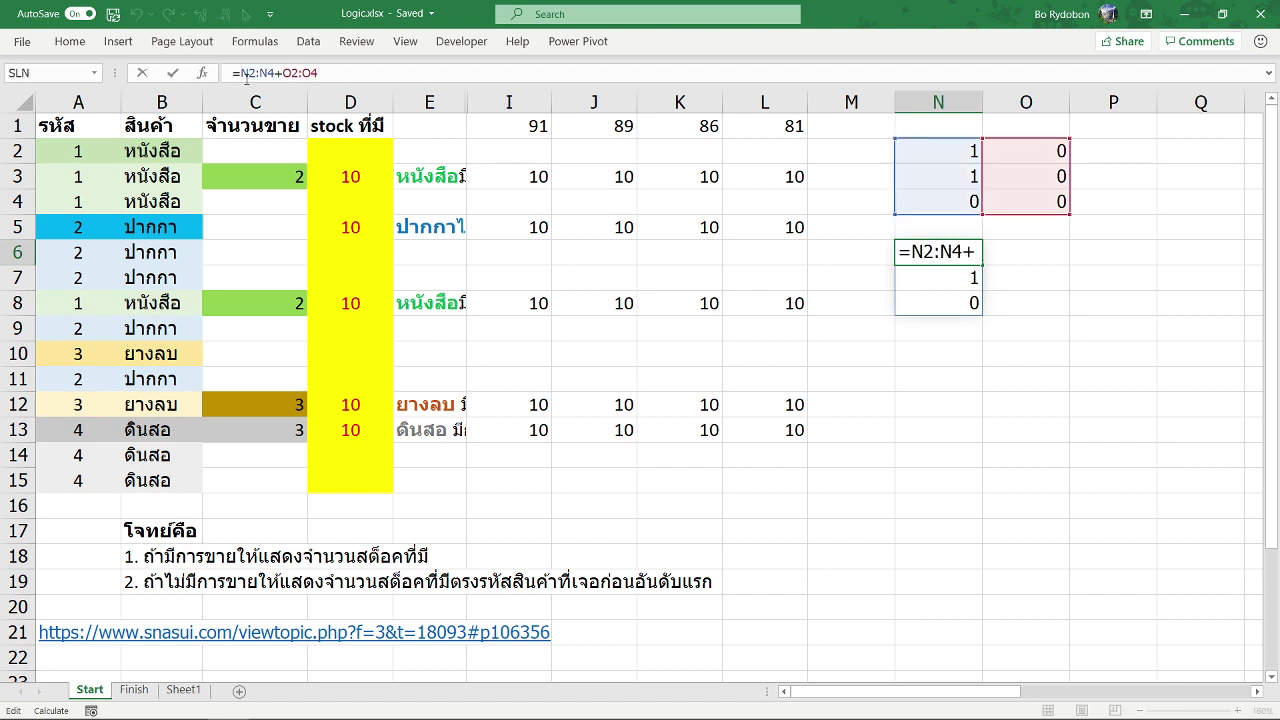
{"action": "key", "text": "ctrl+Return"}
Step: Enter =OR(N2:N4,O2:O4) in O6, returning TRUE
{"action": "left_click", "coordinate": [1031, 251]}
{"action": "type", "text": "="}
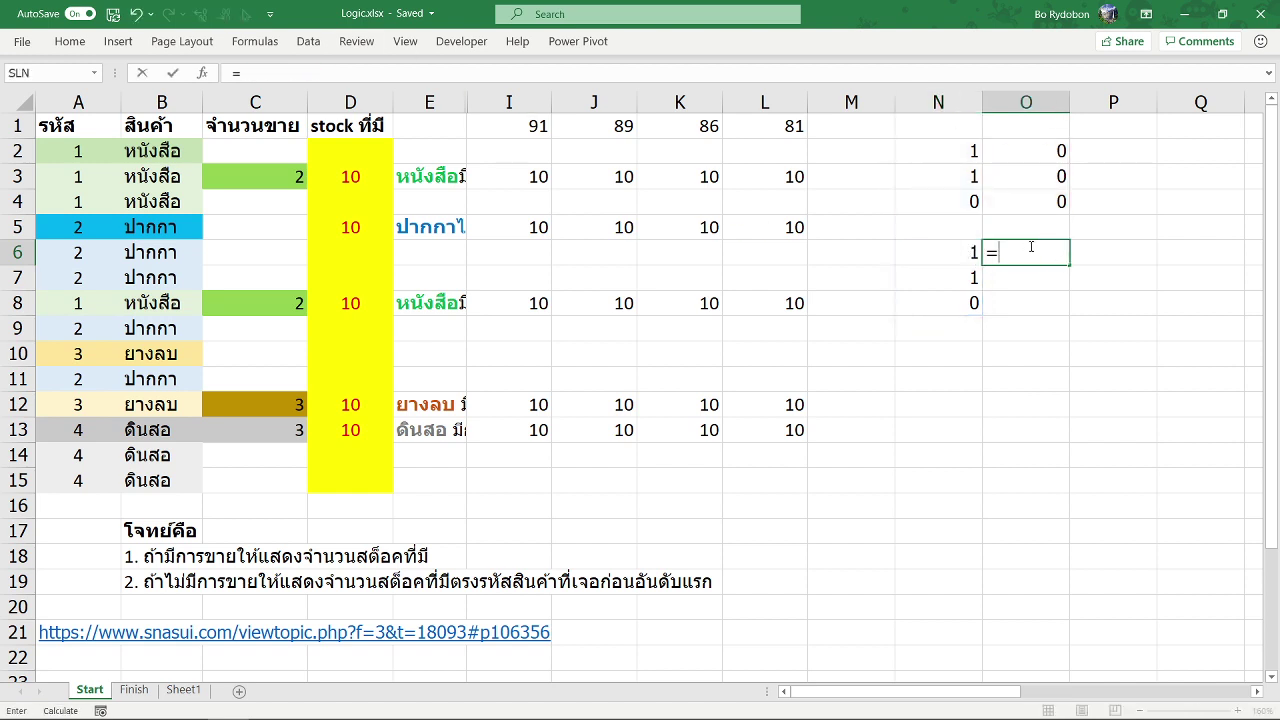
{"action": "type", "text": "or"}
{"action": "key", "text": "Tab"}
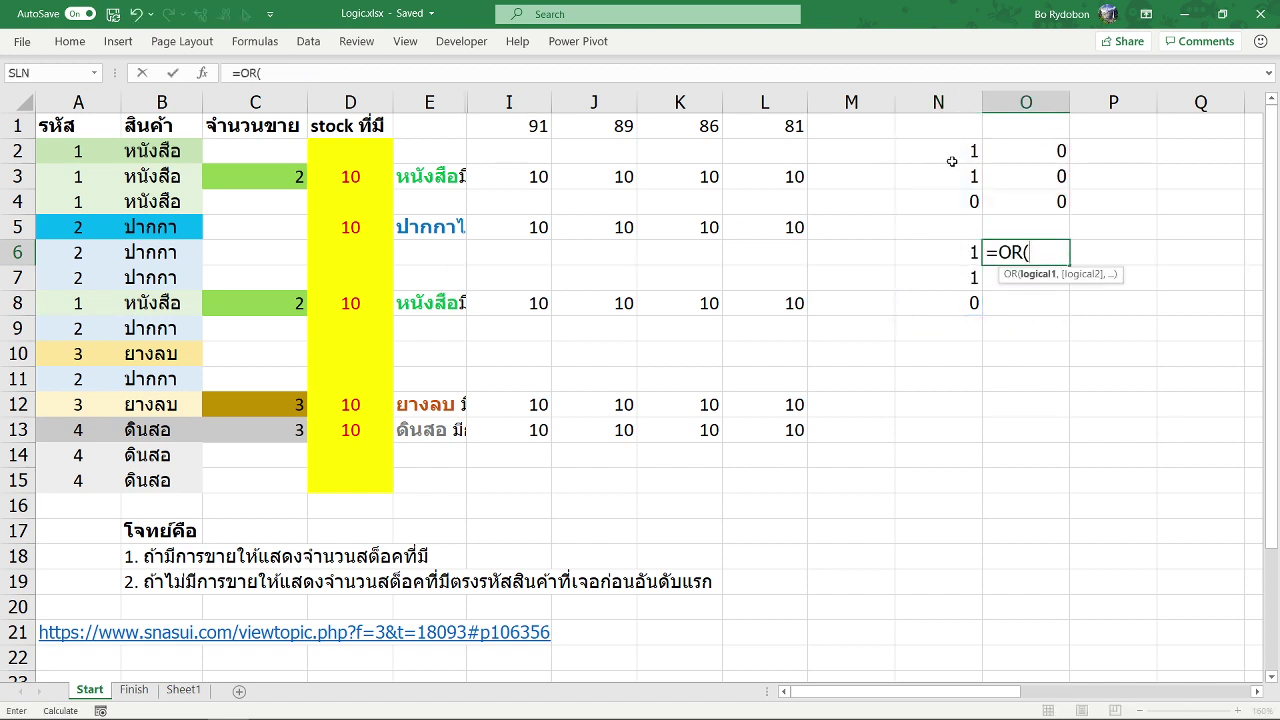
{"action": "left_click_drag", "start_coordinate": [952, 161], "coordinate": [910, 205]}
{"action": "type", "text": ","}
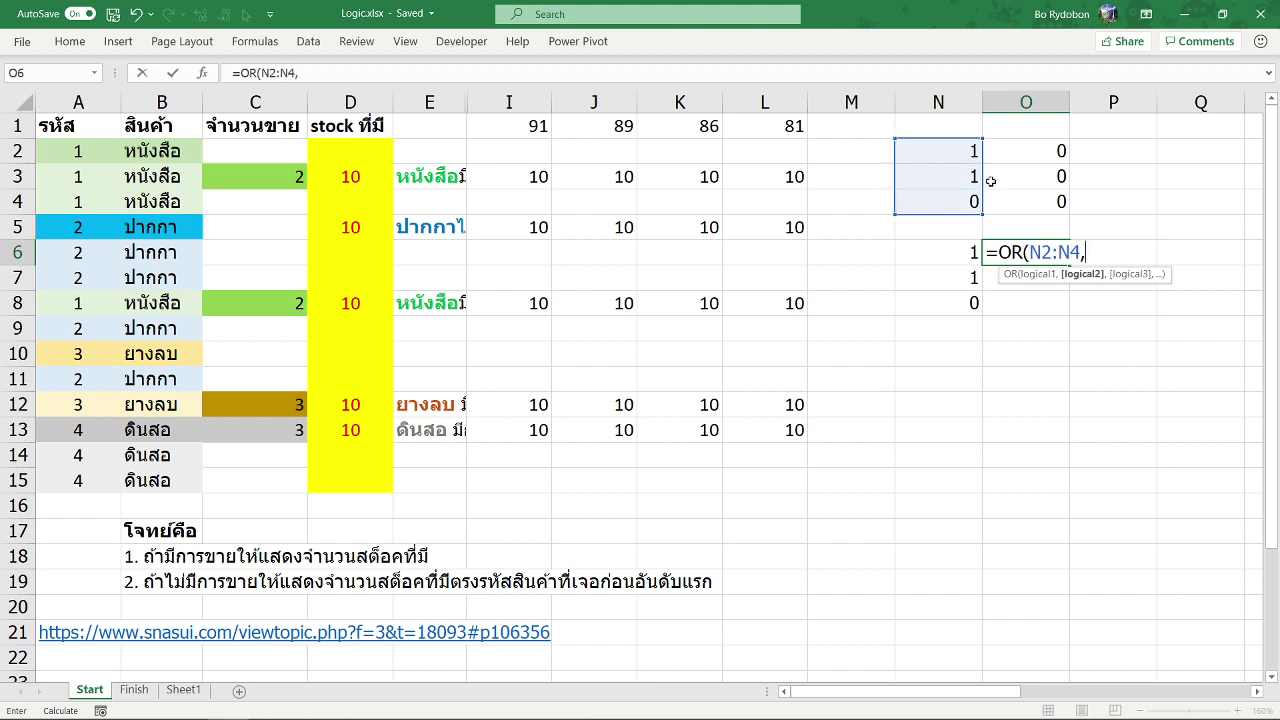
{"action": "left_click_drag", "start_coordinate": [1010, 152], "coordinate": [1022, 209]}
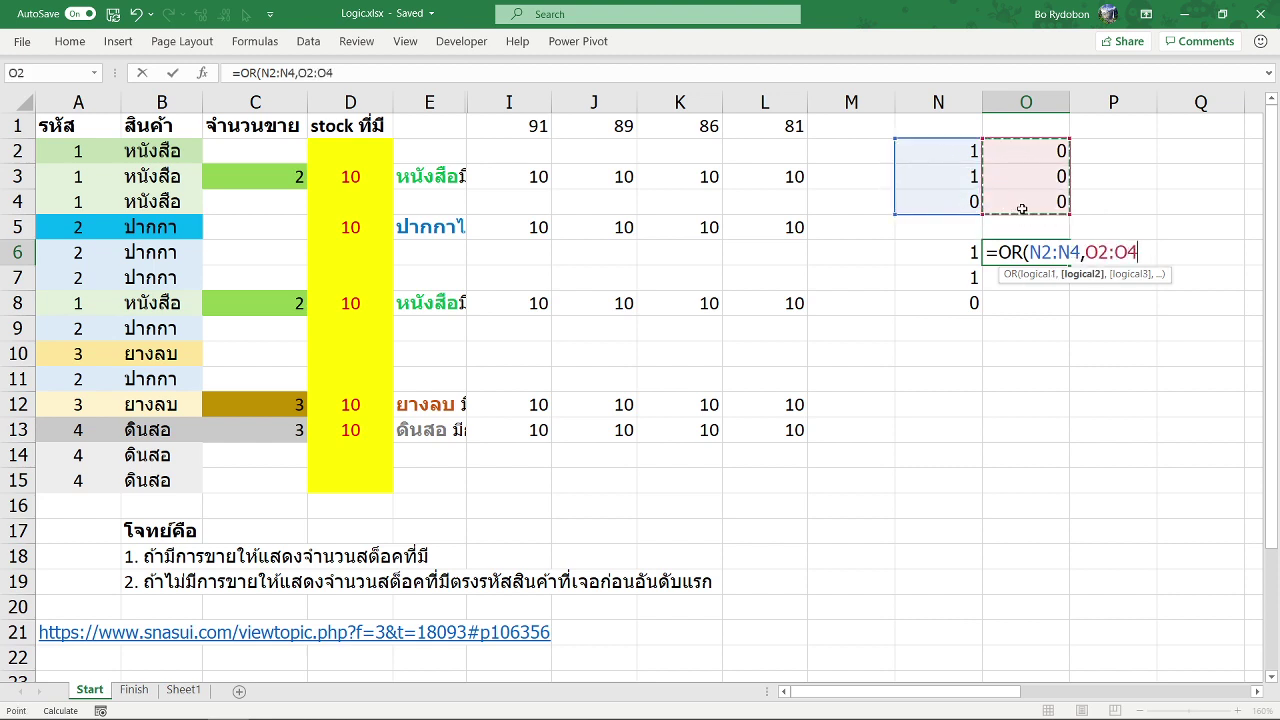
{"action": "type", "text": ")"}
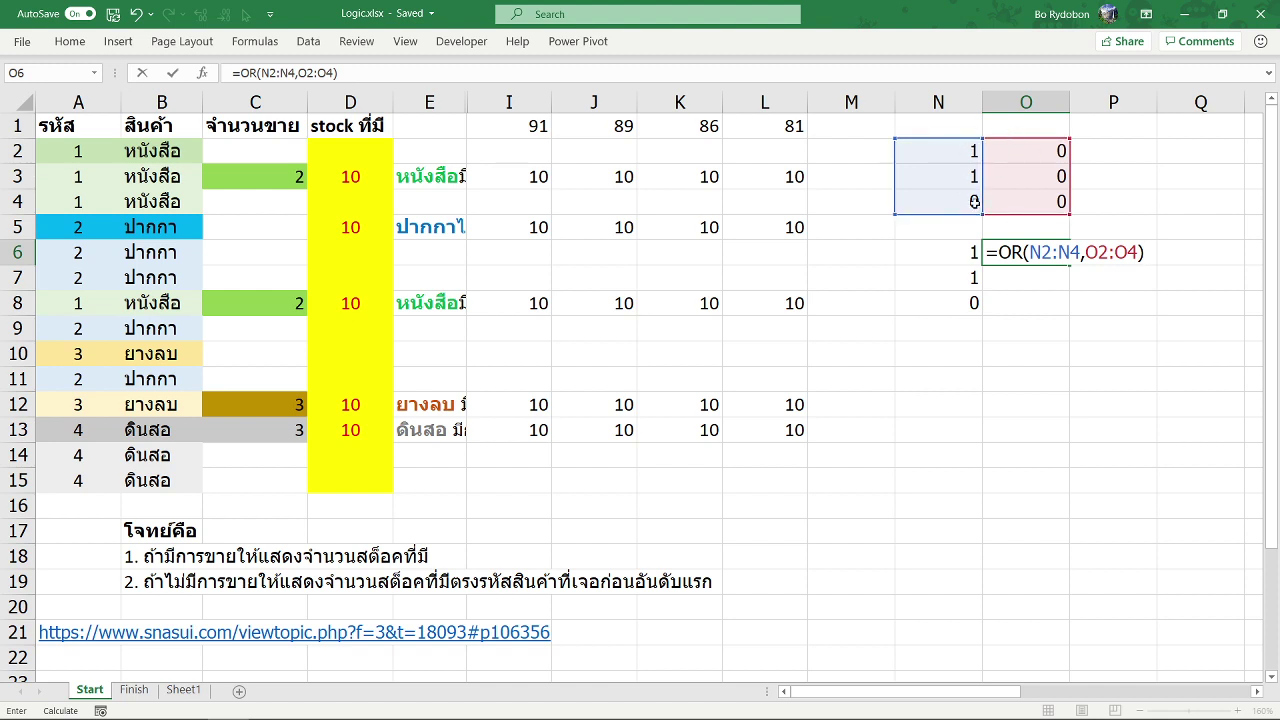
{"action": "key", "text": "Return"}
{"action": "key", "text": "Up"}
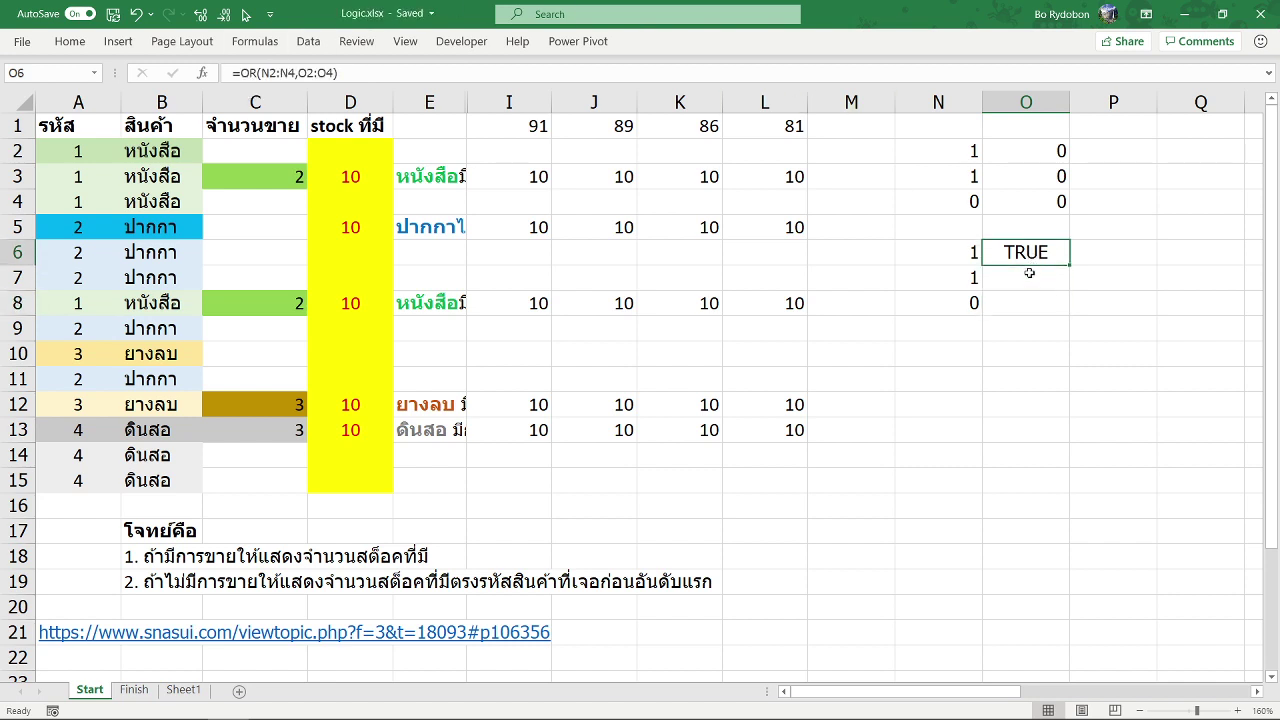
{"action": "left_click", "coordinate": [1040, 303]}
{"action": "key", "text": "Up"}
{"action": "key", "text": "Up"}
Step: Try N6 as a multiplication giving 0, 0, 0, then undo back to the sum and TRUE
{"action": "left_click", "coordinate": [966, 252]}
{"action": "left_click", "coordinate": [1013, 250]}
{"action": "key", "text": "Delete"}
{"action": "left_click_drag", "start_coordinate": [955, 303], "coordinate": [955, 250]}
{"action": "left_click", "coordinate": [946, 412]}
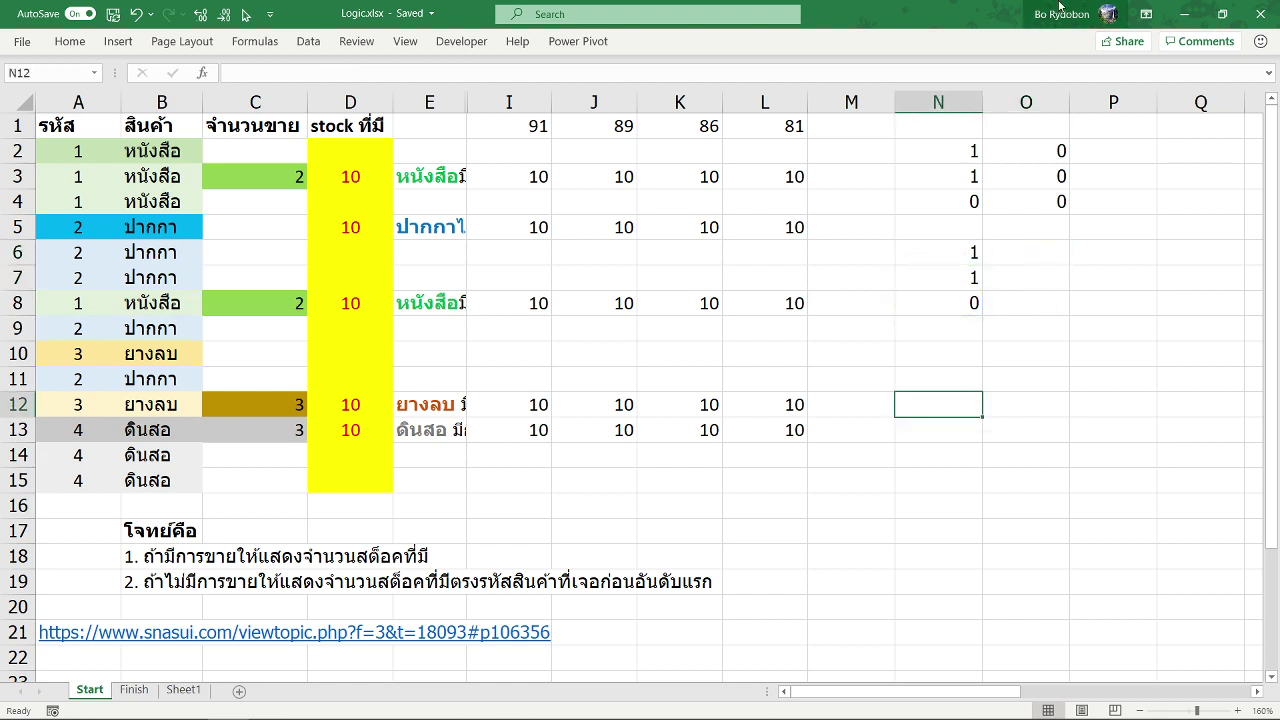
{"action": "left_click", "coordinate": [910, 250]}
{"action": "left_click", "coordinate": [283, 73]}
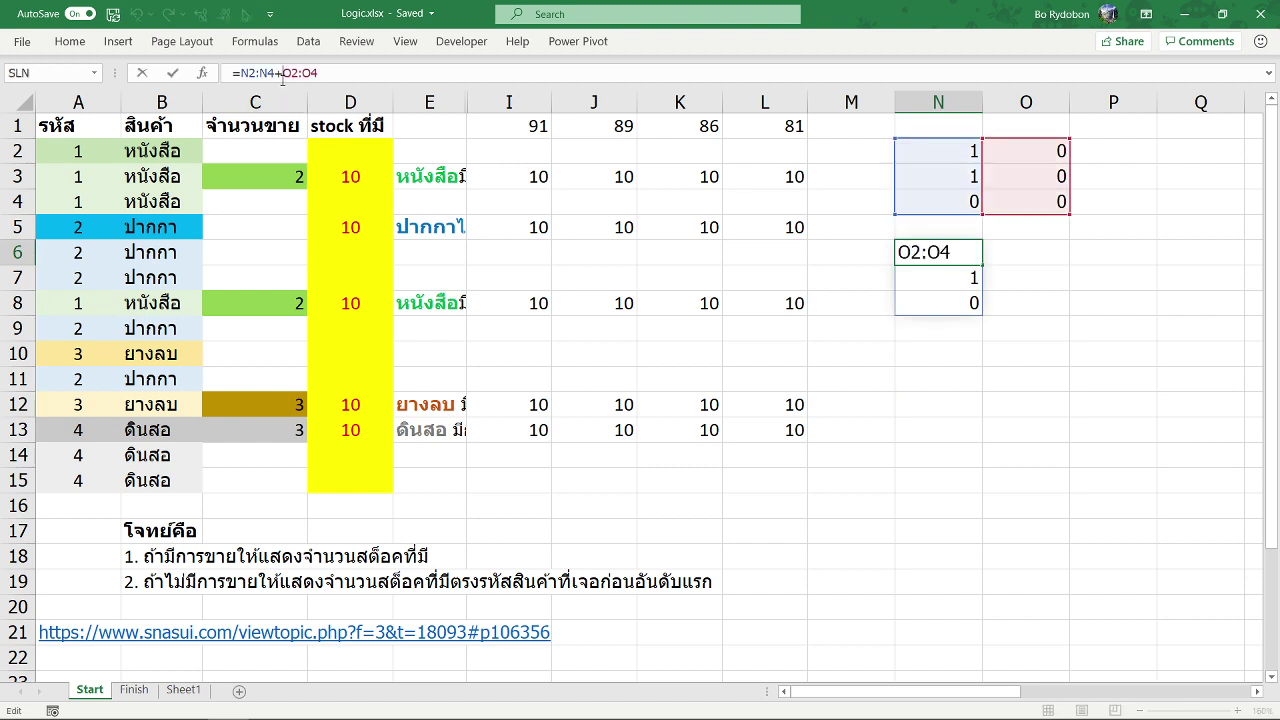
{"action": "key", "text": "BackSpace"}
{"action": "type", "text": "*"}
{"action": "key", "text": "Return"}
{"action": "left_click", "coordinate": [941, 246]}
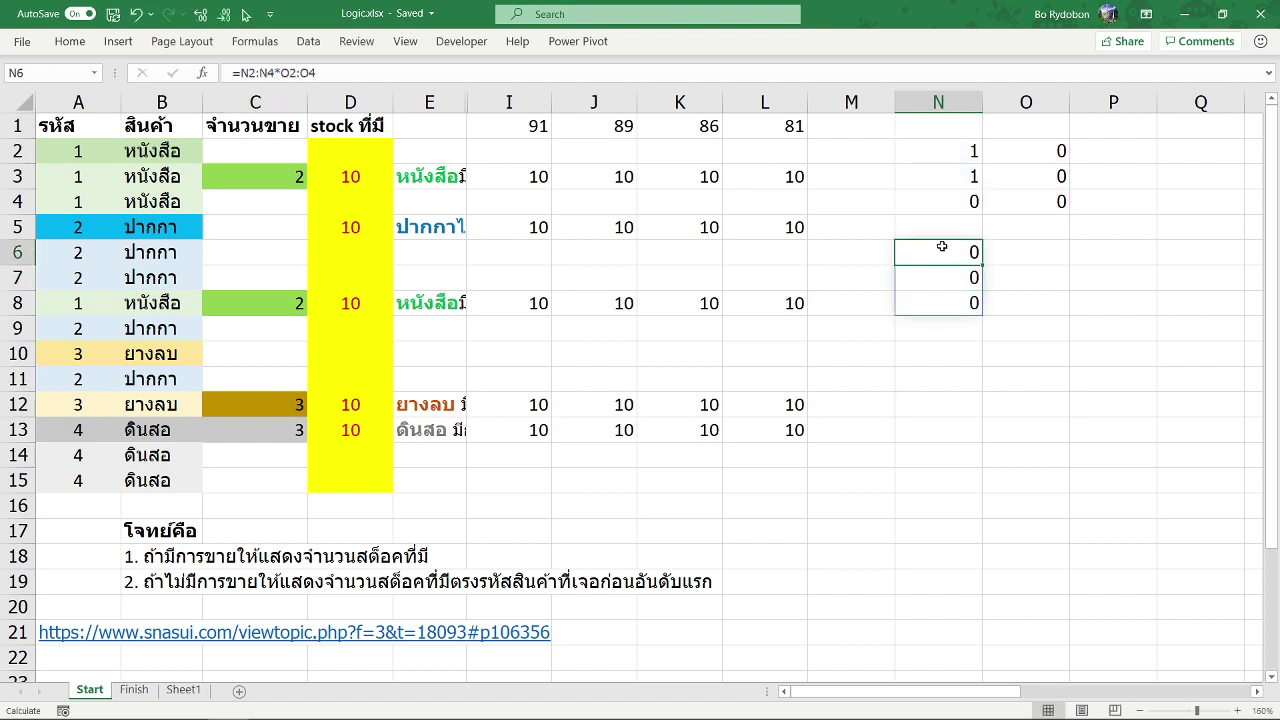
{"action": "left_click", "coordinate": [1008, 257]}
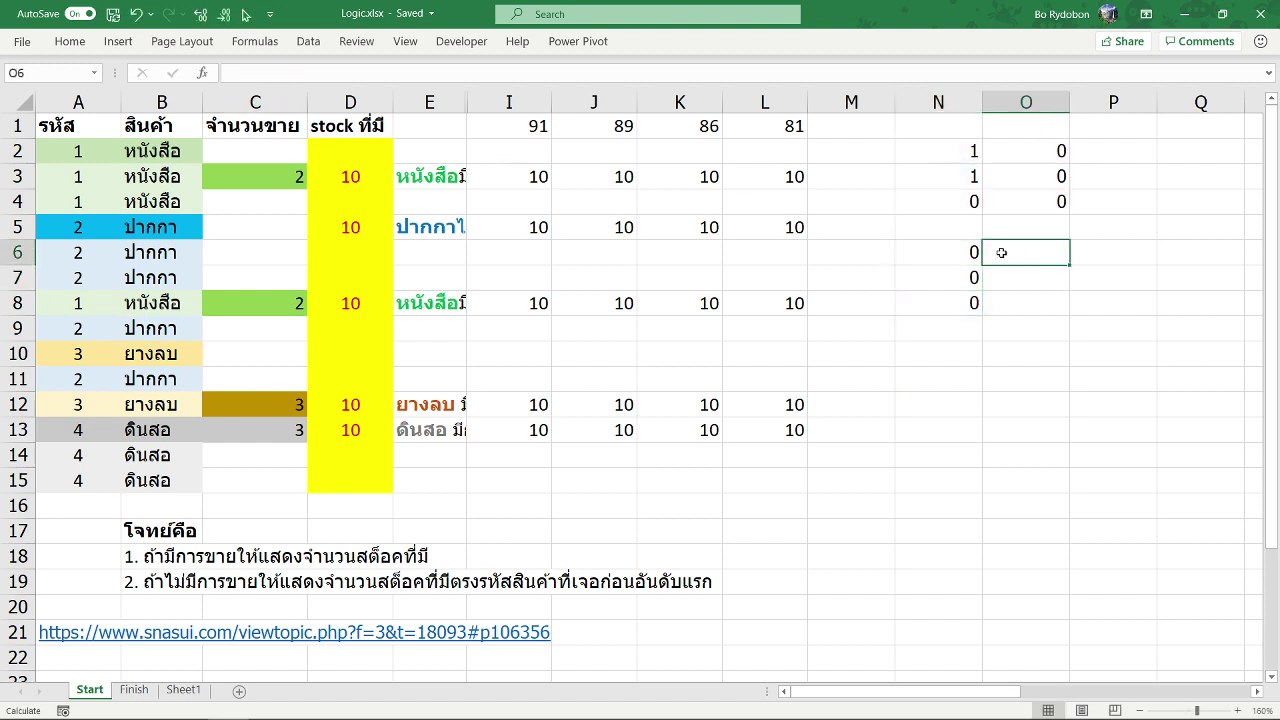
{"action": "key", "text": "ctrl+z"}
{"action": "key", "text": "ctrl+z"}
Step: Enter =N2:N4*O2:O4 in N10, giving 0s in N10:N12
{"action": "left_click", "coordinate": [978, 256]}
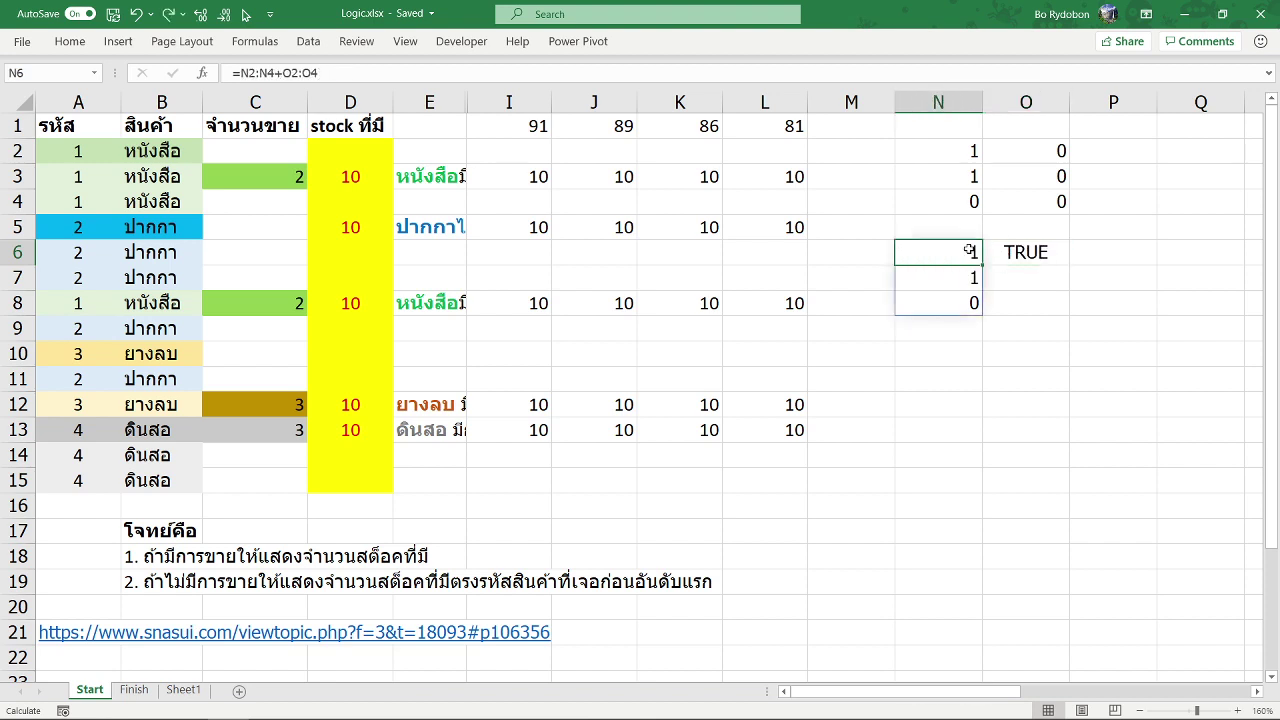
{"action": "key", "text": "F2"}
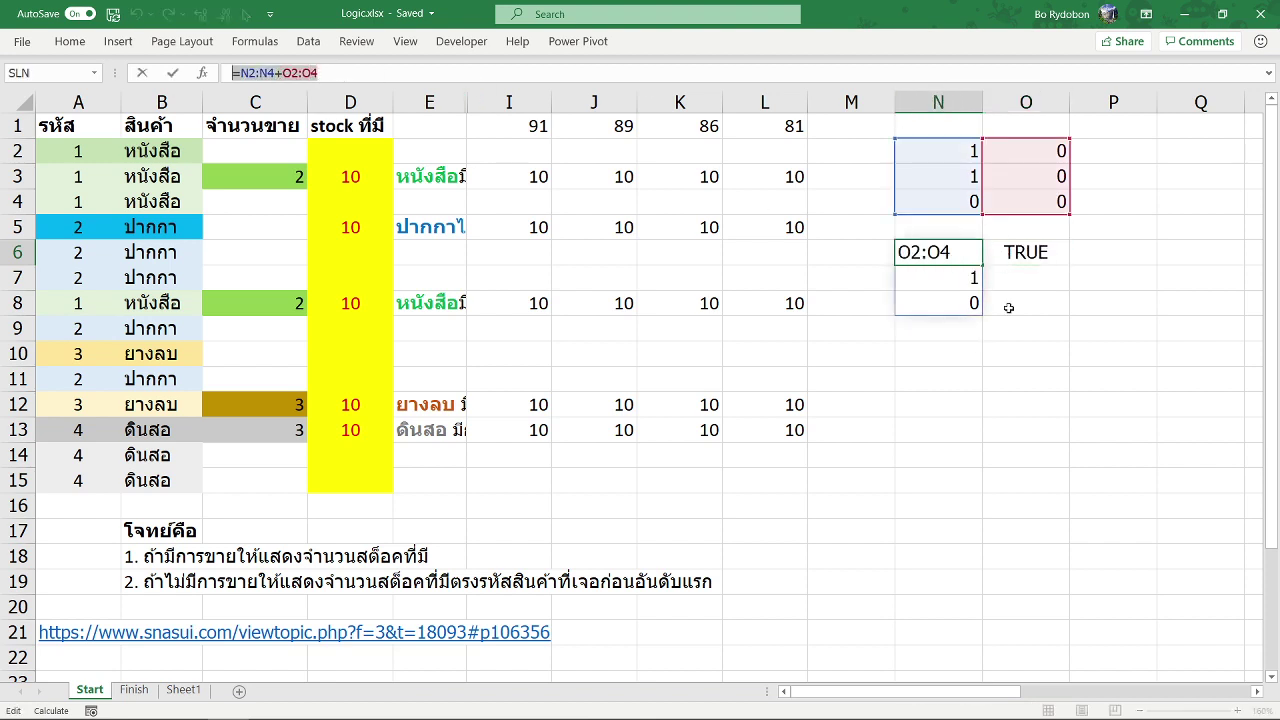
{"action": "left_click", "coordinate": [939, 351]}
{"action": "type", "text": "=N2:N4+O2:O4"}
{"action": "left_click", "coordinate": [284, 78]}
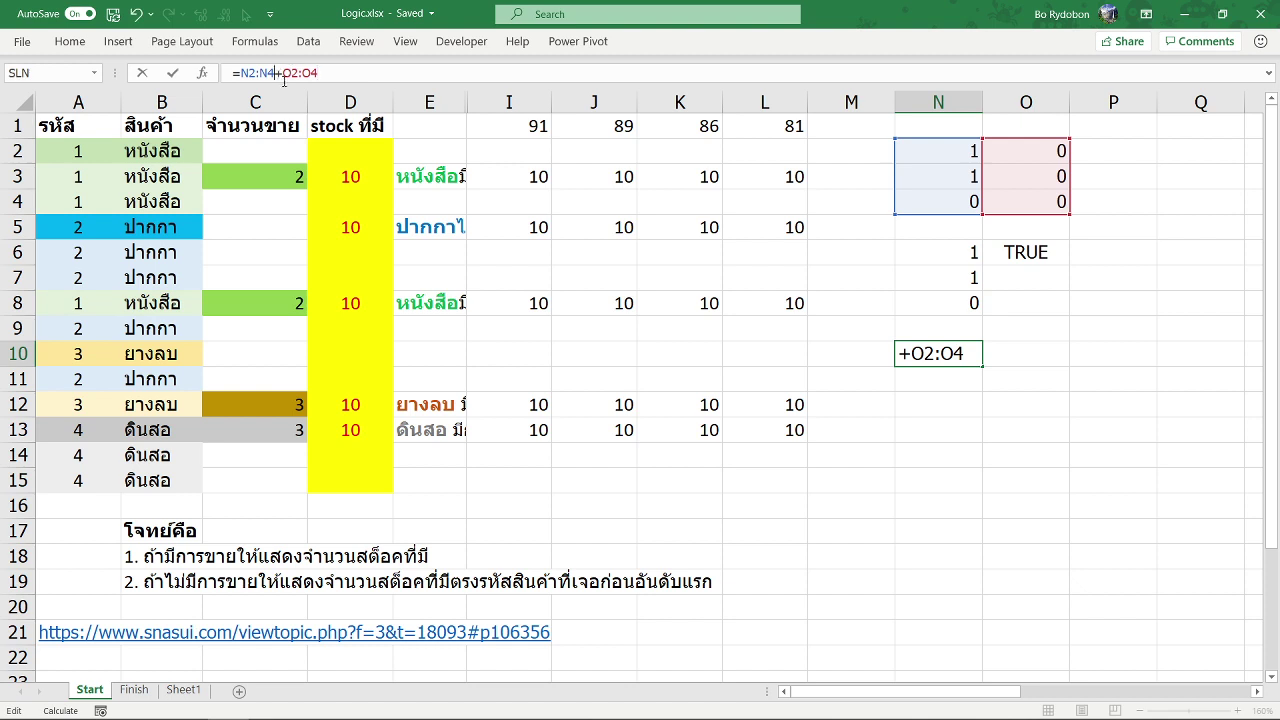
{"action": "key", "text": "BackSpace"}
{"action": "type", "text": "*"}
{"action": "key", "text": "Return"}
Step: Copy O6's OR formula into O10 as =AND(N2:N4,O2:O4), returning FALSE
{"action": "left_click", "coordinate": [1025, 256]}
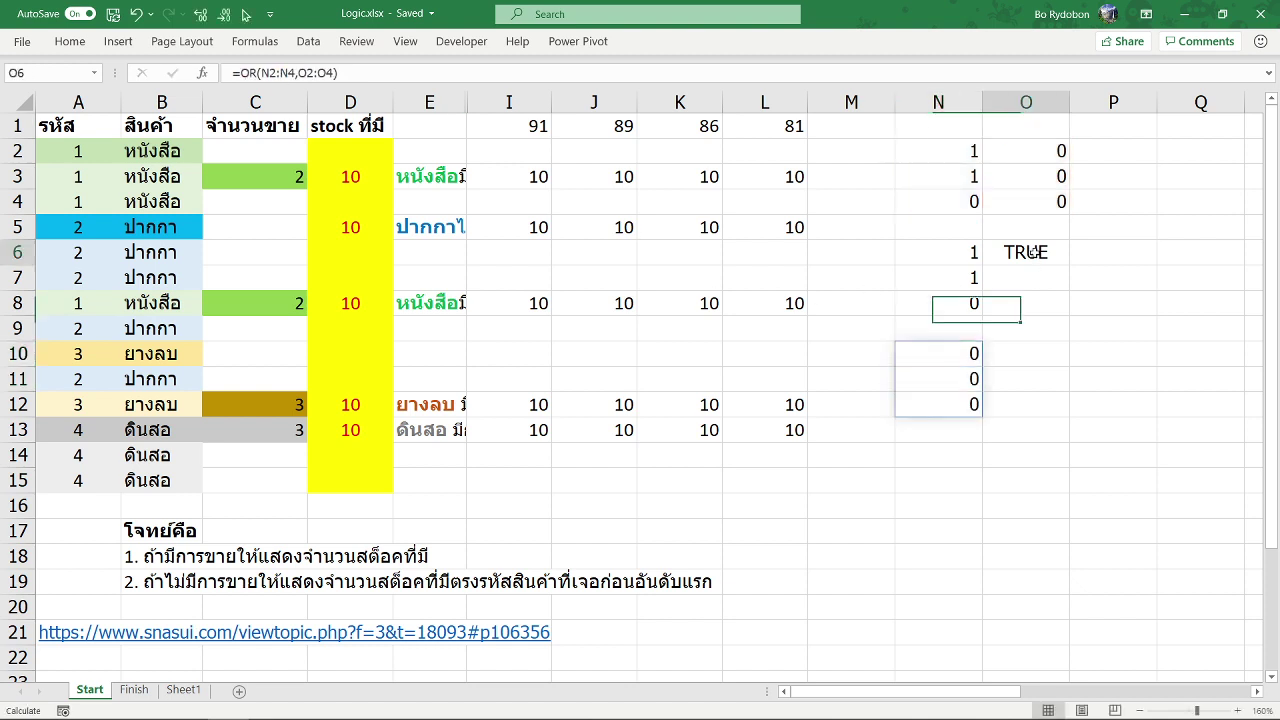
{"action": "key", "text": "F2"}
{"action": "left_click", "coordinate": [1035, 350]}
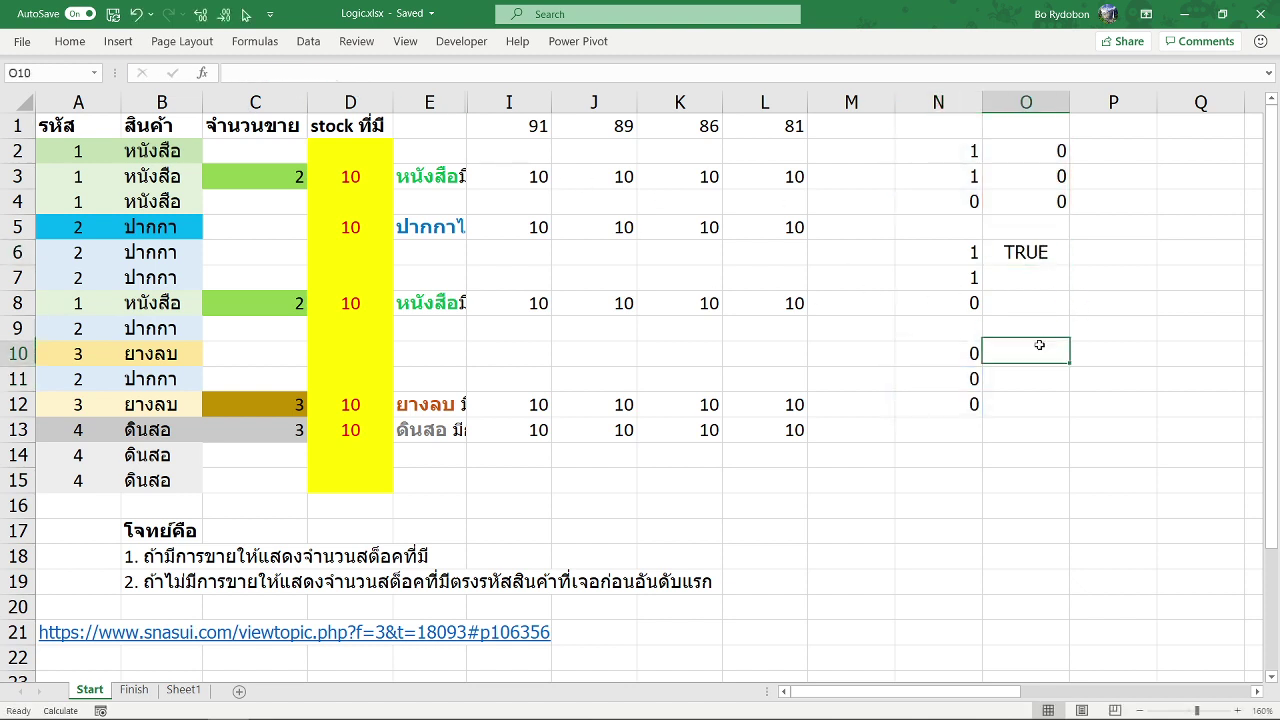
{"action": "left_click", "coordinate": [232, 73]}
{"action": "type", "text": "=OR(N2:N4,O2:O4)"}
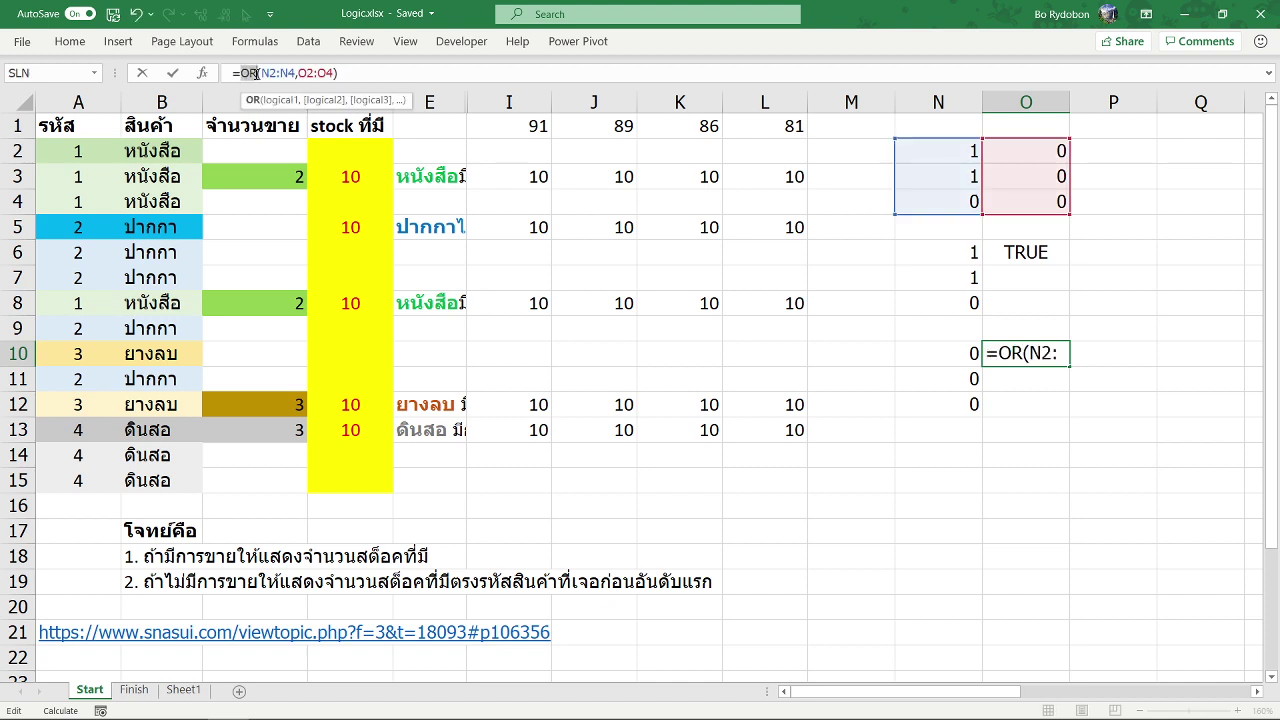
{"action": "double_click", "coordinate": [245, 73]}
{"action": "type", "text": "and"}
{"action": "key", "text": "Return"}
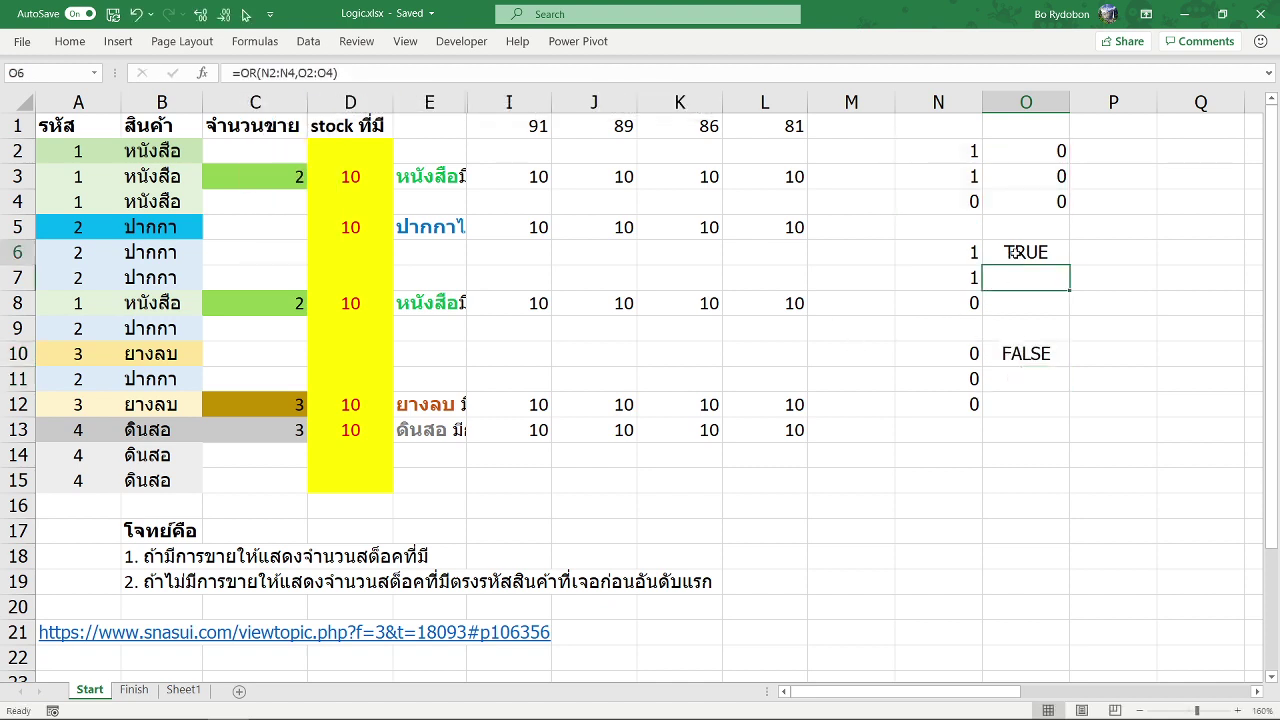
{"action": "left_click", "coordinate": [1007, 265]}
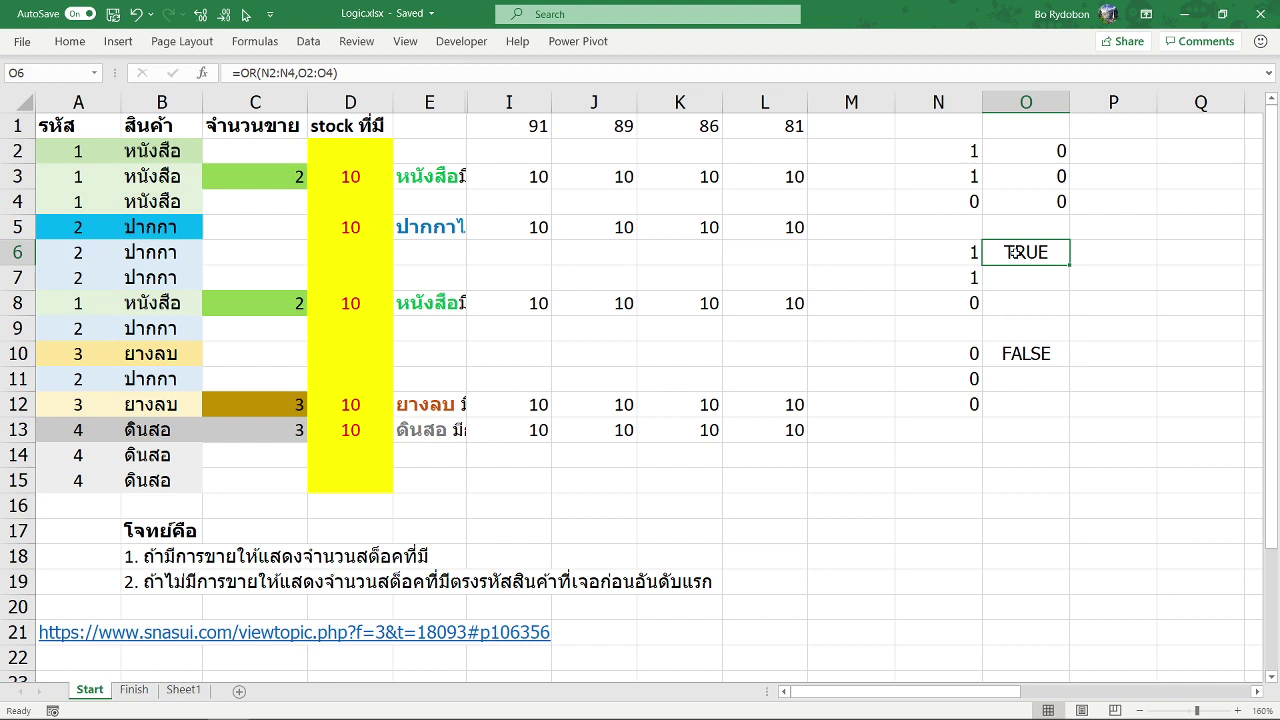
{"action": "left_click", "coordinate": [1037, 350]}
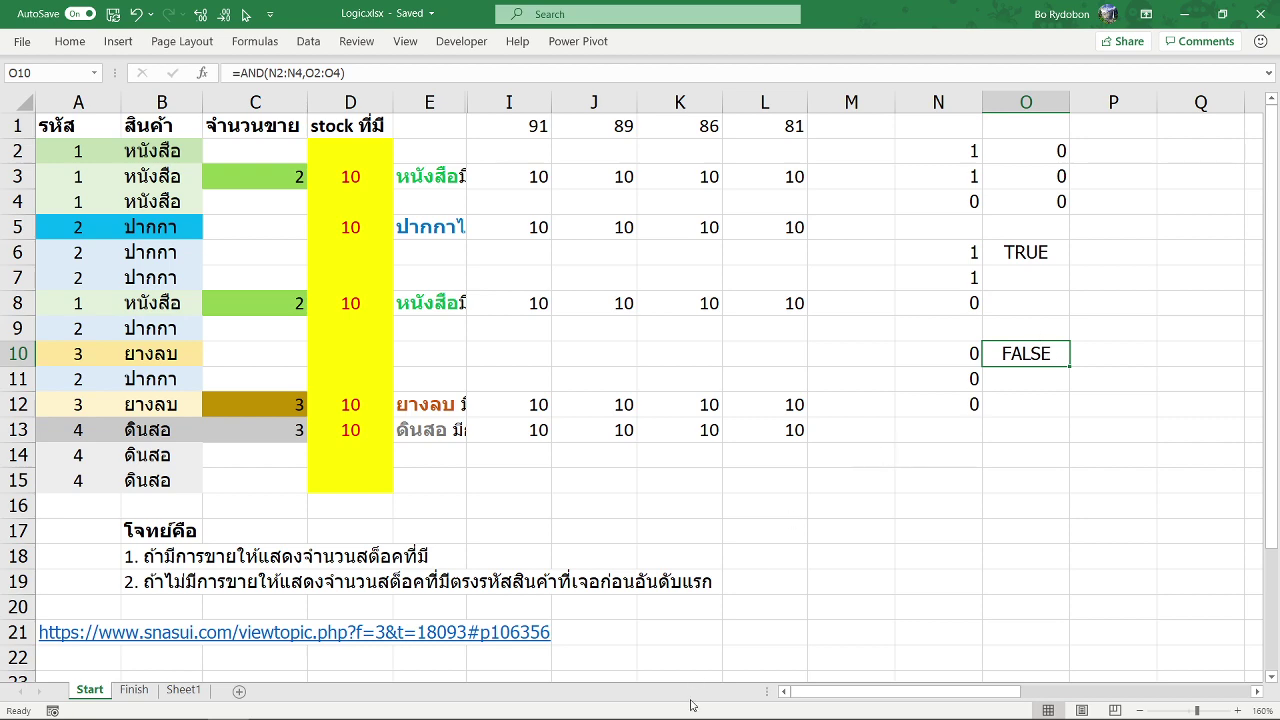
Step: Unhide column H on the Start sheet to reveal its อันดับแรก TRUE/FALSE values
{"action": "mouse_move", "coordinate": [845, 691]}
{"action": "left_mouse_down"}
{"action": "mouse_move", "coordinate": [949, 693]}
{"action": "mouse_move", "coordinate": [852, 693]}
{"action": "left_mouse_up"}
{"action": "left_click_drag", "start_coordinate": [467, 108], "coordinate": [603, 118]}
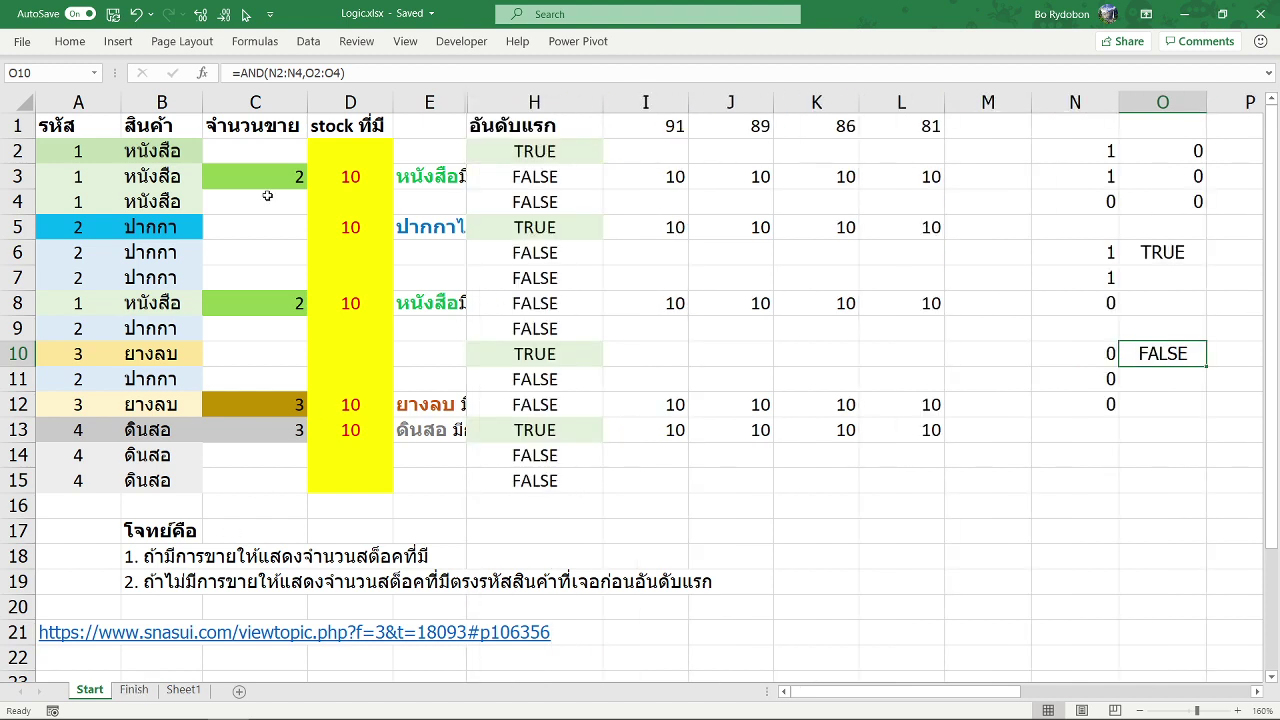
{"action": "left_click", "coordinate": [143, 697]}
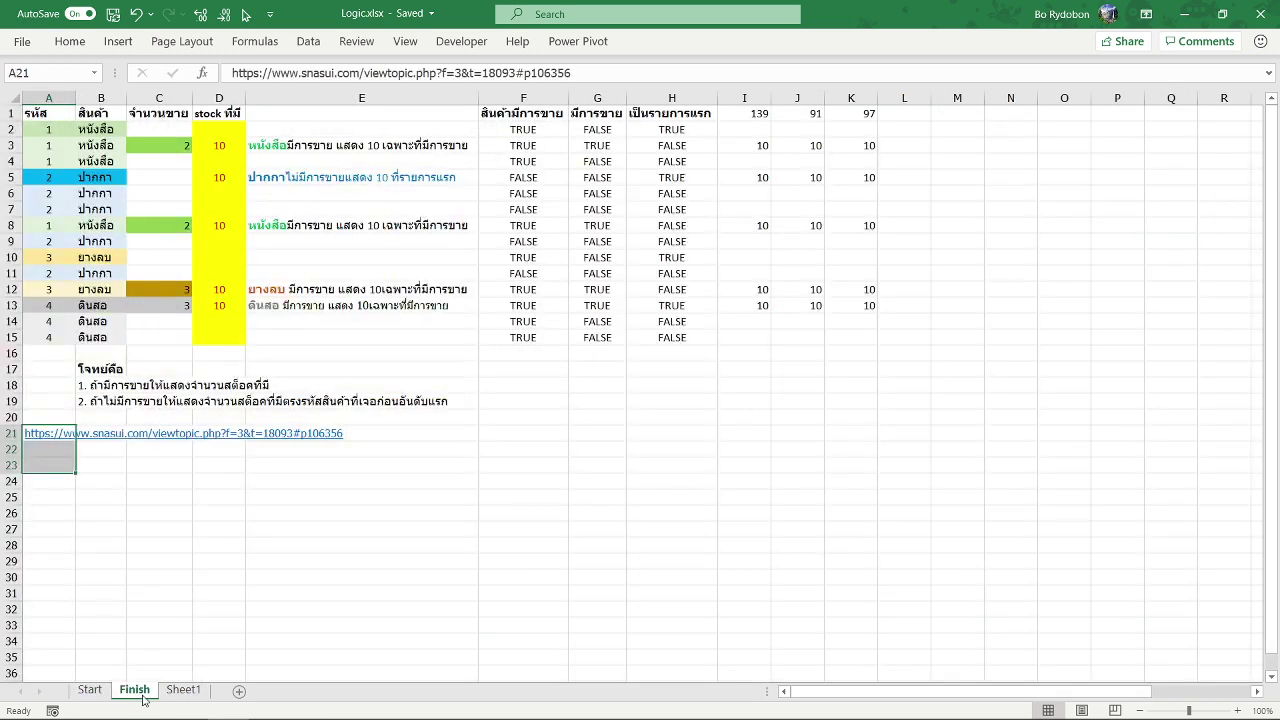
Step: Copy Sheet1's code, product and stock table G1:I5
{"action": "left_click", "coordinate": [190, 690]}
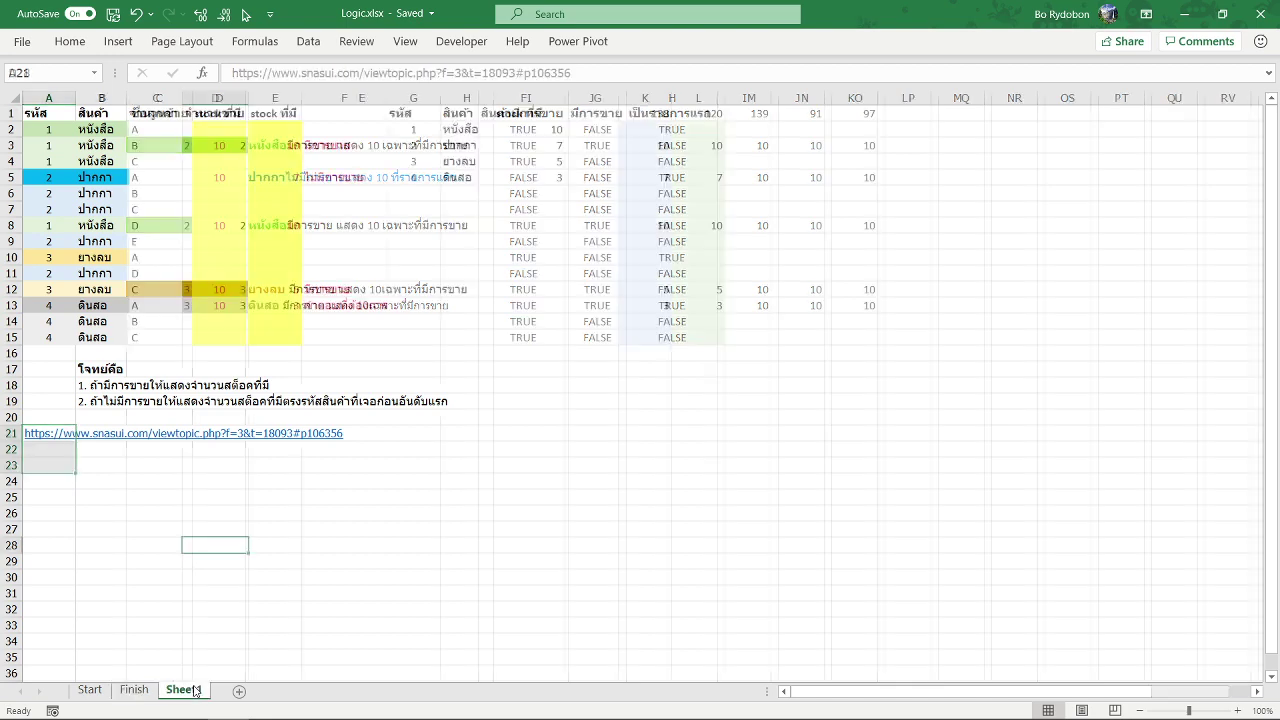
{"action": "left_click", "coordinate": [658, 130]}
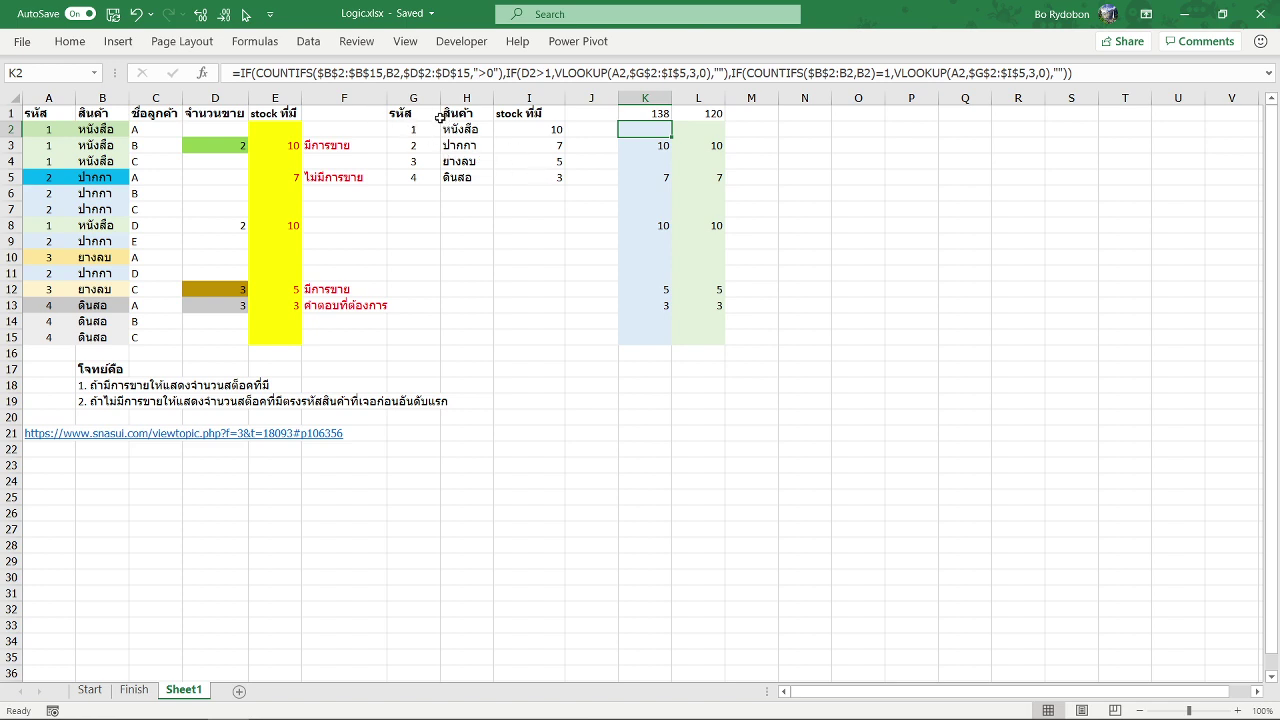
{"action": "left_click_drag", "start_coordinate": [425, 118], "coordinate": [526, 172]}
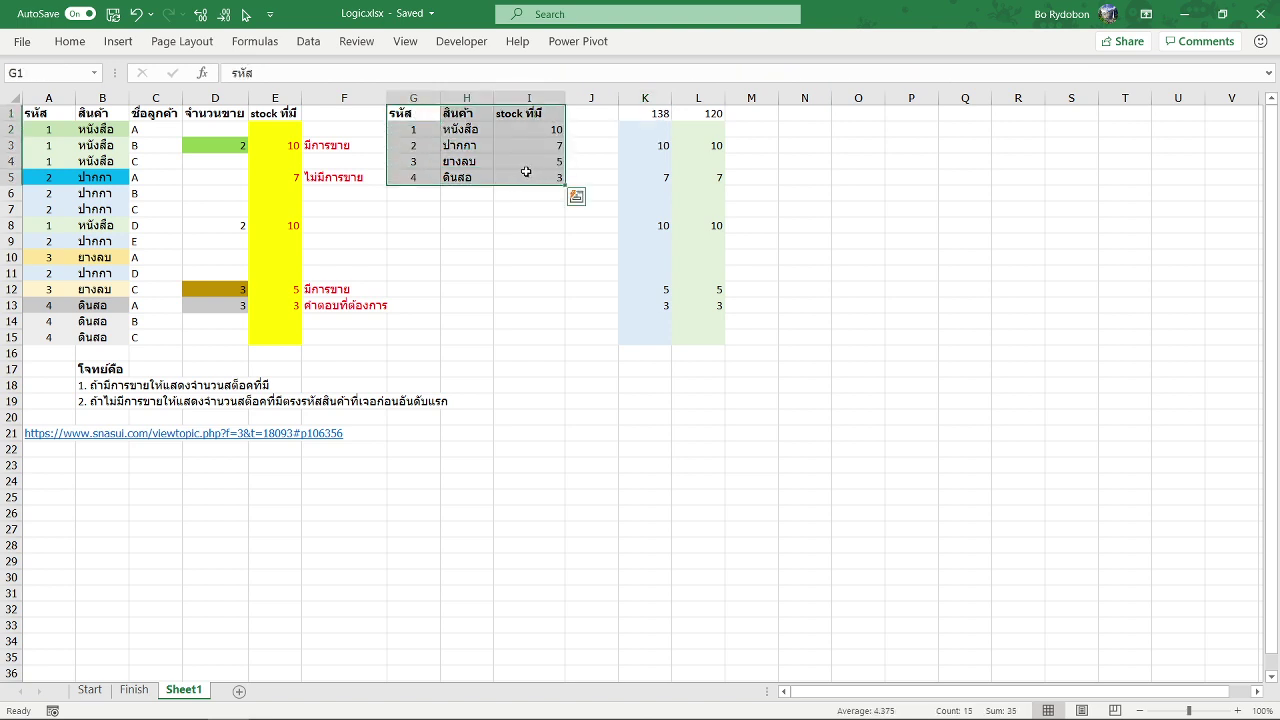
{"action": "left_click_drag", "start_coordinate": [413, 113], "coordinate": [540, 180]}
{"action": "key", "text": "ctrl+c"}
Step: Paste the stock table into the Start sheet at K16
{"action": "left_click", "coordinate": [90, 690]}
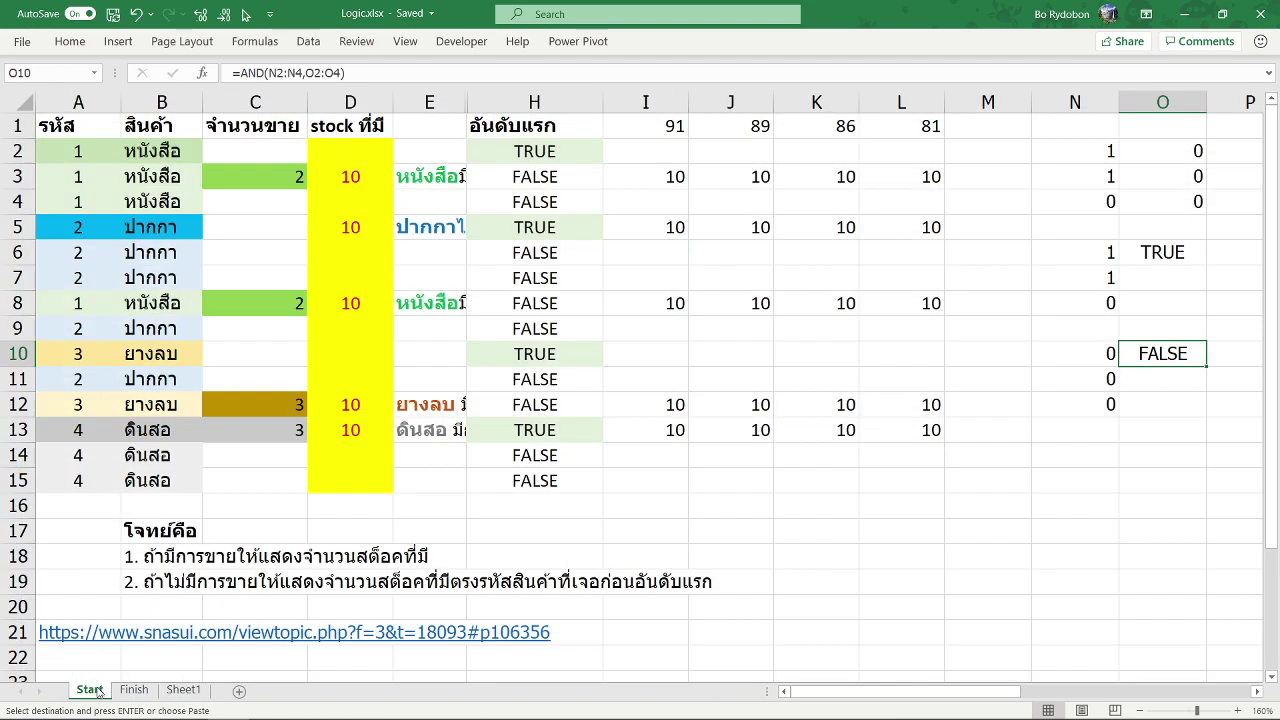
{"action": "mouse_move", "coordinate": [815, 692]}
{"action": "left_mouse_down"}
{"action": "mouse_move", "coordinate": [886, 694]}
{"action": "mouse_move", "coordinate": [812, 694]}
{"action": "left_mouse_up"}
{"action": "left_click", "coordinate": [843, 511]}
{"action": "key", "text": "ctrl+v"}
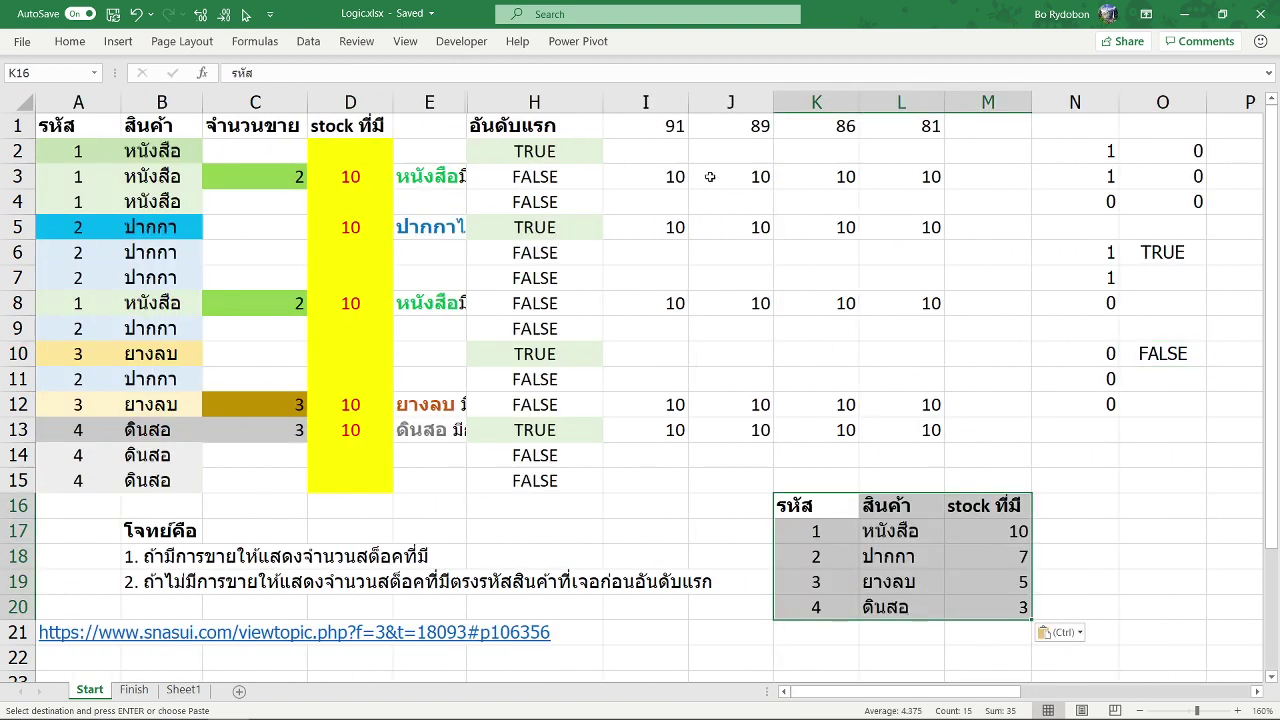
Step: Copy L2's IF formula text into cell M2
{"action": "left_click", "coordinate": [902, 177]}
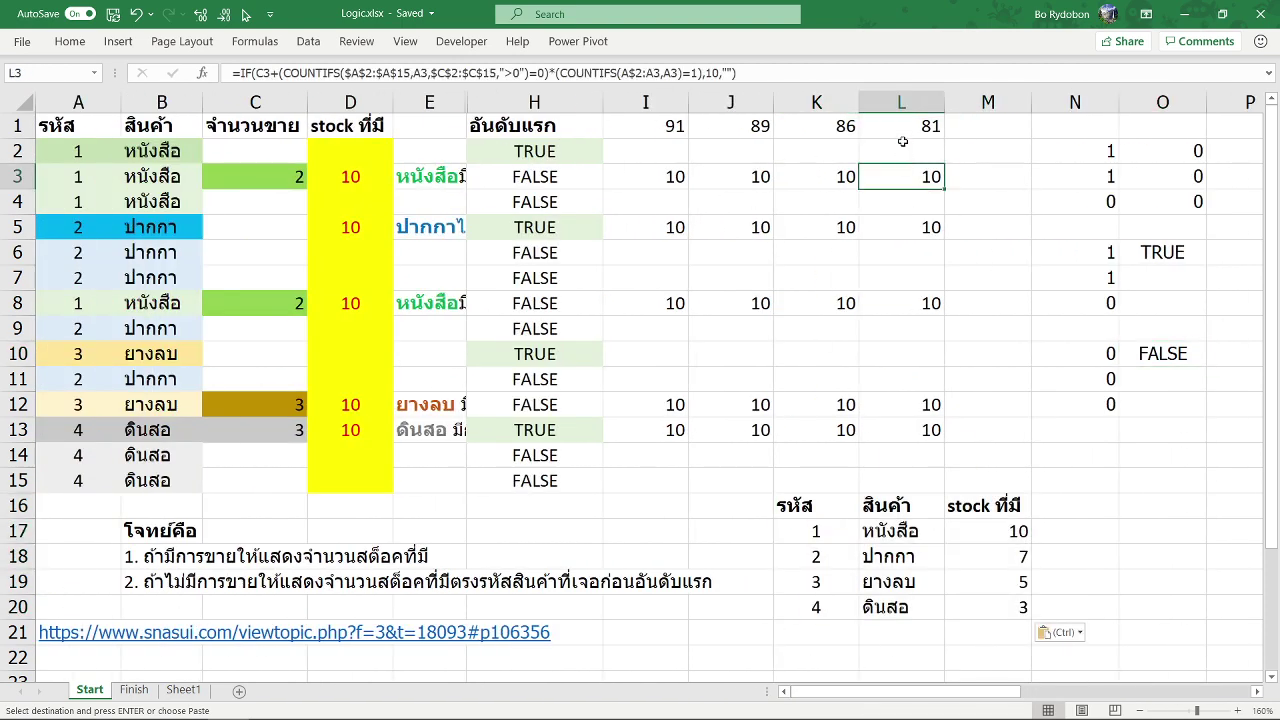
{"action": "left_click", "coordinate": [902, 148]}
{"action": "double_click", "coordinate": [712, 73]}
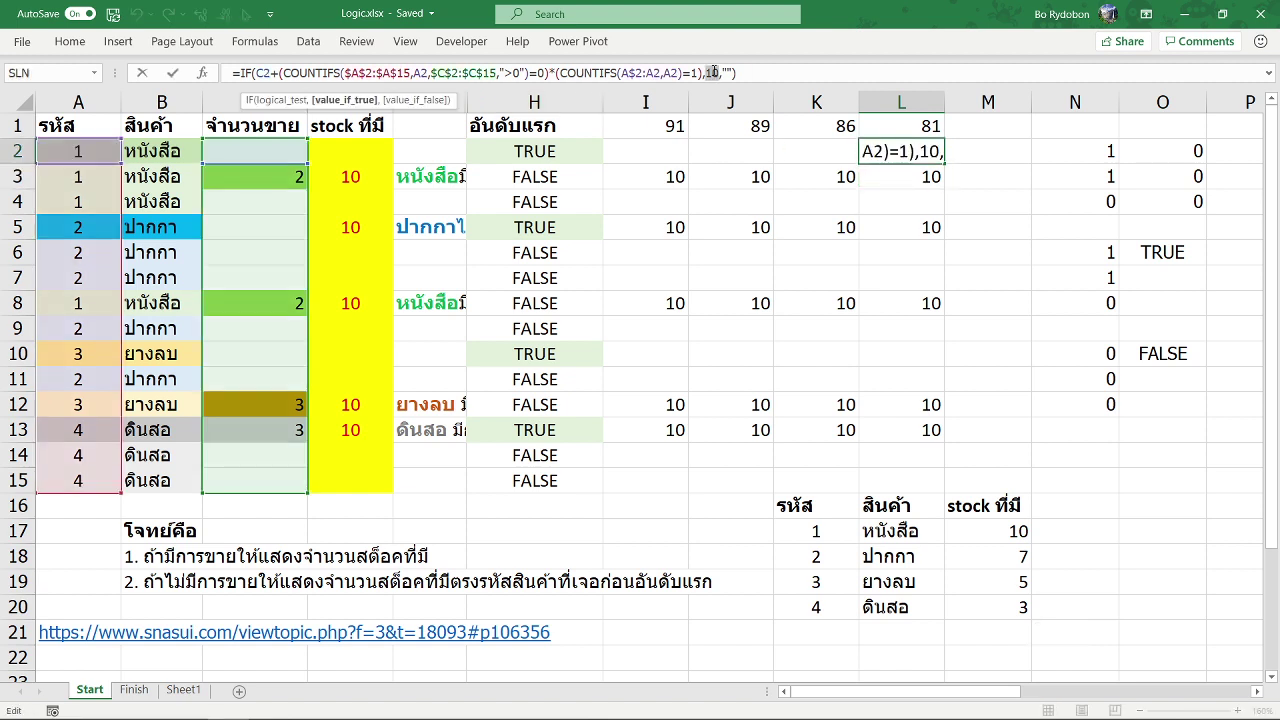
{"action": "type", "text": "sl"}
{"action": "key", "text": "Tab"}
{"action": "key", "text": "Escape"}
{"action": "key", "text": "F2"}
{"action": "key", "text": "Escape"}
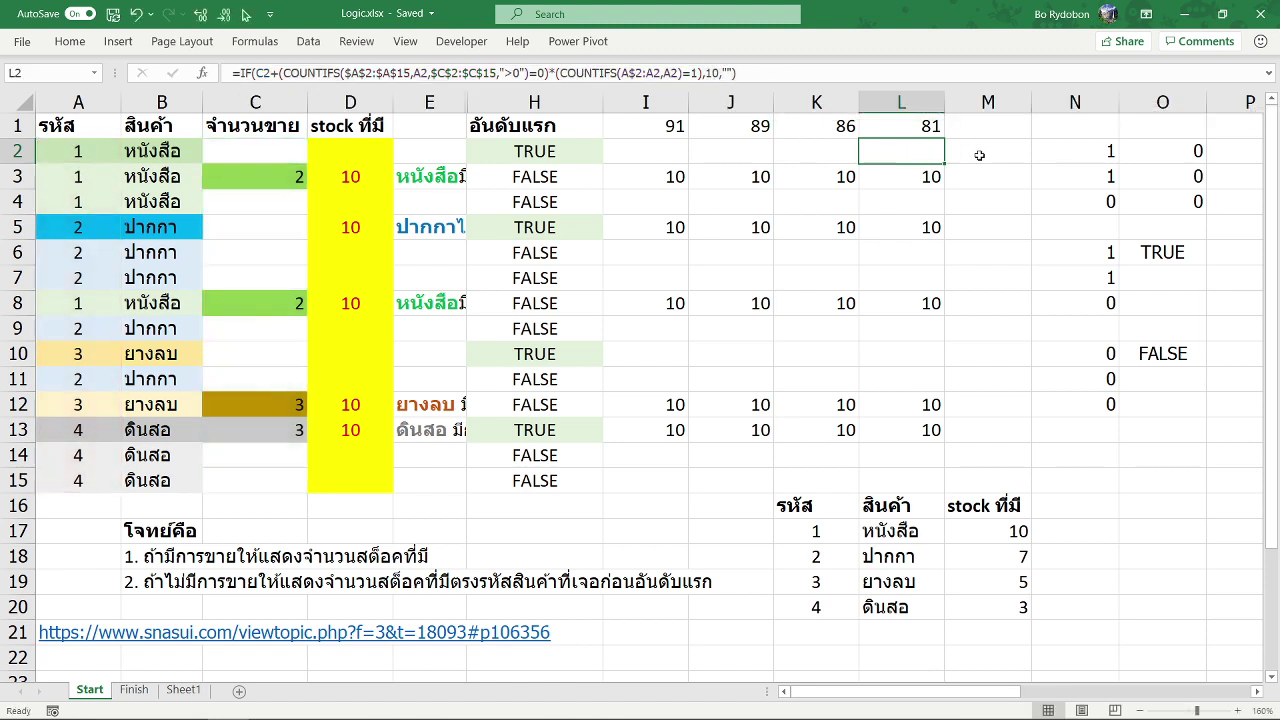
{"action": "left_click", "coordinate": [980, 152]}
{"action": "left_click", "coordinate": [538, 76]}
{"action": "key", "text": "ctrl+v"}
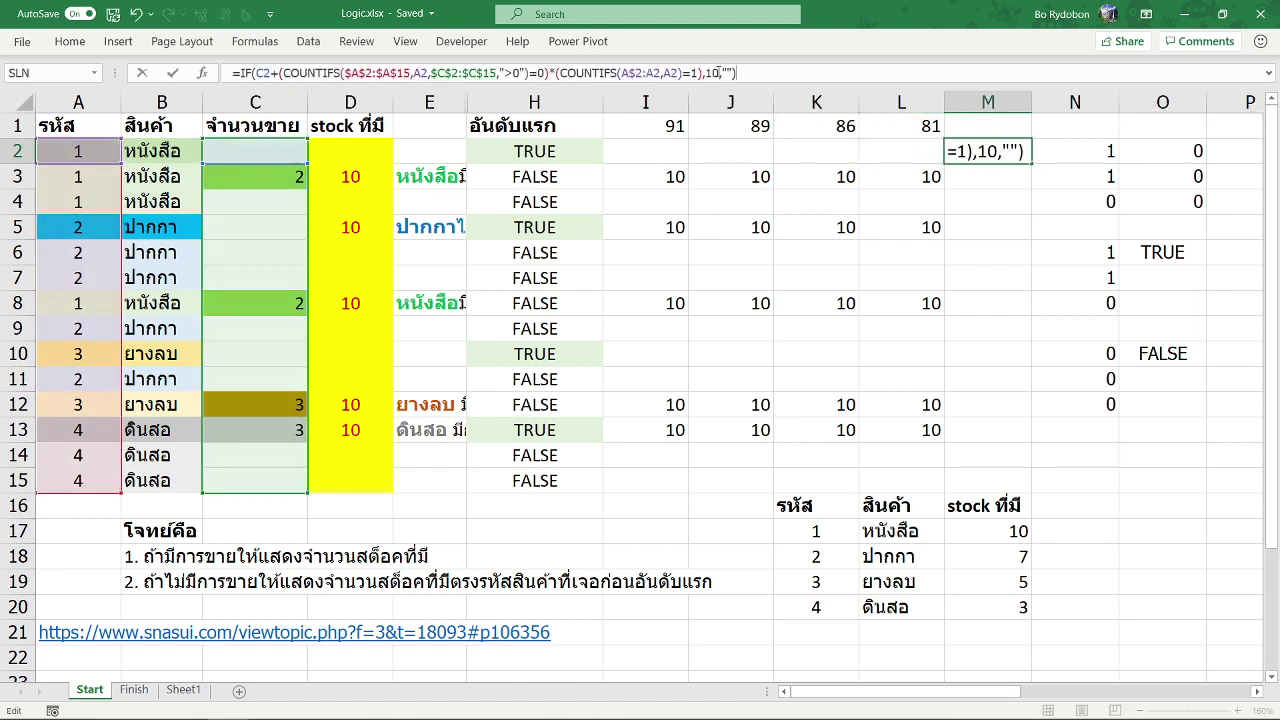
Step: Replace the 10 result in M2 with VLOOKUP(A2,$K$17:$M$20,3,0) and commit
{"action": "double_click", "coordinate": [716, 72]}
{"action": "type", "text": "v"}
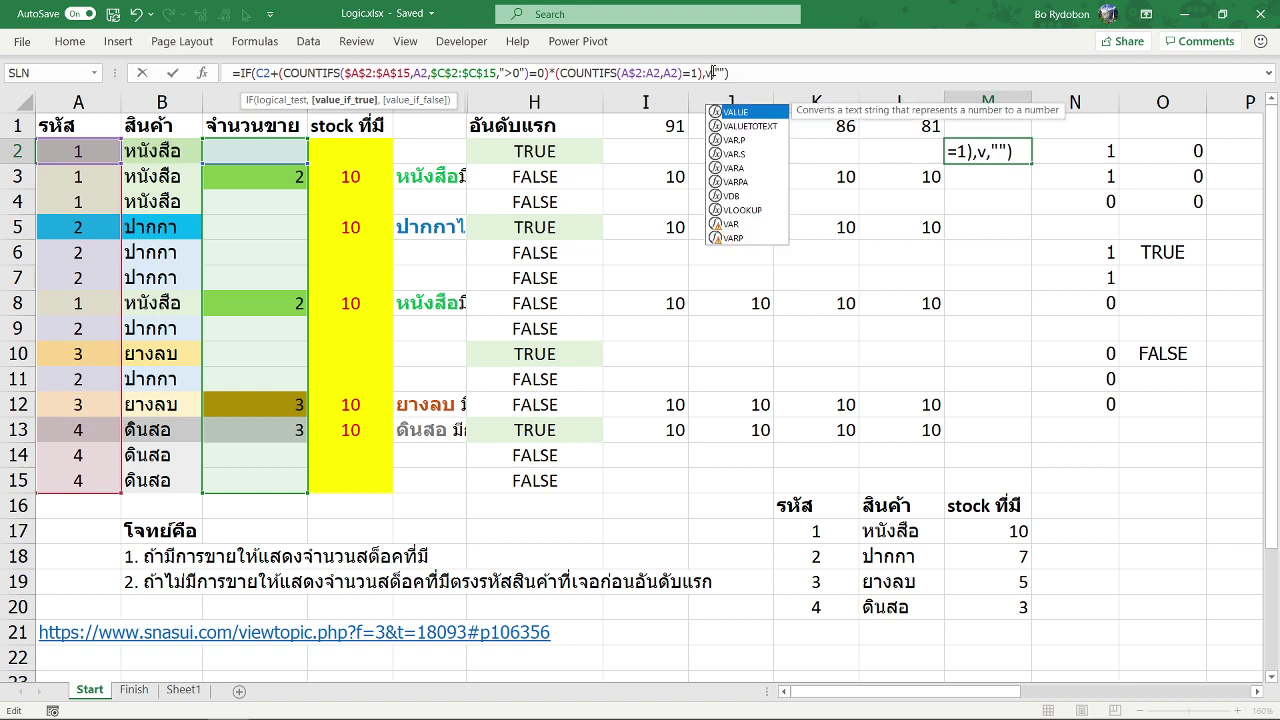
{"action": "type", "text": "loo"}
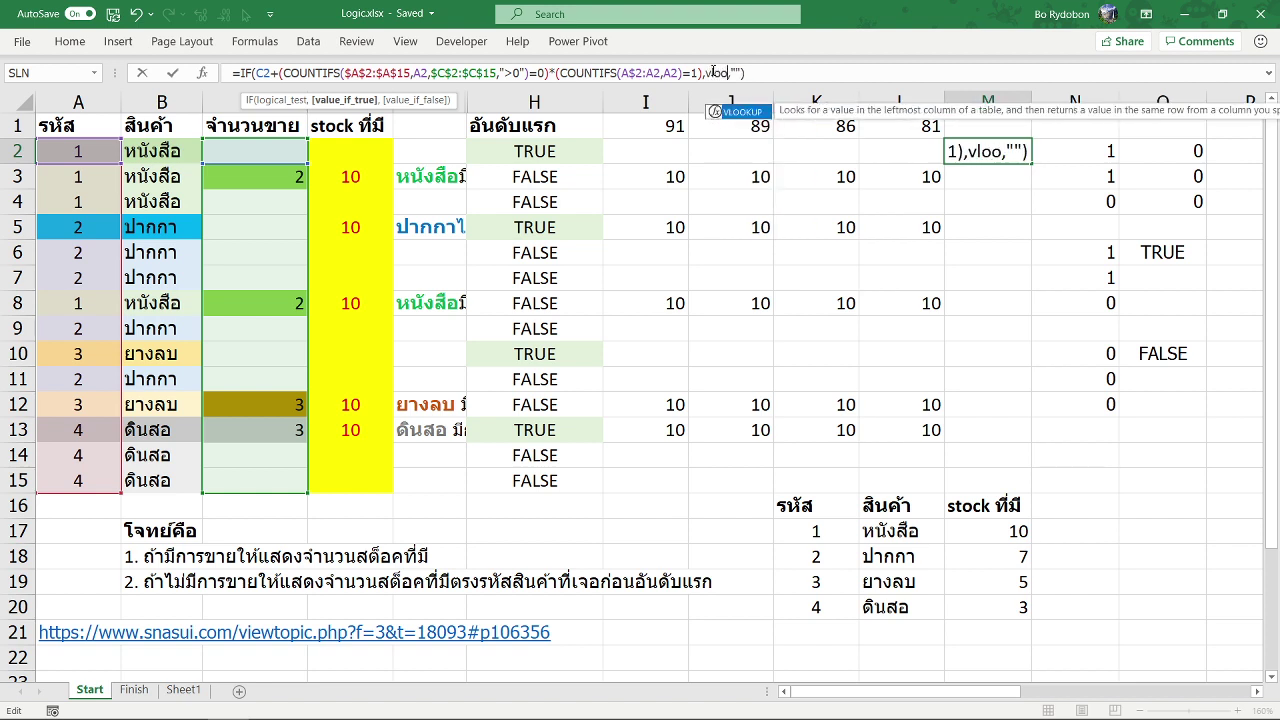
{"action": "key", "text": "Tab"}
{"action": "left_click", "coordinate": [74, 150]}
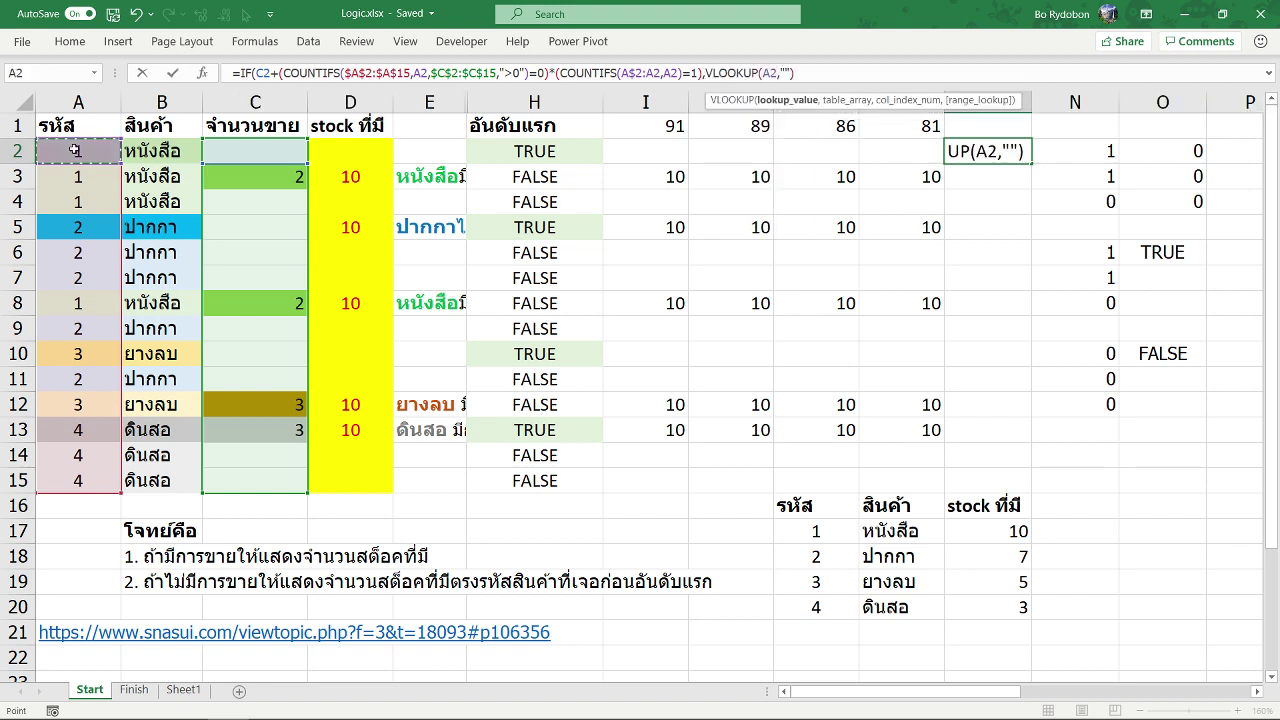
{"action": "type", "text": ","}
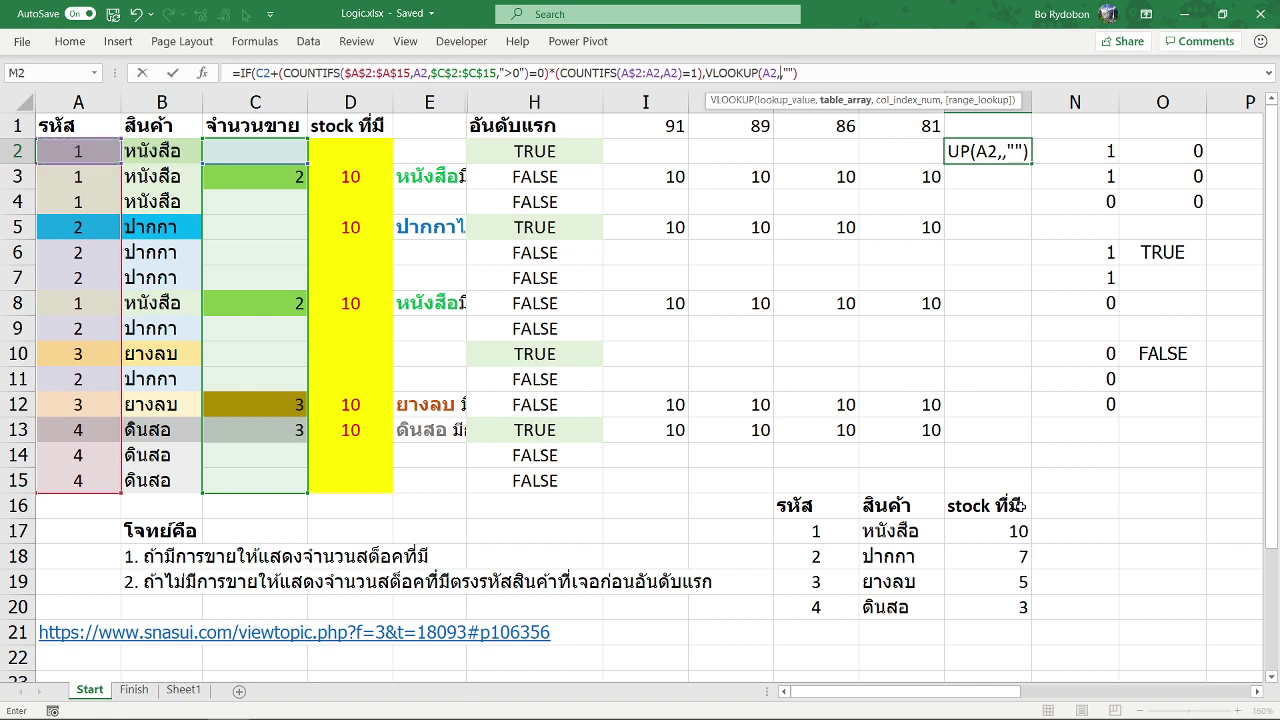
{"action": "left_click_drag", "start_coordinate": [800, 535], "coordinate": [980, 613]}
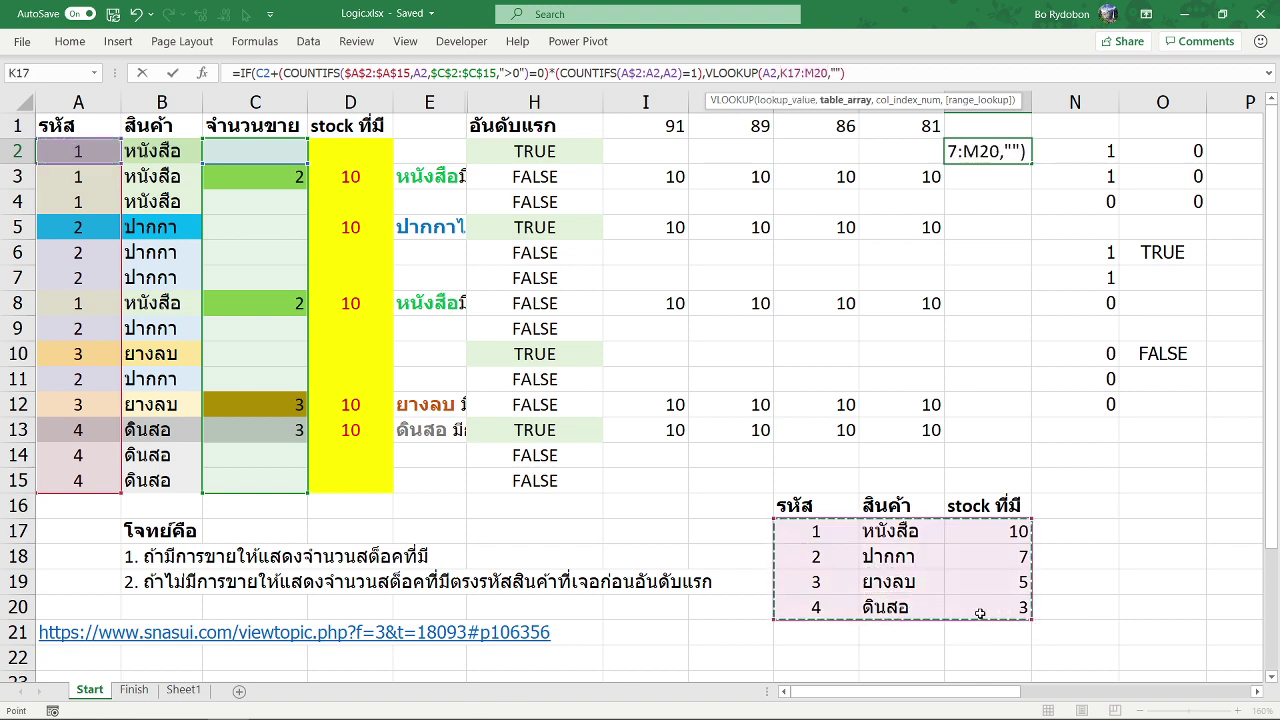
{"action": "key", "text": "F4"}
{"action": "type", "text": "$M$20,3"}
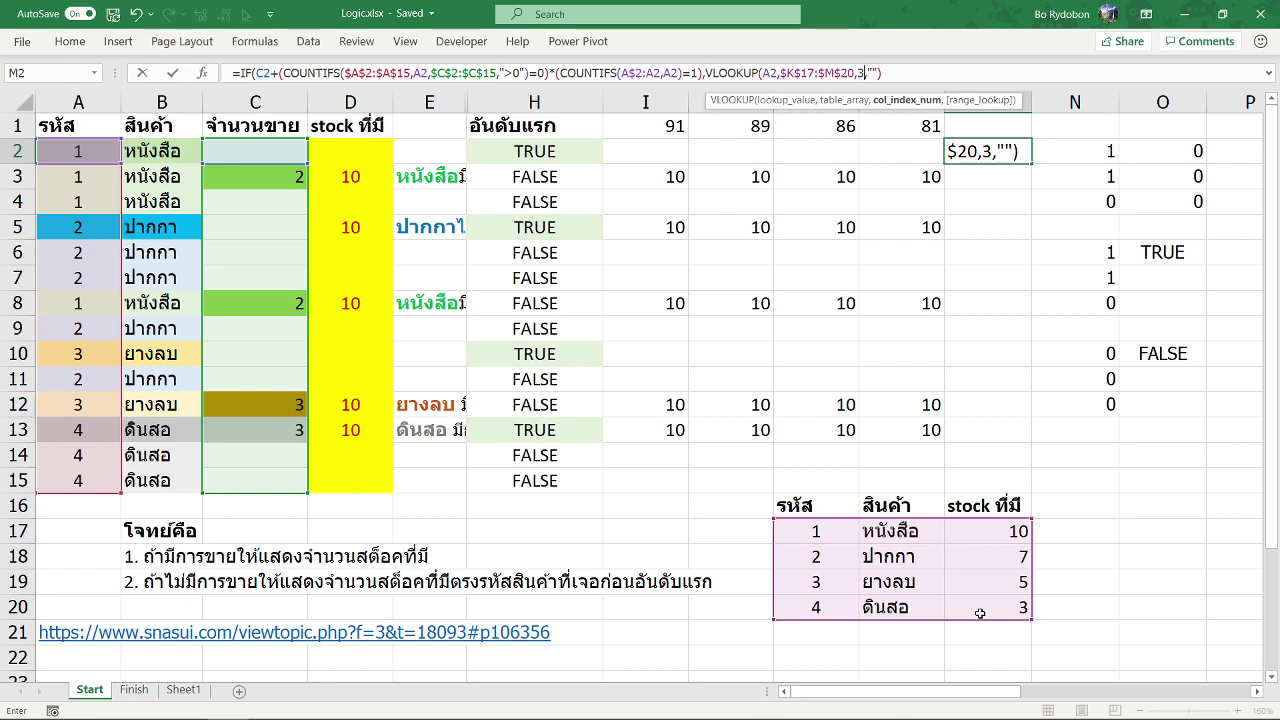
{"action": "type", "text": ",0"}
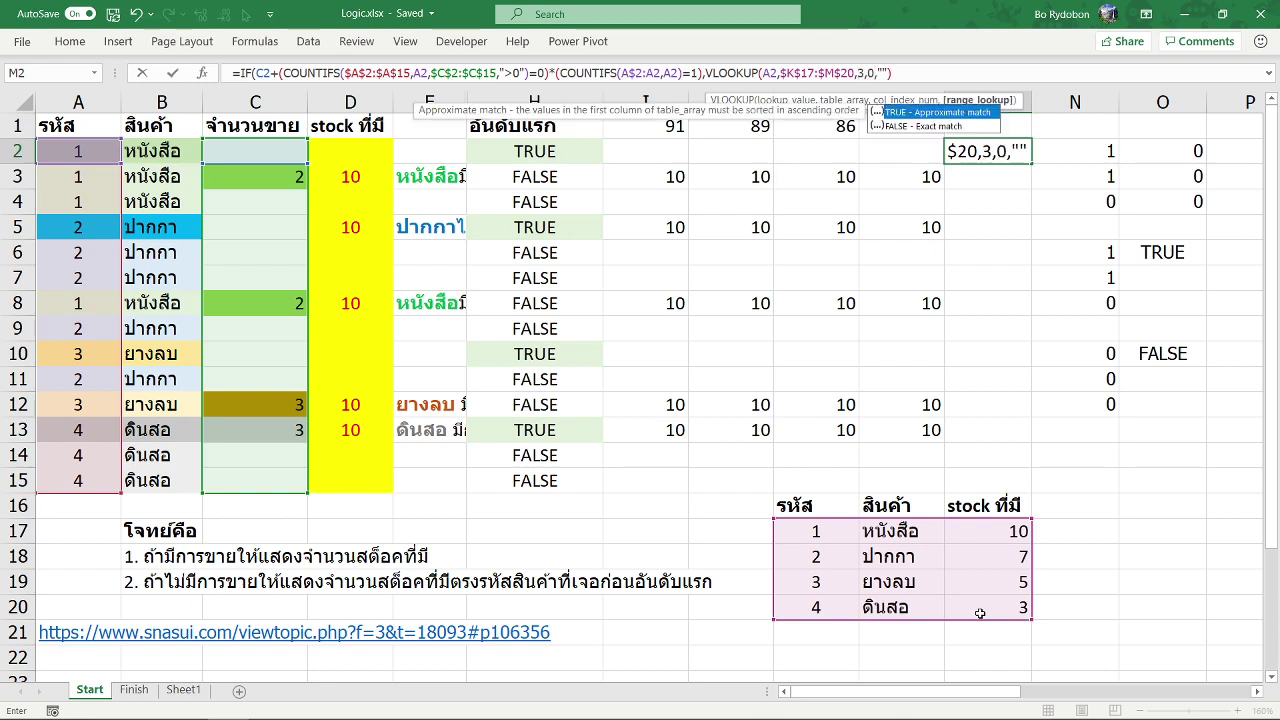
{"action": "type", "text": ")"}
{"action": "key", "text": "Return"}
{"action": "scroll", "coordinate": [1272, 550], "scroll_direction": "down", "scroll_amount": 1}
{"action": "scroll", "coordinate": [1272, 550], "scroll_direction": "up", "scroll_amount": 1}
{"action": "key", "text": "Up"}
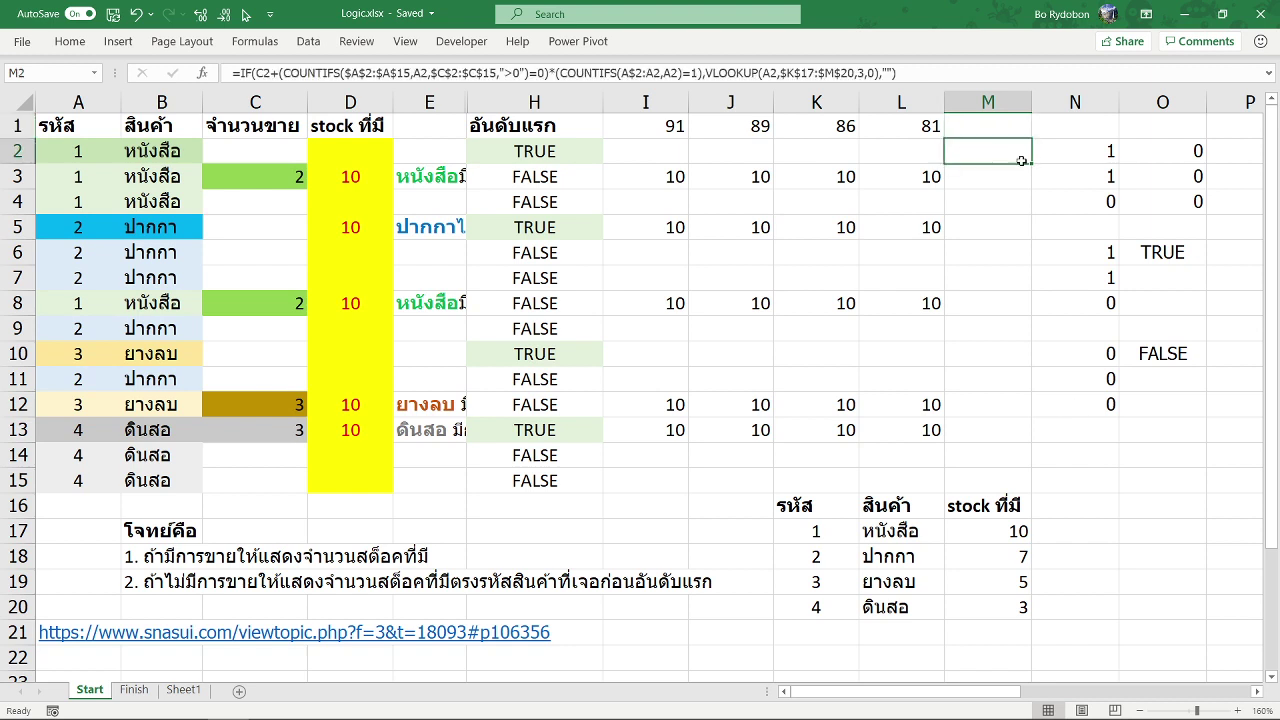
Step: Fill the M2 formula down column M and check results against the lookup table
{"action": "double_click", "coordinate": [1021, 160]}
{"action": "left_click", "coordinate": [1016, 428]}
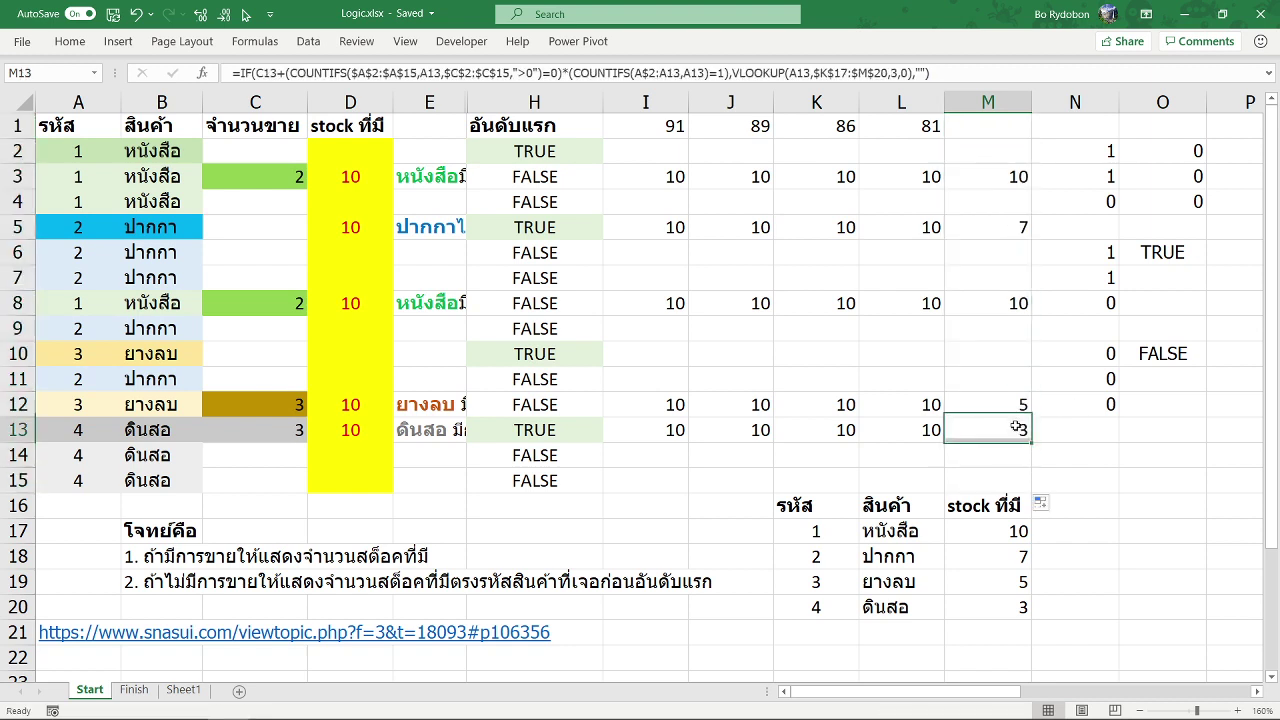
{"action": "left_click", "coordinate": [140, 430]}
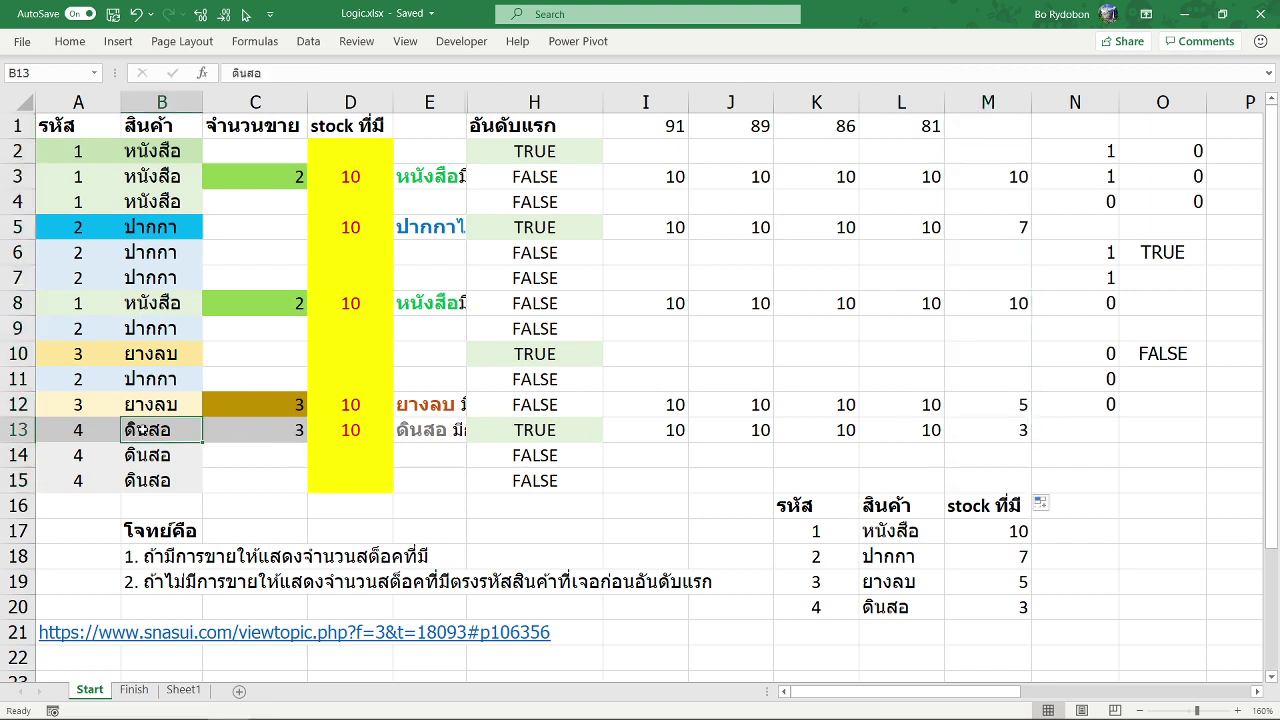
{"action": "left_click", "coordinate": [1001, 437]}
{"action": "left_click", "coordinate": [996, 601]}
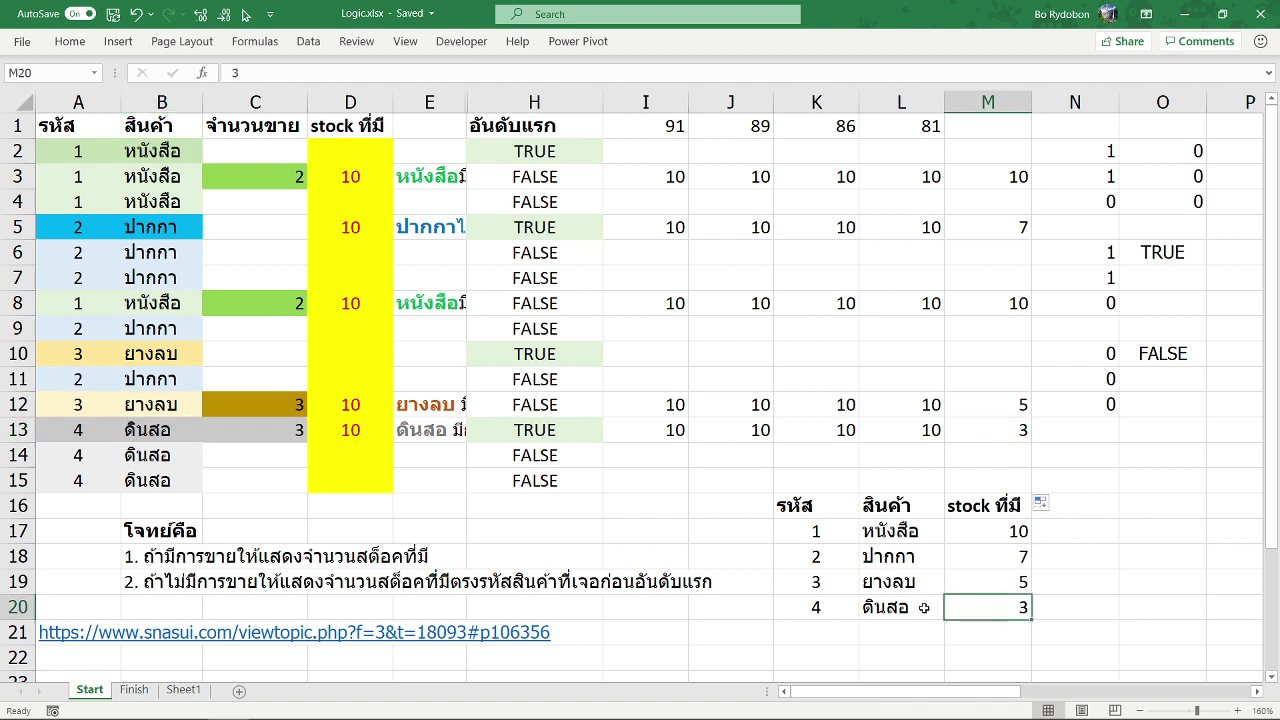
{"action": "left_click", "coordinate": [830, 607], "text": "shift"}
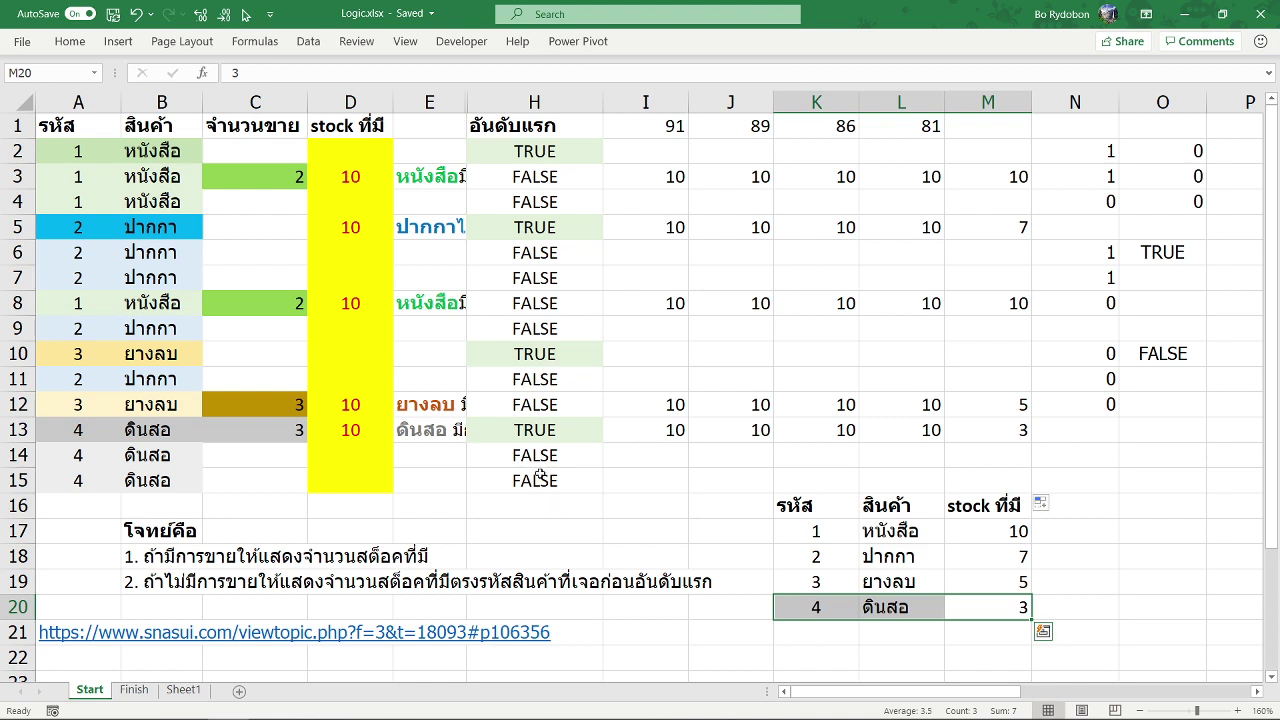
Step: Review column K's formulas, then narrow column E slightly
{"action": "left_click", "coordinate": [793, 335]}
{"action": "key", "text": "Up"}
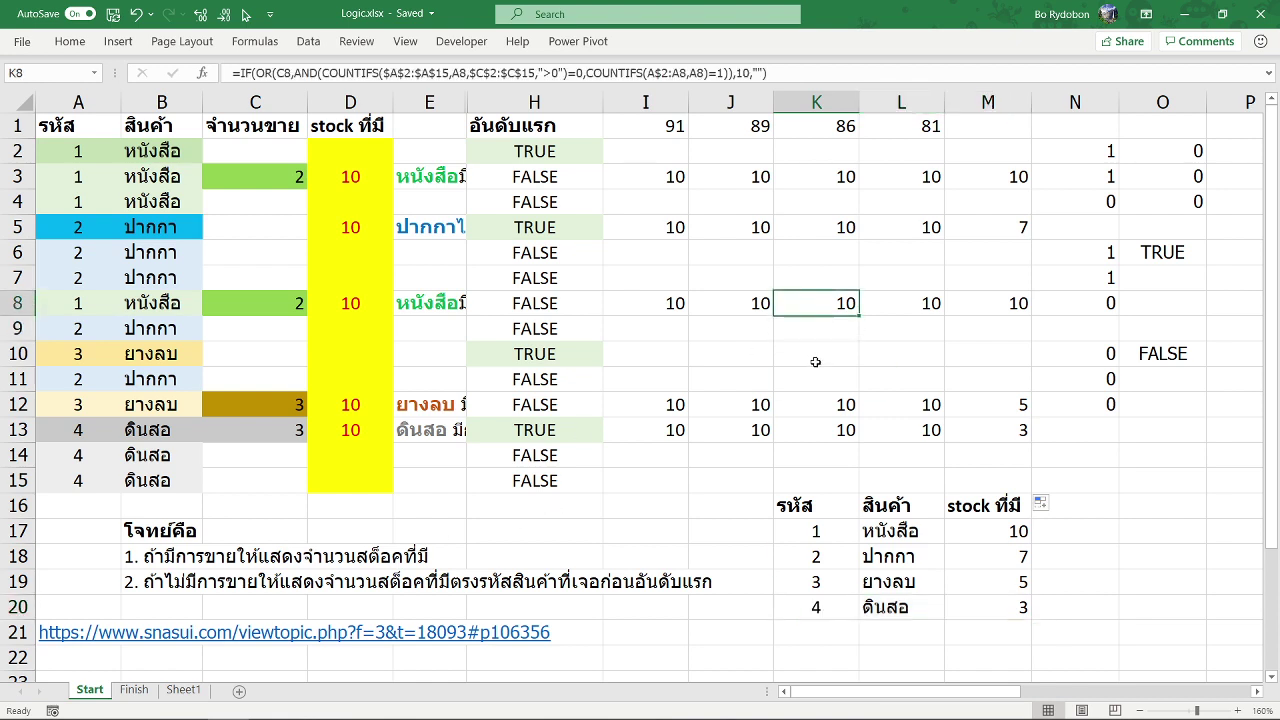
{"action": "key", "text": "Up"}
{"action": "key", "text": "Up"}
{"action": "key", "text": "Up"}
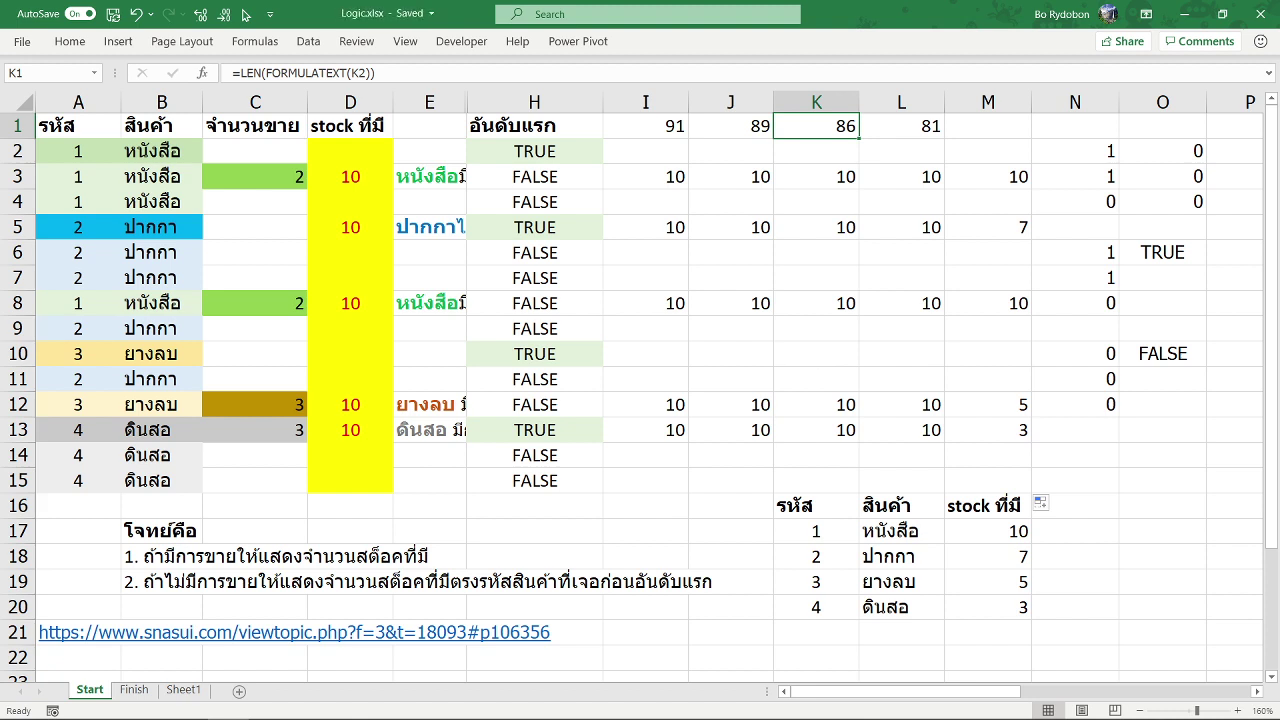
{"action": "left_click", "coordinate": [656, 532]}
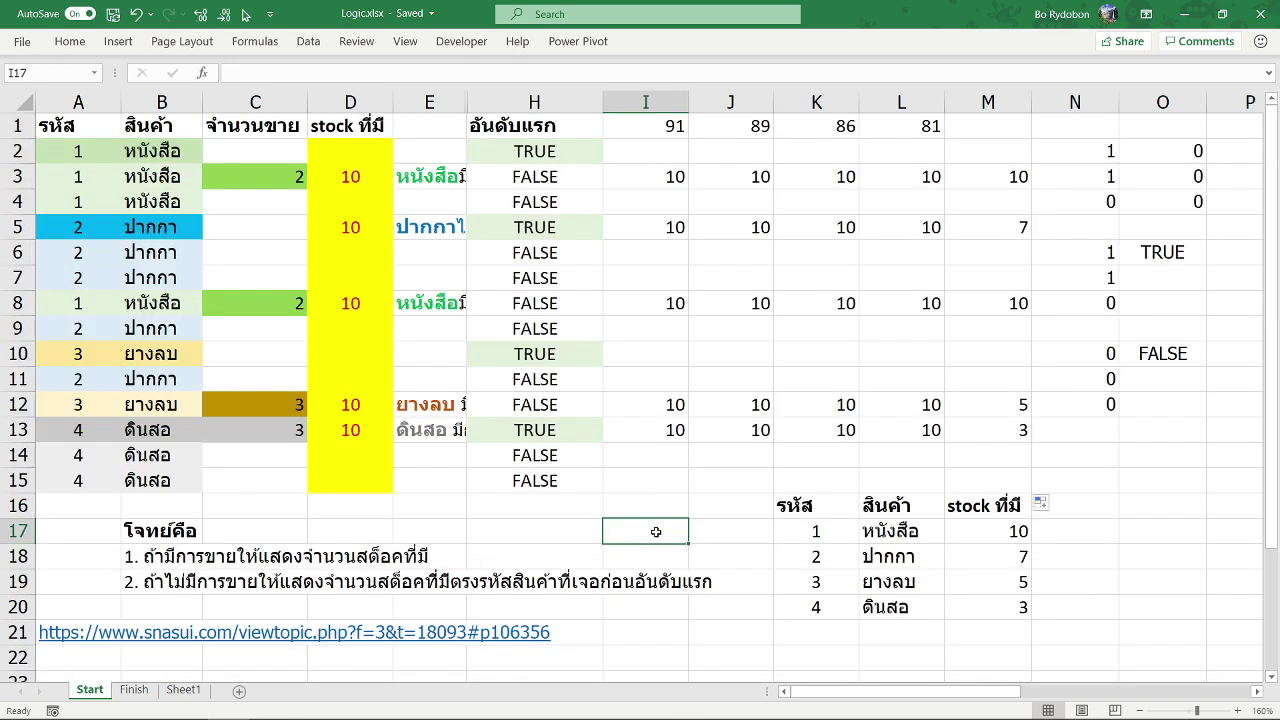
{"action": "left_click_drag", "start_coordinate": [466, 104], "coordinate": [457, 106]}
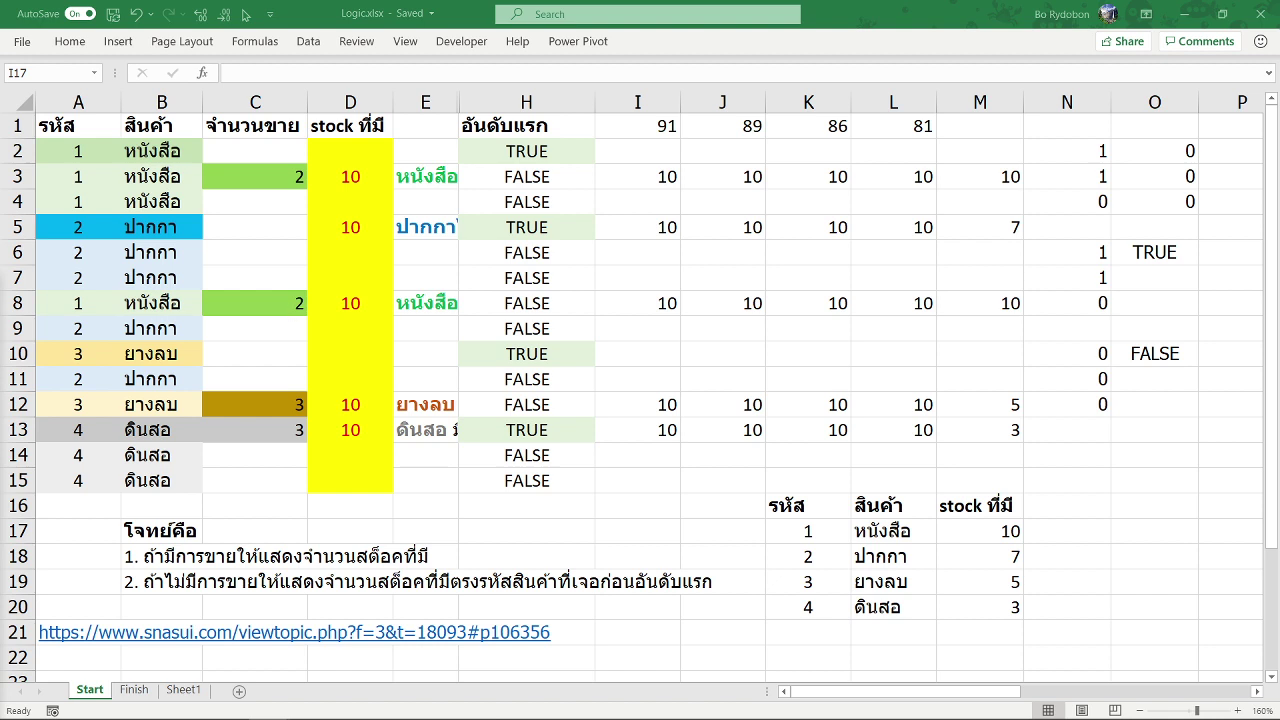
Step: In Chrome, dismiss the notification and open the bookmarked group post
{"action": "key", "text": "alt+Tab"}
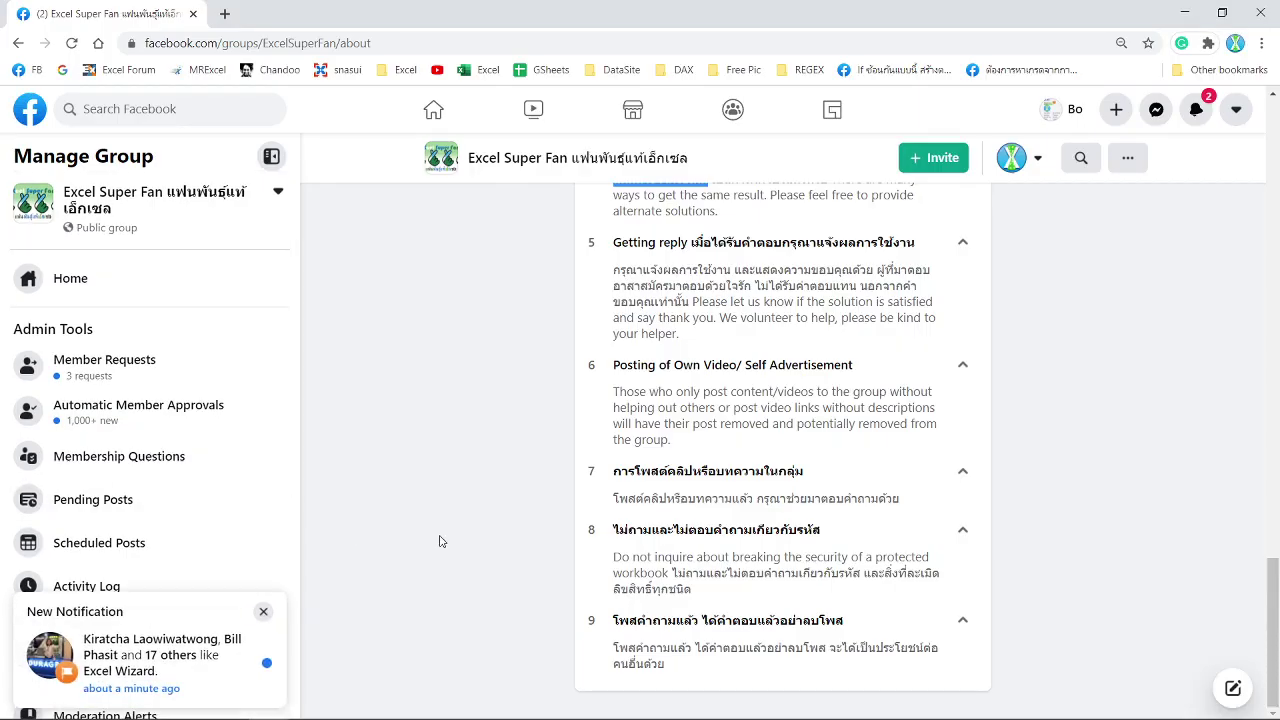
{"action": "left_click", "coordinate": [263, 611]}
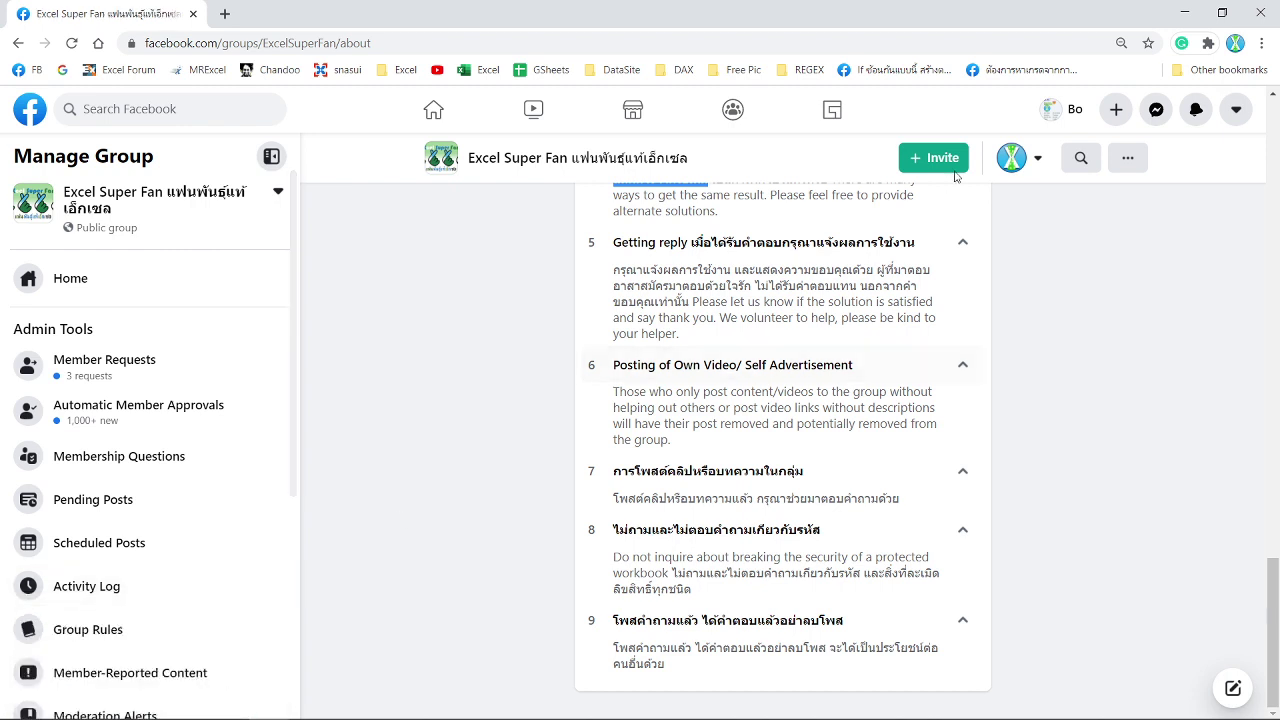
{"action": "middle_click", "coordinate": [936, 78]}
{"action": "left_click", "coordinate": [283, 13]}
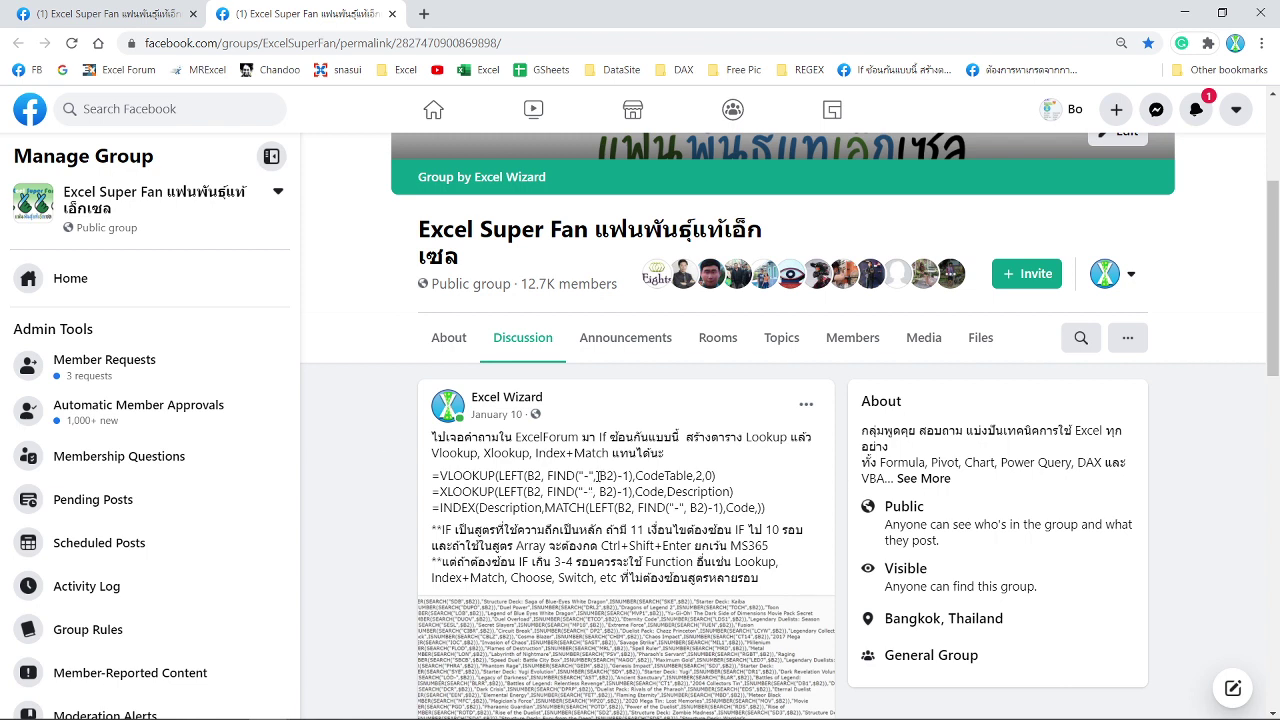
{"action": "scroll", "coordinate": [606, 490], "scroll_direction": "down", "scroll_amount": 1}
{"action": "scroll", "coordinate": [604, 497], "scroll_direction": "down", "scroll_amount": 2}
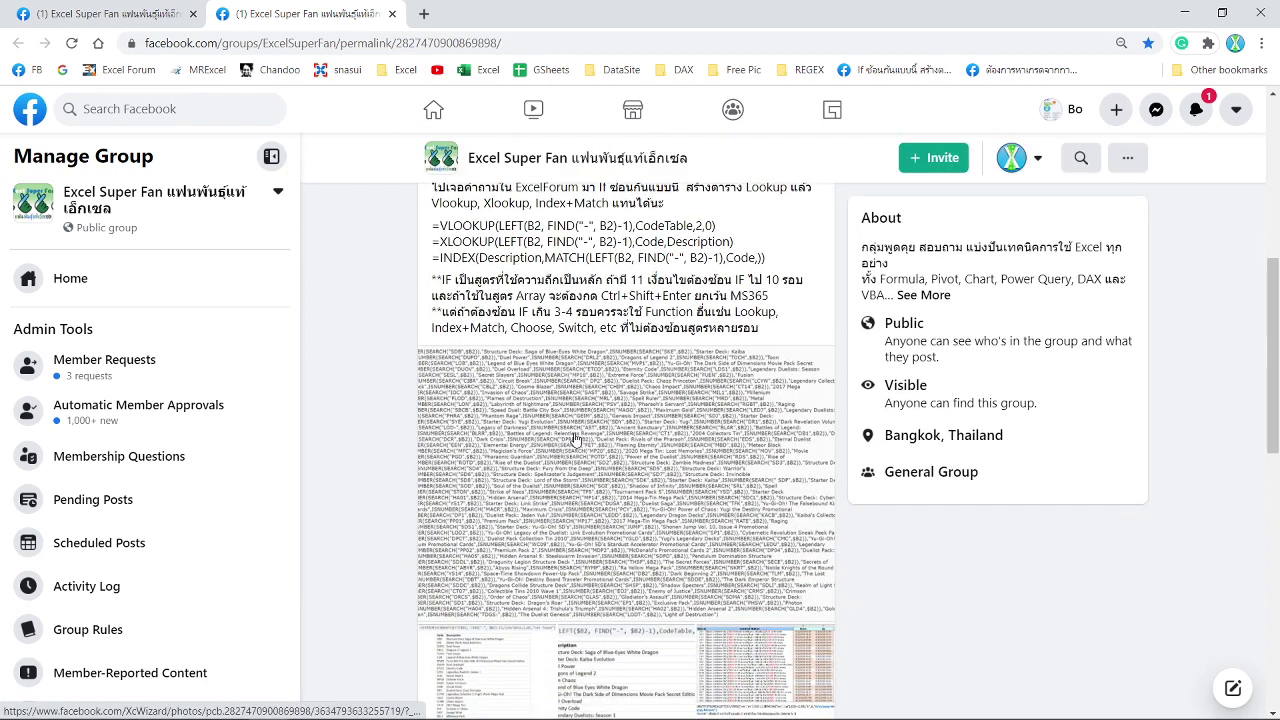
Step: Open the post's formula image in its own tab and review it
{"action": "middle_click", "coordinate": [575, 438]}
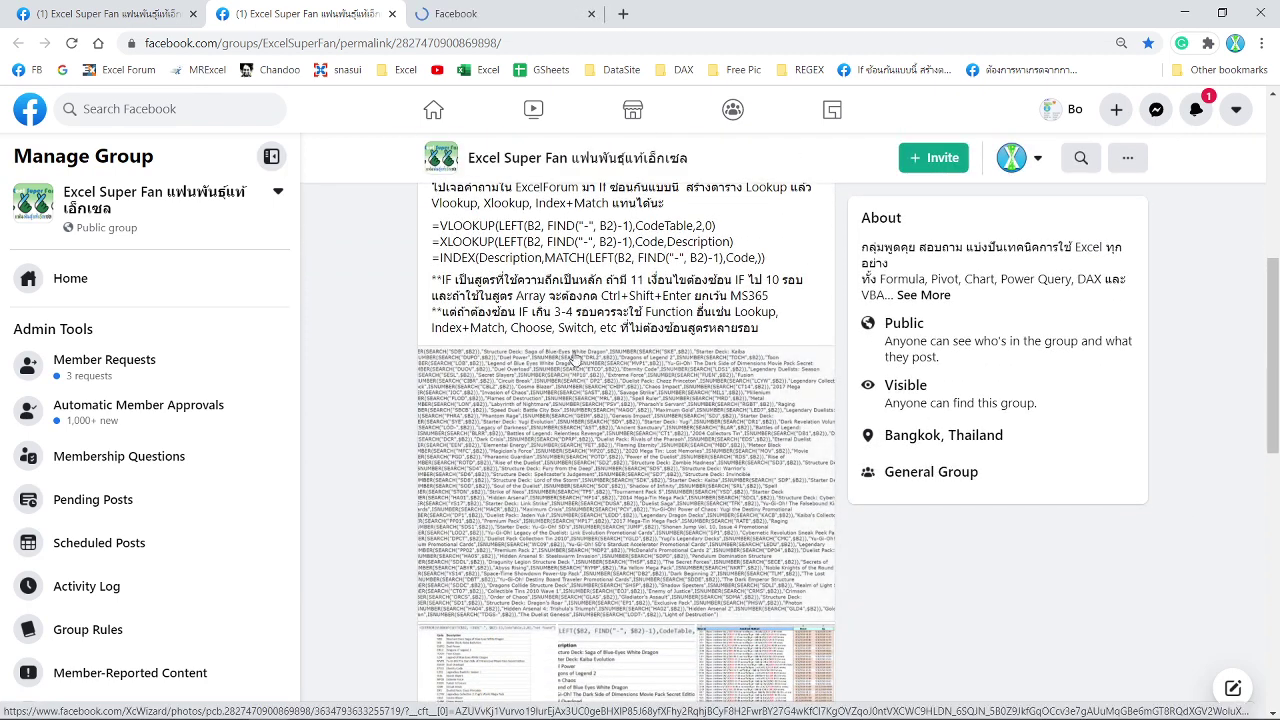
{"action": "left_click", "coordinate": [514, 12]}
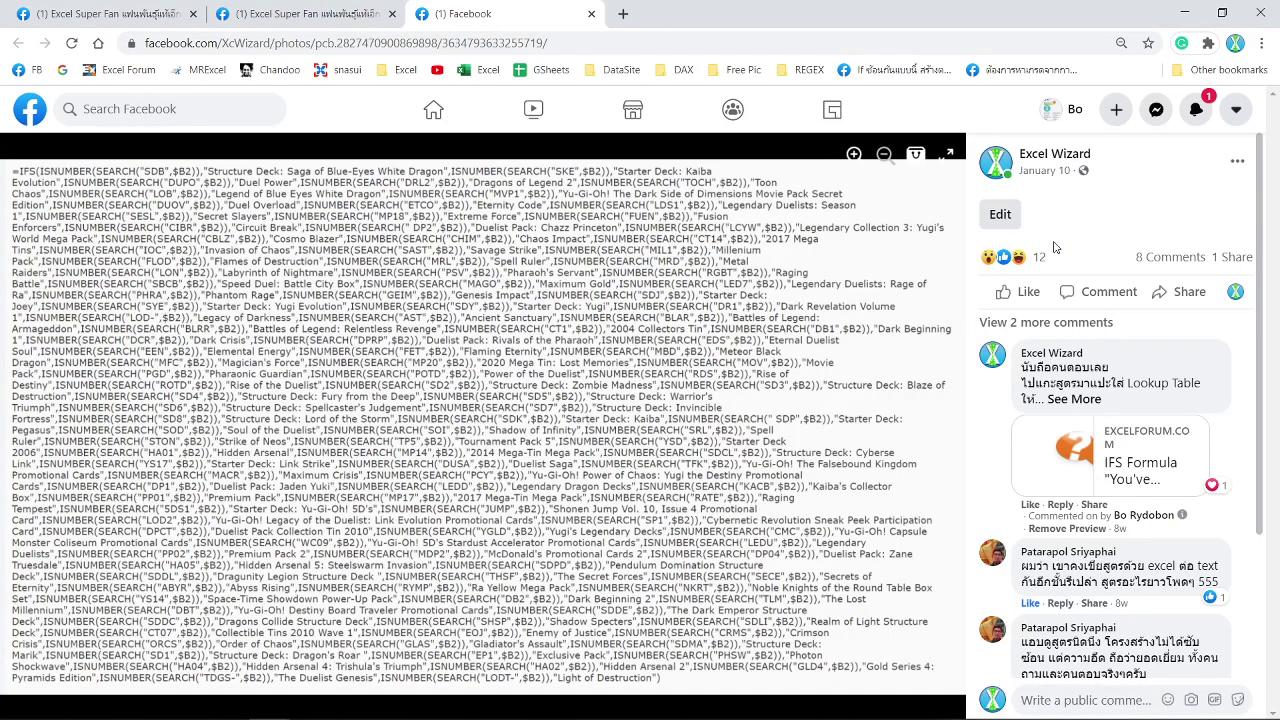
{"action": "mouse_move", "coordinate": [480, 420]}
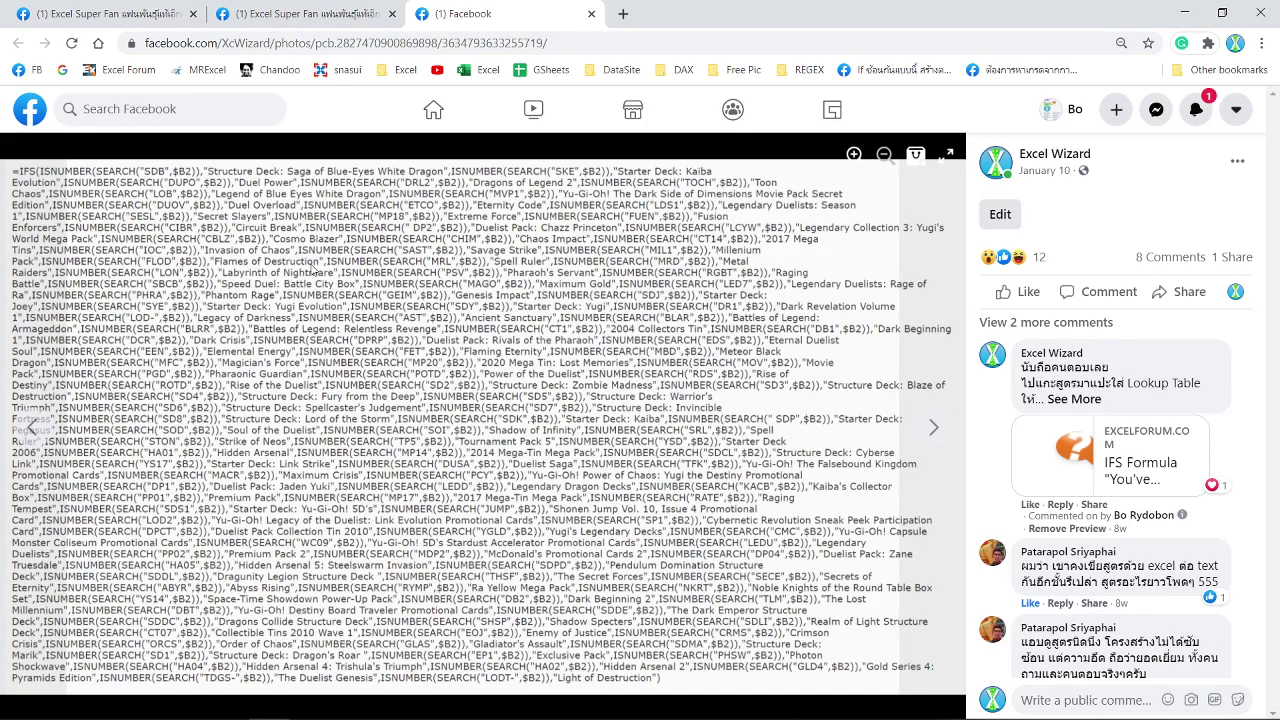
{"action": "left_click", "coordinate": [272, 10]}
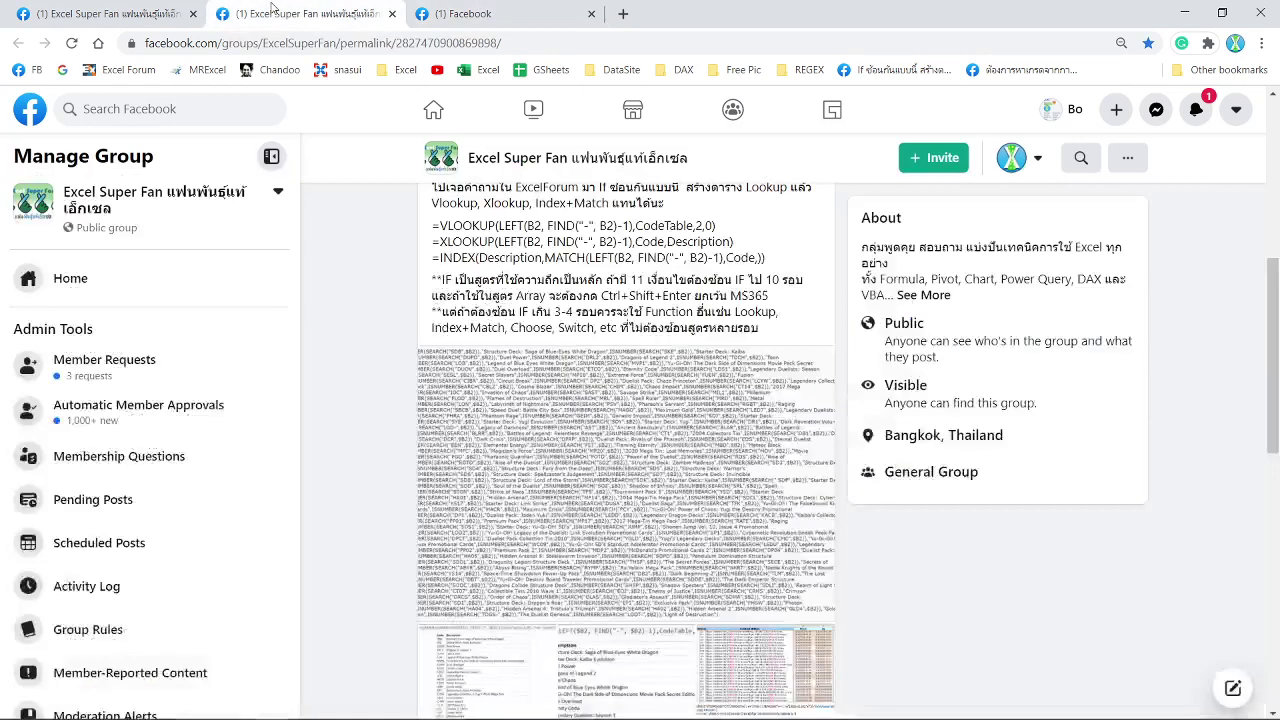
{"action": "scroll", "coordinate": [625, 450], "scroll_direction": "down", "scroll_amount": 5}
{"action": "scroll", "coordinate": [625, 450], "scroll_direction": "up", "scroll_amount": 5}
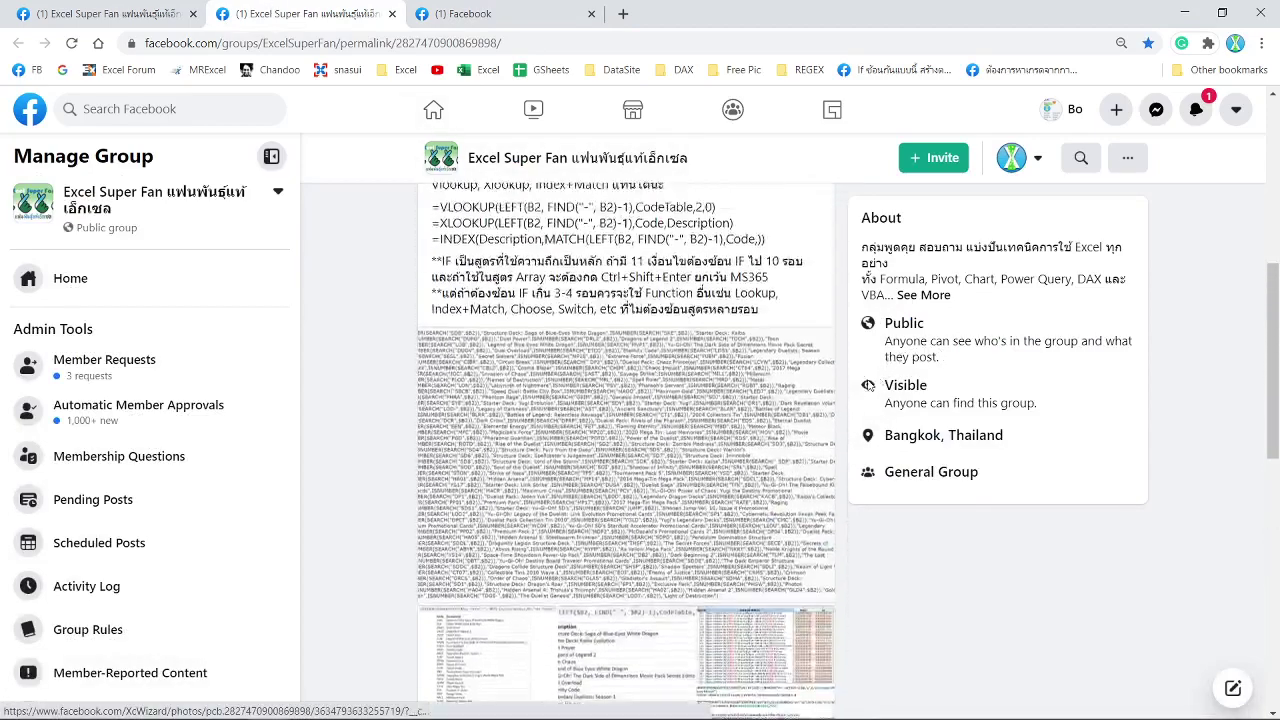
{"action": "scroll", "coordinate": [625, 400], "scroll_direction": "up", "scroll_amount": 1}
{"action": "scroll", "coordinate": [626, 391], "scroll_direction": "down", "scroll_amount": 5}
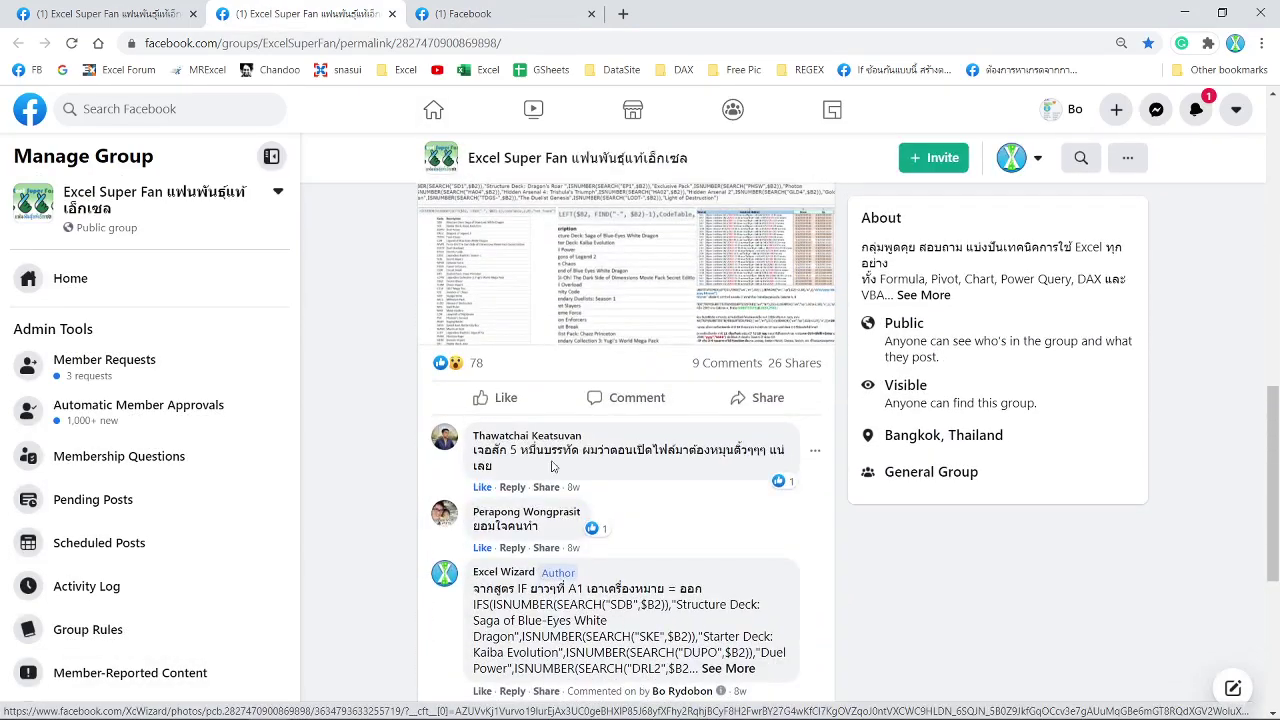
{"action": "scroll", "coordinate": [560, 460], "scroll_direction": "up", "scroll_amount": 2}
{"action": "scroll", "coordinate": [600, 470], "scroll_direction": "up", "scroll_amount": 3}
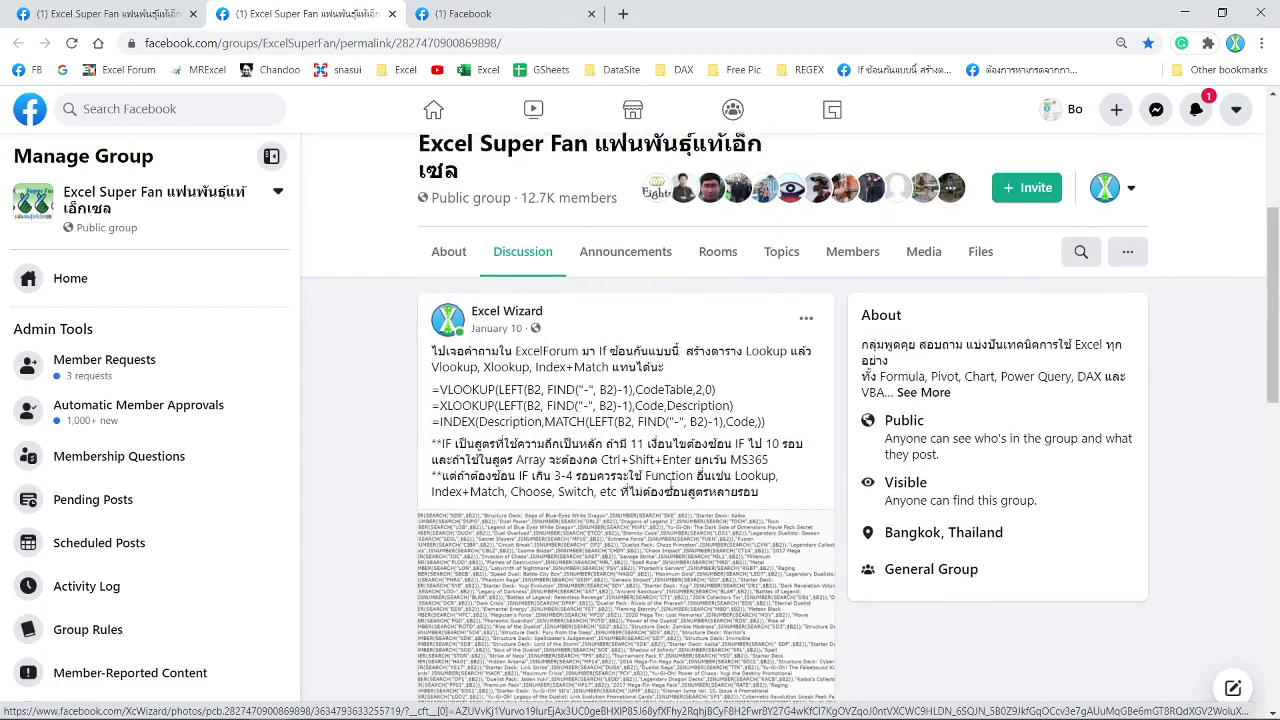
{"action": "scroll", "coordinate": [625, 450], "scroll_direction": "down", "scroll_amount": 4}
Step: Page through the post's formula photos and open the linked Excel Forum thread
{"action": "left_click", "coordinate": [522, 289]}
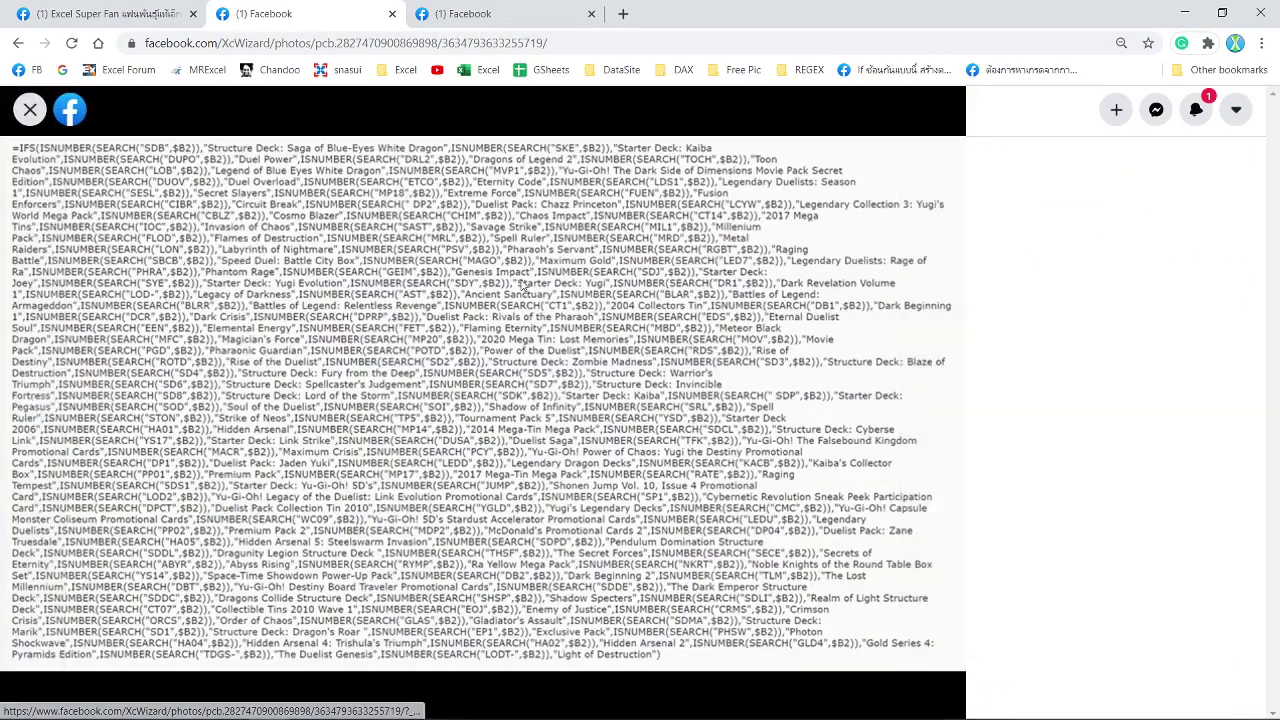
{"action": "left_click", "coordinate": [935, 404]}
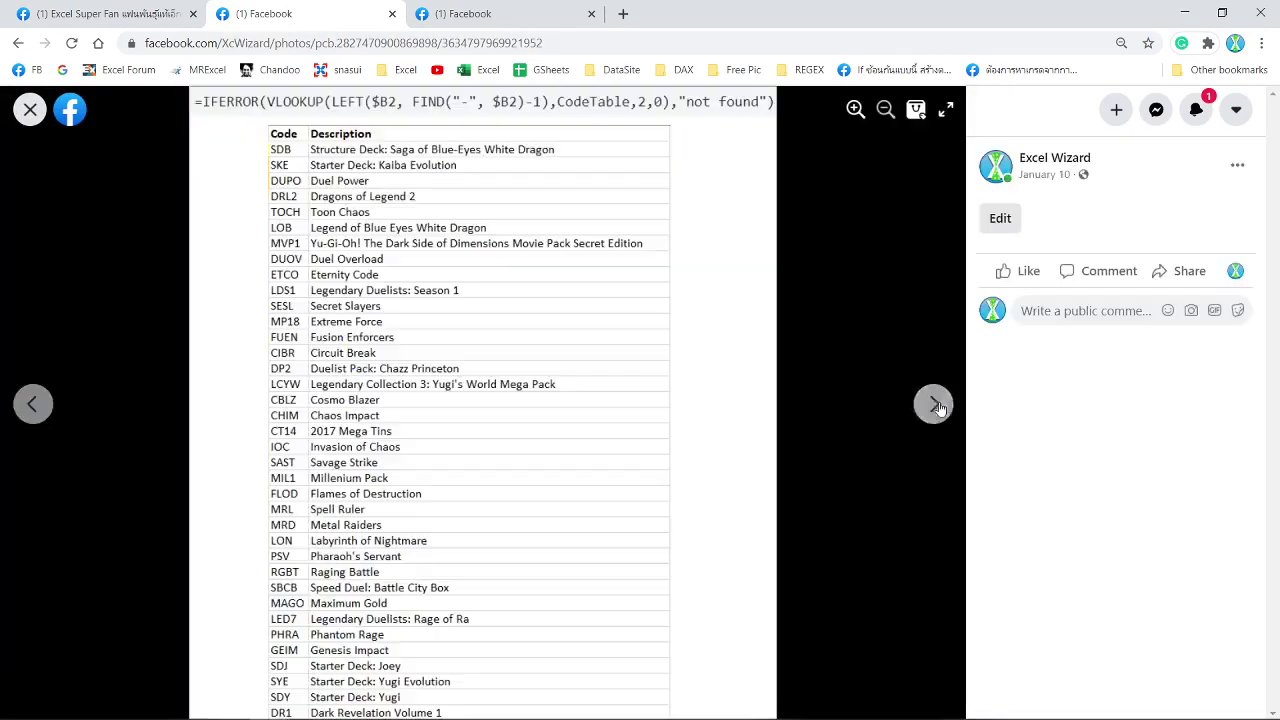
{"action": "left_click", "coordinate": [935, 404]}
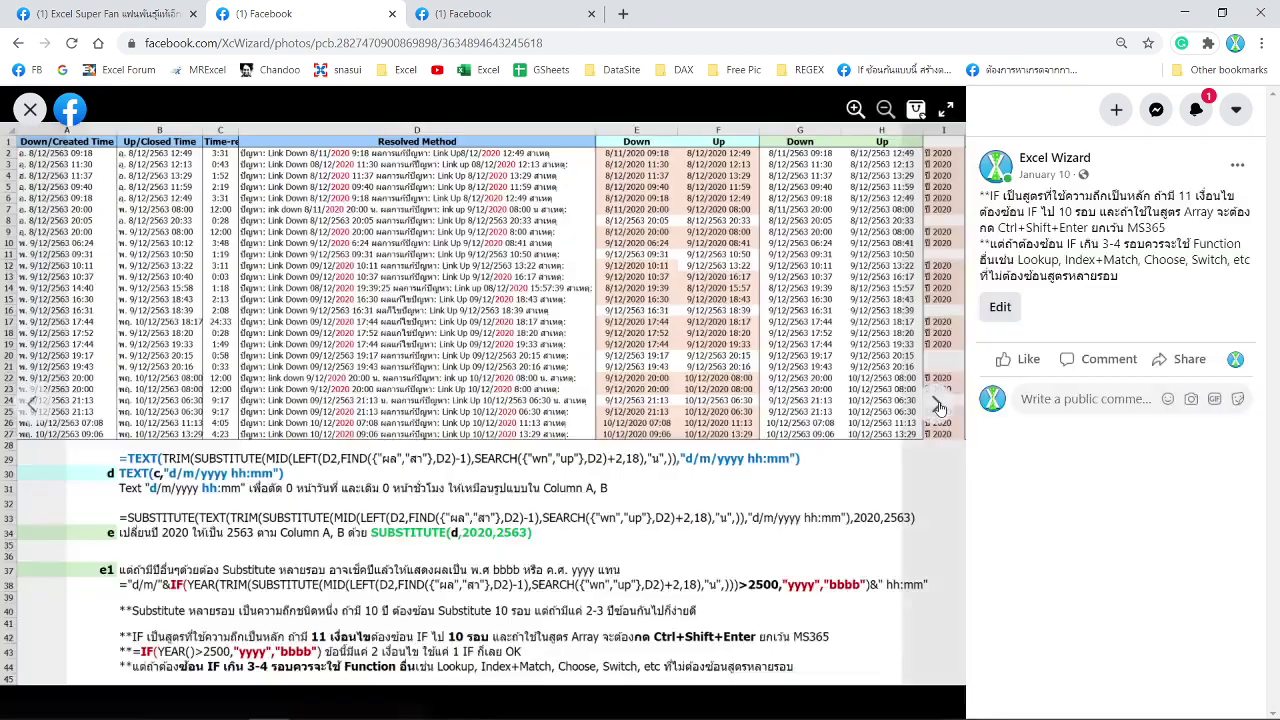
{"action": "left_click", "coordinate": [938, 407]}
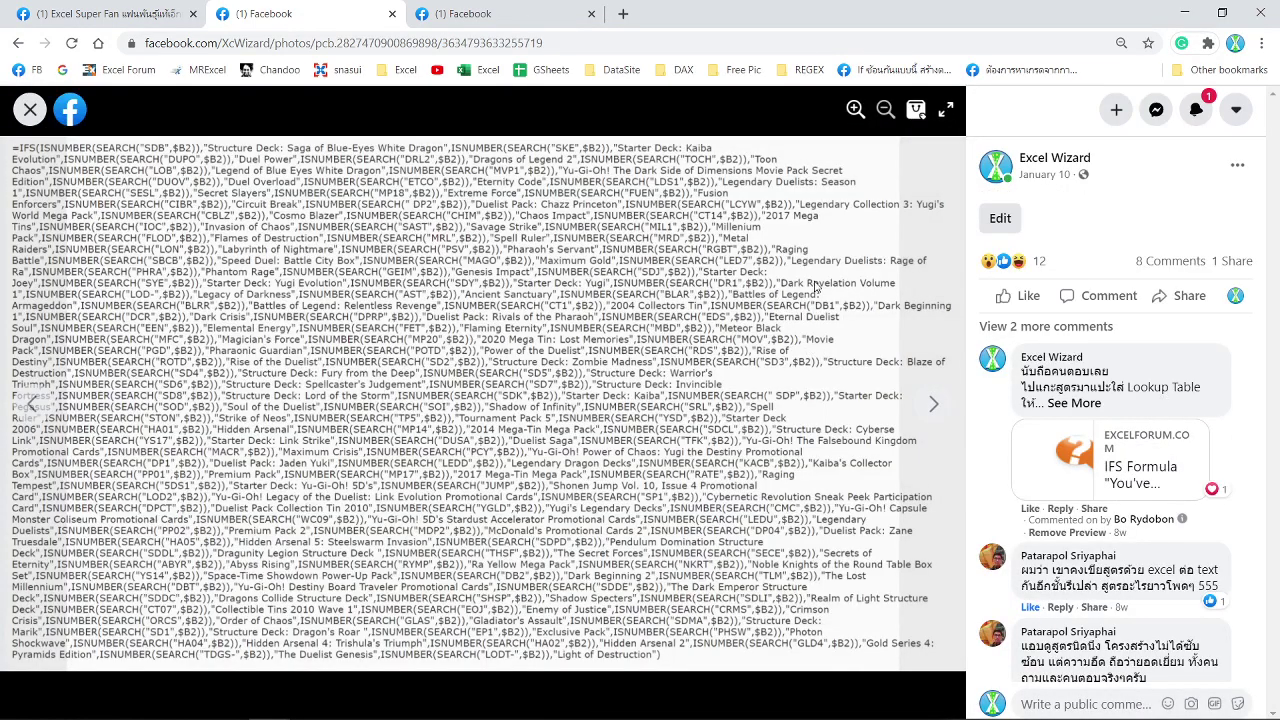
{"action": "left_click", "coordinate": [1128, 463]}
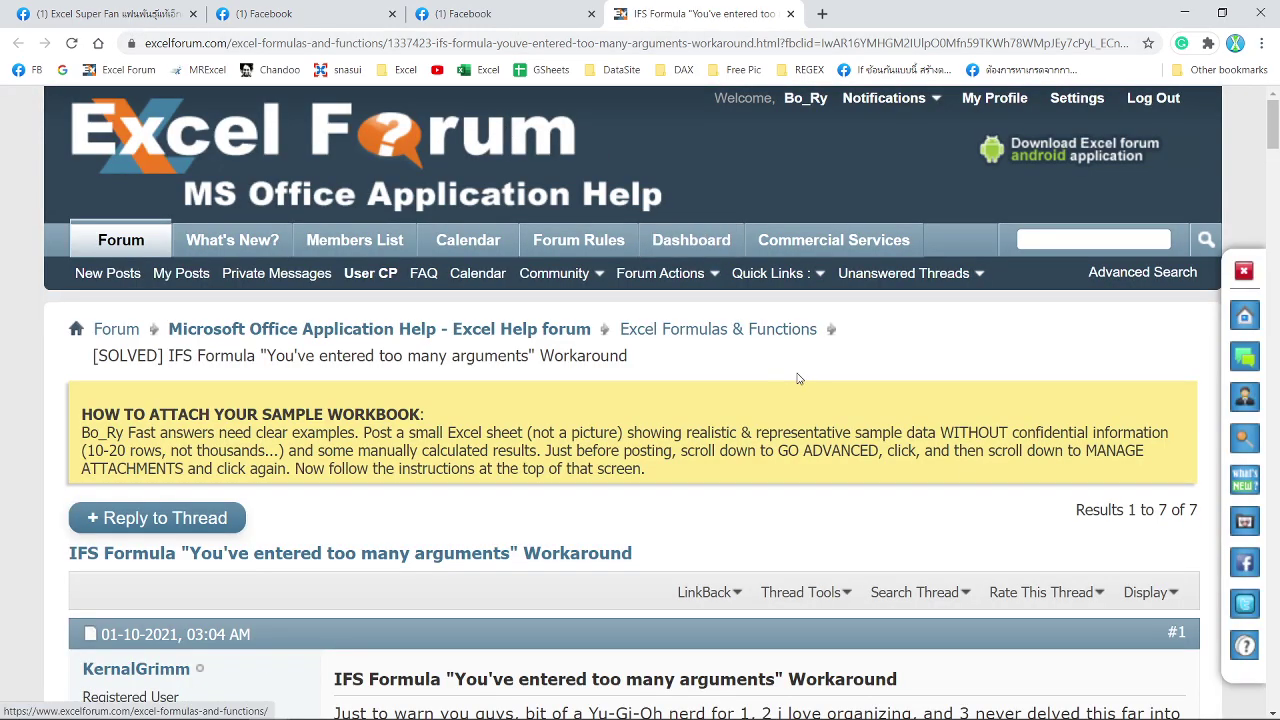
Step: Zoom the forum page out and select the IFERROR/VLOOKUP formula in reply #4
{"action": "key", "text": "ctrl+minus"}
{"action": "scroll", "coordinate": [827, 350], "scroll_direction": "down", "scroll_amount": 3}
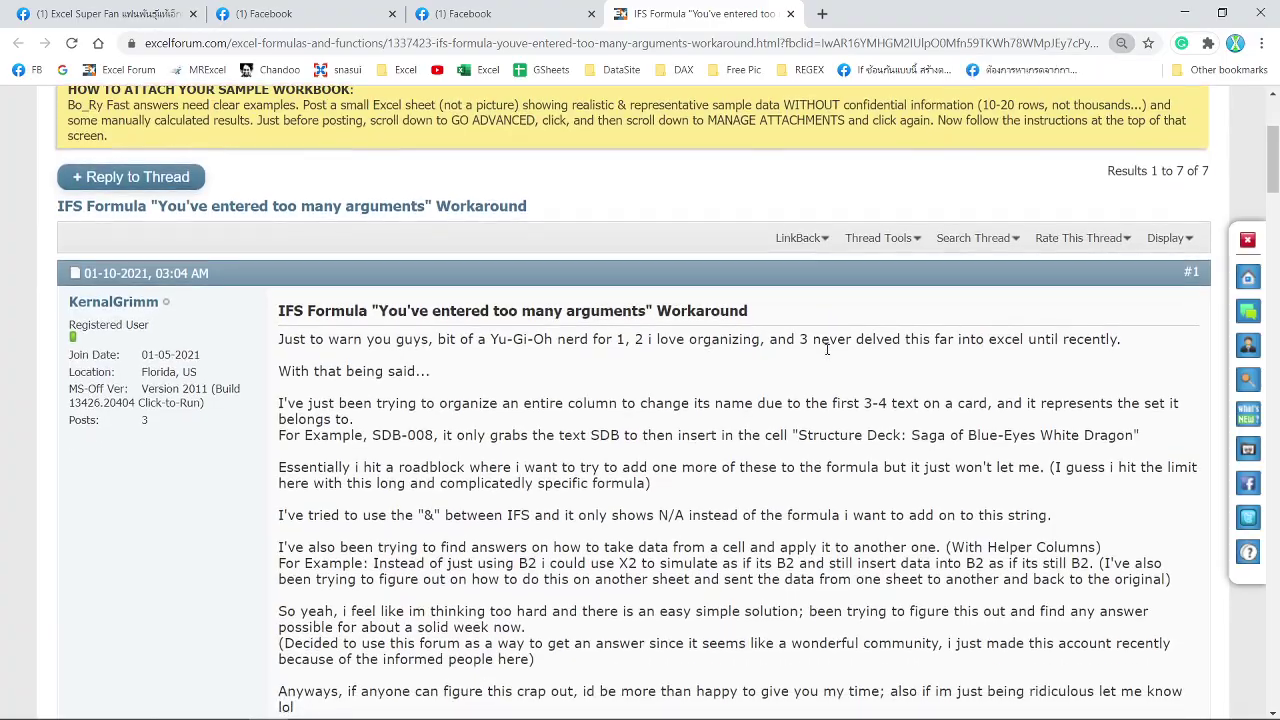
{"action": "scroll", "coordinate": [827, 350], "scroll_direction": "down", "scroll_amount": 5}
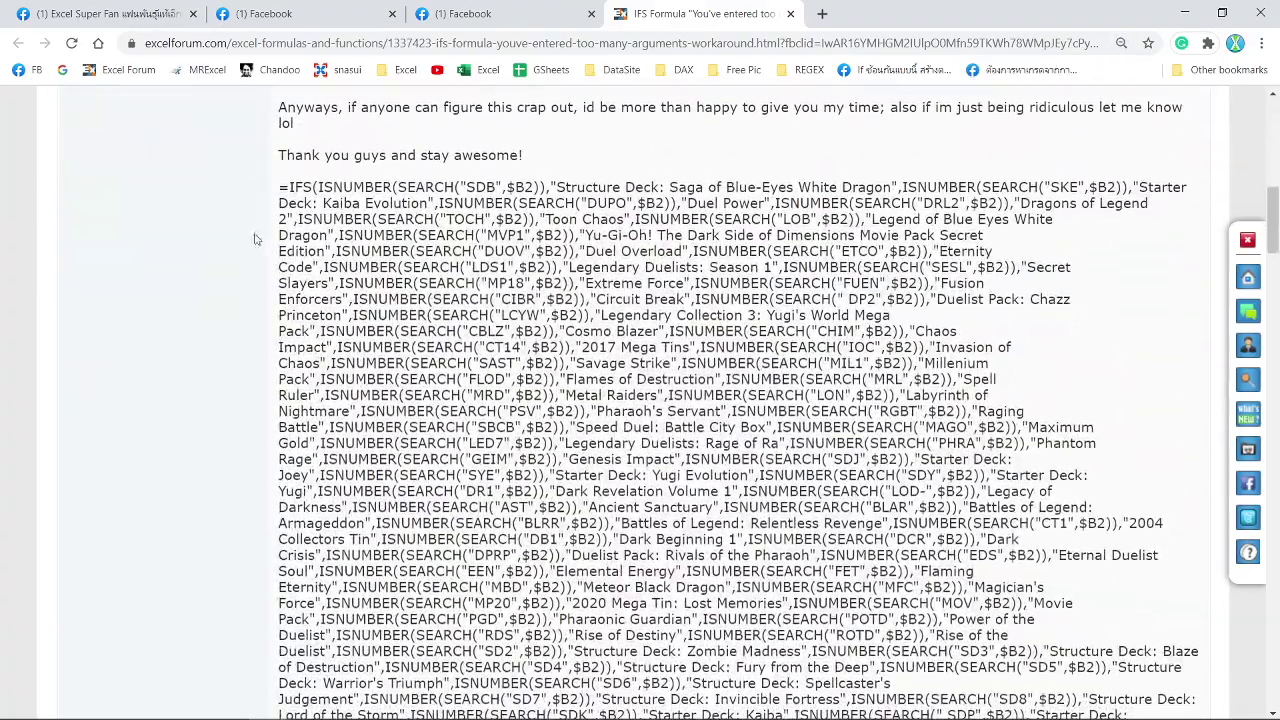
{"action": "scroll", "coordinate": [272, 190], "scroll_direction": "down", "scroll_amount": 2}
{"action": "scroll", "coordinate": [275, 195], "scroll_direction": "down", "scroll_amount": 1}
{"action": "scroll", "coordinate": [280, 200], "scroll_direction": "down", "scroll_amount": 1}
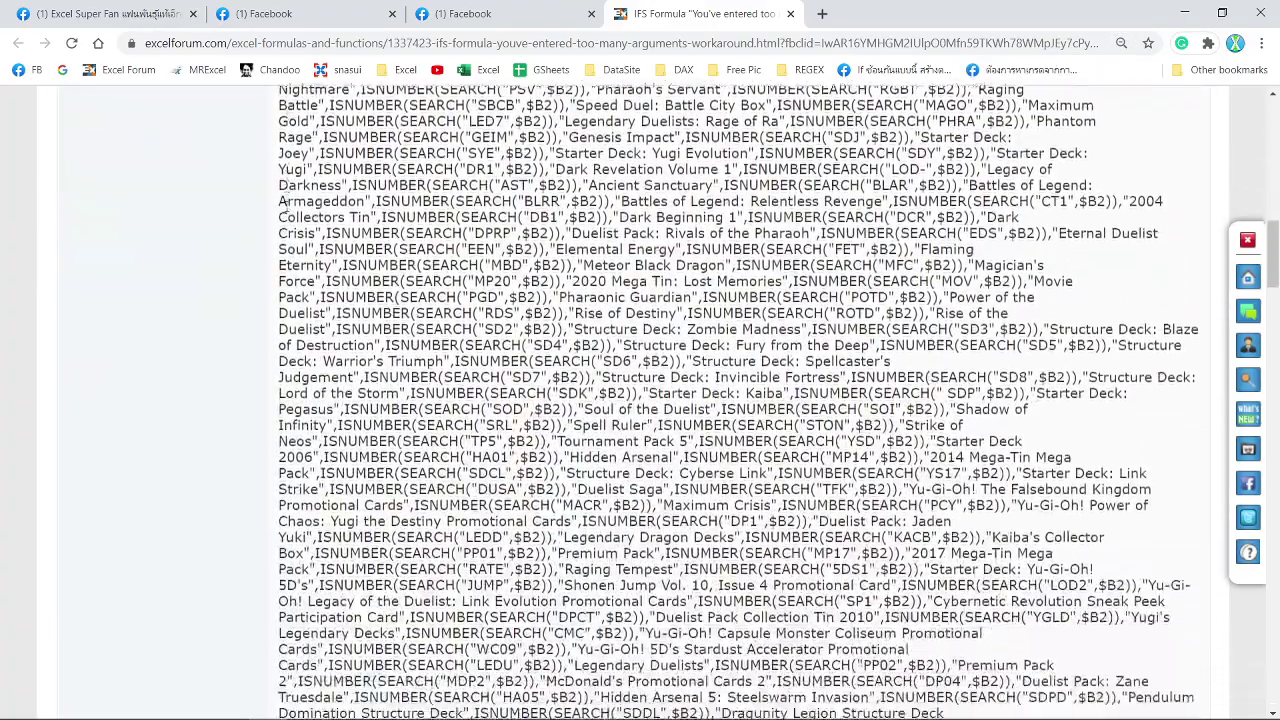
{"action": "scroll", "coordinate": [285, 205], "scroll_direction": "down", "scroll_amount": 1}
{"action": "scroll", "coordinate": [287, 207], "scroll_direction": "down", "scroll_amount": 3}
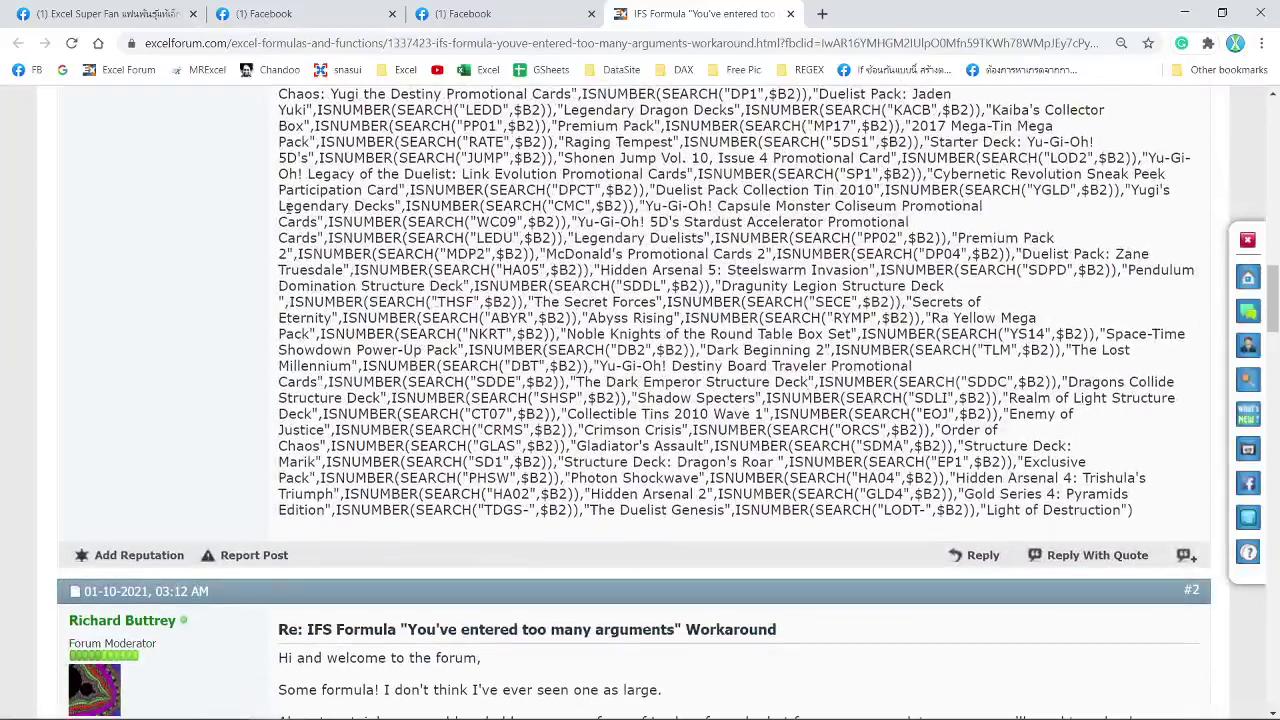
{"action": "scroll", "coordinate": [425, 270], "scroll_direction": "down", "scroll_amount": 1}
{"action": "scroll", "coordinate": [500, 290], "scroll_direction": "down", "scroll_amount": 1}
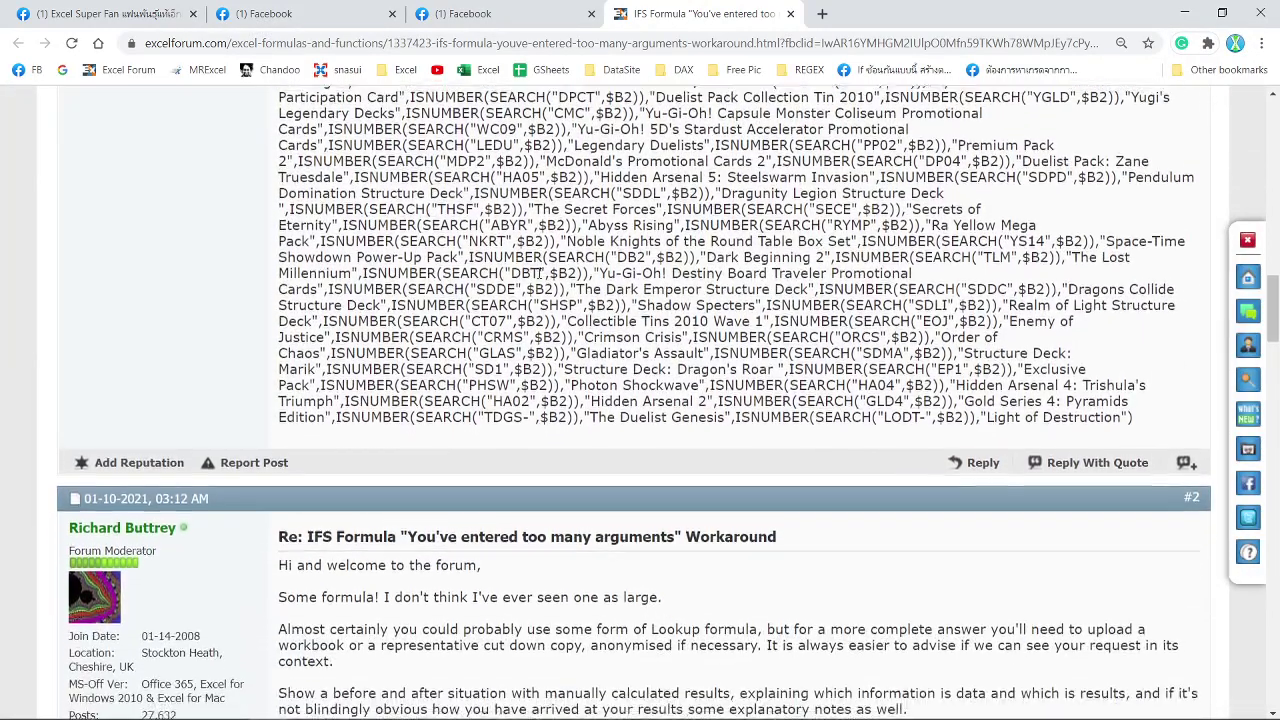
{"action": "scroll", "coordinate": [604, 306], "scroll_direction": "down", "scroll_amount": 1}
{"action": "scroll", "coordinate": [604, 308], "scroll_direction": "down", "scroll_amount": 1}
{"action": "scroll", "coordinate": [604, 312], "scroll_direction": "down", "scroll_amount": 2}
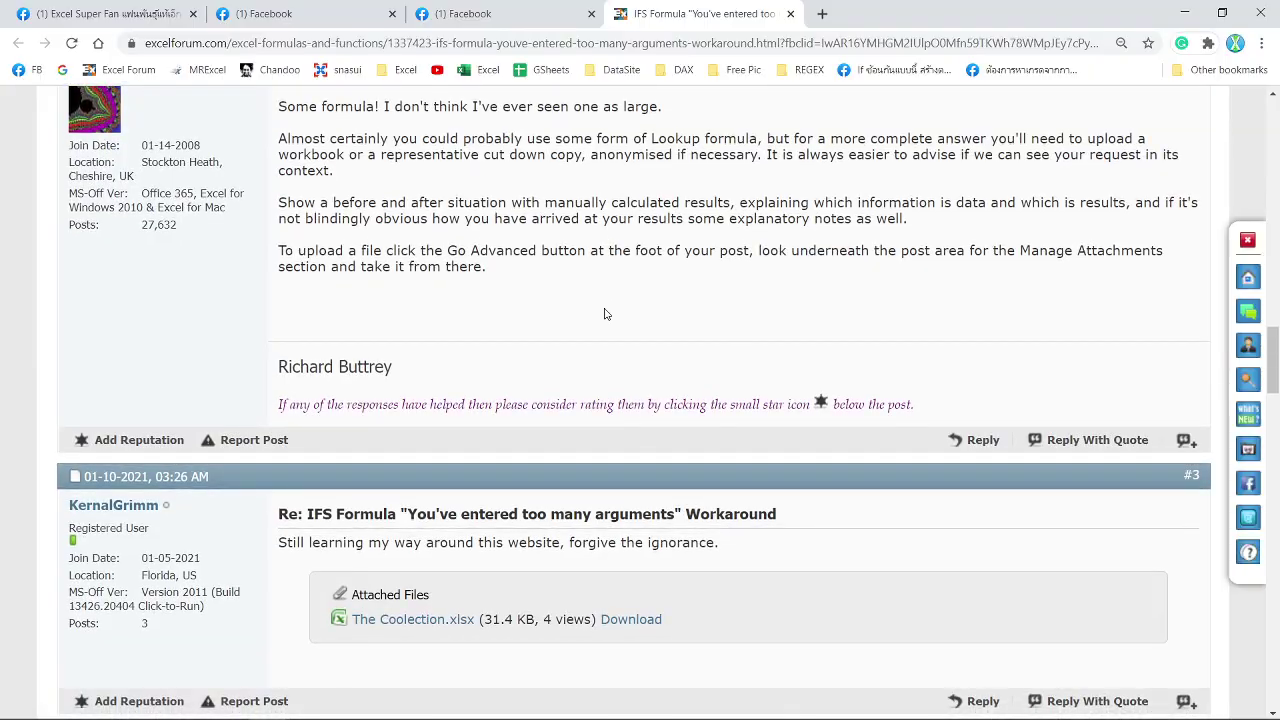
{"action": "scroll", "coordinate": [604, 314], "scroll_direction": "up", "scroll_amount": 3}
{"action": "scroll", "coordinate": [604, 314], "scroll_direction": "up", "scroll_amount": 5}
{"action": "scroll", "coordinate": [604, 314], "scroll_direction": "up", "scroll_amount": 3}
{"action": "scroll", "coordinate": [604, 314], "scroll_direction": "up", "scroll_amount": 3}
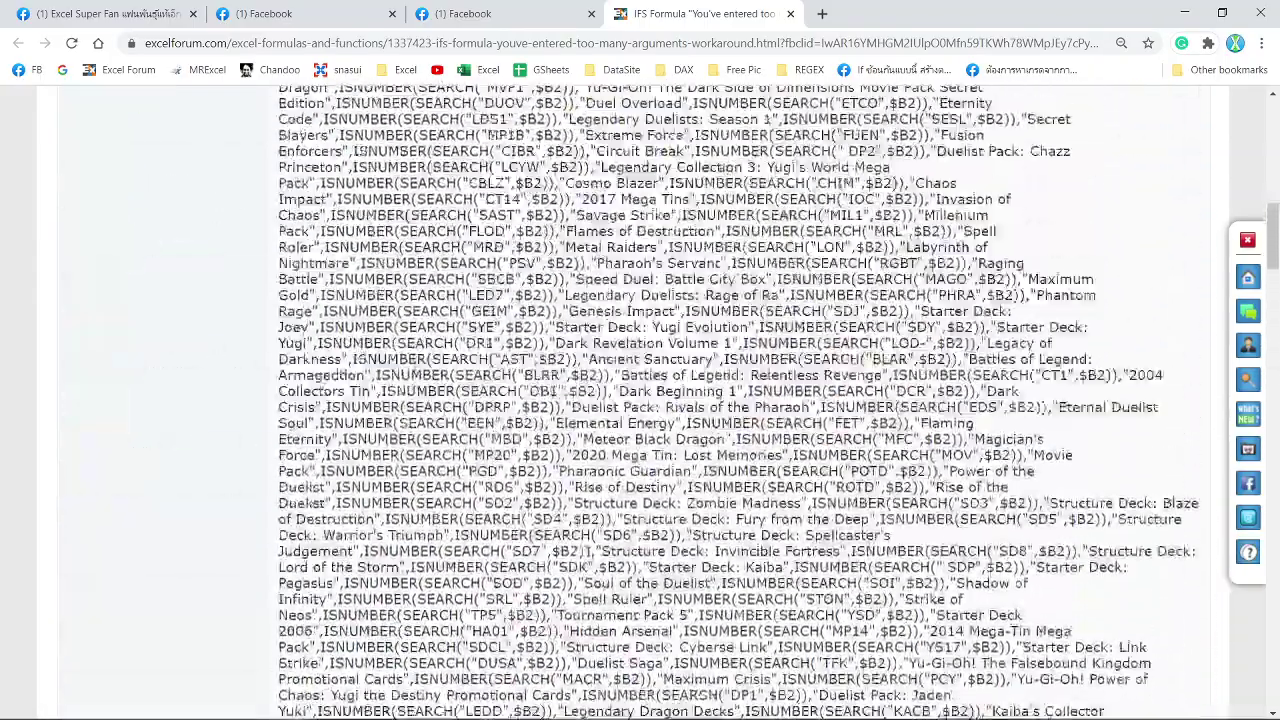
{"action": "scroll", "coordinate": [419, 343], "scroll_direction": "up", "scroll_amount": 3}
{"action": "scroll", "coordinate": [419, 343], "scroll_direction": "down", "scroll_amount": 10}
{"action": "scroll", "coordinate": [419, 343], "scroll_direction": "down", "scroll_amount": 4}
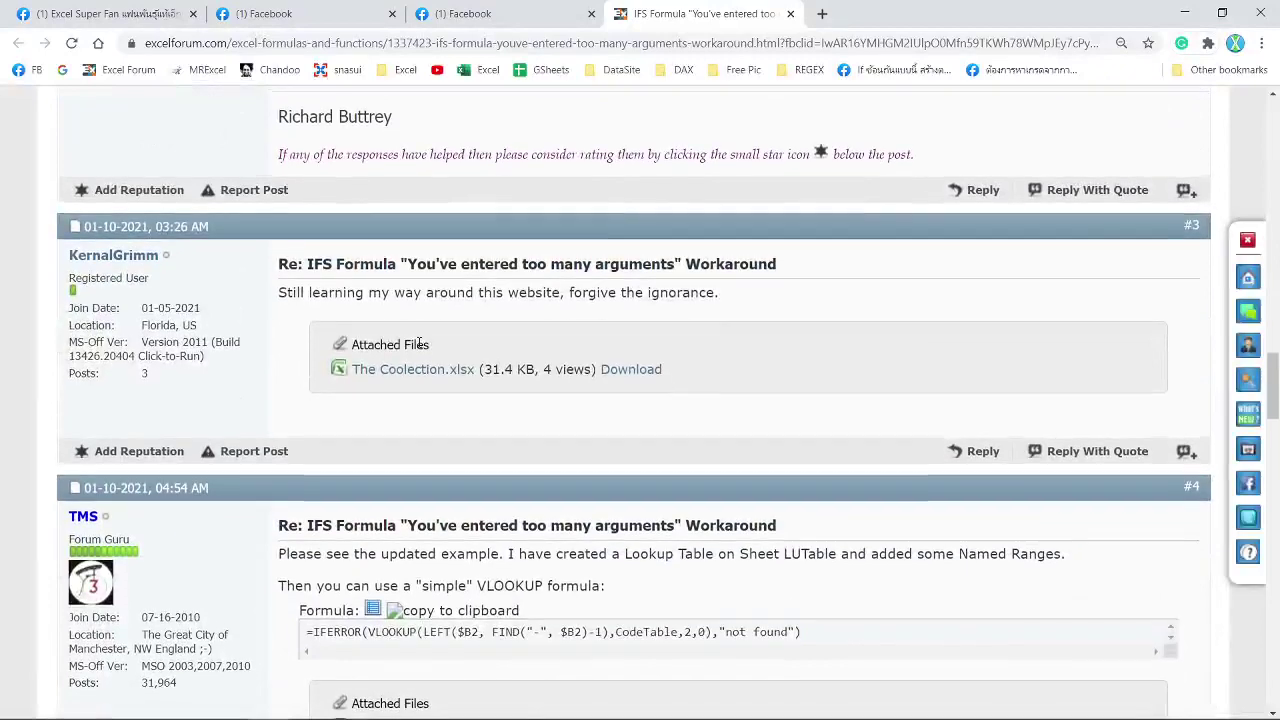
{"action": "scroll", "coordinate": [419, 343], "scroll_direction": "down", "scroll_amount": 3}
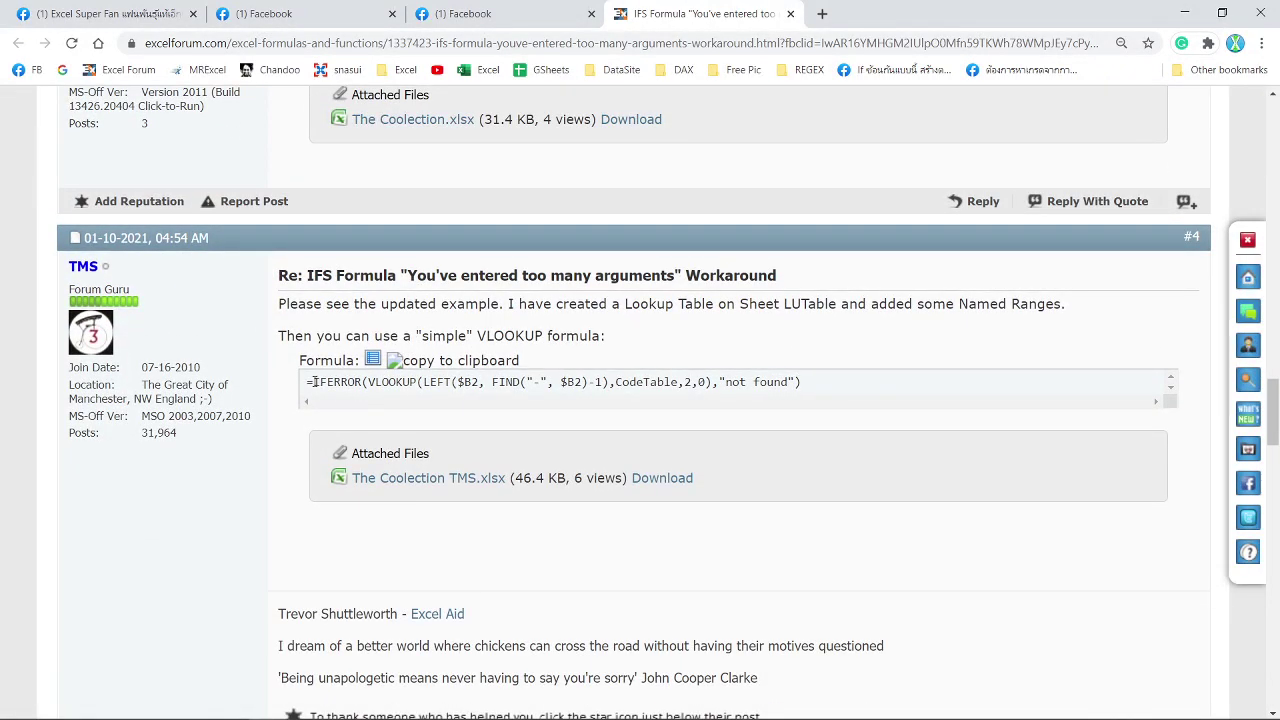
{"action": "left_click_drag", "start_coordinate": [308, 381], "coordinate": [840, 387]}
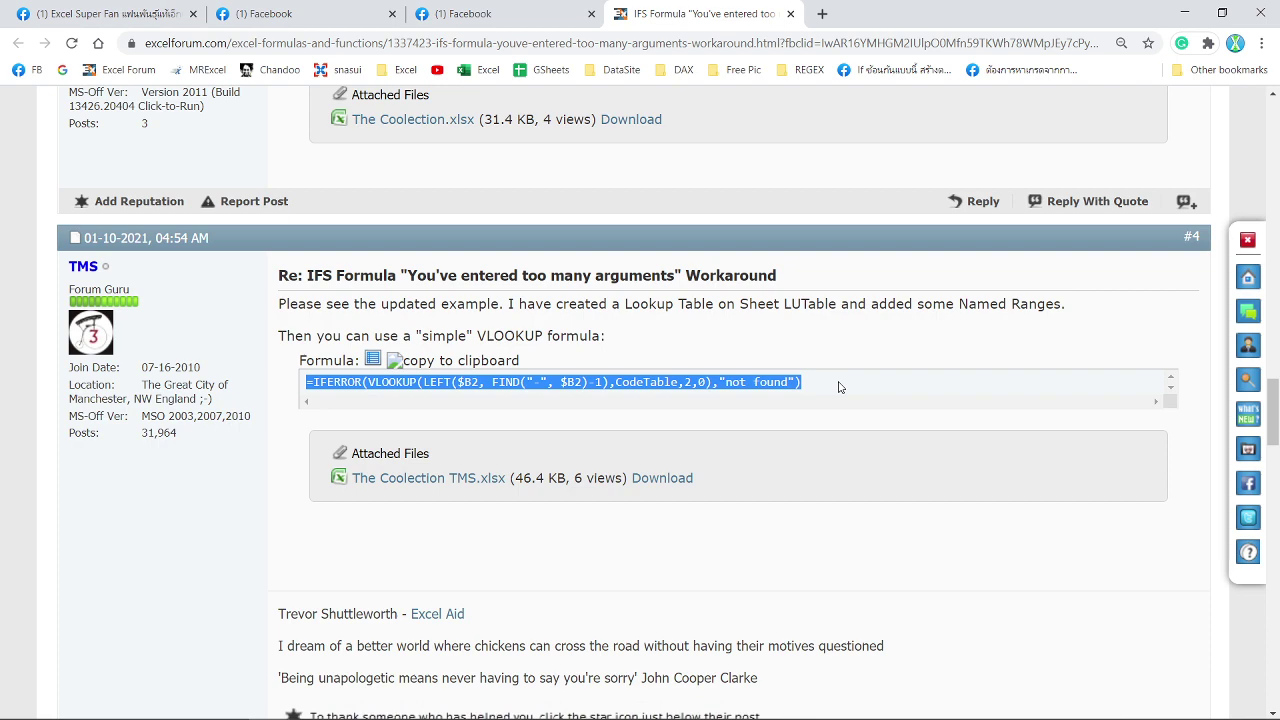
Step: Select part of the long IFS formula, then reselect the whole IFERROR/VLOOKUP formula line
{"action": "scroll", "coordinate": [840, 387], "scroll_direction": "down", "scroll_amount": 10}
{"action": "scroll", "coordinate": [840, 387], "scroll_direction": "down", "scroll_amount": 10}
{"action": "scroll", "coordinate": [840, 387], "scroll_direction": "down", "scroll_amount": 5}
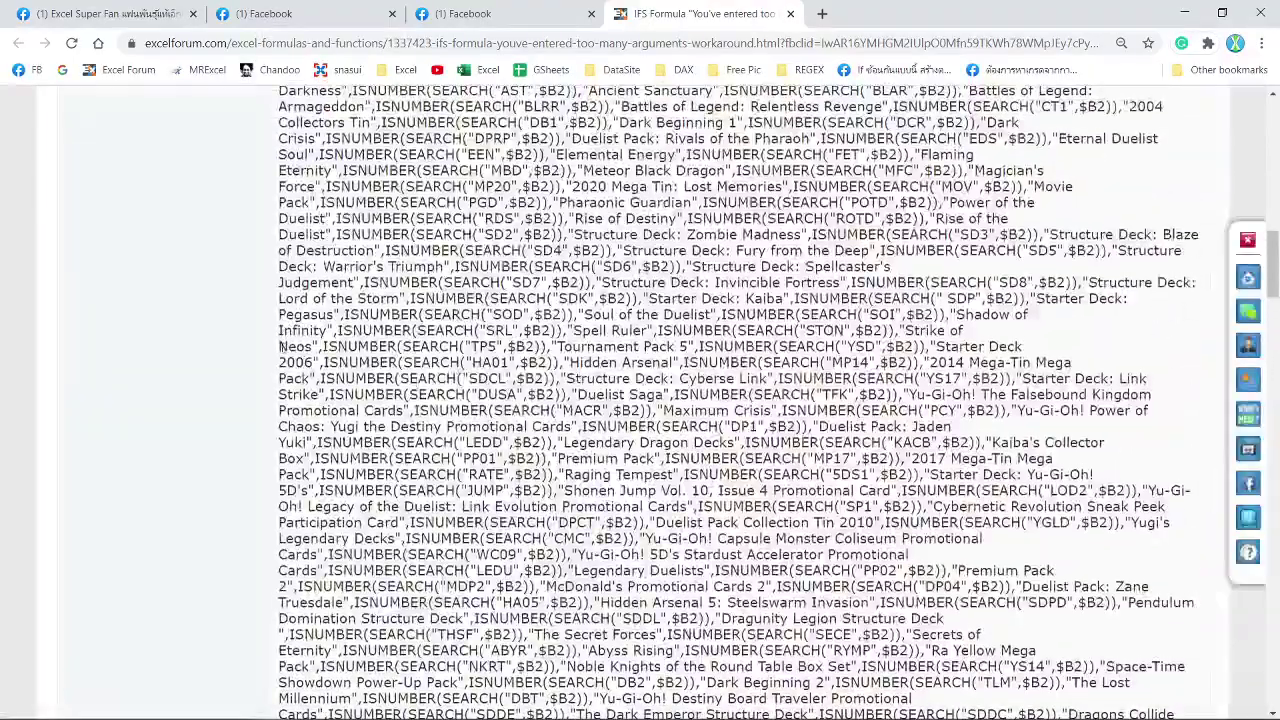
{"action": "left_click_drag", "start_coordinate": [308, 234], "coordinate": [410, 602]}
{"action": "scroll", "coordinate": [600, 430], "scroll_direction": "down", "scroll_amount": 10}
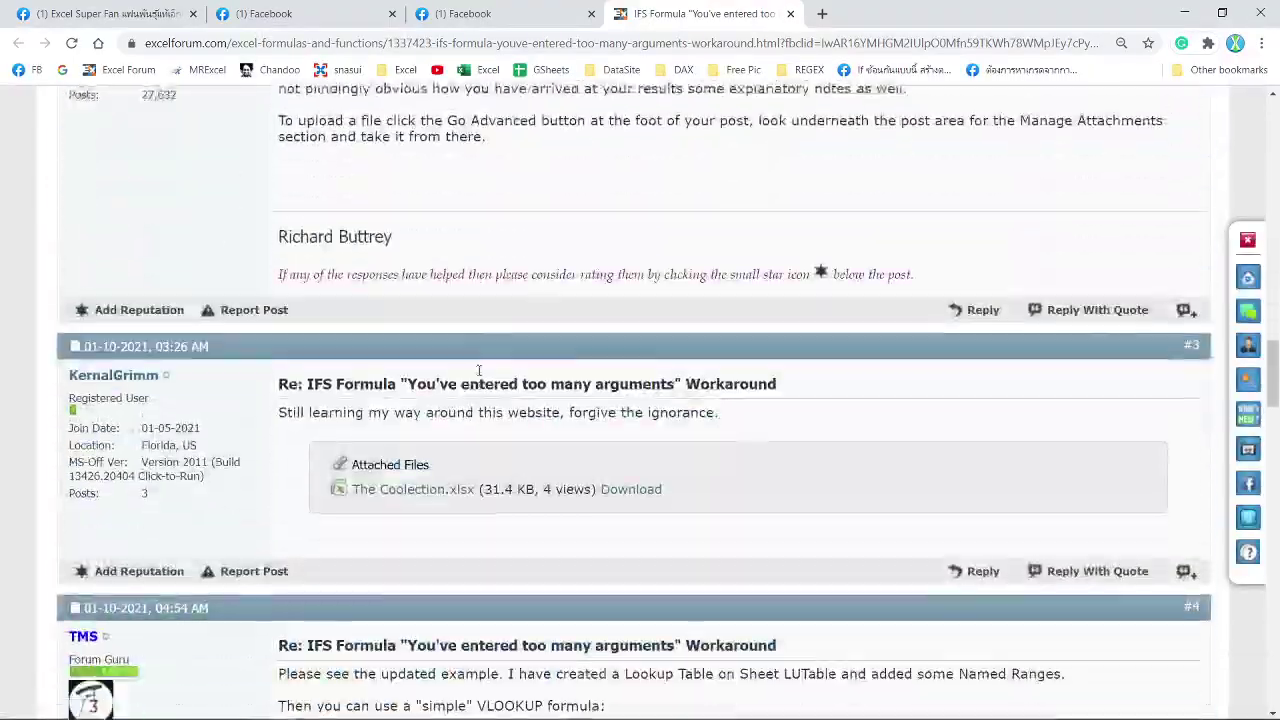
{"action": "scroll", "coordinate": [700, 460], "scroll_direction": "down", "scroll_amount": 2}
{"action": "scroll", "coordinate": [720, 466], "scroll_direction": "down", "scroll_amount": 3}
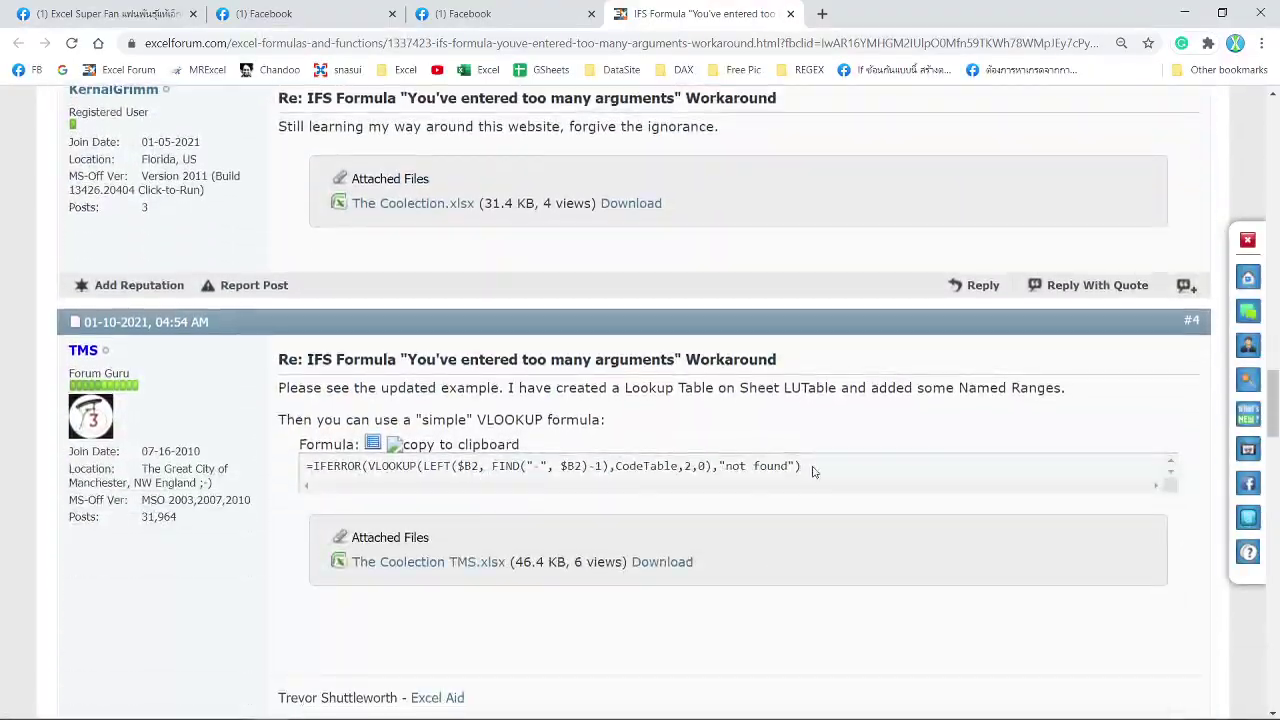
{"action": "left_click_drag", "start_coordinate": [815, 467], "coordinate": [307, 468]}
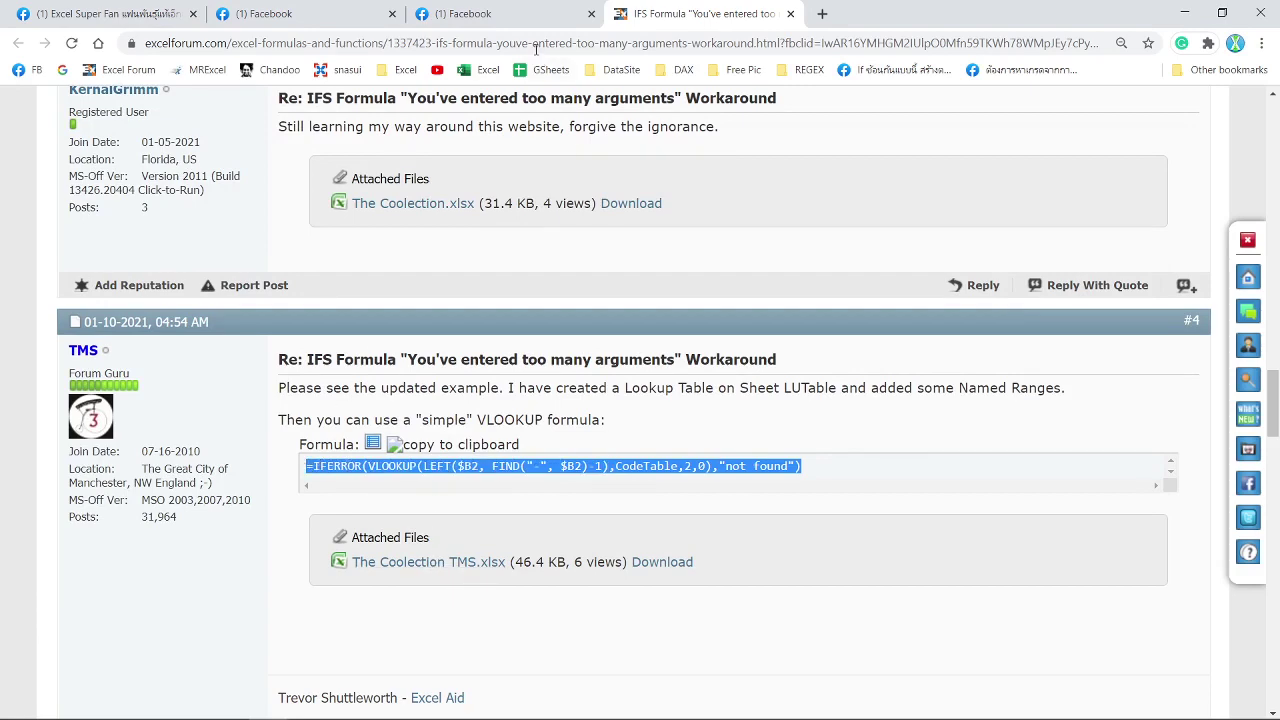
{"action": "left_click", "coordinate": [500, 14]}
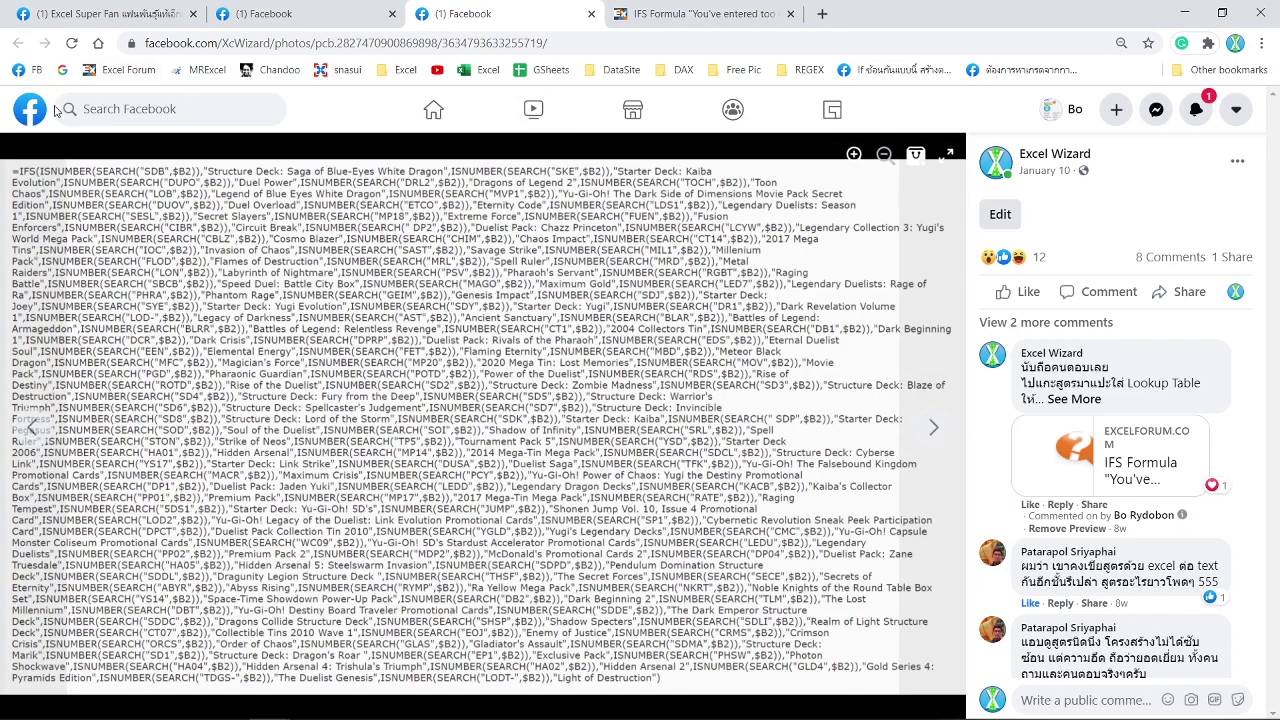
Step: Browse the IFS formula, code-table and spreadsheet photos, then open the saved grade-calculation post
{"action": "left_click", "coordinate": [266, 26]}
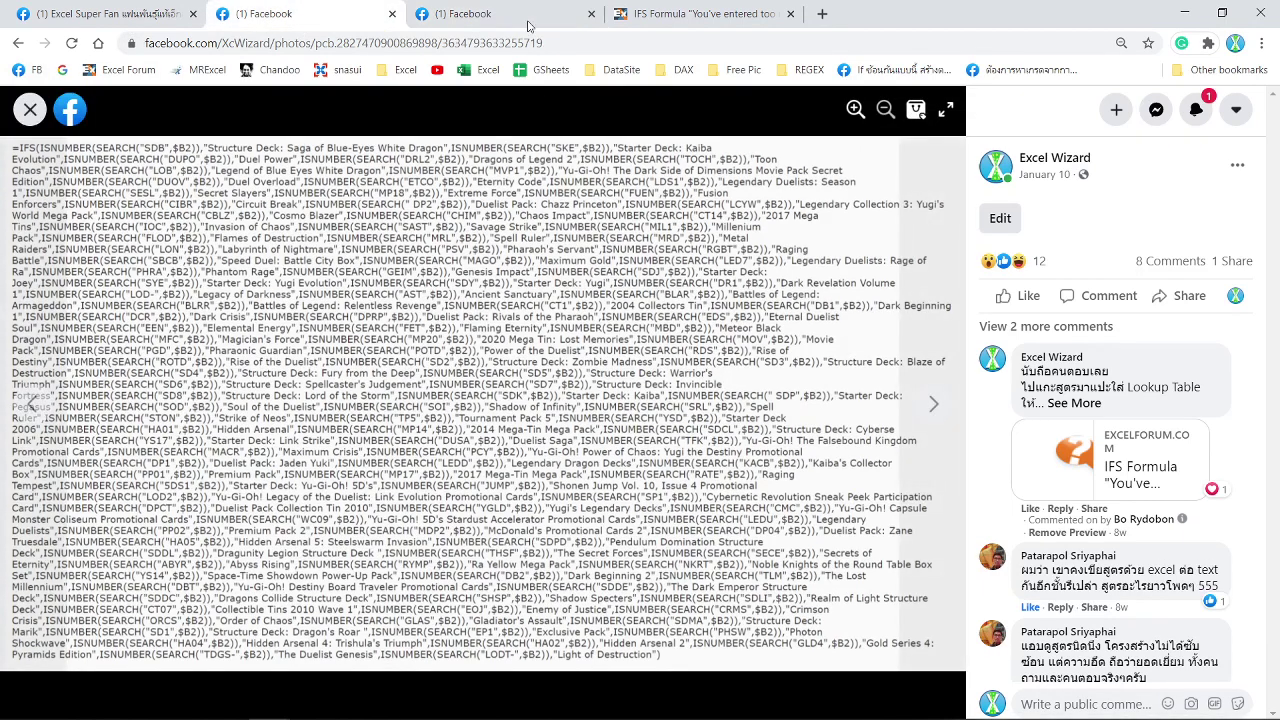
{"action": "left_click", "coordinate": [110, 14]}
{"action": "scroll", "coordinate": [549, 334], "scroll_direction": "up", "scroll_amount": 5}
{"action": "left_click", "coordinate": [264, 14]}
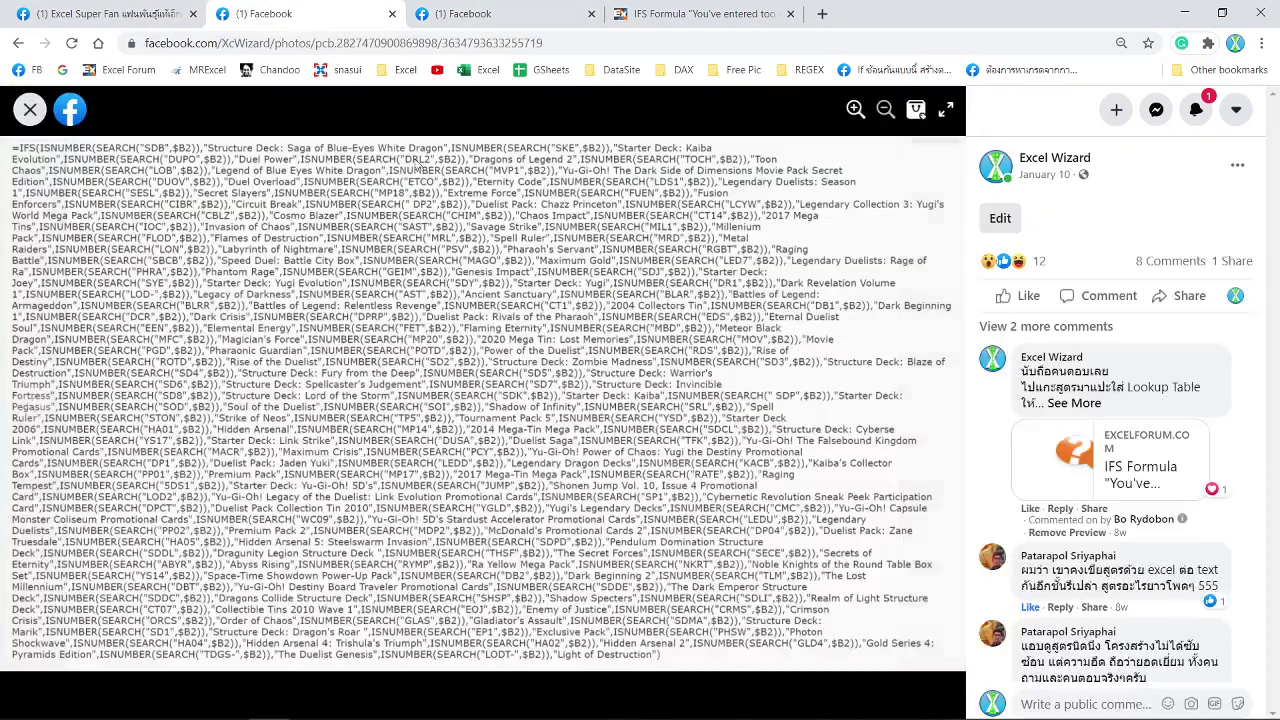
{"action": "left_click", "coordinate": [932, 403]}
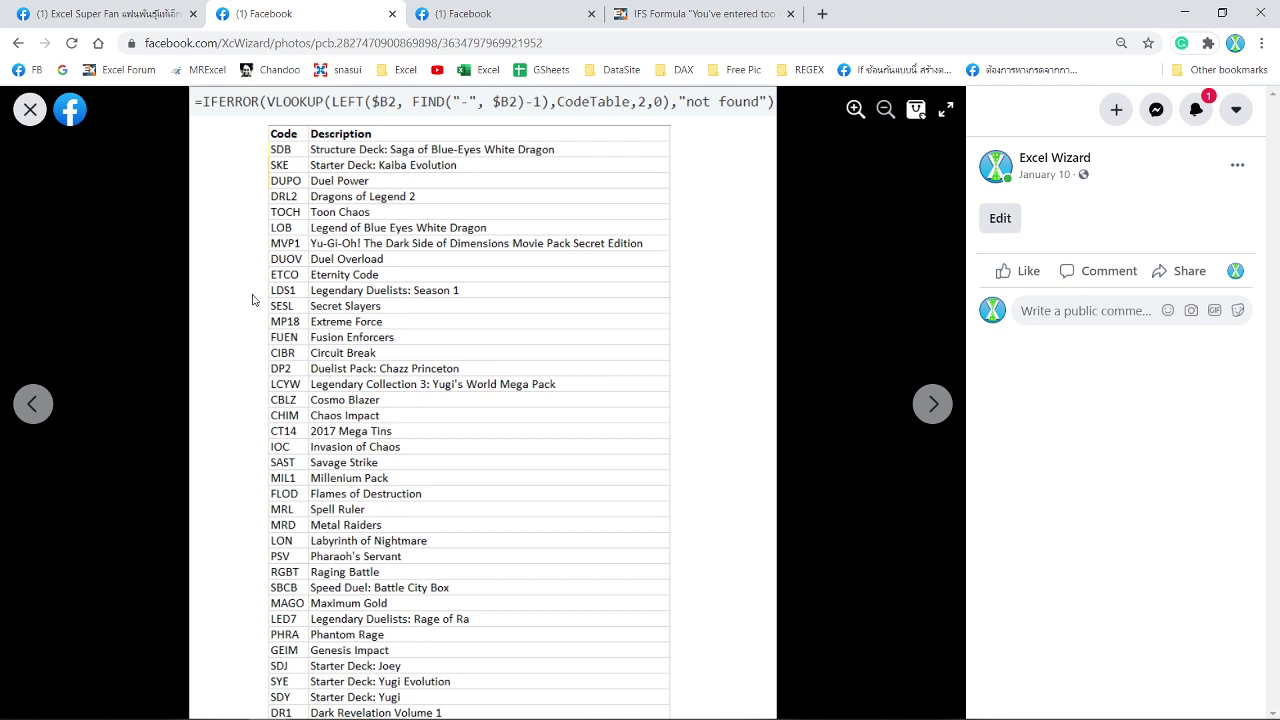
{"action": "left_click", "coordinate": [933, 403]}
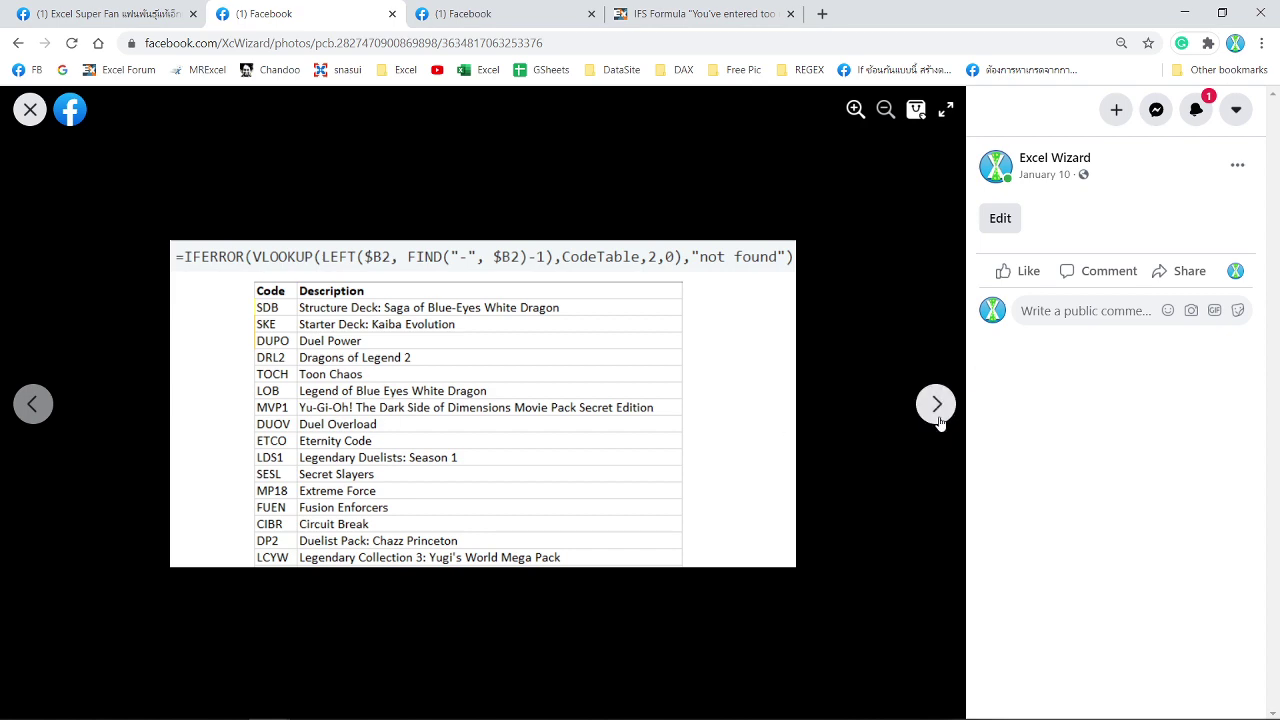
{"action": "left_click", "coordinate": [937, 418]}
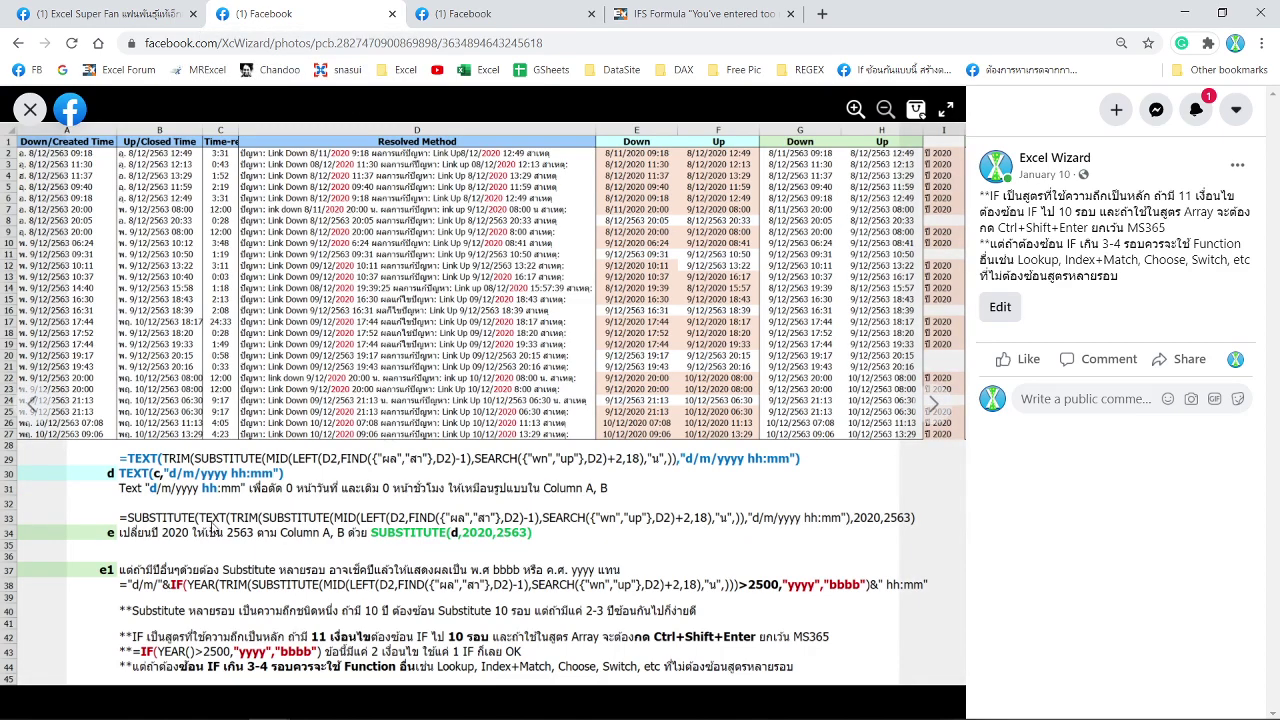
{"action": "left_click", "coordinate": [458, 18]}
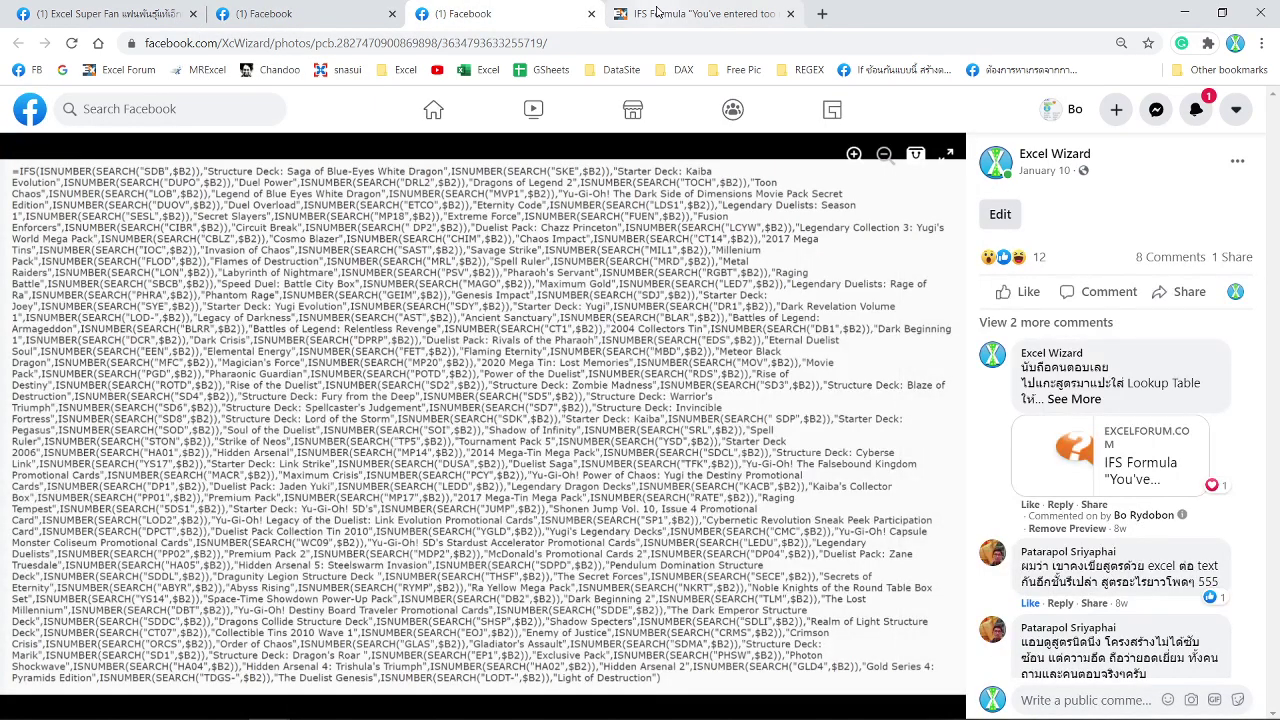
{"action": "left_click", "coordinate": [294, 12]}
{"action": "left_click", "coordinate": [470, 14]}
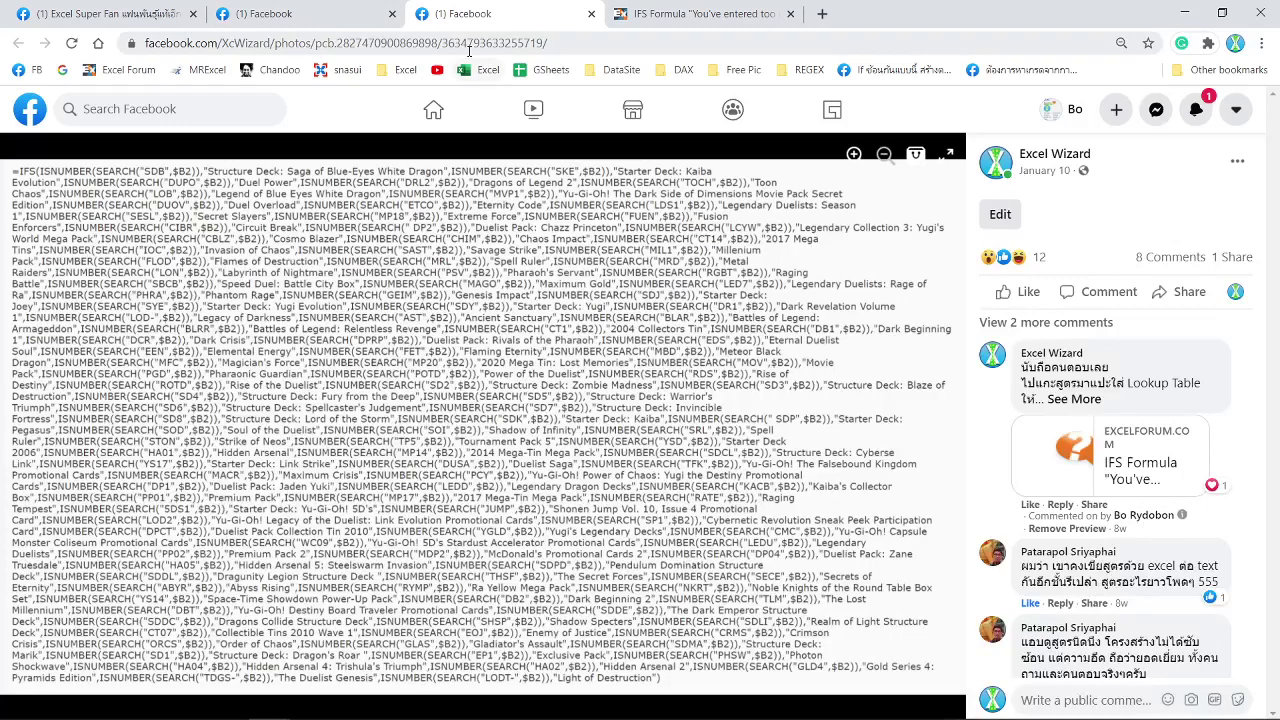
{"action": "left_click", "coordinate": [1012, 72]}
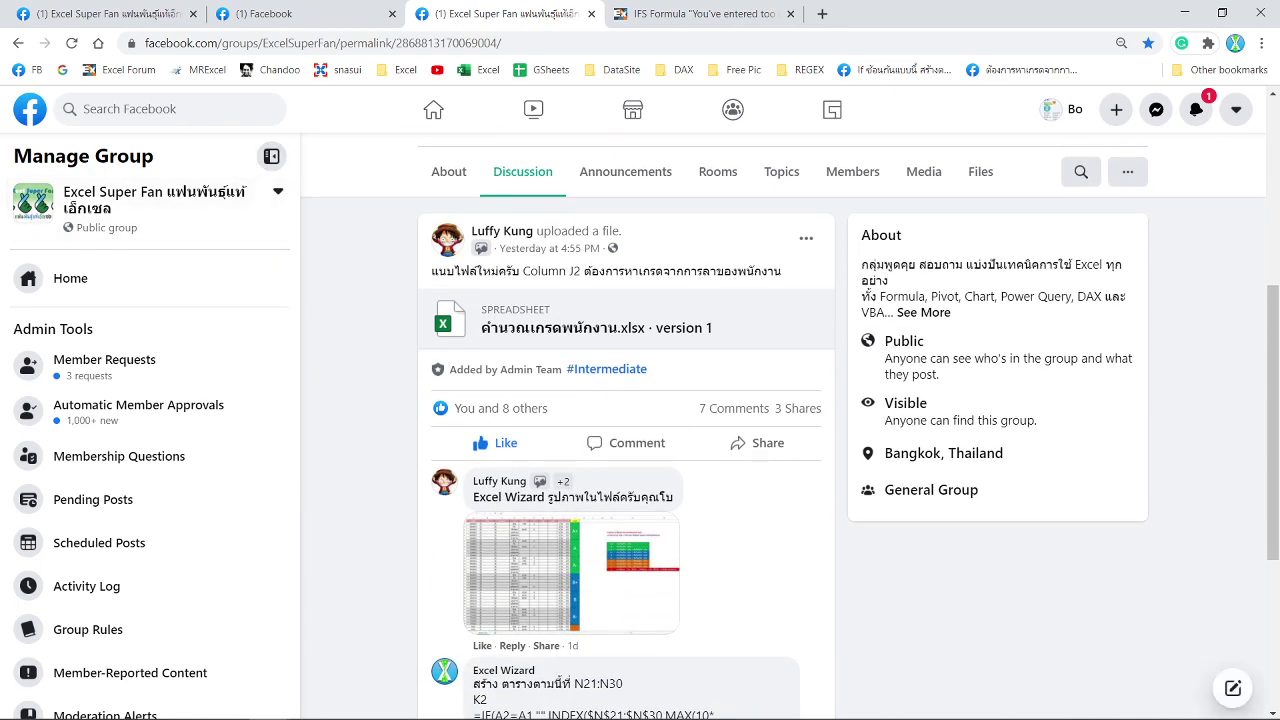
Step: Enlarge the comment's spreadsheet image, select the post's web address, then return to Excel
{"action": "left_click", "coordinate": [592, 586]}
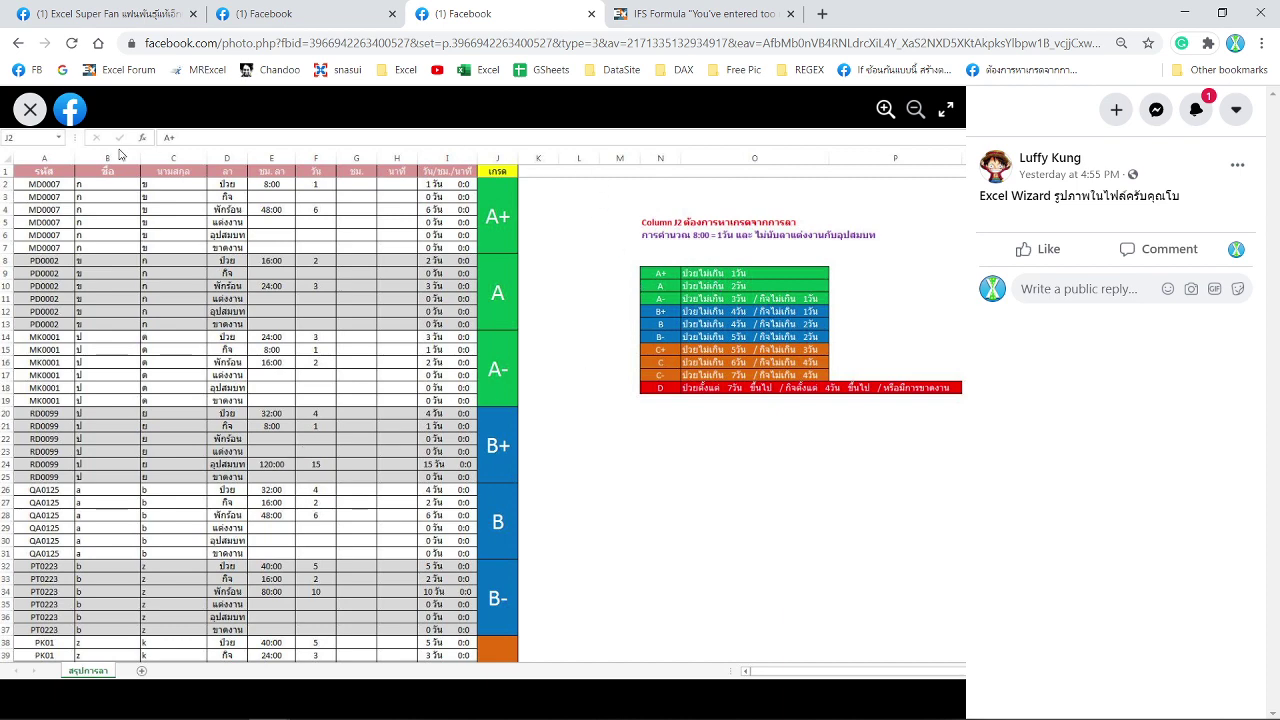
{"action": "left_click", "coordinate": [30, 109]}
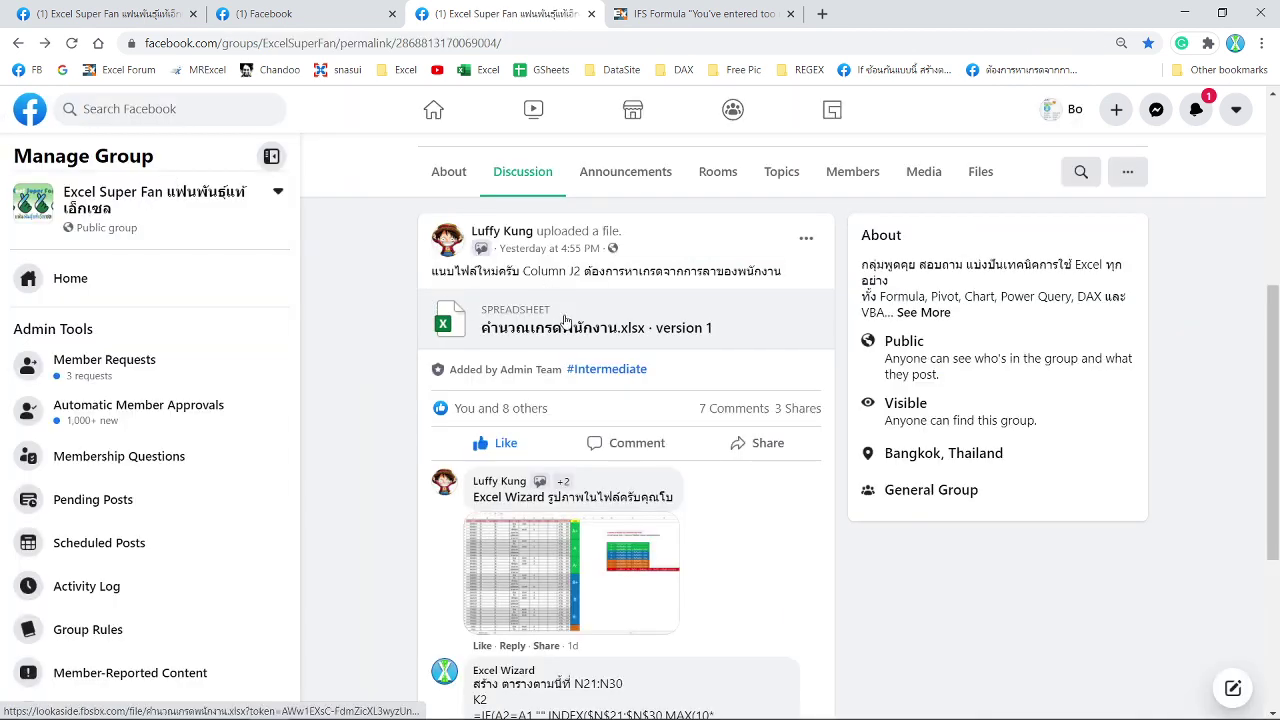
{"action": "left_click", "coordinate": [526, 49]}
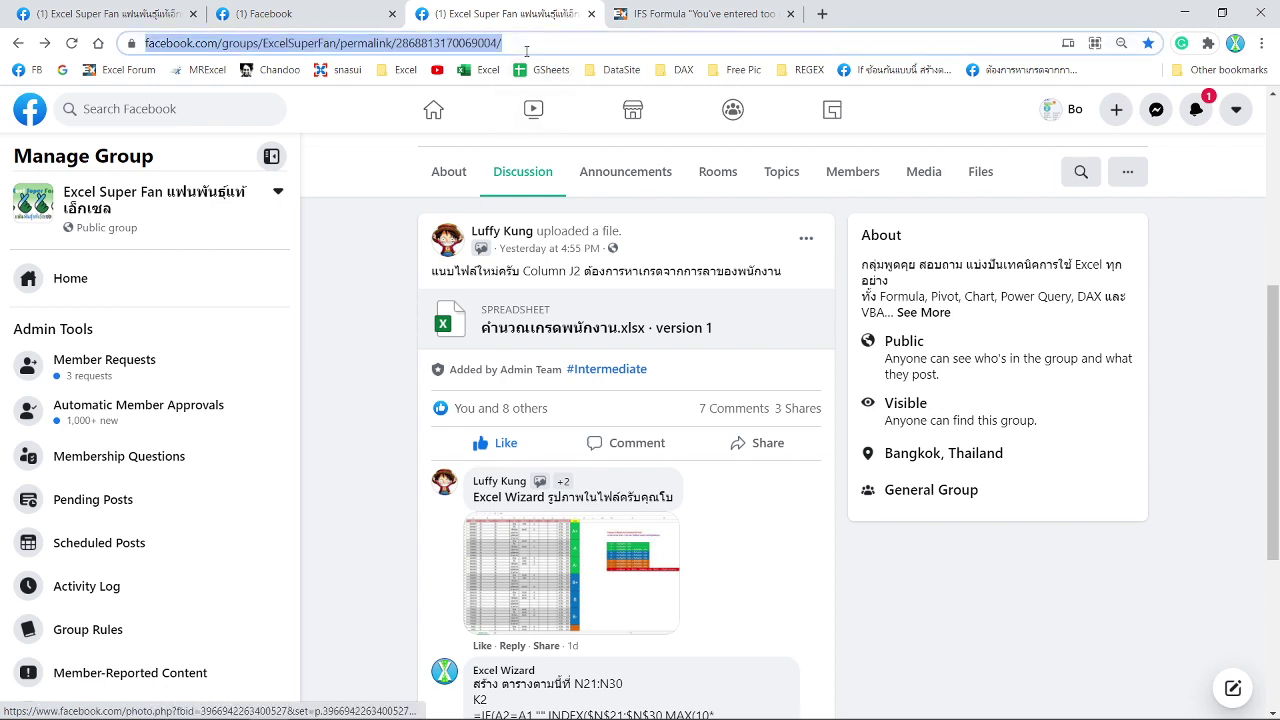
{"action": "key", "text": "alt+Tab"}
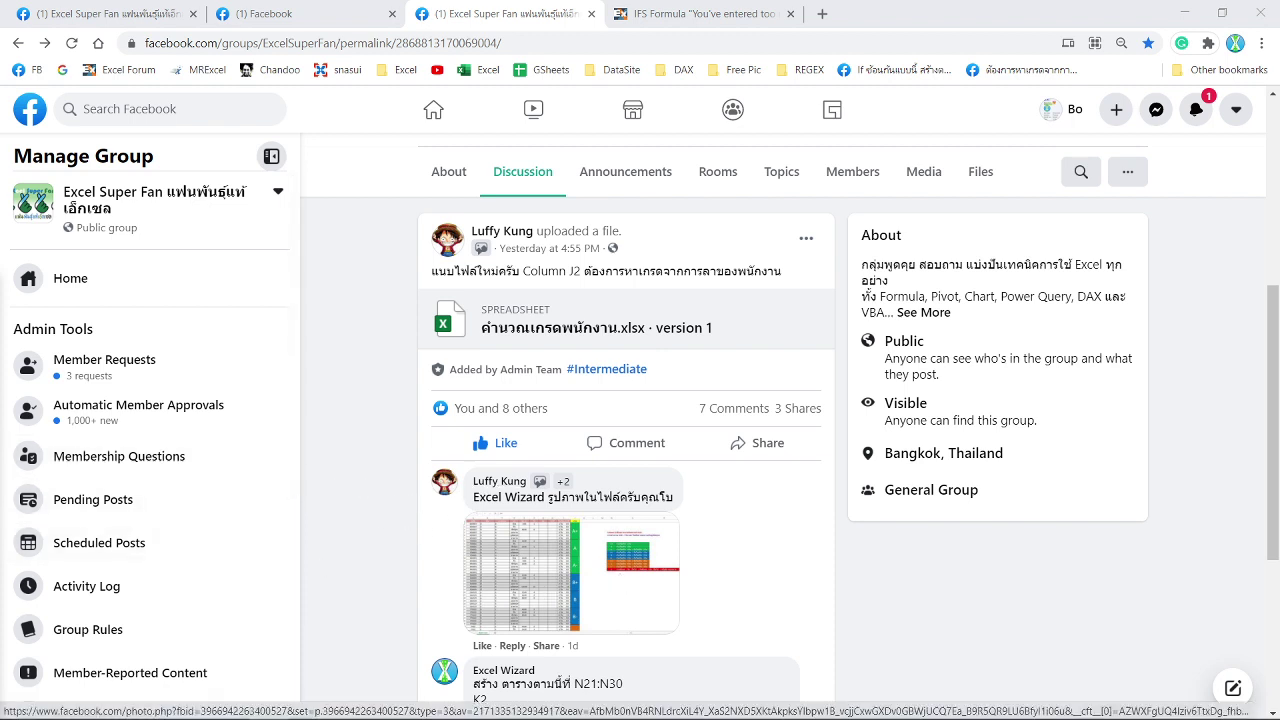
{"action": "scroll", "coordinate": [520, 560], "scroll_direction": "down", "scroll_amount": 3}
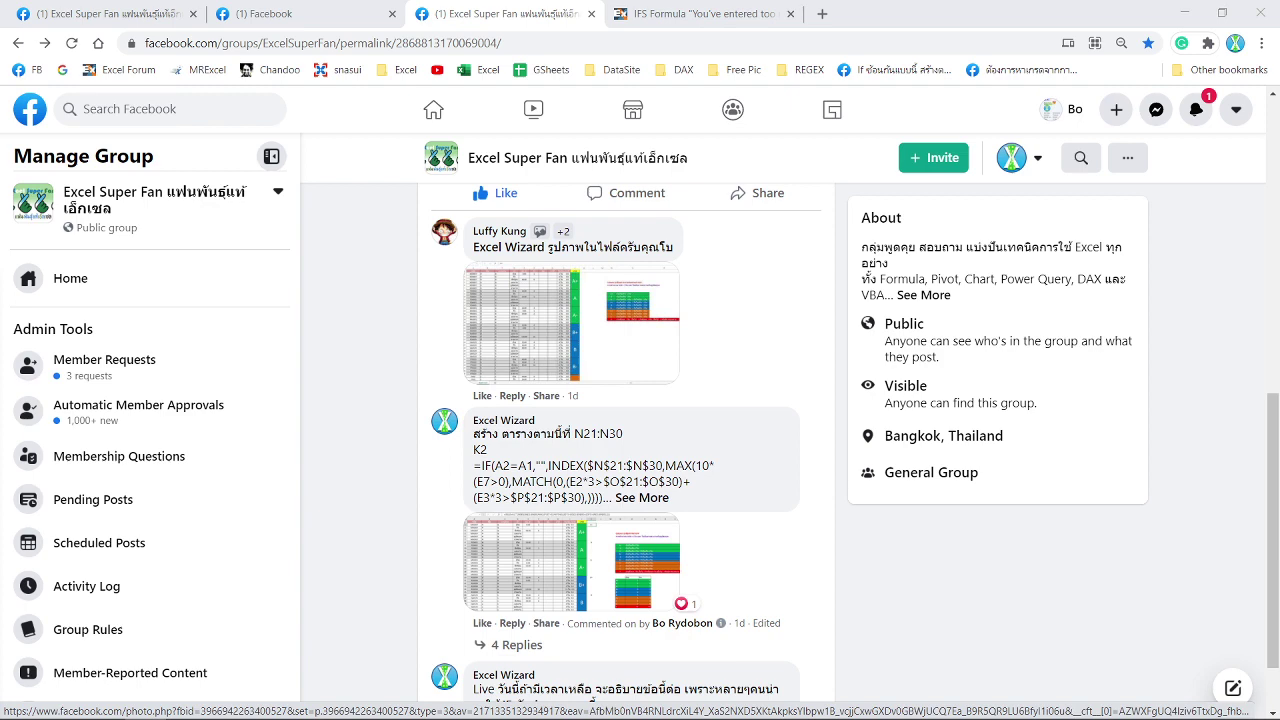
{"action": "key", "text": "alt+Tab"}
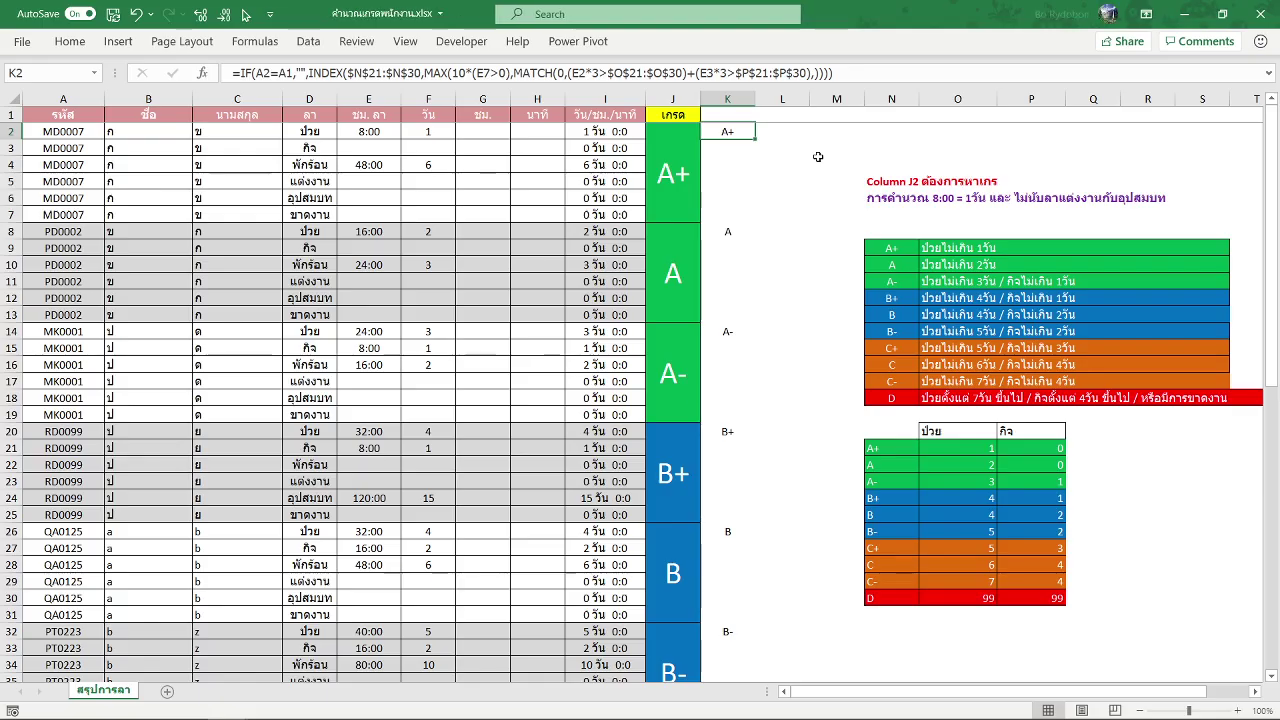
{"action": "key", "text": "alt+Tab"}
{"action": "left_click_drag", "start_coordinate": [640, 13], "coordinate": [765, 535]}
{"action": "left_click", "coordinate": [627, 304]}
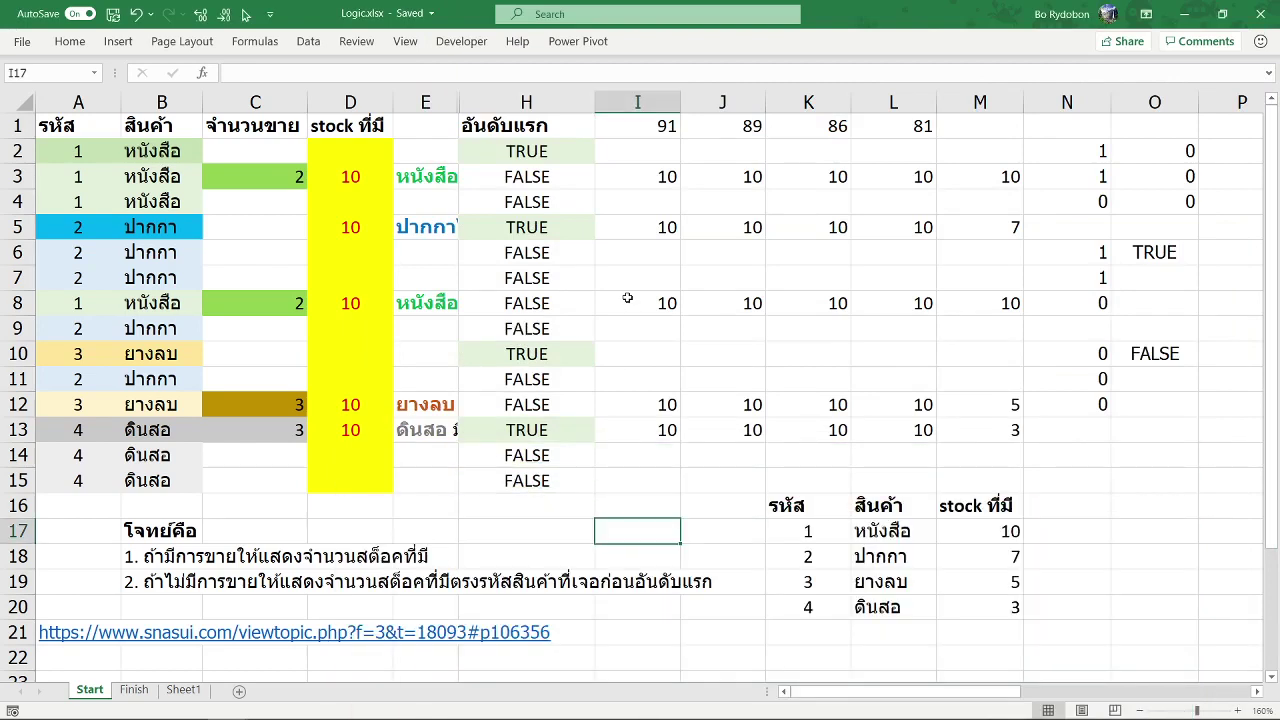
{"action": "left_click", "coordinate": [627, 304]}
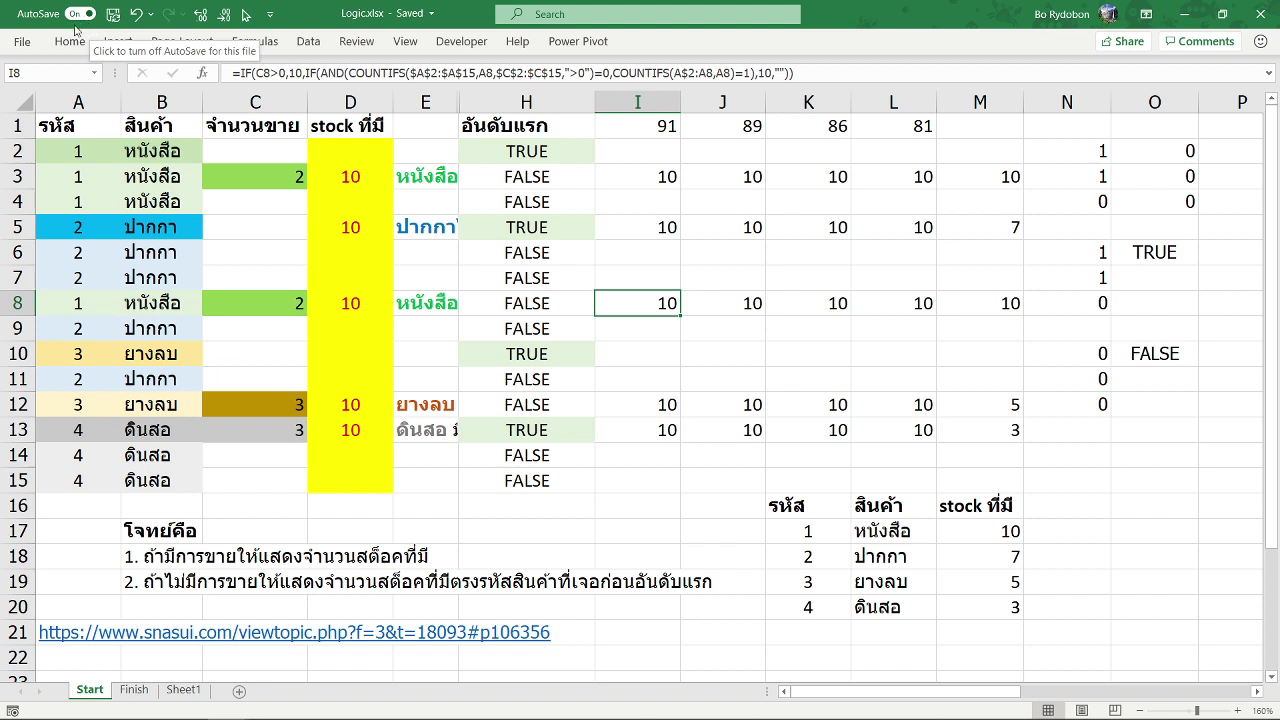
{"action": "left_click", "coordinate": [651, 151]}
{"action": "left_click", "coordinate": [662, 177]}
{"action": "left_click", "coordinate": [664, 254]}
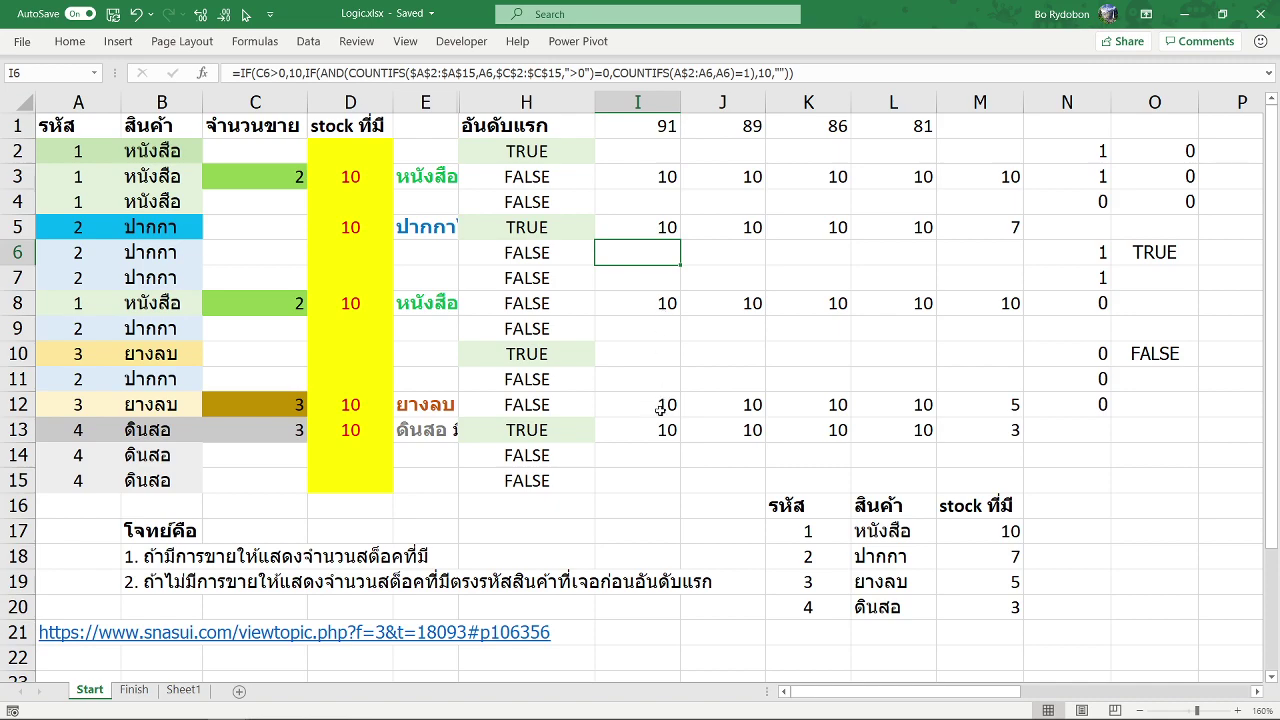
{"action": "left_click", "coordinate": [668, 453]}
{"action": "left_click", "coordinate": [665, 478]}
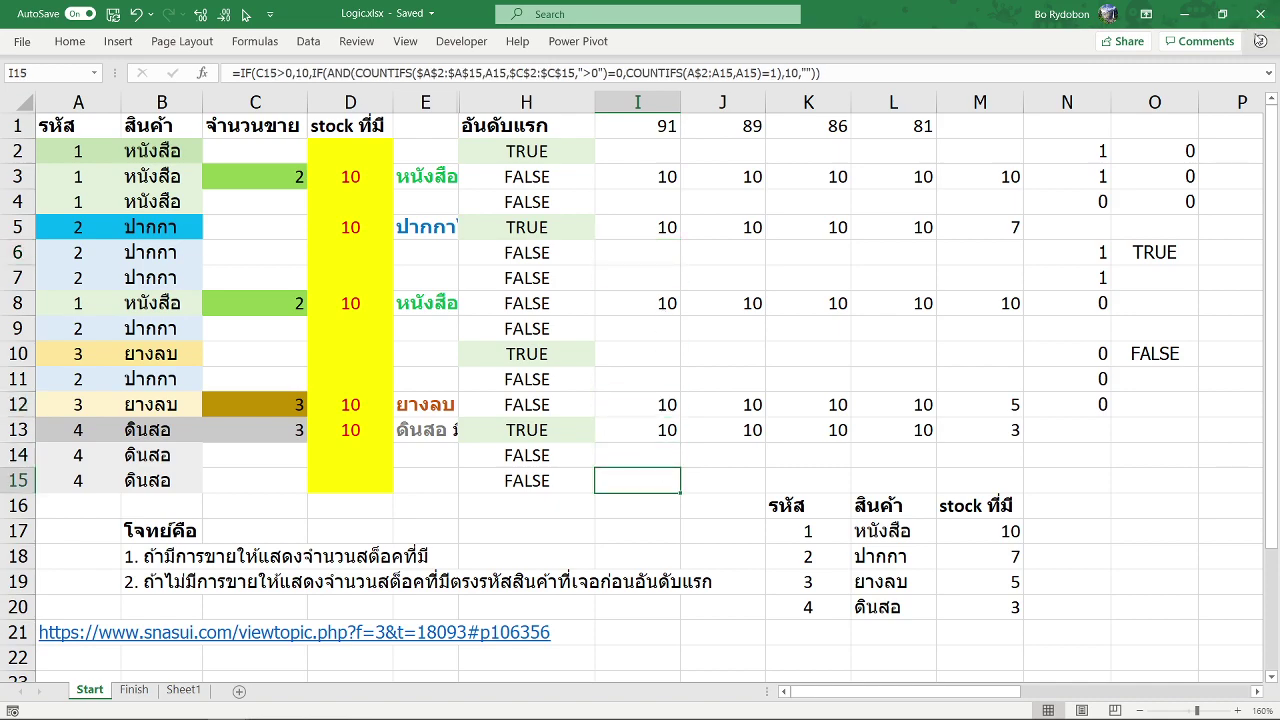
{"action": "left_click", "coordinate": [1259, 14]}
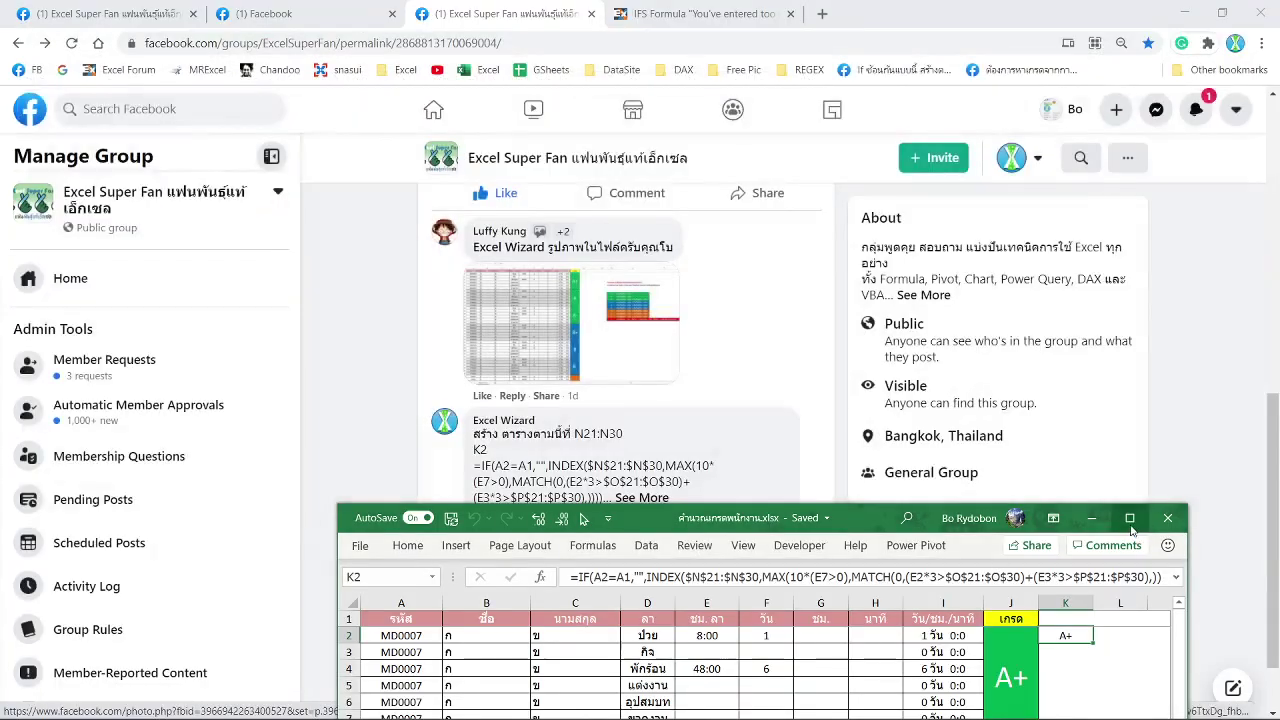
{"action": "left_click", "coordinate": [1129, 517]}
{"action": "left_click_drag", "start_coordinate": [805, 692], "coordinate": [1060, 695]}
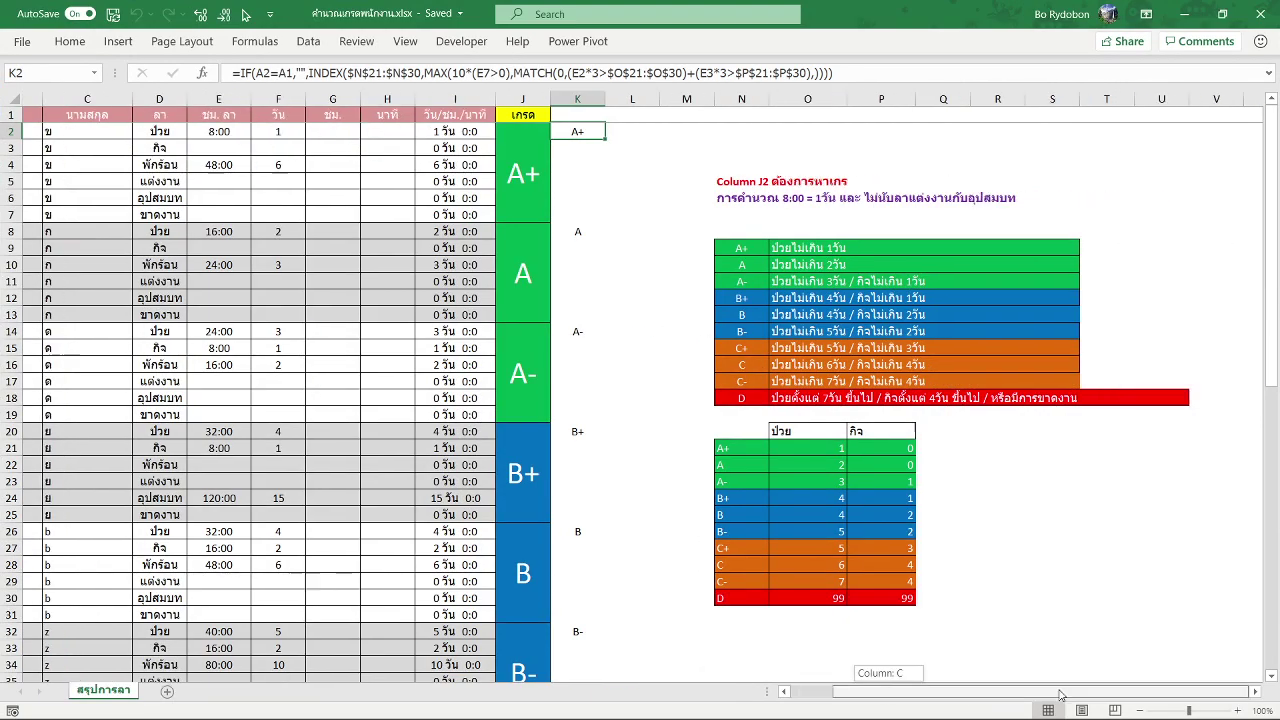
{"action": "scroll", "coordinate": [1065, 358], "scroll_direction": "up", "scroll_amount": 3, "text": "ctrl"}
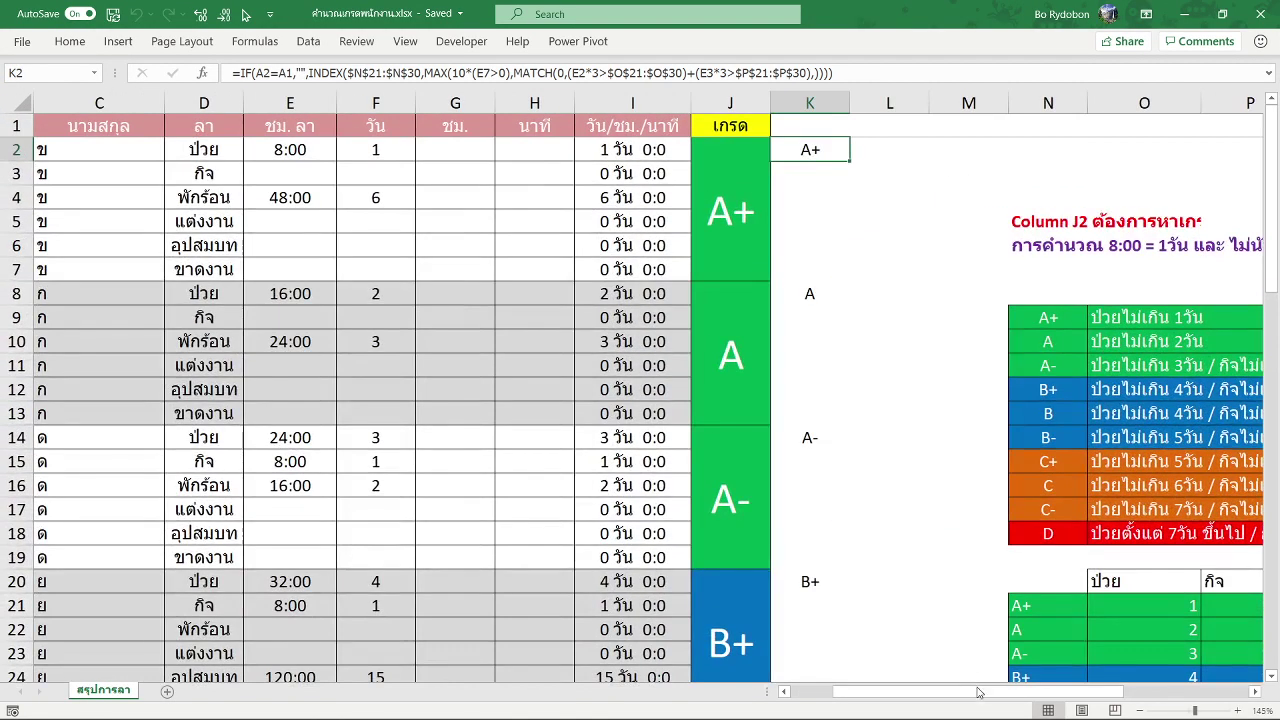
{"action": "left_click_drag", "start_coordinate": [979, 692], "coordinate": [1103, 692]}
{"action": "left_click", "coordinate": [517, 316]}
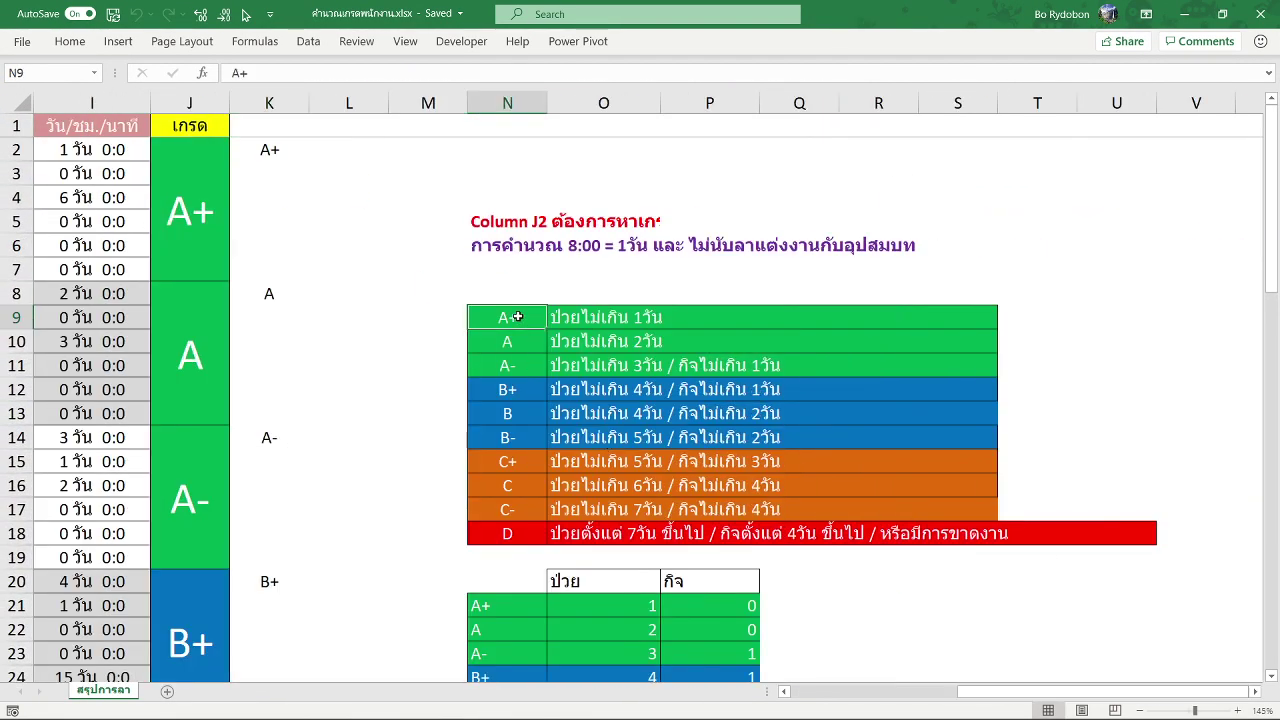
{"action": "left_click_drag", "start_coordinate": [517, 316], "coordinate": [507, 534]}
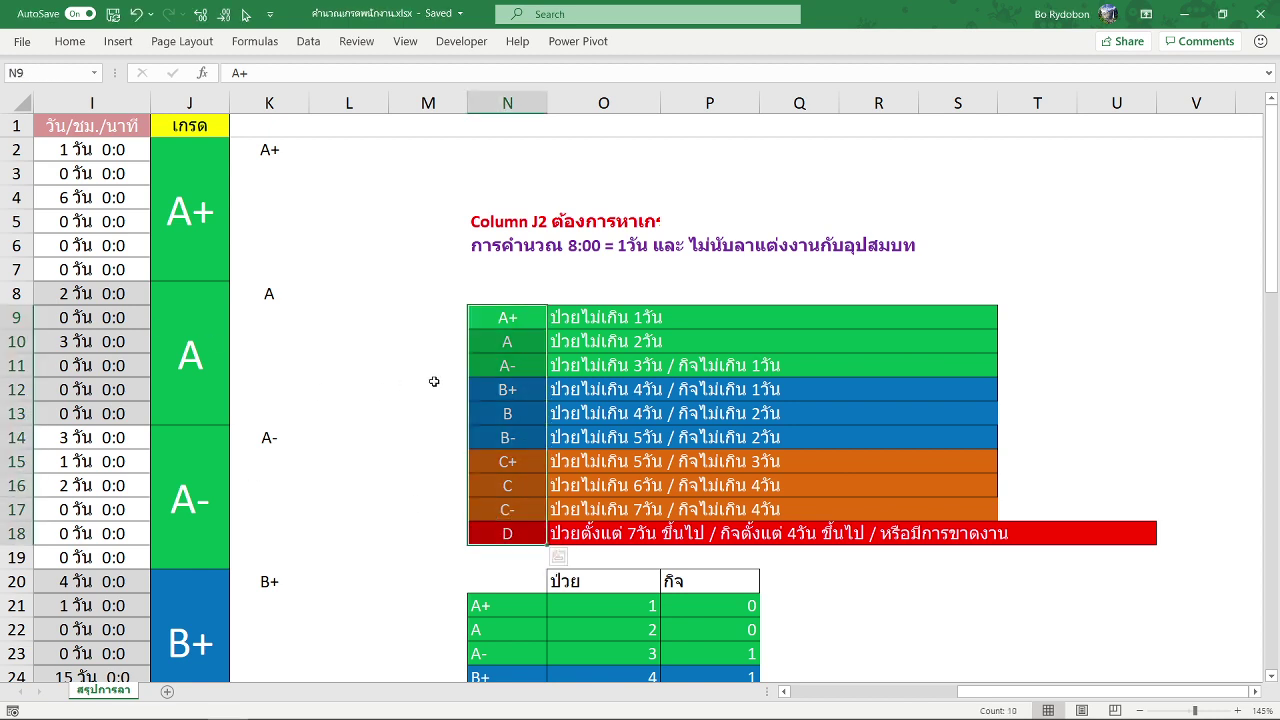
{"action": "left_click", "coordinate": [508, 323]}
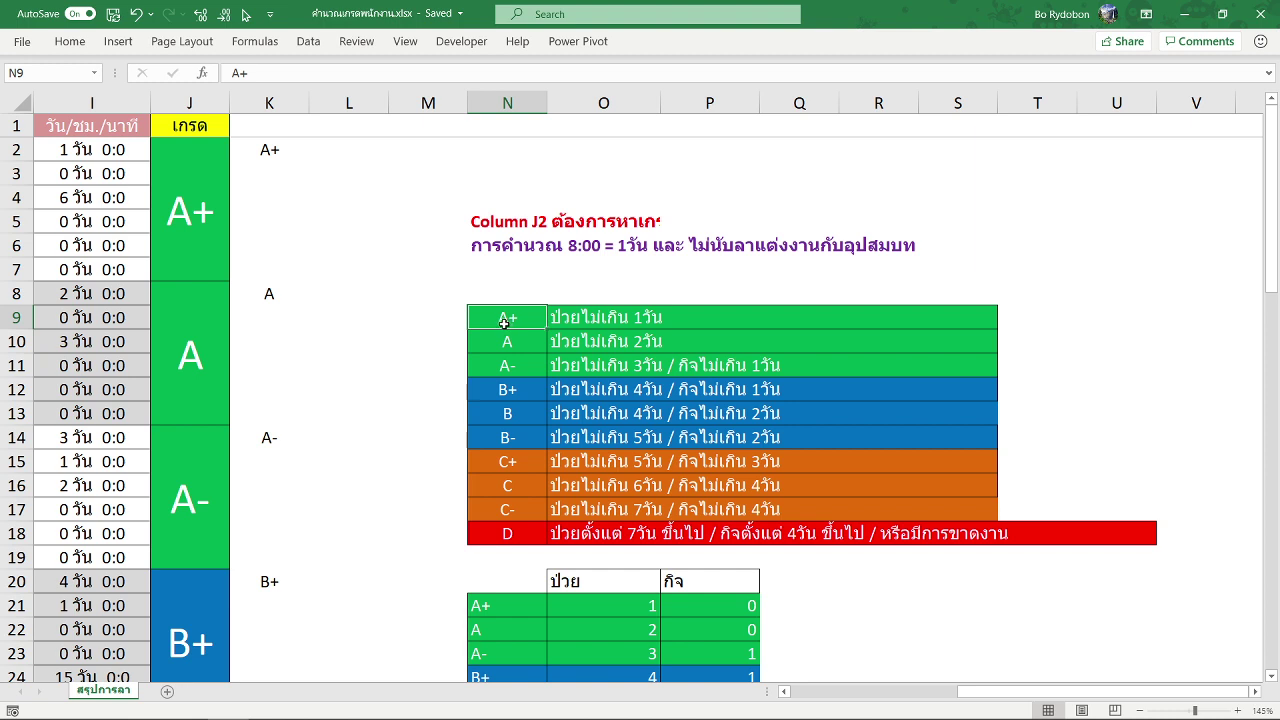
{"action": "left_click_drag", "start_coordinate": [507, 318], "coordinate": [500, 530]}
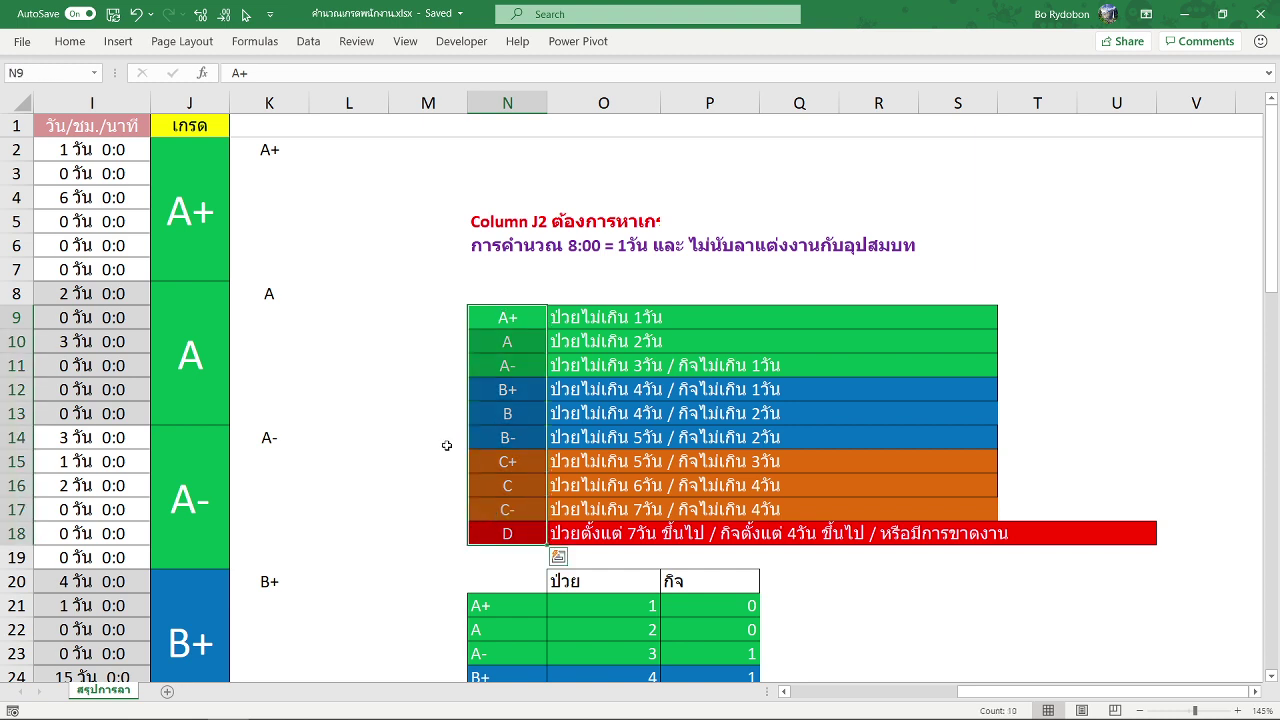
{"action": "scroll", "coordinate": [530, 370], "scroll_direction": "down", "scroll_amount": 1}
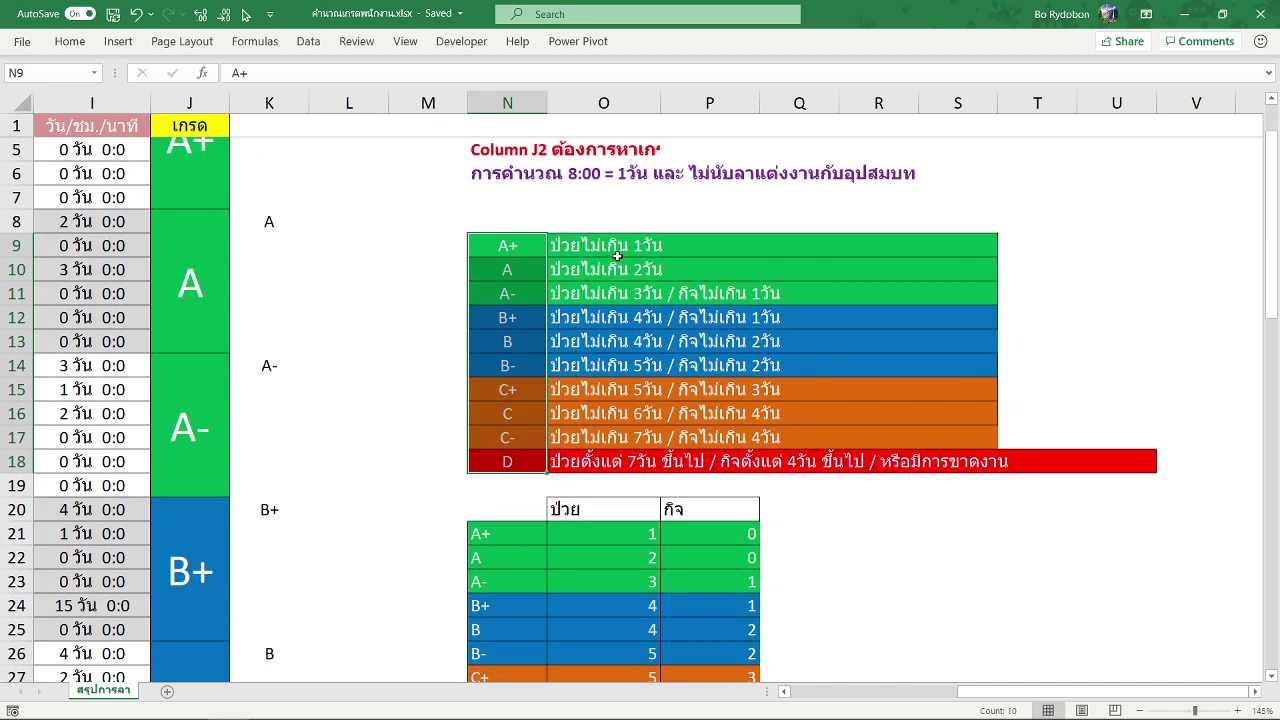
{"action": "scroll", "coordinate": [613, 256], "scroll_direction": "up", "scroll_amount": 1}
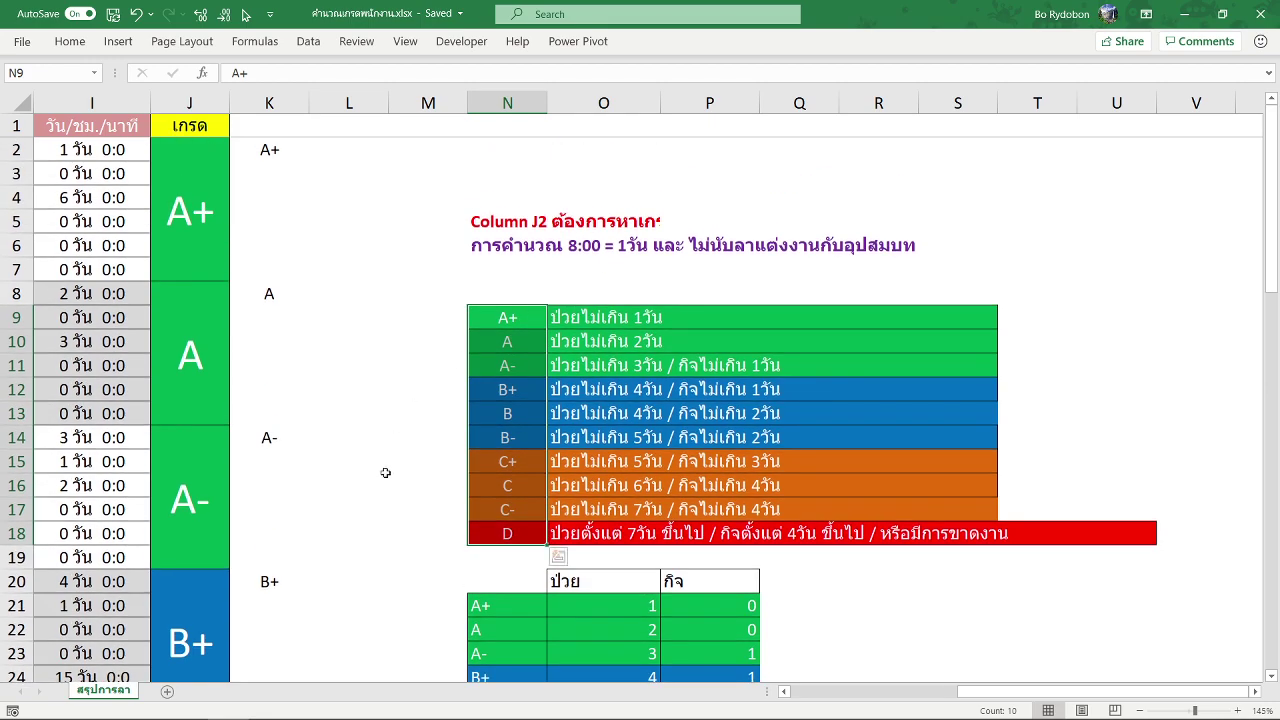
{"action": "scroll", "coordinate": [1003, 357], "scroll_direction": "left", "scroll_amount": 5}
{"action": "scroll", "coordinate": [1003, 357], "scroll_direction": "left", "scroll_amount": 3}
{"action": "scroll", "coordinate": [1003, 357], "scroll_direction": "right", "scroll_amount": 3}
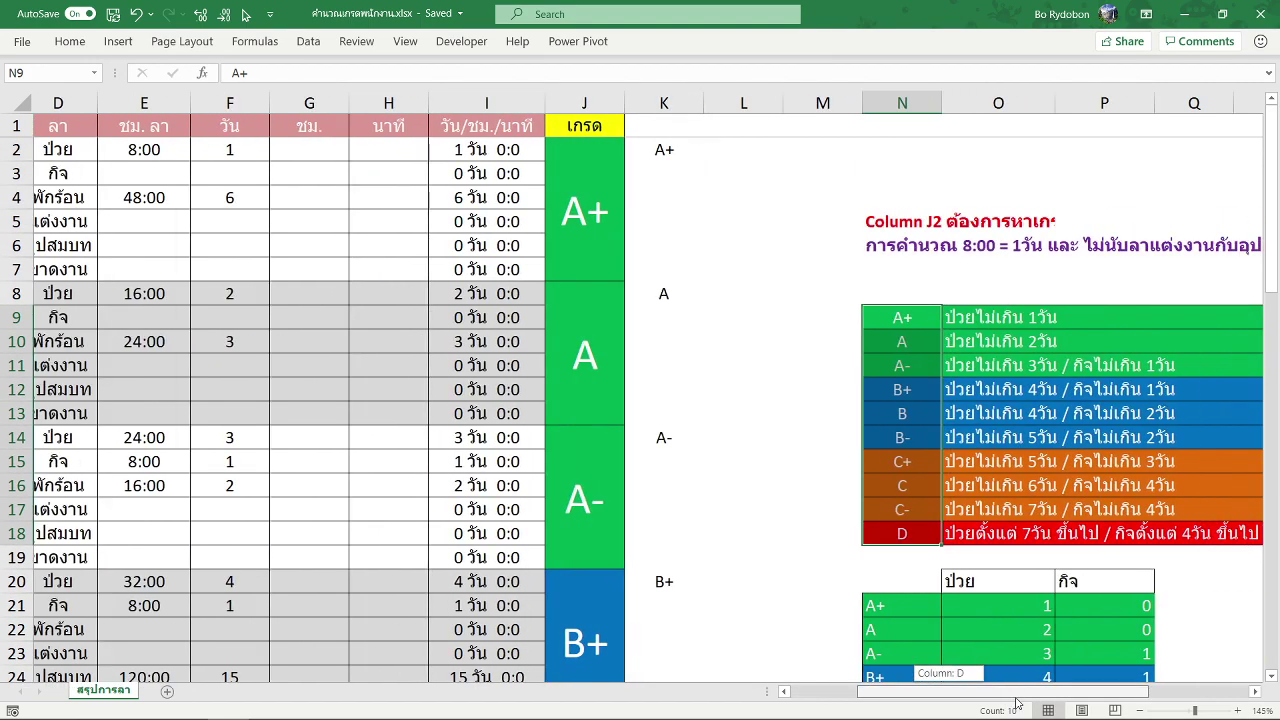
{"action": "key", "text": "Right"}
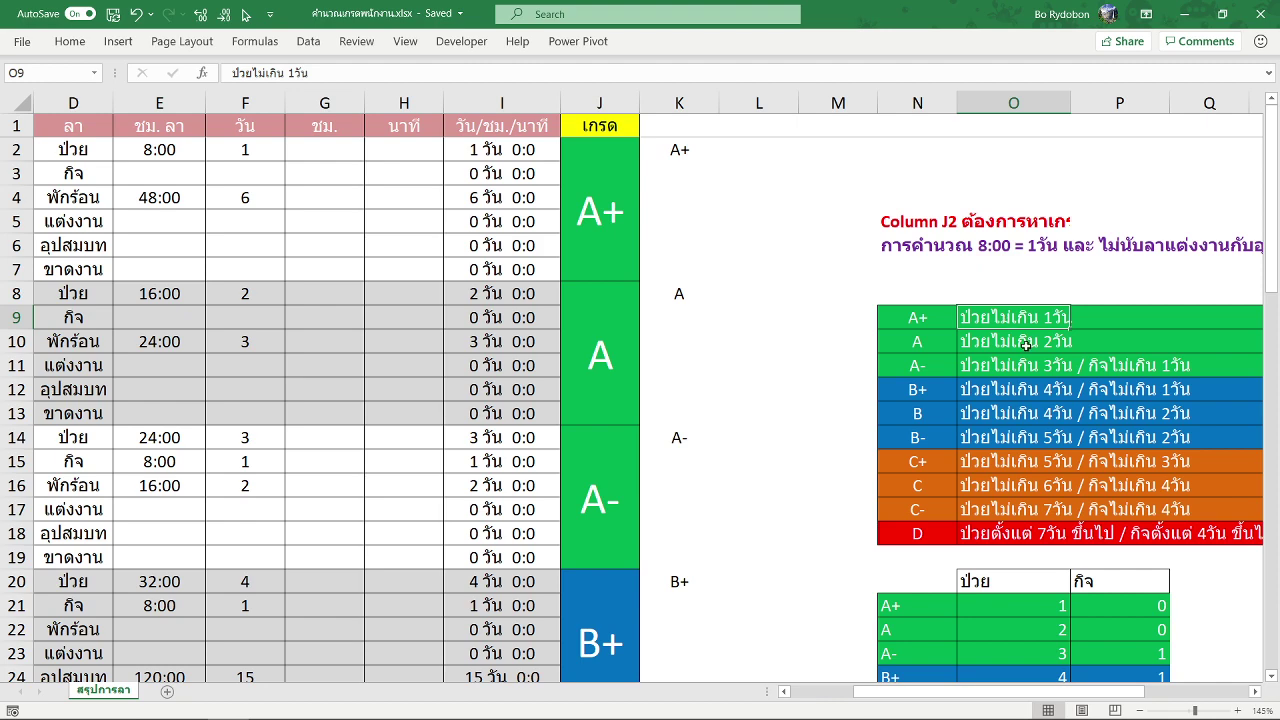
{"action": "scroll", "coordinate": [942, 692], "scroll_direction": "right", "scroll_amount": 3}
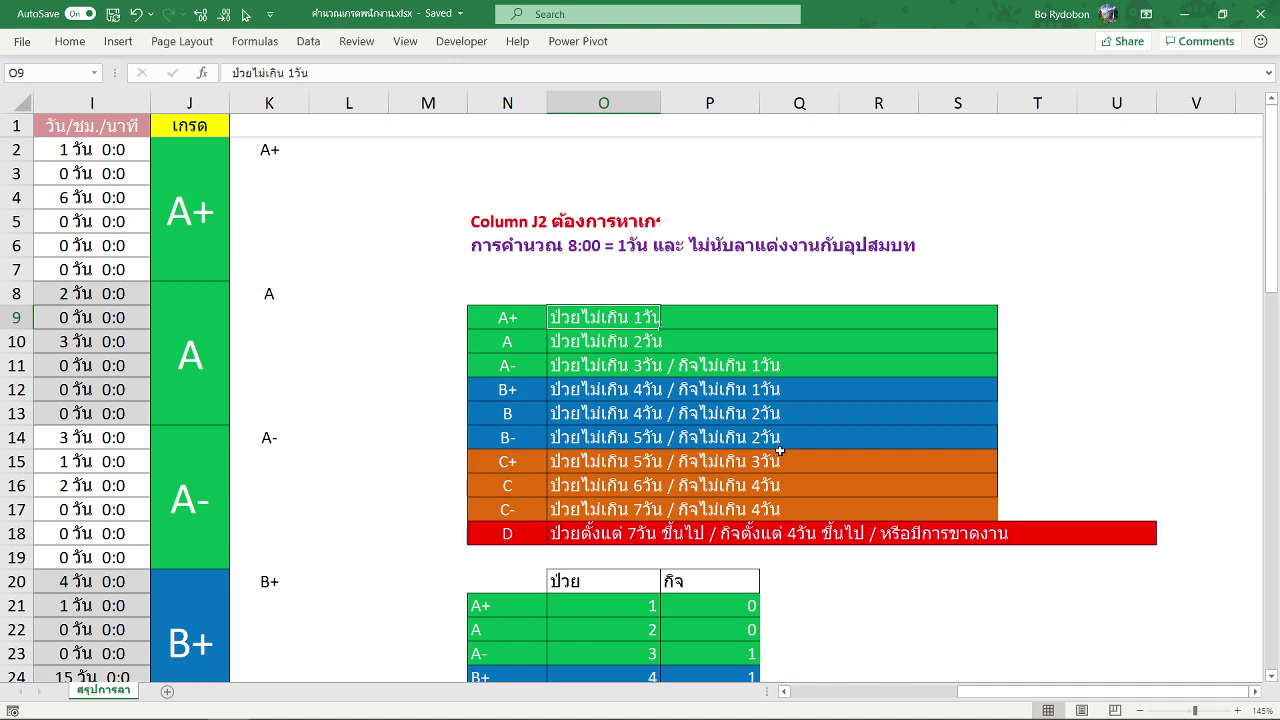
{"action": "left_click_drag", "start_coordinate": [596, 322], "coordinate": [590, 534]}
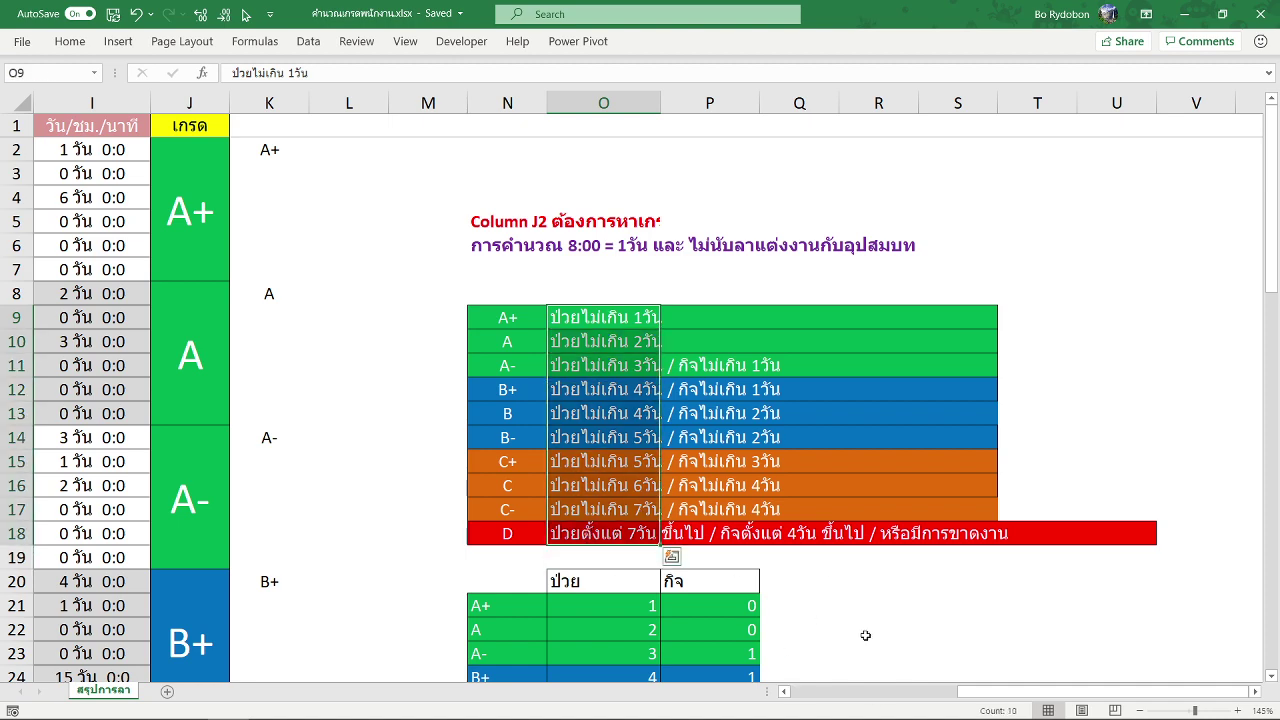
{"action": "left_click_drag", "start_coordinate": [1000, 692], "coordinate": [960, 692]}
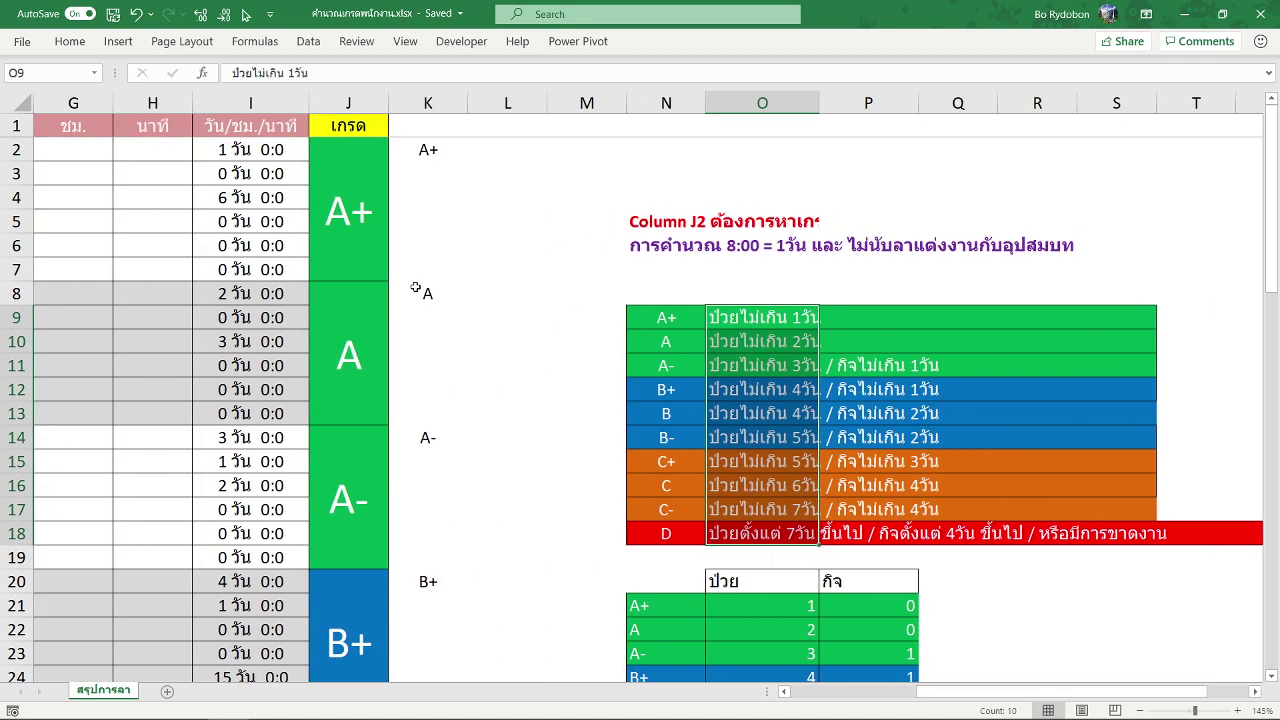
{"action": "left_click_drag", "start_coordinate": [866, 326], "coordinate": [862, 523]}
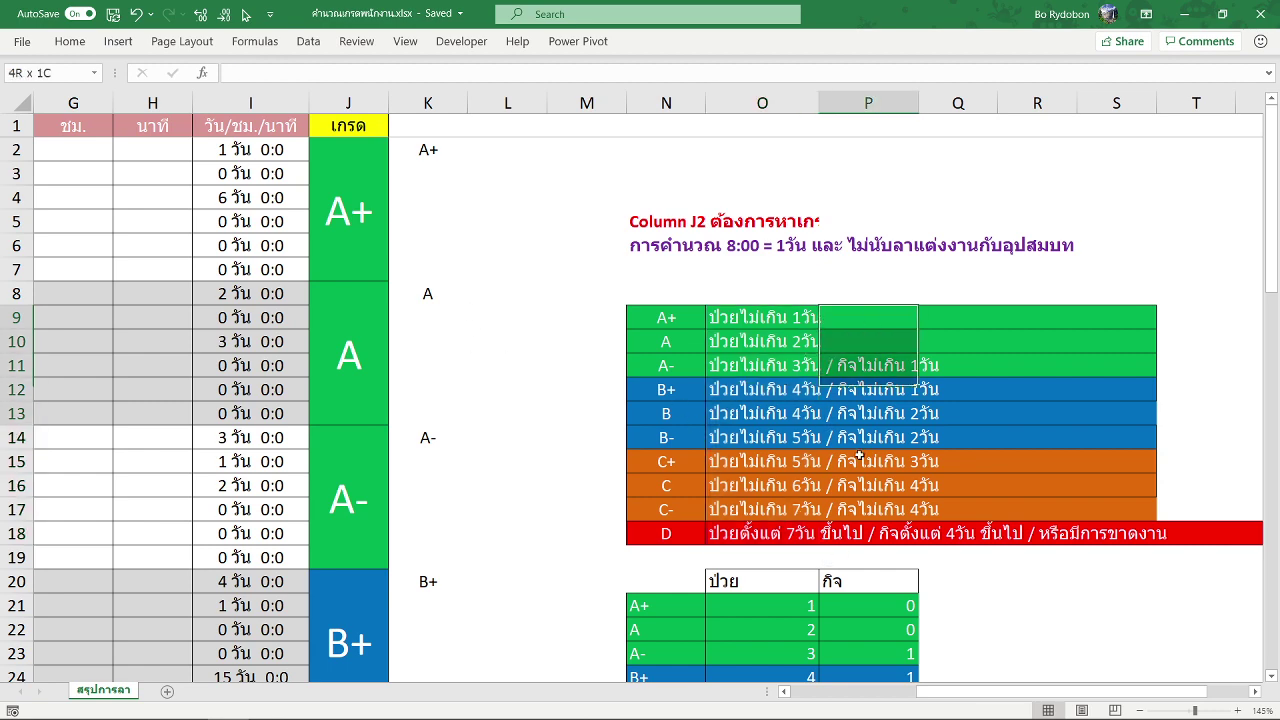
{"action": "left_click", "coordinate": [780, 534]}
{"action": "scroll", "coordinate": [828, 503], "scroll_direction": "down", "scroll_amount": 3}
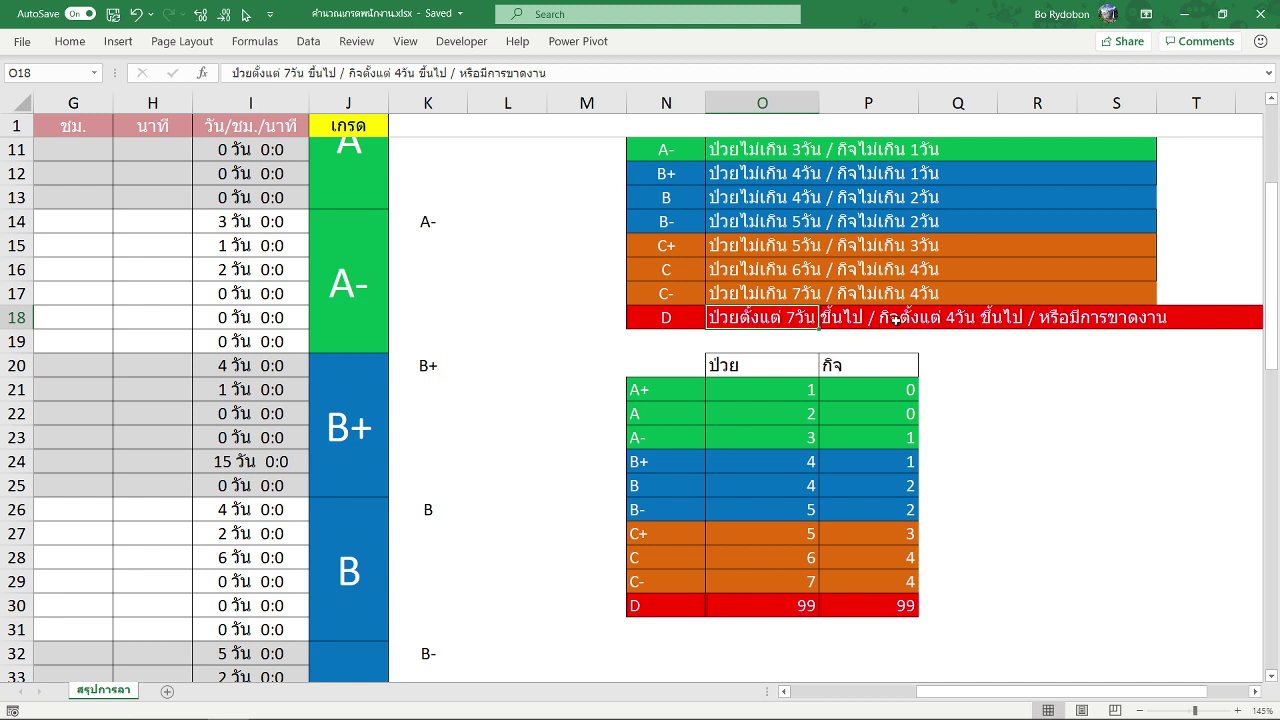
{"action": "left_click", "coordinate": [897, 320]}
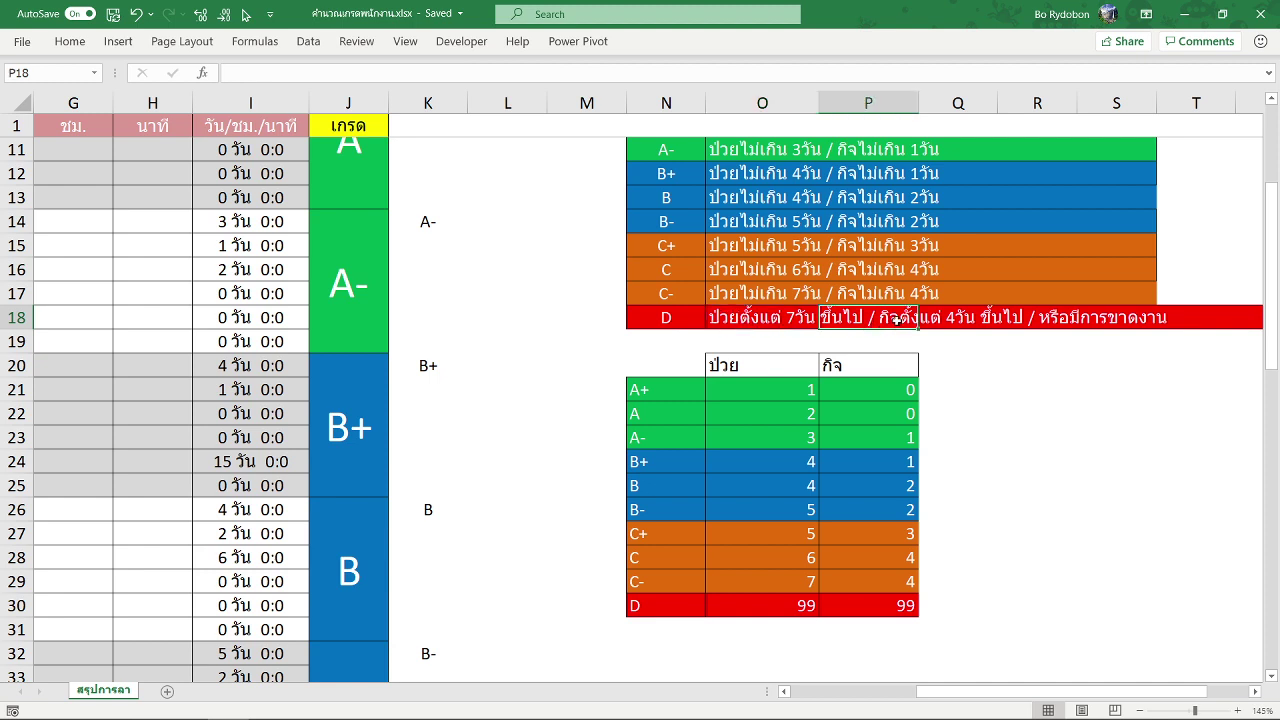
{"action": "left_click", "coordinate": [1065, 318]}
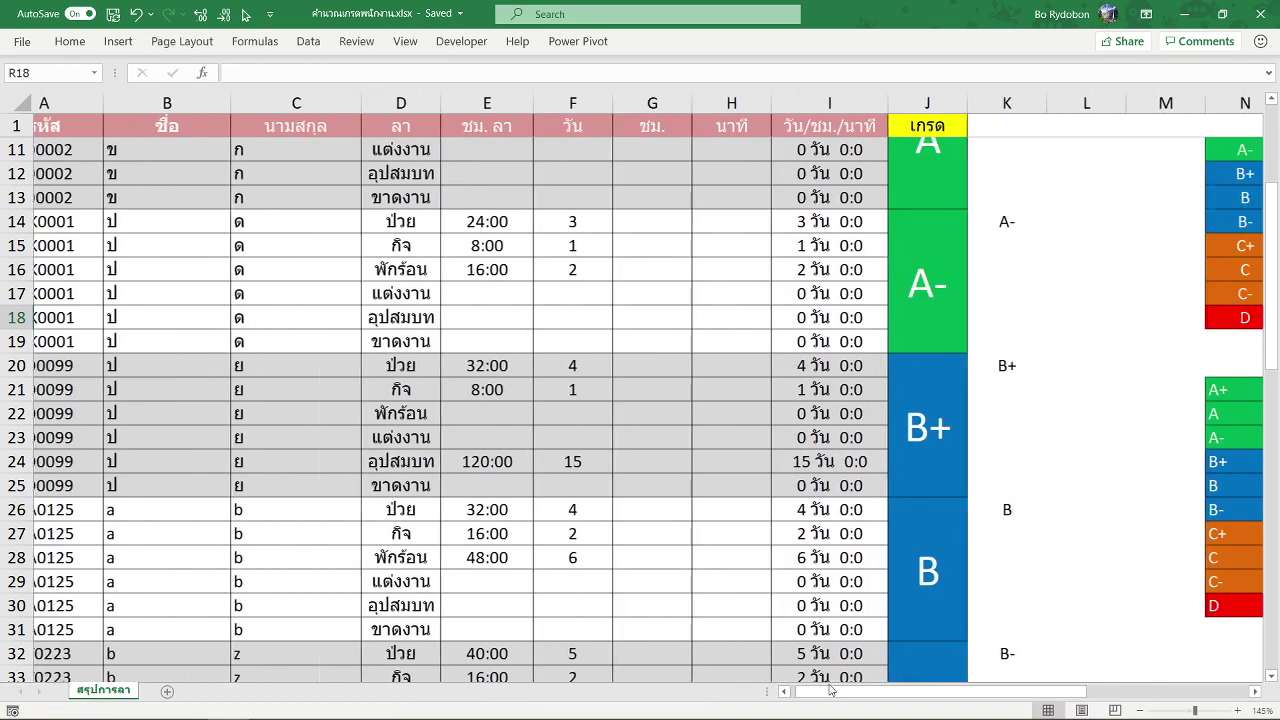
{"action": "scroll", "coordinate": [935, 570], "scroll_direction": "left", "scroll_amount": 3}
{"action": "scroll", "coordinate": [935, 570], "scroll_direction": "up", "scroll_amount": 3}
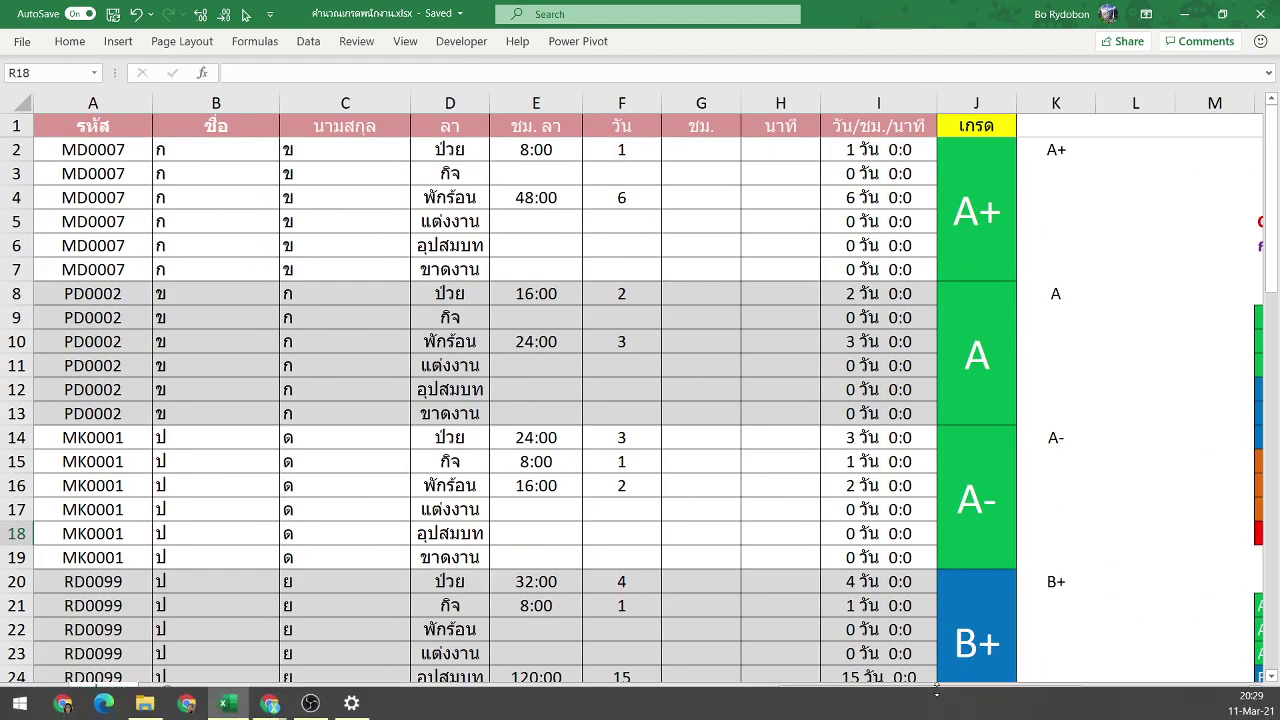
{"action": "scroll", "coordinate": [1015, 700], "scroll_direction": "right", "scroll_amount": 1}
{"action": "scroll", "coordinate": [1015, 700], "scroll_direction": "right", "scroll_amount": 1}
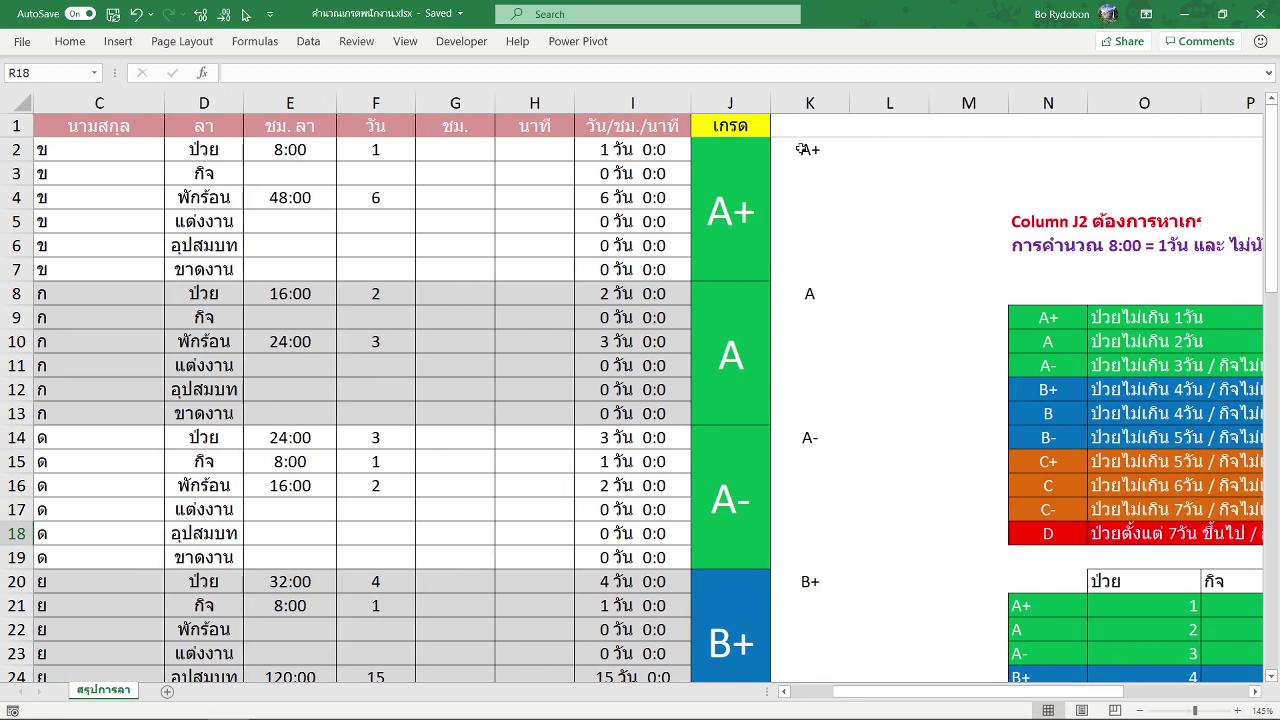
{"action": "left_click", "coordinate": [805, 150]}
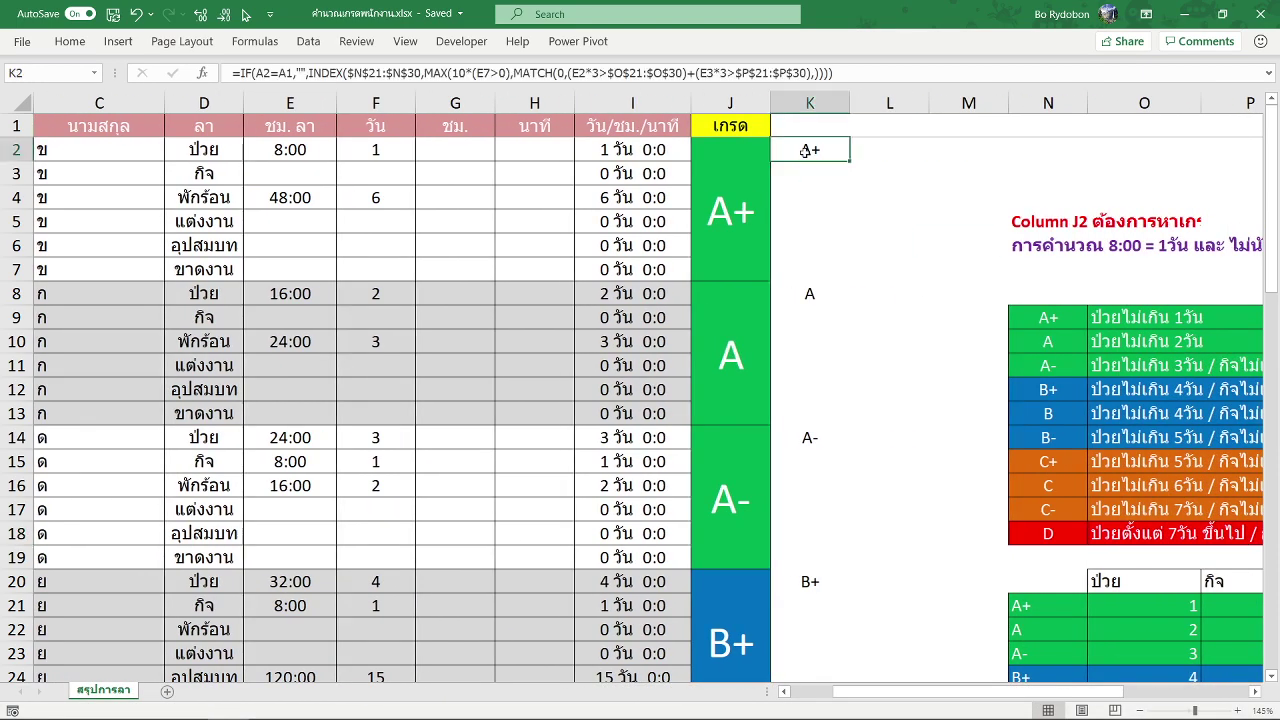
{"action": "left_click", "coordinate": [1040, 274]}
{"action": "key", "text": "Down"}
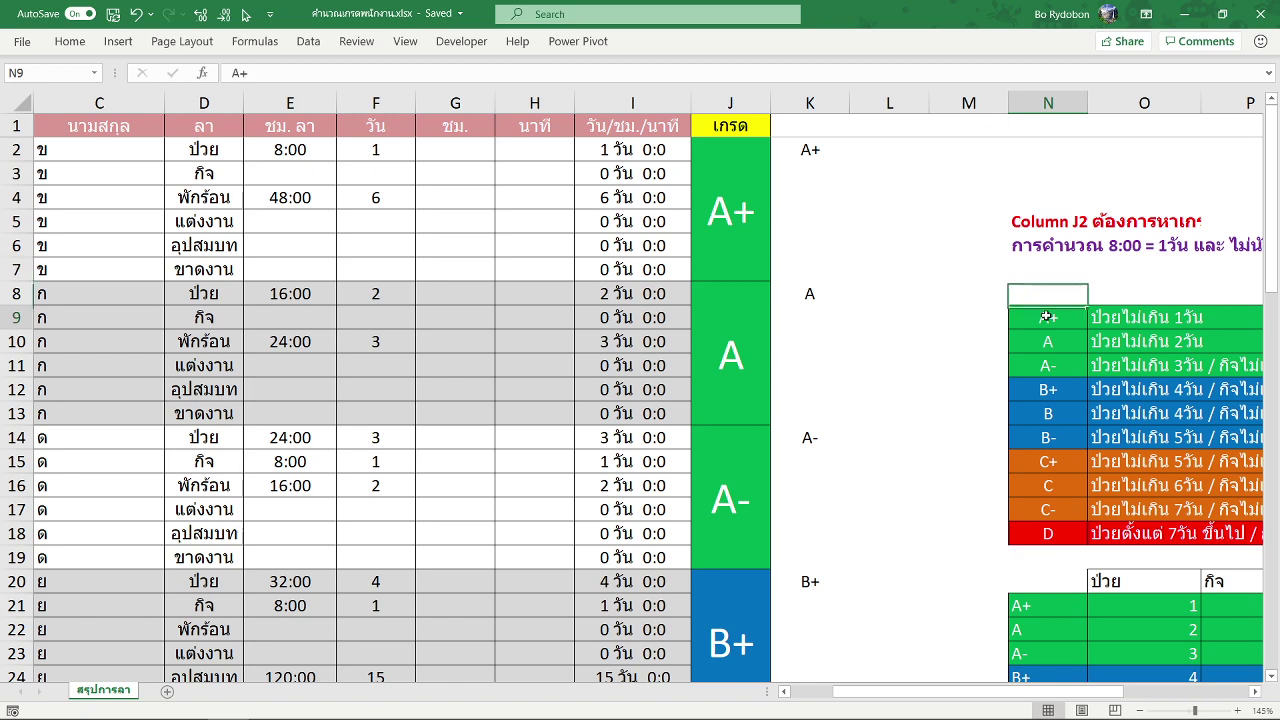
{"action": "key", "text": "Down"}
{"action": "key", "text": "Right"}
{"action": "key", "text": "Right"}
{"action": "key", "text": "Right"}
{"action": "key", "text": "Right"}
{"action": "scroll", "coordinate": [1030, 316], "scroll_direction": "down", "scroll_amount": 2}
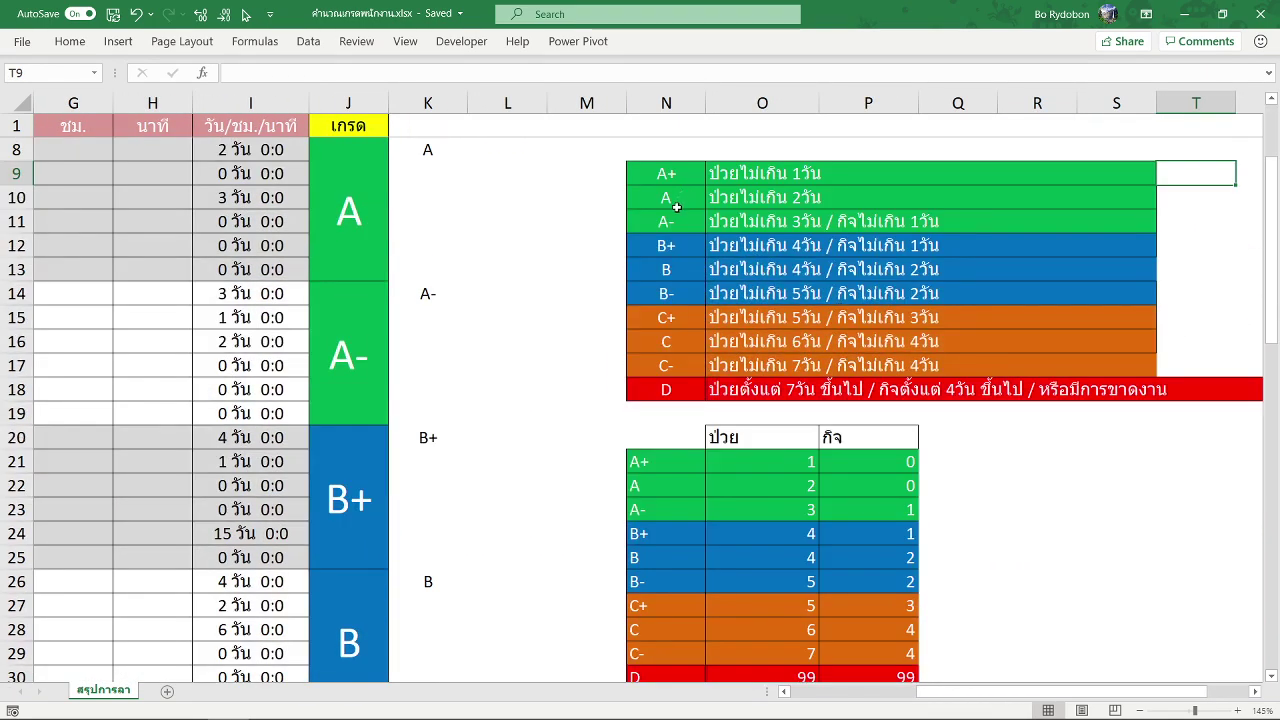
{"action": "scroll", "coordinate": [664, 410], "scroll_direction": "down", "scroll_amount": 2}
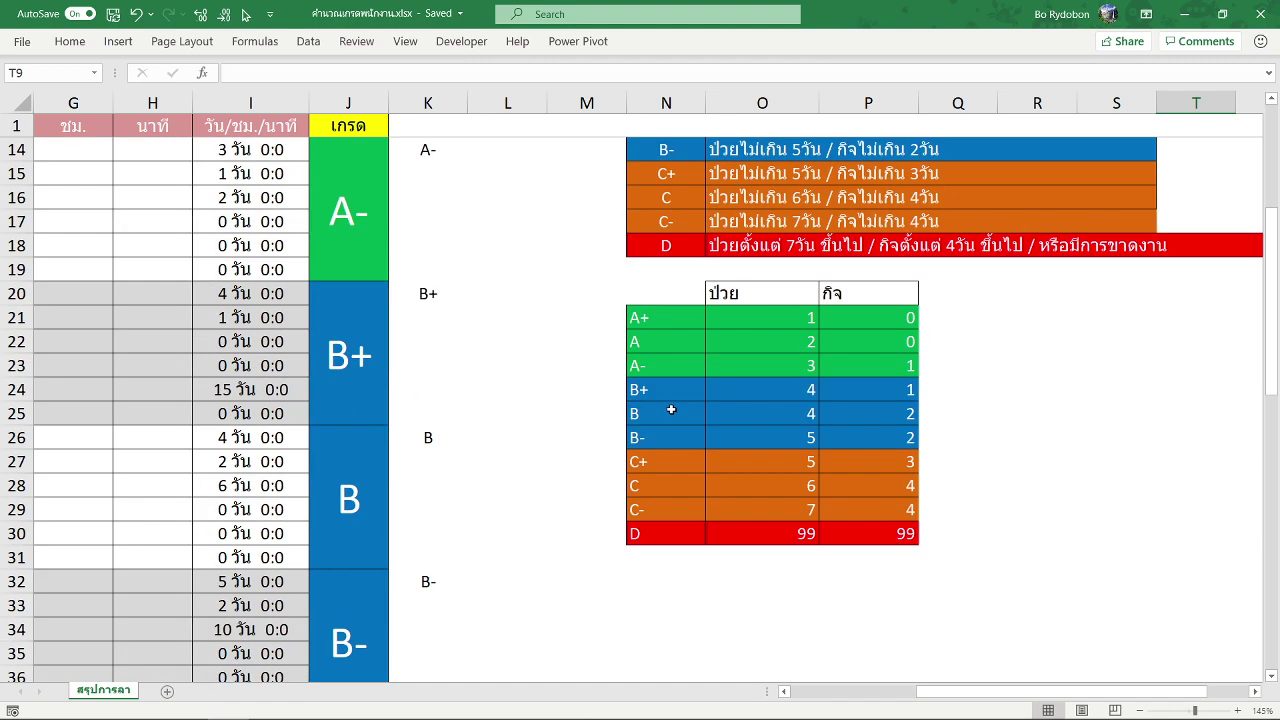
{"action": "scroll", "coordinate": [668, 406], "scroll_direction": "up", "scroll_amount": 1}
{"action": "scroll", "coordinate": [668, 406], "scroll_direction": "up", "scroll_amount": 3}
{"action": "scroll", "coordinate": [670, 410], "scroll_direction": "down", "scroll_amount": 1}
{"action": "scroll", "coordinate": [670, 410], "scroll_direction": "down", "scroll_amount": 2}
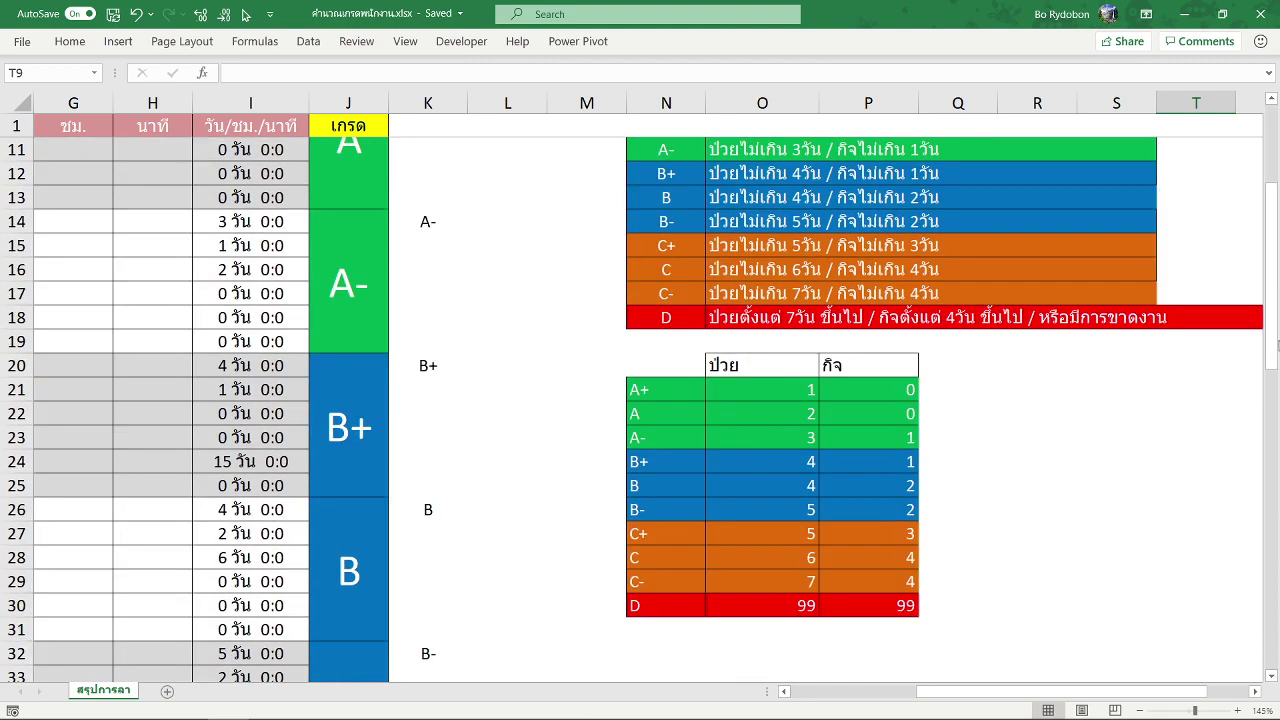
{"action": "left_click_drag", "start_coordinate": [1271, 260], "coordinate": [1271, 236]}
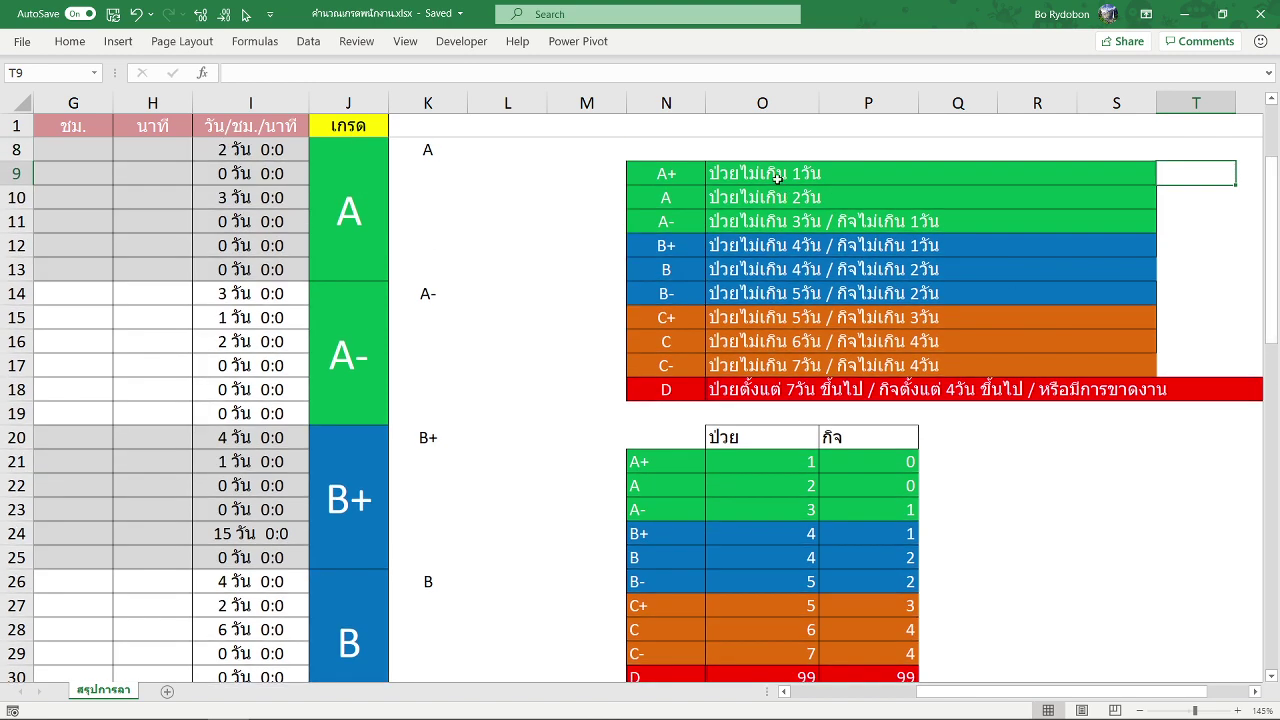
Step: Compare the O21 threshold formula with the grade D criterion text in O18
{"action": "left_click", "coordinate": [786, 461]}
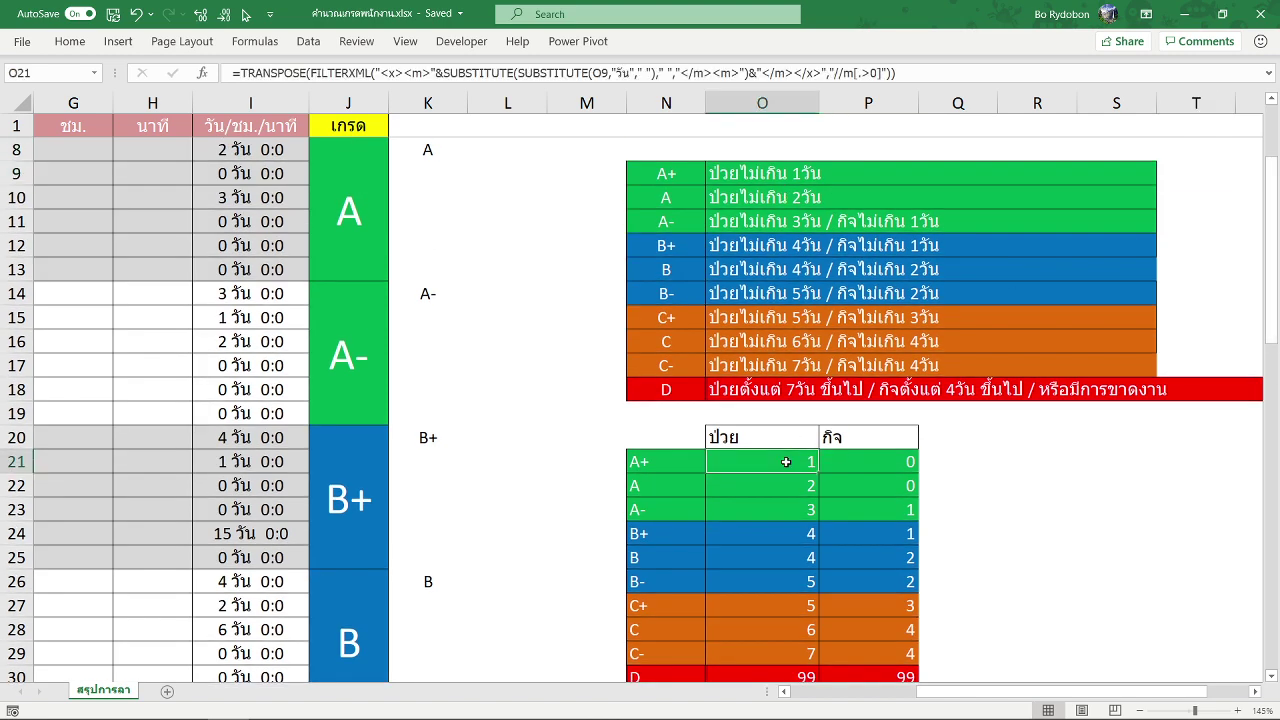
{"action": "left_click_drag", "start_coordinate": [786, 461], "coordinate": [771, 652]}
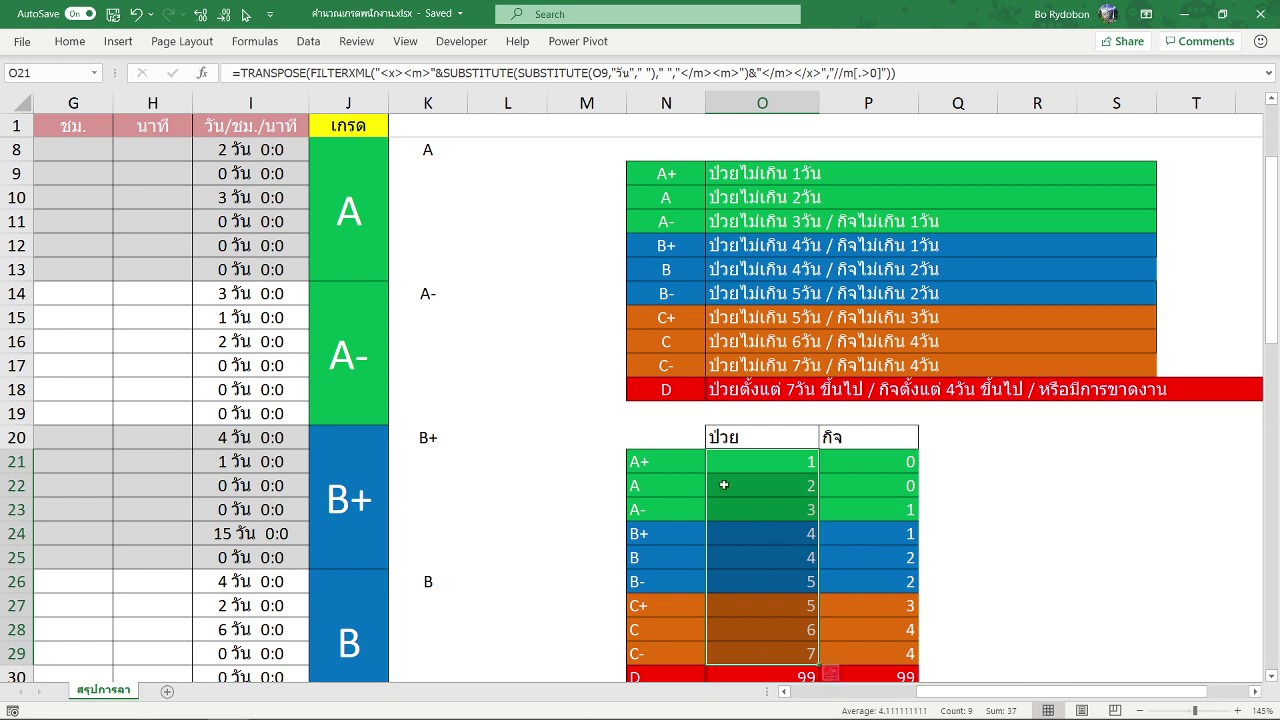
{"action": "scroll", "coordinate": [707, 479], "scroll_direction": "down", "scroll_amount": 1}
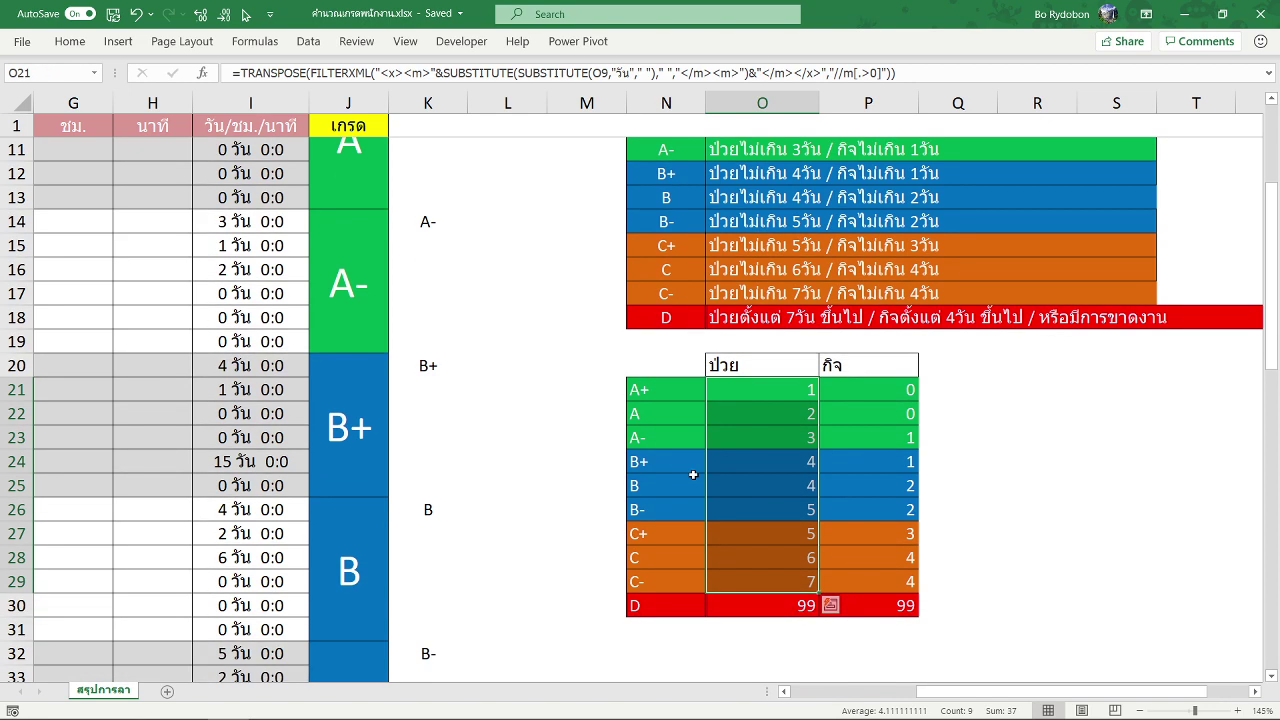
{"action": "left_click", "coordinate": [760, 318]}
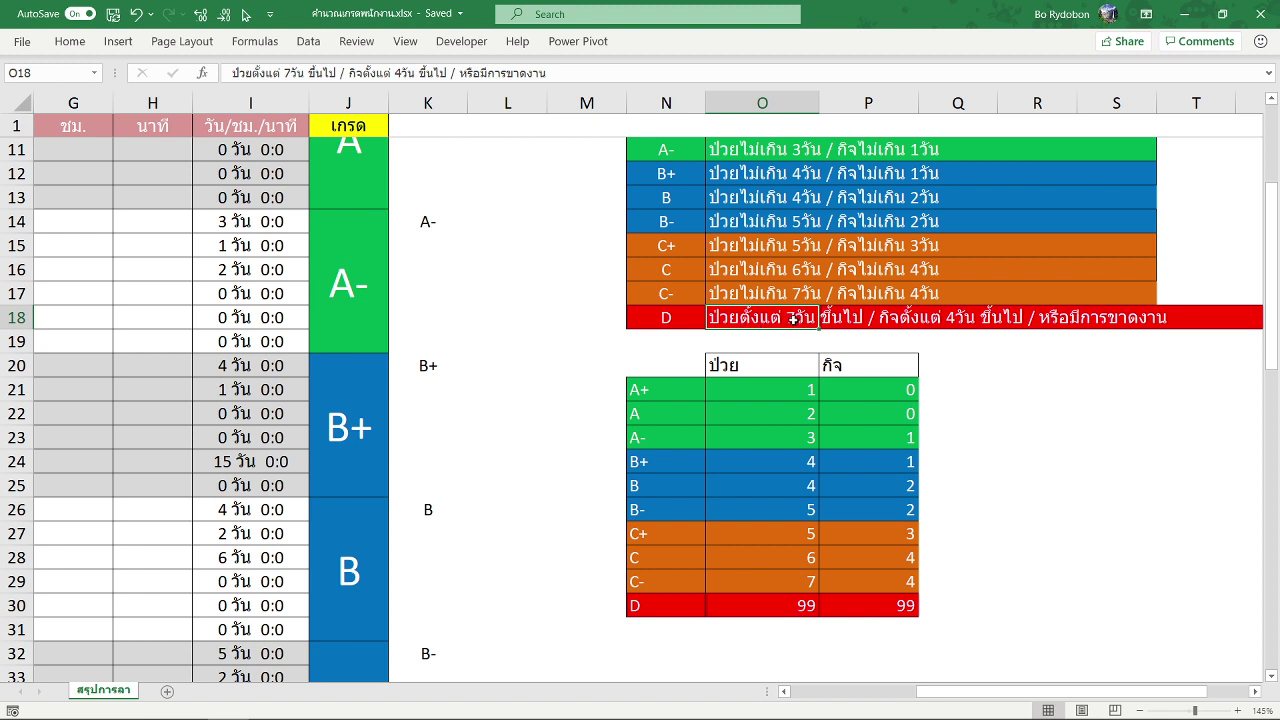
{"action": "double_click", "coordinate": [802, 316]}
{"action": "double_click", "coordinate": [800, 316]}
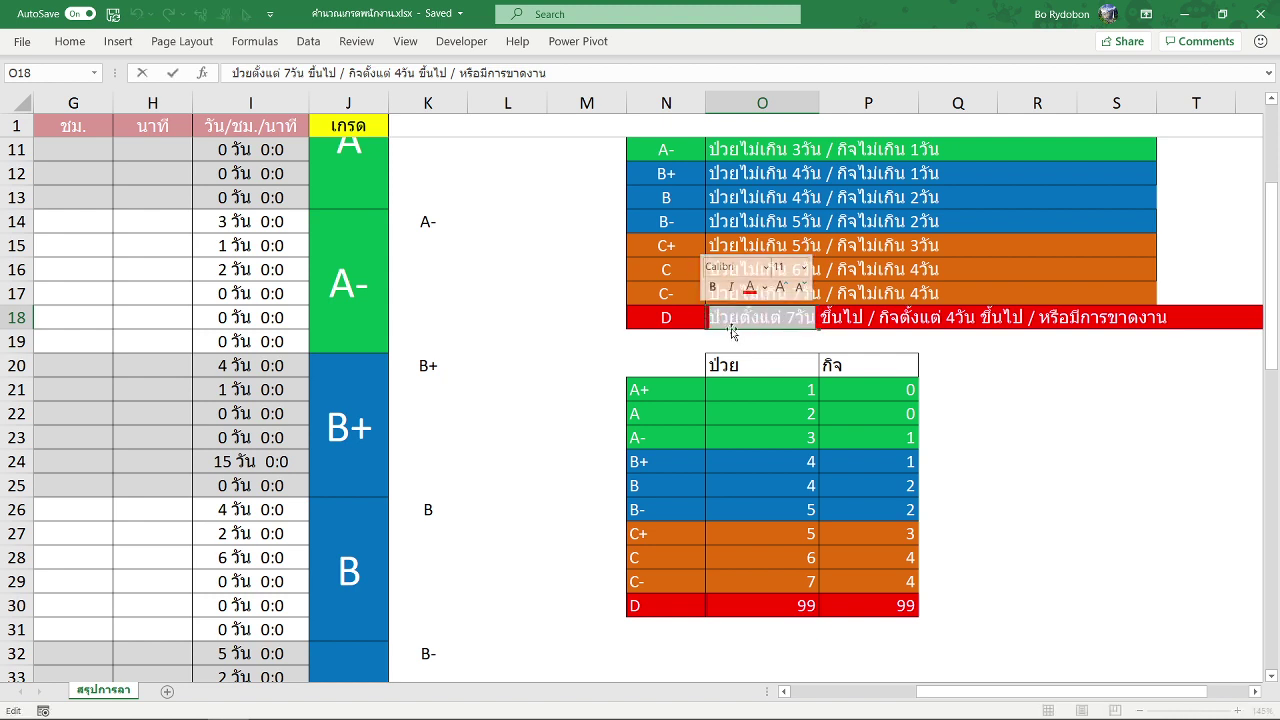
{"action": "left_click_drag", "start_coordinate": [788, 295], "coordinate": [694, 293]}
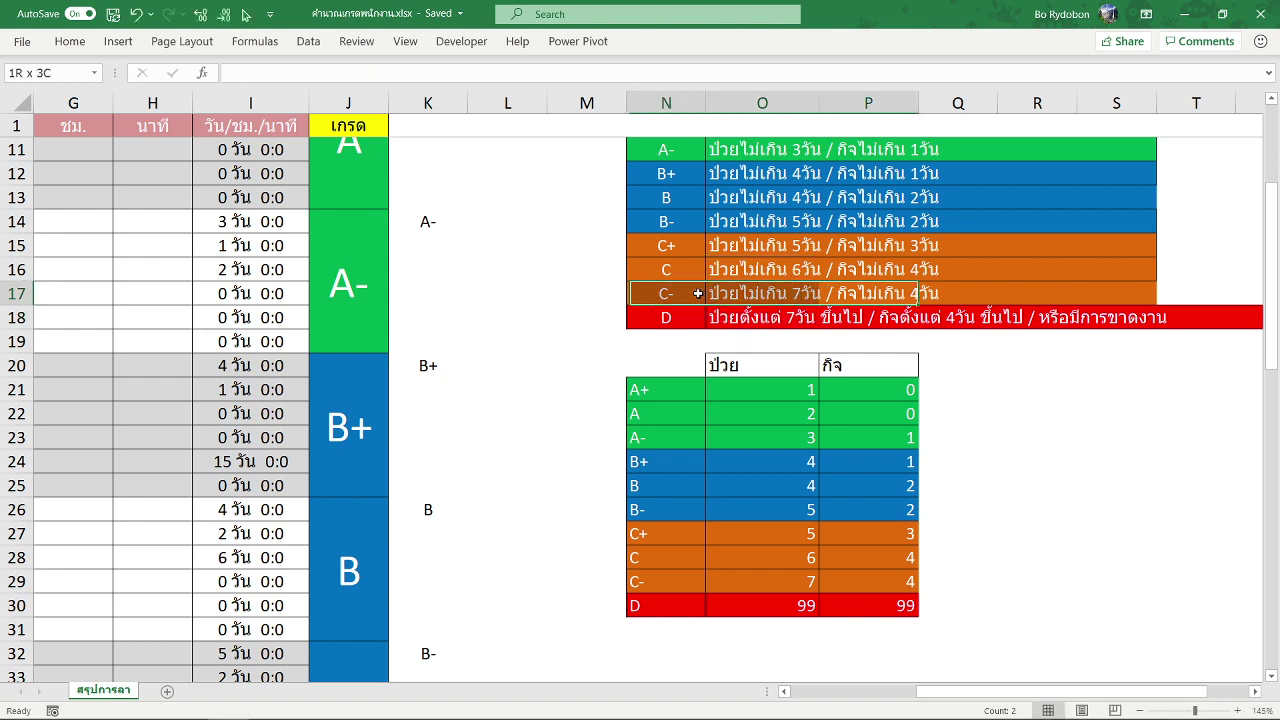
{"action": "left_click", "coordinate": [790, 605]}
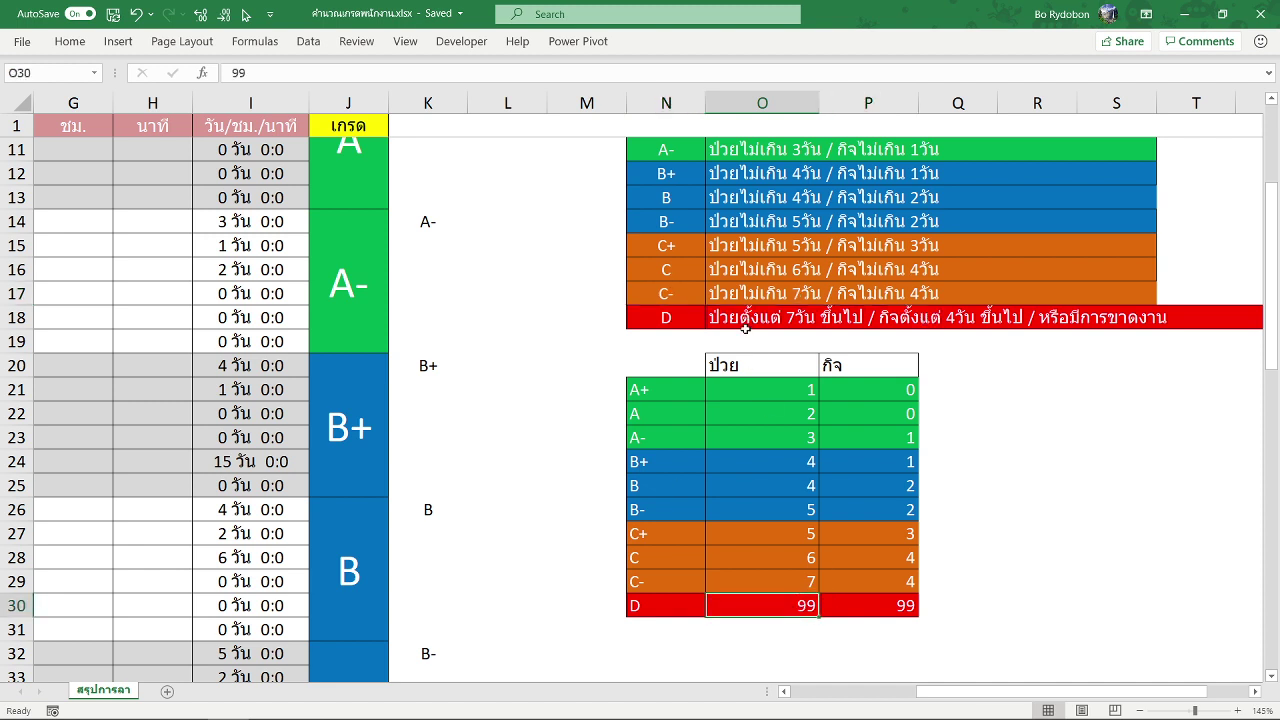
Step: Review the ten ป่วย threshold values in O21:O30, including D's 99
{"action": "left_click", "coordinate": [792, 388]}
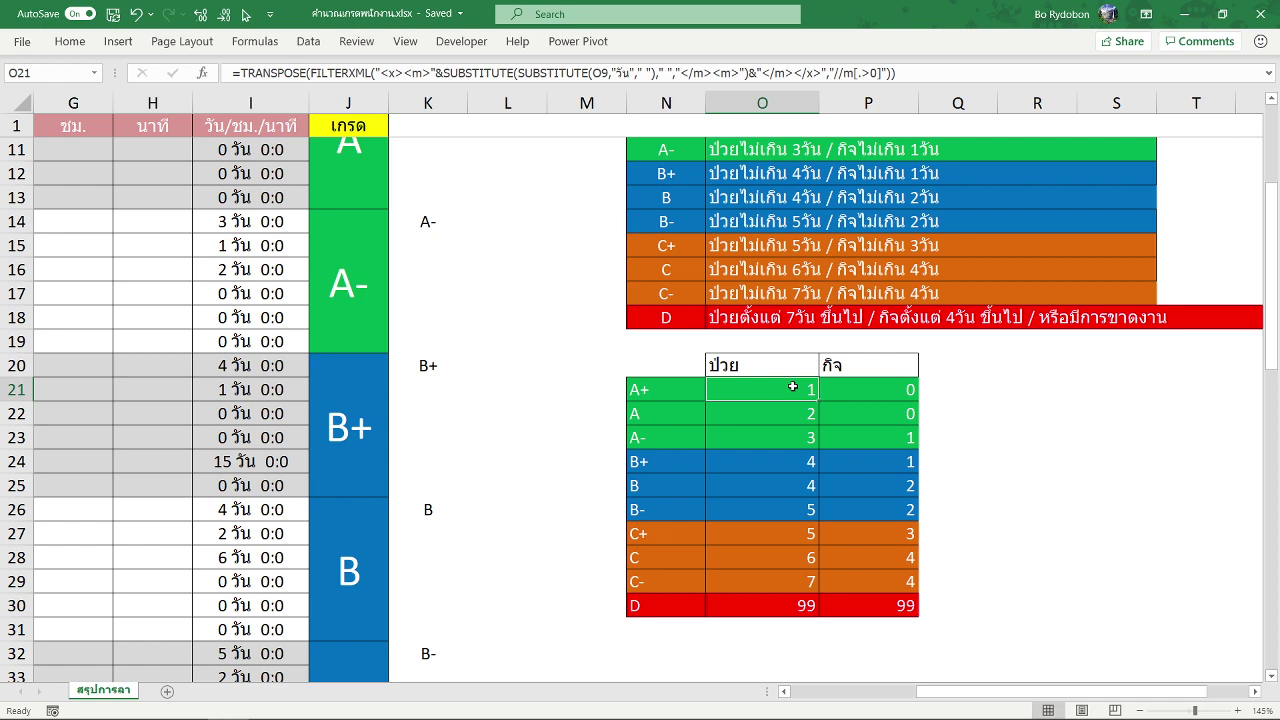
{"action": "left_click_drag", "start_coordinate": [792, 388], "coordinate": [755, 600]}
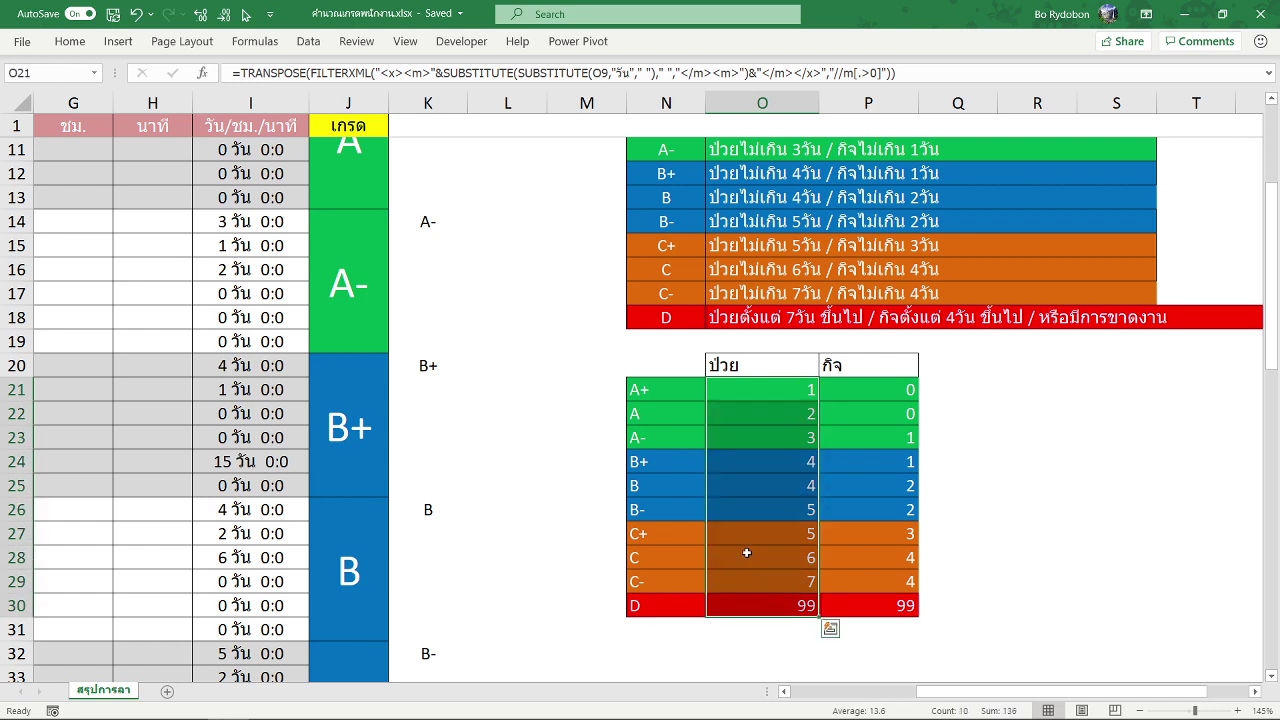
{"action": "scroll", "coordinate": [785, 468], "scroll_direction": "up", "scroll_amount": 3}
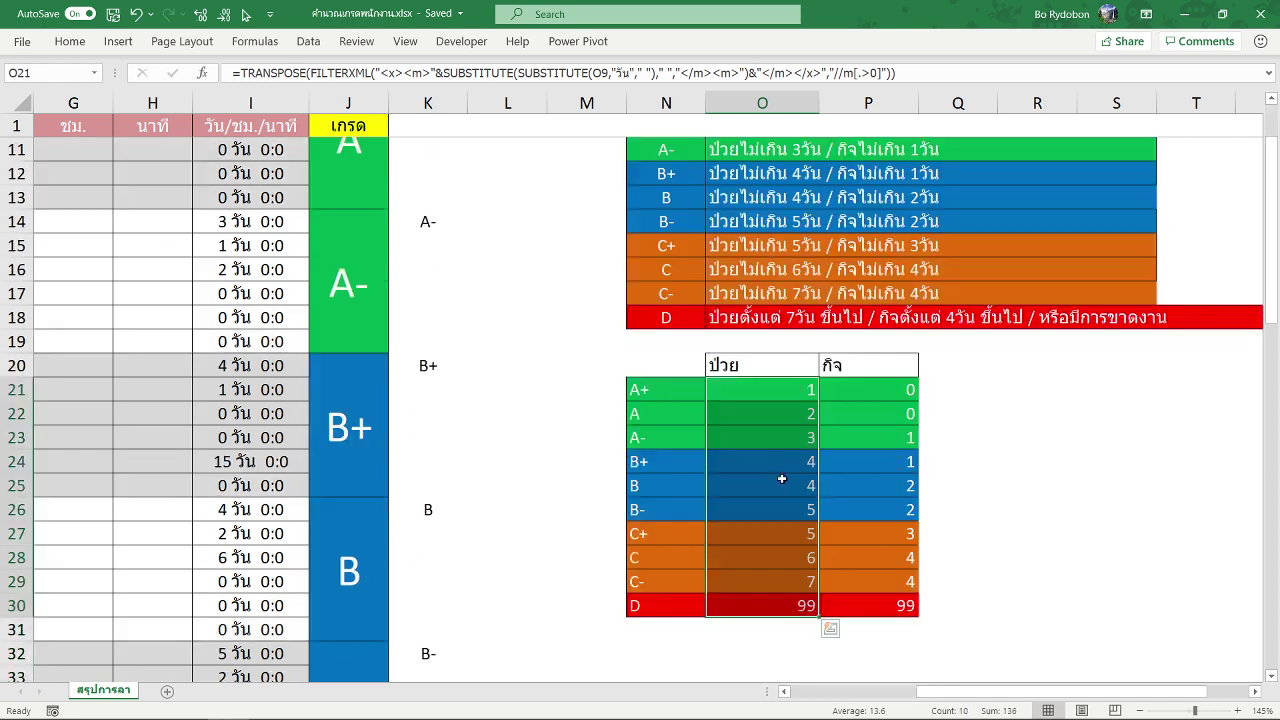
{"action": "scroll", "coordinate": [785, 470], "scroll_direction": "down", "scroll_amount": 3}
{"action": "left_click", "coordinate": [783, 394]}
{"action": "scroll", "coordinate": [640, 413], "scroll_direction": "up", "scroll_amount": 3}
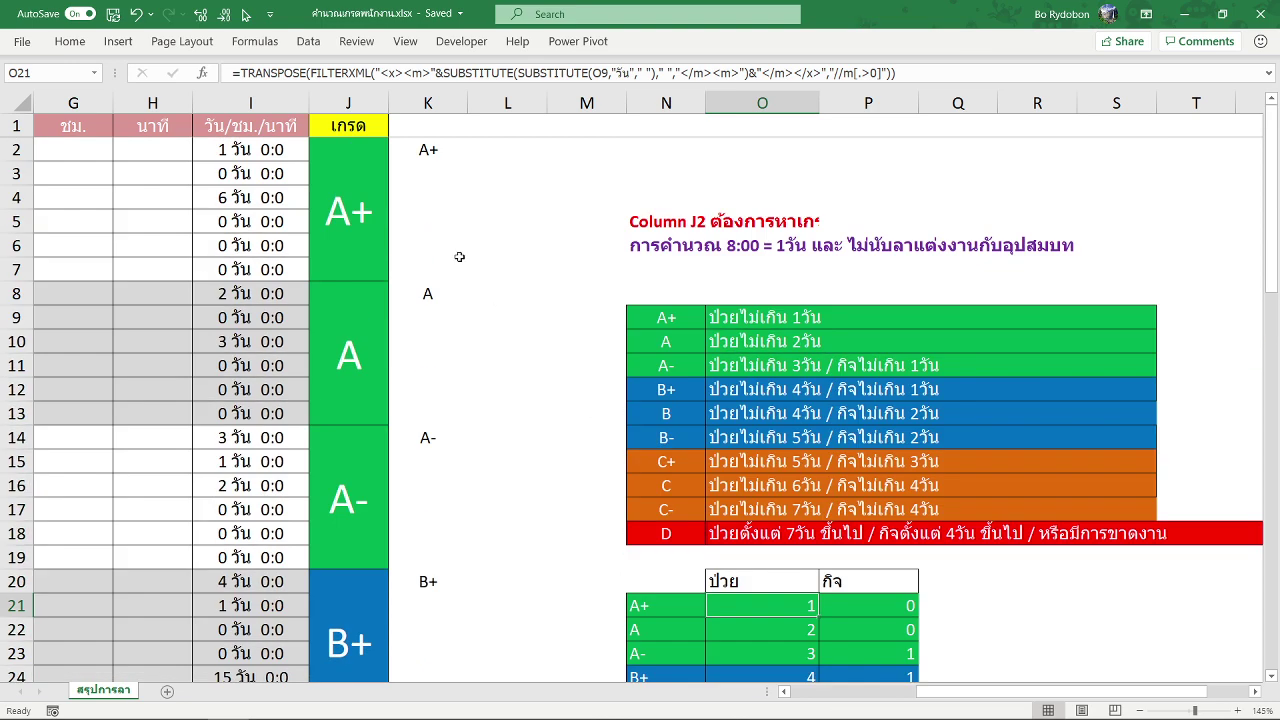
{"action": "scroll", "coordinate": [782, 514], "scroll_direction": "down", "scroll_amount": 2}
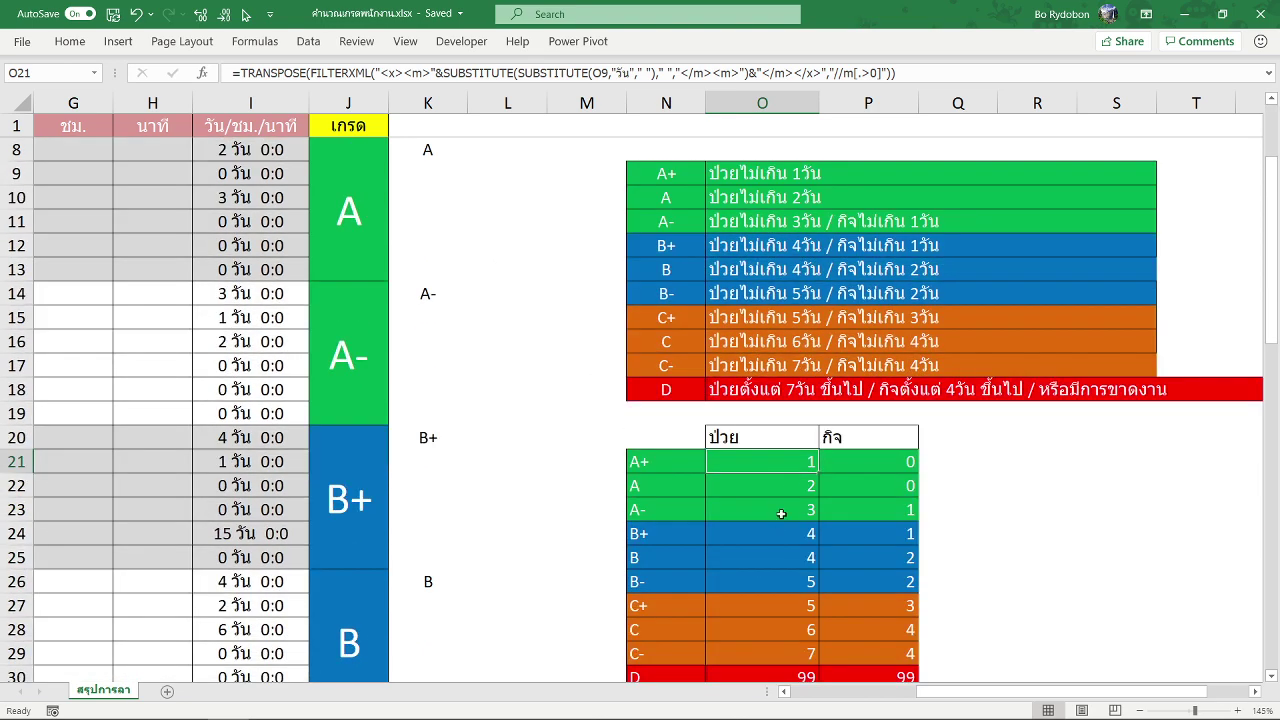
{"action": "scroll", "coordinate": [790, 480], "scroll_direction": "down", "scroll_amount": 2}
Step: Check the first กิจ threshold in P21, reselect O21:O30, then clear the selection
{"action": "left_click", "coordinate": [888, 320]}
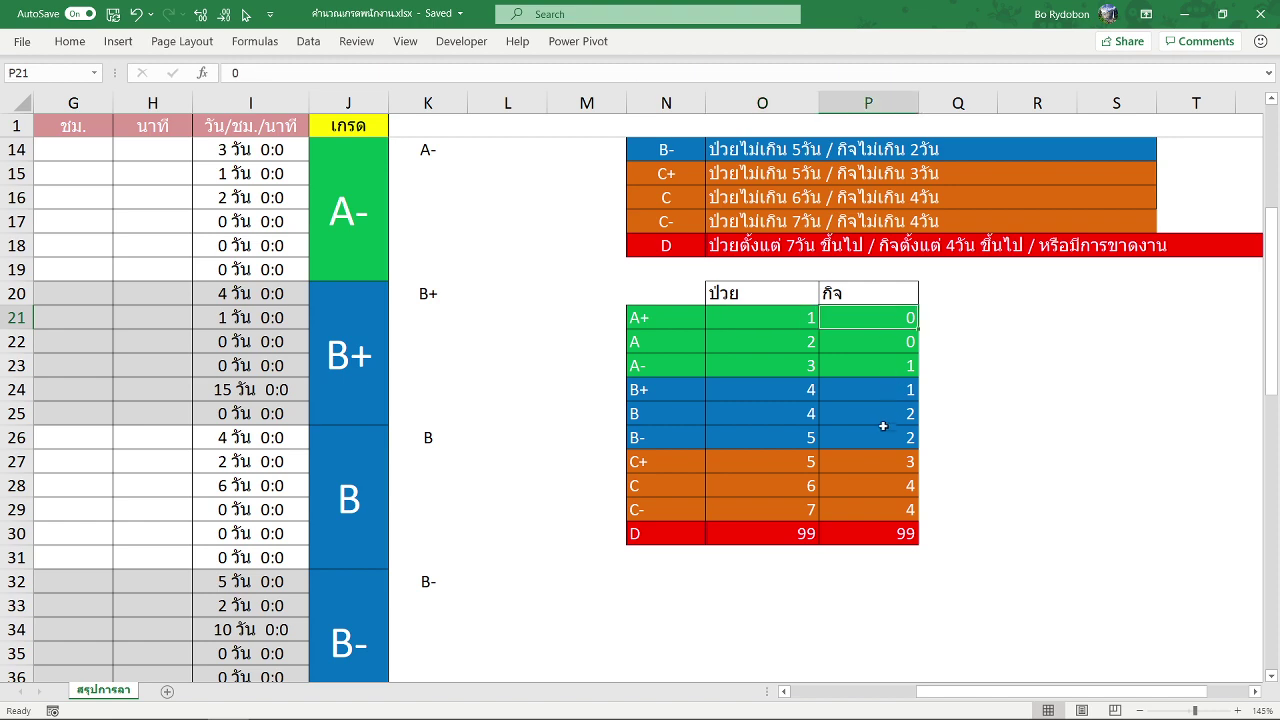
{"action": "scroll", "coordinate": [887, 426], "scroll_direction": "up", "scroll_amount": 1}
{"action": "left_click", "coordinate": [796, 604]}
{"action": "left_click_drag", "start_coordinate": [772, 392], "coordinate": [765, 590]}
{"action": "scroll", "coordinate": [726, 478], "scroll_direction": "up", "scroll_amount": 3}
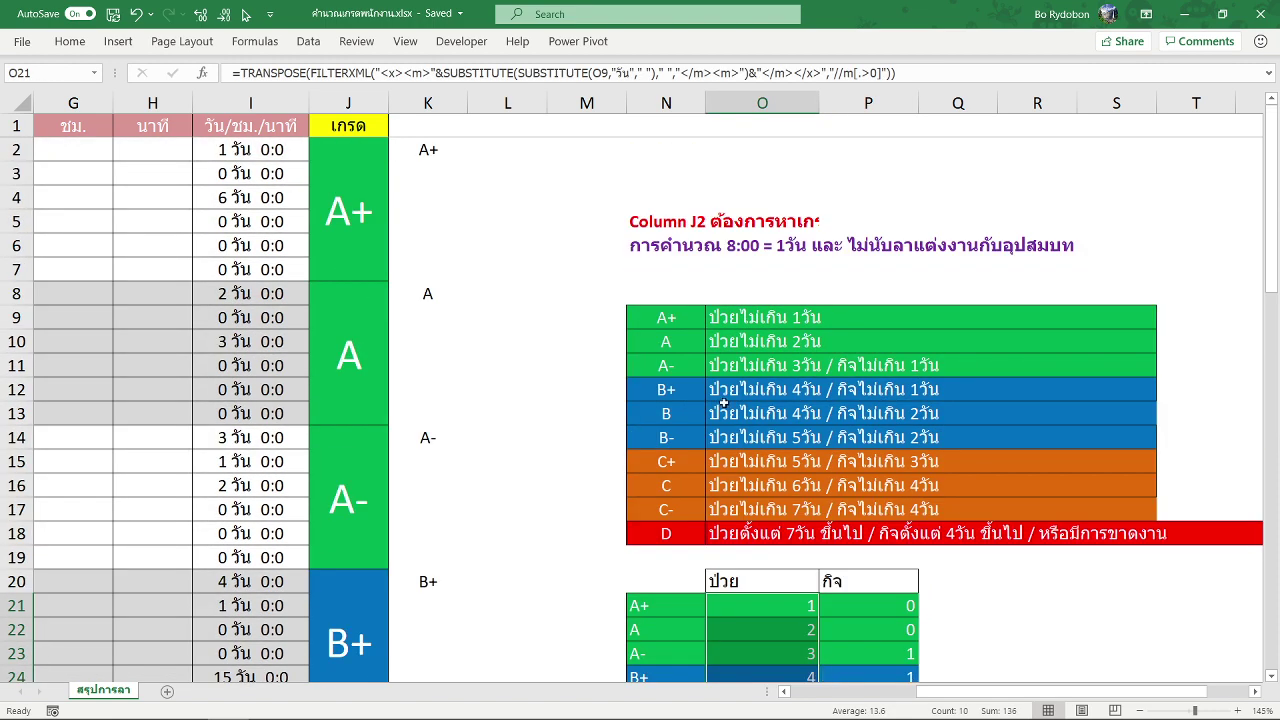
{"action": "scroll", "coordinate": [726, 478], "scroll_direction": "down", "scroll_amount": 2}
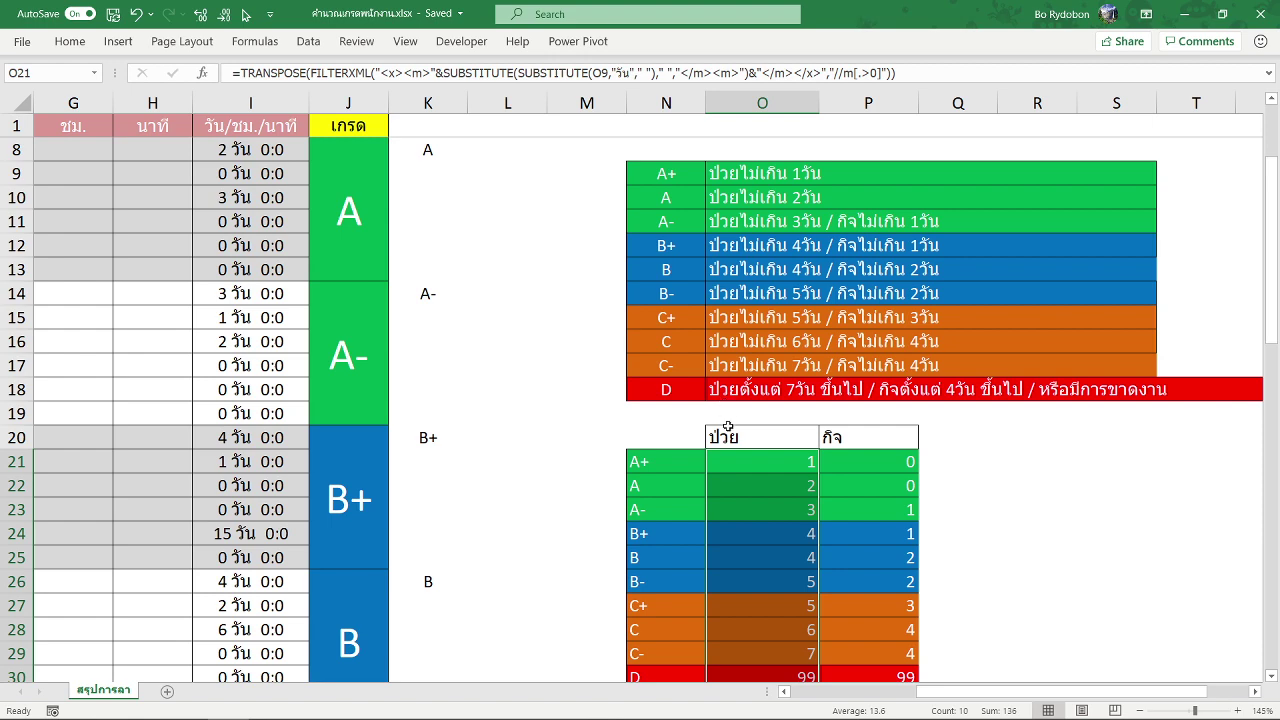
{"action": "scroll", "coordinate": [834, 438], "scroll_direction": "down", "scroll_amount": 1}
{"action": "left_click", "coordinate": [529, 379]}
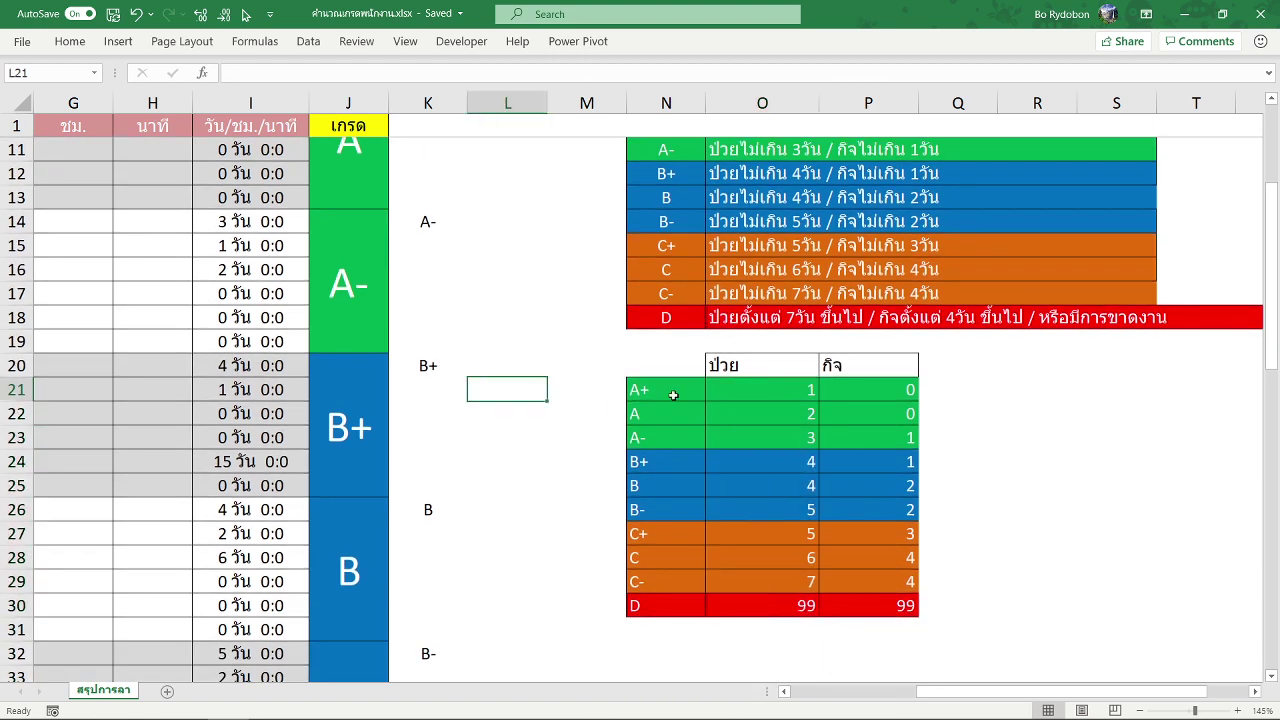
Step: Copy the grade and sick-leave table N20:O30 and paste it at R20
{"action": "left_click_drag", "start_coordinate": [672, 364], "coordinate": [744, 597]}
{"action": "key", "text": "ctrl+c"}
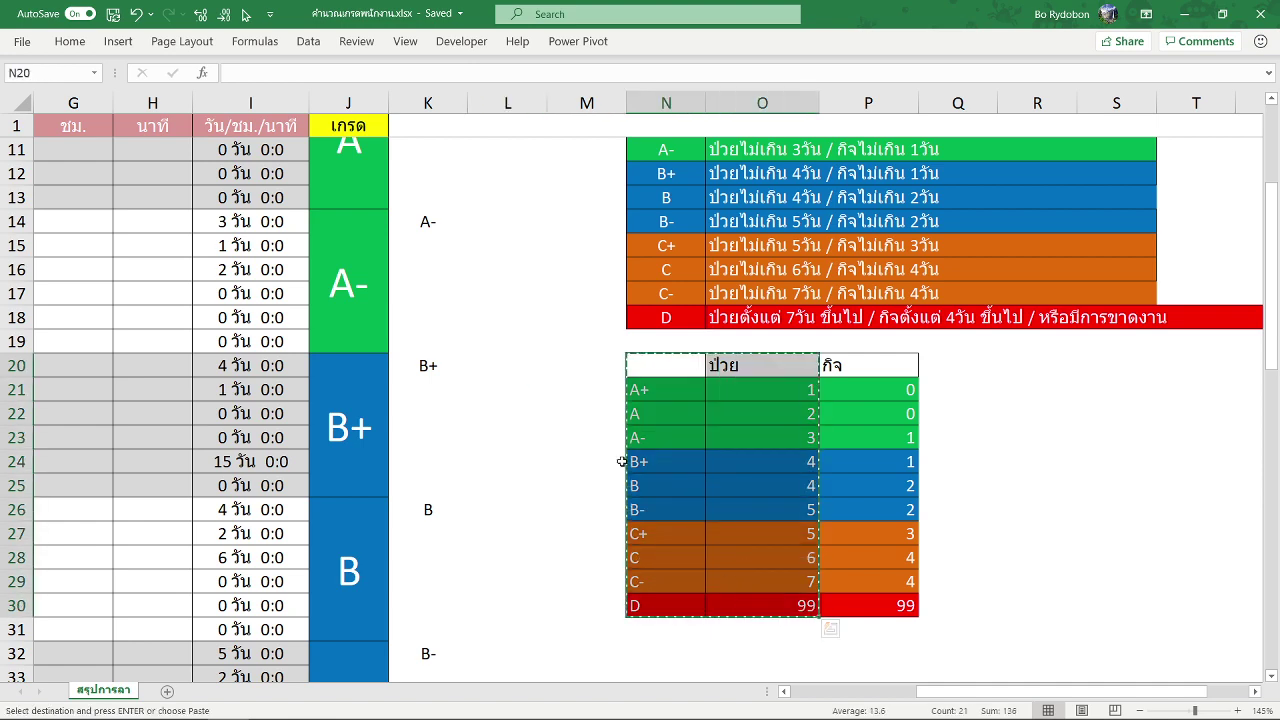
{"action": "scroll", "coordinate": [617, 457], "scroll_direction": "up", "scroll_amount": 3}
{"action": "scroll", "coordinate": [617, 457], "scroll_direction": "down", "scroll_amount": 5}
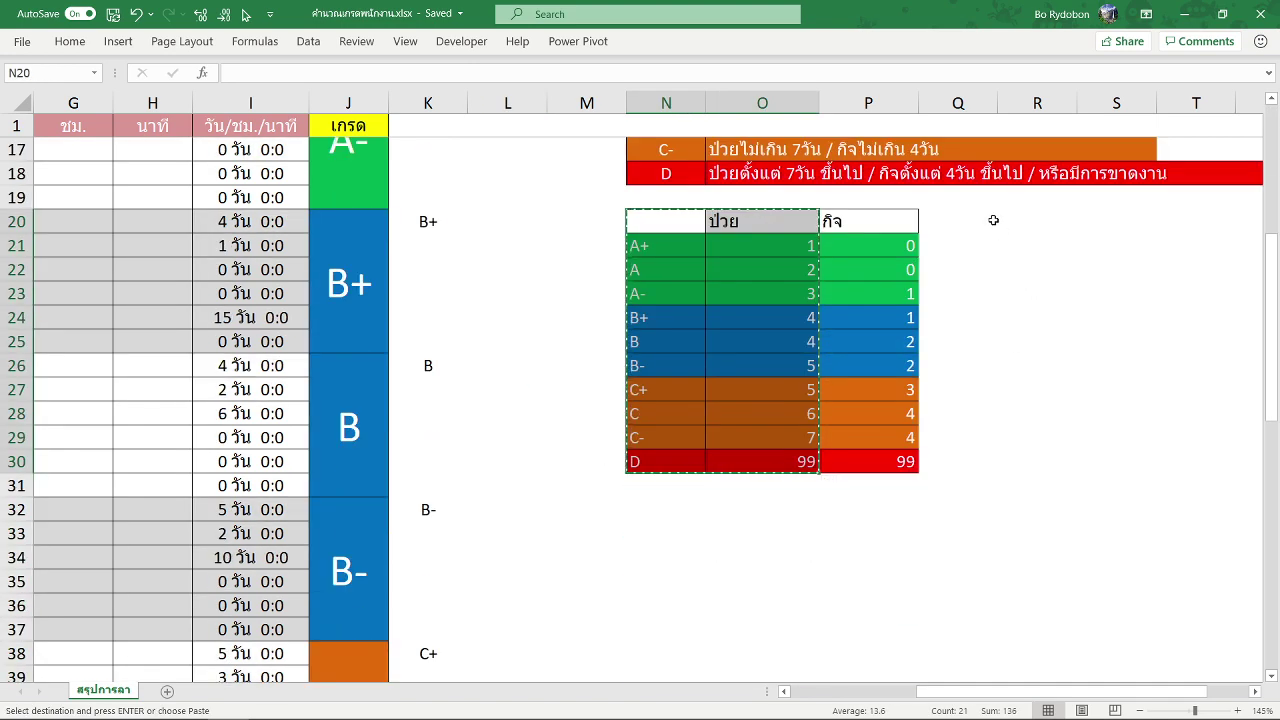
{"action": "left_click", "coordinate": [1014, 220]}
{"action": "key", "text": "ctrl+v"}
Step: Replace the #VALUE! cells in S21:S29 with thresholds 1–8 and 10
{"action": "left_click", "coordinate": [1097, 248]}
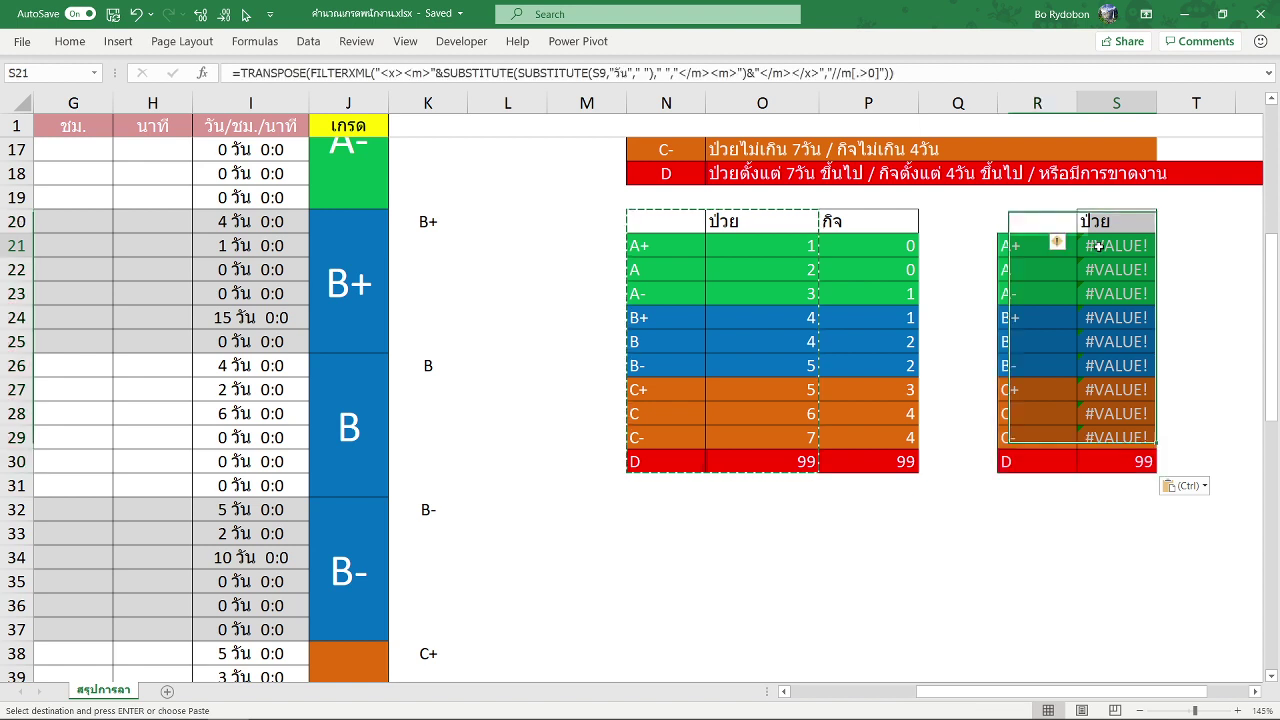
{"action": "key", "text": "F2"}
{"action": "key", "text": "Return"}
{"action": "key", "text": "F2"}
{"action": "key", "text": "Return"}
{"action": "key", "text": "F2"}
{"action": "key", "text": "Return"}
{"action": "type", "text": "4 5"}
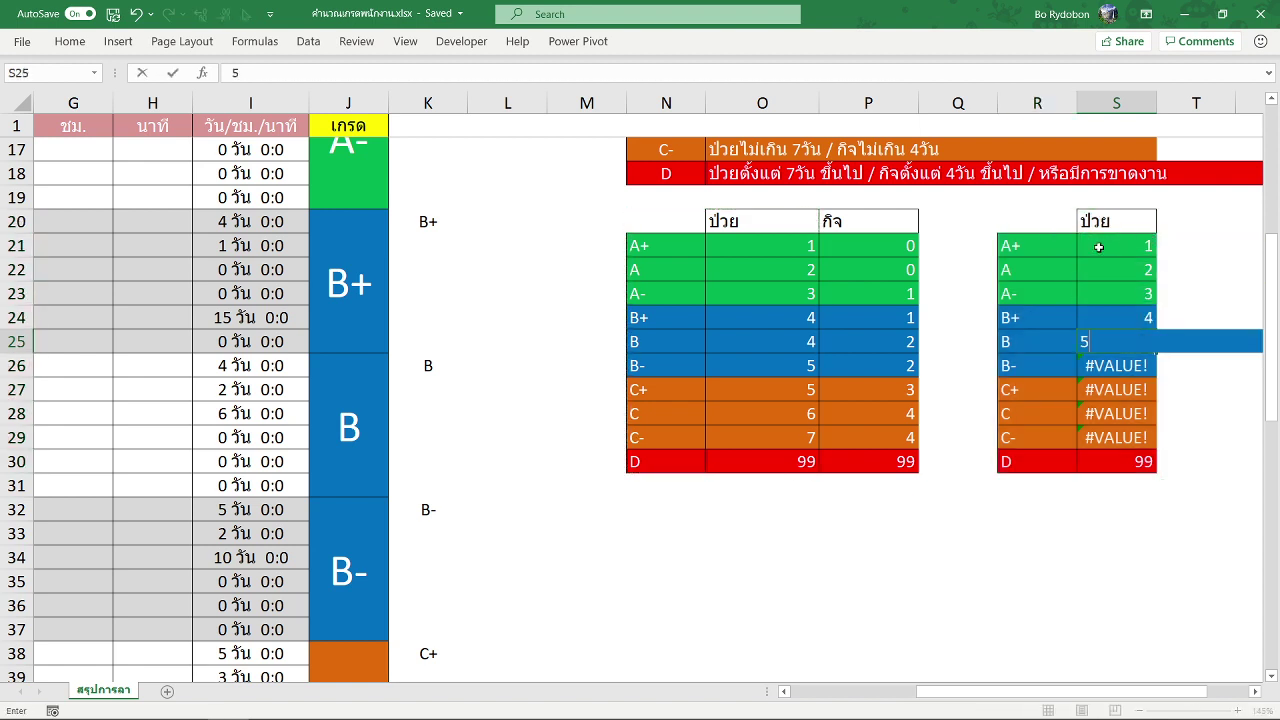
{"action": "type", "text": " 6 7 8"}
{"action": "key", "text": "Return"}
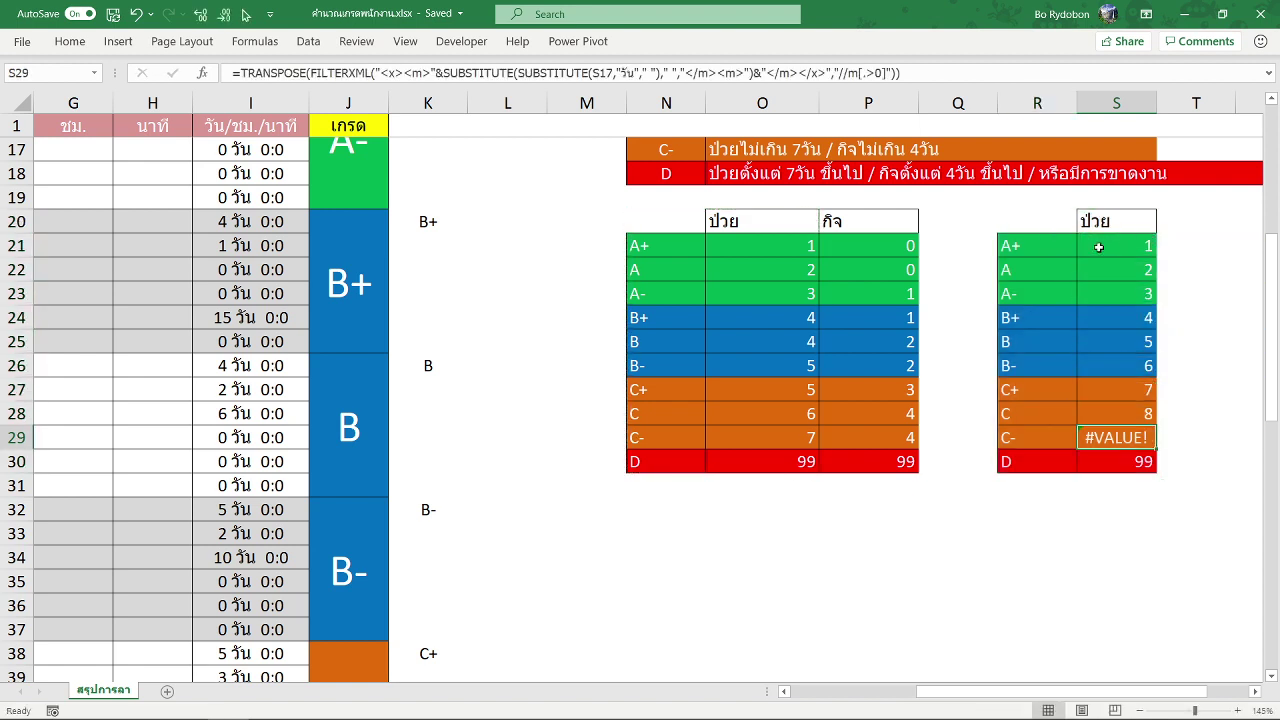
{"action": "type", "text": "10"}
{"action": "key", "text": "Return"}
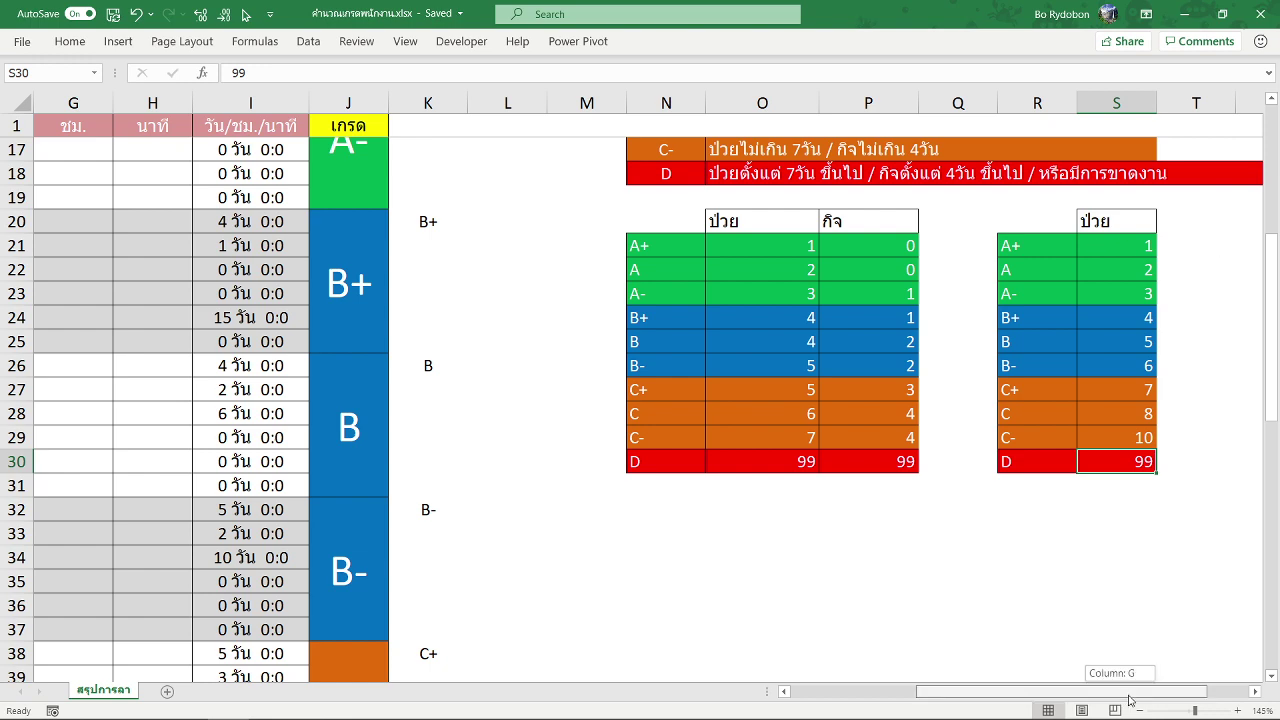
Step: Return to the summary area and select cell L8 for the grade formula
{"action": "scroll", "coordinate": [1186, 366], "scroll_direction": "left", "scroll_amount": 2}
{"action": "scroll", "coordinate": [1106, 300], "scroll_direction": "up", "scroll_amount": 5}
{"action": "scroll", "coordinate": [1017, 344], "scroll_direction": "down", "scroll_amount": 2}
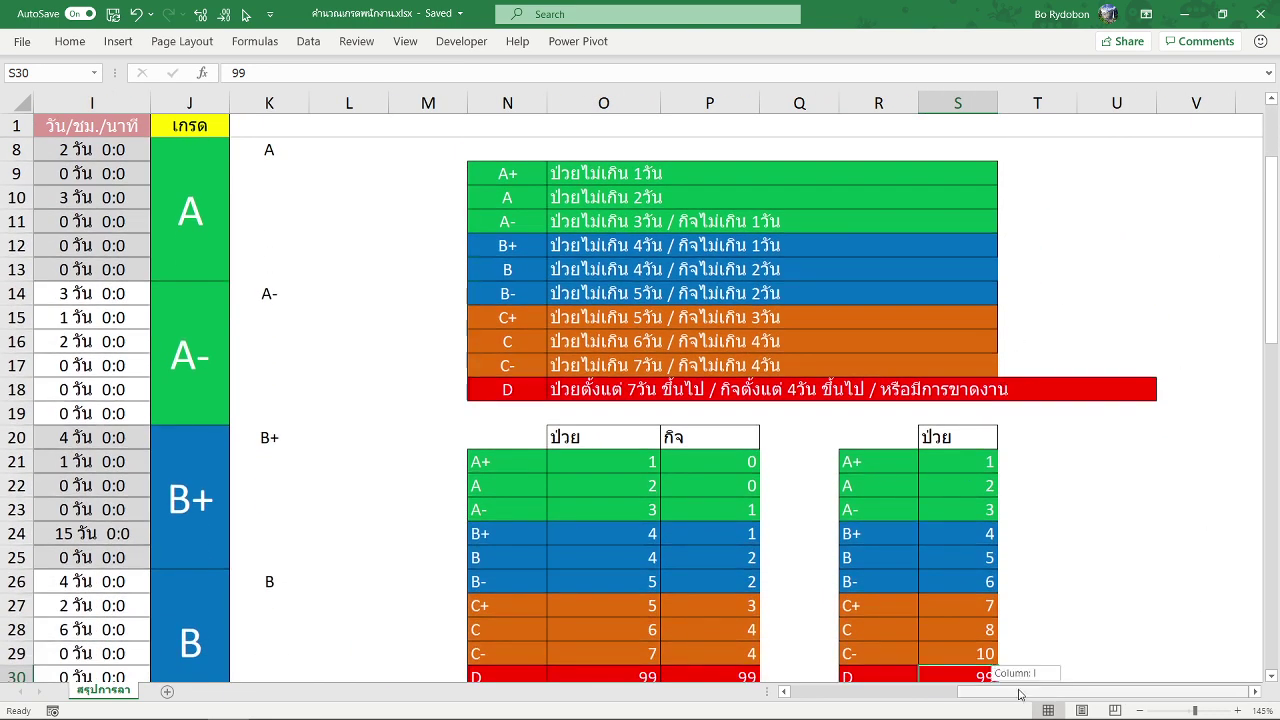
{"action": "left_click_drag", "start_coordinate": [1010, 691], "coordinate": [946, 691]}
{"action": "left_click", "coordinate": [566, 154]}
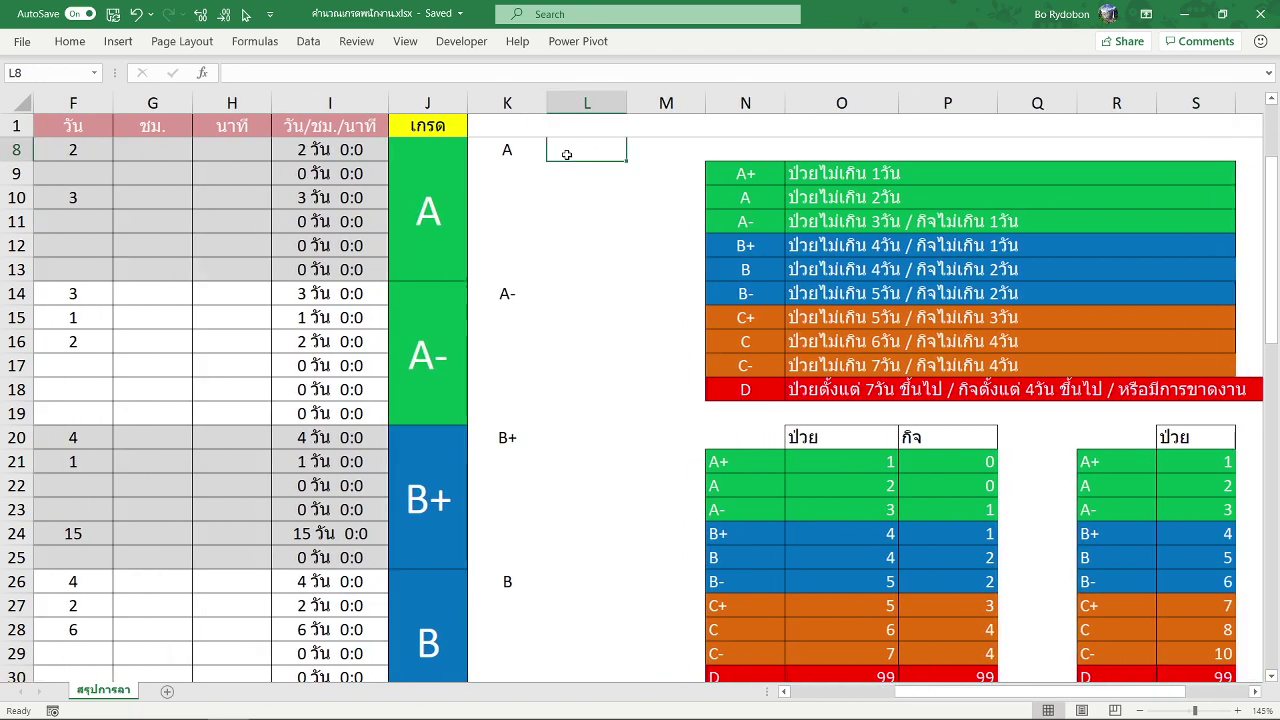
Step: Start an INDEX formula in L8 over the absolute grade range $R$21:$R$30
{"action": "type", "text": "="}
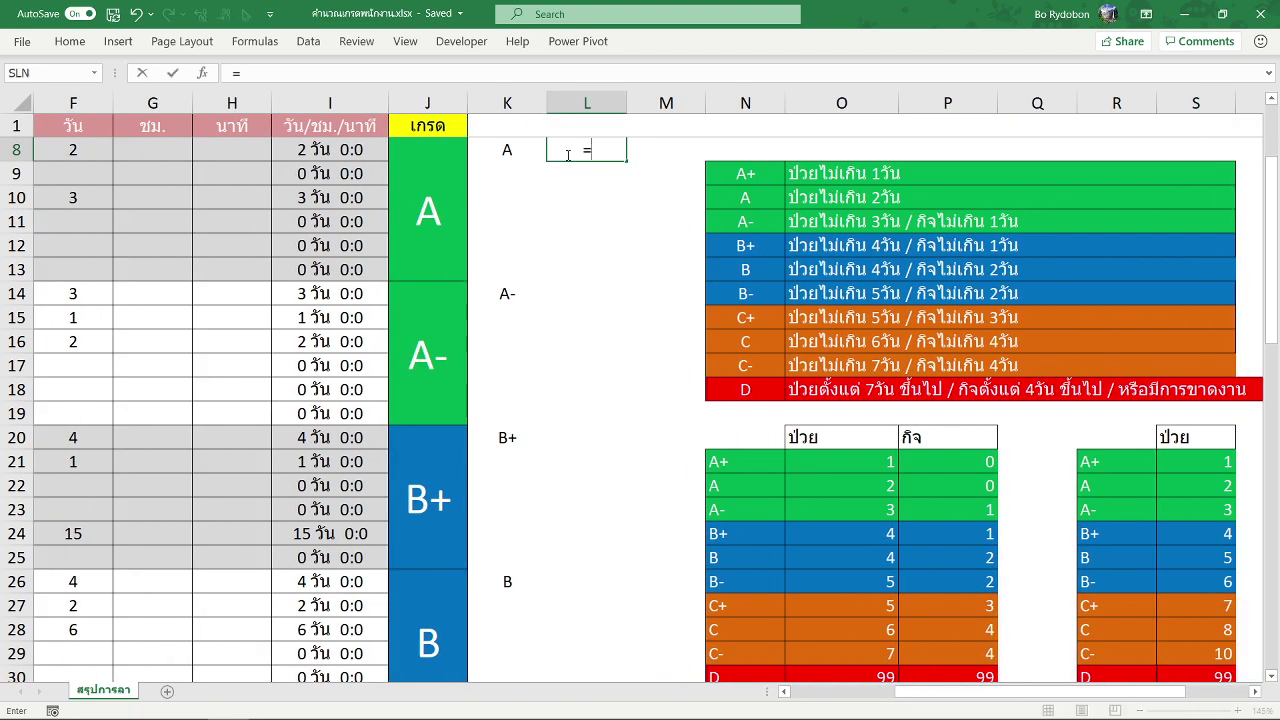
{"action": "type", "text": "vl"}
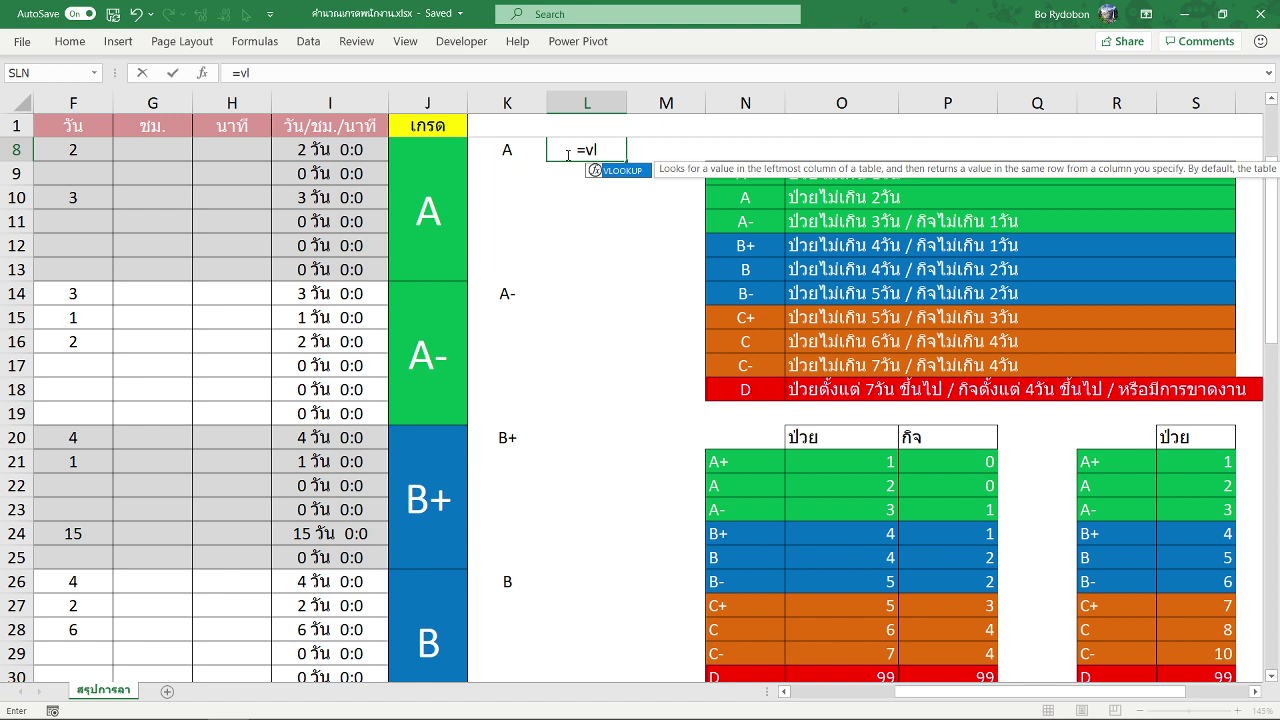
{"action": "key", "text": "Tab"}
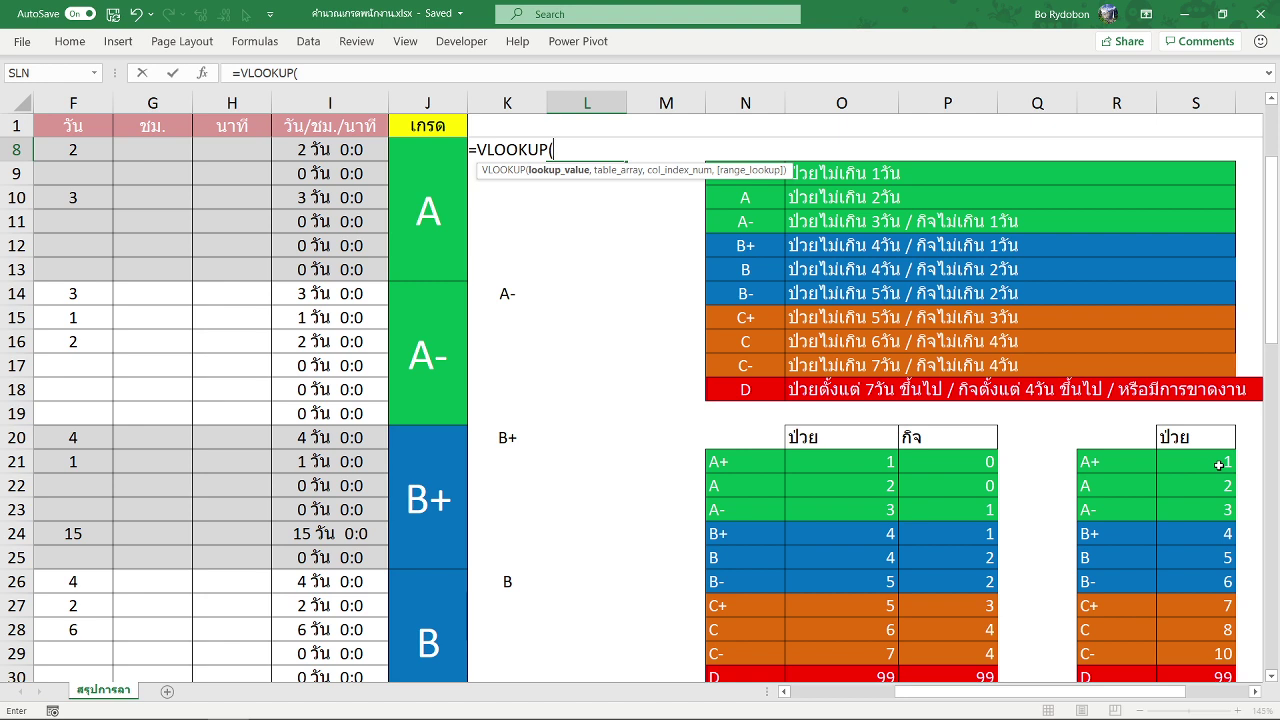
{"action": "left_click_drag", "start_coordinate": [553, 149], "coordinate": [478, 149]}
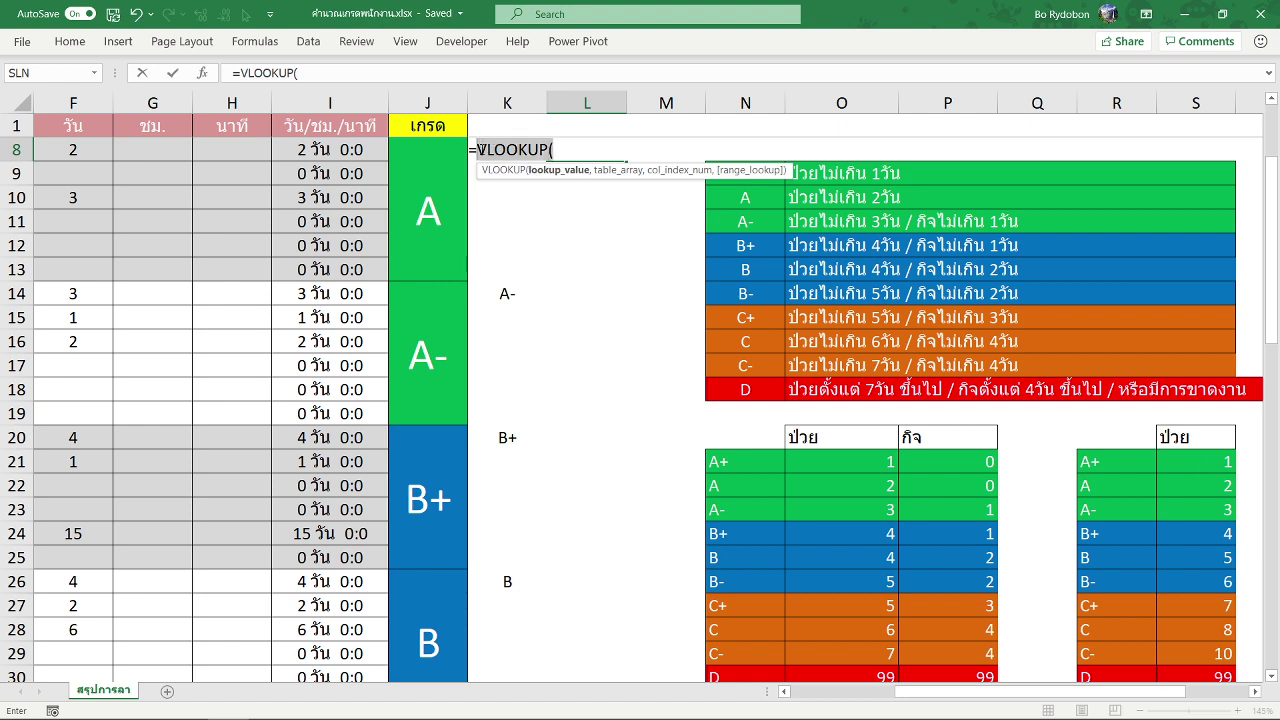
{"action": "type", "text": "i"}
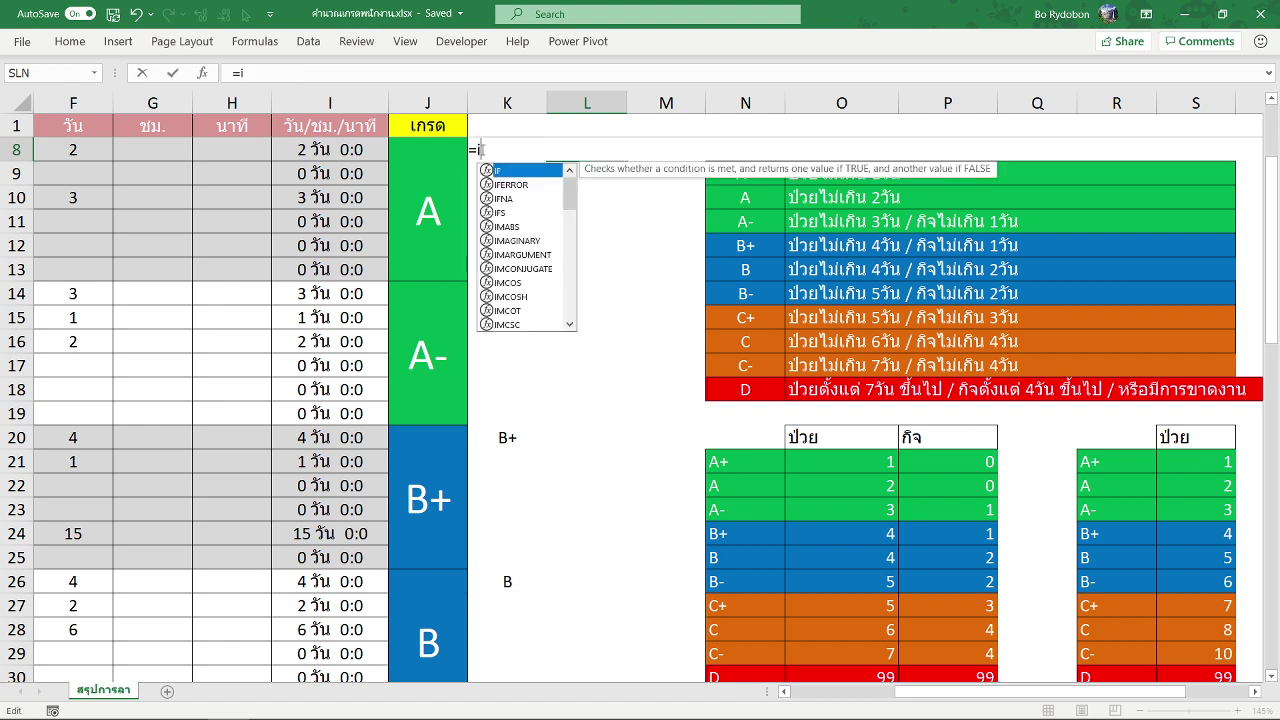
{"action": "type", "text": "ndex("}
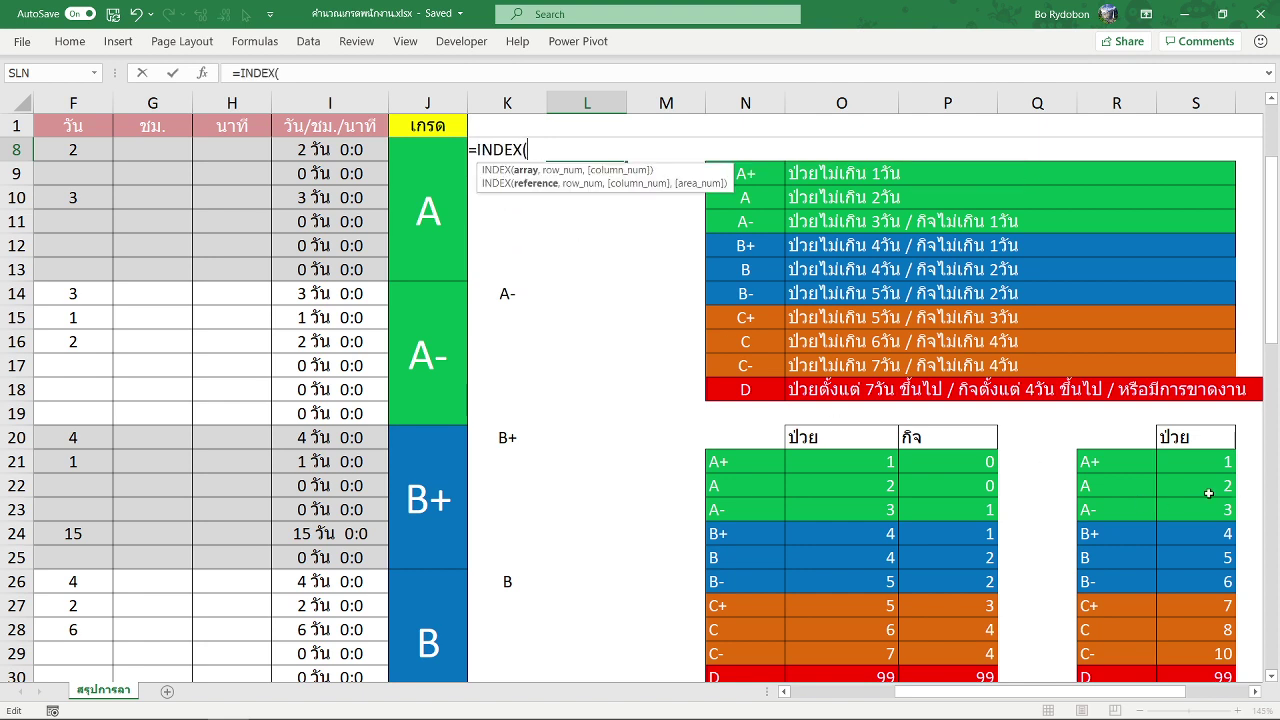
{"action": "left_click_drag", "start_coordinate": [1092, 461], "coordinate": [1107, 627]}
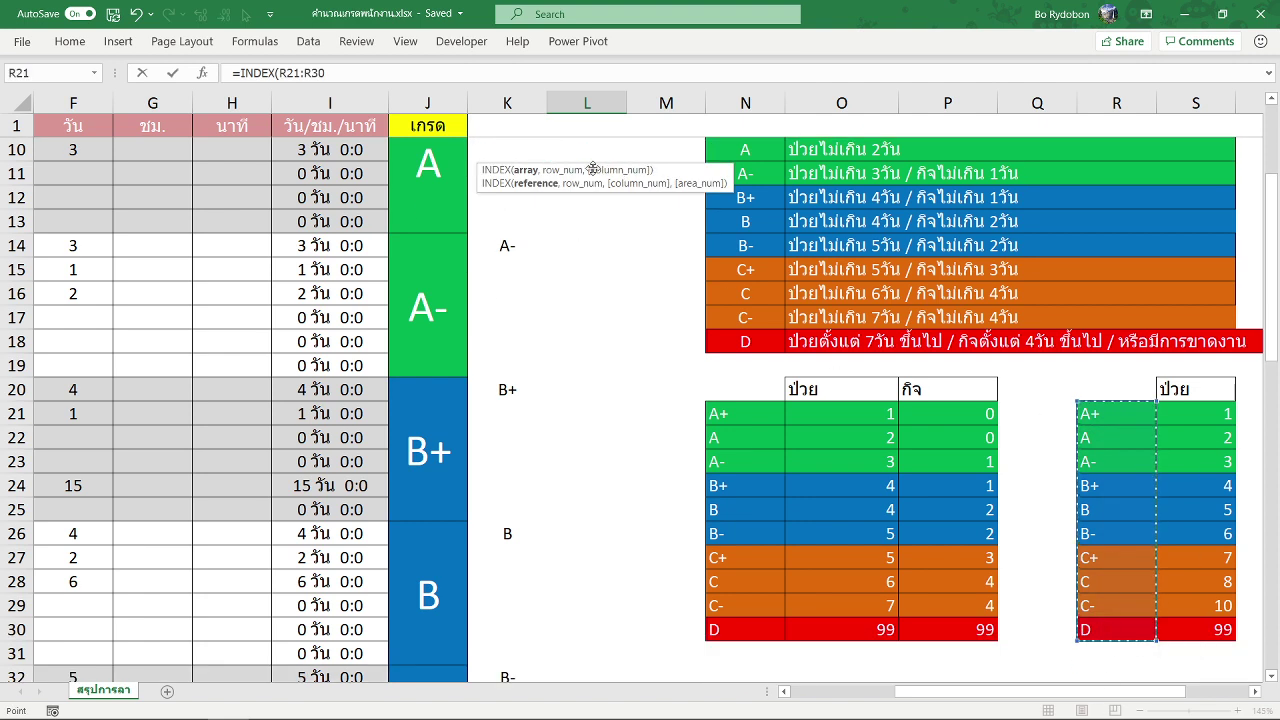
{"action": "left_click", "coordinate": [330, 73]}
{"action": "key", "text": "F4"}
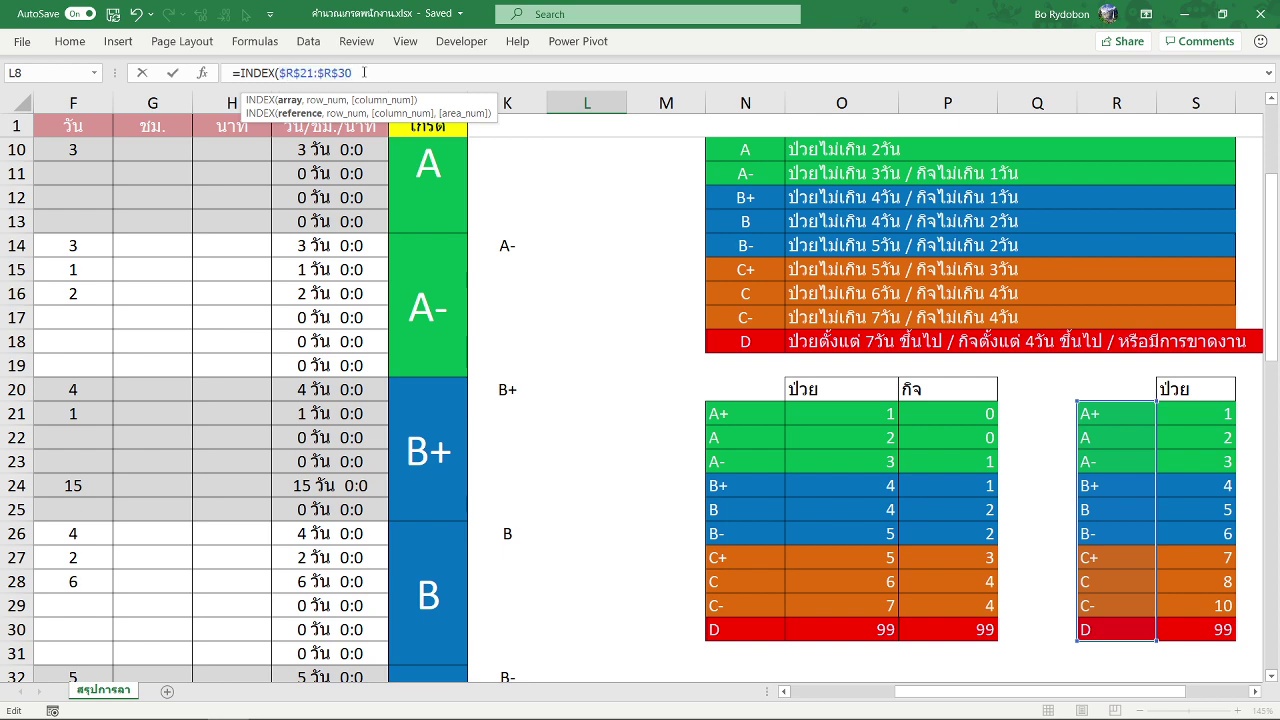
{"action": "type", "text": ","}
Step: Complete it with MATCH(F2,$S$21:$S$30) and commit, returning grade A+
{"action": "scroll", "coordinate": [472, 270], "scroll_direction": "up", "scroll_amount": 3}
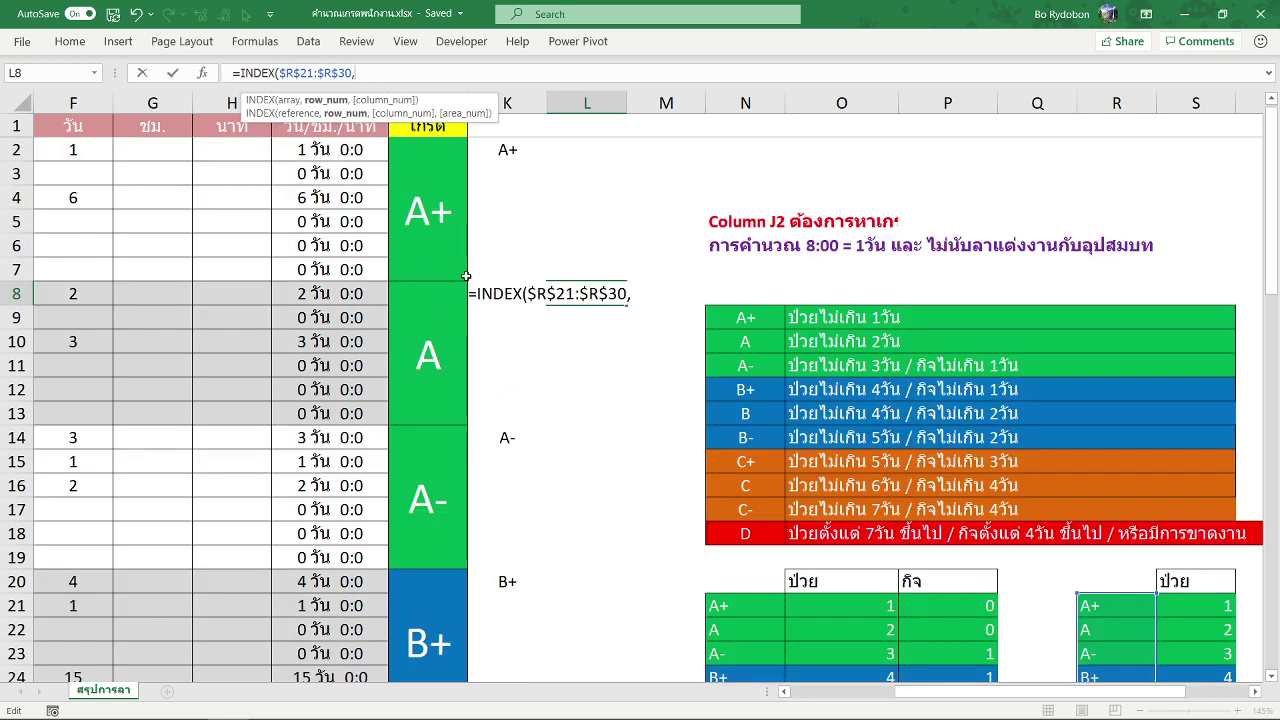
{"action": "type", "text": "ma"}
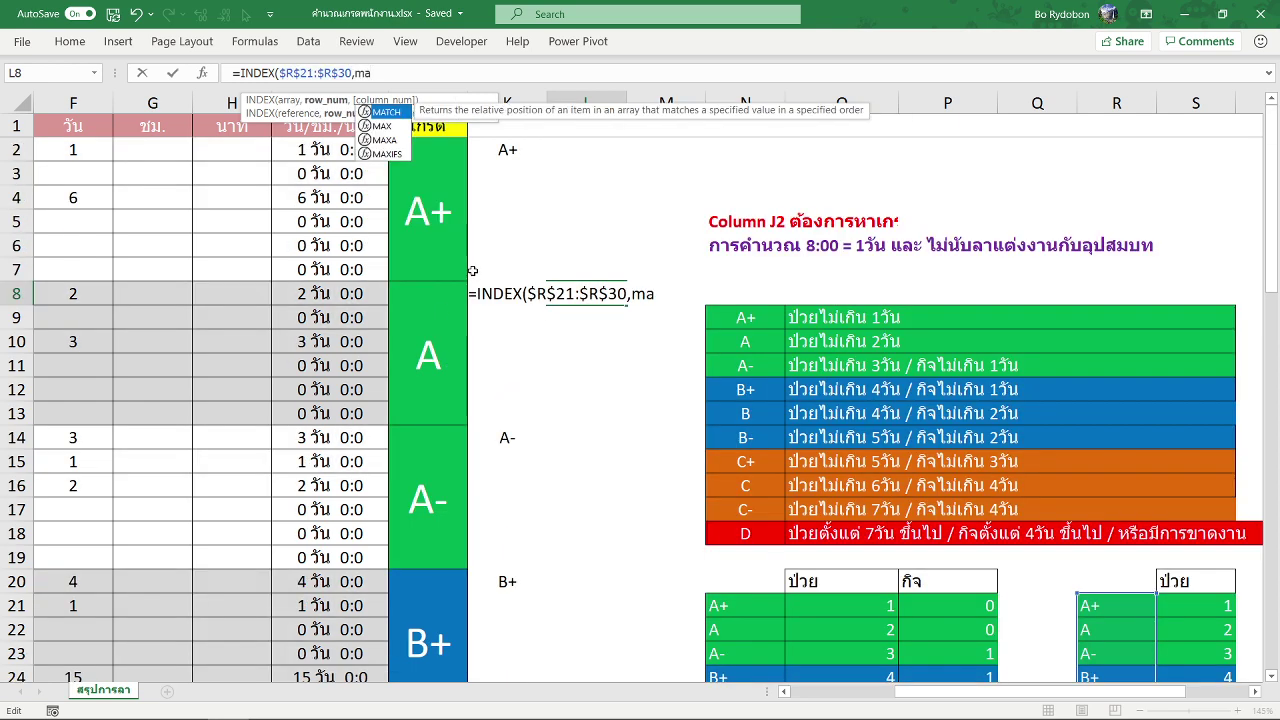
{"action": "key", "text": "Tab"}
{"action": "left_click_drag", "start_coordinate": [963, 692], "coordinate": [880, 692]}
{"action": "left_click", "coordinate": [508, 149]}
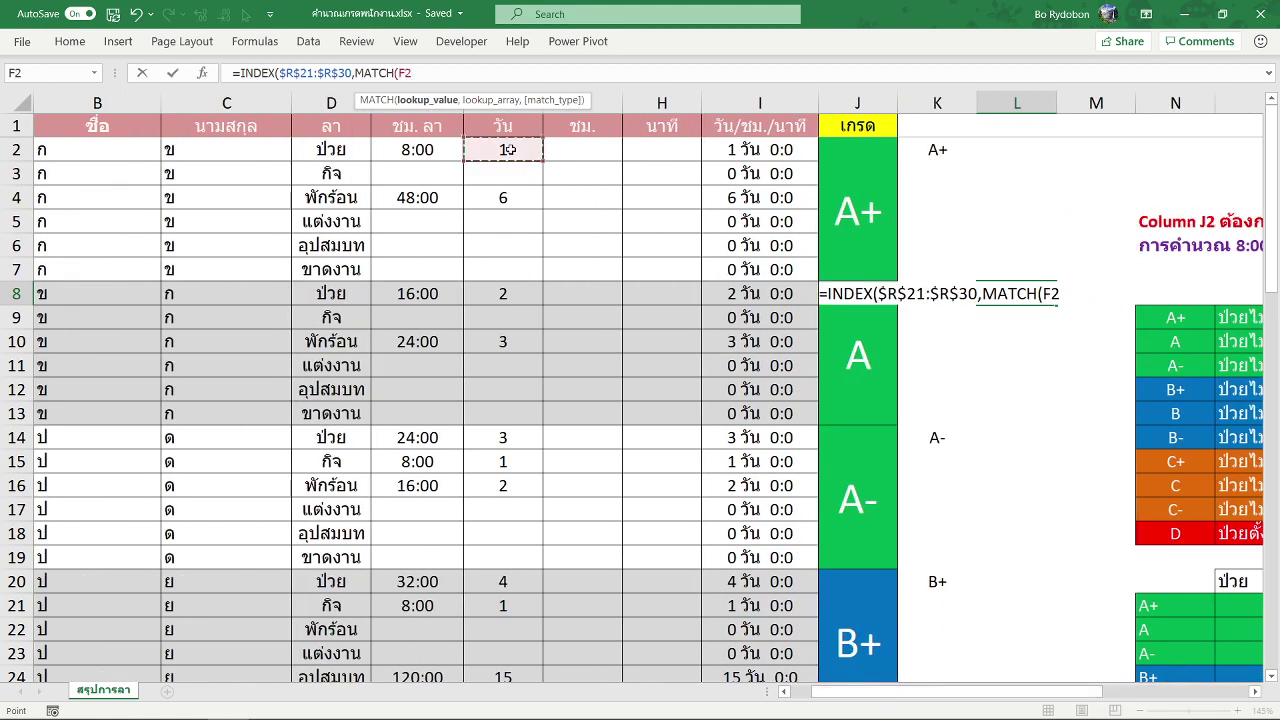
{"action": "type", "text": ","}
{"action": "left_click_drag", "start_coordinate": [978, 692], "coordinate": [1133, 692]}
{"action": "scroll", "coordinate": [1114, 634], "scroll_direction": "down", "scroll_amount": 3}
{"action": "left_click_drag", "start_coordinate": [950, 389], "coordinate": [954, 608]}
{"action": "type", "text": ","}
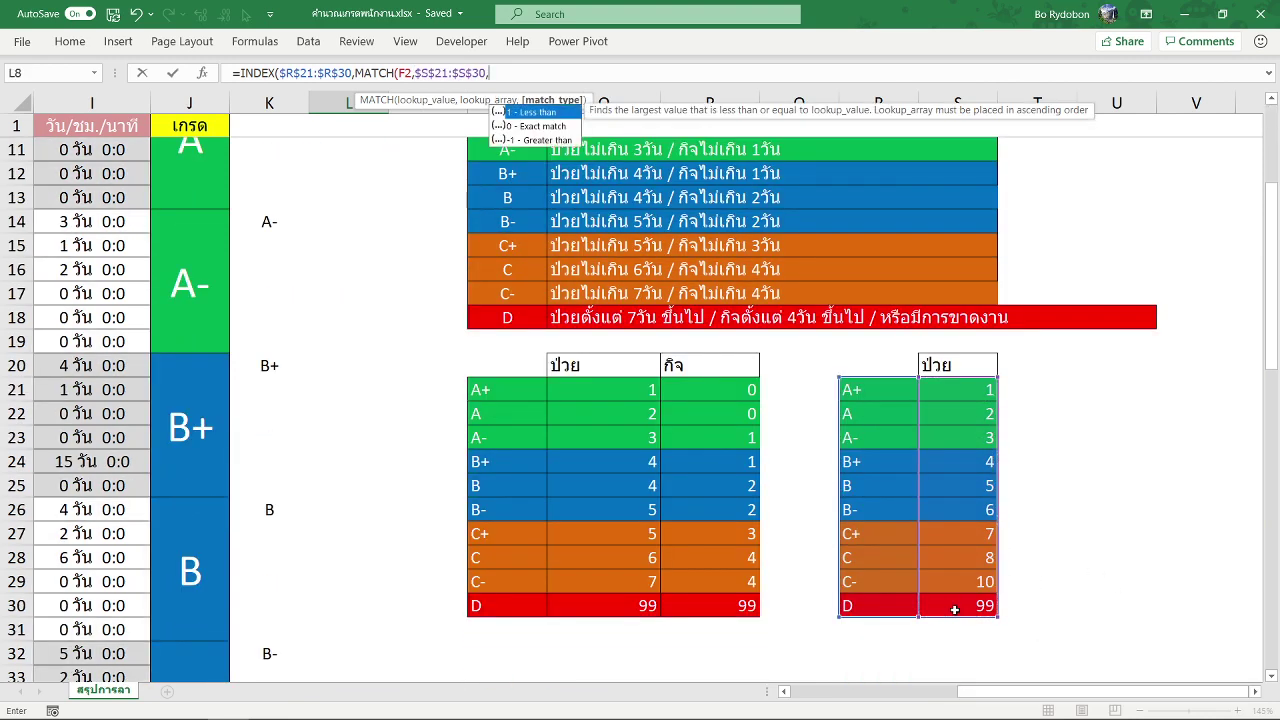
{"action": "key", "text": "BackSpace"}
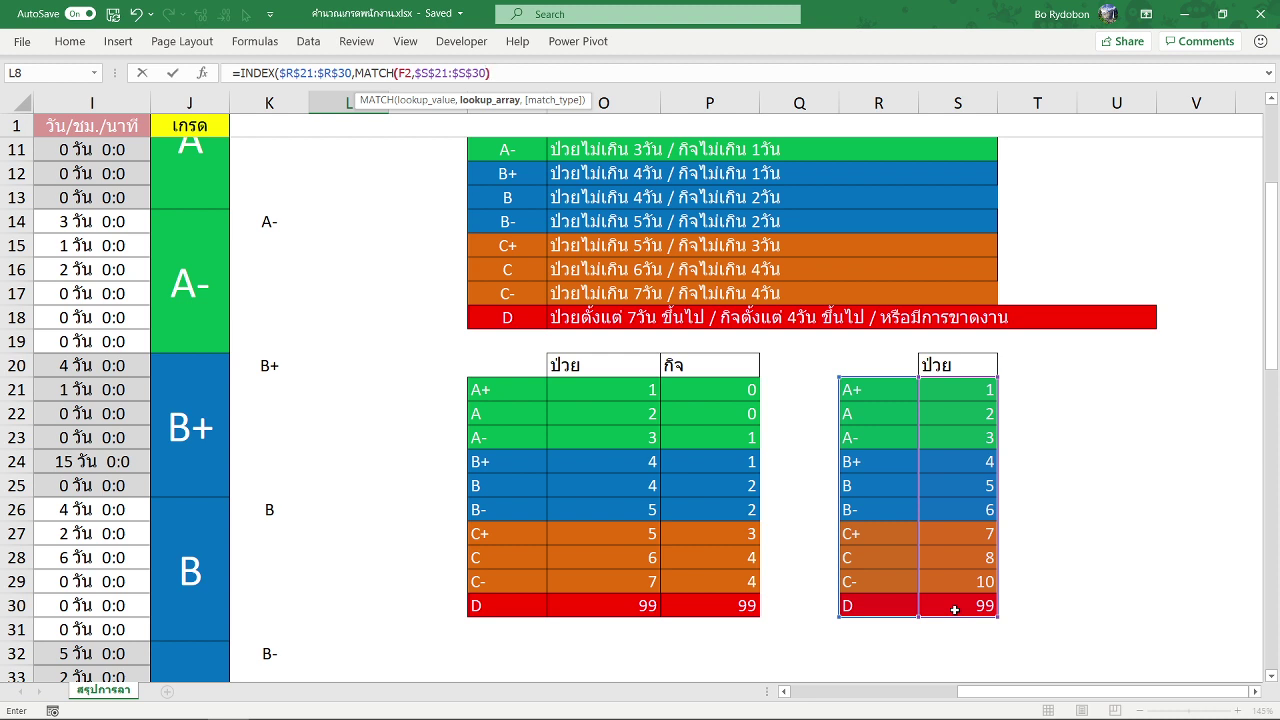
{"action": "type", "text": ")"}
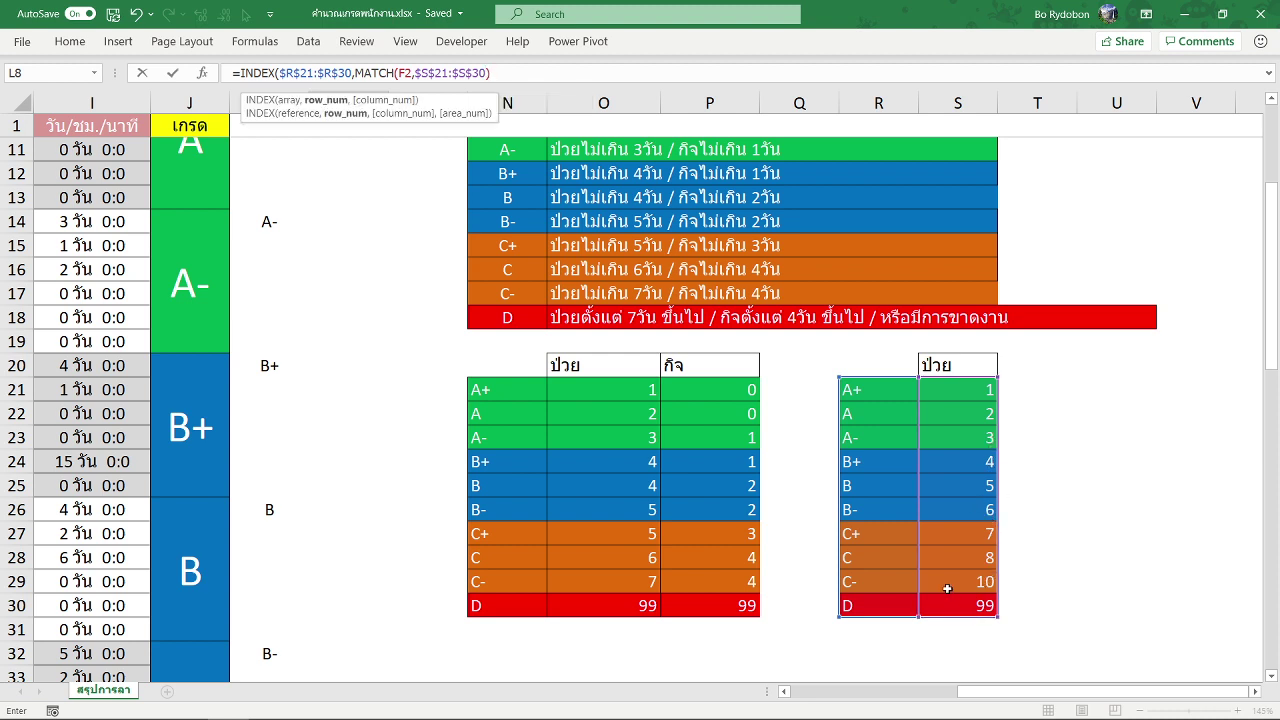
{"action": "scroll", "coordinate": [738, 533], "scroll_direction": "up", "scroll_amount": 3}
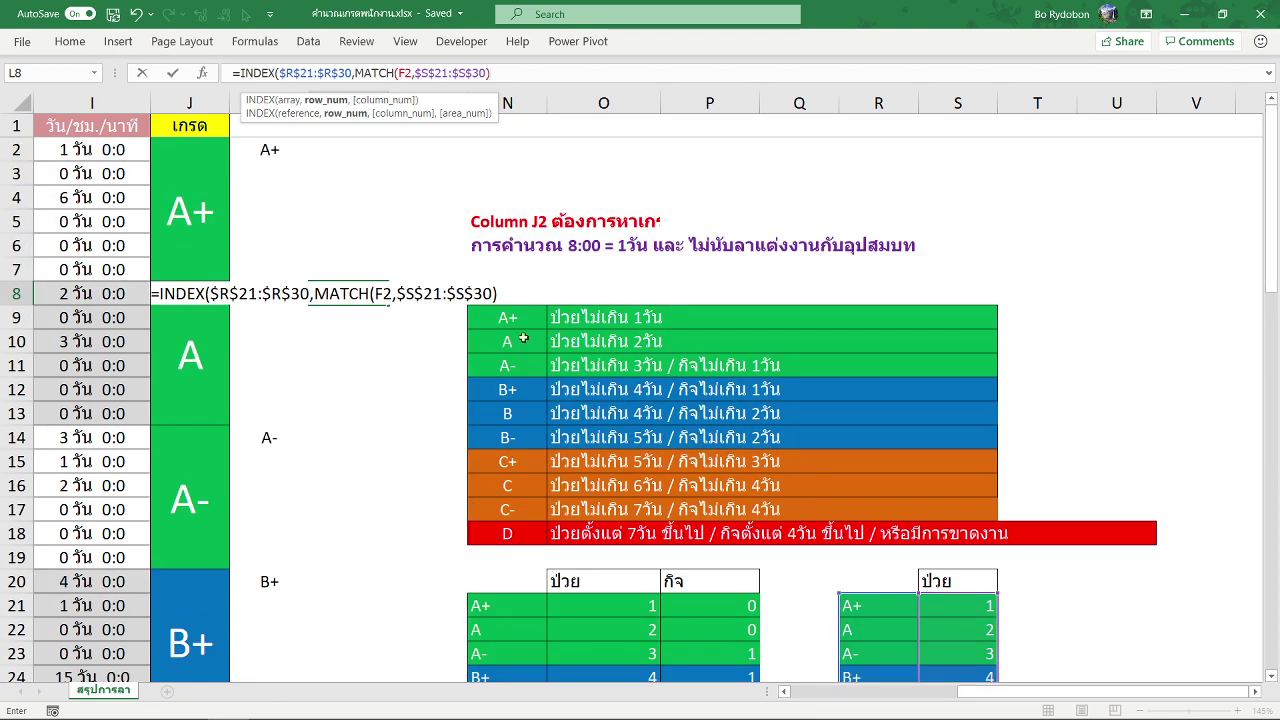
{"action": "key", "text": "Return"}
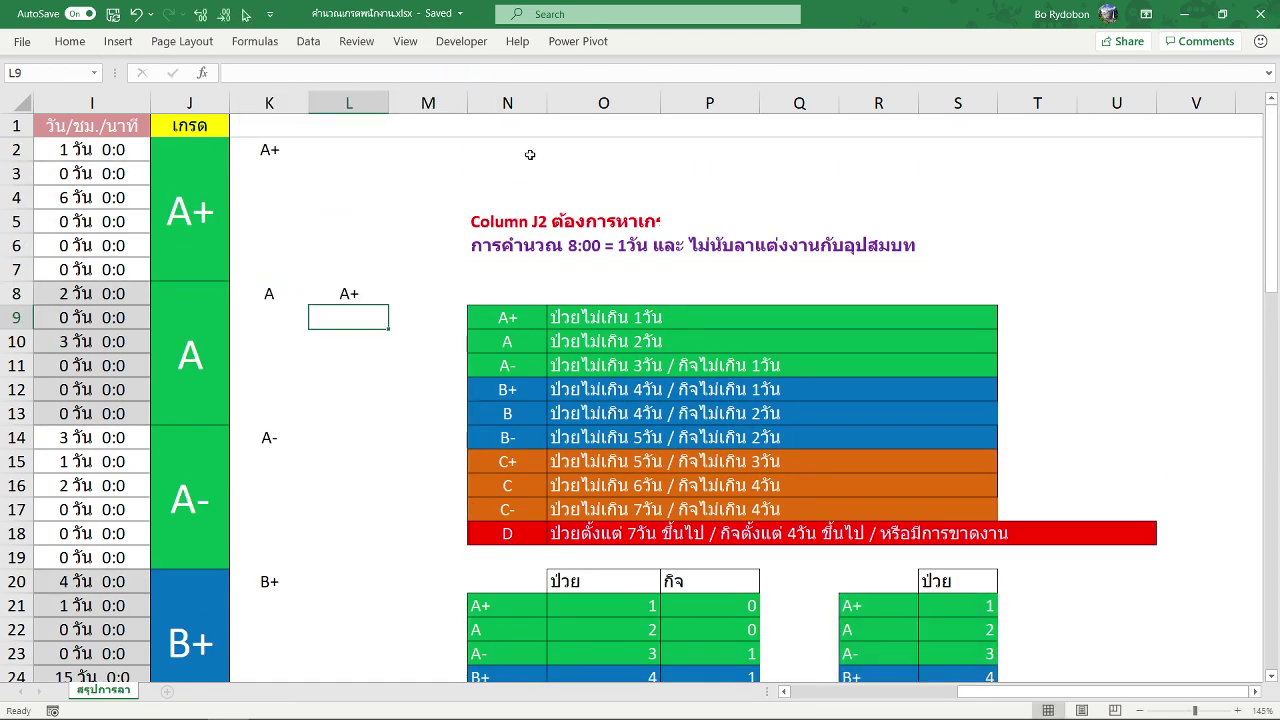
Step: Move the INDEX/MATCH grade formula from L8 up to L2, then select N2
{"action": "key", "text": "Up"}
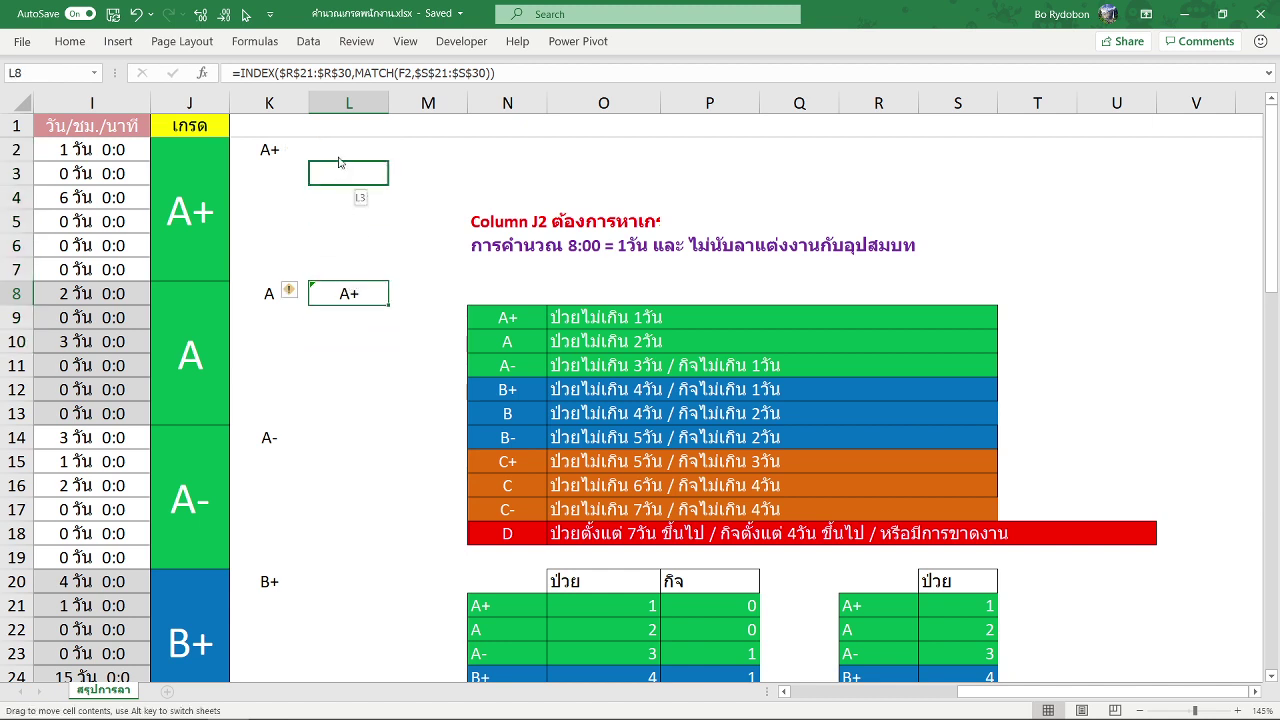
{"action": "left_click_drag", "start_coordinate": [350, 285], "coordinate": [350, 141]}
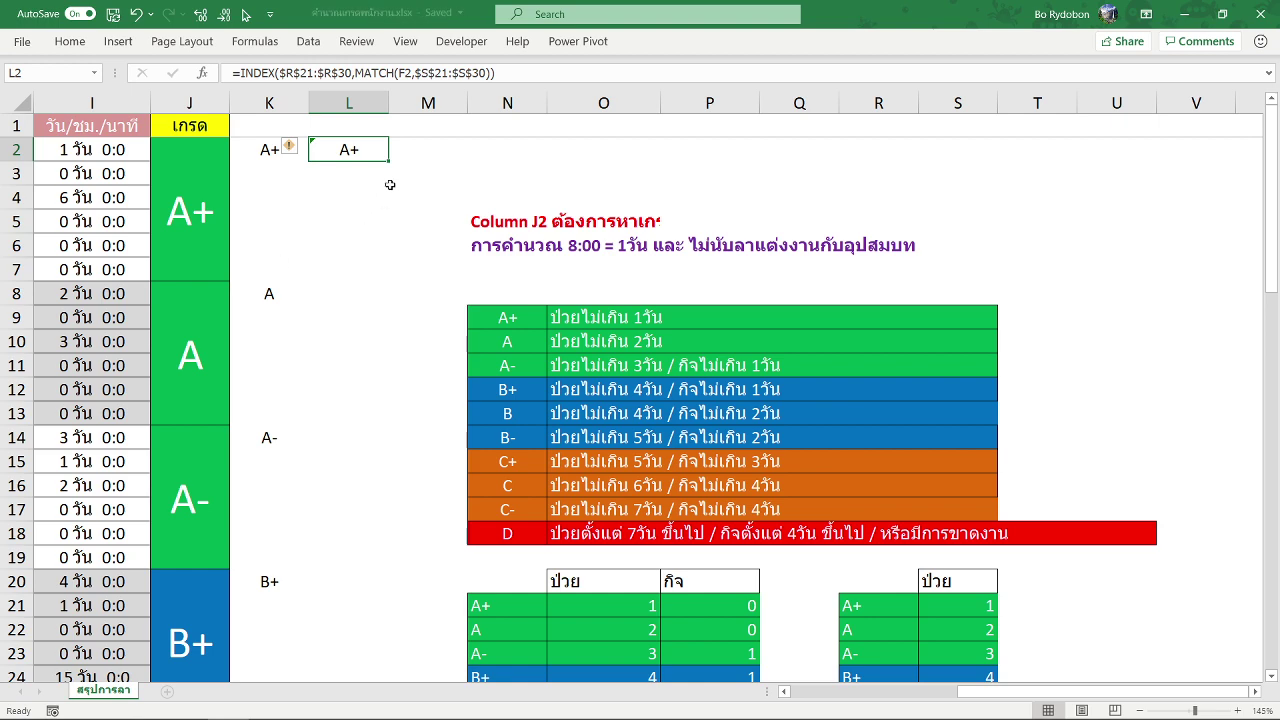
{"action": "scroll", "coordinate": [528, 362], "scroll_direction": "down", "scroll_amount": 1}
{"action": "scroll", "coordinate": [528, 362], "scroll_direction": "down", "scroll_amount": 2}
{"action": "scroll", "coordinate": [528, 362], "scroll_direction": "up", "scroll_amount": 3}
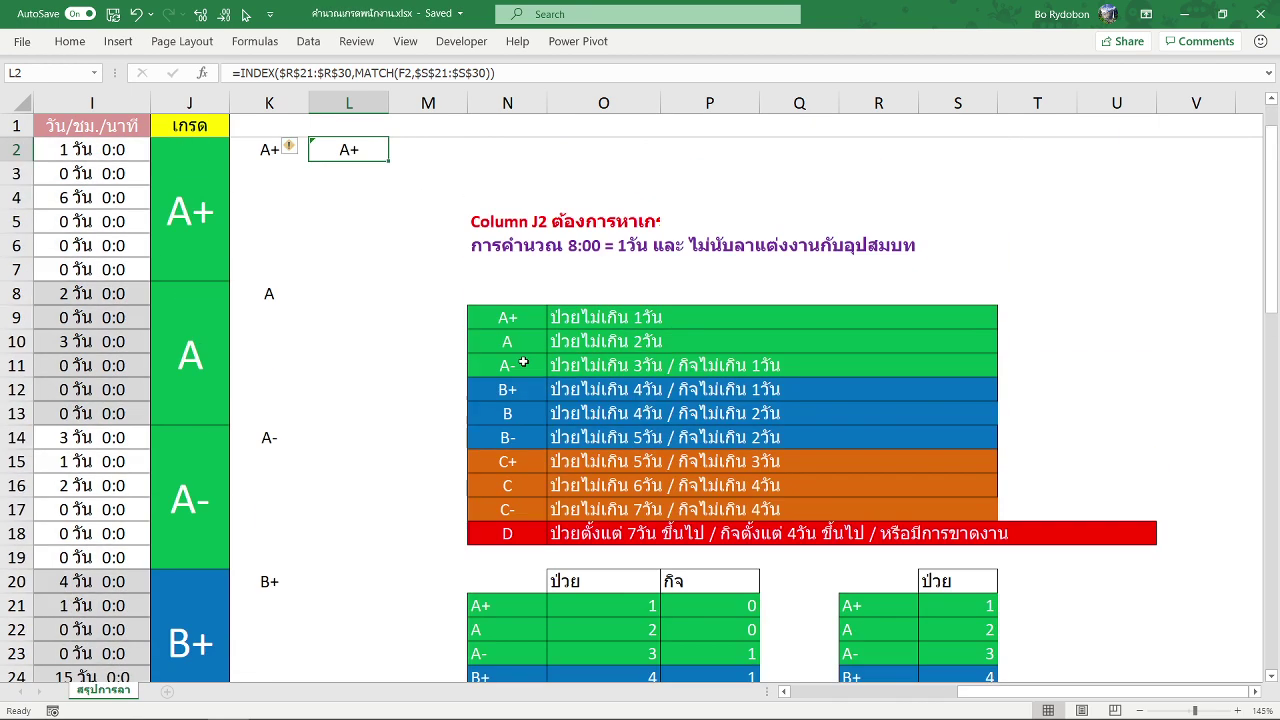
{"action": "left_click", "coordinate": [506, 150]}
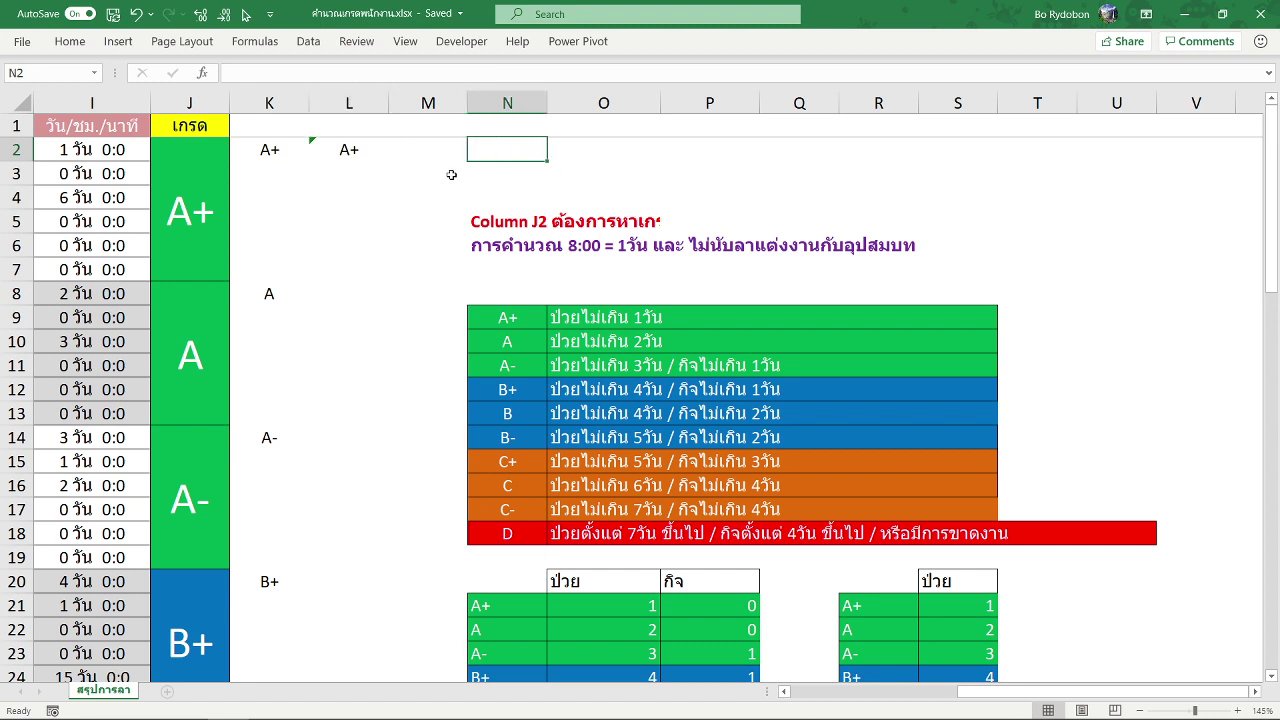
{"action": "type", "text": "="}
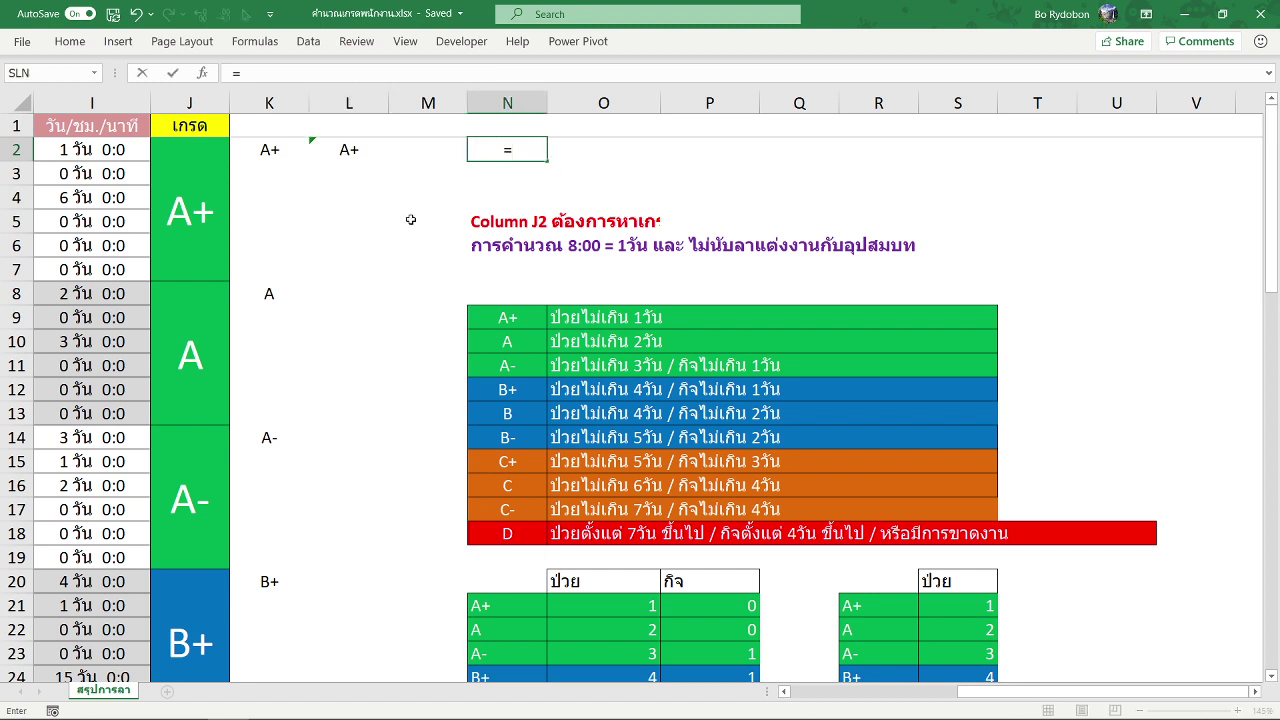
{"action": "type", "text": "if"}
{"action": "key", "text": "Tab"}
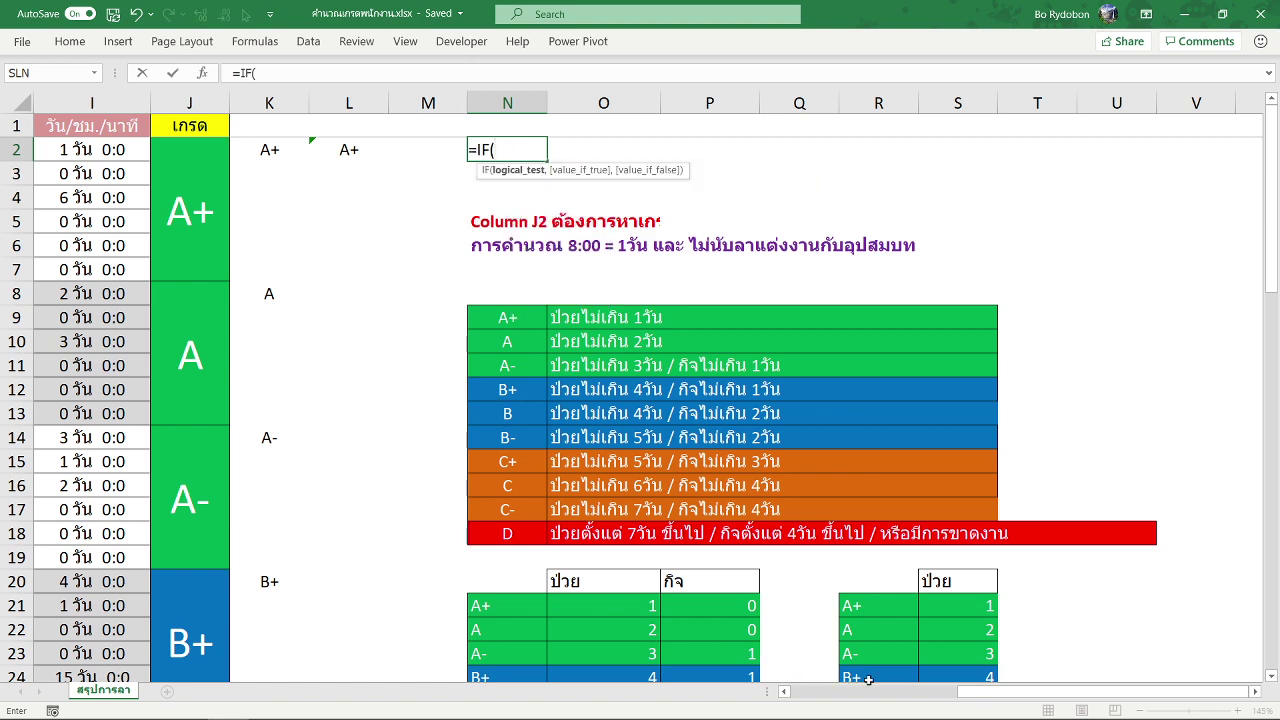
{"action": "scroll", "coordinate": [968, 676], "scroll_direction": "left", "scroll_amount": 5}
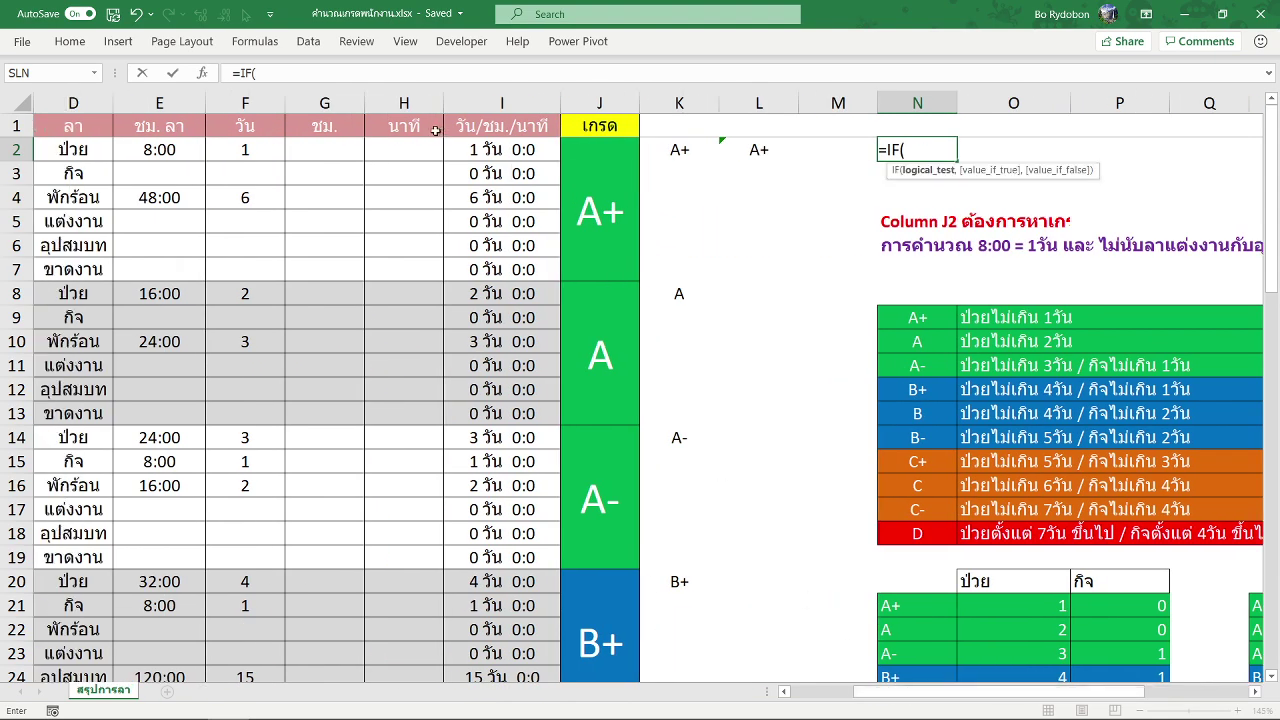
{"action": "left_click", "coordinate": [252, 151]}
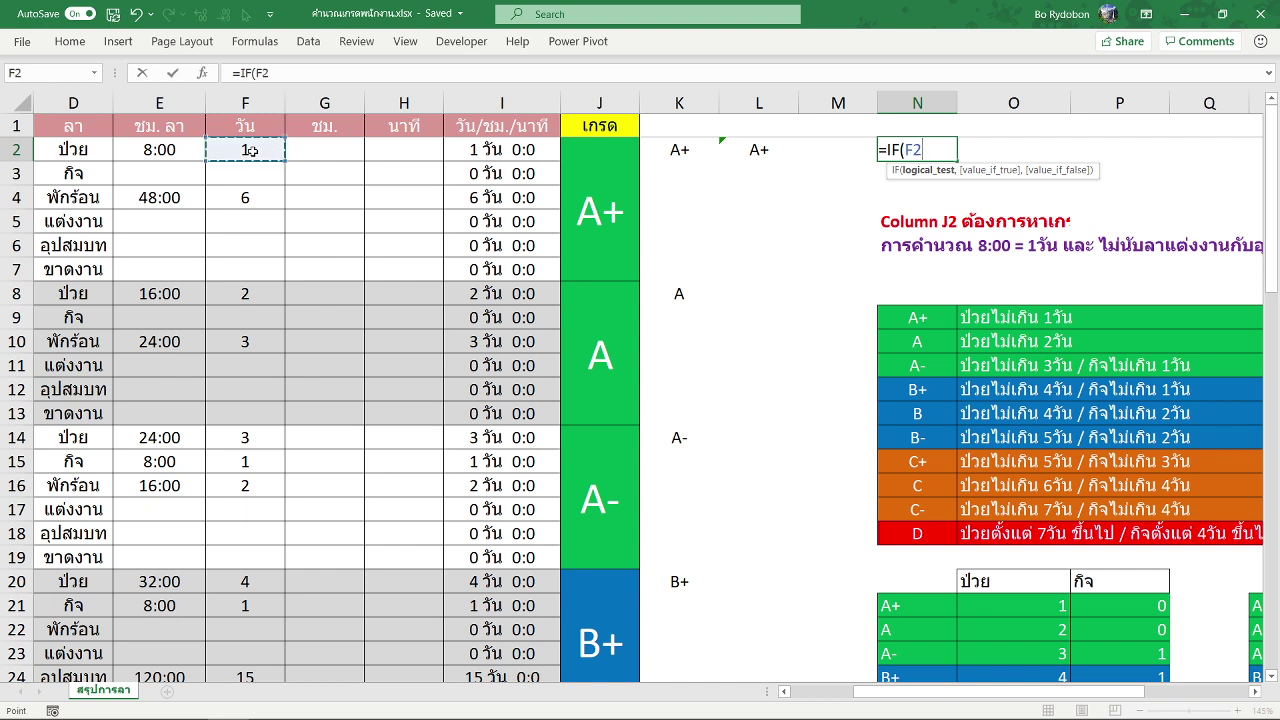
{"action": "type", "text": "<"}
{"action": "type", "text": "="}
{"action": "left_click_drag", "start_coordinate": [1150, 691], "coordinate": [1188, 690]}
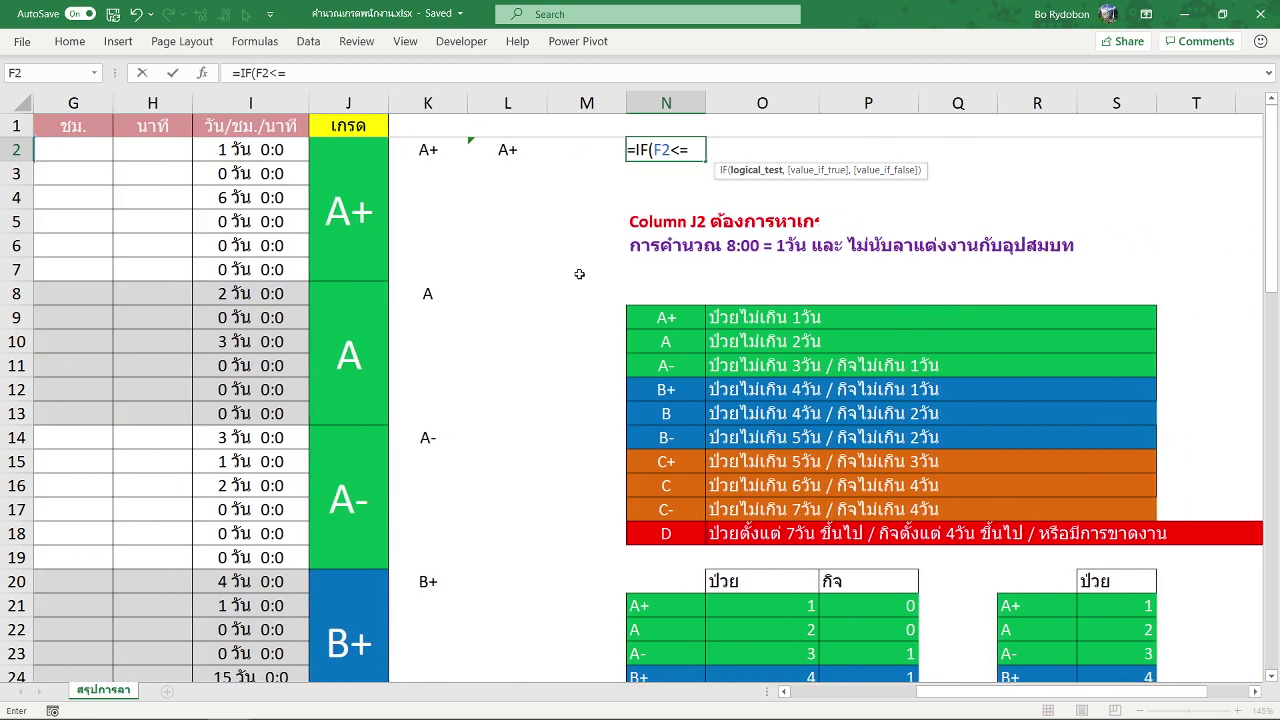
{"action": "type", "text": "1,"}
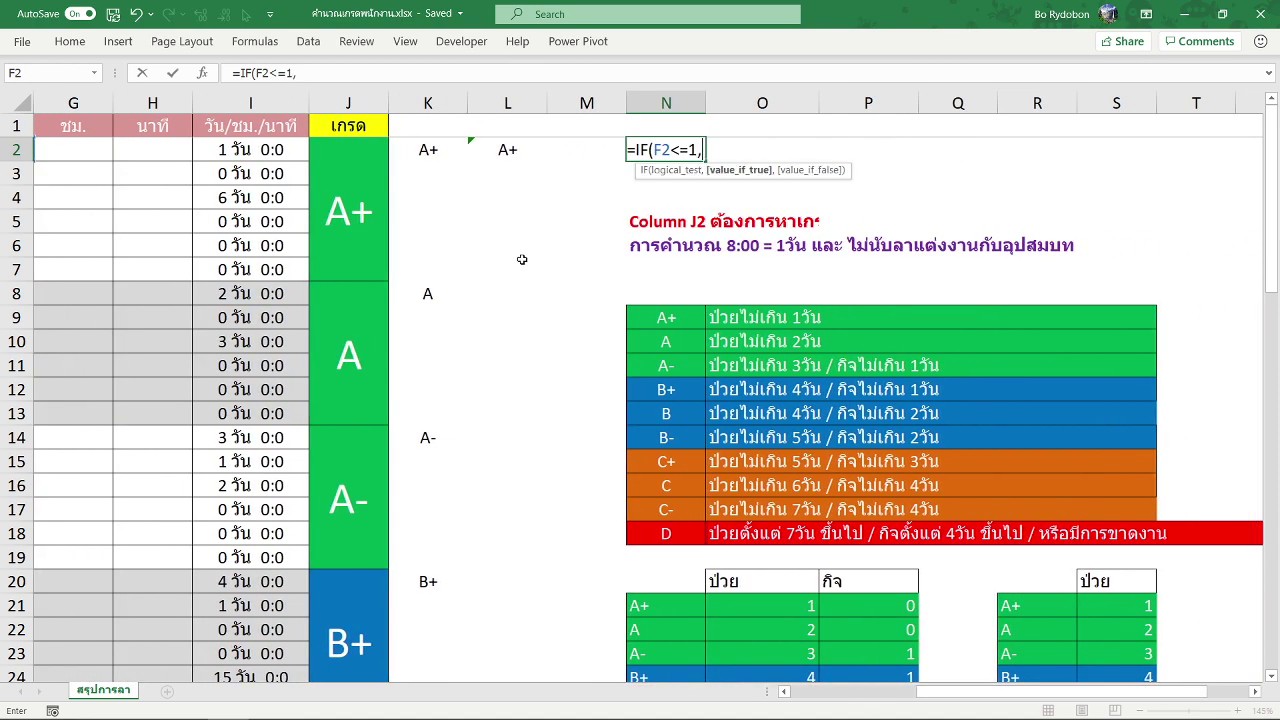
{"action": "type", "text": "\"A"}
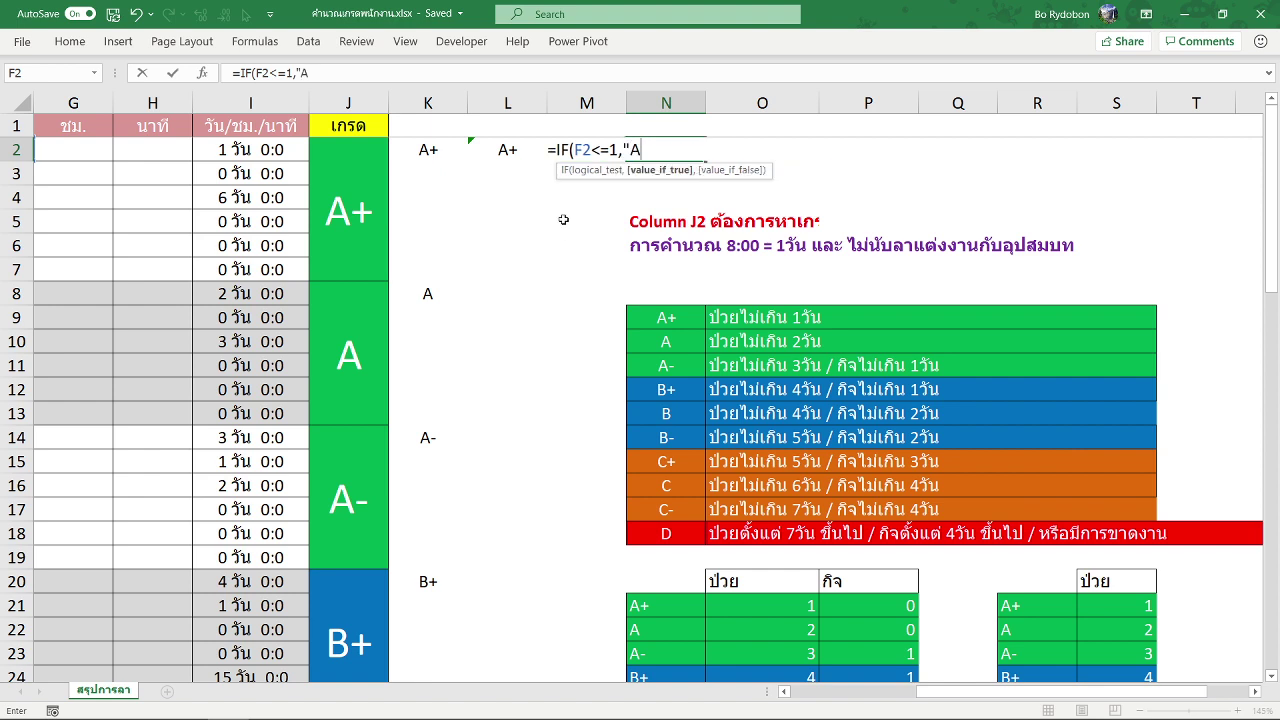
{"action": "type", "text": "+\""}
{"action": "type", "text": ","}
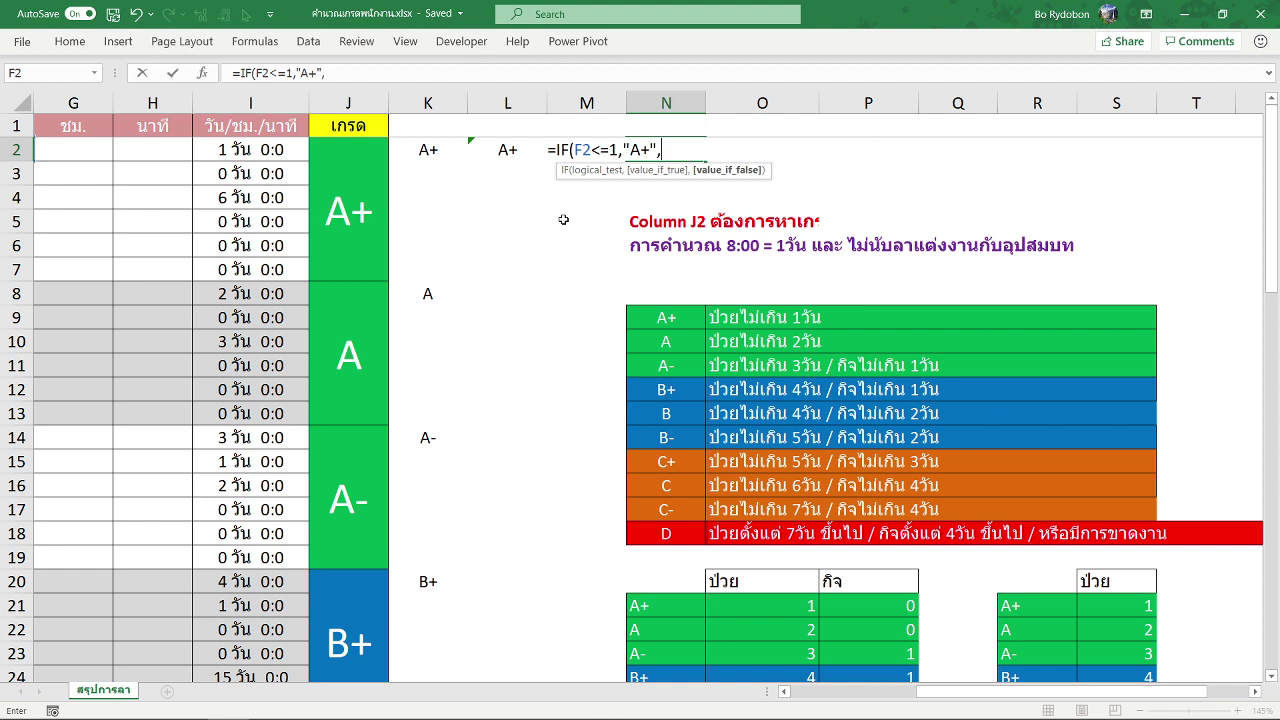
{"action": "type", "text": "IF("}
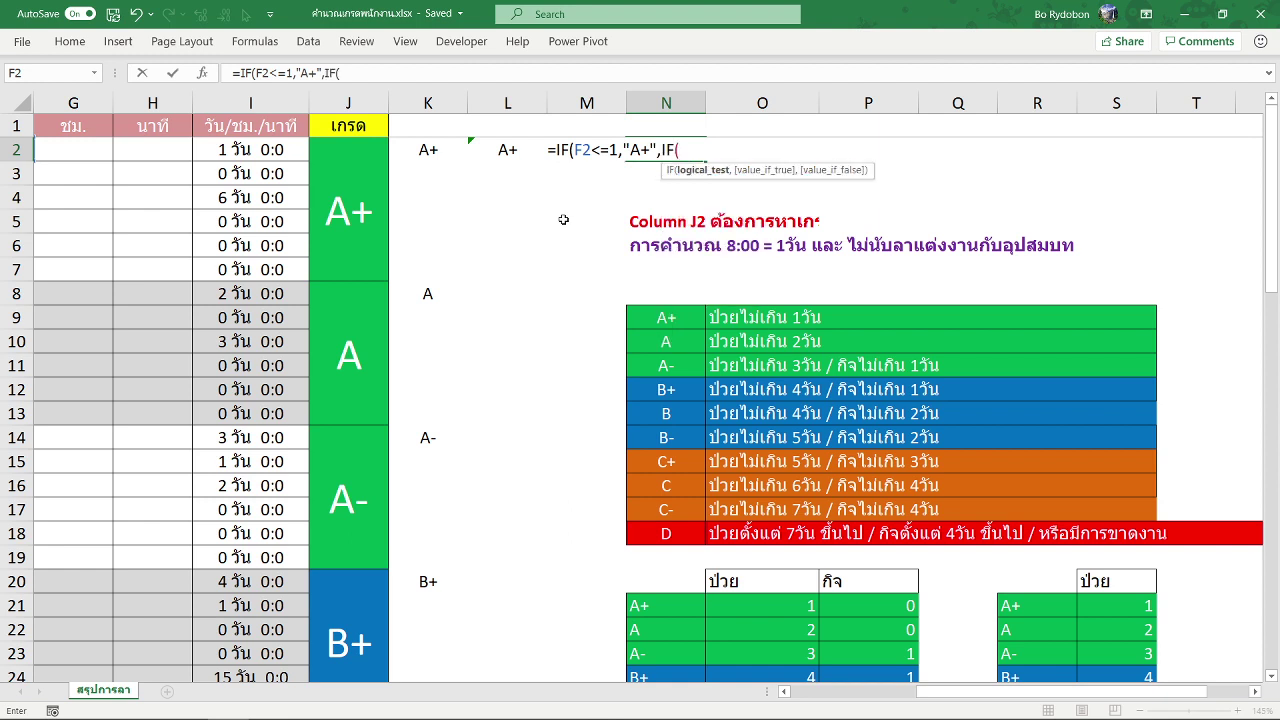
{"action": "type", "text": "F2<"}
{"action": "type", "text": "="}
{"action": "type", "text": "2<=2,"}
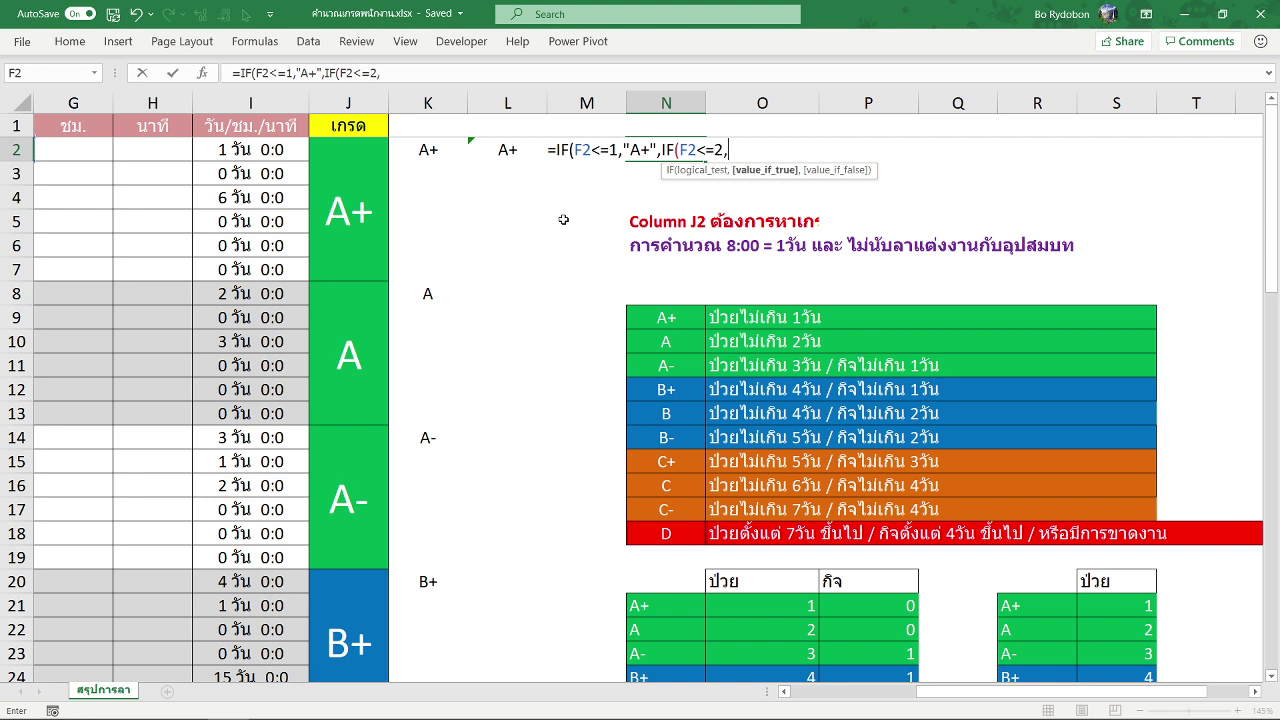
{"action": "type", "text": "\"A"}
{"action": "type", "text": "))"}
{"action": "key", "text": "Return"}
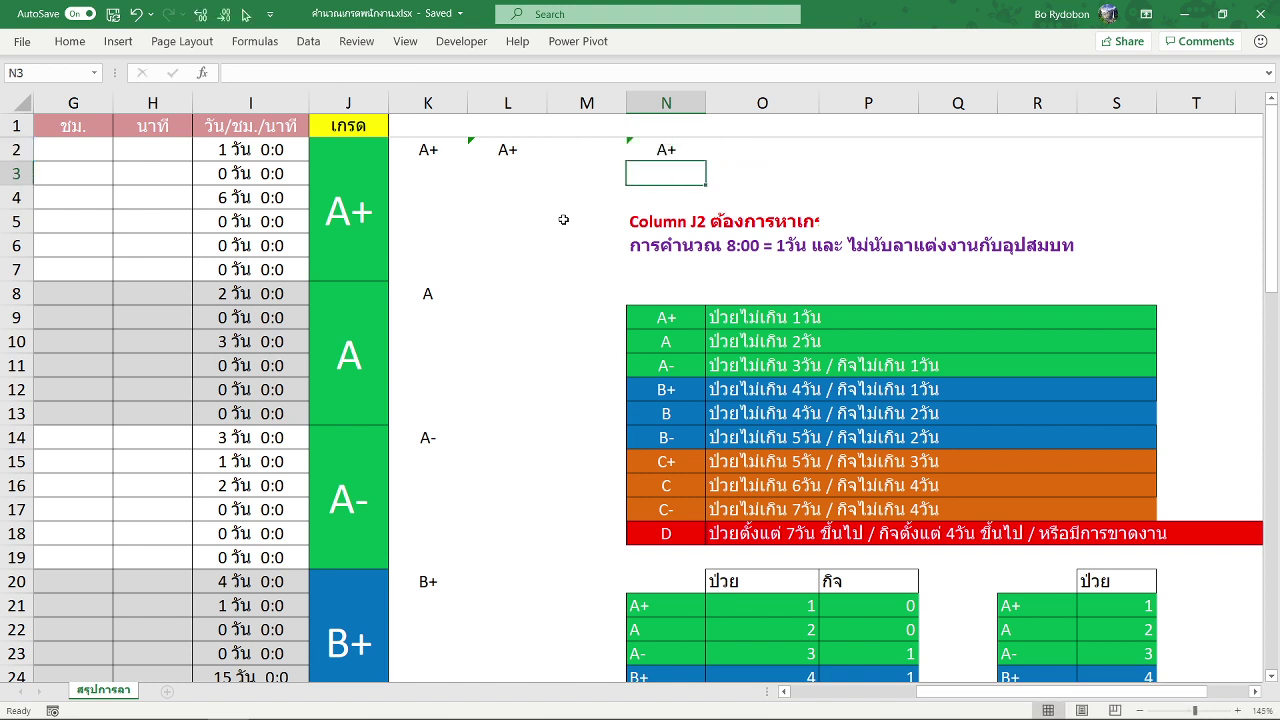
{"action": "key", "text": "Up"}
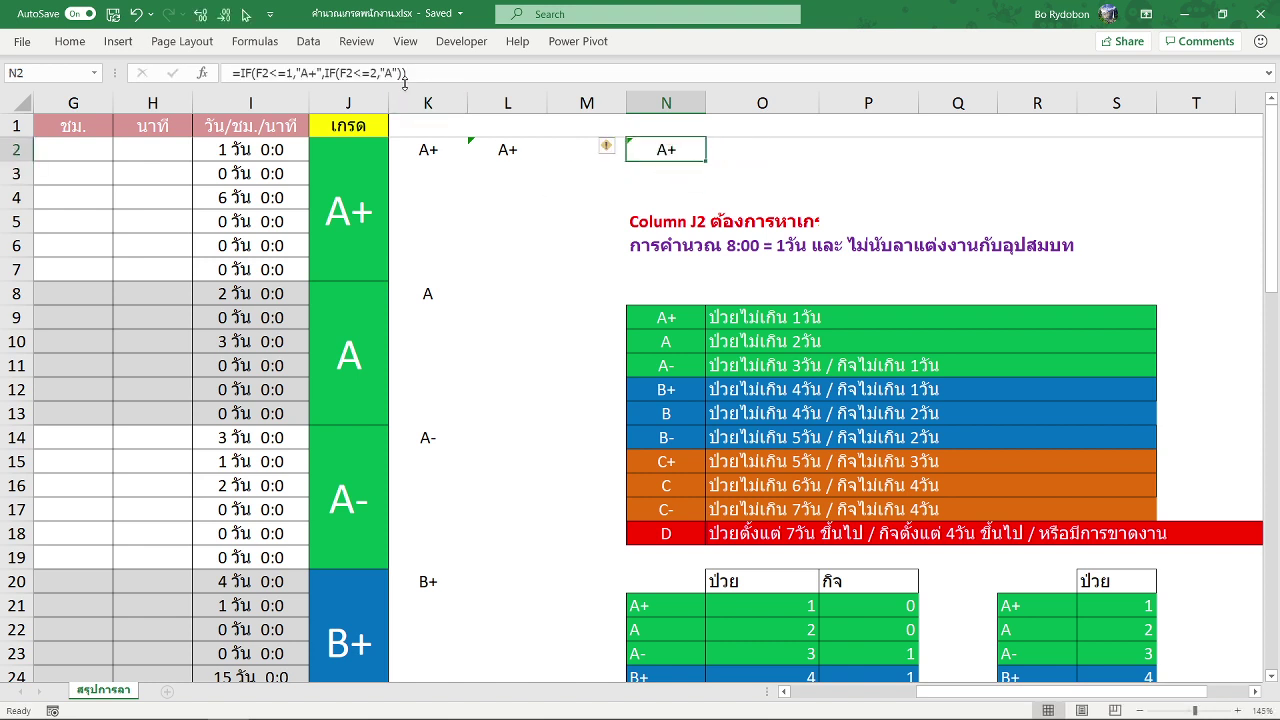
{"action": "left_click", "coordinate": [398, 73]}
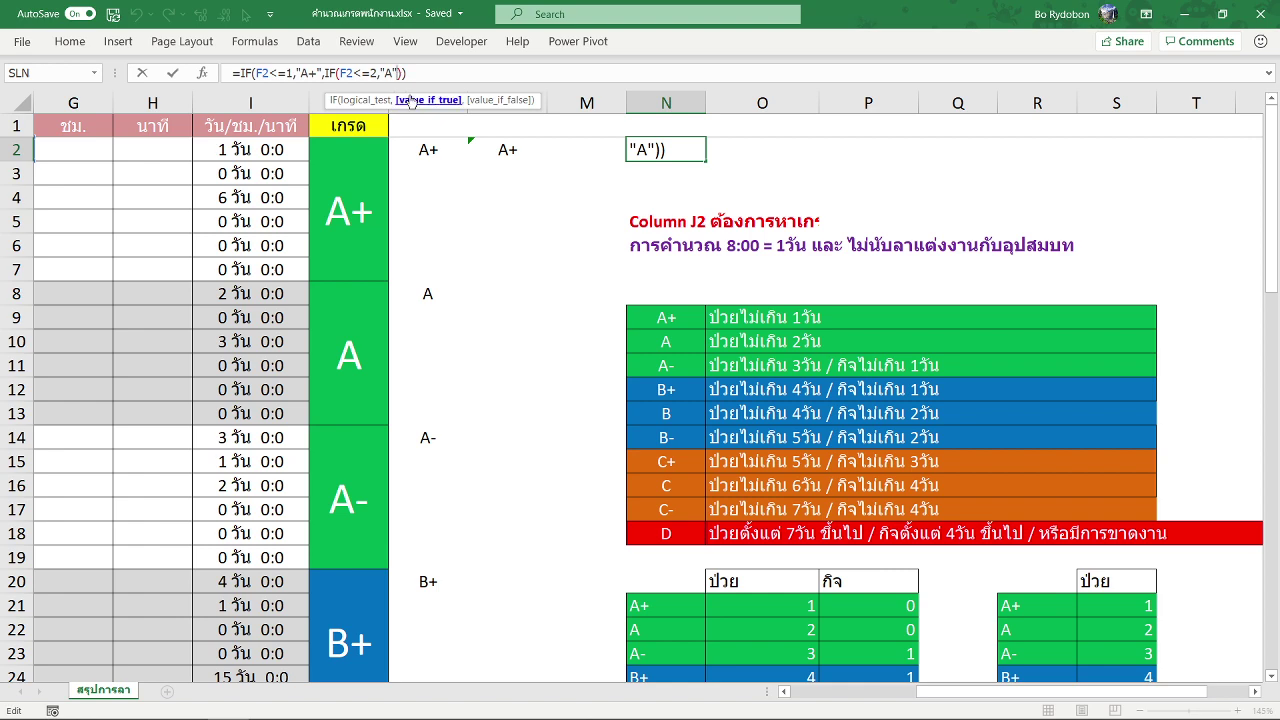
{"action": "key", "text": "Return"}
{"action": "left_click", "coordinate": [666, 150]}
{"action": "key", "text": "Delete"}
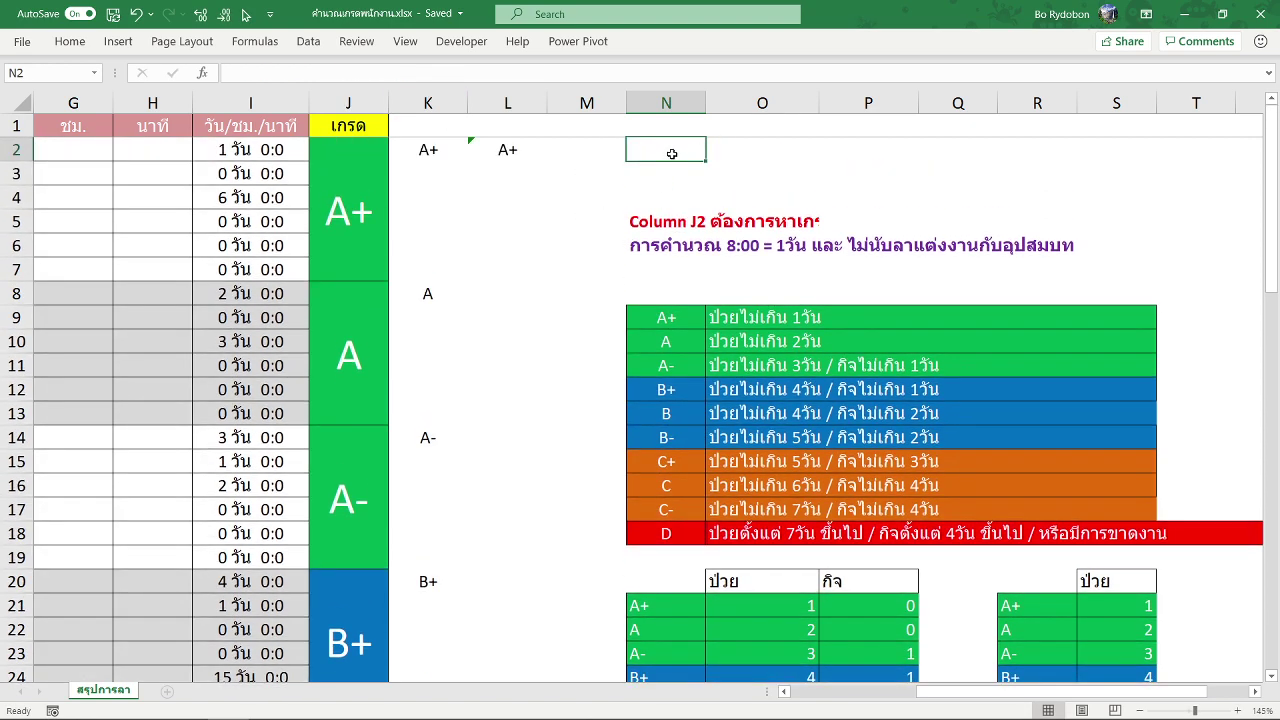
{"action": "left_click", "coordinate": [447, 154]}
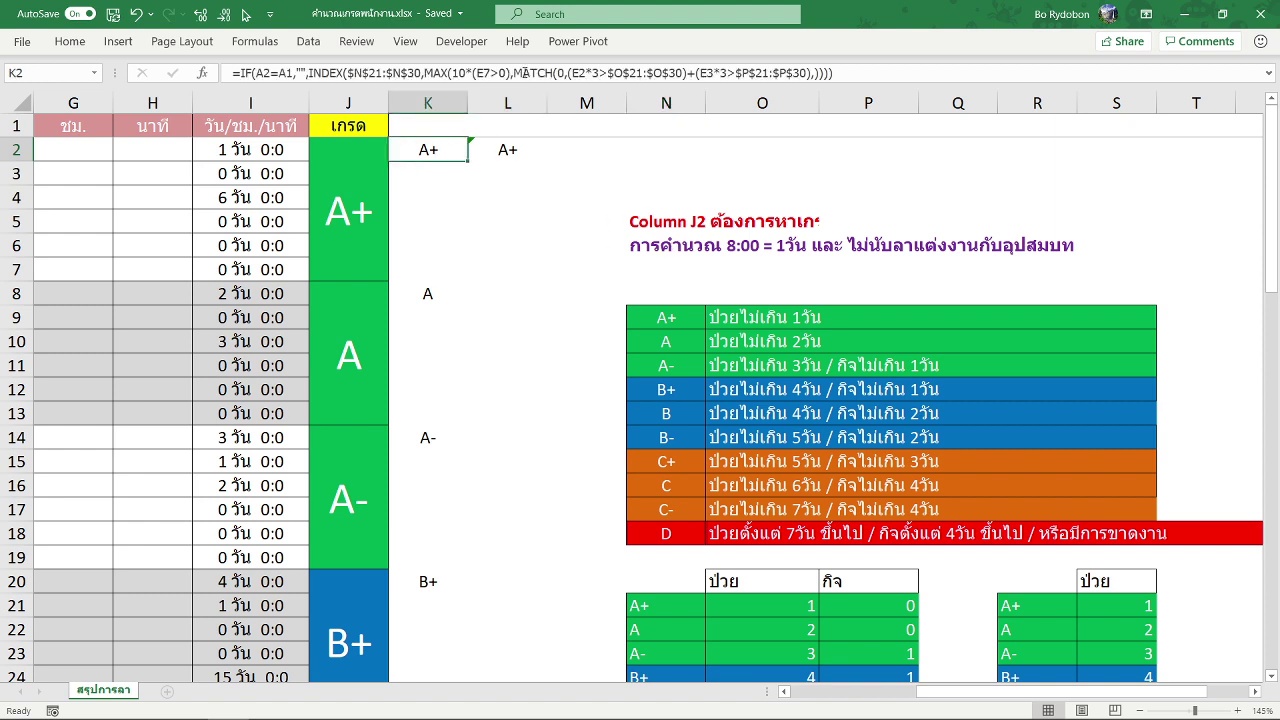
{"action": "left_click", "coordinate": [453, 73]}
{"action": "left_click", "coordinate": [525, 74]}
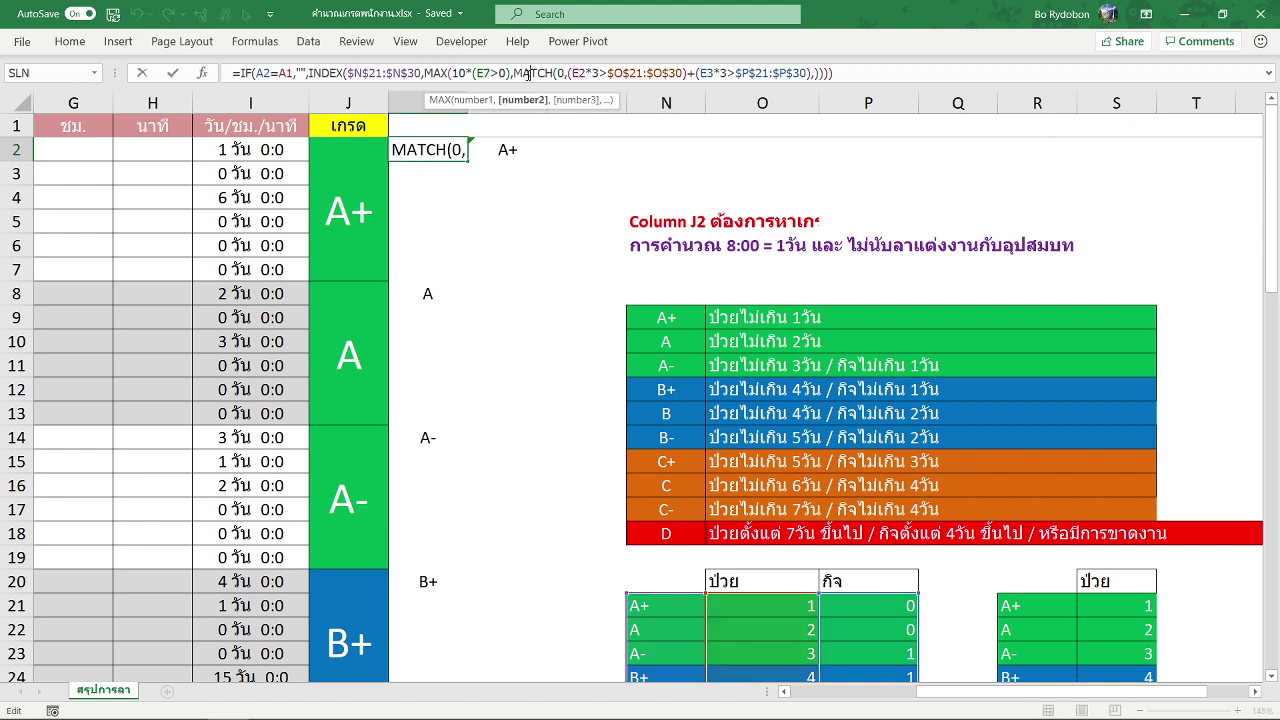
{"action": "left_click", "coordinate": [535, 100]}
{"action": "left_click", "coordinate": [611, 76]}
{"action": "left_click", "coordinate": [661, 73]}
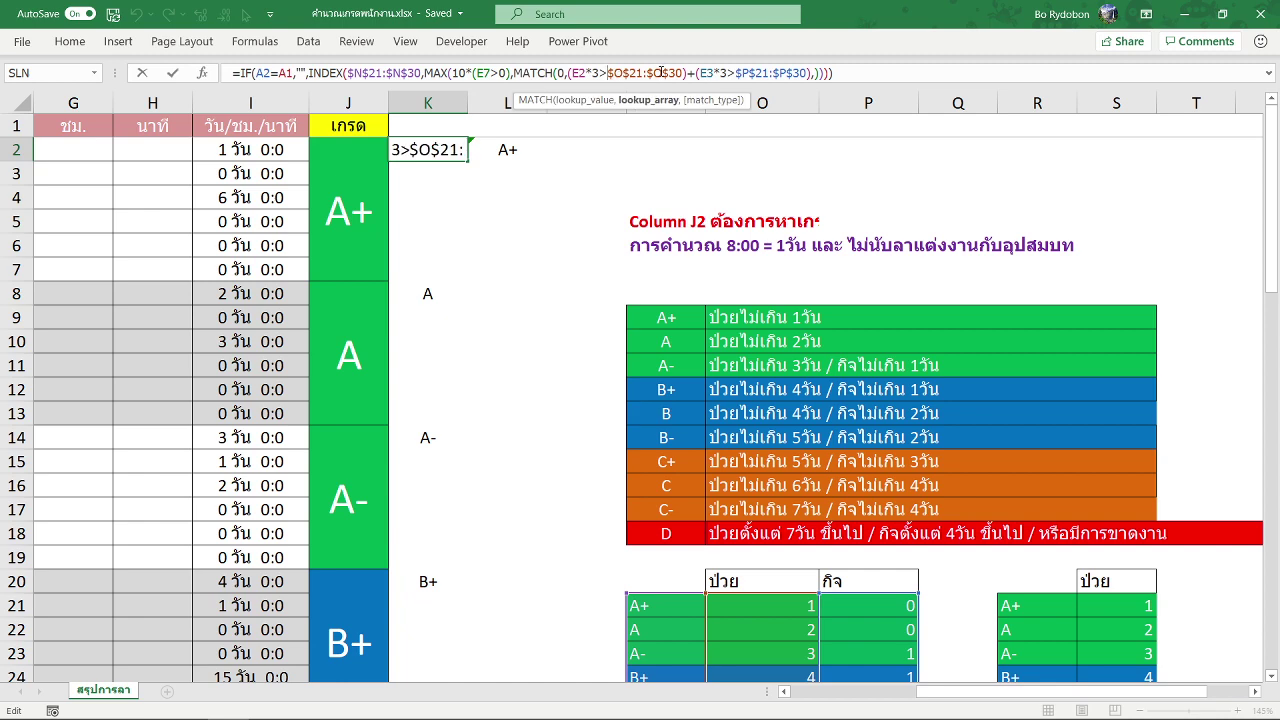
{"action": "scroll", "coordinate": [706, 226], "scroll_direction": "down", "scroll_amount": 2}
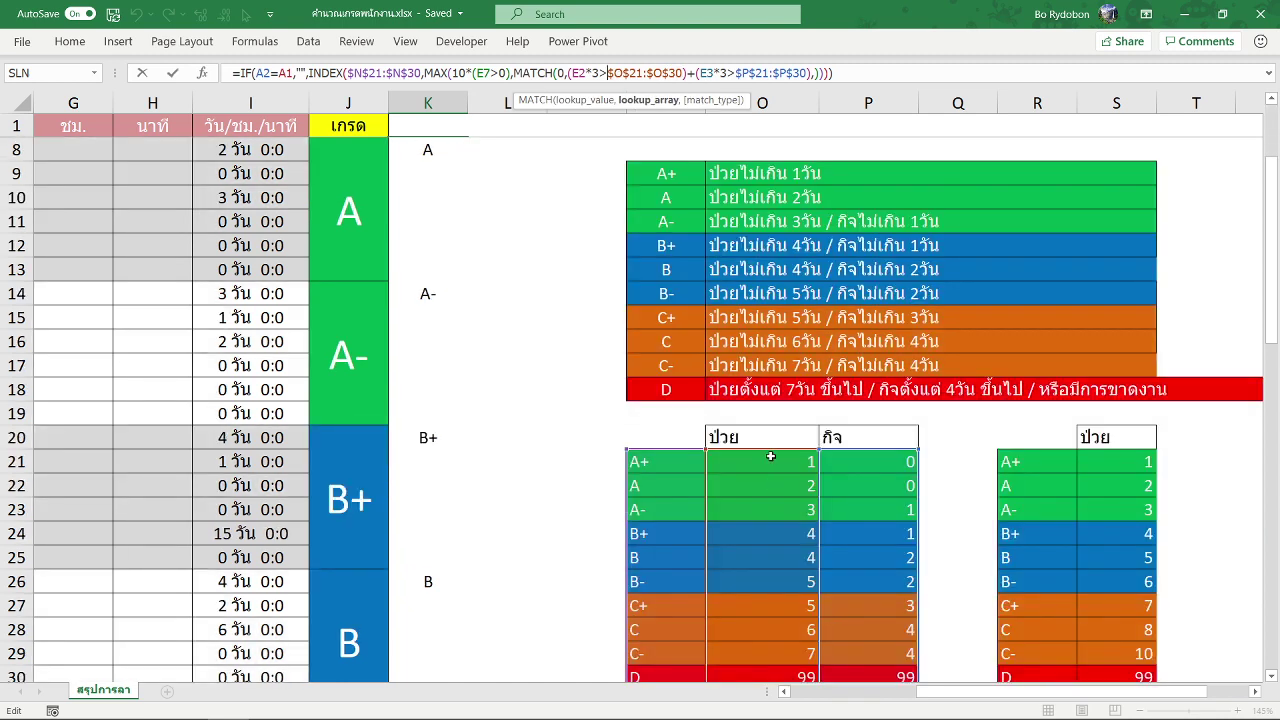
{"action": "scroll", "coordinate": [835, 516], "scroll_direction": "up", "scroll_amount": 2}
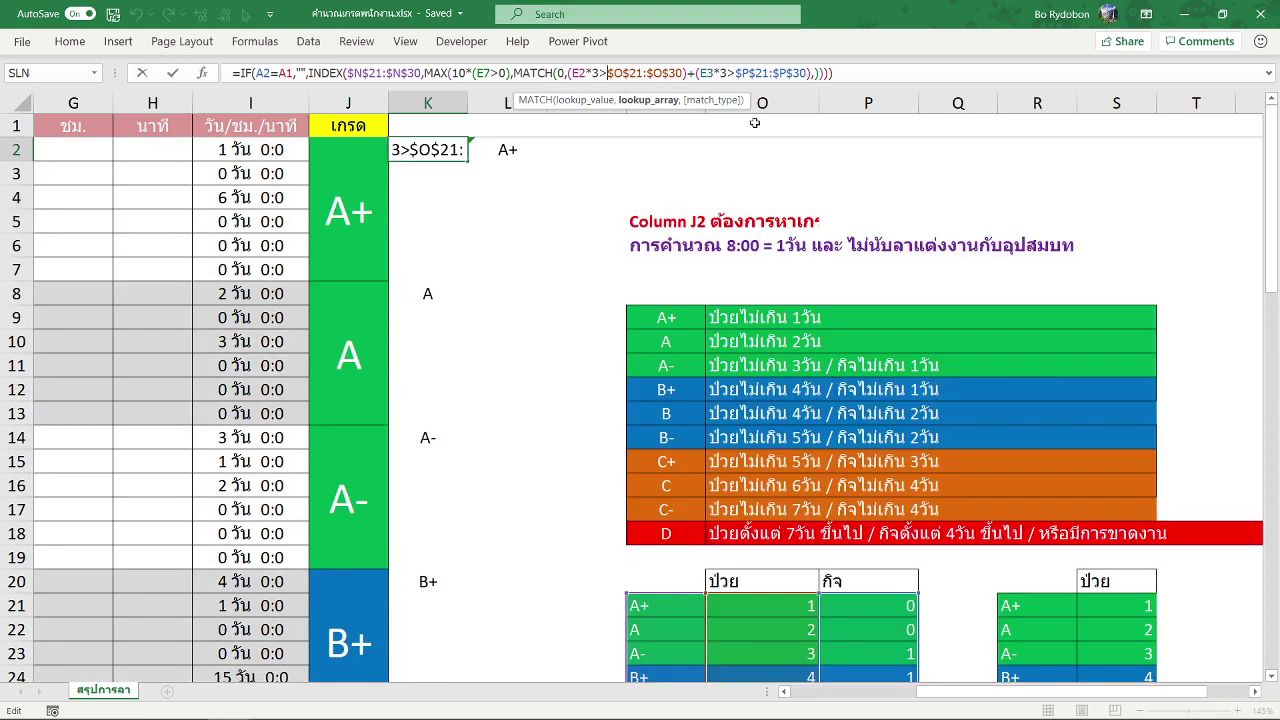
{"action": "key", "text": "ctrl+Return"}
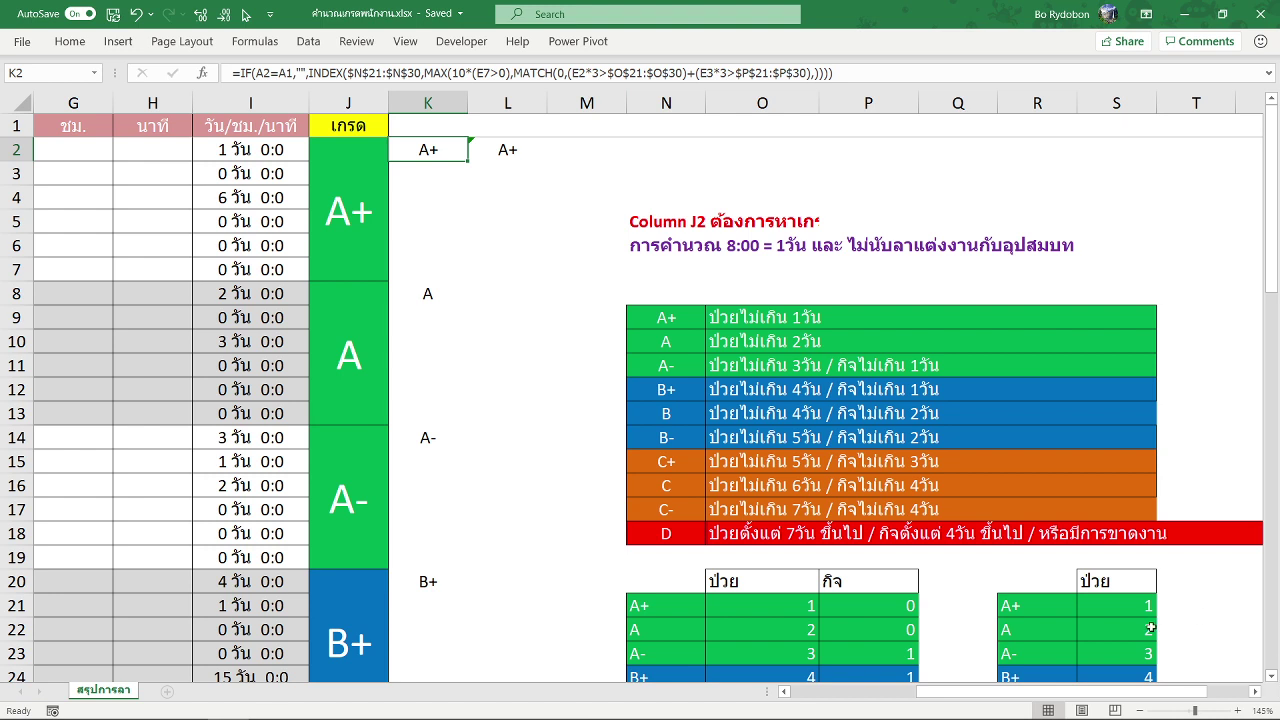
{"action": "left_click", "coordinate": [548, 325]}
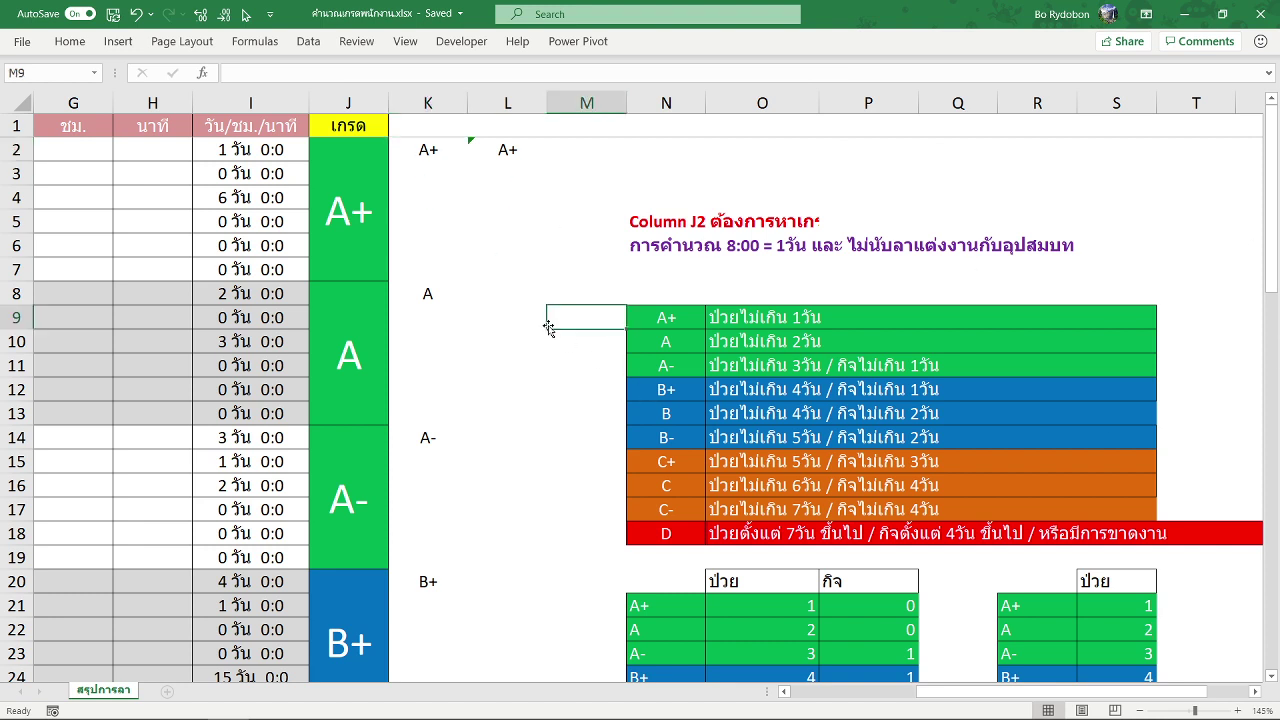
{"action": "left_click", "coordinate": [467, 316]}
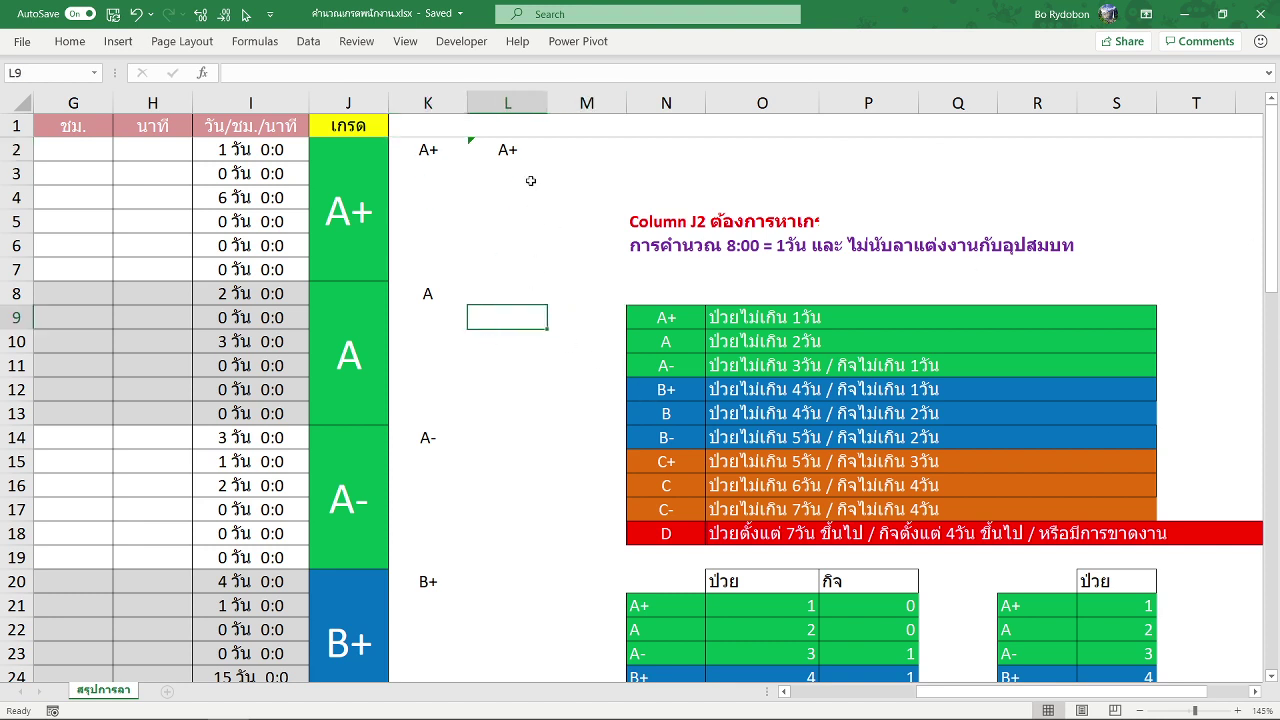
{"action": "left_click", "coordinate": [520, 152]}
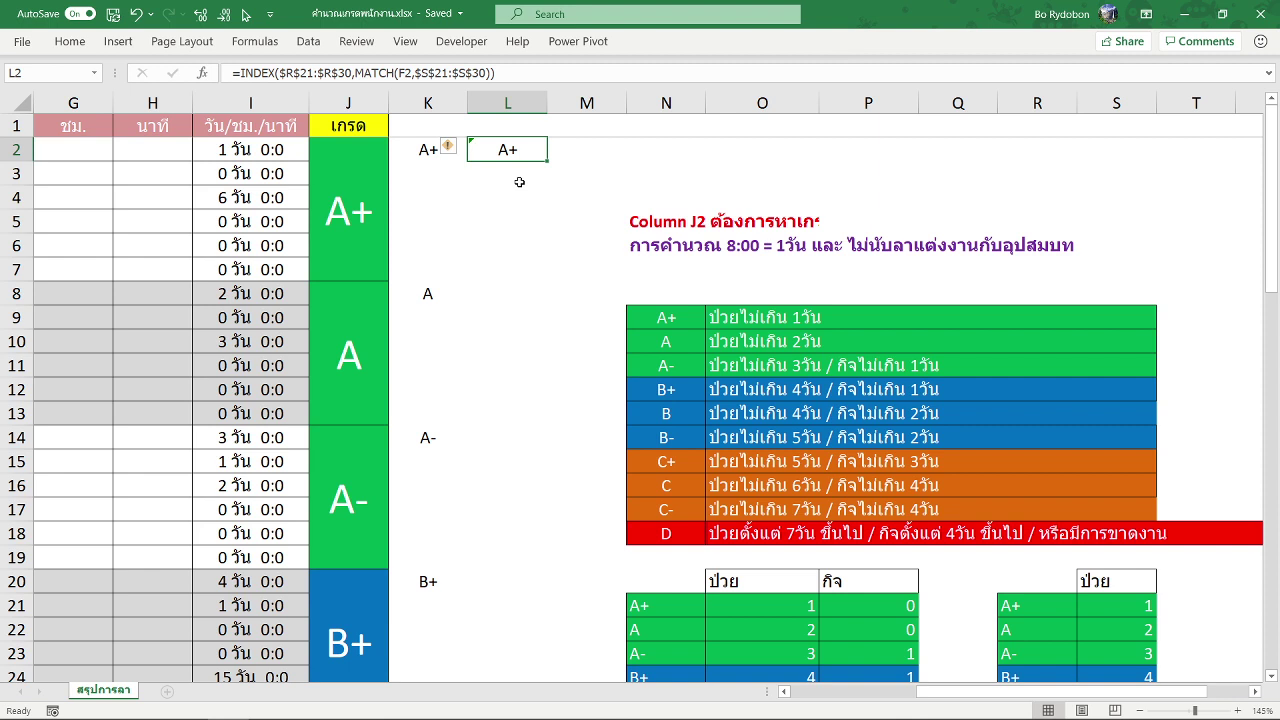
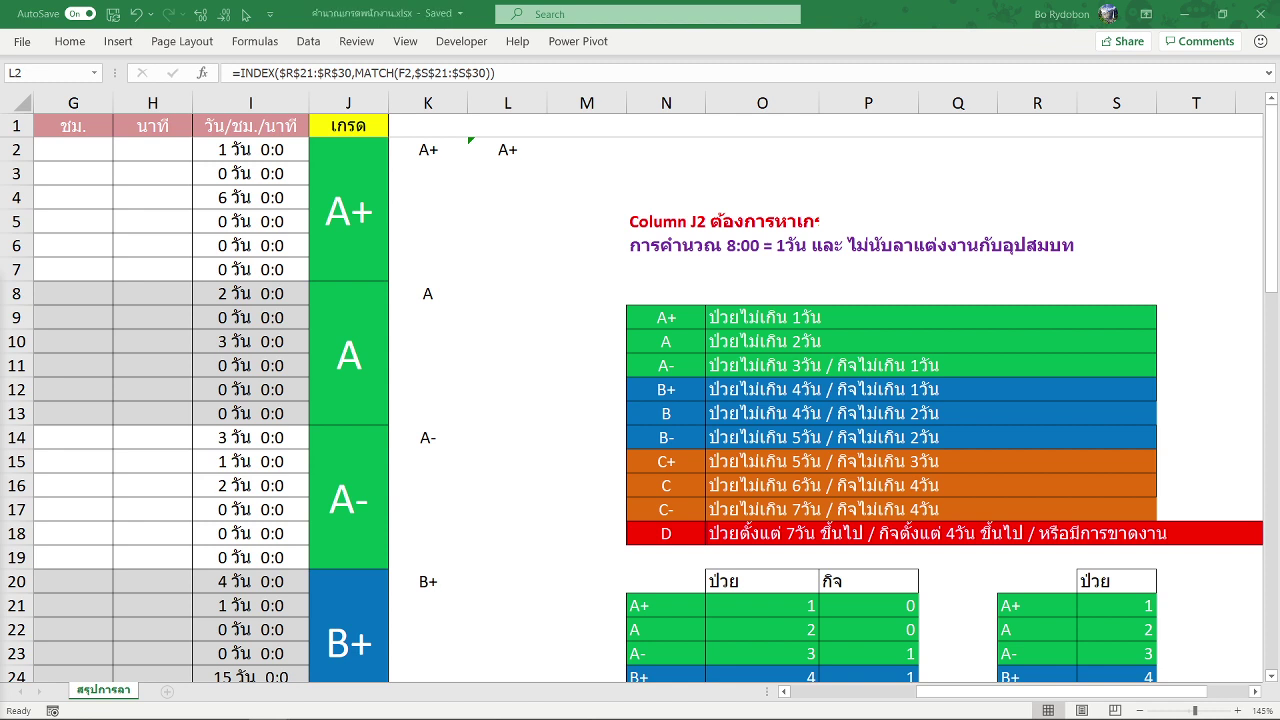
Step: Minimise the Excel workbook to show the Facebook group post in the browser behind it
{"action": "left_click", "coordinate": [1183, 14]}
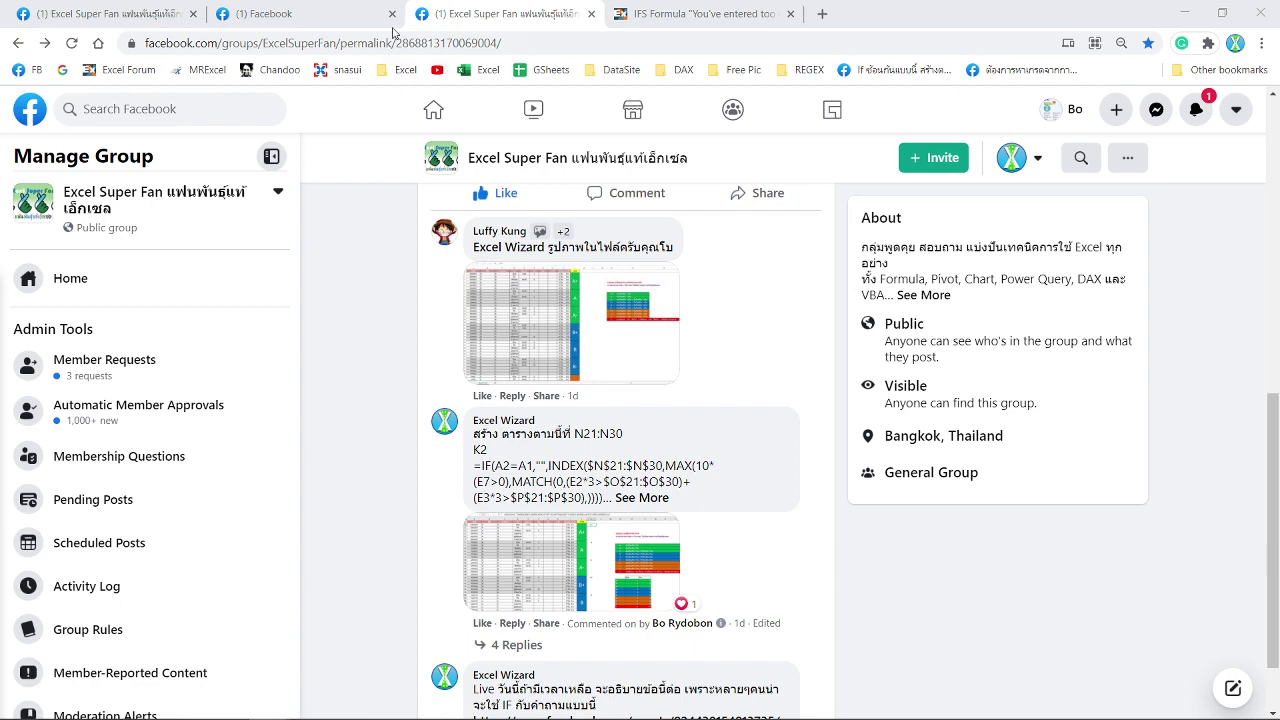
Step: Go to the Facebook home feed and browse the Excel Wizard page
{"action": "left_click", "coordinate": [338, 16]}
{"action": "left_click", "coordinate": [140, 17]}
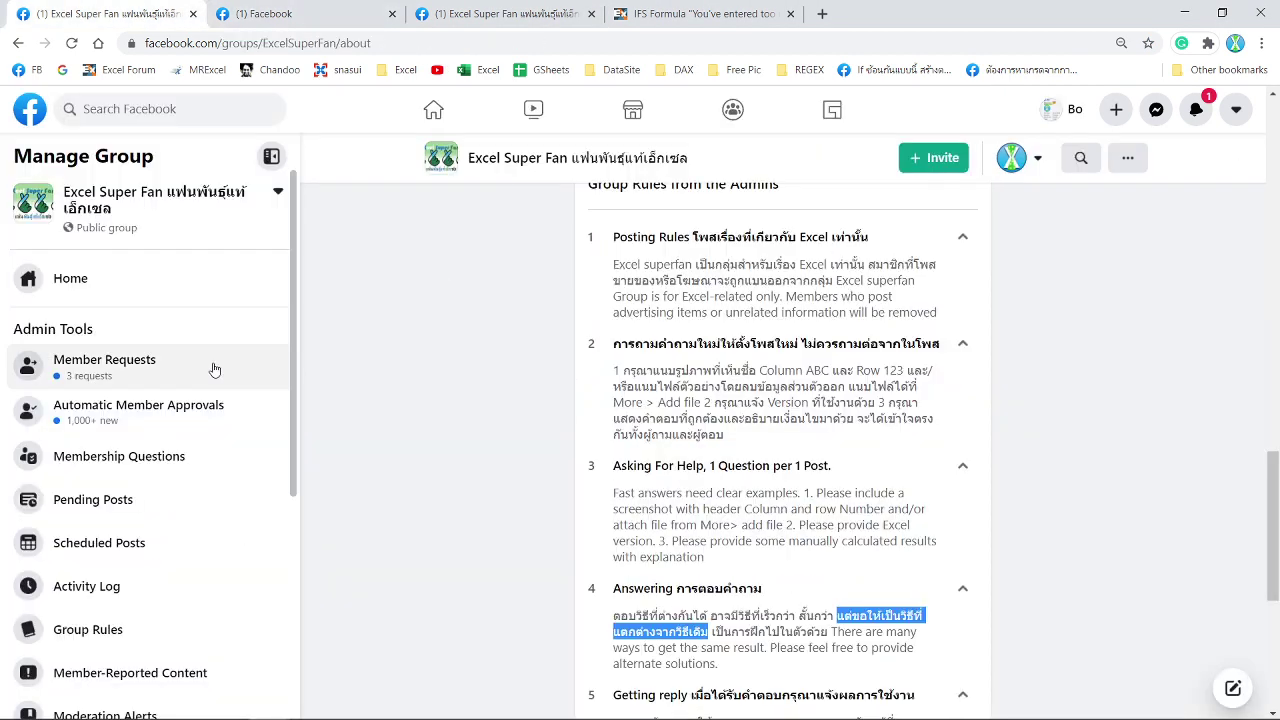
{"action": "left_click", "coordinate": [452, 116]}
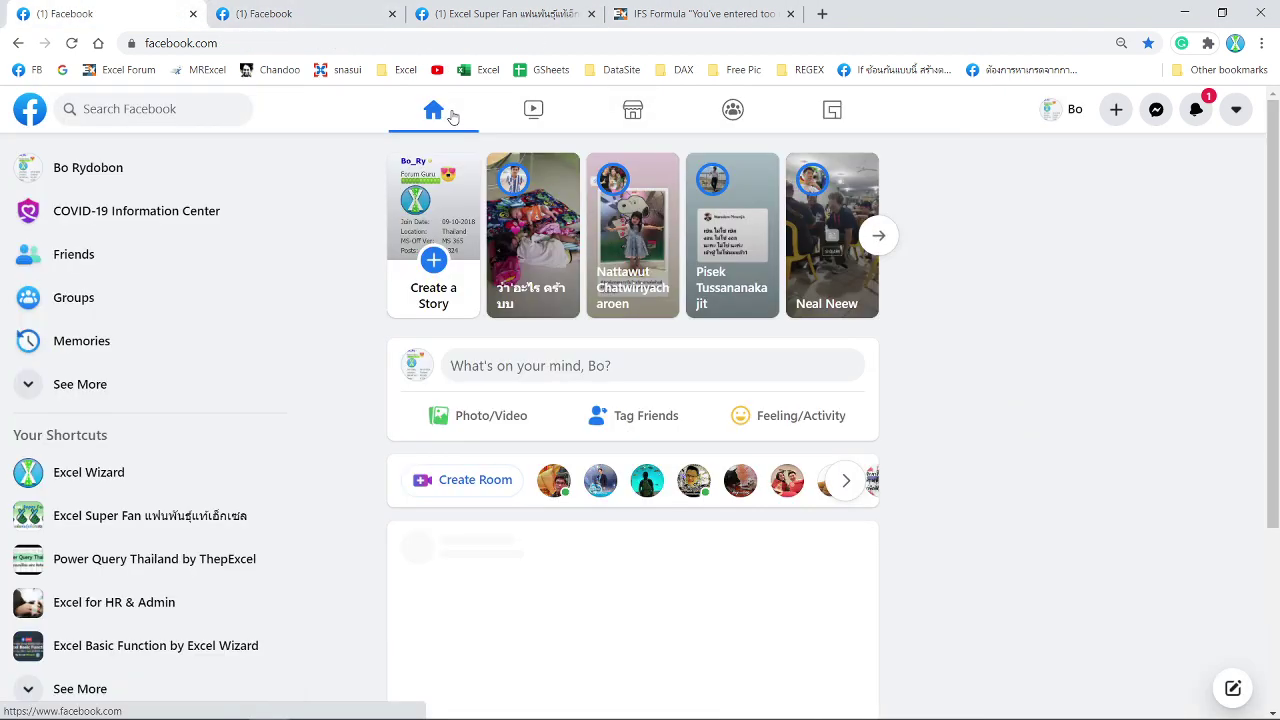
{"action": "left_click", "coordinate": [111, 485]}
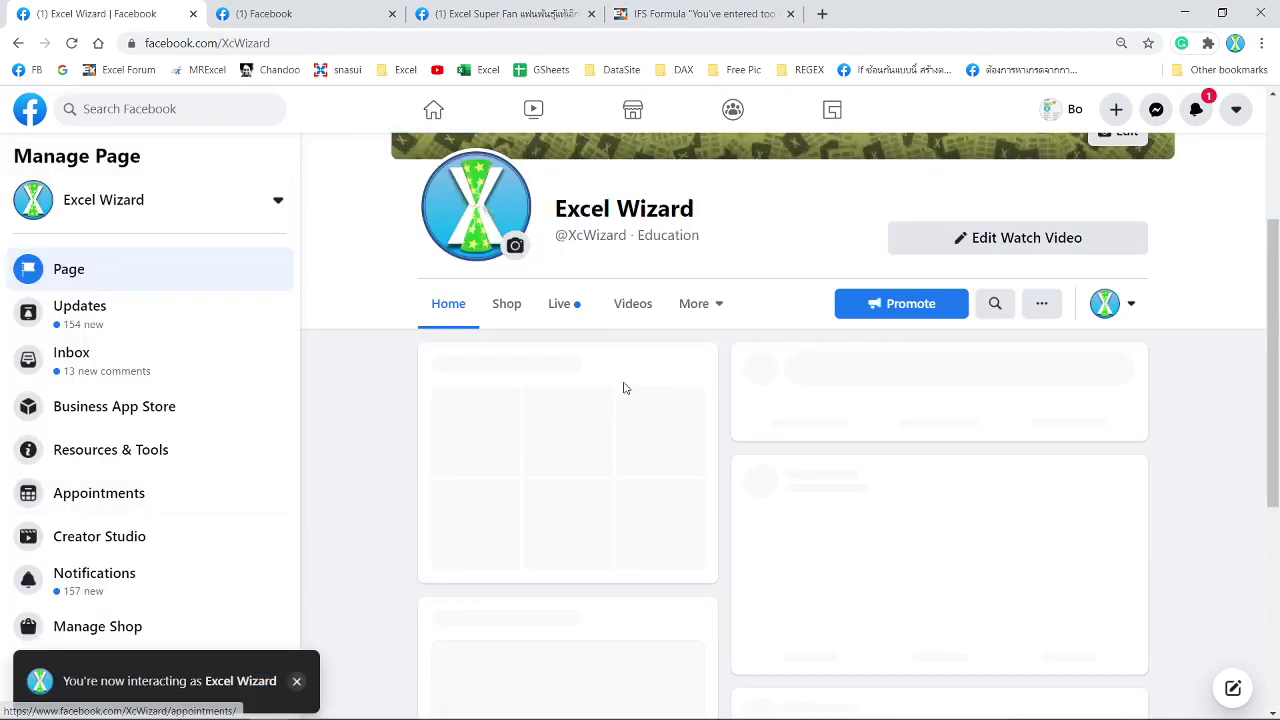
{"action": "scroll", "coordinate": [813, 362], "scroll_direction": "down", "scroll_amount": 3}
{"action": "scroll", "coordinate": [800, 372], "scroll_direction": "down", "scroll_amount": 3}
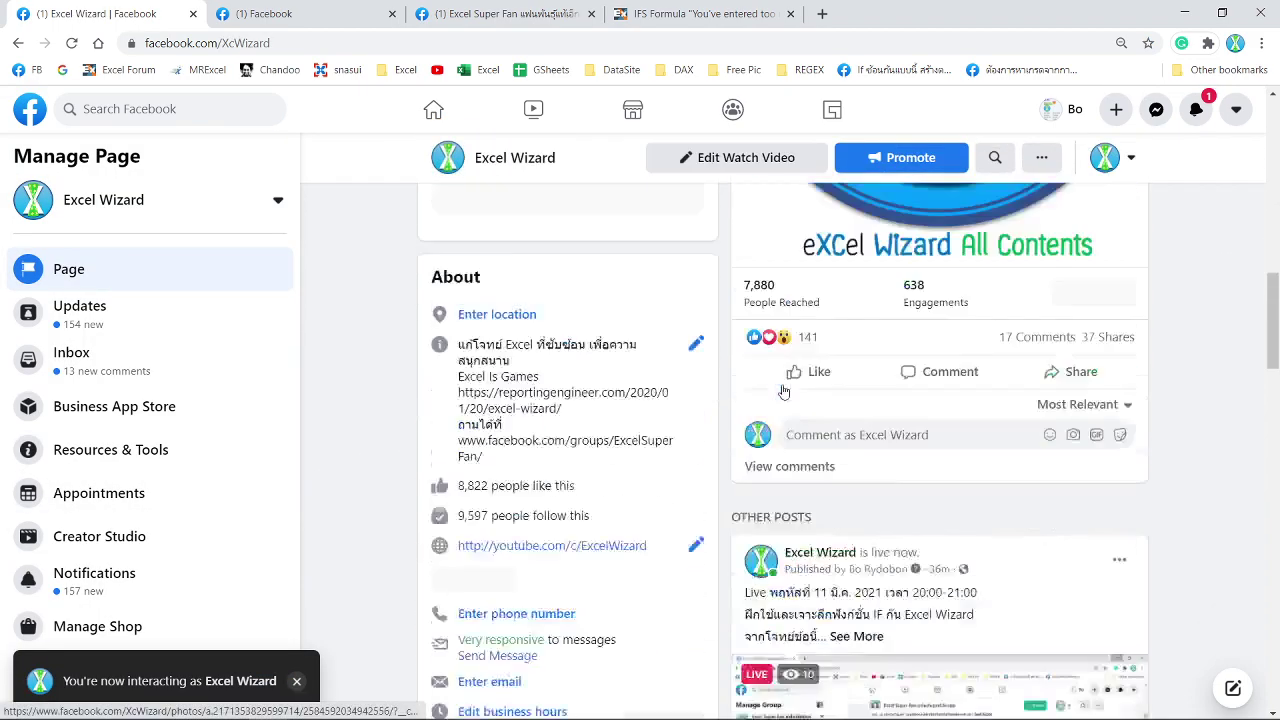
{"action": "scroll", "coordinate": [783, 385], "scroll_direction": "down", "scroll_amount": 3}
{"action": "scroll", "coordinate": [586, 421], "scroll_direction": "down", "scroll_amount": 5}
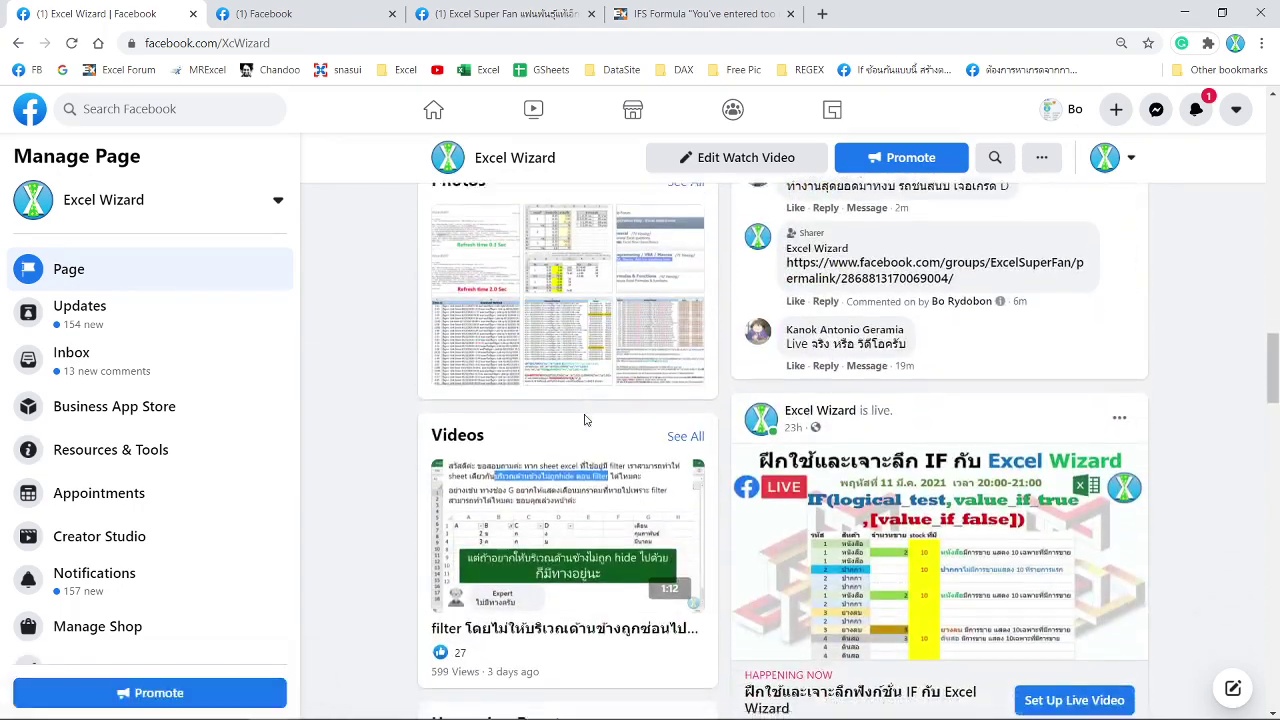
{"action": "scroll", "coordinate": [586, 421], "scroll_direction": "down", "scroll_amount": 3}
{"action": "scroll", "coordinate": [586, 421], "scroll_direction": "down", "scroll_amount": 5}
{"action": "scroll", "coordinate": [586, 421], "scroll_direction": "down", "scroll_amount": 5}
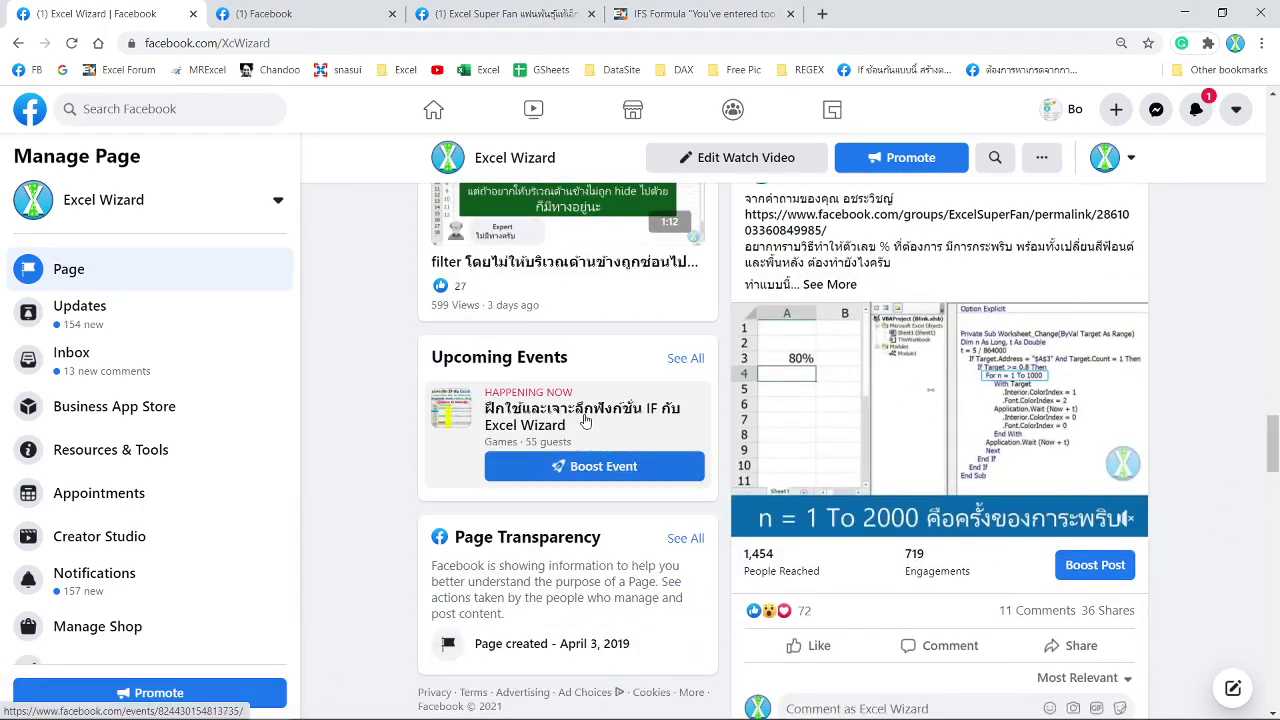
Step: Return to the home feed and browse the Excel Super Fan group's feed
{"action": "key", "text": "alt+Left"}
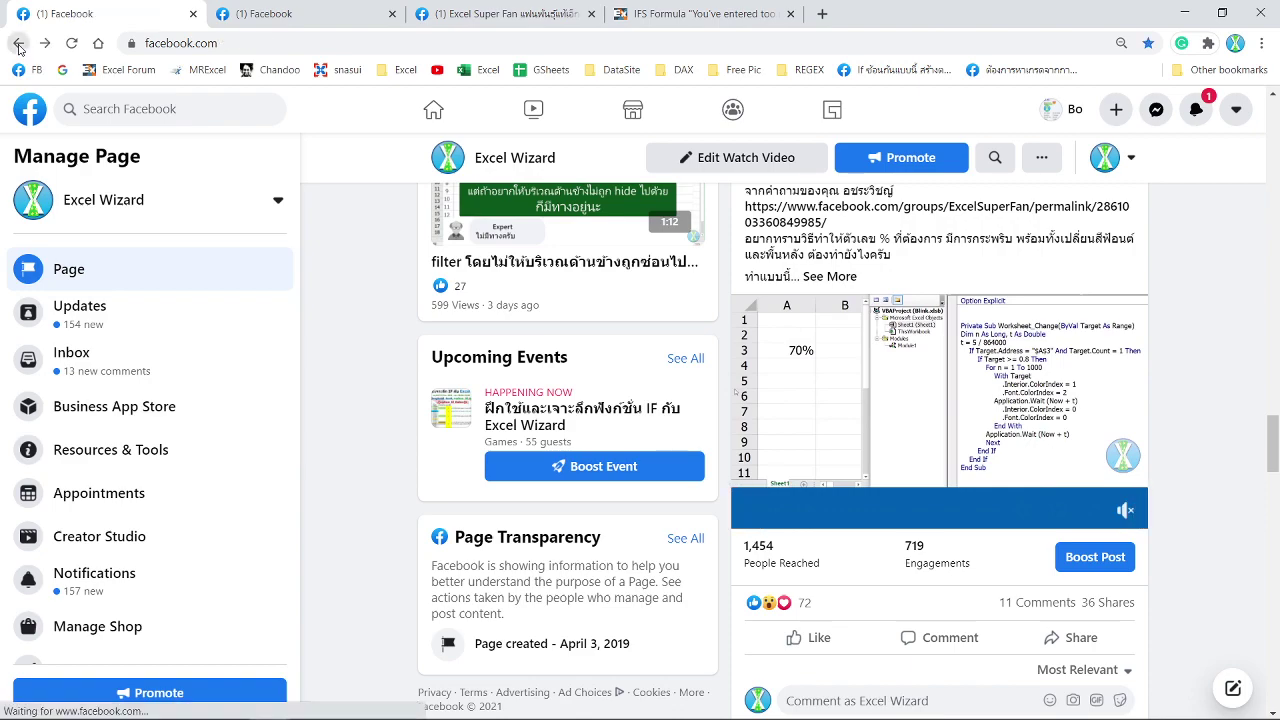
{"action": "left_click", "coordinate": [103, 517]}
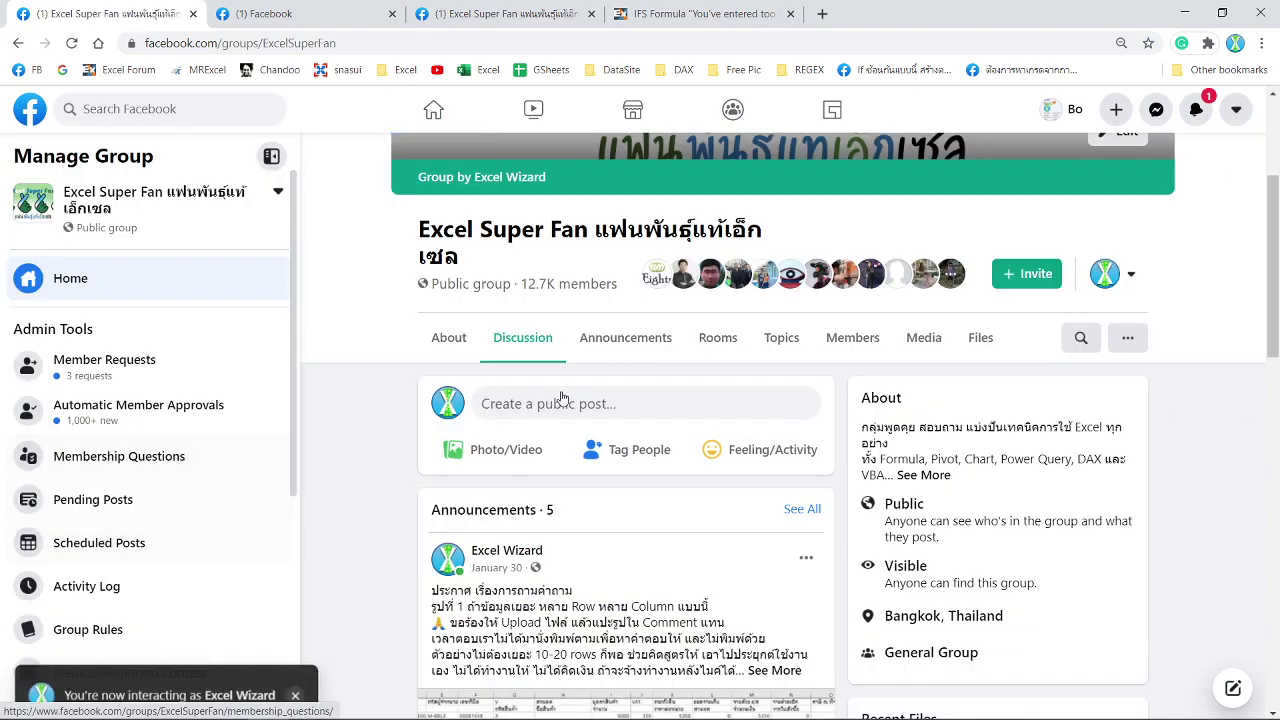
{"action": "scroll", "coordinate": [654, 382], "scroll_direction": "down", "scroll_amount": 2}
{"action": "scroll", "coordinate": [654, 382], "scroll_direction": "down", "scroll_amount": 3}
{"action": "scroll", "coordinate": [652, 384], "scroll_direction": "down", "scroll_amount": 5}
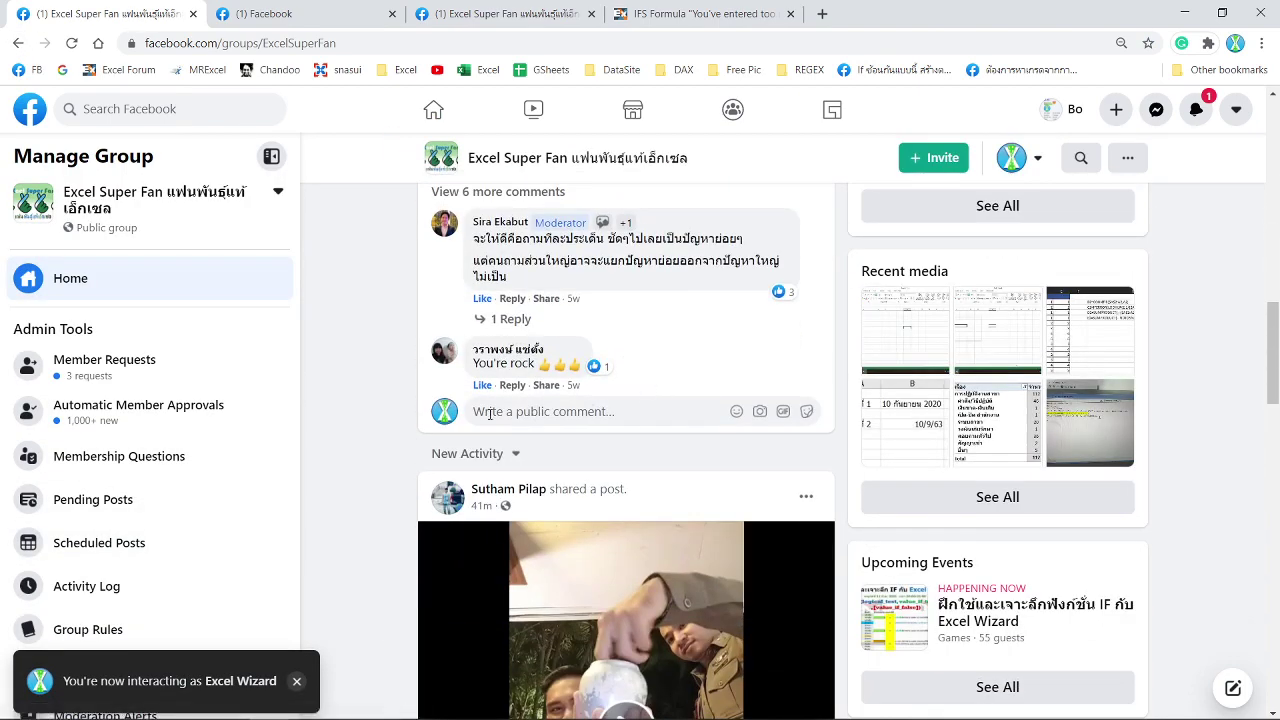
{"action": "scroll", "coordinate": [600, 395], "scroll_direction": "down", "scroll_amount": 1}
{"action": "scroll", "coordinate": [442, 407], "scroll_direction": "down", "scroll_amount": 4}
{"action": "scroll", "coordinate": [442, 407], "scroll_direction": "up", "scroll_amount": 2}
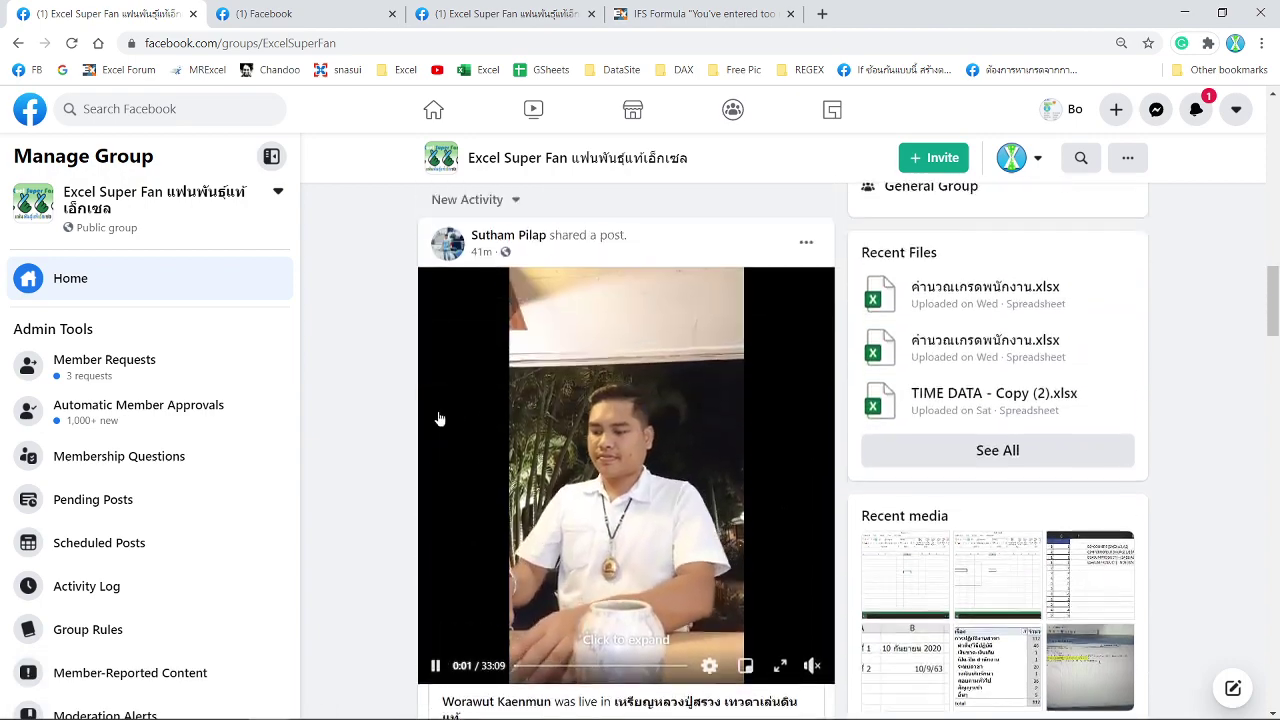
{"action": "scroll", "coordinate": [405, 430], "scroll_direction": "up", "scroll_amount": 1}
{"action": "scroll", "coordinate": [404, 430], "scroll_direction": "down", "scroll_amount": 1}
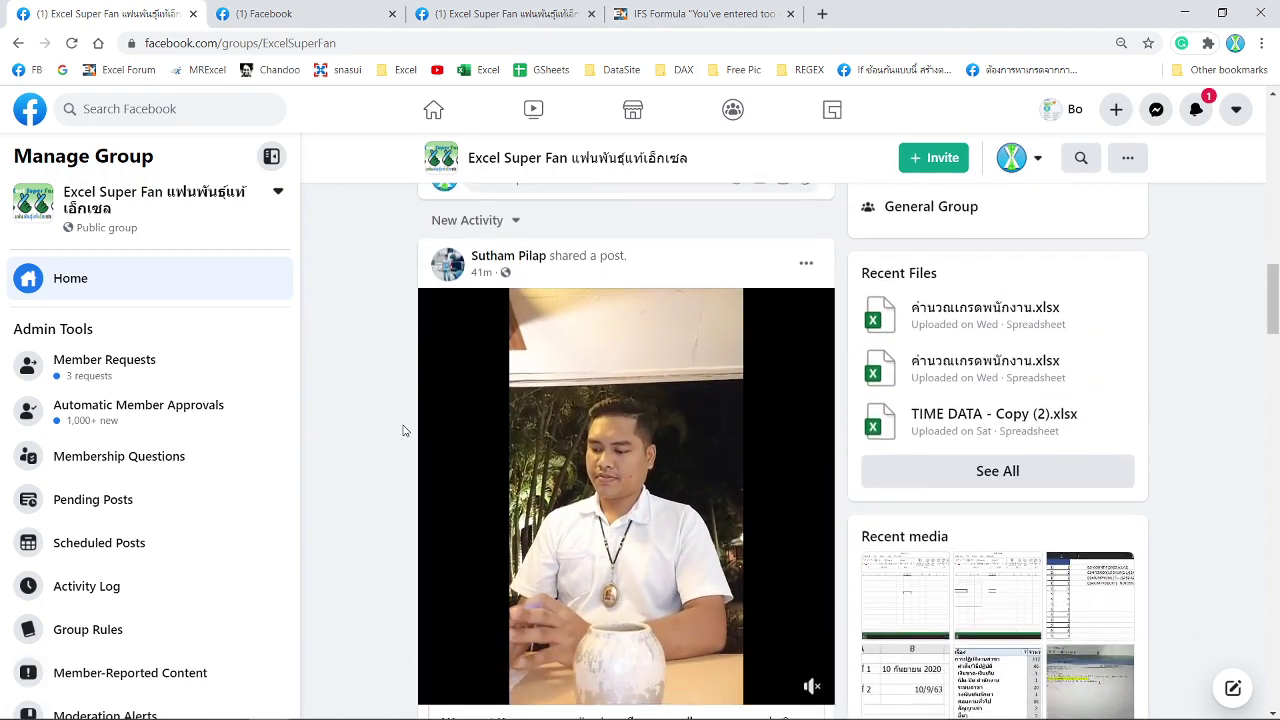
{"action": "scroll", "coordinate": [404, 430], "scroll_direction": "down", "scroll_amount": 1}
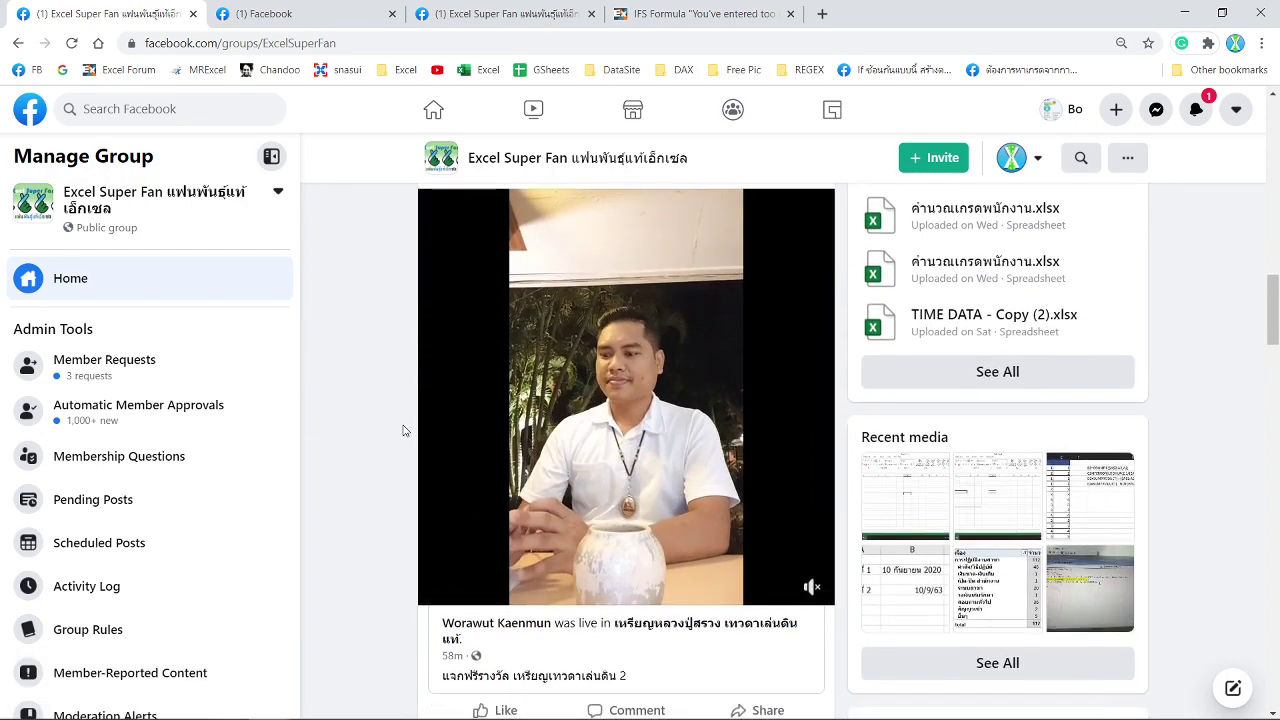
{"action": "scroll", "coordinate": [404, 430], "scroll_direction": "up", "scroll_amount": 1}
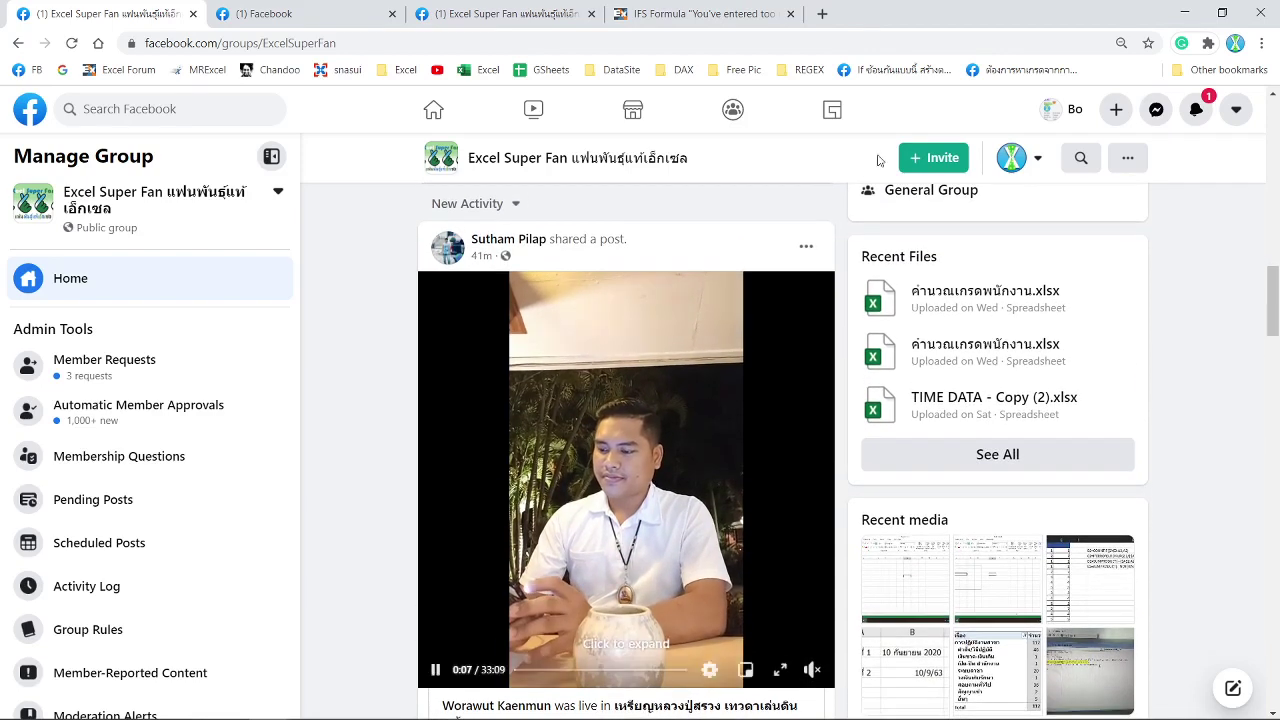
Step: Remove the shared live-video post and block its author from the Excel Super Fan group
{"action": "left_click", "coordinate": [808, 248]}
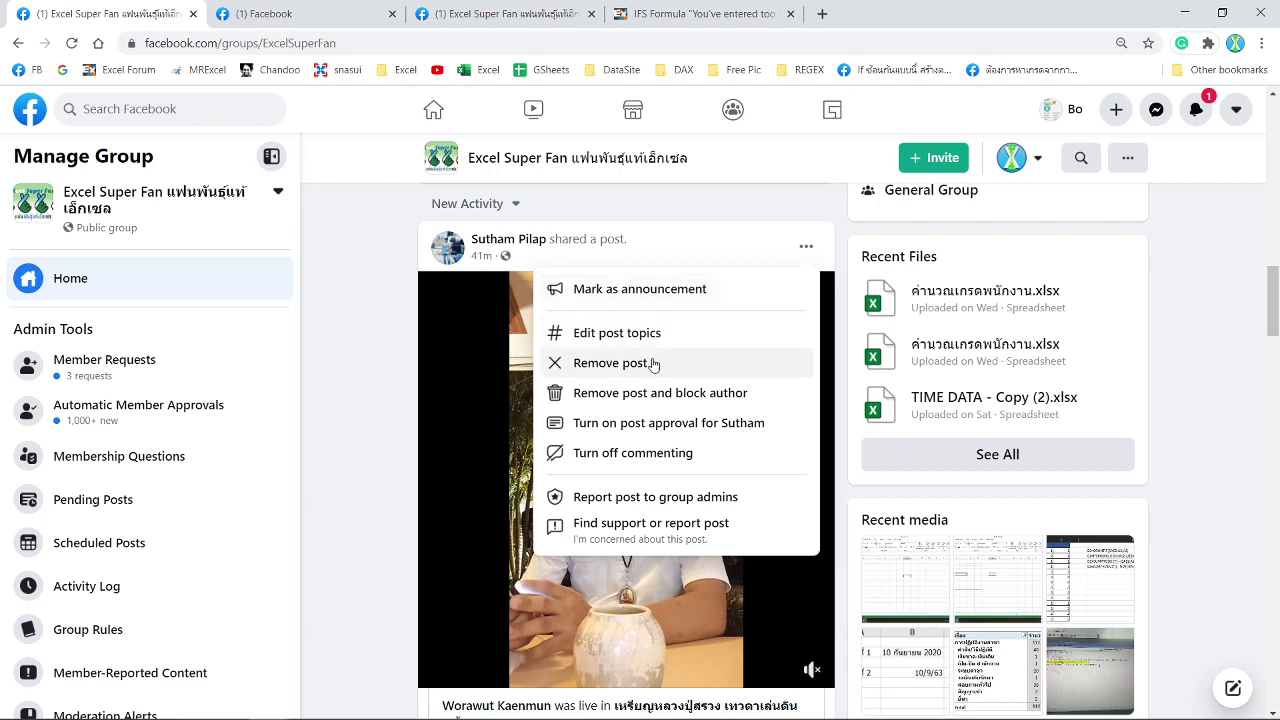
{"action": "left_click", "coordinate": [645, 393]}
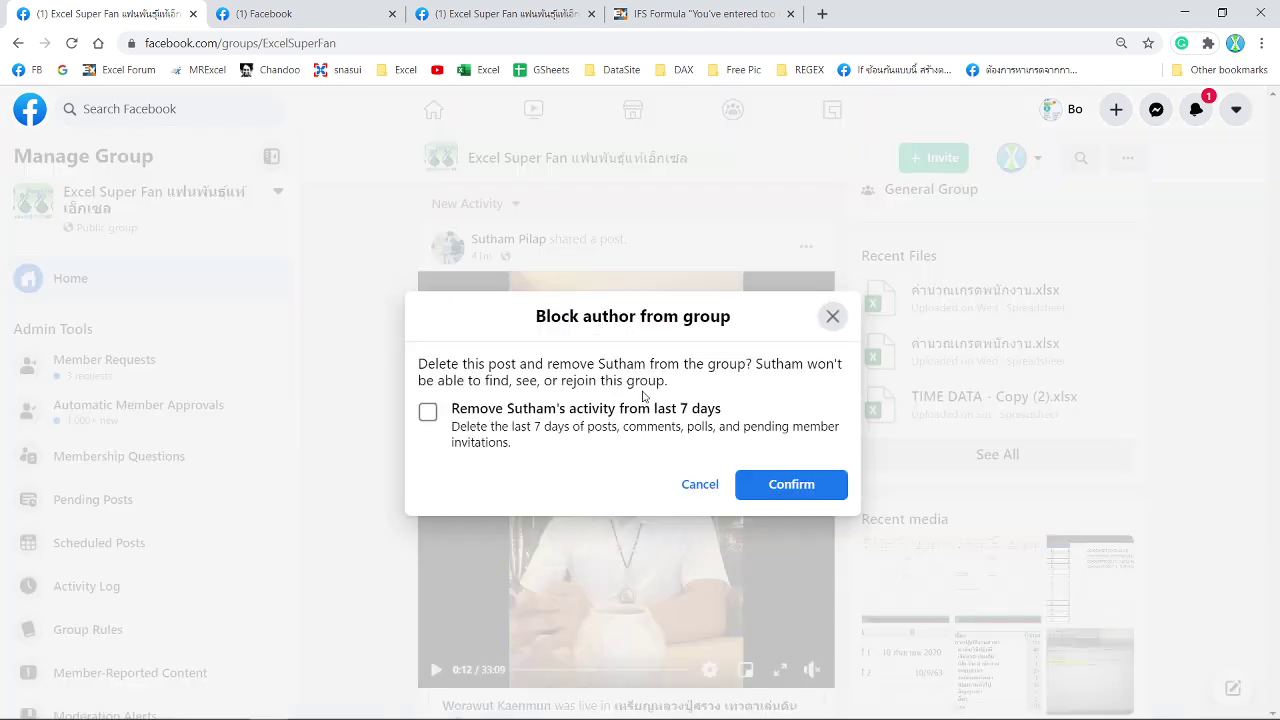
{"action": "left_click", "coordinate": [789, 484]}
{"action": "scroll", "coordinate": [390, 478], "scroll_direction": "down", "scroll_amount": 3}
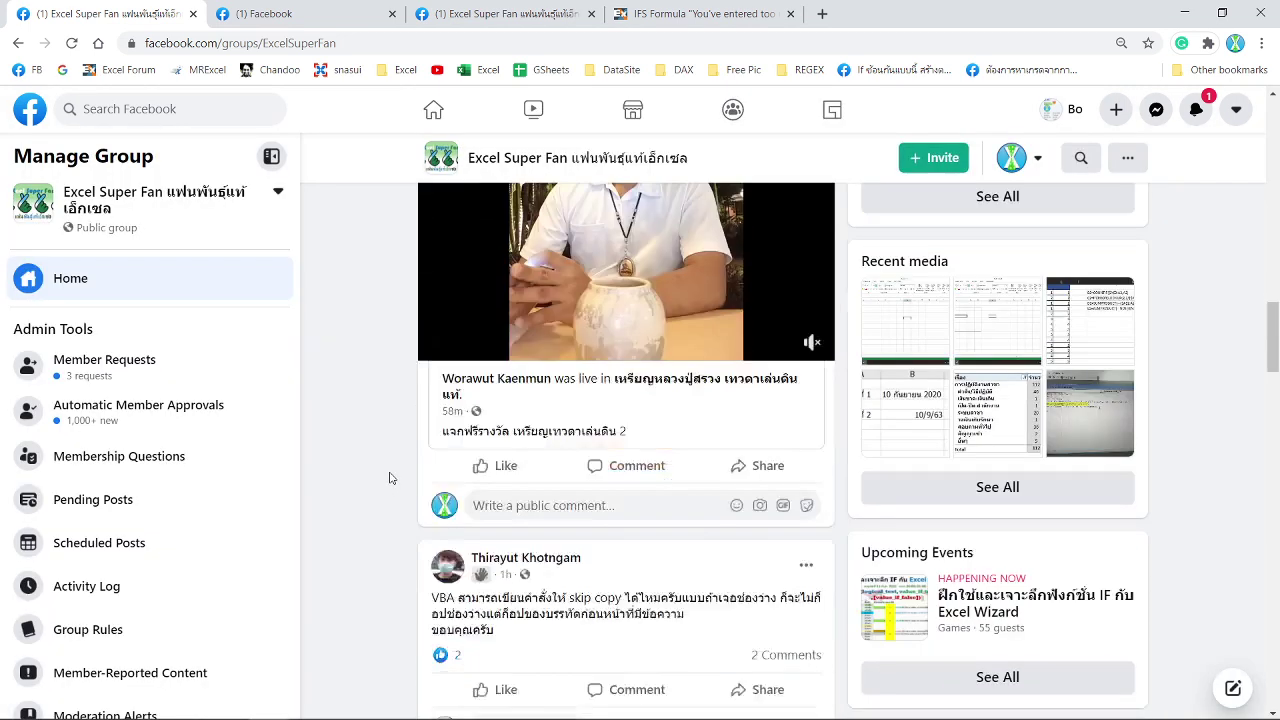
{"action": "scroll", "coordinate": [390, 478], "scroll_direction": "down", "scroll_amount": 2}
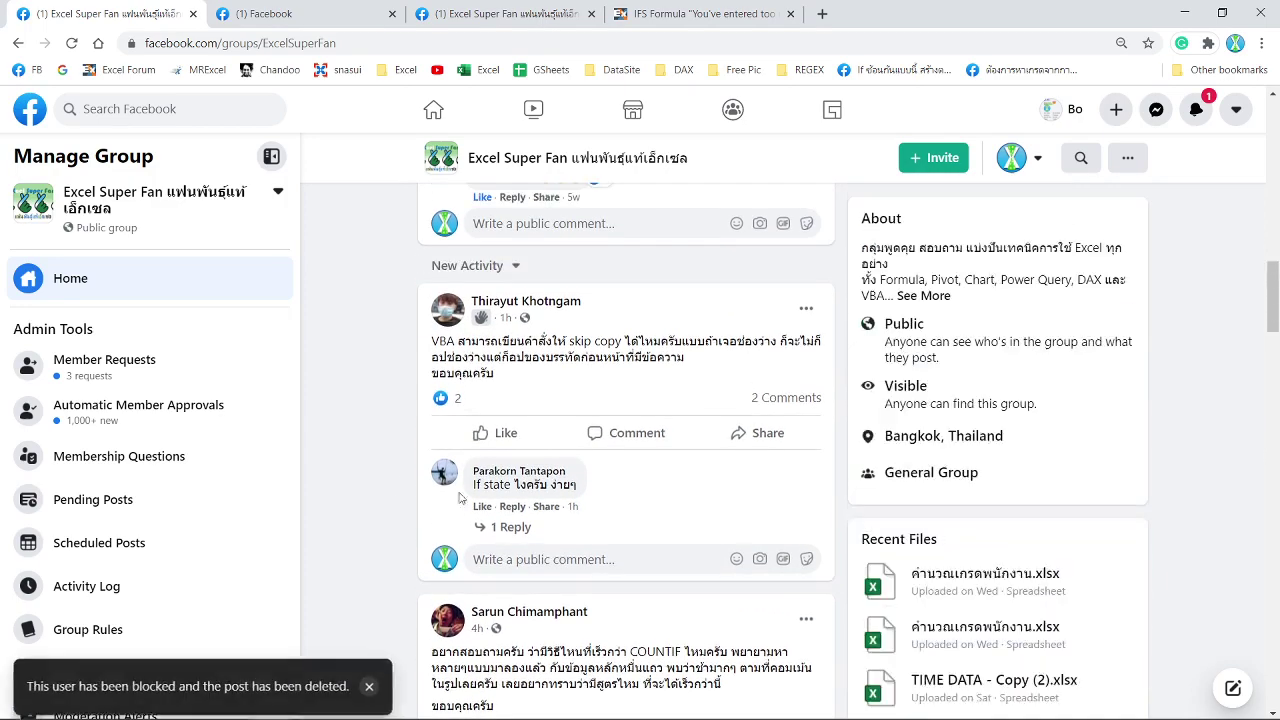
{"action": "scroll", "coordinate": [422, 503], "scroll_direction": "down", "scroll_amount": 1}
{"action": "scroll", "coordinate": [422, 503], "scroll_direction": "down", "scroll_amount": 1}
{"action": "scroll", "coordinate": [422, 503], "scroll_direction": "down", "scroll_amount": 4}
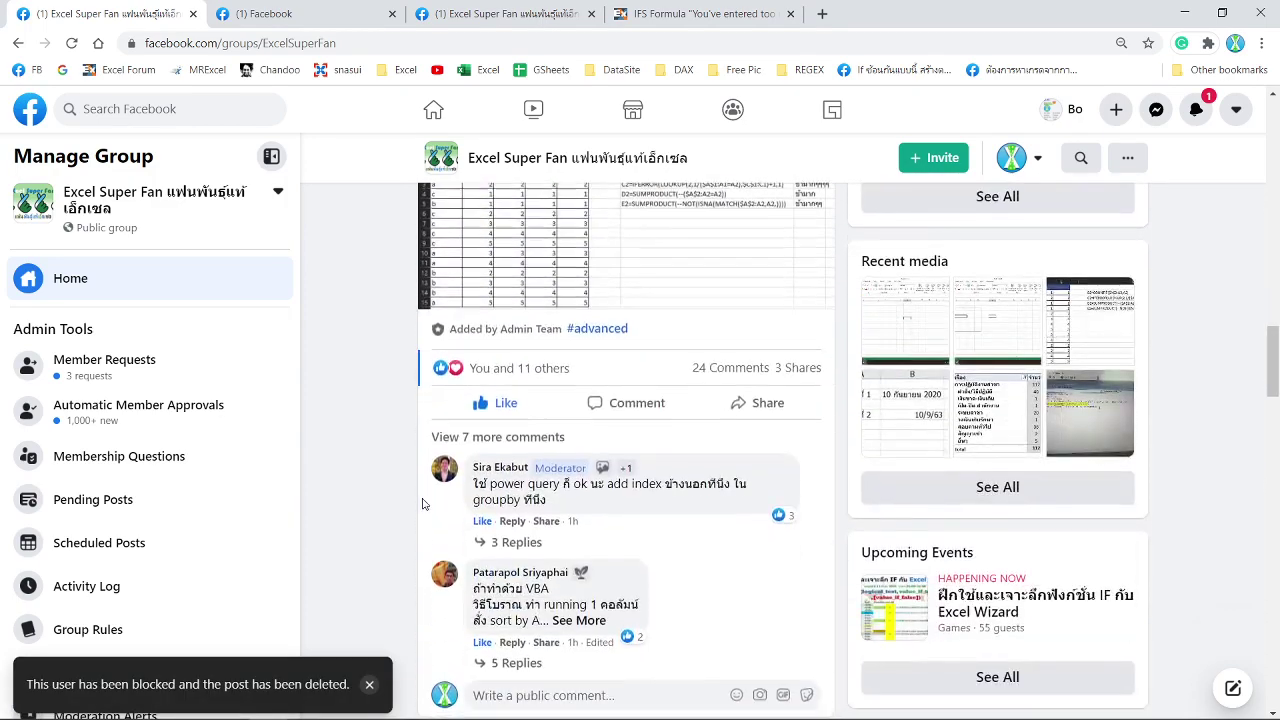
{"action": "scroll", "coordinate": [422, 503], "scroll_direction": "down", "scroll_amount": 2}
{"action": "scroll", "coordinate": [422, 503], "scroll_direction": "up", "scroll_amount": 2}
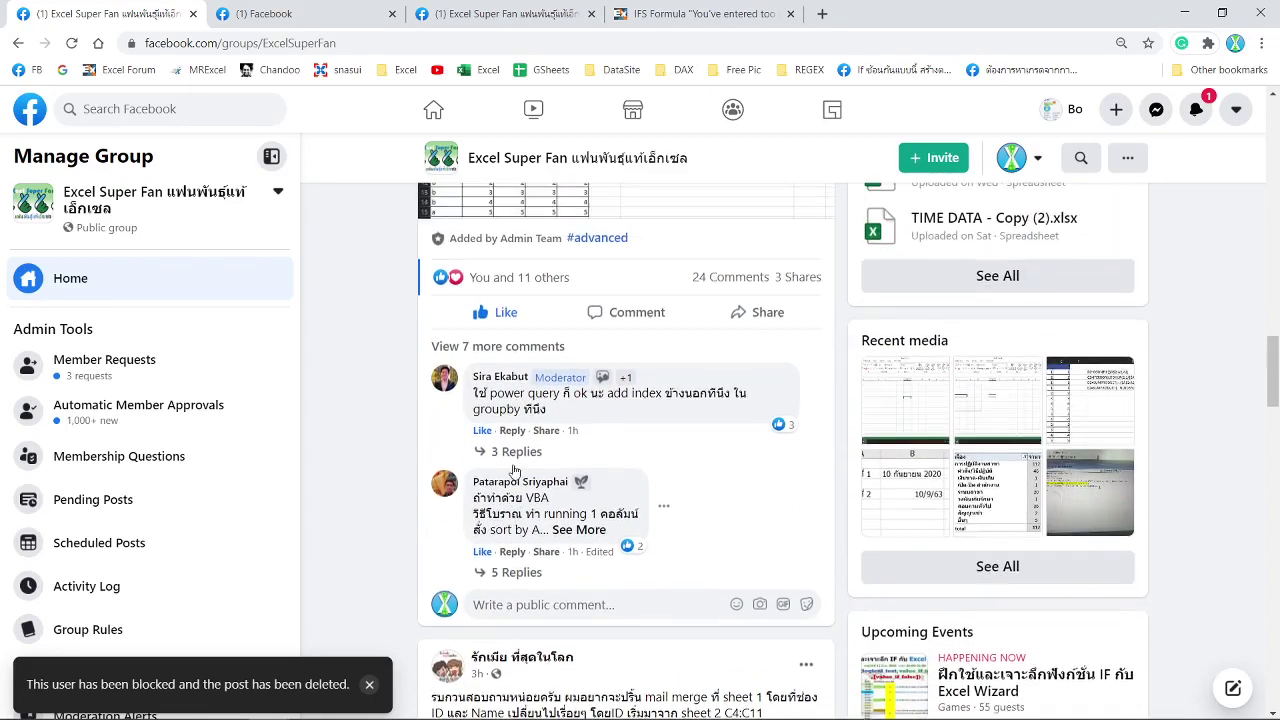
{"action": "scroll", "coordinate": [500, 460], "scroll_direction": "up", "scroll_amount": 1}
{"action": "scroll", "coordinate": [608, 430], "scroll_direction": "up", "scroll_amount": 1}
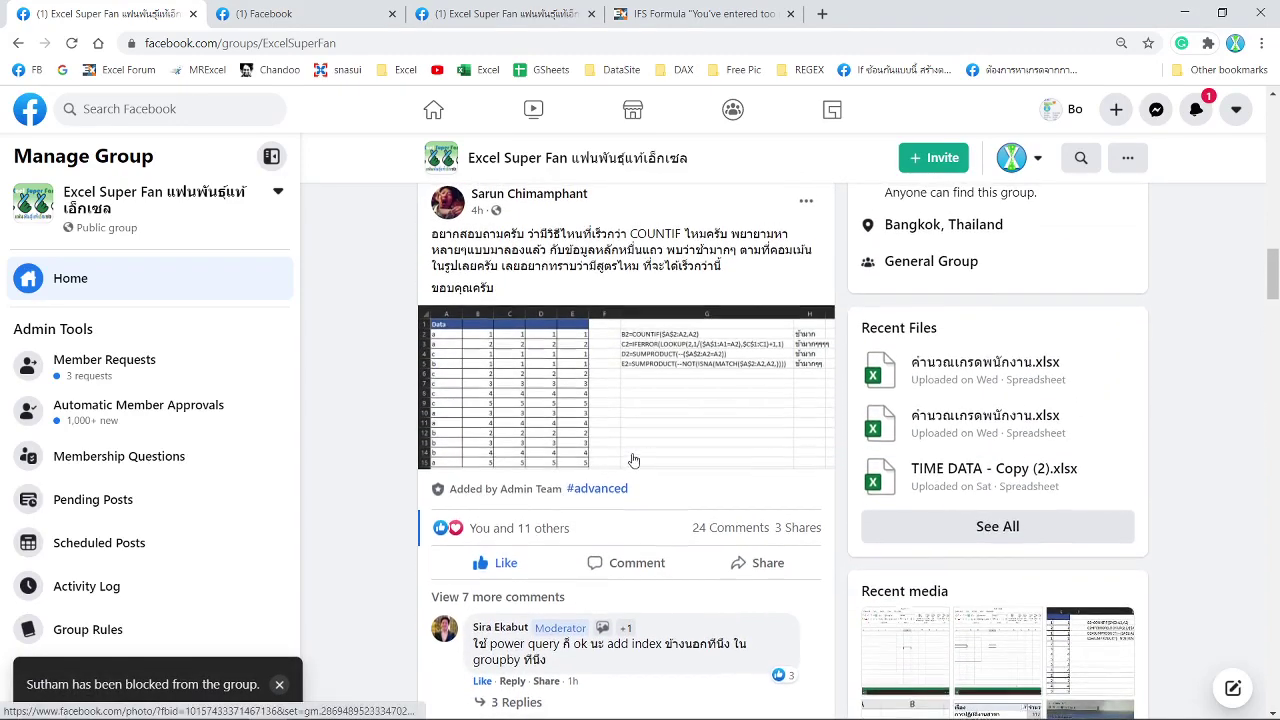
{"action": "left_click", "coordinate": [645, 437]}
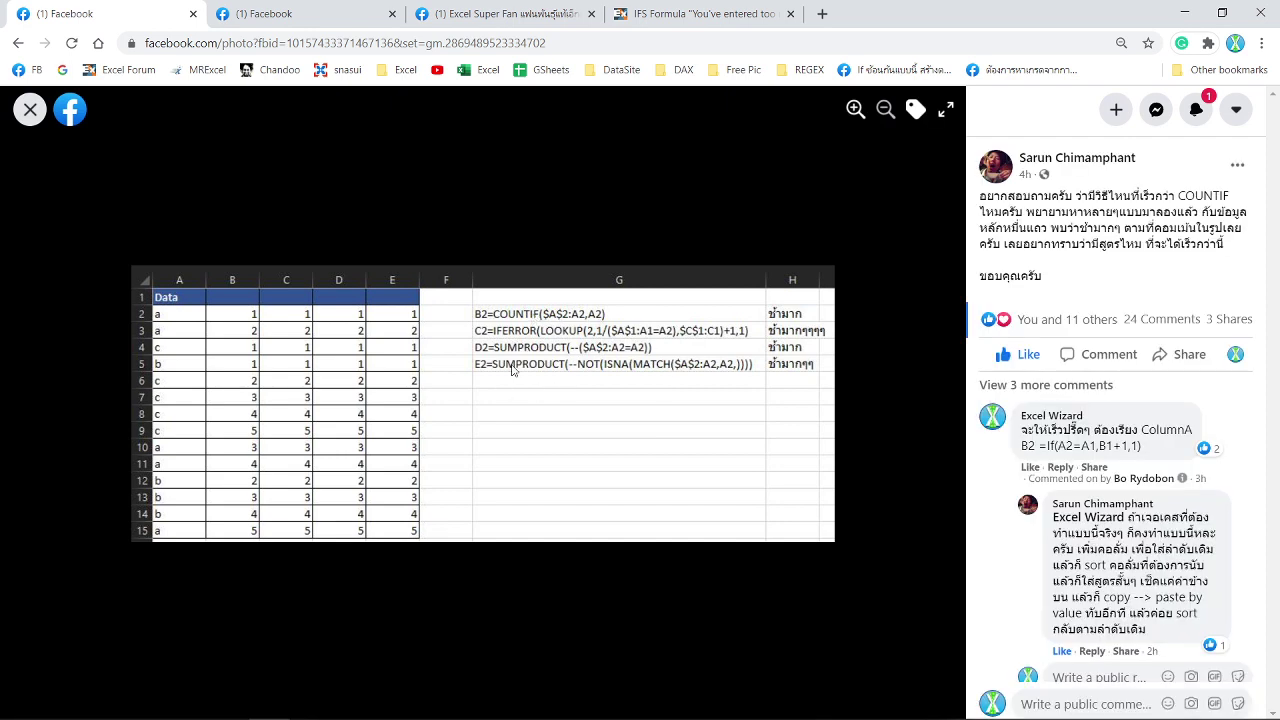
{"action": "left_click", "coordinate": [30, 110]}
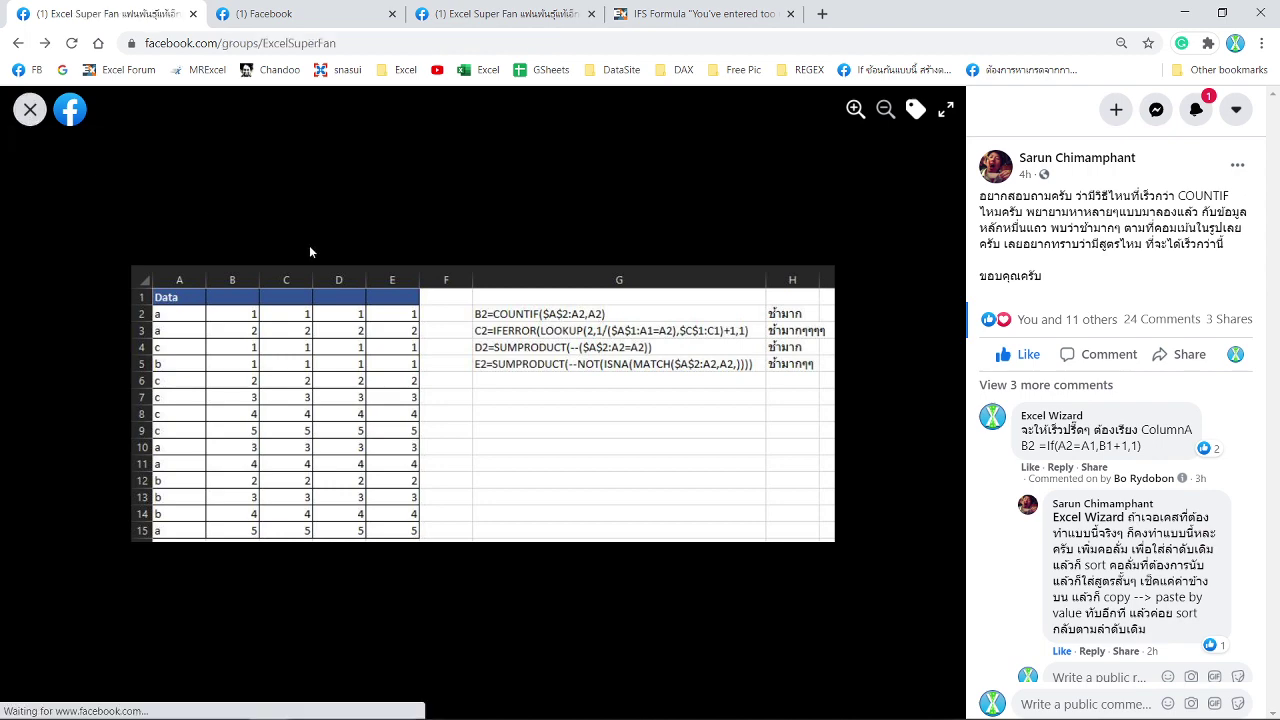
{"action": "scroll", "coordinate": [483, 348], "scroll_direction": "down", "scroll_amount": 5}
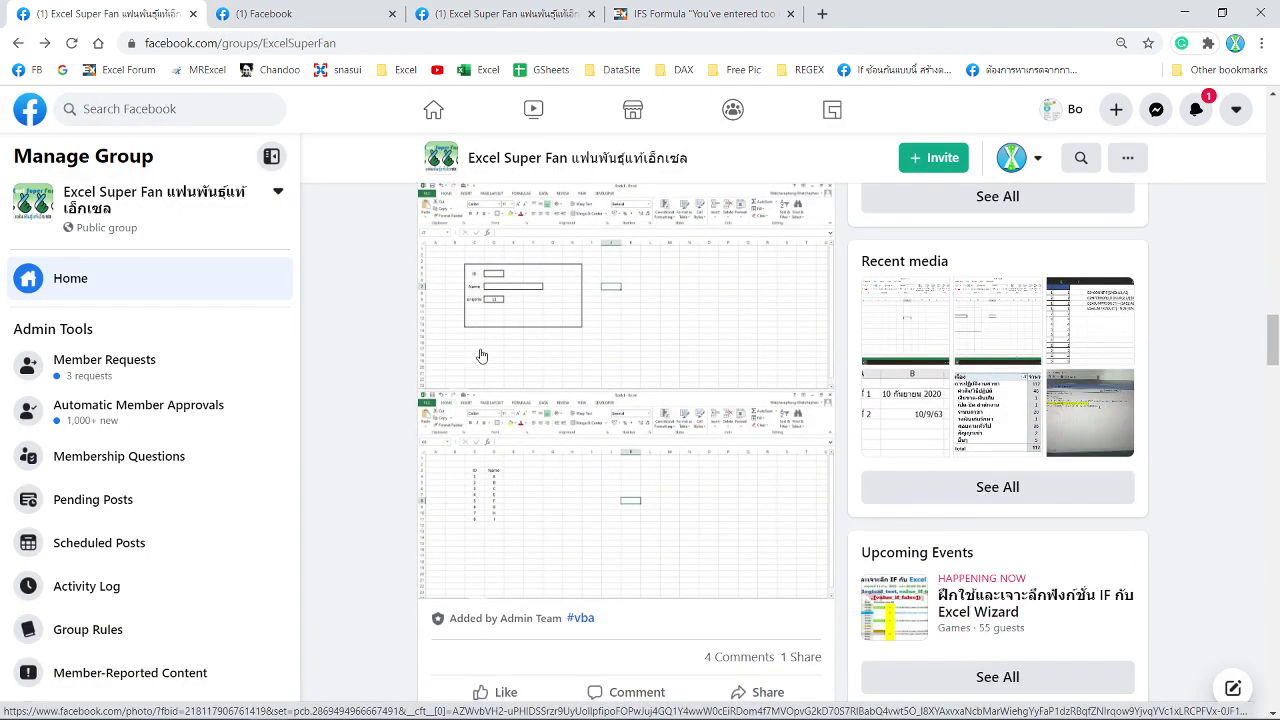
{"action": "scroll", "coordinate": [437, 396], "scroll_direction": "down", "scroll_amount": 3}
{"action": "scroll", "coordinate": [437, 396], "scroll_direction": "down", "scroll_amount": 2}
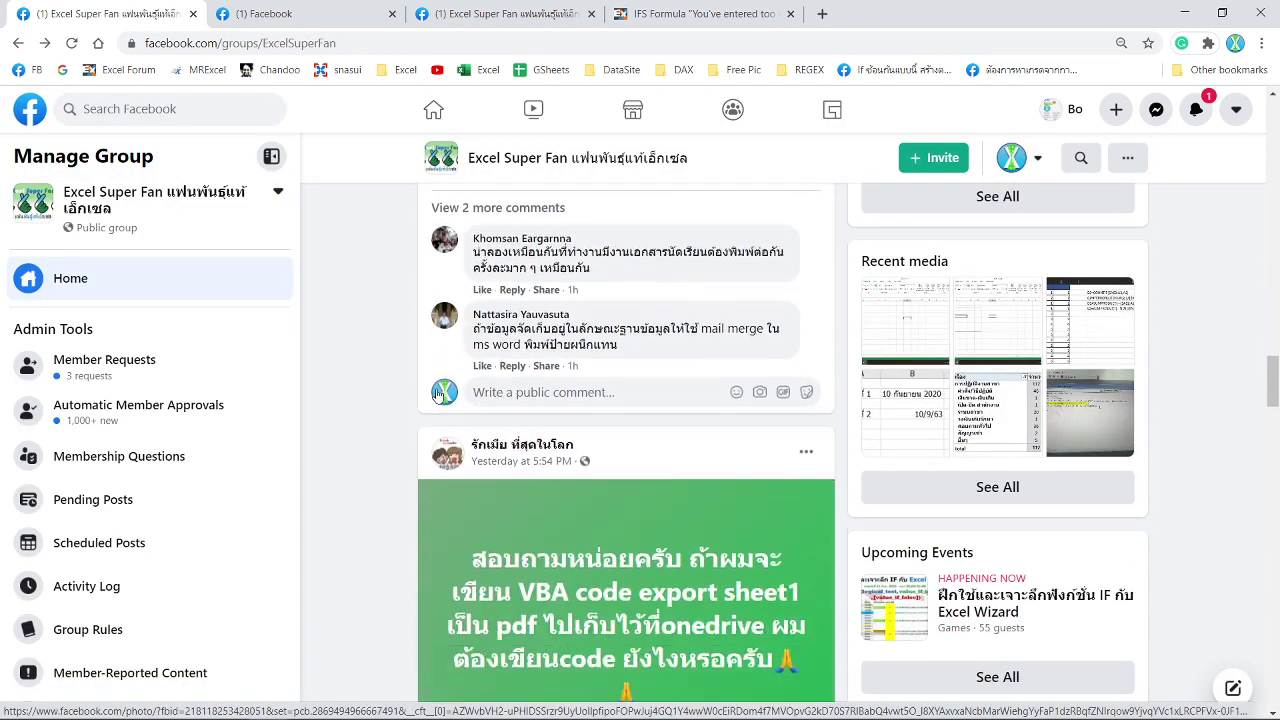
{"action": "scroll", "coordinate": [437, 396], "scroll_direction": "down", "scroll_amount": 1}
{"action": "scroll", "coordinate": [437, 396], "scroll_direction": "down", "scroll_amount": 4}
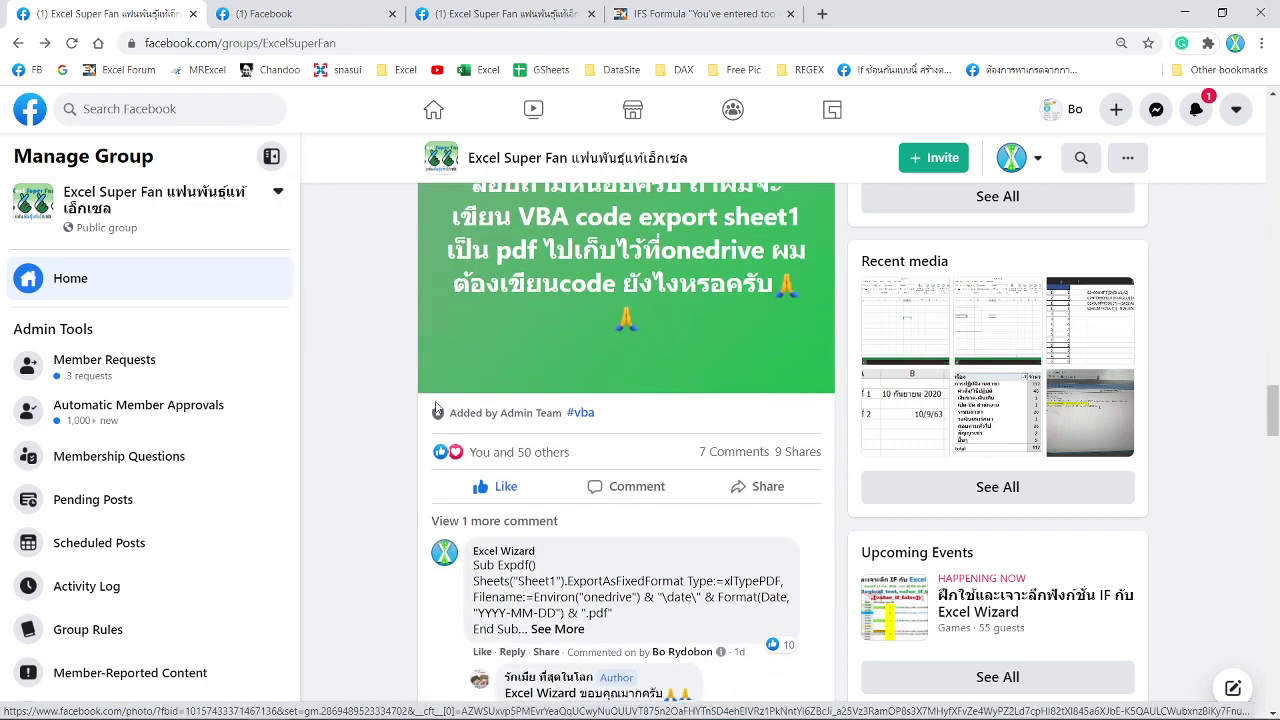
{"action": "scroll", "coordinate": [420, 418], "scroll_direction": "down", "scroll_amount": 2}
{"action": "scroll", "coordinate": [420, 418], "scroll_direction": "down", "scroll_amount": 1}
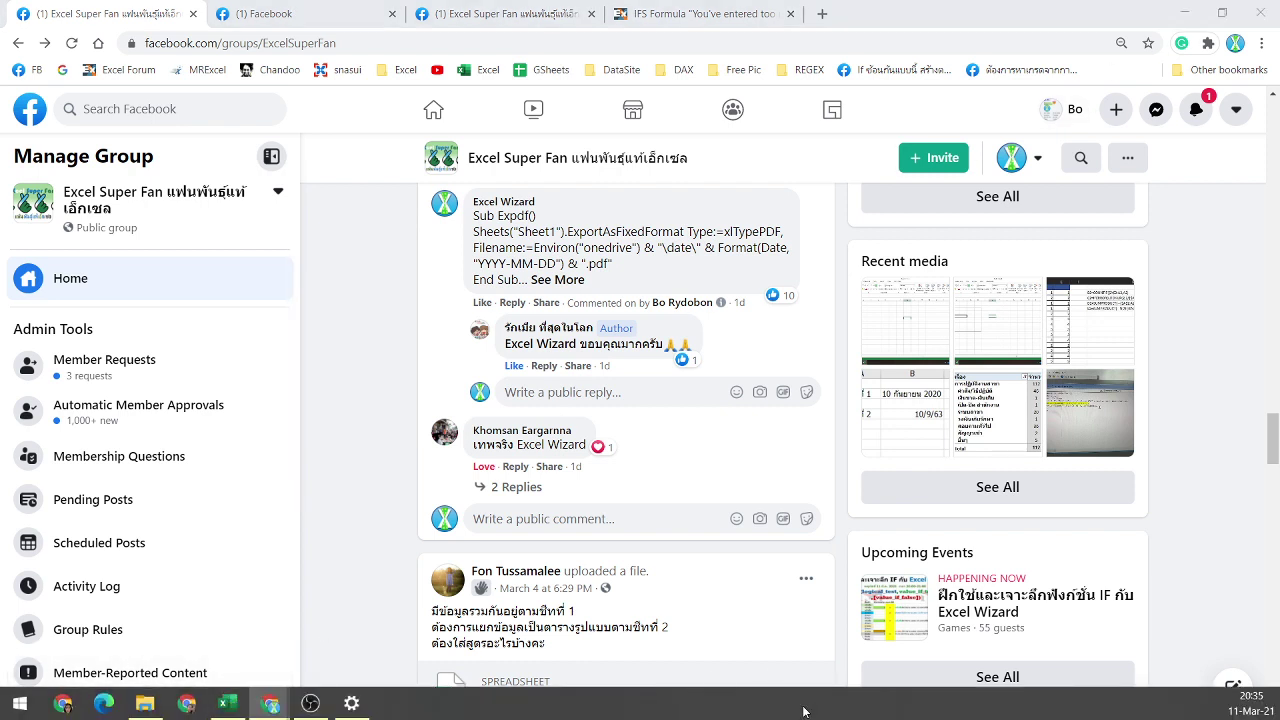
Step: Bring the Logic workbook back into view in Excel and select cell N2
{"action": "right_click", "coordinate": [228, 703]}
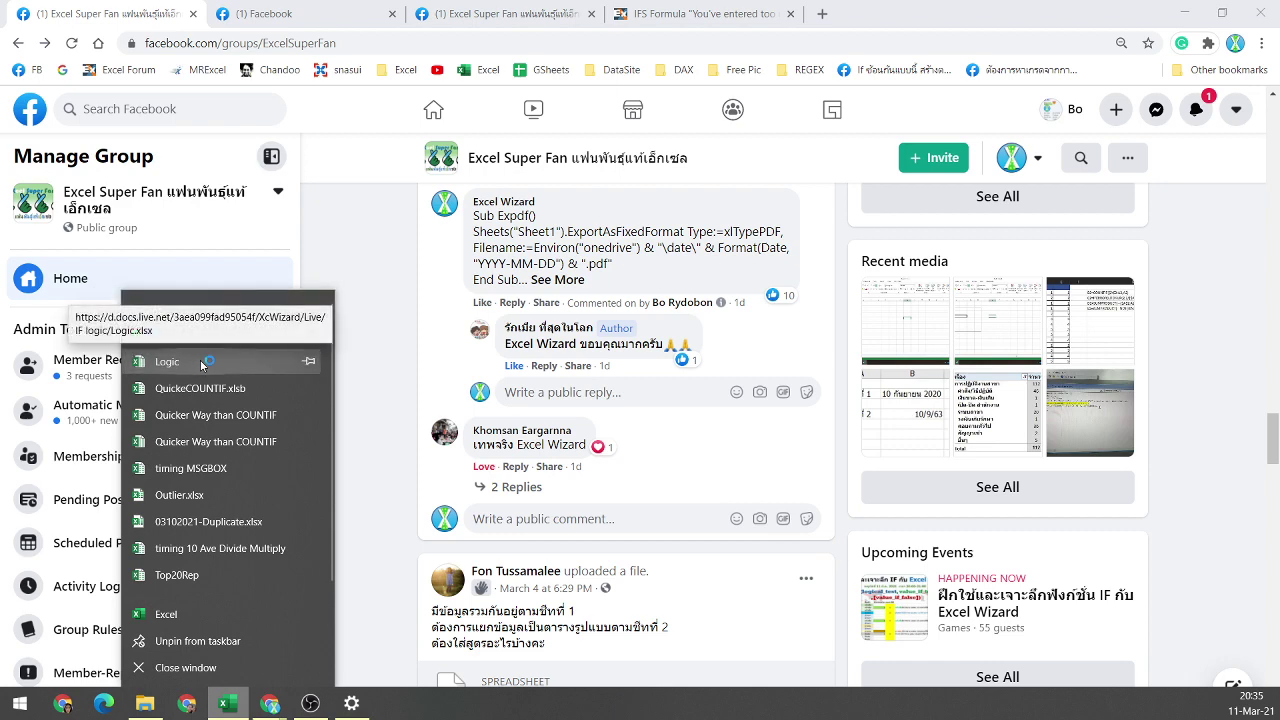
{"action": "left_click", "coordinate": [200, 363]}
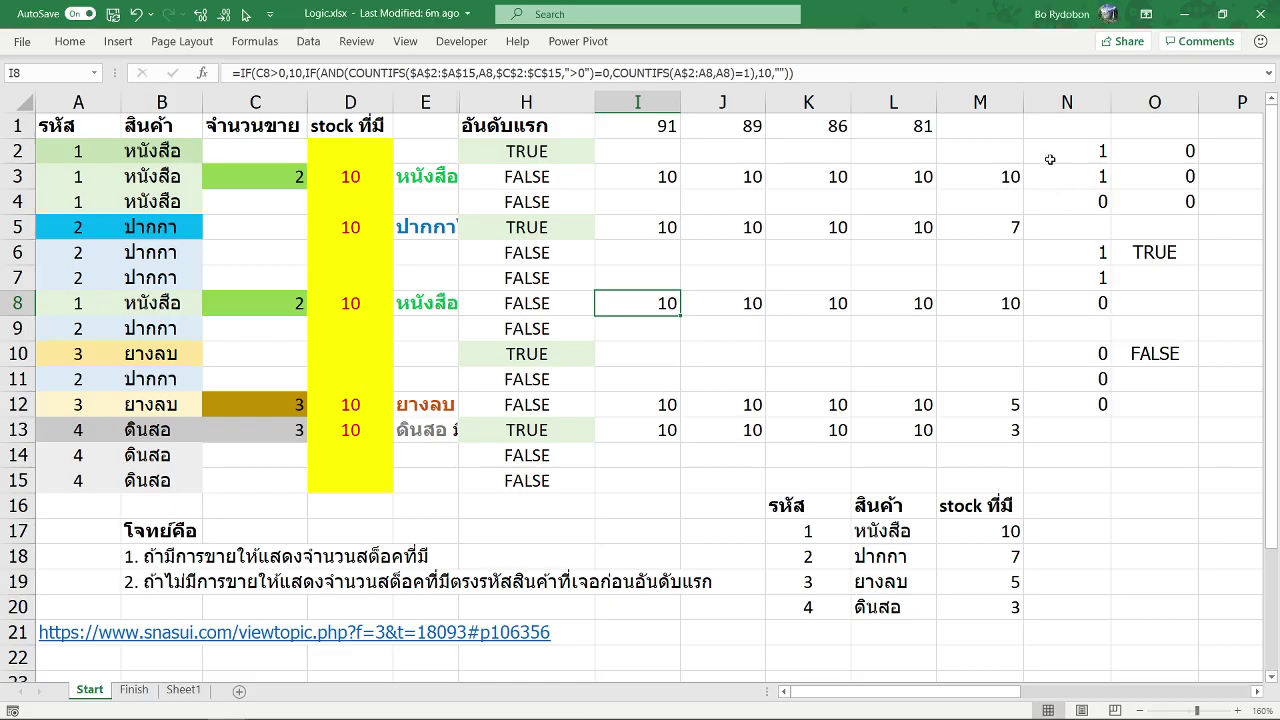
{"action": "left_click", "coordinate": [1050, 160]}
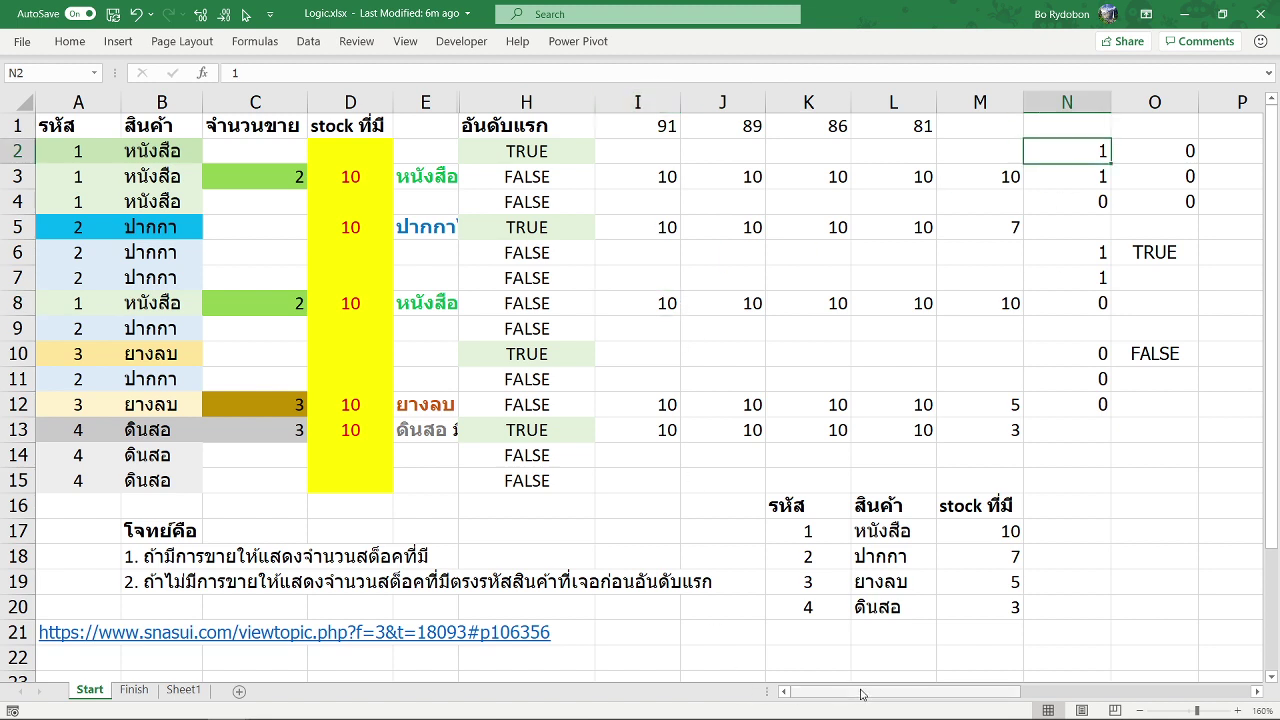
Step: Delete helper columns N and O holding the 1/0 and TRUE/FALSE test values
{"action": "right_click", "coordinate": [1066, 102]}
{"action": "key", "text": "Escape"}
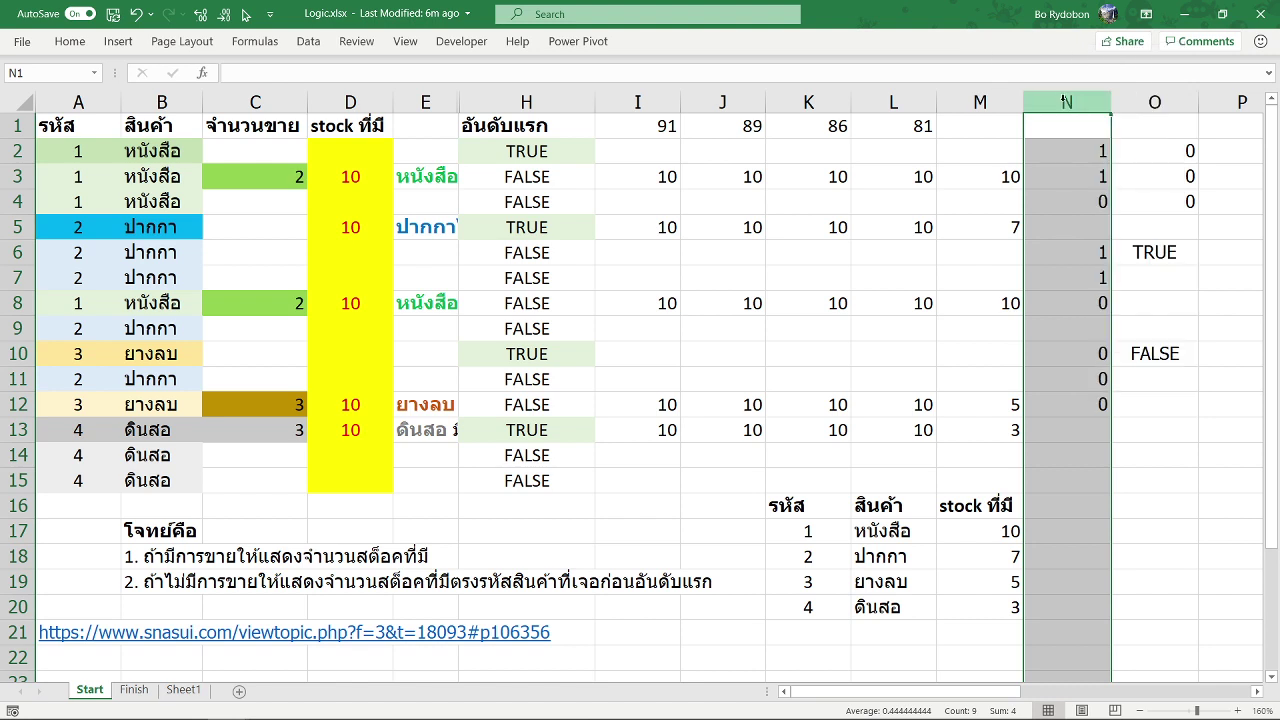
{"action": "left_click_drag", "start_coordinate": [1066, 102], "coordinate": [1154, 102]}
{"action": "right_click", "coordinate": [1038, 102]}
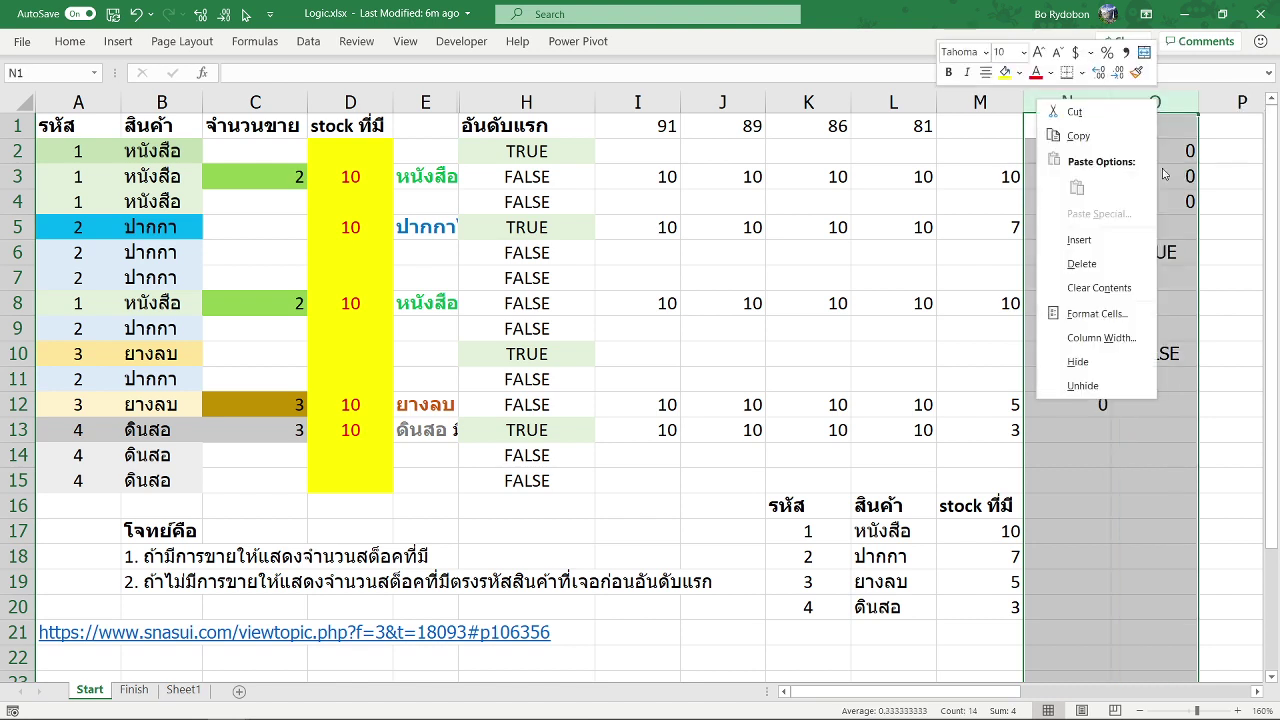
{"action": "left_click", "coordinate": [1081, 263]}
{"action": "left_click", "coordinate": [983, 151]}
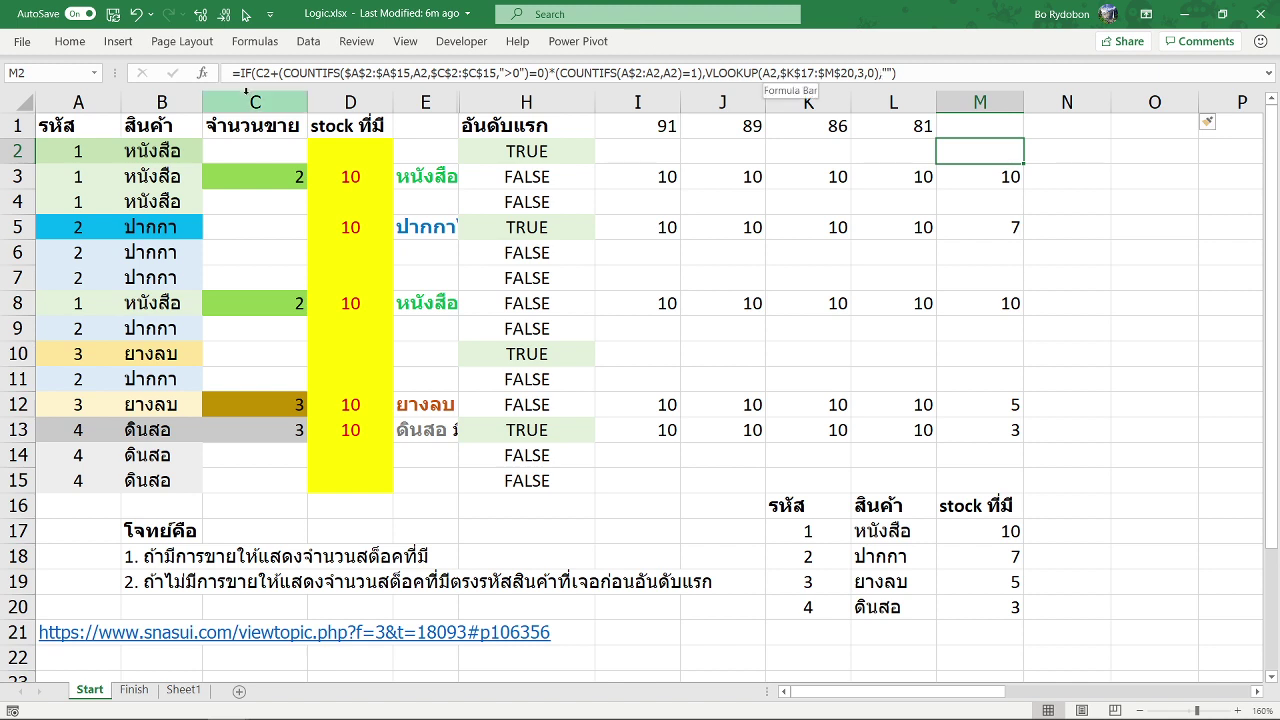
{"action": "left_click", "coordinate": [265, 72]}
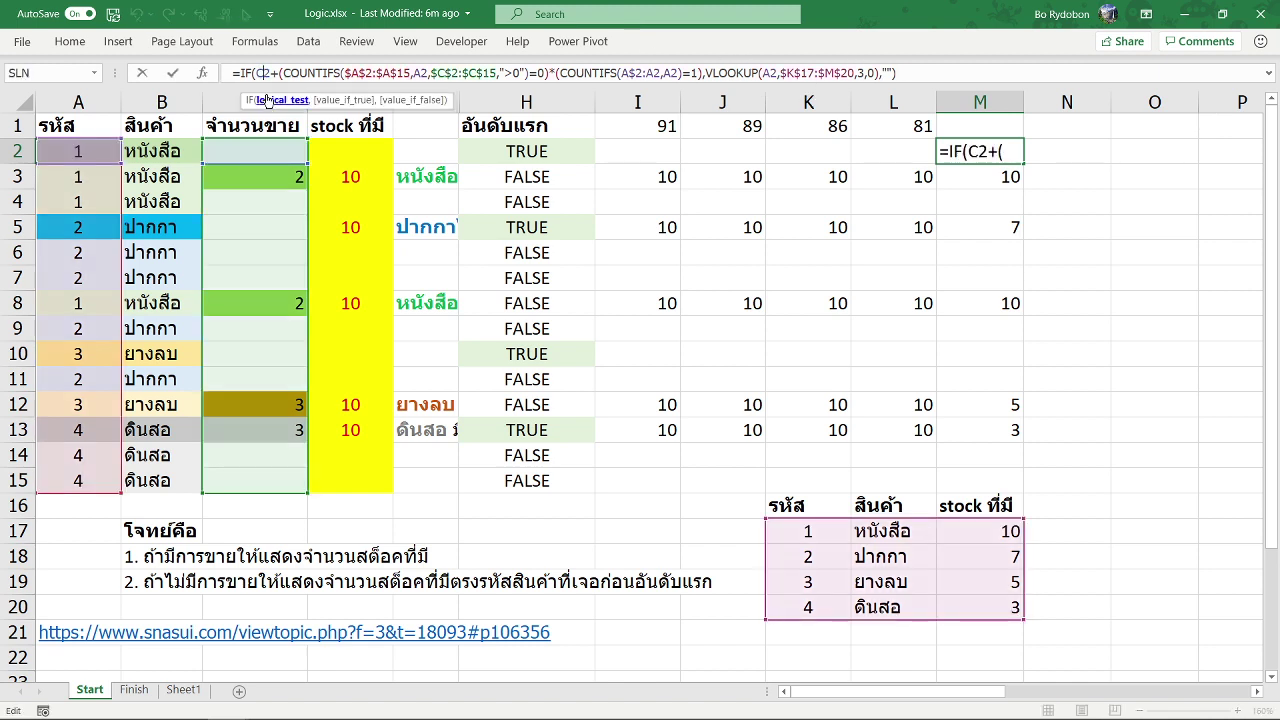
{"action": "left_click", "coordinate": [268, 100]}
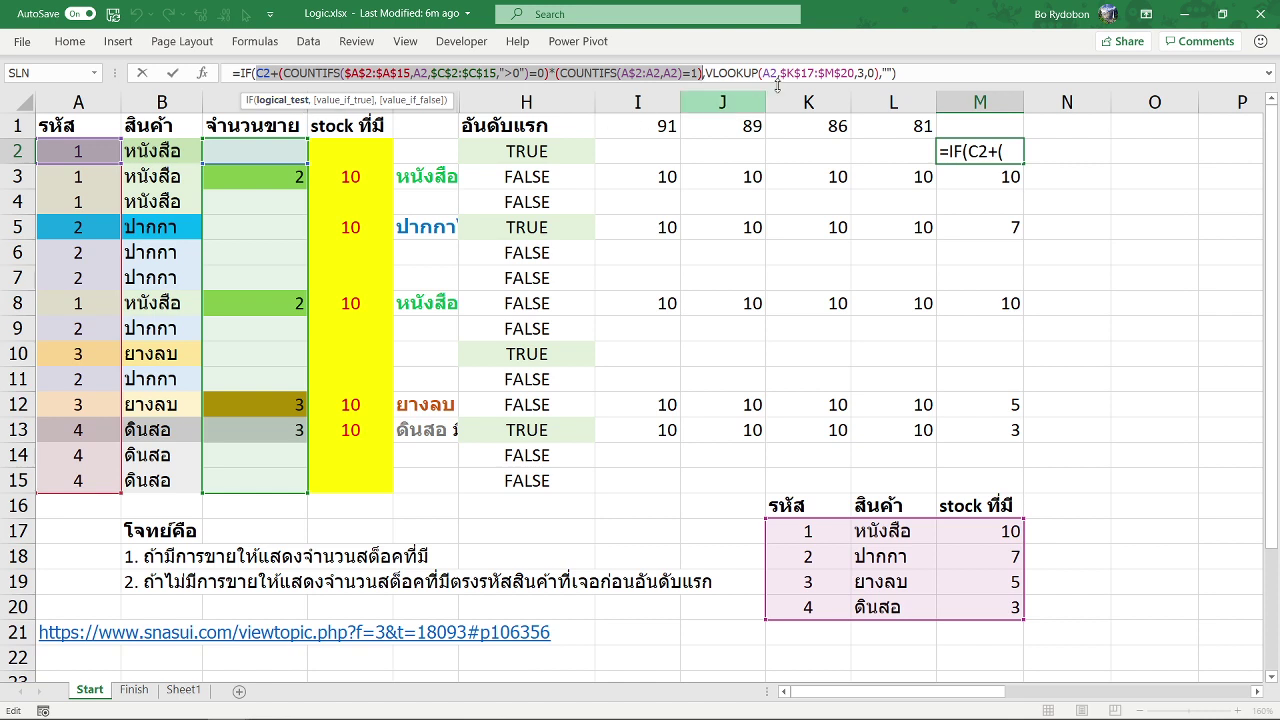
{"action": "key", "text": "Escape"}
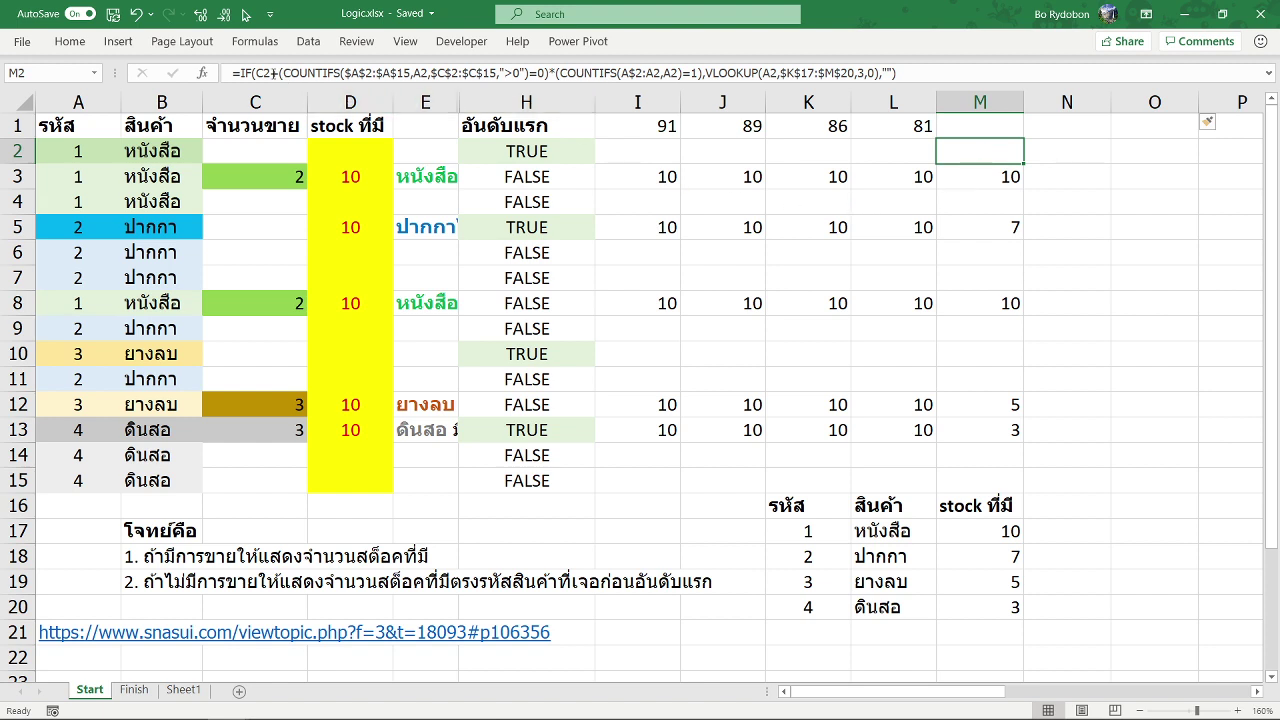
{"action": "left_click", "coordinate": [262, 73]}
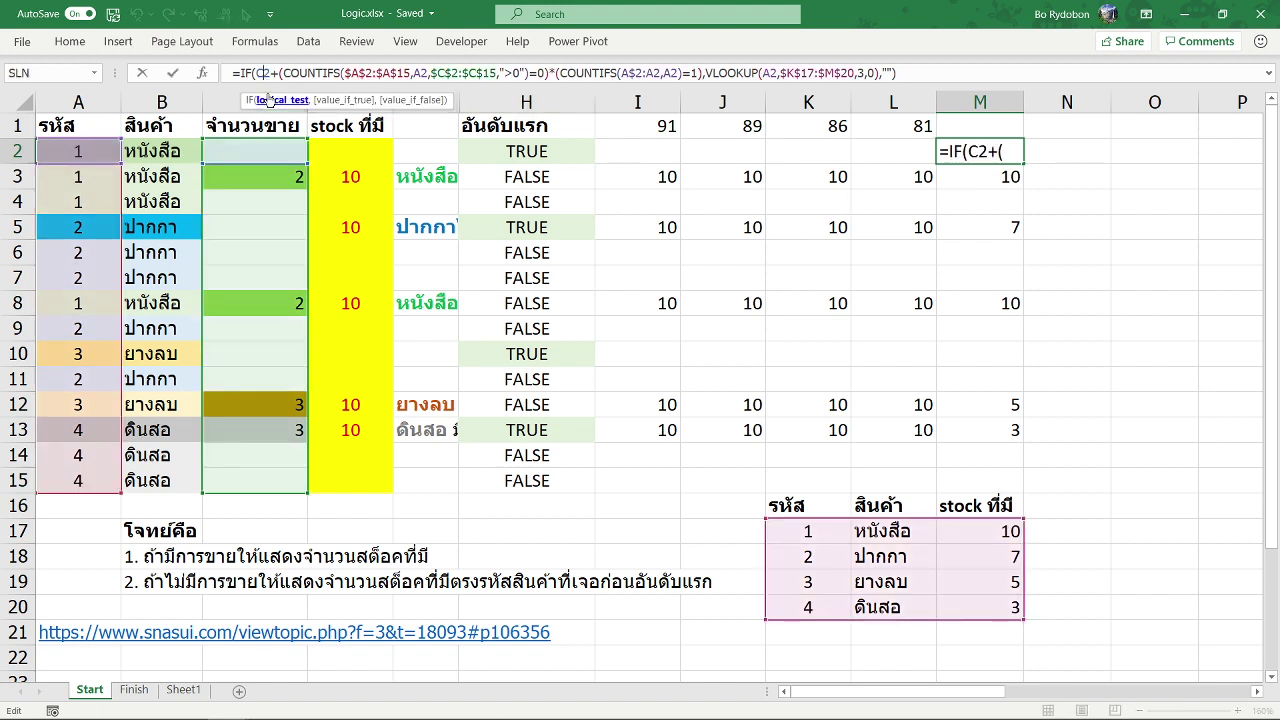
{"action": "left_click", "coordinate": [274, 100]}
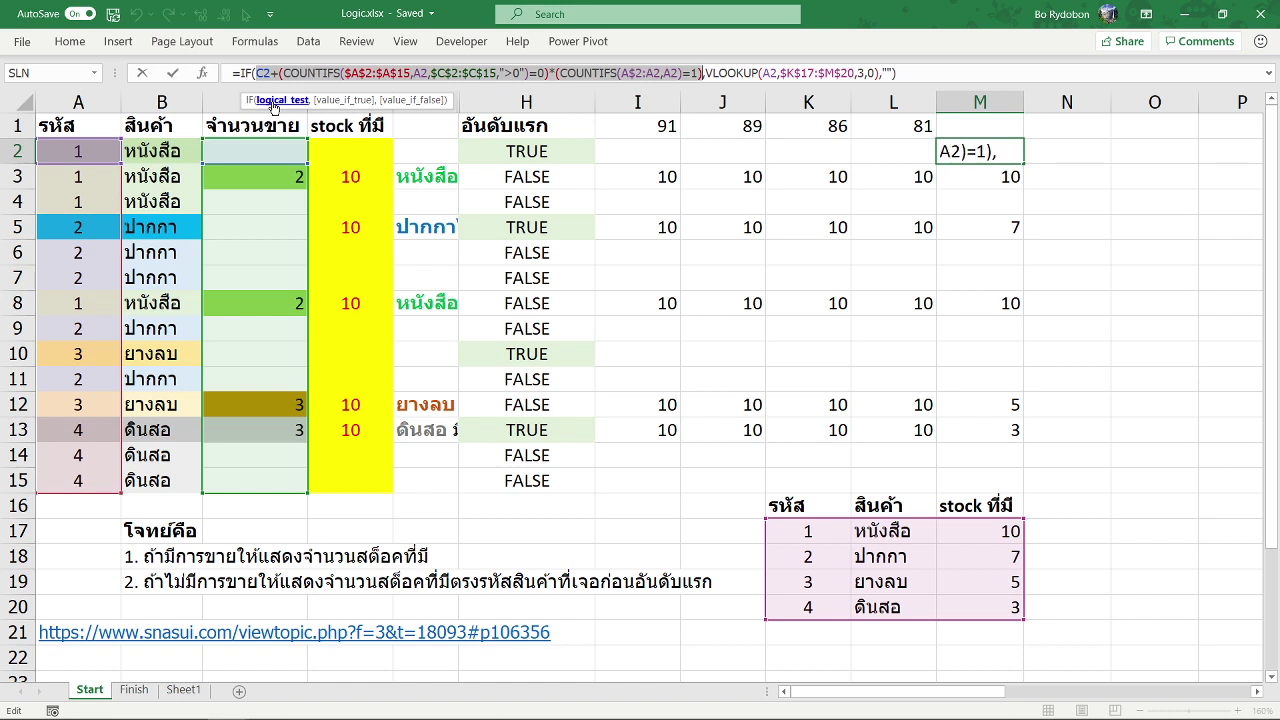
{"action": "key", "text": "Escape"}
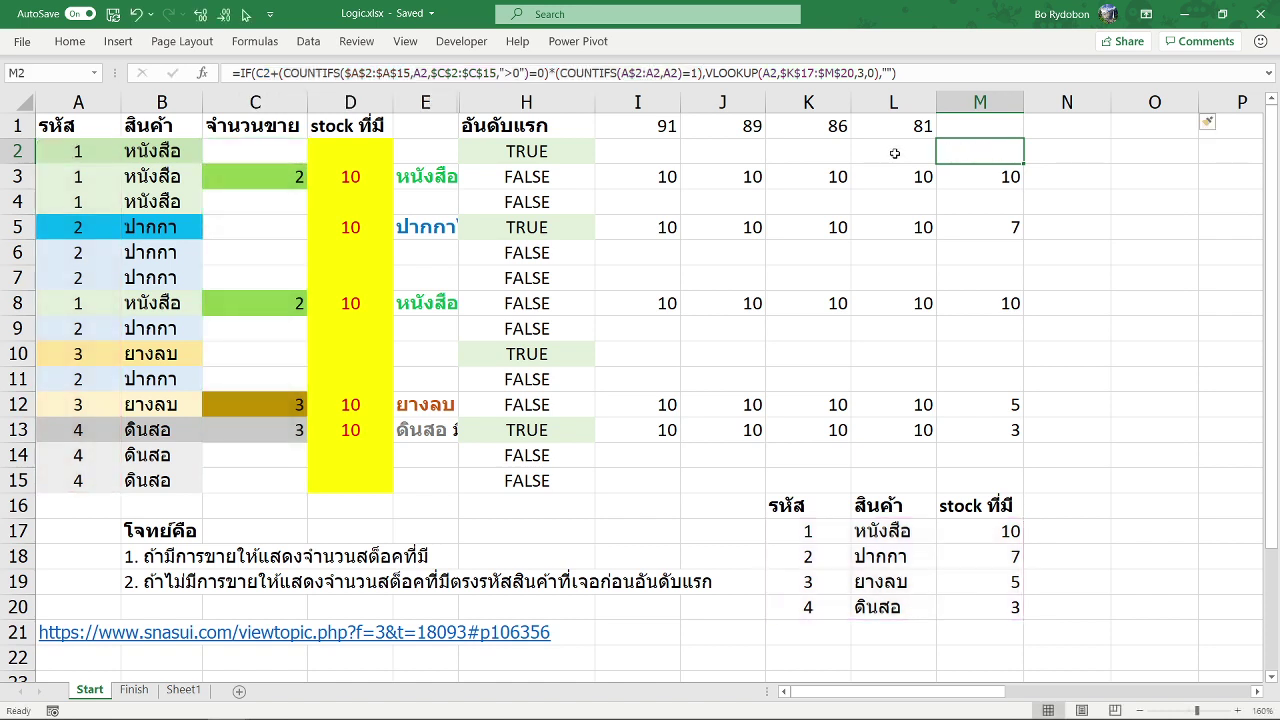
{"action": "left_click", "coordinate": [894, 153]}
Step: Enter the OR/AND COUNTIFS test formula in N2 and fill it down to N13
{"action": "left_click", "coordinate": [983, 152]}
{"action": "left_click", "coordinate": [827, 151]}
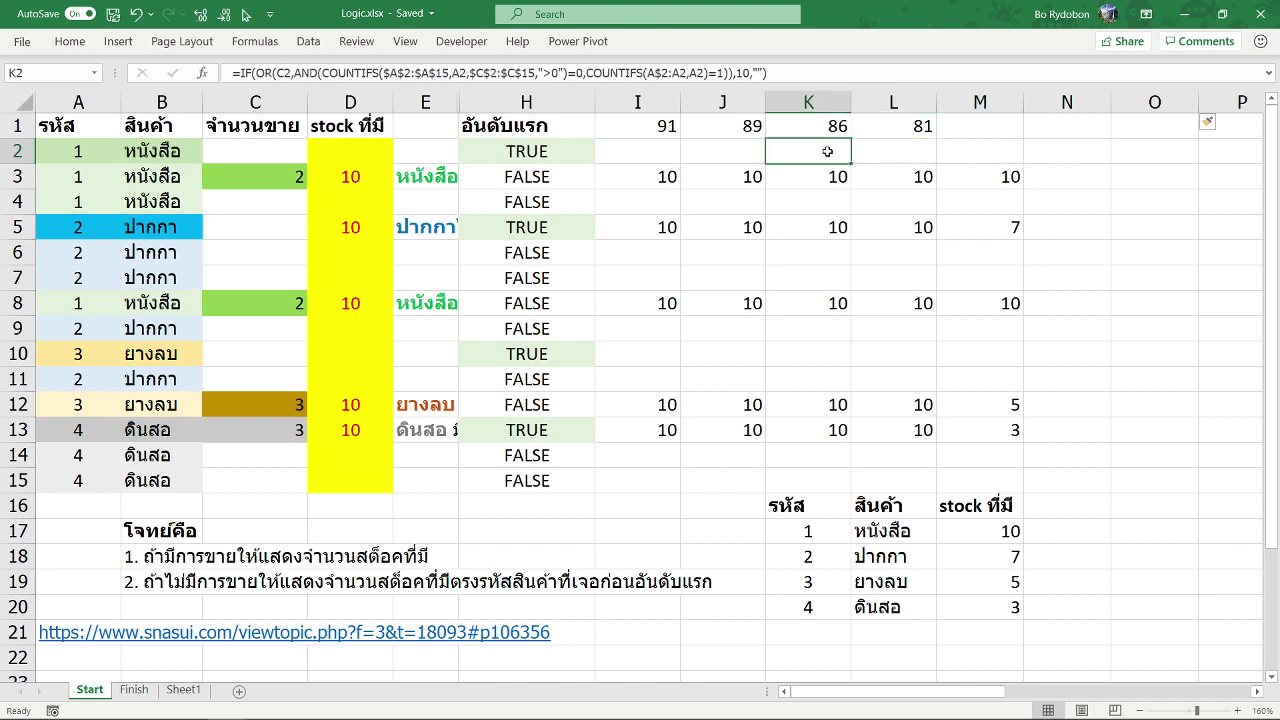
{"action": "left_click", "coordinate": [270, 75]}
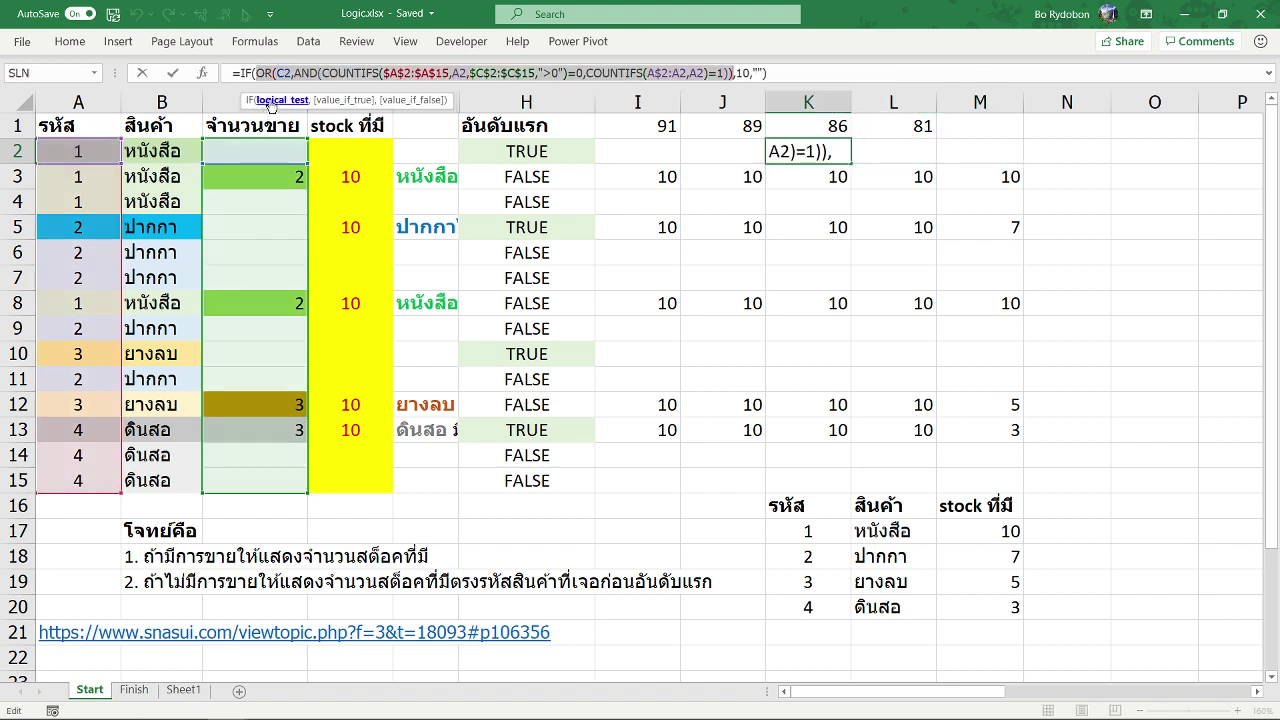
{"action": "key", "text": "Escape"}
{"action": "key", "text": "Right"}
{"action": "key", "text": "Right"}
{"action": "key", "text": "Right"}
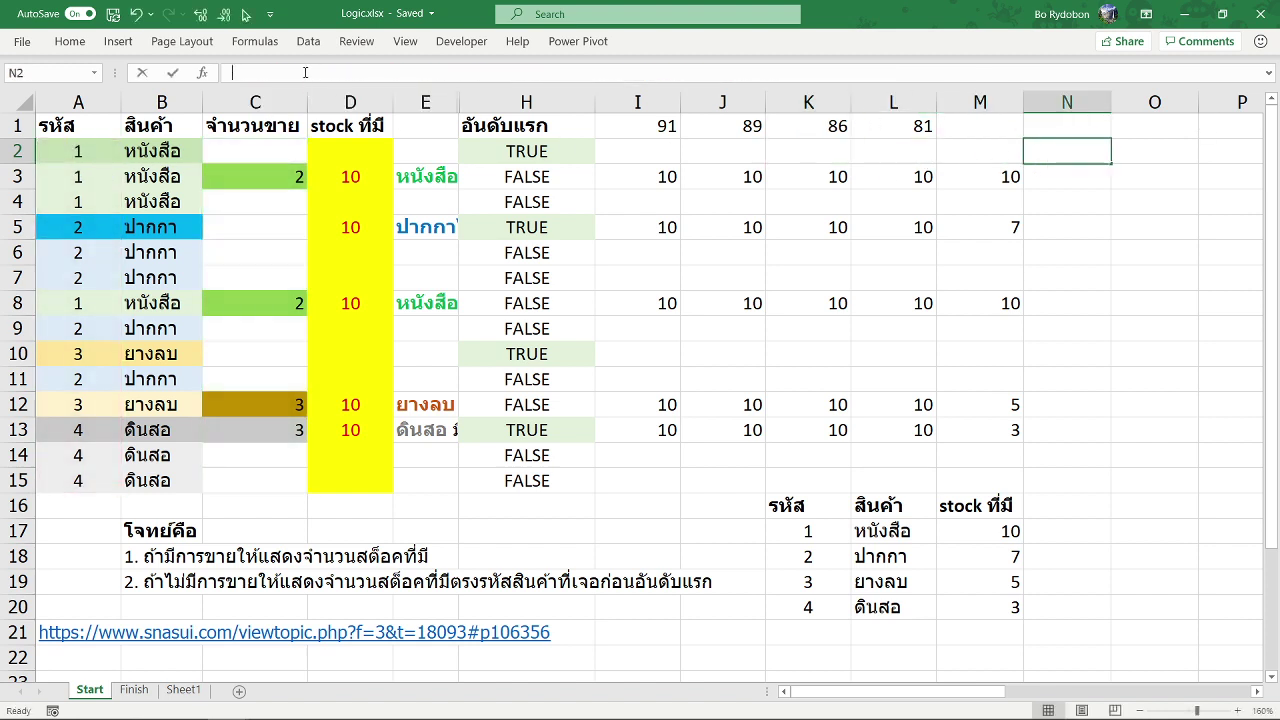
{"action": "type", "text": "OR(C2,AND(COUNTIFS($A$2:$A$15,A2,$C$2:$C$15,\">0\")=0,COUNTIFS(A$2:A2,A2)=1))"}
{"action": "key", "text": "Return"}
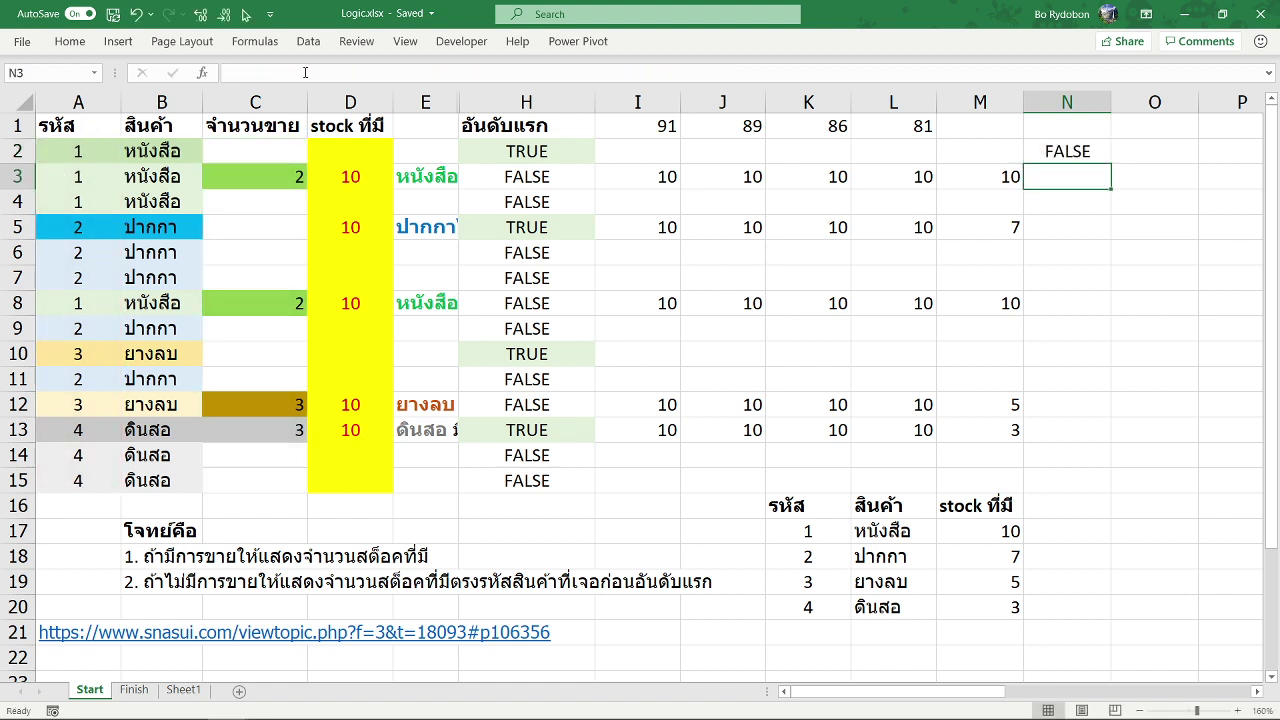
{"action": "key", "text": "Up"}
{"action": "left_click_drag", "start_coordinate": [1110, 168], "coordinate": [1091, 444]}
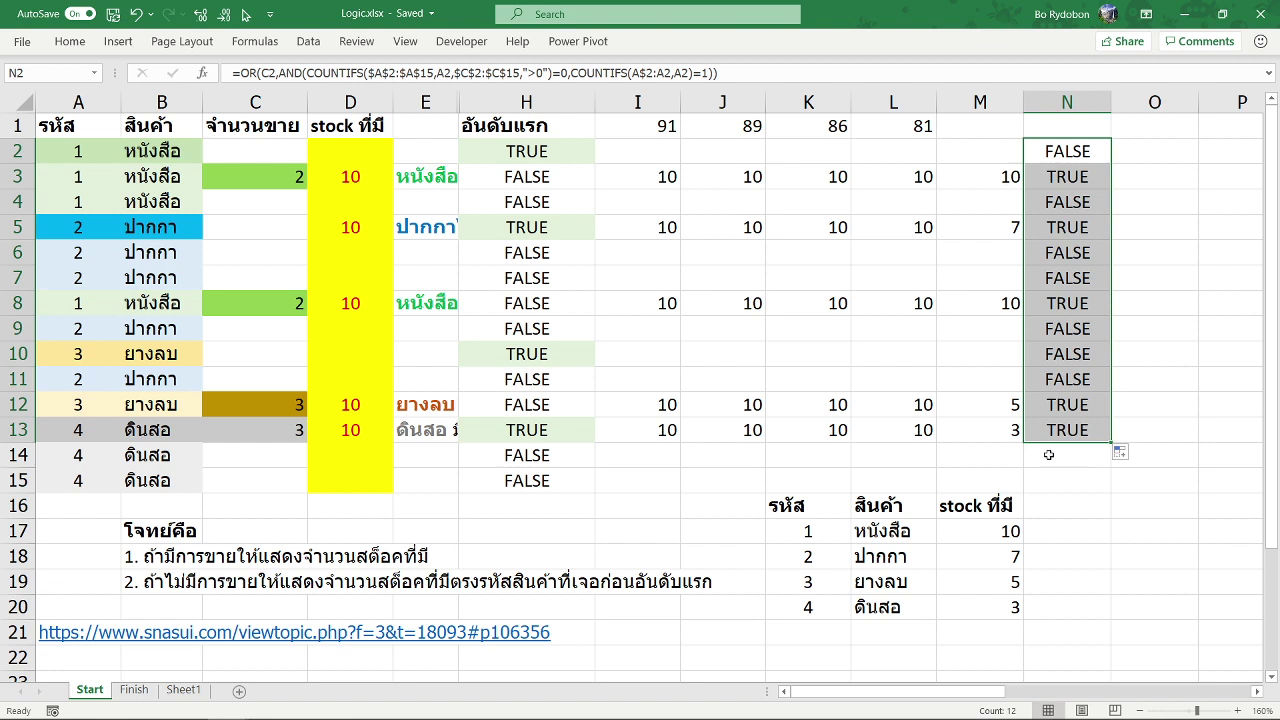
Step: Copy the VLOOKUP part of M2's formula and select N2
{"action": "left_click", "coordinate": [978, 152]}
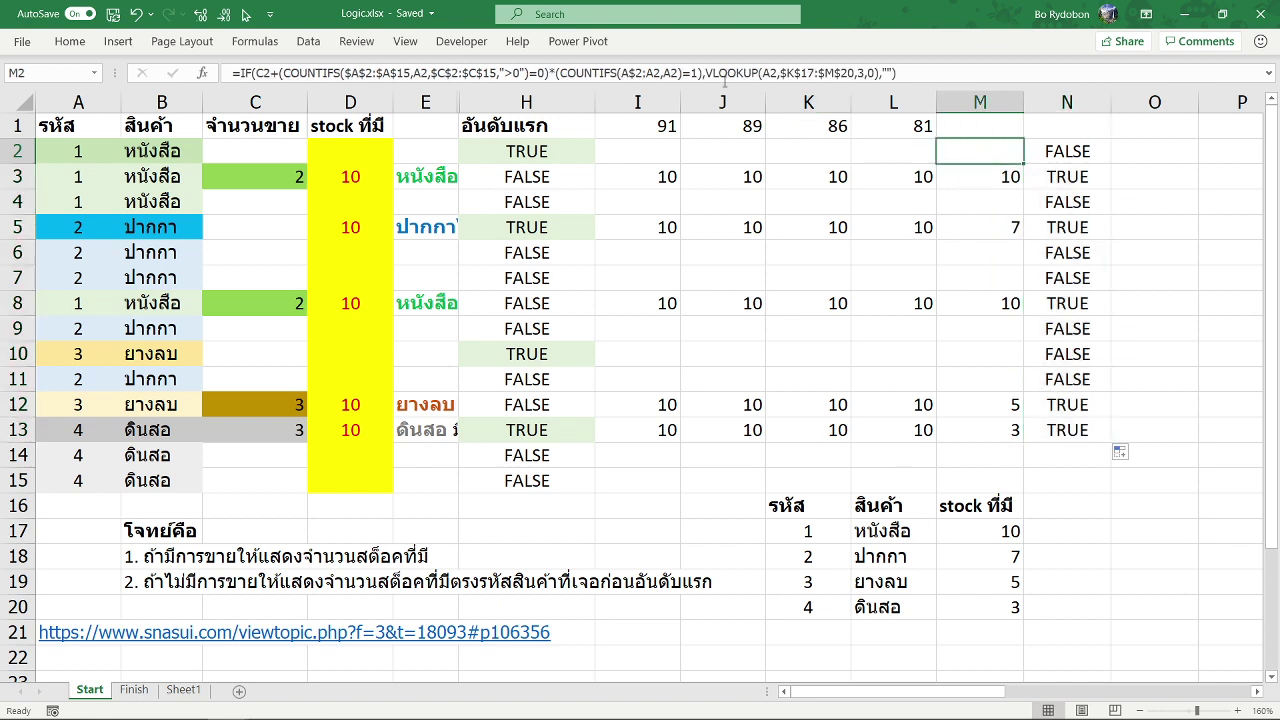
{"action": "left_click", "coordinate": [727, 72]}
{"action": "left_click", "coordinate": [376, 100]}
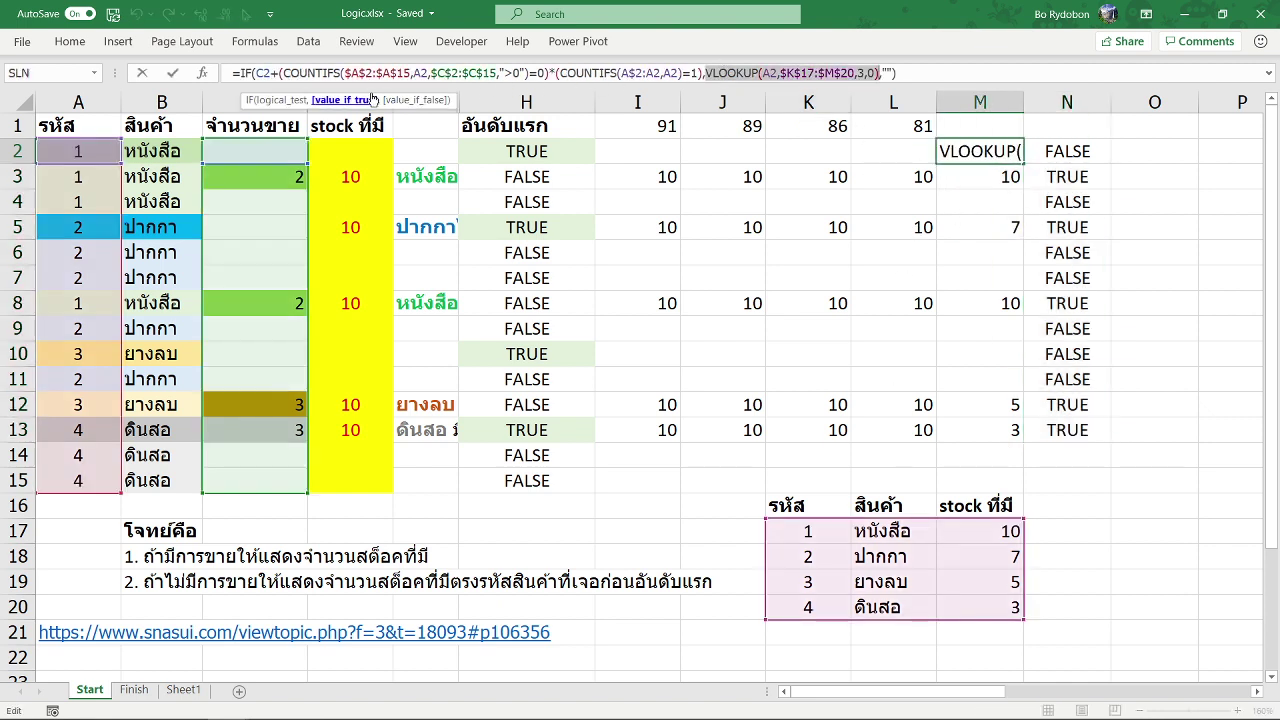
{"action": "key", "text": "Escape"}
{"action": "left_click", "coordinate": [1067, 151]}
Step: Multiply N2's OR test by VLOOKUP(A2,$K$17:$M$20,3,0) and fill it down to N13
{"action": "left_click", "coordinate": [731, 73]}
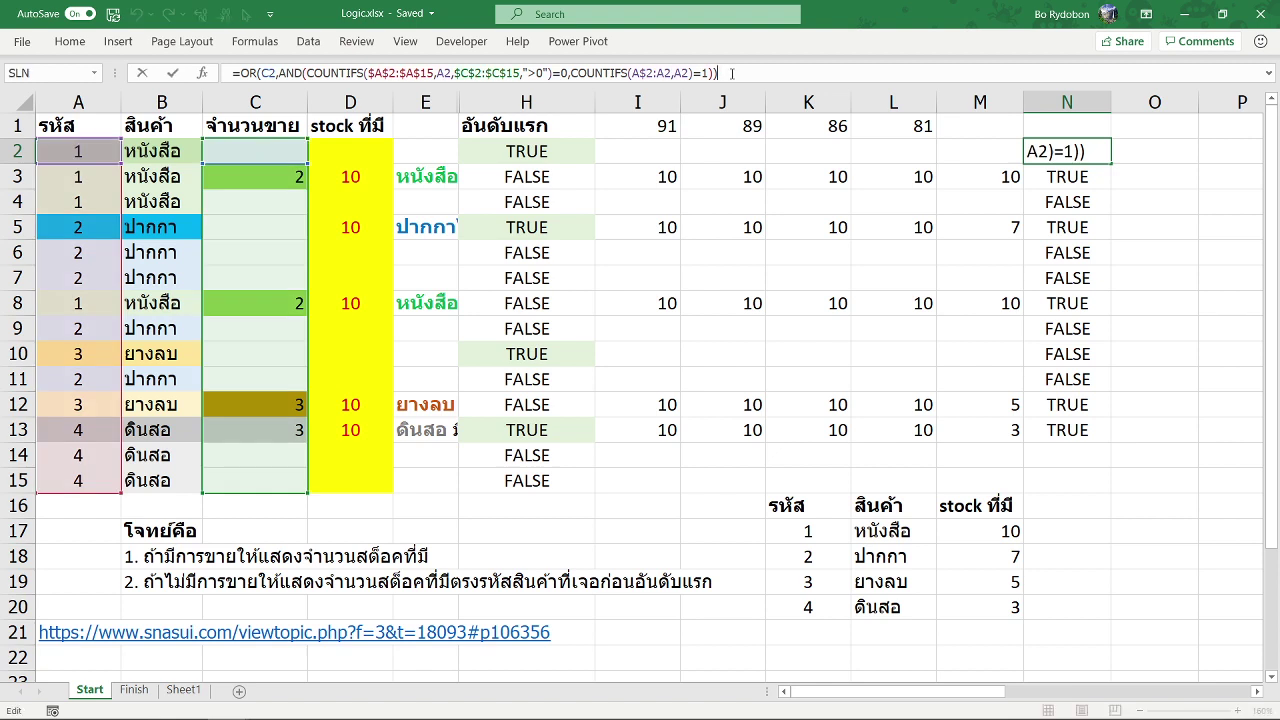
{"action": "type", "text": "*"}
{"action": "type", "text": "VLOOKUP(A2,$K$17:$M$20,3,0)"}
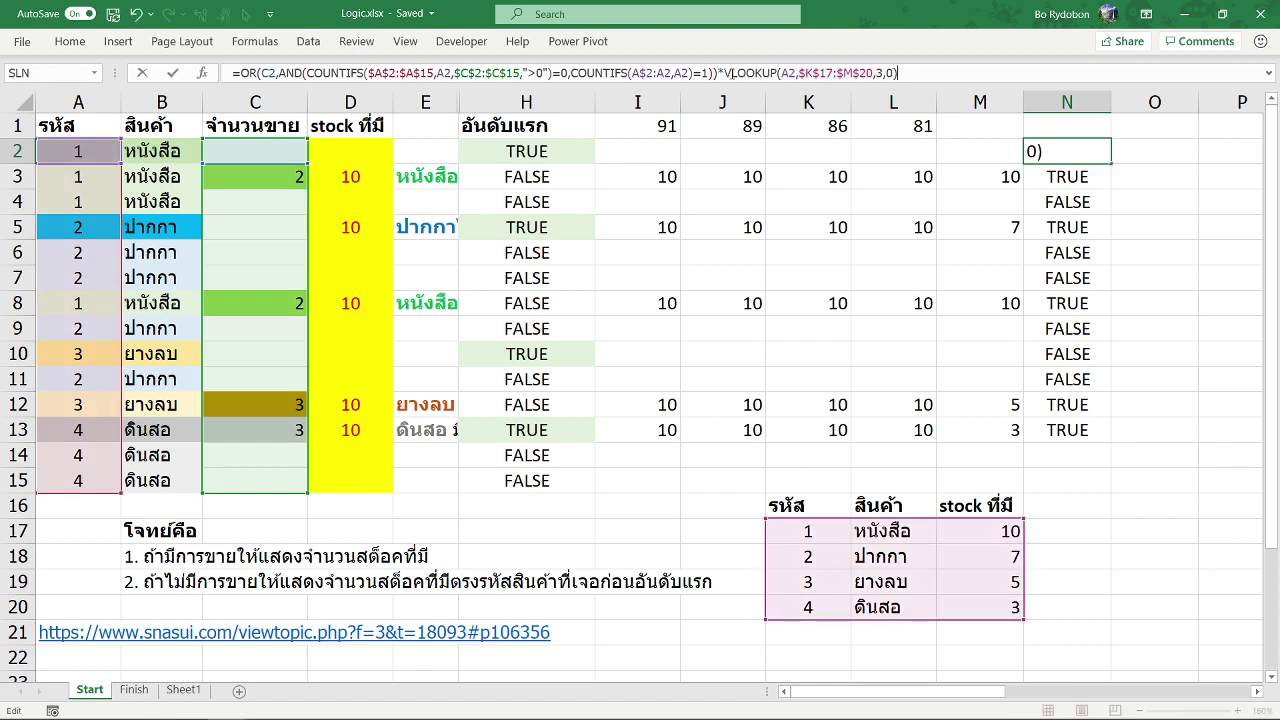
{"action": "key", "text": "Return"}
{"action": "left_click", "coordinate": [1095, 151]}
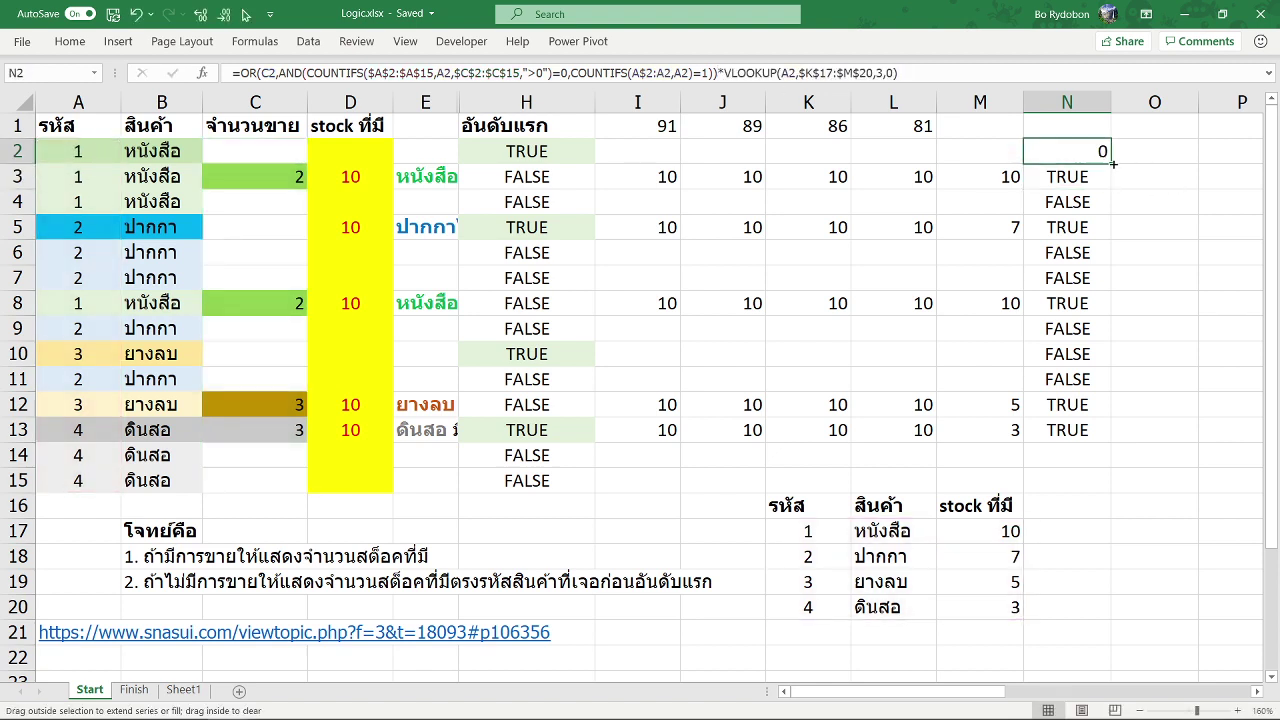
{"action": "double_click", "coordinate": [1110, 163]}
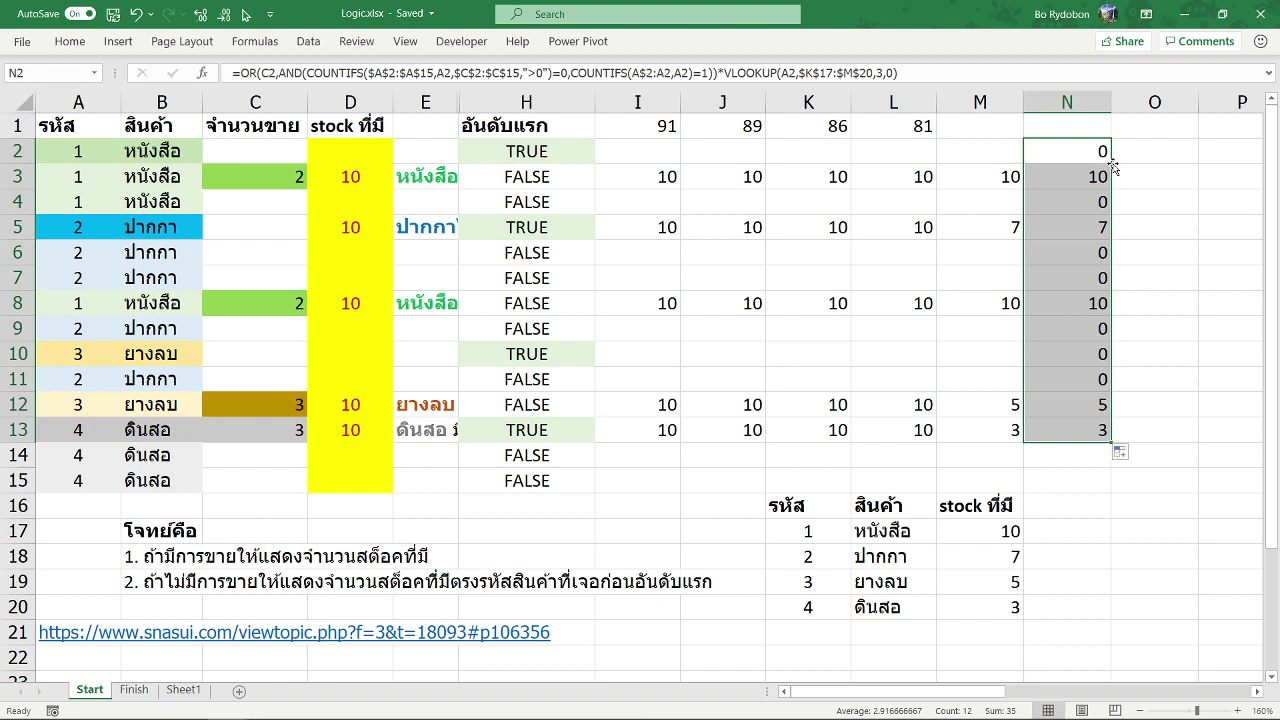
{"action": "left_click", "coordinate": [1077, 159]}
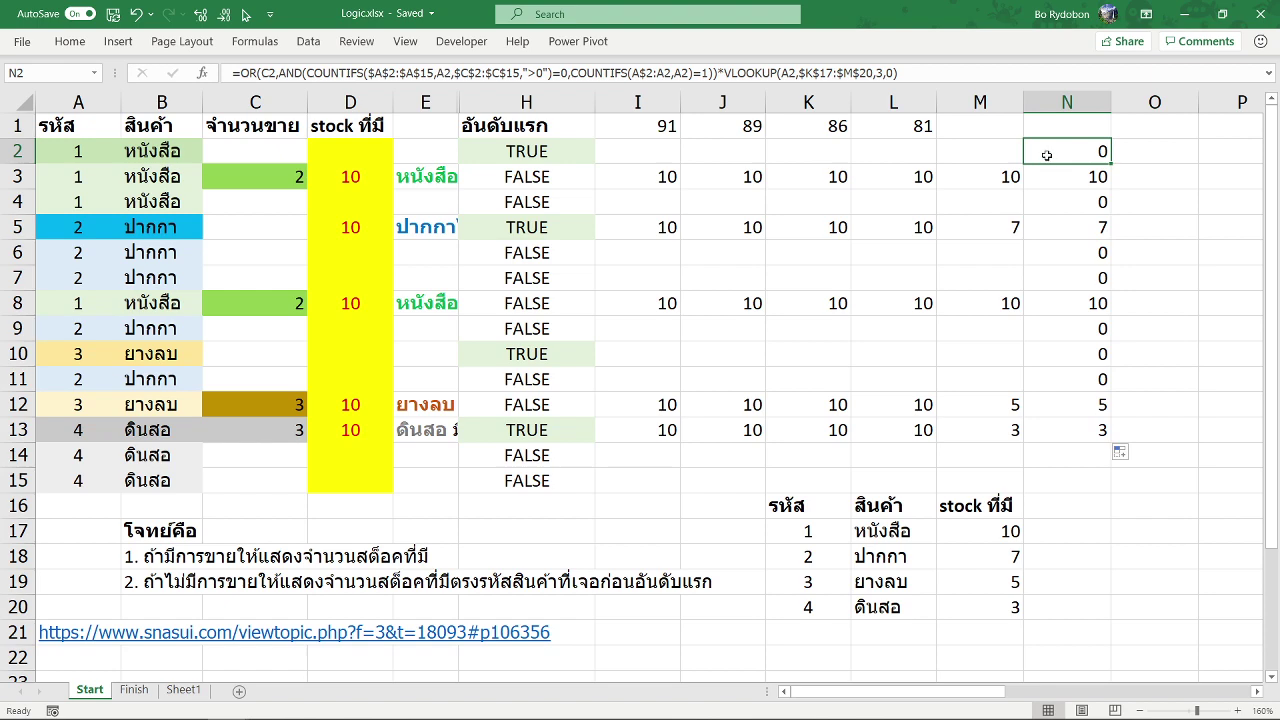
Step: Give N2:N13 the custom number format '#' so the zeros disappear
{"action": "left_click", "coordinate": [70, 41]}
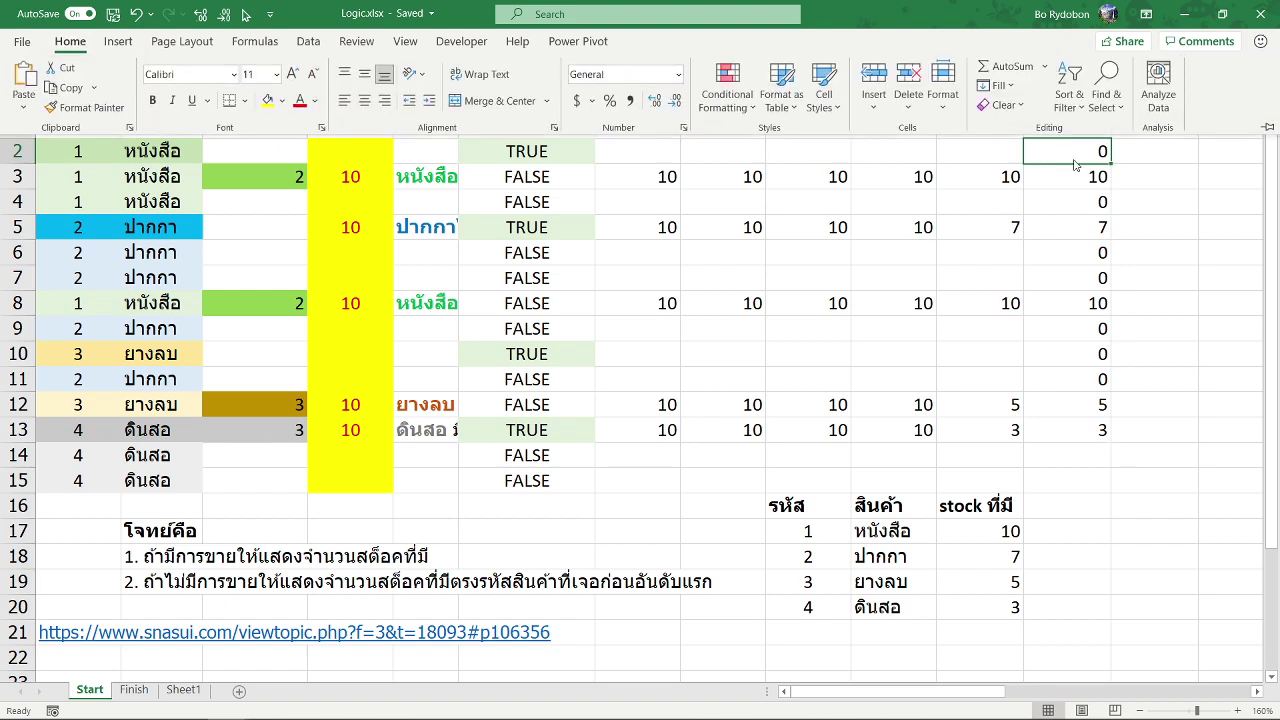
{"action": "left_click", "coordinate": [1075, 165]}
{"action": "left_click_drag", "start_coordinate": [1074, 150], "coordinate": [1066, 430]}
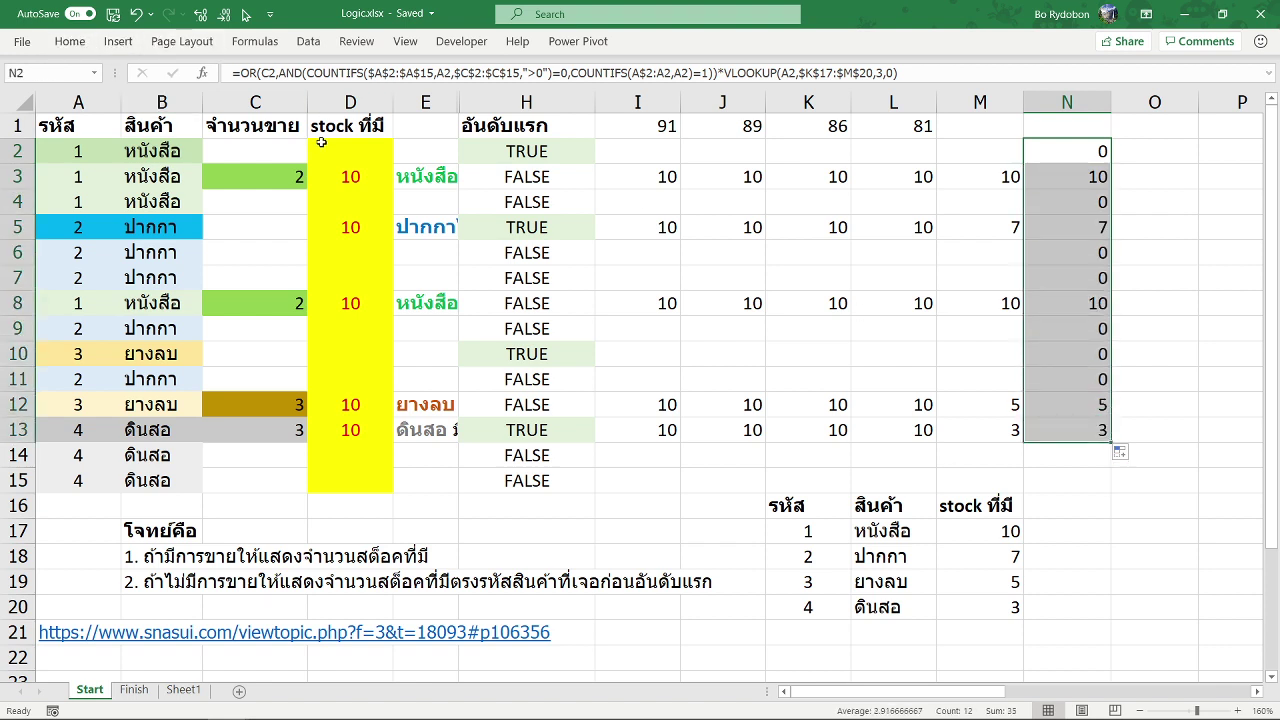
{"action": "key", "text": "ctrl+1"}
{"action": "mouse_move", "coordinate": [540, 152]}
{"action": "left_mouse_down"}
{"action": "mouse_move", "coordinate": [634, 134]}
{"action": "mouse_move", "coordinate": [540, 91]}
{"action": "left_mouse_up"}
{"action": "left_click", "coordinate": [450, 288]}
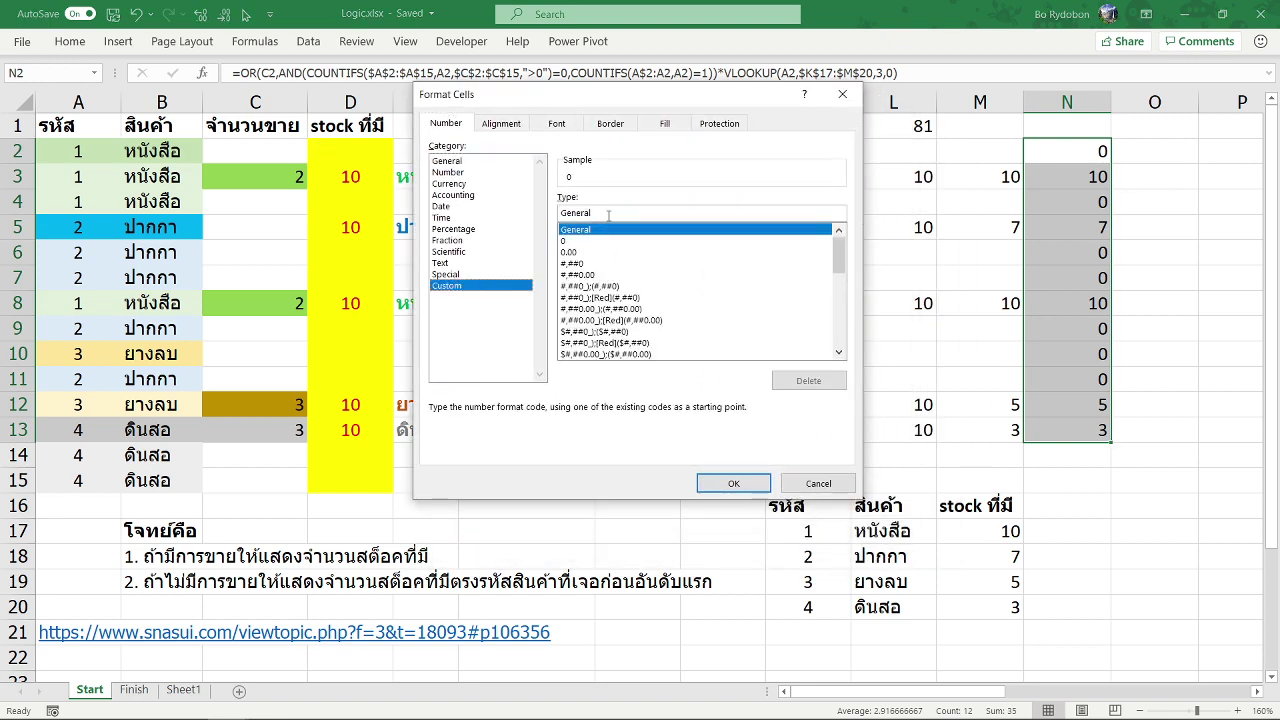
{"action": "double_click", "coordinate": [608, 215]}
{"action": "type", "text": "#"}
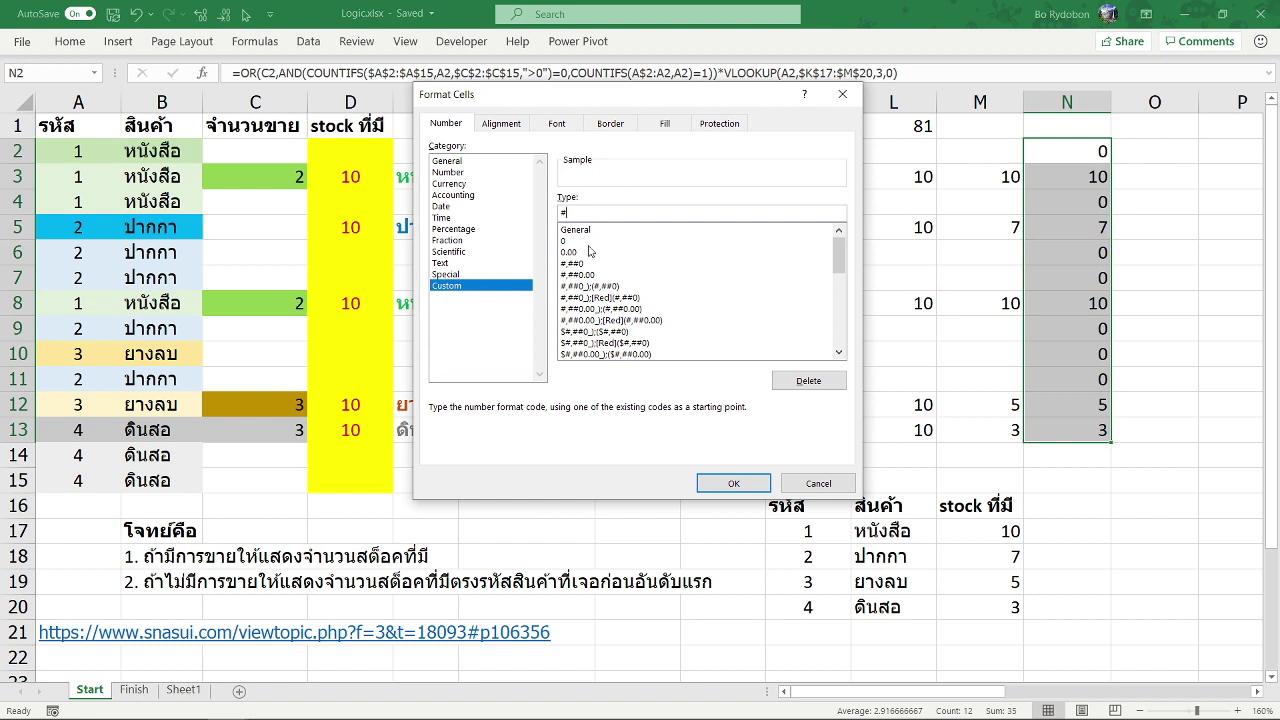
{"action": "left_click", "coordinate": [737, 482]}
{"action": "left_click_drag", "start_coordinate": [1093, 333], "coordinate": [1091, 378]}
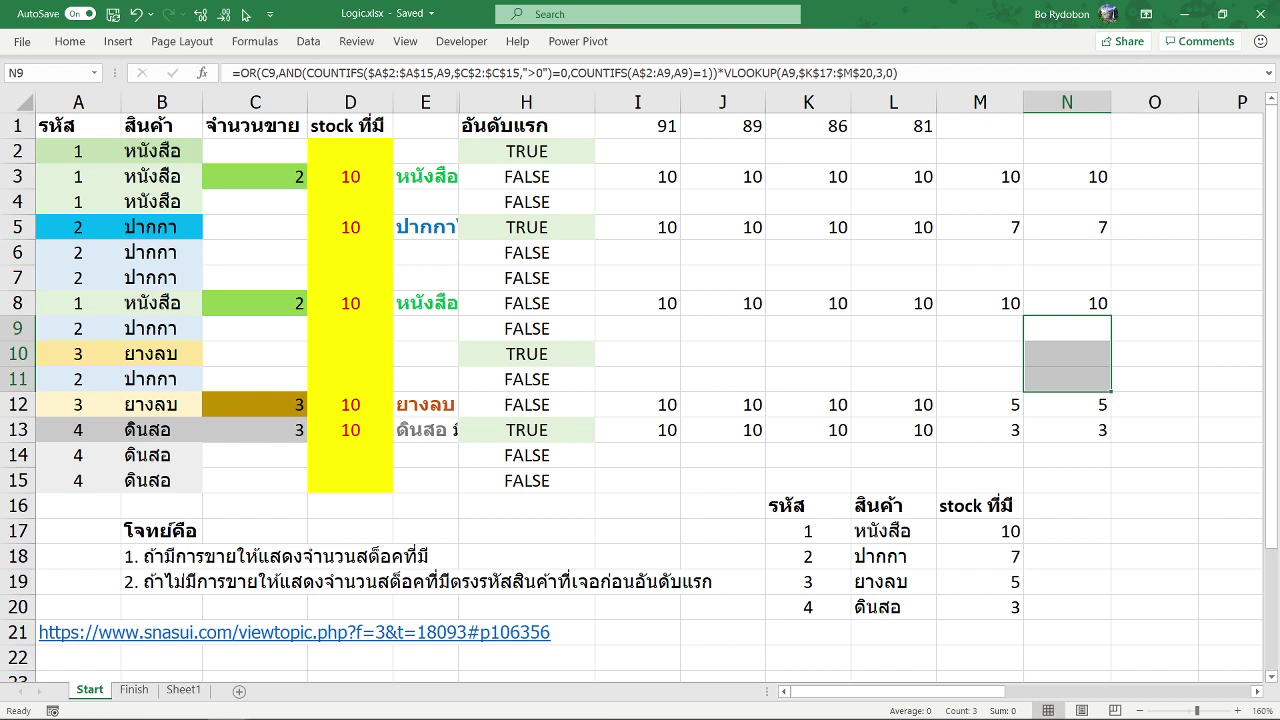
Step: Move the code, product and stock lookup table two rows down to K18:M22
{"action": "left_click", "coordinate": [62, 431]}
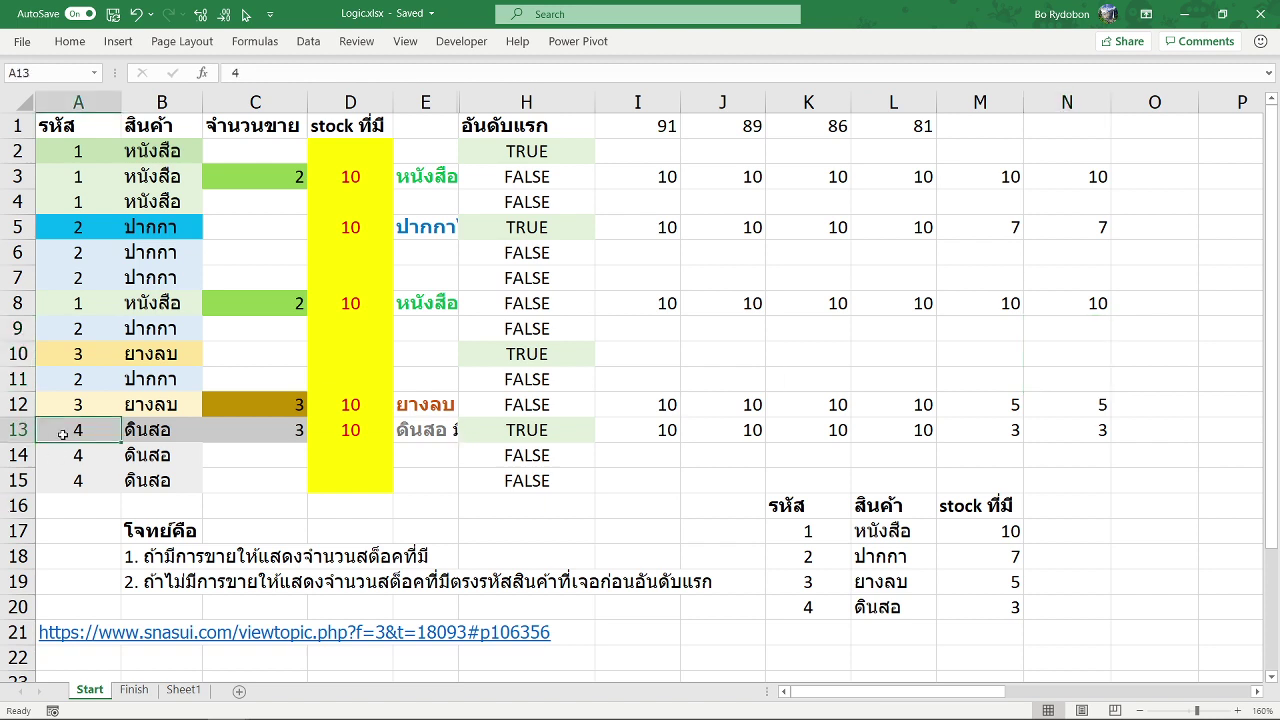
{"action": "left_click", "coordinate": [870, 403]}
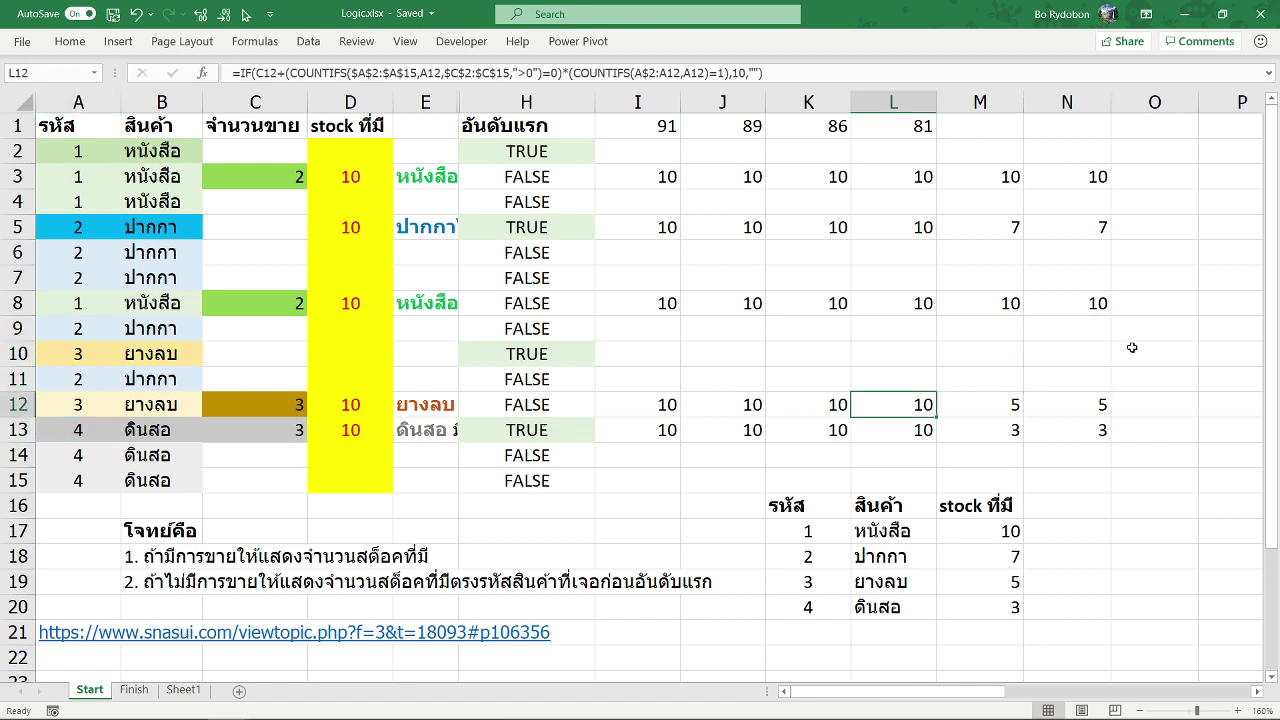
{"action": "left_click", "coordinate": [1071, 146]}
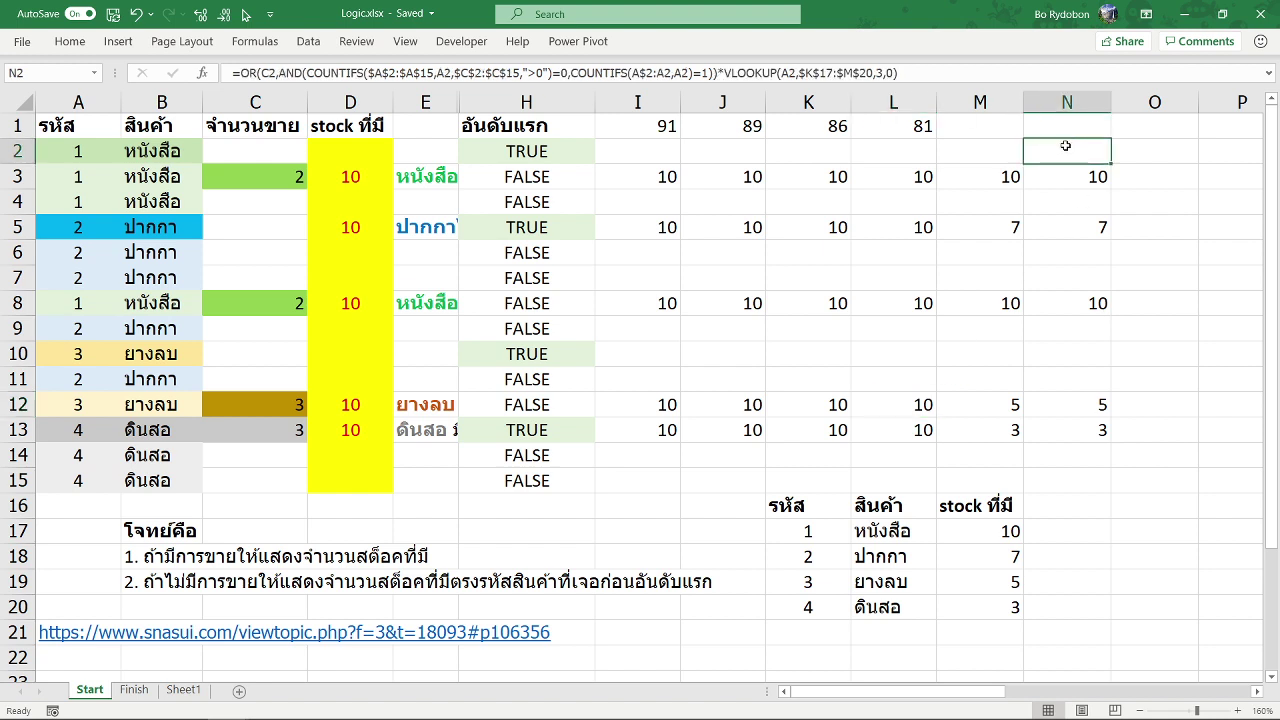
{"action": "left_click_drag", "start_coordinate": [1066, 146], "coordinate": [1092, 474]}
{"action": "left_click", "coordinate": [1092, 477]}
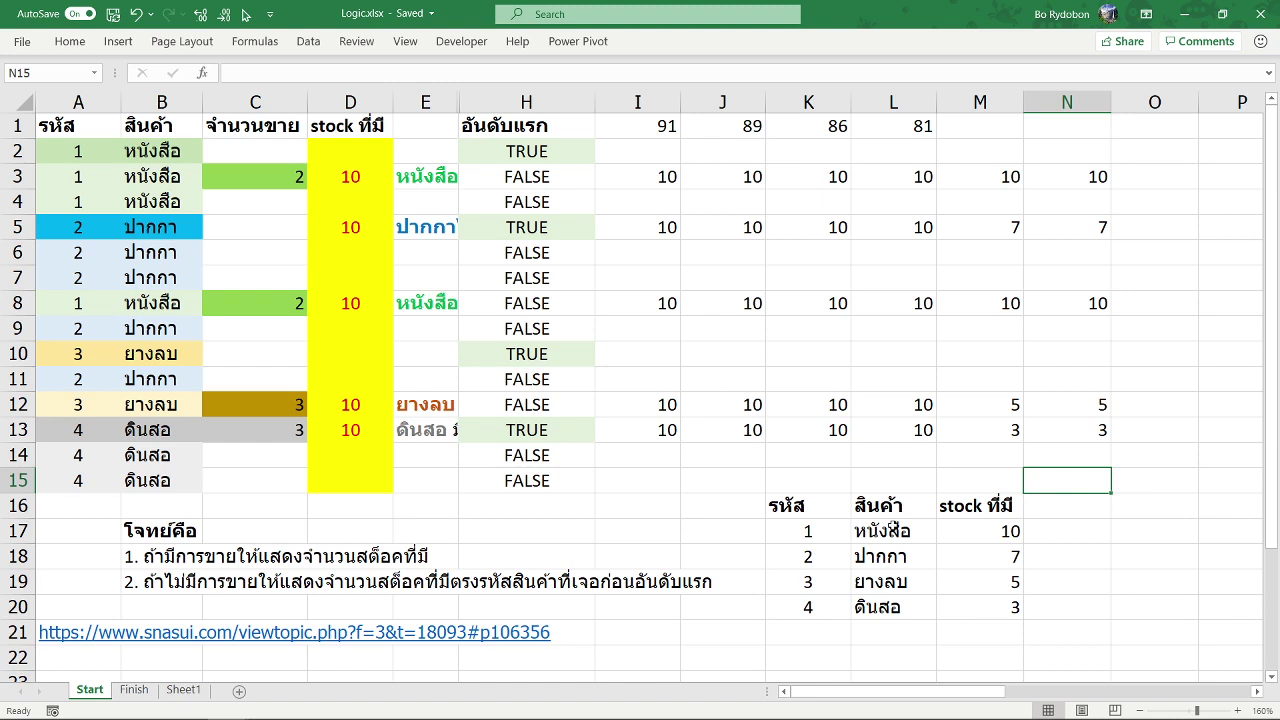
{"action": "left_click", "coordinate": [780, 507]}
{"action": "mouse_move", "coordinate": [780, 507]}
{"action": "left_mouse_down"}
{"action": "mouse_move", "coordinate": [990, 607]}
{"action": "mouse_move", "coordinate": [970, 668]}
{"action": "left_mouse_up"}
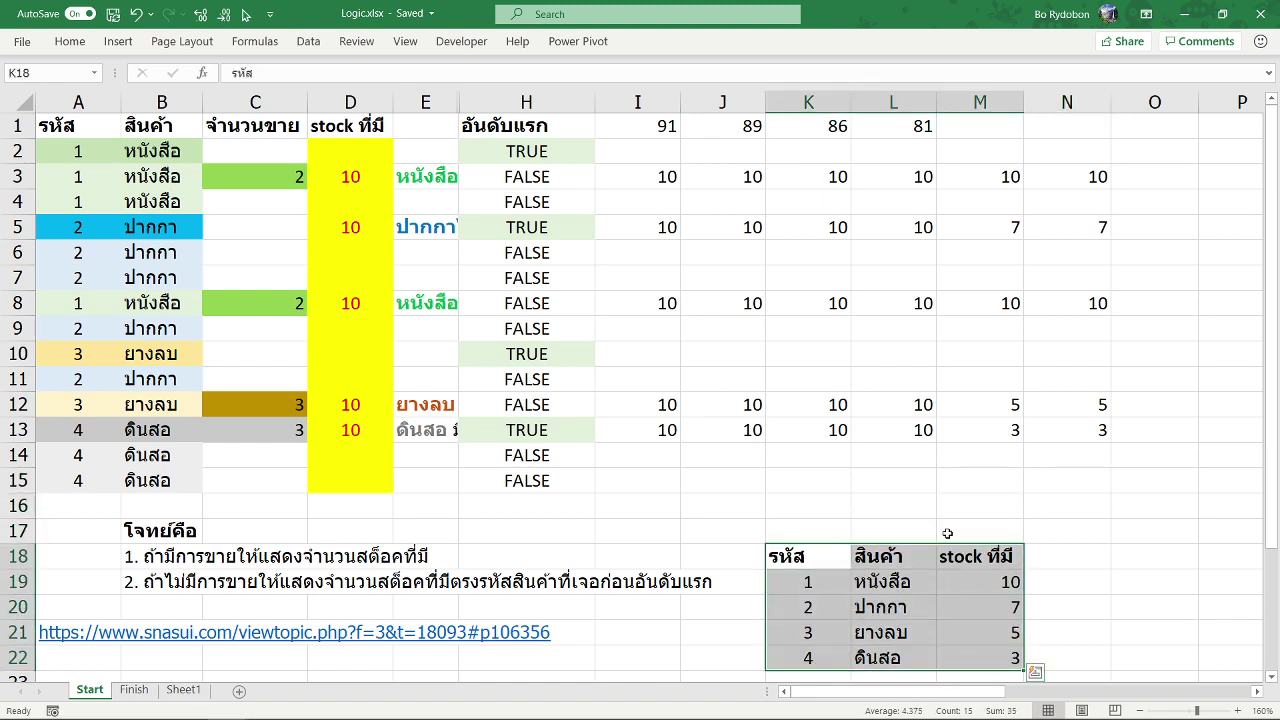
Step: Set N2:N13 back to General number format so the zeros show again
{"action": "left_click", "coordinate": [1072, 386]}
{"action": "left_click_drag", "start_coordinate": [1085, 142], "coordinate": [1075, 428]}
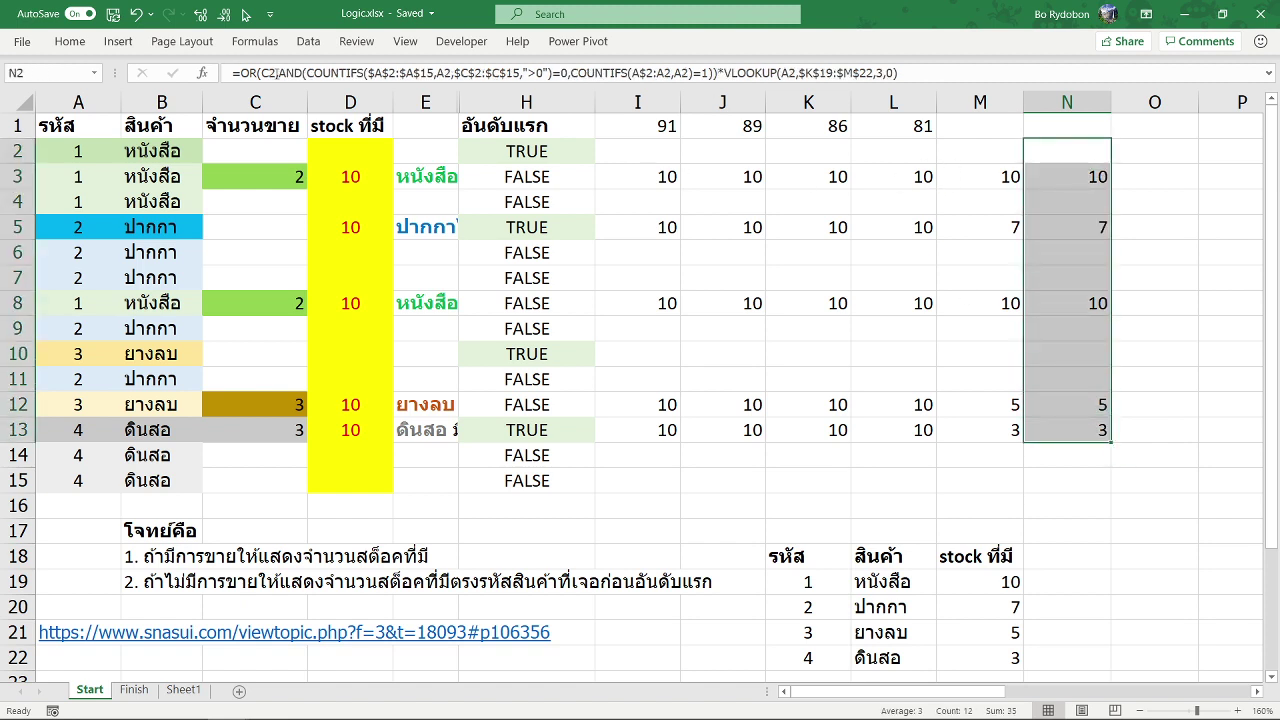
{"action": "left_click", "coordinate": [72, 42]}
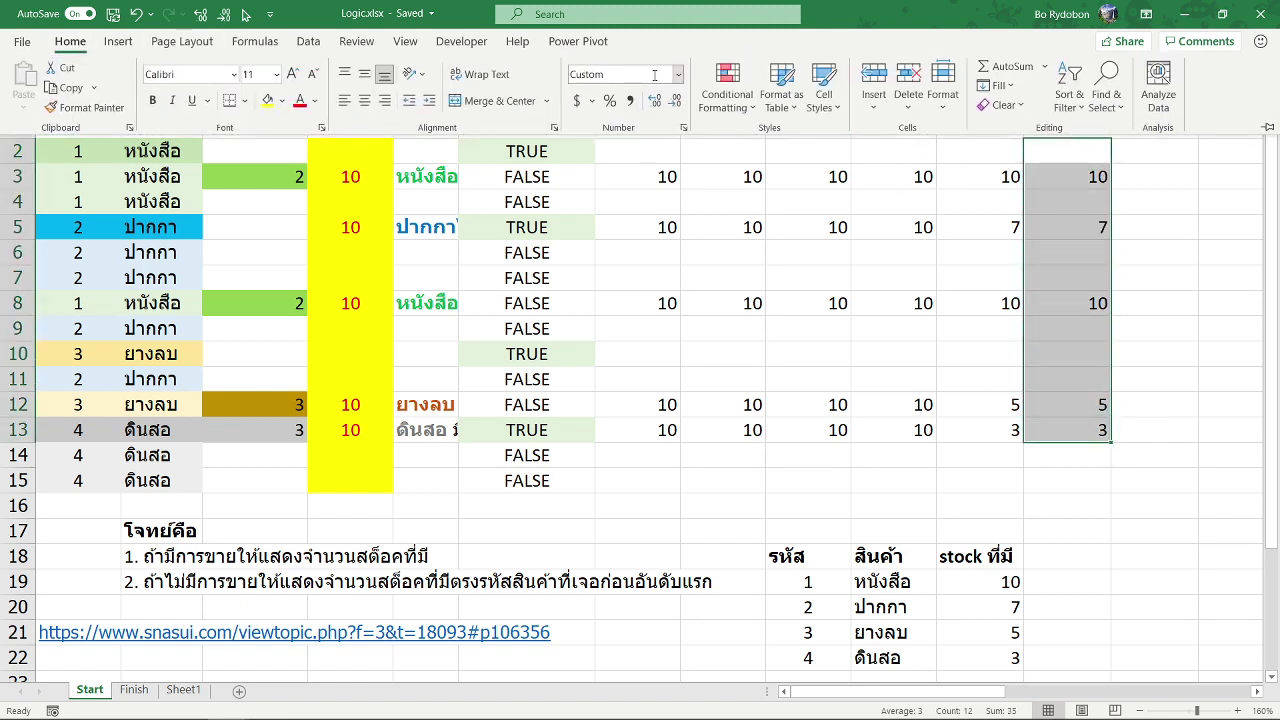
{"action": "left_click", "coordinate": [678, 75]}
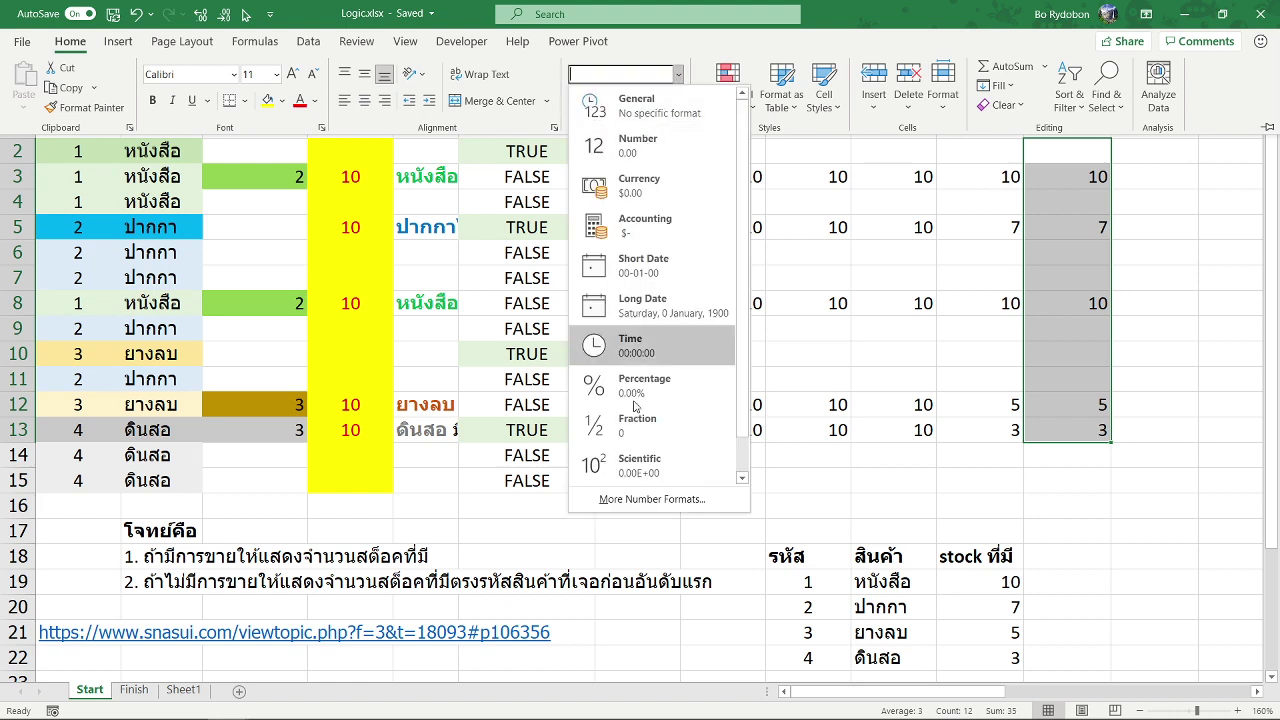
{"action": "left_click", "coordinate": [645, 108]}
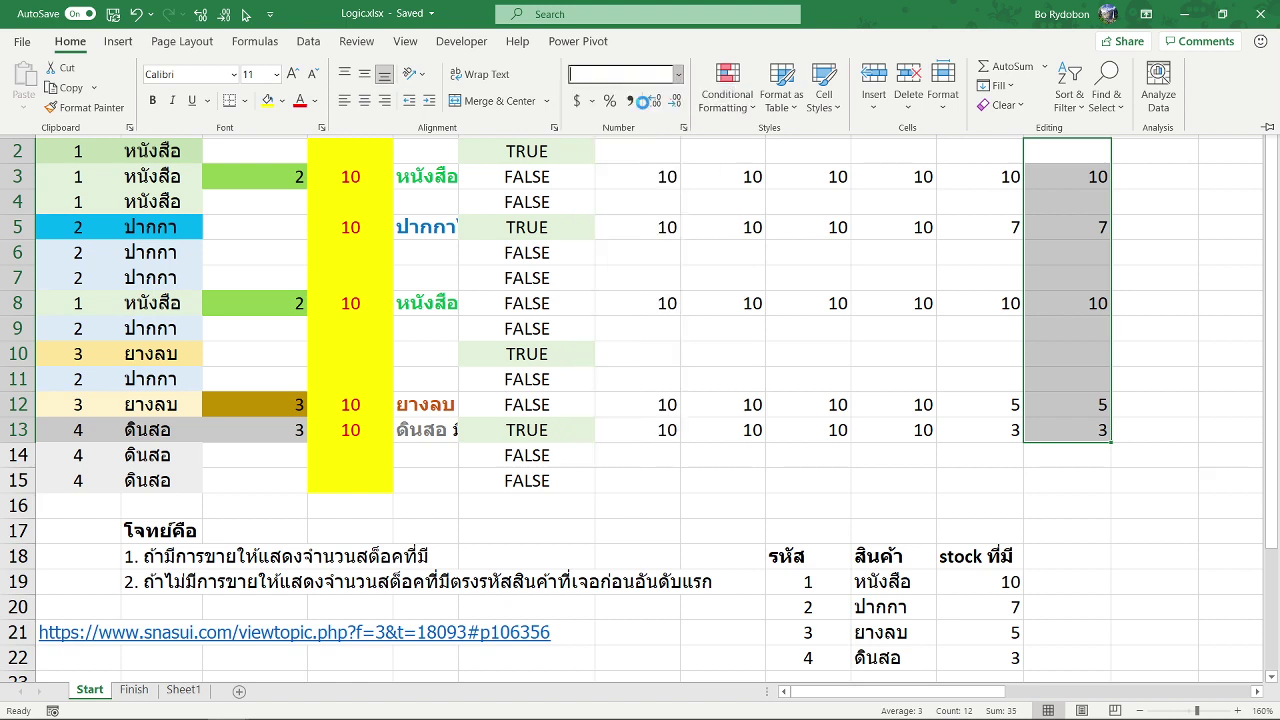
{"action": "left_click", "coordinate": [981, 481]}
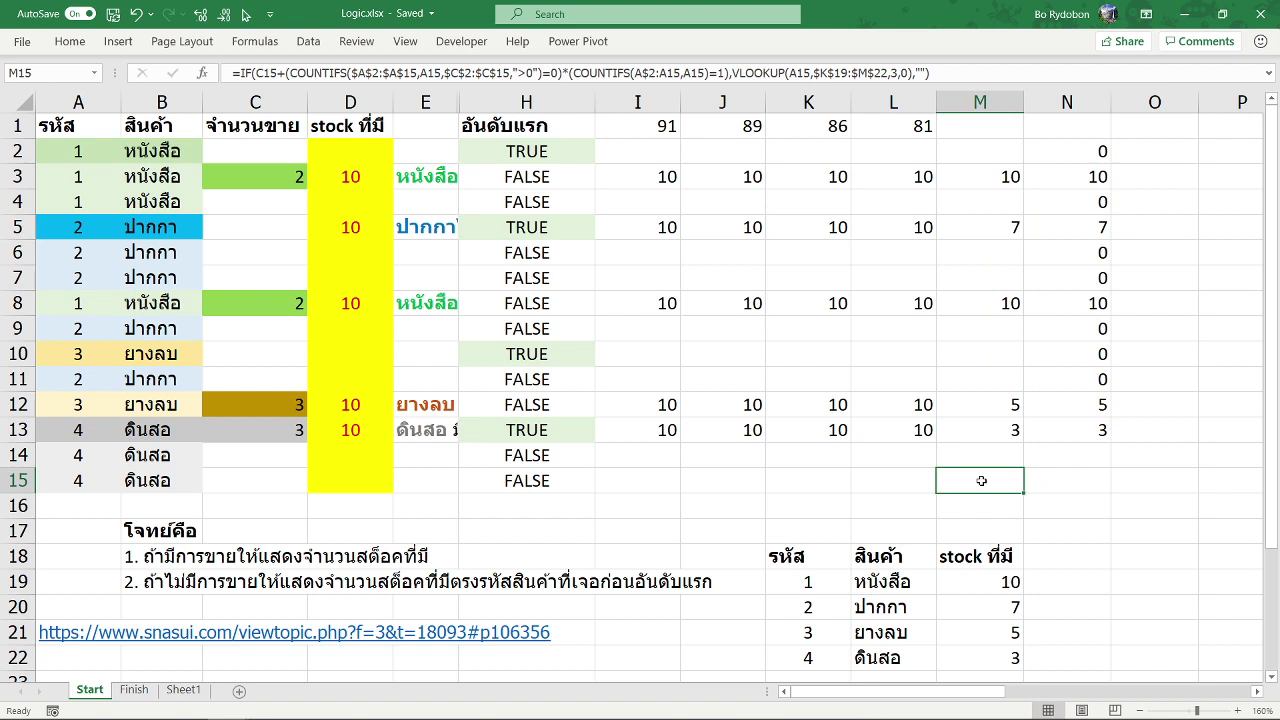
Step: Enter =COUNT(M2:M15) in M16, giving 5
{"action": "type", "text": "=coun"}
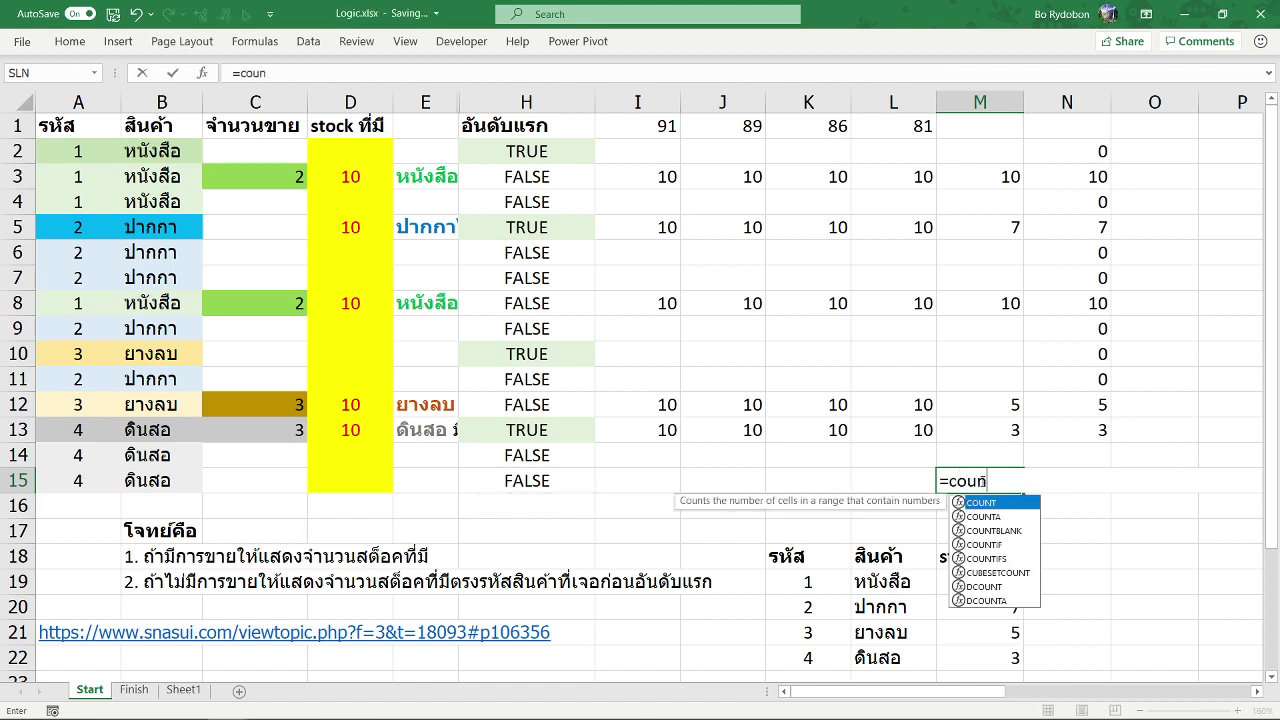
{"action": "type", "text": "t"}
{"action": "key", "text": "Tab"}
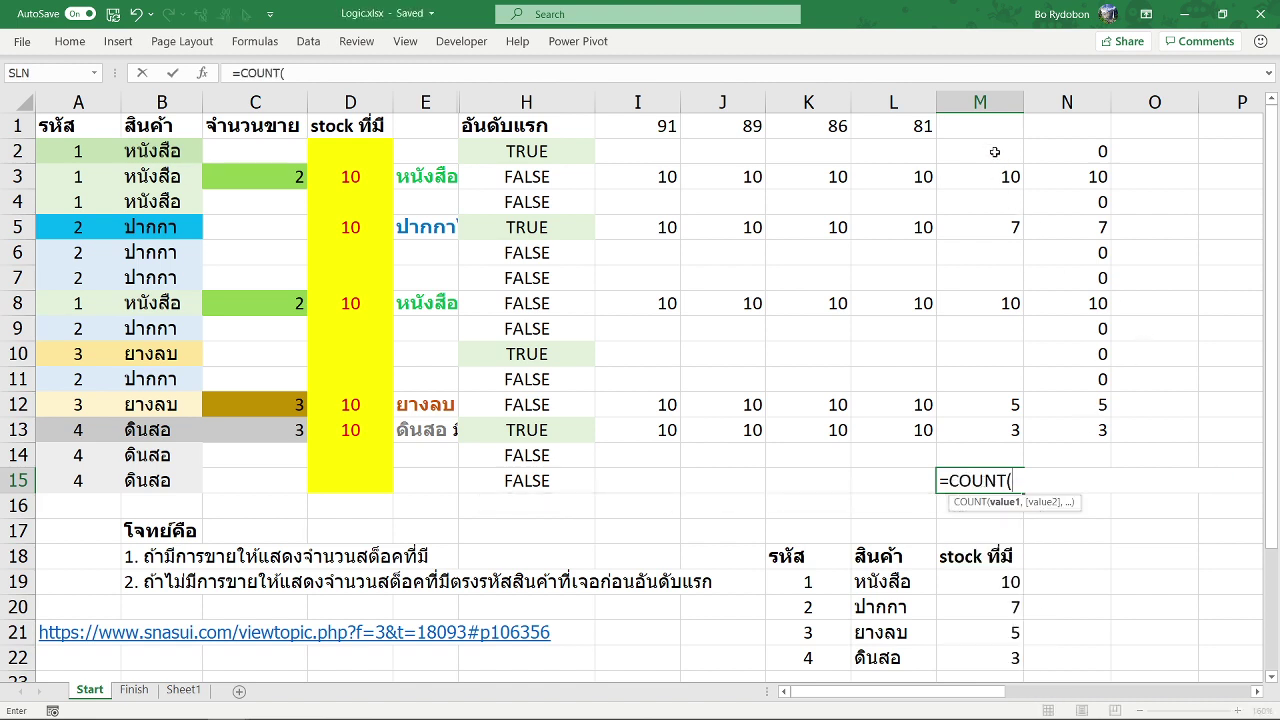
{"action": "left_click_drag", "start_coordinate": [995, 151], "coordinate": [980, 425]}
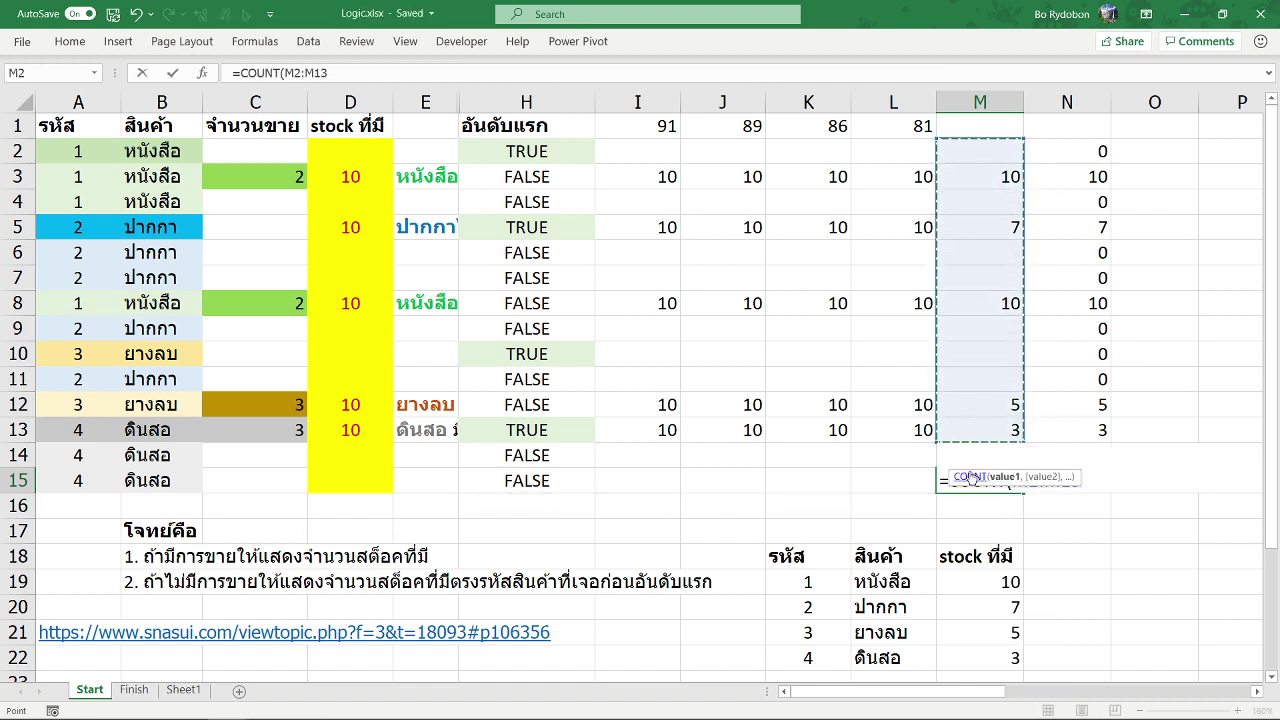
{"action": "left_click_drag", "start_coordinate": [980, 151], "coordinate": [974, 476]}
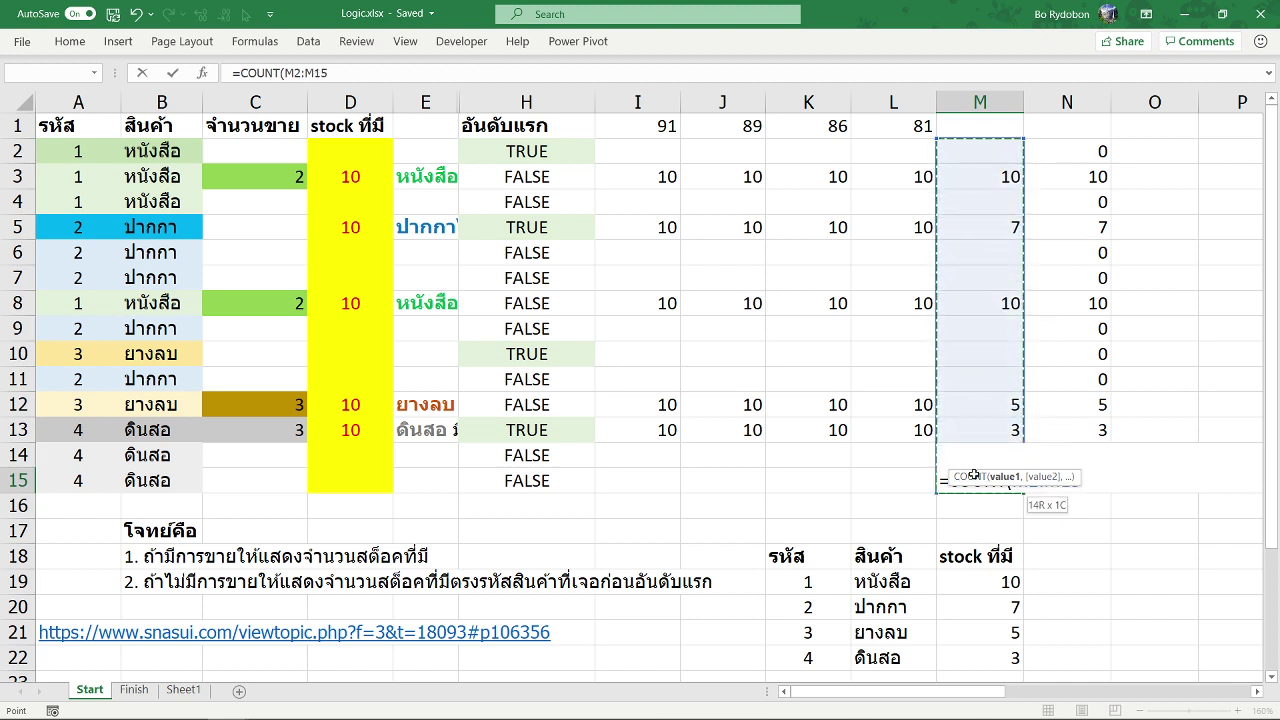
{"action": "key", "text": "Escape"}
{"action": "left_click", "coordinate": [969, 507]}
{"action": "type", "text": "="}
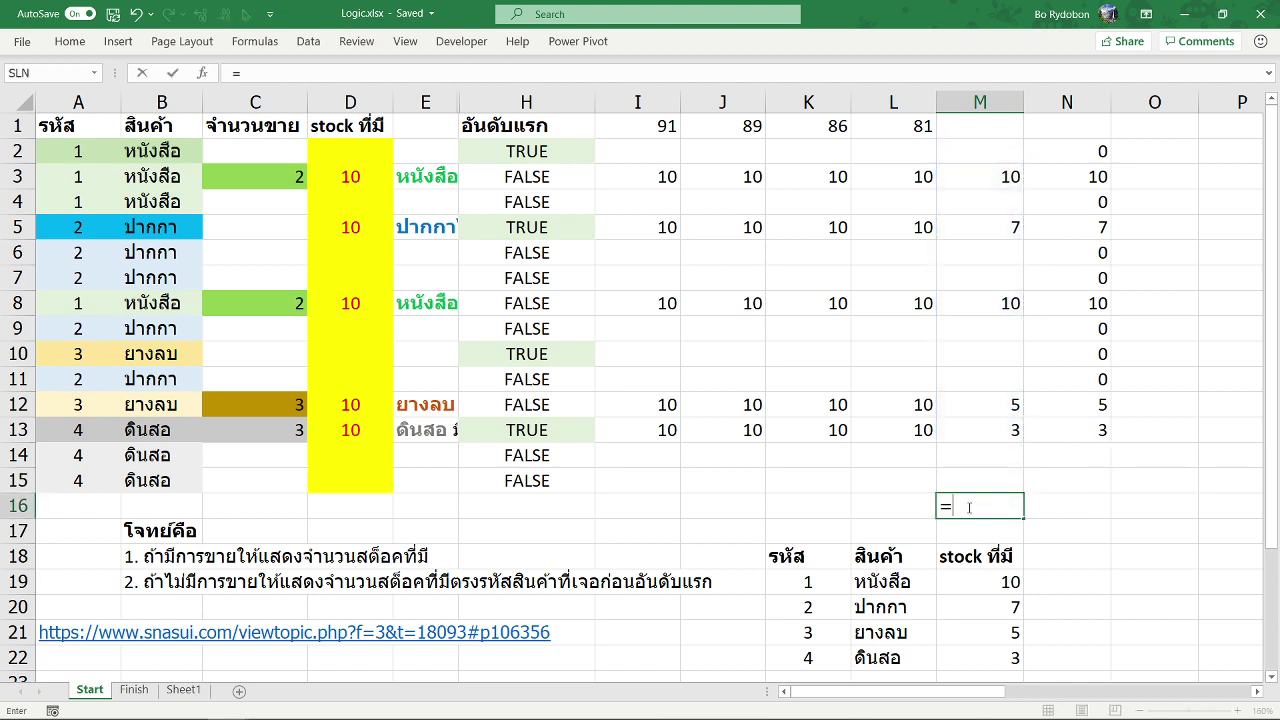
{"action": "type", "text": "count"}
{"action": "key", "text": "Tab"}
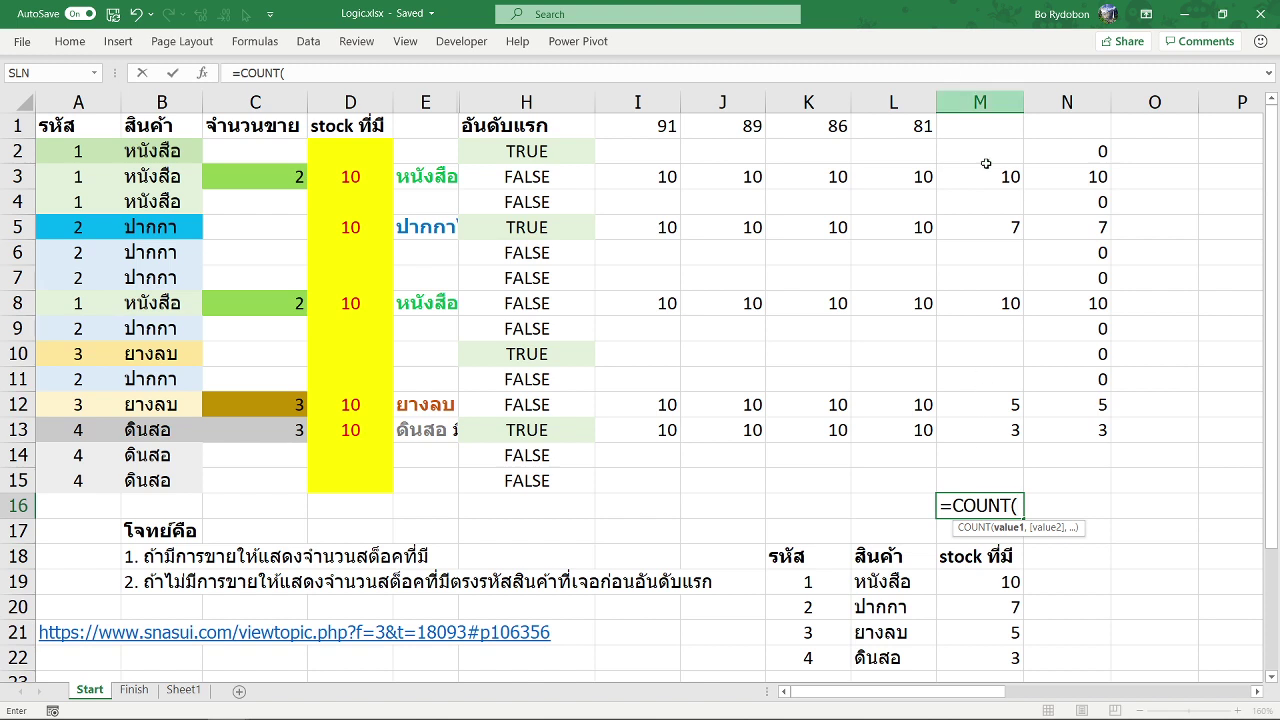
{"action": "left_click_drag", "start_coordinate": [987, 145], "coordinate": [962, 480]}
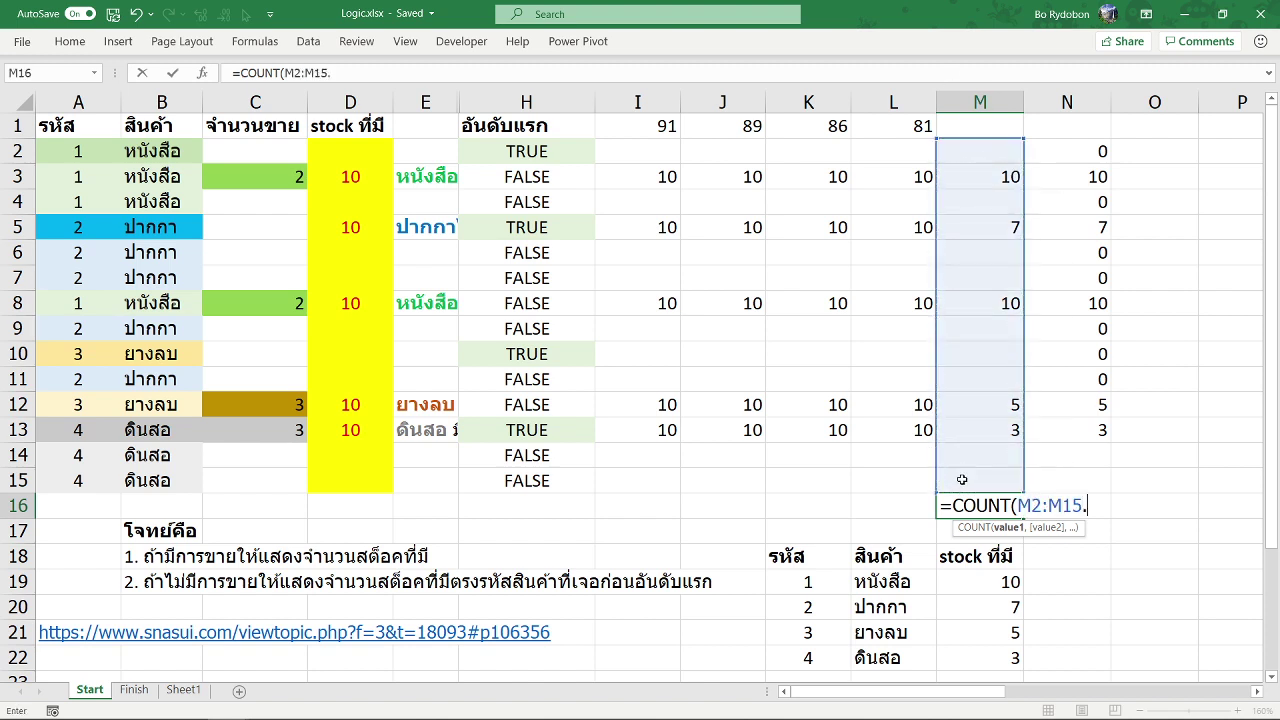
{"action": "key", "text": "Return"}
{"action": "key", "text": "Return"}
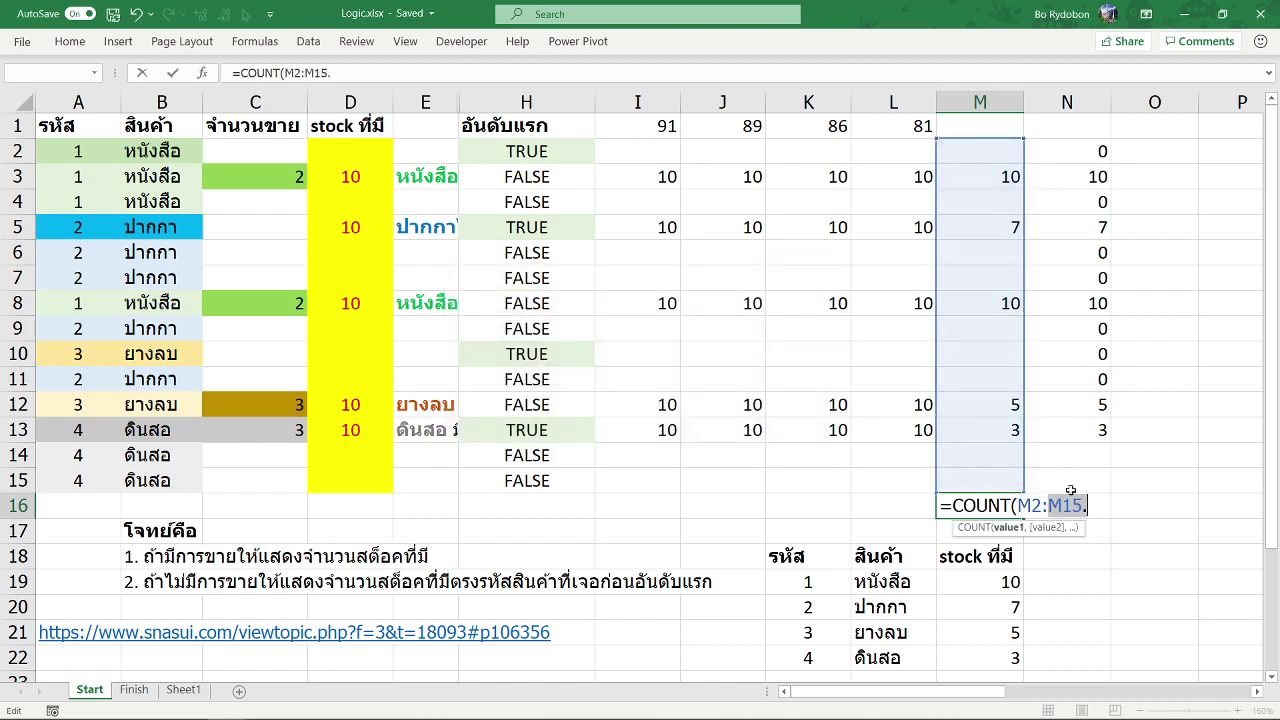
{"action": "left_click", "coordinate": [1091, 507]}
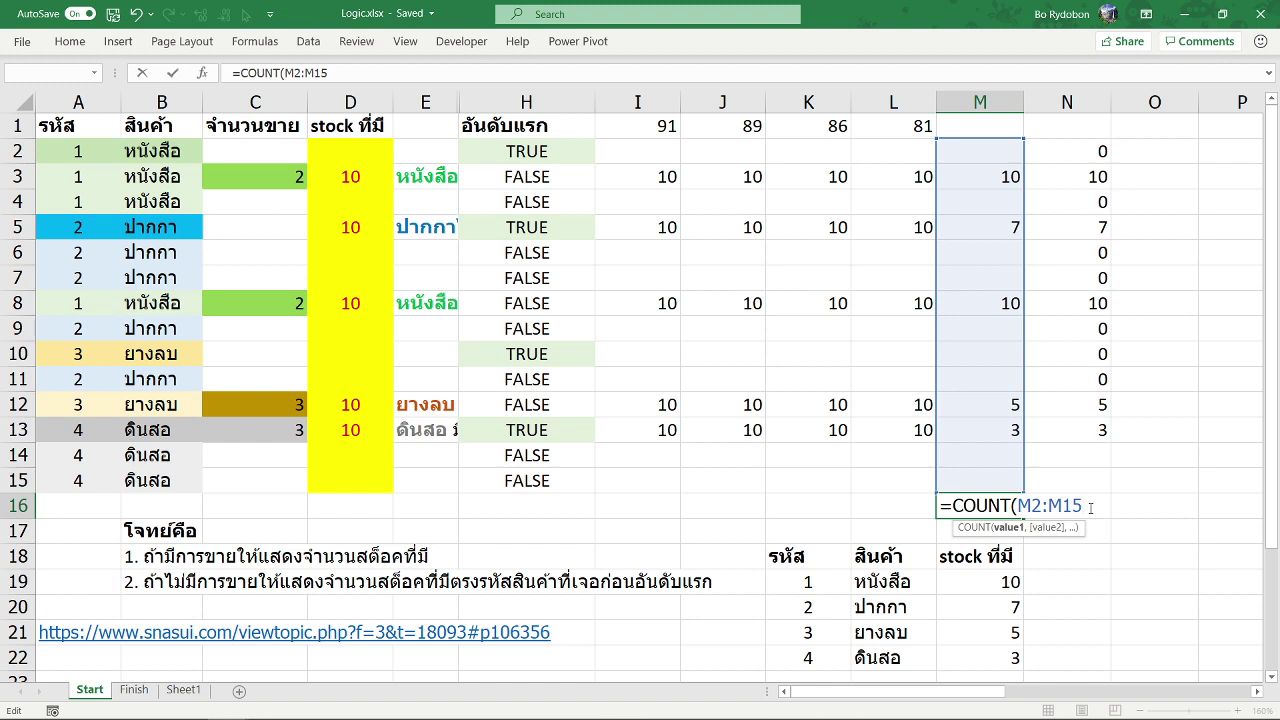
{"action": "key", "text": "Return"}
{"action": "key", "text": "Up"}
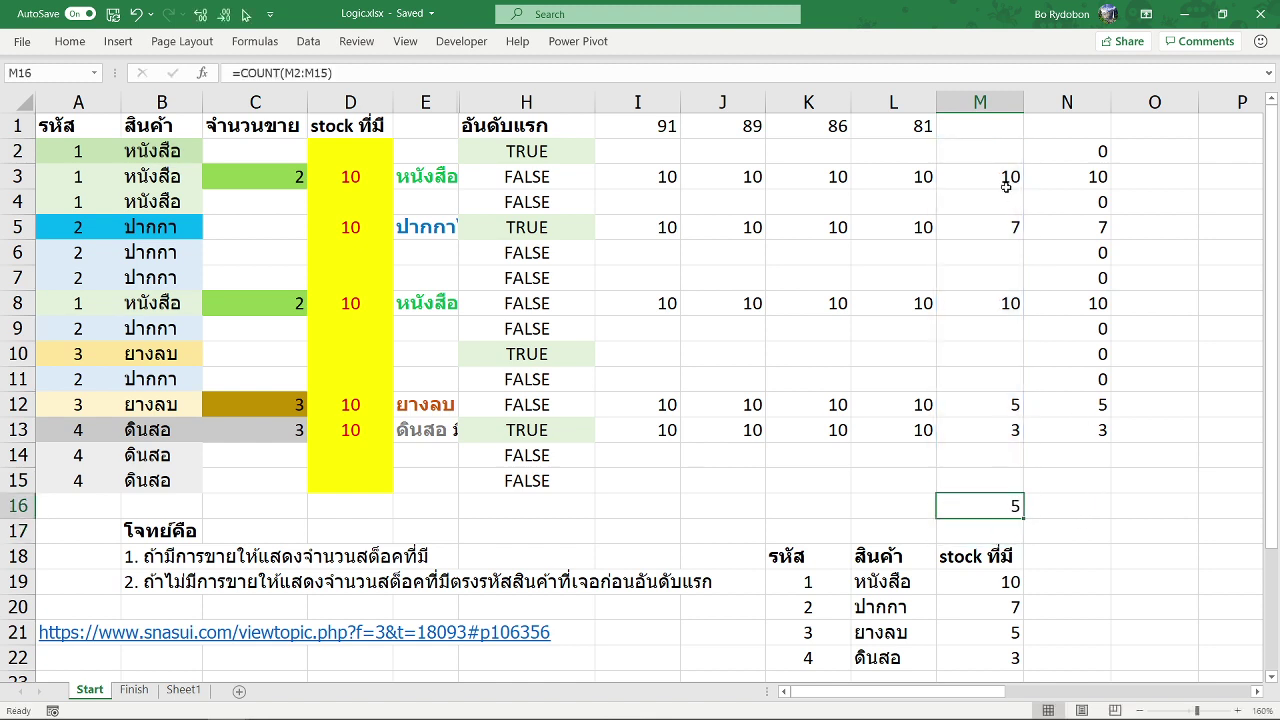
Step: Check the counted results in M3, M5, M8, M12 and M13, then copy the COUNT to N16
{"action": "left_click", "coordinate": [1003, 178]}
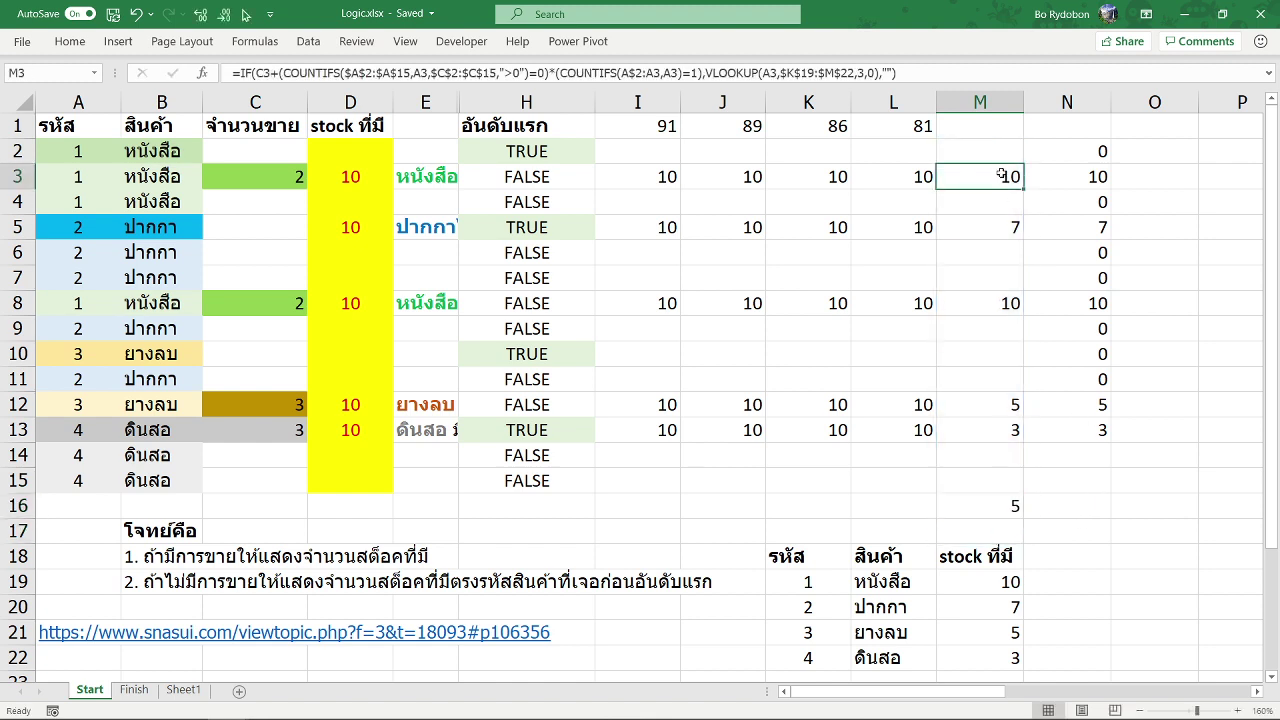
{"action": "left_click", "coordinate": [979, 226], "text": "ctrl"}
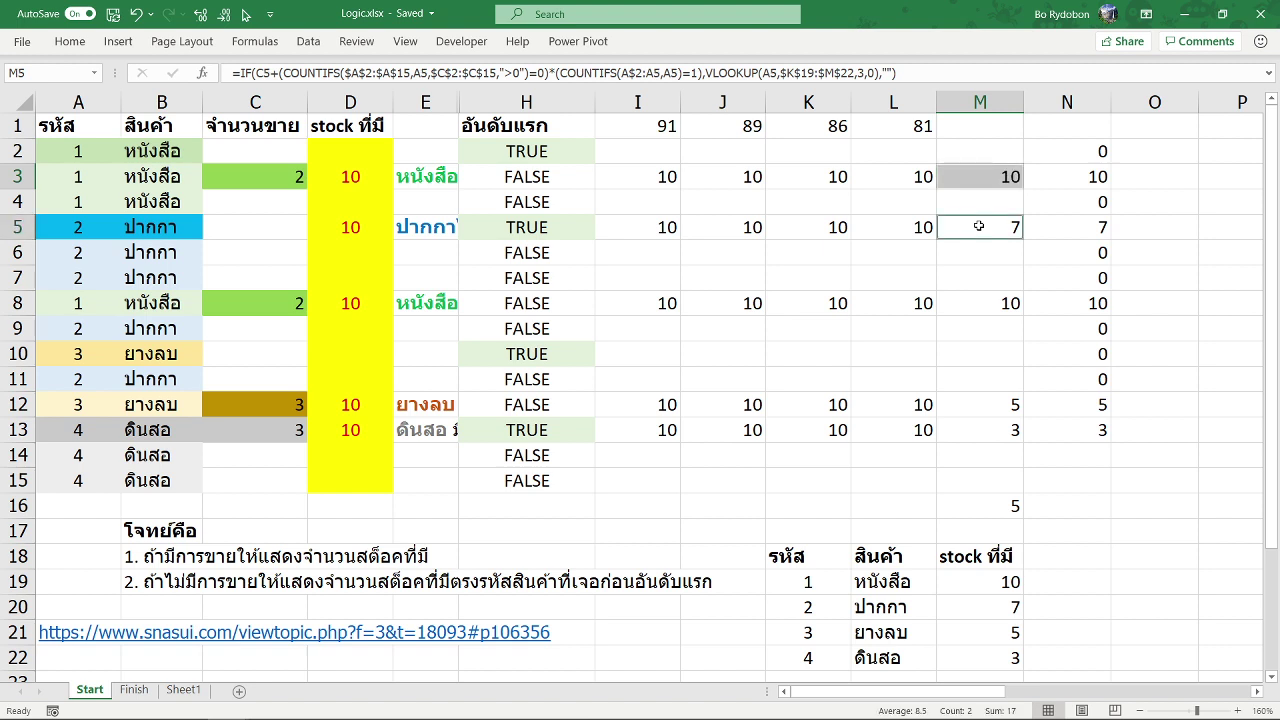
{"action": "left_click", "coordinate": [986, 308], "text": "ctrl"}
{"action": "left_click", "coordinate": [982, 406], "text": "ctrl"}
{"action": "left_click", "coordinate": [985, 435], "text": "ctrl"}
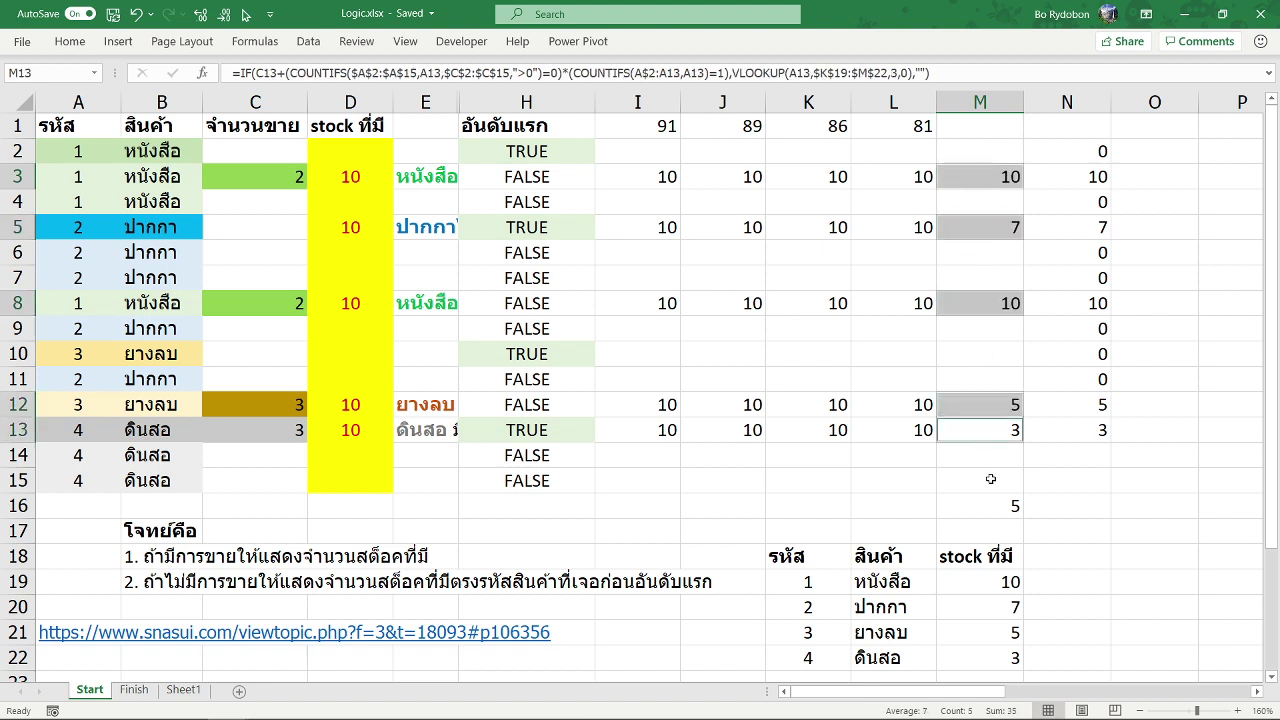
{"action": "left_click", "coordinate": [1005, 508]}
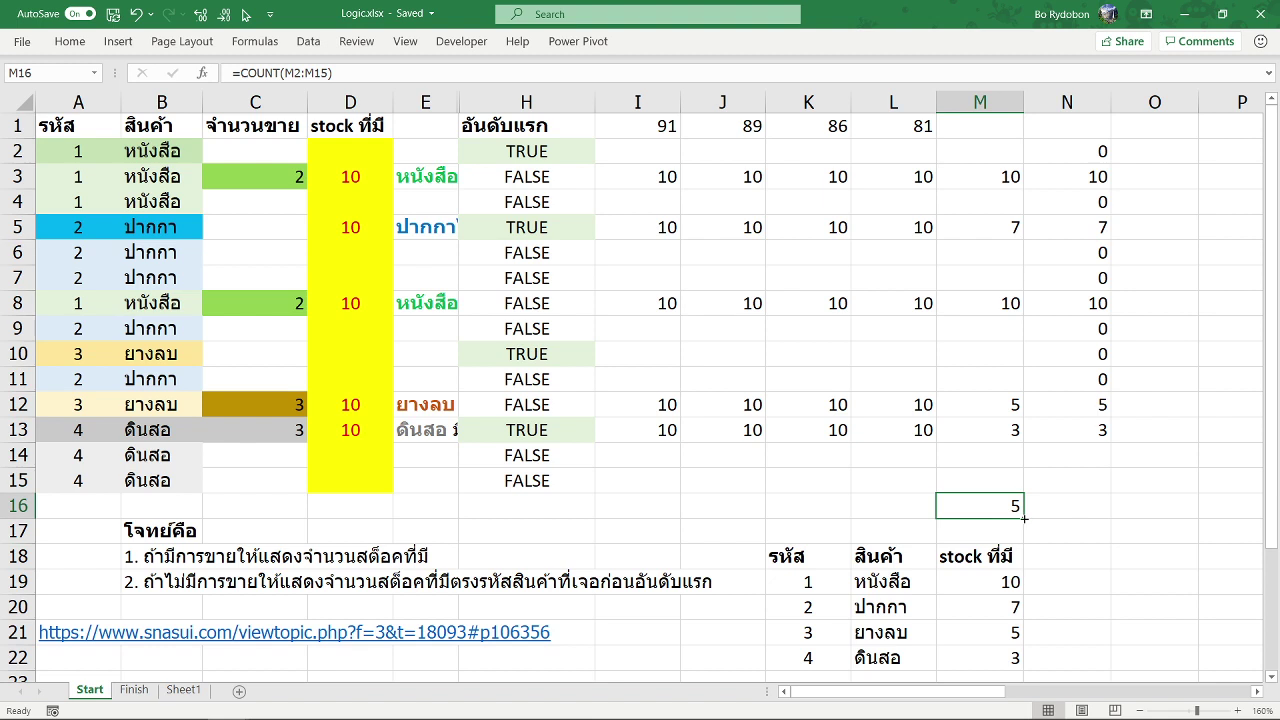
{"action": "left_click_drag", "start_coordinate": [1024, 518], "coordinate": [1080, 520]}
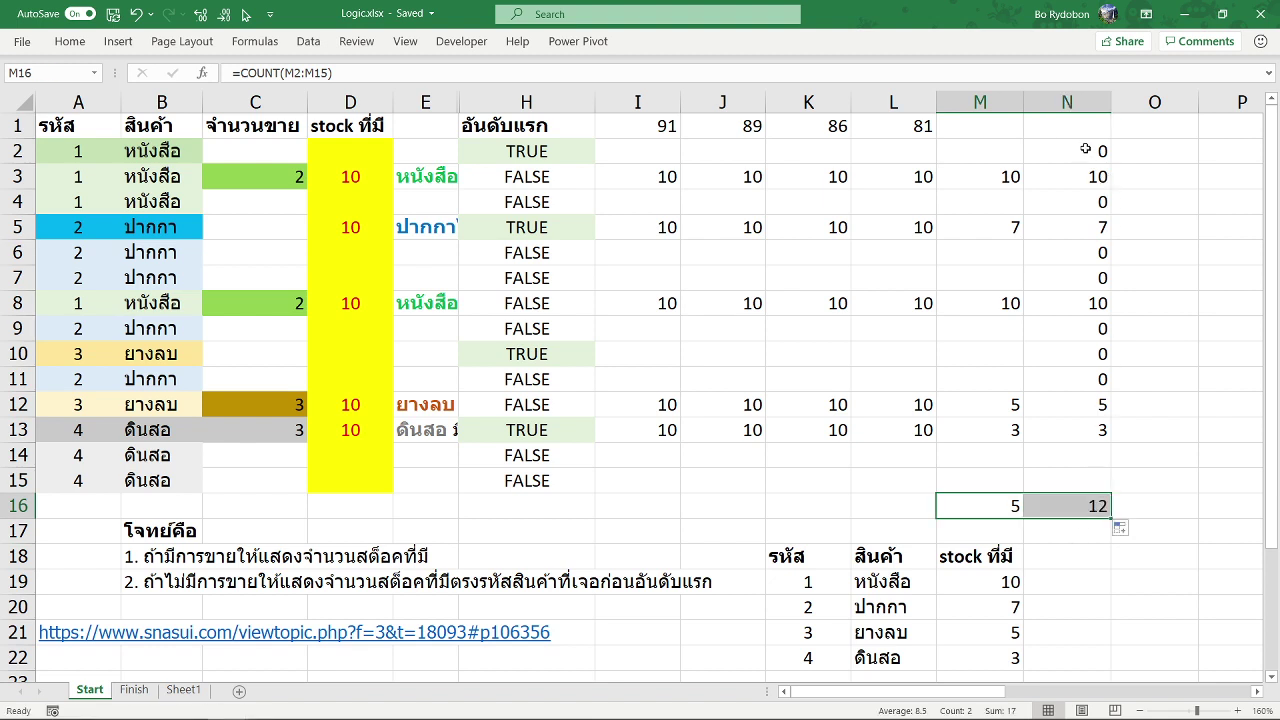
Step: Extend N13's formula down to N15 so N16 counts 14
{"action": "left_click_drag", "start_coordinate": [1085, 148], "coordinate": [1100, 490]}
{"action": "left_click", "coordinate": [1100, 432]}
{"action": "left_click", "coordinate": [1100, 432]}
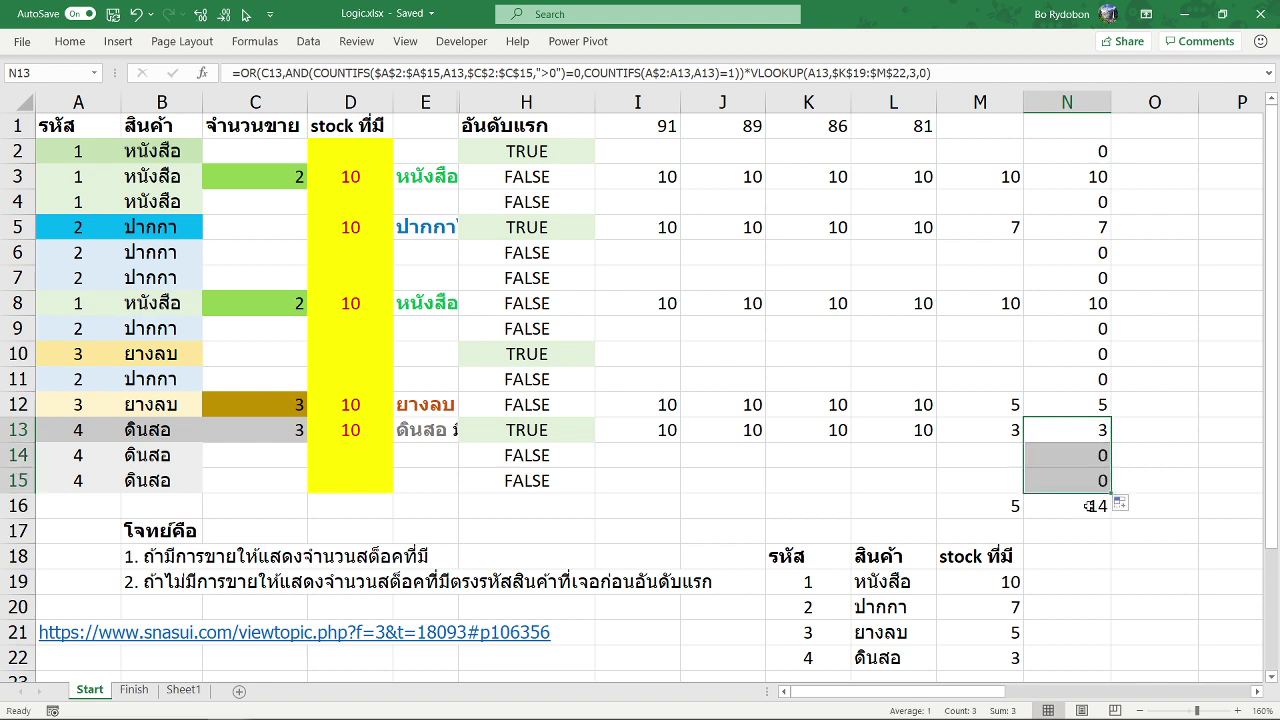
{"action": "left_click", "coordinate": [1084, 507]}
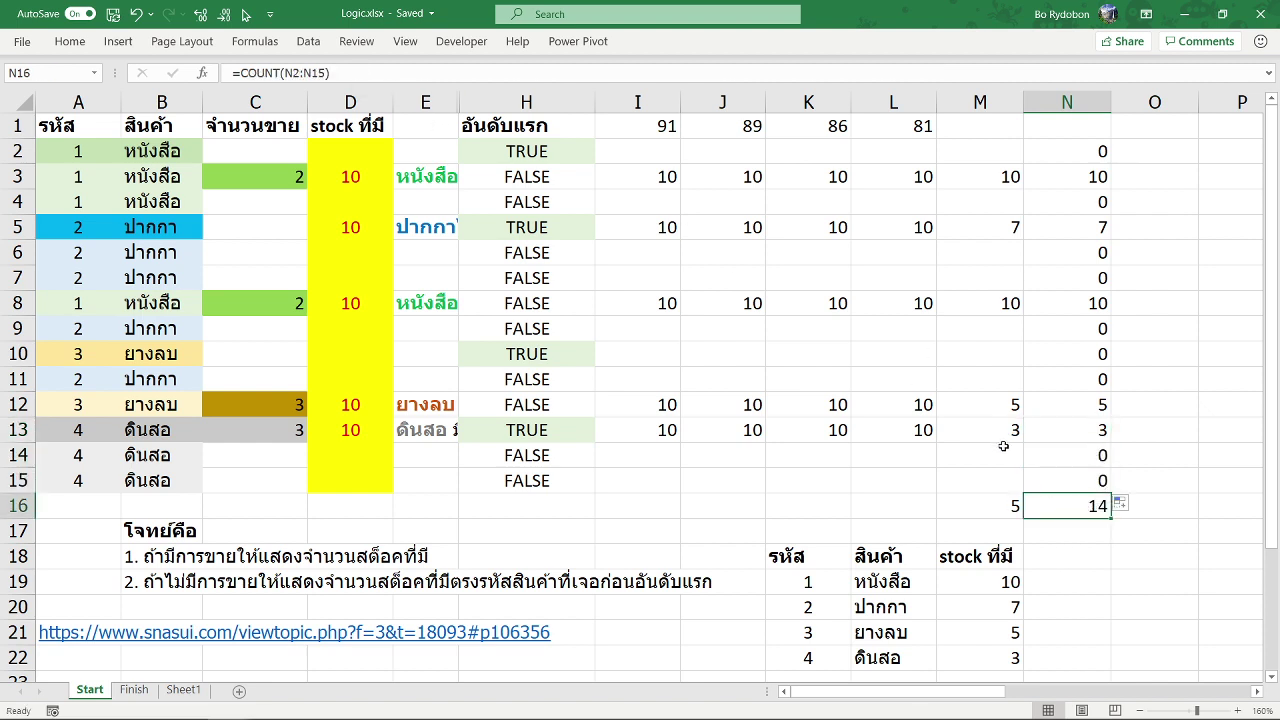
{"action": "left_click_drag", "start_coordinate": [1096, 456], "coordinate": [1096, 484]}
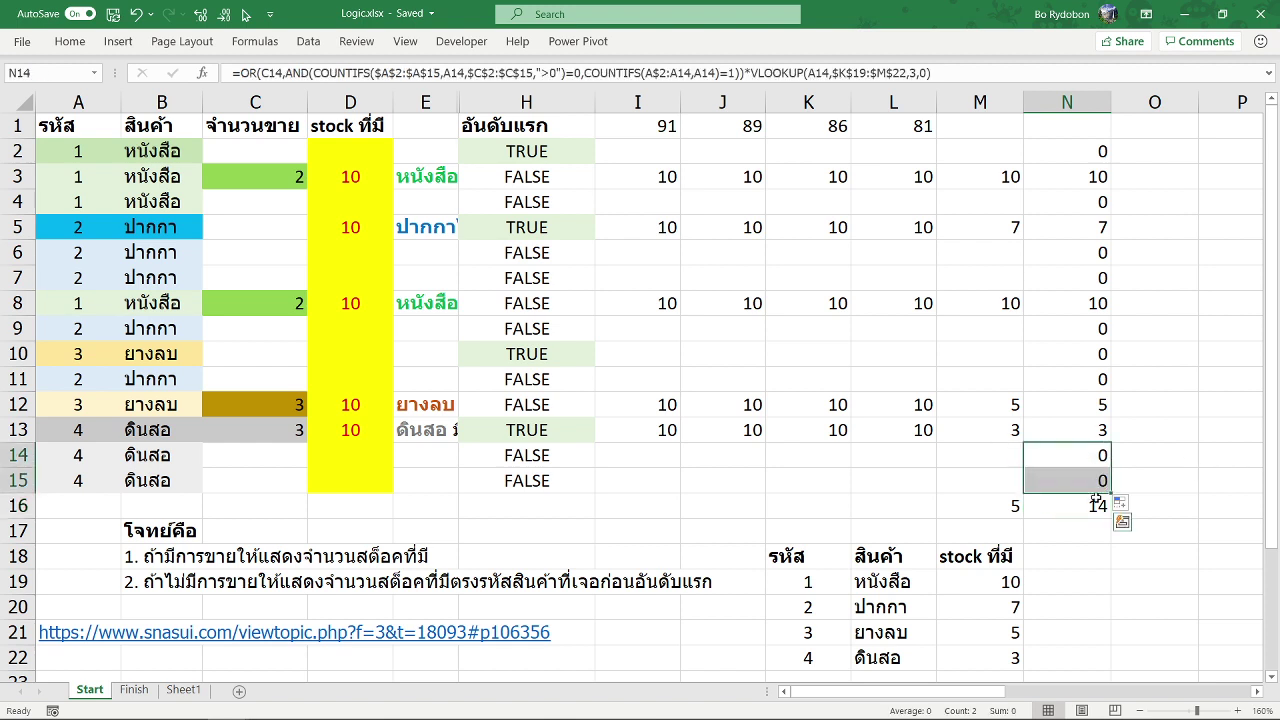
{"action": "left_click", "coordinate": [1006, 530]}
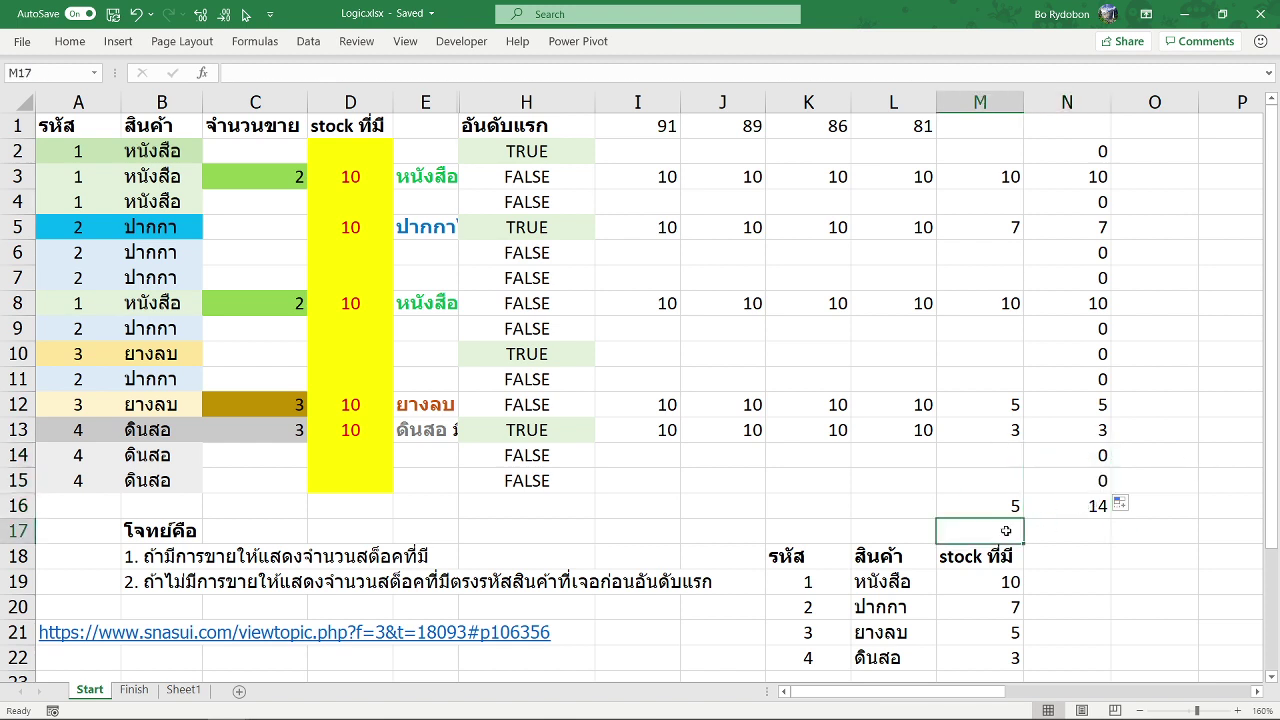
{"action": "type", "text": "=a"}
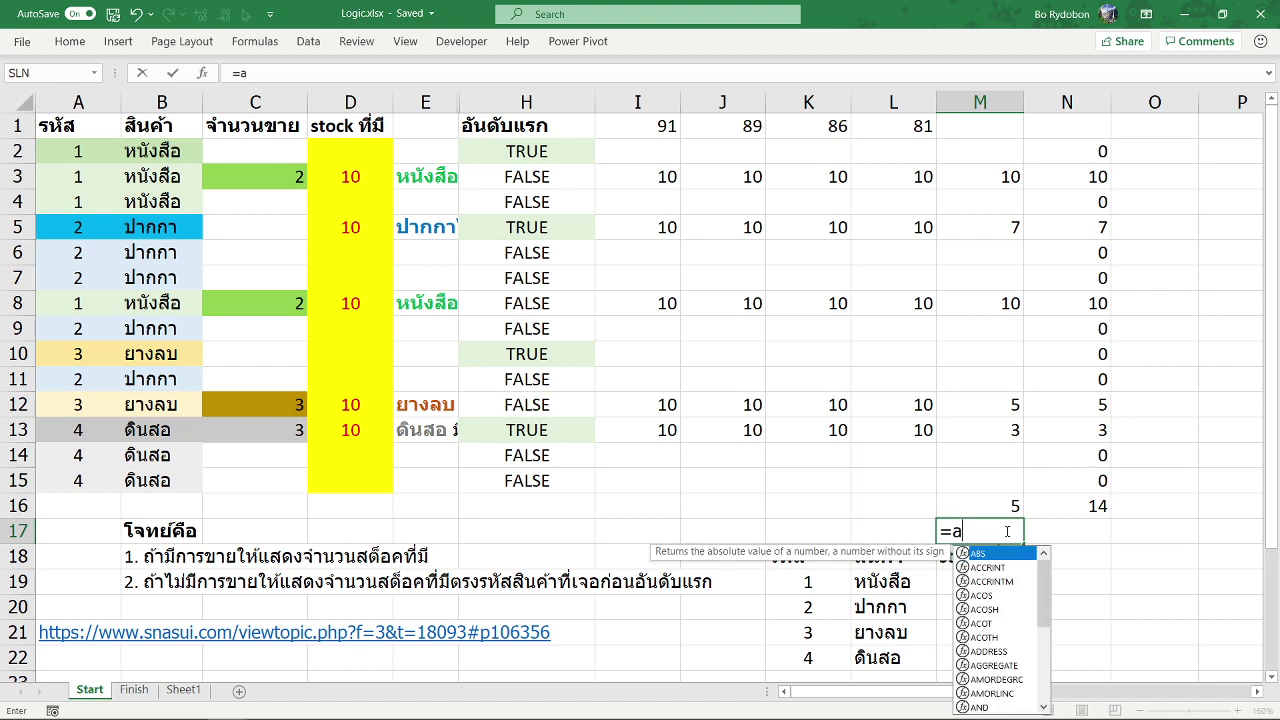
{"action": "type", "text": "ver"}
{"action": "key", "text": "Tab"}
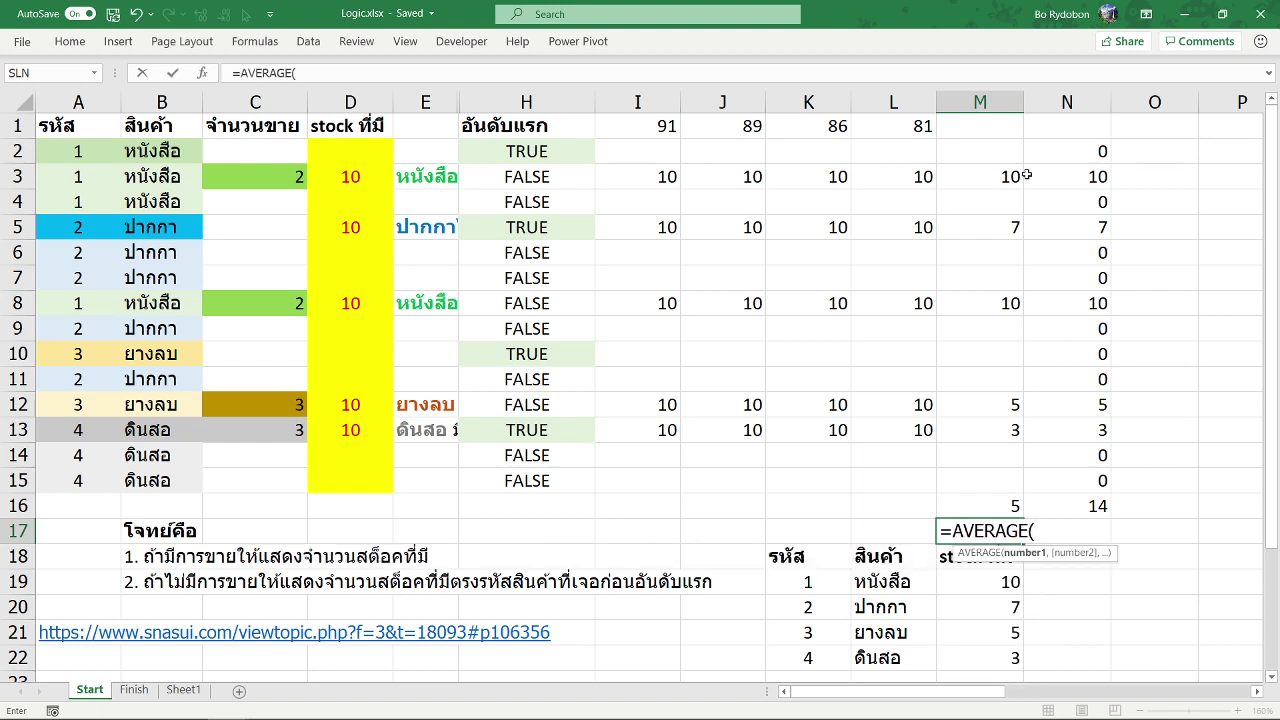
{"action": "left_click_drag", "start_coordinate": [976, 146], "coordinate": [974, 487]}
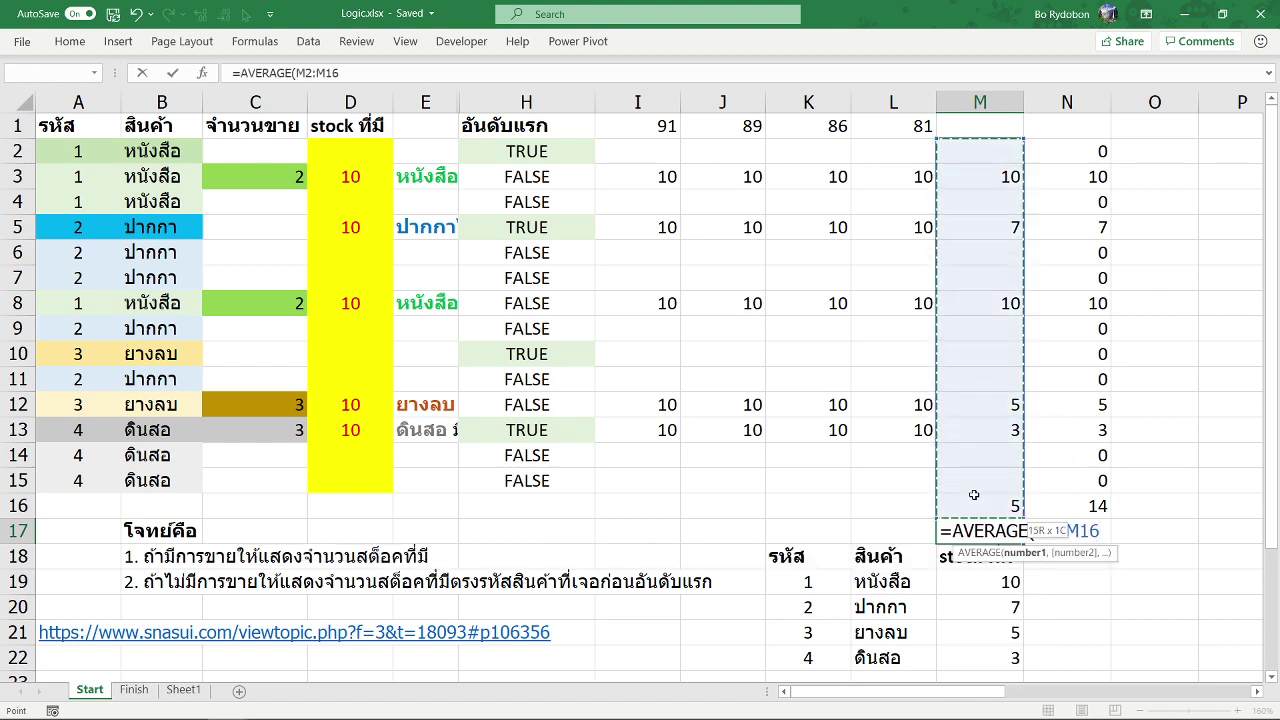
{"action": "key", "text": "Return"}
{"action": "key", "text": "Up"}
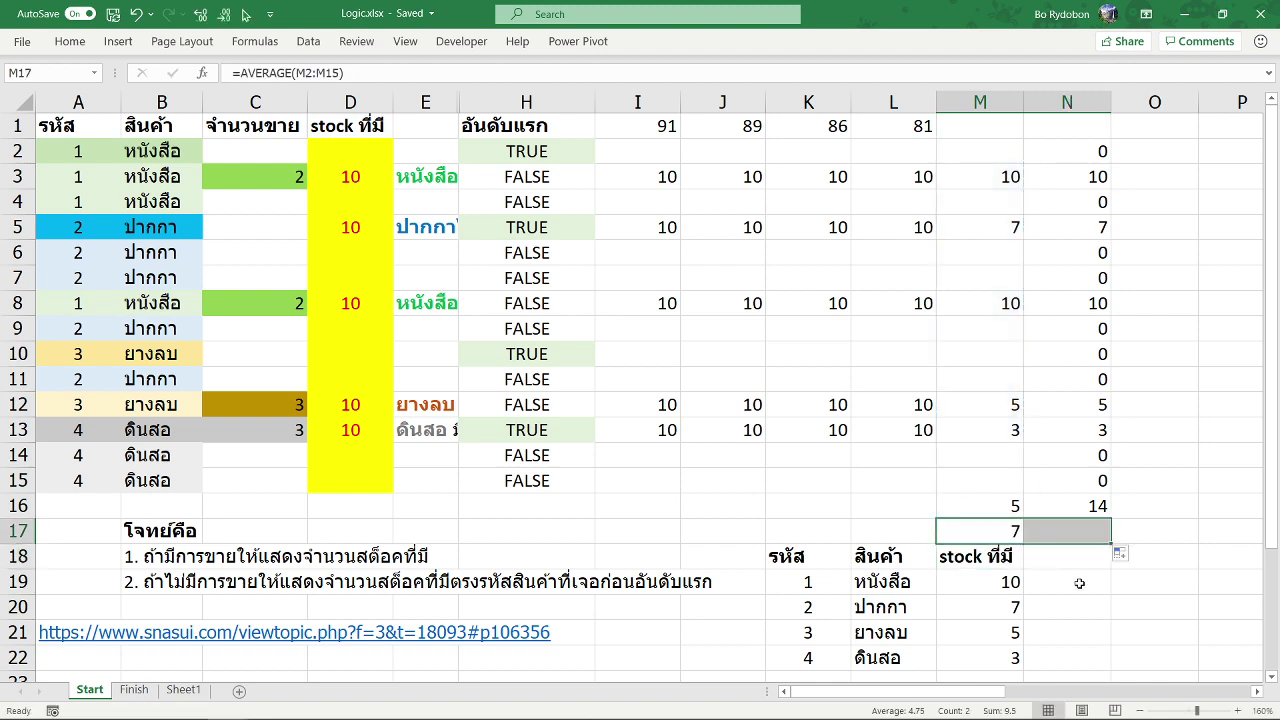
{"action": "left_click_drag", "start_coordinate": [1025, 543], "coordinate": [1086, 546]}
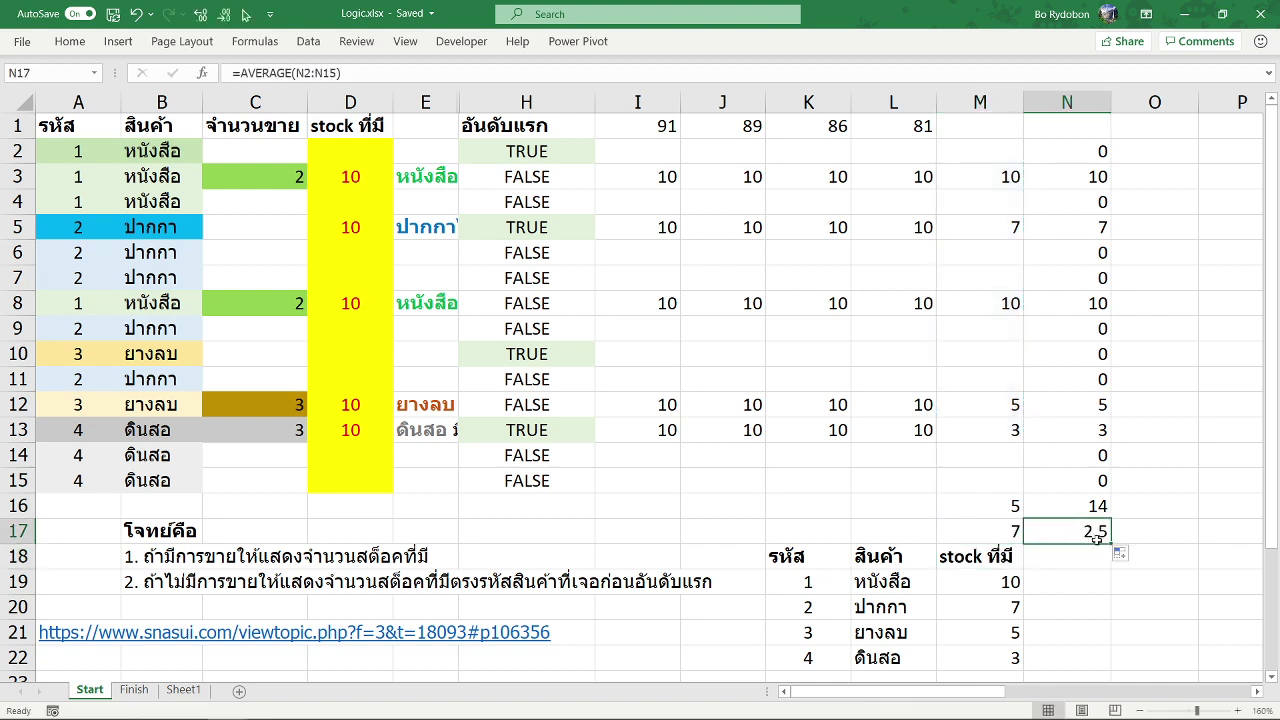
{"action": "left_click_drag", "start_coordinate": [1086, 458], "coordinate": [1082, 480]}
{"action": "left_click_drag", "start_coordinate": [1080, 356], "coordinate": [1079, 384]}
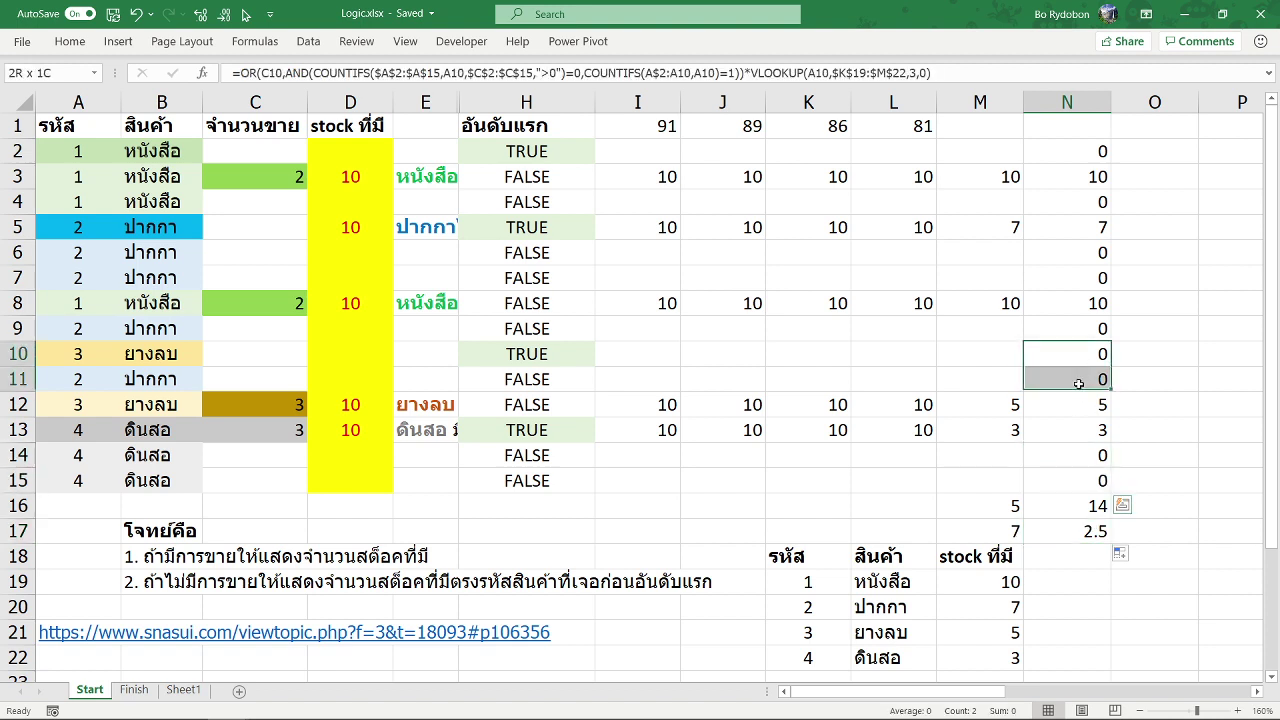
{"action": "left_click_drag", "start_coordinate": [1072, 326], "coordinate": [1070, 372]}
{"action": "left_click_drag", "start_coordinate": [1076, 264], "coordinate": [1074, 276]}
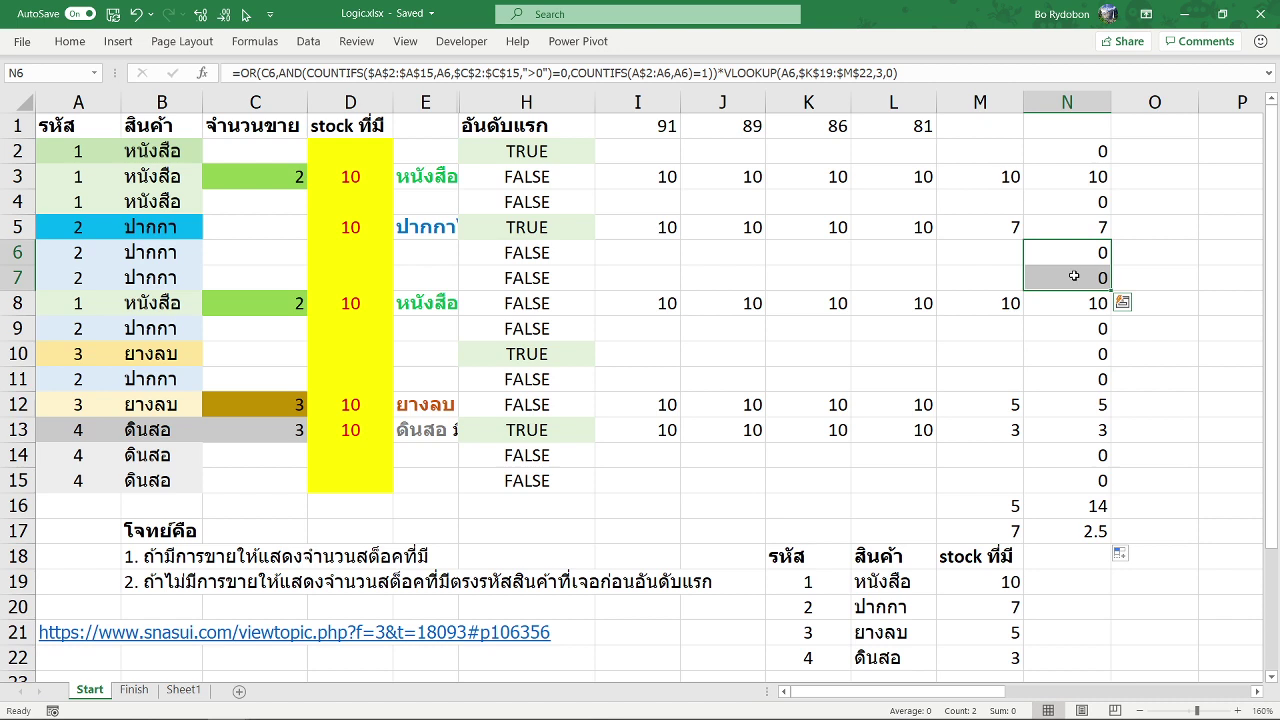
{"action": "left_click", "coordinate": [1137, 473]}
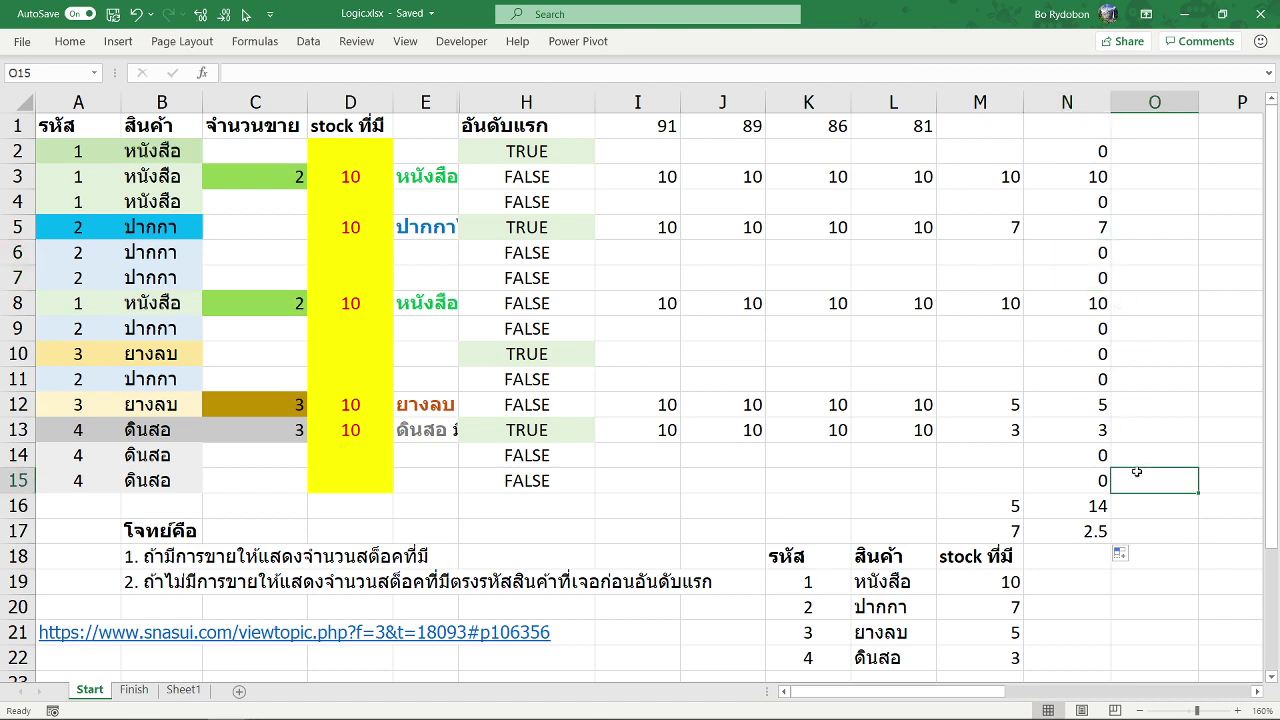
{"action": "left_click", "coordinate": [1085, 455]}
{"action": "left_click_drag", "start_coordinate": [985, 455], "coordinate": [985, 480]}
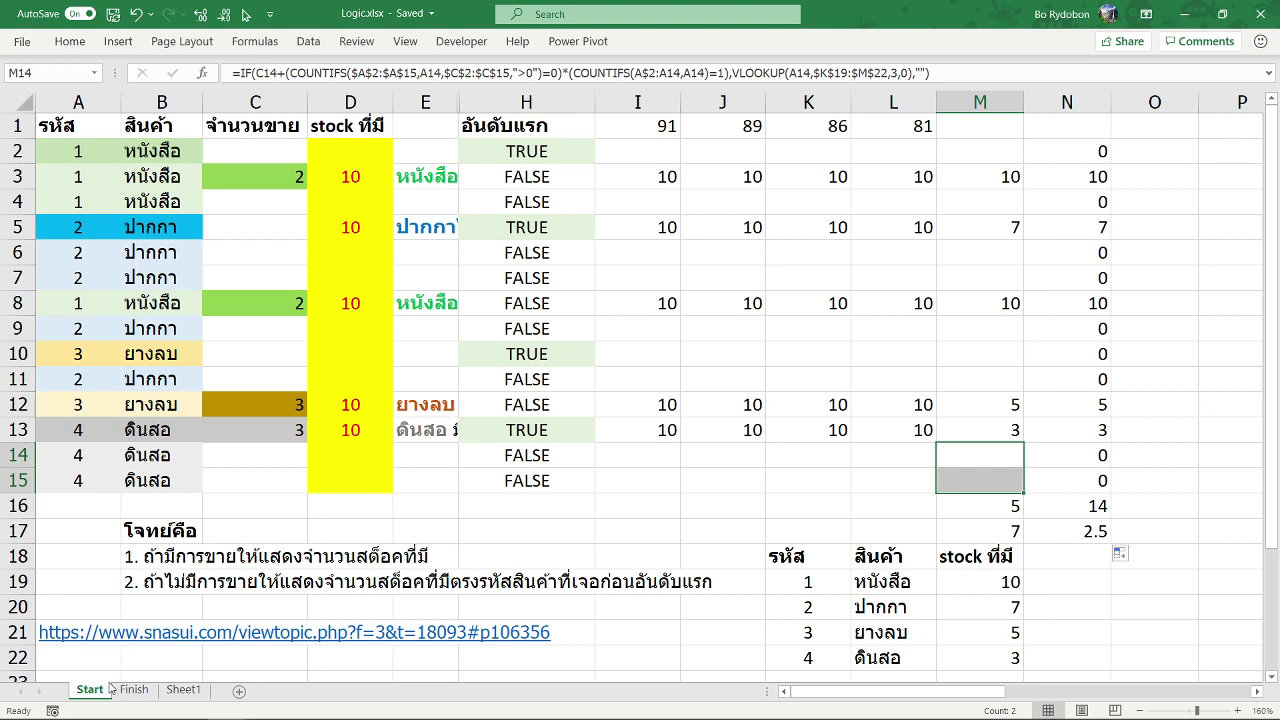
Step: Duplicate the Start sheet as Start (2) and clear helper columns H through O
{"action": "left_click_drag", "start_coordinate": [112, 688], "coordinate": [136, 692]}
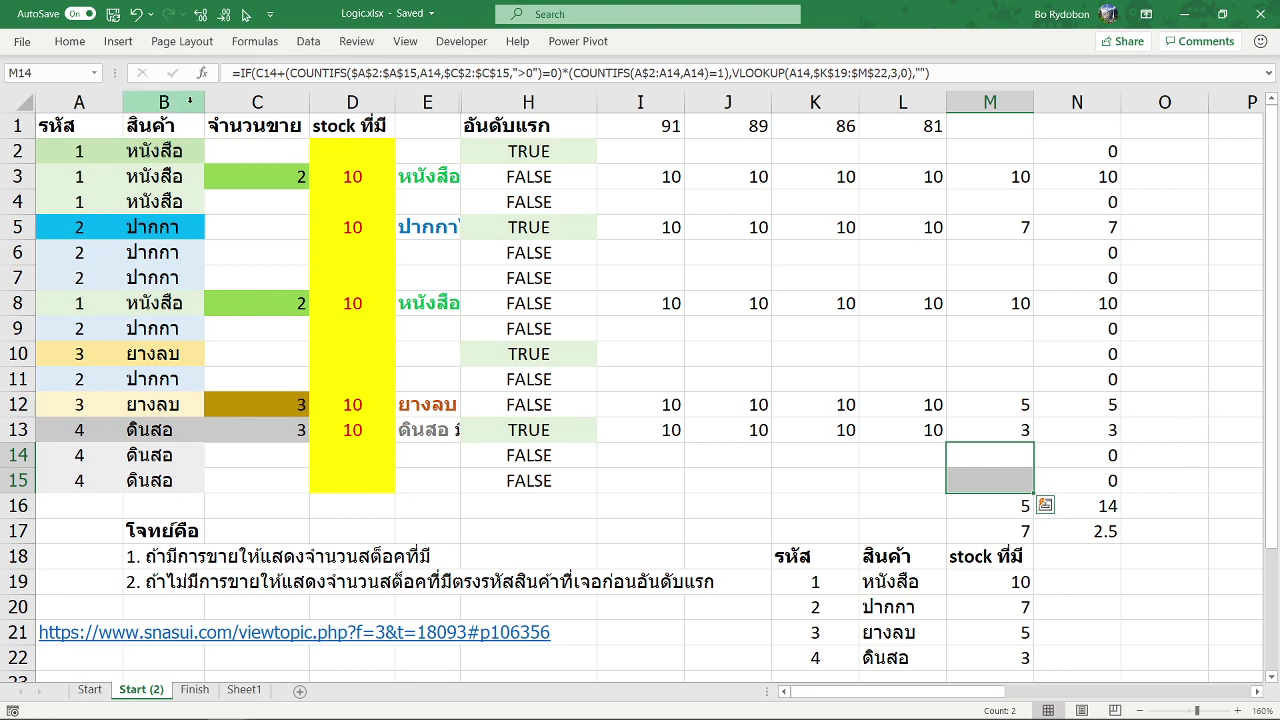
{"action": "left_click_drag", "start_coordinate": [640, 102], "coordinate": [1110, 186]}
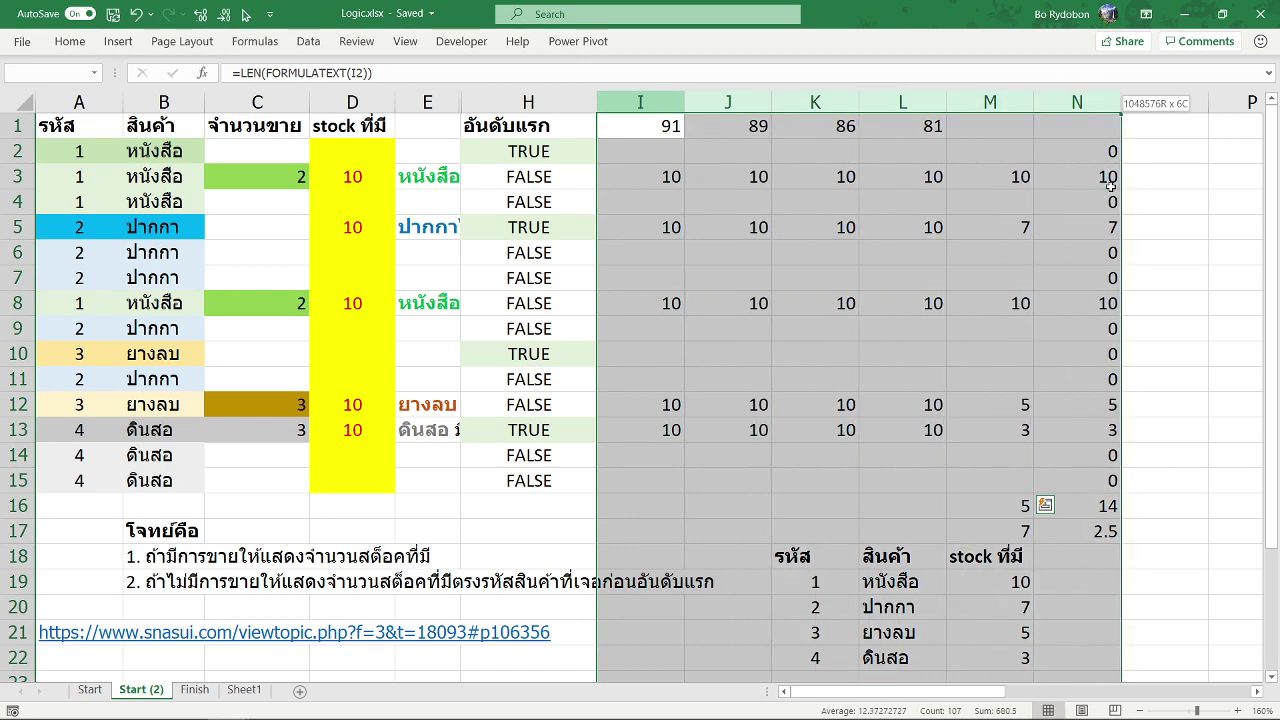
{"action": "left_click_drag", "start_coordinate": [528, 102], "coordinate": [1164, 102]}
{"action": "key", "text": "Delete"}
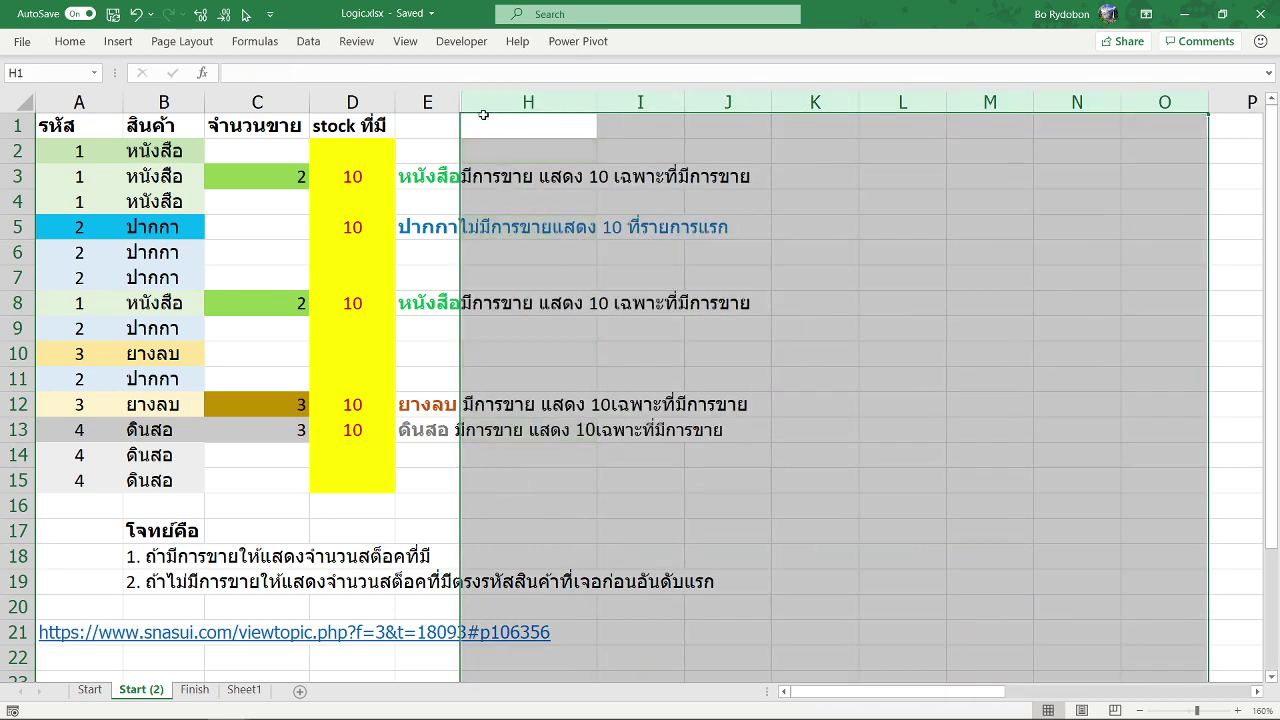
Step: Unhide columns F and G and clear their TRUE/FALSE values
{"action": "left_click_drag", "start_coordinate": [427, 102], "coordinate": [646, 102]}
{"action": "right_click", "coordinate": [472, 104]}
{"action": "left_click", "coordinate": [533, 388]}
{"action": "key", "text": "Delete"}
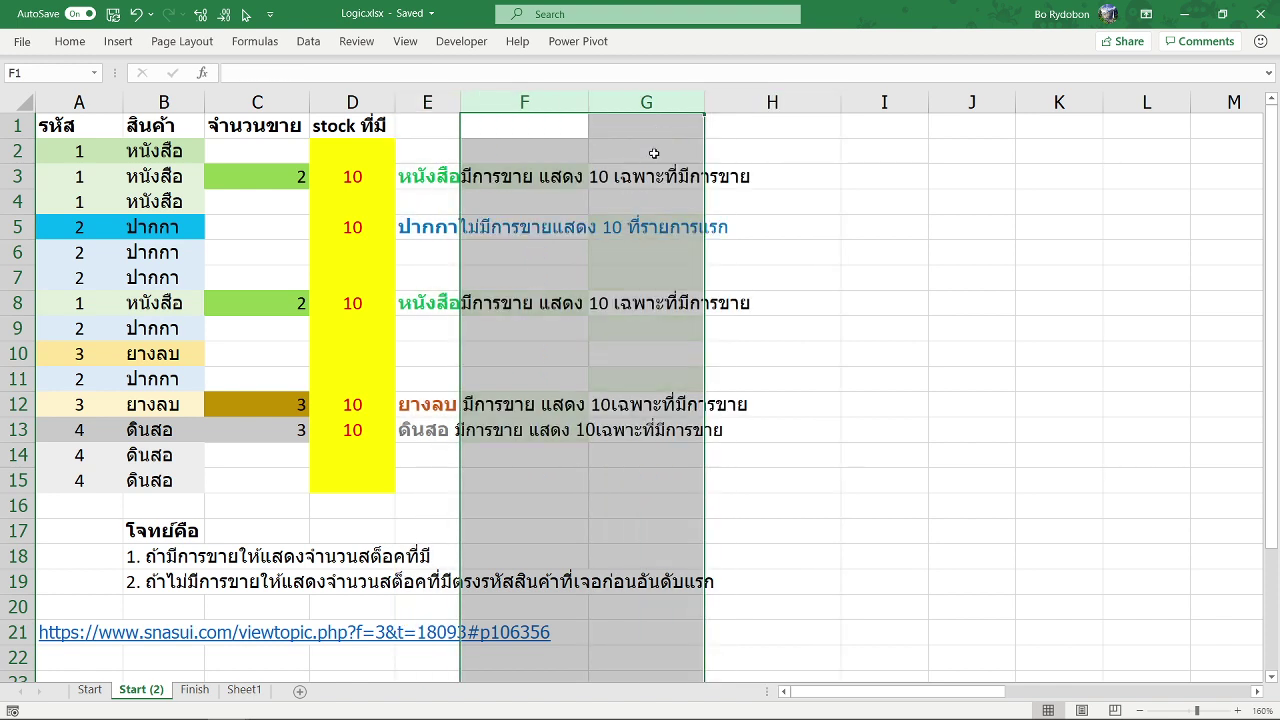
Step: Turn A1:C15 into Table1 with headers and load it into the Power Query Editor via From Table/Range
{"action": "left_click", "coordinate": [60, 128]}
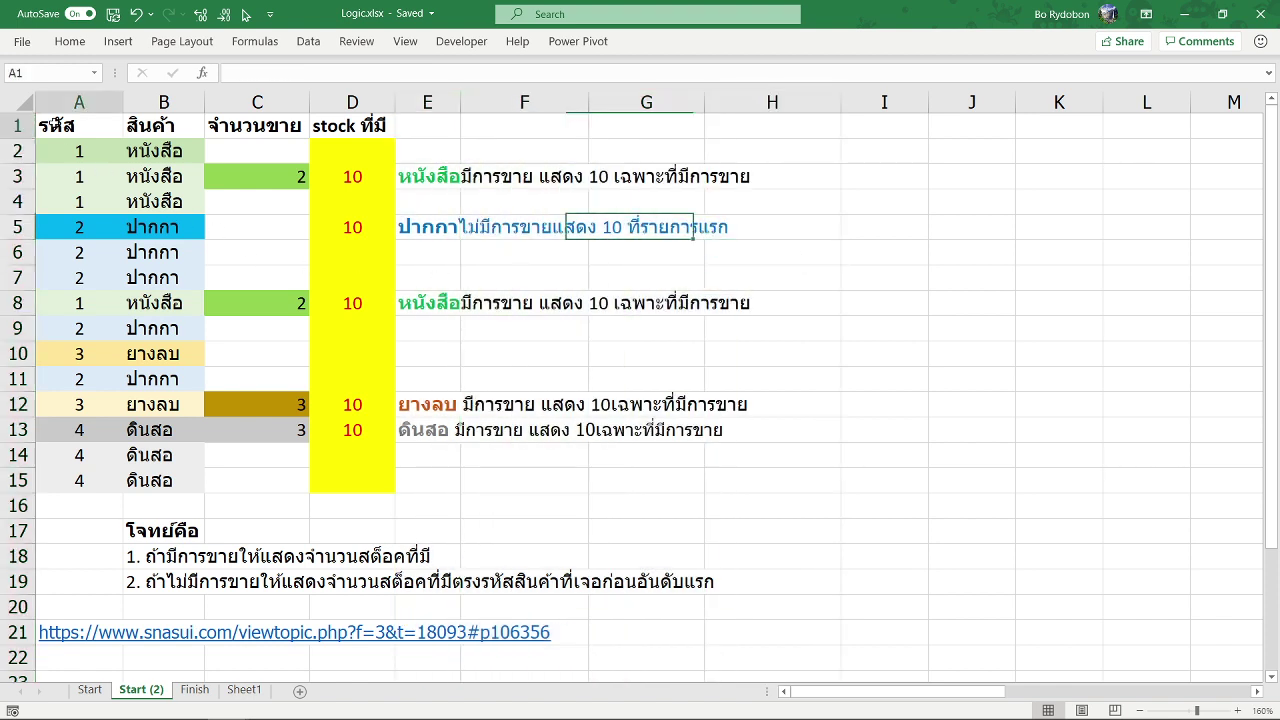
{"action": "left_click_drag", "start_coordinate": [60, 128], "coordinate": [300, 479]}
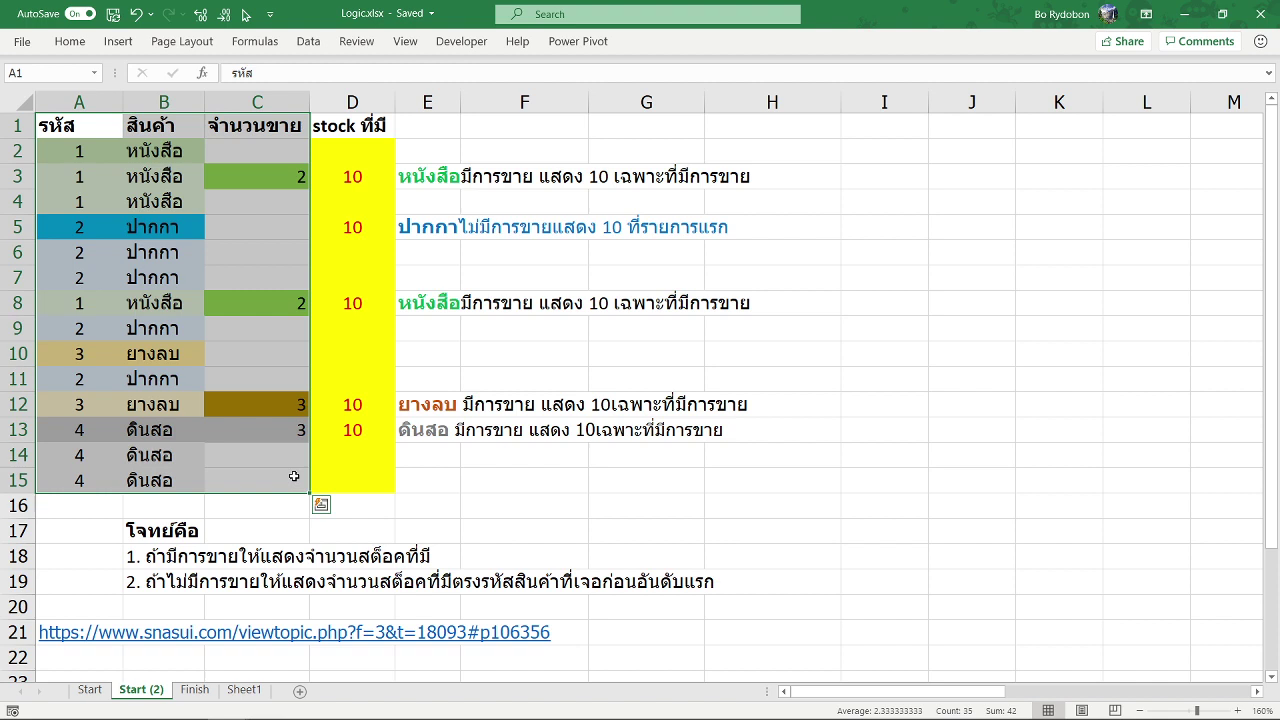
{"action": "key", "text": "alt"}
{"action": "key", "text": "a"}
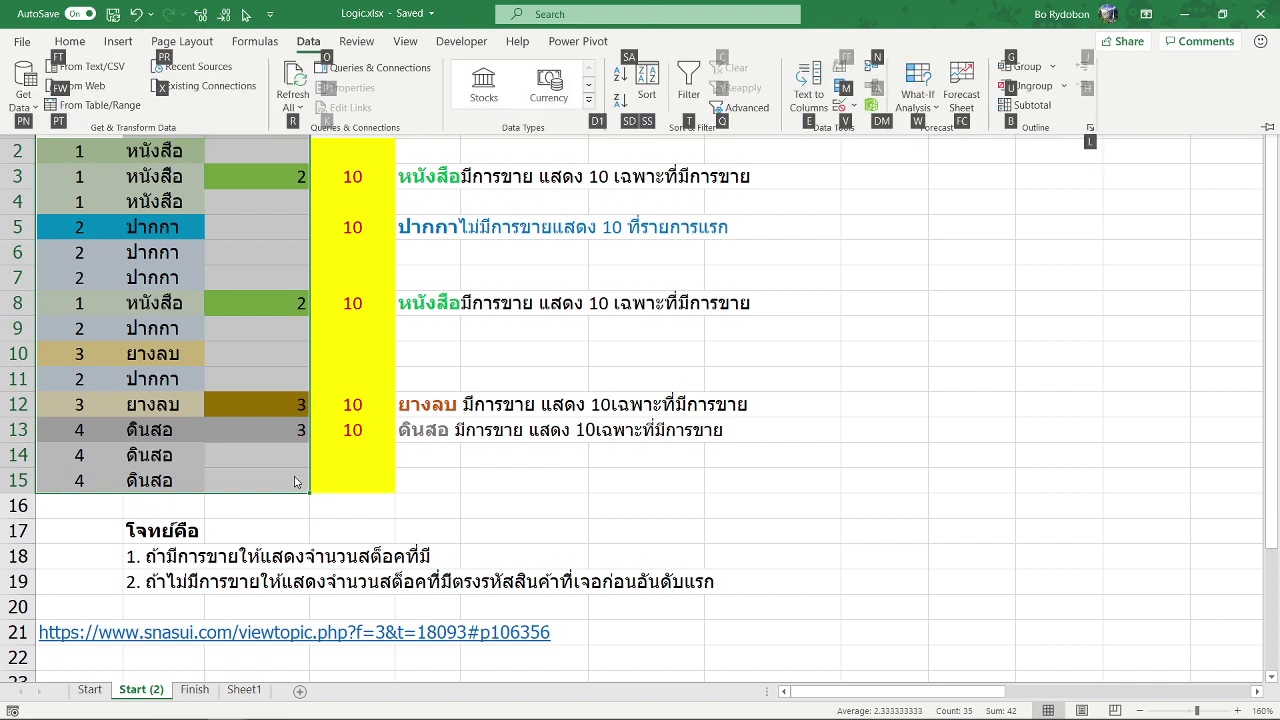
{"action": "key", "text": "p"}
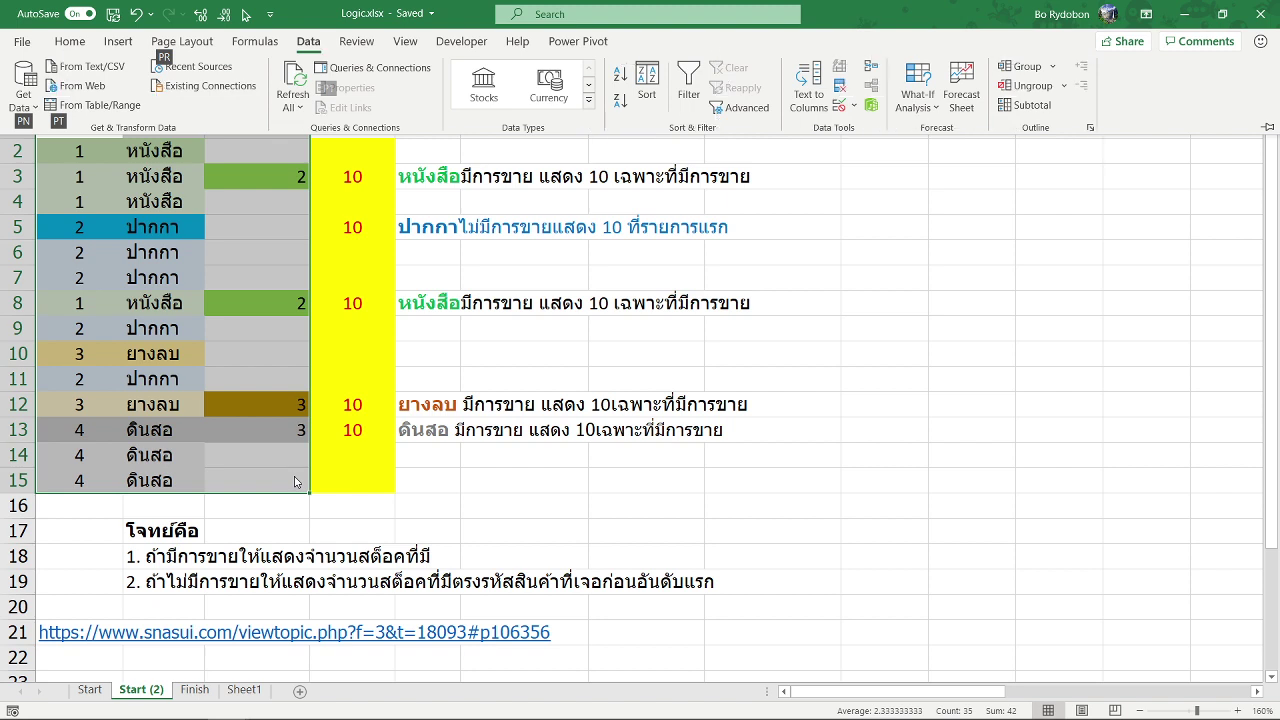
{"action": "key", "text": "t"}
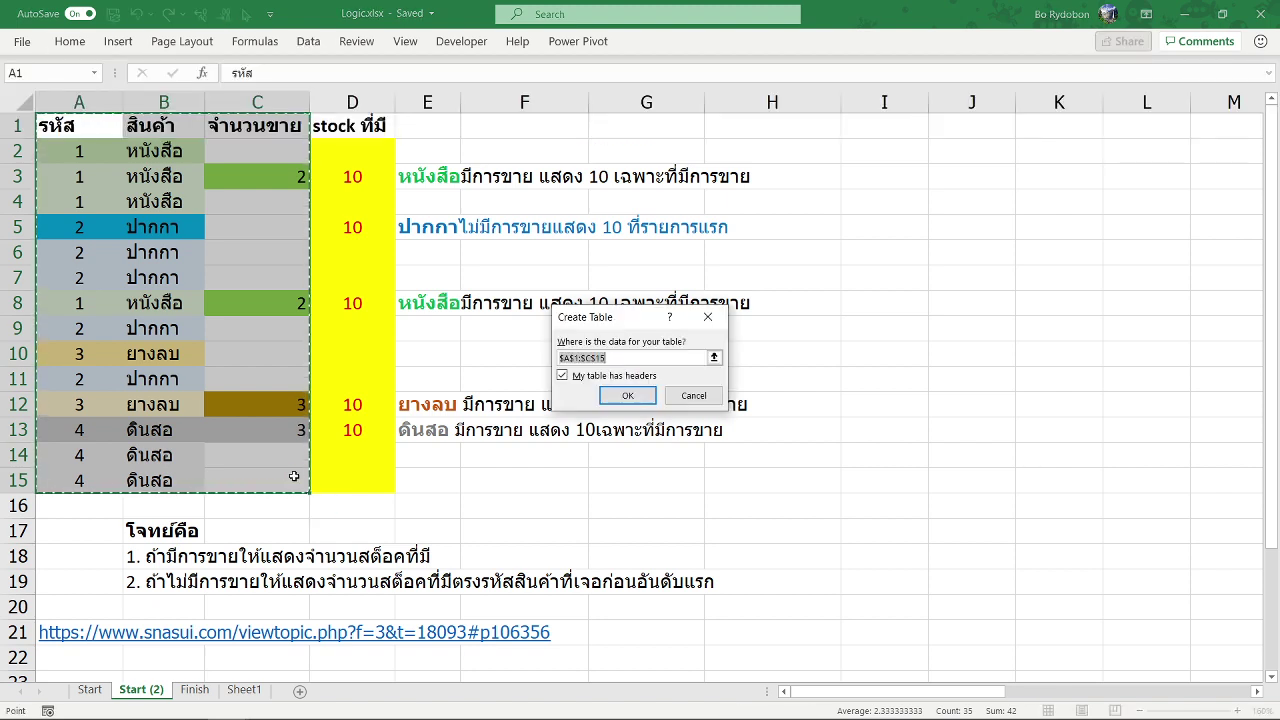
{"action": "left_click", "coordinate": [622, 393]}
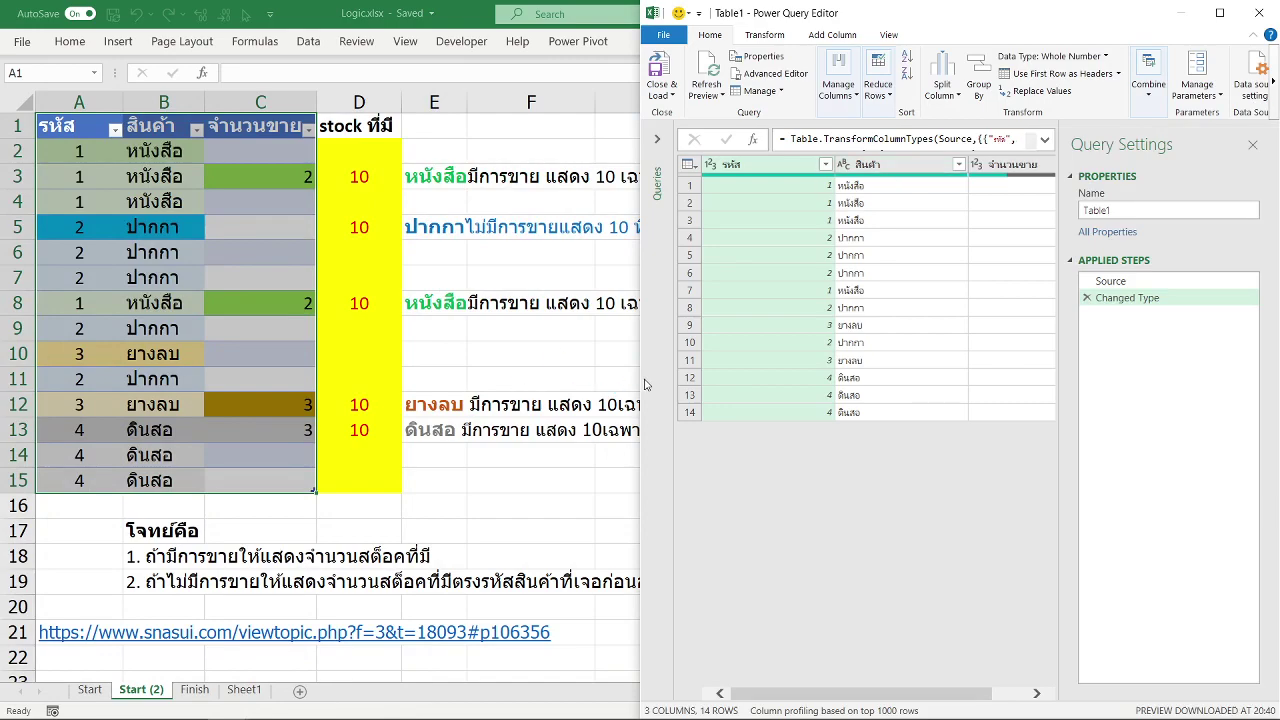
Step: Resize the editor window and delete the automatic Changed Type step, leaving only Source
{"action": "left_click_drag", "start_coordinate": [640, 378], "coordinate": [5, 378]}
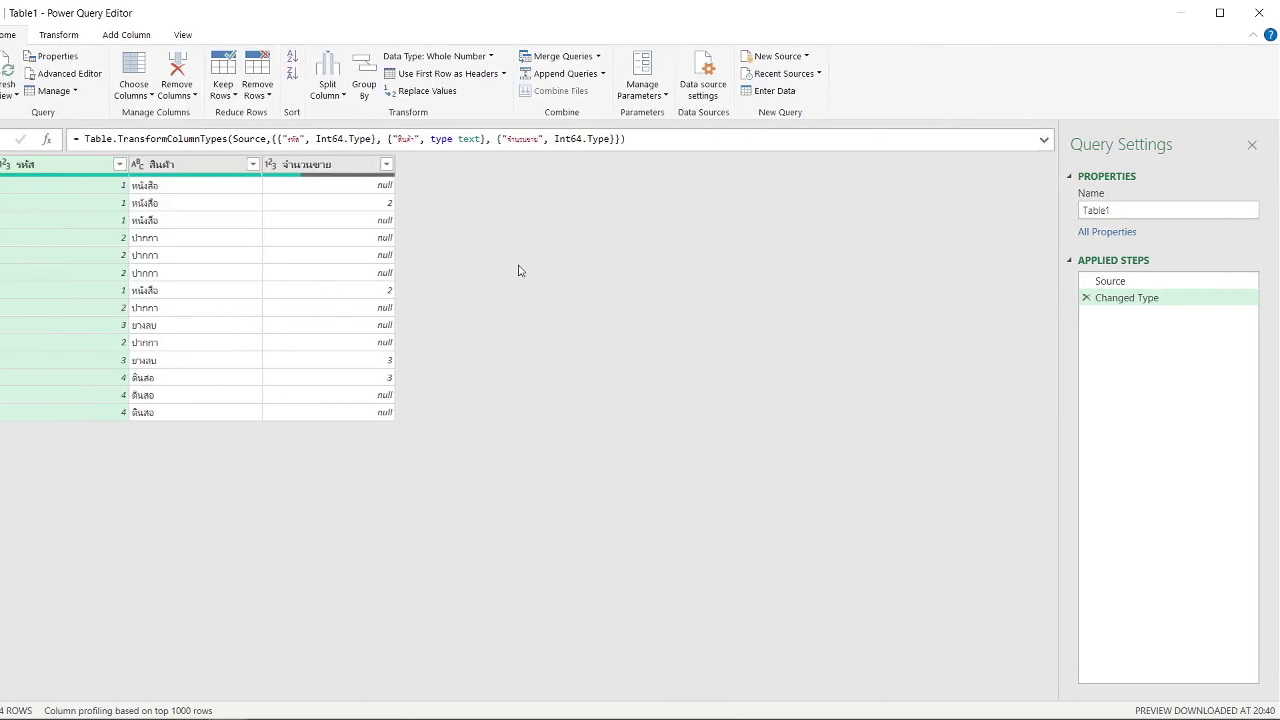
{"action": "left_click_drag", "start_coordinate": [658, 20], "coordinate": [576, 30]}
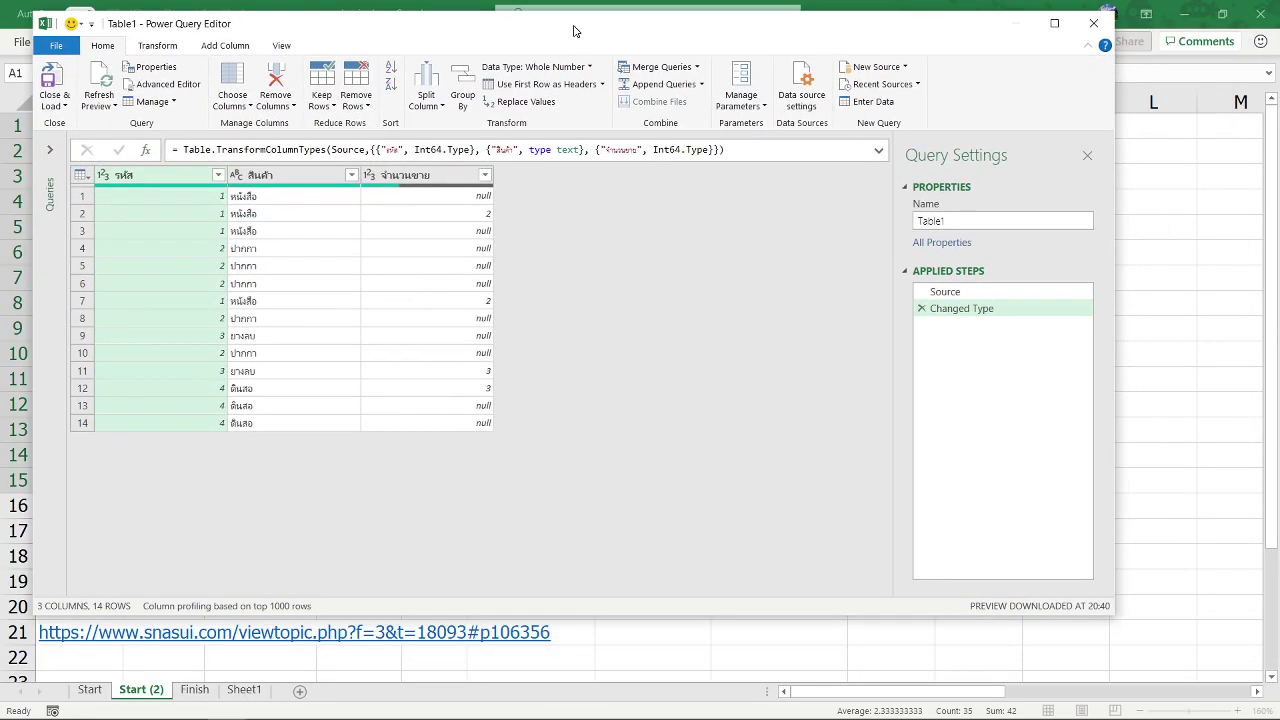
{"action": "left_click_drag", "start_coordinate": [1113, 620], "coordinate": [899, 594]}
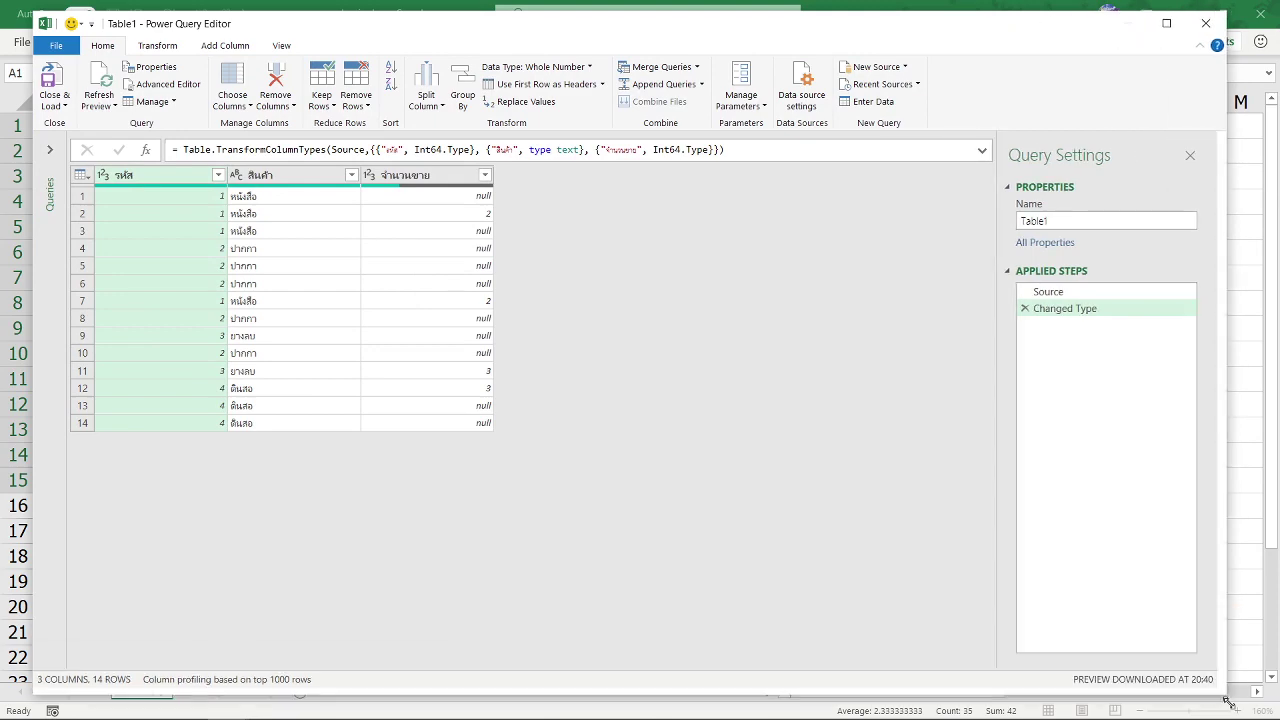
{"action": "left_click_drag", "start_coordinate": [650, 46], "coordinate": [777, 116]}
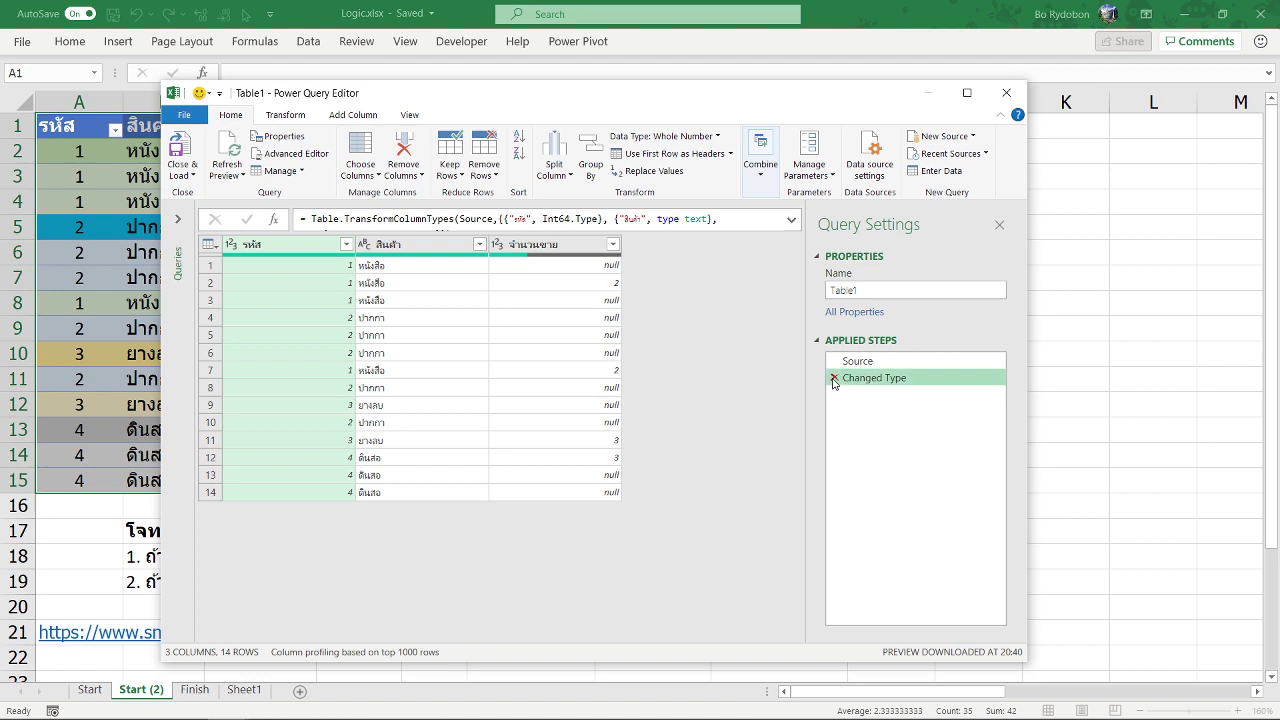
{"action": "left_click", "coordinate": [833, 379]}
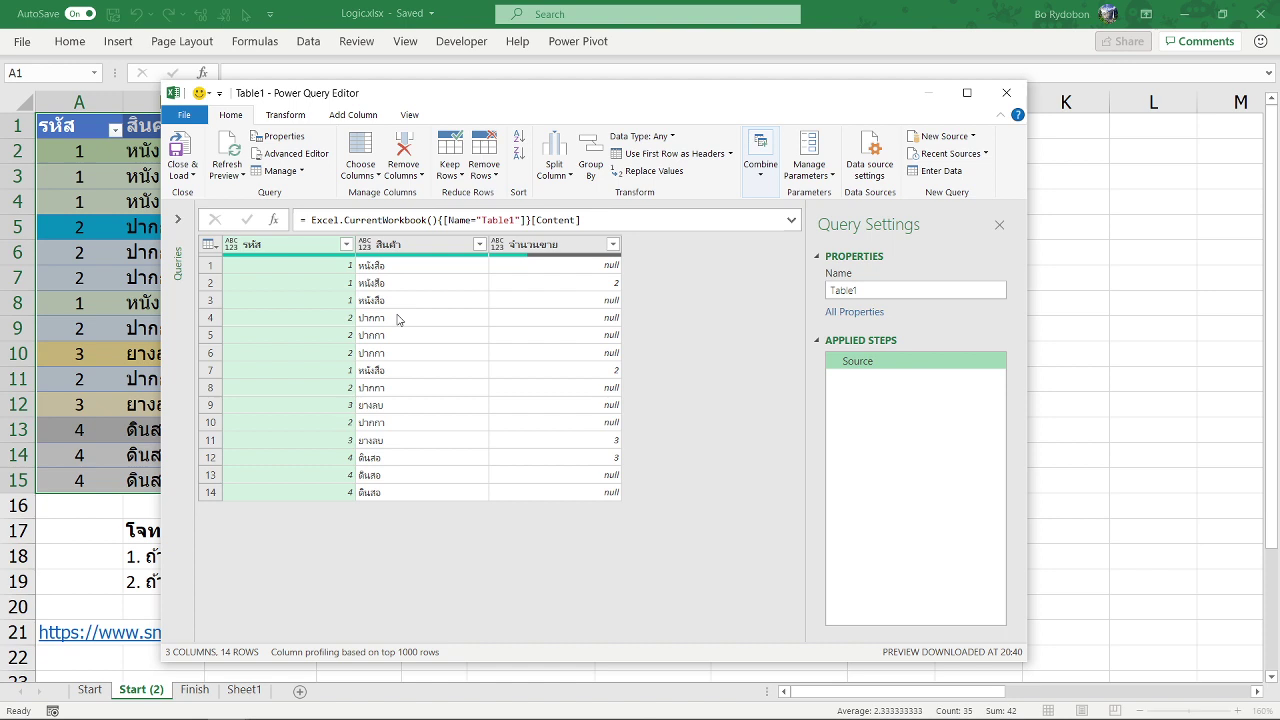
{"action": "left_click", "coordinate": [361, 119]}
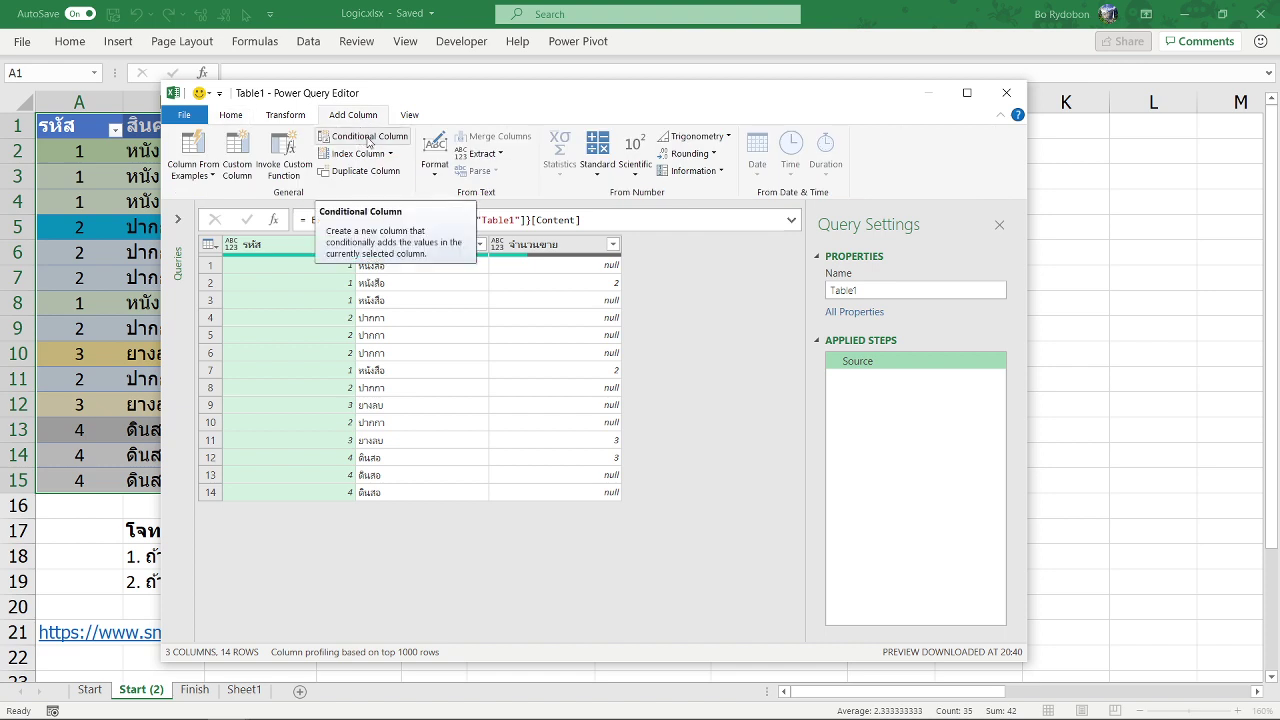
Step: Add a conditional column: if จำนวนขาย is greater than 0 then 10
{"action": "left_click", "coordinate": [376, 142]}
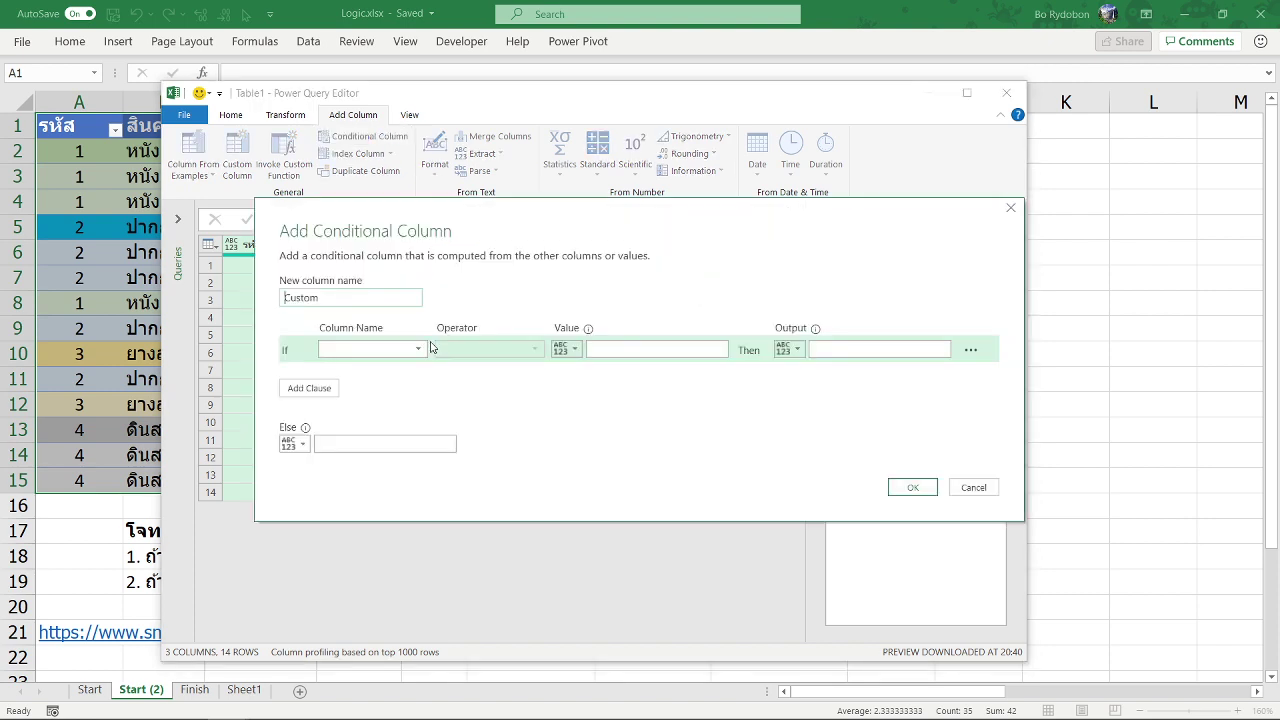
{"action": "left_click", "coordinate": [405, 352]}
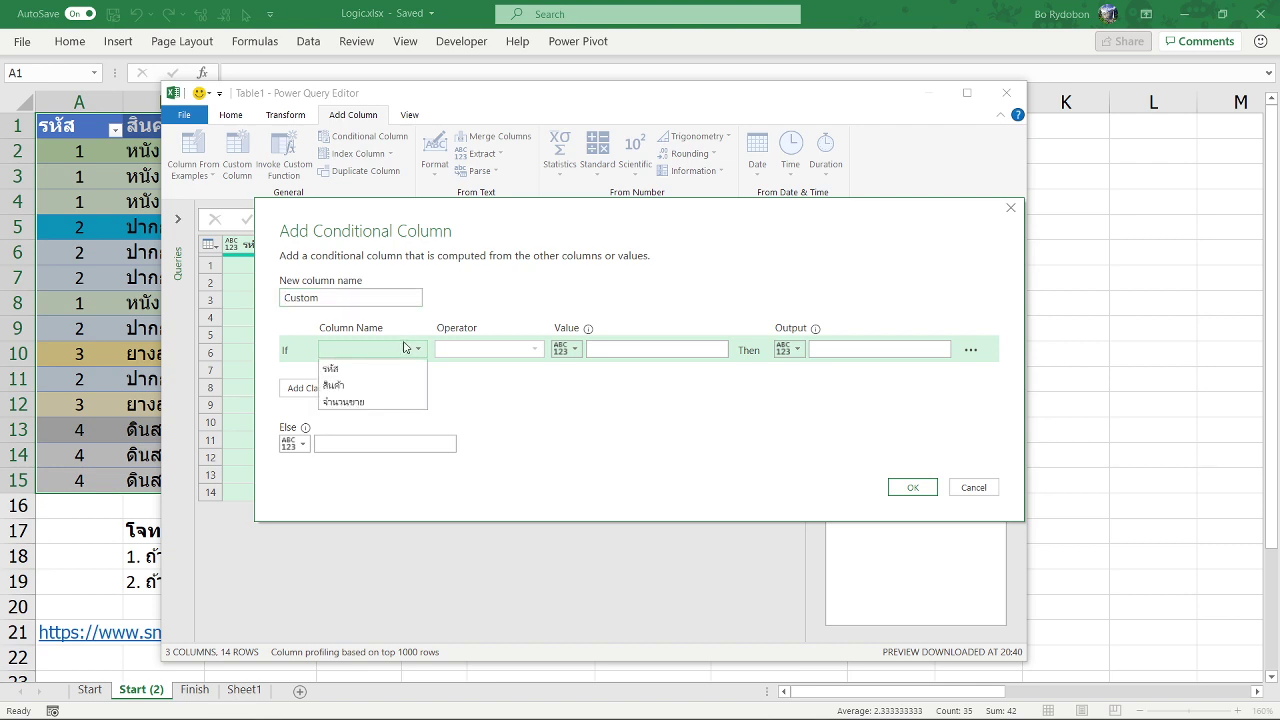
{"action": "left_click", "coordinate": [355, 402]}
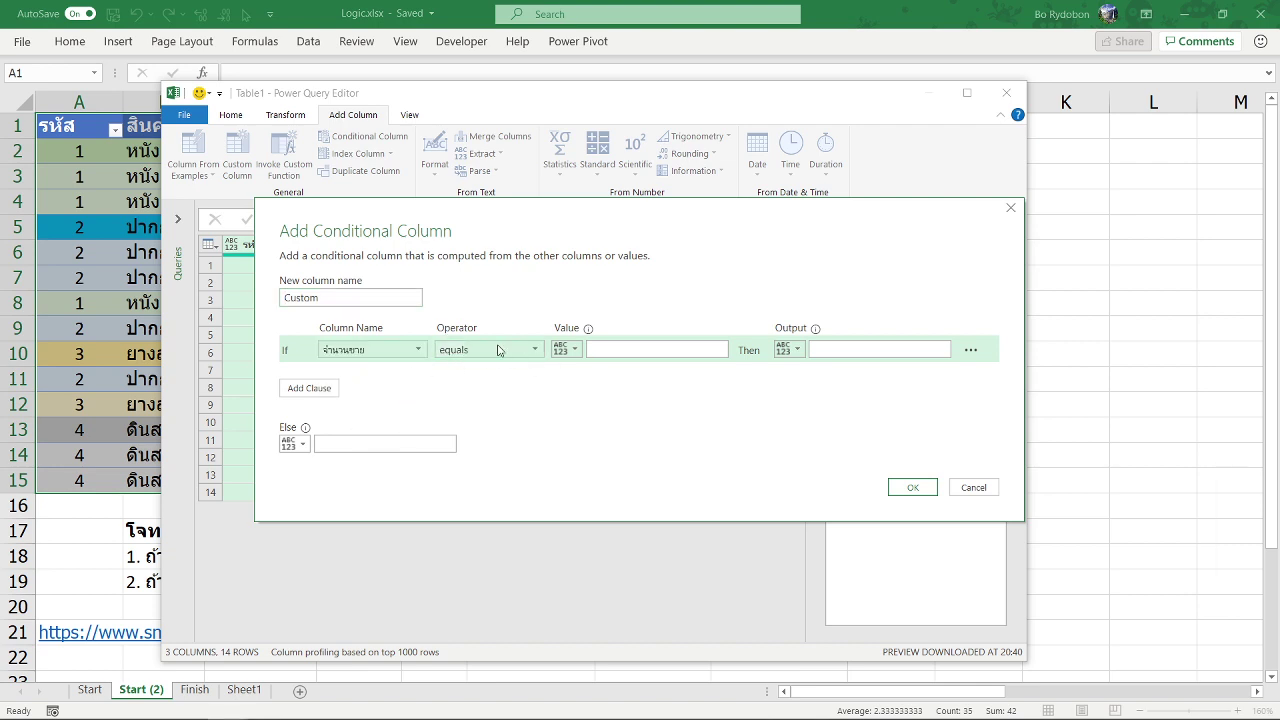
{"action": "left_click", "coordinate": [500, 349]}
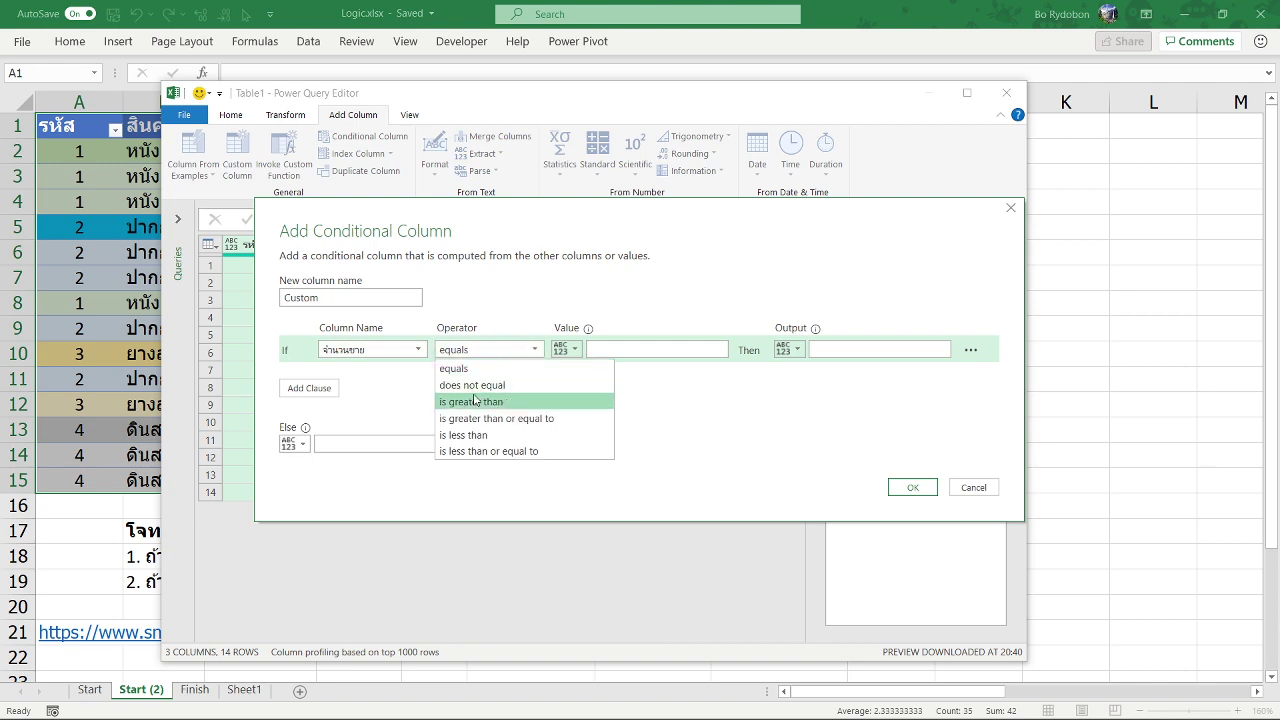
{"action": "left_click", "coordinate": [471, 401]}
{"action": "left_click", "coordinate": [620, 350]}
{"action": "type", "text": "0"}
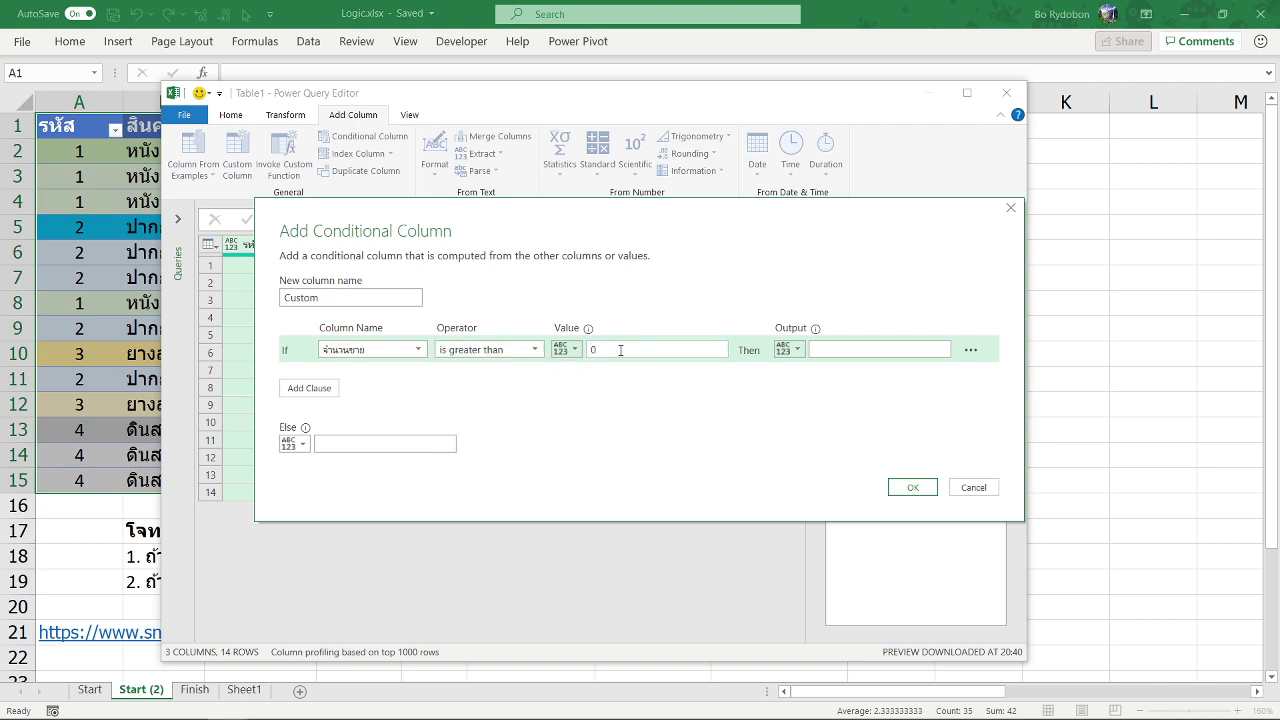
{"action": "left_click", "coordinate": [823, 347]}
{"action": "type", "text": "0"}
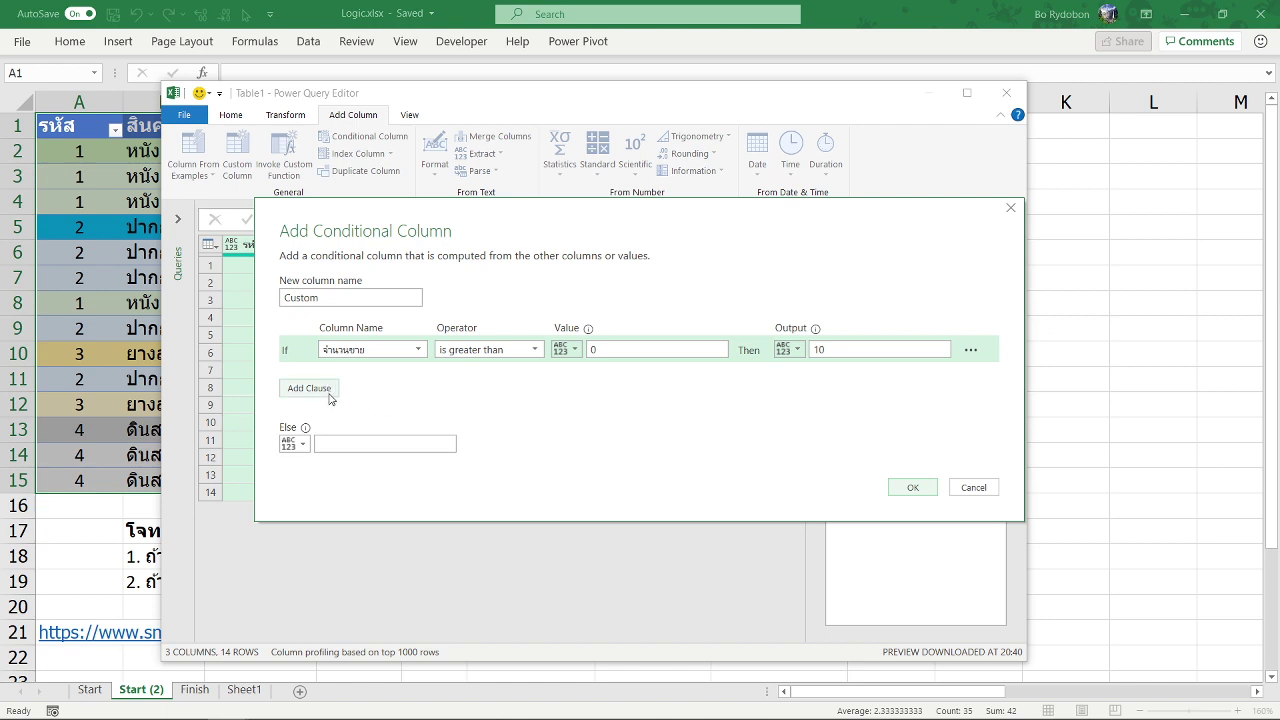
{"action": "left_click", "coordinate": [910, 488]}
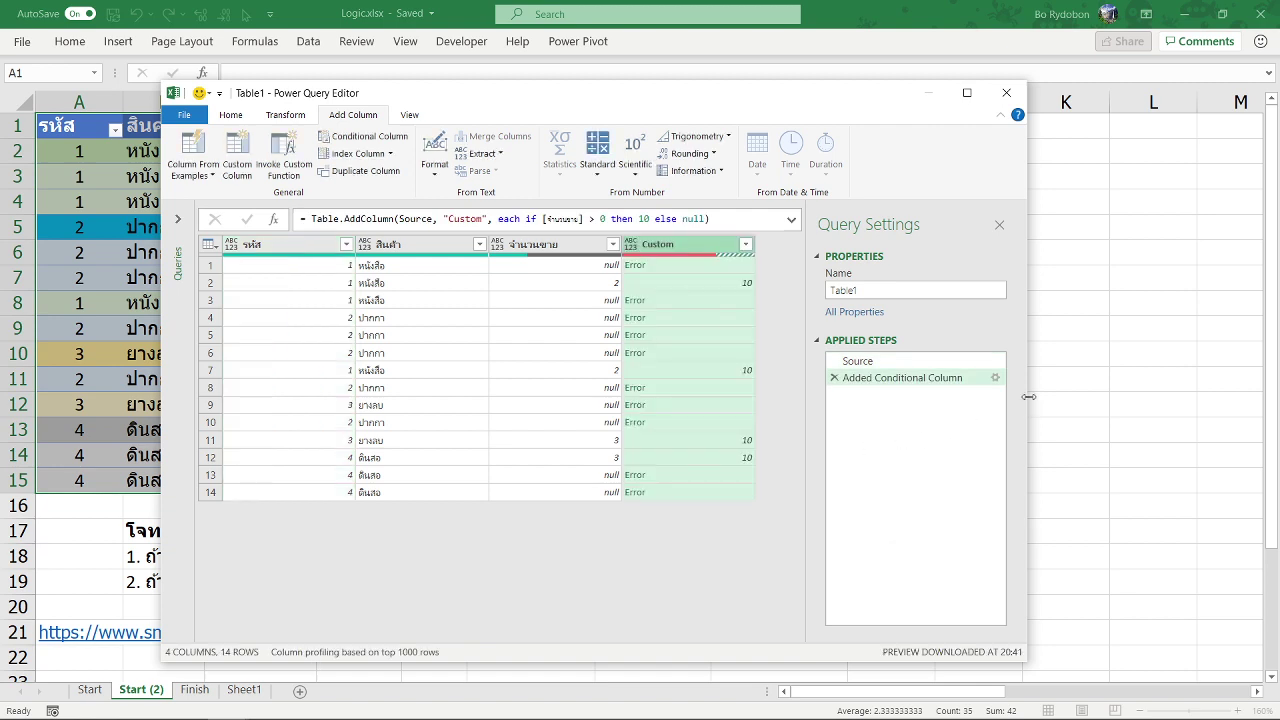
Step: Check the null in row 1, then Close & Load the query as Only Create Connection
{"action": "left_click_drag", "start_coordinate": [1030, 397], "coordinate": [1158, 390]}
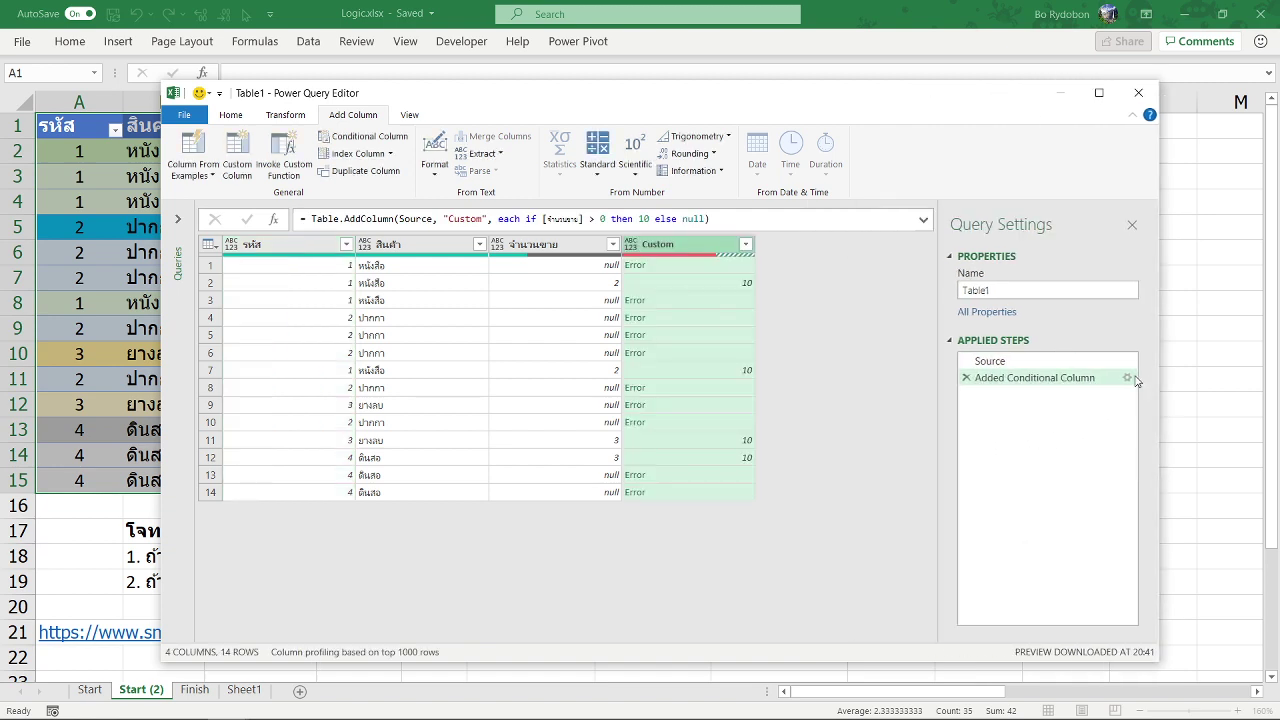
{"action": "left_click", "coordinate": [547, 266]}
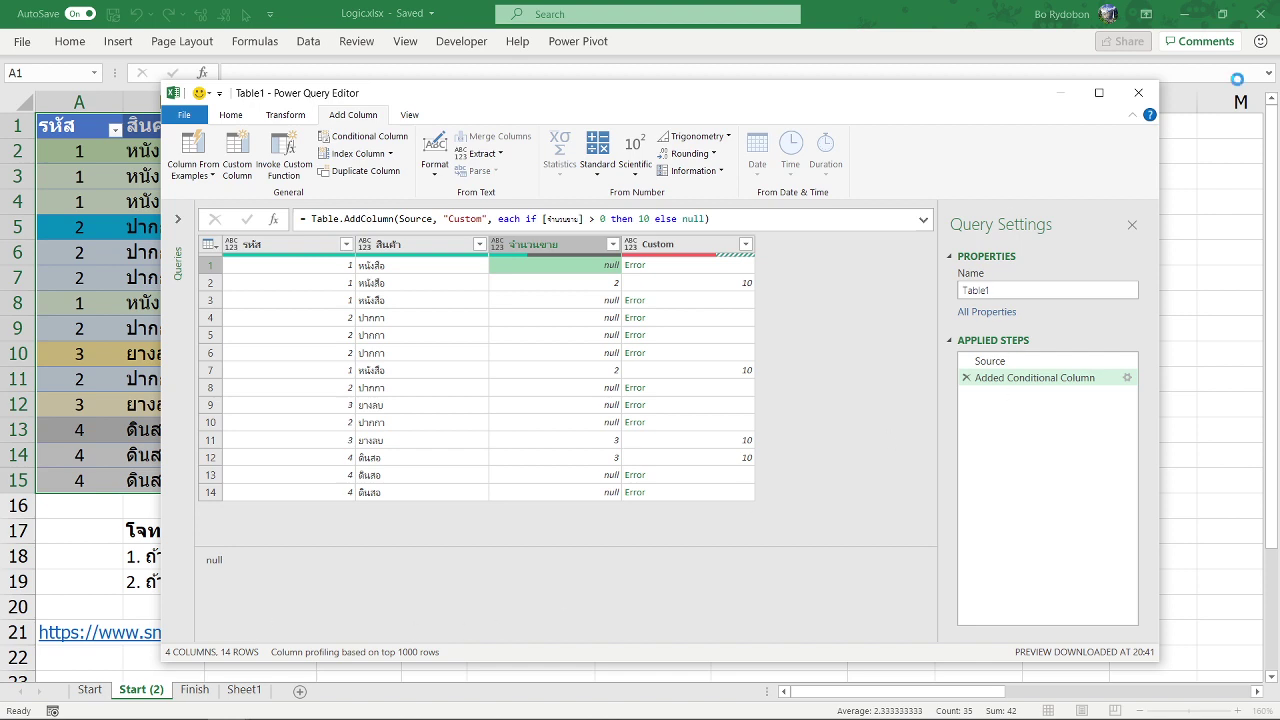
{"action": "left_click", "coordinate": [184, 115]}
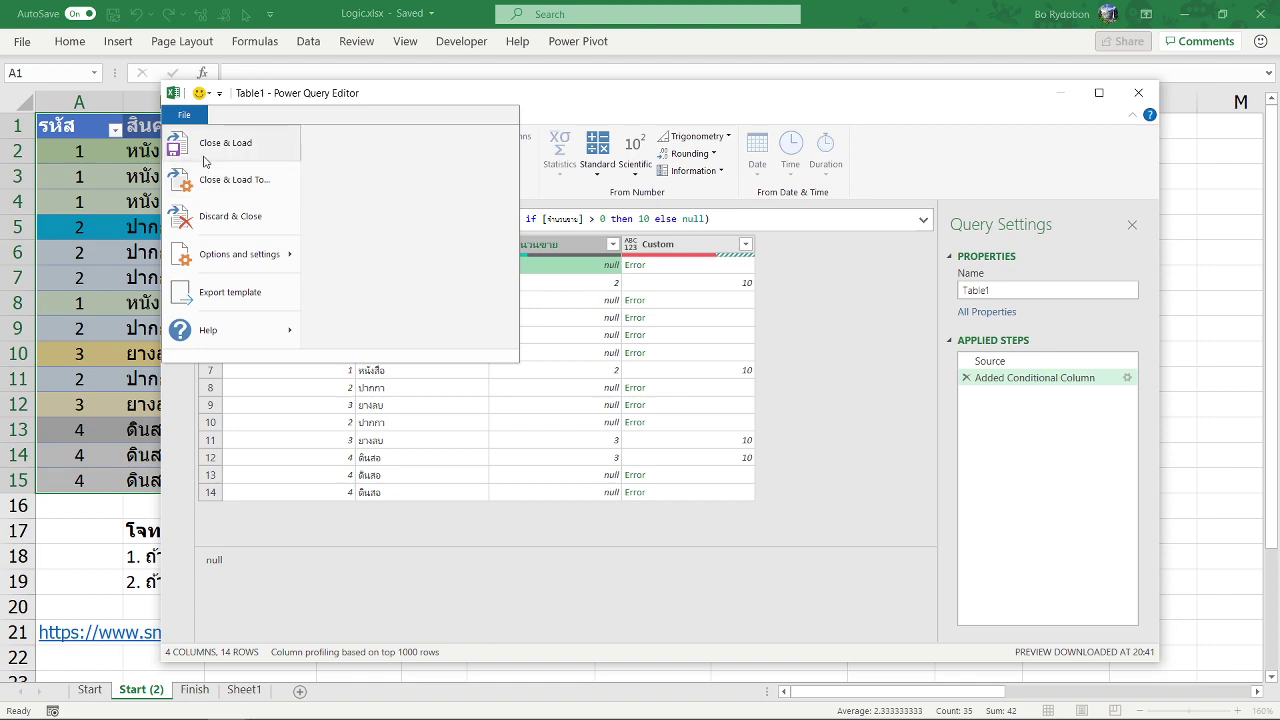
{"action": "left_click", "coordinate": [215, 179]}
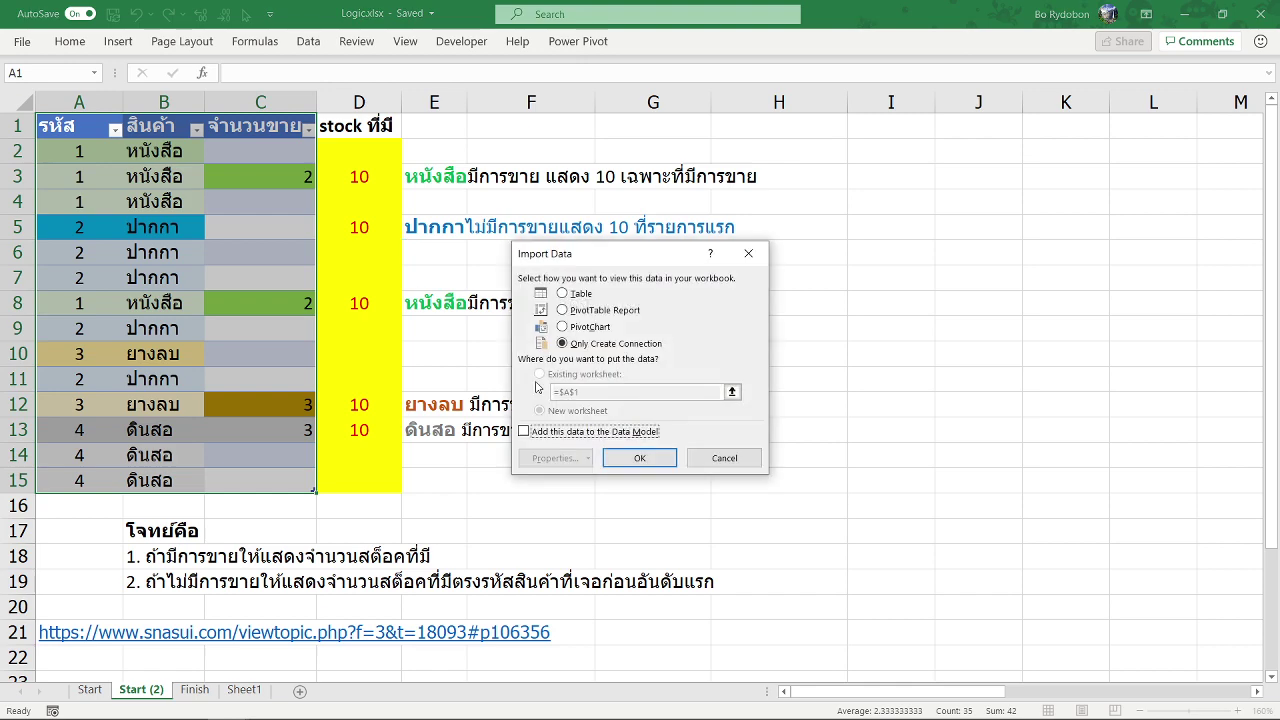
{"action": "left_click", "coordinate": [644, 462]}
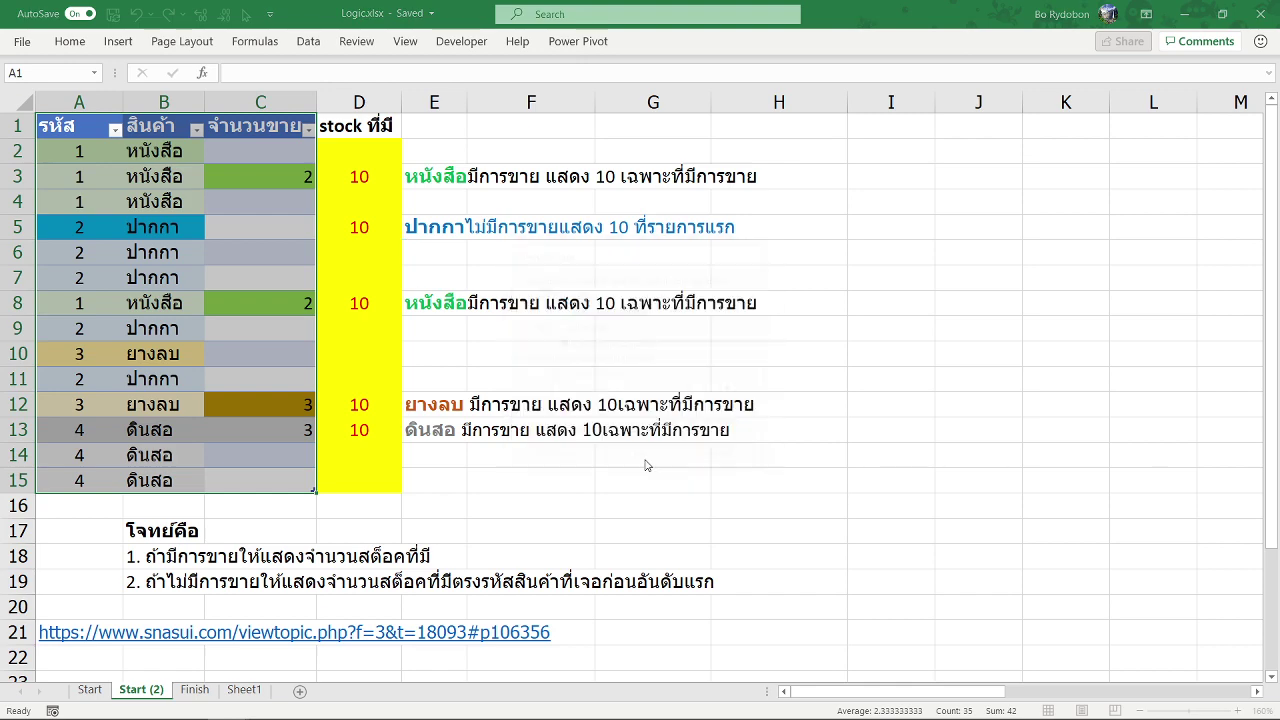
Step: Flip through the Finish, Sheet1, Start (2) and Start sheets
{"action": "left_click", "coordinate": [196, 692]}
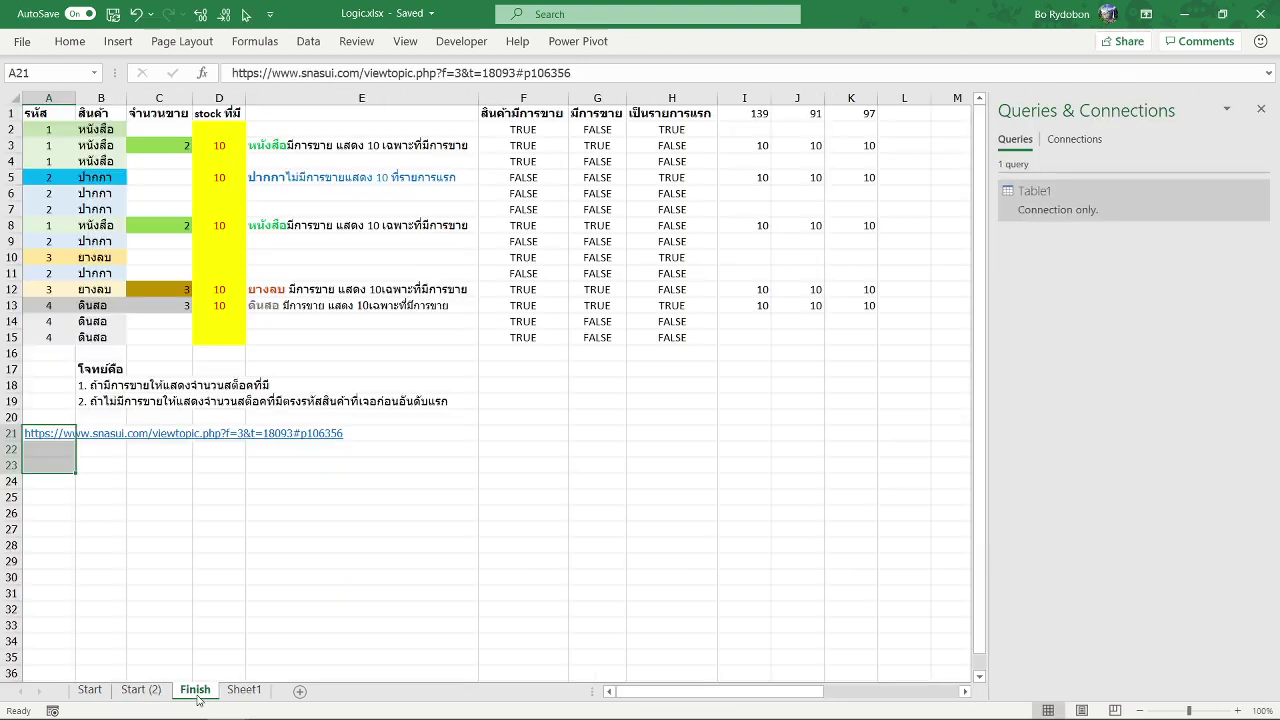
{"action": "left_click", "coordinate": [226, 692]}
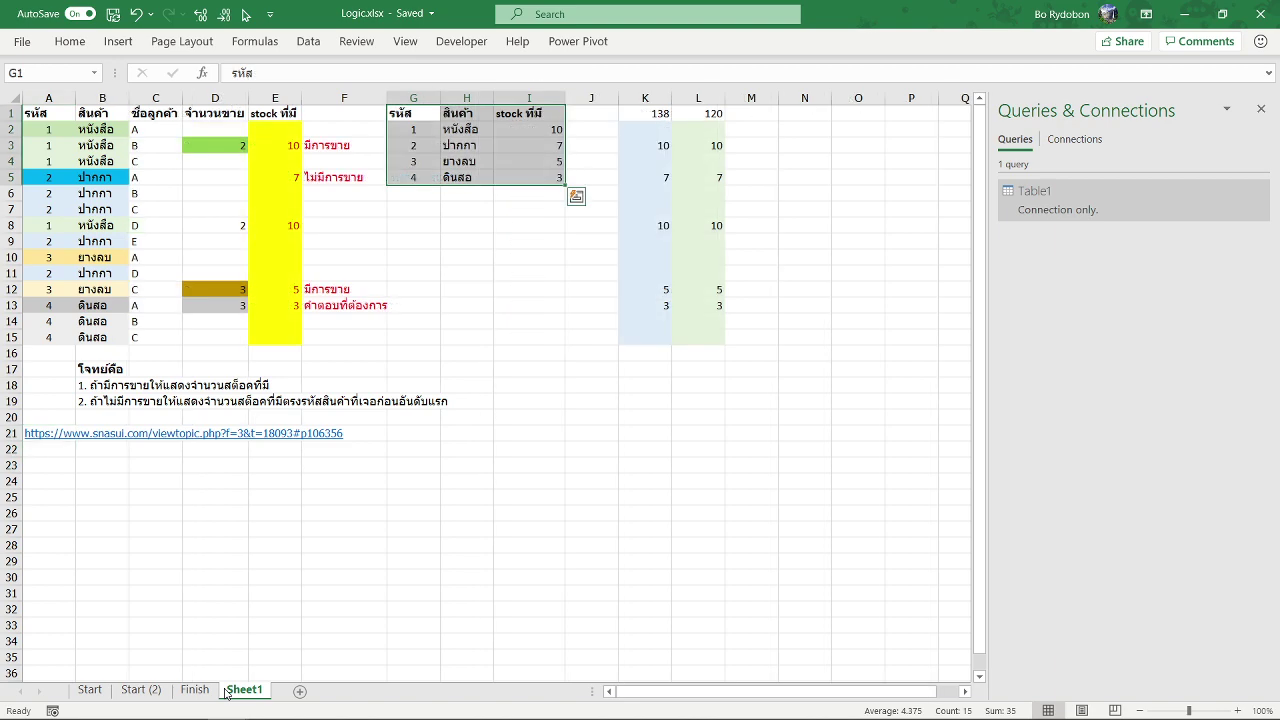
{"action": "left_click", "coordinate": [124, 692]}
{"action": "left_click", "coordinate": [92, 692]}
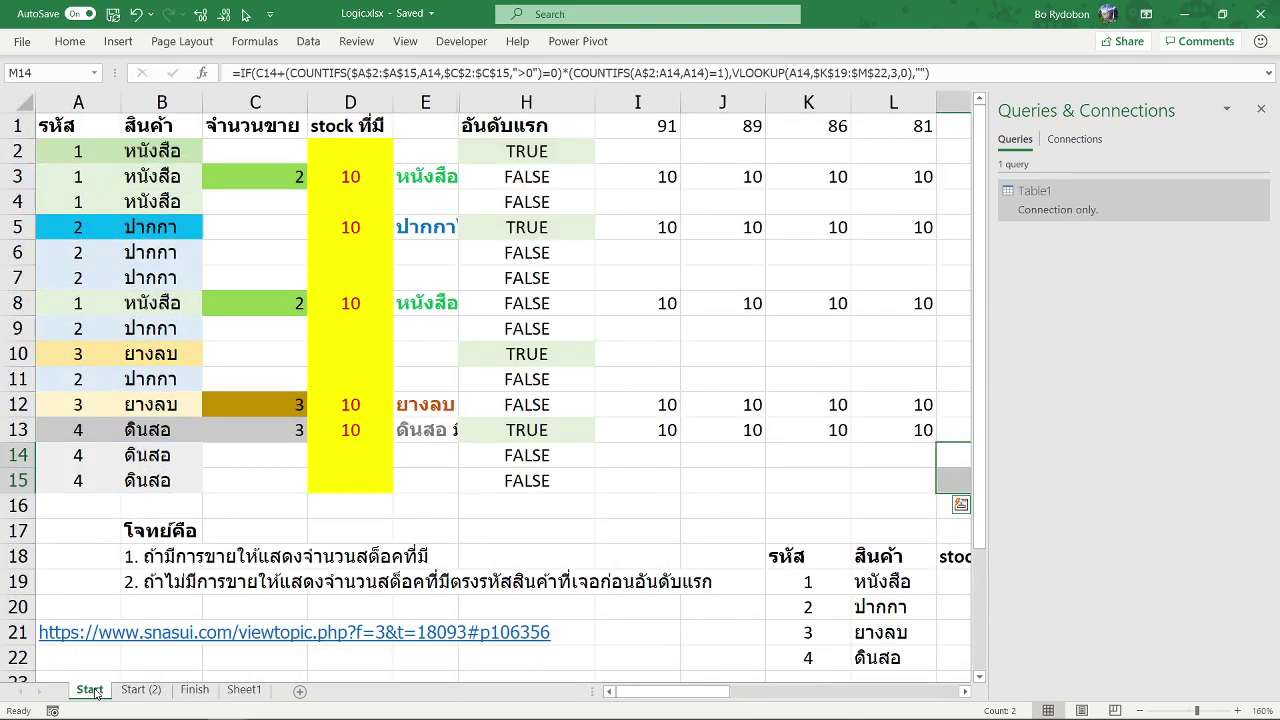
Step: Review Start's row 2 formulas, select P2:P4 to see their total, and return to Start (2)
{"action": "left_click", "coordinate": [662, 152]}
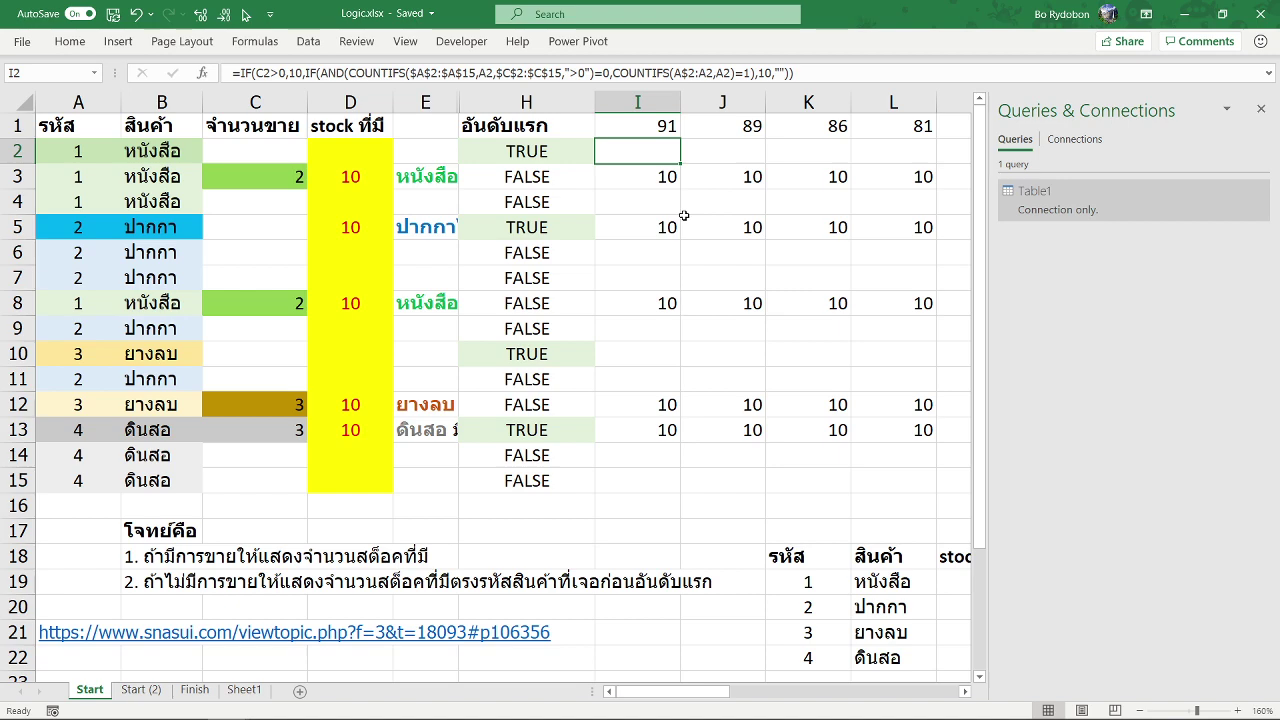
{"action": "key", "text": "Right"}
{"action": "key", "text": "Right"}
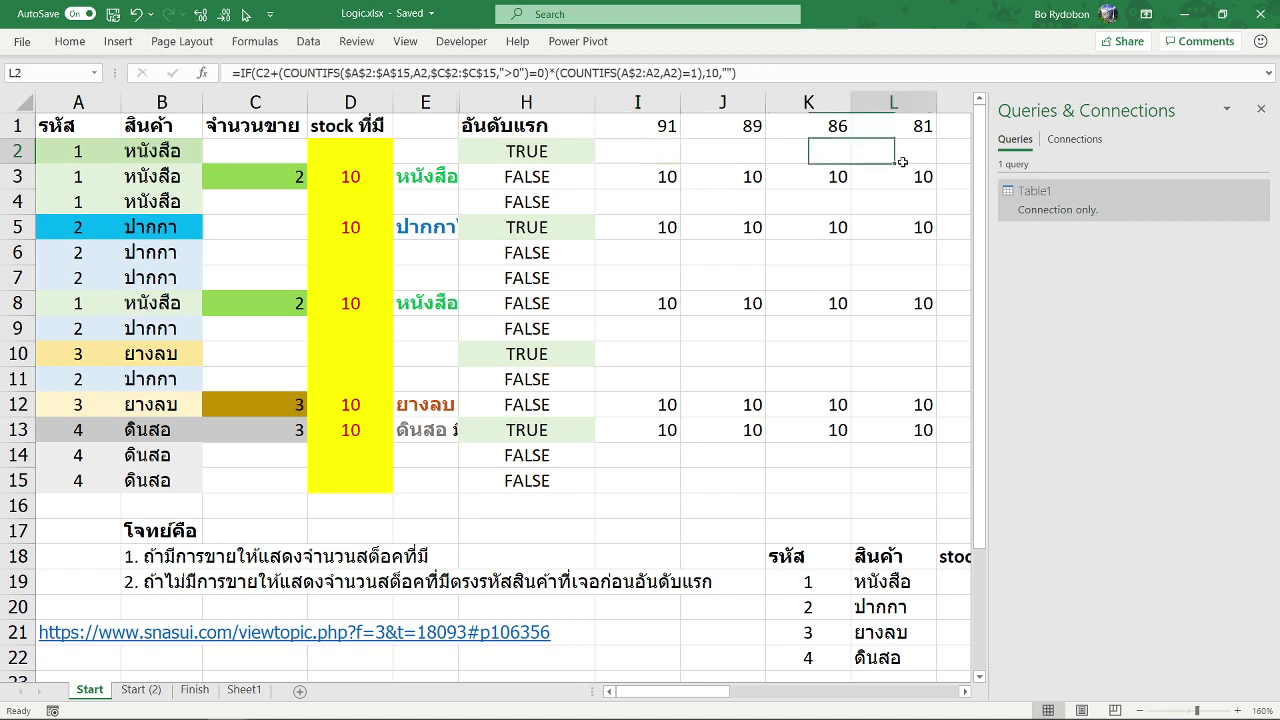
{"action": "key", "text": "Right"}
{"action": "key", "text": "Right"}
{"action": "key", "text": "Right"}
{"action": "key", "text": "Right"}
{"action": "key", "text": "Right"}
{"action": "key", "text": "Right"}
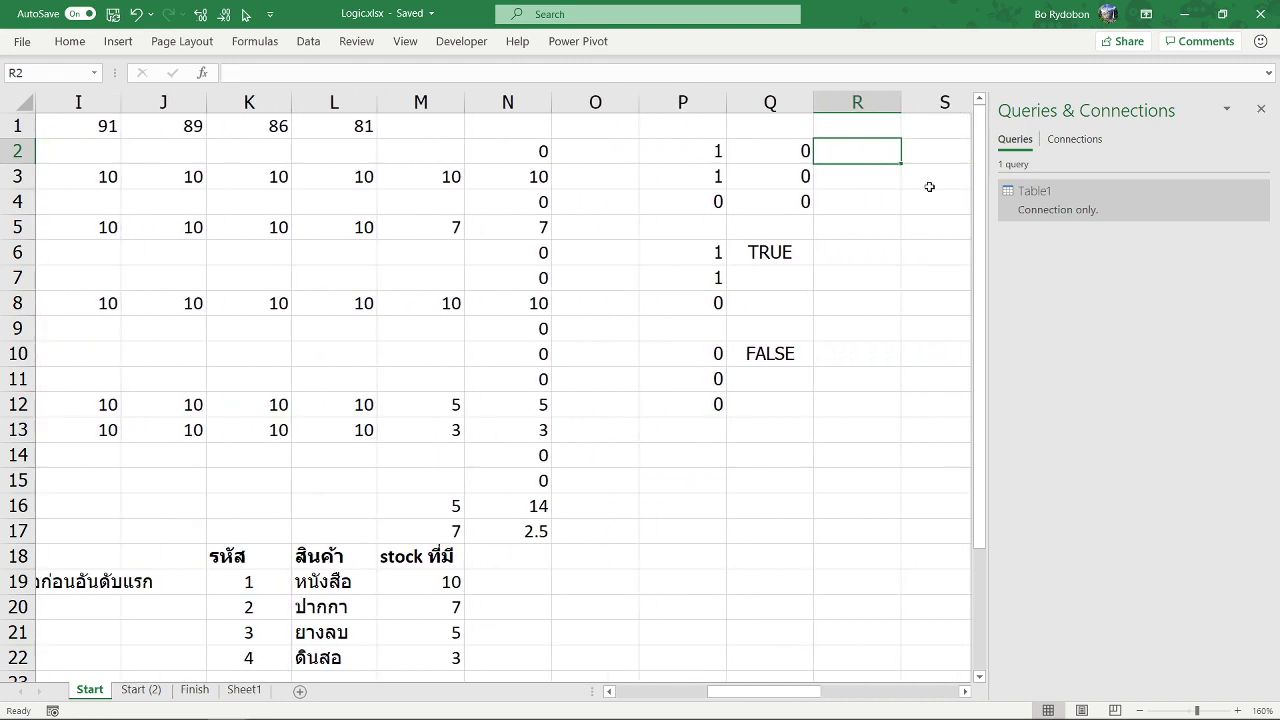
{"action": "key", "text": "Left"}
{"action": "key", "text": "Left"}
{"action": "key", "text": "Down"}
{"action": "key", "text": "Up"}
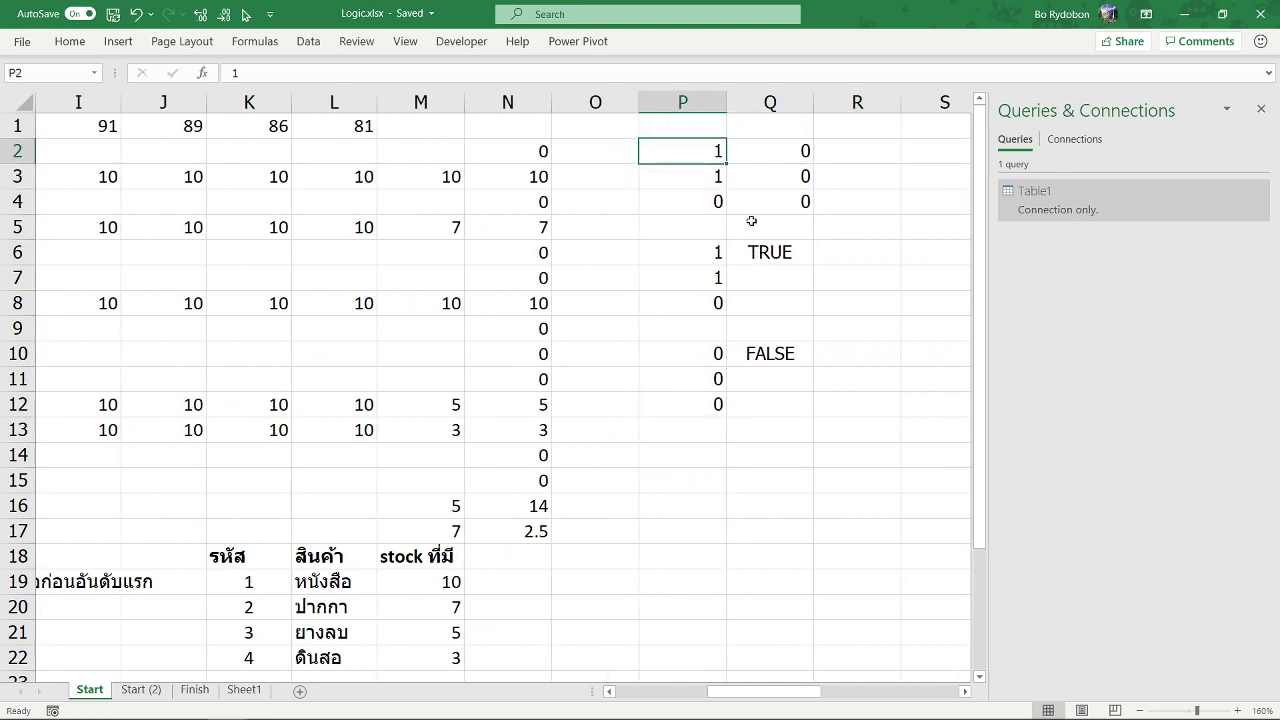
{"action": "left_click_drag", "start_coordinate": [662, 151], "coordinate": [688, 199]}
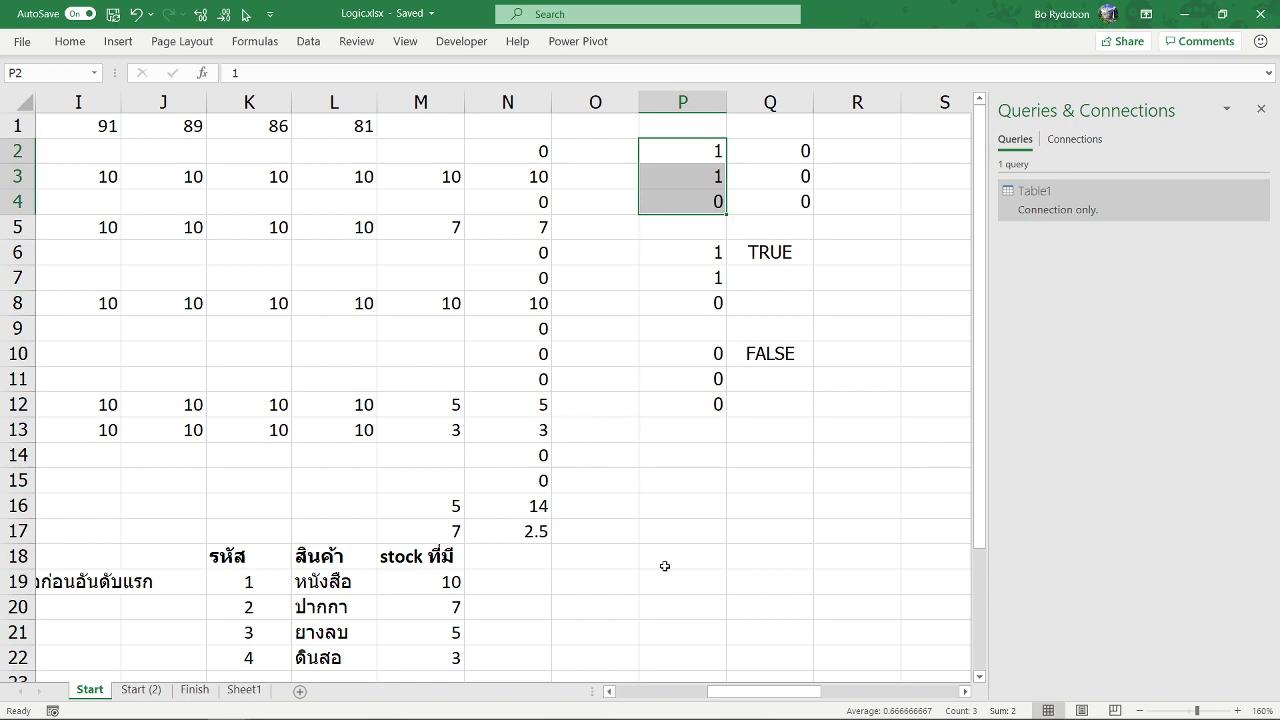
{"action": "left_click", "coordinate": [140, 690]}
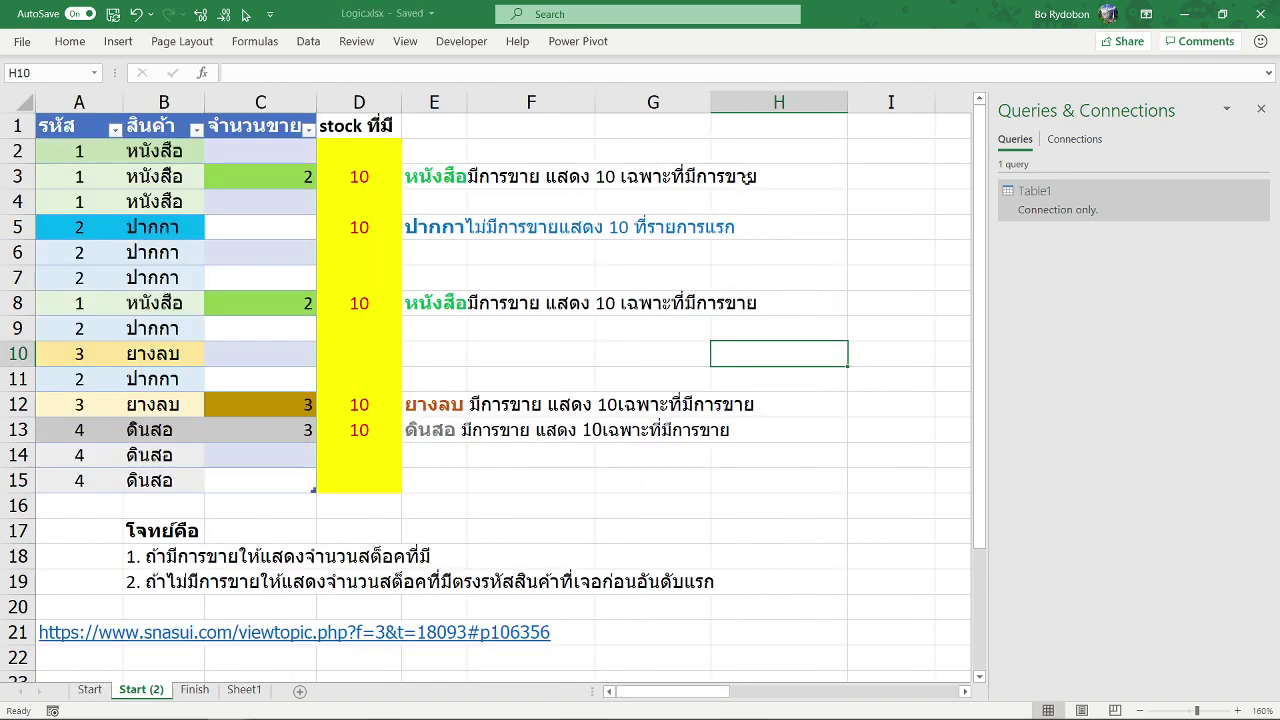
Step: Widen column G and enter =MATCH(Table1[สินค้า],Table1[สินค้า],) in H2, giving 1, 4, 9, 12
{"action": "left_click_drag", "start_coordinate": [710, 102], "coordinate": [770, 102]}
{"action": "left_click", "coordinate": [827, 160]}
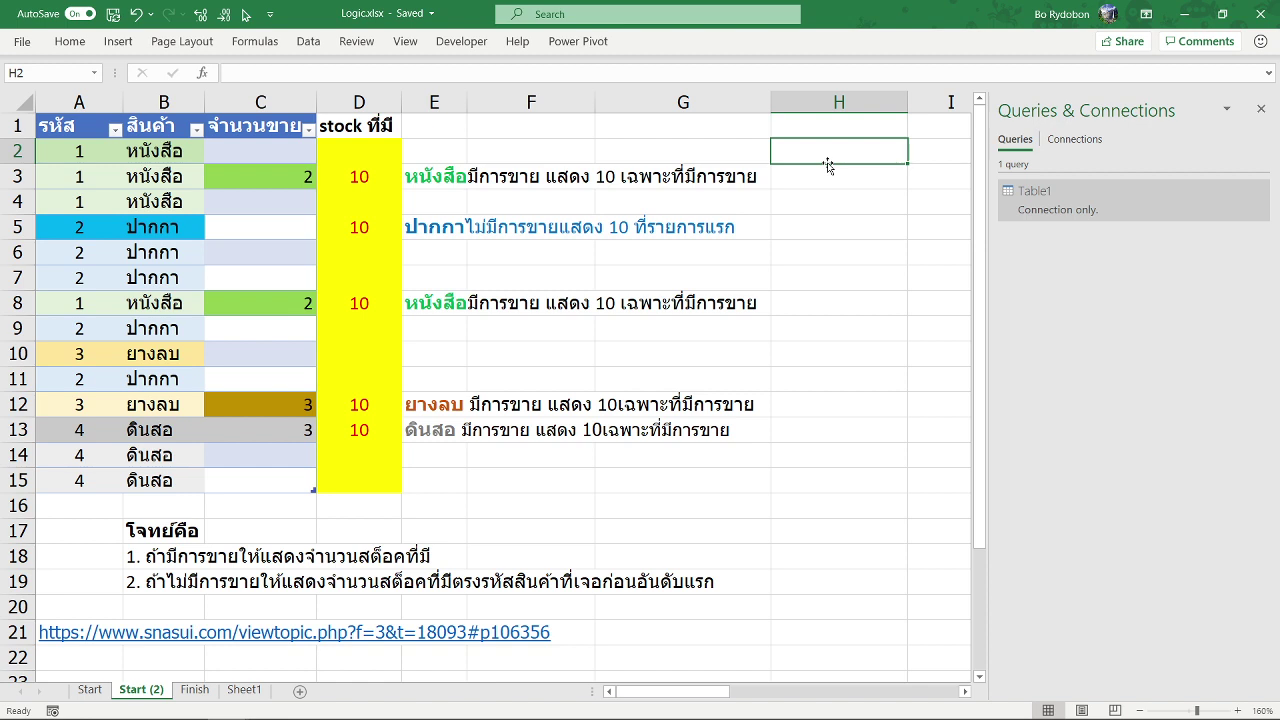
{"action": "type", "text": "="}
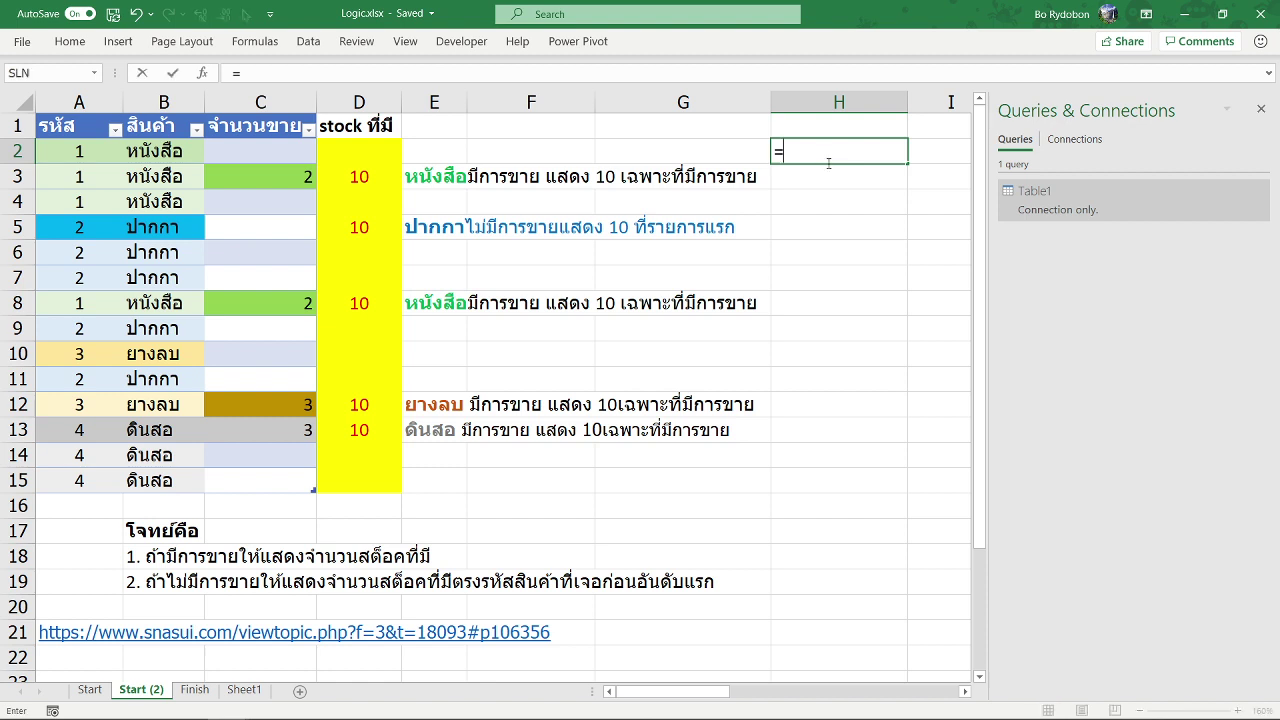
{"action": "type", "text": "mat"}
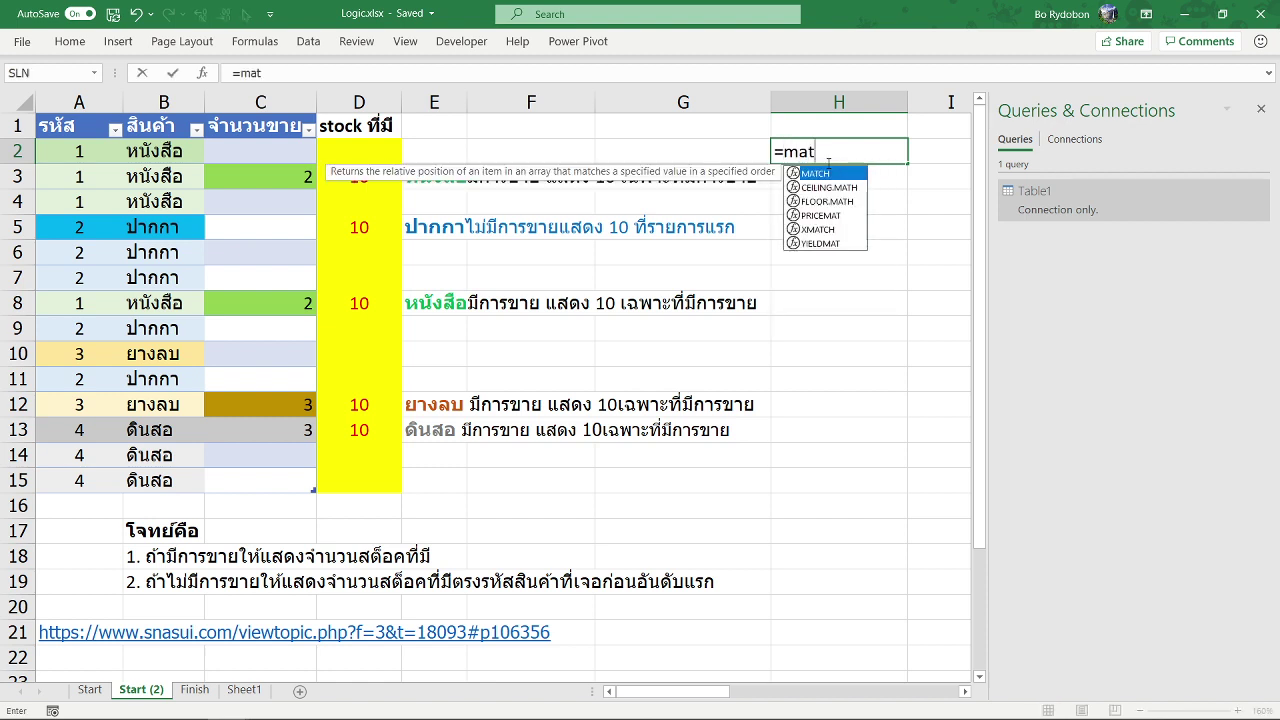
{"action": "key", "text": "Tab"}
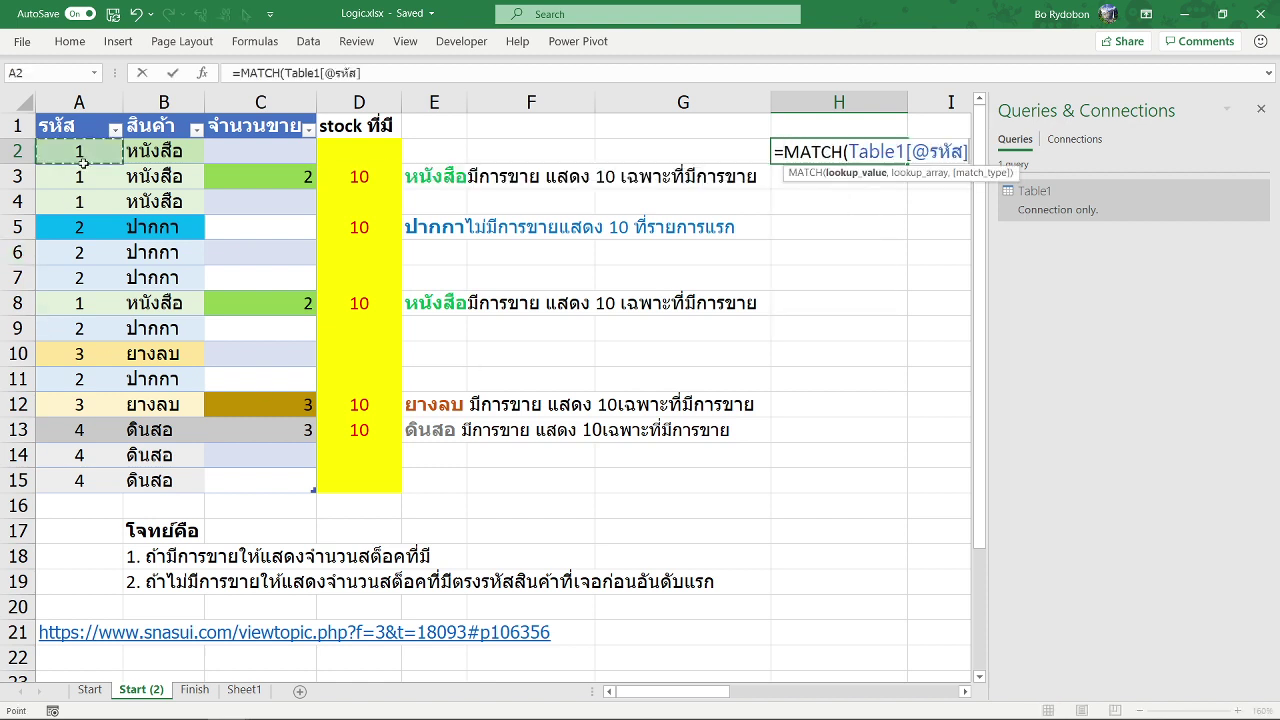
{"action": "left_click_drag", "start_coordinate": [82, 160], "coordinate": [69, 478]}
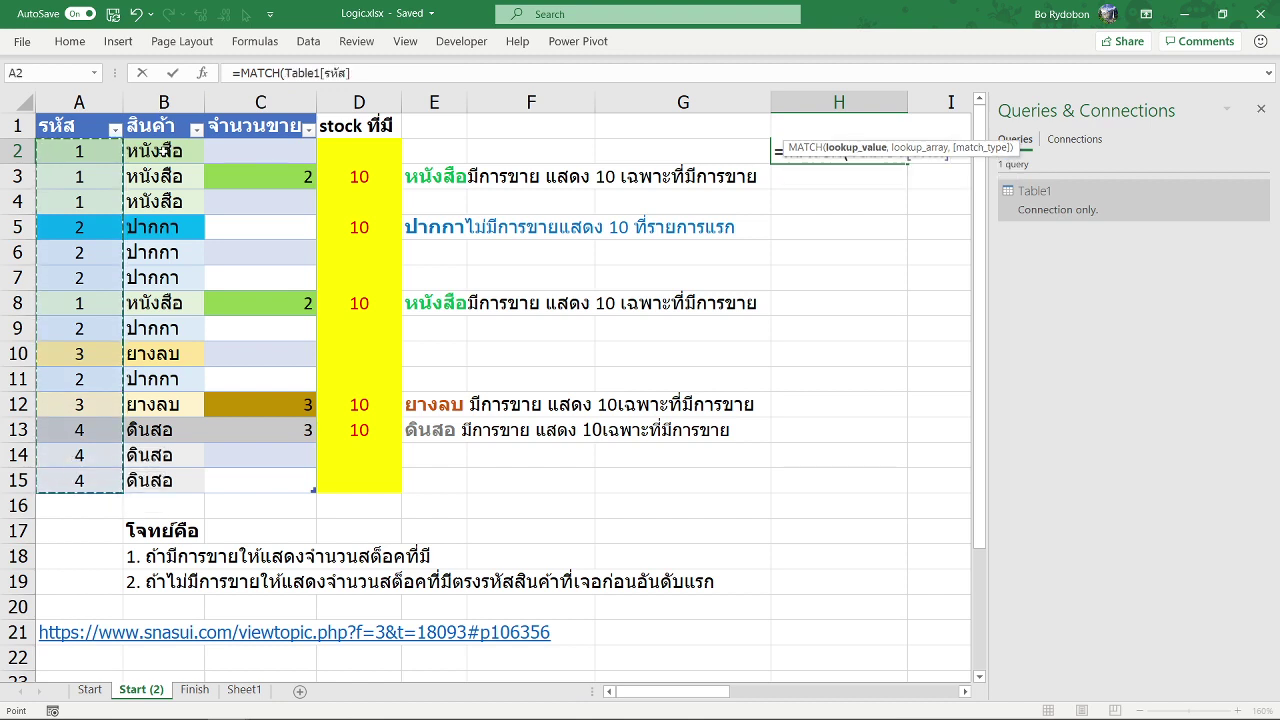
{"action": "left_click_drag", "start_coordinate": [164, 152], "coordinate": [132, 480]}
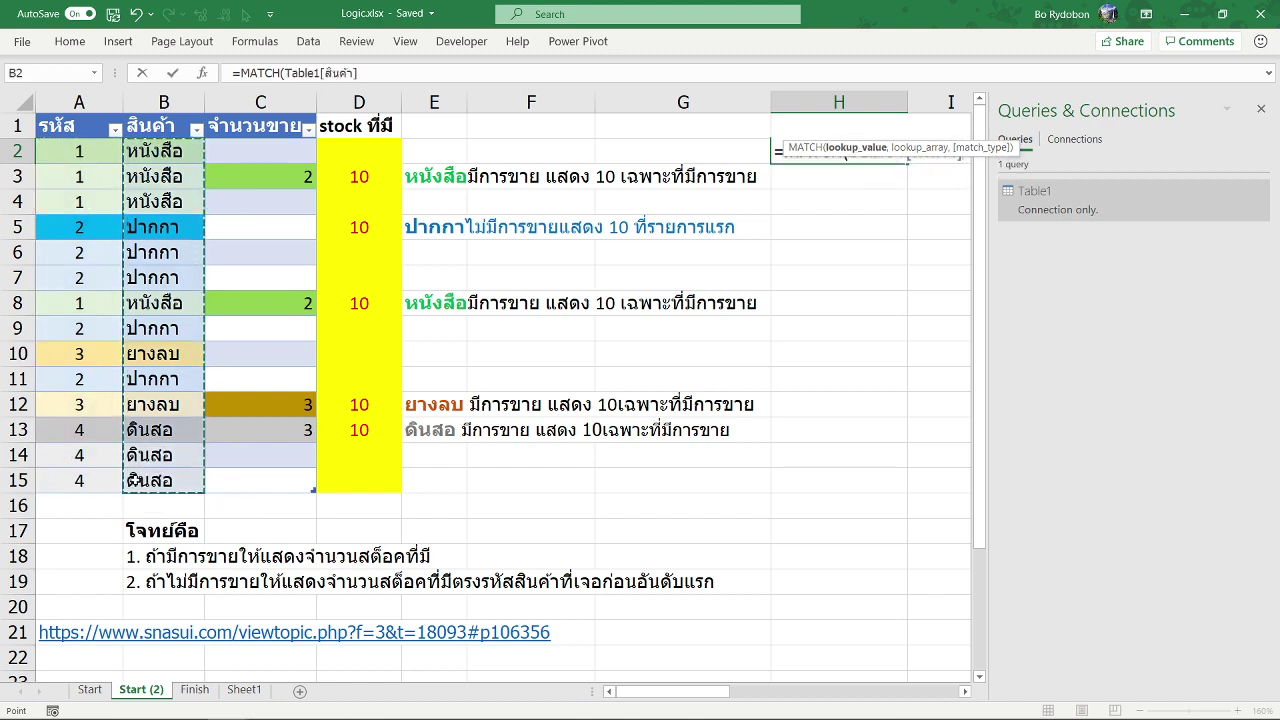
{"action": "type", "text": ","}
{"action": "left_click_drag", "start_coordinate": [156, 155], "coordinate": [151, 470]}
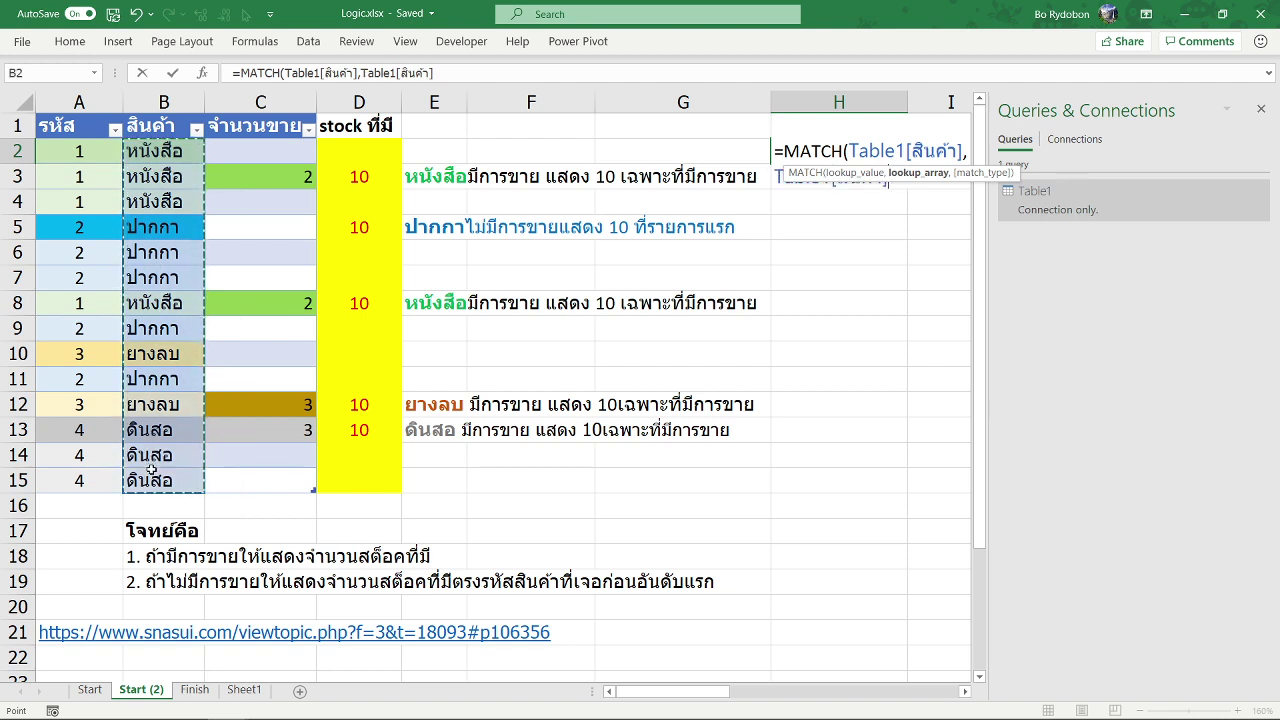
{"action": "type", "text": ","}
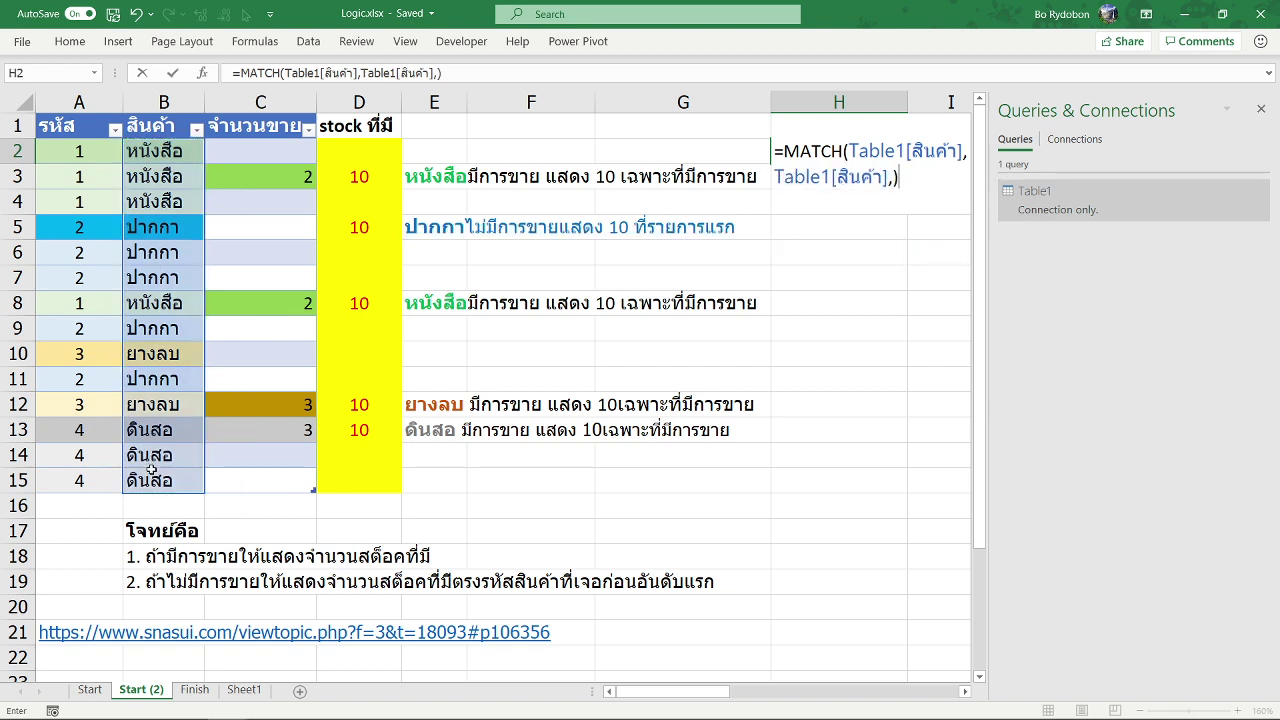
{"action": "key", "text": "Return"}
{"action": "key", "text": "Up"}
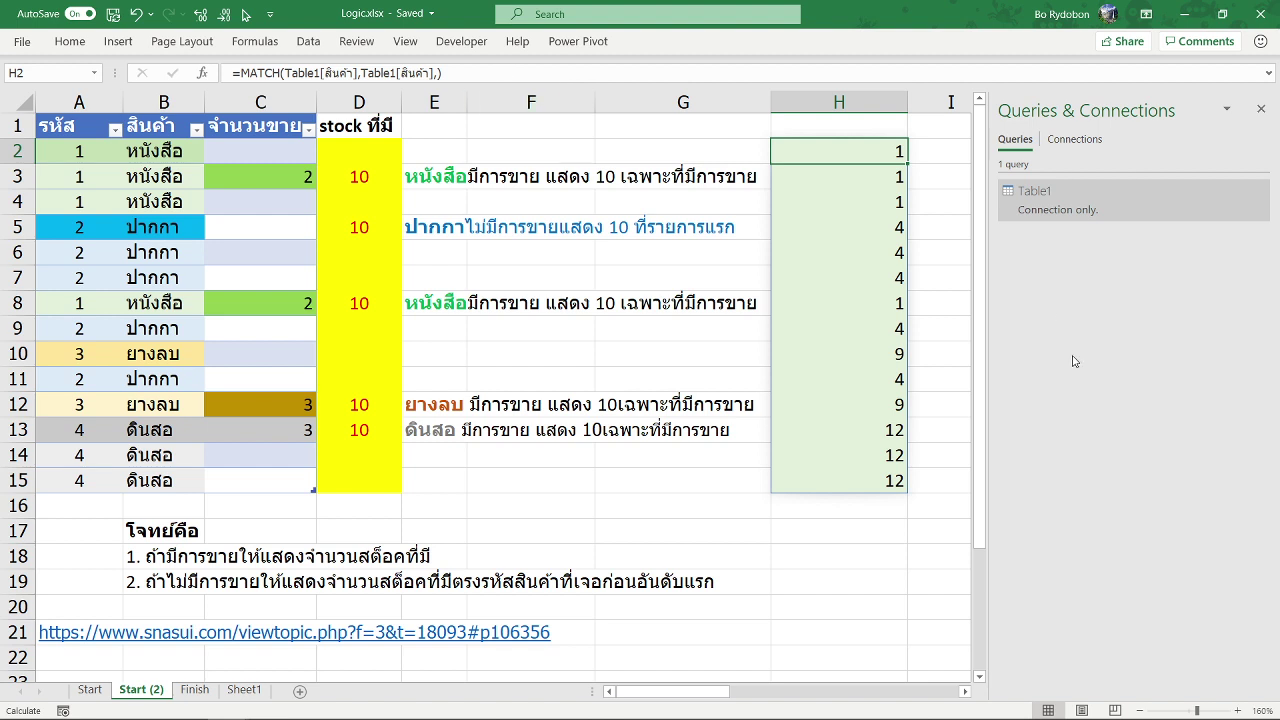
{"action": "left_click_drag", "start_coordinate": [989, 364], "coordinate": [1219, 327]}
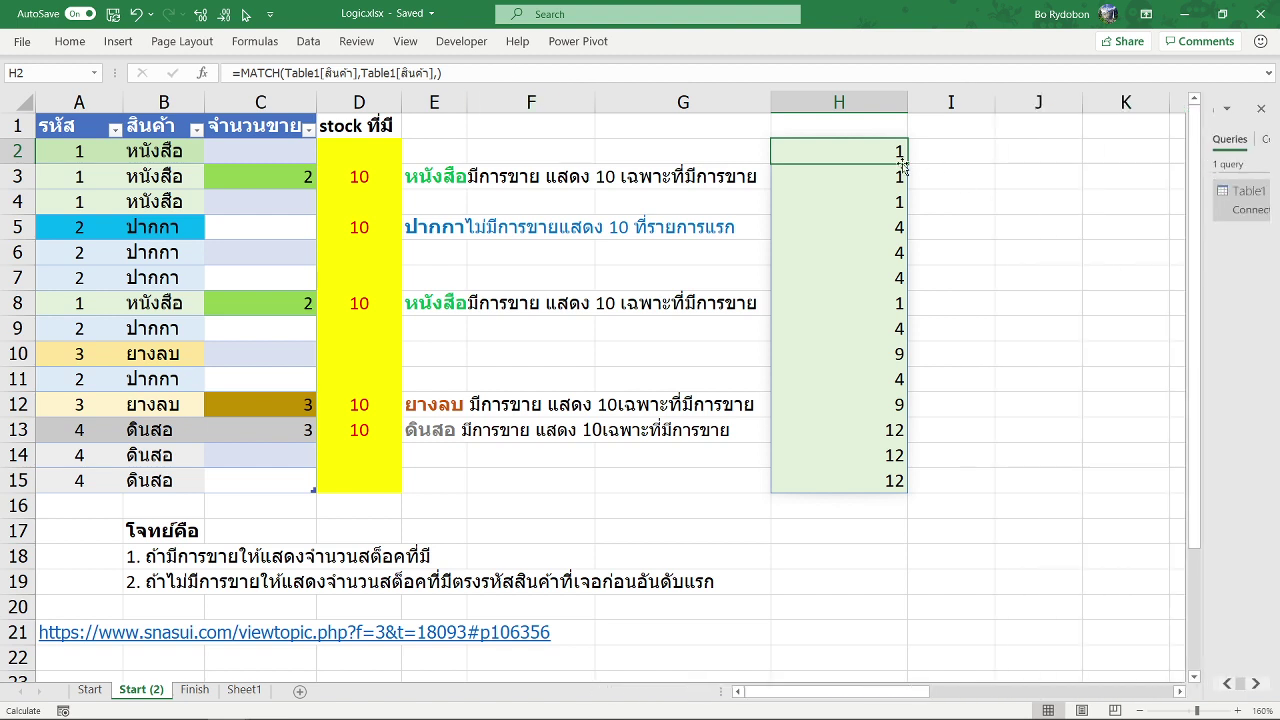
Step: Wrap H2's MATCH in FREQUENCY, using ROW(Table1[สินค้า]) minus the header row as bins
{"action": "key", "text": "F2"}
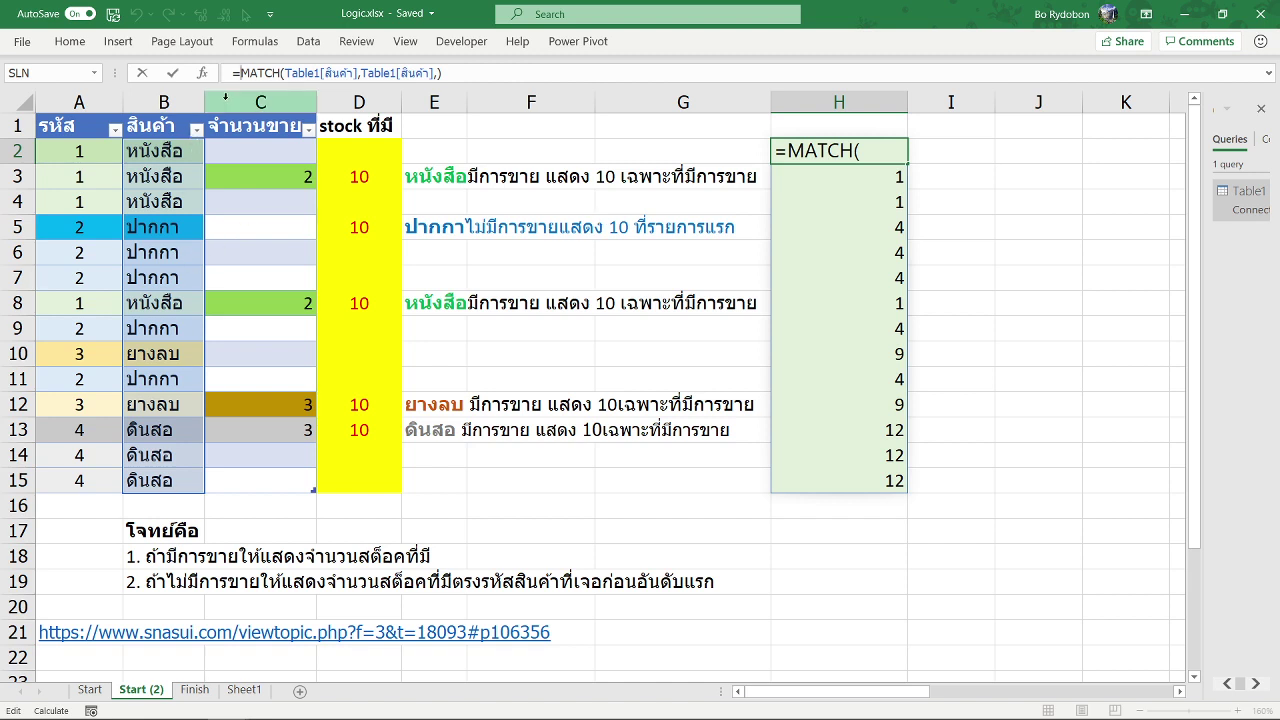
{"action": "type", "text": "f"}
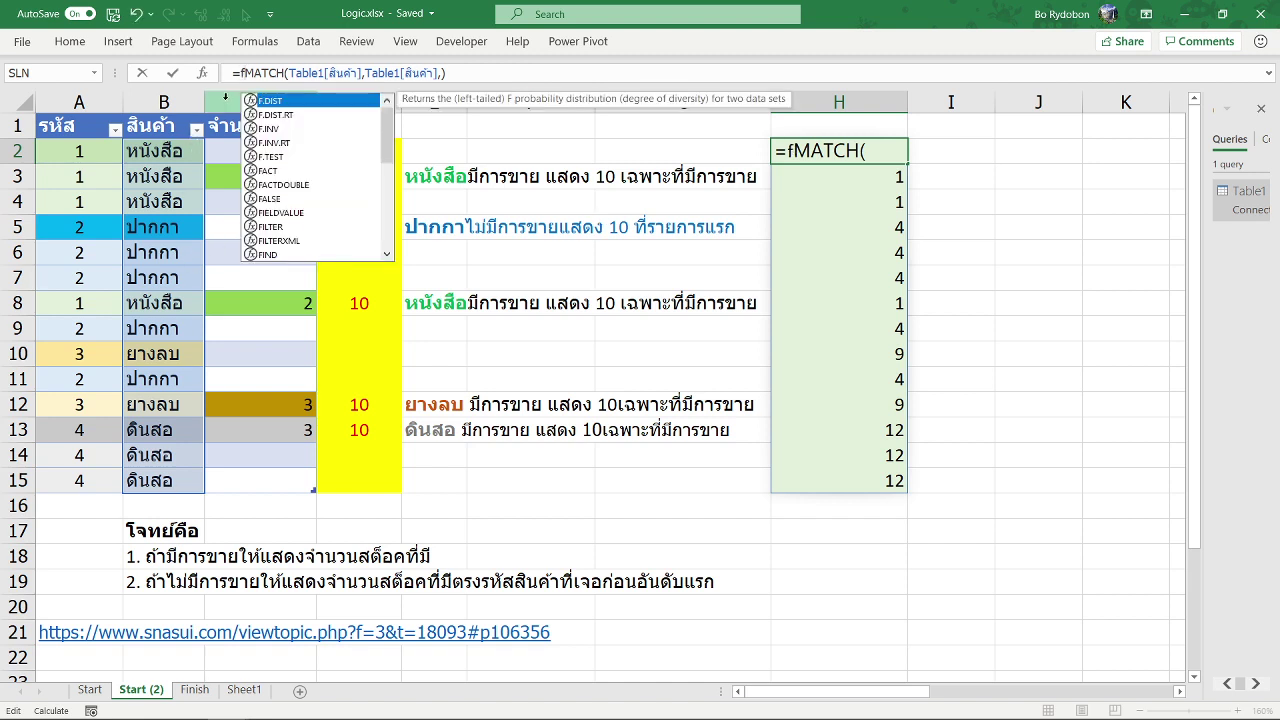
{"action": "type", "text": "requency("}
{"action": "key", "text": "End"}
{"action": "type", "text": ","}
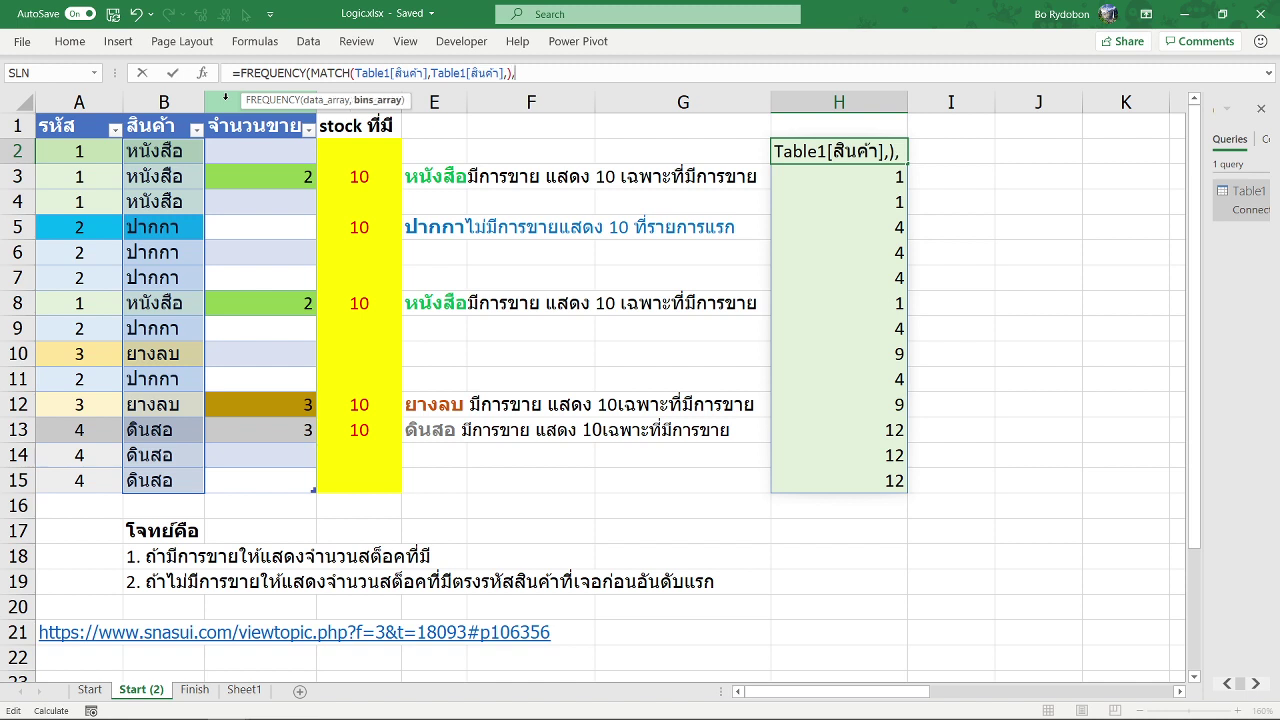
{"action": "type", "text": "row"}
{"action": "key", "text": "Tab"}
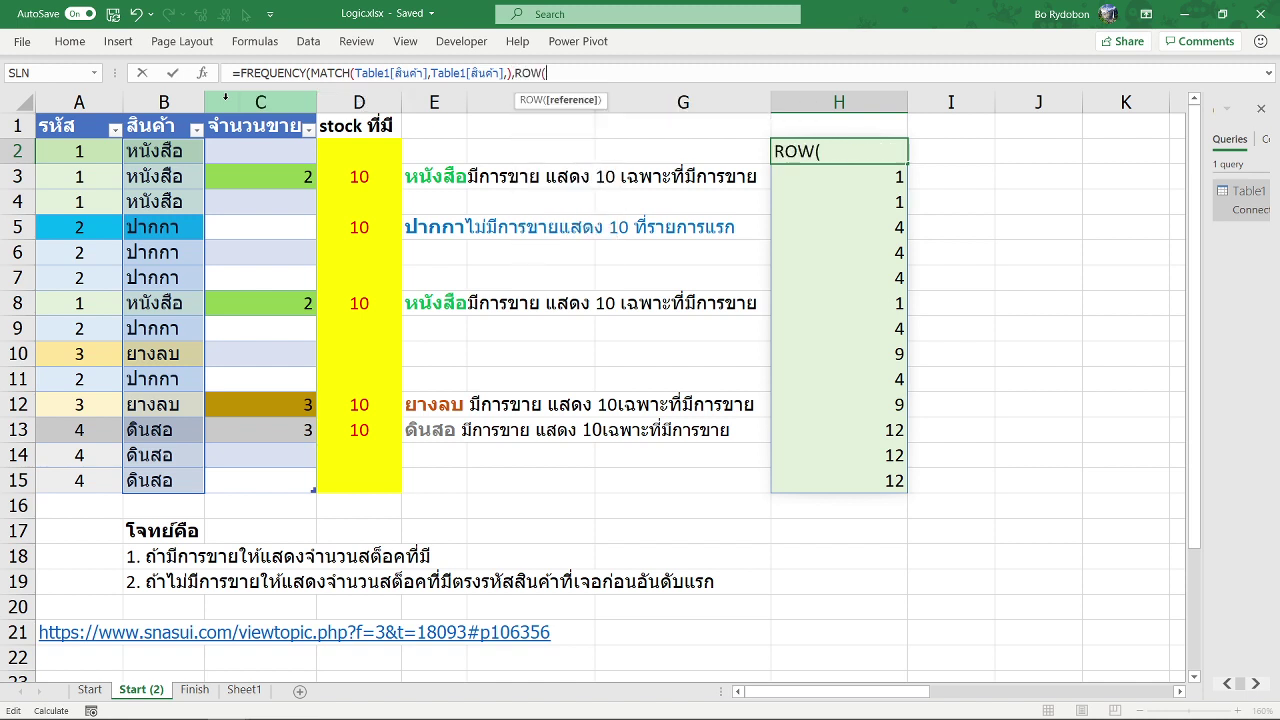
{"action": "left_click_drag", "start_coordinate": [150, 151], "coordinate": [145, 477]}
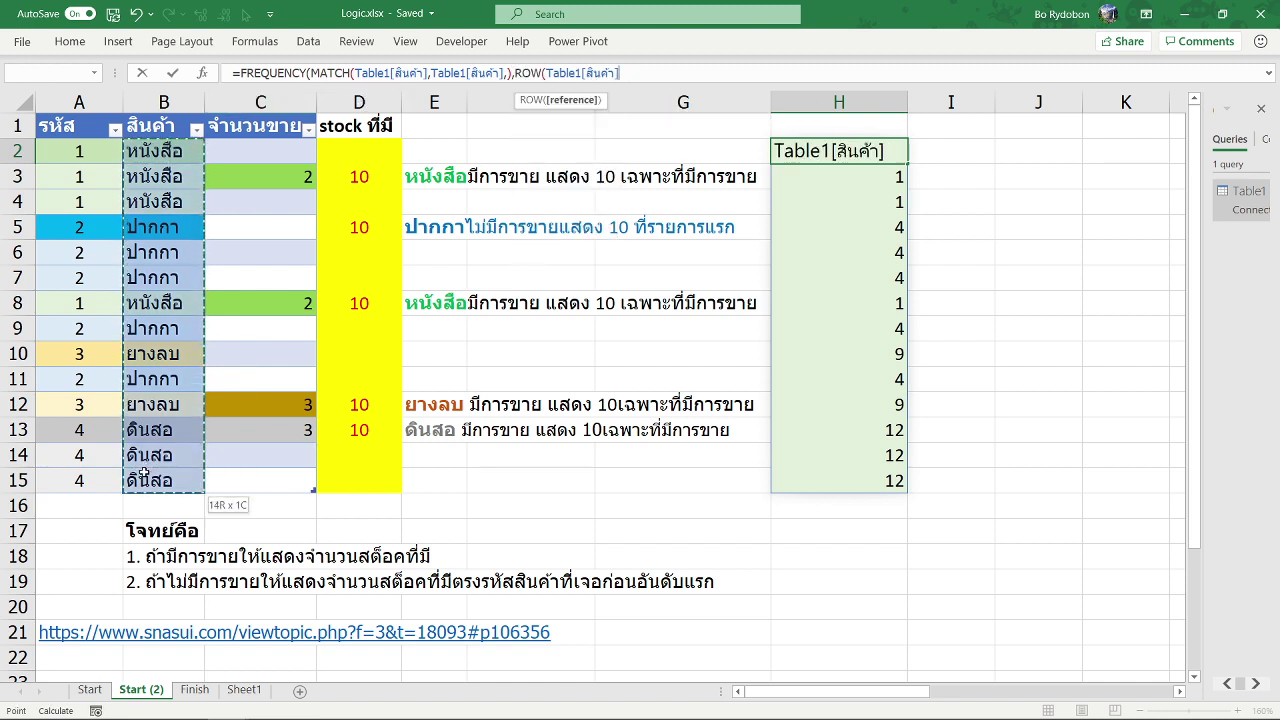
{"action": "type", "text": ")"}
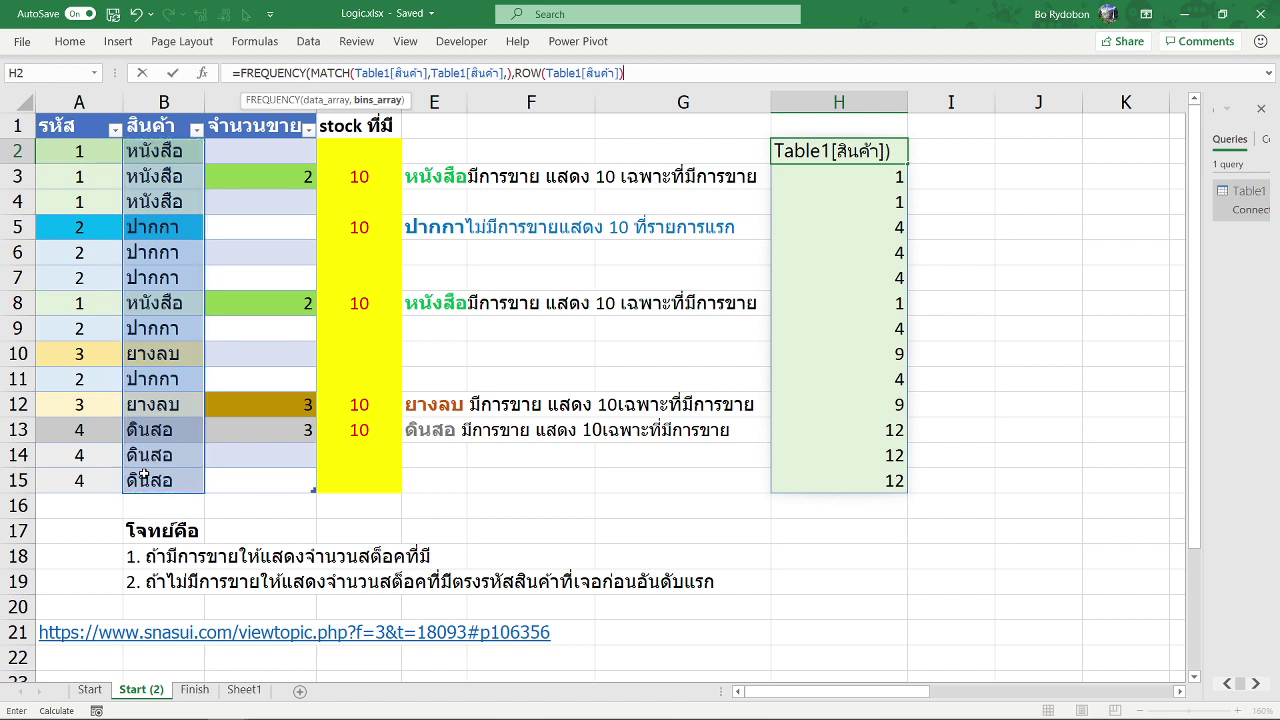
{"action": "type", "text": "-ro"}
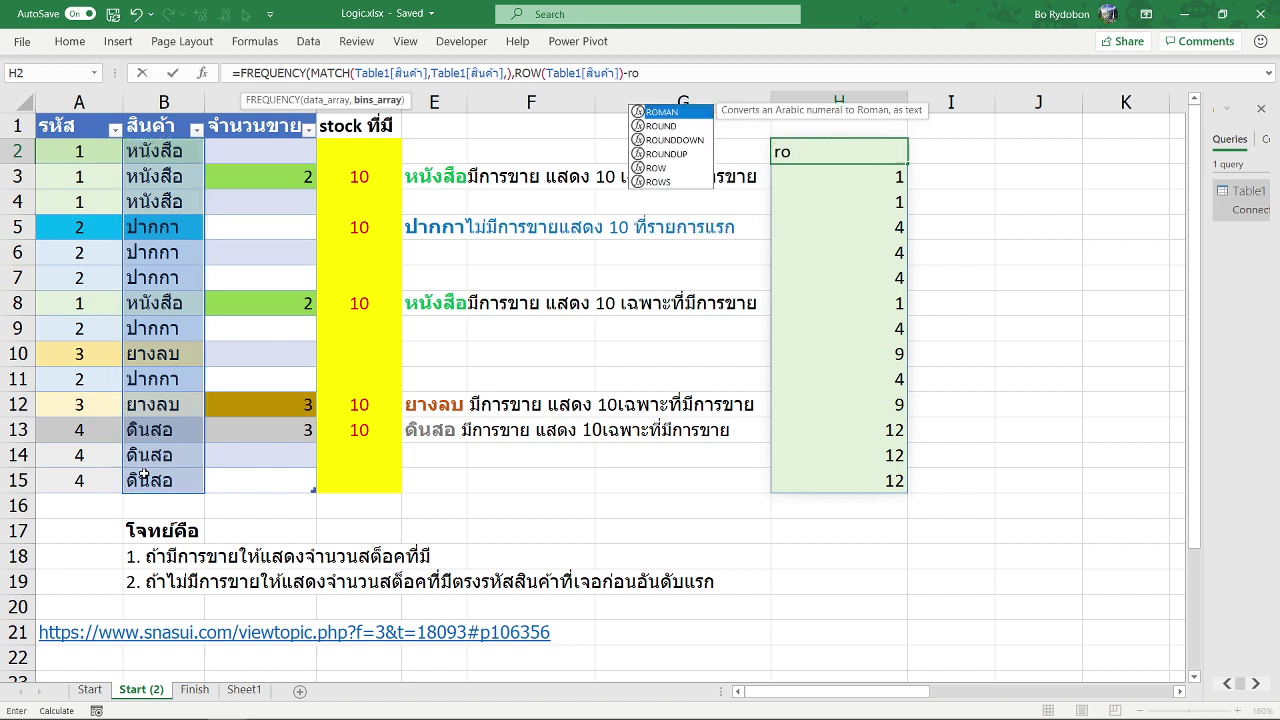
{"action": "type", "text": "ws"}
{"action": "key", "text": "BackSpace"}
{"action": "type", "text": "("}
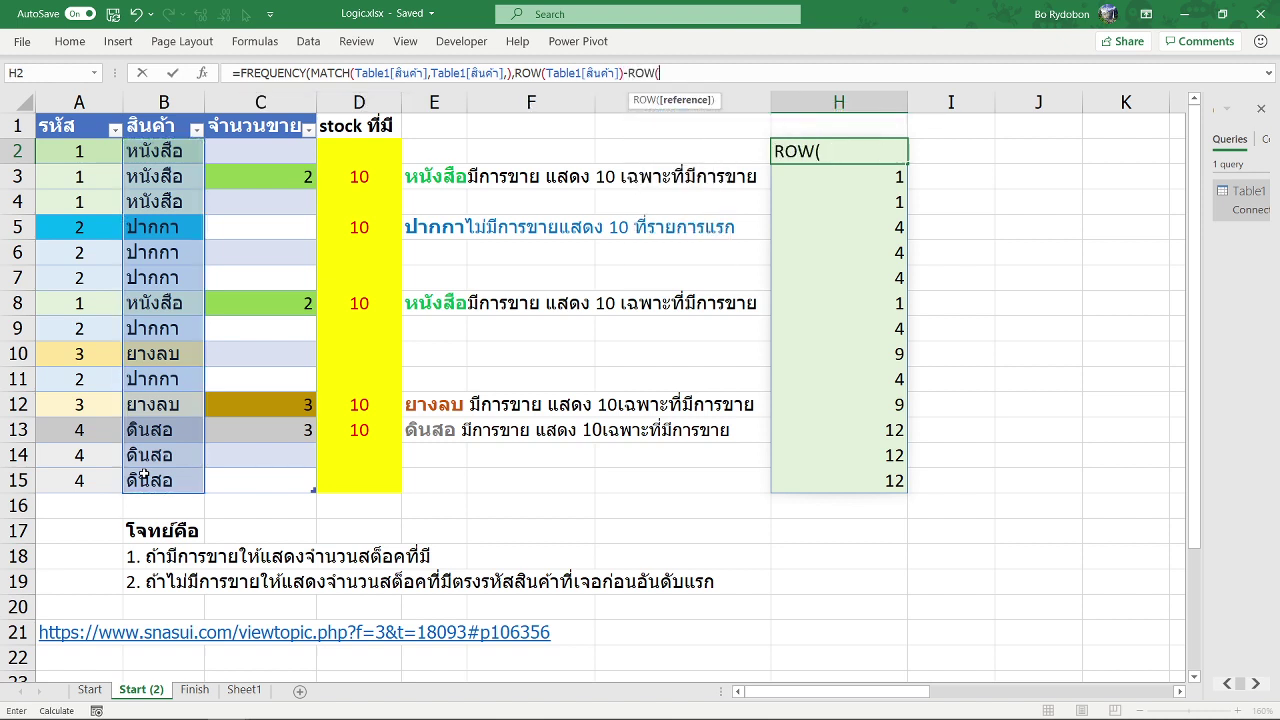
{"action": "left_click", "coordinate": [180, 132]}
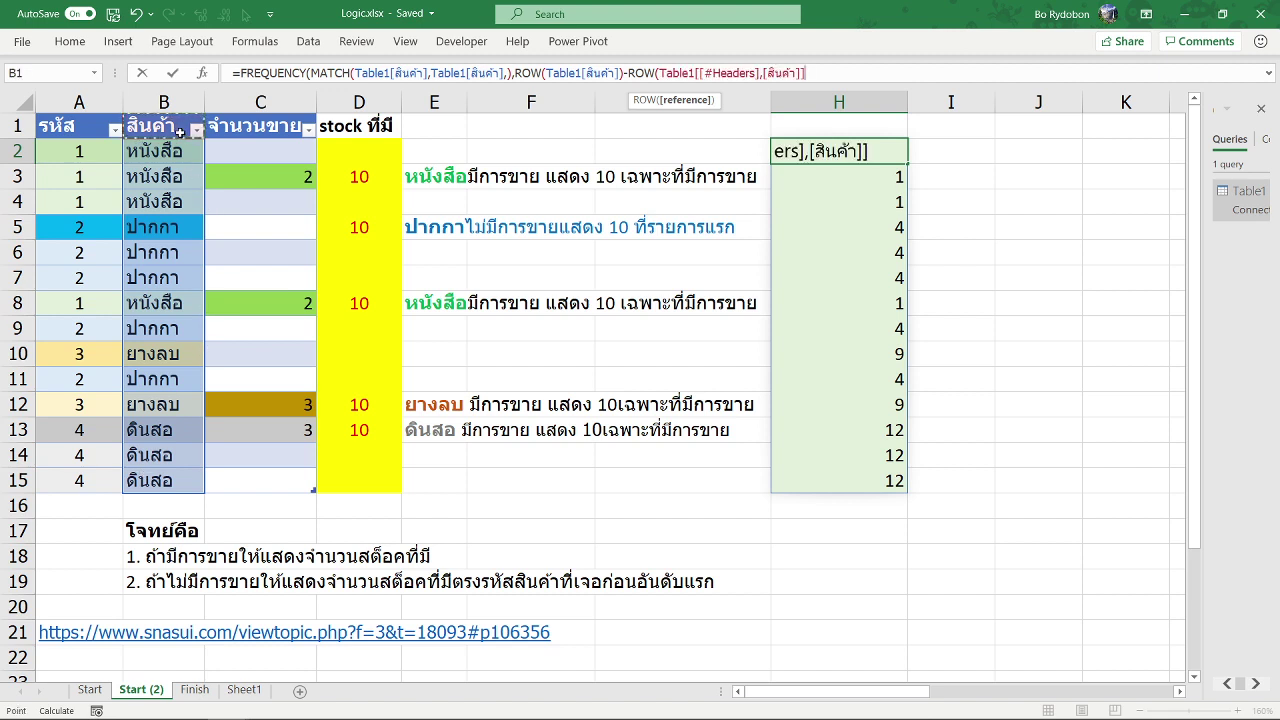
{"action": "type", "text": ")"}
{"action": "key", "text": "Return"}
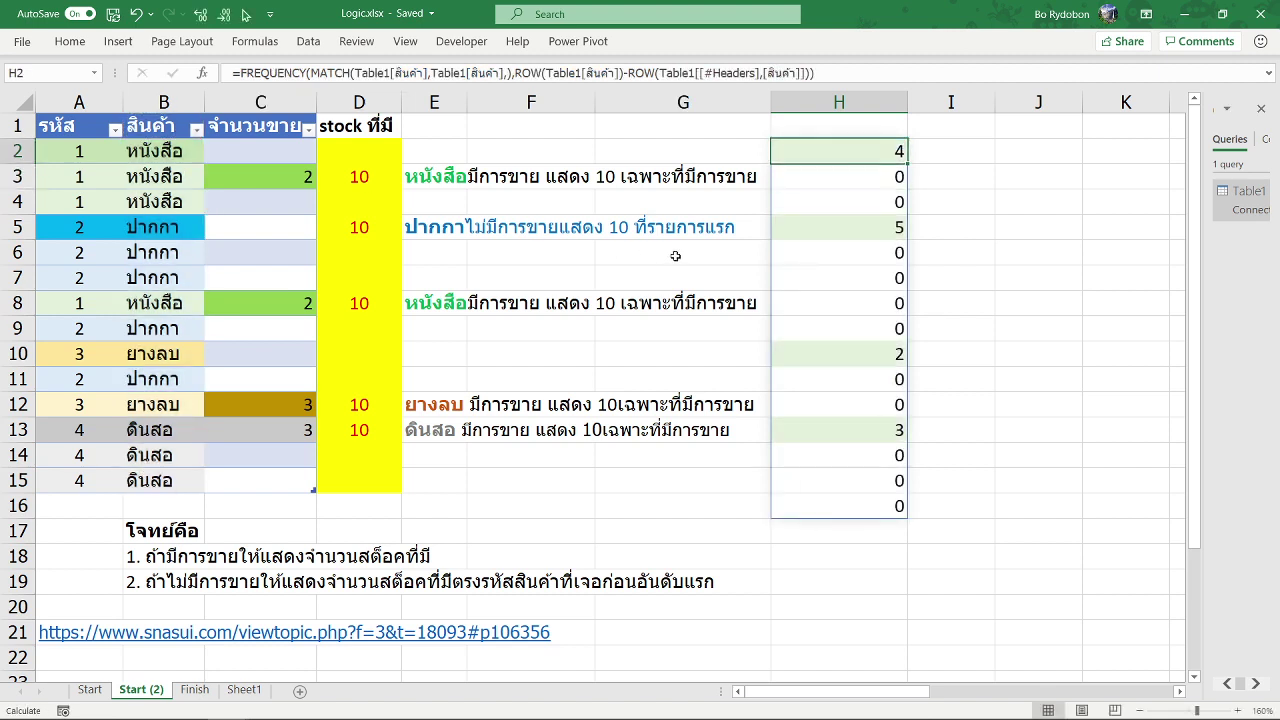
Step: Check the nonzero counts in H2, H5, H10, H13, then turn the formula into --(FREQUENCY(...)>0) flags
{"action": "left_click", "coordinate": [855, 163]}
{"action": "left_click", "coordinate": [846, 230], "text": "ctrl"}
{"action": "left_click", "coordinate": [843, 362], "text": "ctrl"}
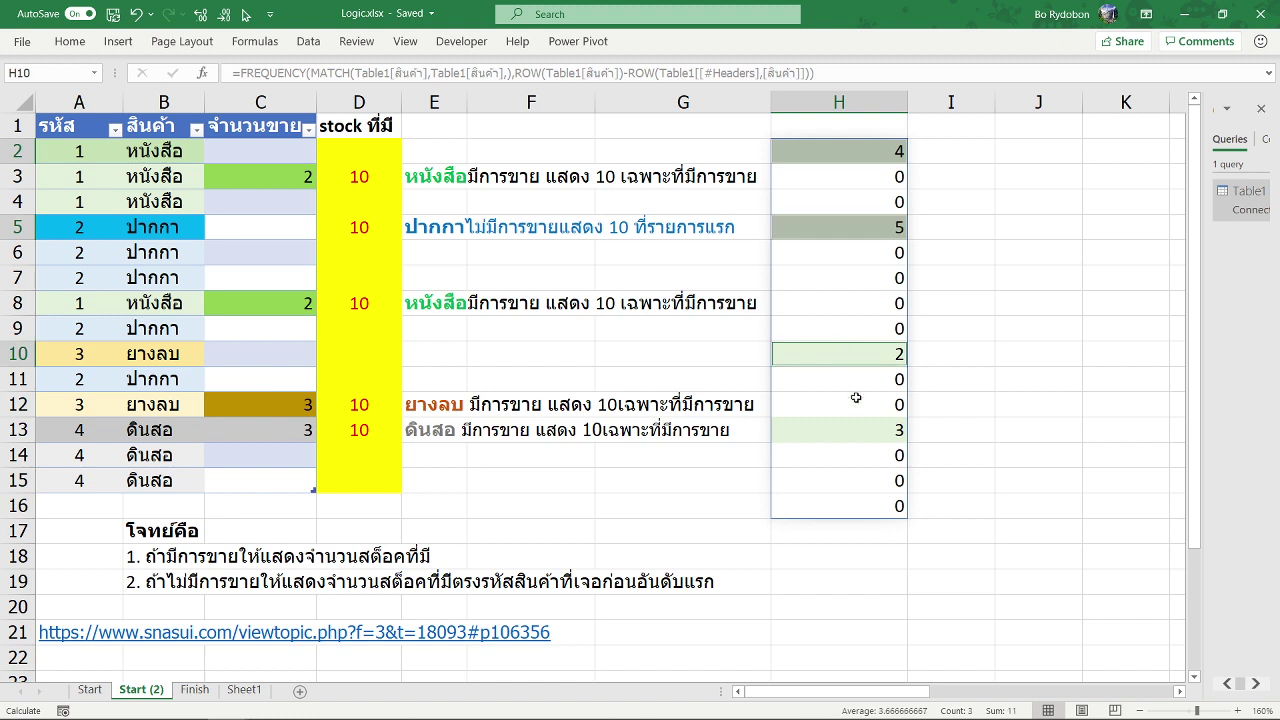
{"action": "left_click", "coordinate": [855, 428], "text": "ctrl"}
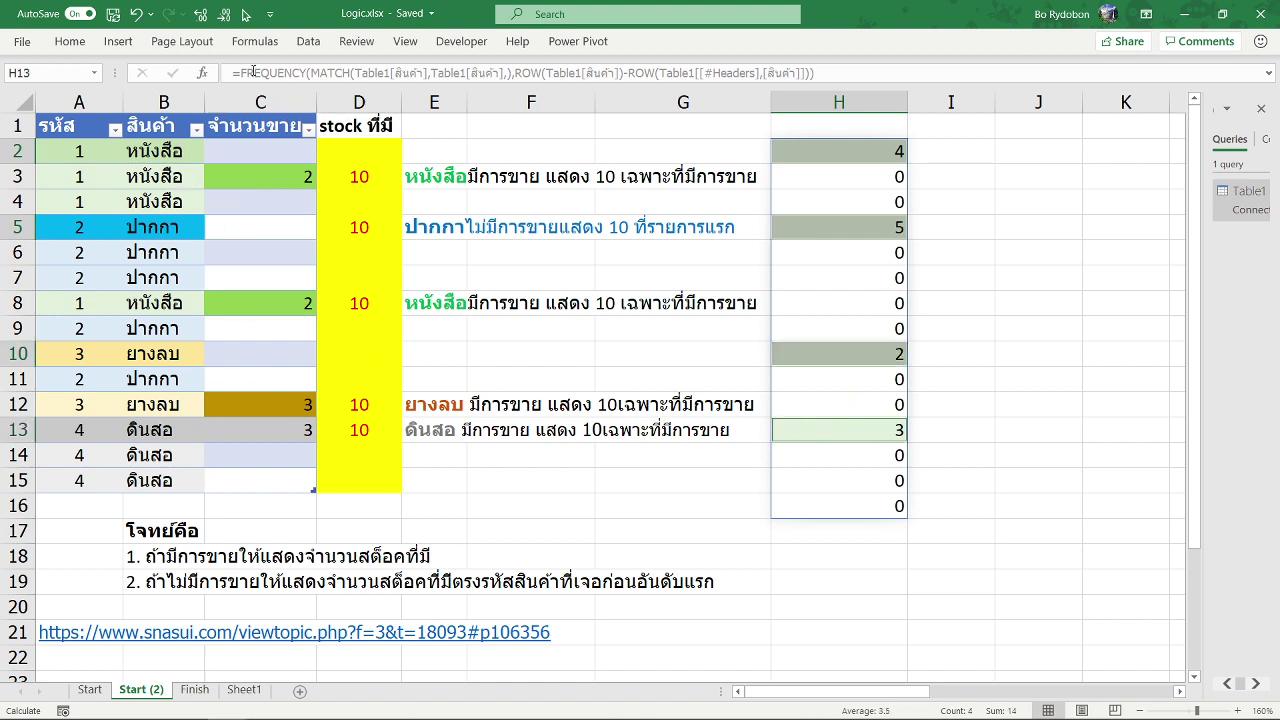
{"action": "left_click", "coordinate": [860, 146]}
{"action": "left_click", "coordinate": [859, 72]}
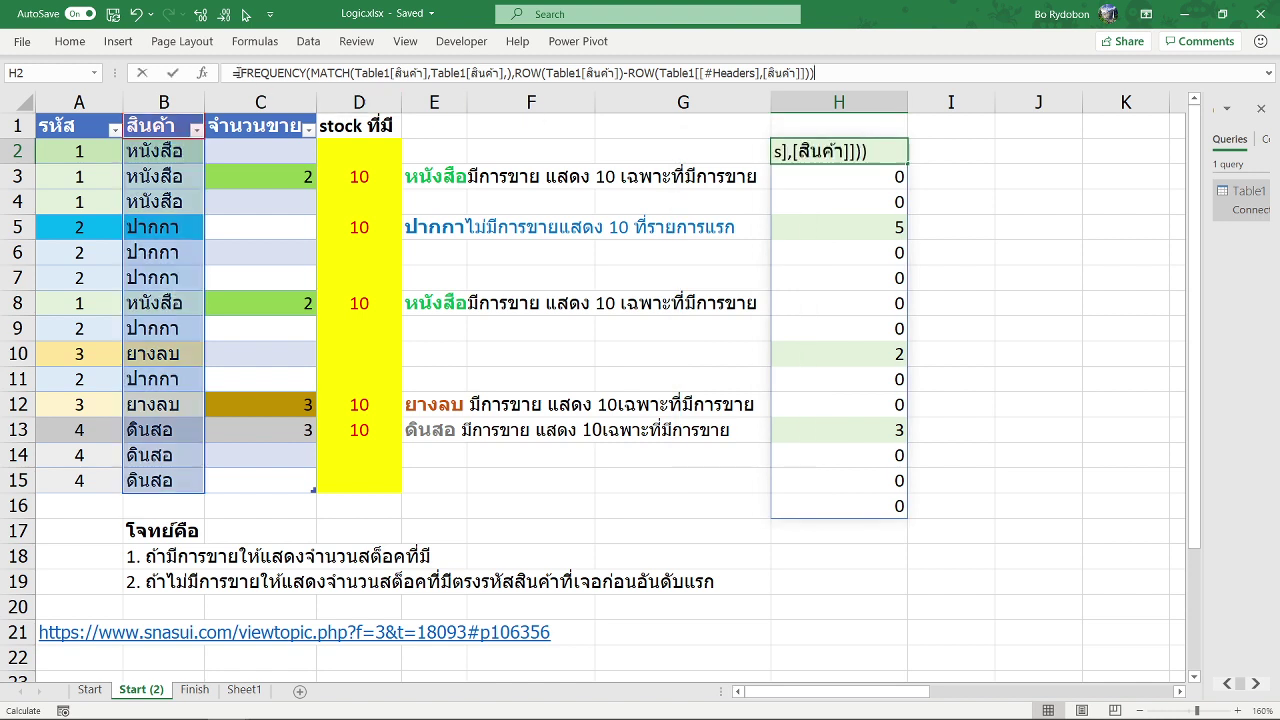
{"action": "type", "text": ">"}
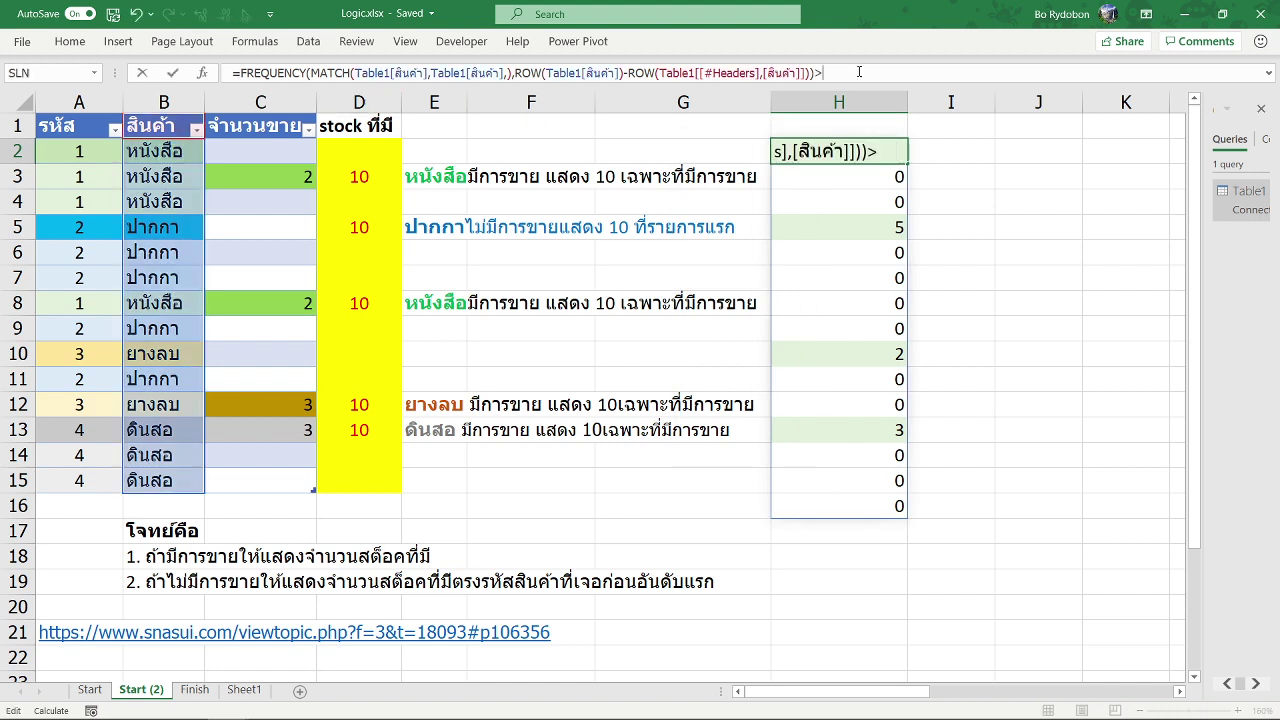
{"action": "type", "text": "0"}
{"action": "left_click", "coordinate": [237, 72]}
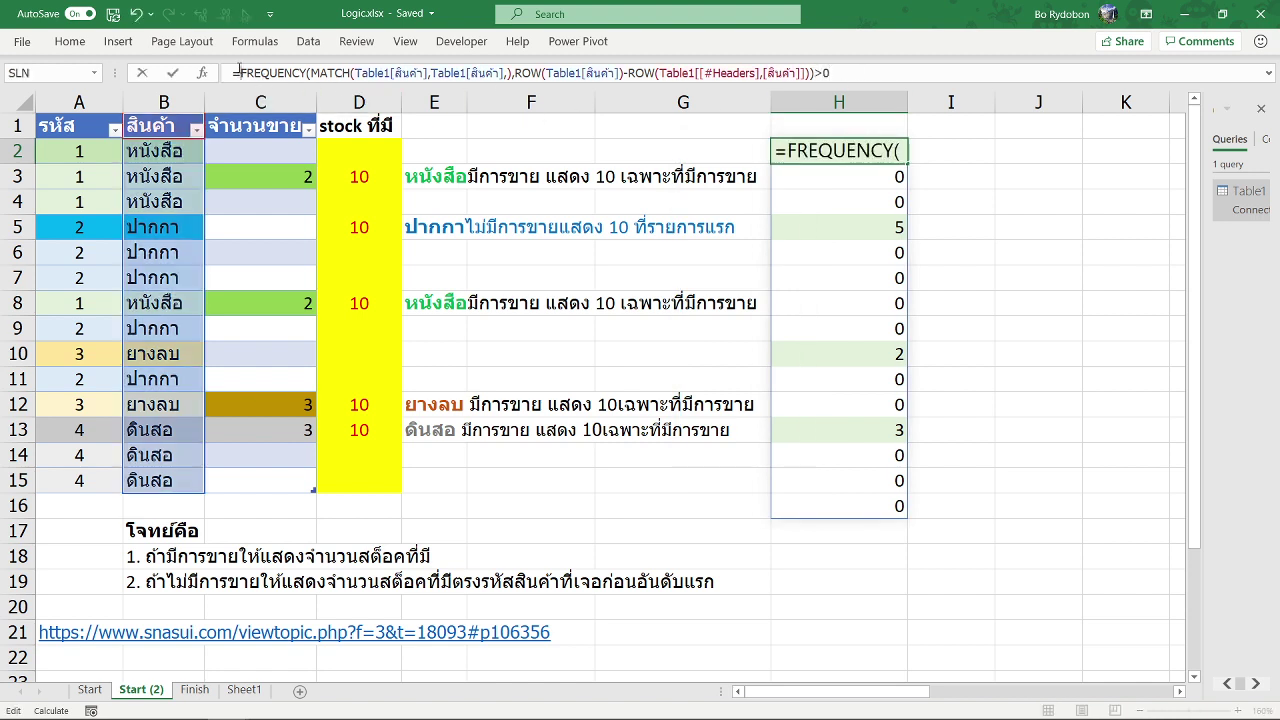
{"action": "type", "text": "--("}
{"action": "key", "text": "End"}
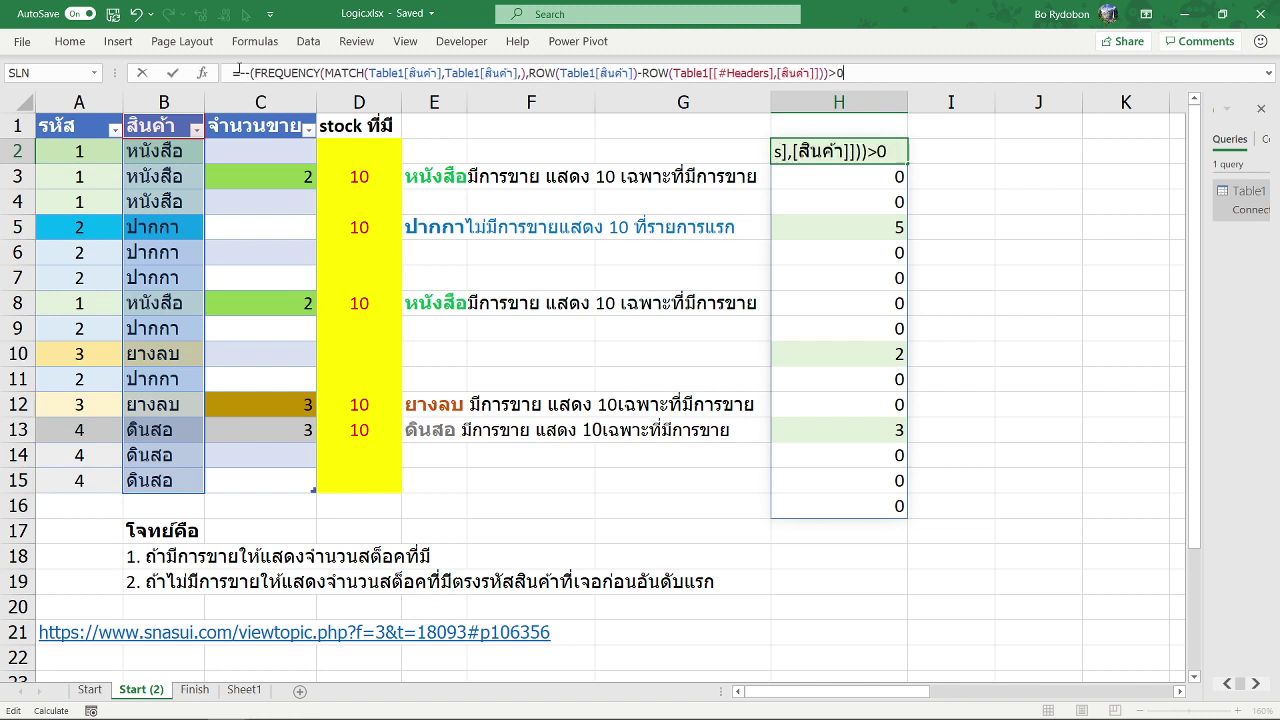
{"action": "key", "text": "Return"}
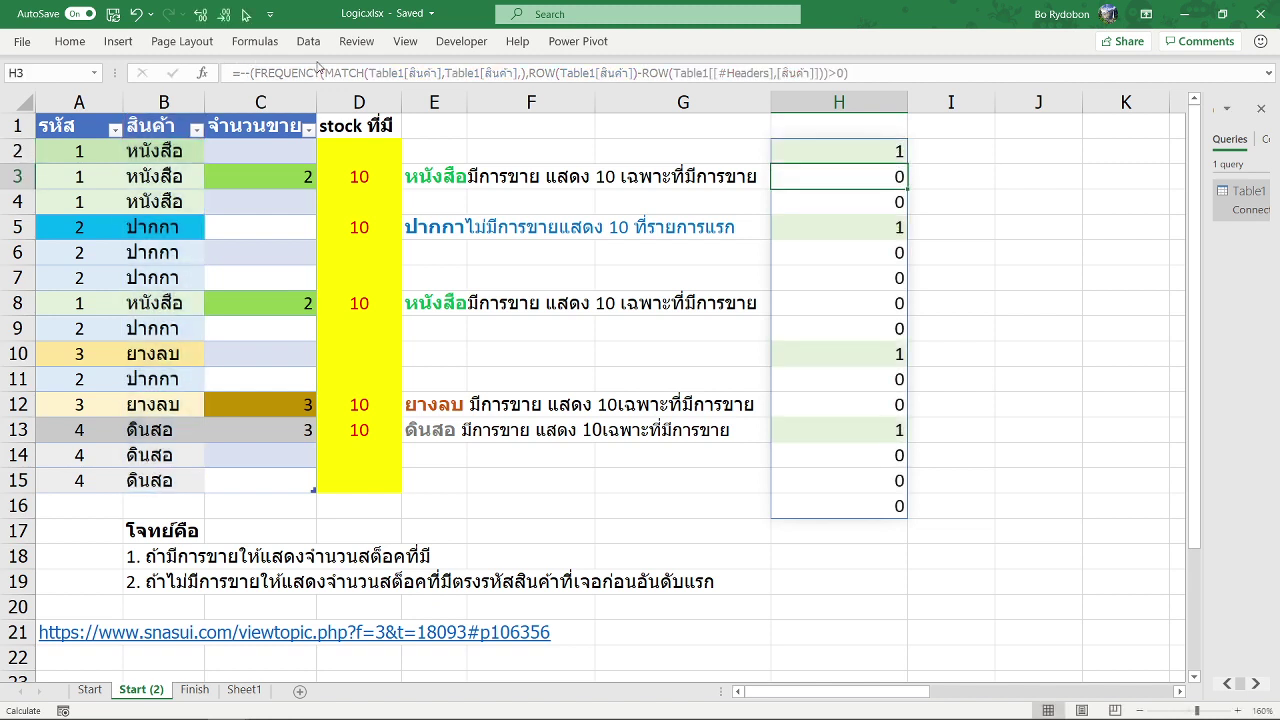
Step: Prefix SUMPRODUCT so H2 counts 4 distinct products, then review the formula
{"action": "left_click", "coordinate": [840, 148]}
{"action": "left_click", "coordinate": [242, 73]}
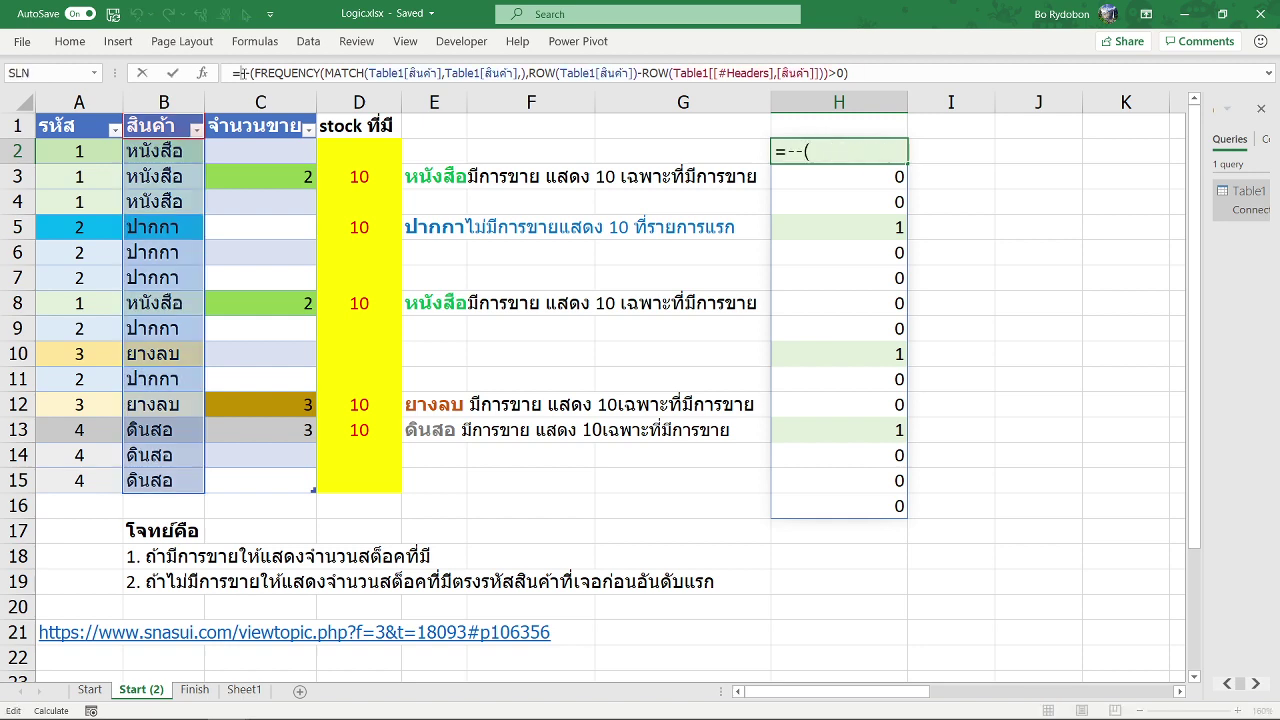
{"action": "type", "text": "sum("}
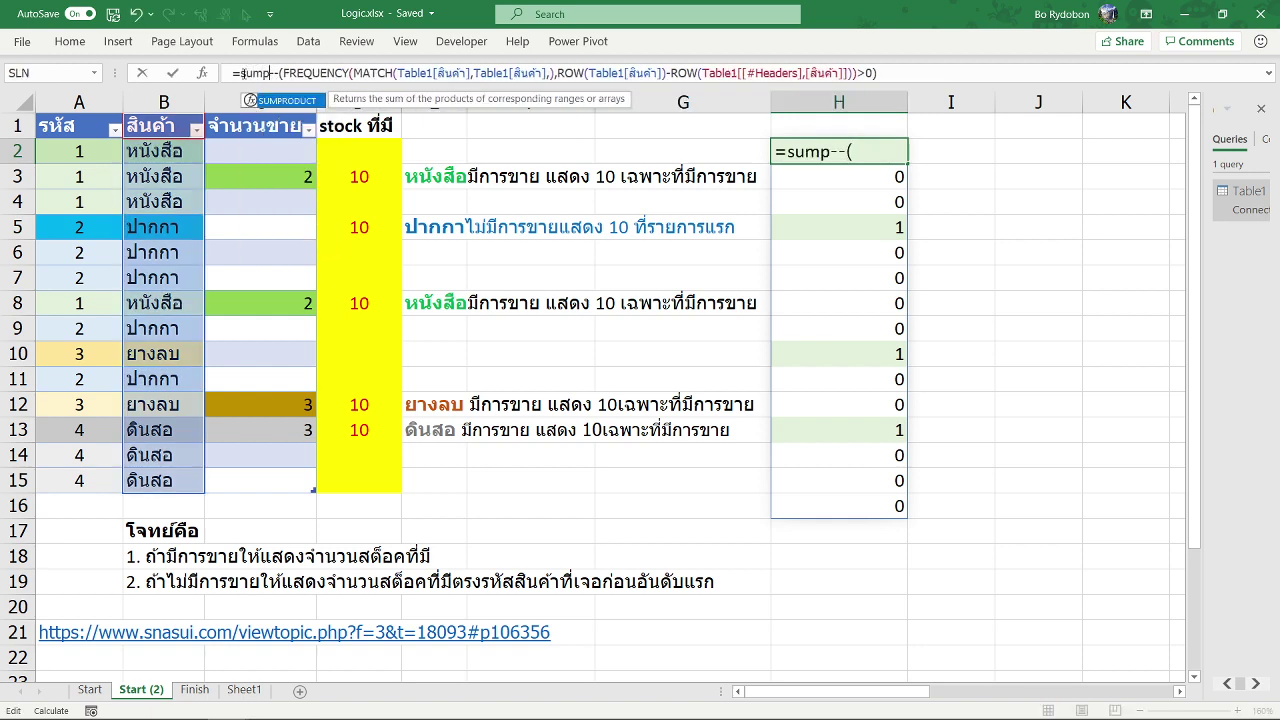
{"action": "key", "text": "Return"}
{"action": "key", "text": "Up"}
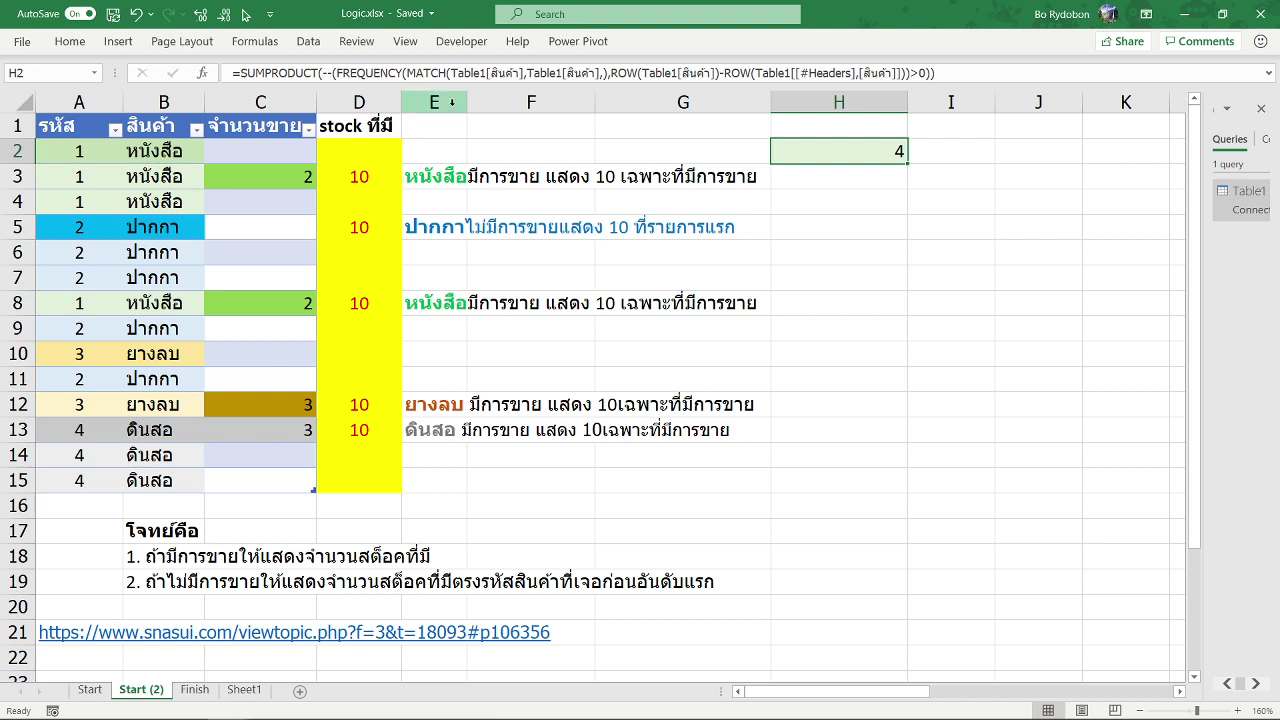
{"action": "left_click", "coordinate": [425, 73]}
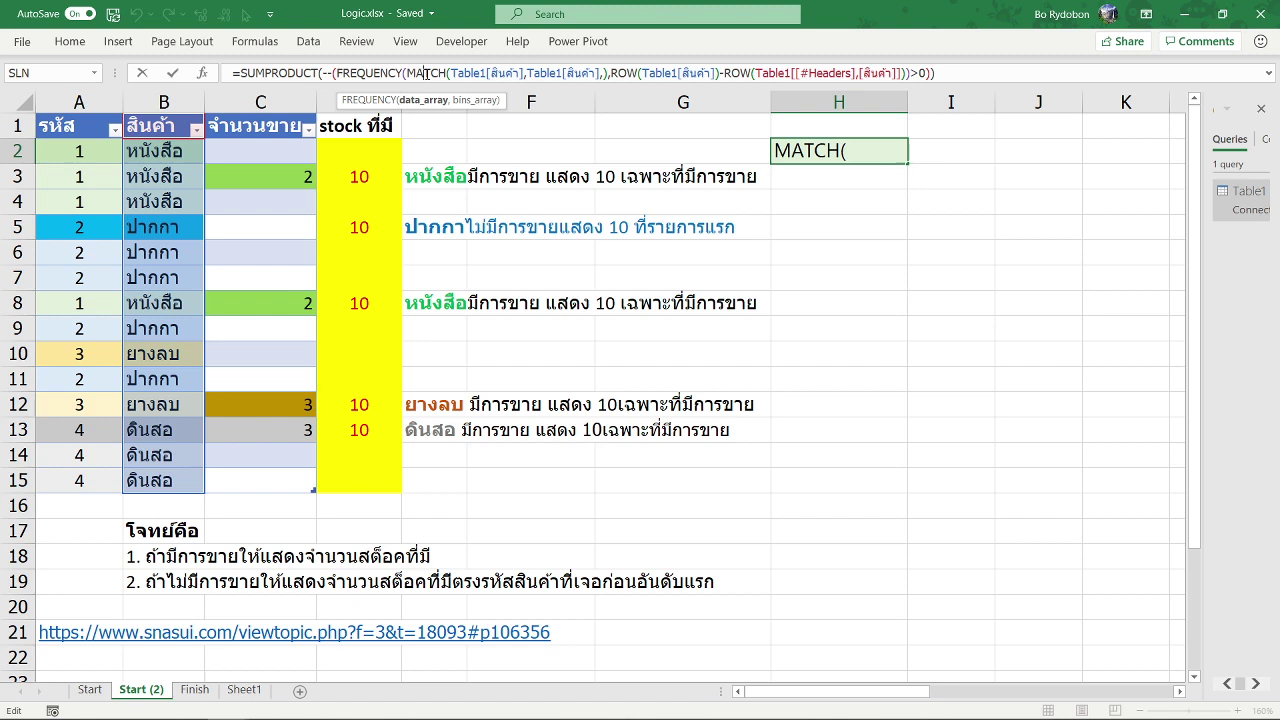
{"action": "key", "text": "Escape"}
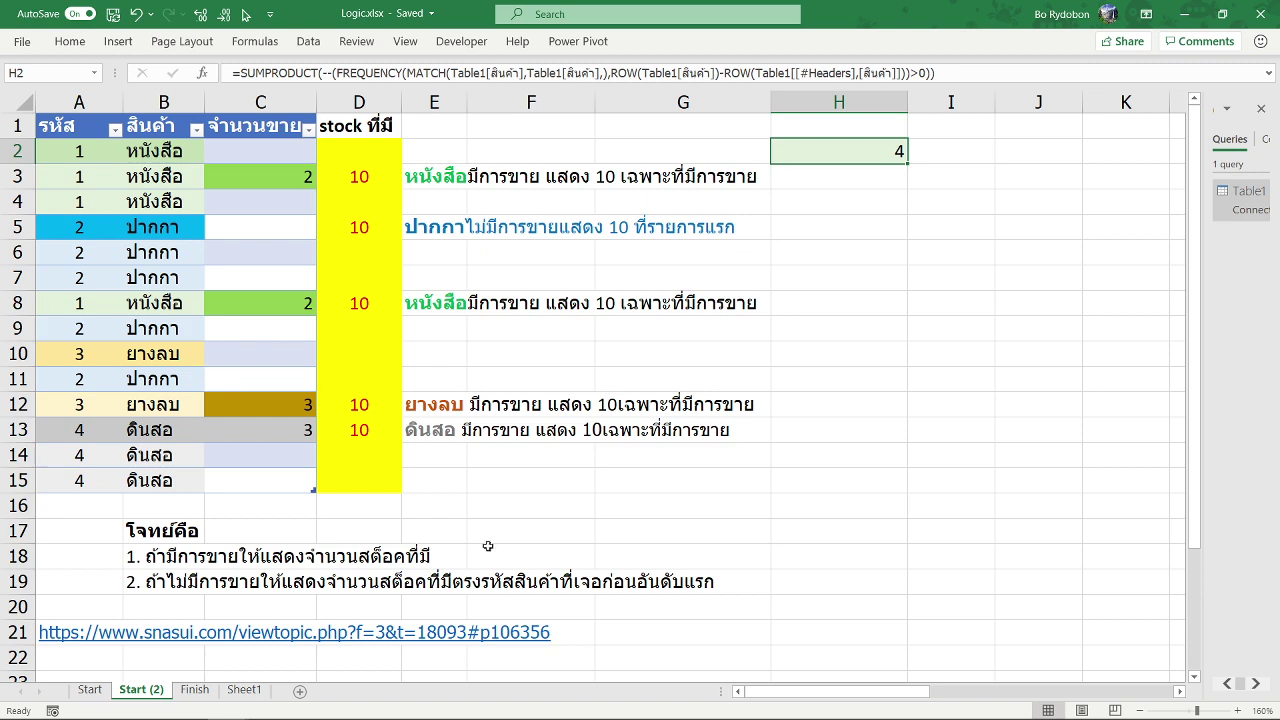
{"action": "left_click", "coordinate": [192, 689]}
Step: Check the COUNTIFS formulas, then select I2's nested IF formula on the Start sheet
{"action": "left_click", "coordinate": [538, 129]}
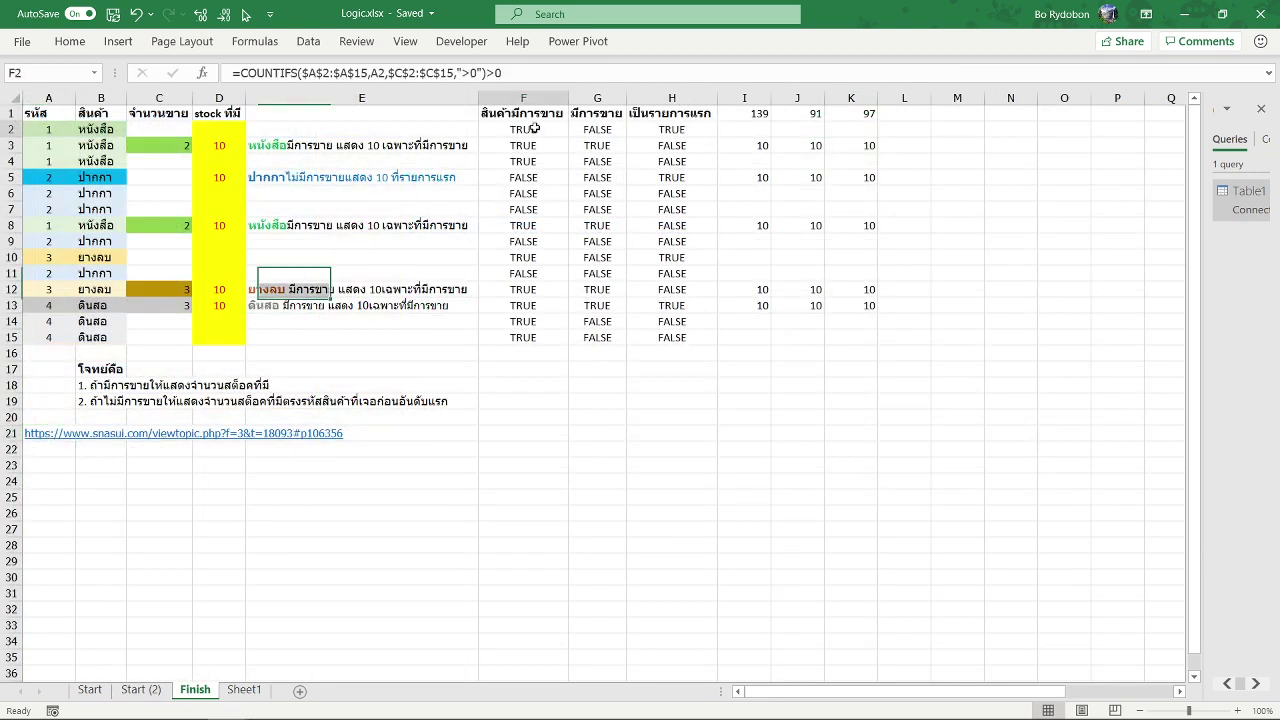
{"action": "left_click", "coordinate": [90, 689]}
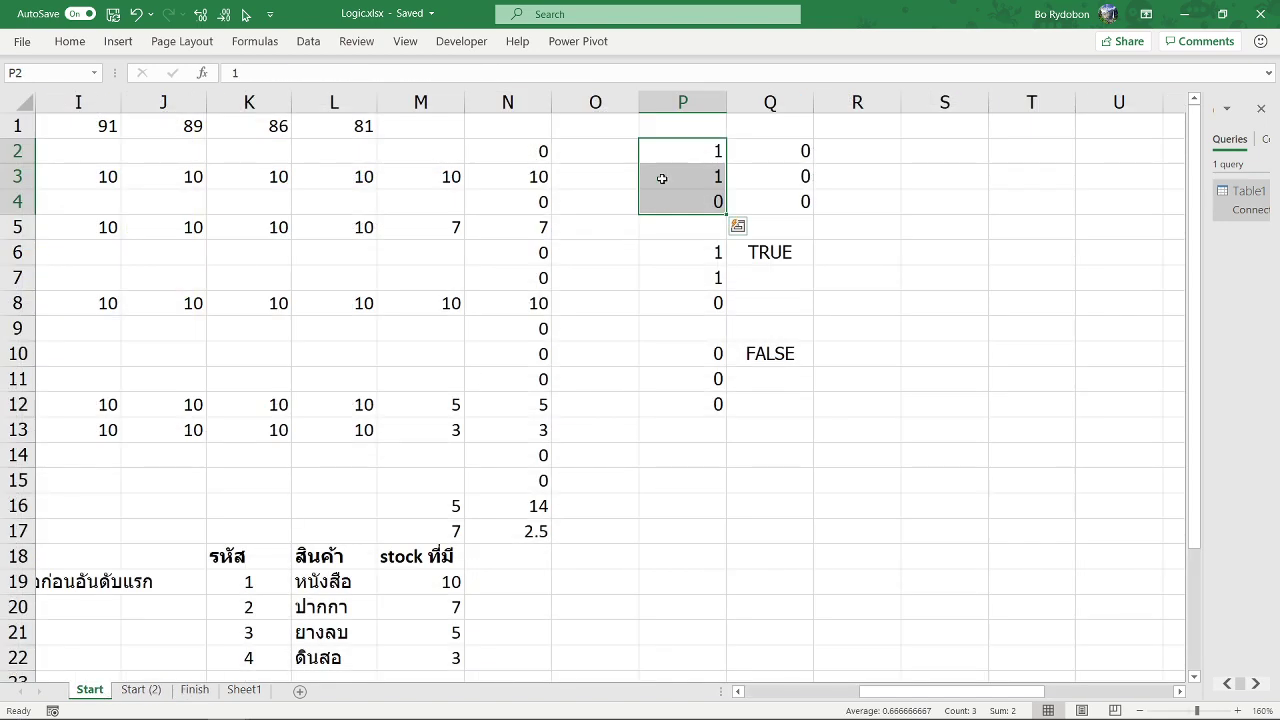
{"action": "left_click", "coordinate": [660, 158]}
{"action": "left_click", "coordinate": [514, 150]}
{"action": "key", "text": "ctrl+Left"}
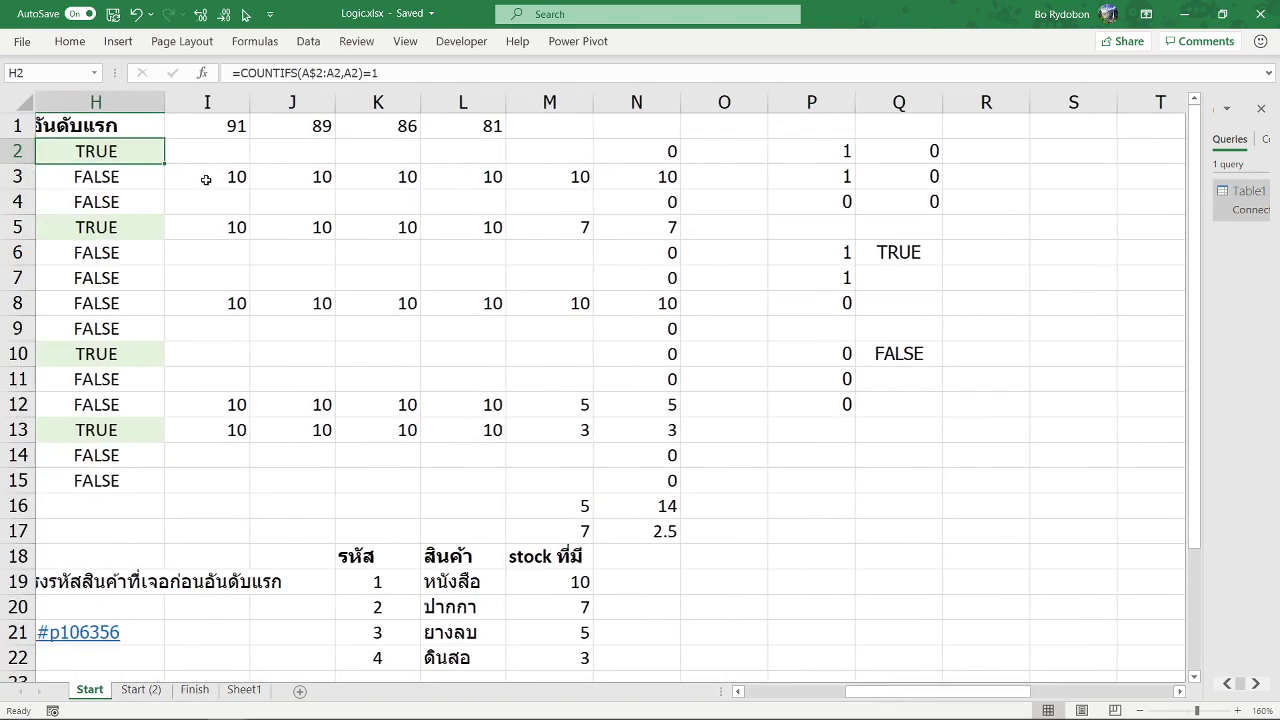
{"action": "scroll", "coordinate": [206, 177], "scroll_direction": "left", "scroll_amount": 2}
{"action": "key", "text": "Right"}
{"action": "key", "text": "Left"}
{"action": "left_click", "coordinate": [366, 170]}
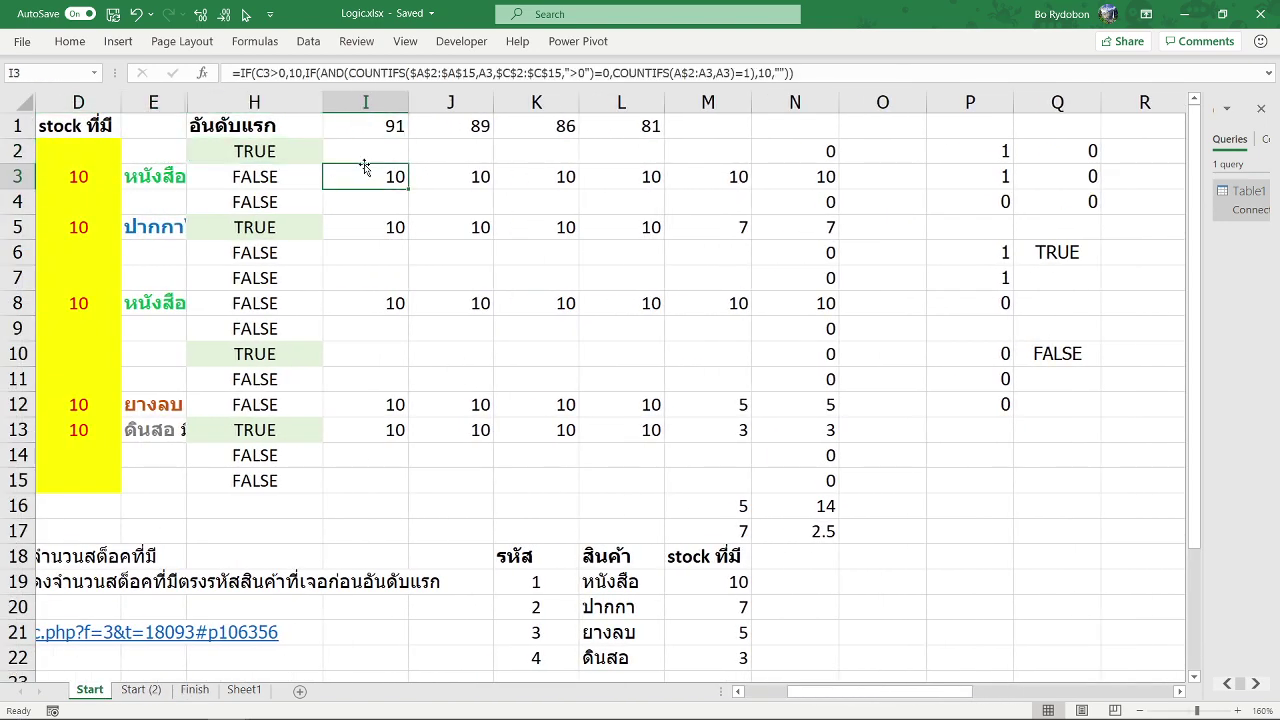
{"action": "left_click", "coordinate": [358, 147]}
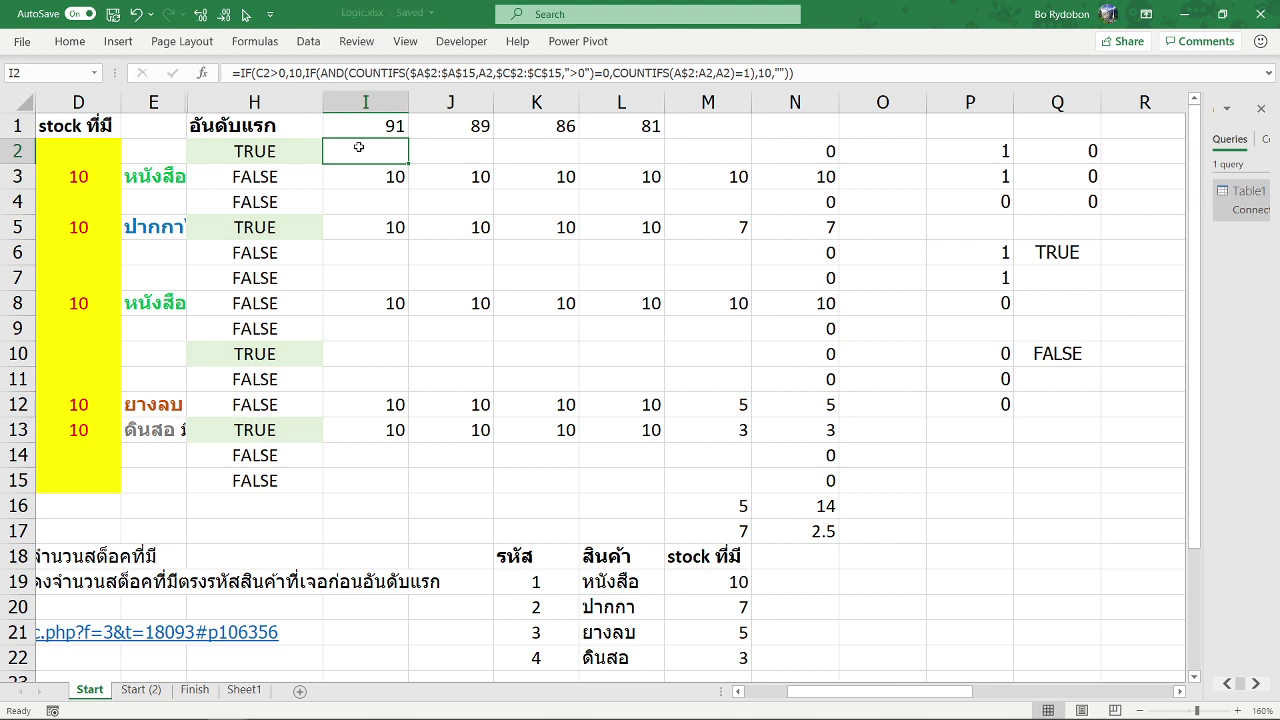
Step: Step through I2's IF arguments (C2>0 test, value 10, inner IF(AND(...))) without changing it
{"action": "left_click", "coordinate": [270, 73]}
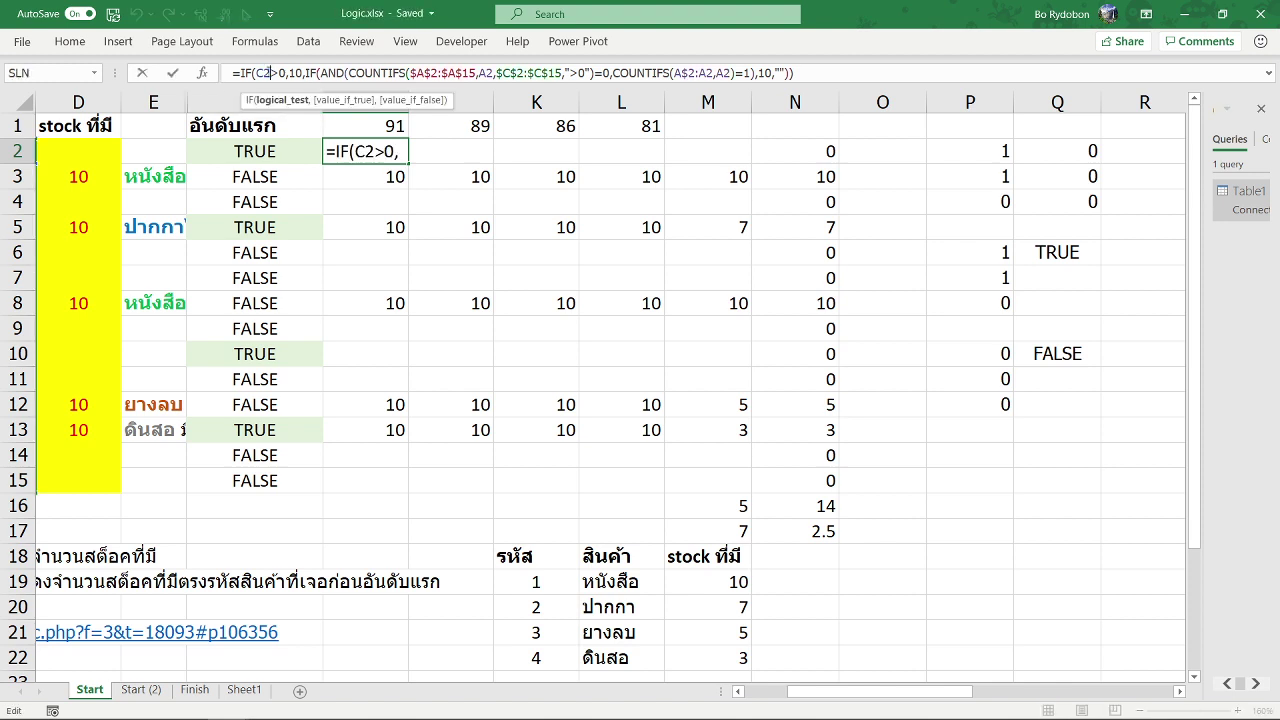
{"action": "left_click", "coordinate": [270, 101]}
{"action": "double_click", "coordinate": [291, 73]}
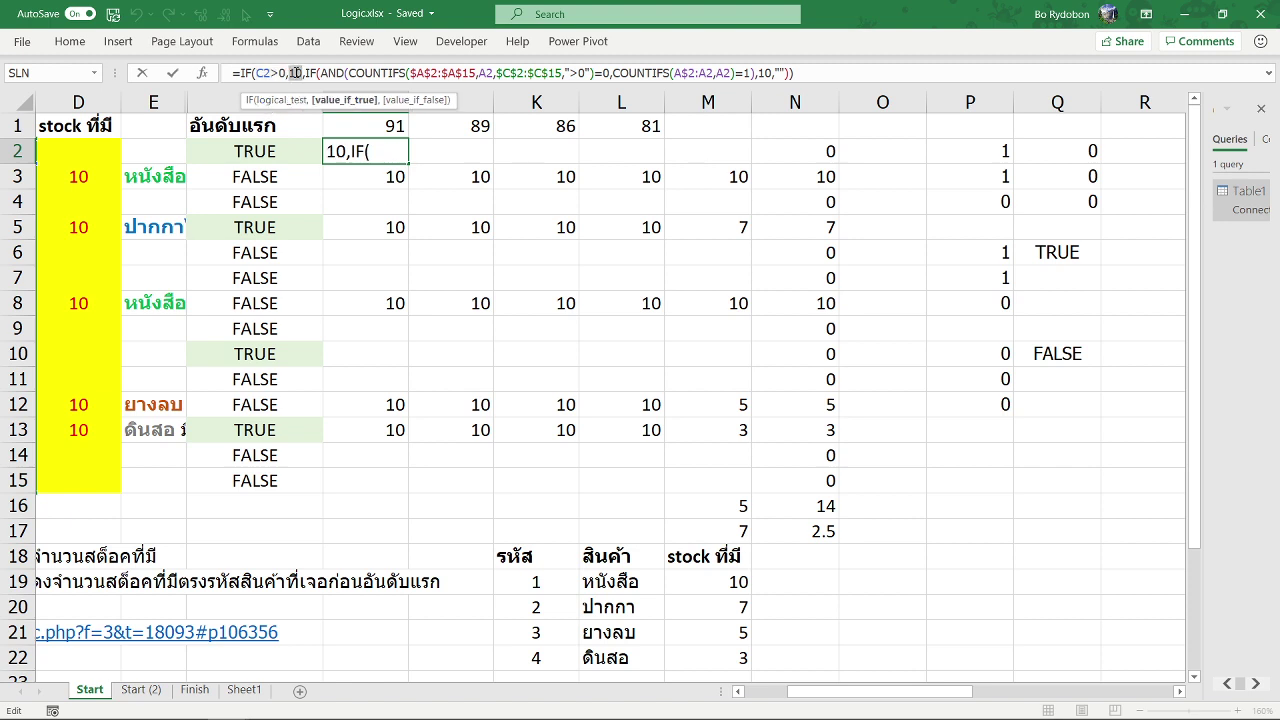
{"action": "left_click", "coordinate": [308, 73]}
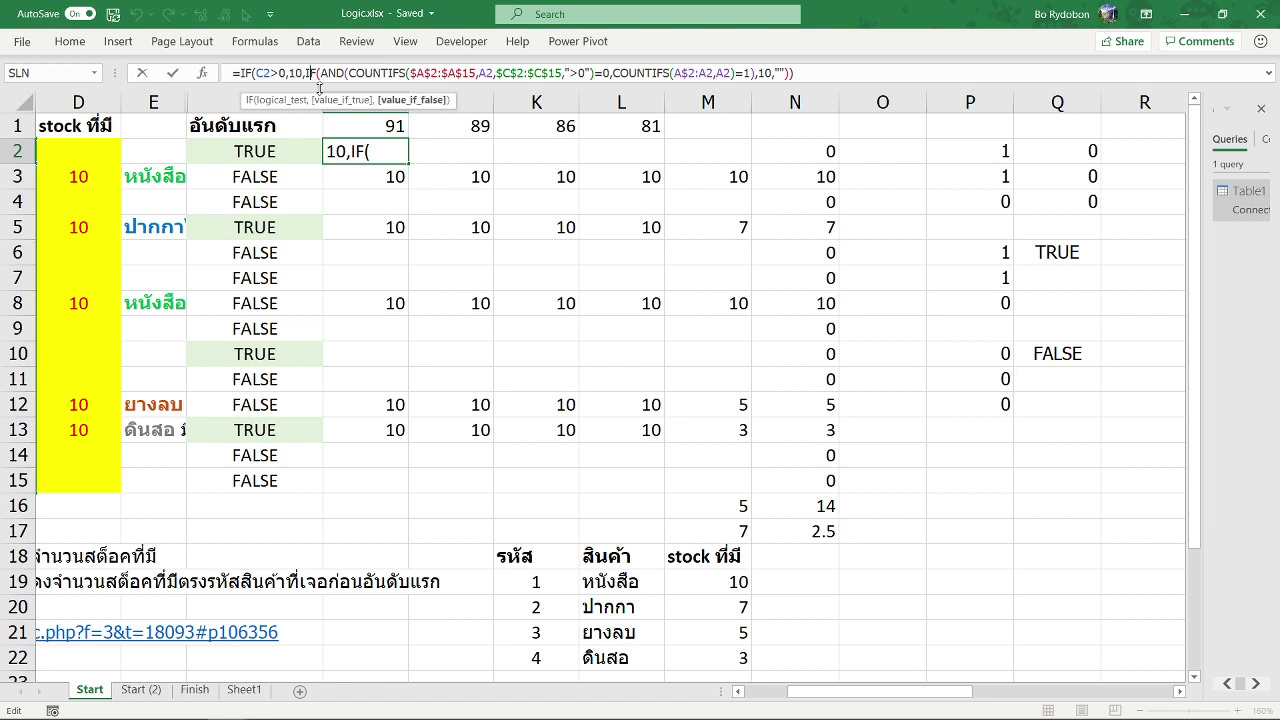
{"action": "left_click", "coordinate": [417, 100]}
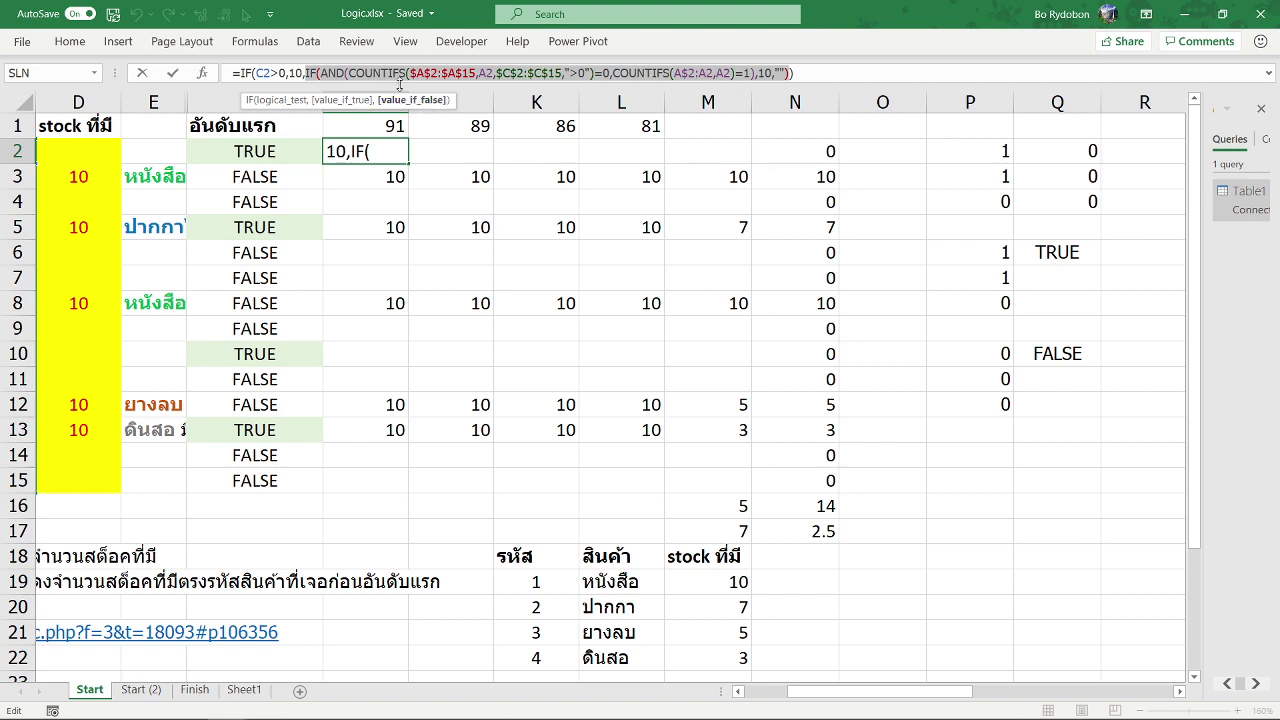
{"action": "left_click", "coordinate": [318, 73]}
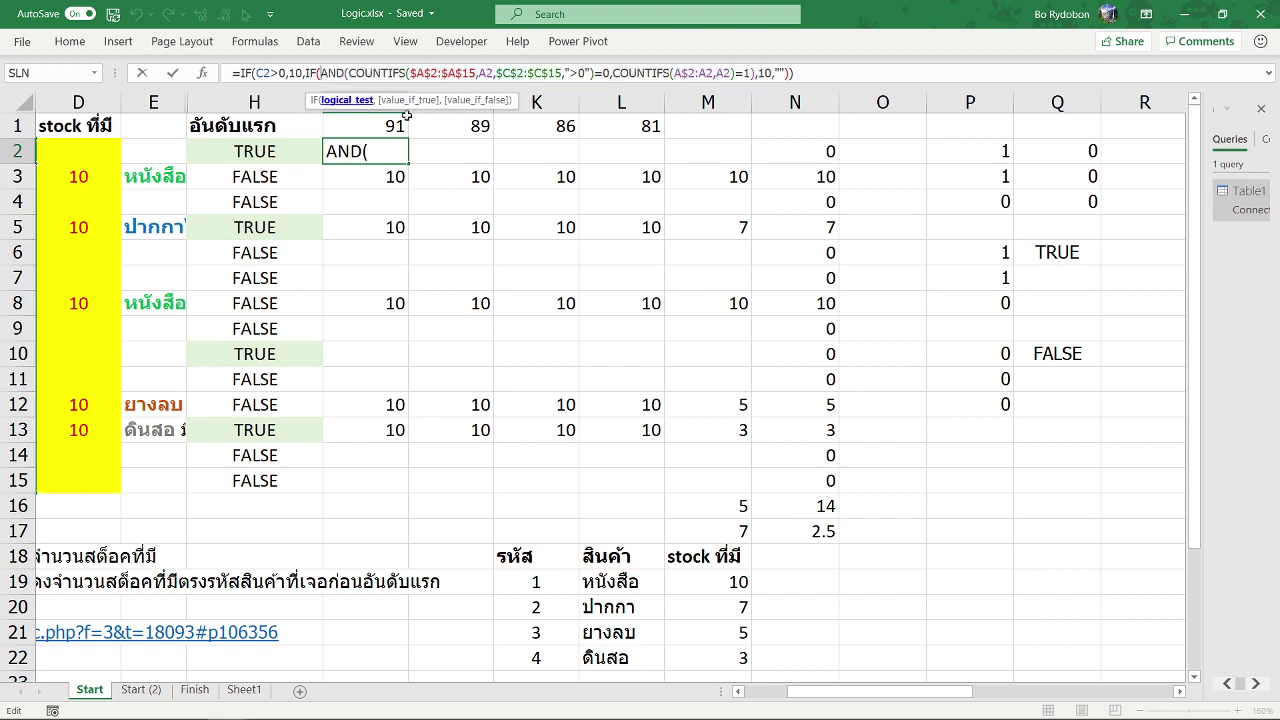
{"action": "left_click", "coordinate": [261, 73]}
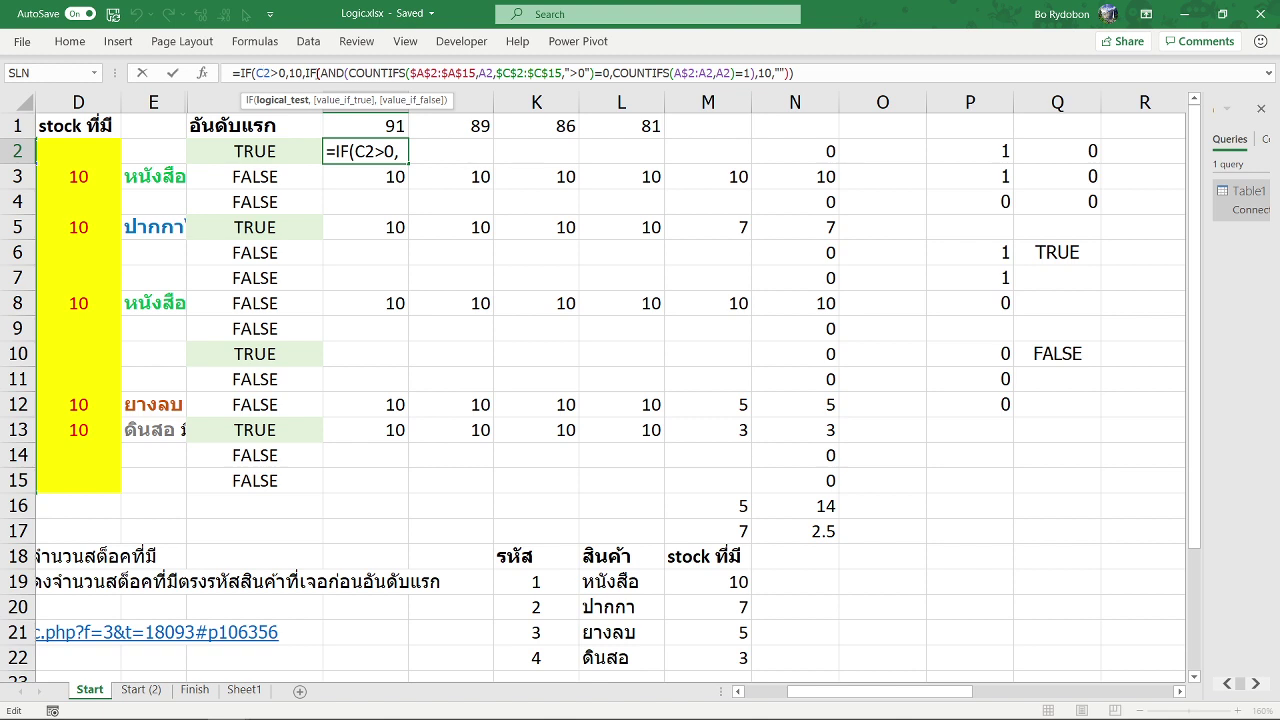
{"action": "left_click", "coordinate": [298, 73]}
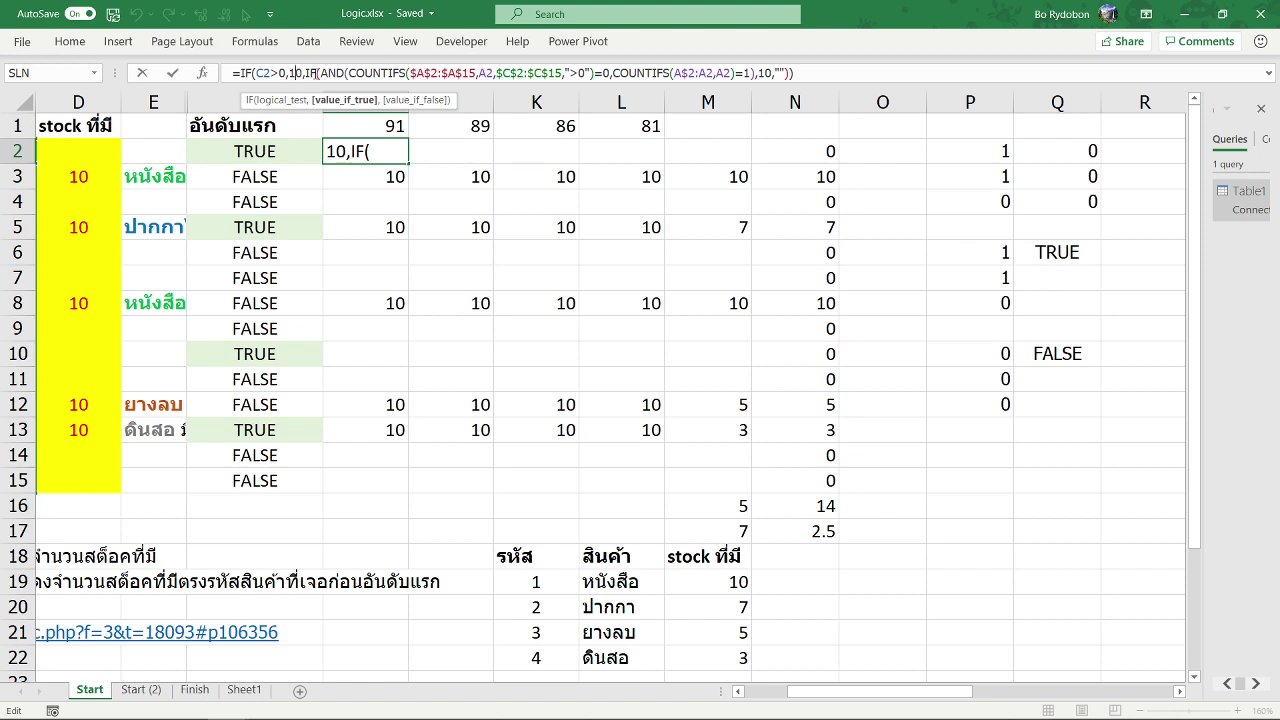
{"action": "left_click", "coordinate": [400, 100]}
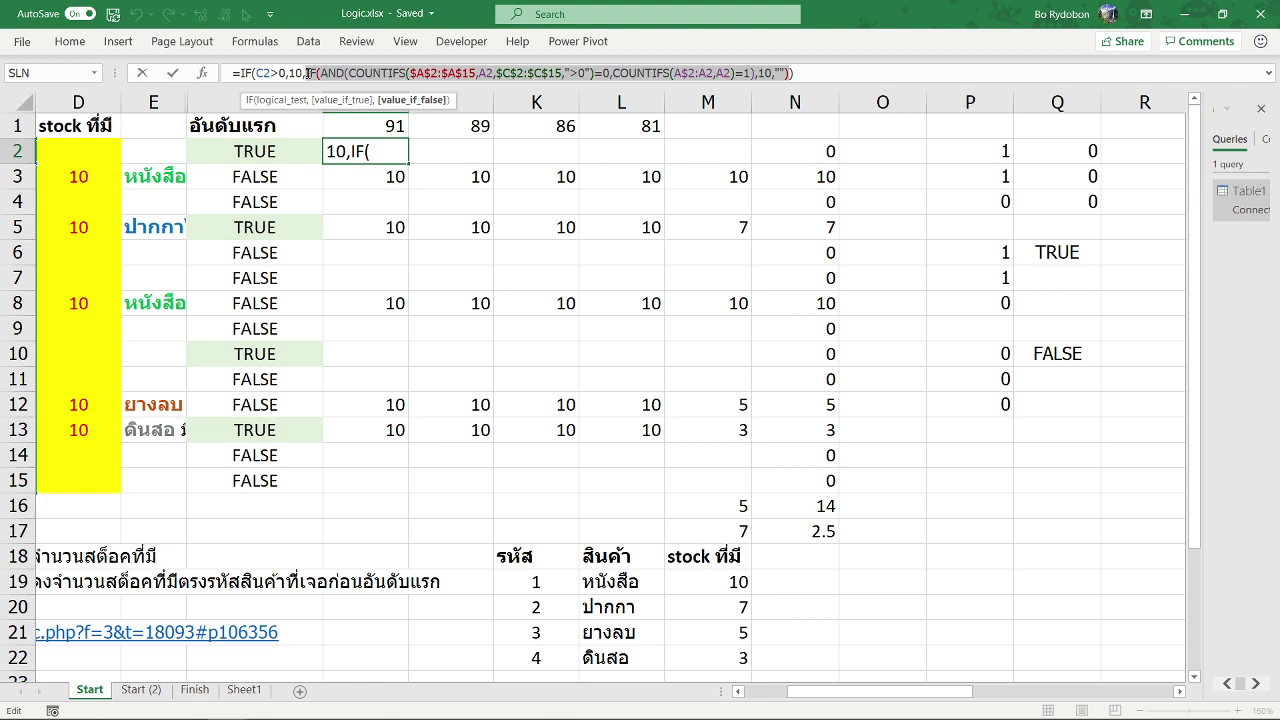
{"action": "key", "text": "ctrl+Return"}
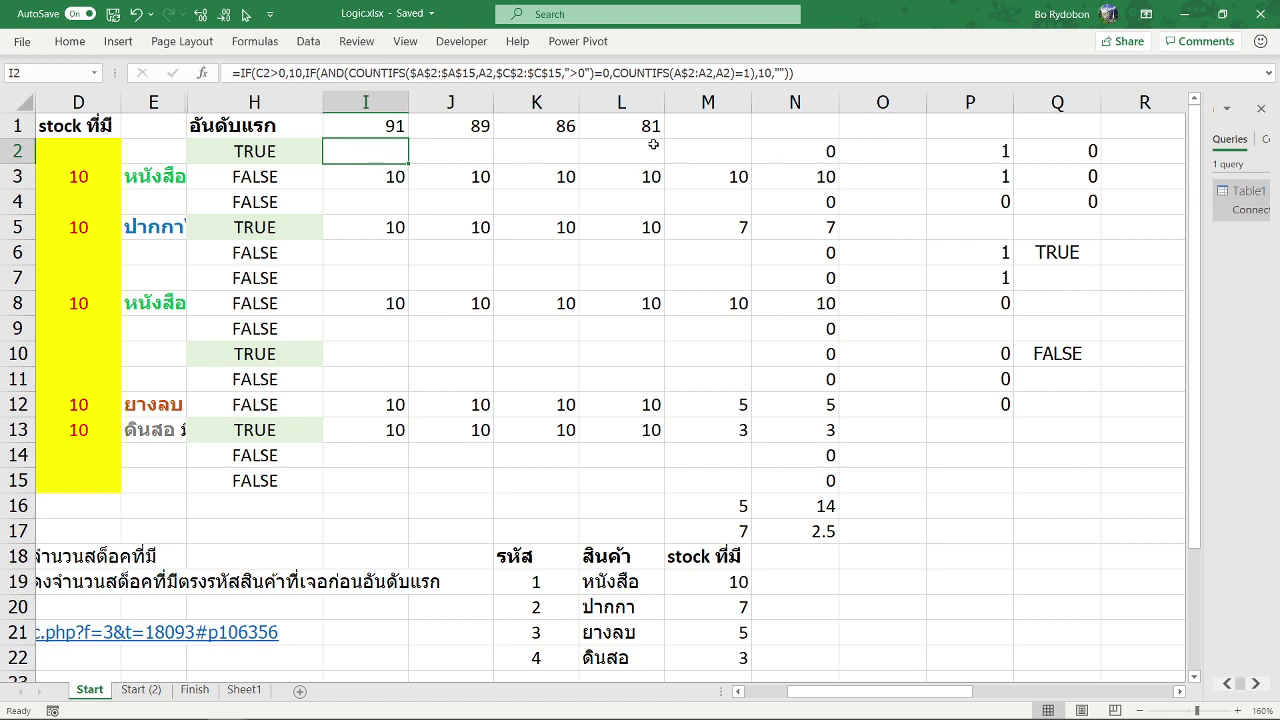
Step: Review the IF/COUNTIFS formula in L2 and the OR/VLOOKUP formula in N2
{"action": "left_click", "coordinate": [810, 157]}
{"action": "left_click", "coordinate": [985, 163]}
{"action": "left_click", "coordinate": [660, 148]}
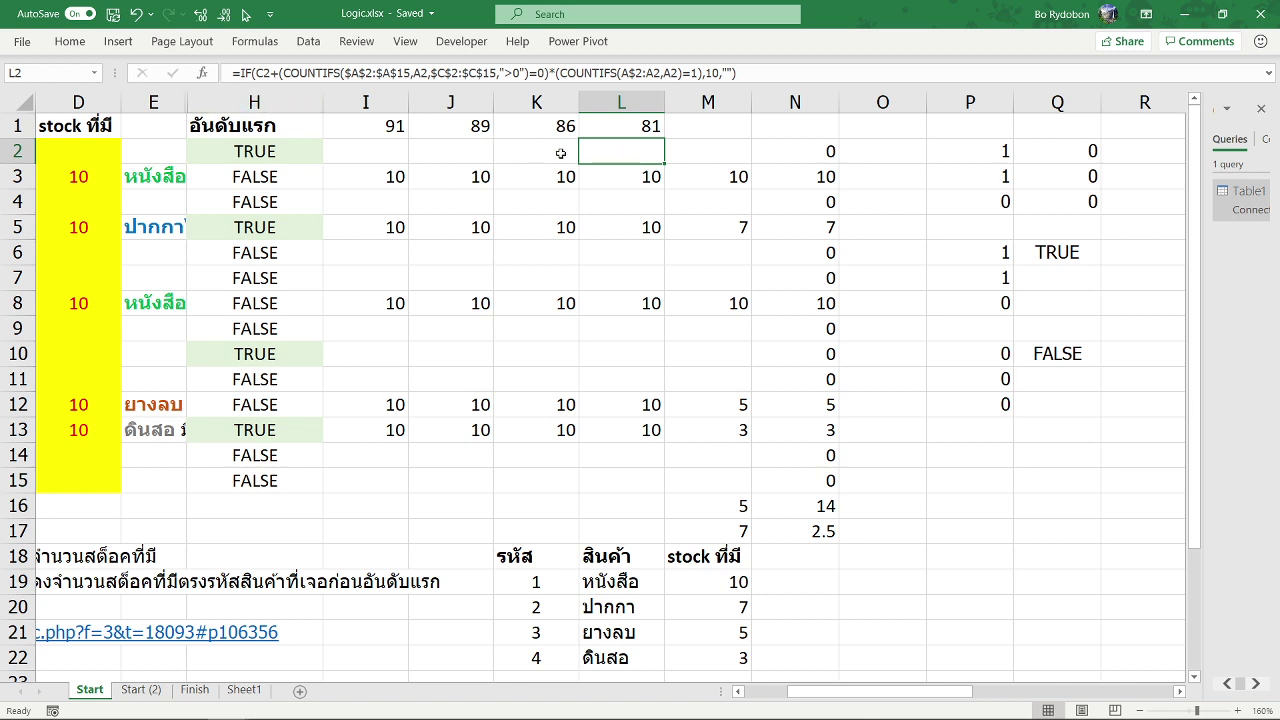
{"action": "key", "text": "F2"}
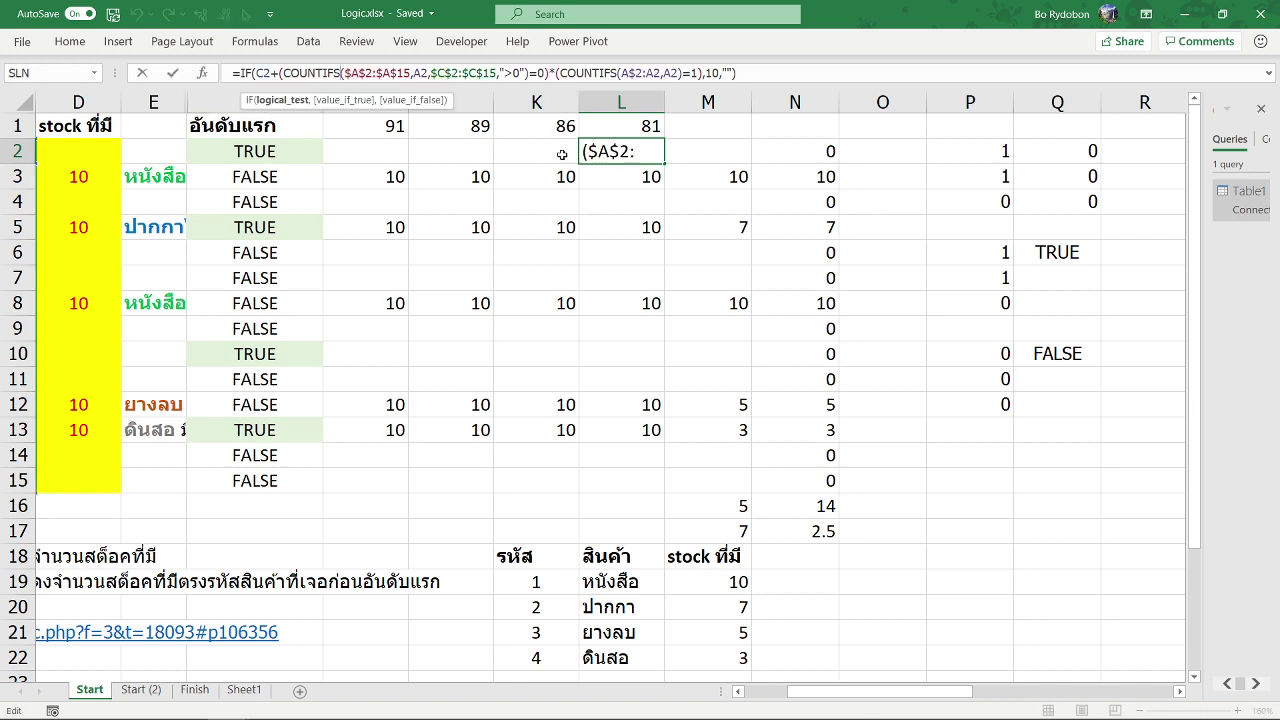
{"action": "key", "text": "Escape"}
{"action": "key", "text": "Left"}
{"action": "key", "text": "Left"}
{"action": "left_click", "coordinate": [625, 150]}
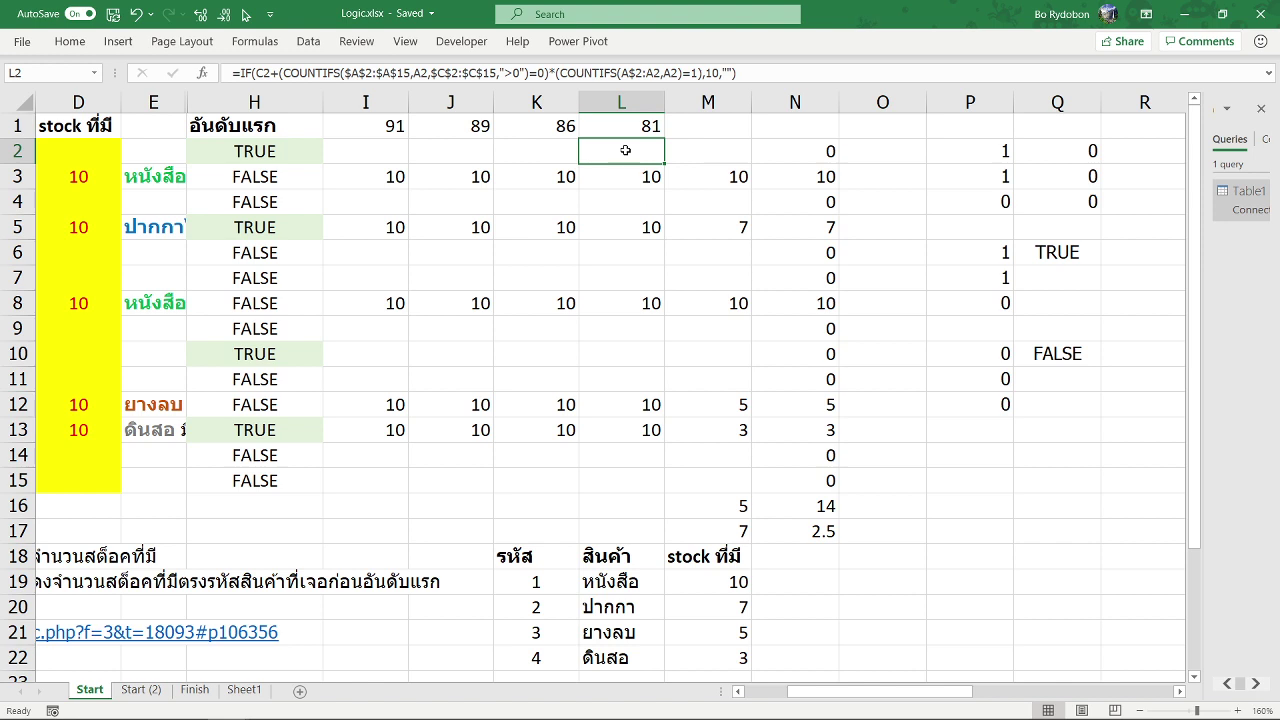
{"action": "key", "text": "Right"}
{"action": "key", "text": "Right"}
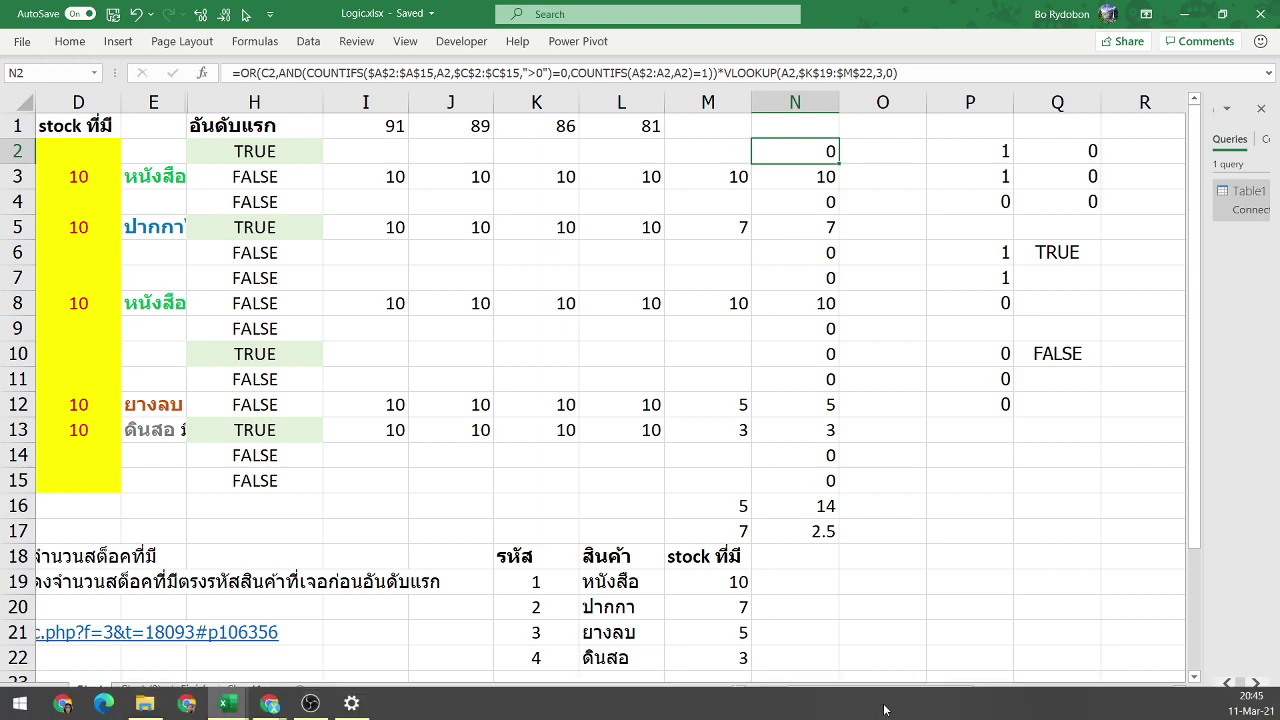
Step: Close the other grade-table workbook and bring Logic.xlsx back to the front
{"action": "mouse_move", "coordinate": [880, 691]}
{"action": "left_mouse_down"}
{"action": "mouse_move", "coordinate": [1028, 706]}
{"action": "mouse_move", "coordinate": [746, 705]}
{"action": "left_mouse_up"}
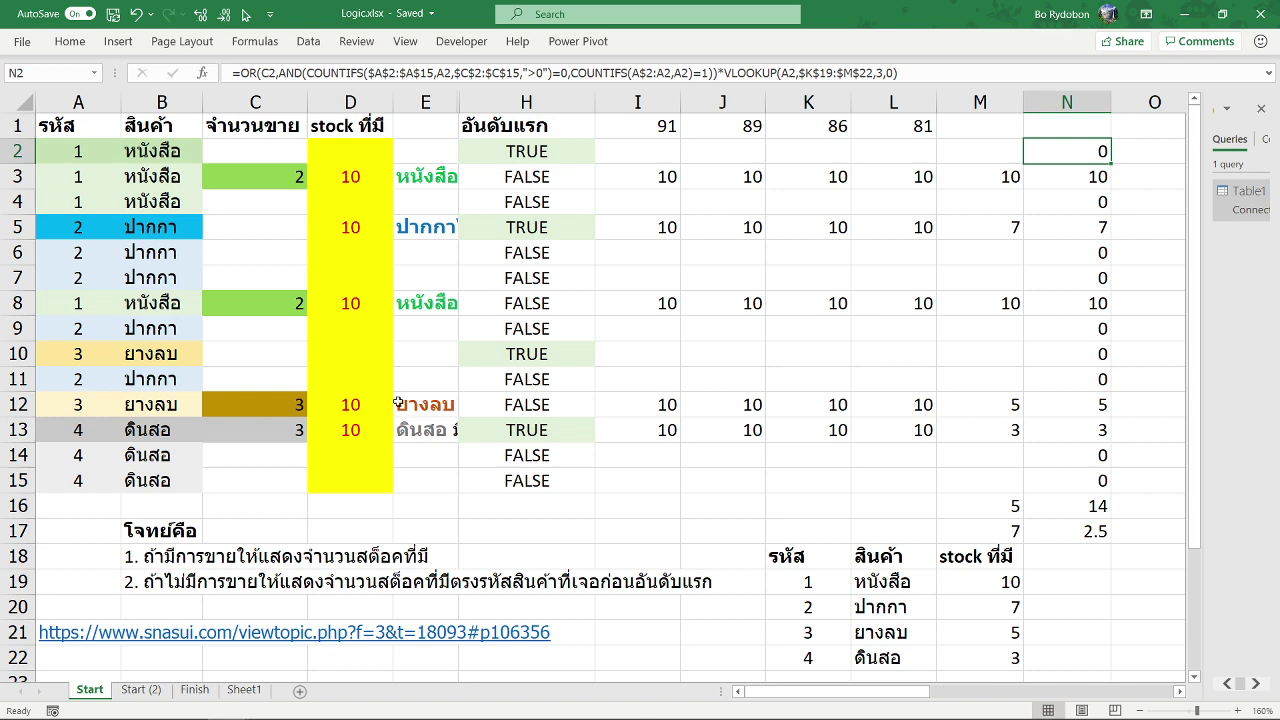
{"action": "left_click", "coordinate": [1193, 14]}
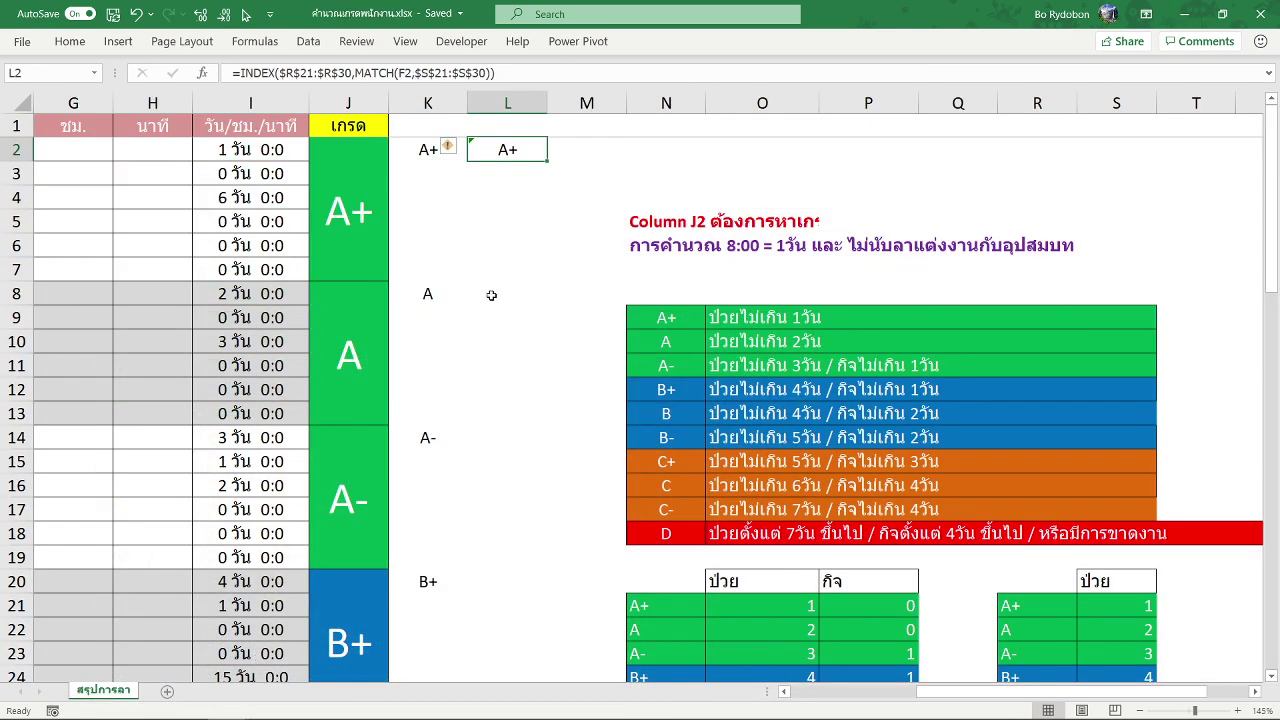
{"action": "left_click", "coordinate": [1260, 14]}
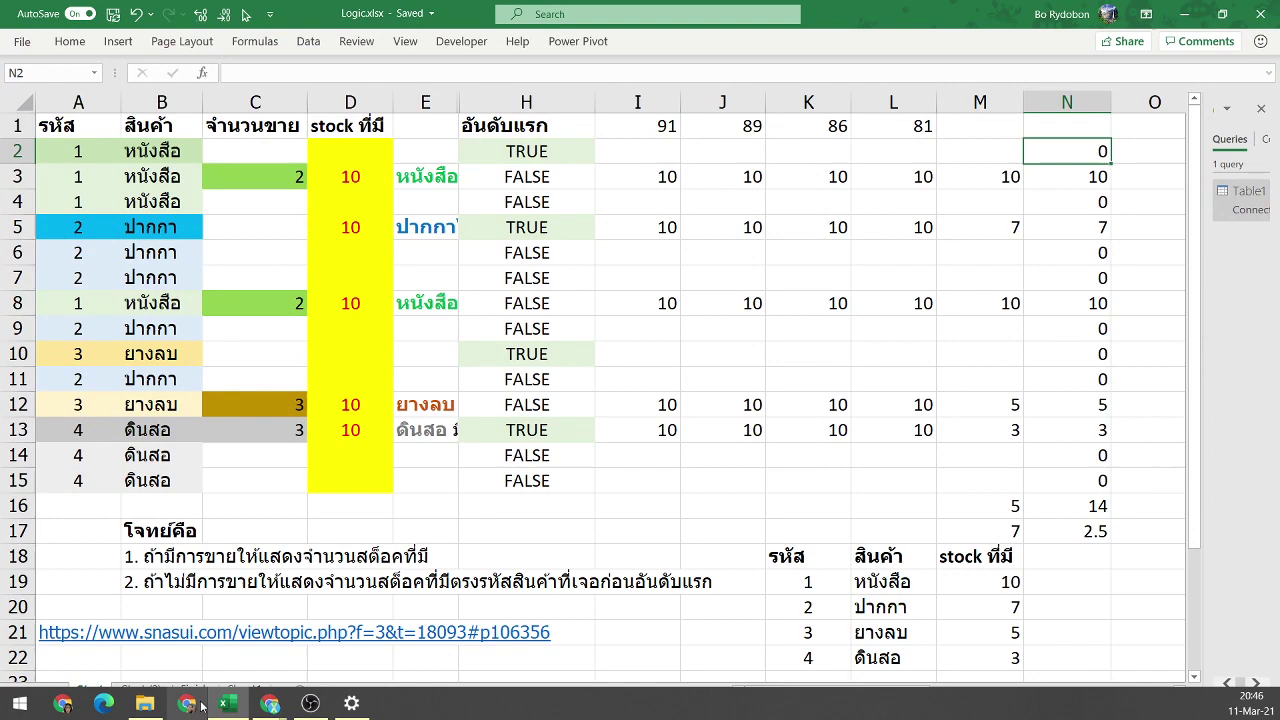
{"action": "left_click", "coordinate": [226, 706]}
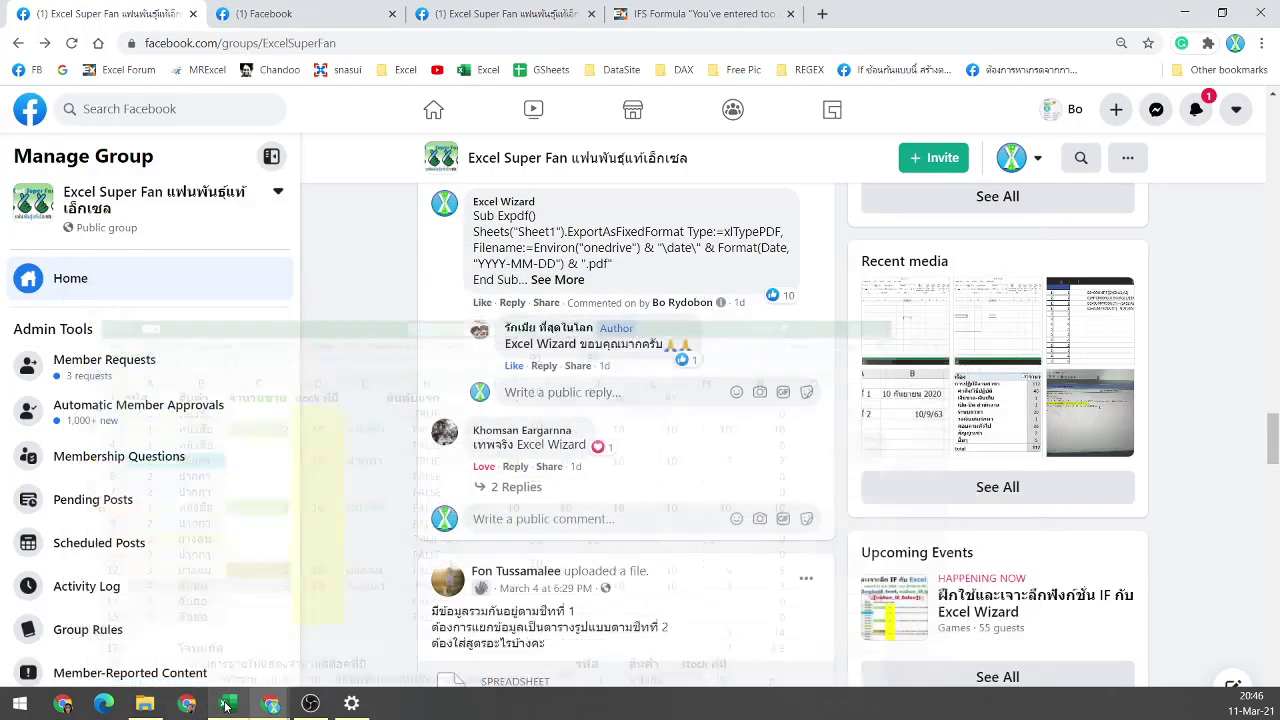
{"action": "left_click", "coordinate": [226, 706]}
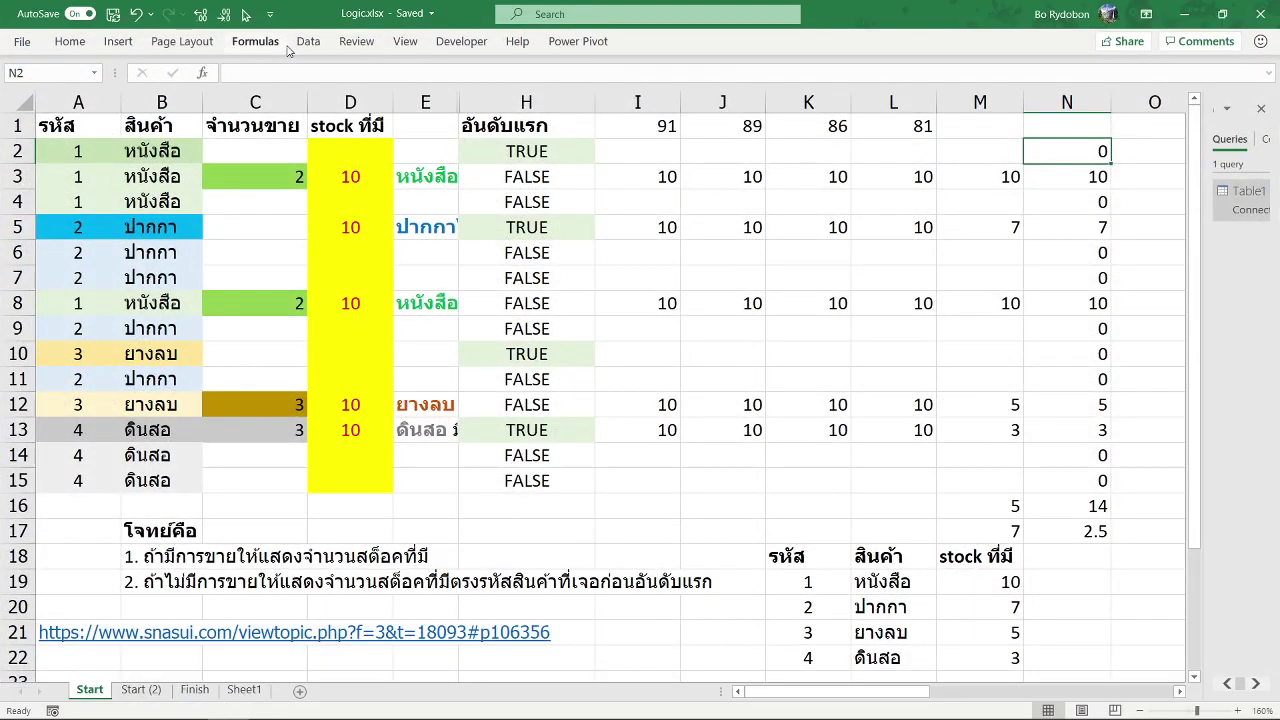
Step: Reopen the Table1 query for editing and place the cursor in its formula near the 0
{"action": "right_click", "coordinate": [1230, 196]}
{"action": "left_click", "coordinate": [1165, 237]}
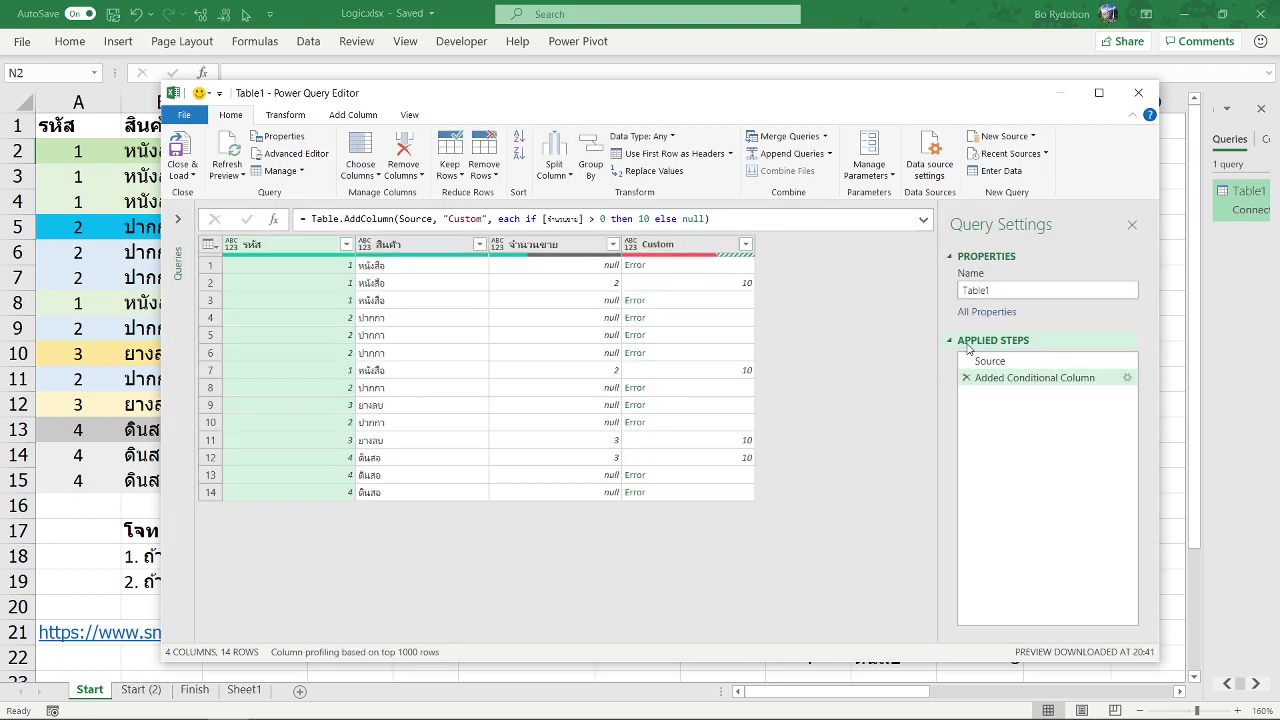
{"action": "left_click", "coordinate": [601, 219]}
Step: Change the conditional column's test to จำนวนขาย does not equal null
{"action": "double_click", "coordinate": [601, 219]}
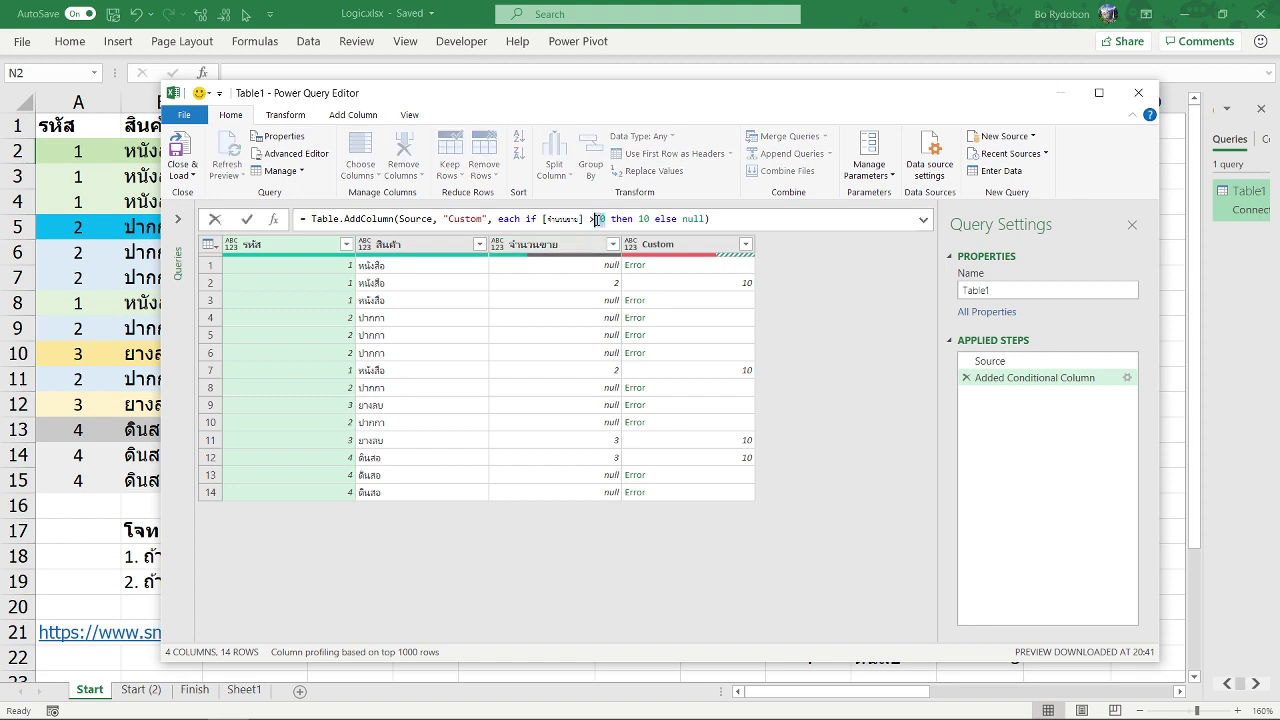
{"action": "left_click", "coordinate": [1126, 379]}
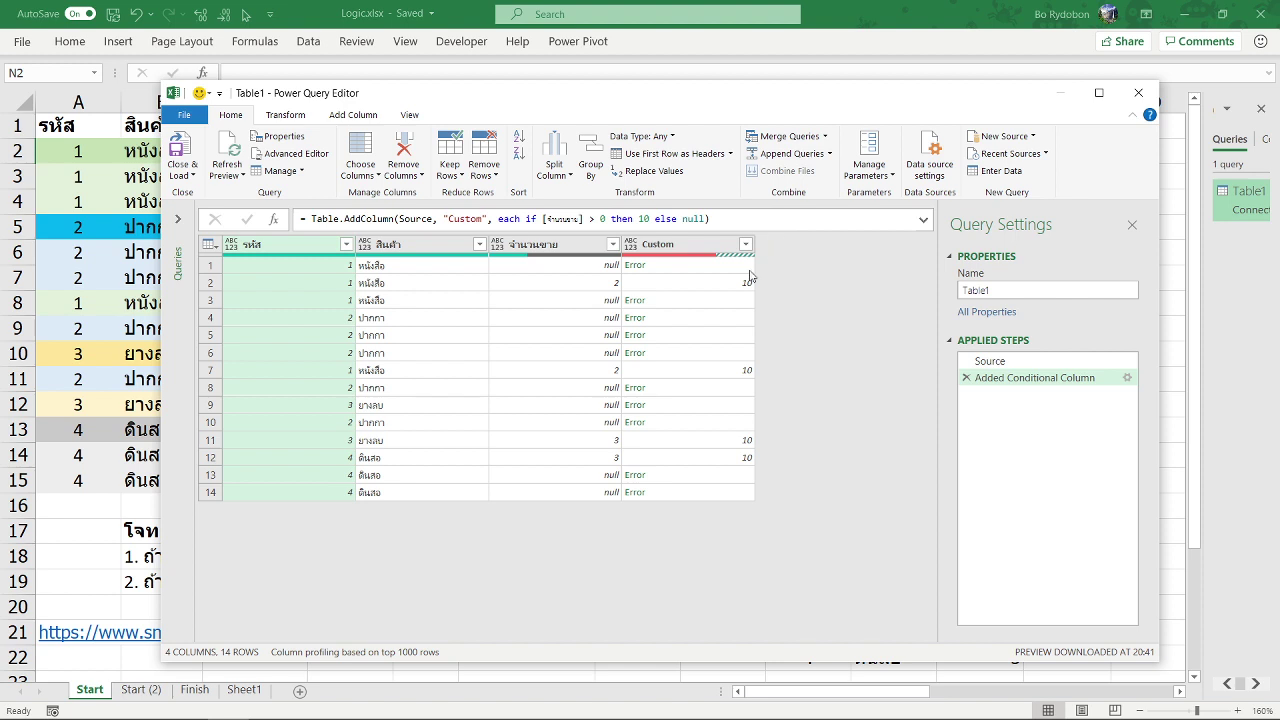
{"action": "left_click", "coordinate": [1127, 380]}
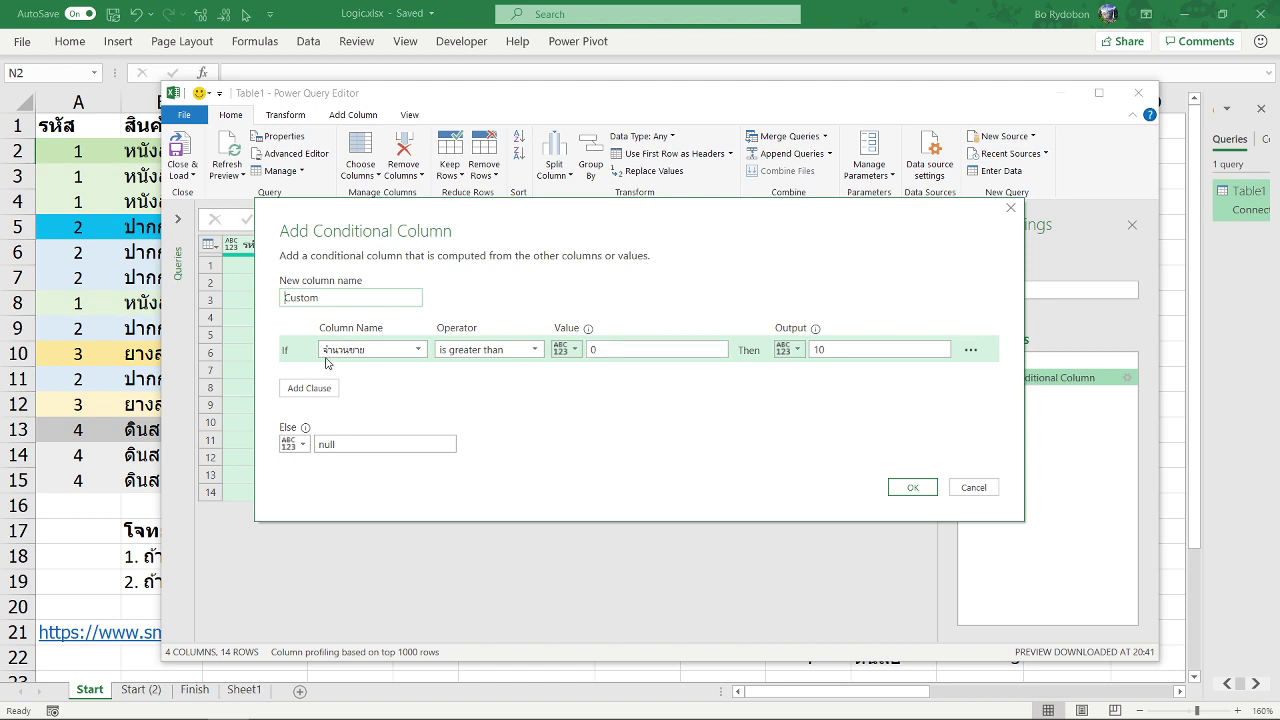
{"action": "left_click", "coordinate": [489, 349]}
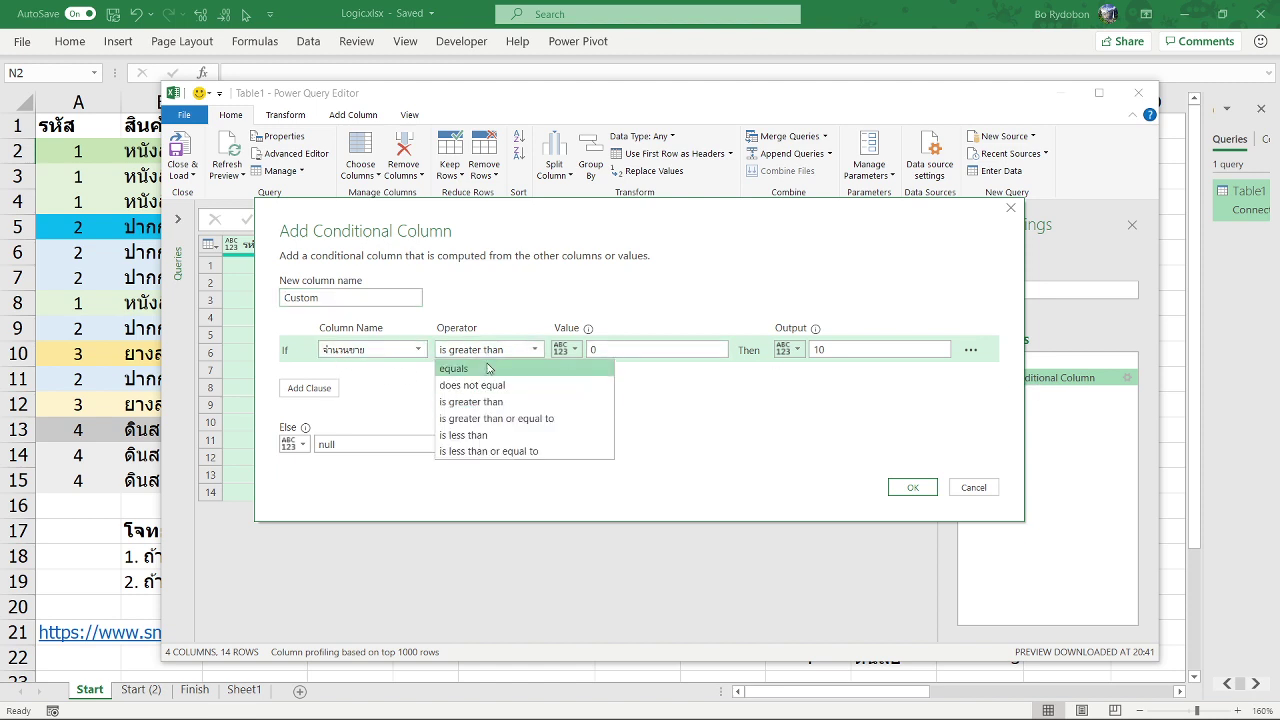
{"action": "left_click", "coordinate": [489, 368]}
{"action": "key", "text": "BackSpace"}
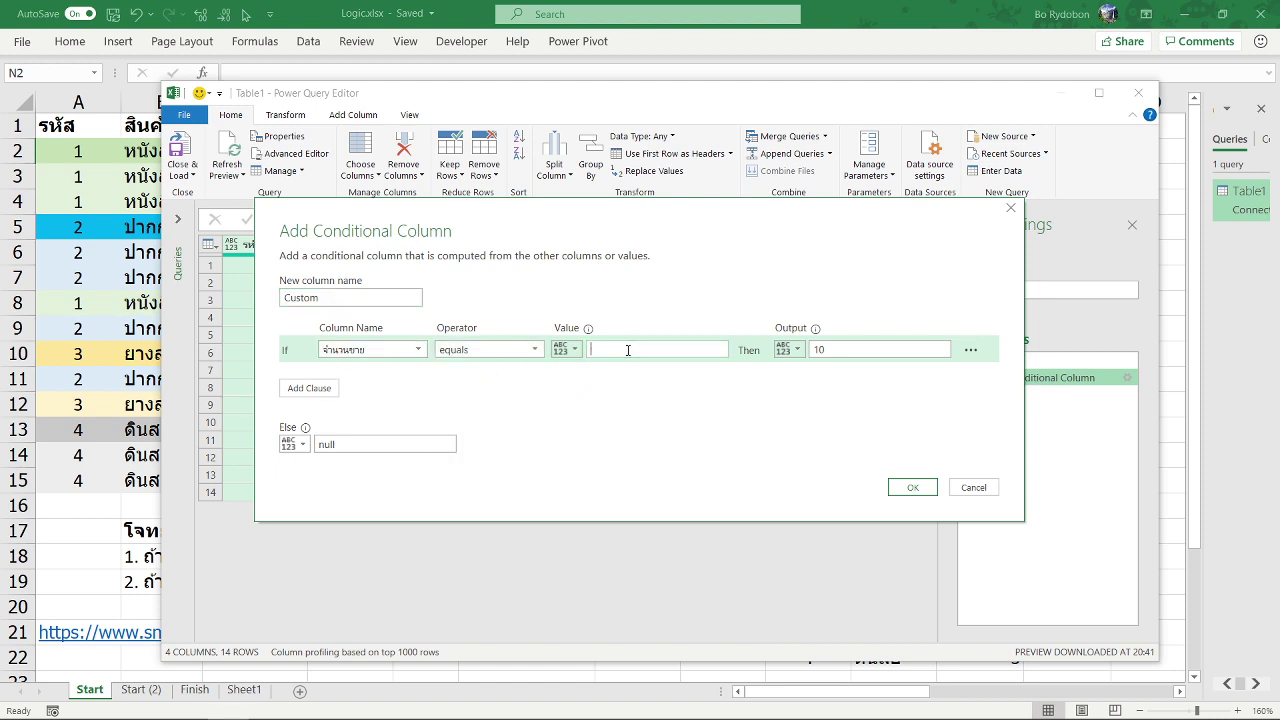
{"action": "type", "text": "n"}
{"action": "left_click", "coordinate": [531, 351]}
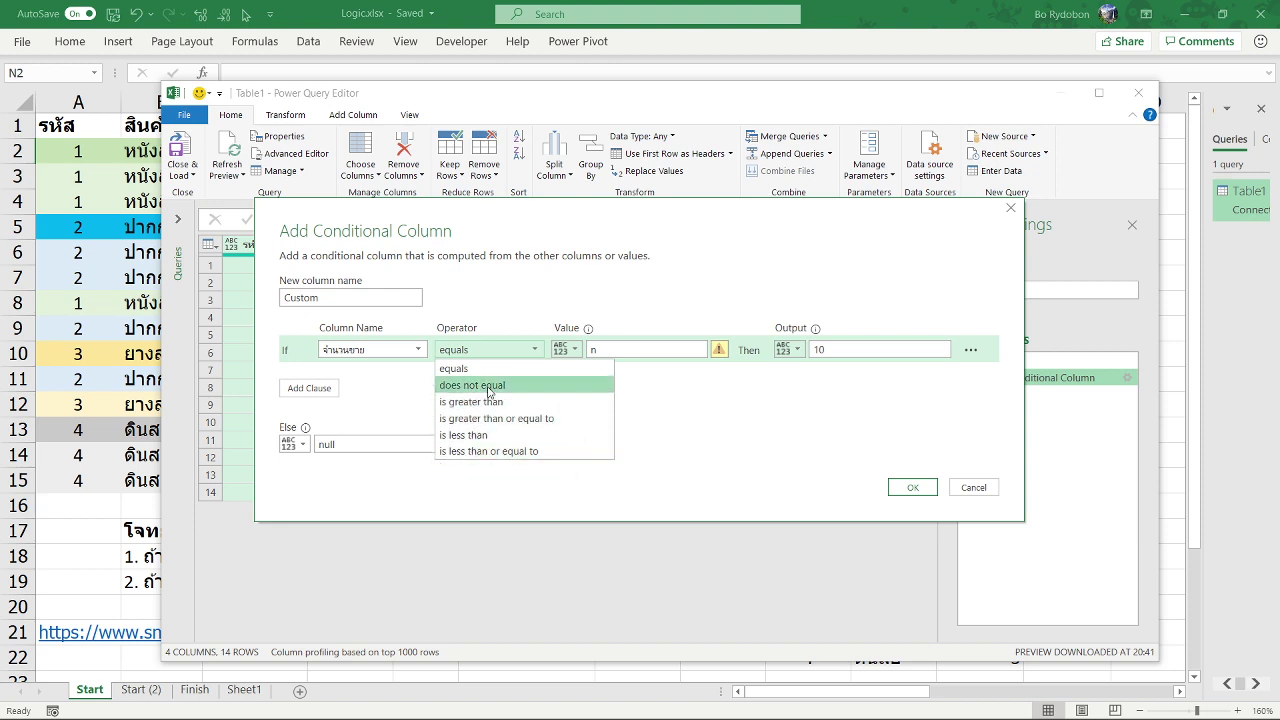
{"action": "left_click", "coordinate": [575, 385]}
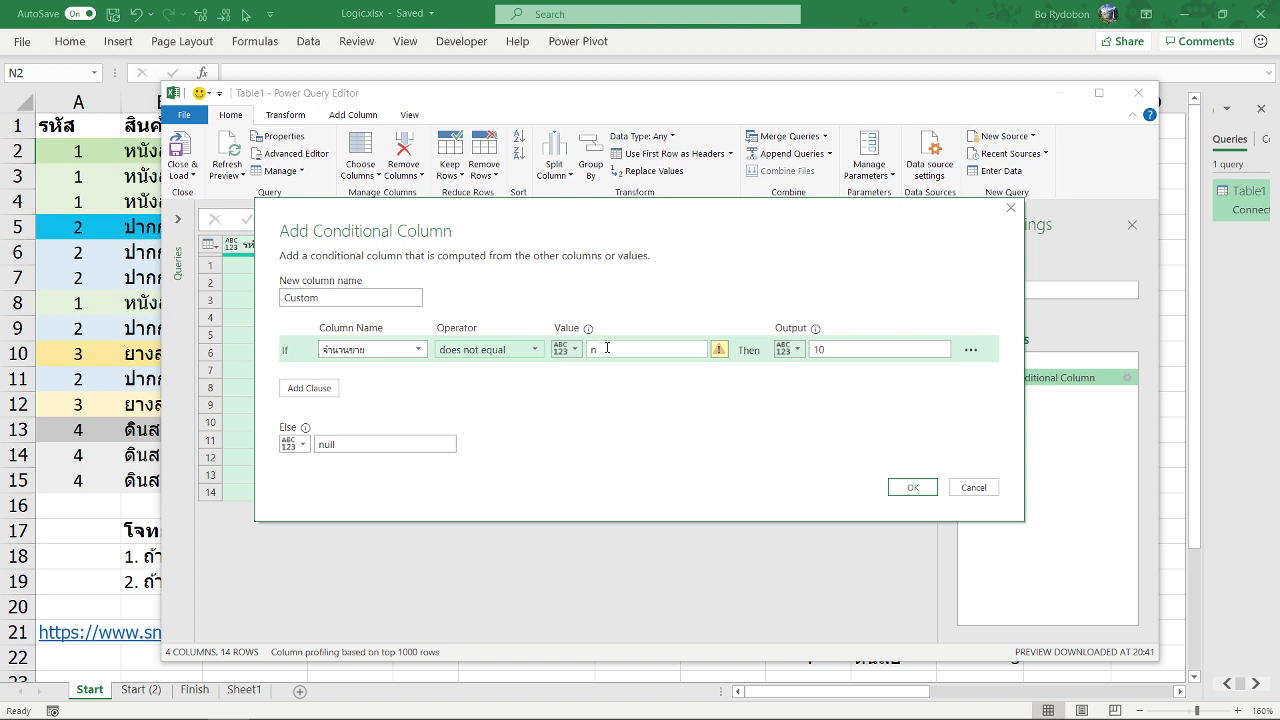
{"action": "type", "text": "ull"}
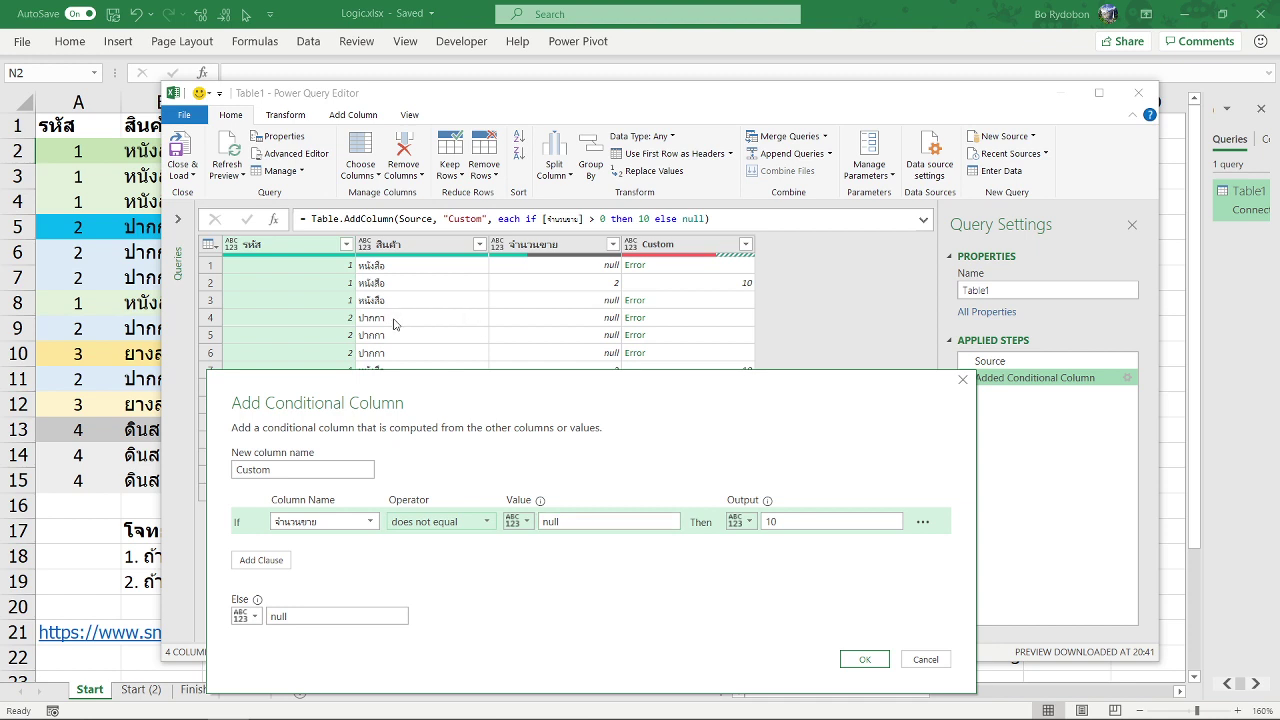
Step: Set the conditional column's output to 0 and the else value to 10, and apply it
{"action": "left_click_drag", "start_coordinate": [445, 395], "coordinate": [444, 257]}
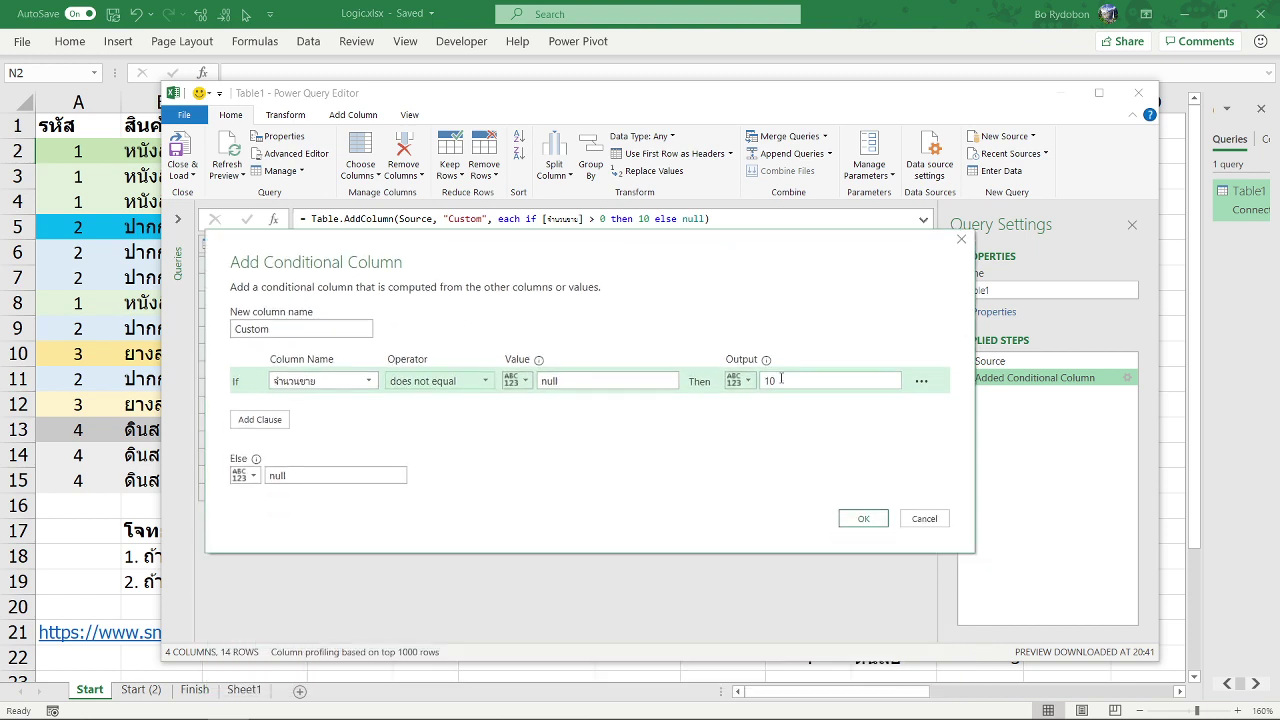
{"action": "left_click_drag", "start_coordinate": [781, 379], "coordinate": [757, 386]}
{"action": "type", "text": "0"}
{"action": "double_click", "coordinate": [328, 474]}
{"action": "type", "text": "10"}
{"action": "left_click", "coordinate": [863, 518]}
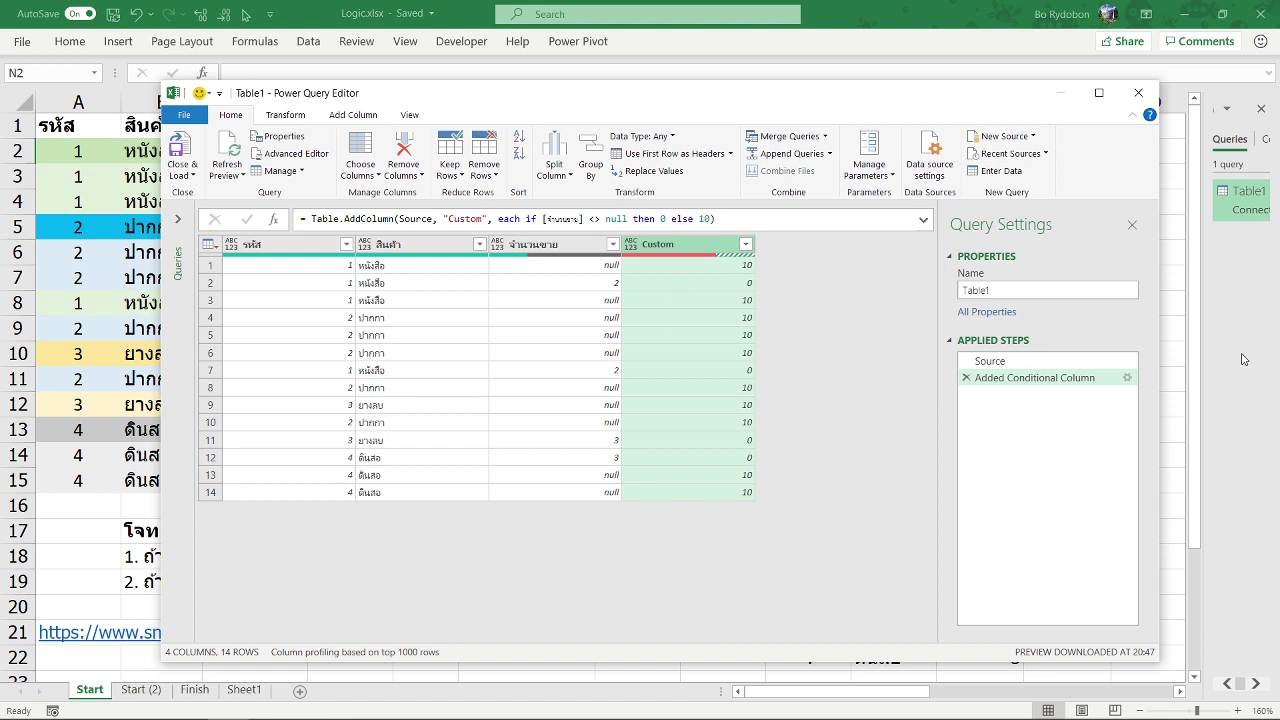
Step: Swap the conditional column's output to 10 and else to null, then check row 2
{"action": "left_click", "coordinate": [1127, 378]}
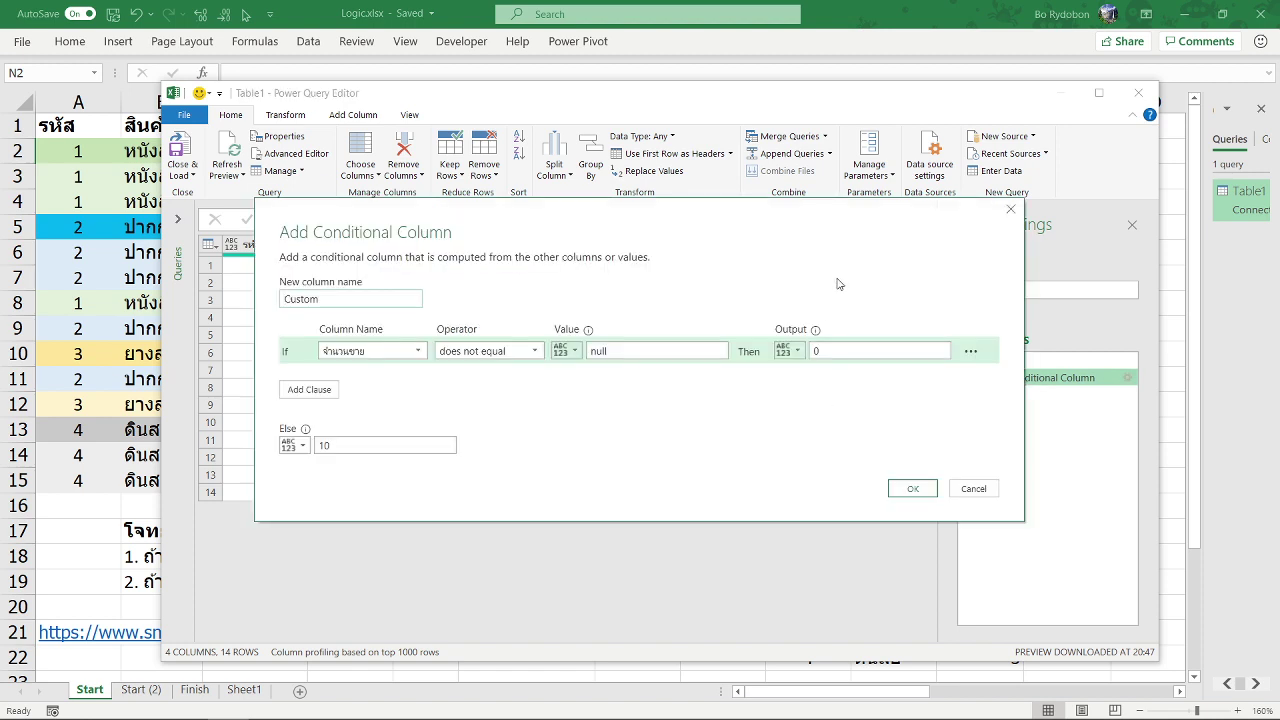
{"action": "left_click", "coordinate": [785, 401]}
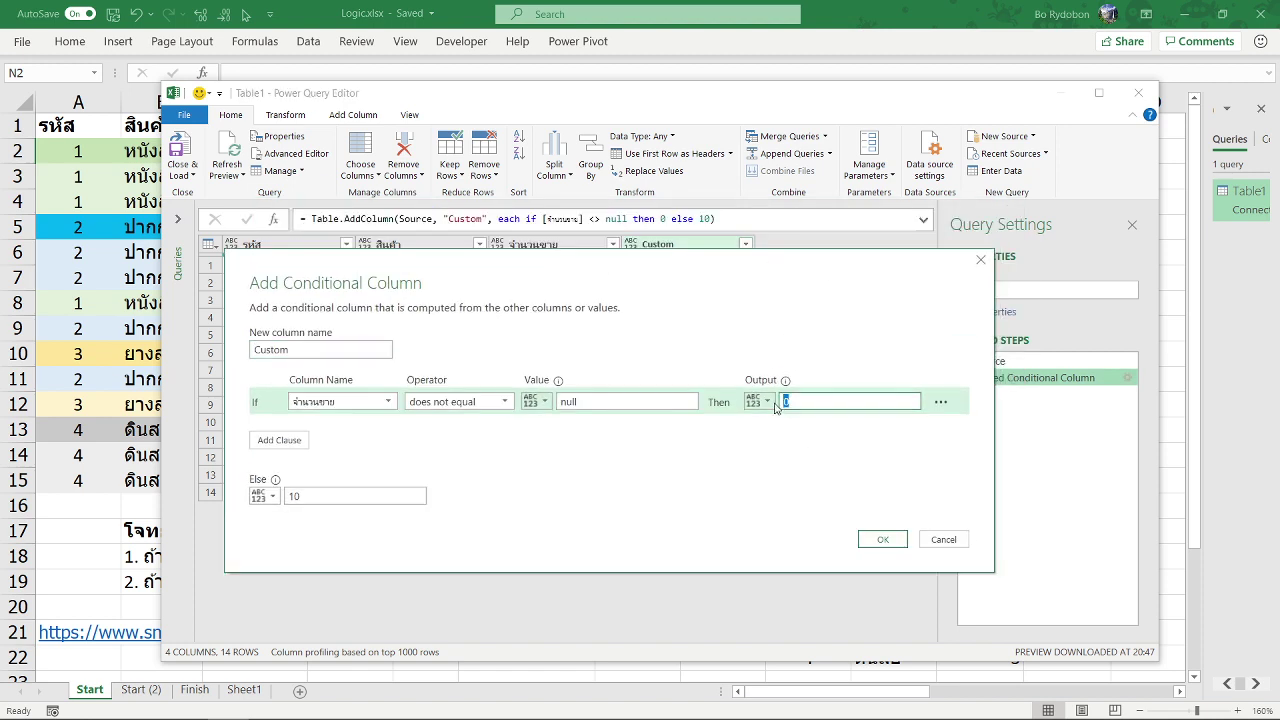
{"action": "type", "text": "10"}
{"action": "double_click", "coordinate": [290, 496]}
{"action": "type", "text": "null"}
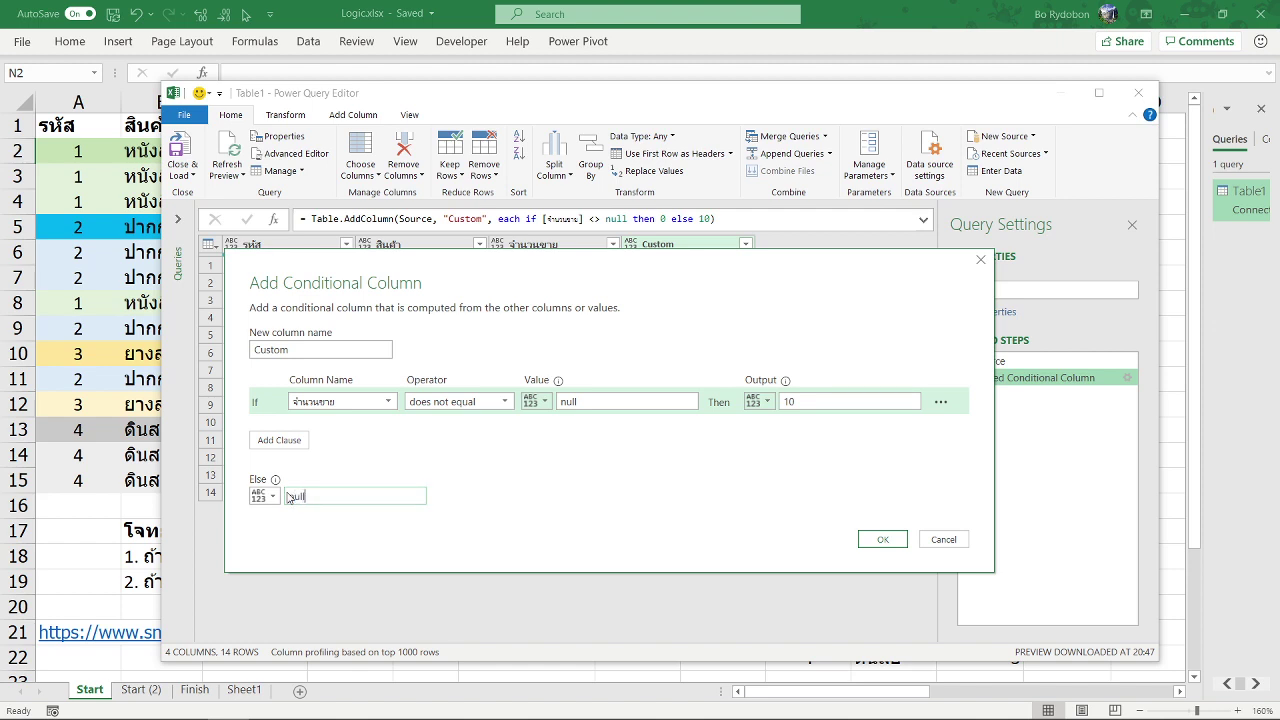
{"action": "left_click", "coordinate": [874, 539]}
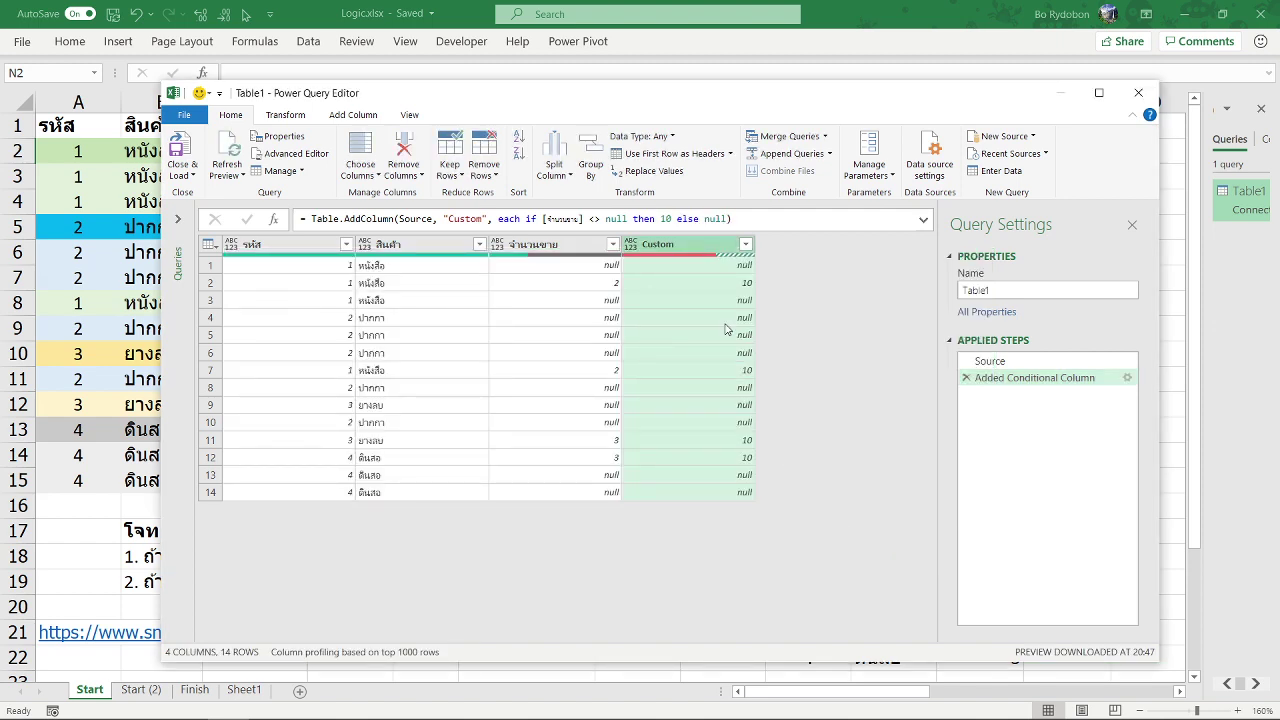
{"action": "left_click", "coordinate": [702, 282]}
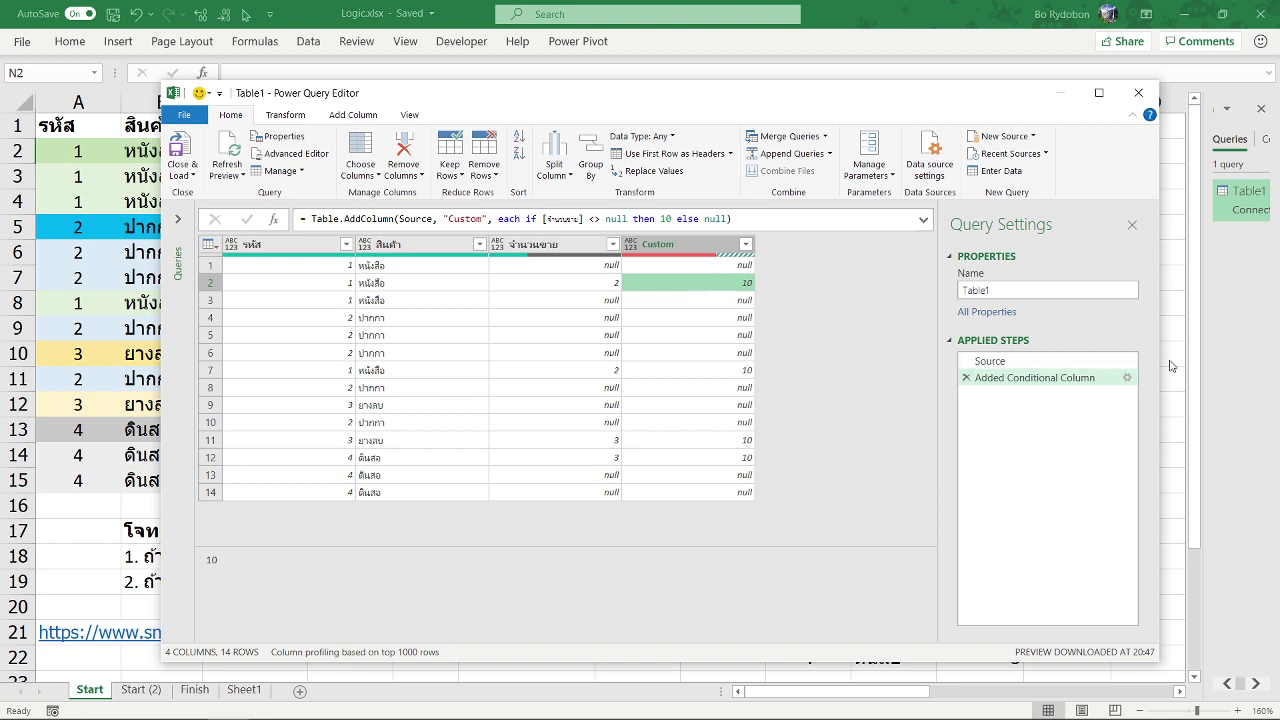
Step: Change the condition back to จำนวนขาย is greater than 0
{"action": "left_click", "coordinate": [1127, 378]}
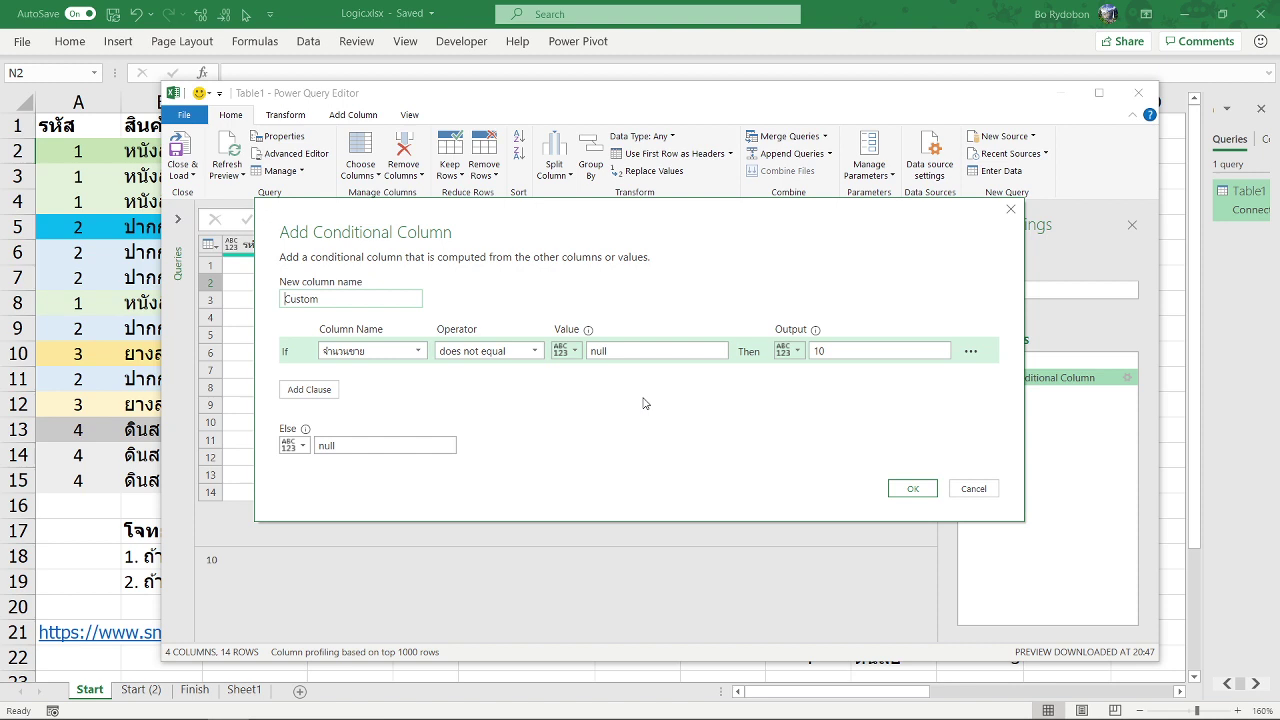
{"action": "left_click", "coordinate": [531, 353]}
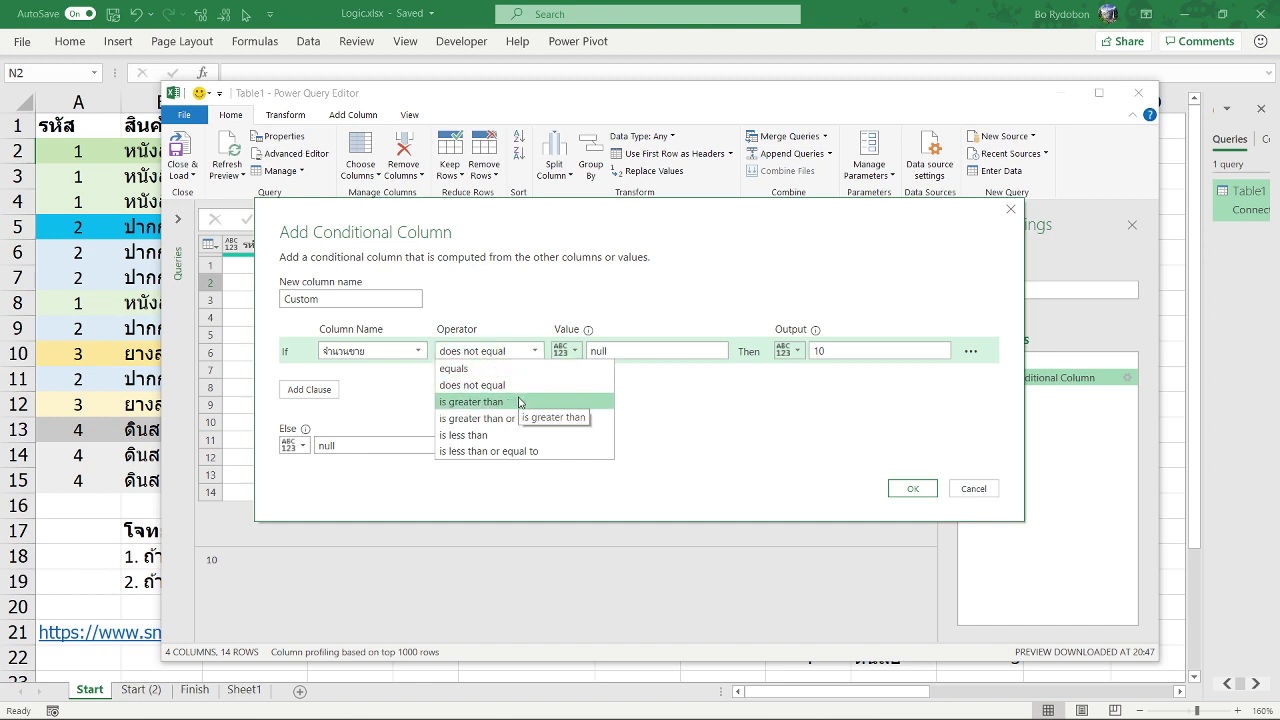
{"action": "left_click", "coordinate": [518, 402]}
{"action": "double_click", "coordinate": [592, 351]}
{"action": "type", "text": "0"}
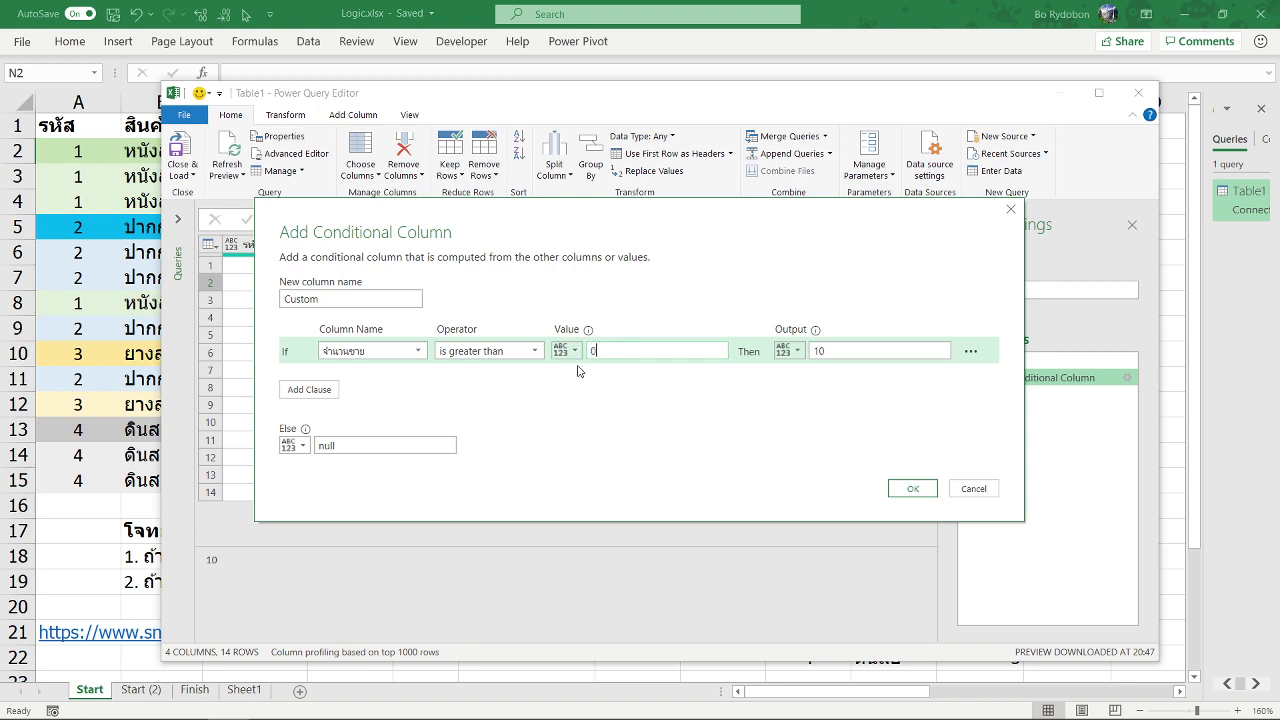
{"action": "left_click", "coordinate": [911, 488]}
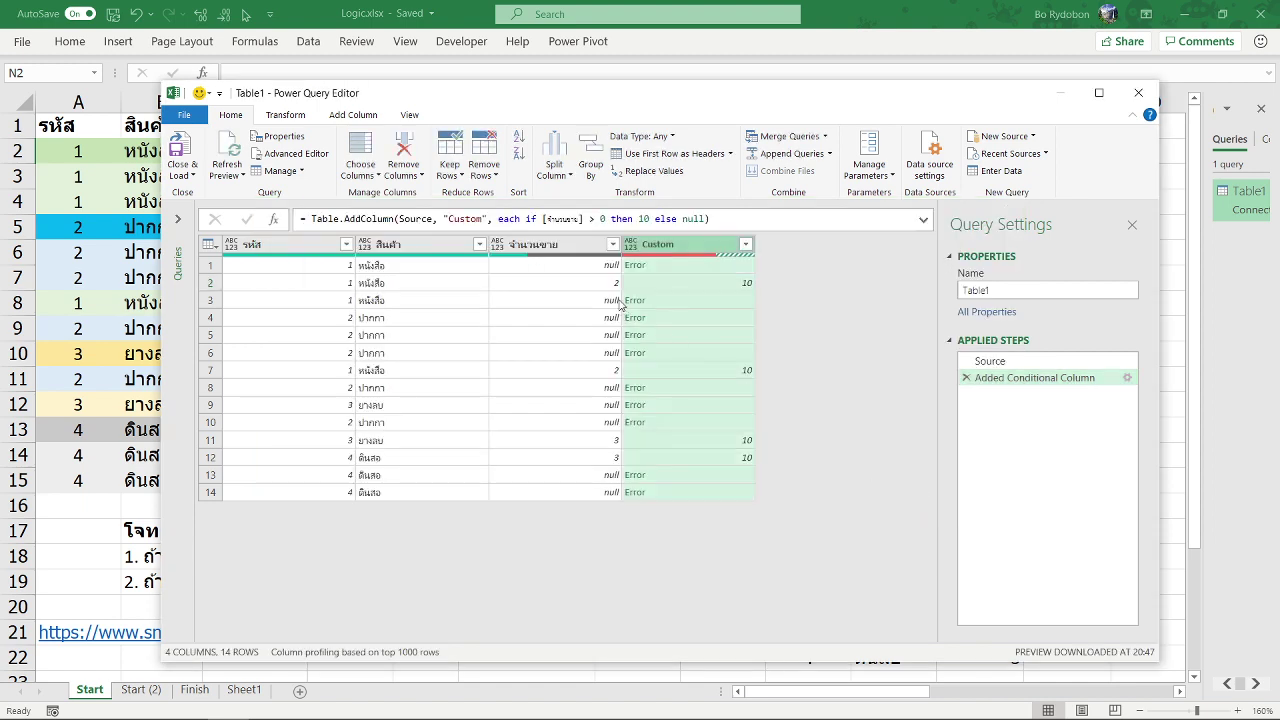
Step: Wrap the Custom column's if expression in try … otherwise null, then check row 4's values
{"action": "left_click", "coordinate": [526, 219]}
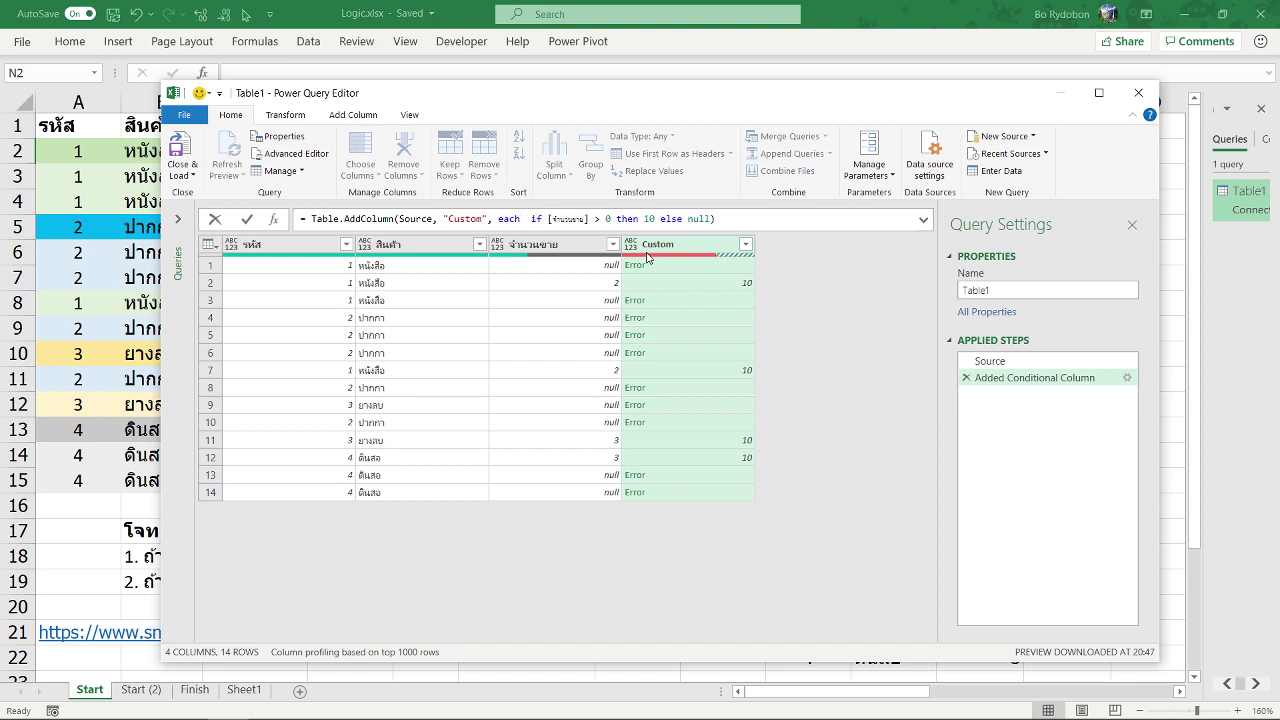
{"action": "type", "text": "try"}
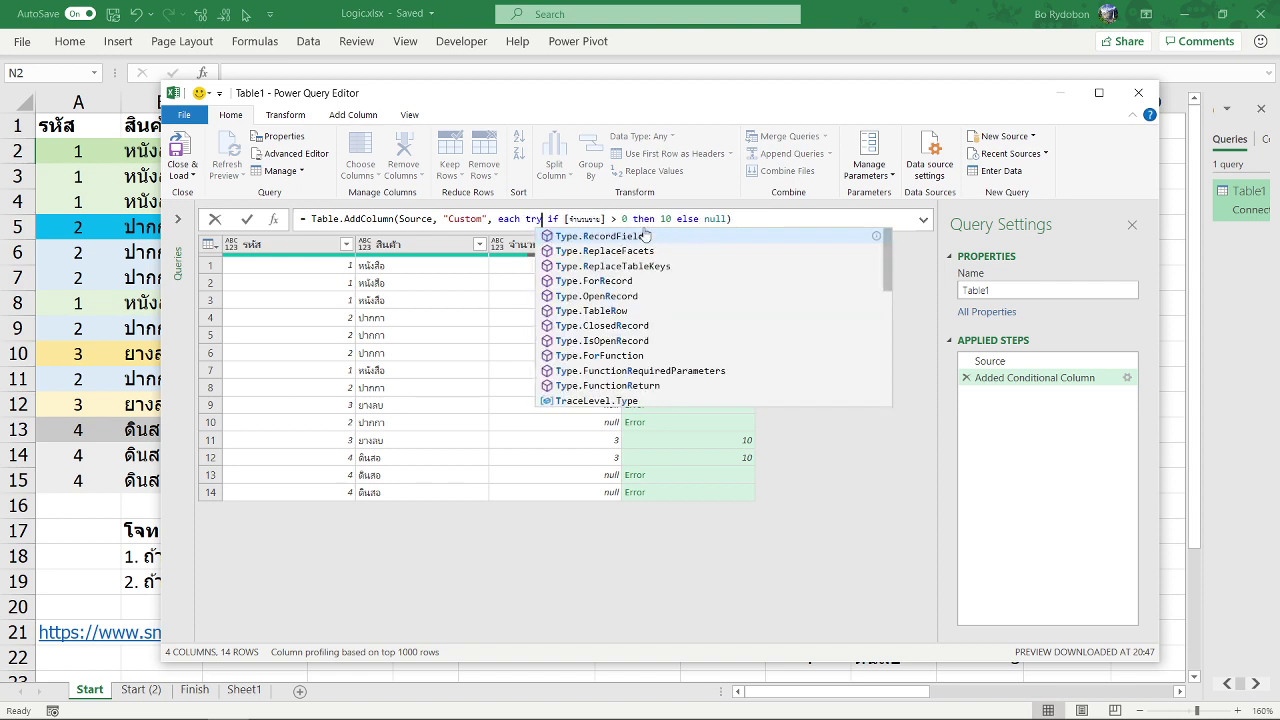
{"action": "left_click_drag", "start_coordinate": [728, 219], "coordinate": [520, 222]}
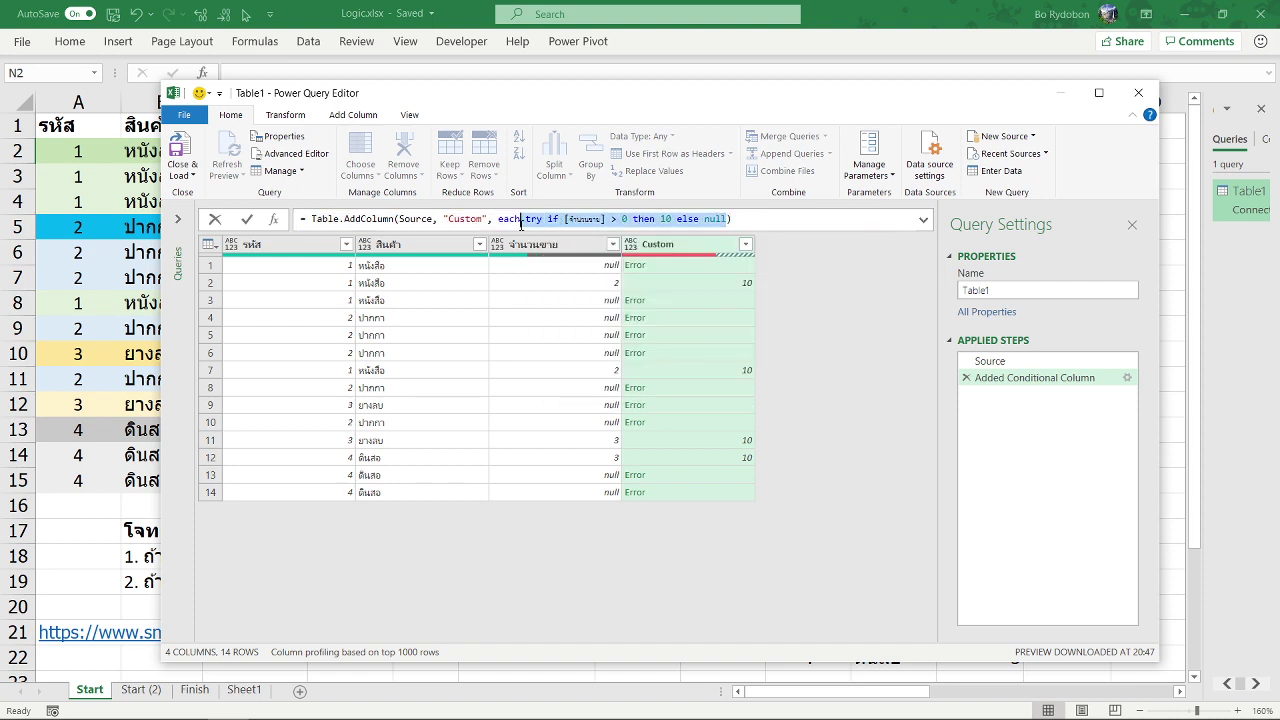
{"action": "left_click", "coordinate": [730, 219]}
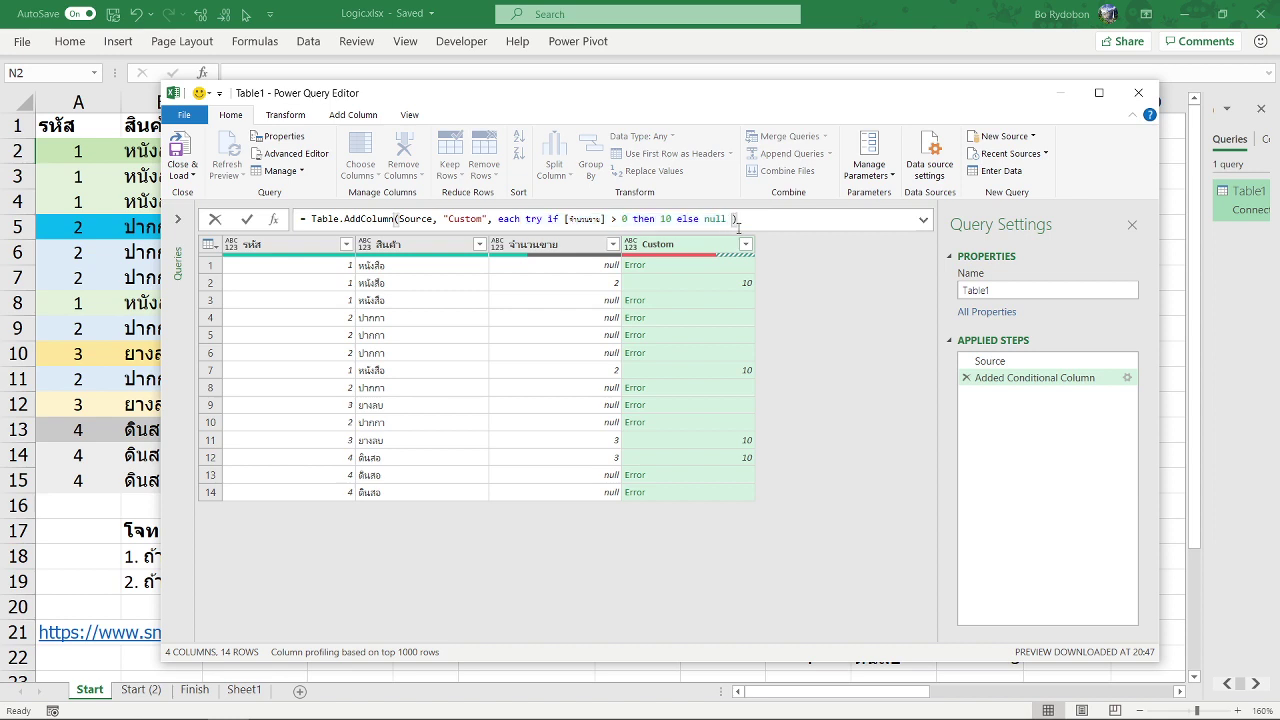
{"action": "type", "text": "othe"}
{"action": "type", "text": "rwise "}
{"action": "type", "text": "null"}
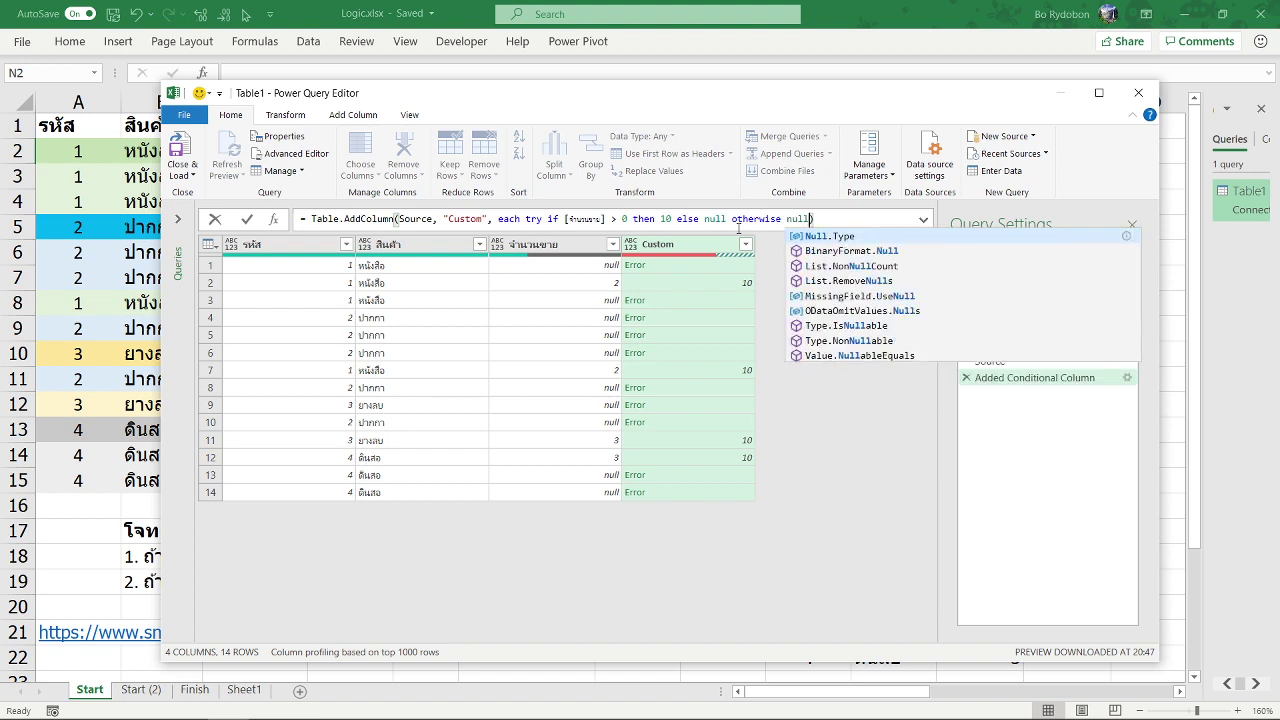
{"action": "left_click", "coordinate": [802, 441]}
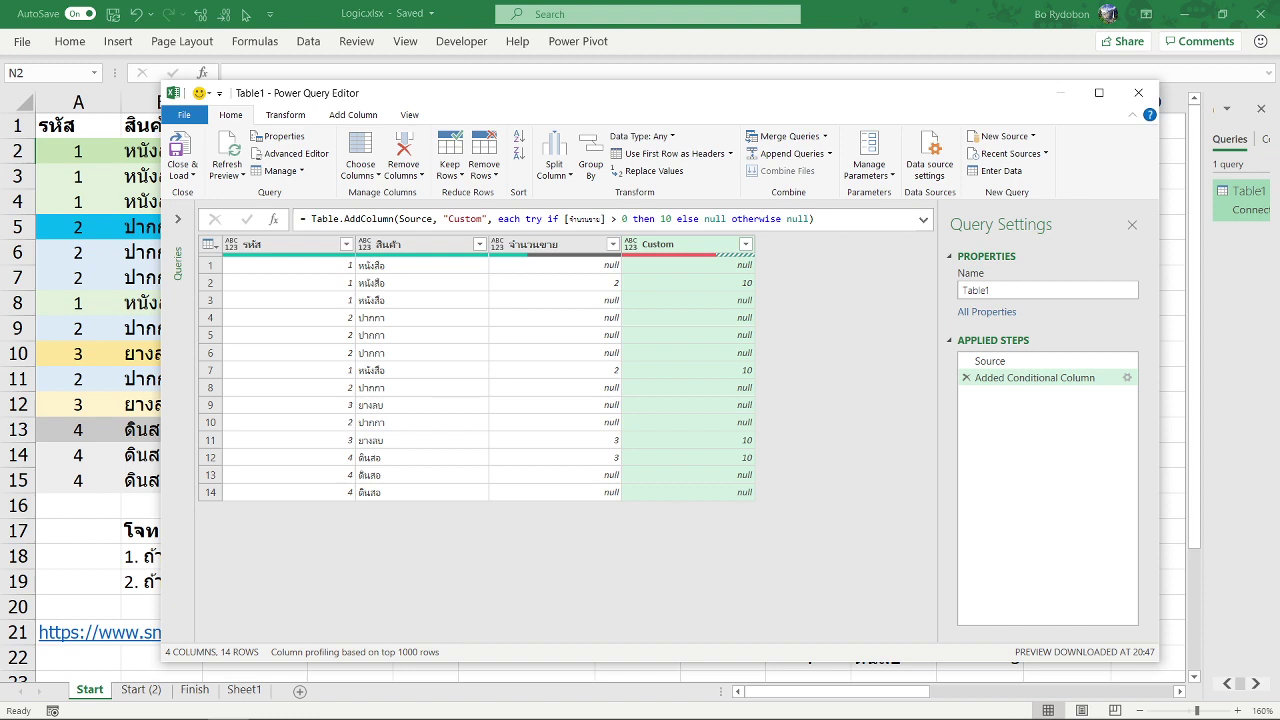
{"action": "left_click", "coordinate": [273, 319]}
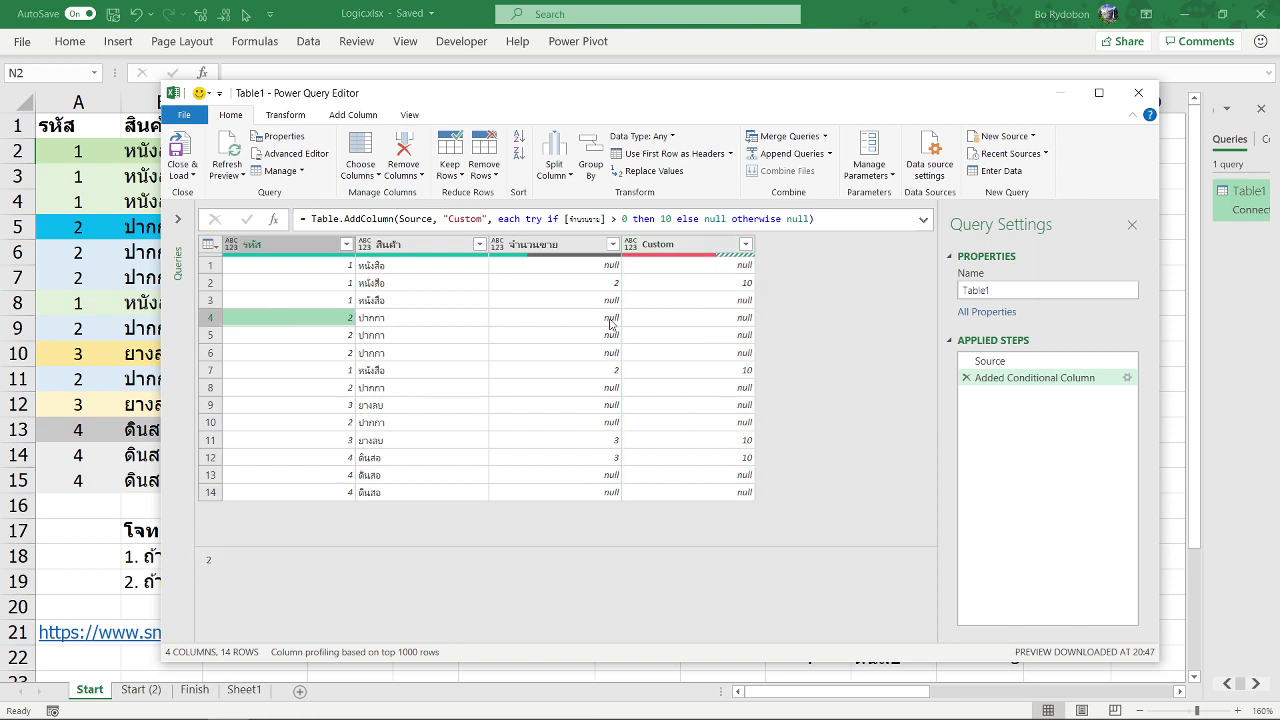
{"action": "left_click", "coordinate": [715, 319]}
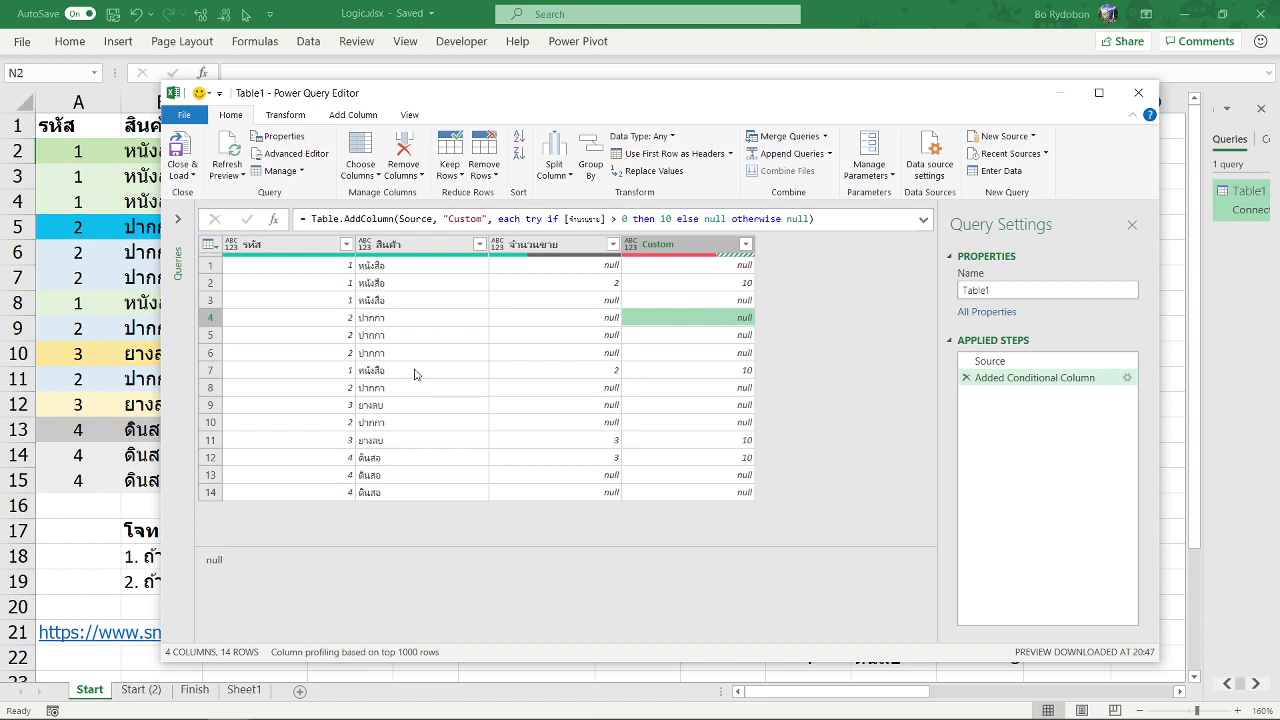
{"action": "left_click", "coordinate": [432, 250]}
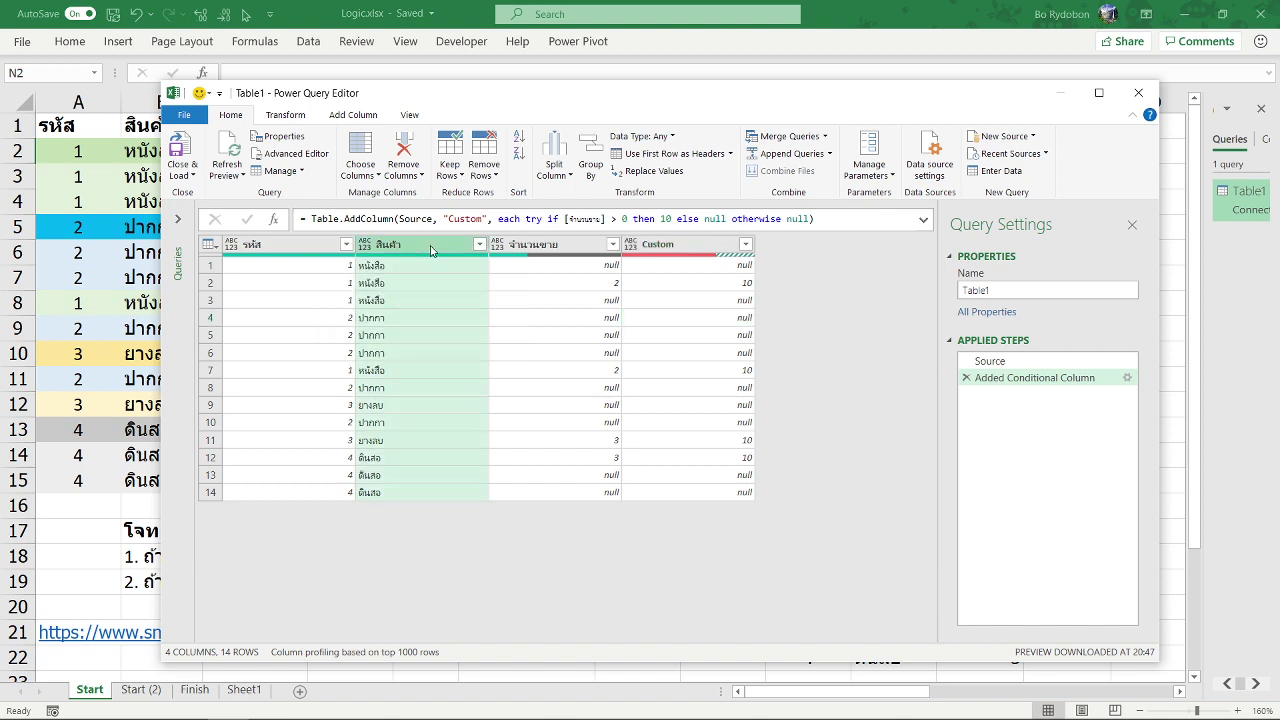
Step: Group the query by รหัส with a Count Rows column named T, giving 4, 5, 2, 3
{"action": "left_click", "coordinate": [297, 250]}
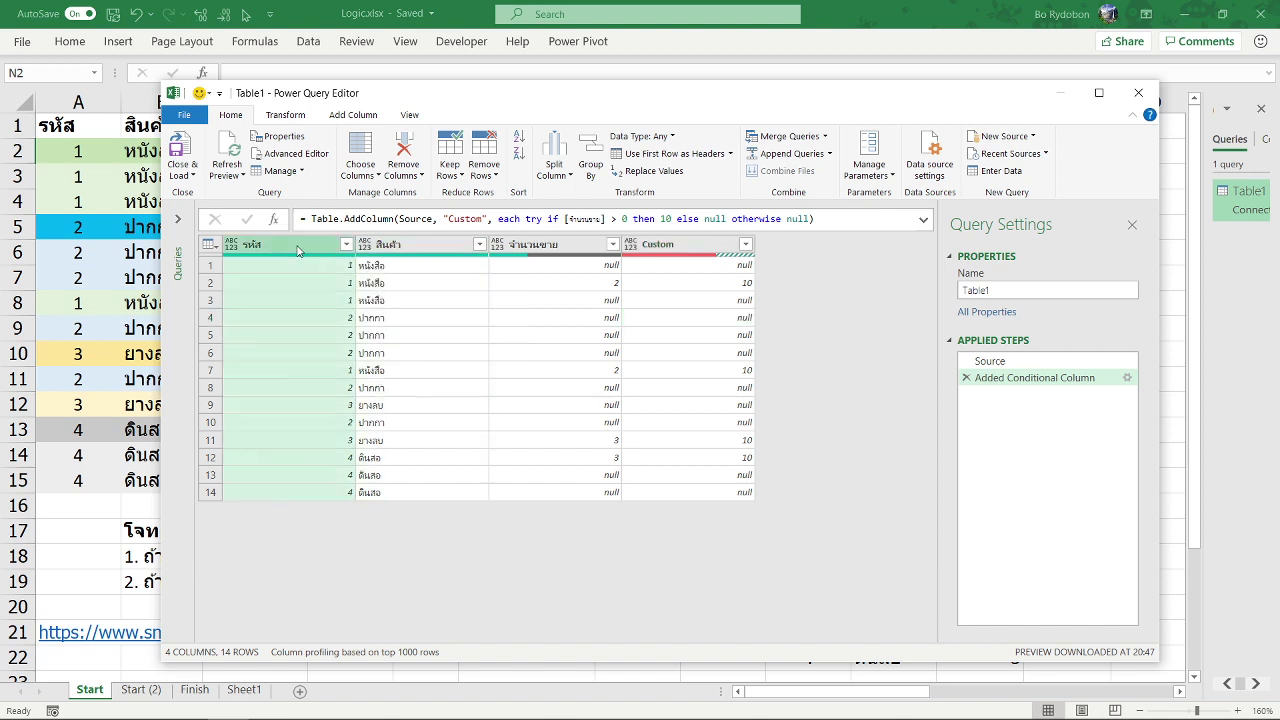
{"action": "left_click", "coordinate": [428, 250]}
{"action": "left_click", "coordinate": [303, 243]}
{"action": "right_click", "coordinate": [300, 249]}
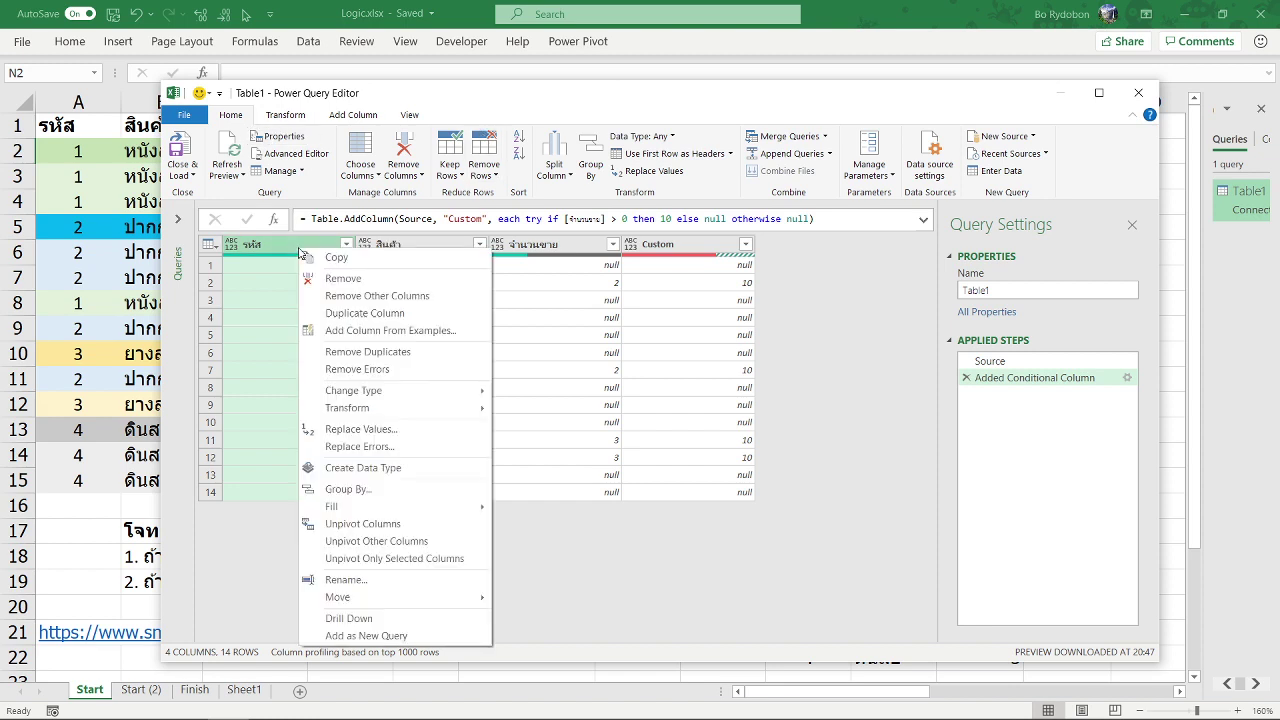
{"action": "left_click", "coordinate": [350, 489]}
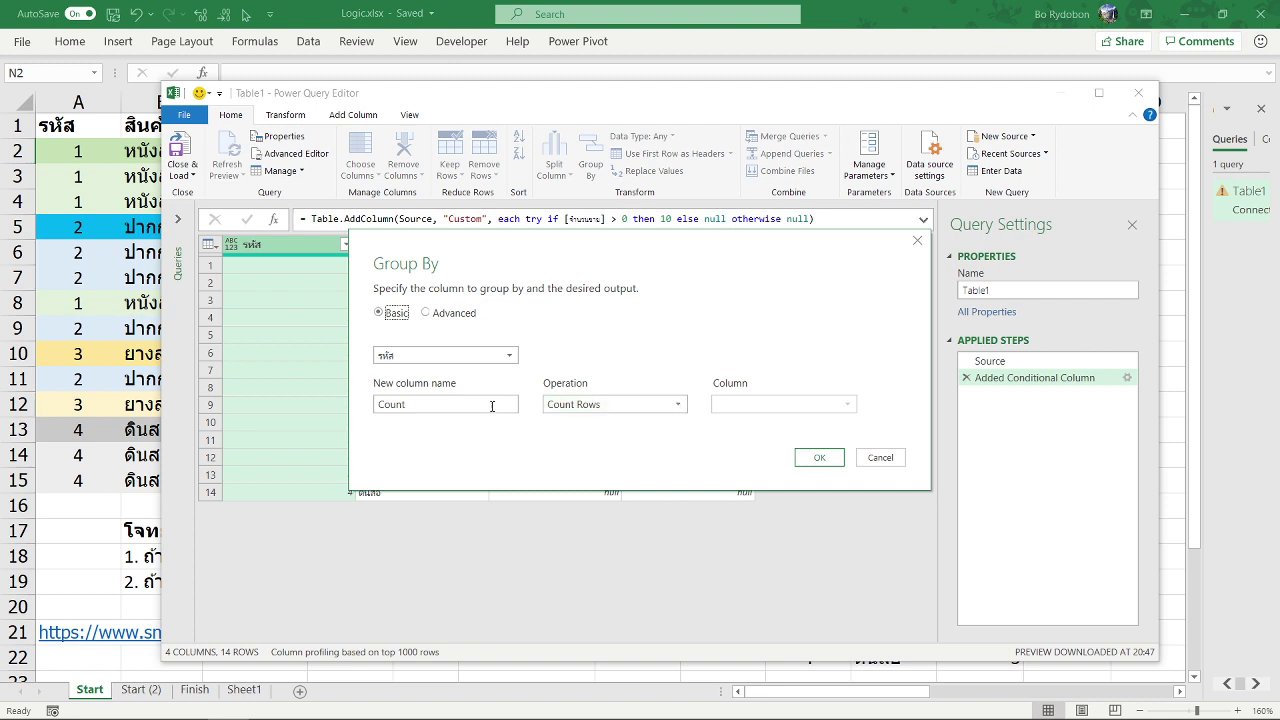
{"action": "left_click_drag", "start_coordinate": [475, 407], "coordinate": [338, 404]}
{"action": "type", "text": "ๅ"}
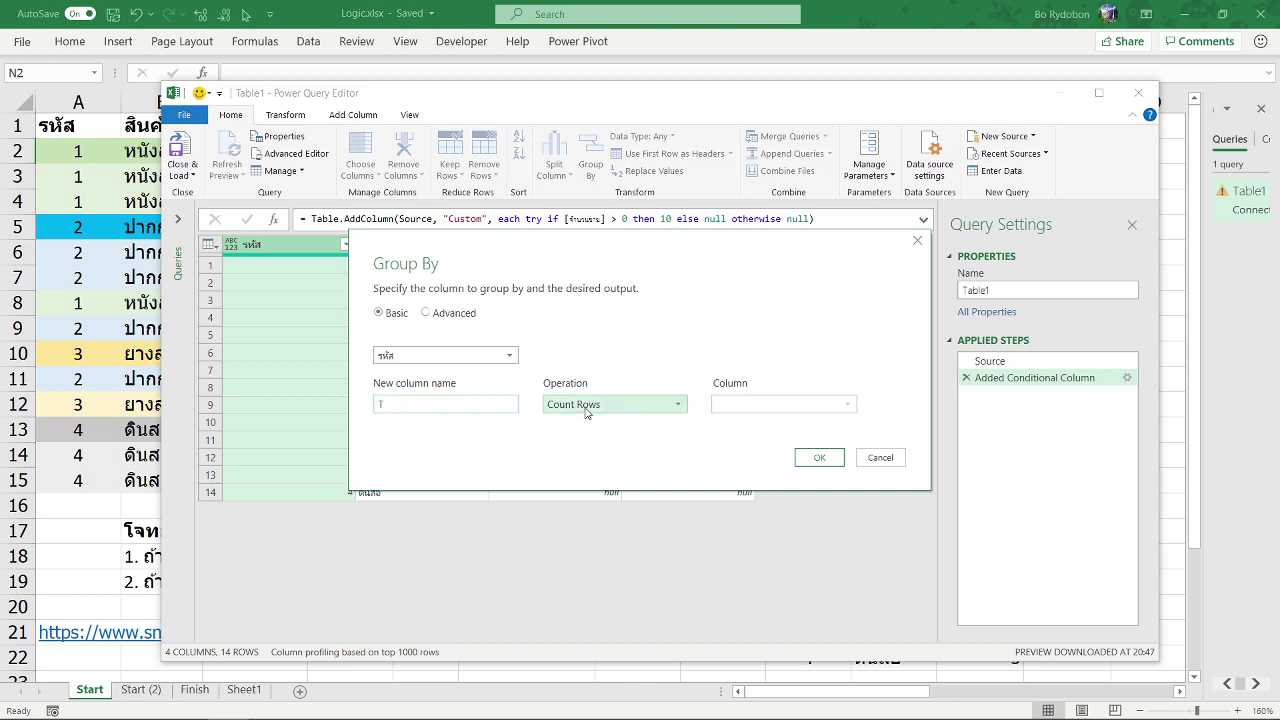
{"action": "left_click", "coordinate": [588, 407]}
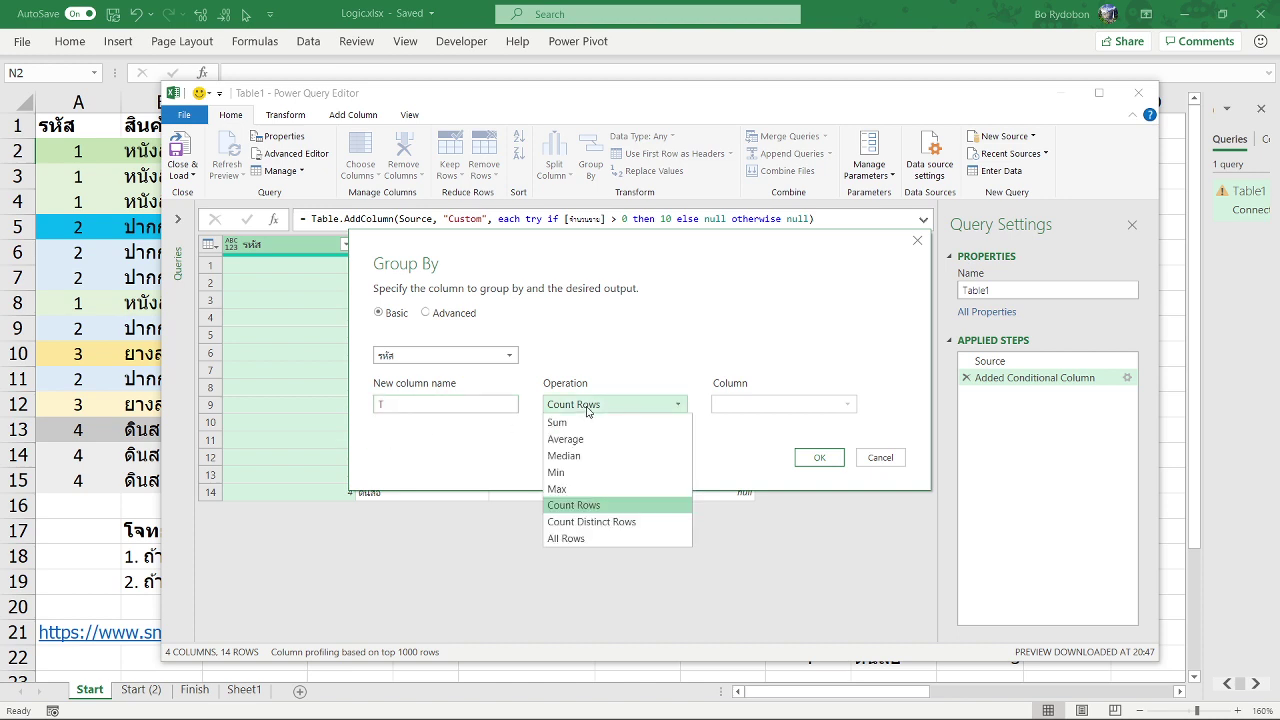
{"action": "left_click", "coordinate": [610, 508]}
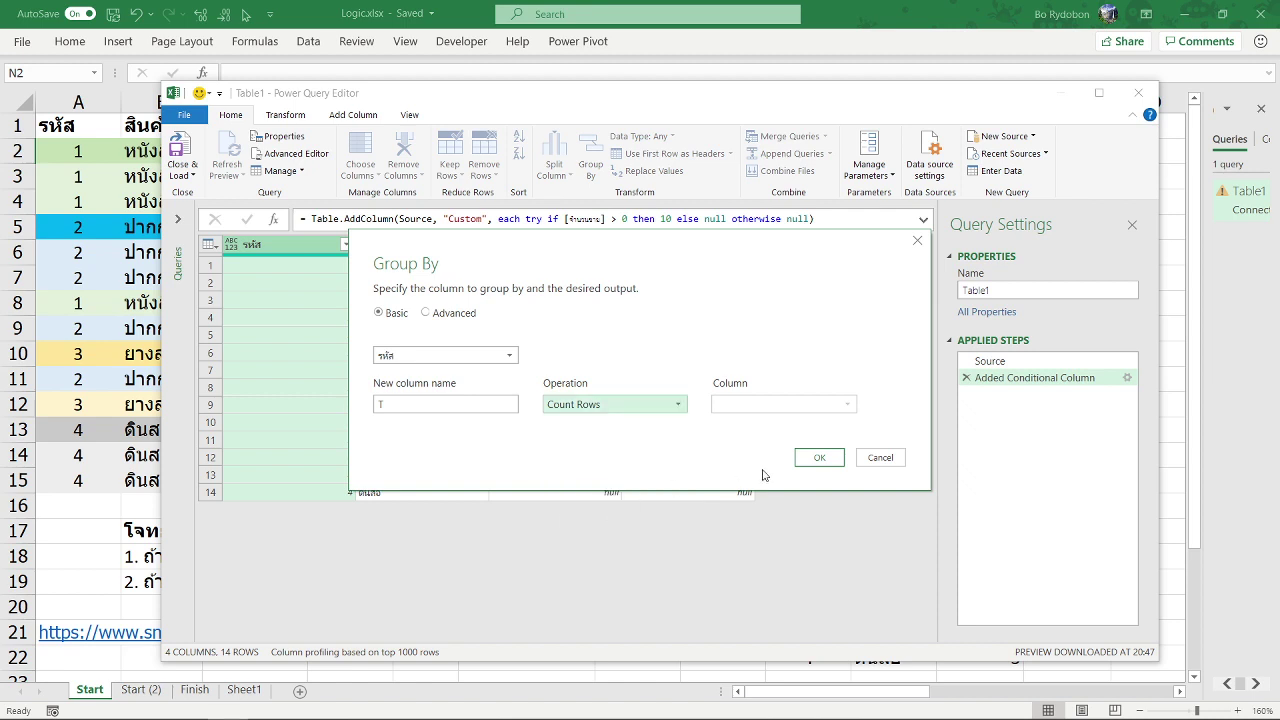
{"action": "left_click", "coordinate": [810, 462]}
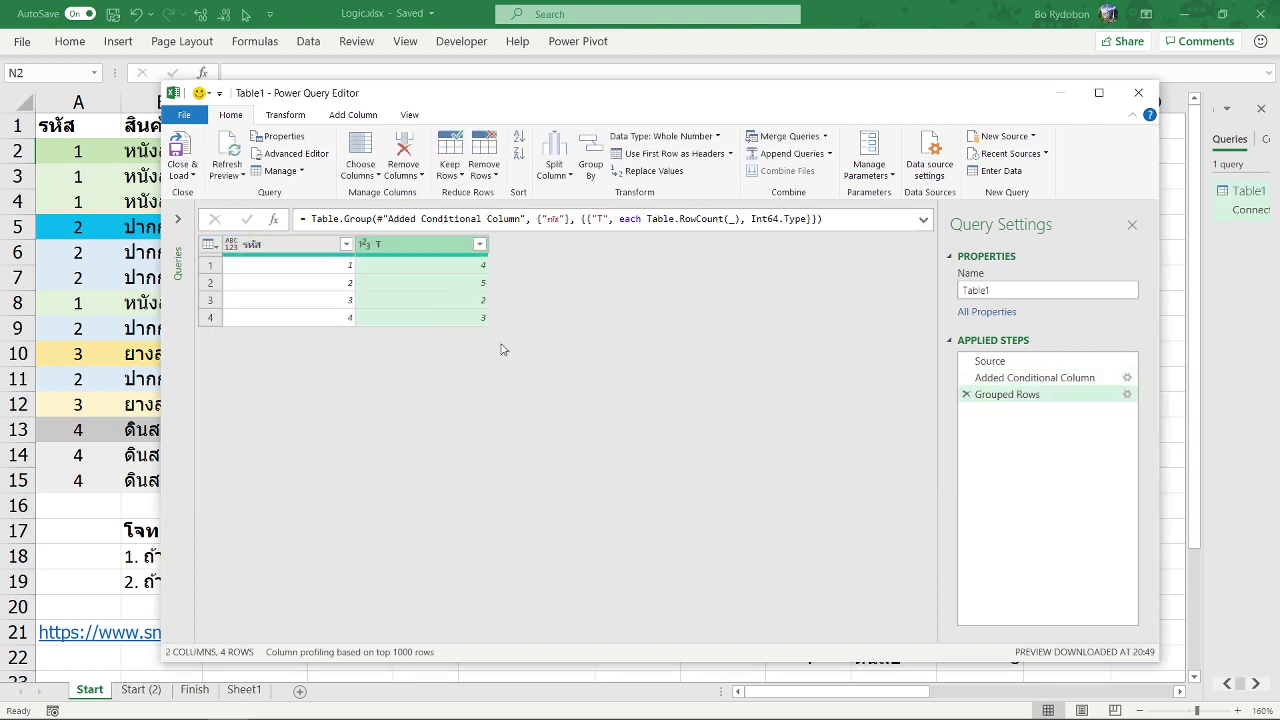
Step: Edit the Group By formula, replacing 'Table.RowCount(_), Int64.Type' with '_'
{"action": "left_click", "coordinate": [293, 267]}
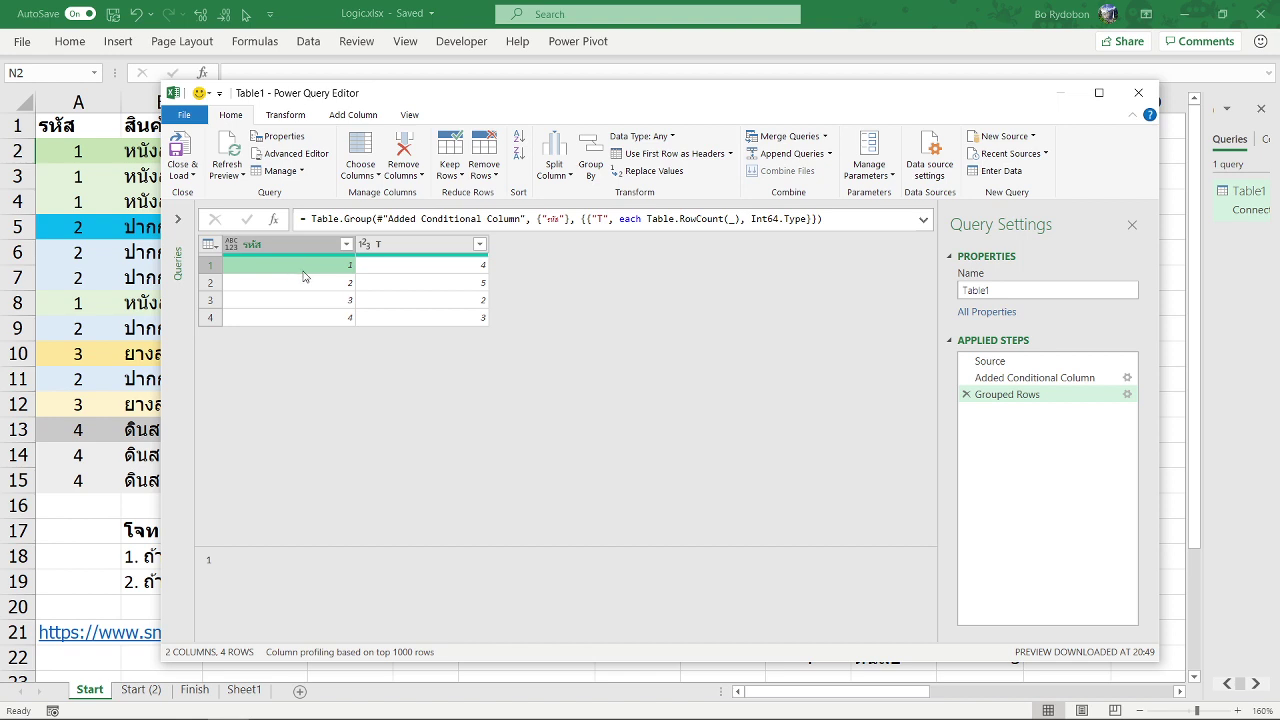
{"action": "left_click", "coordinate": [422, 269]}
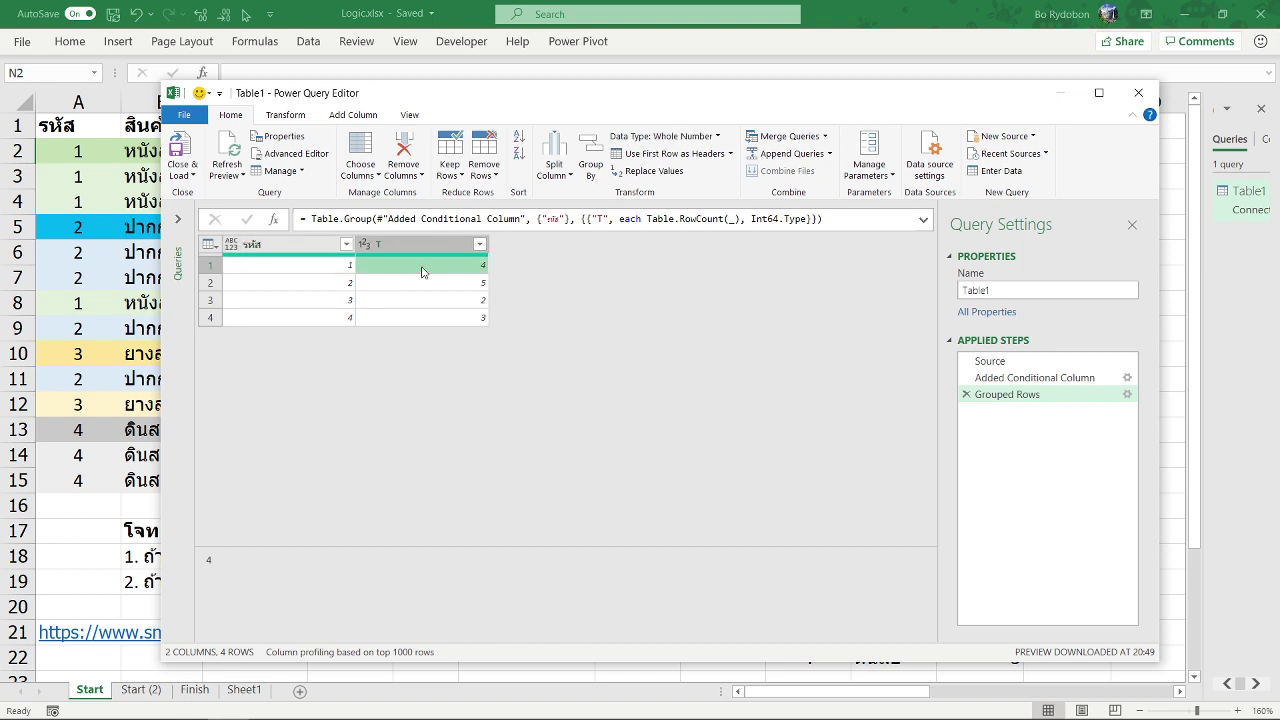
{"action": "left_click", "coordinate": [700, 219]}
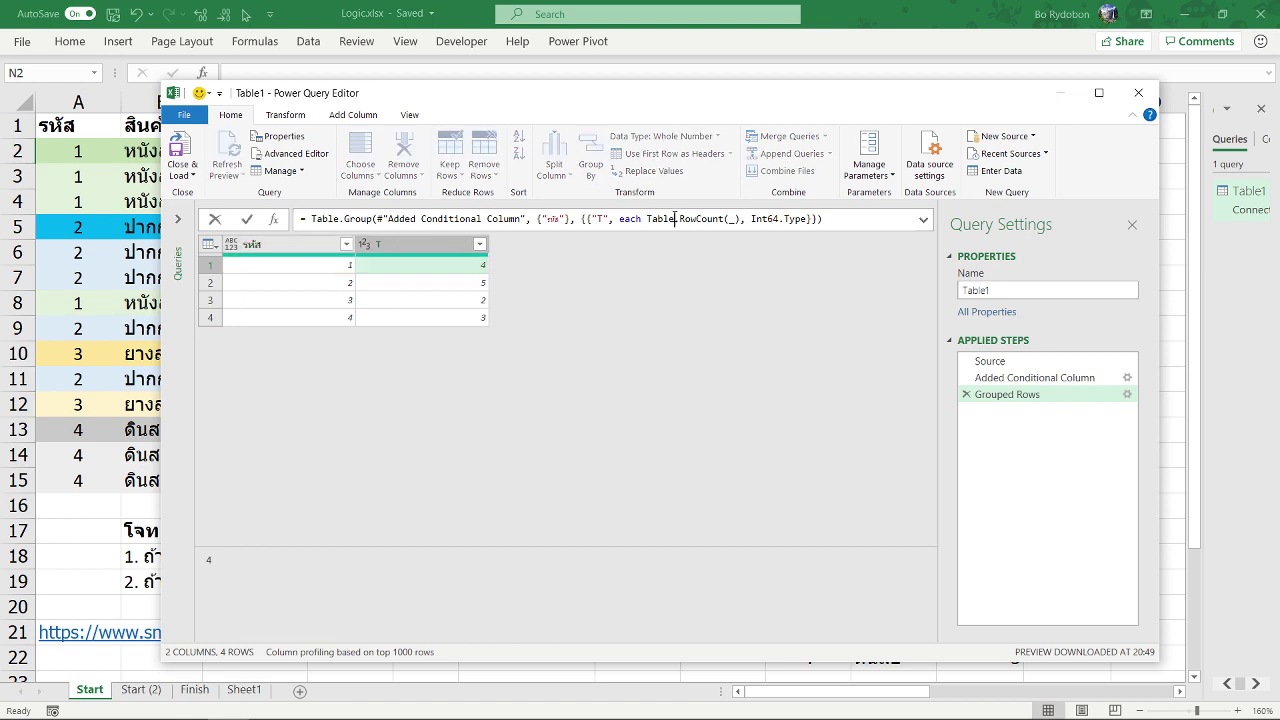
{"action": "left_click", "coordinate": [723, 218]}
{"action": "left_click_drag", "start_coordinate": [725, 219], "coordinate": [647, 219]}
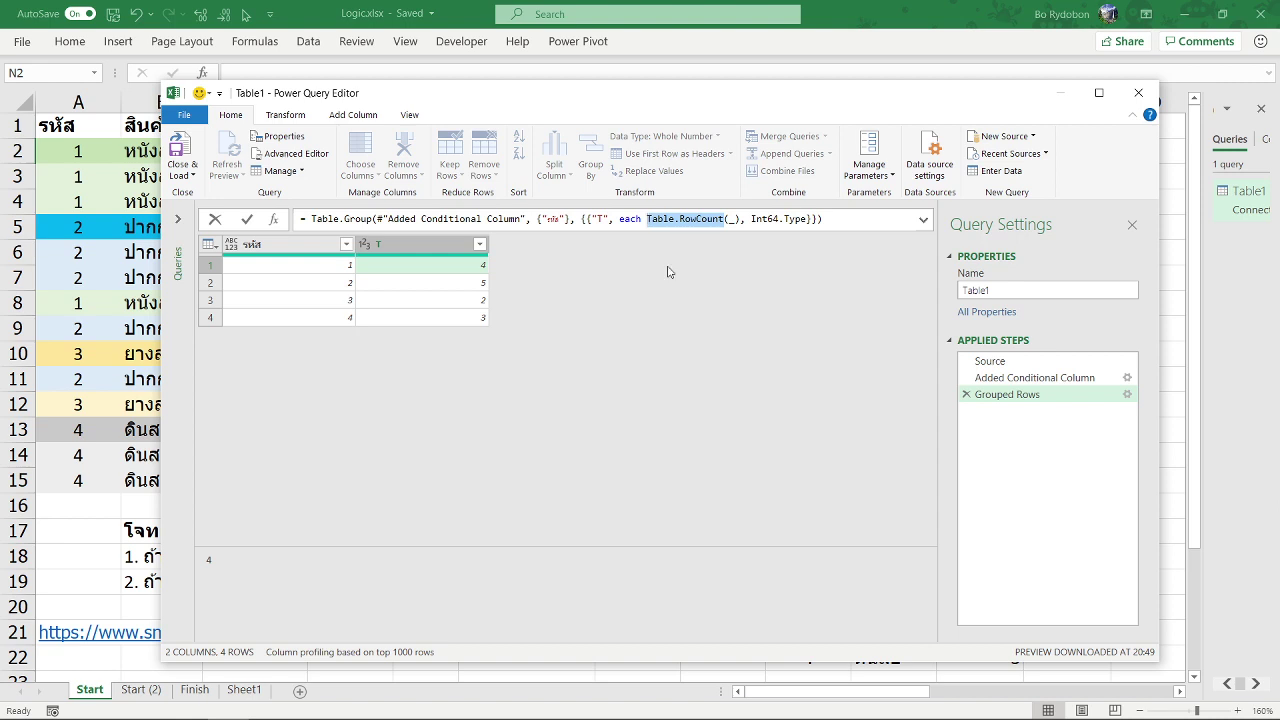
{"action": "key", "text": "Delete"}
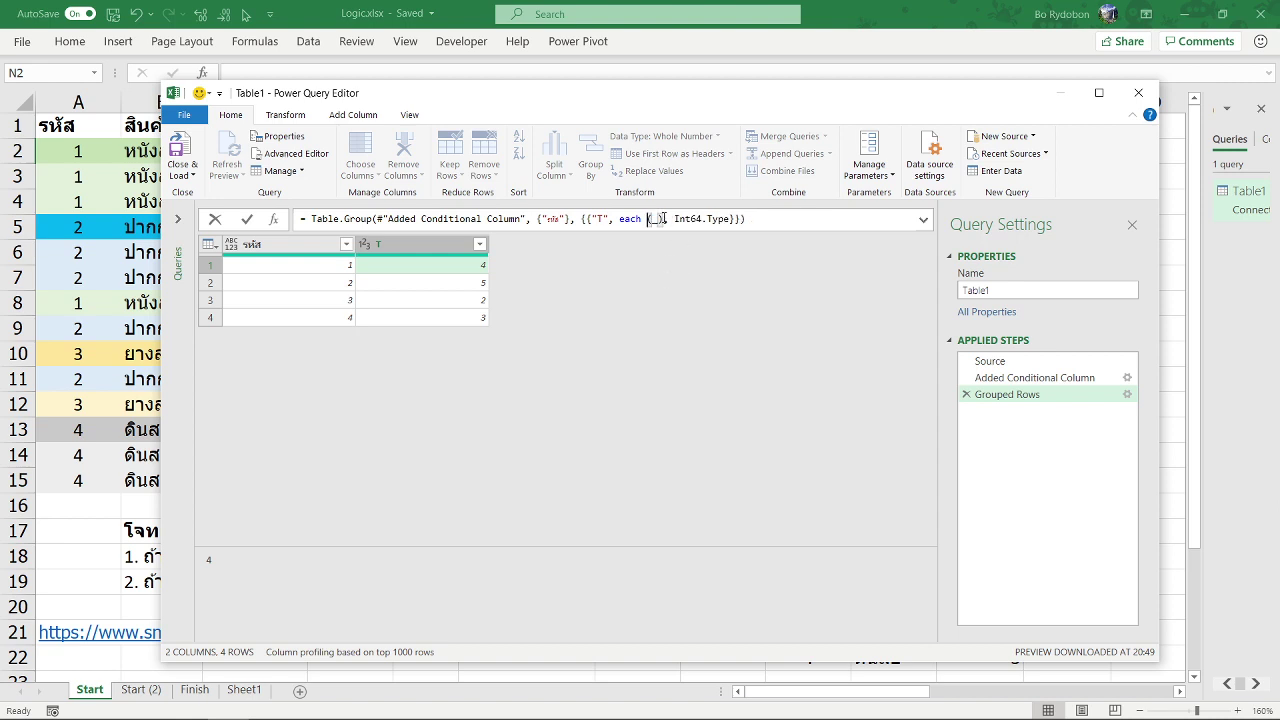
{"action": "left_click_drag", "start_coordinate": [662, 219], "coordinate": [736, 219]}
{"action": "key", "text": "Delete"}
{"action": "left_click", "coordinate": [648, 219]}
{"action": "key", "text": "Delete"}
{"action": "key", "text": "Right"}
{"action": "key", "text": "Delete"}
{"action": "key", "text": "Return"}
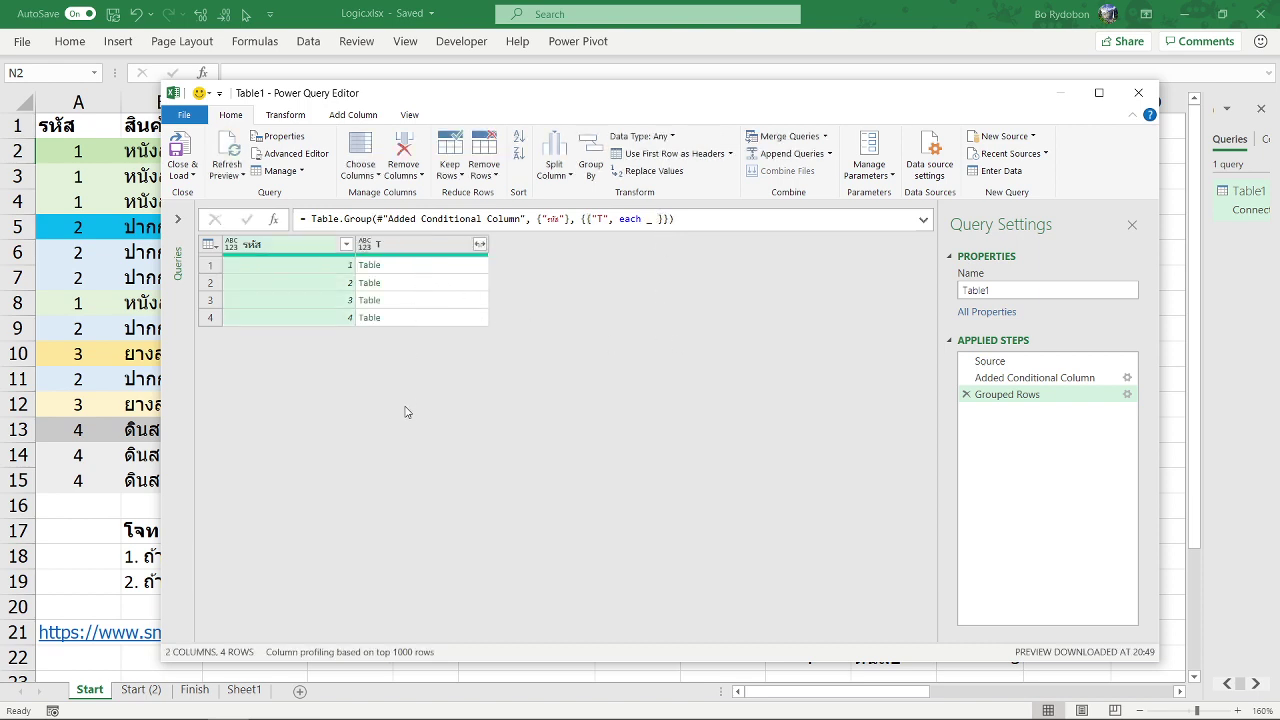
Step: Preview the nested row tables in column T for codes 1 through 4
{"action": "left_click", "coordinate": [447, 270]}
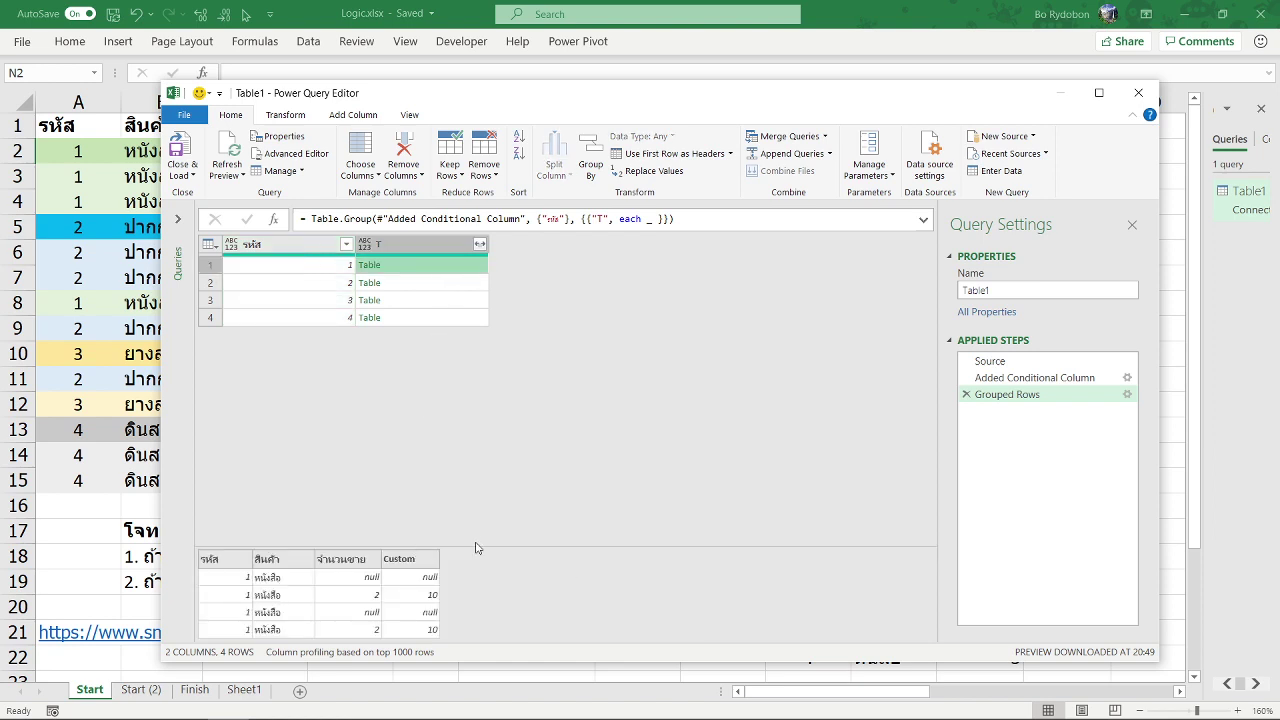
{"action": "left_click_drag", "start_coordinate": [476, 548], "coordinate": [474, 464]}
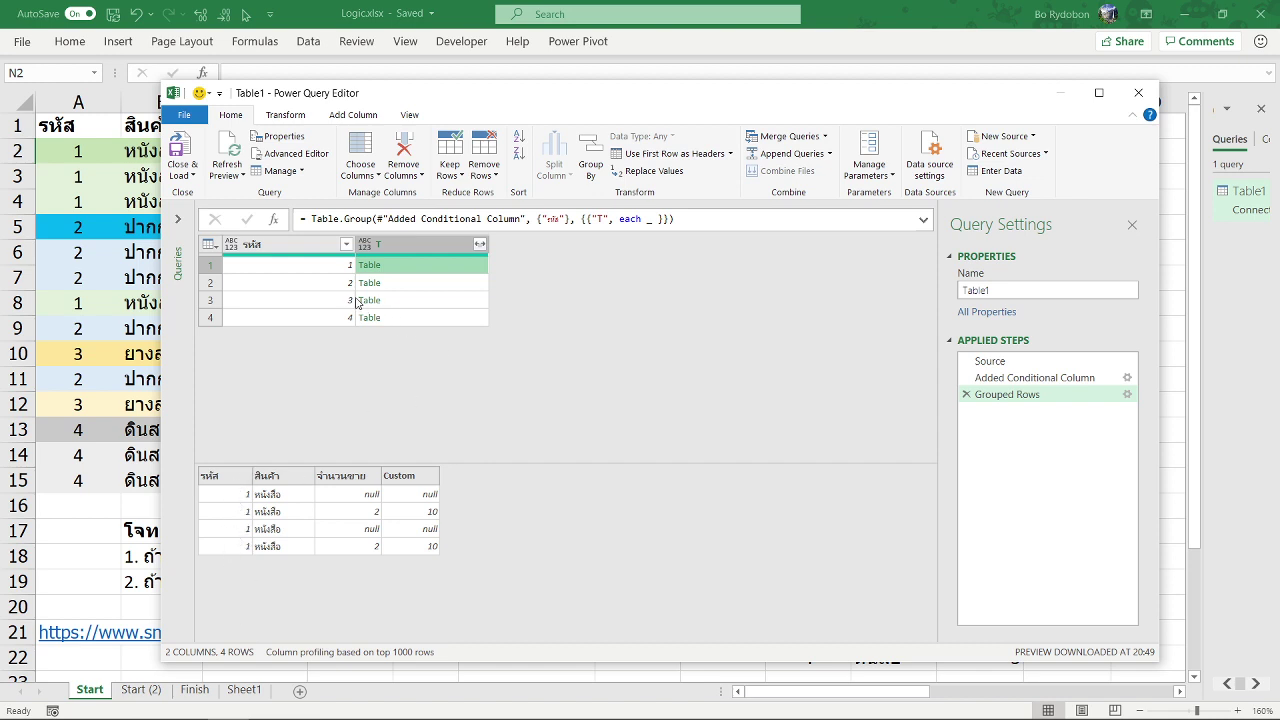
{"action": "left_click", "coordinate": [443, 289]}
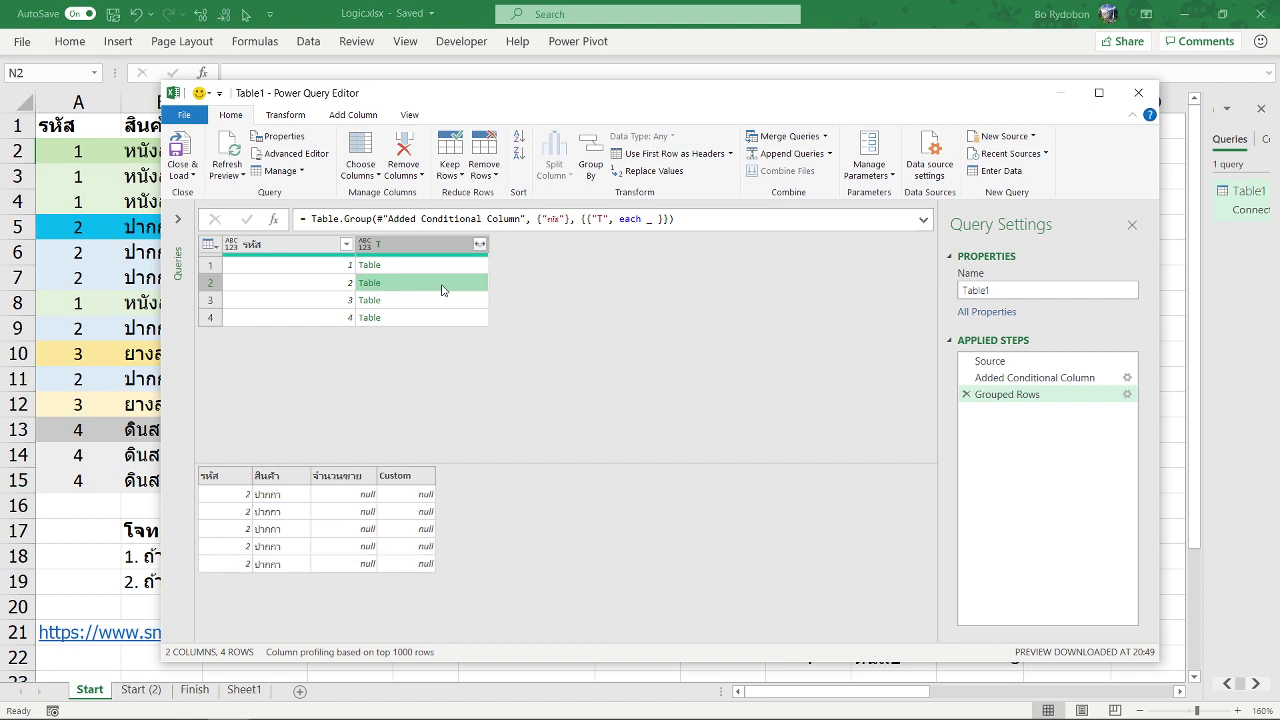
{"action": "left_click", "coordinate": [443, 300]}
{"action": "left_click", "coordinate": [440, 318]}
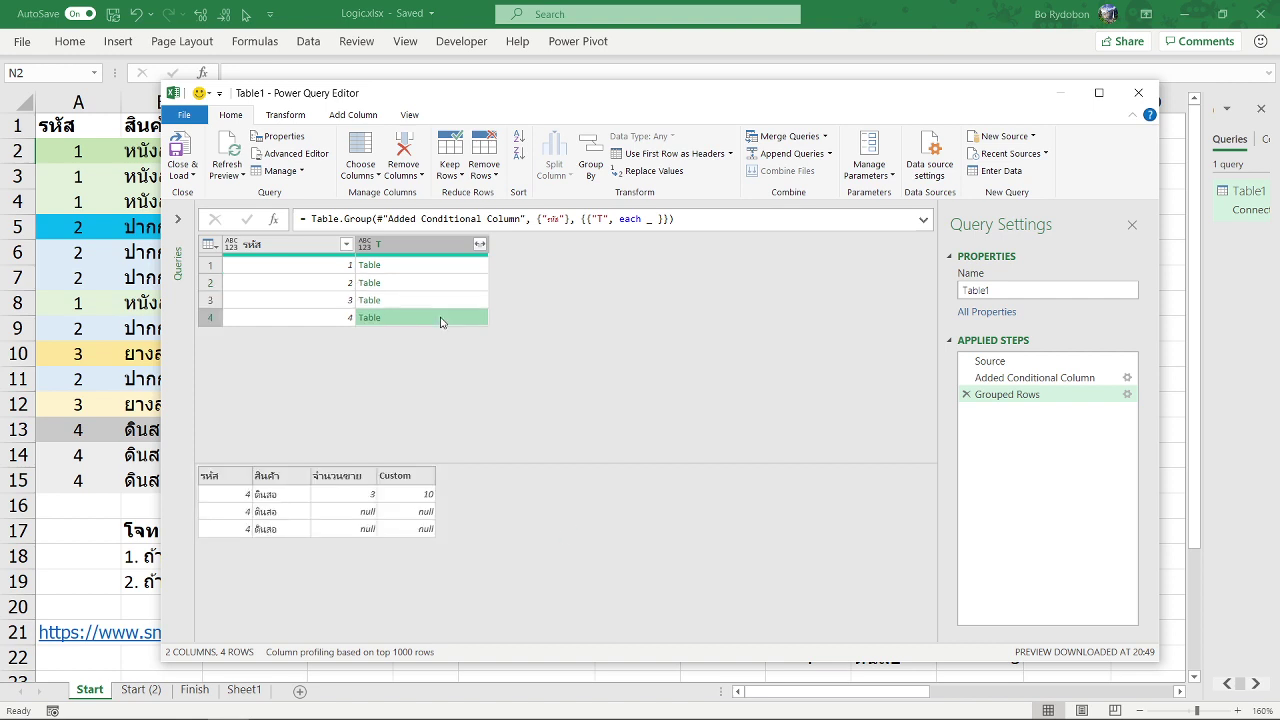
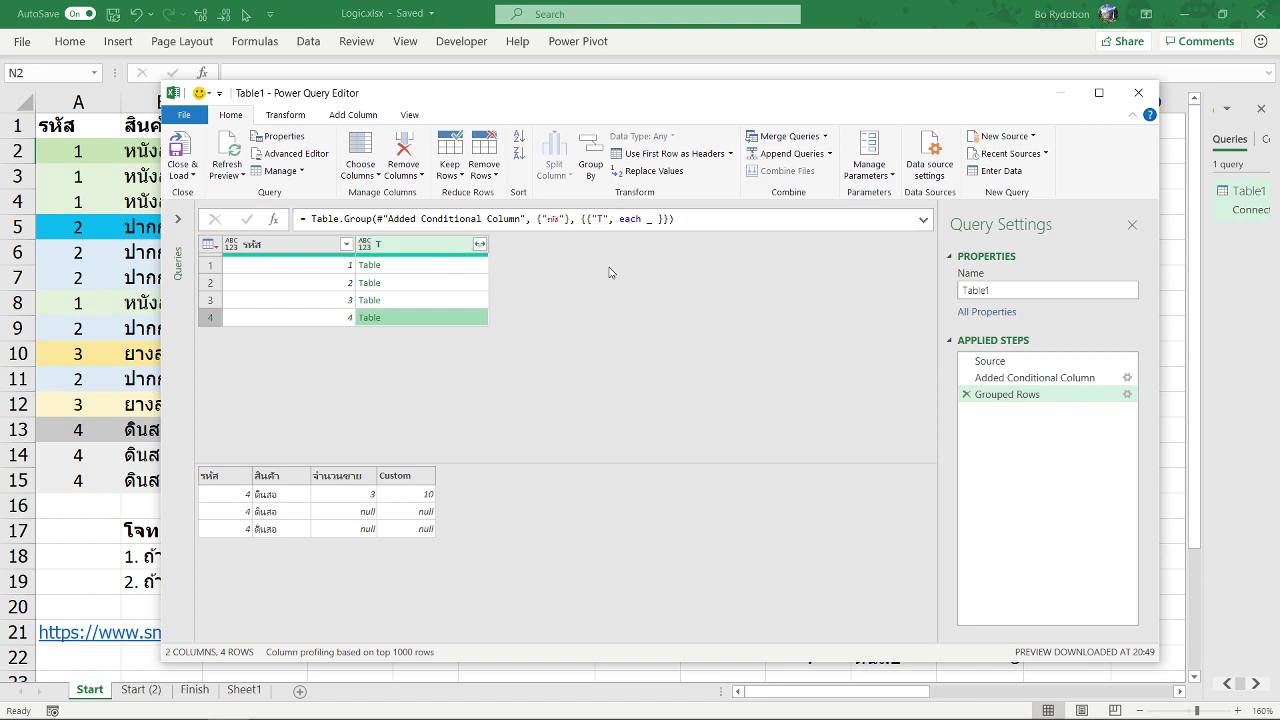
Step: Add an Index column starting at 1 to the Grouped Rows table
{"action": "left_click", "coordinate": [1017, 384]}
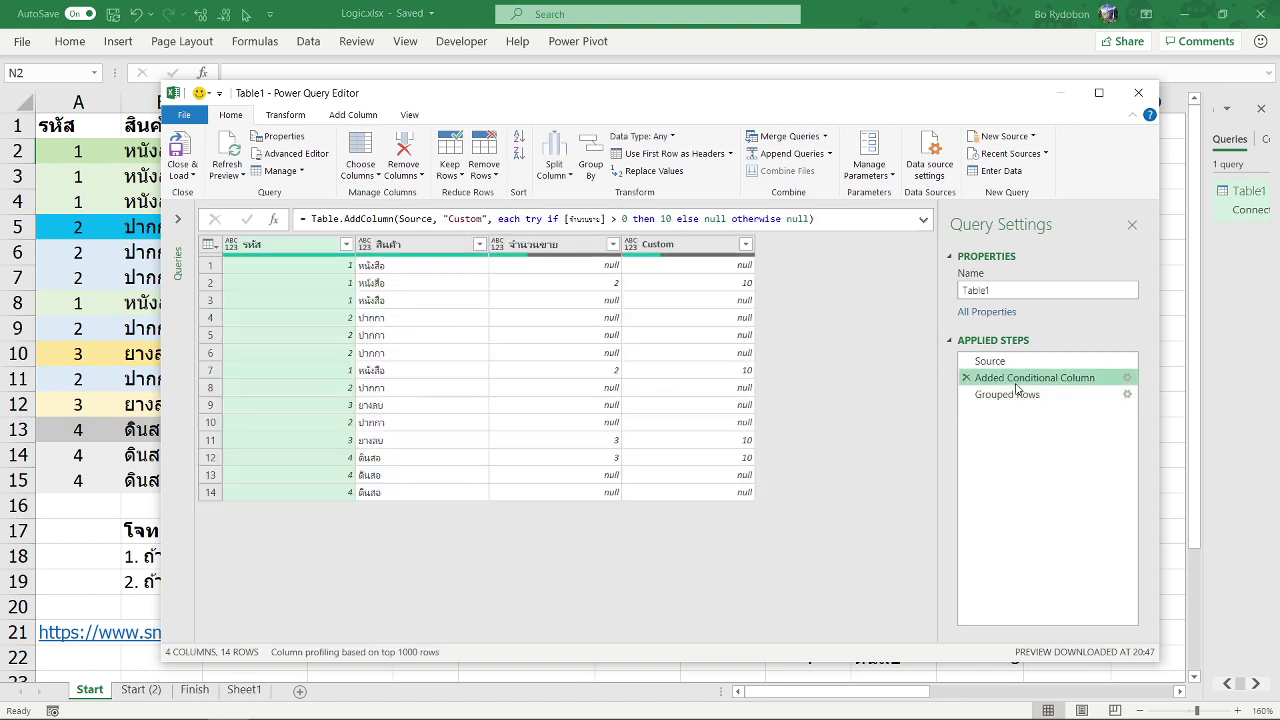
{"action": "left_click", "coordinate": [1017, 395]}
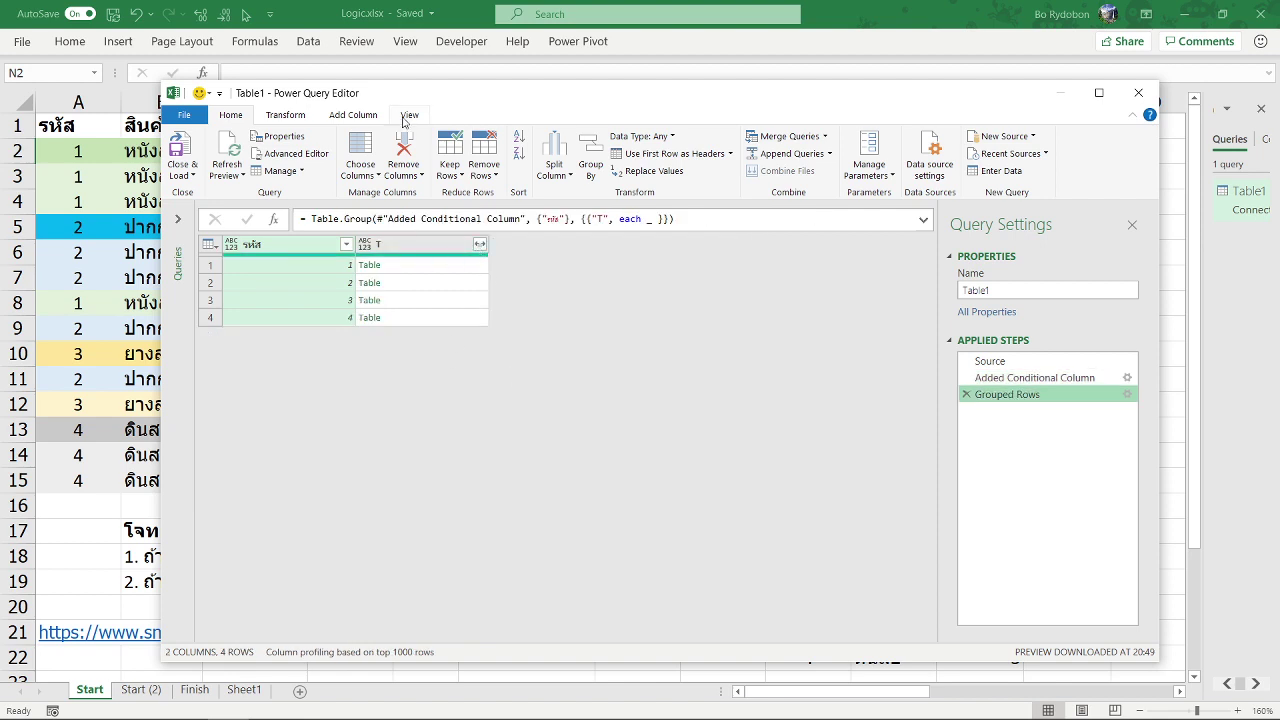
{"action": "left_click", "coordinate": [351, 115]}
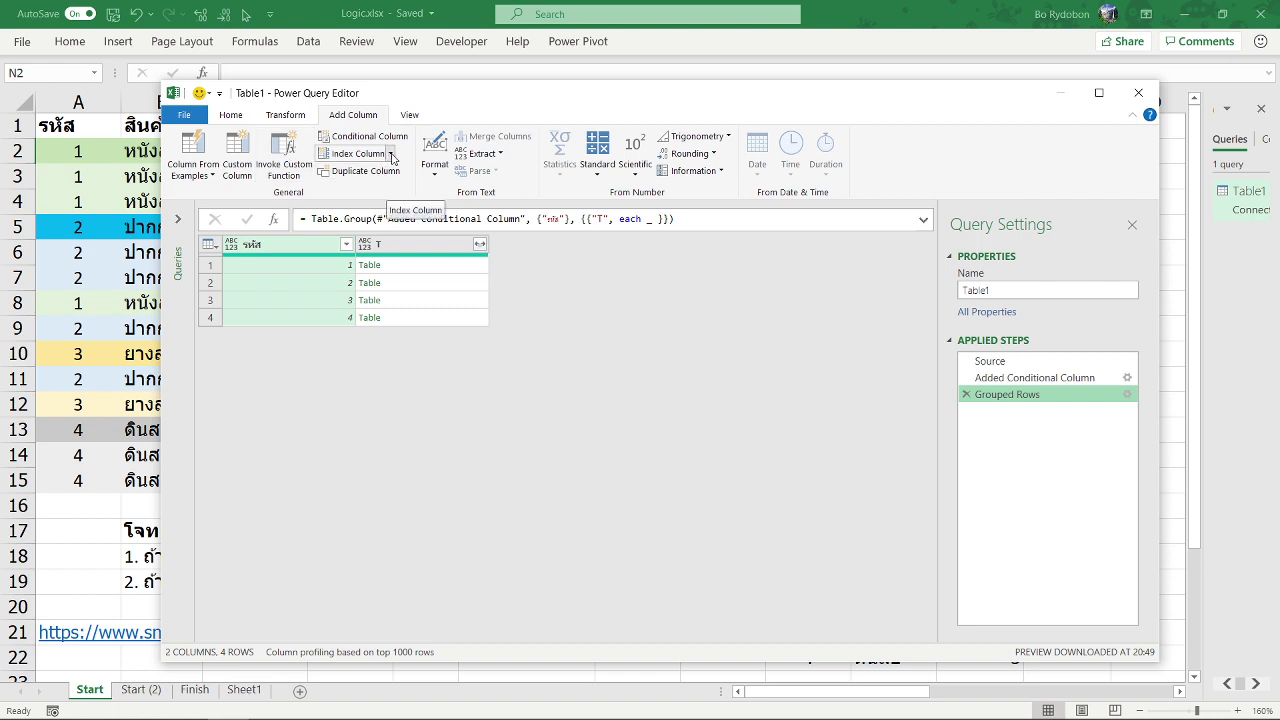
{"action": "left_click", "coordinate": [391, 156]}
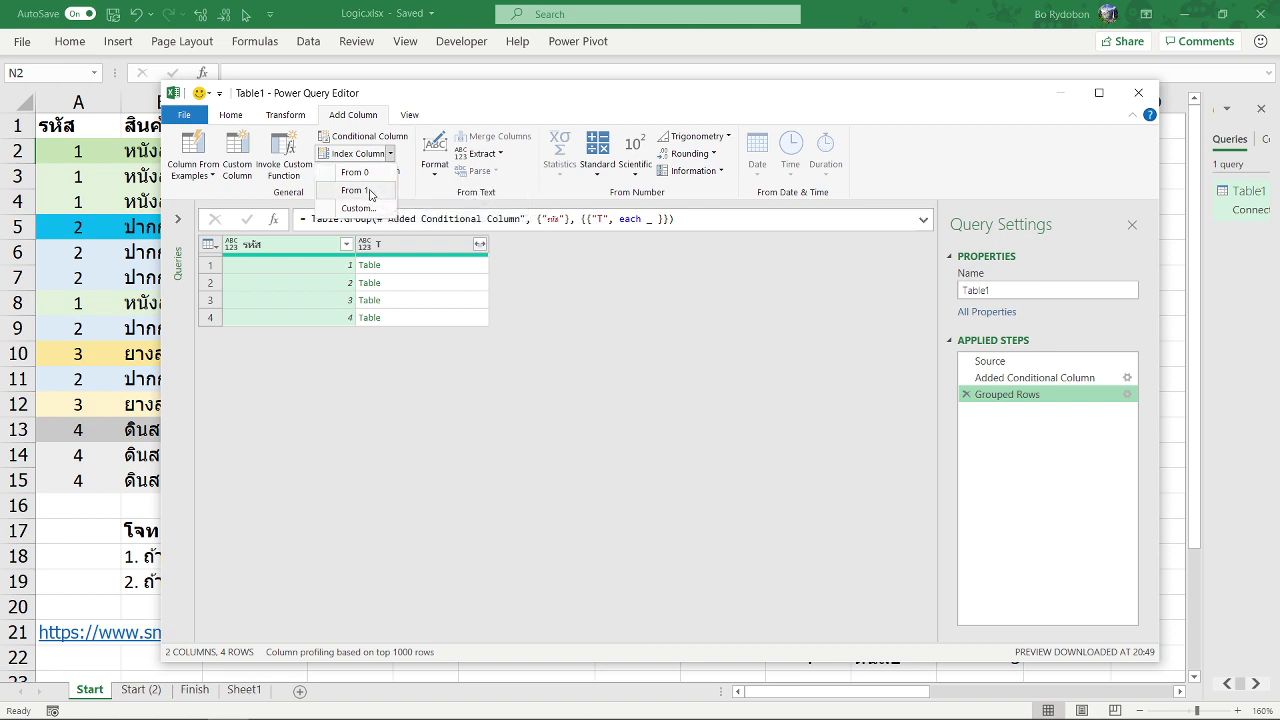
{"action": "left_click", "coordinate": [371, 194]}
Step: Check the index values 1–4, then delete the Added Index step
{"action": "left_click", "coordinate": [586, 268]}
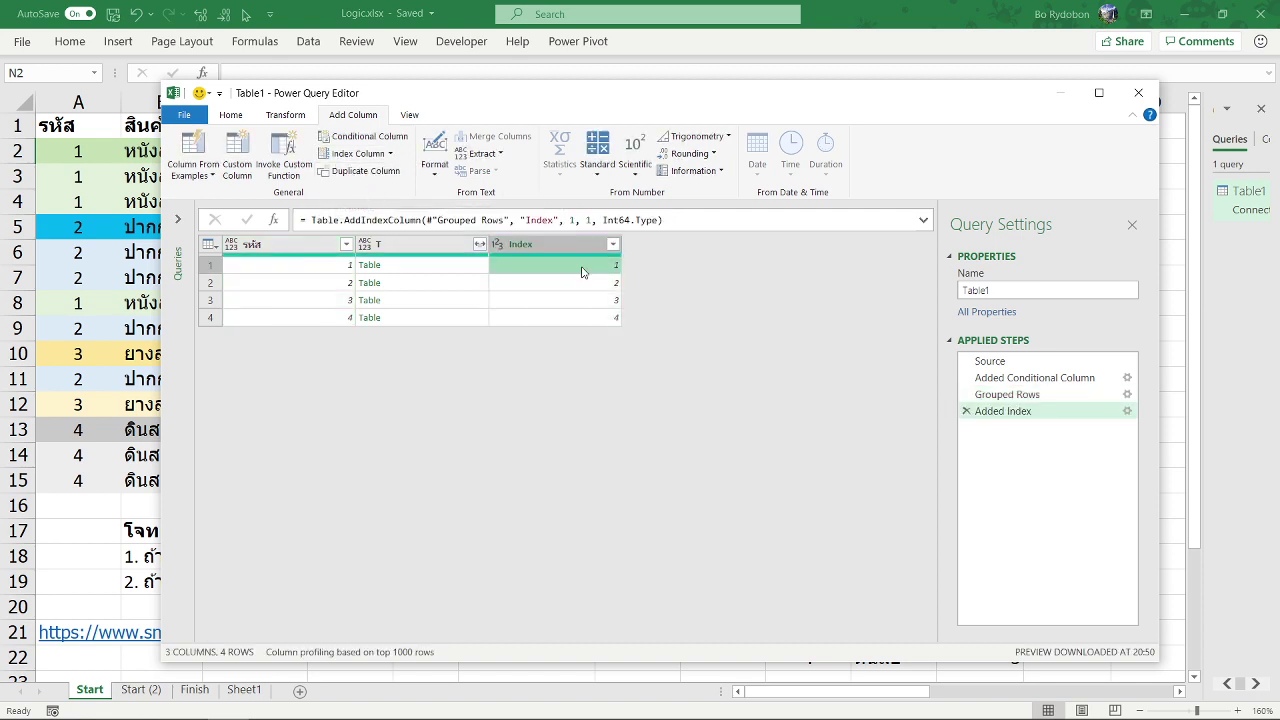
{"action": "left_click", "coordinate": [587, 284]}
{"action": "left_click", "coordinate": [581, 317]}
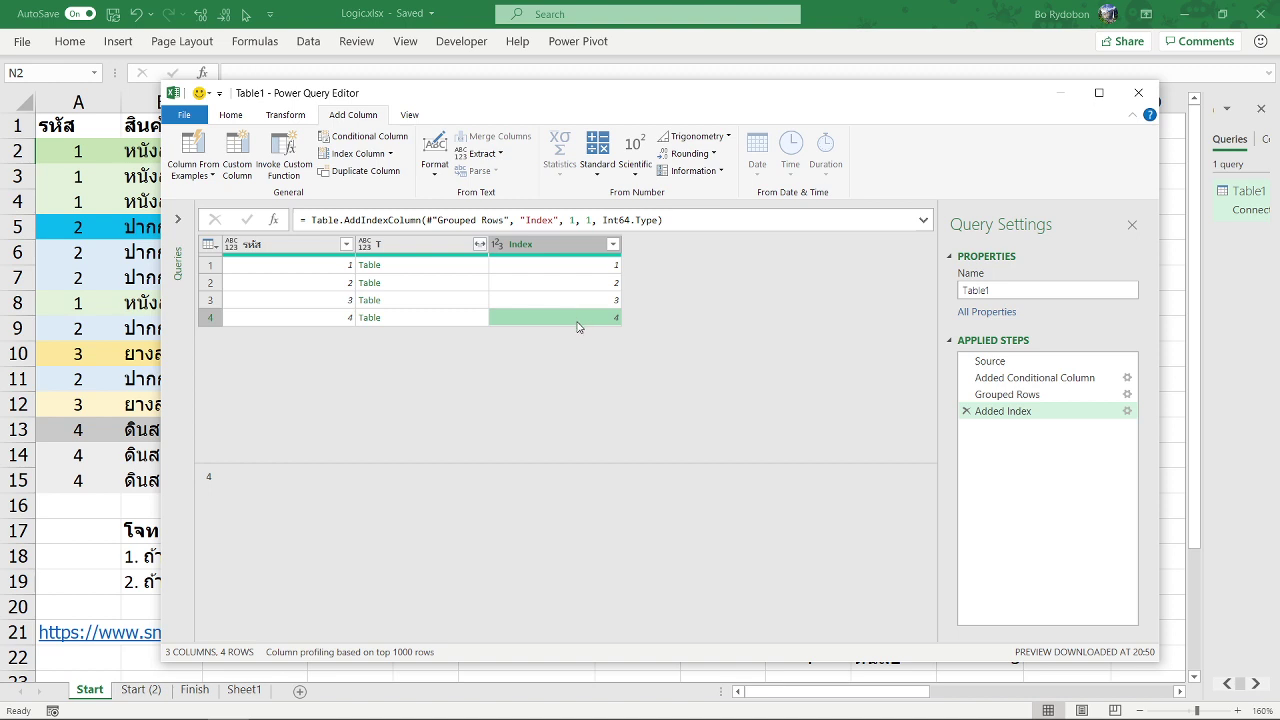
{"action": "left_click", "coordinate": [964, 412]}
Step: Insert an Index column from 1 right after the Added Conditional Column step
{"action": "left_click", "coordinate": [1006, 379]}
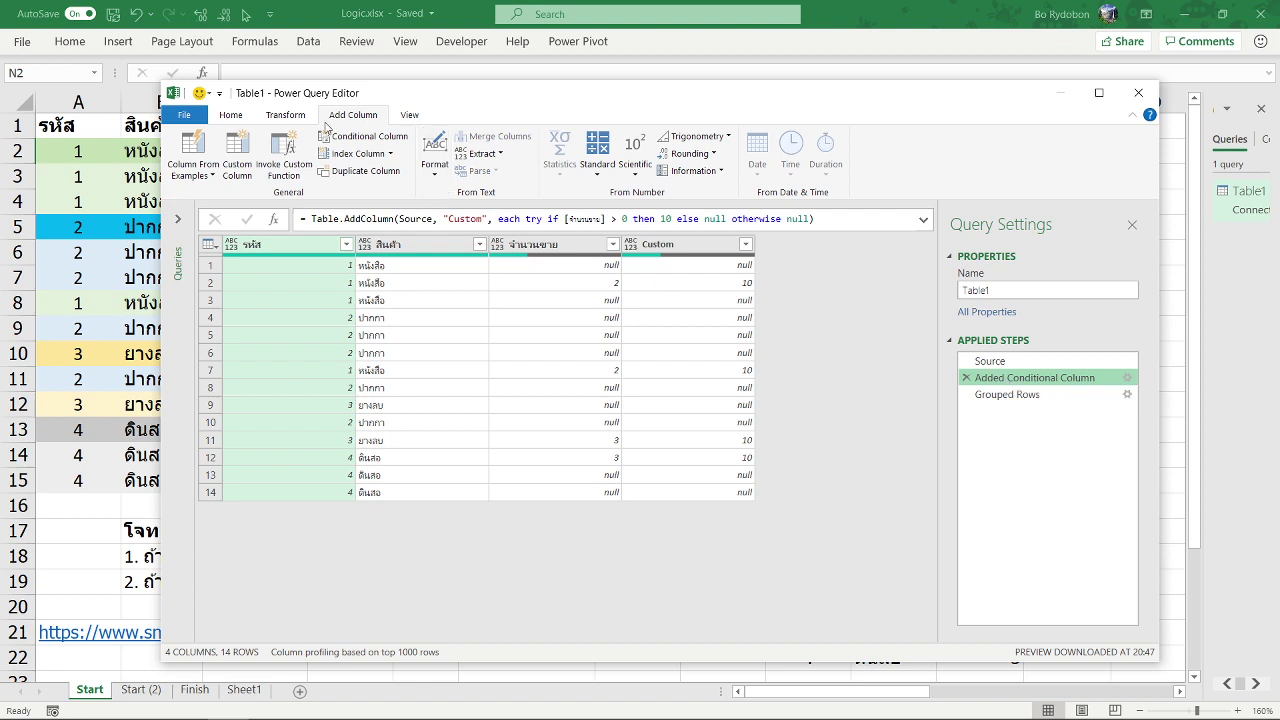
{"action": "left_click", "coordinate": [390, 153]}
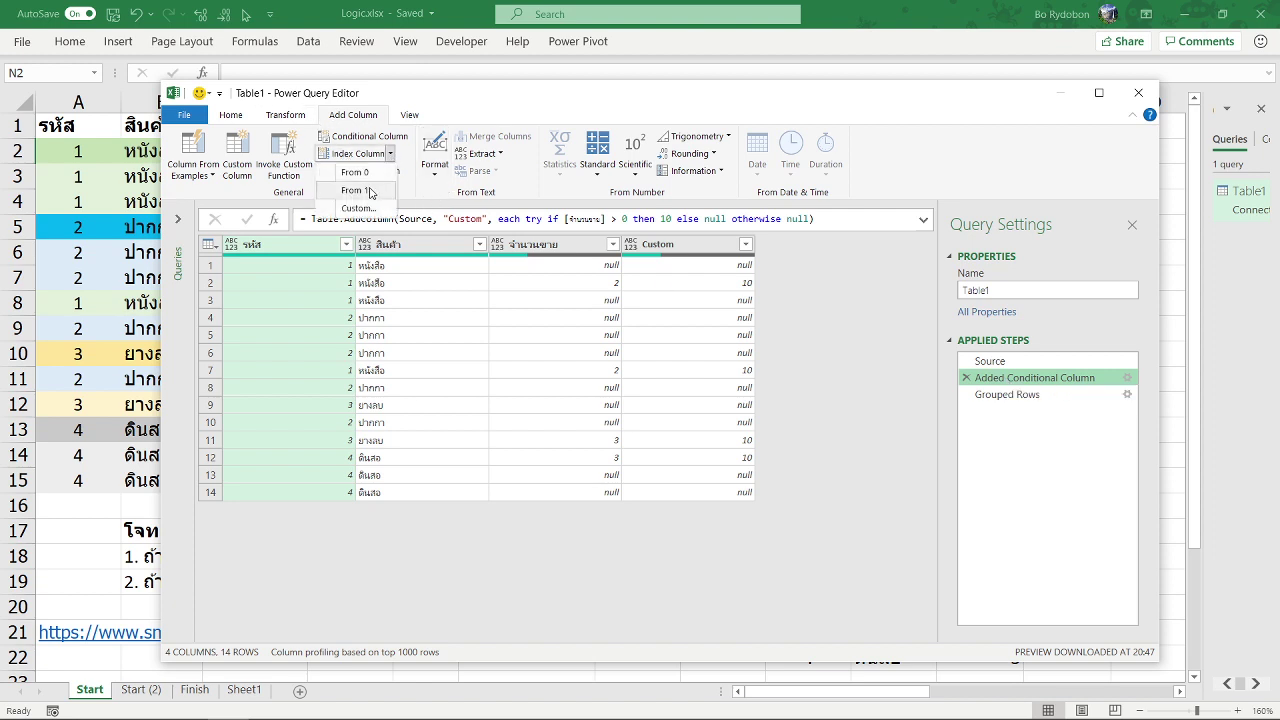
{"action": "left_click", "coordinate": [369, 191]}
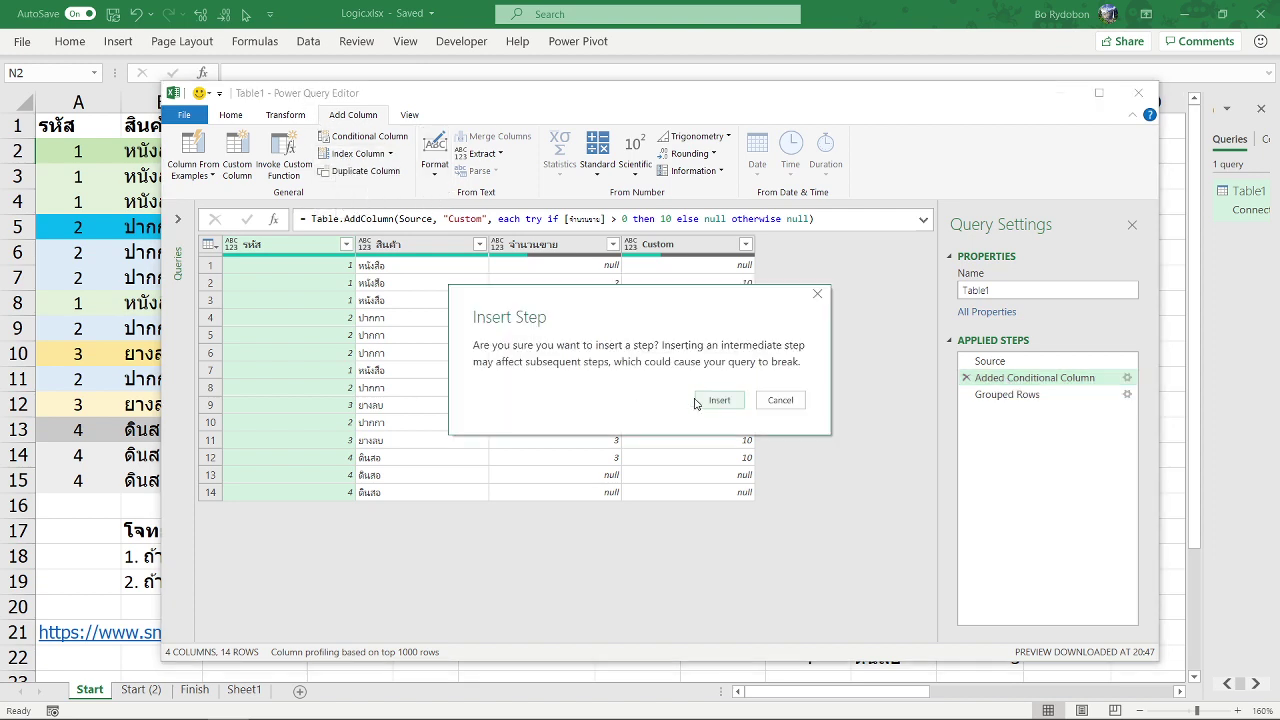
{"action": "left_click", "coordinate": [703, 405]}
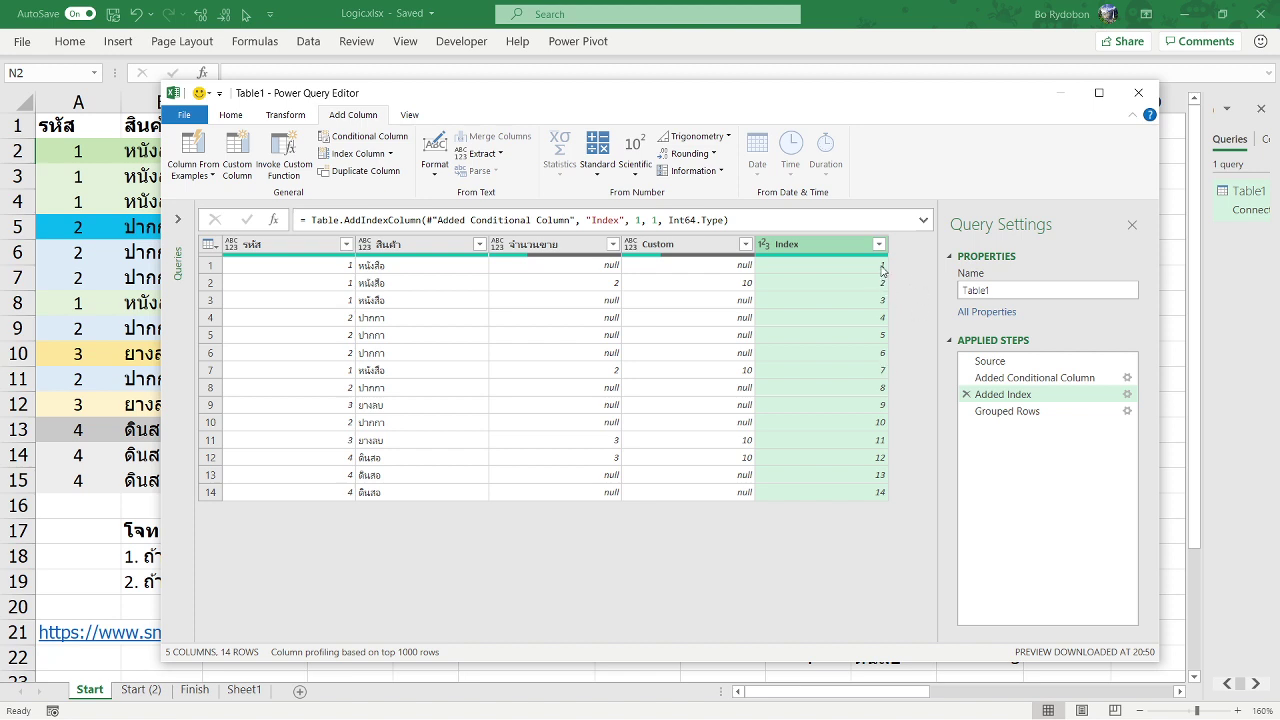
Step: Review the 1–14 index and grouped result, then delete the Added Index step
{"action": "left_click", "coordinate": [1035, 414]}
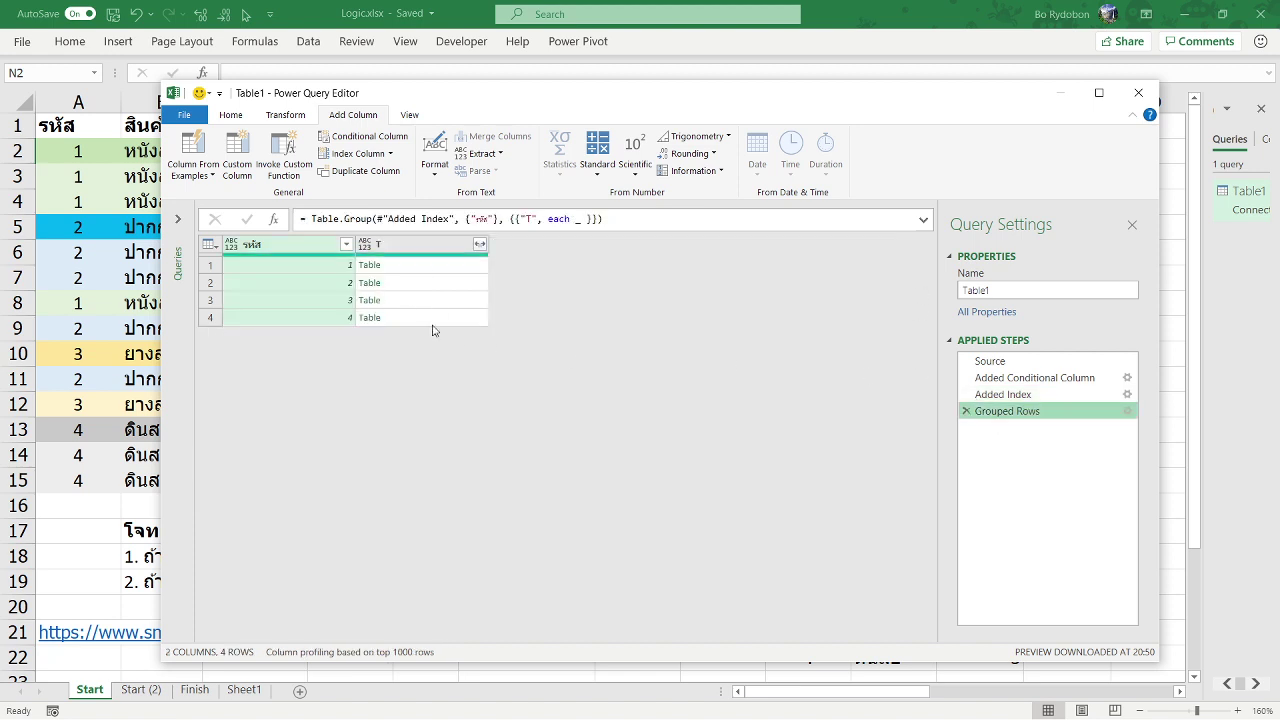
{"action": "left_click", "coordinate": [1000, 395]}
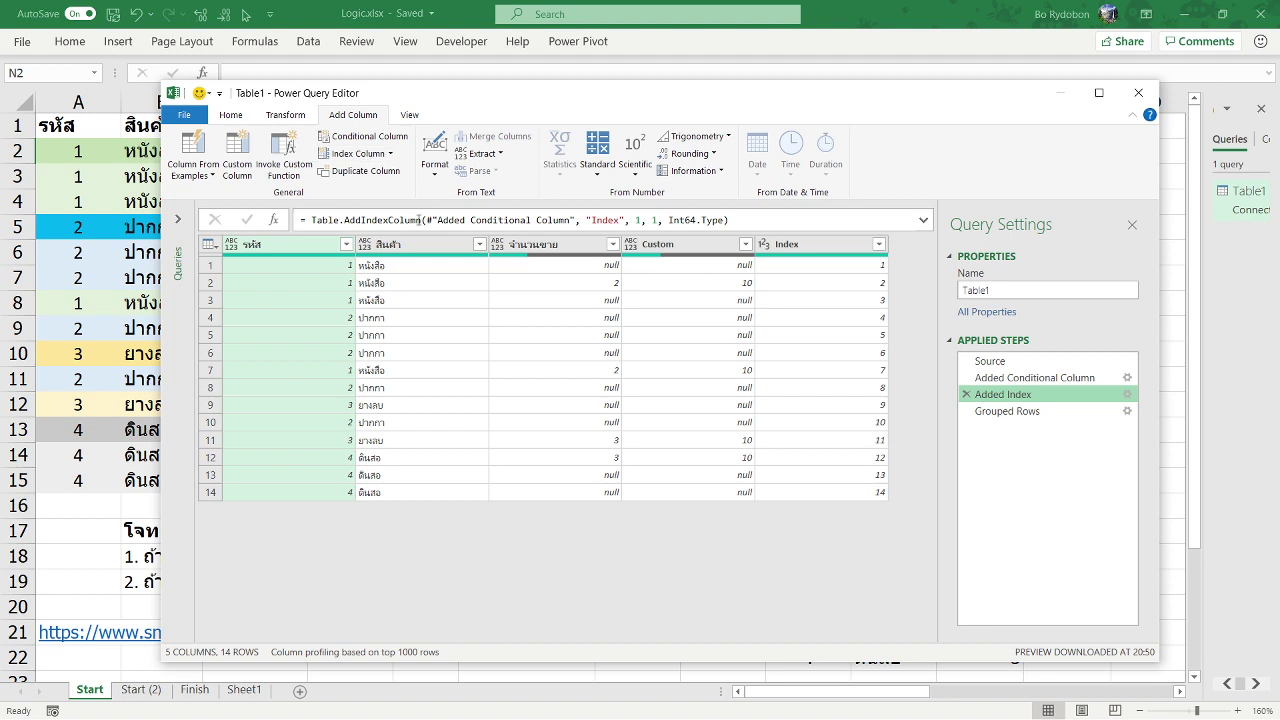
{"action": "left_click_drag", "start_coordinate": [426, 219], "coordinate": [311, 219]}
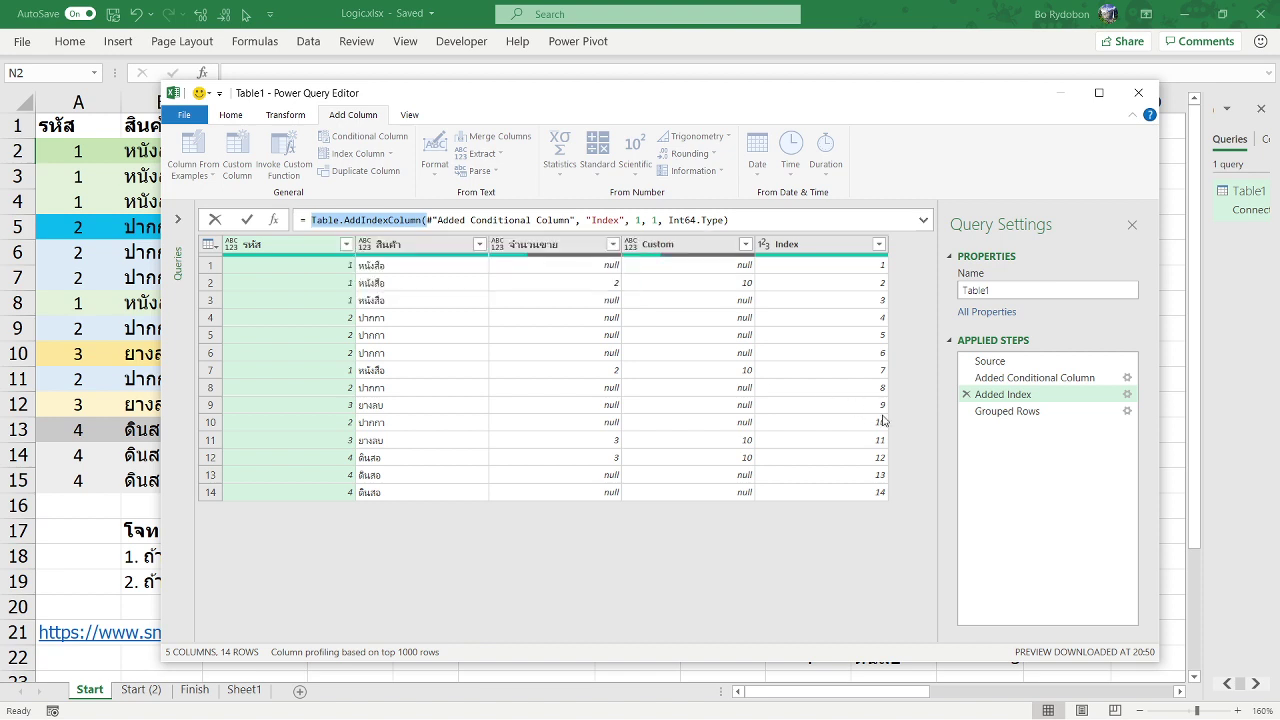
{"action": "left_click", "coordinate": [1012, 396]}
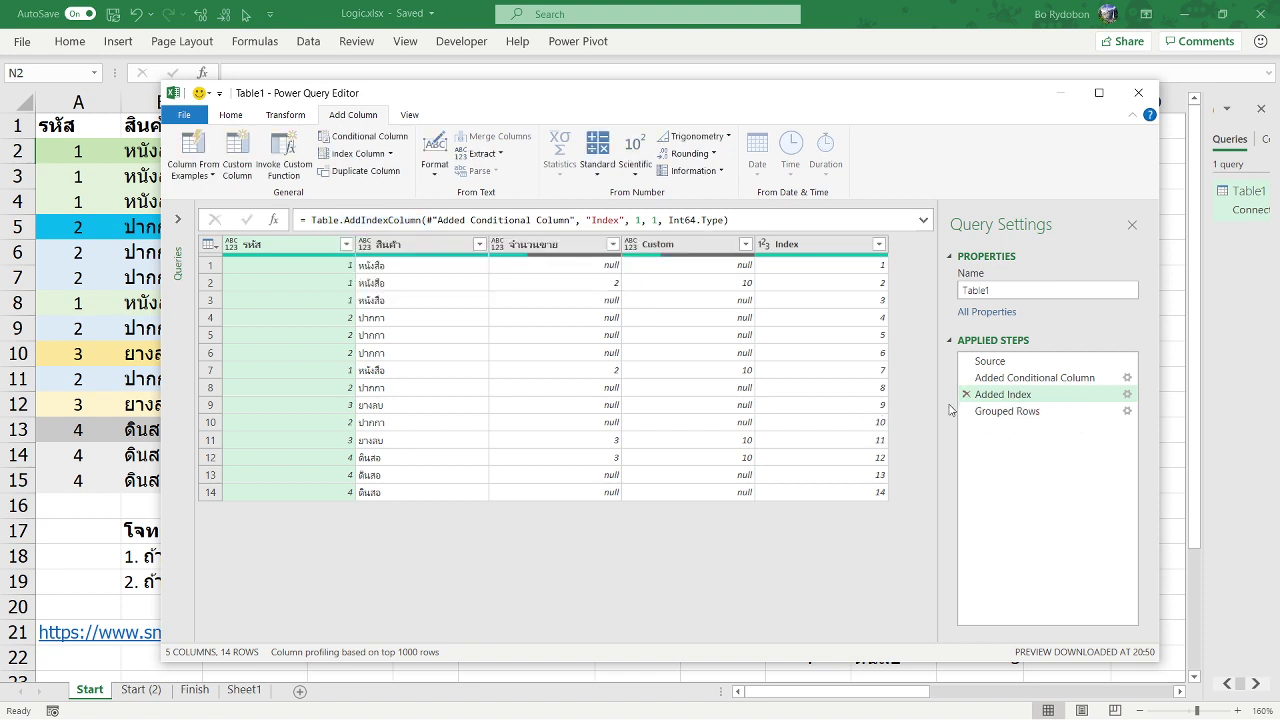
{"action": "left_click", "coordinate": [968, 396]}
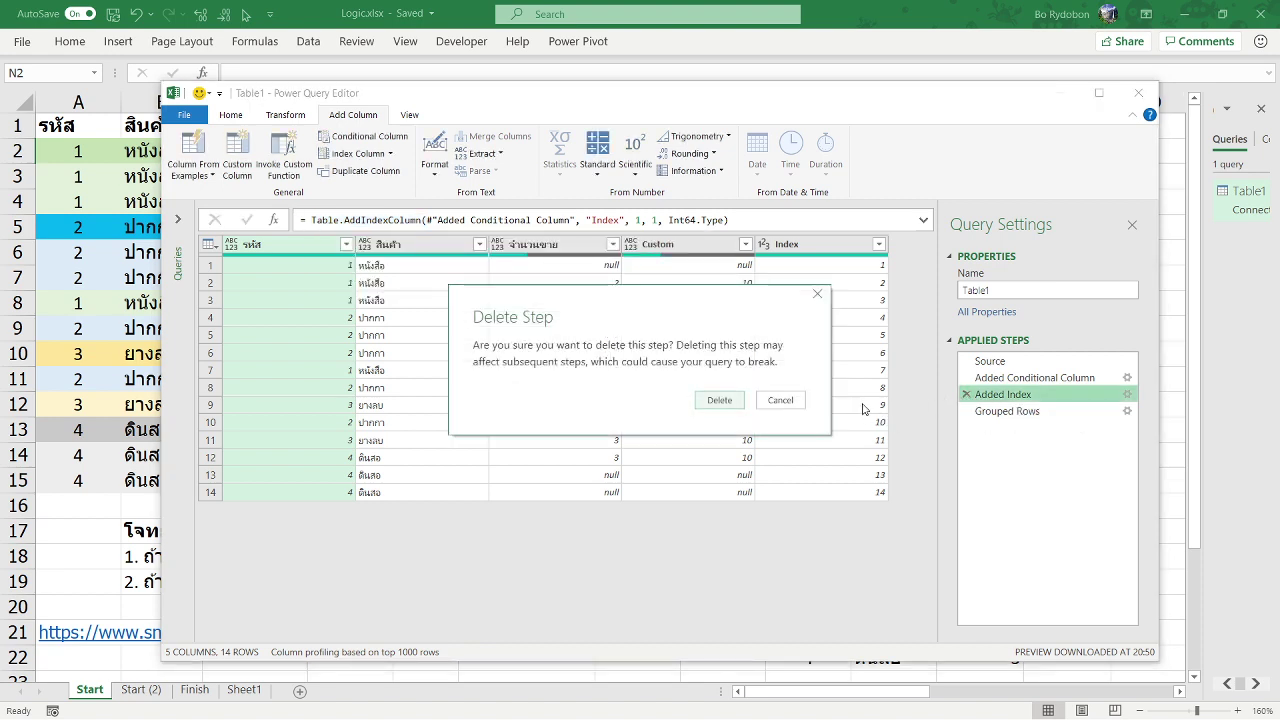
{"action": "left_click", "coordinate": [712, 404]}
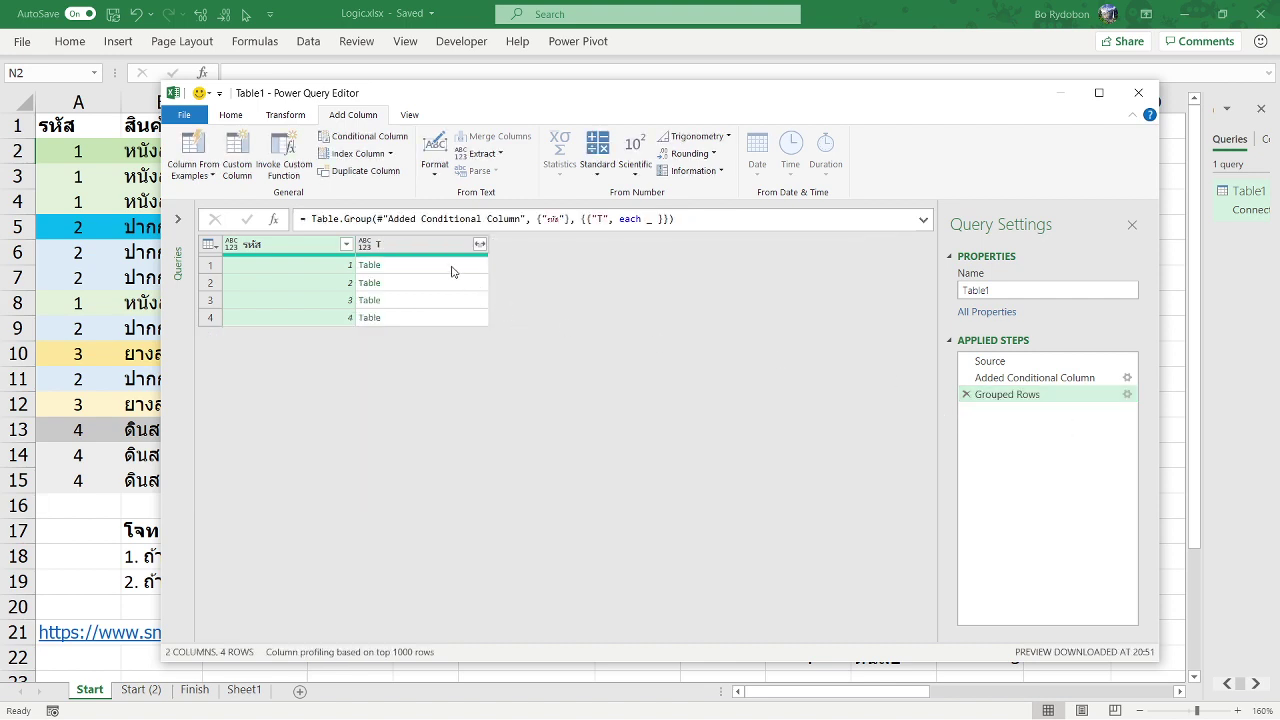
{"action": "left_click", "coordinate": [452, 266]}
Step: Change the grouping formula's 'each _' to 'each Table.AddIndexColumn(_,"in",1)'
{"action": "left_click", "coordinate": [645, 220]}
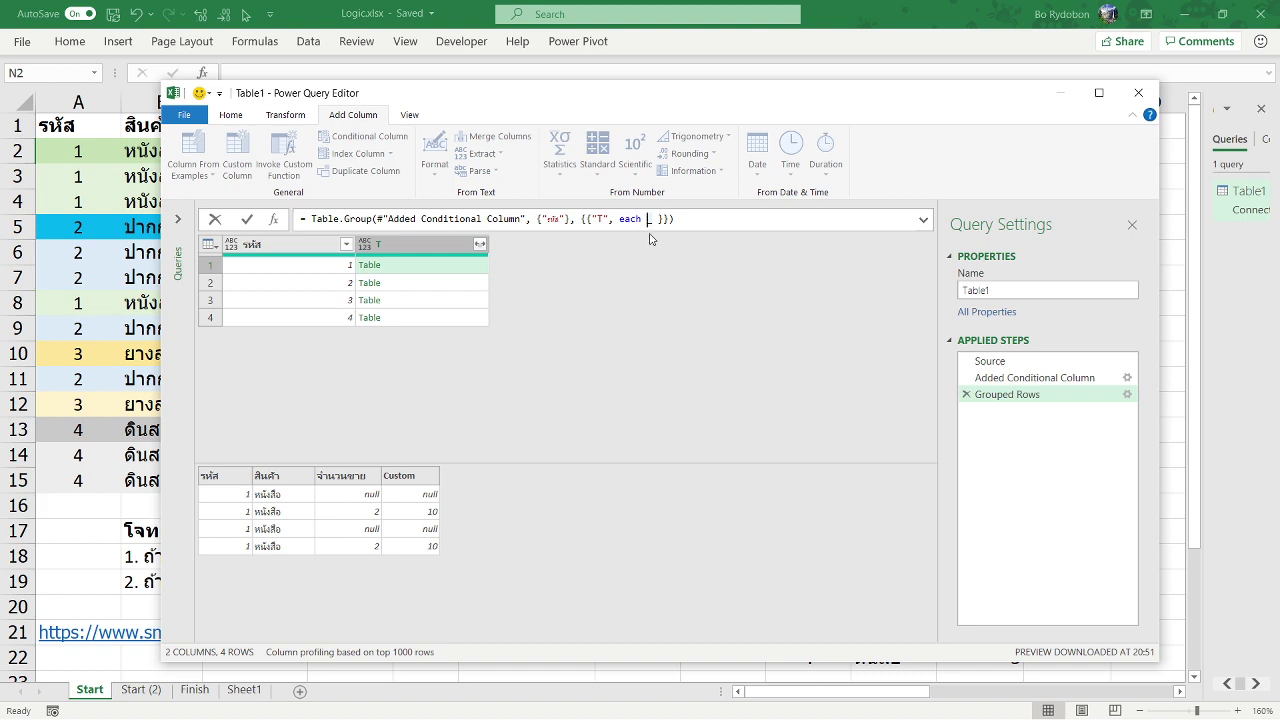
{"action": "type", "text": "Table"}
{"action": "type", "text": ".Ad"}
{"action": "key", "text": "Down"}
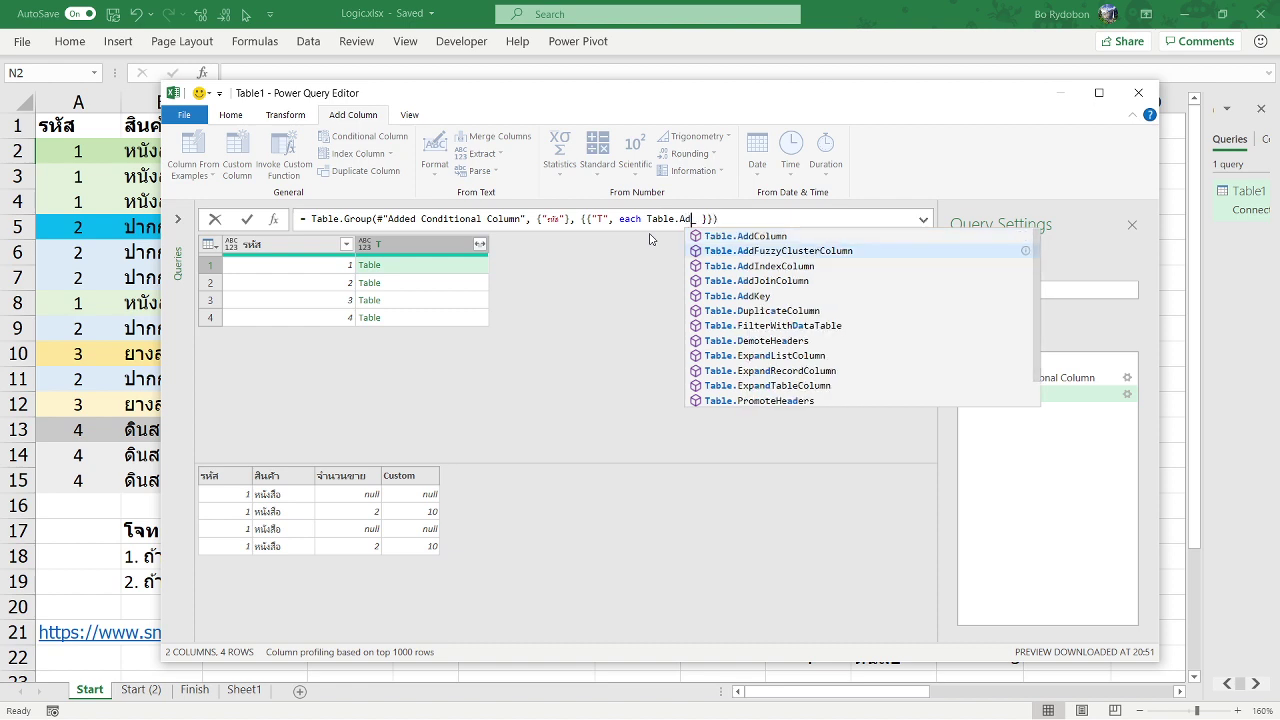
{"action": "key", "text": "Down"}
{"action": "key", "text": "Tab"}
{"action": "type", "text": "("}
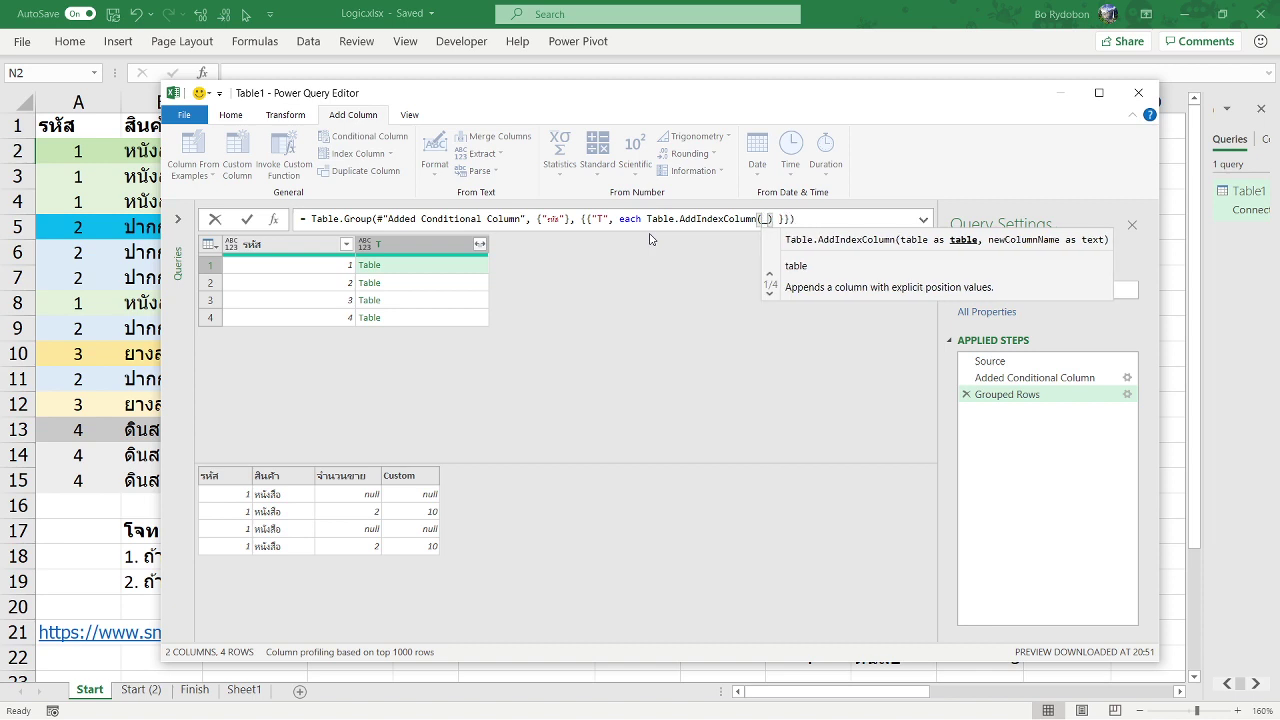
{"action": "type", "text": " ,"}
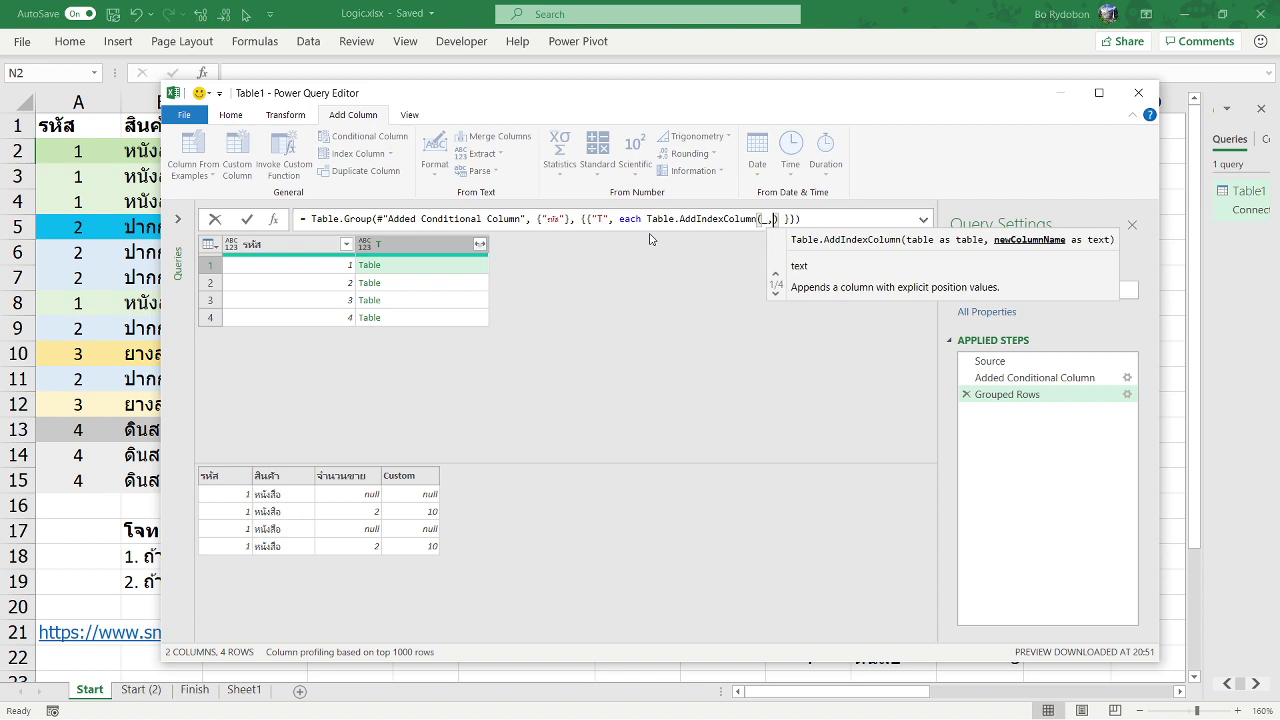
{"action": "type", "text": "\""}
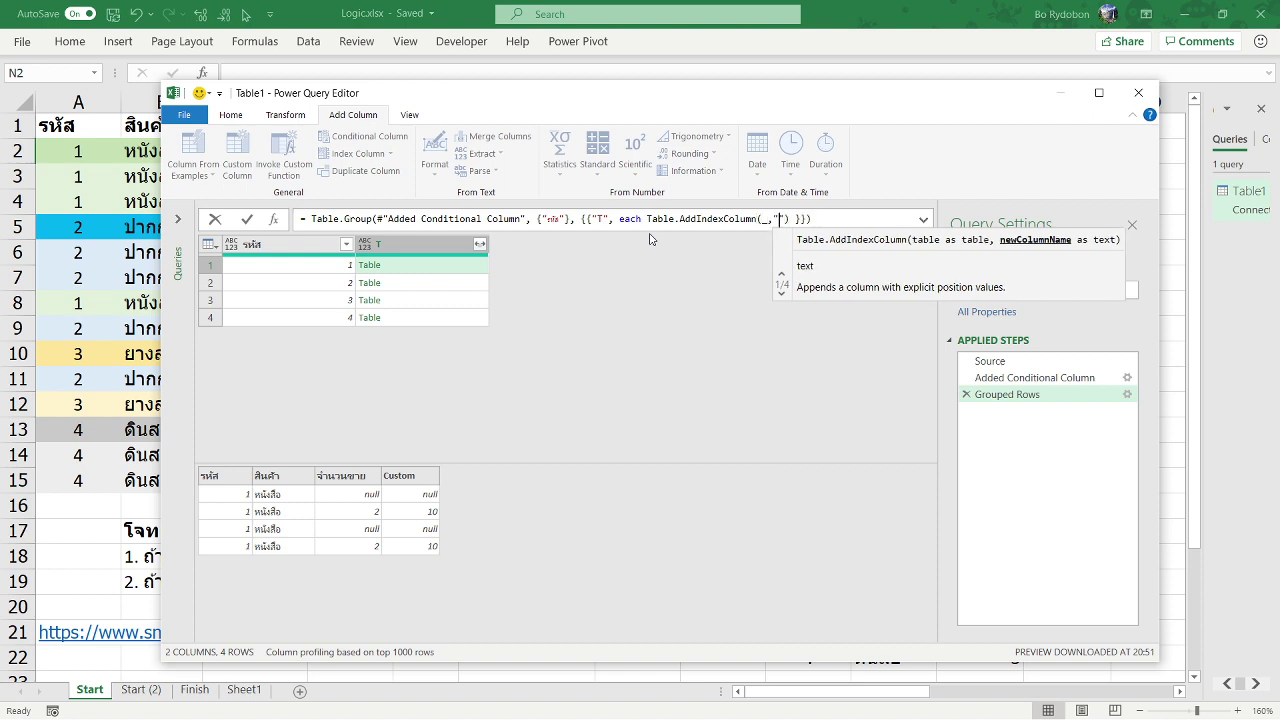
{"action": "type", "text": "in"}
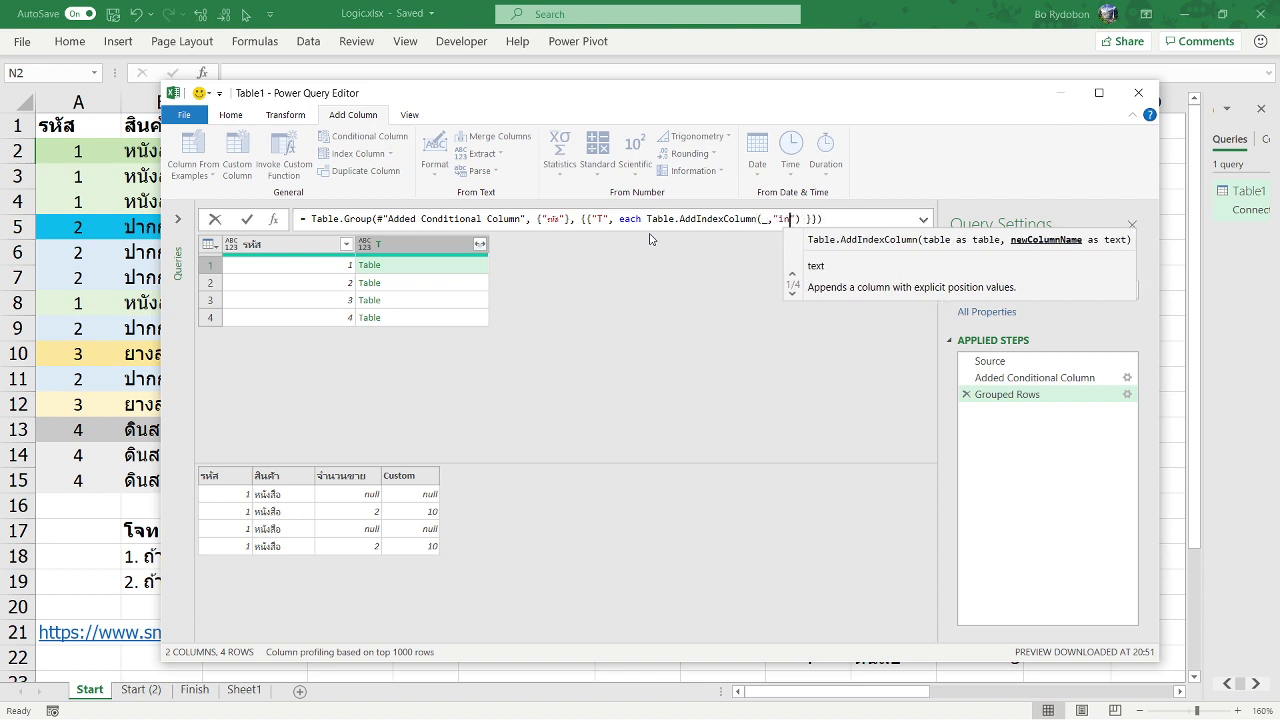
{"action": "type", "text": "\""}
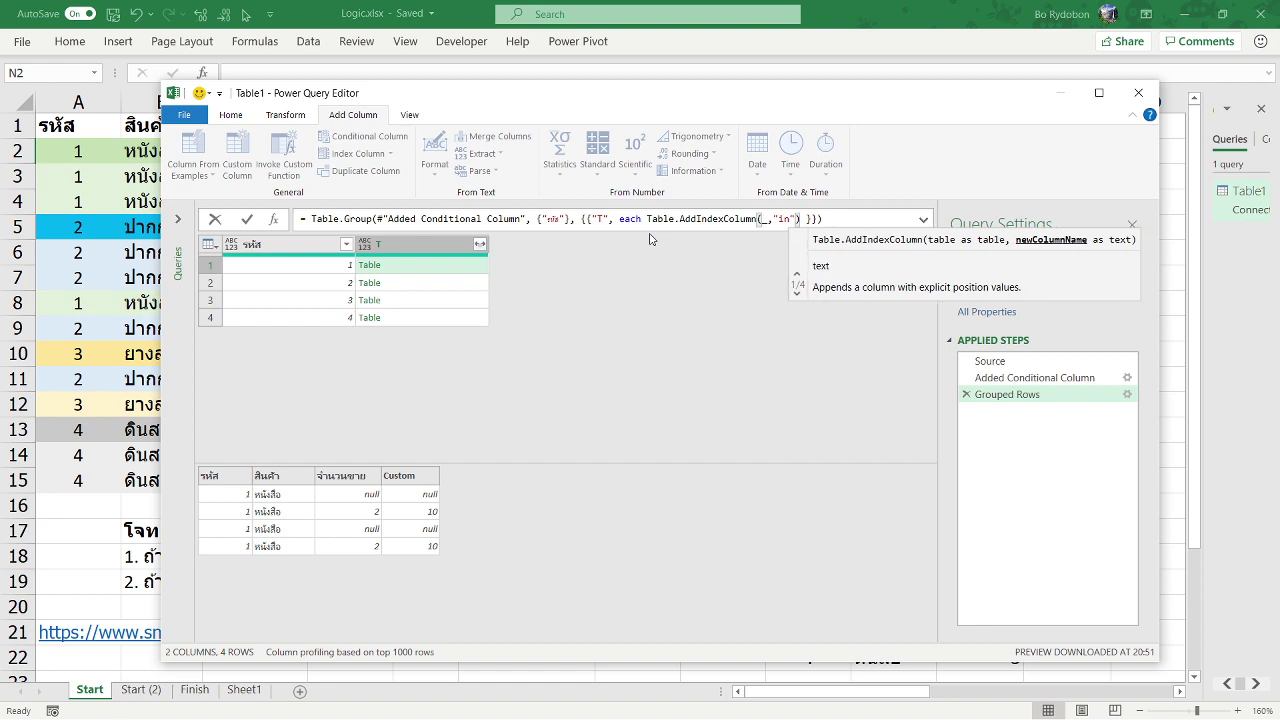
{"action": "type", "text": ","}
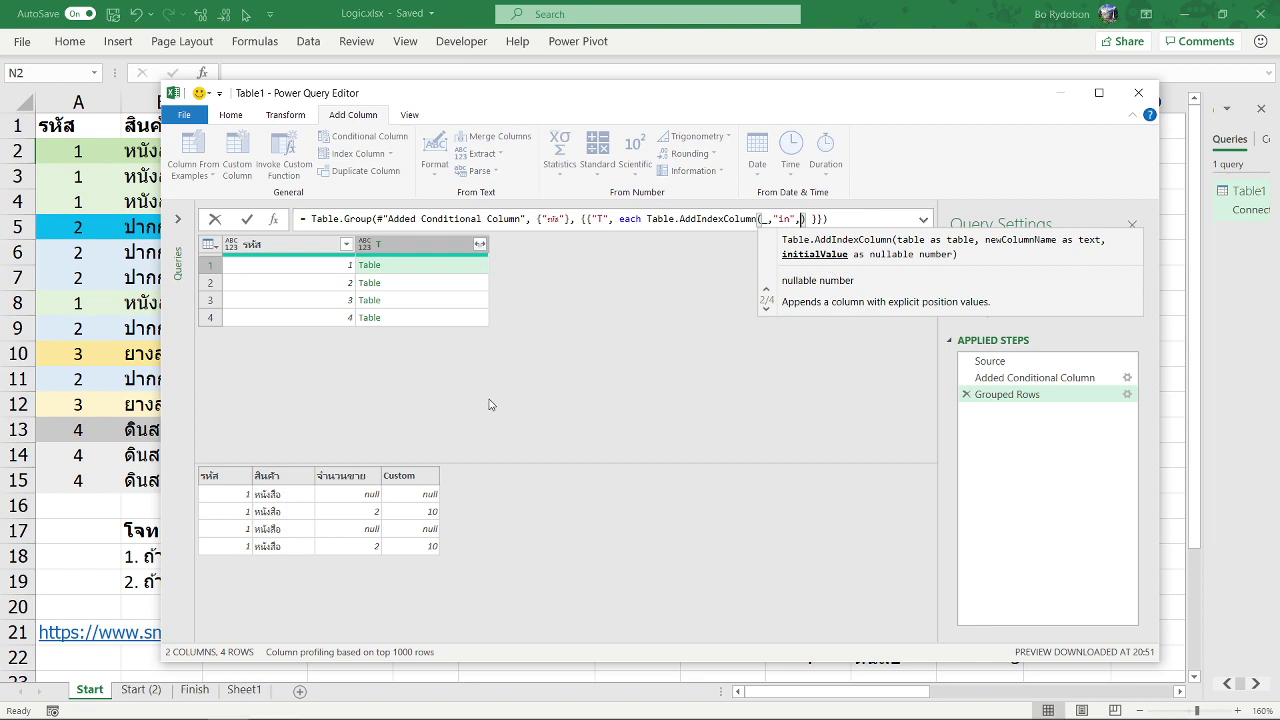
{"action": "type", "text": "1"}
{"action": "key", "text": "Return"}
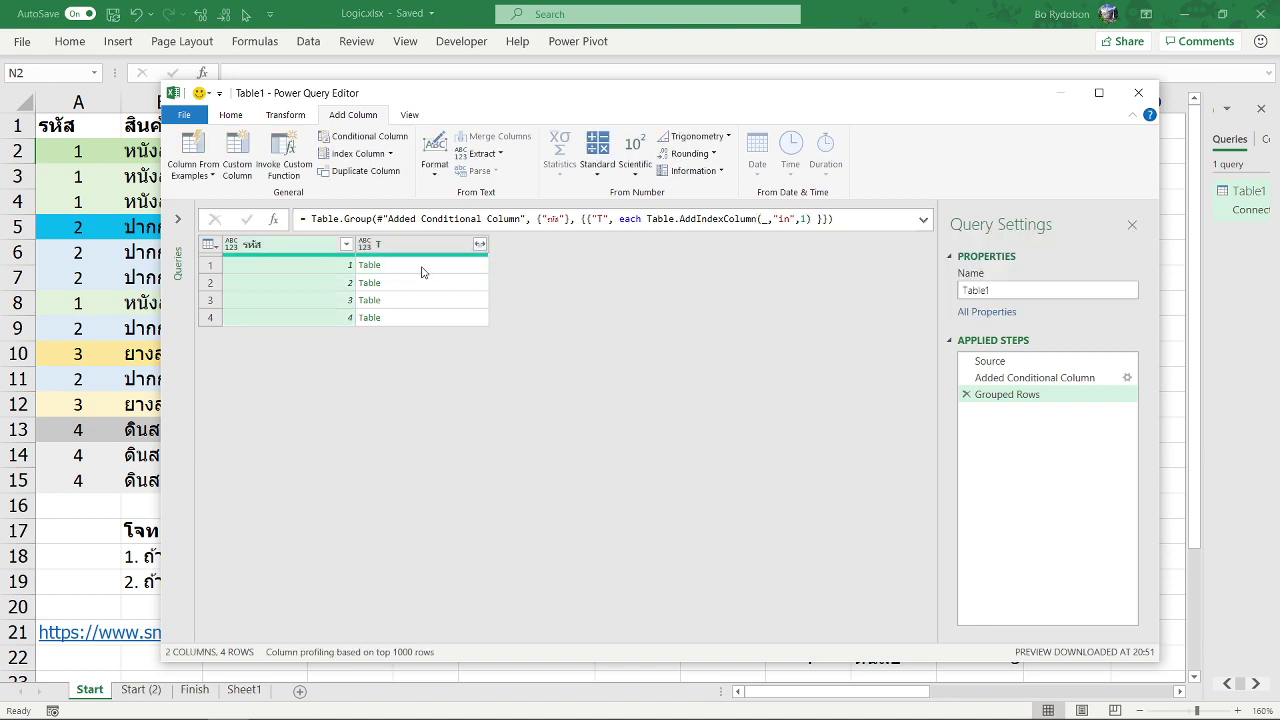
{"action": "left_click", "coordinate": [421, 272]}
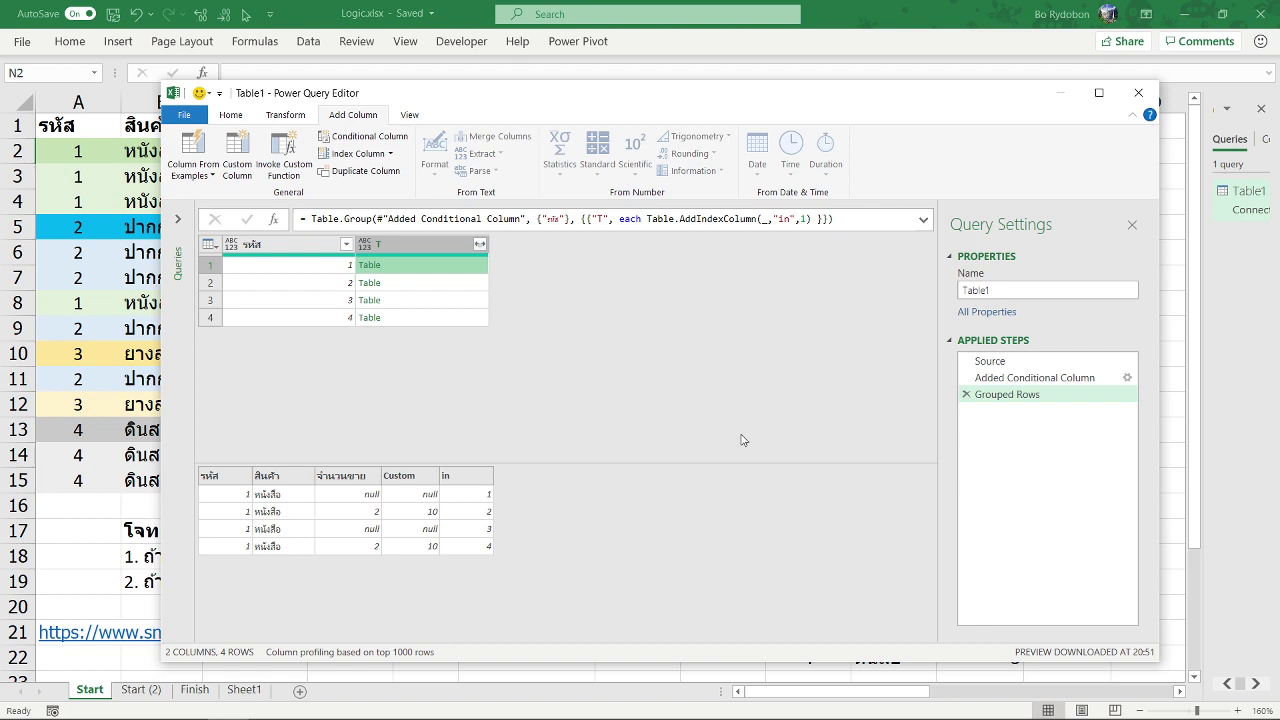
Step: Expand the T column without name prefixes, leaving out รหัส, into 14 rows
{"action": "left_click", "coordinate": [477, 249]}
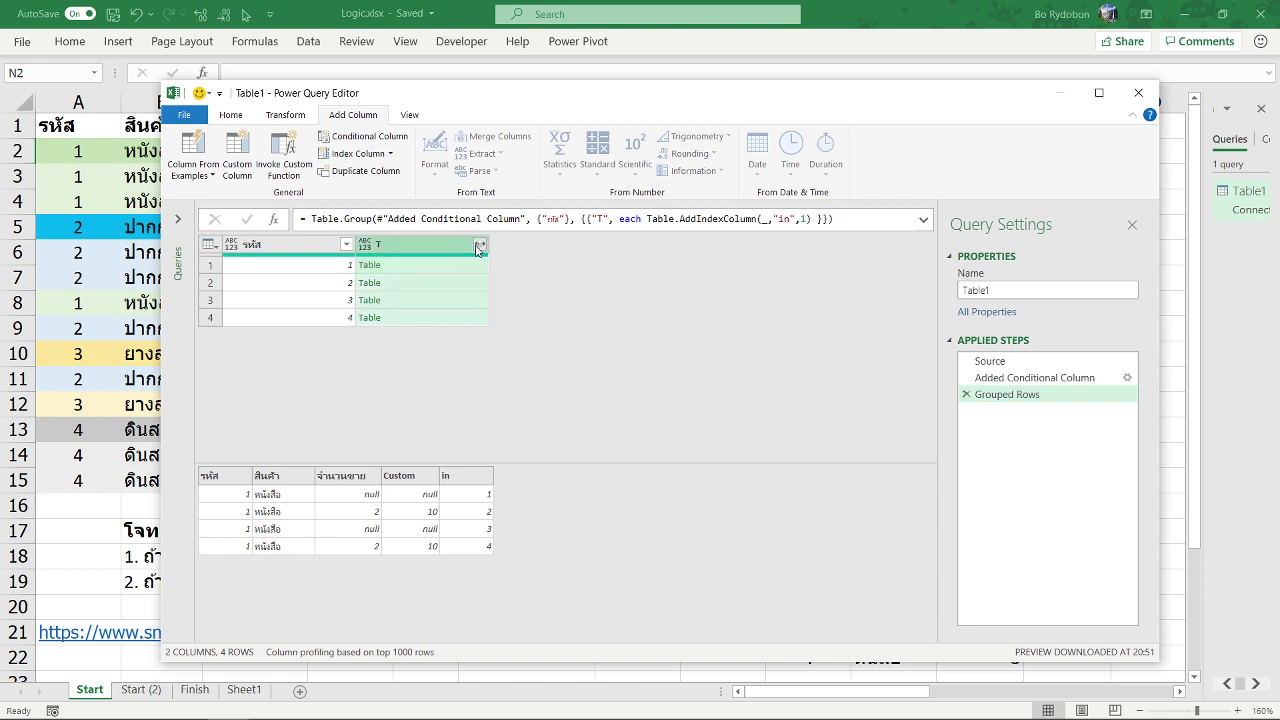
{"action": "left_click", "coordinate": [477, 249]}
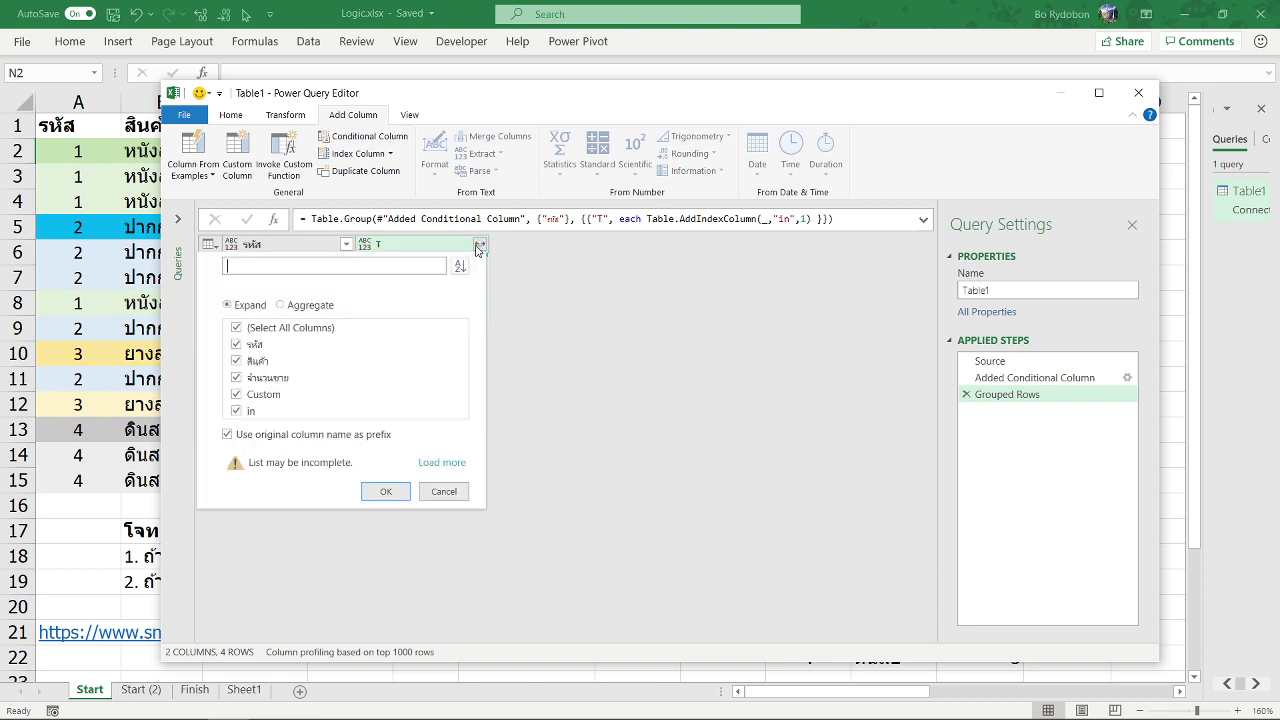
{"action": "left_click", "coordinate": [262, 440]}
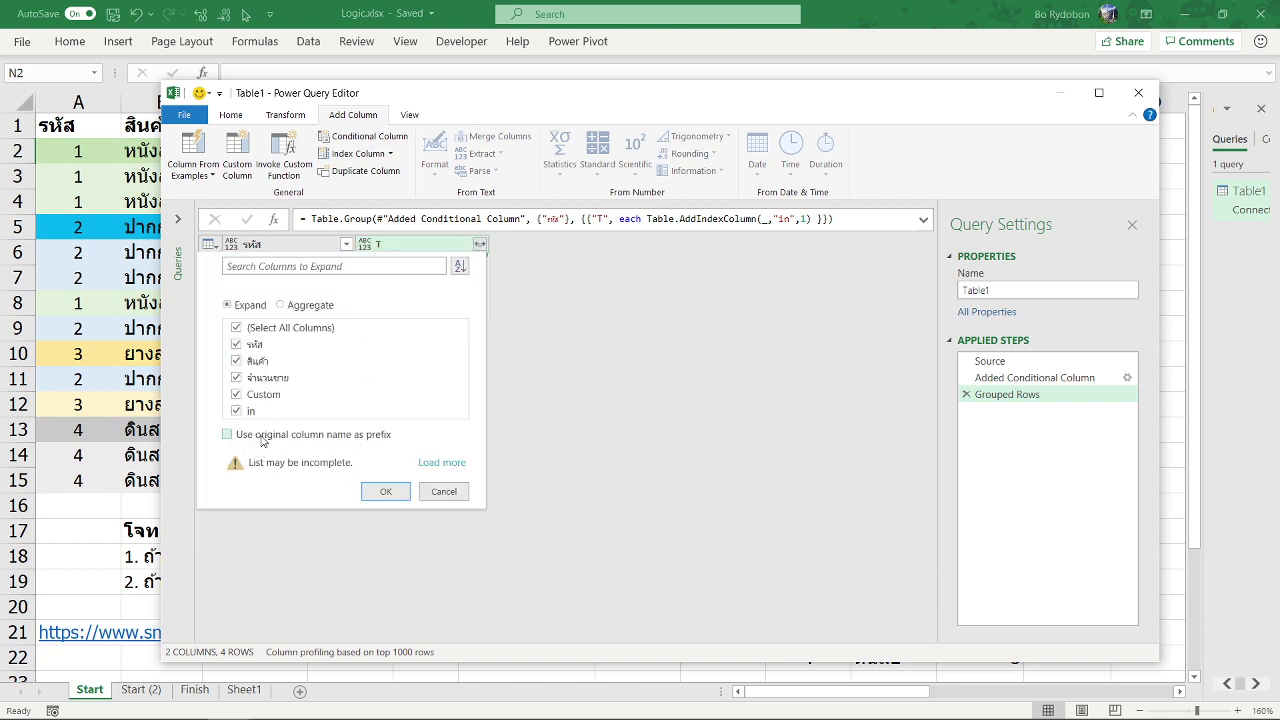
{"action": "left_click", "coordinate": [237, 344]}
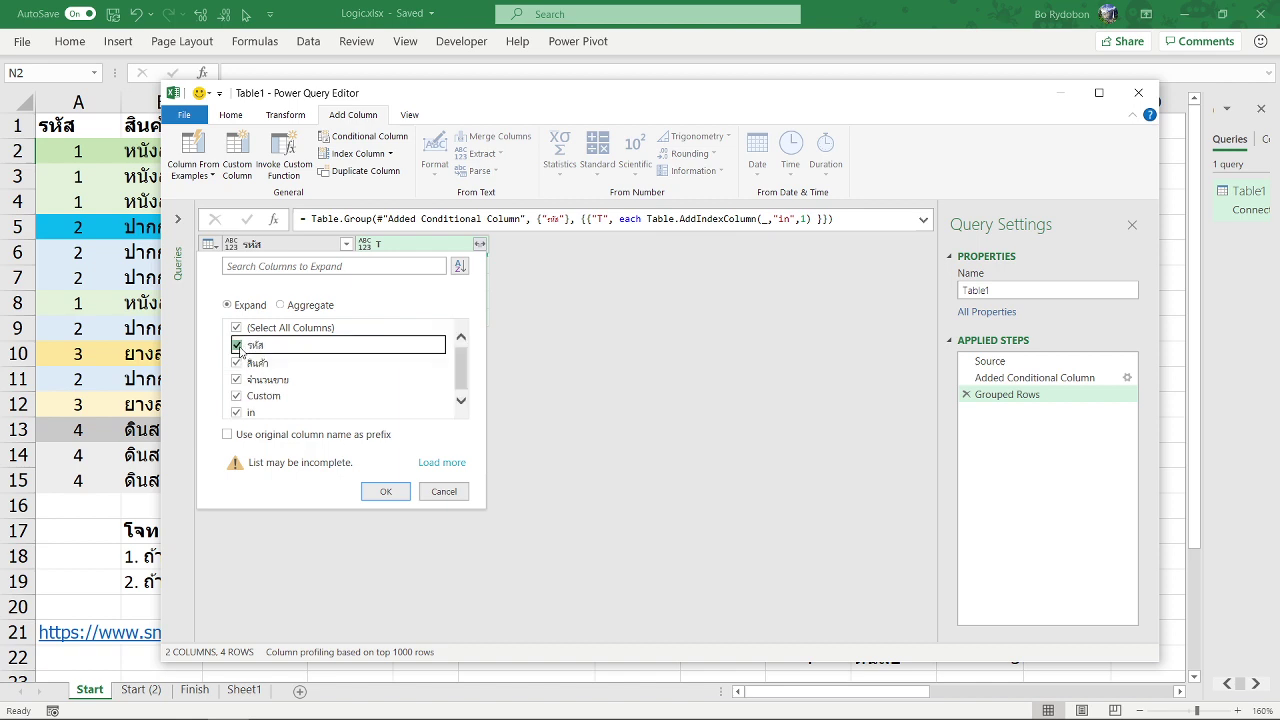
{"action": "left_click", "coordinate": [385, 491]}
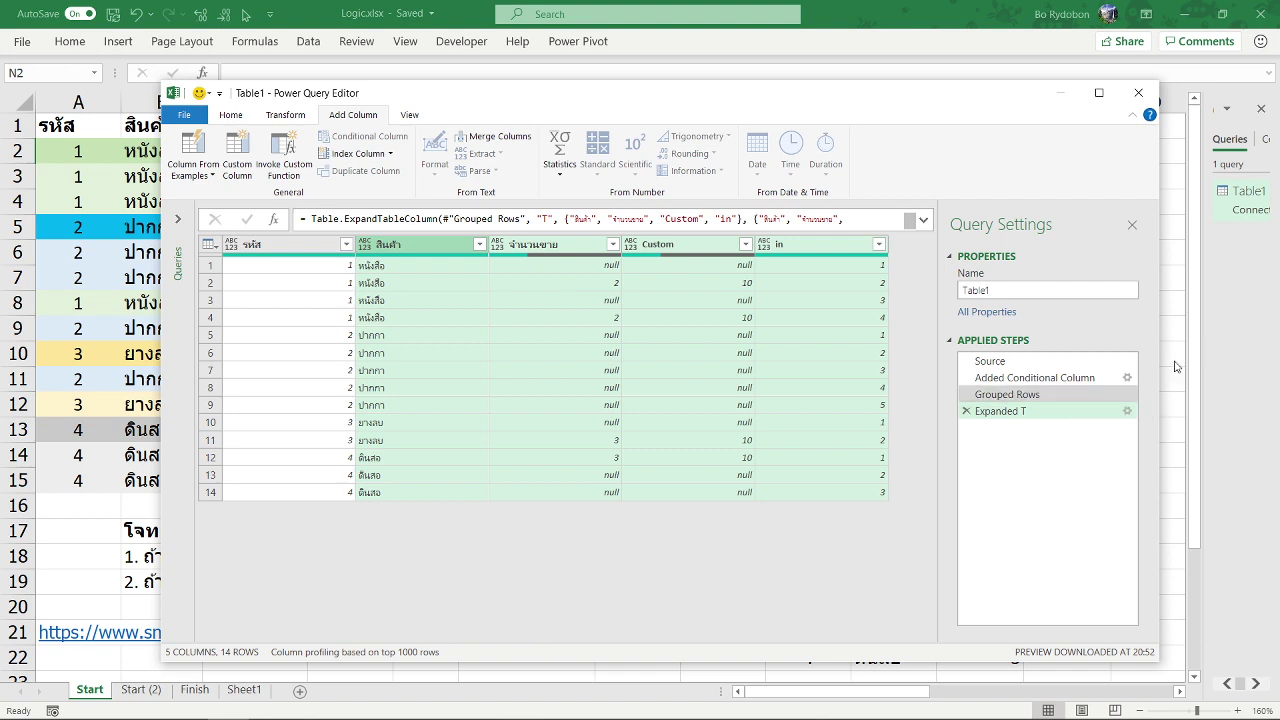
Step: Insert a 0-based Index step after Added Conditional Column, before Grouped Rows
{"action": "left_click", "coordinate": [1010, 394]}
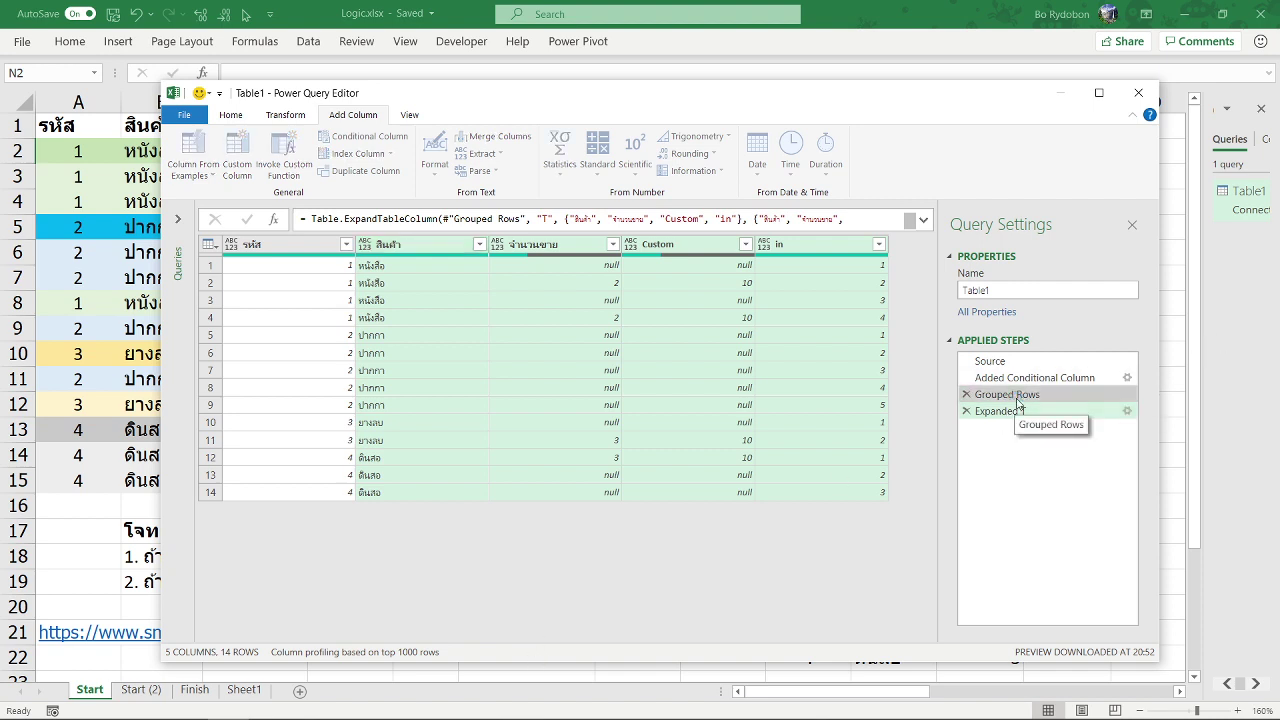
{"action": "left_click", "coordinate": [1010, 378]}
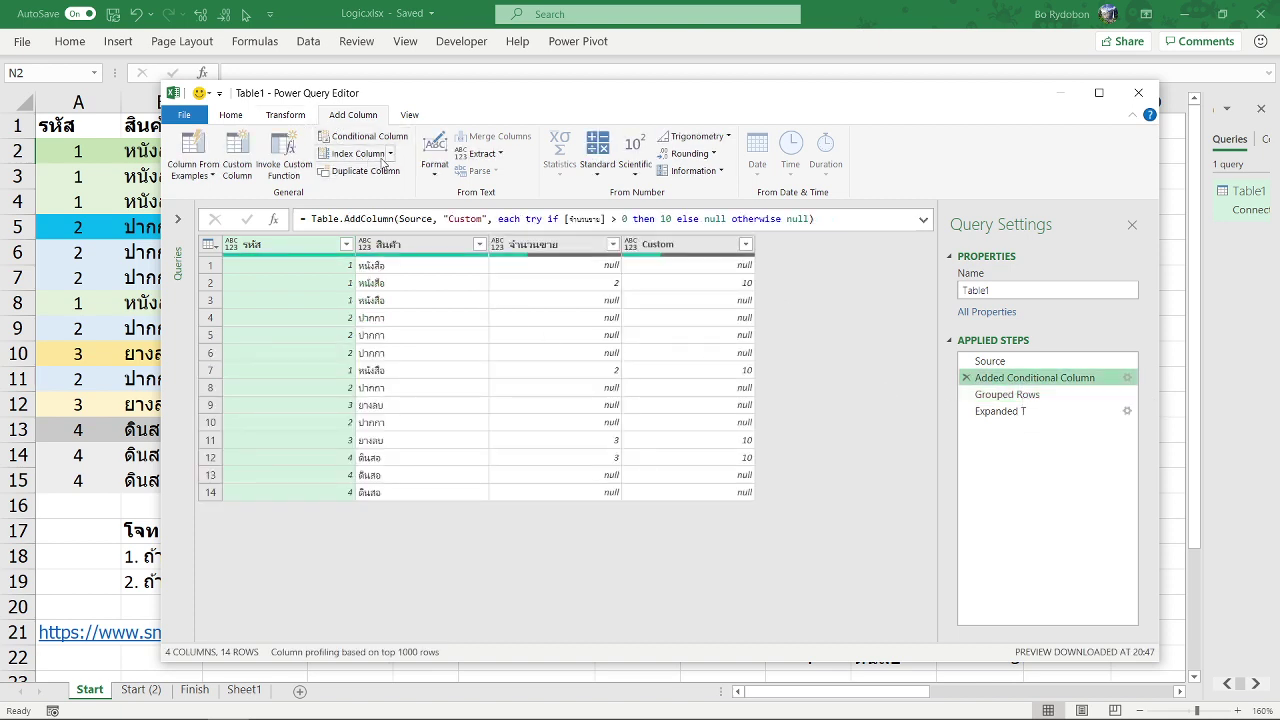
{"action": "left_click", "coordinate": [390, 154]}
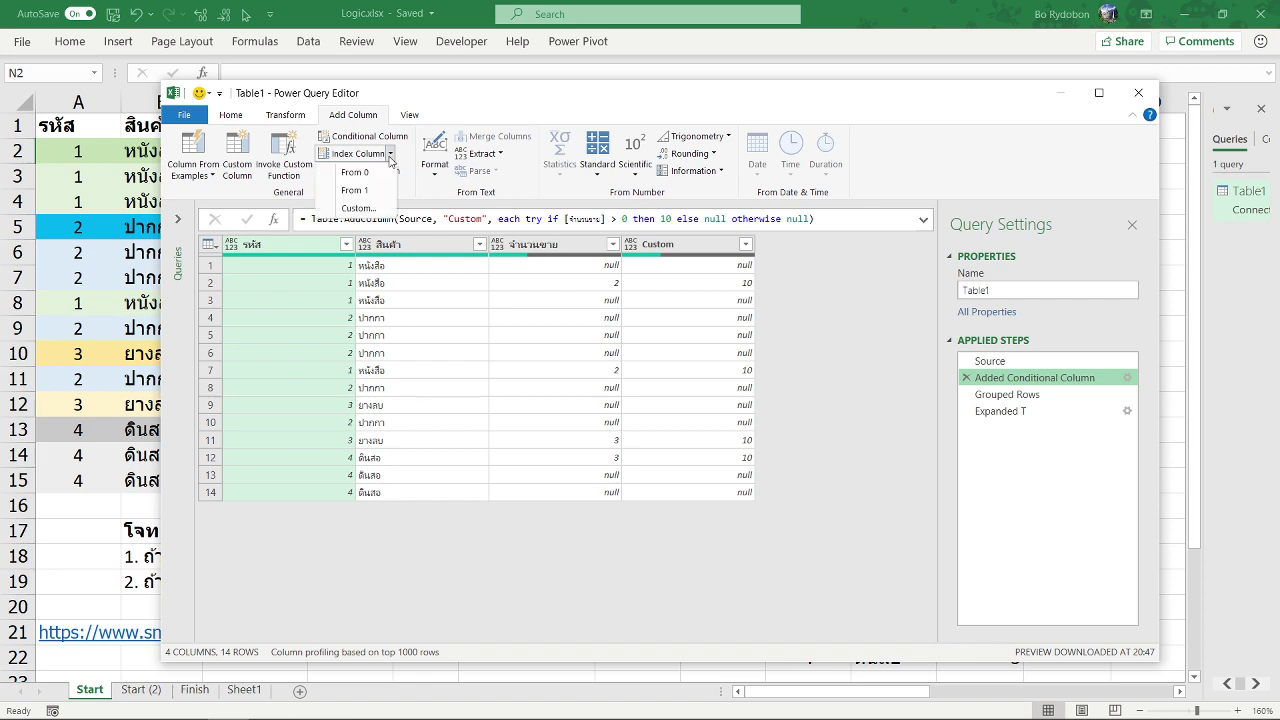
{"action": "left_click", "coordinate": [1010, 414]}
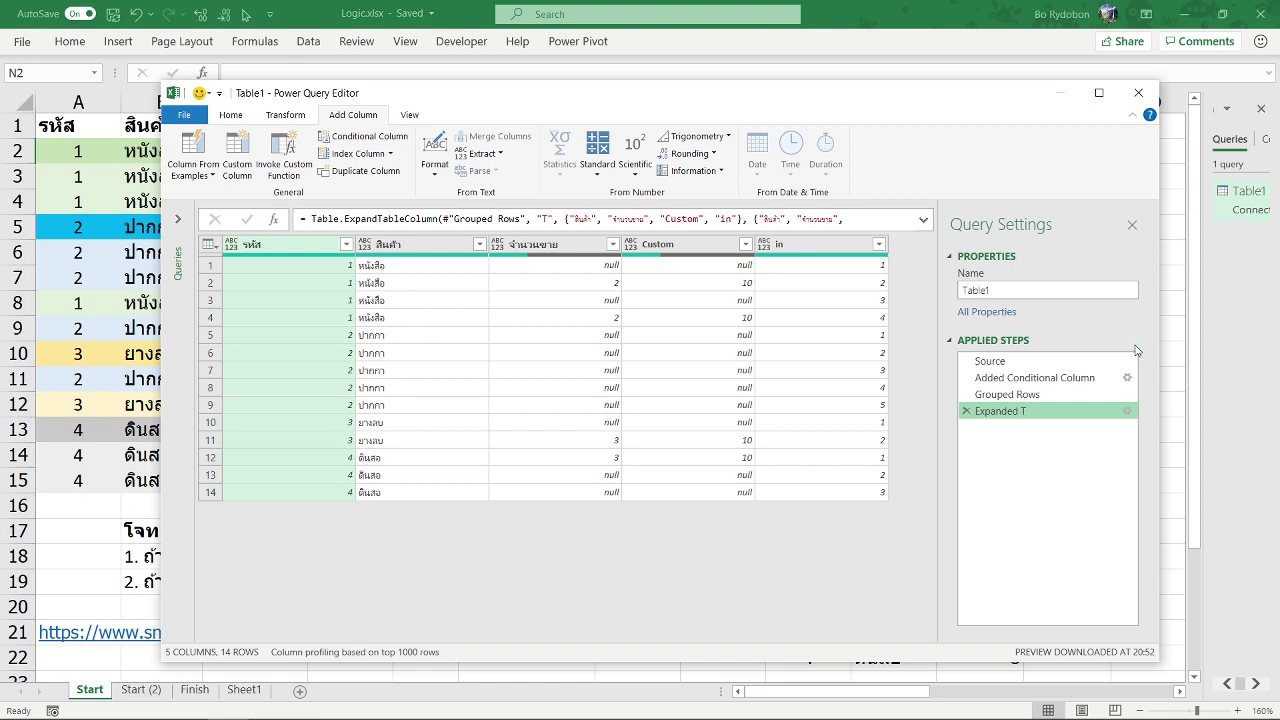
{"action": "left_click", "coordinate": [1038, 378]}
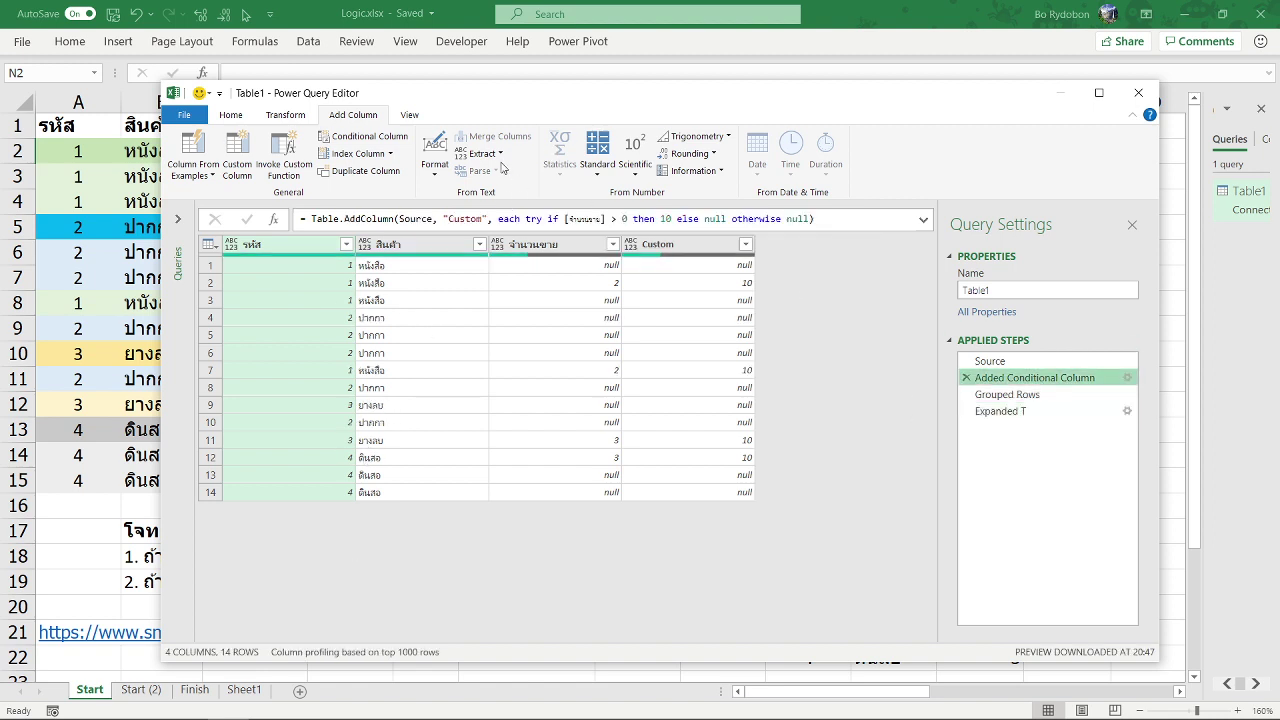
{"action": "left_click", "coordinate": [390, 153]}
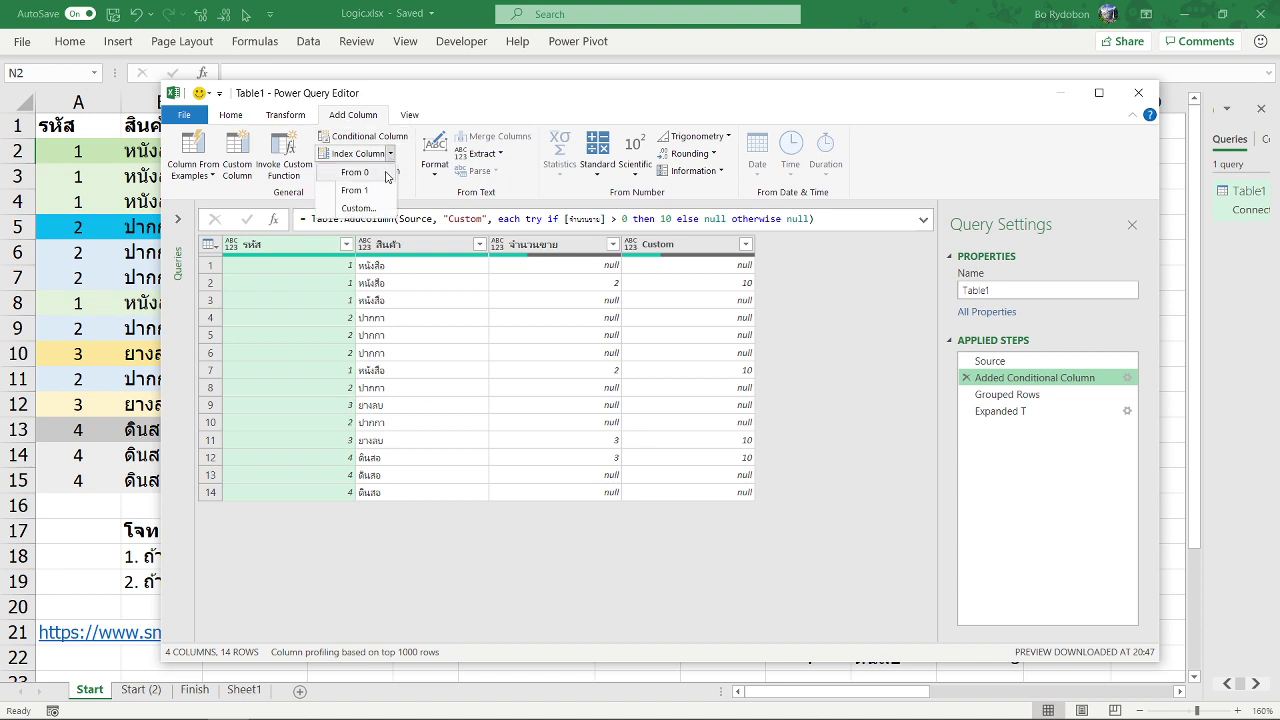
{"action": "left_click", "coordinate": [387, 174]}
{"action": "left_click", "coordinate": [782, 402]}
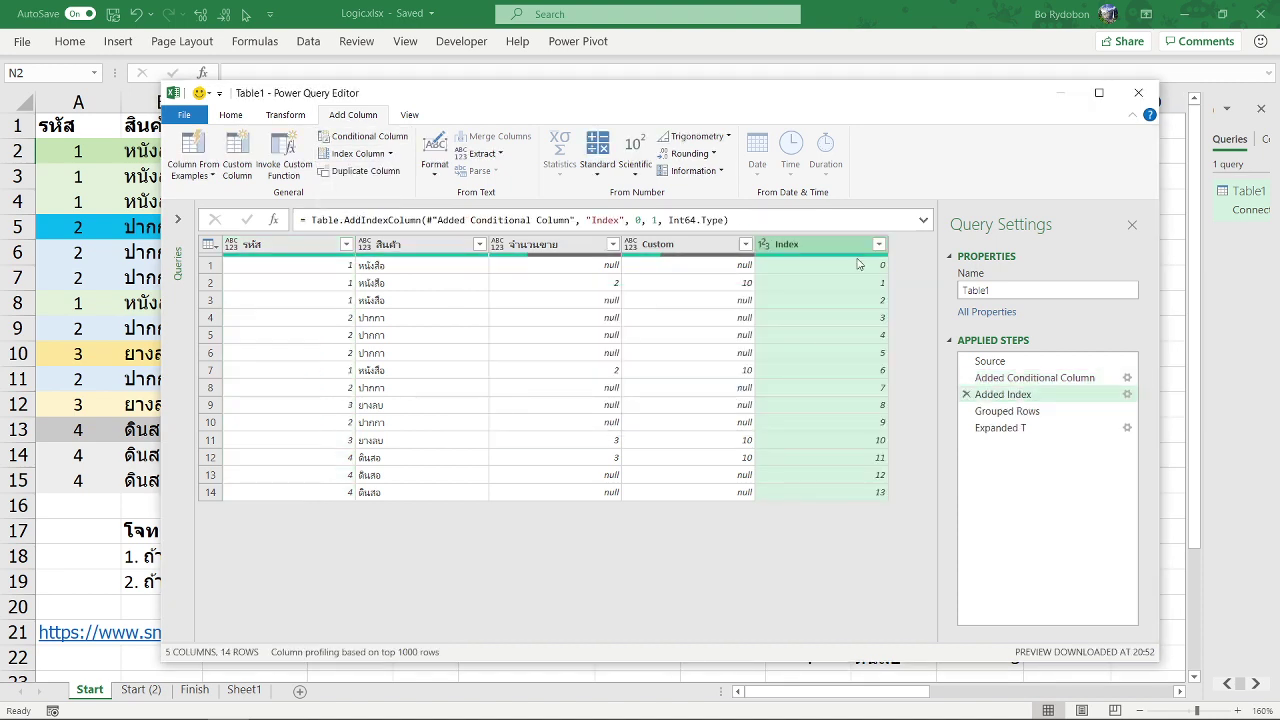
{"action": "left_click", "coordinate": [1005, 411]}
{"action": "left_click", "coordinate": [998, 428]}
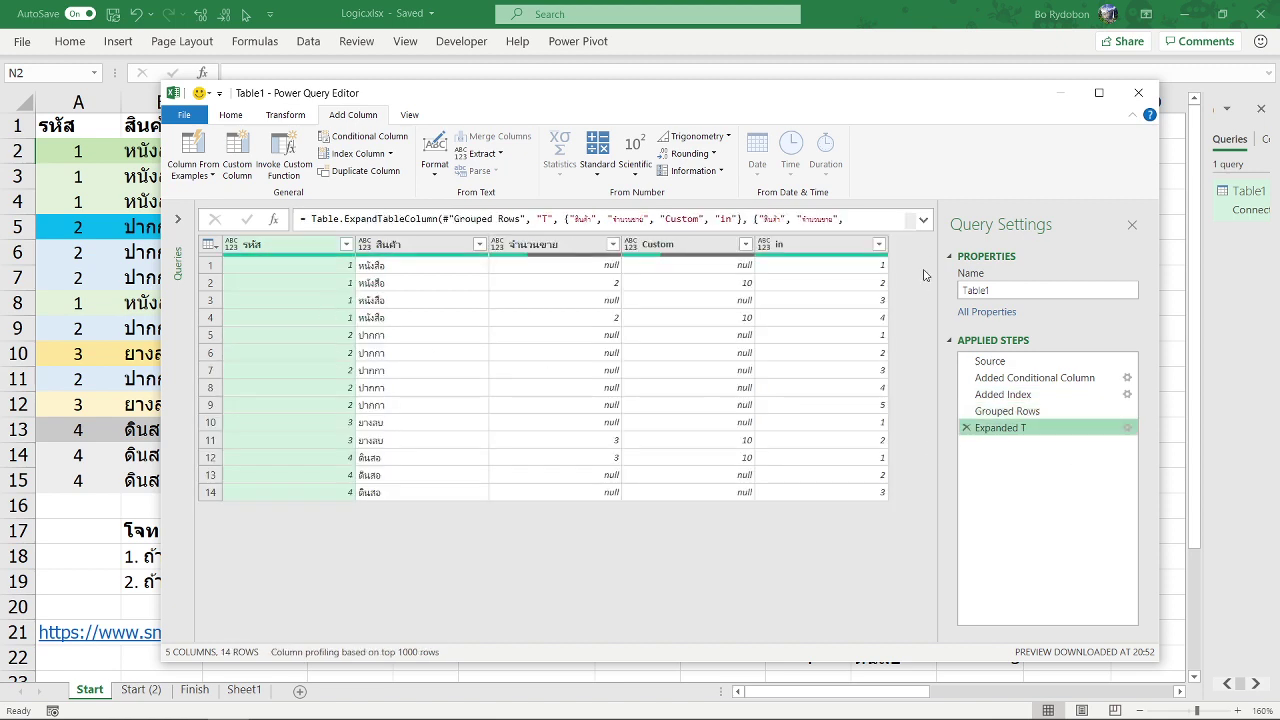
{"action": "left_click", "coordinate": [879, 245]}
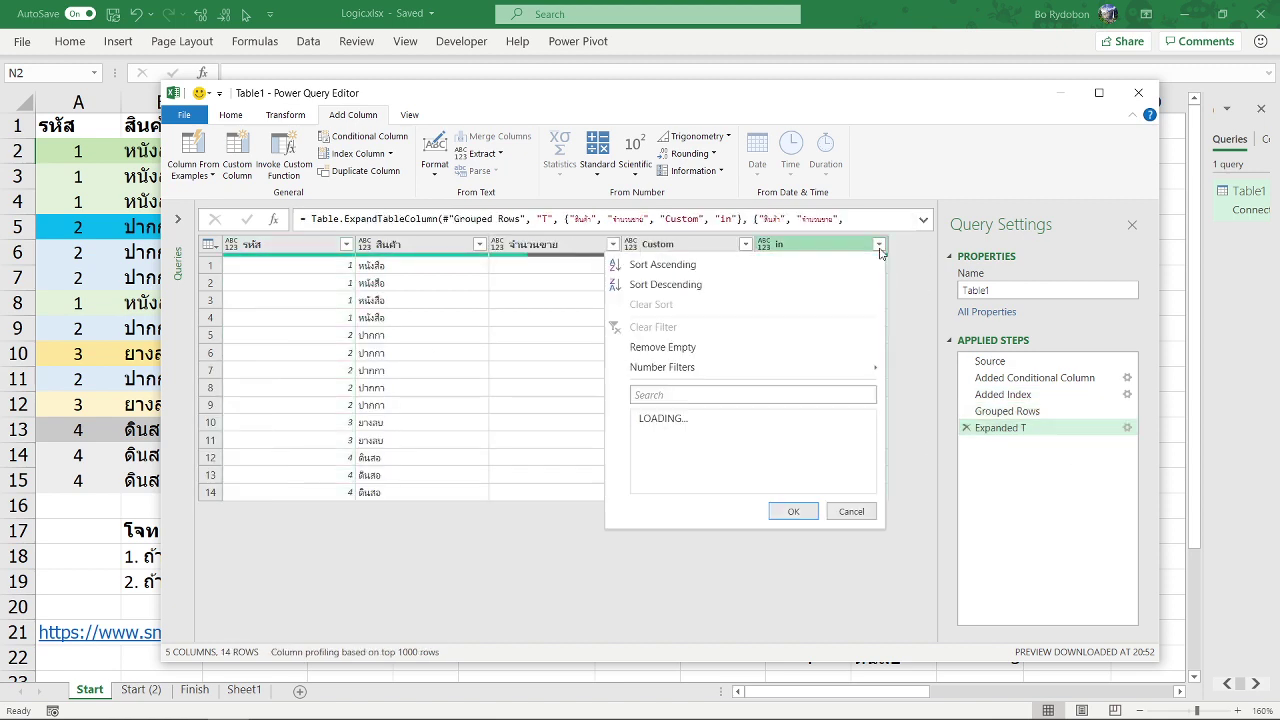
Step: Sort the expanded table by the in column in ascending order
{"action": "left_click", "coordinate": [687, 268]}
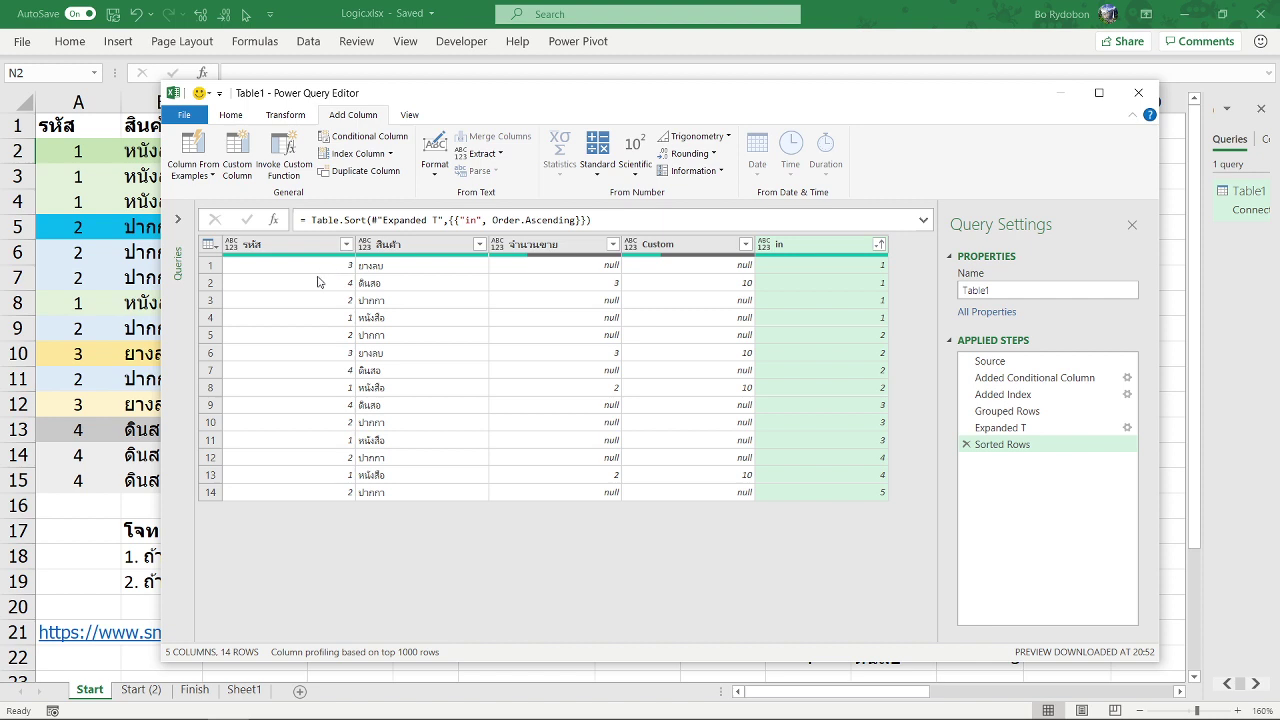
{"action": "left_click", "coordinate": [1011, 428]}
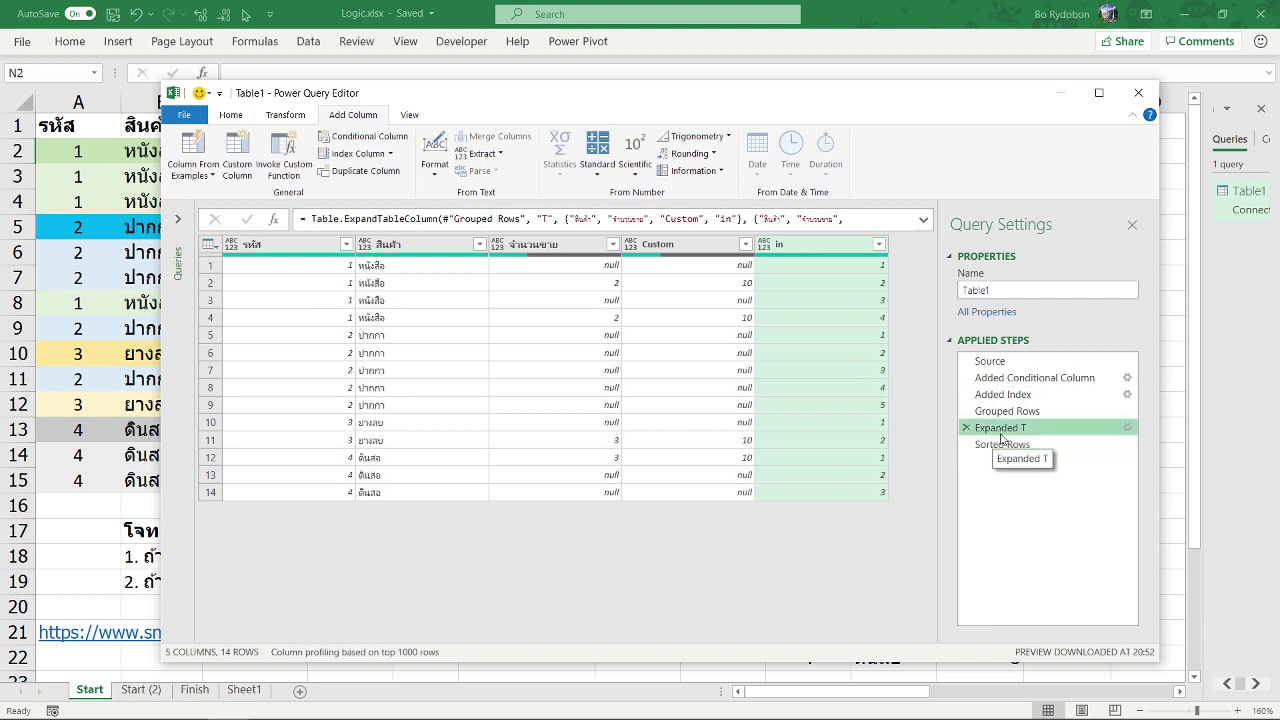
Step: Delete Sorted Rows and re-expand T so the Index column appears beside in
{"action": "left_click", "coordinate": [995, 444]}
{"action": "key", "text": "Delete"}
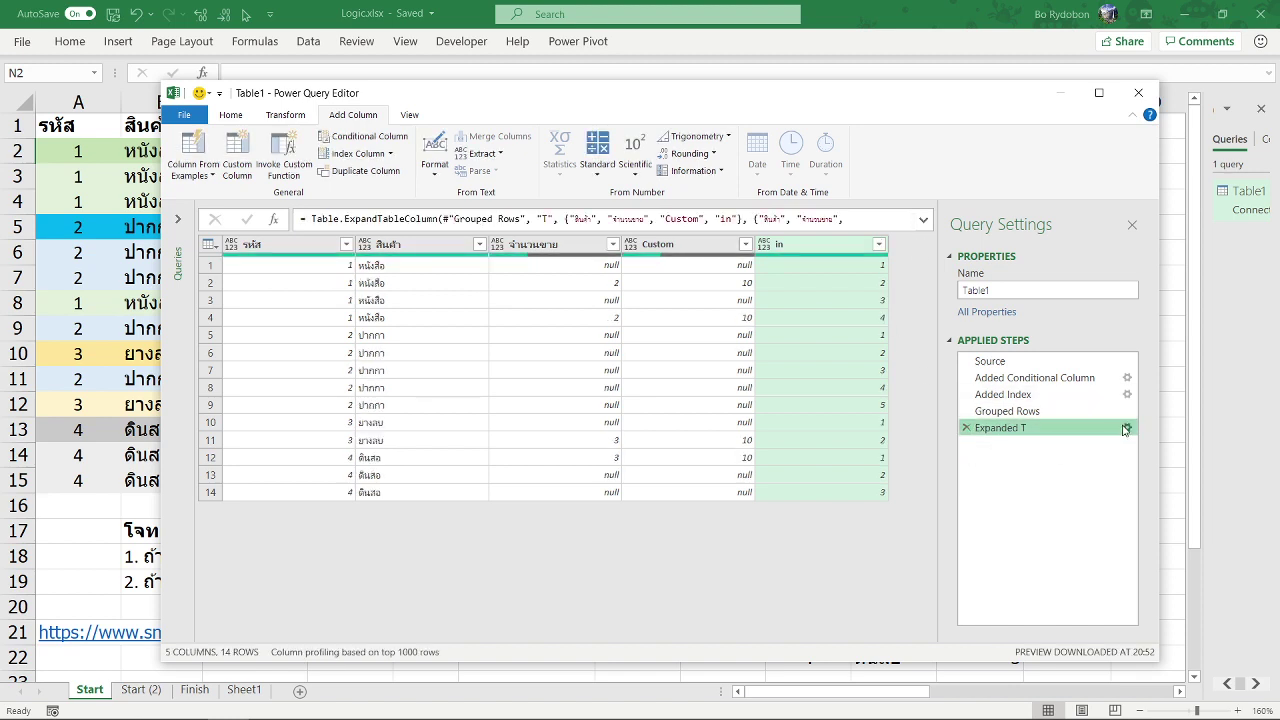
{"action": "double_click", "coordinate": [1043, 424]}
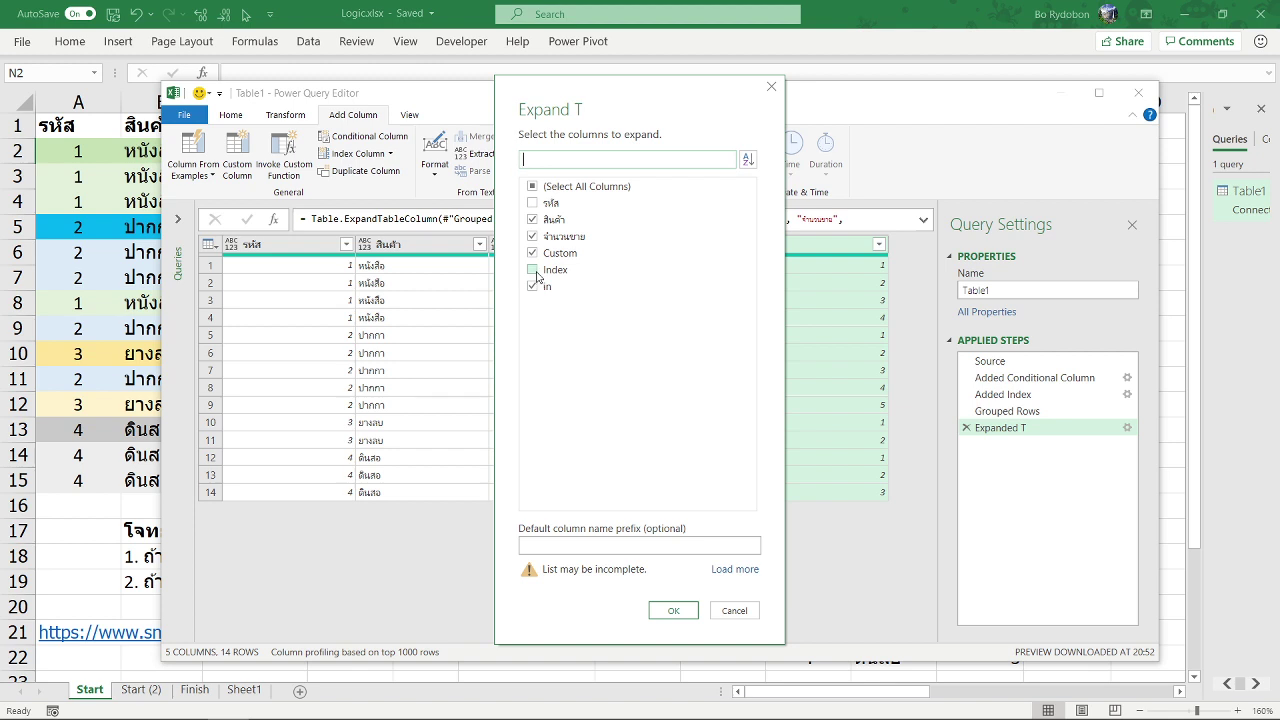
{"action": "left_click", "coordinate": [533, 271]}
{"action": "left_click", "coordinate": [673, 610]}
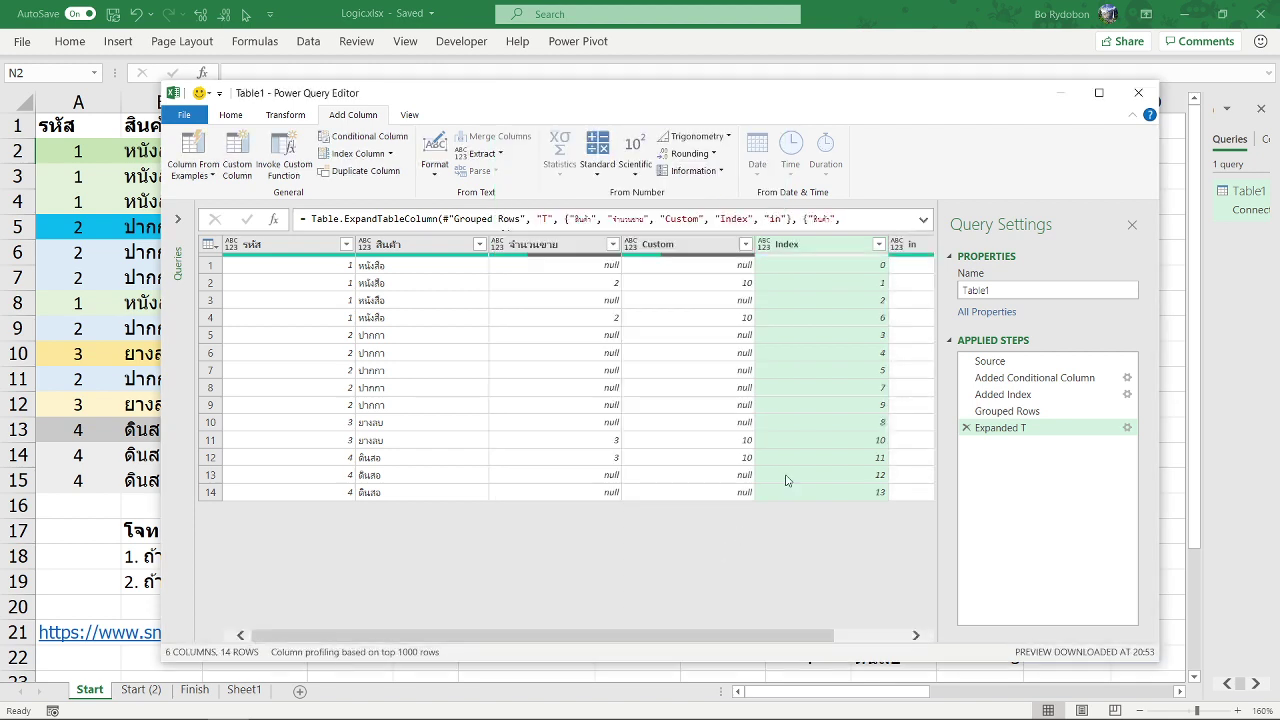
{"action": "scroll", "coordinate": [725, 633], "scroll_direction": "right", "scroll_amount": 2}
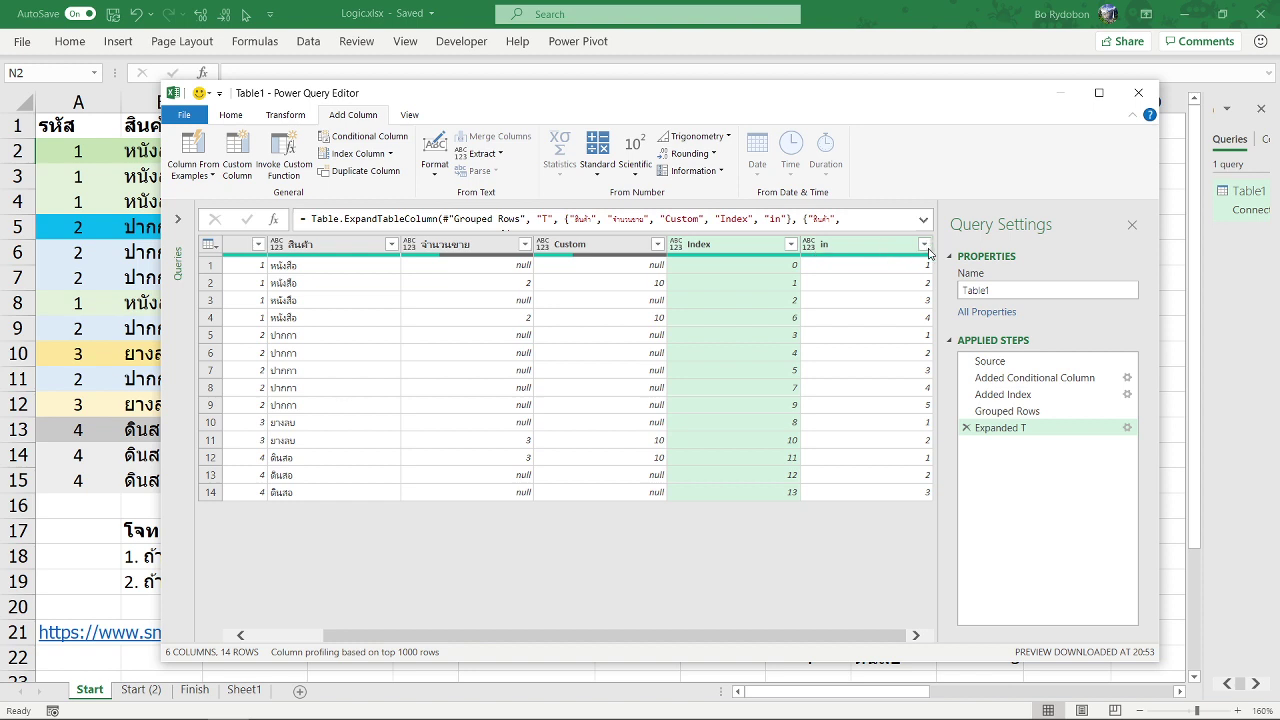
{"action": "left_click", "coordinate": [926, 246]}
{"action": "left_click", "coordinate": [887, 247]}
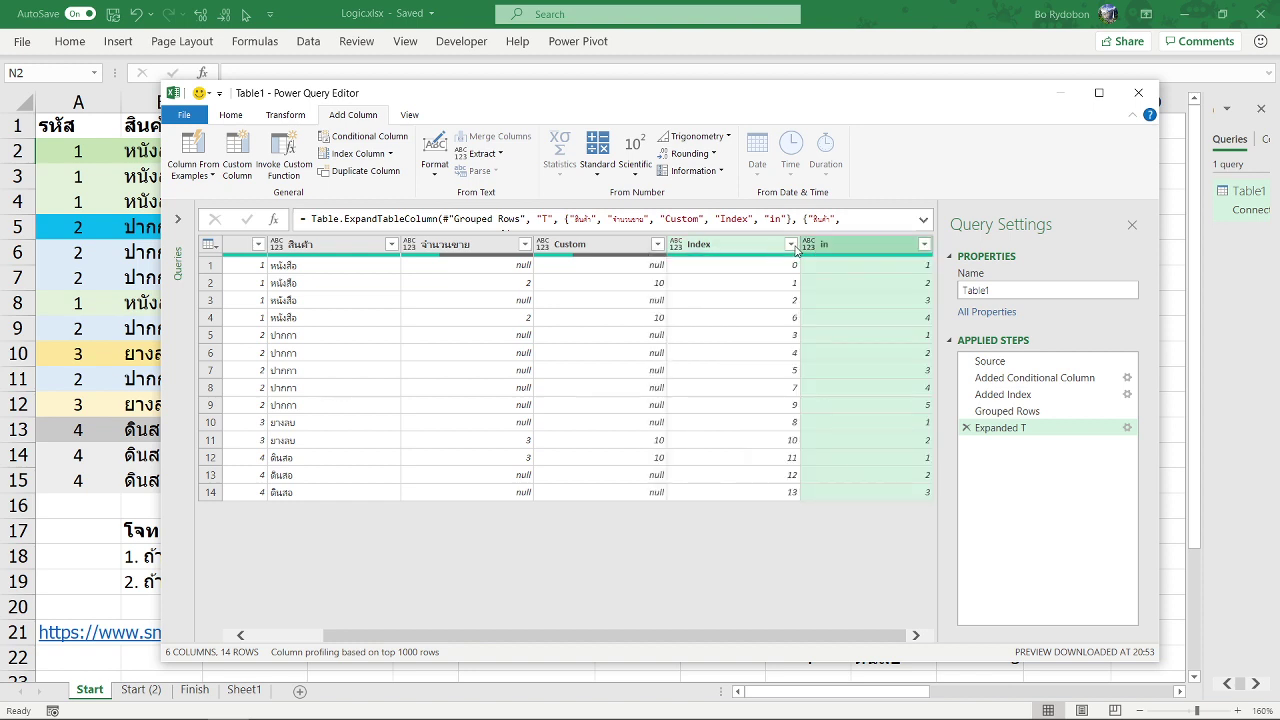
{"action": "left_click", "coordinate": [791, 245]}
Step: Sort by Index ascending and check row 4's Custom, จำนวนขาย and in values
{"action": "left_click", "coordinate": [706, 266]}
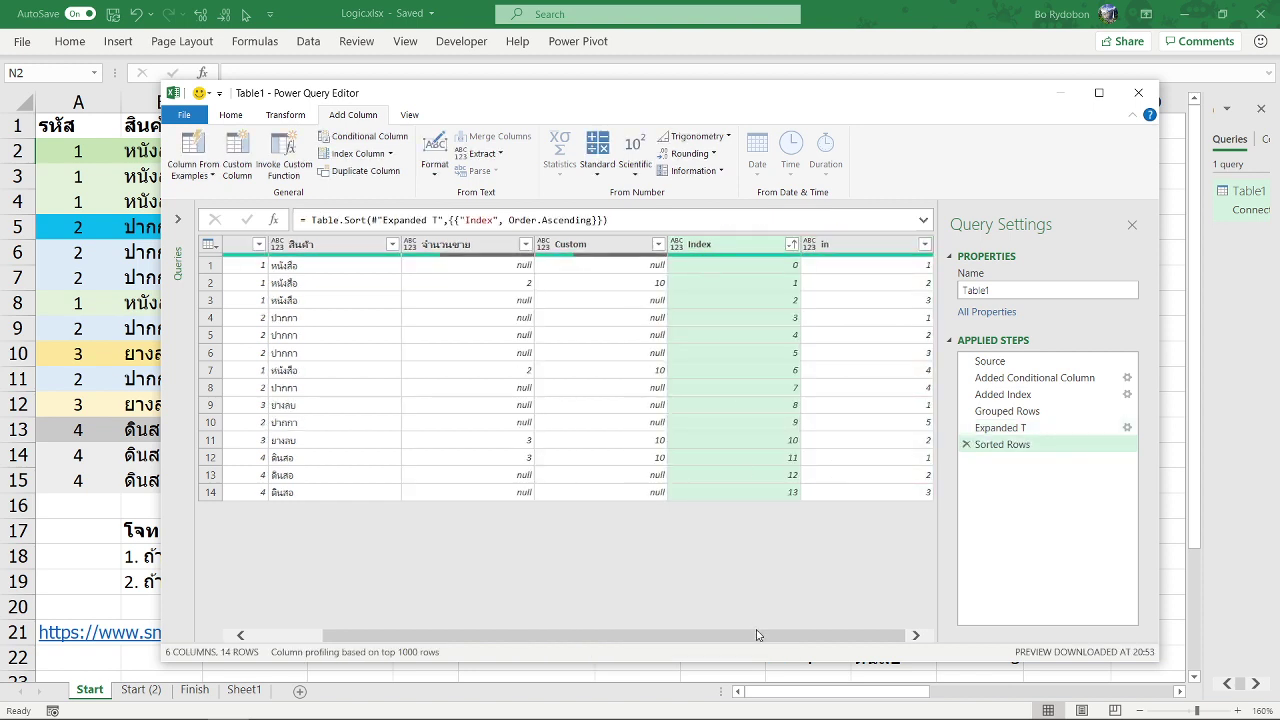
{"action": "left_click_drag", "start_coordinate": [757, 635], "coordinate": [684, 636]}
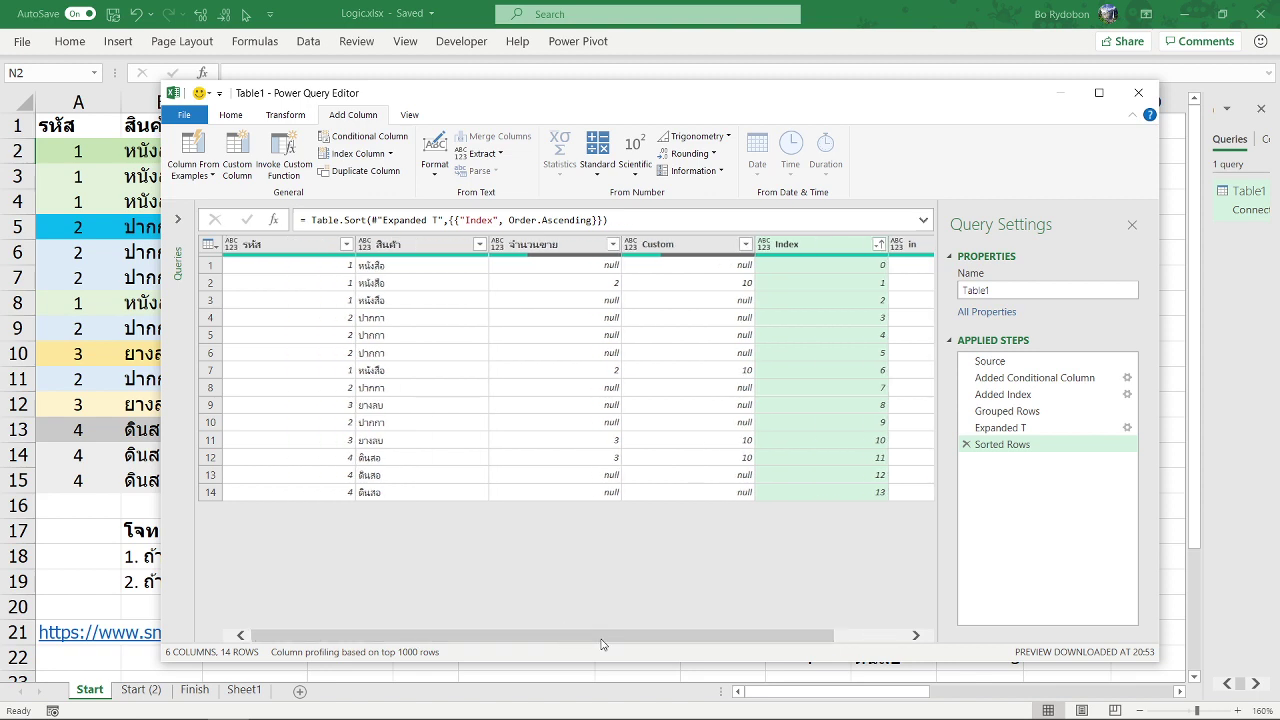
{"action": "left_click_drag", "start_coordinate": [751, 637], "coordinate": [824, 637]}
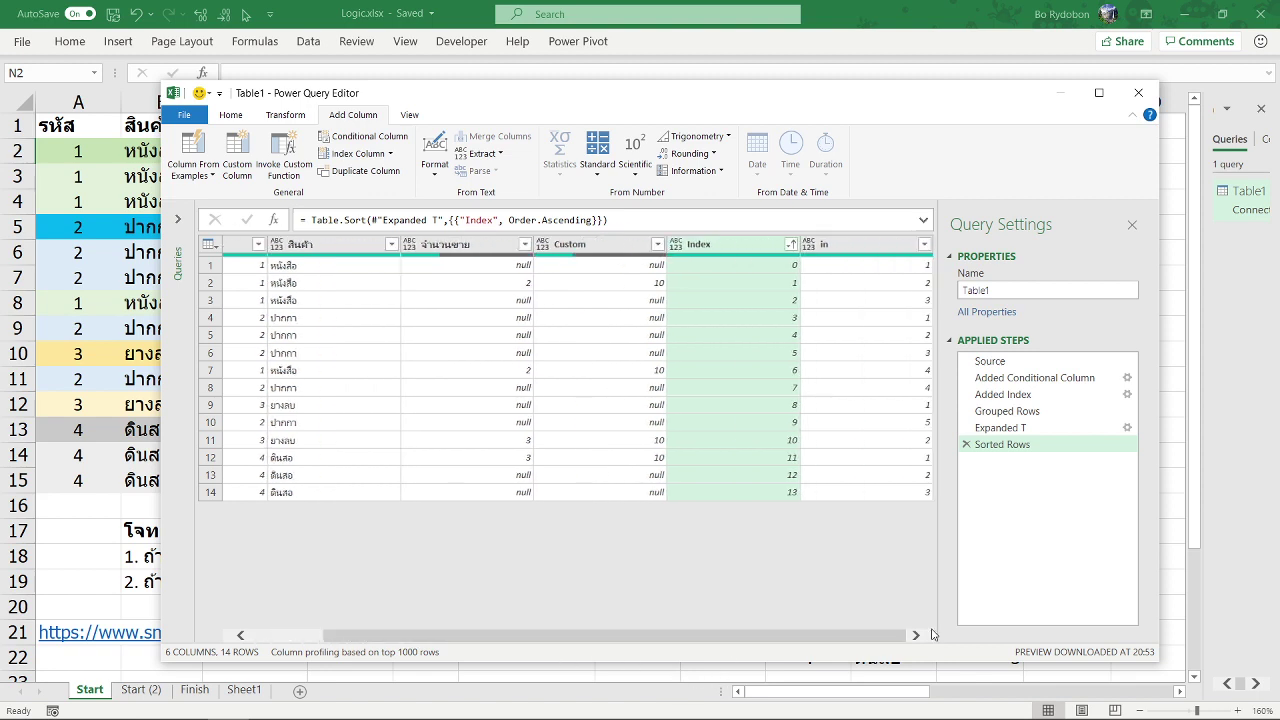
{"action": "left_click", "coordinate": [648, 316]}
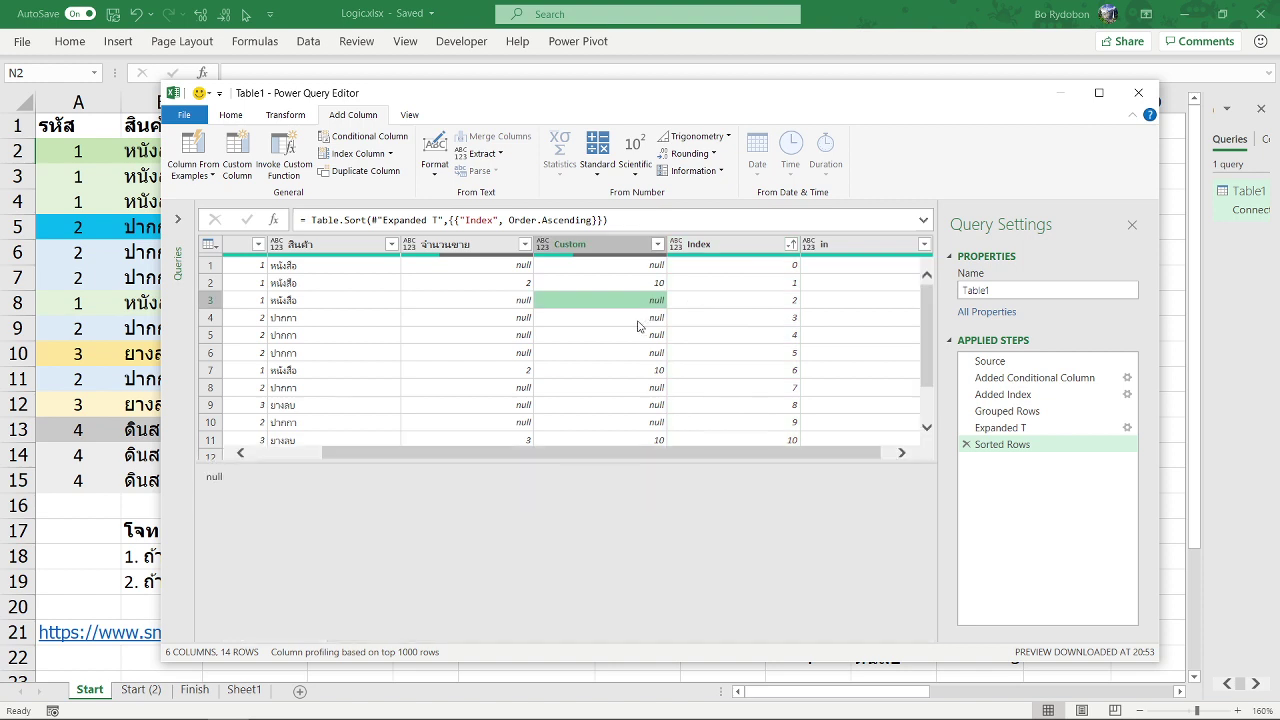
{"action": "left_click", "coordinate": [471, 326]}
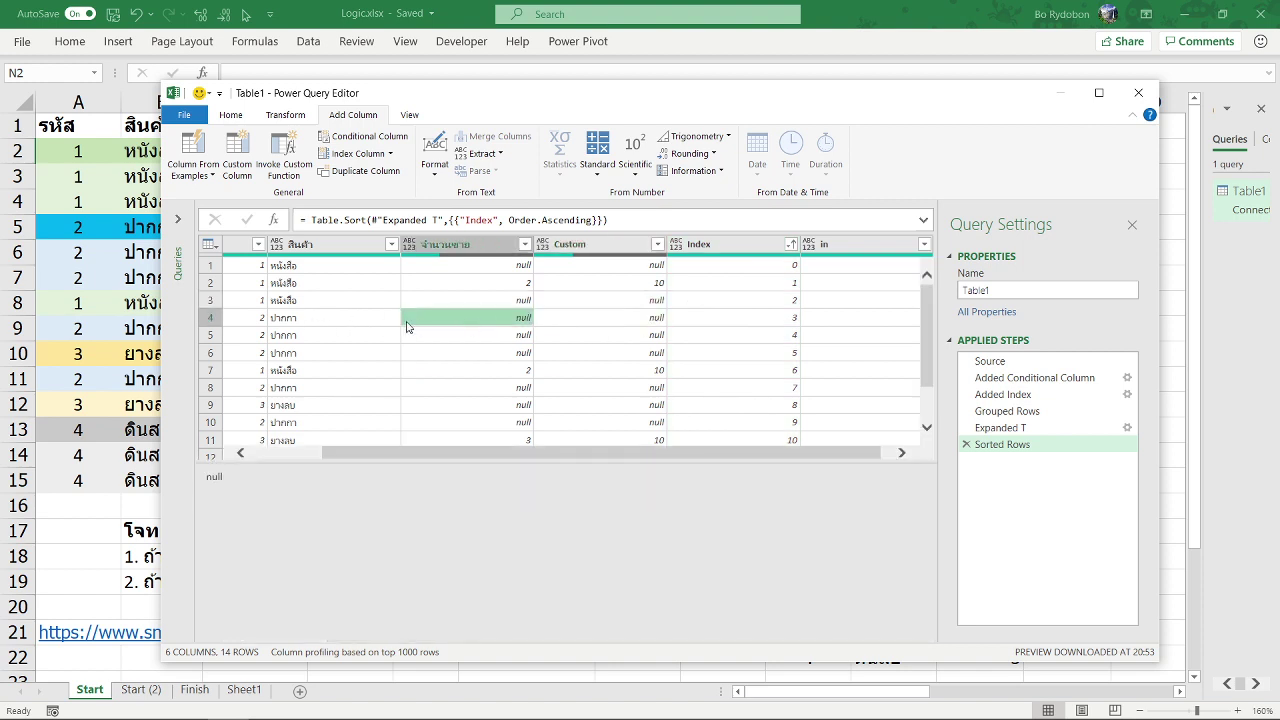
{"action": "left_click", "coordinate": [636, 323]}
{"action": "left_click", "coordinate": [902, 452]}
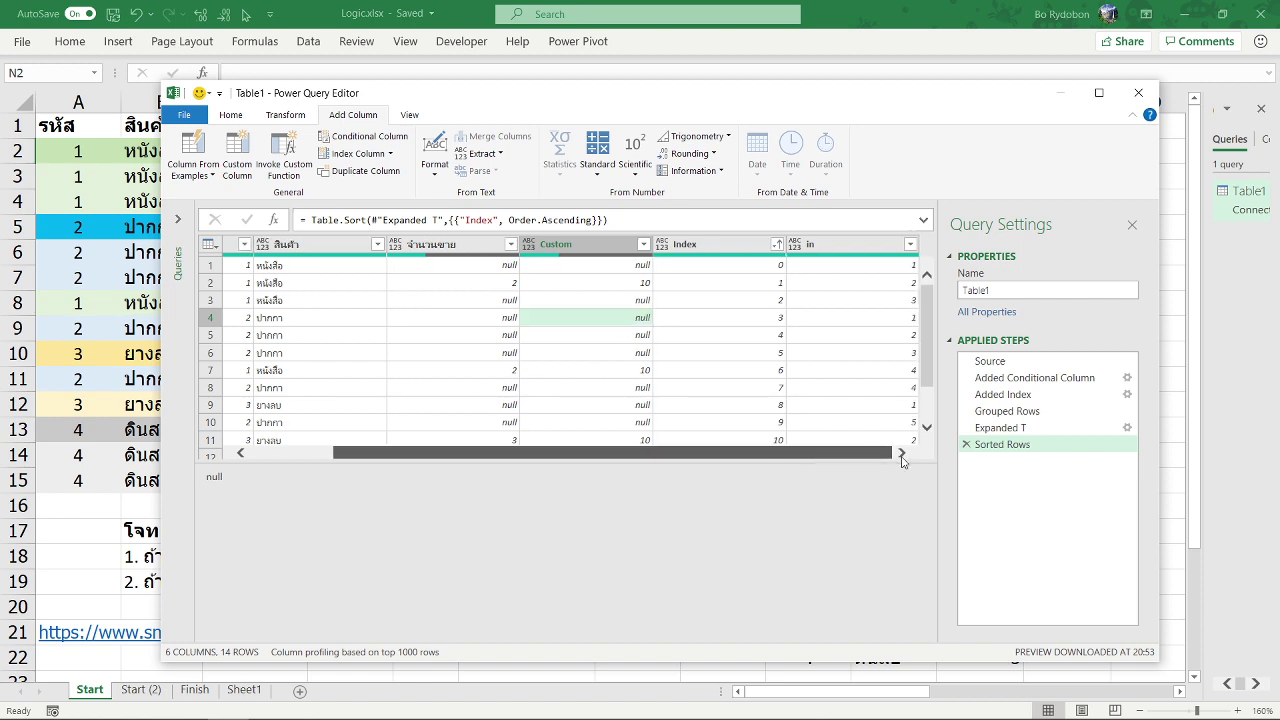
{"action": "left_click", "coordinate": [887, 319]}
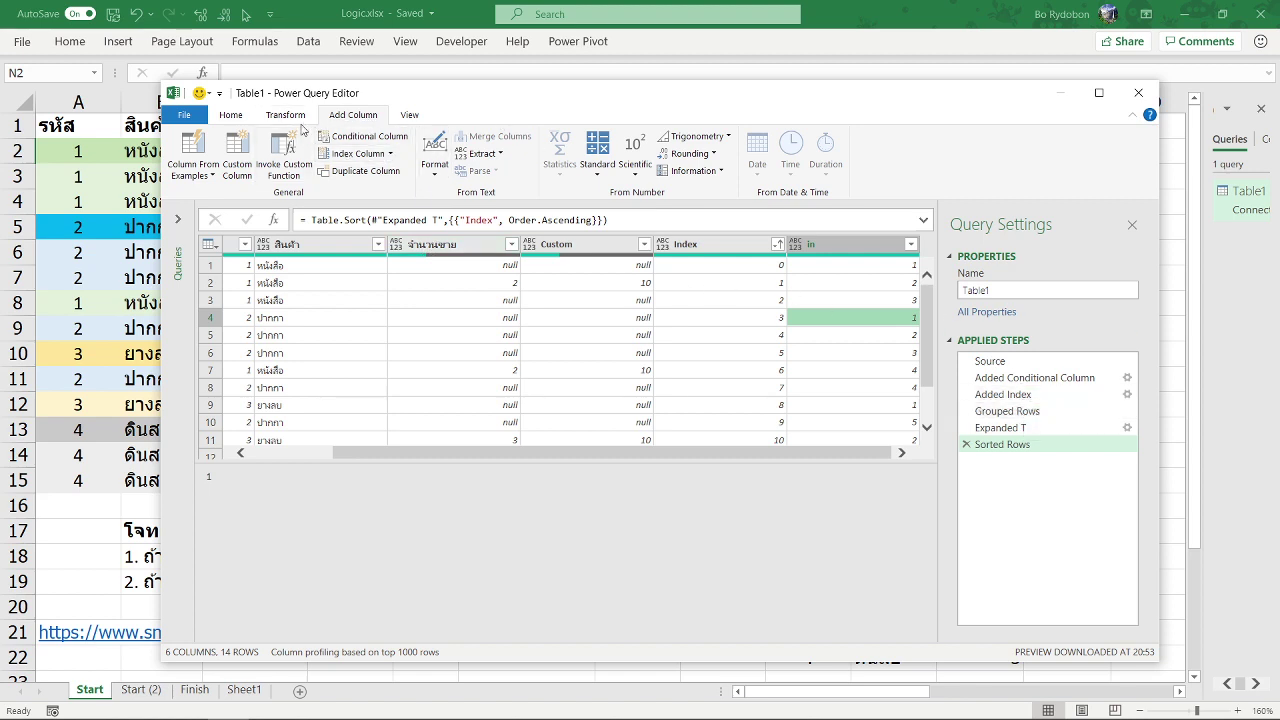
Step: Start a conditional column whose first rule gives 10 when จำนวนขาย does not equal null
{"action": "left_click", "coordinate": [350, 144]}
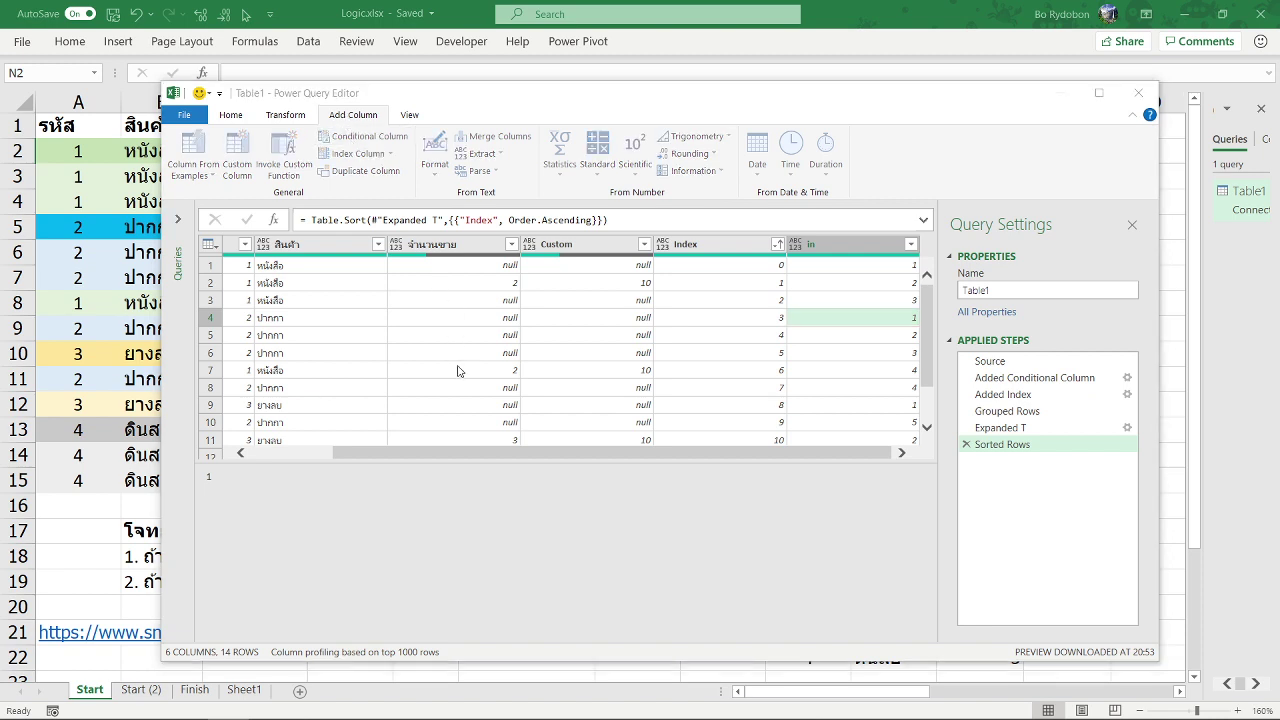
{"action": "left_click", "coordinate": [407, 351]}
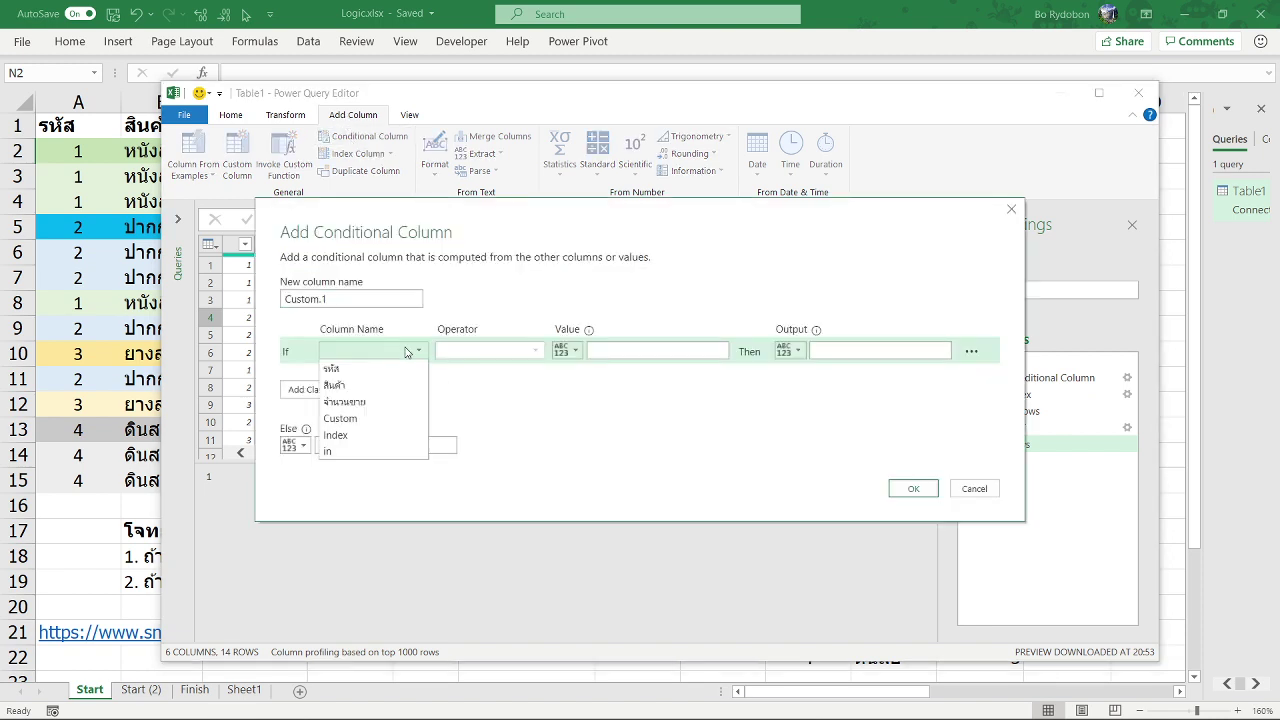
{"action": "left_click", "coordinate": [390, 404]}
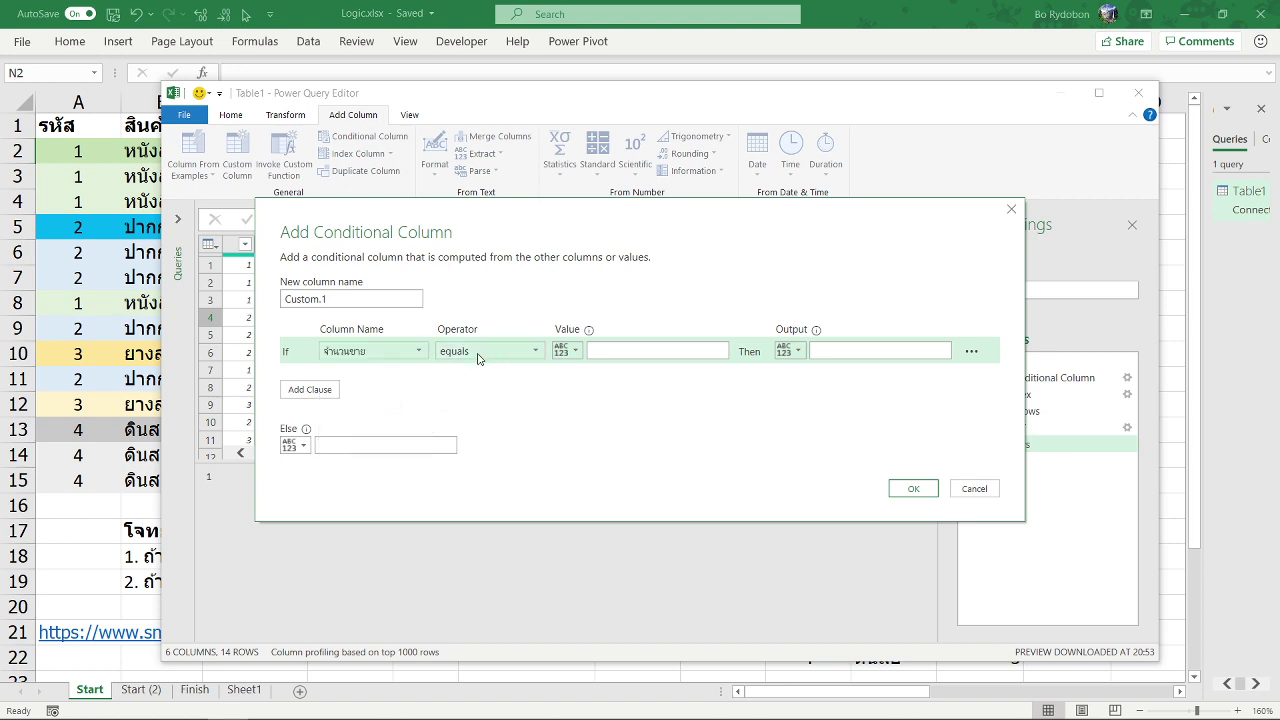
{"action": "left_click", "coordinate": [502, 355]}
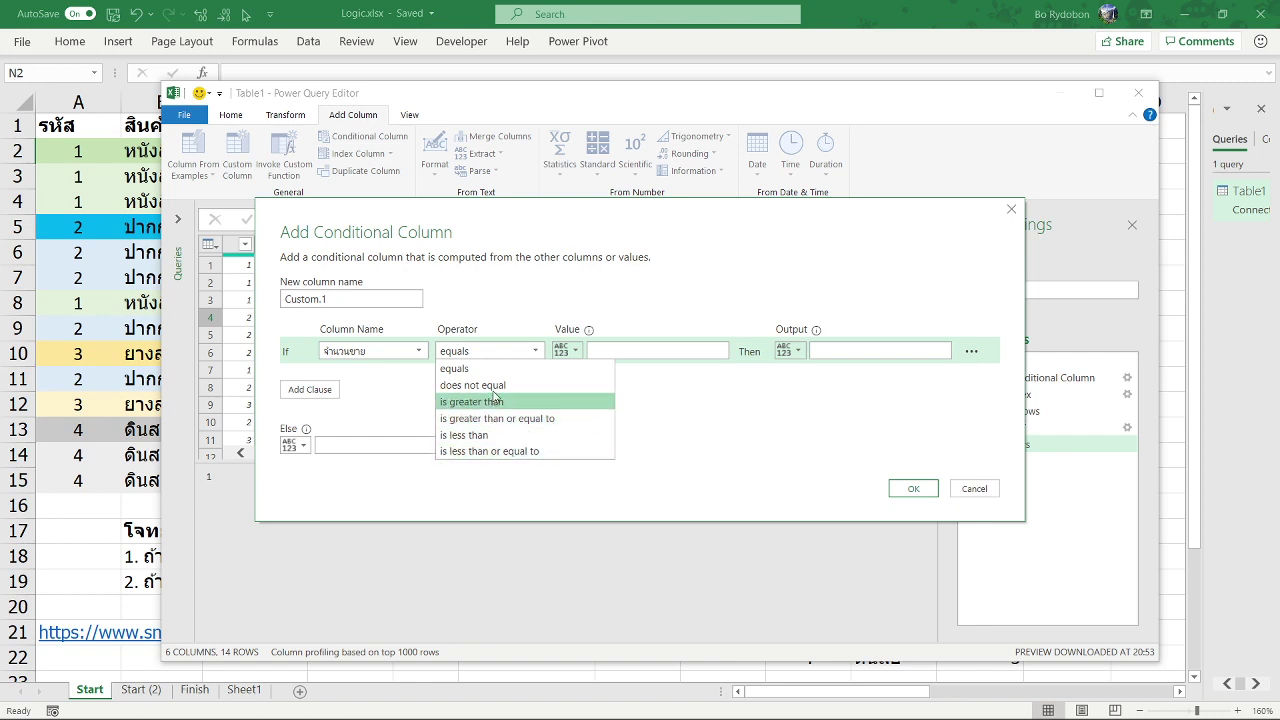
{"action": "left_click", "coordinate": [480, 385]}
{"action": "left_click", "coordinate": [620, 349]}
{"action": "type", "text": "null"}
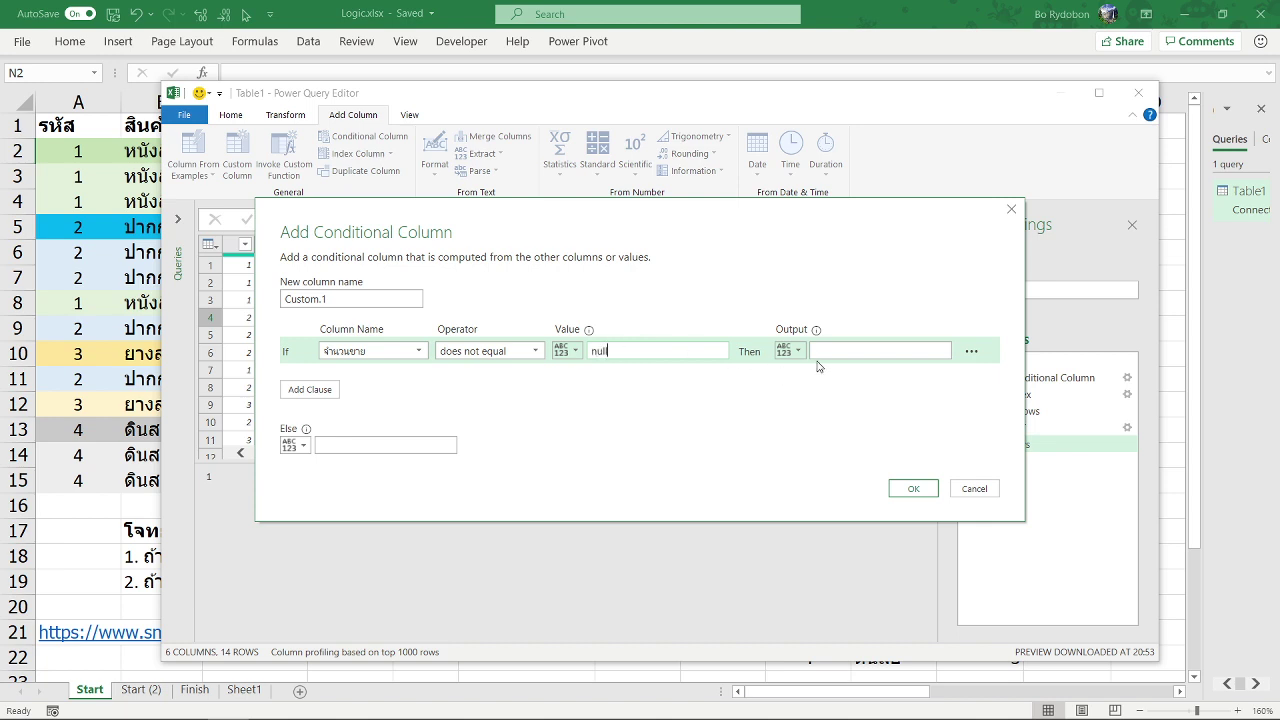
{"action": "left_click", "coordinate": [816, 352]}
Step: Add an Else If rule: in equals 1 gives 10, Else stays null
{"action": "left_click", "coordinate": [305, 389]}
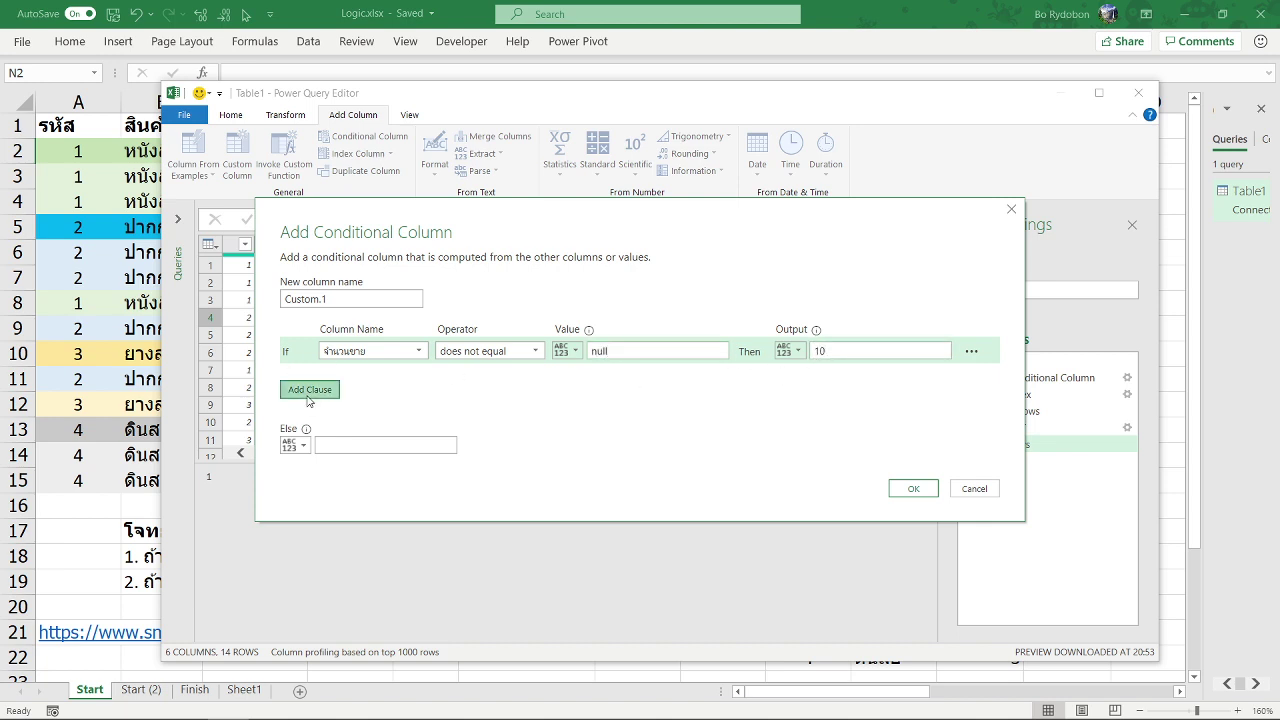
{"action": "left_click", "coordinate": [391, 378]}
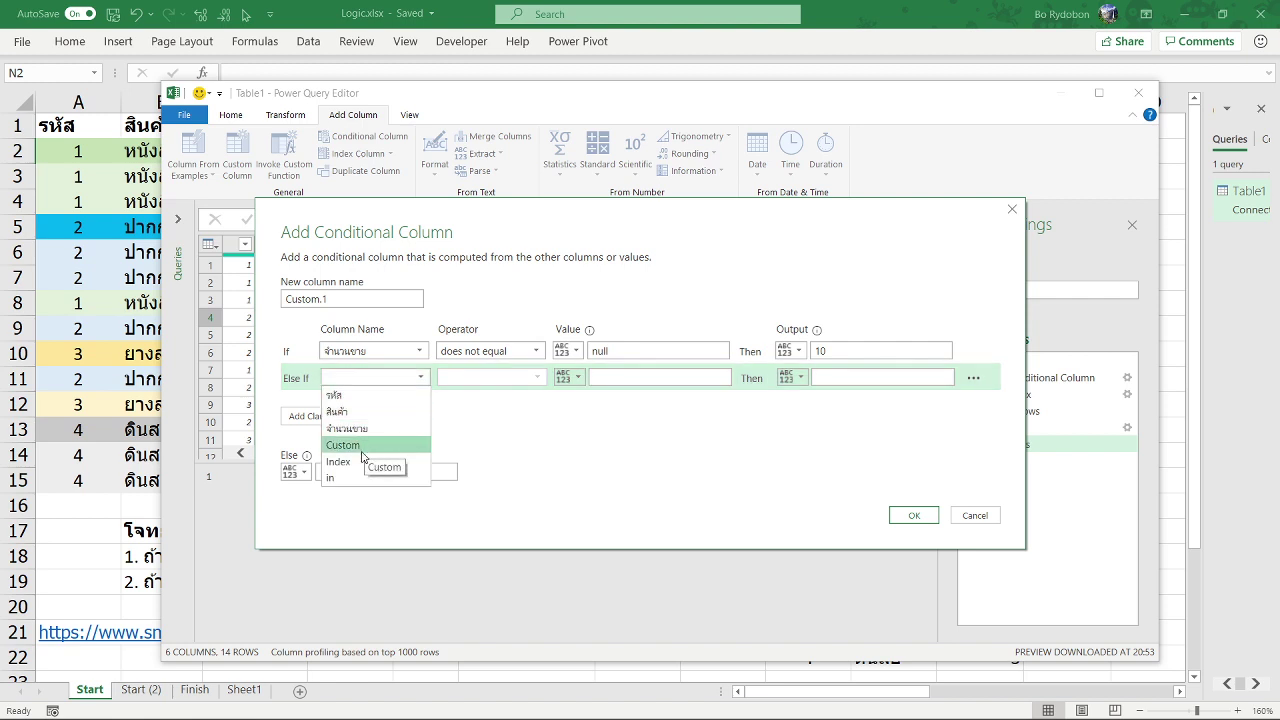
{"action": "left_click", "coordinate": [345, 478]}
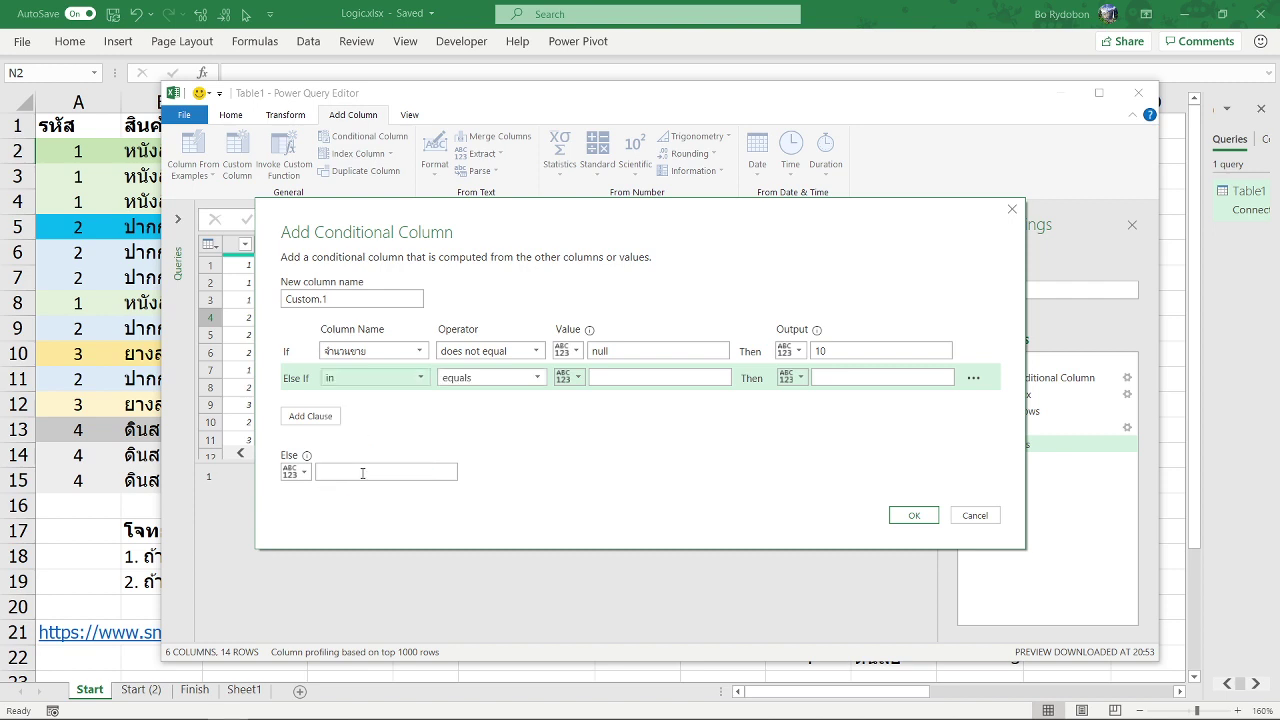
{"action": "left_click", "coordinate": [650, 378]}
{"action": "type", "text": "1"}
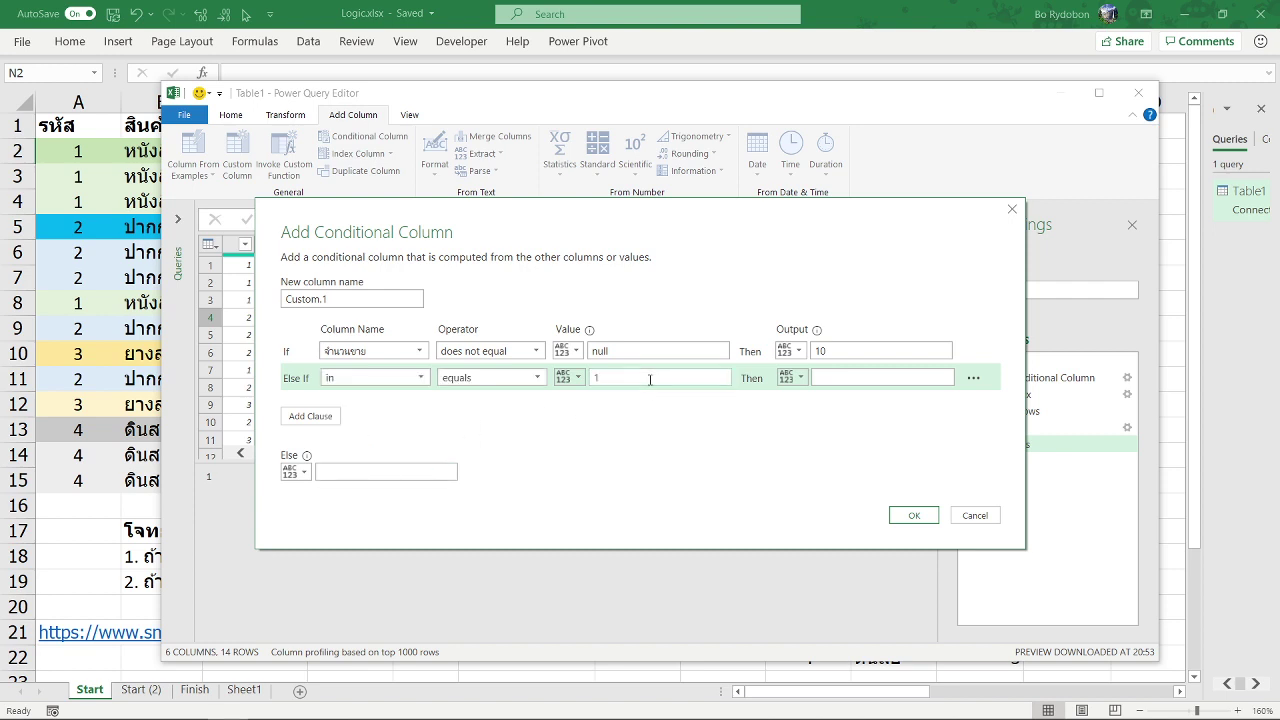
{"action": "left_click", "coordinate": [850, 383]}
{"action": "left_click", "coordinate": [422, 477]}
{"action": "left_click", "coordinate": [908, 516]}
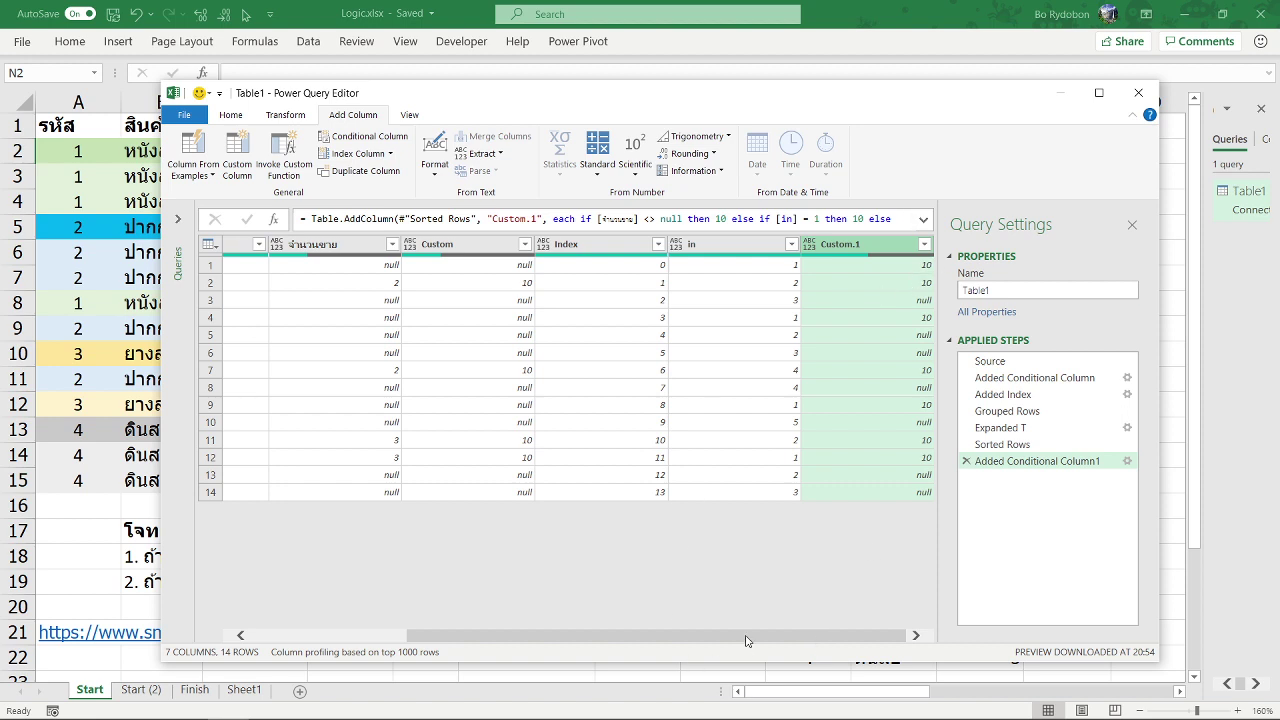
Step: Delete the old Sorted Rows step and re-sort the table by Index ascending
{"action": "left_click_drag", "start_coordinate": [745, 636], "coordinate": [551, 643]}
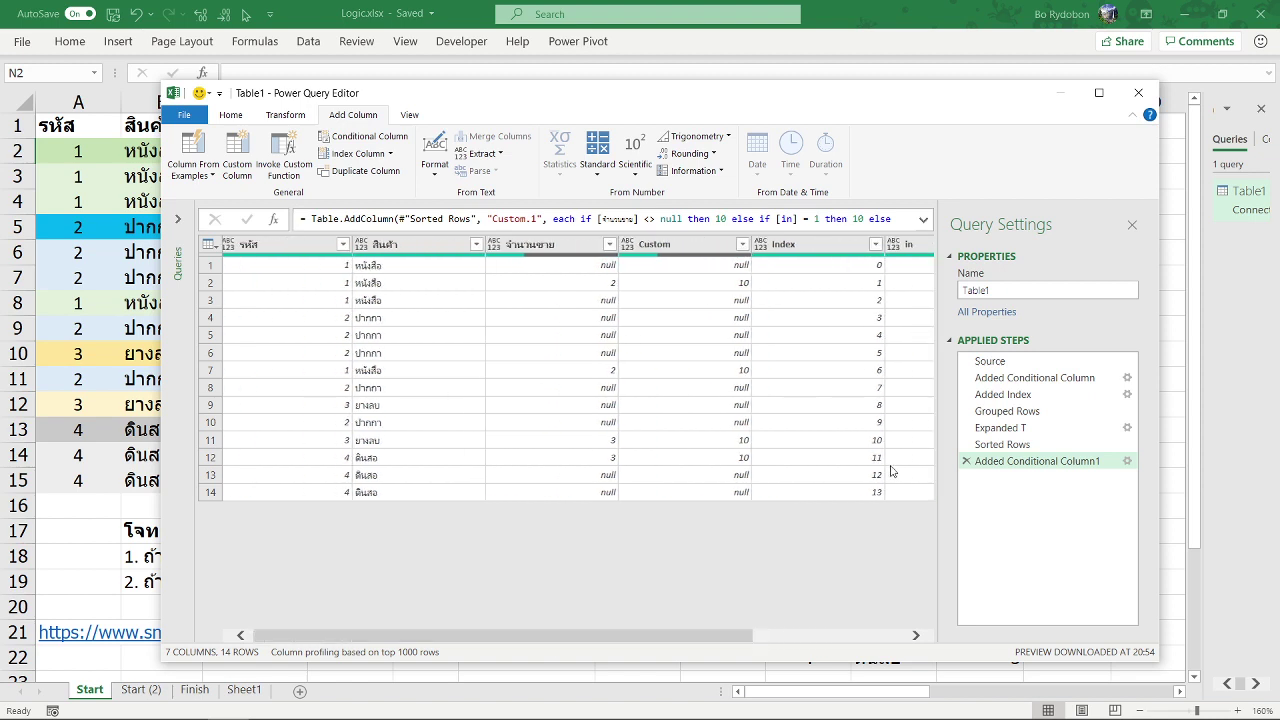
{"action": "left_click", "coordinate": [1005, 444]}
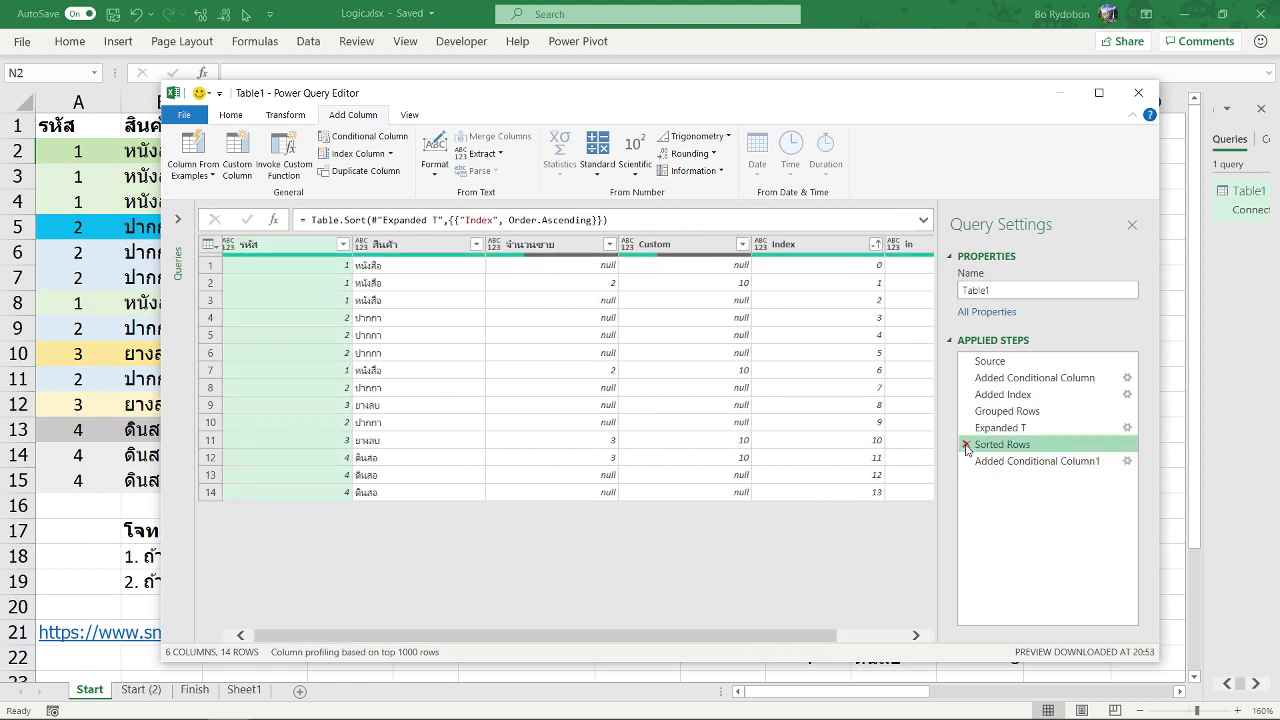
{"action": "left_click", "coordinate": [966, 445]}
{"action": "left_click", "coordinate": [708, 404]}
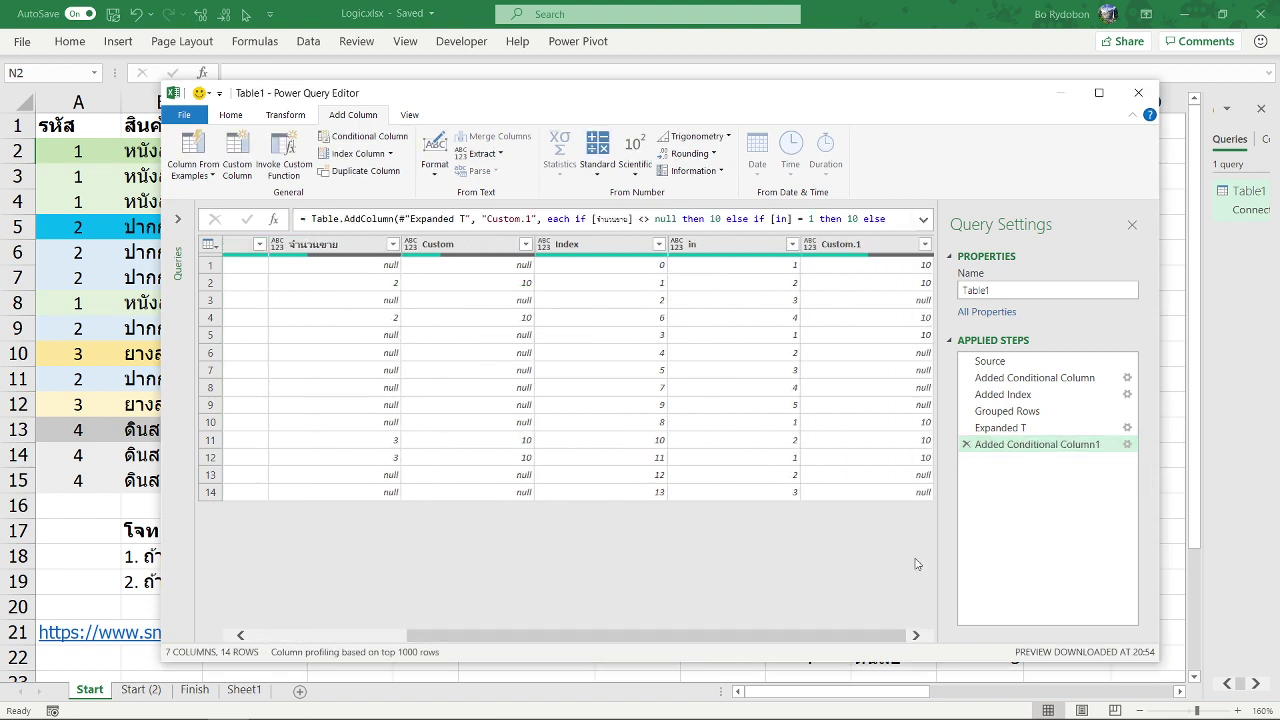
{"action": "left_click", "coordinate": [658, 245]}
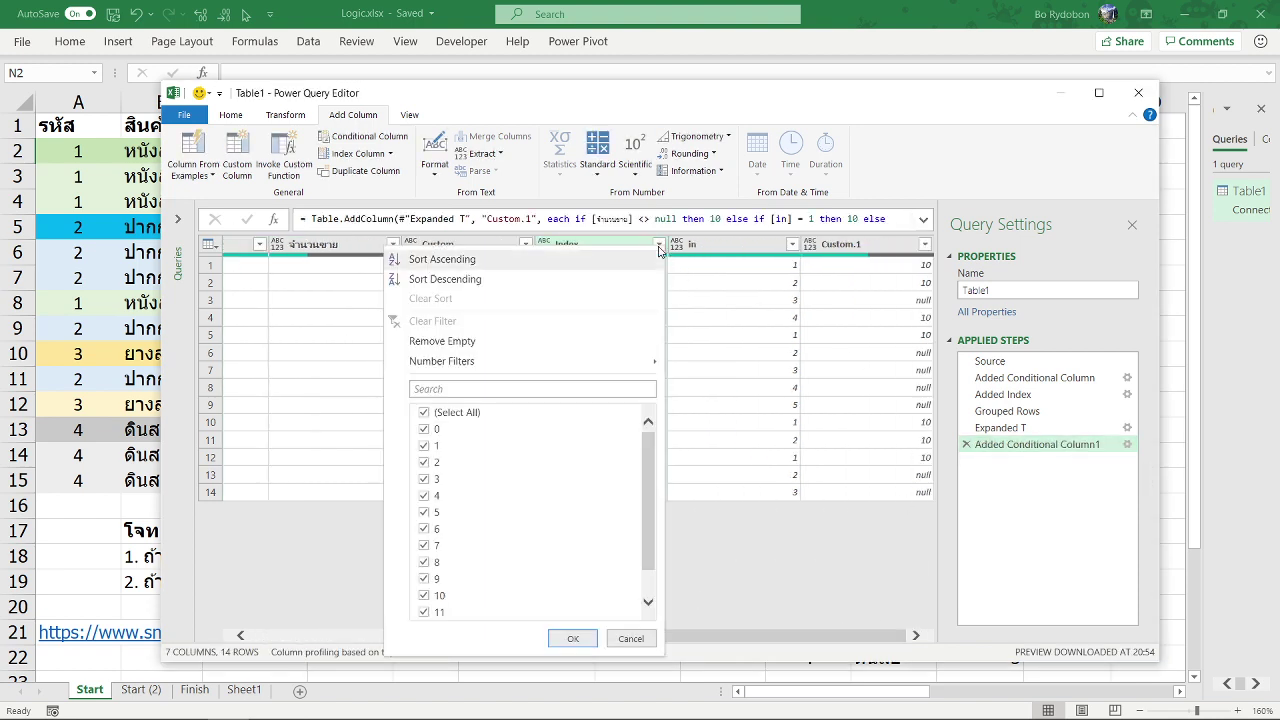
{"action": "left_click", "coordinate": [548, 256]}
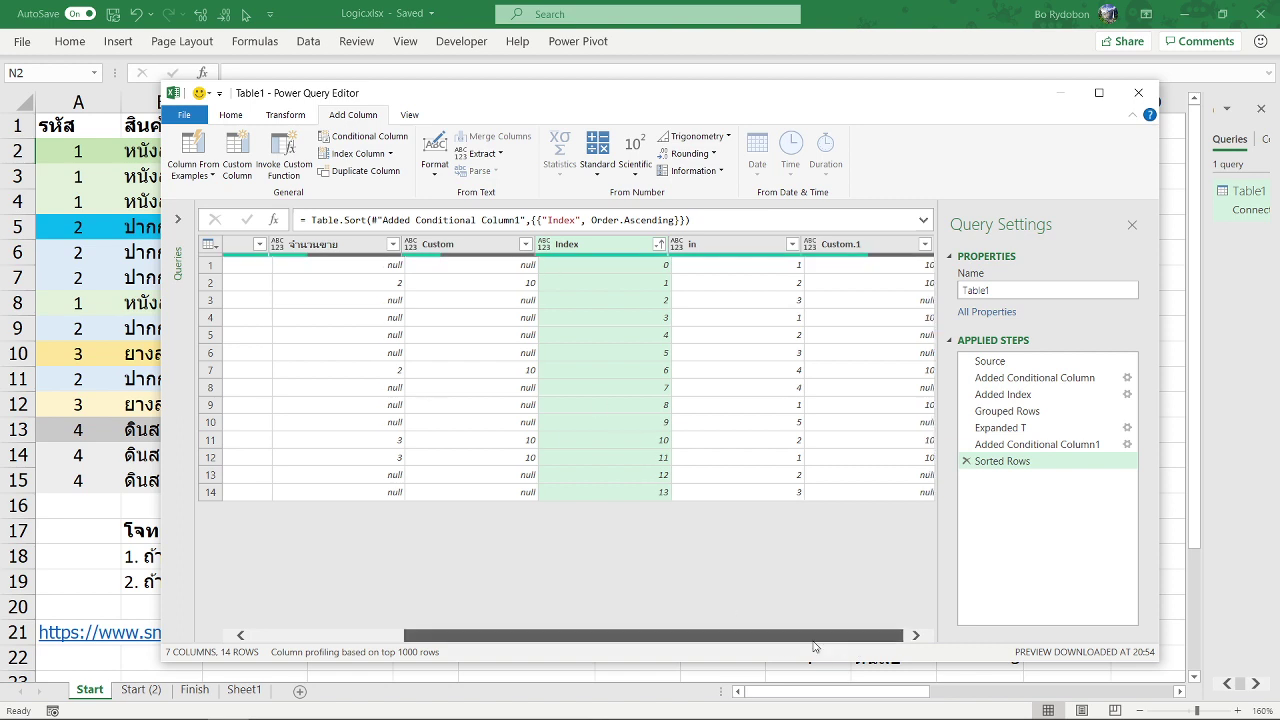
Step: Check the first row's product, sales quantity, in and Custom.1 values
{"action": "mouse_move", "coordinate": [843, 636]}
{"action": "left_mouse_down"}
{"action": "mouse_move", "coordinate": [616, 637]}
{"action": "mouse_move", "coordinate": [847, 634]}
{"action": "left_mouse_up"}
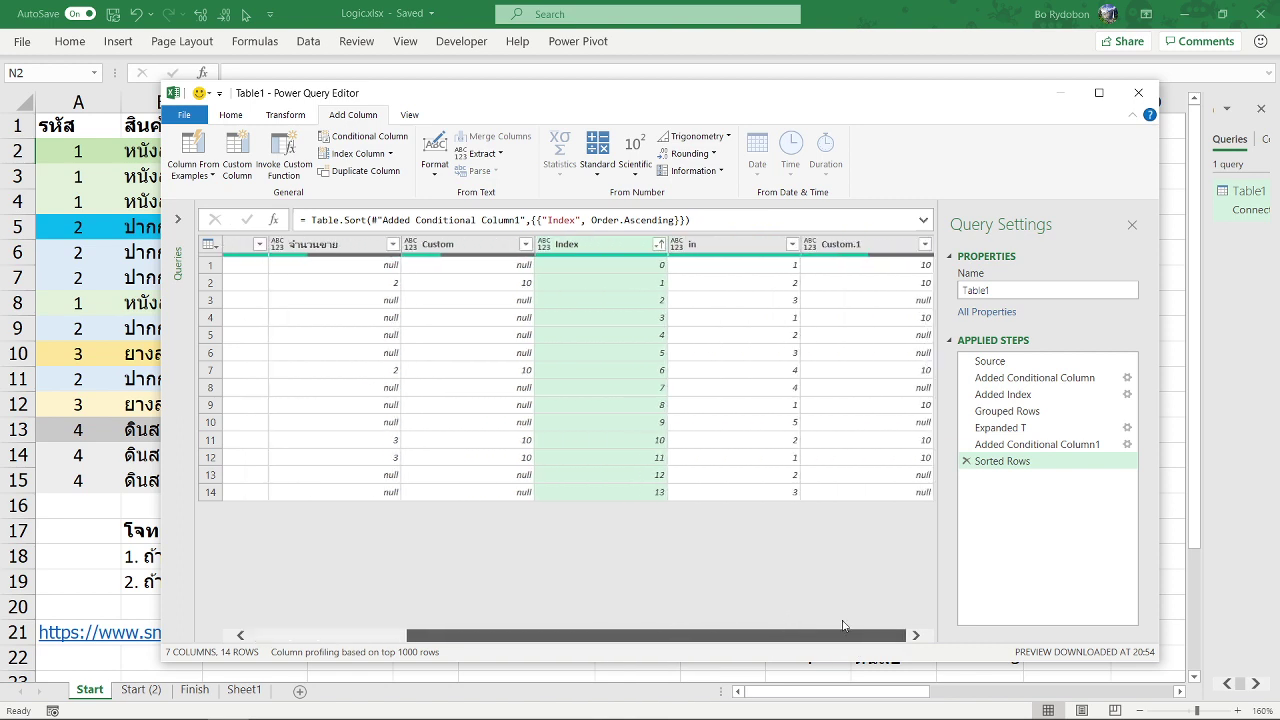
{"action": "left_click", "coordinate": [892, 267]}
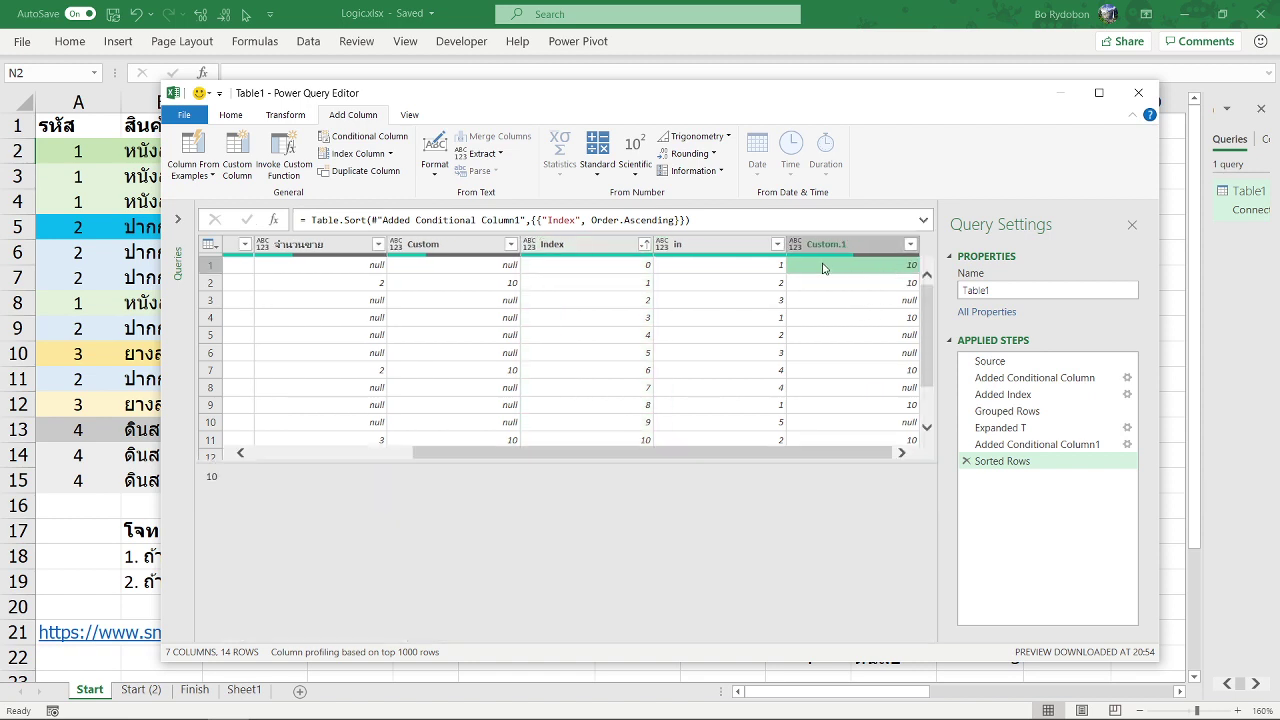
{"action": "left_click_drag", "start_coordinate": [777, 457], "coordinate": [615, 460]}
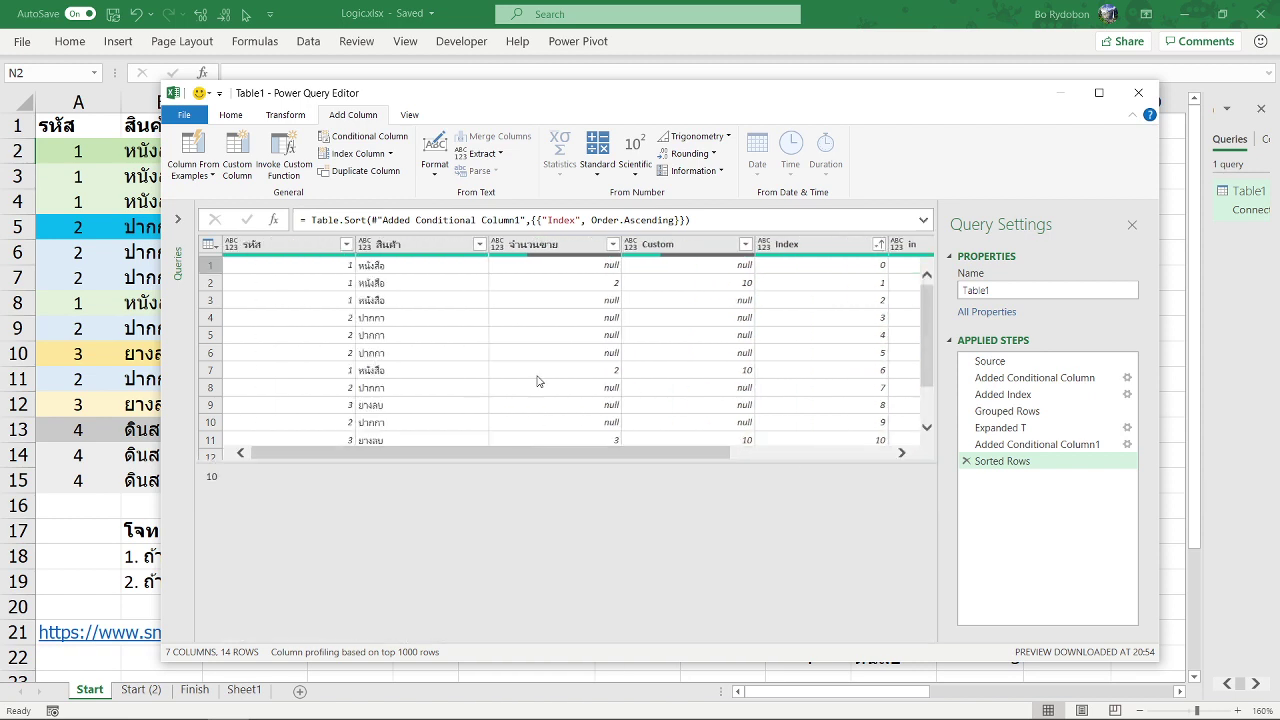
{"action": "left_click", "coordinate": [421, 268]}
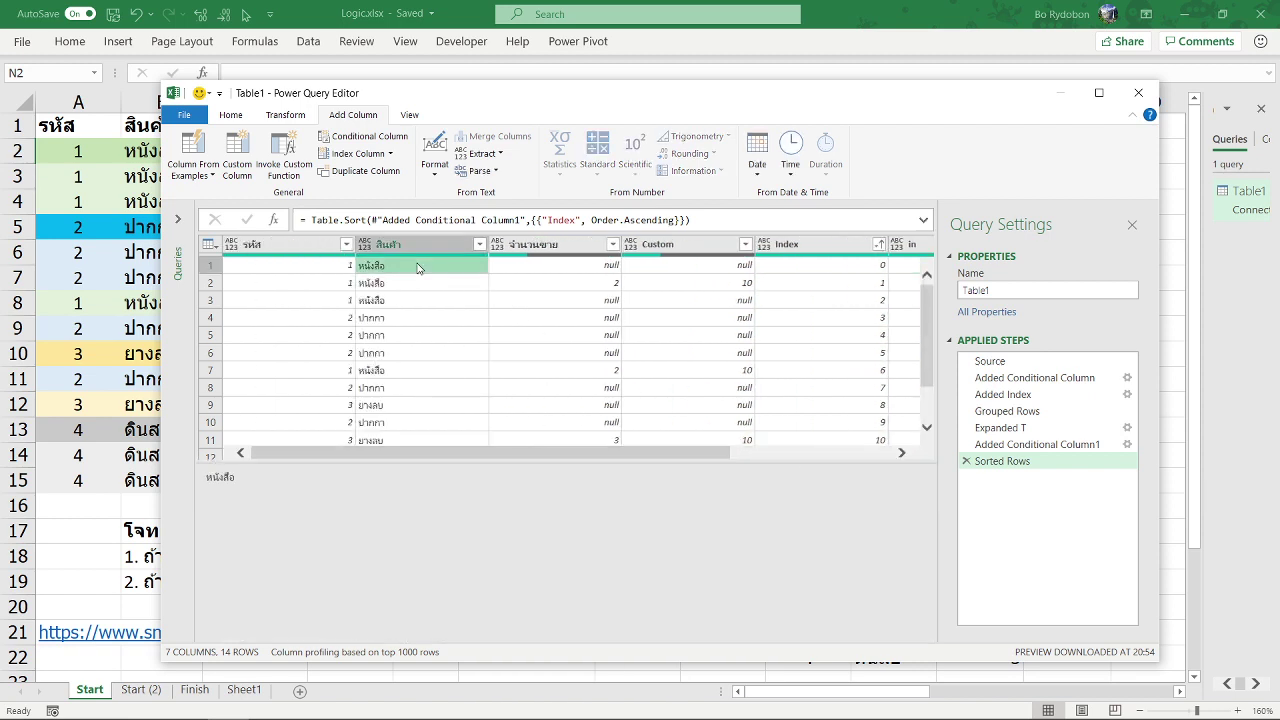
{"action": "left_click", "coordinate": [562, 267]}
{"action": "left_click_drag", "start_coordinate": [635, 459], "coordinate": [797, 460]}
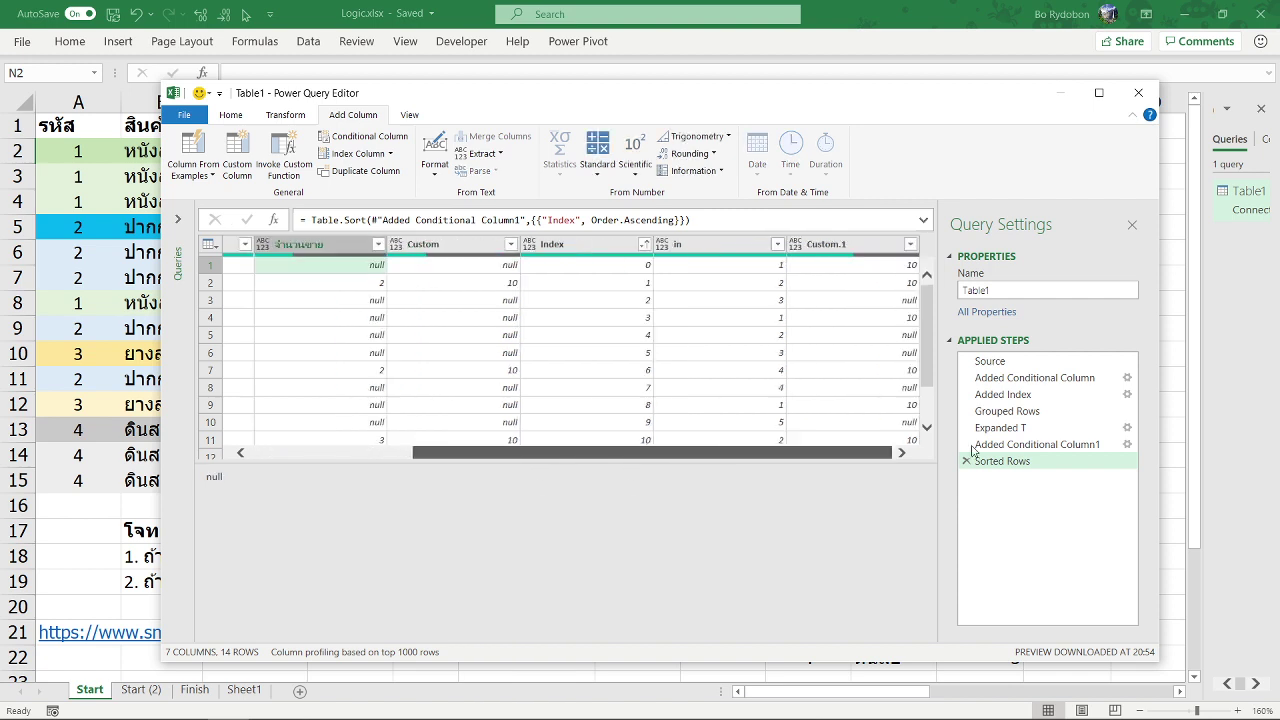
{"action": "left_click", "coordinate": [743, 267]}
{"action": "left_click", "coordinate": [861, 267]}
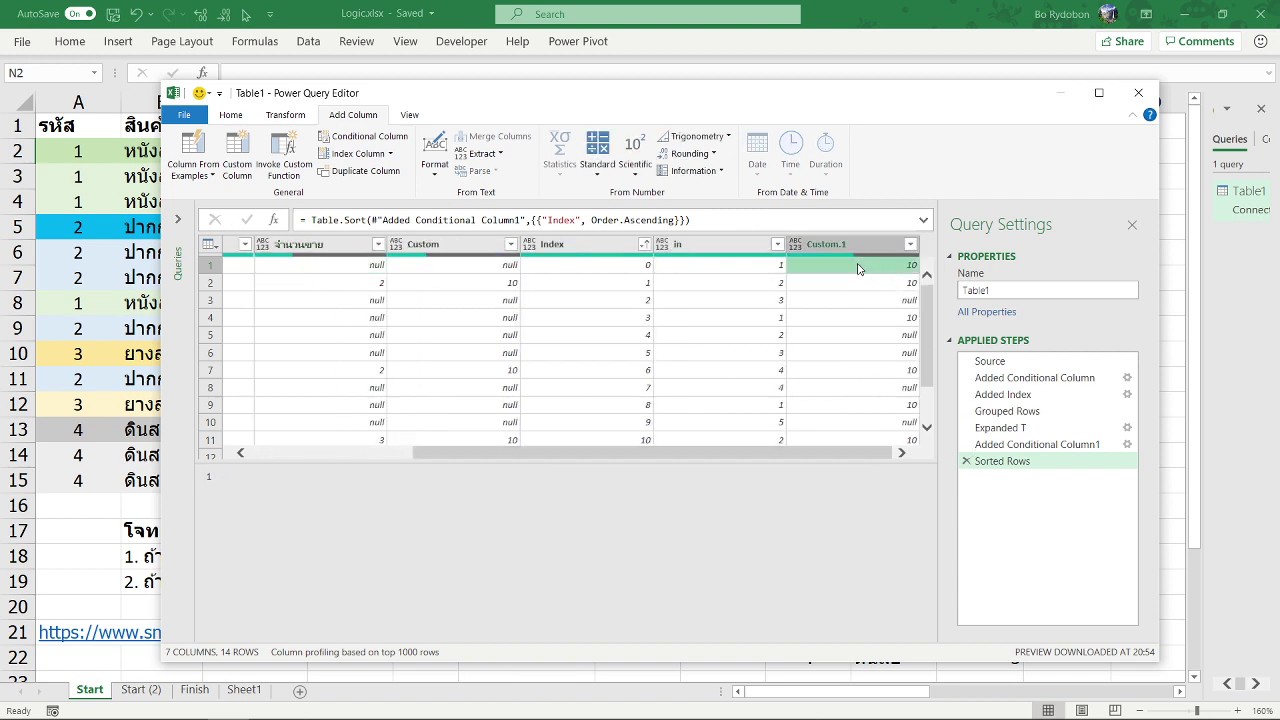
{"action": "left_click", "coordinate": [1040, 444]}
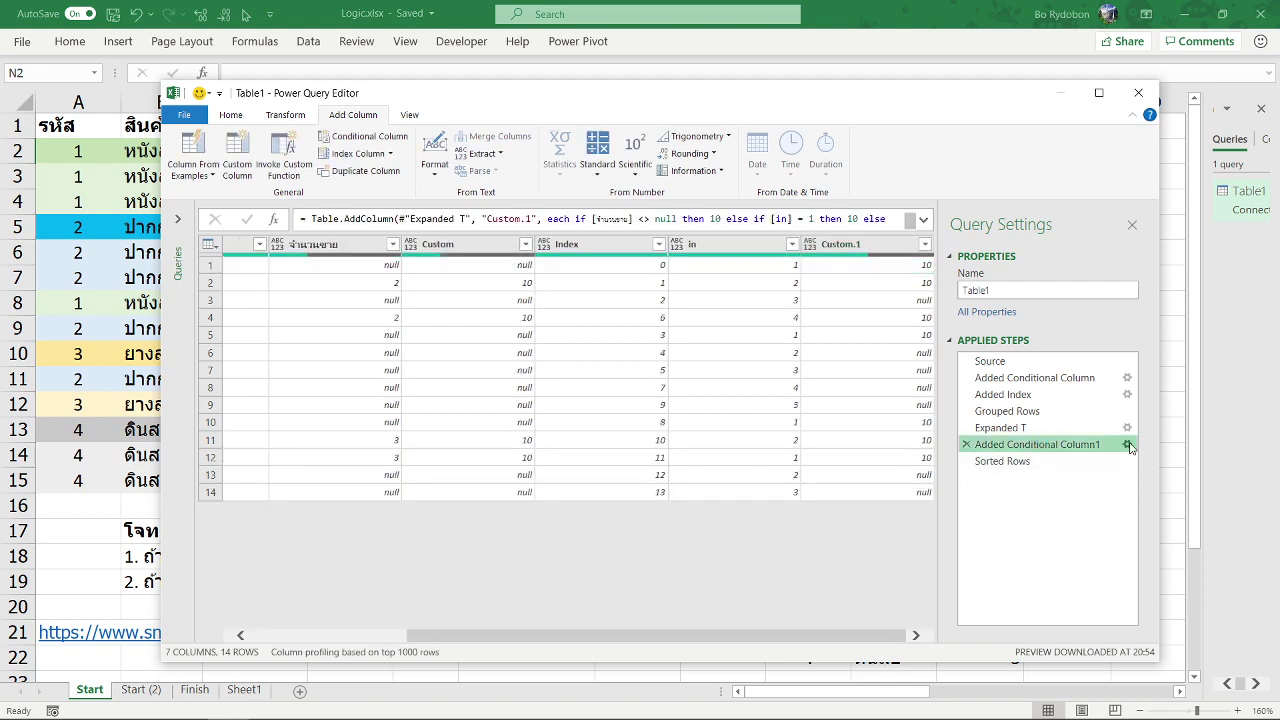
Step: Reopen and close the Added Conditional Column1 settings, then expand the formula bar to show the full formula
{"action": "left_click", "coordinate": [1127, 444]}
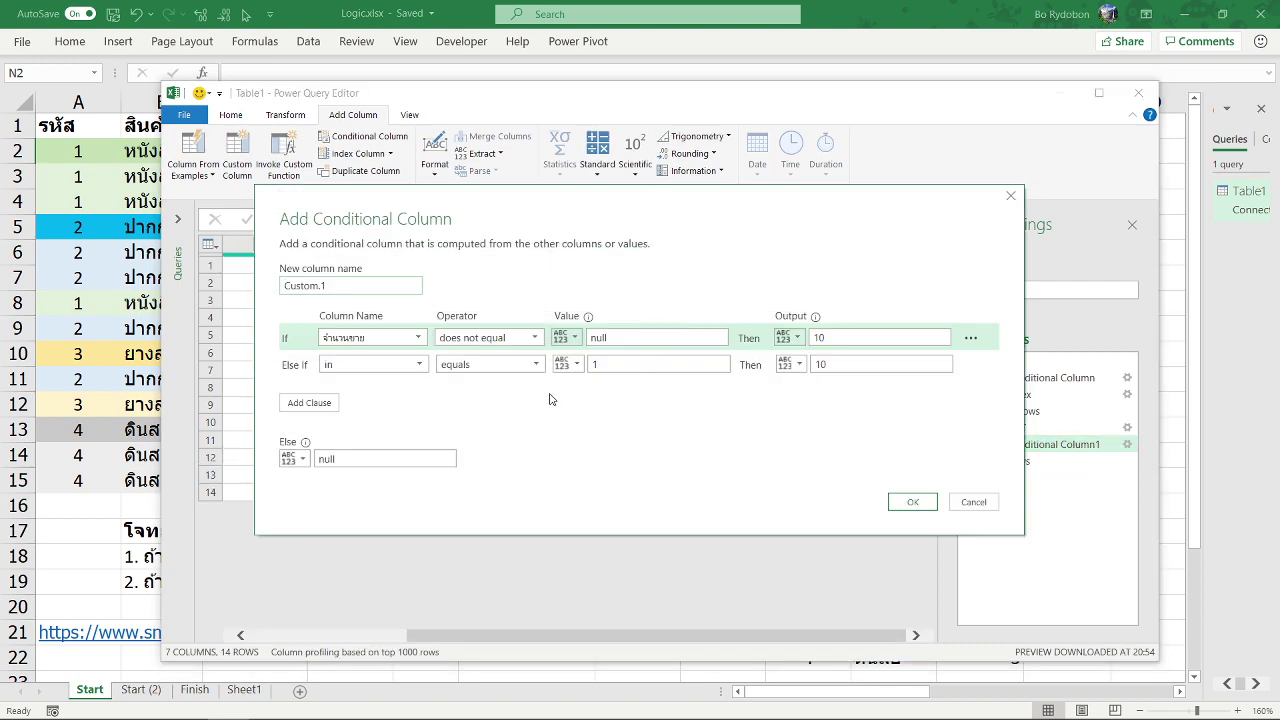
{"action": "left_click", "coordinate": [973, 503]}
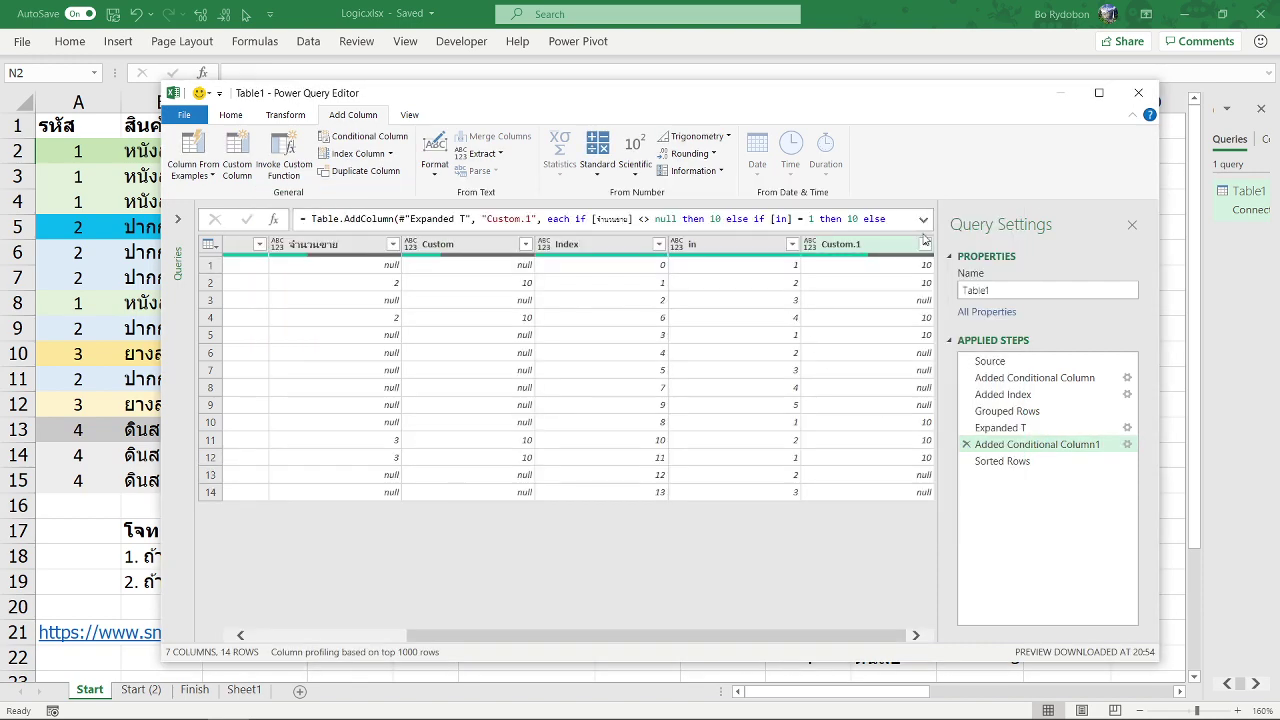
{"action": "left_click", "coordinate": [927, 238]}
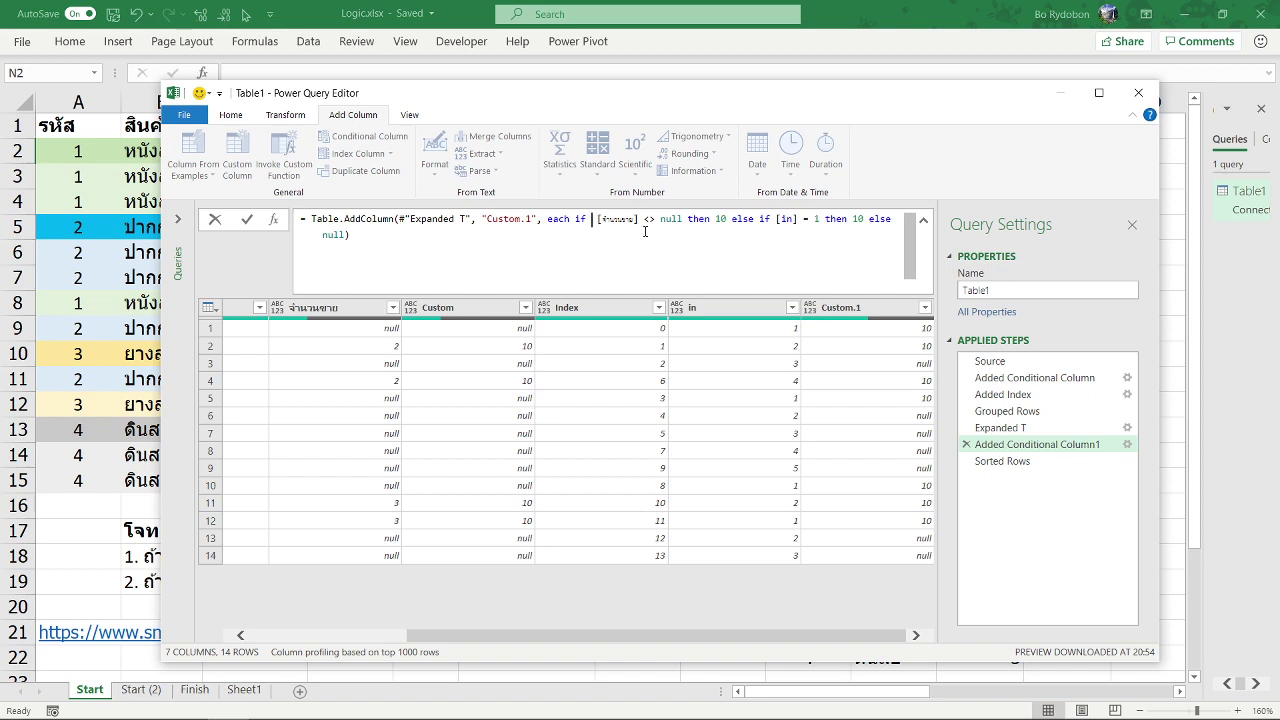
Step: Re-apply the conditional column formula unchanged, then review the Grouped Rows and Expanded T step results
{"action": "left_click", "coordinate": [684, 222]}
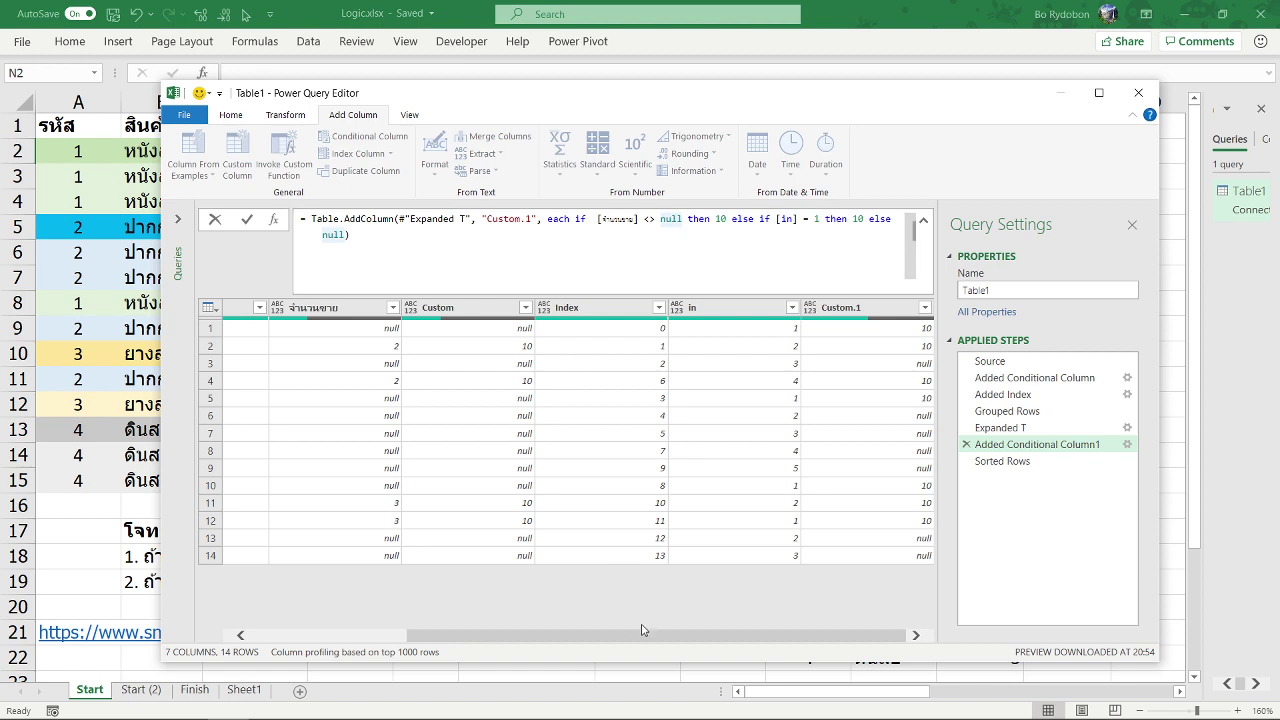
{"action": "key", "text": "Return"}
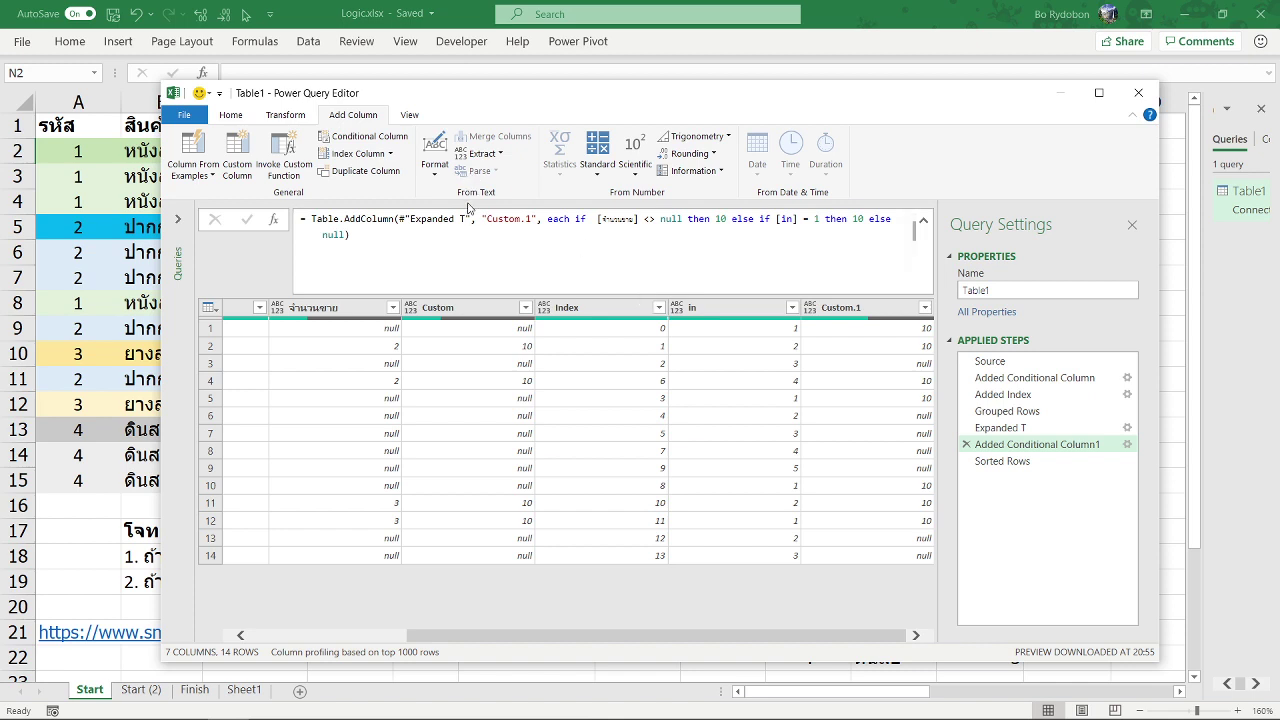
{"action": "left_click", "coordinate": [1017, 412]}
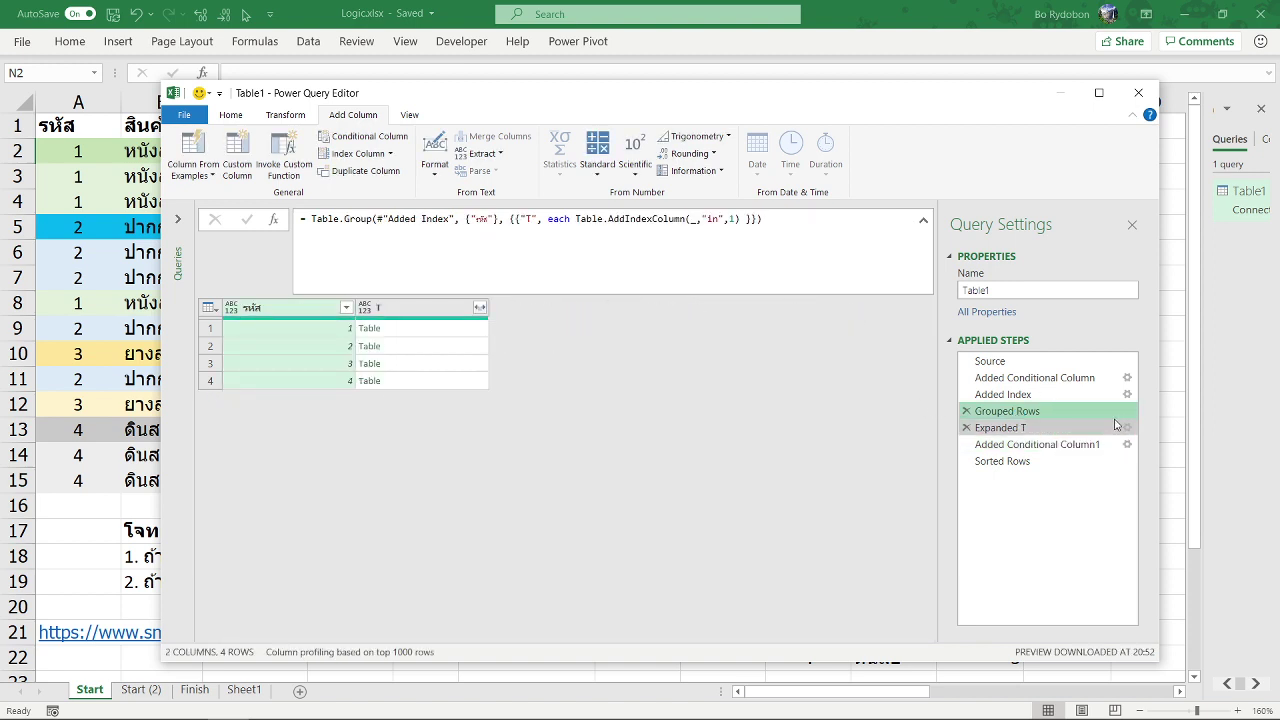
{"action": "left_click", "coordinate": [1003, 427]}
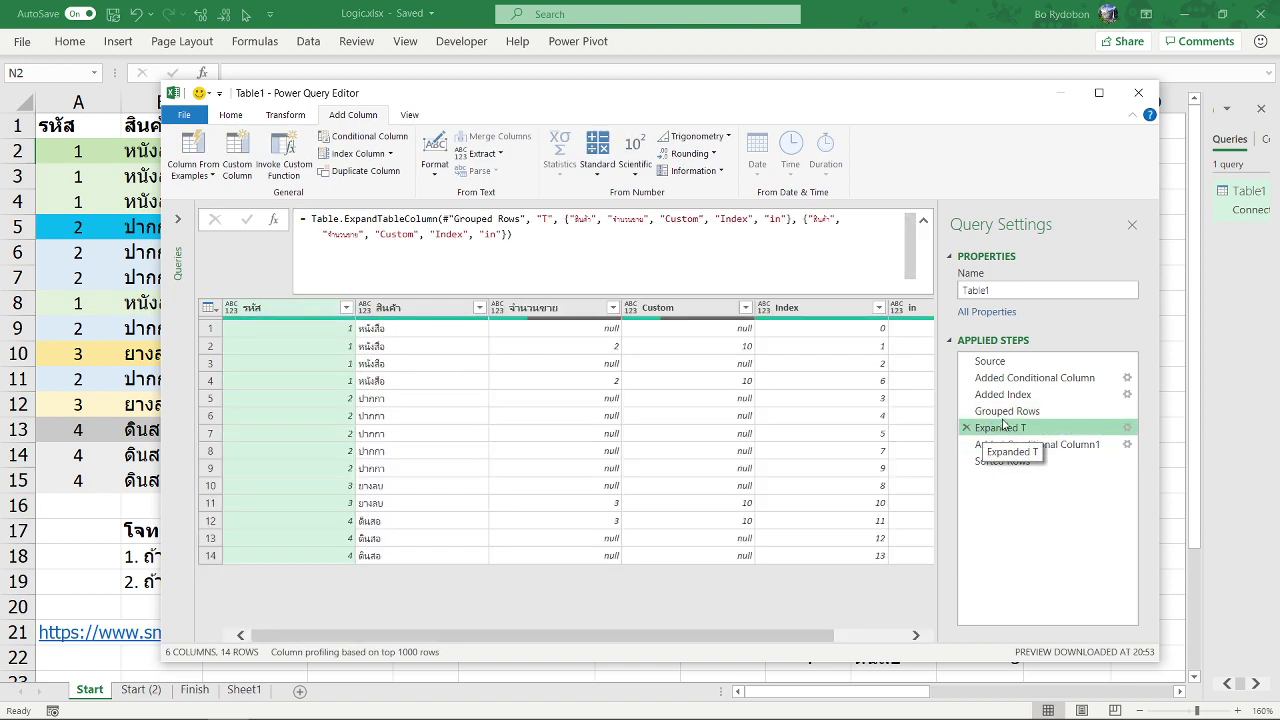
Step: Add {"Sales", each List.Sum([จำนวนขาย])} to the Grouped Rows Table.Group formula
{"action": "left_click", "coordinate": [1007, 411]}
{"action": "left_click", "coordinate": [420, 330]}
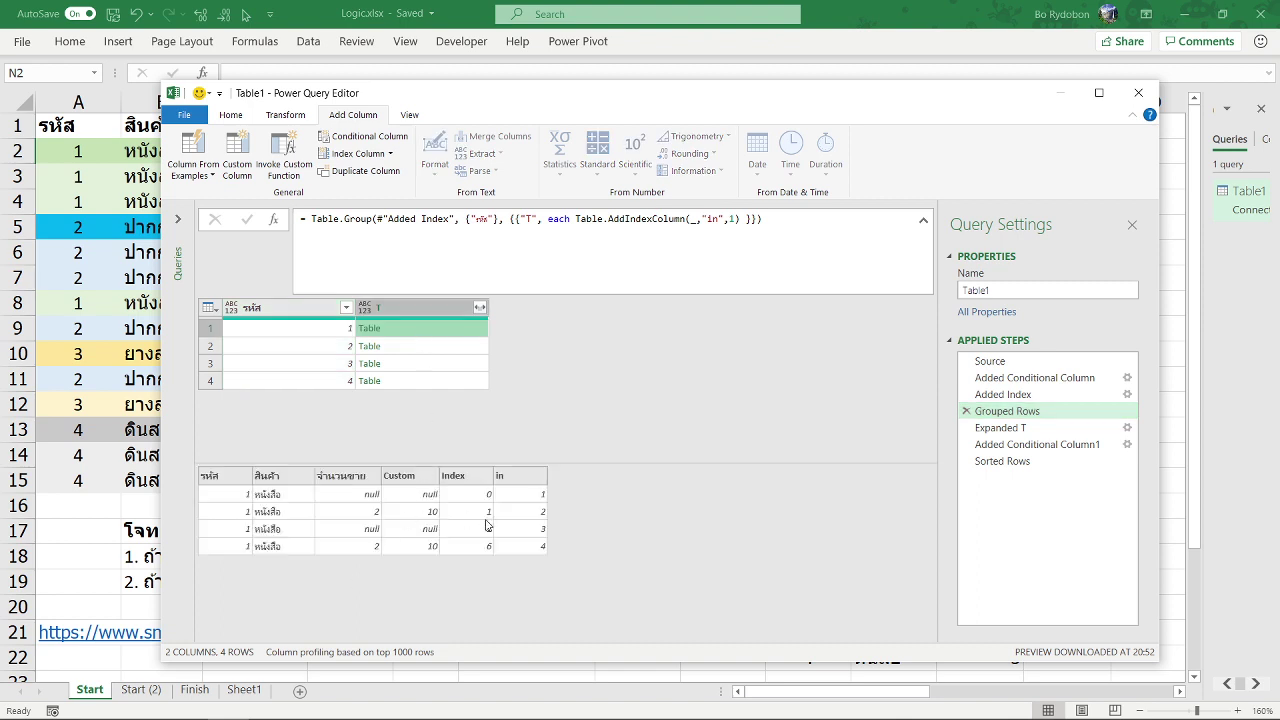
{"action": "left_click", "coordinate": [749, 219]}
{"action": "key", "text": "Right"}
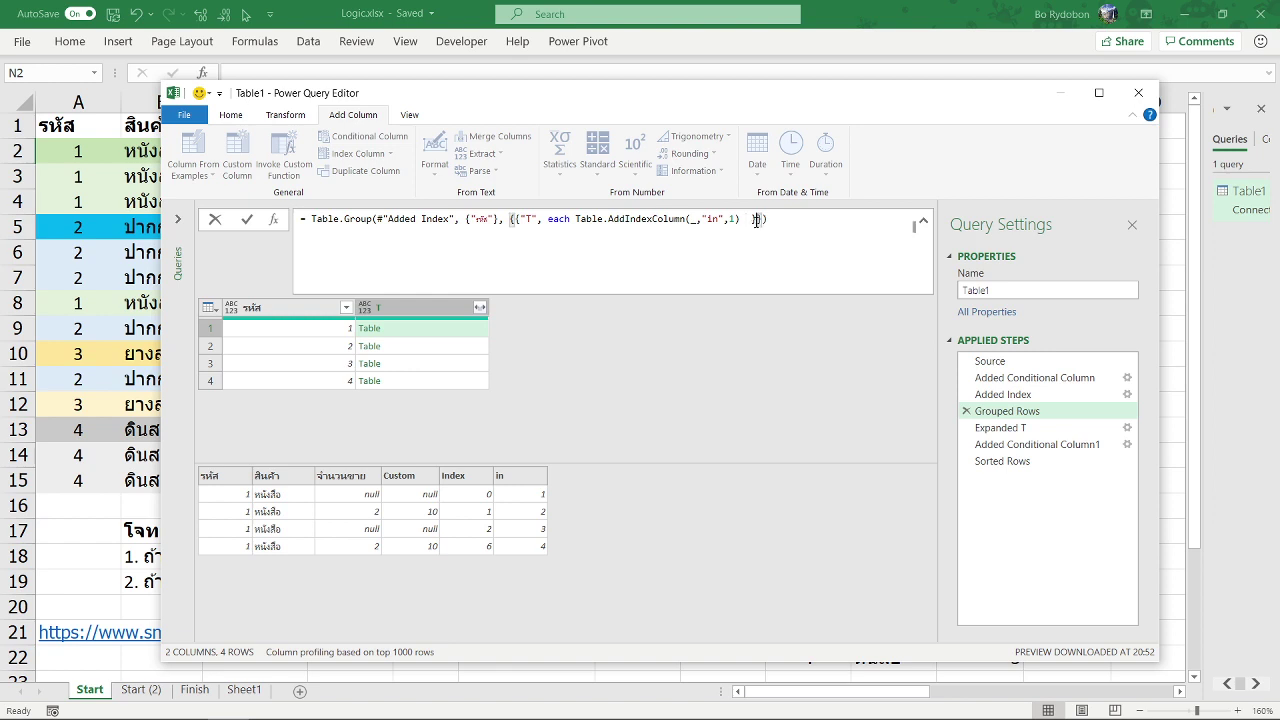
{"action": "type", "text": ", {\""}
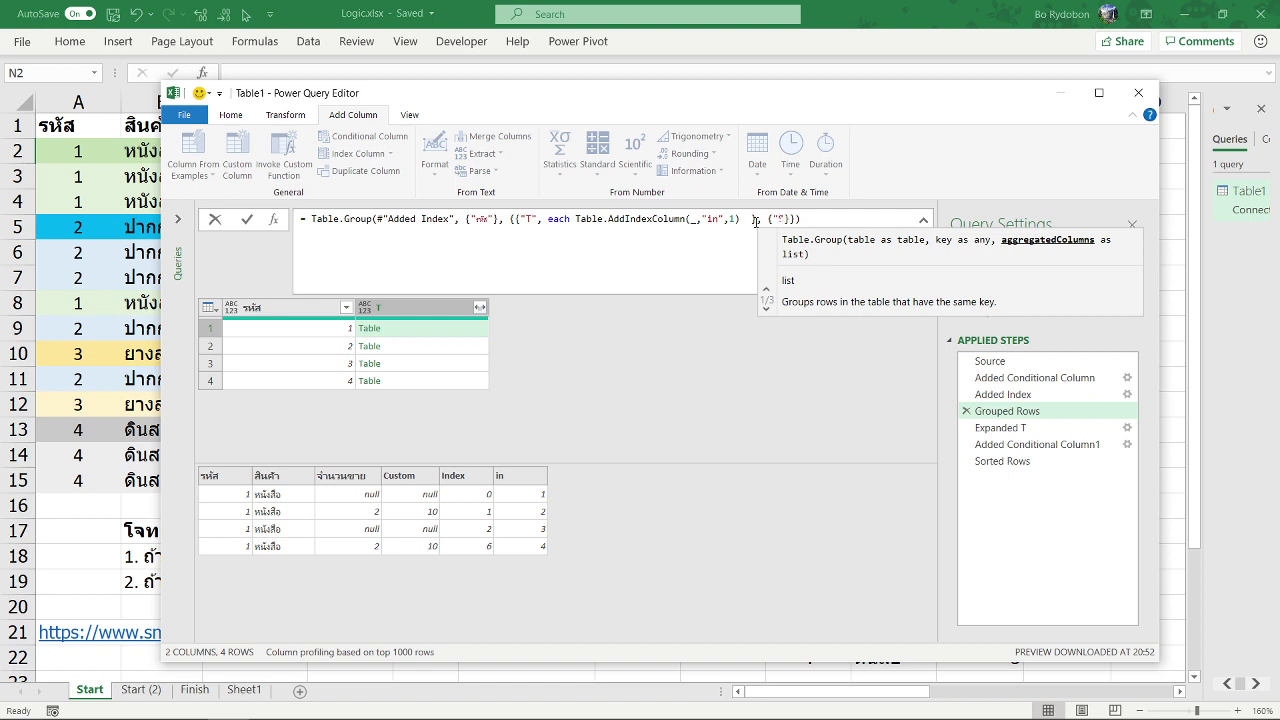
{"action": "type", "text": "Sales"}
{"action": "type", "text": ", e"}
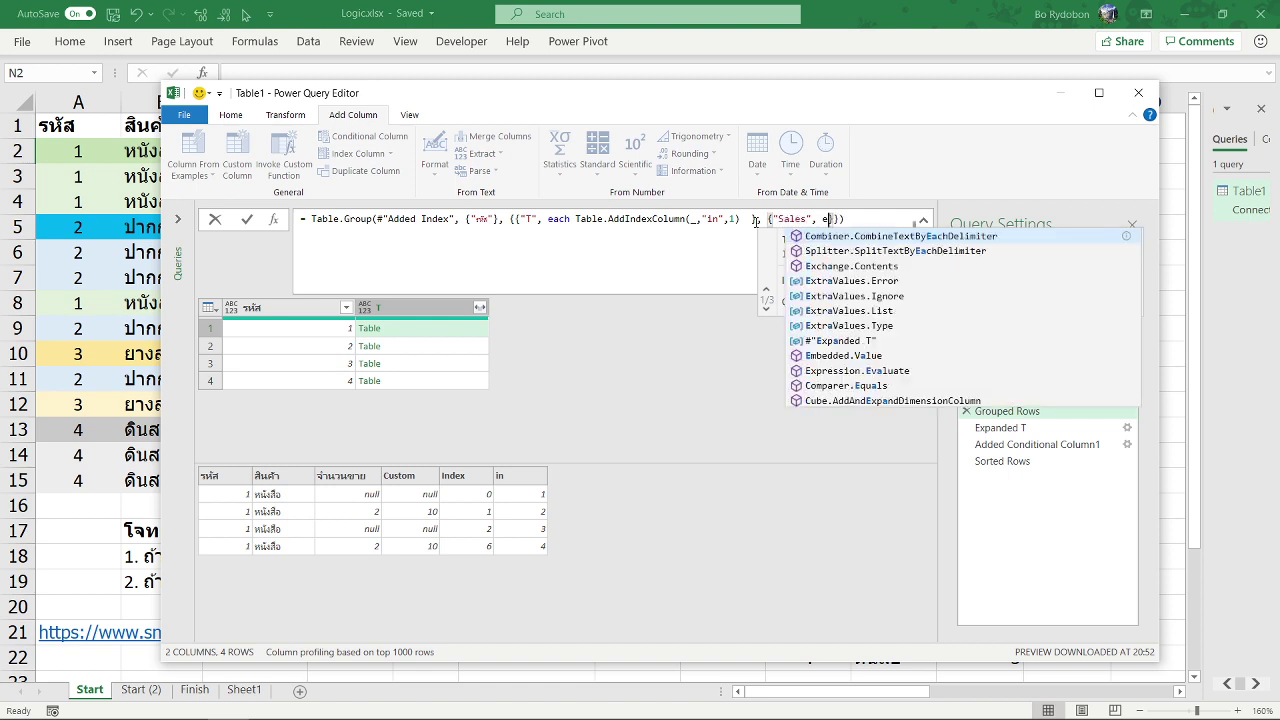
{"action": "type", "text": "ach "}
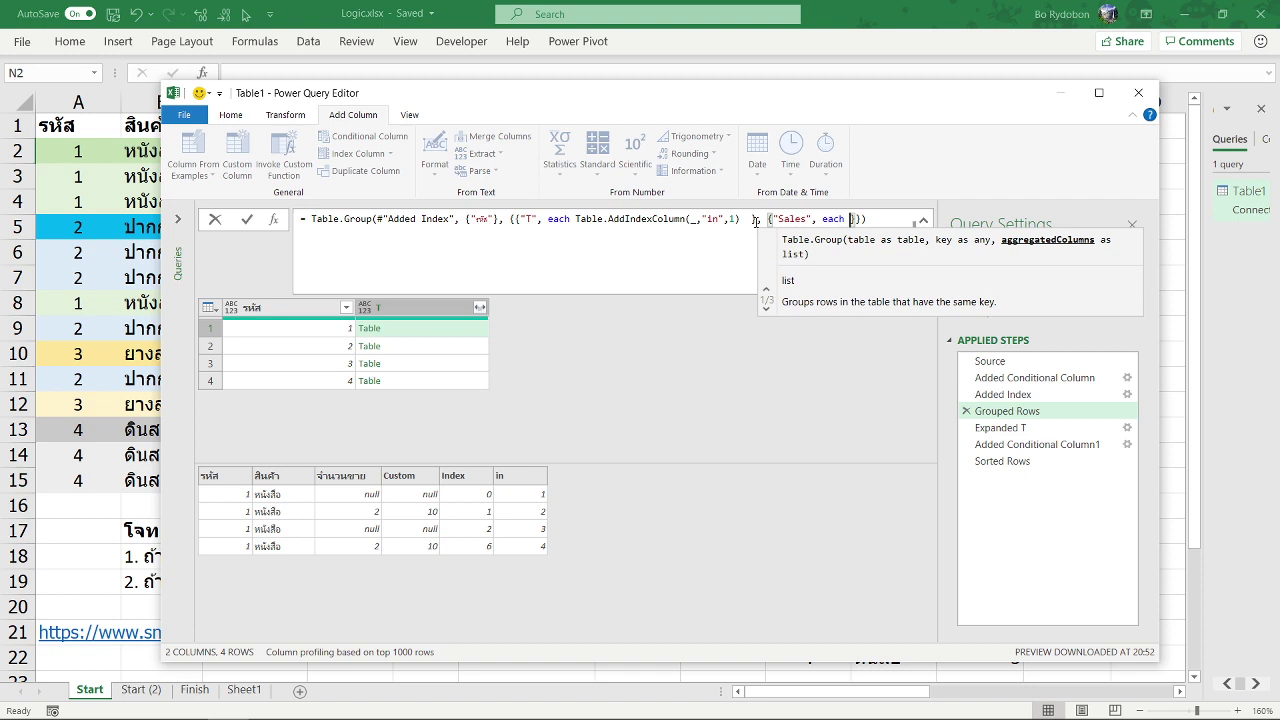
{"action": "type", "text": "Lis"}
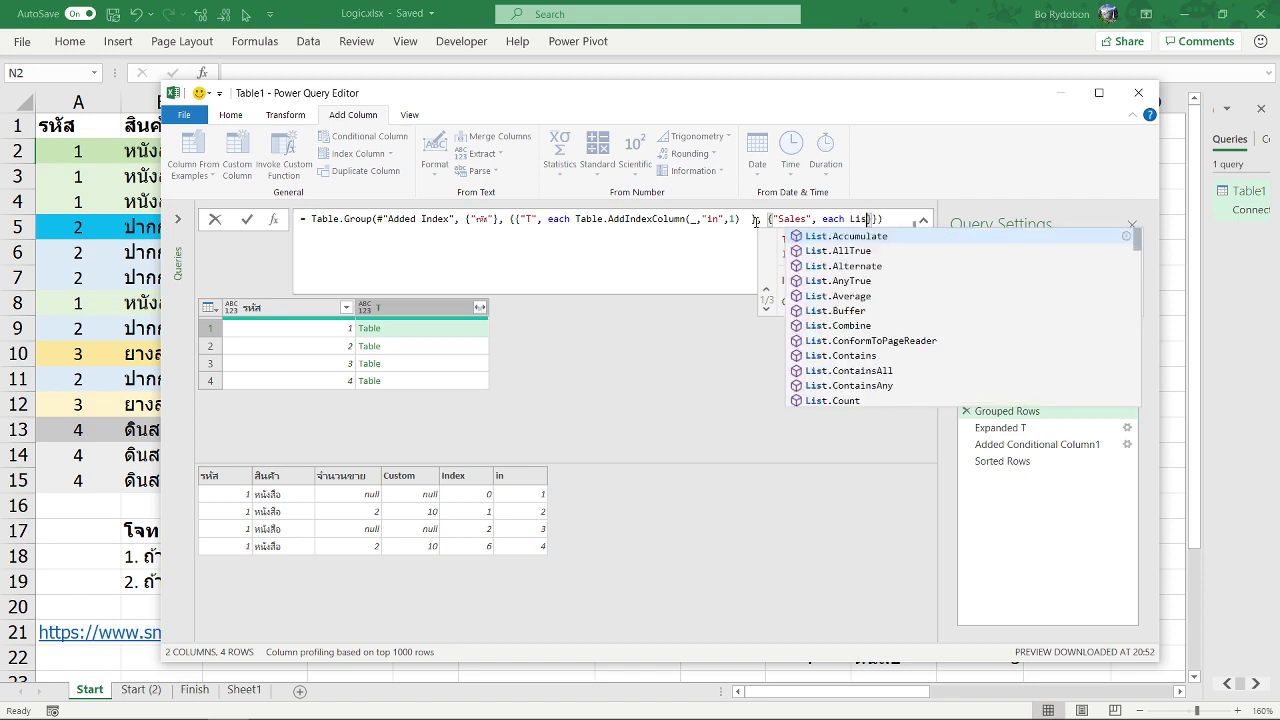
{"action": "type", "text": "t.Sum("}
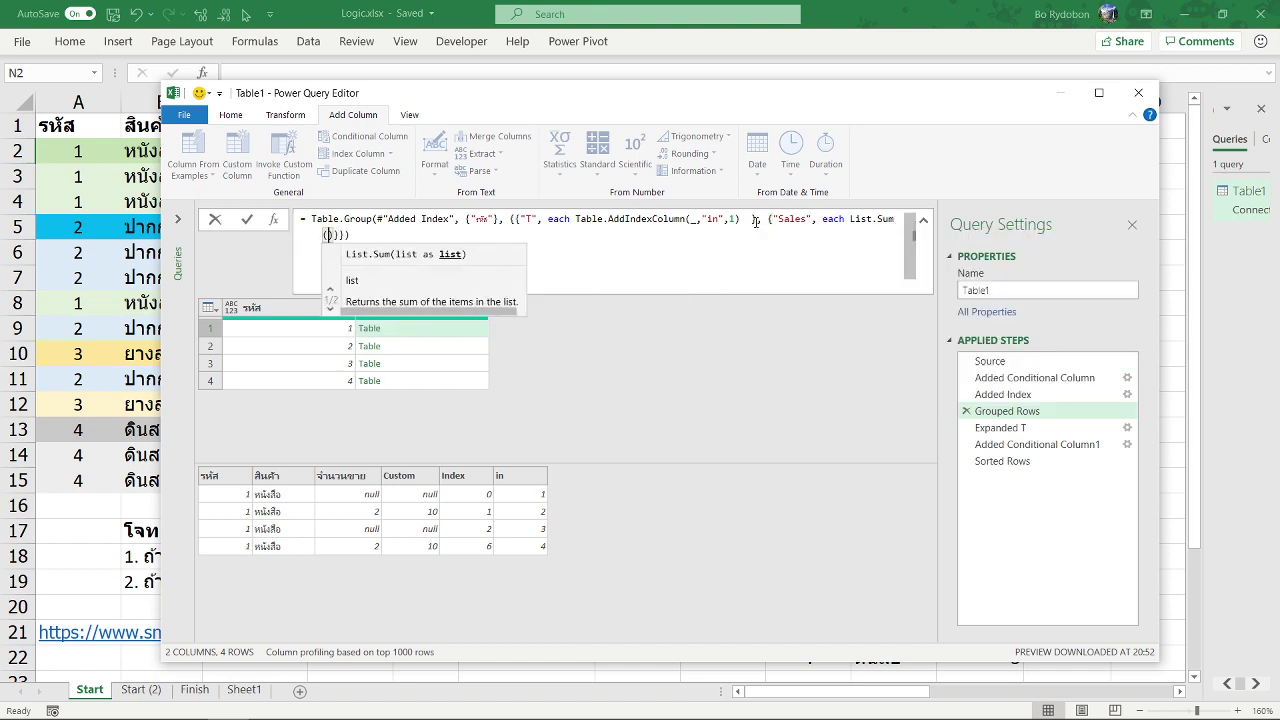
{"action": "type", "text": "["}
{"action": "type", "text": "sำนวน"}
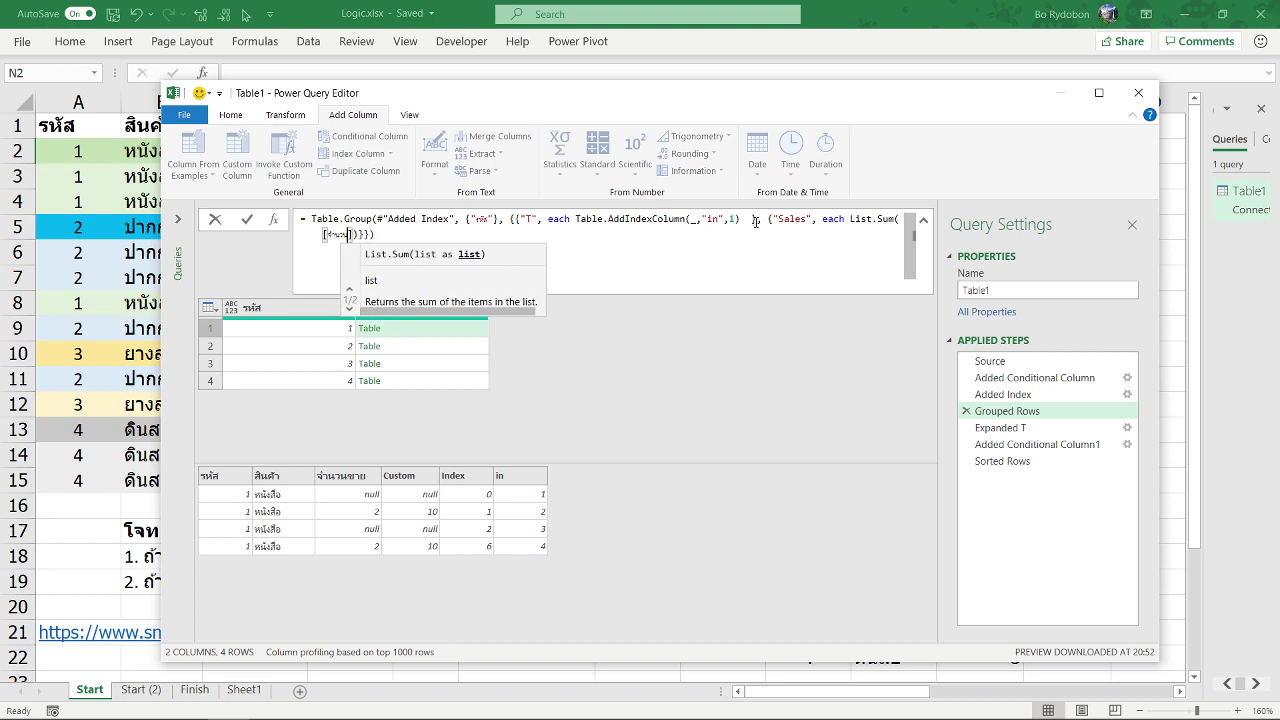
{"action": "type", "text": "ขาย"}
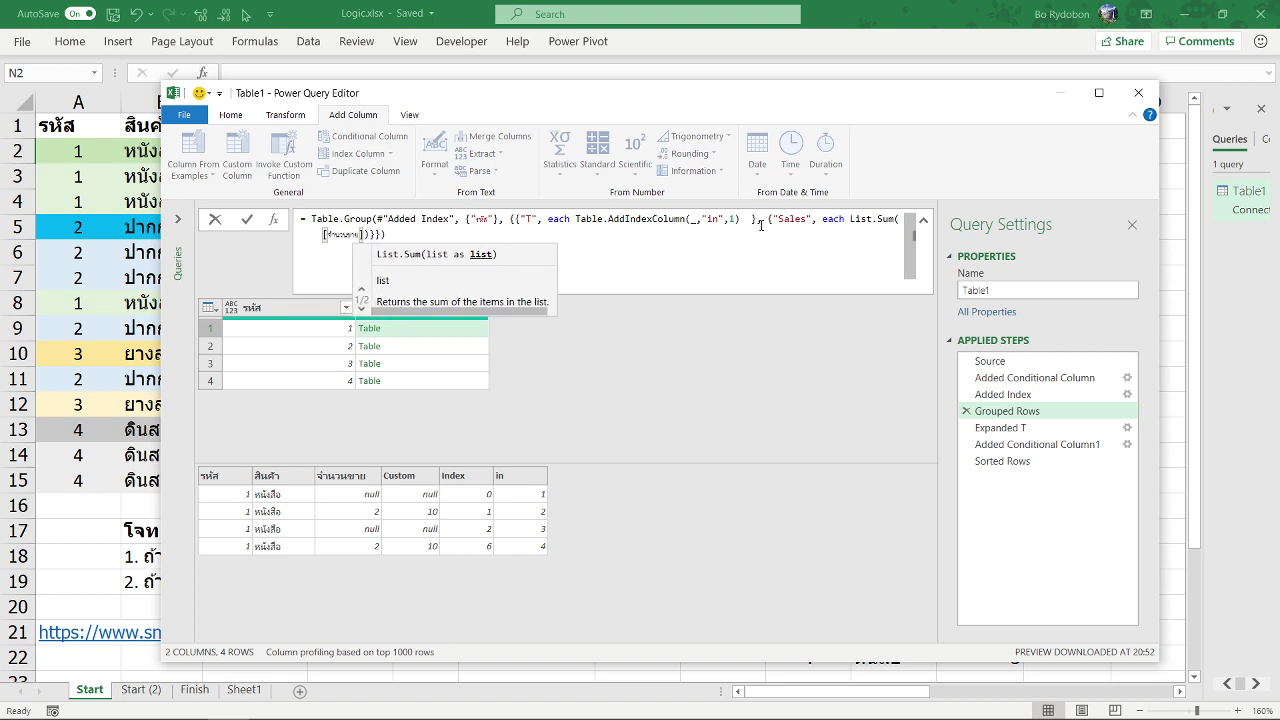
{"action": "key", "text": "Return"}
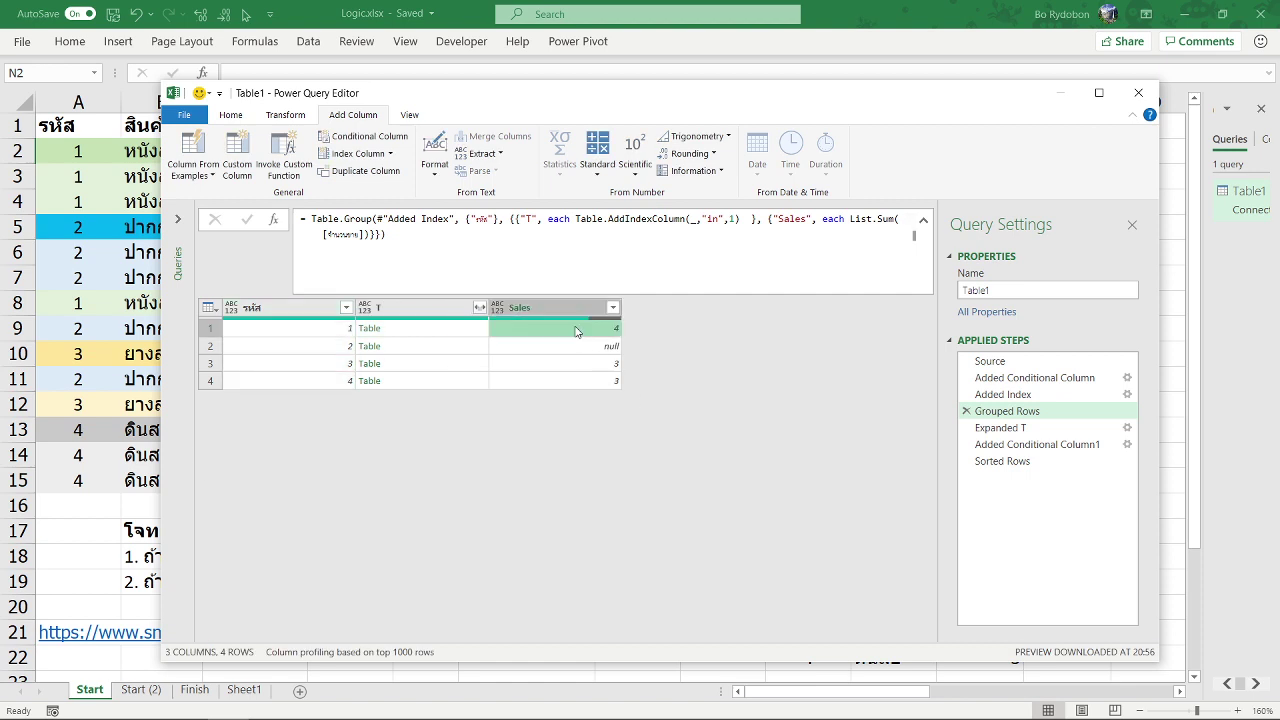
Step: Check the Sales values and preview the Expanded T, conditional column and Sorted Rows results
{"action": "left_click", "coordinate": [566, 354]}
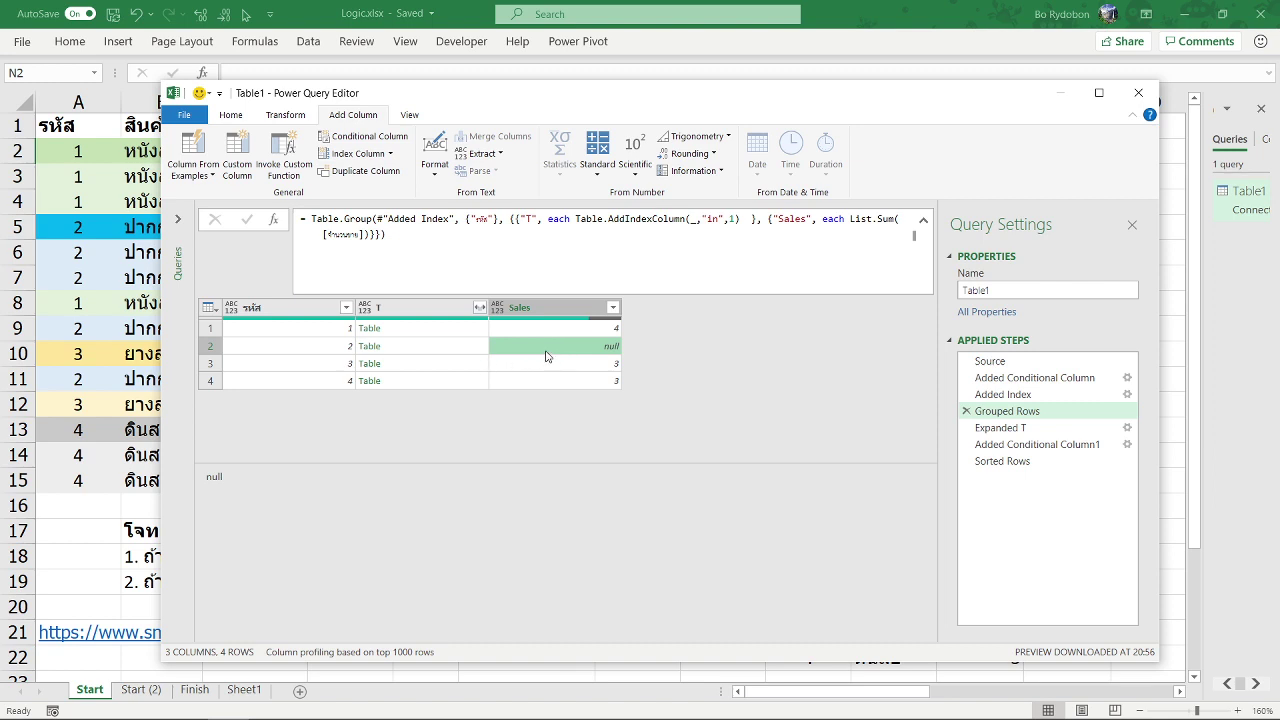
{"action": "left_click", "coordinate": [1033, 430]}
{"action": "left_click", "coordinate": [1035, 444]}
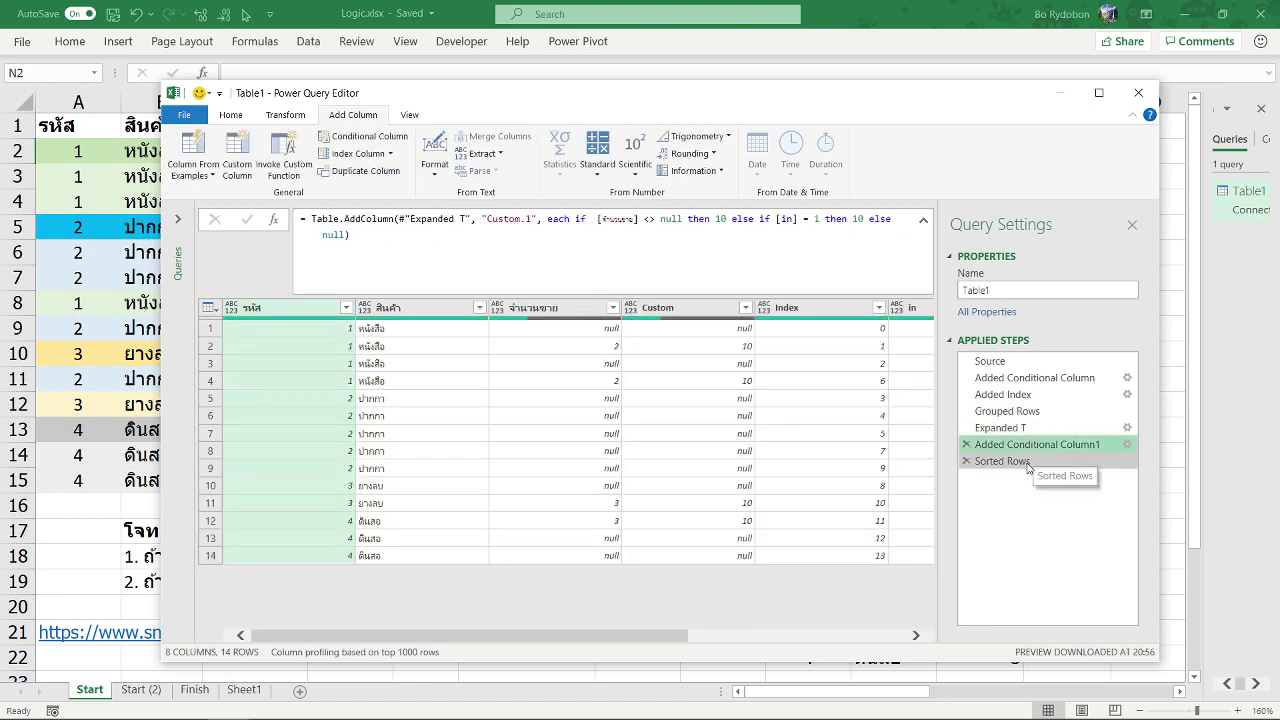
{"action": "left_click", "coordinate": [1035, 461]}
{"action": "left_click", "coordinate": [837, 637]}
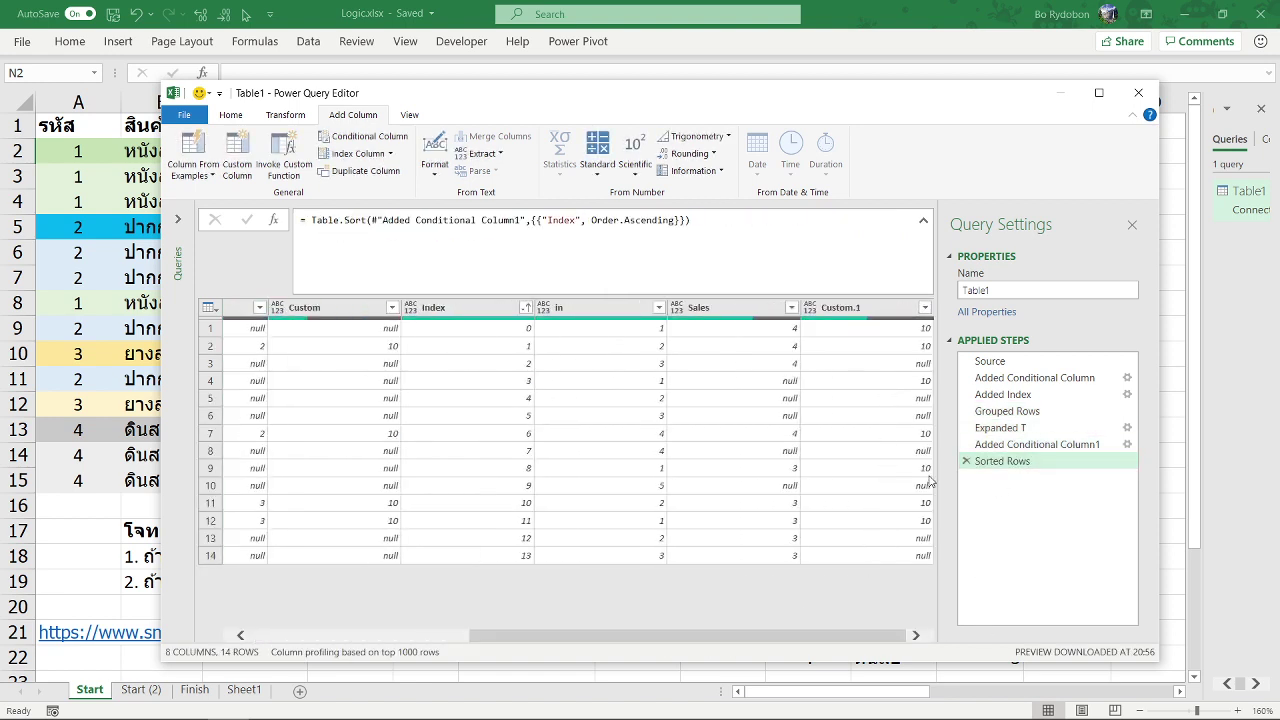
{"action": "left_click", "coordinate": [1030, 445]}
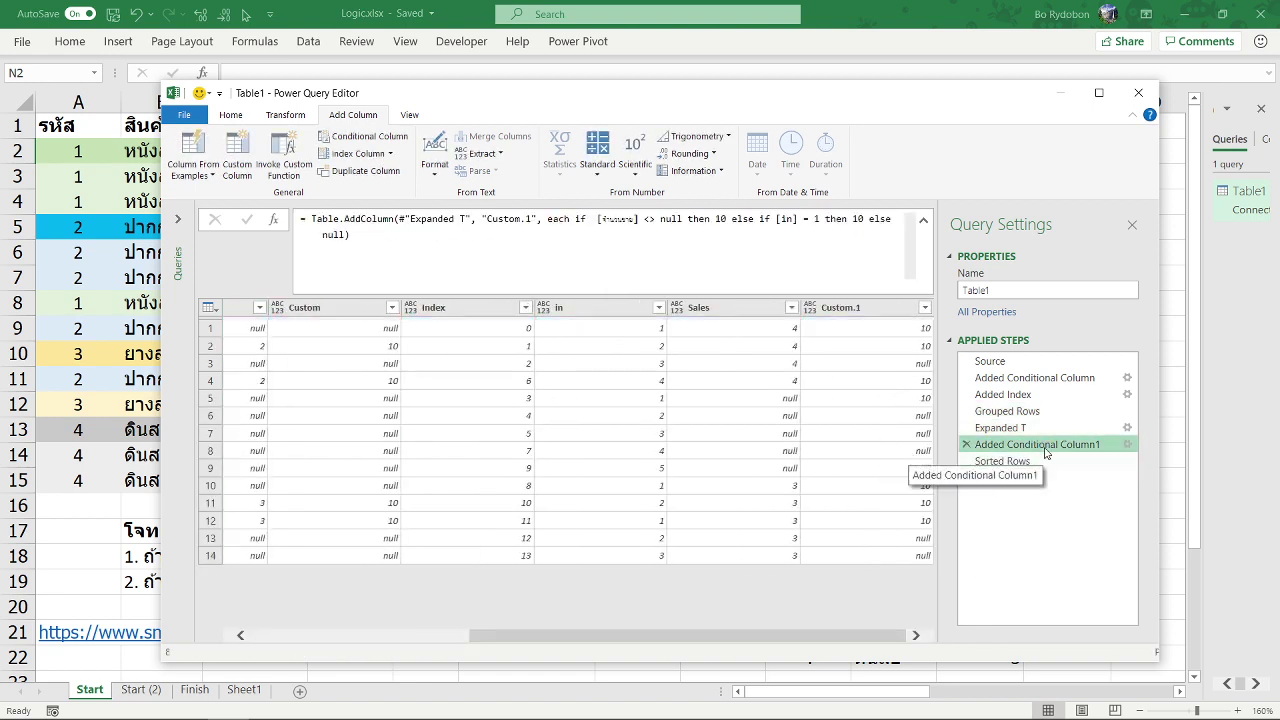
Step: Add 'and [Sales] = null' to the [in] = 1 condition of the Custom.1 formula
{"action": "left_click", "coordinate": [761, 219]}
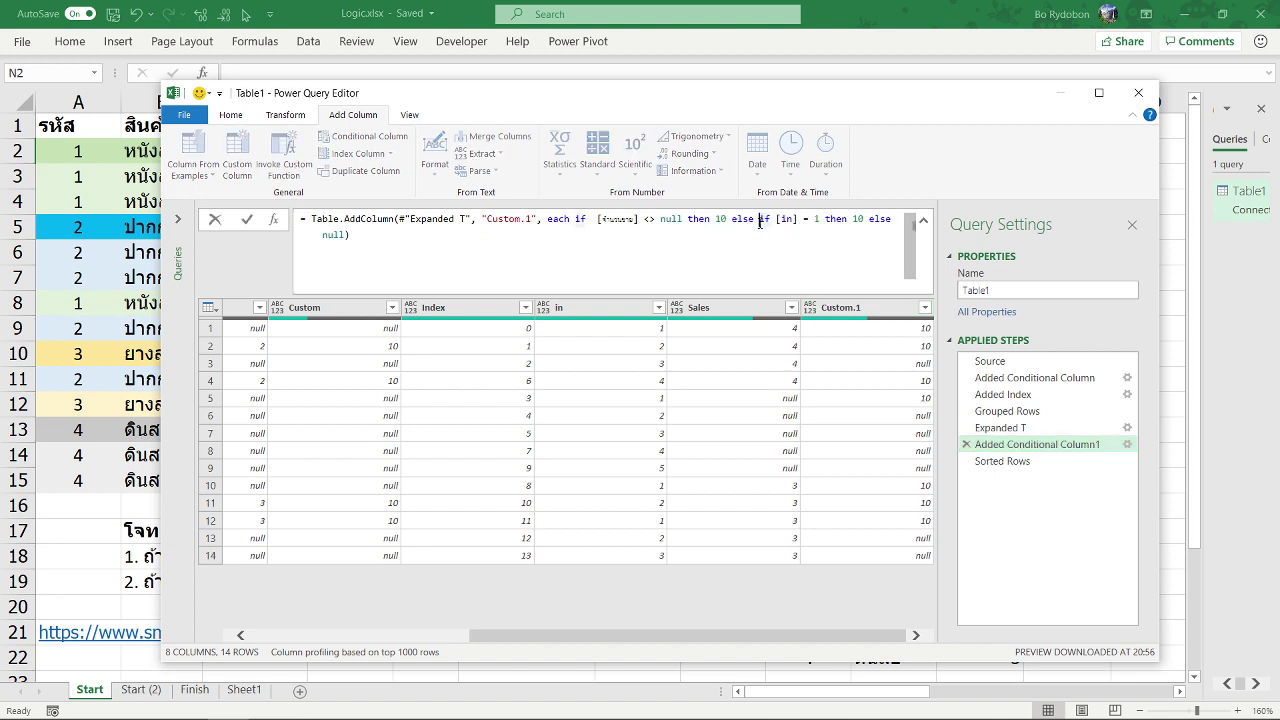
{"action": "left_click_drag", "start_coordinate": [777, 219], "coordinate": [821, 222]}
{"action": "left_click", "coordinate": [821, 222]}
{"action": "type", "text": "and "}
{"action": "type", "text": "["}
{"action": "type", "text": "Sales"}
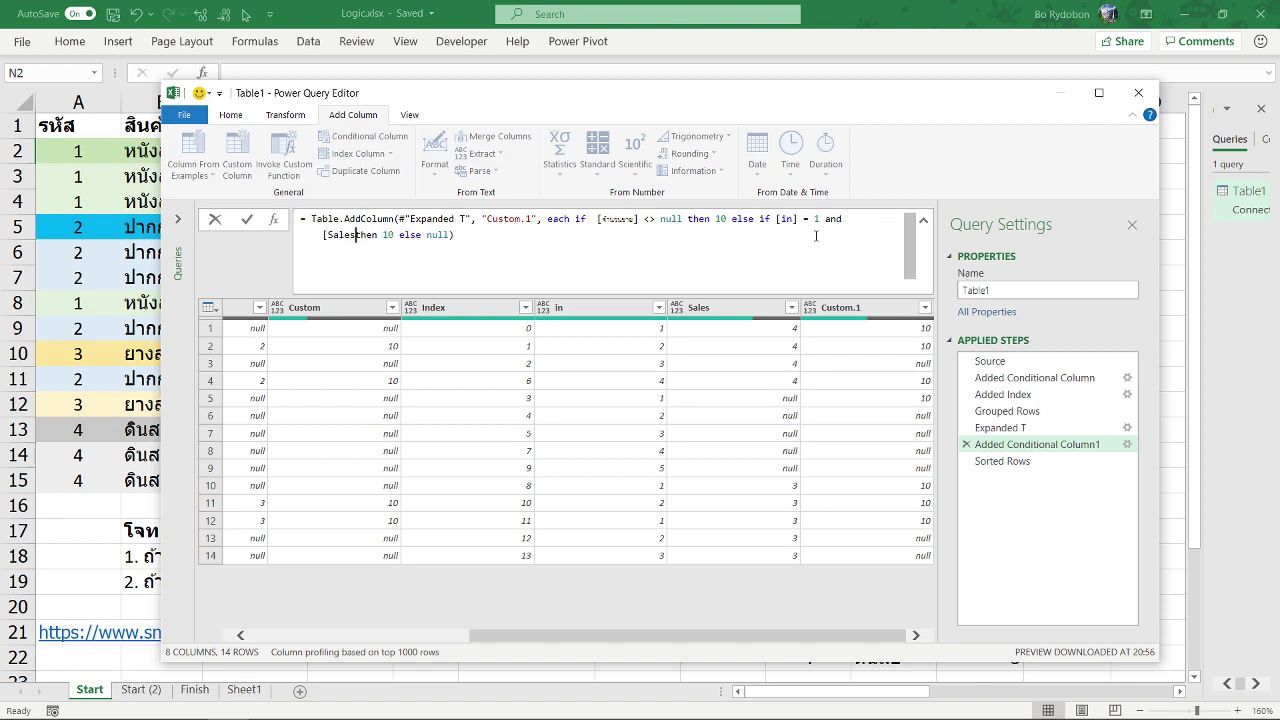
{"action": "type", "text": "] ="}
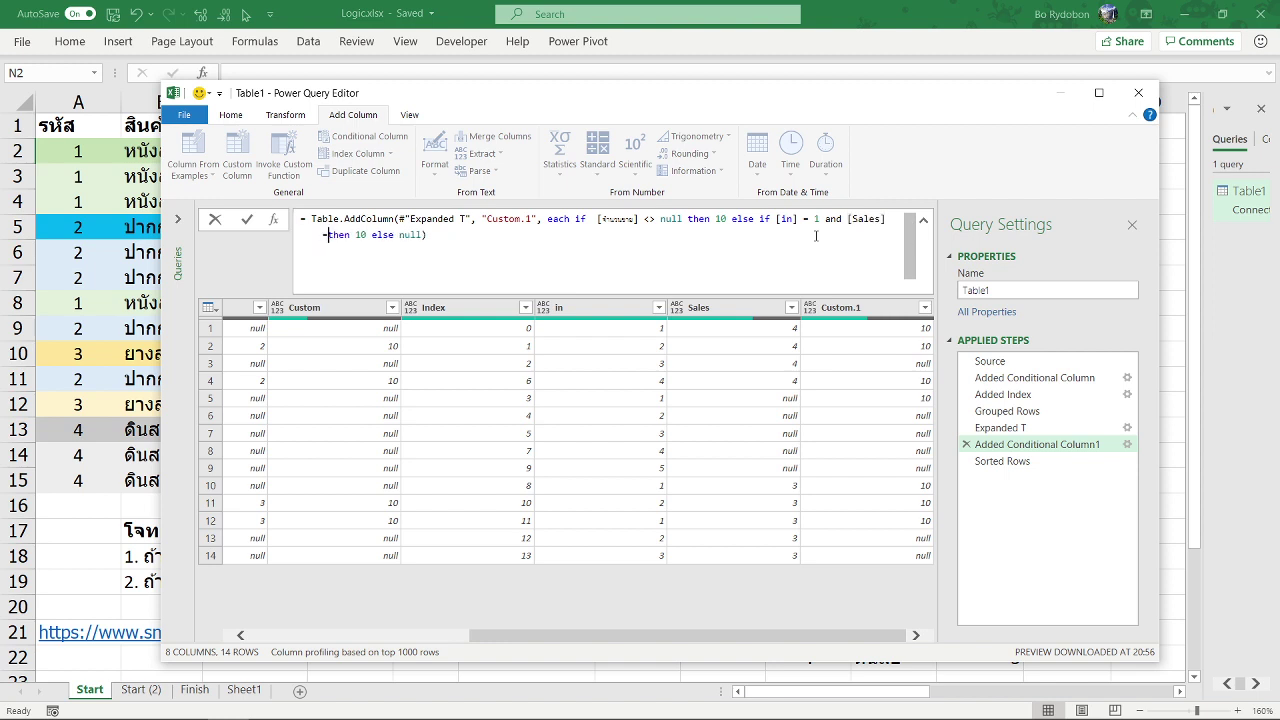
{"action": "type", "text": "4"}
{"action": "type", "text": "ull"}
{"action": "key", "text": "Return"}
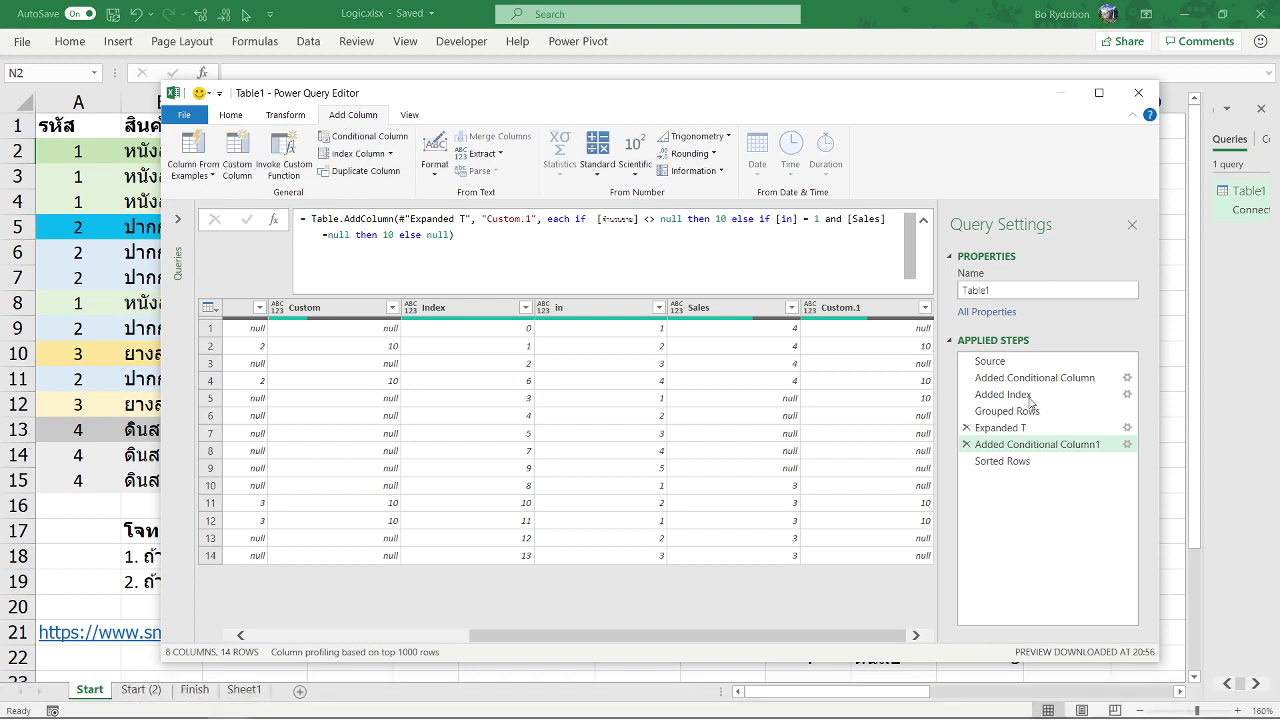
{"action": "left_click", "coordinate": [907, 351]}
{"action": "left_click", "coordinate": [1014, 463]}
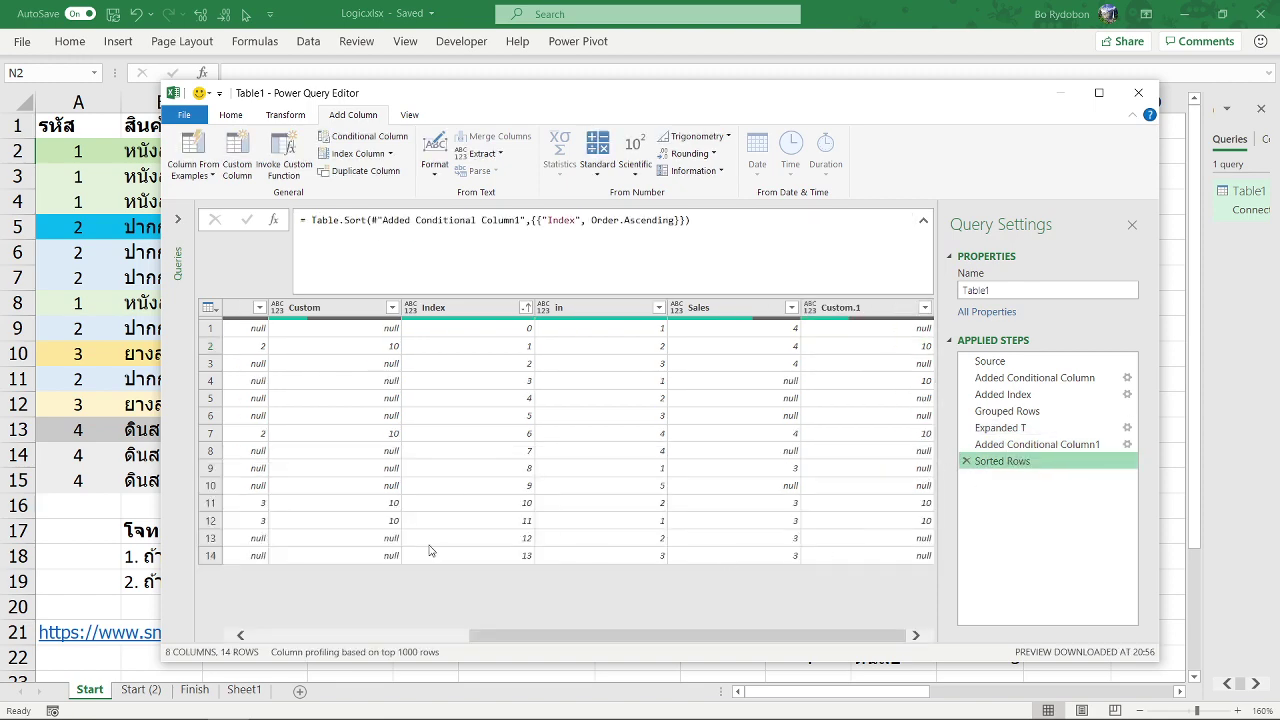
Step: Close and load the query, then clear the old formula from H2 on Start (2)
{"action": "left_click", "coordinate": [184, 115]}
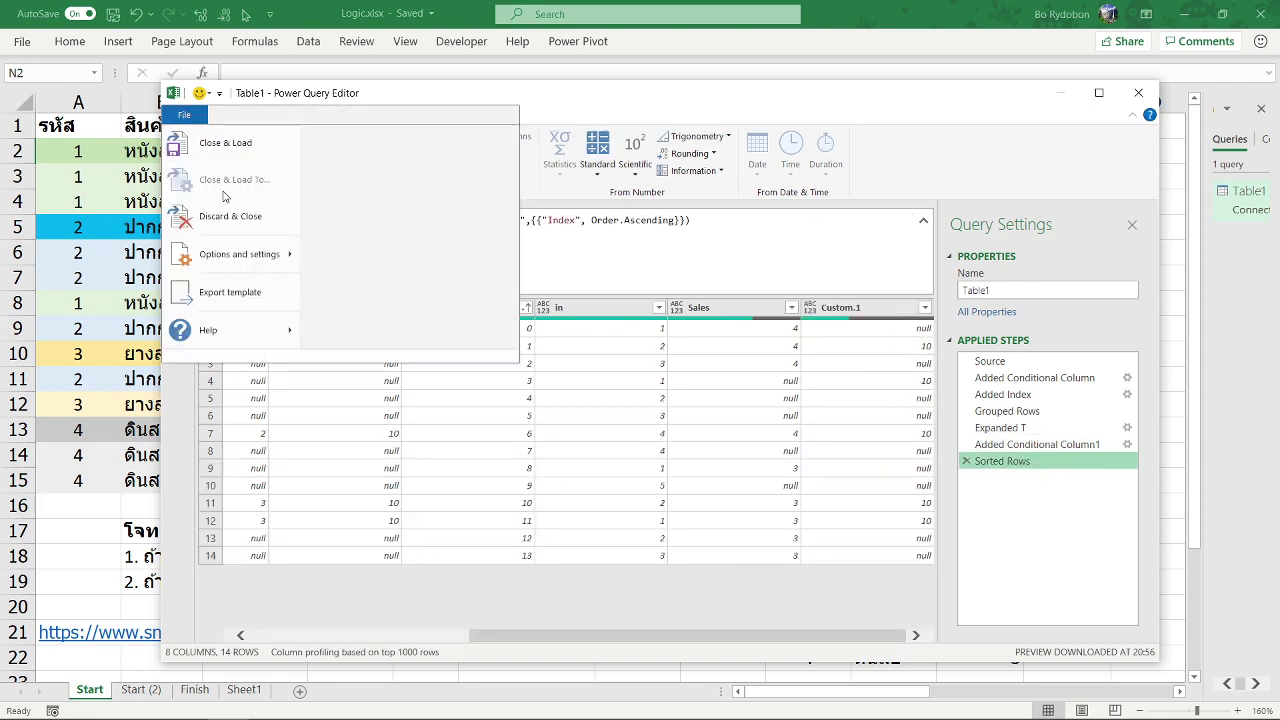
{"action": "left_click", "coordinate": [230, 150]}
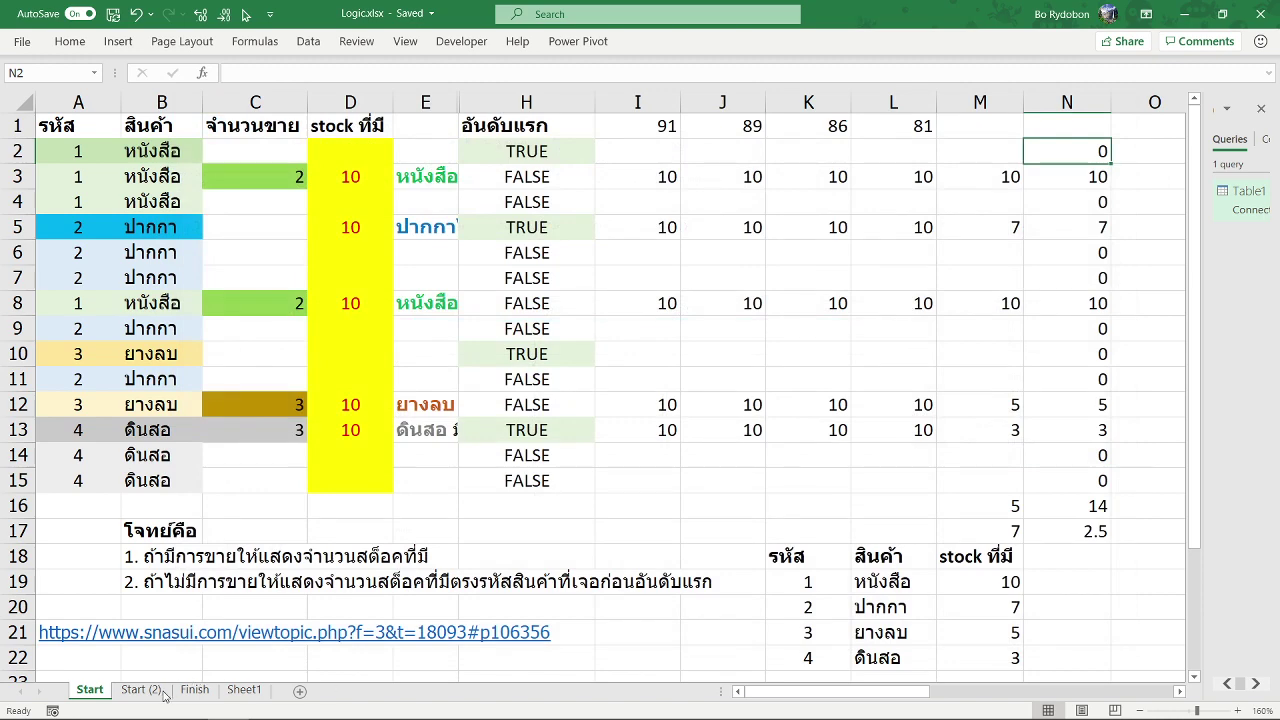
{"action": "left_click", "coordinate": [194, 690]}
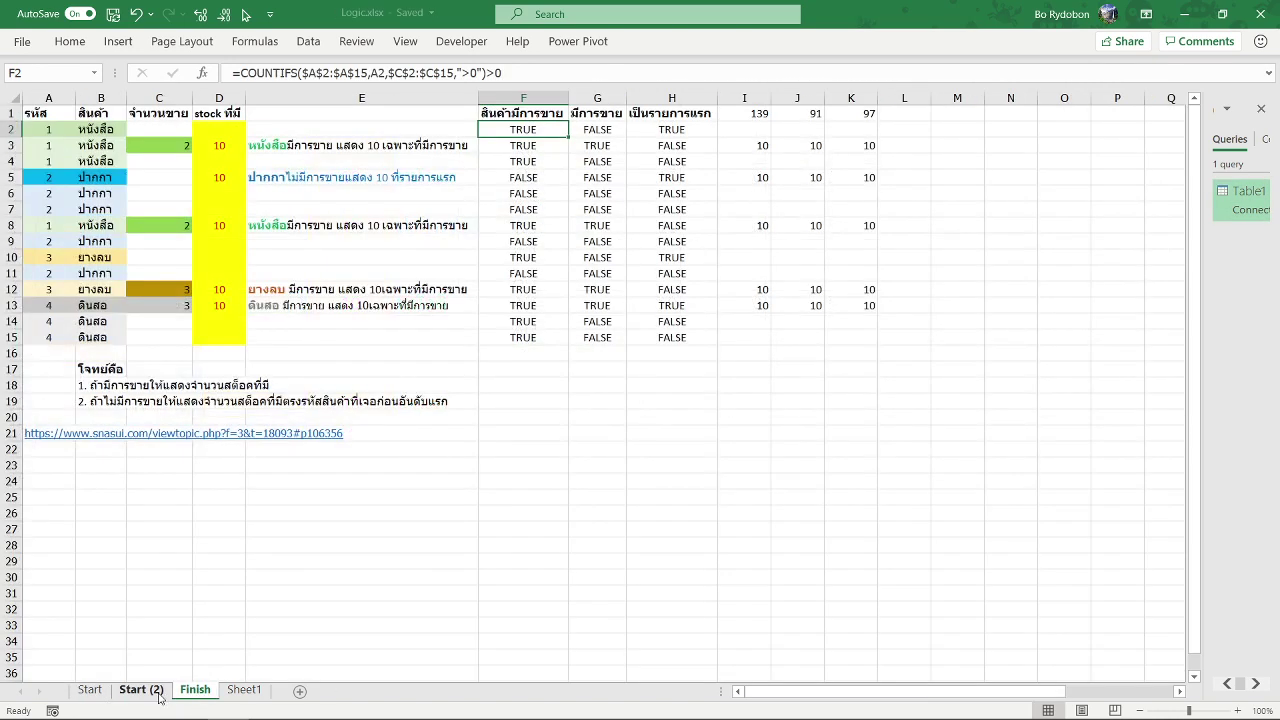
{"action": "left_click", "coordinate": [160, 690]}
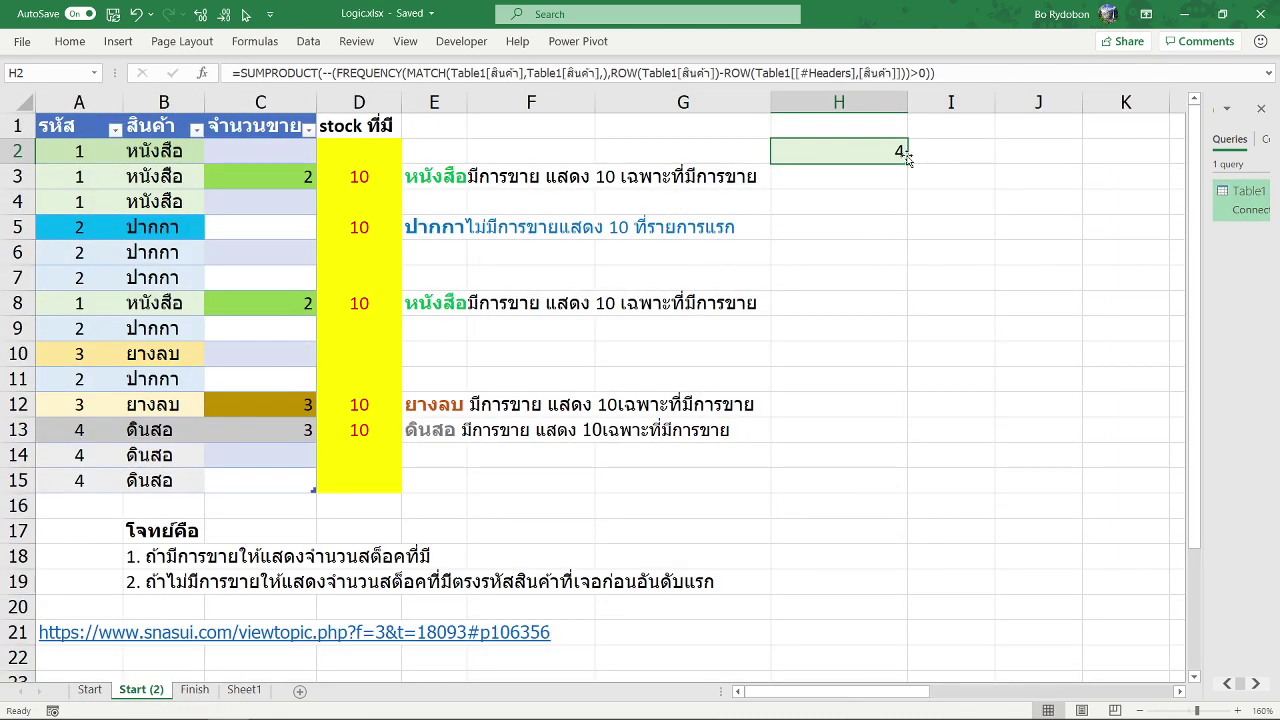
{"action": "key", "text": "Delete"}
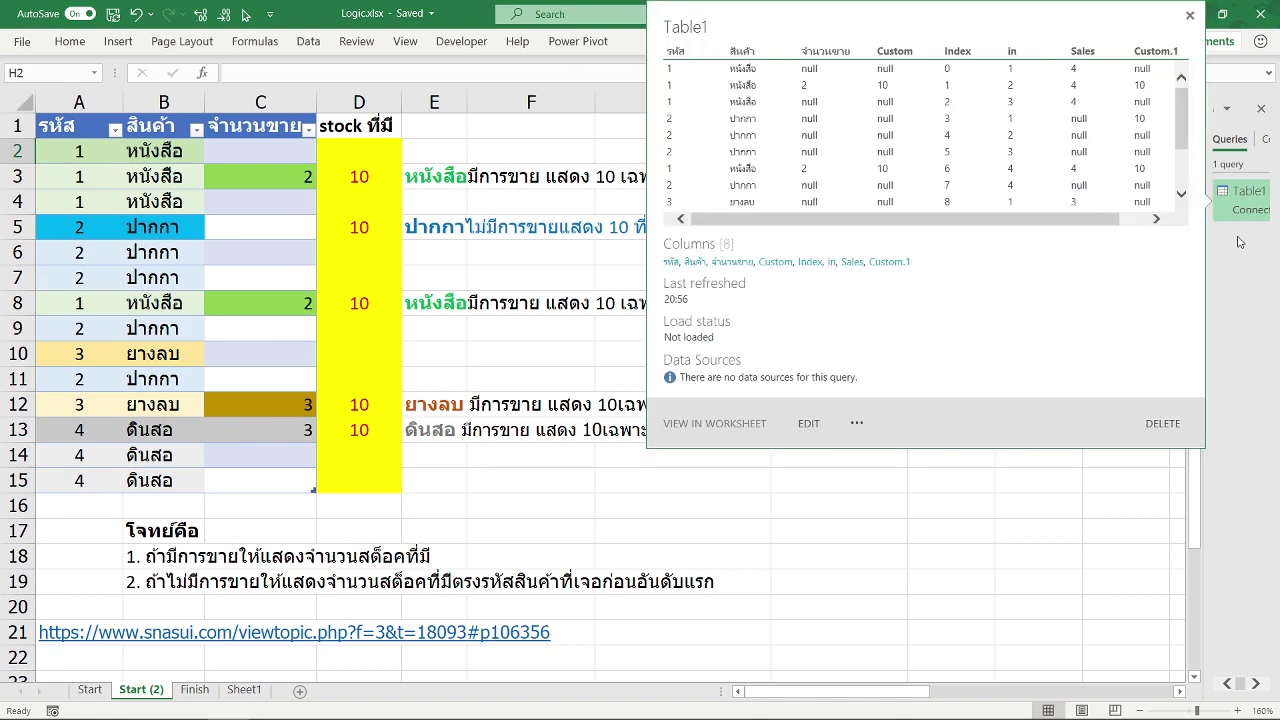
Step: Load the Table1 query as a table on the existing worksheet at H1
{"action": "right_click", "coordinate": [1238, 190]}
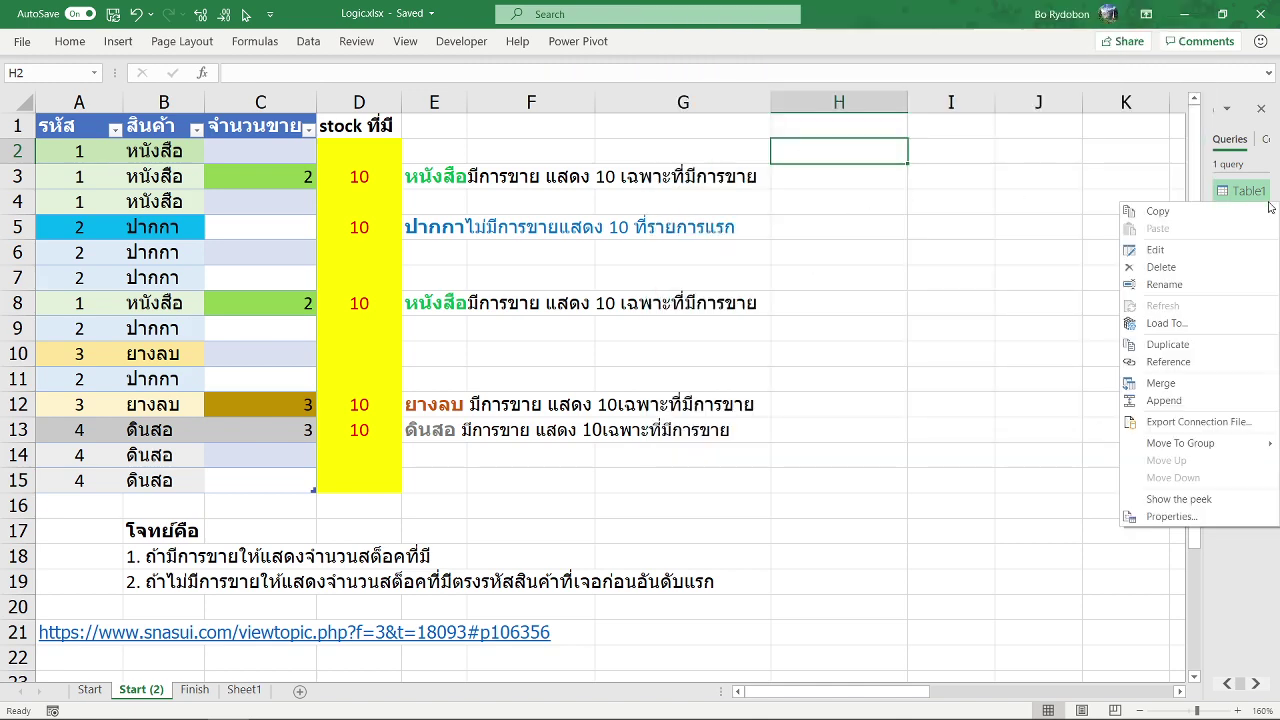
{"action": "left_click", "coordinate": [1165, 330]}
{"action": "left_click", "coordinate": [562, 293]}
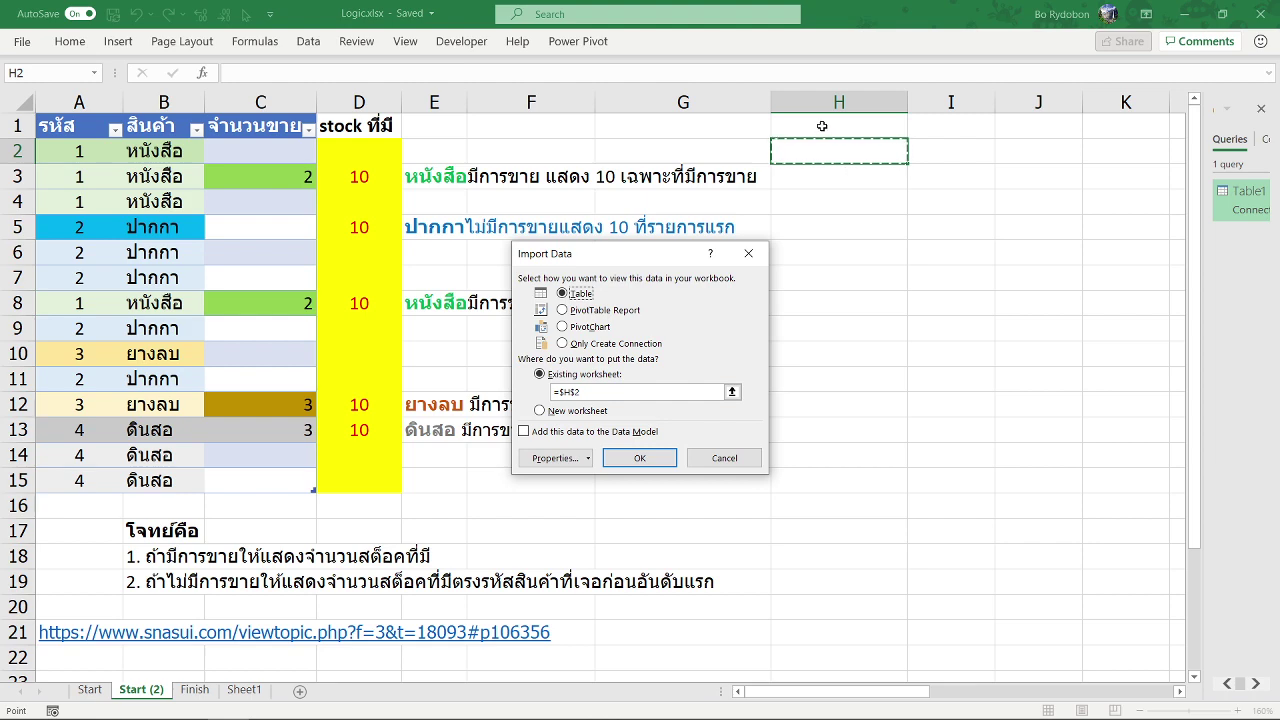
{"action": "left_click", "coordinate": [824, 126]}
{"action": "left_click", "coordinate": [643, 458]}
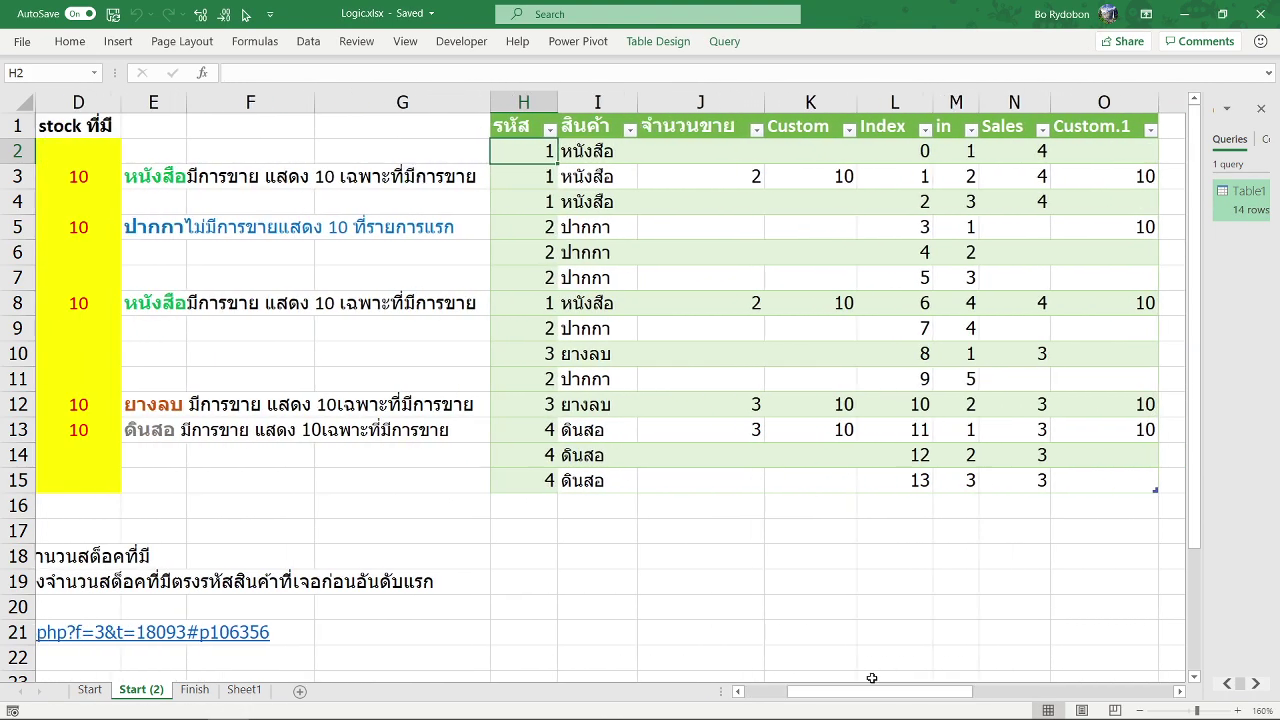
Step: Hide column G and select the Custom.1 cells showing 10
{"action": "left_click_drag", "start_coordinate": [490, 102], "coordinate": [234, 100]}
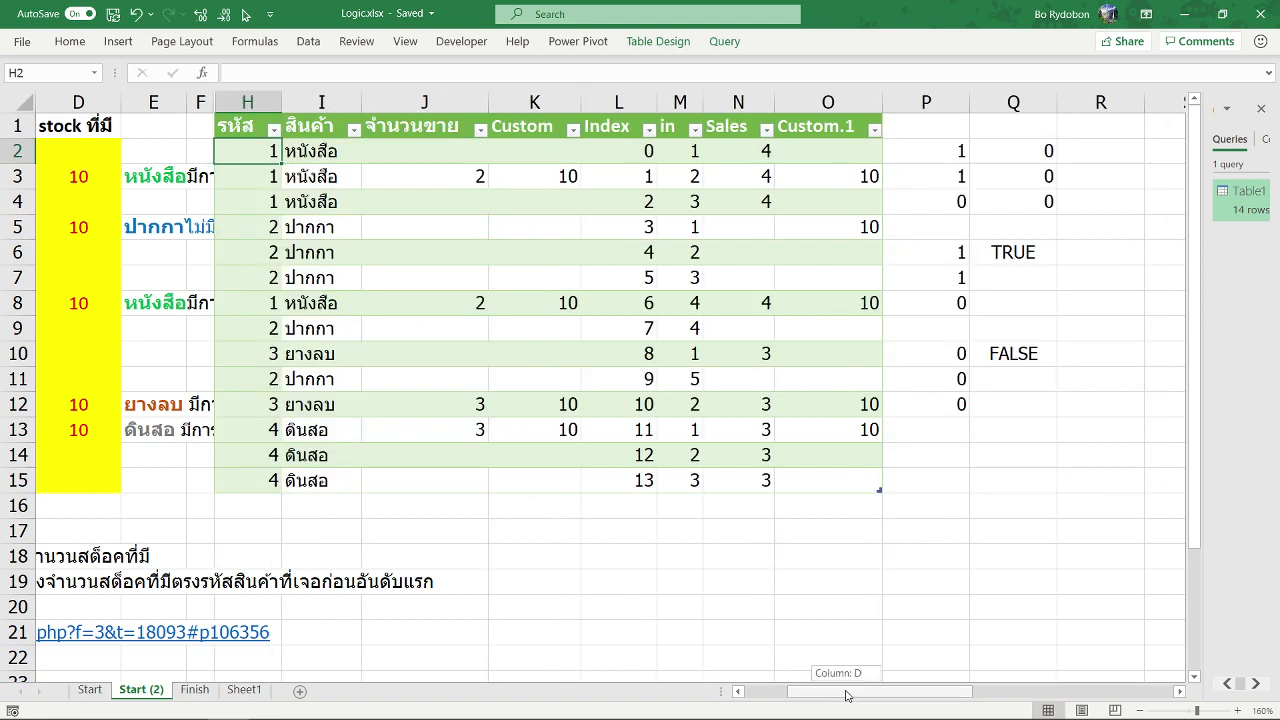
{"action": "left_click_drag", "start_coordinate": [787, 693], "coordinate": [818, 695]}
{"action": "left_click", "coordinate": [1050, 177]}
{"action": "left_click", "coordinate": [975, 227], "text": "ctrl"}
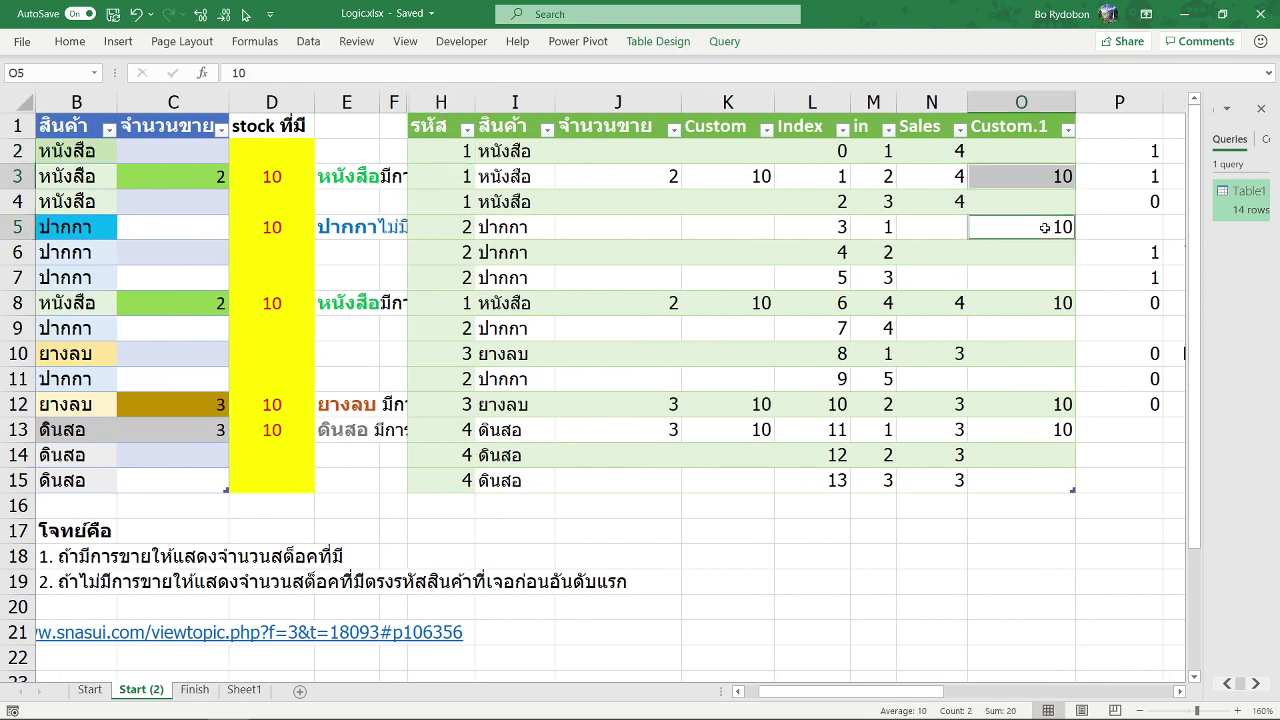
{"action": "left_click", "coordinate": [1034, 310], "text": "ctrl"}
{"action": "left_click_drag", "start_coordinate": [1036, 404], "coordinate": [1018, 426]}
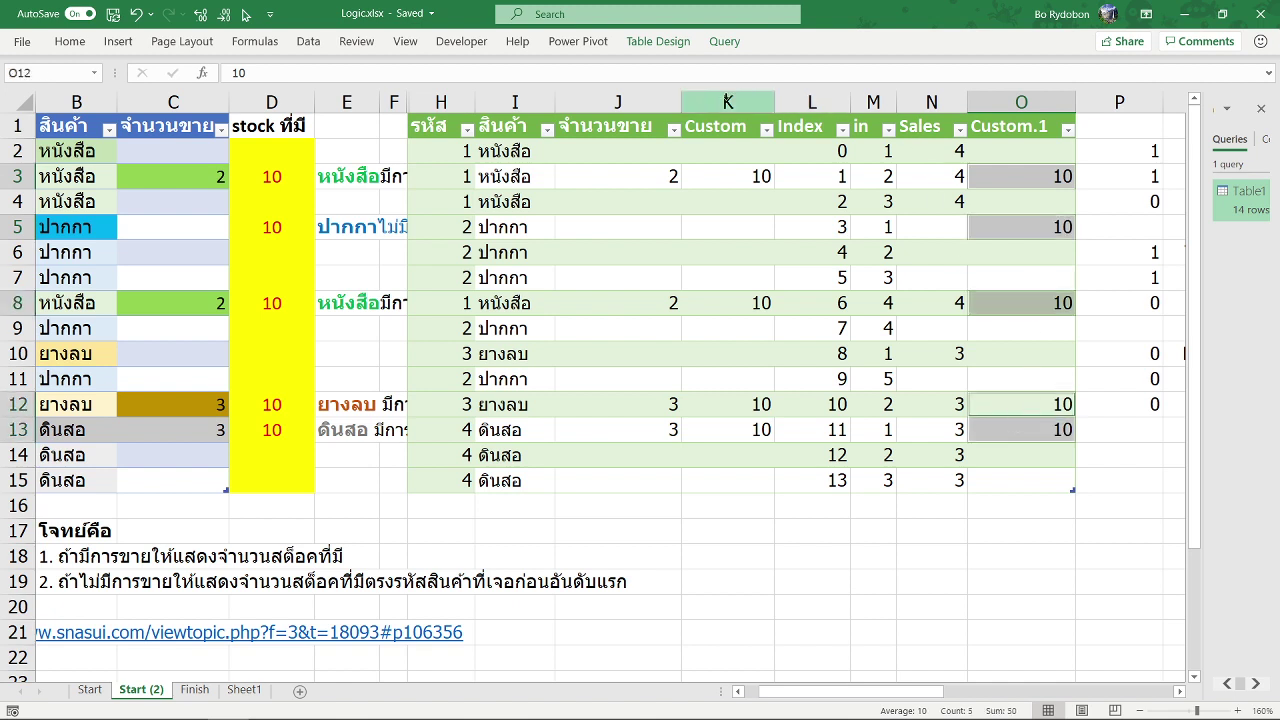
Step: Select the Custom and Index helper columns, then reopen Table1 in the Power Query Editor
{"action": "left_click", "coordinate": [614, 103]}
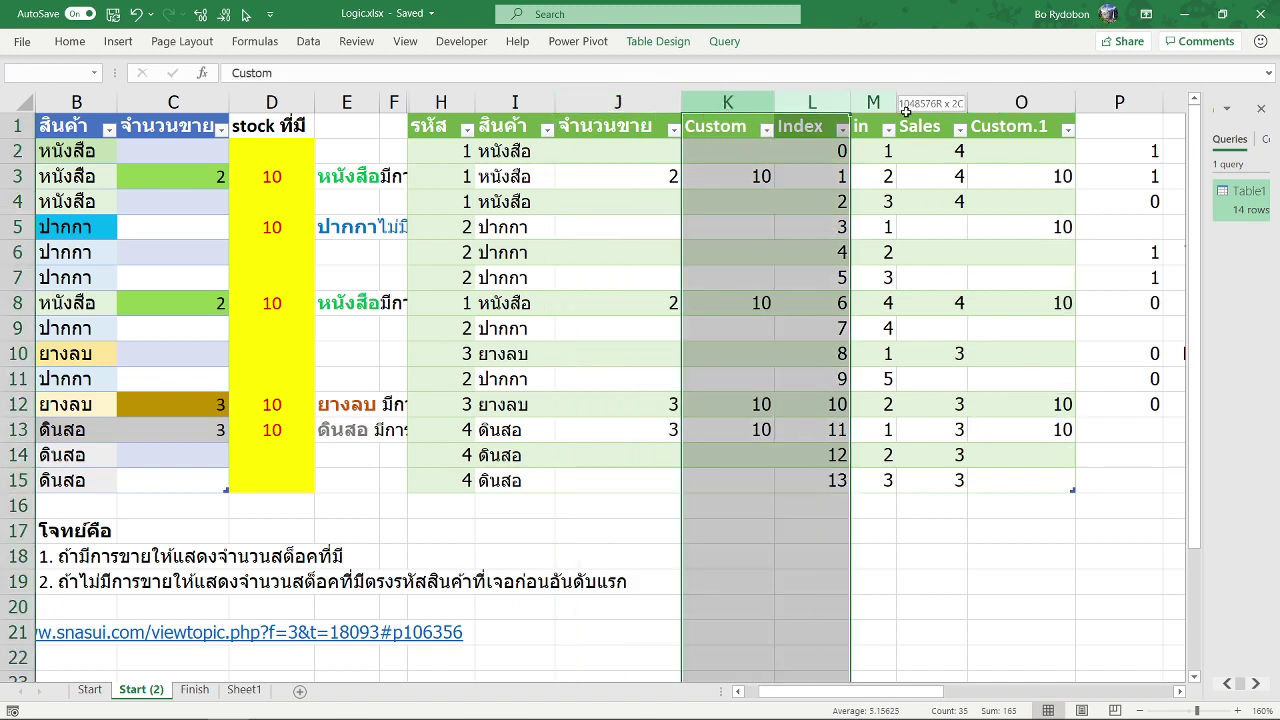
{"action": "left_click_drag", "start_coordinate": [728, 102], "coordinate": [935, 102]}
{"action": "left_click", "coordinate": [1196, 246]}
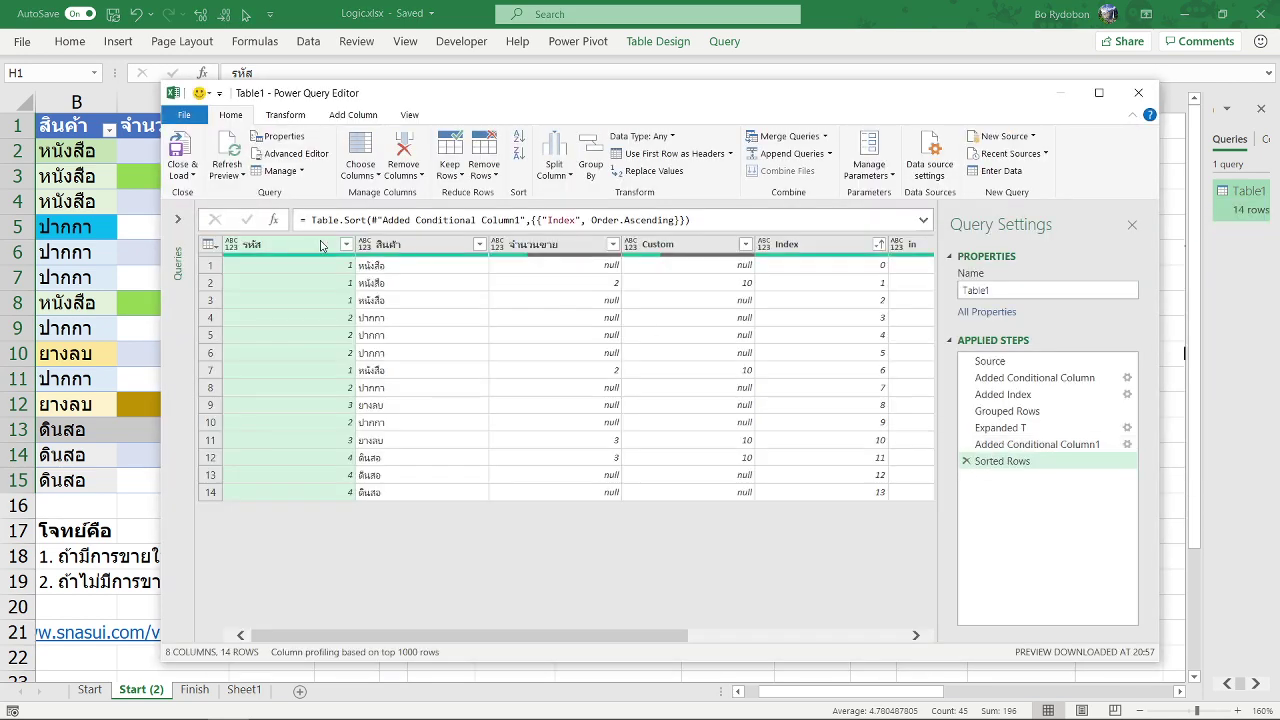
Step: Keep only the รหัส, สินค้า, จำนวนขาย and Custom.1 columns and reload the table
{"action": "left_click", "coordinate": [323, 247]}
{"action": "left_click", "coordinate": [461, 253], "text": "shift"}
{"action": "left_click", "coordinate": [553, 255], "text": "shift"}
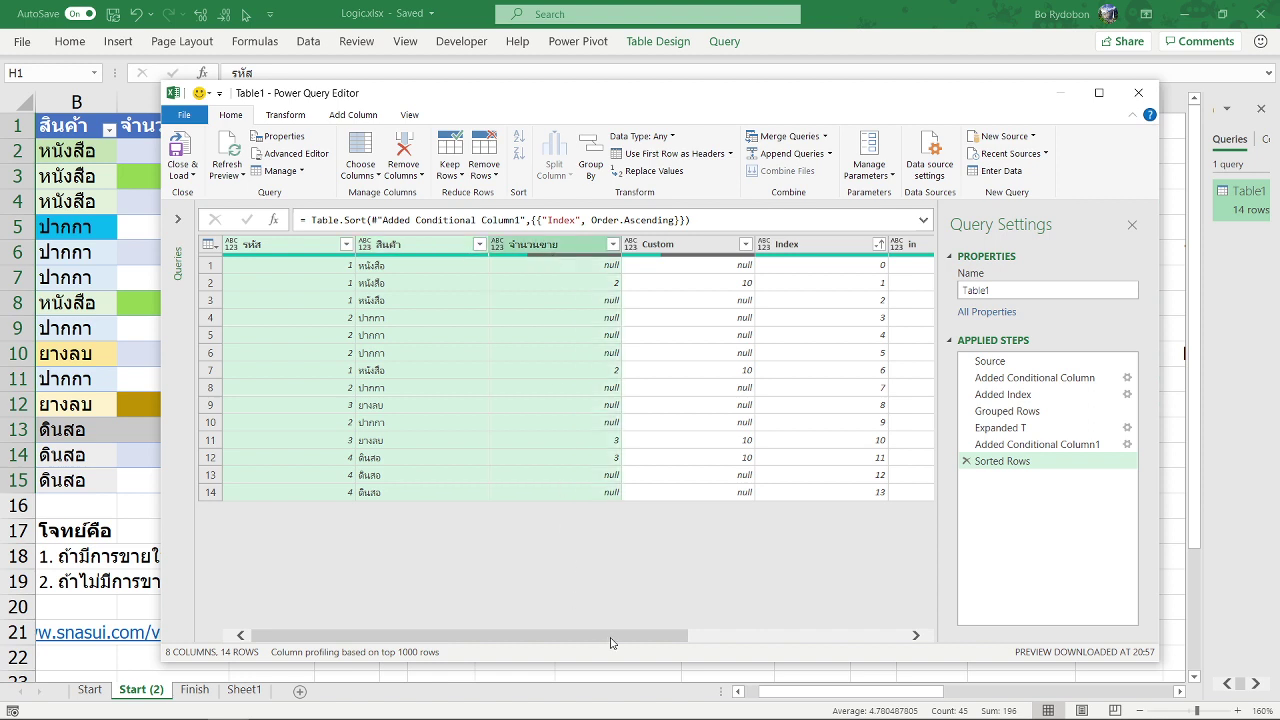
{"action": "left_click_drag", "start_coordinate": [613, 636], "coordinate": [851, 636]}
{"action": "left_click", "coordinate": [866, 248]}
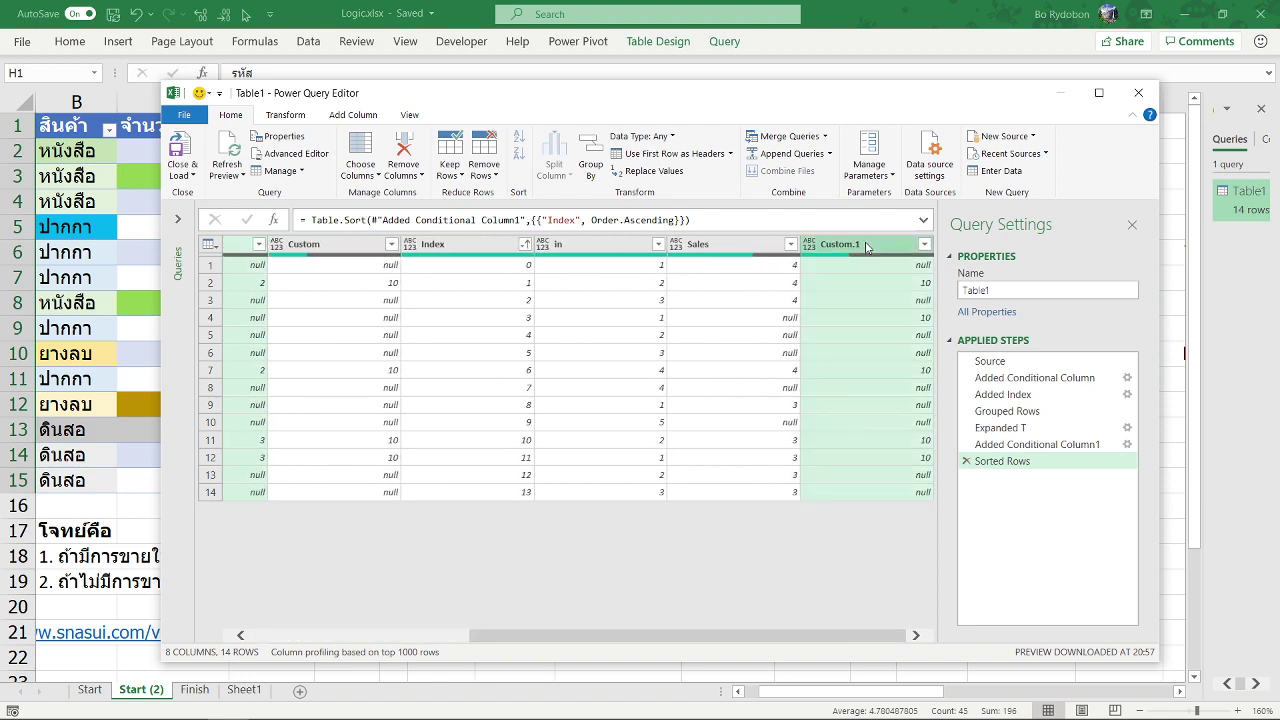
{"action": "right_click", "coordinate": [866, 248]}
{"action": "left_click", "coordinate": [905, 290]}
{"action": "left_click", "coordinate": [176, 149]}
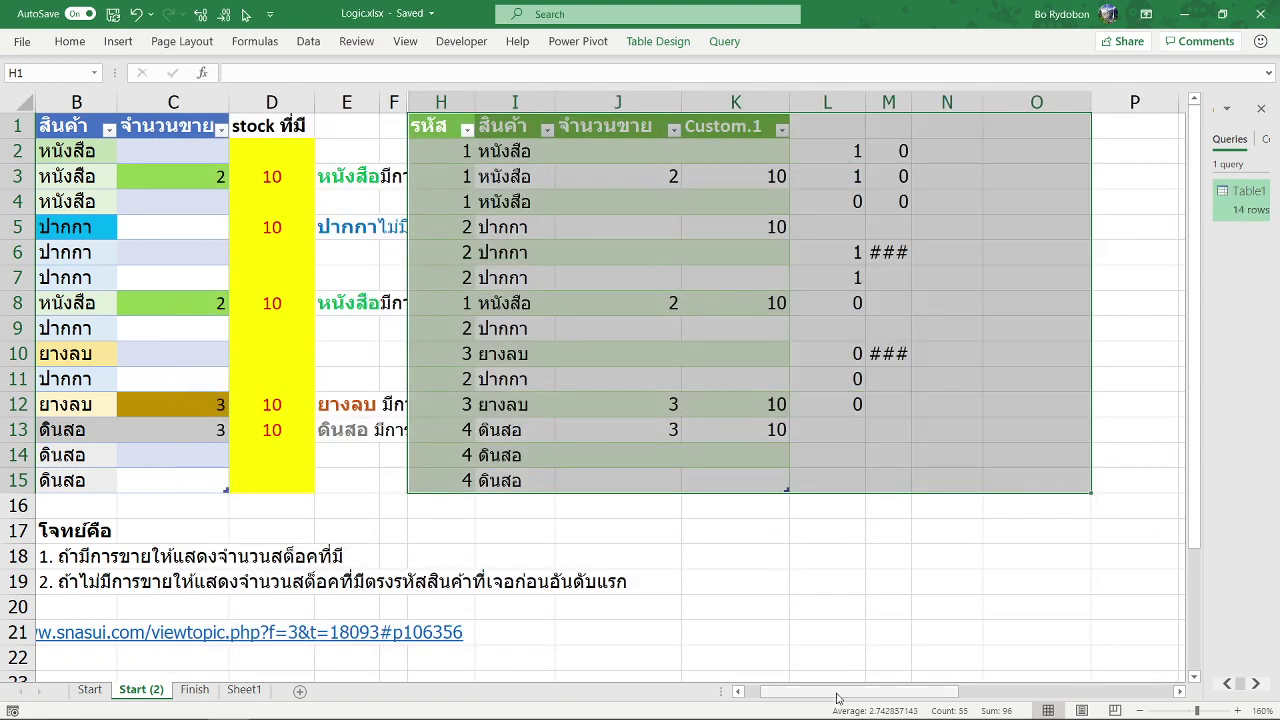
{"action": "left_click_drag", "start_coordinate": [822, 692], "coordinate": [718, 703]}
Step: Check values in D3, J3 and the old helper columns L to N, then switch to the browser
{"action": "left_click", "coordinate": [356, 181]}
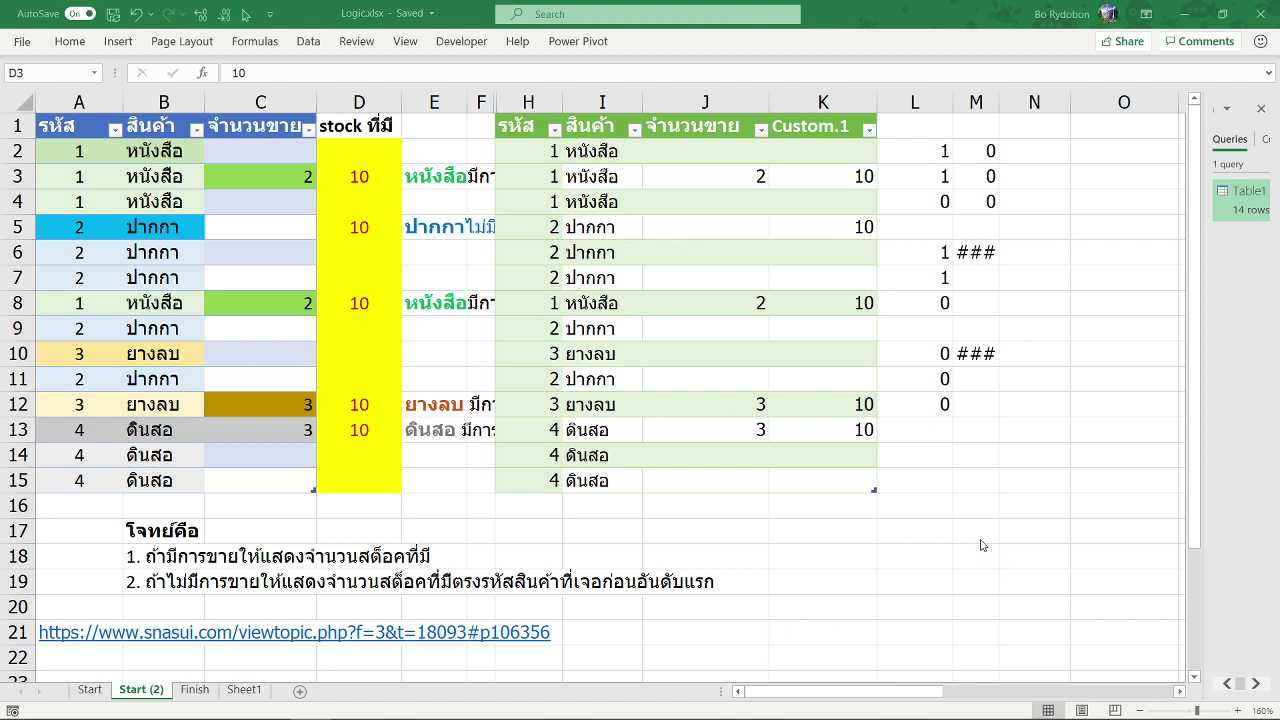
{"action": "left_click_drag", "start_coordinate": [930, 150], "coordinate": [1032, 493]}
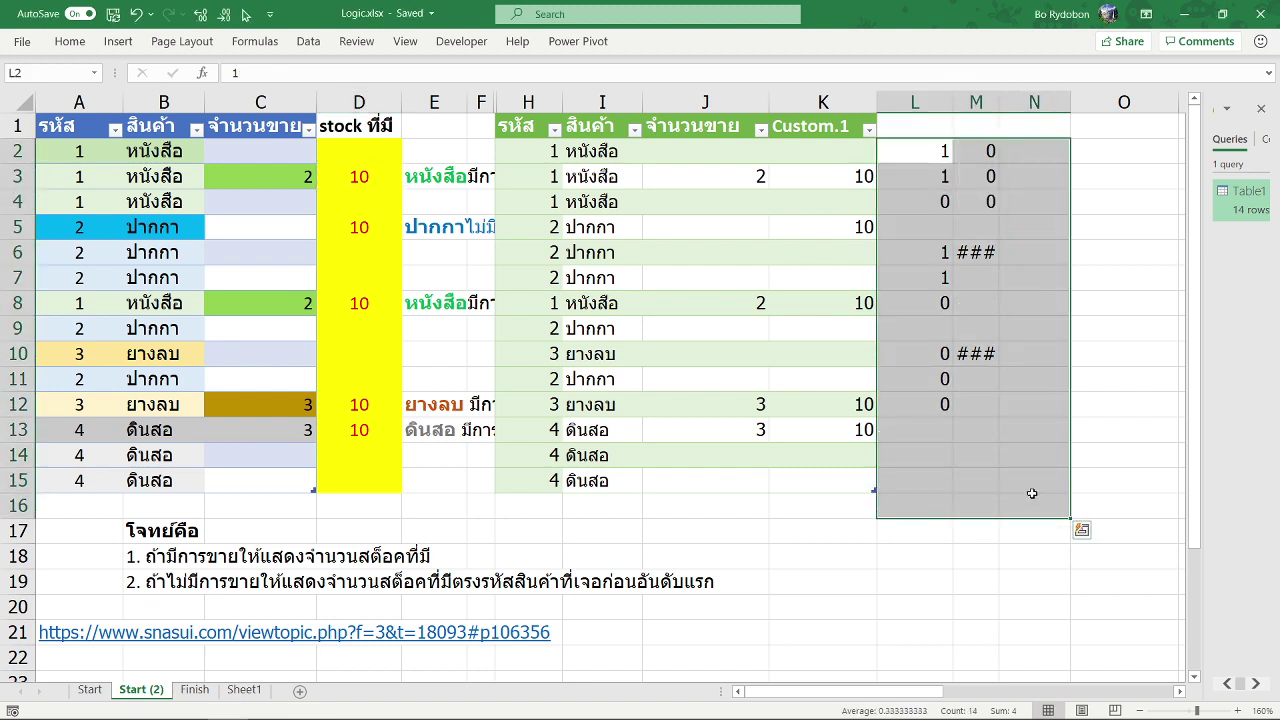
{"action": "left_click", "coordinate": [709, 177]}
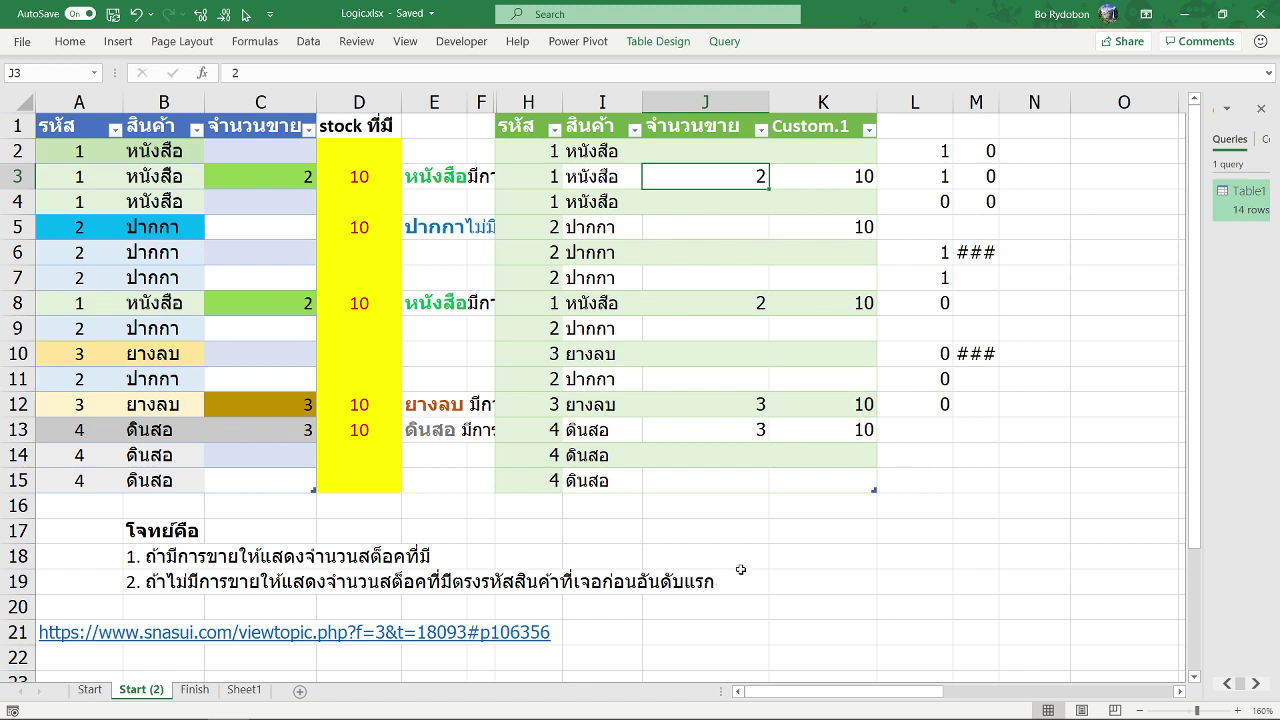
{"action": "left_click", "coordinate": [837, 588]}
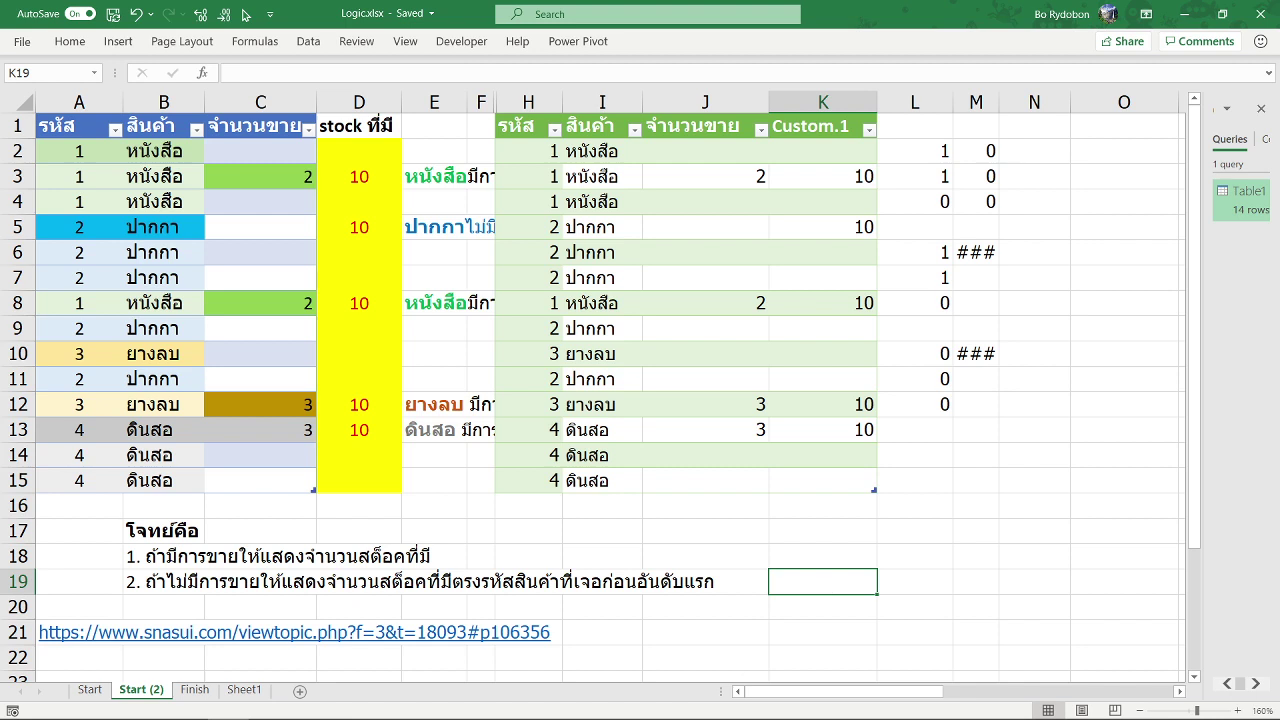
{"action": "key", "text": "alt+Tab"}
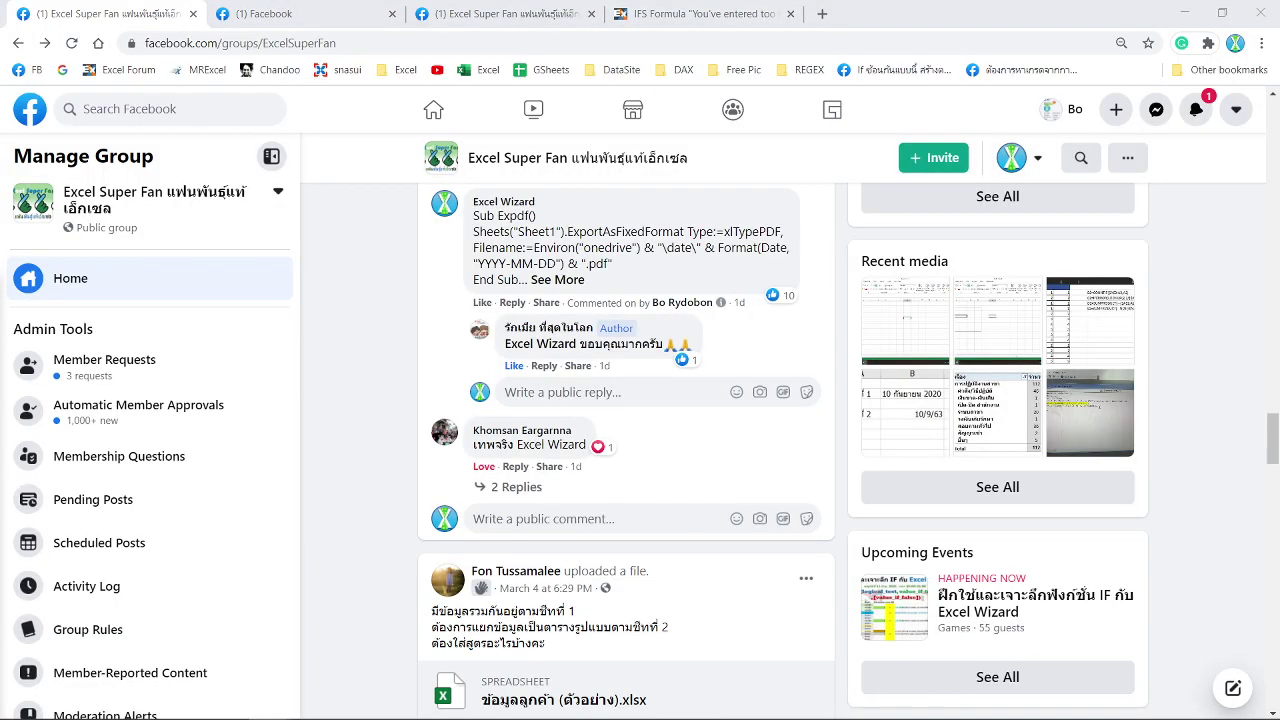